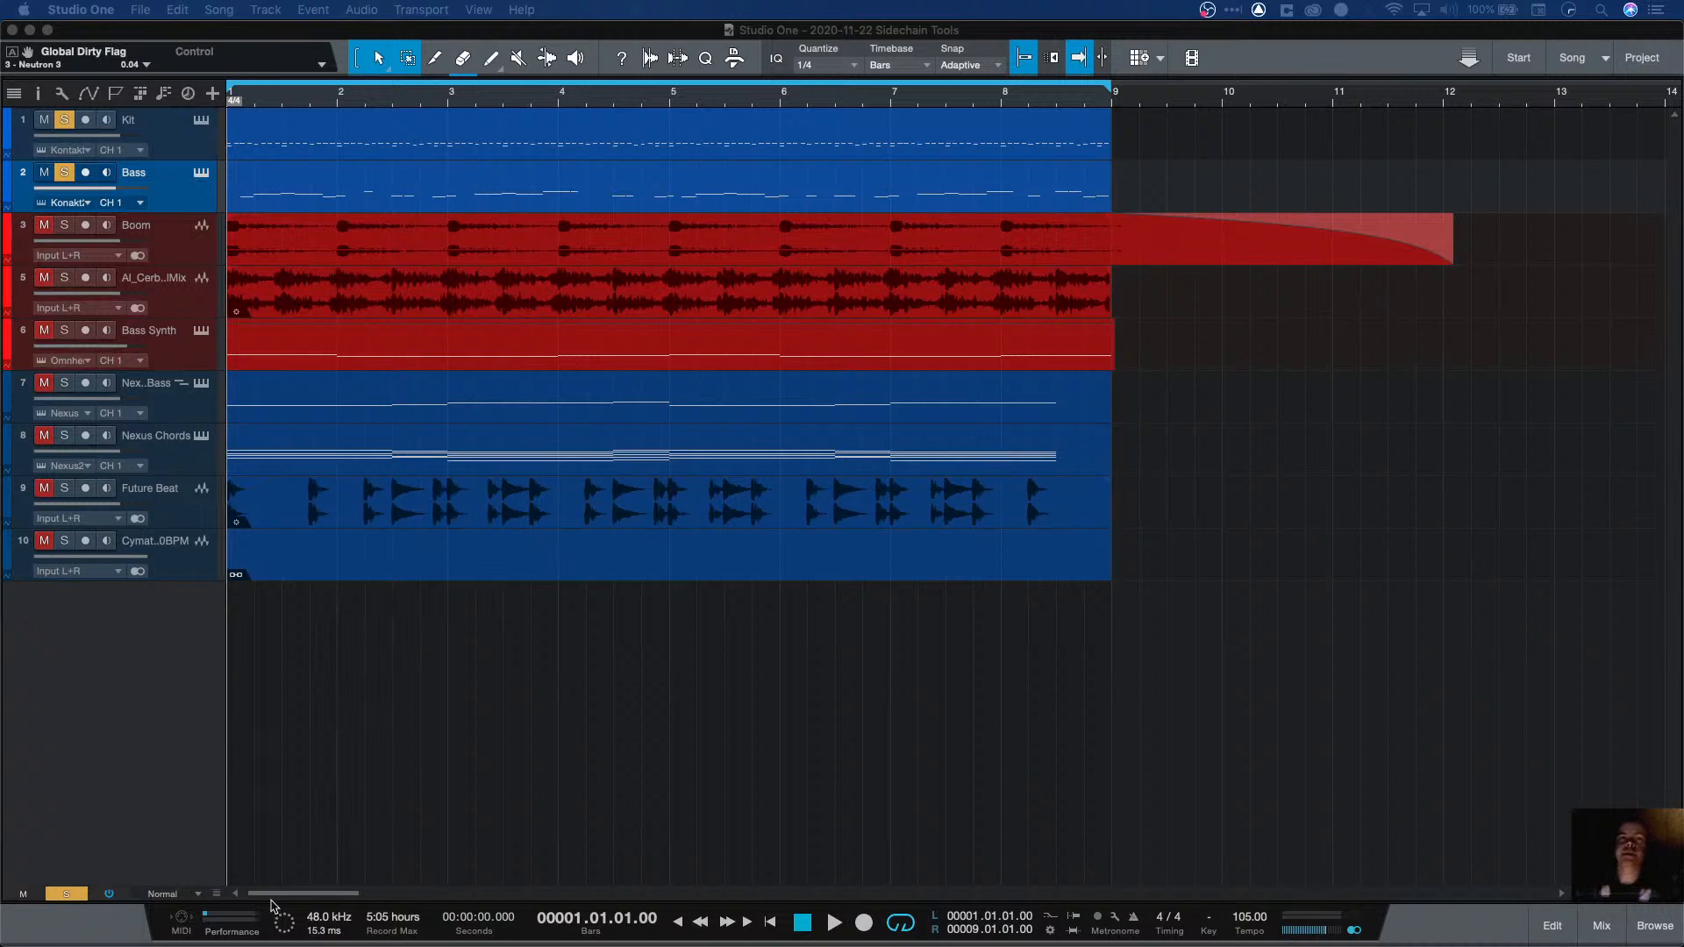
# Step: Review the Bass track's inserts in turn: Big Beautiful Door, Trackspacer 2.5 and Neutron 3, keeping the plugin window fully in view
pyautogui.click(131, 718)
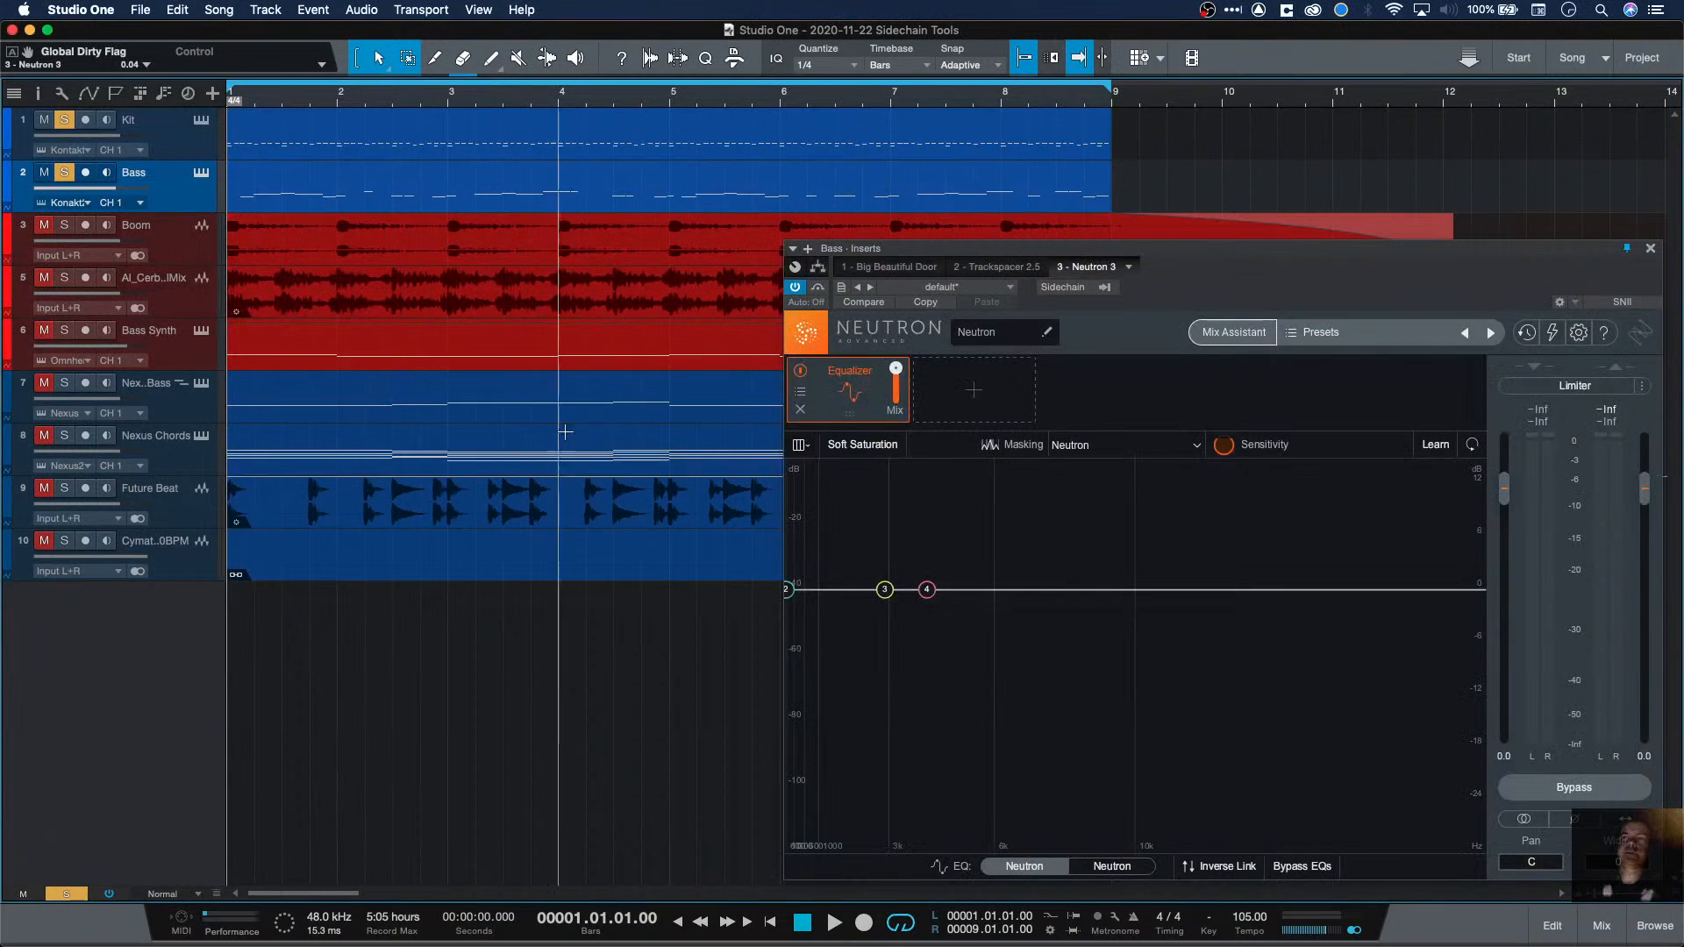
pyautogui.click(872, 268)
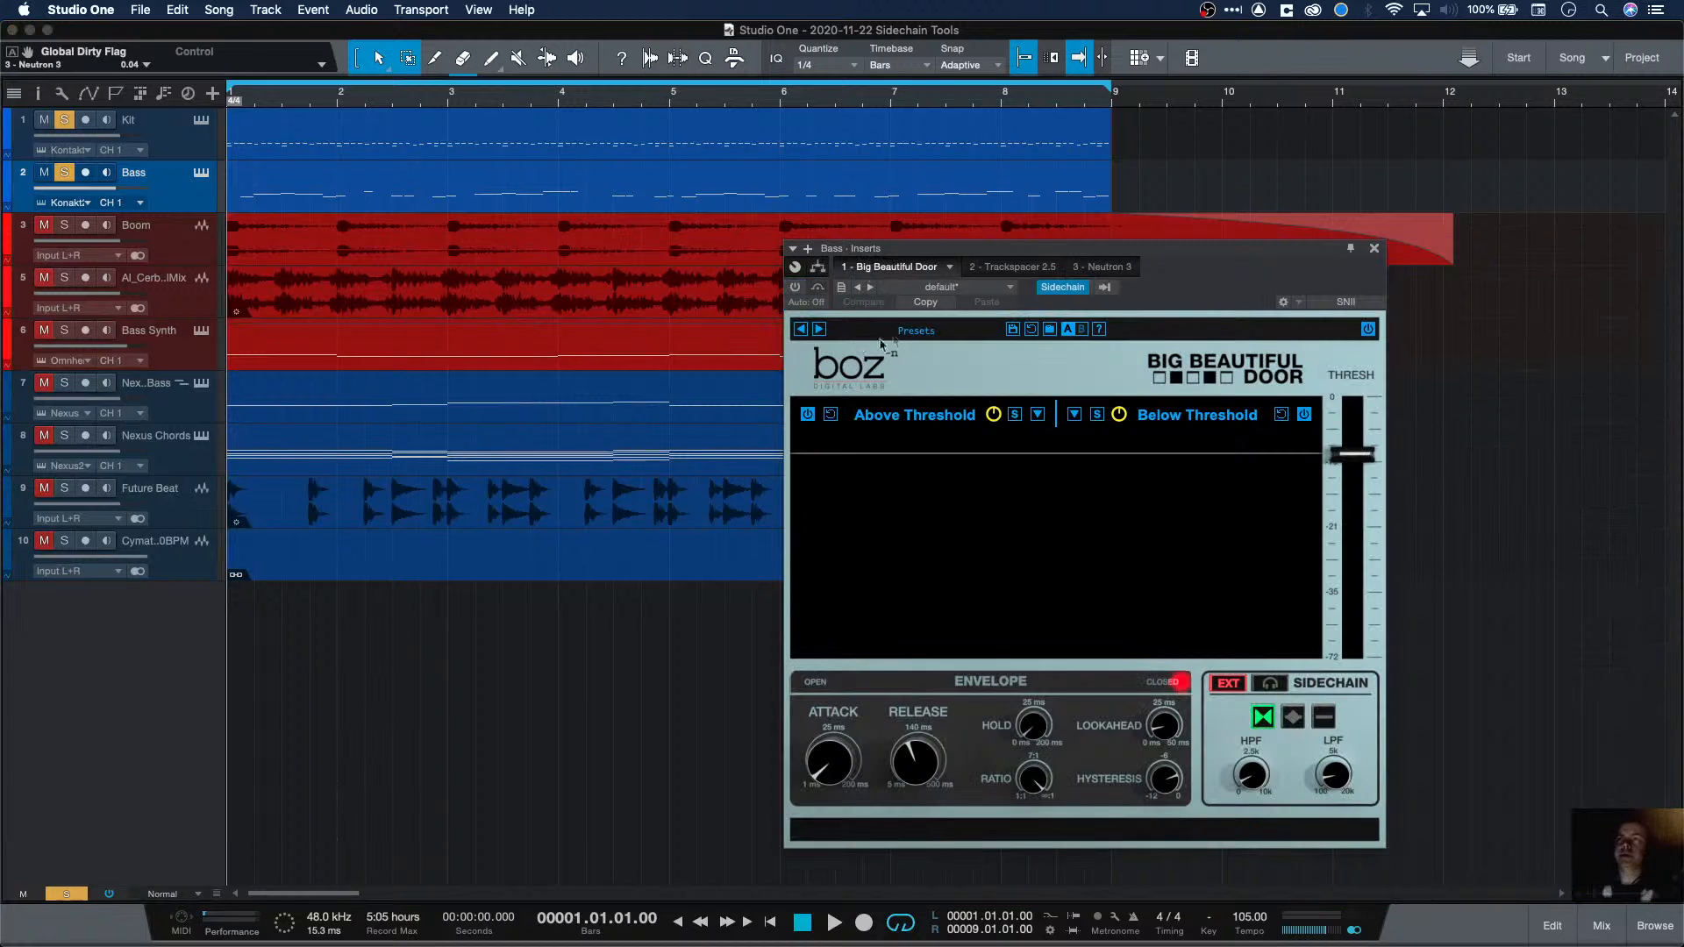
pyautogui.moveTo(1025, 250); pyautogui.dragTo(1285, 263)
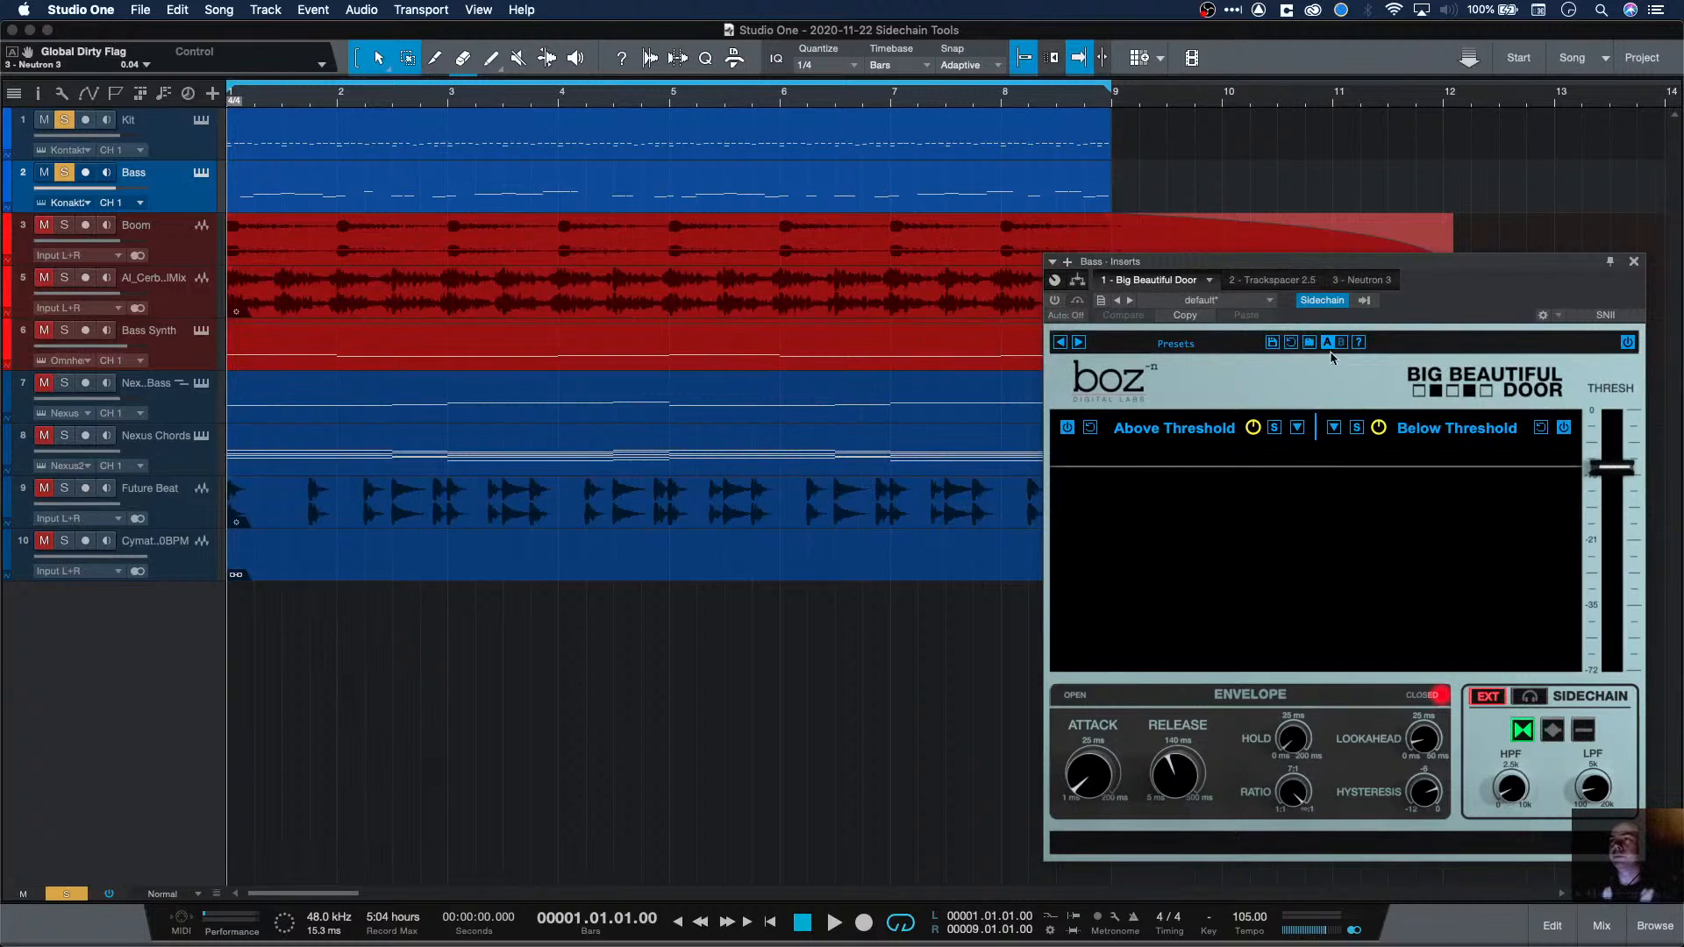
pyautogui.click(1292, 281)
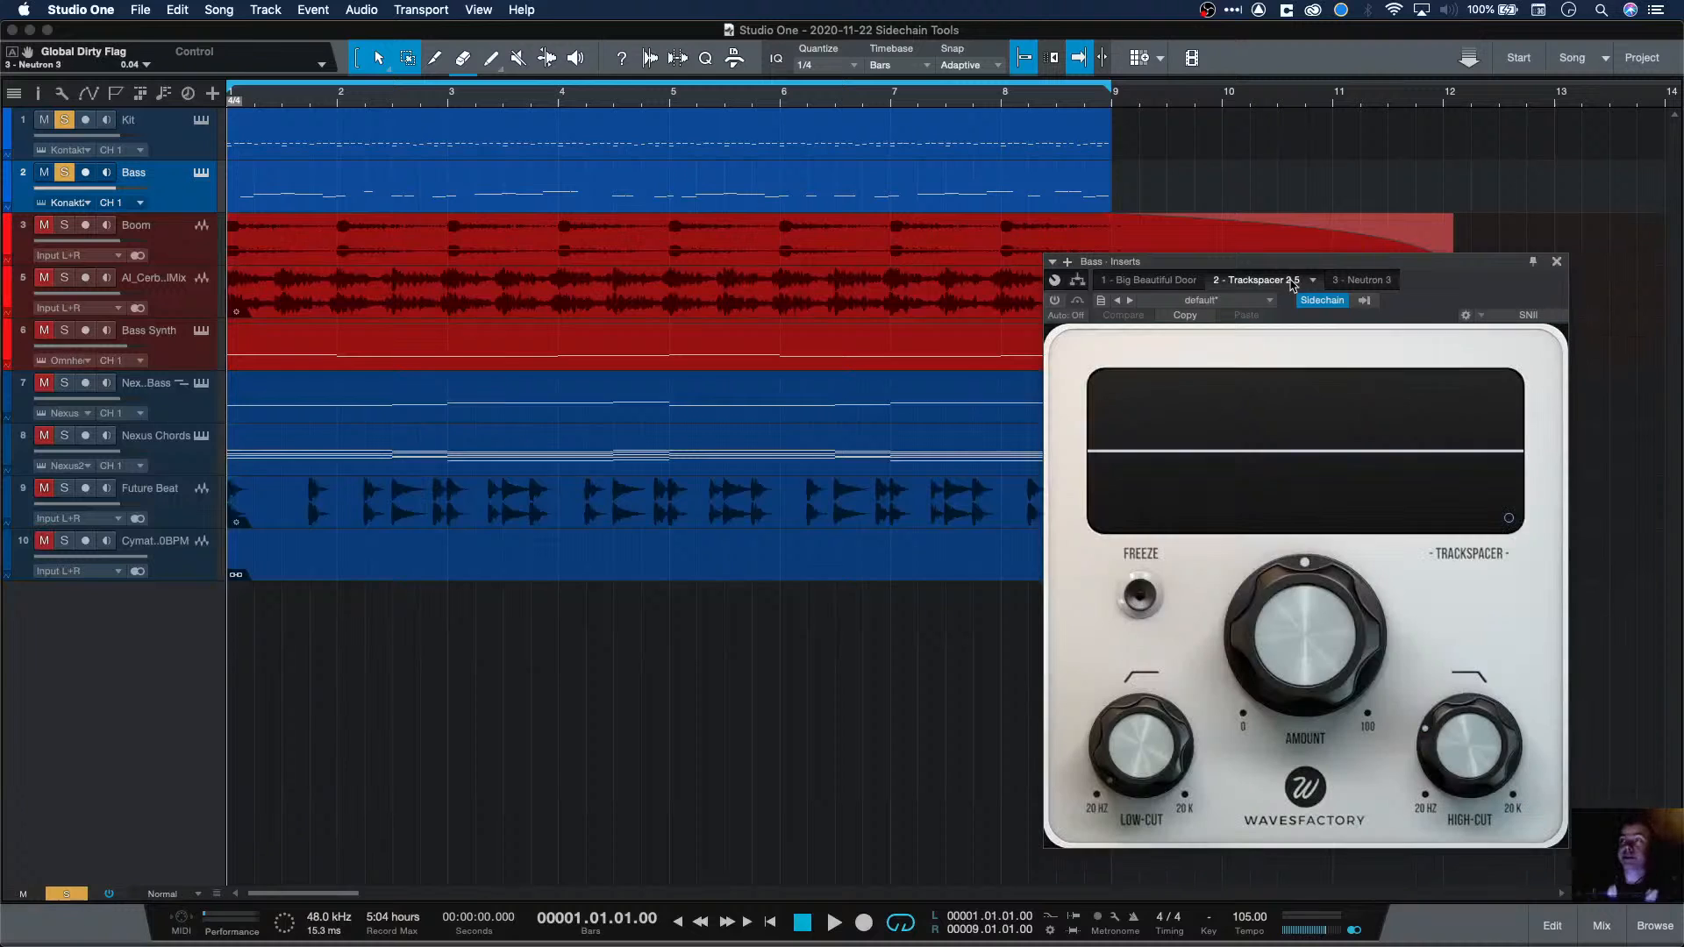
pyautogui.click(1358, 283)
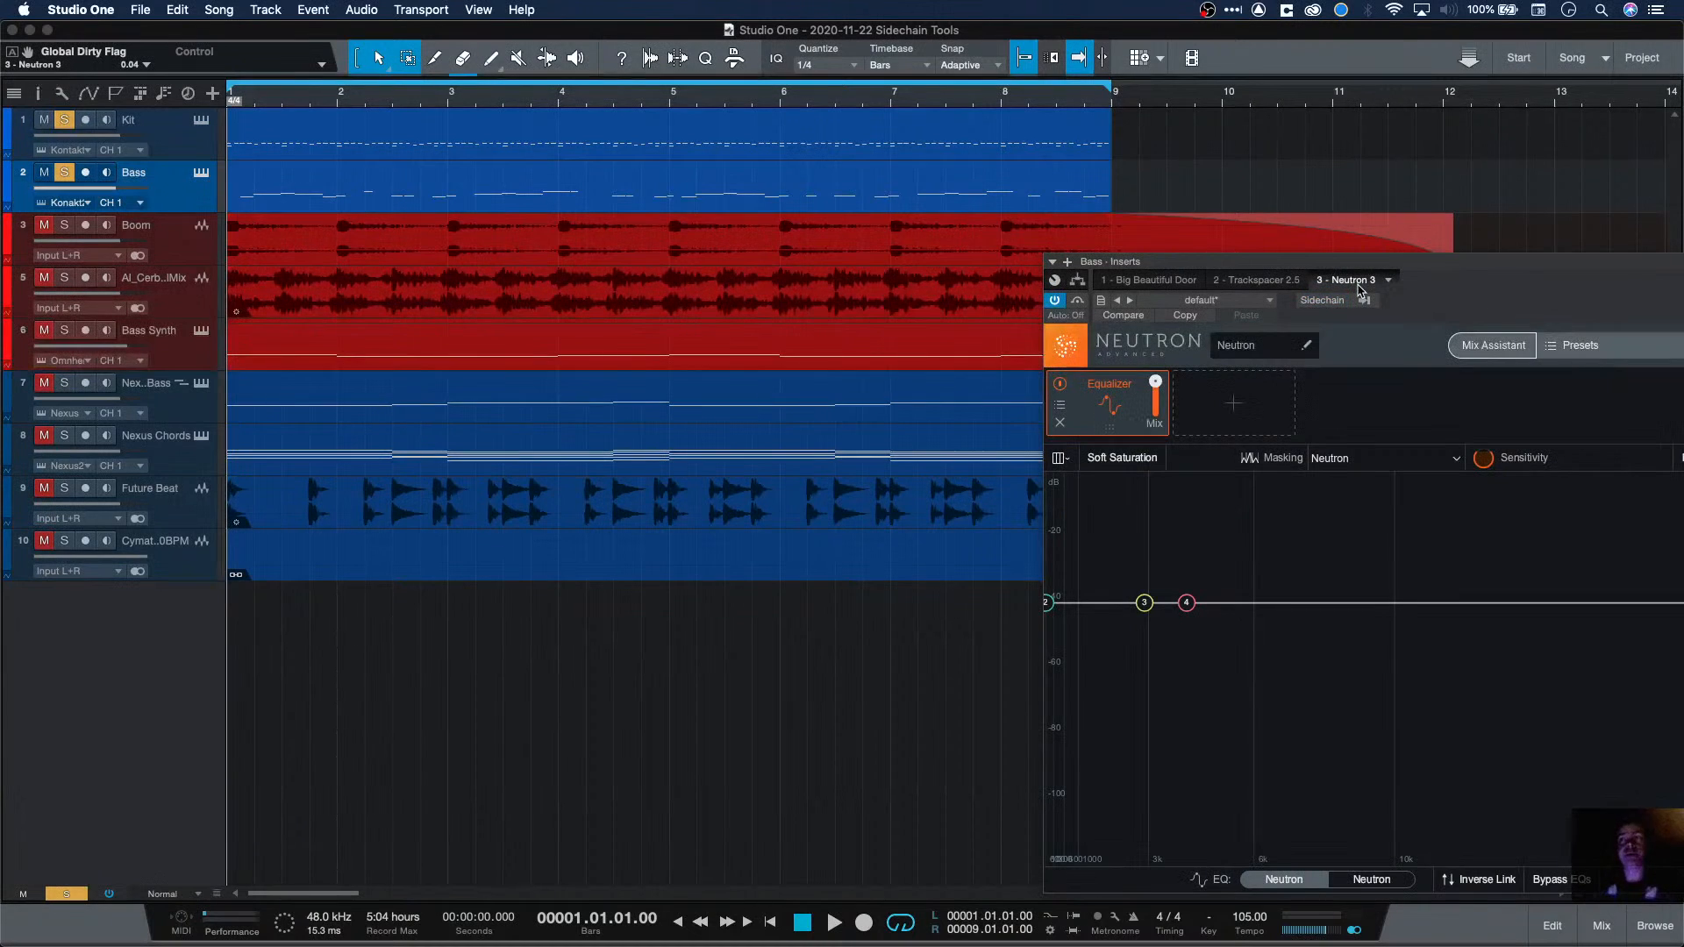
pyautogui.moveTo(1367, 263); pyautogui.dragTo(1104, 232)
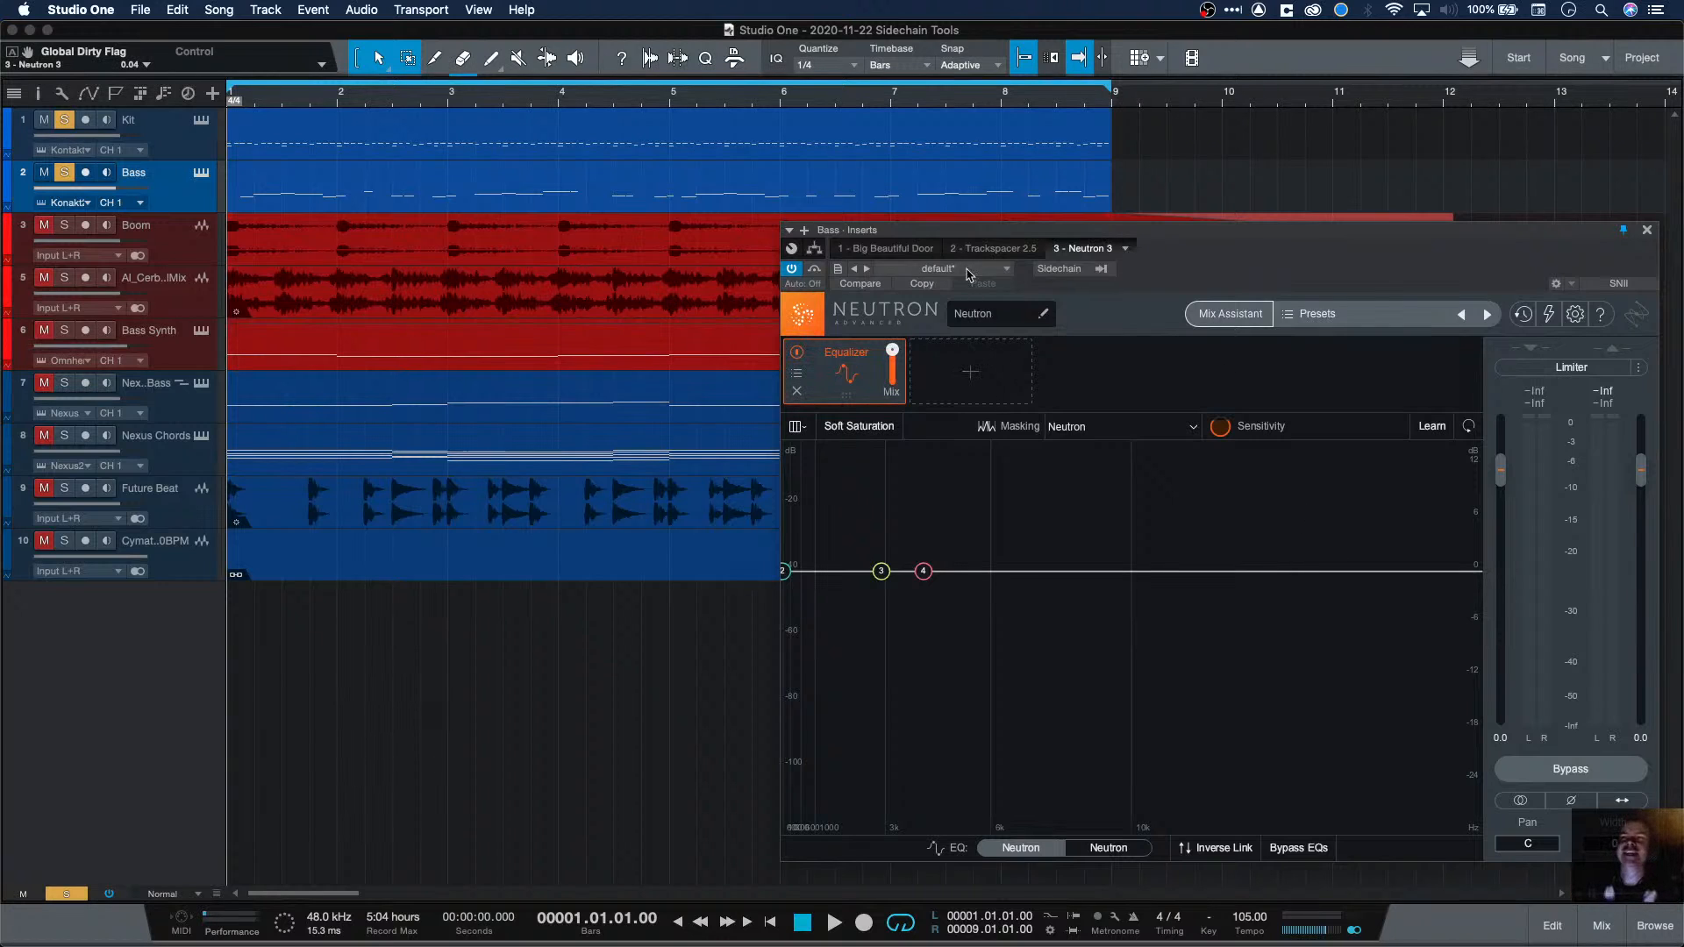
pyautogui.moveTo(963, 233); pyautogui.dragTo(978, 241)
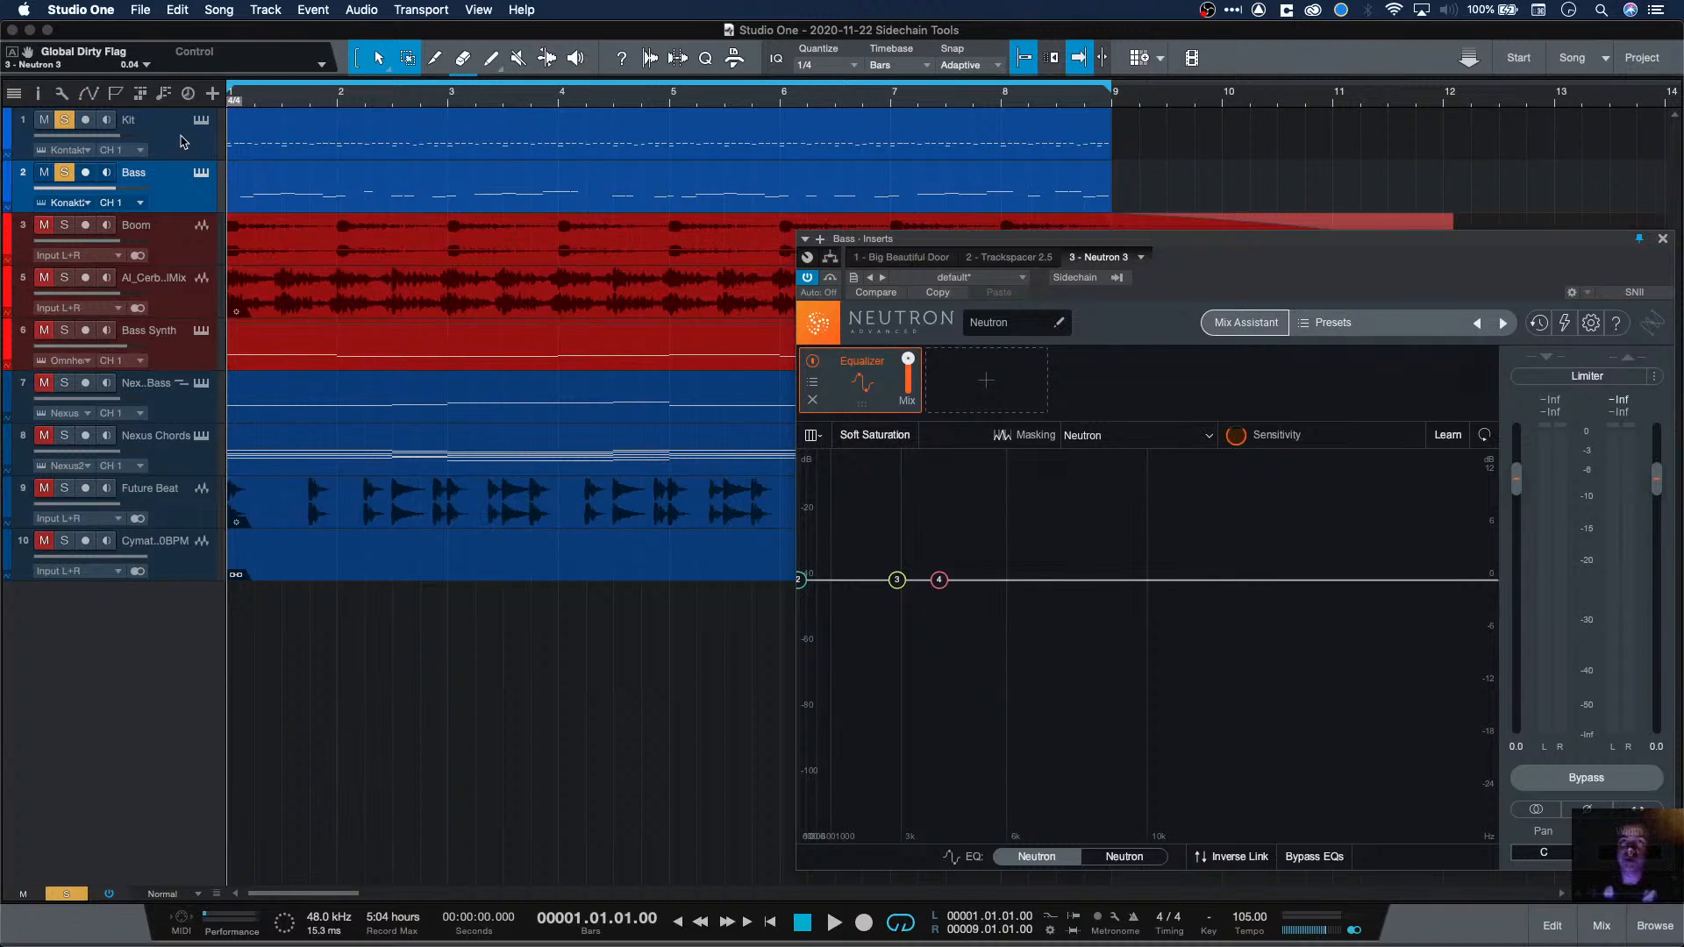
# Step: Take the Bass track out of solo and play back the Kit track on its own
pyautogui.click(43, 172)
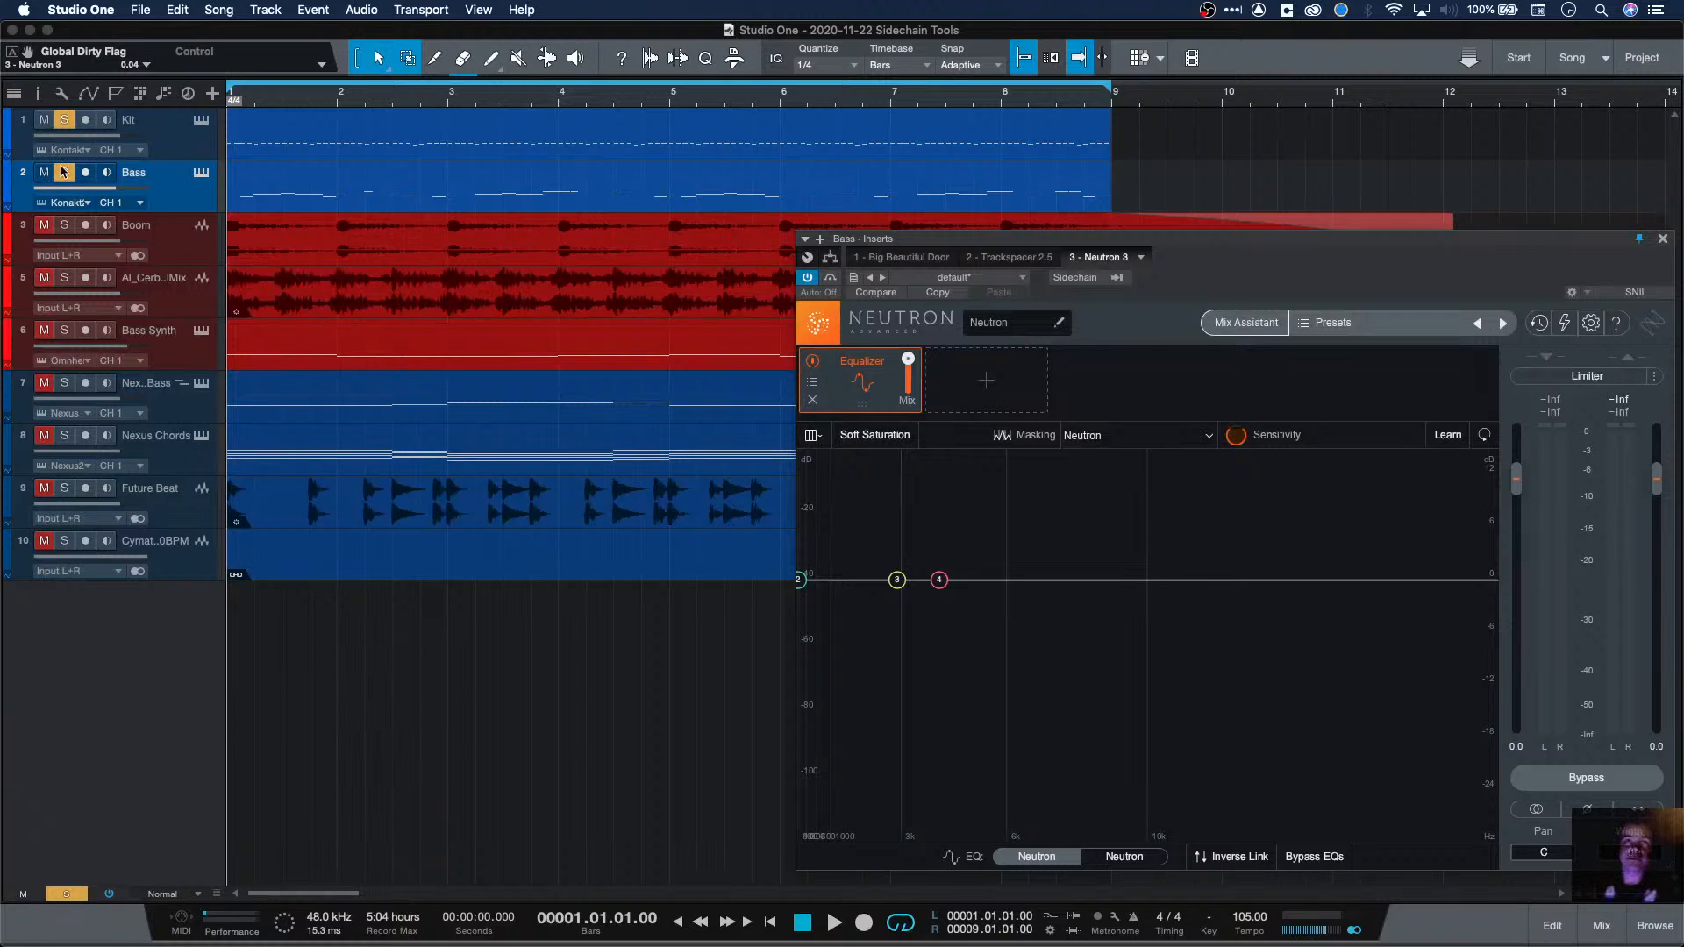
pyautogui.click(64, 172)
pyautogui.press('space')
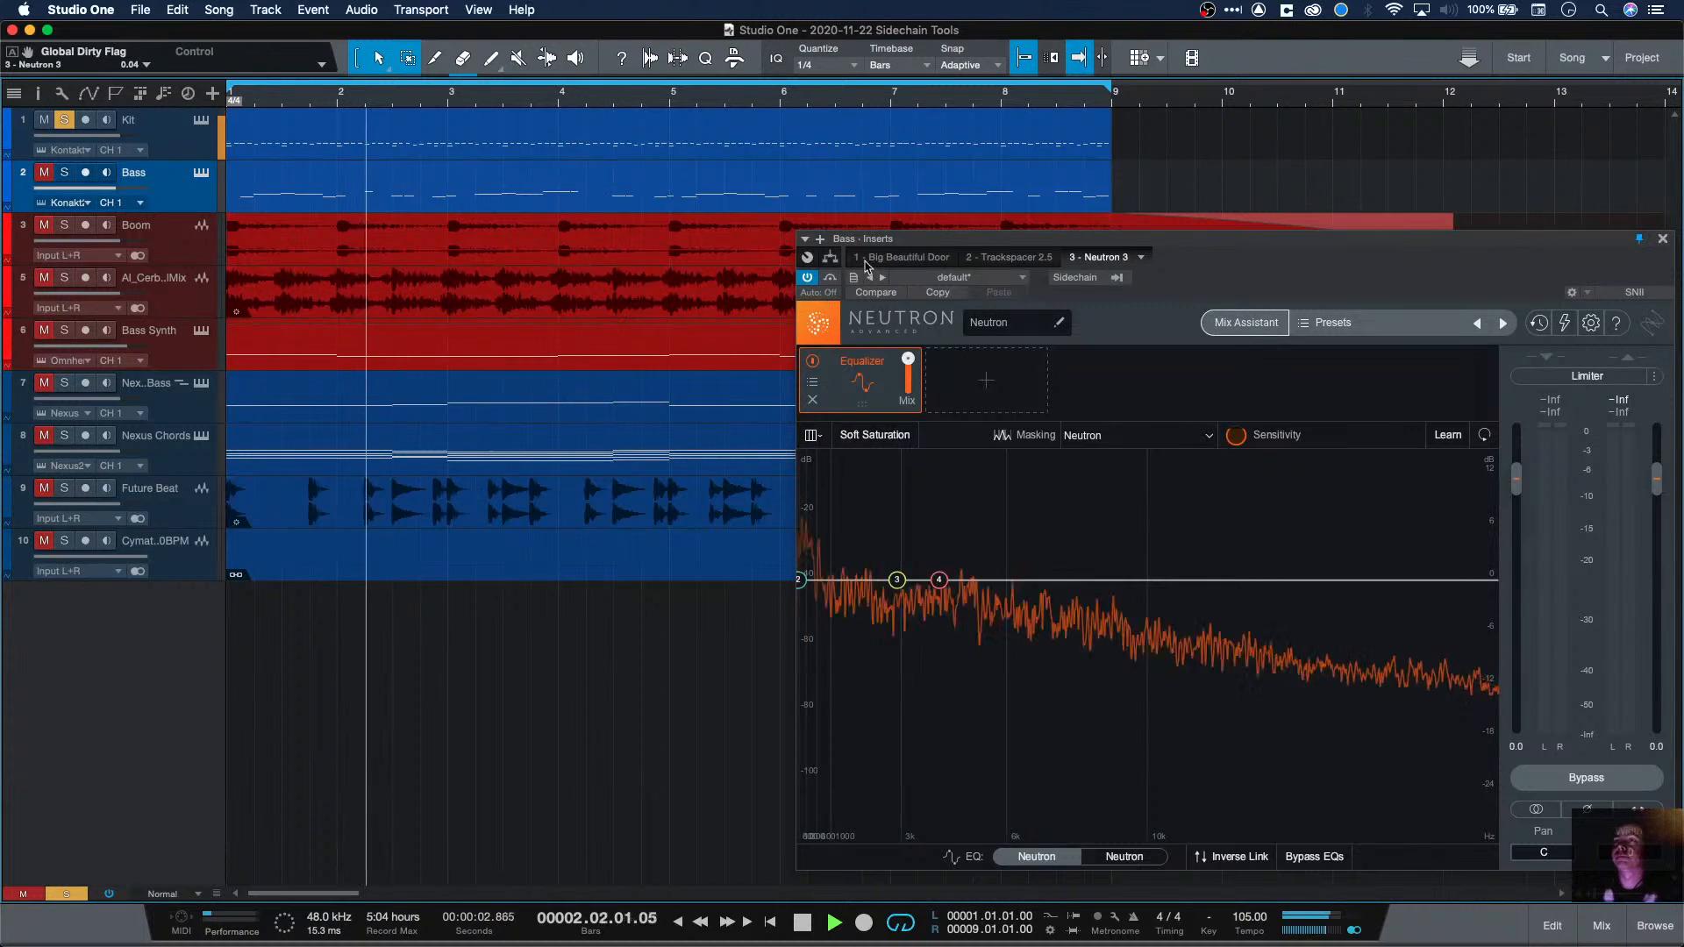
pyautogui.press('space')
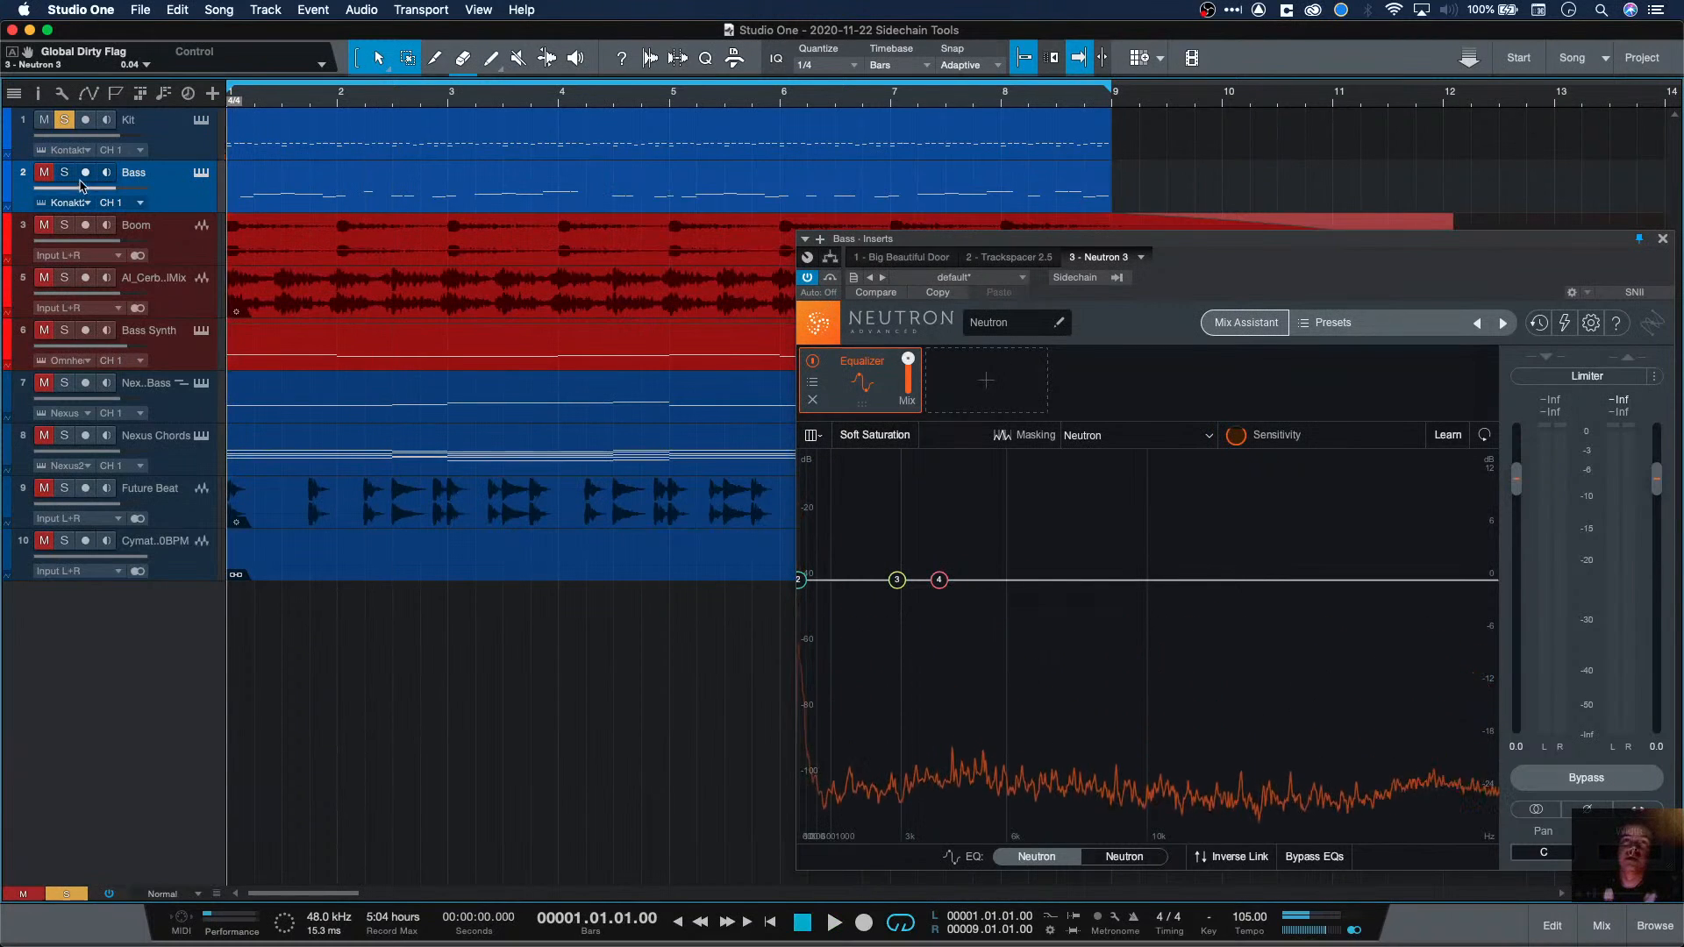
# Step: Solo only the Bass track and play it back without the Kit
pyautogui.click(64, 173)
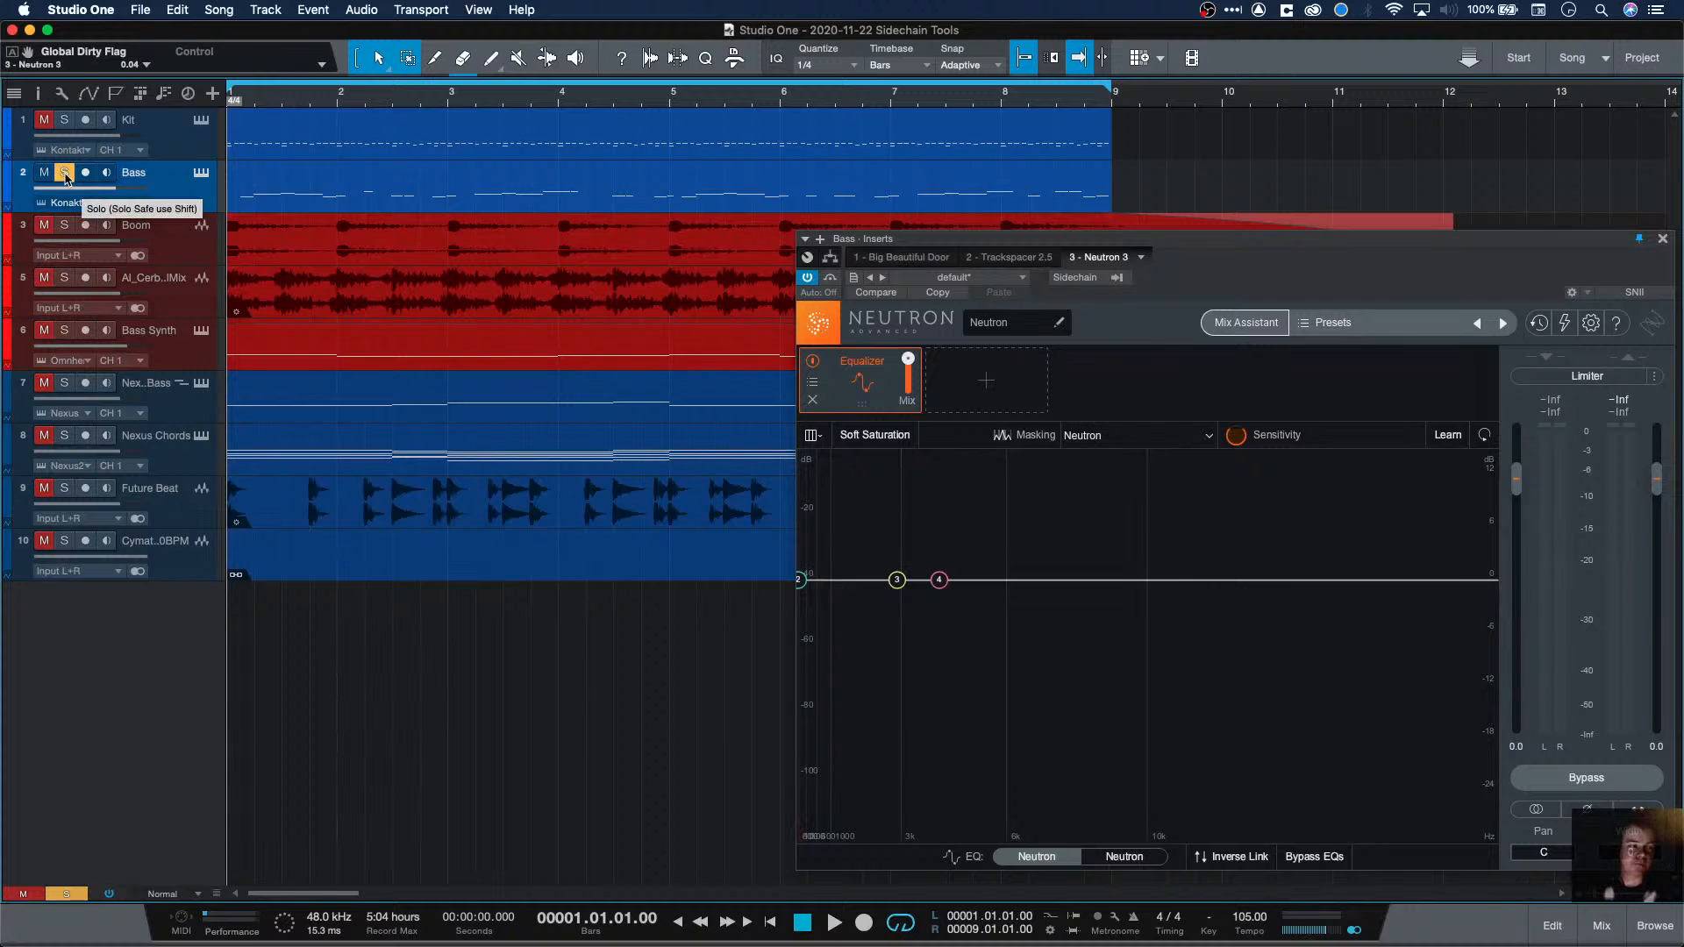
pyautogui.press('space')
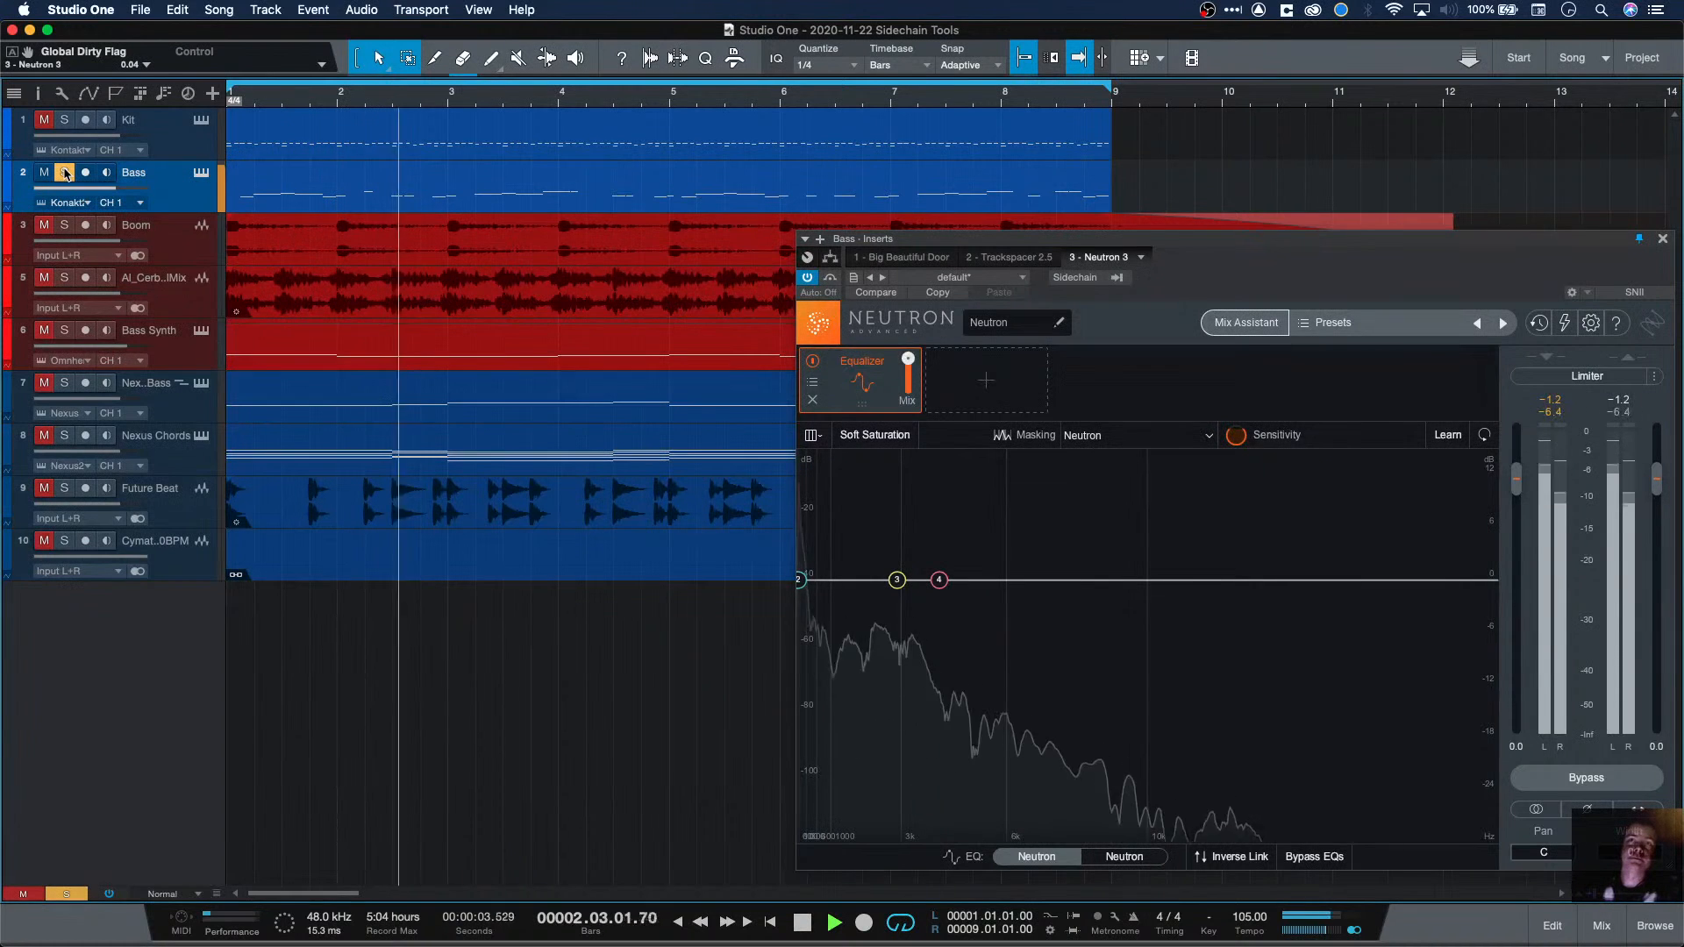
pyautogui.press('space')
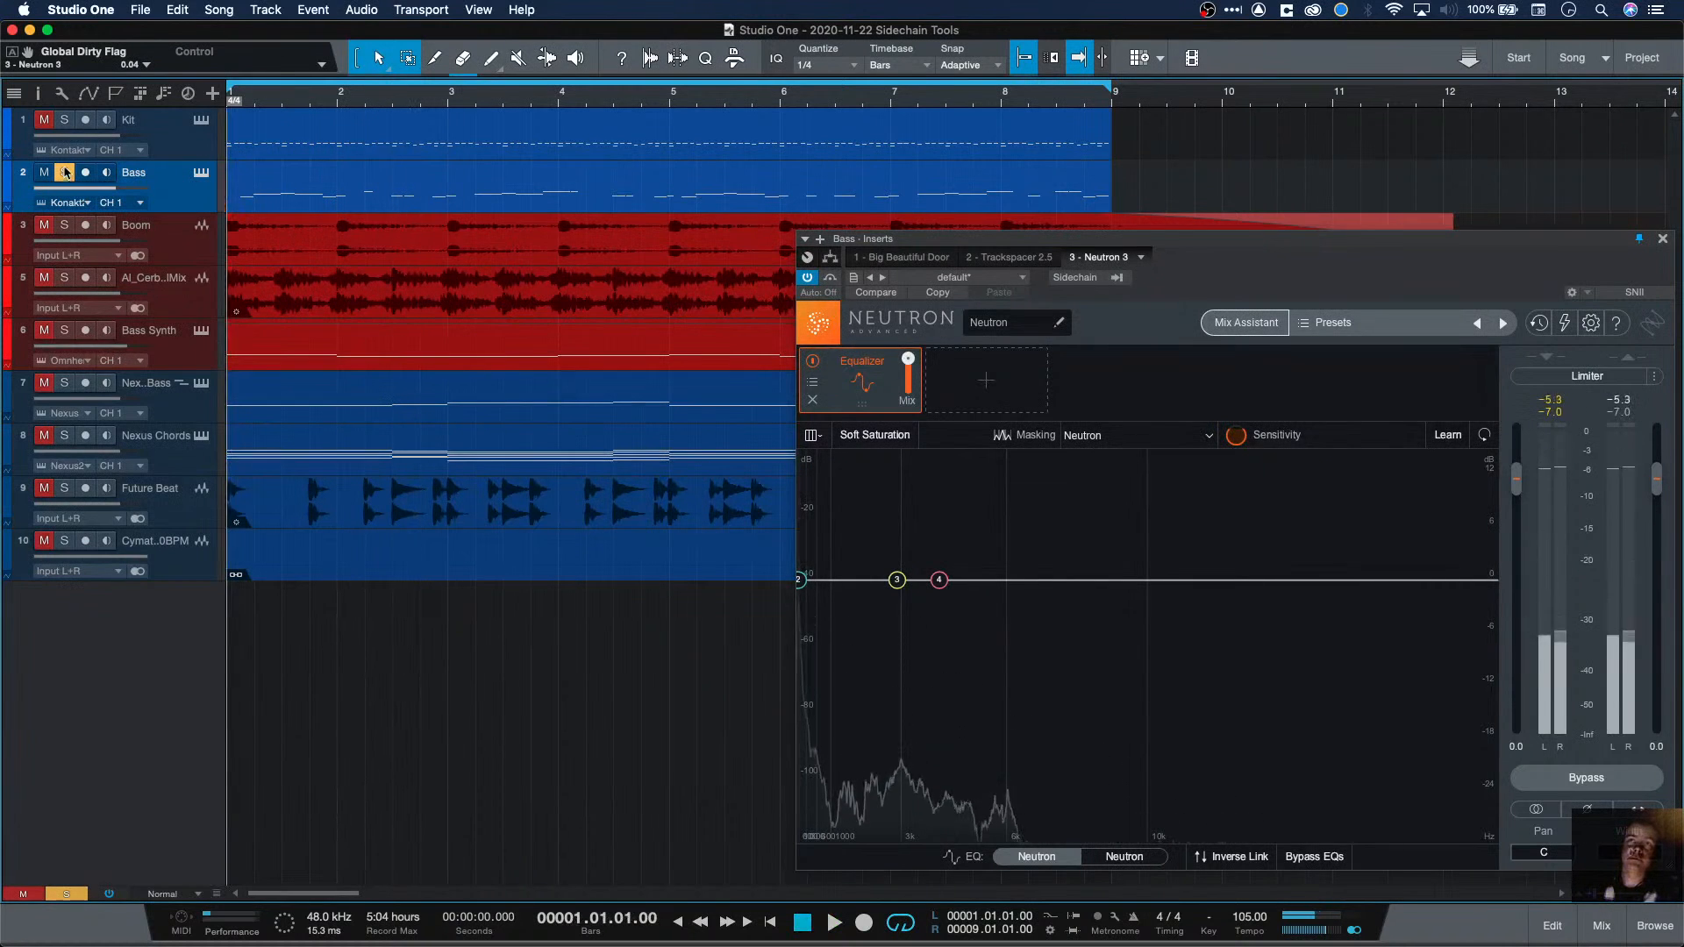
# Step: Add the Kit track to the solo and play it together with the Bass, watching the Neutron spectrum
pyautogui.click(64, 120)
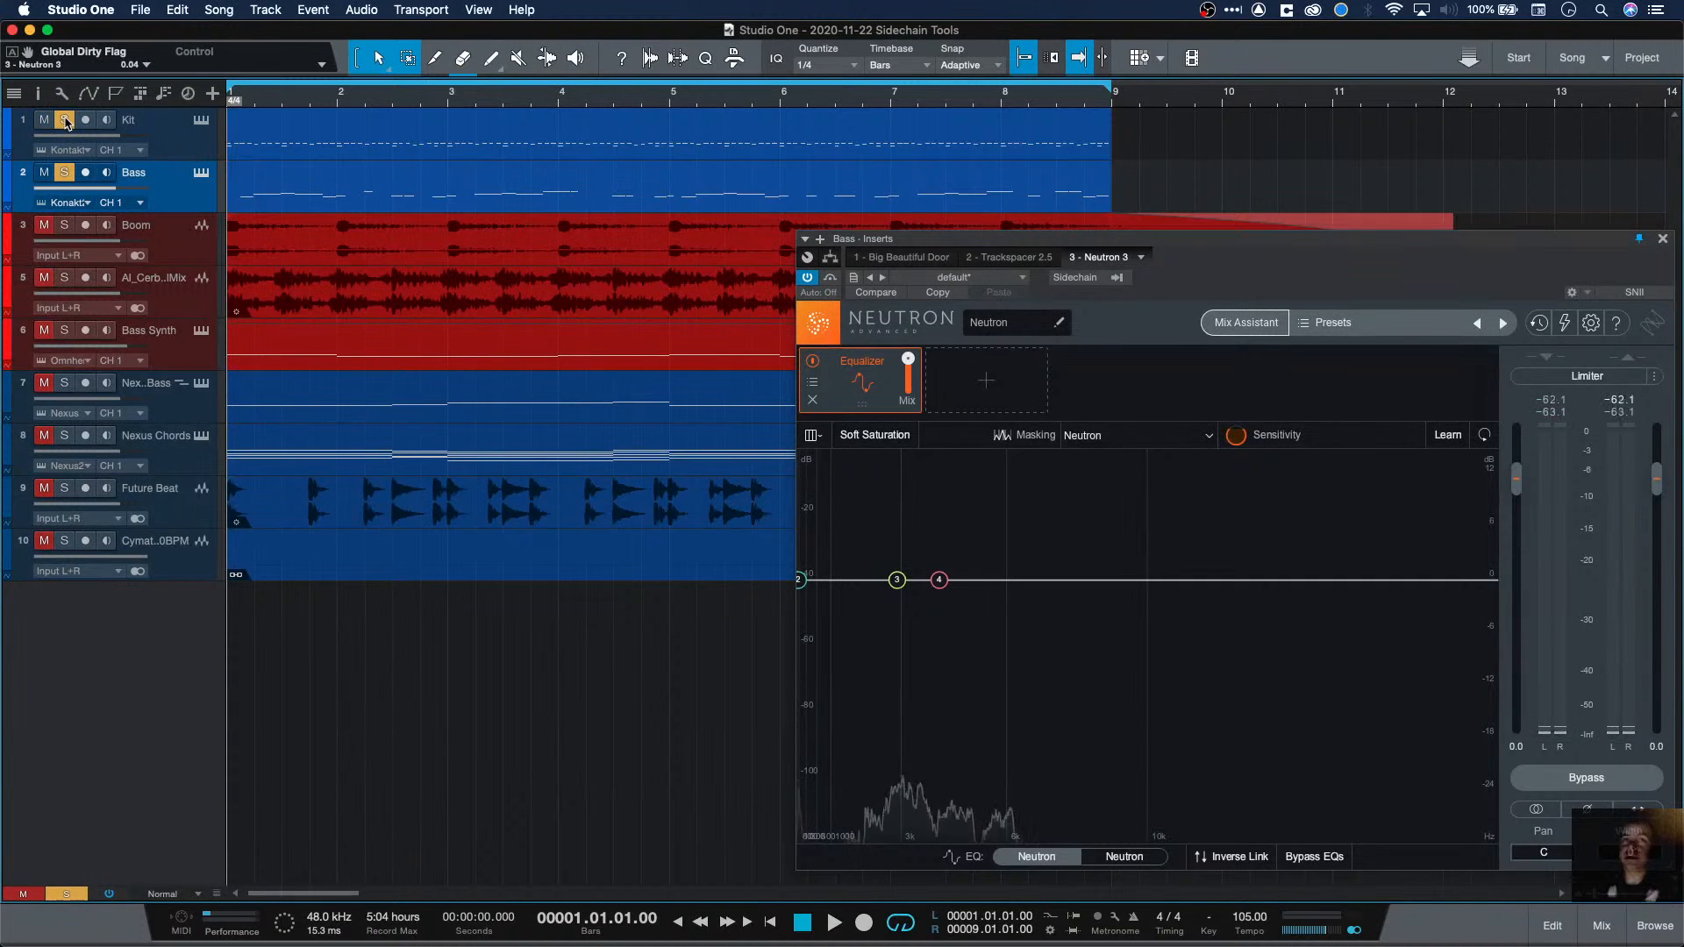
pyautogui.press('space')
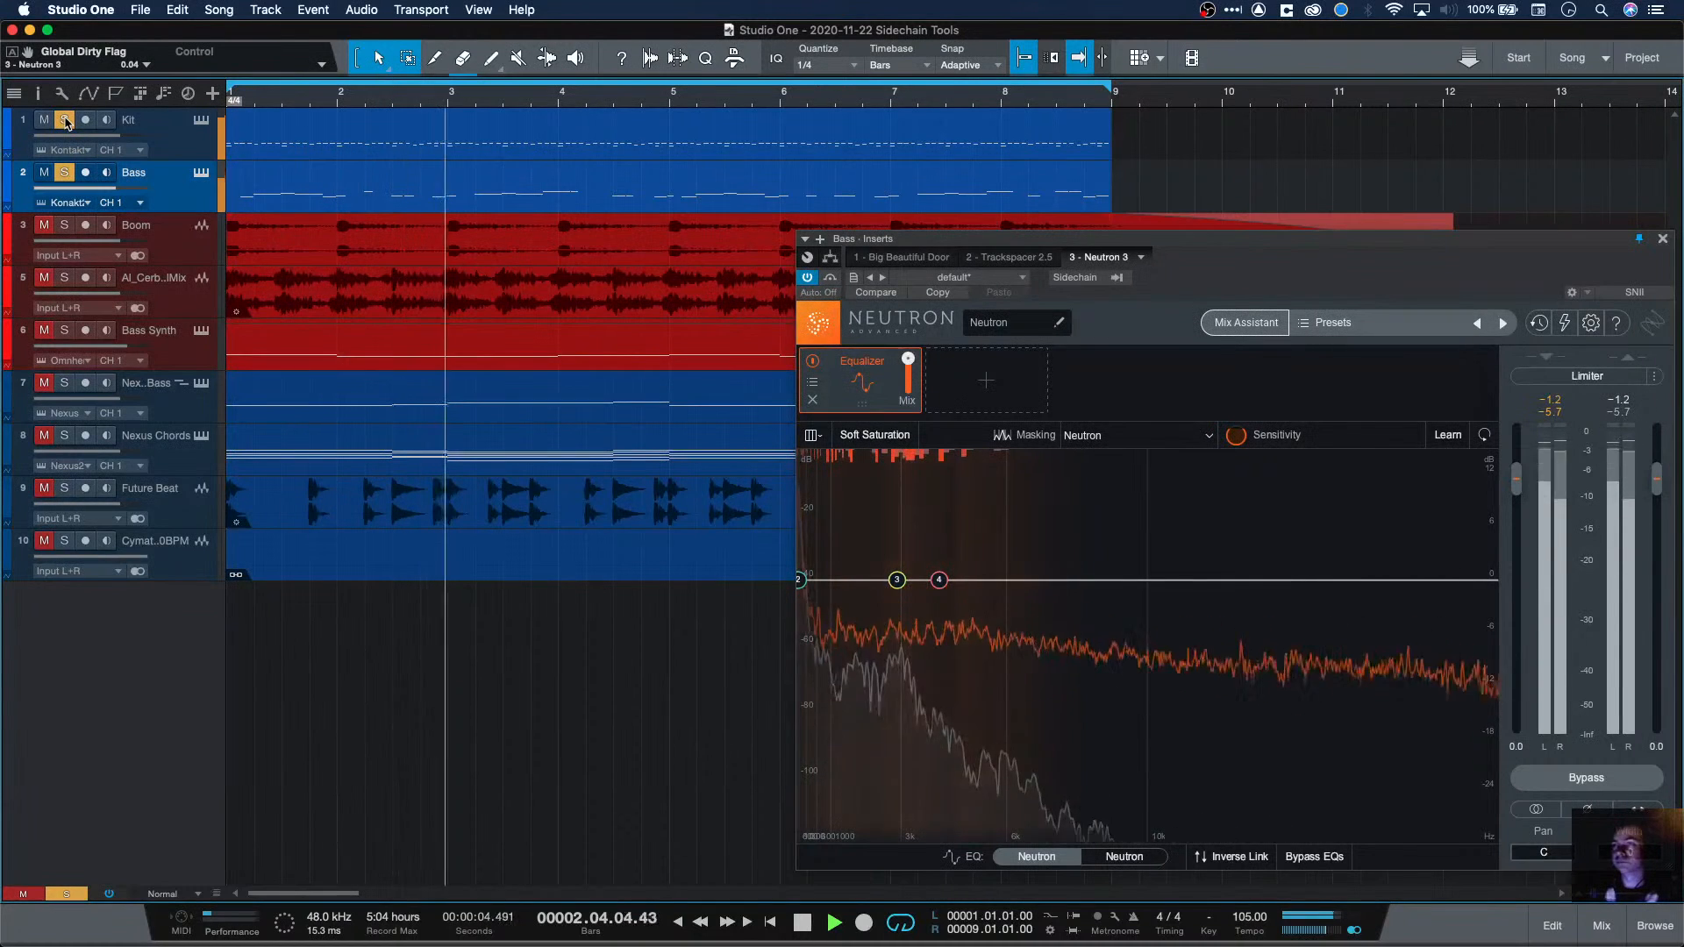
pyautogui.press('space')
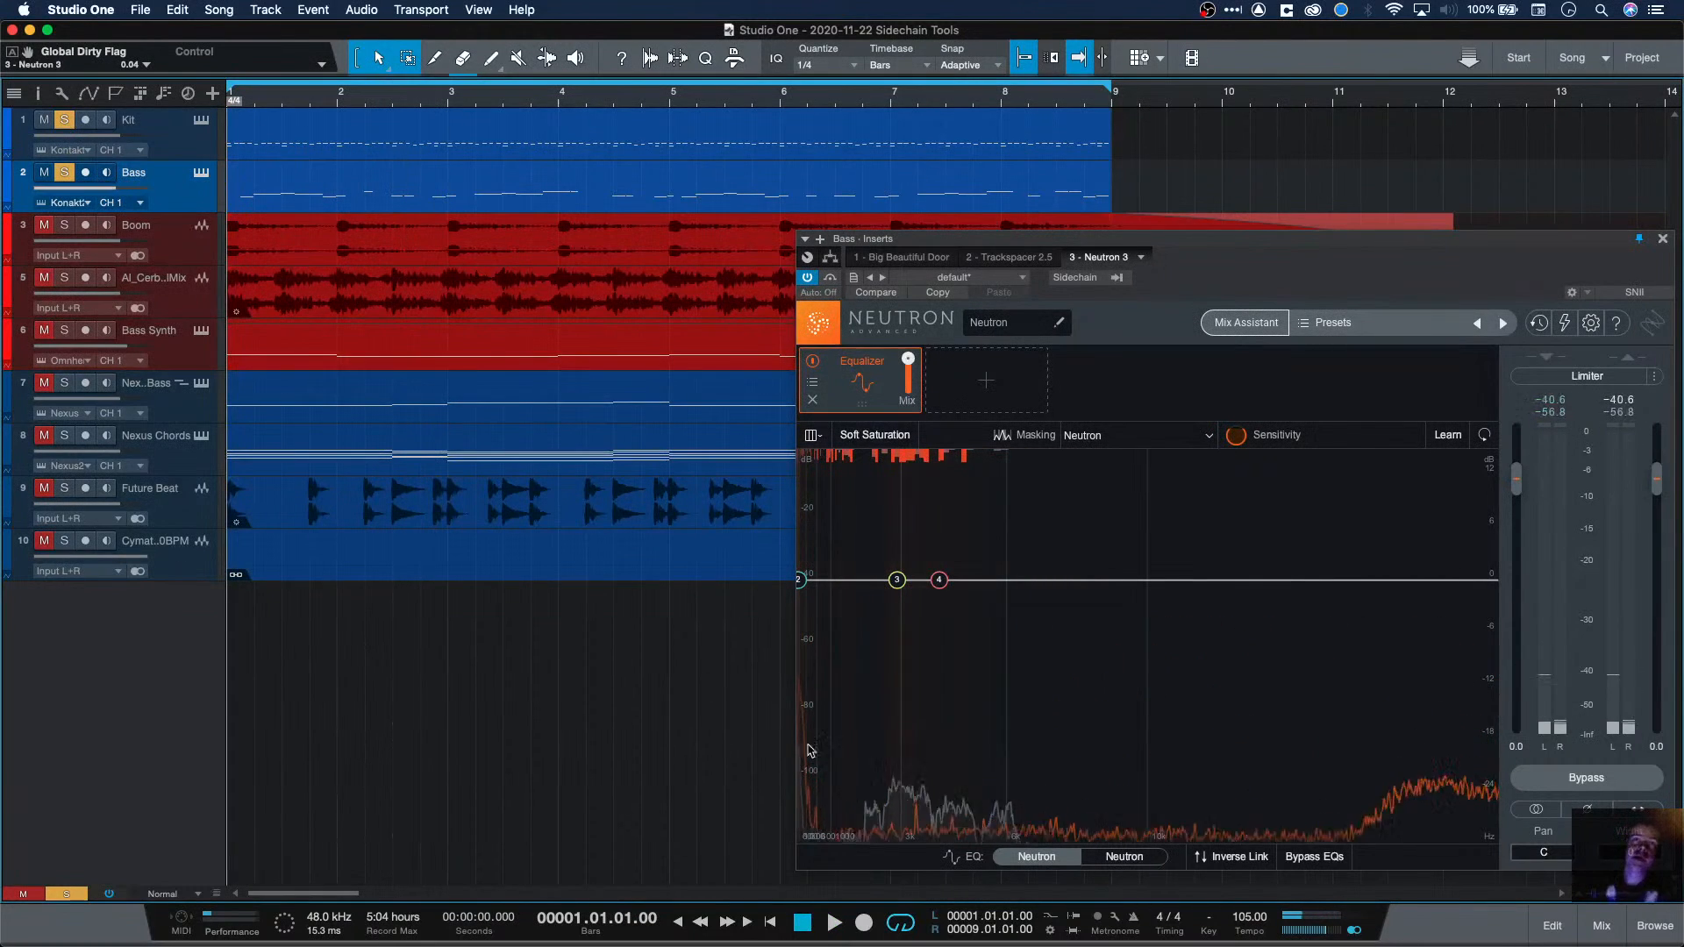
# Step: Inspect the Kit track's Kontakt drum instrument and close its window again
pyautogui.click(167, 148)
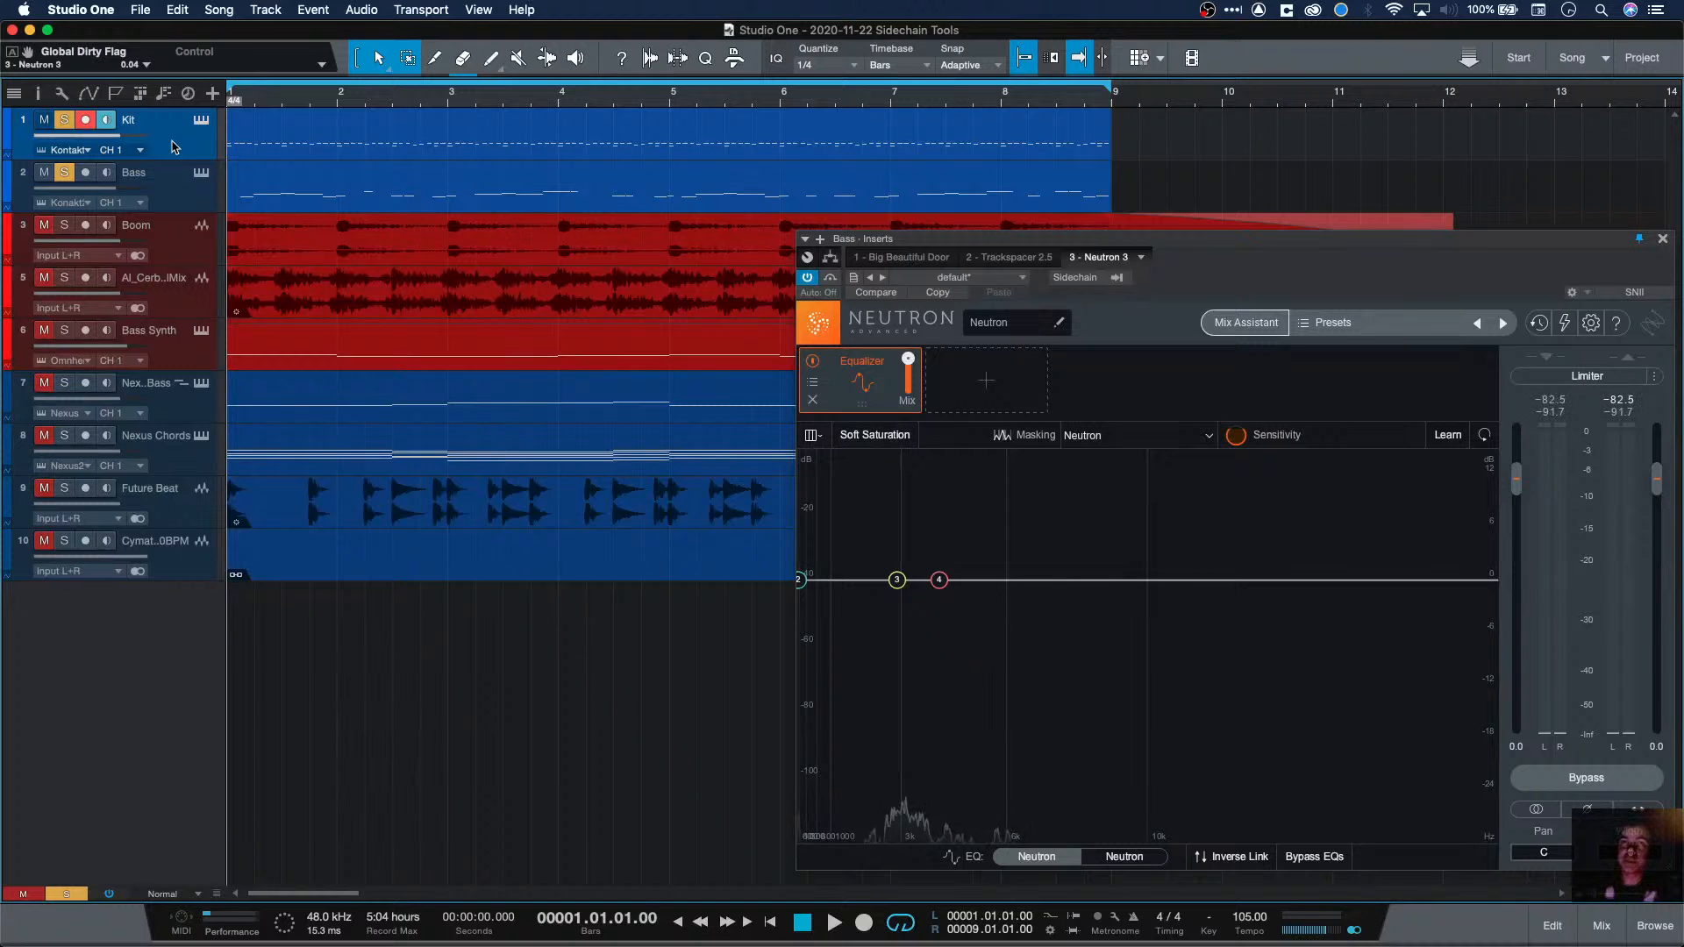
pyautogui.click(202, 121)
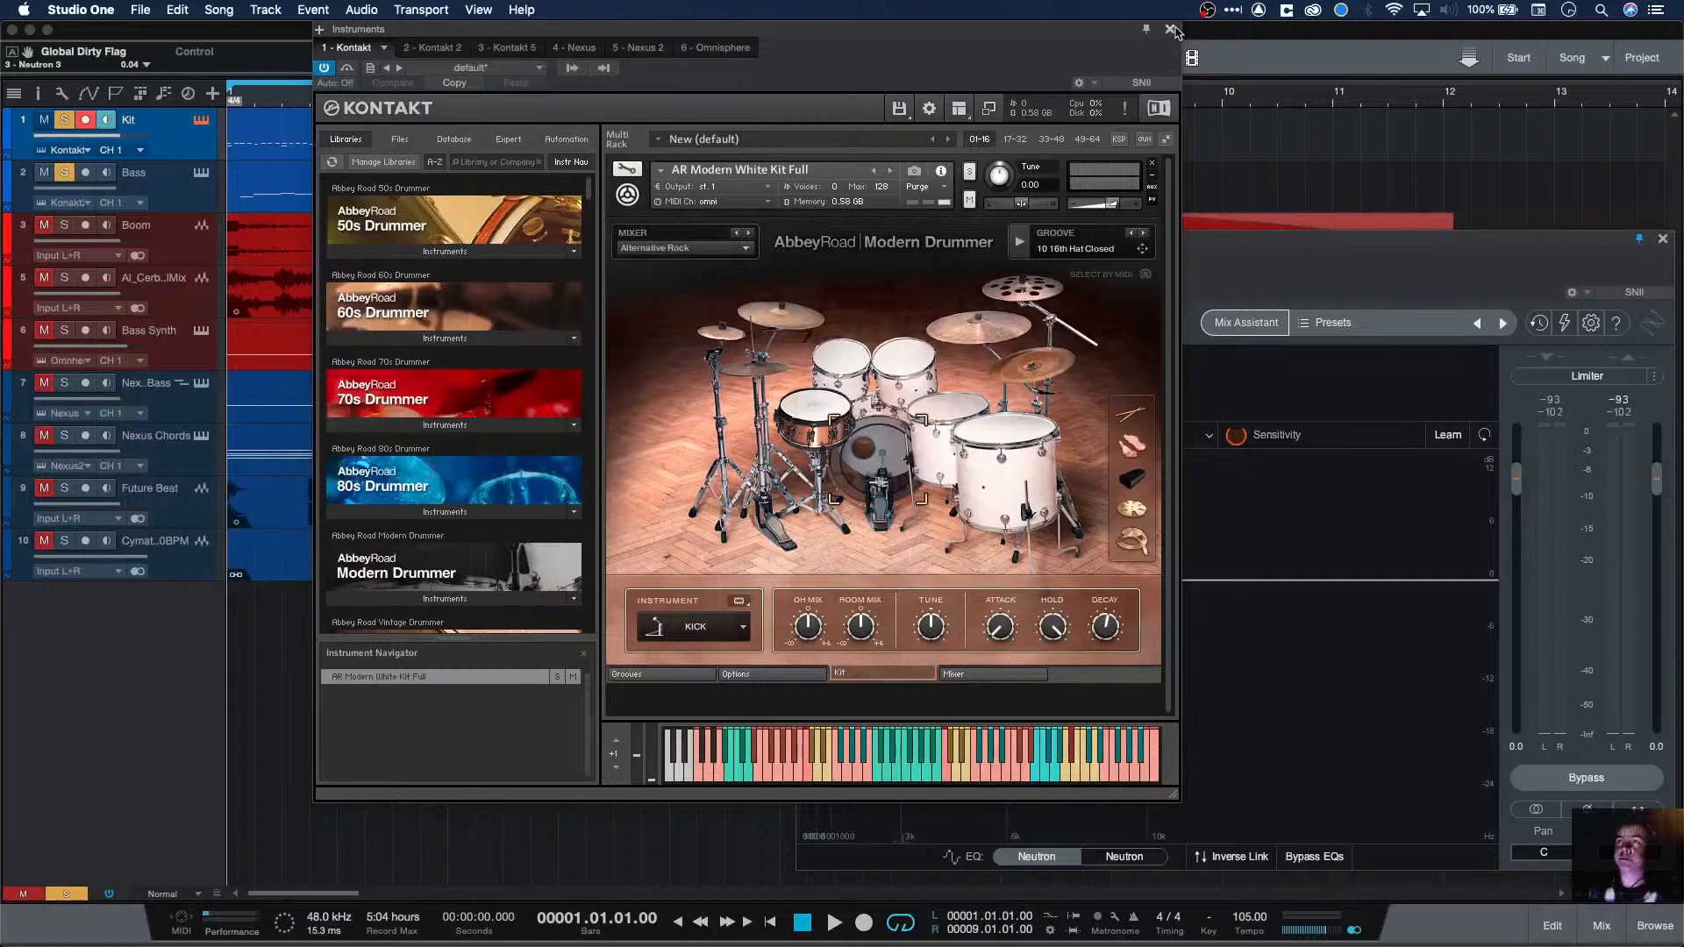
pyautogui.click(1172, 29)
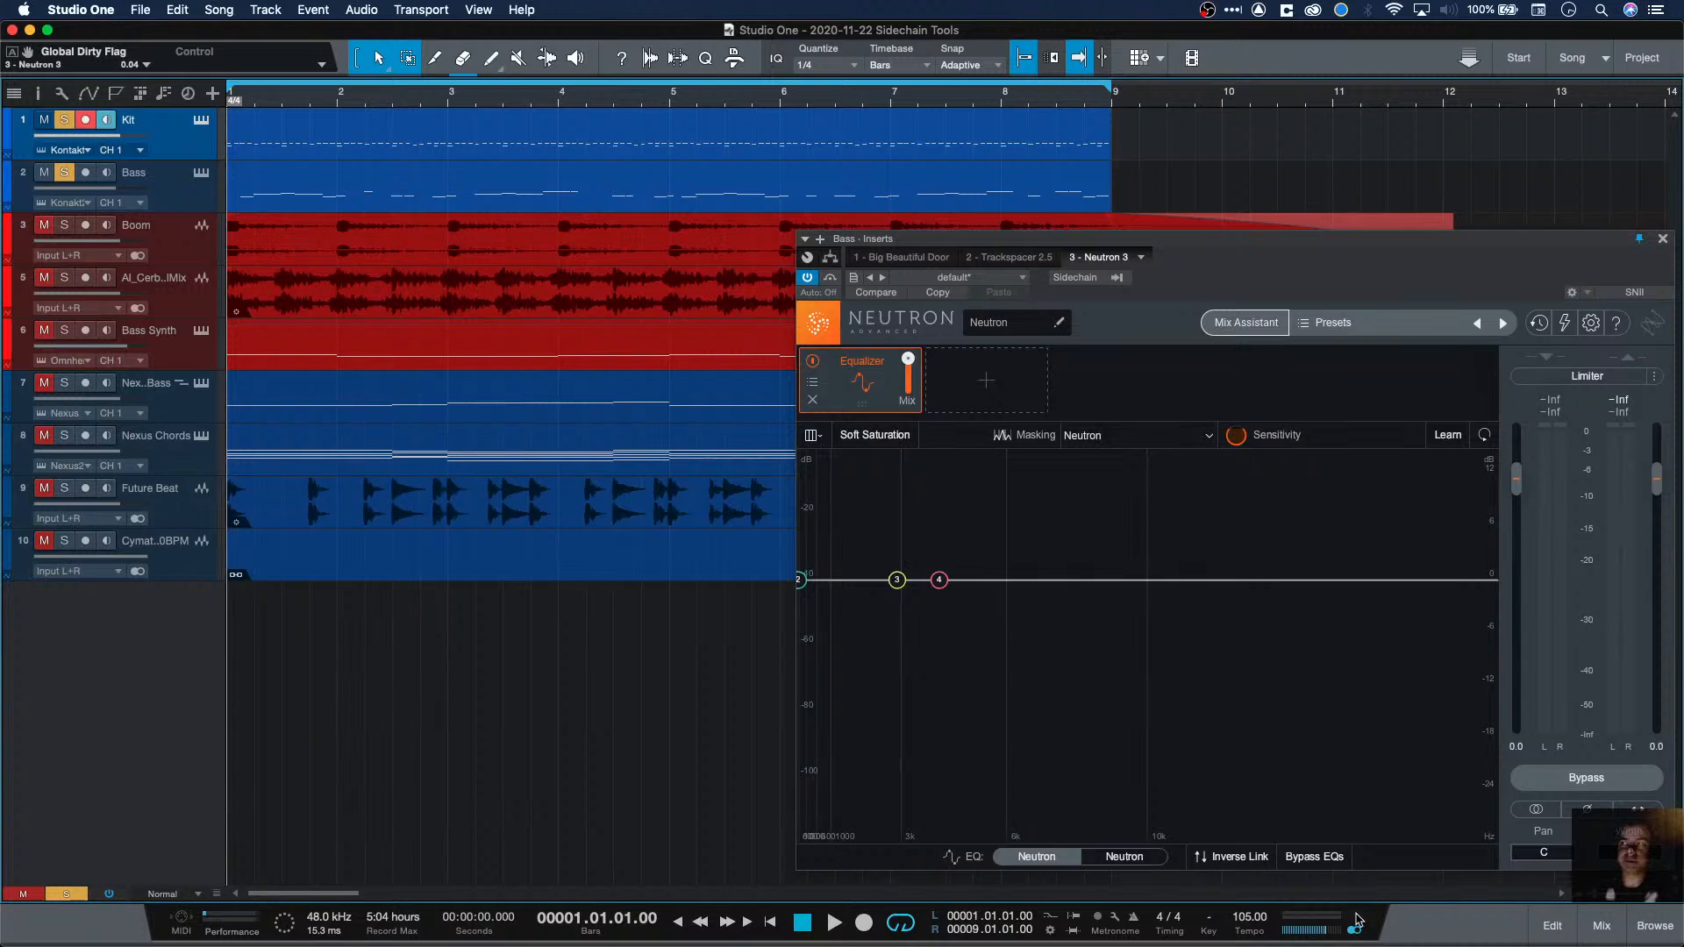
# Step: Enable the Ghz Vulf Compressor on the Kit channel in the mixer, disarm the track's recording and audition the Kit without the Bass
pyautogui.click(1611, 930)
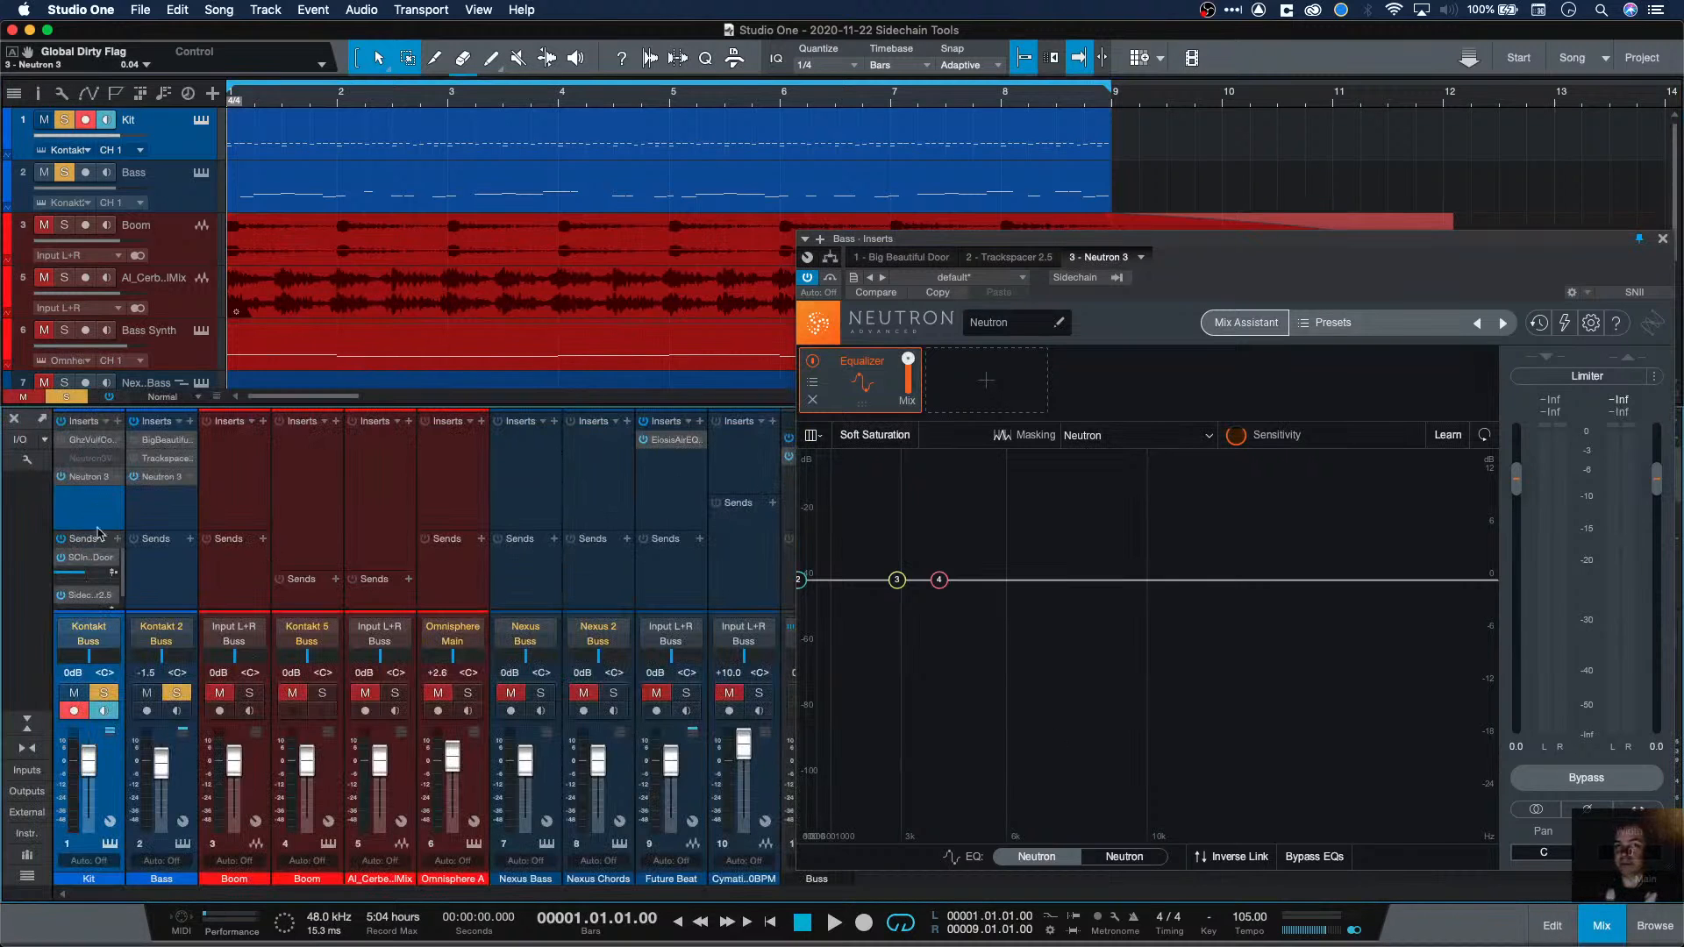
pyautogui.click(84, 441)
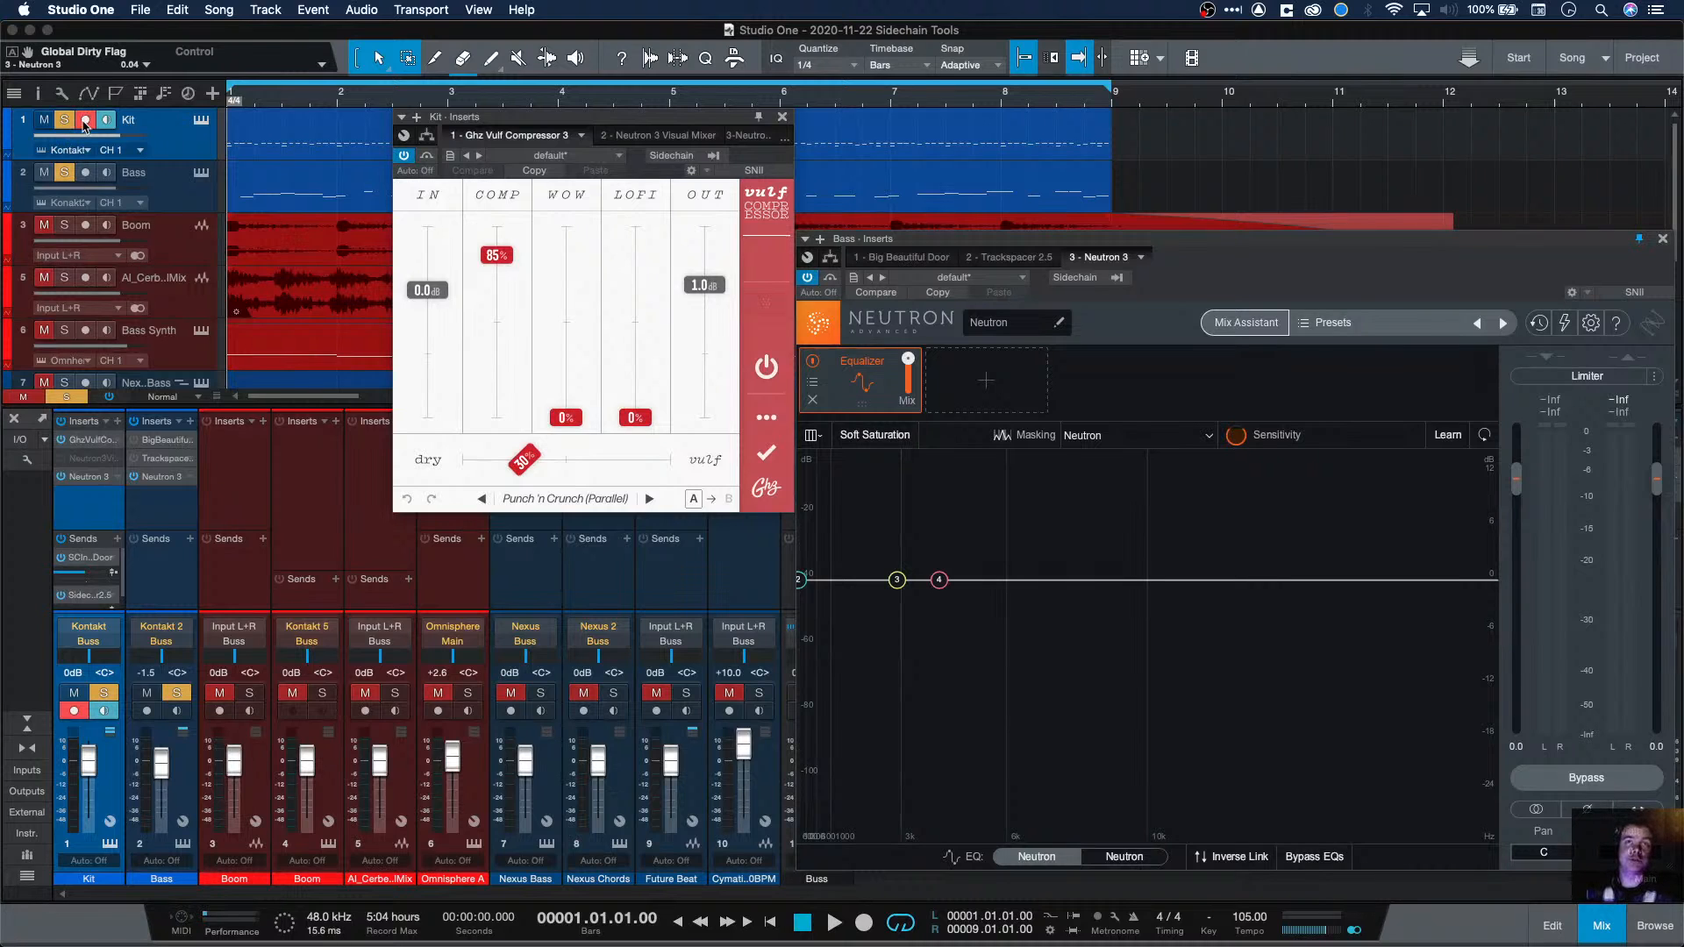
pyautogui.click(65, 172)
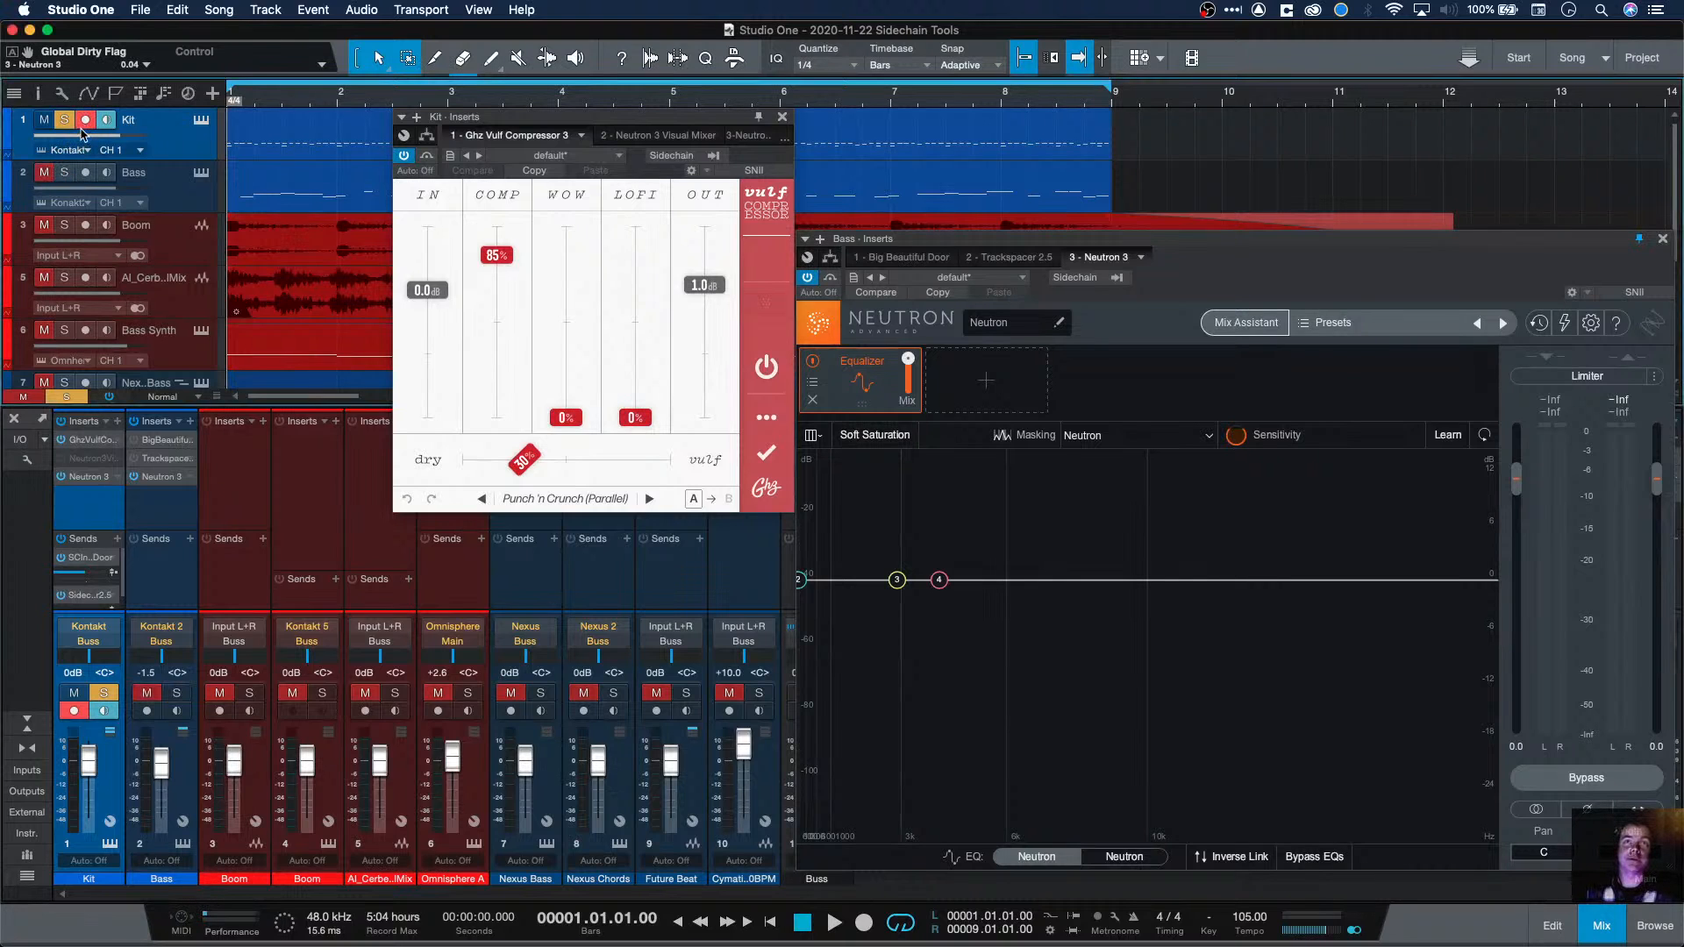
pyautogui.click(84, 120)
pyautogui.press('space')
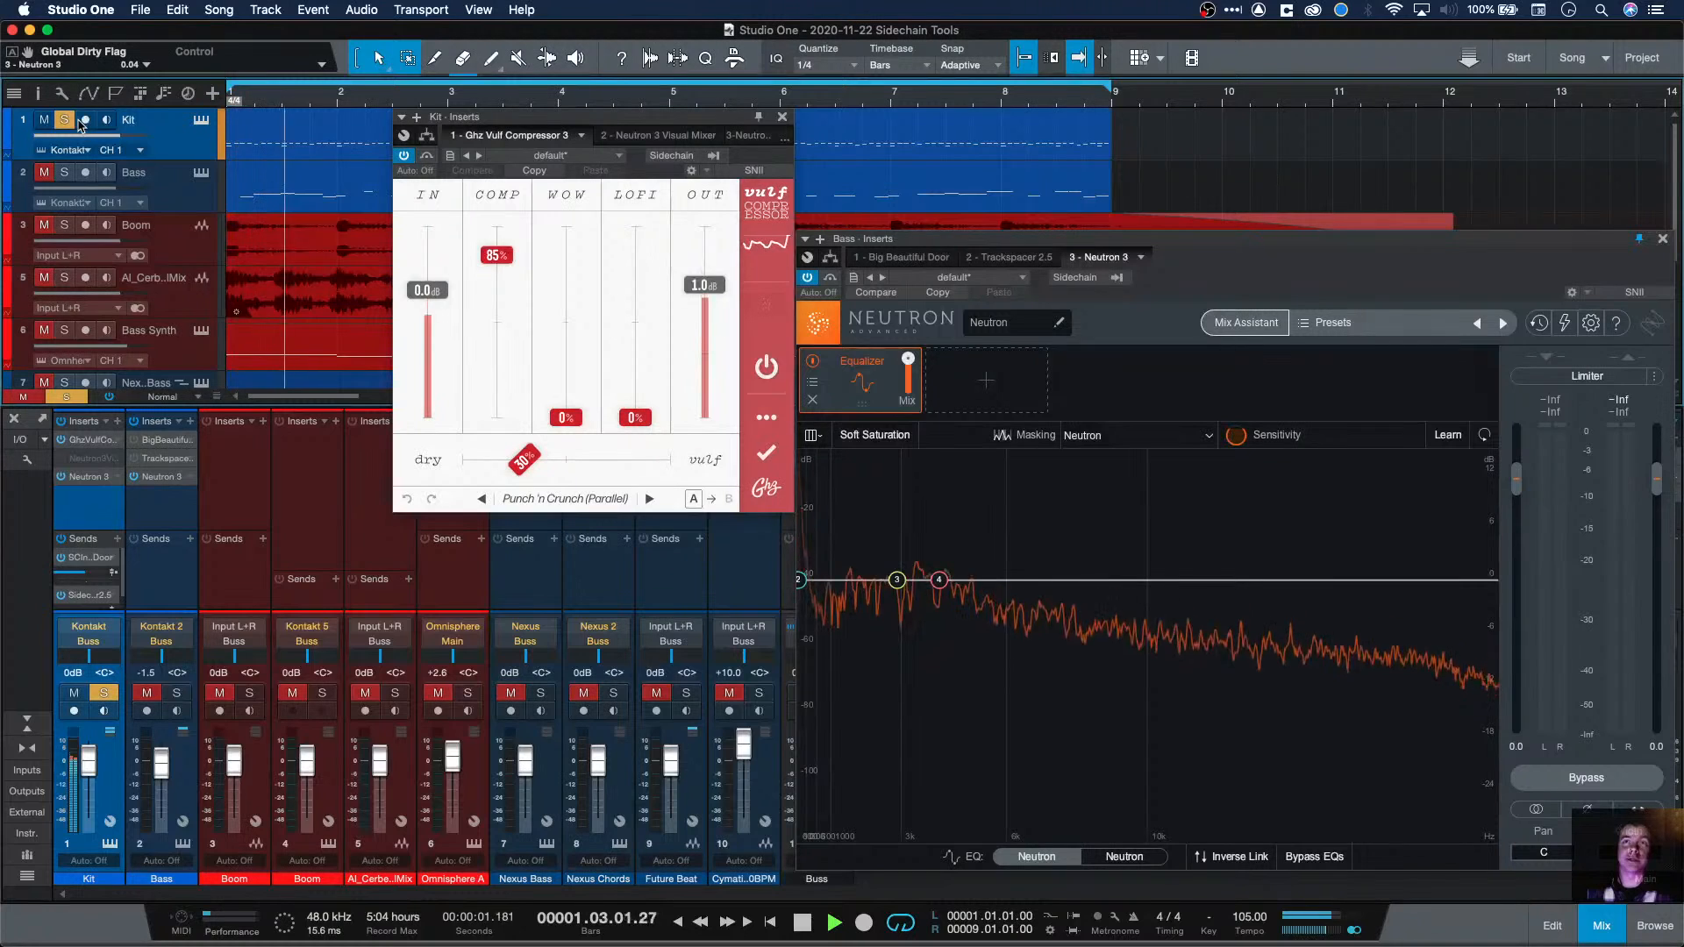
pyautogui.press('space')
# Step: Solo the Bass, take the Kit out of solo and audition the Bass alone
pyautogui.click(65, 172)
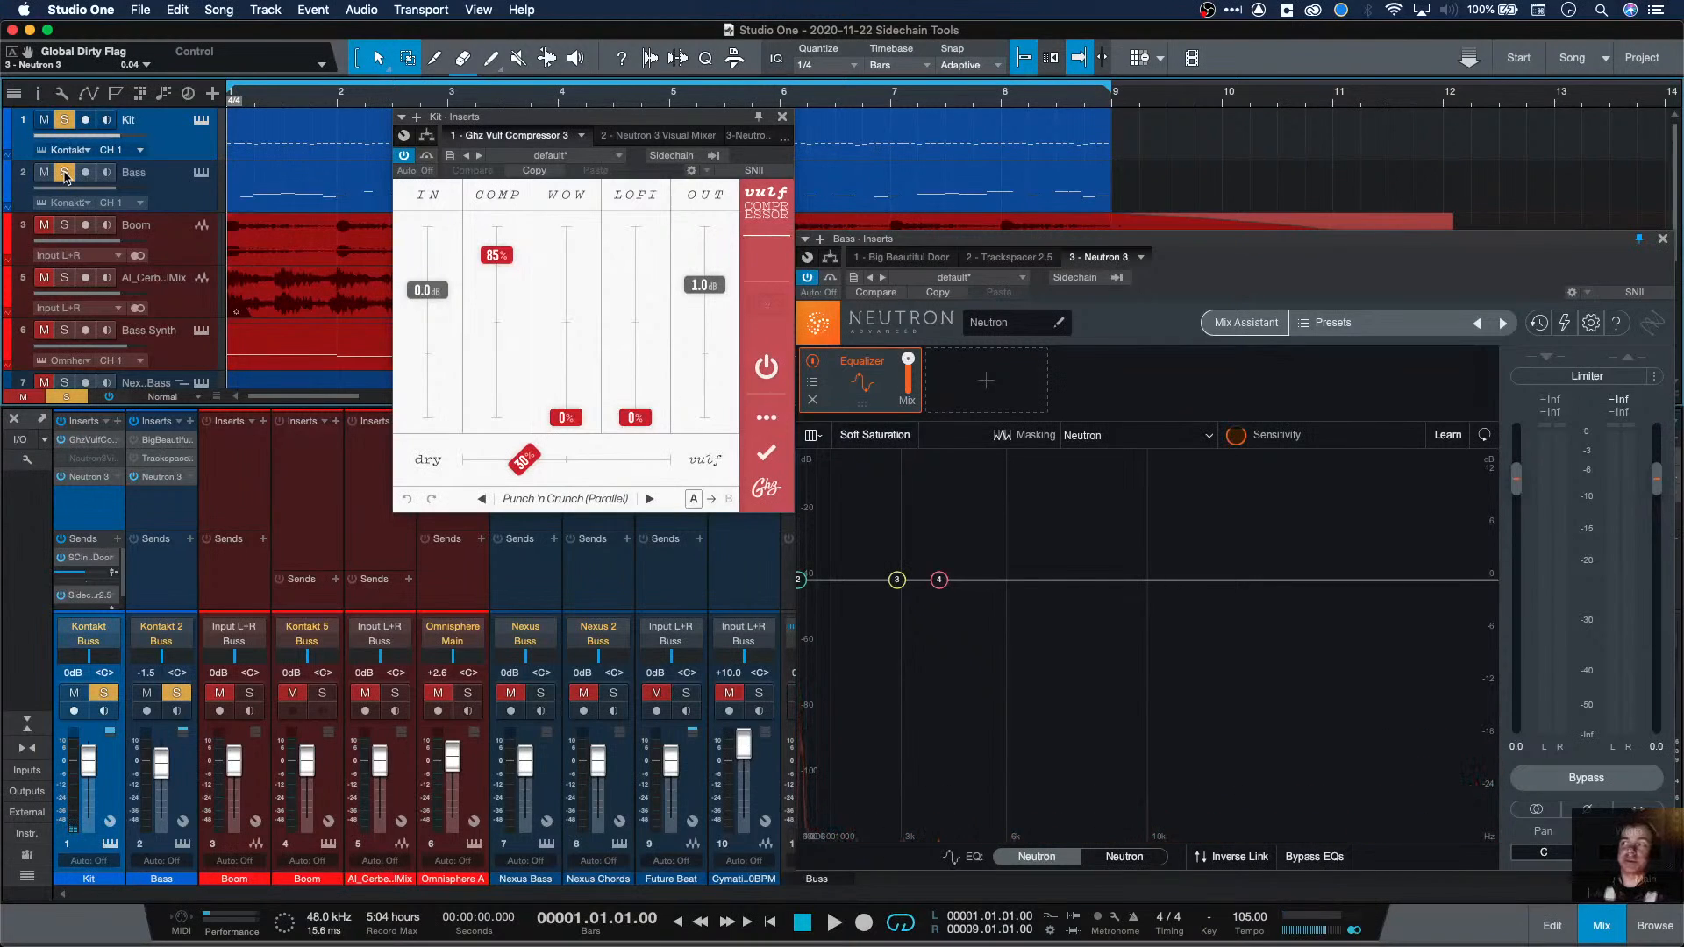
pyautogui.click(65, 121)
pyautogui.press('space')
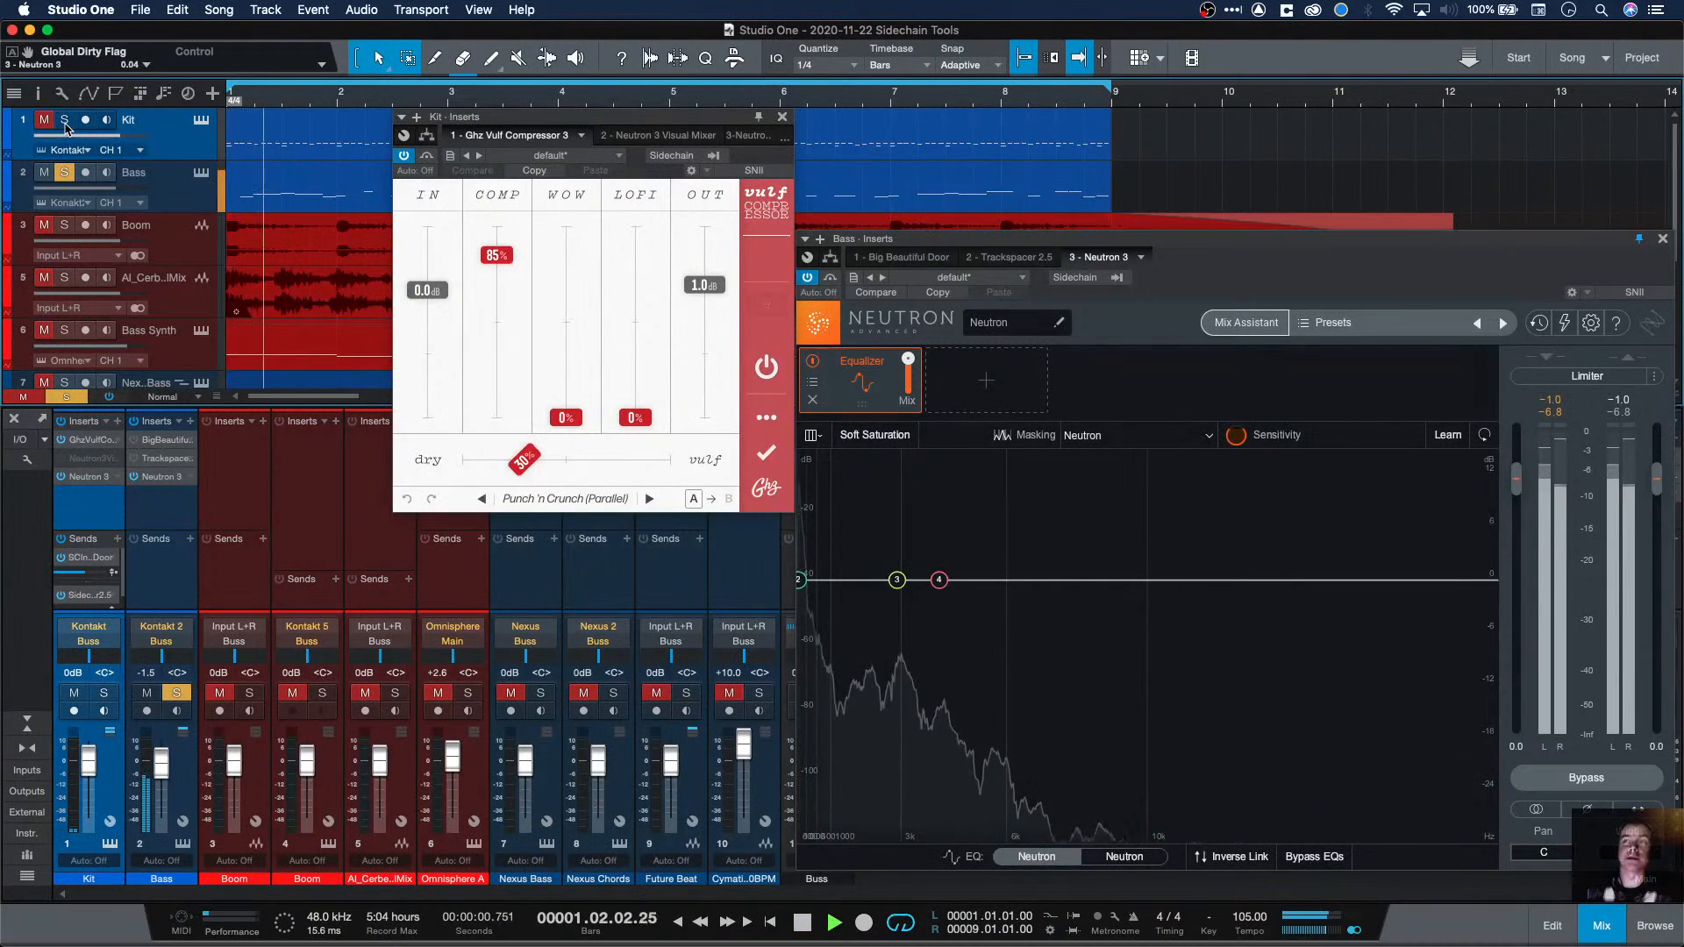
pyautogui.press('space')
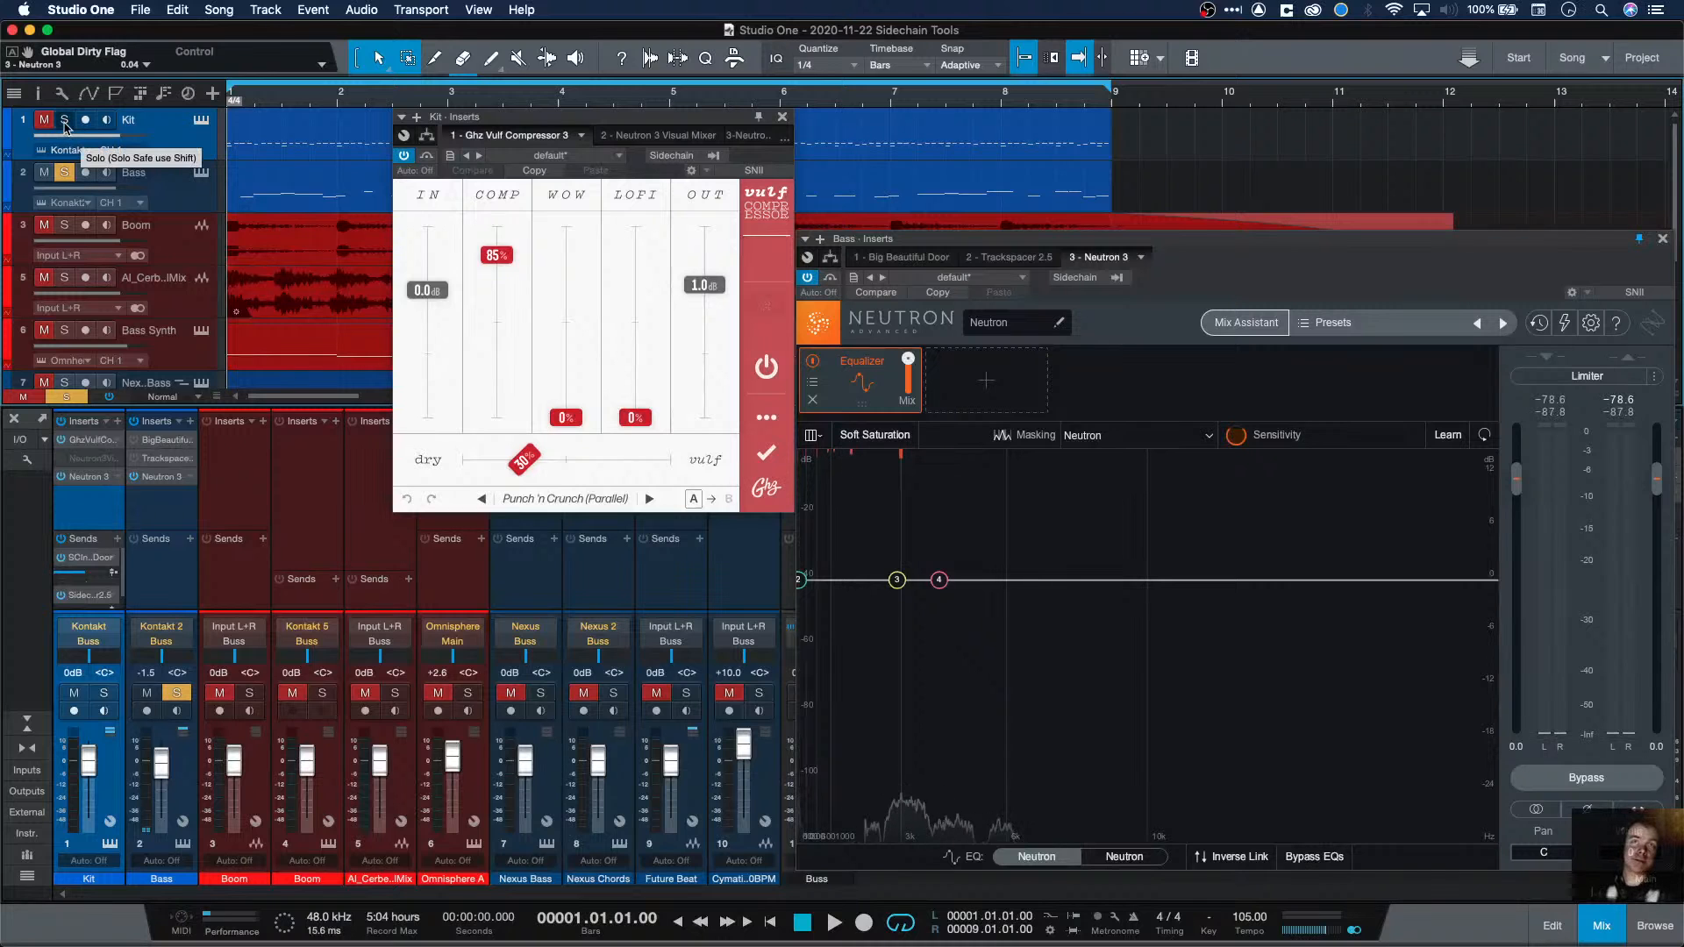
# Step: Solo the Kit again and play the compressed Kit and the Bass together
pyautogui.click(64, 121)
pyautogui.press('space')
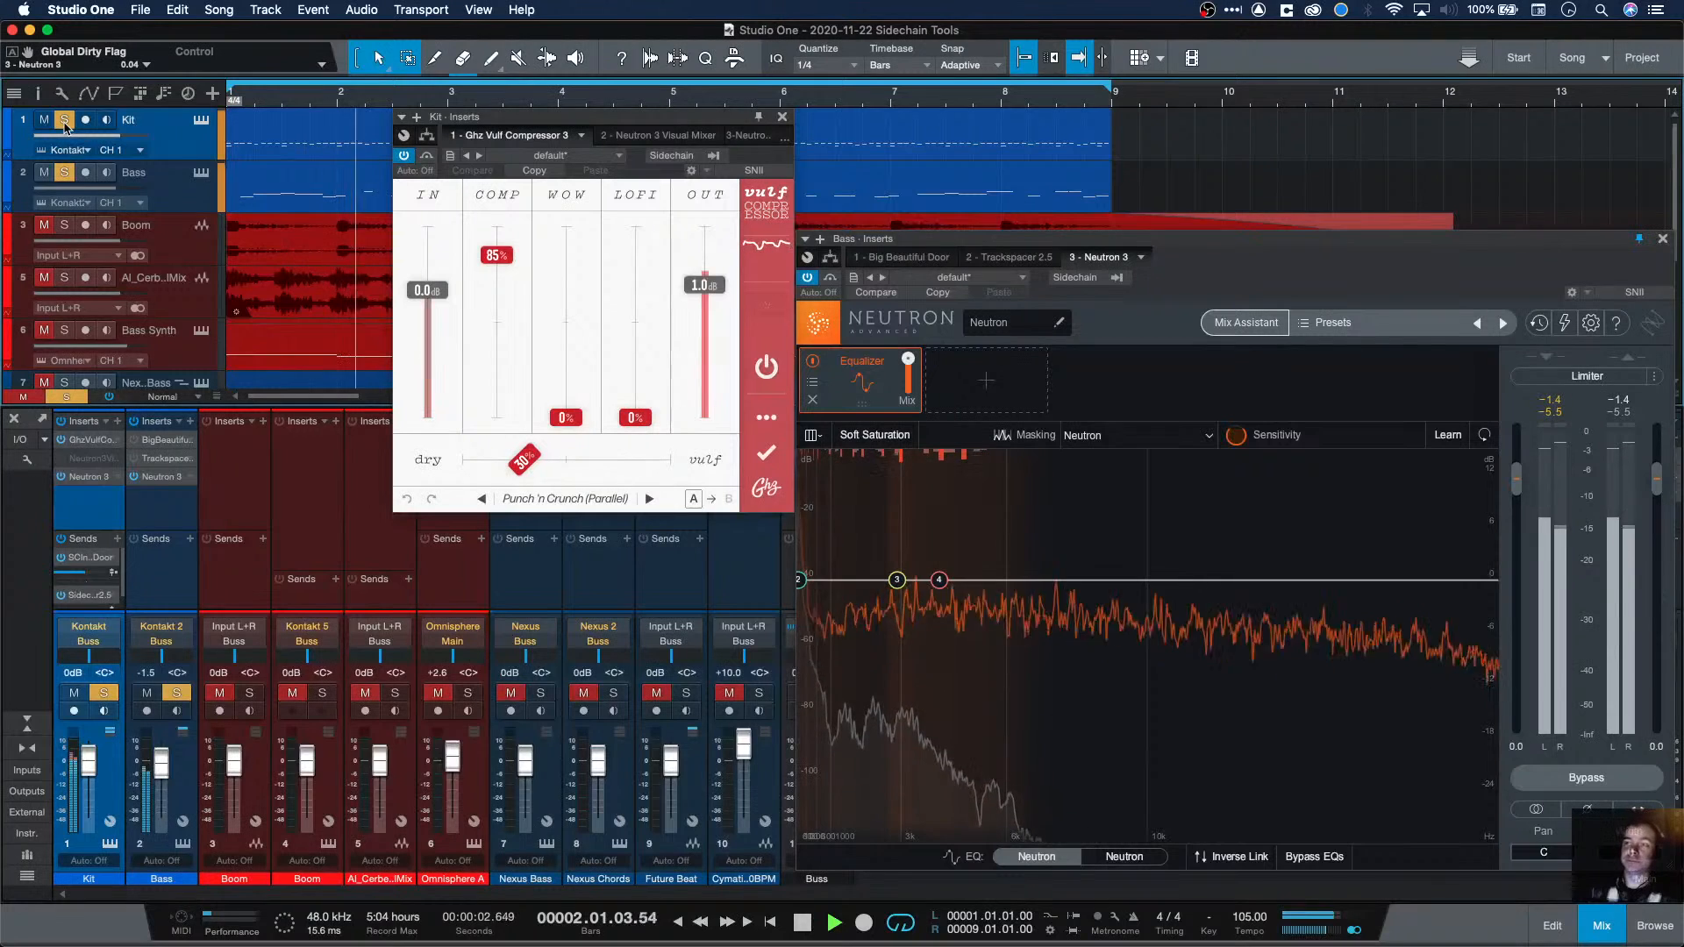
pyautogui.press('space')
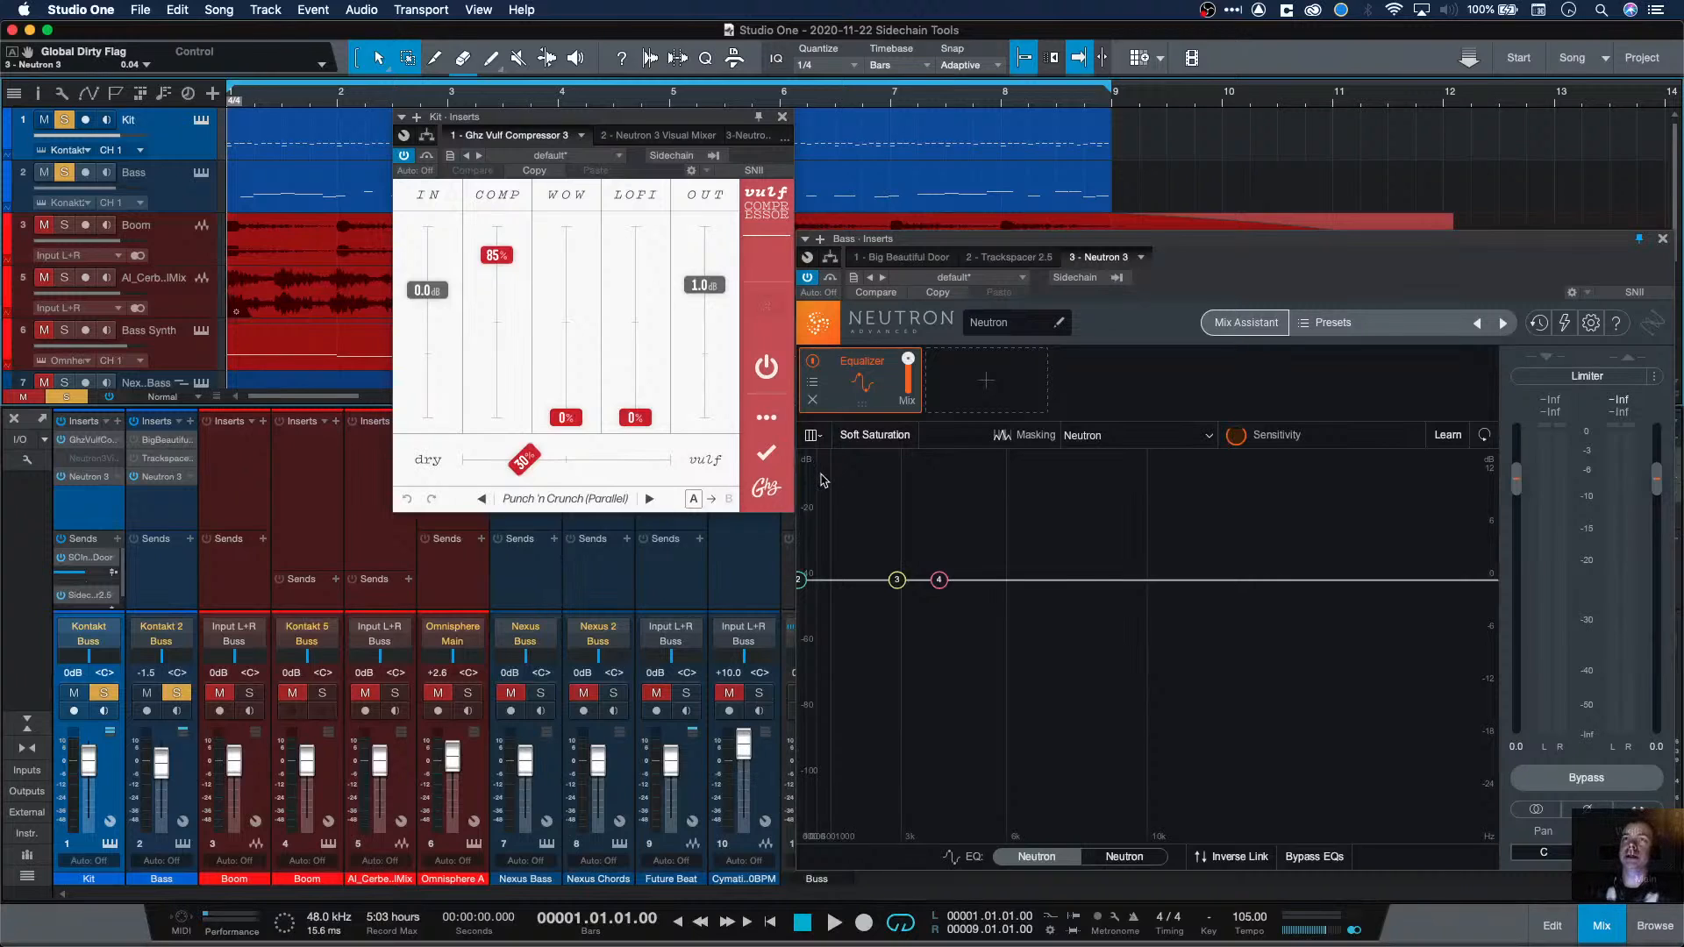
# Step: Close the Vulf Compressor window and play Kit and Bass together to examine the masking in the Bass track's Neutron 3 equalizer
pyautogui.click(782, 118)
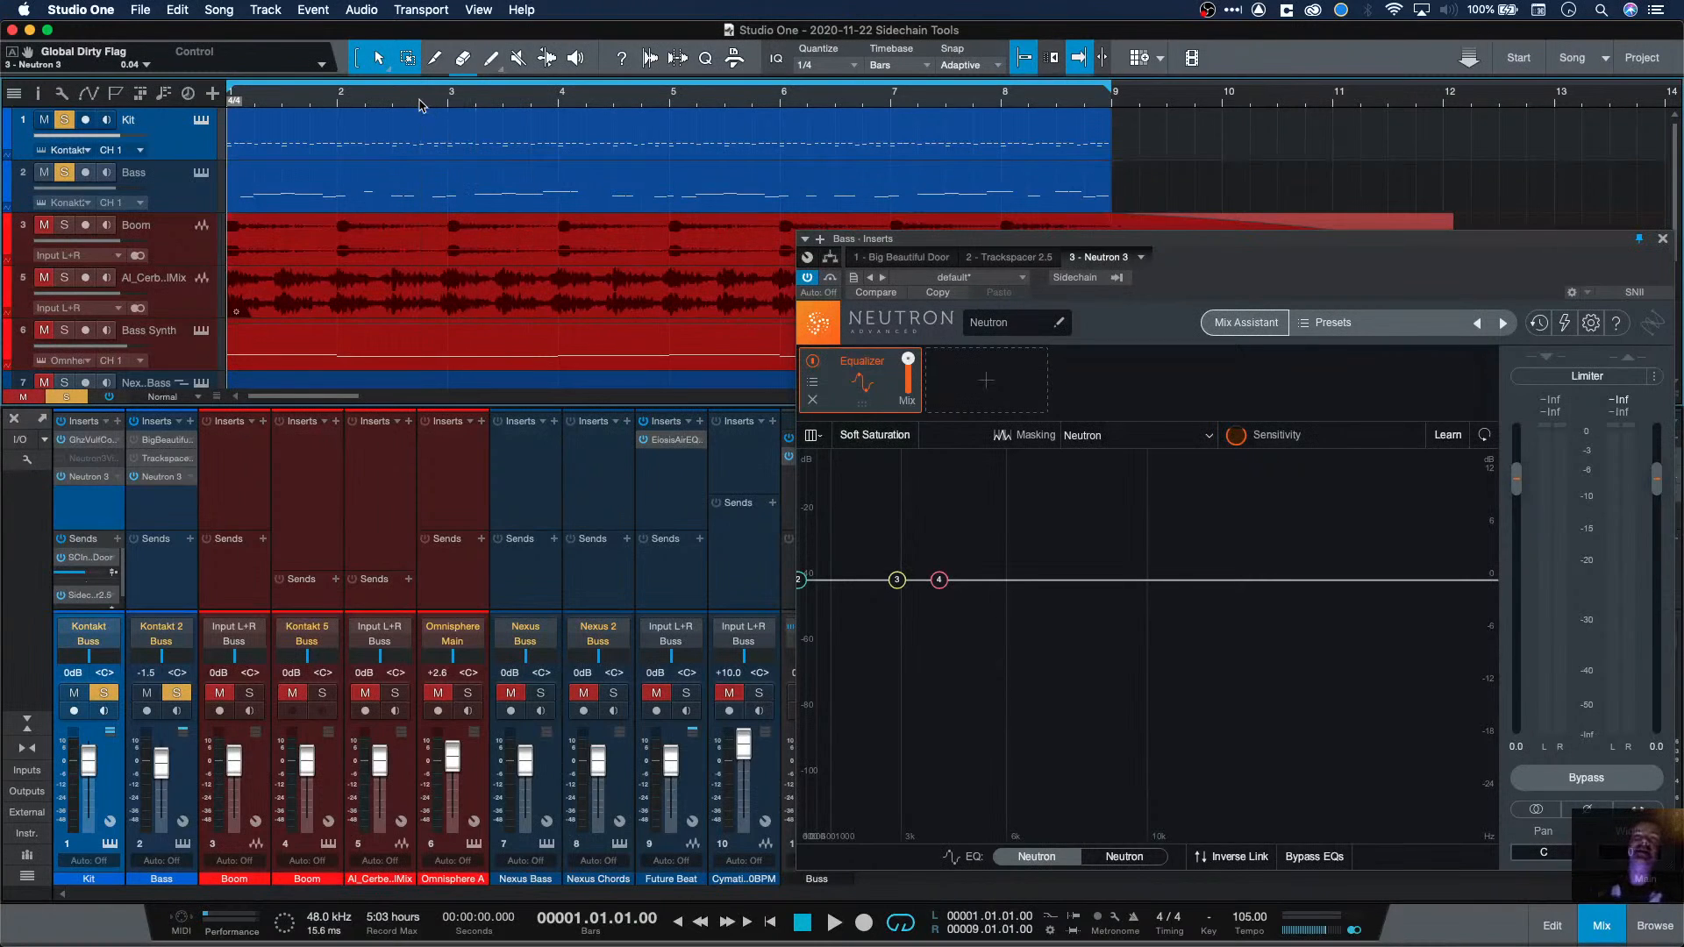
pyautogui.moveTo(422, 105); pyautogui.dragTo(459, 107)
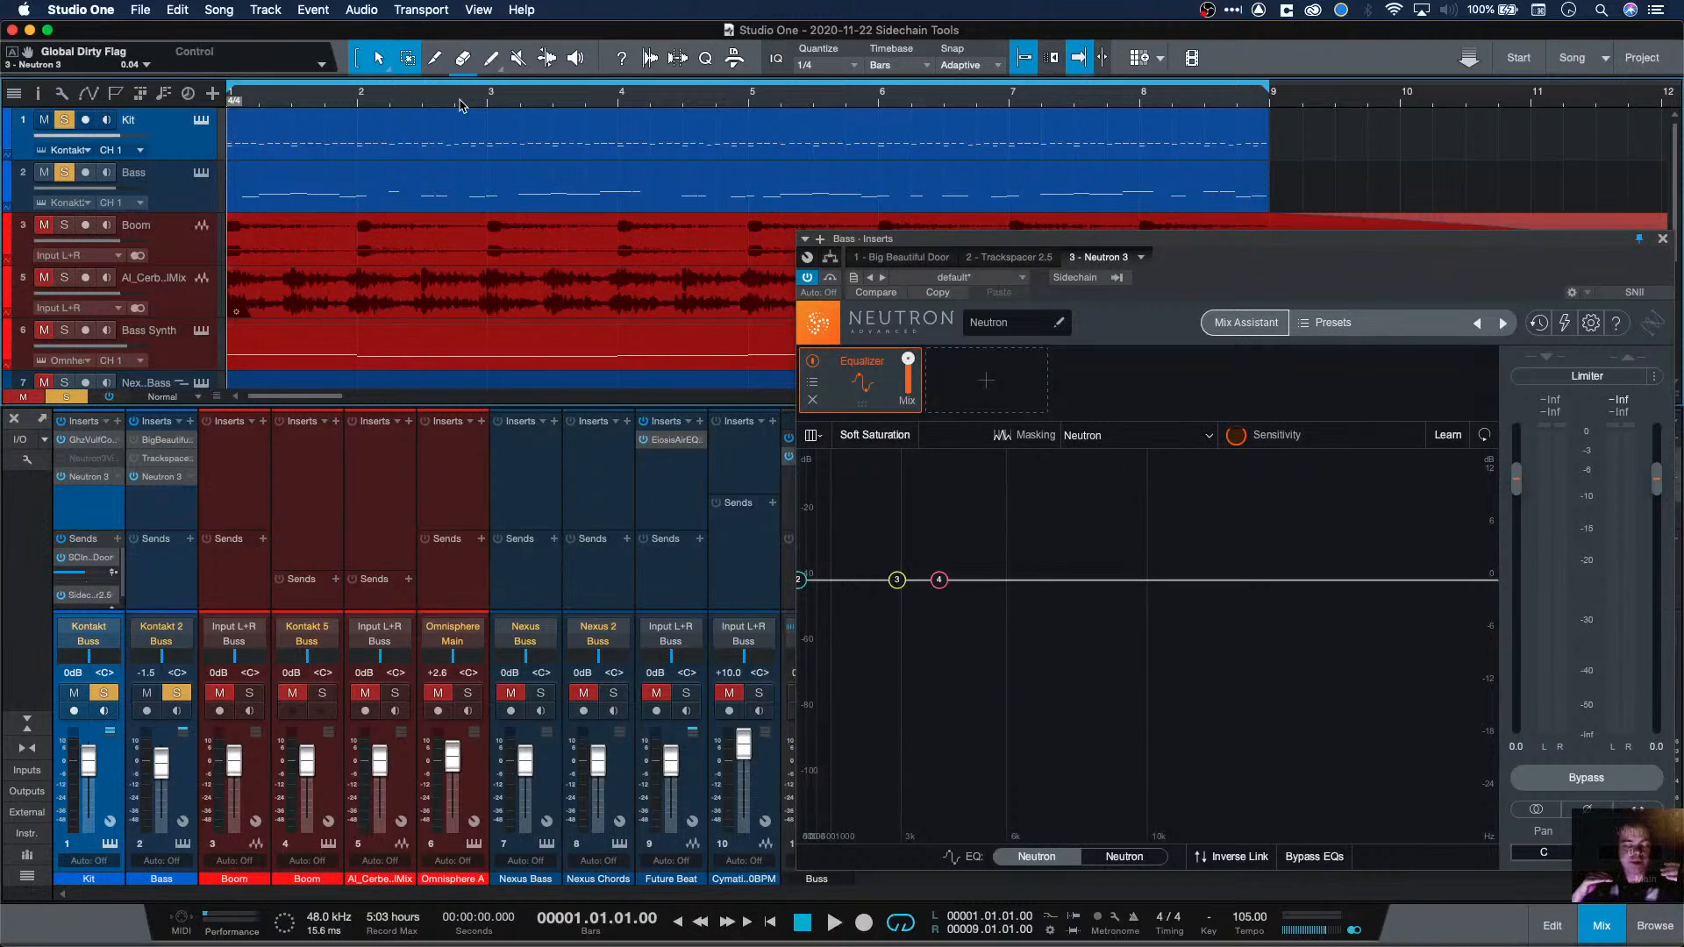
pyautogui.press('space')
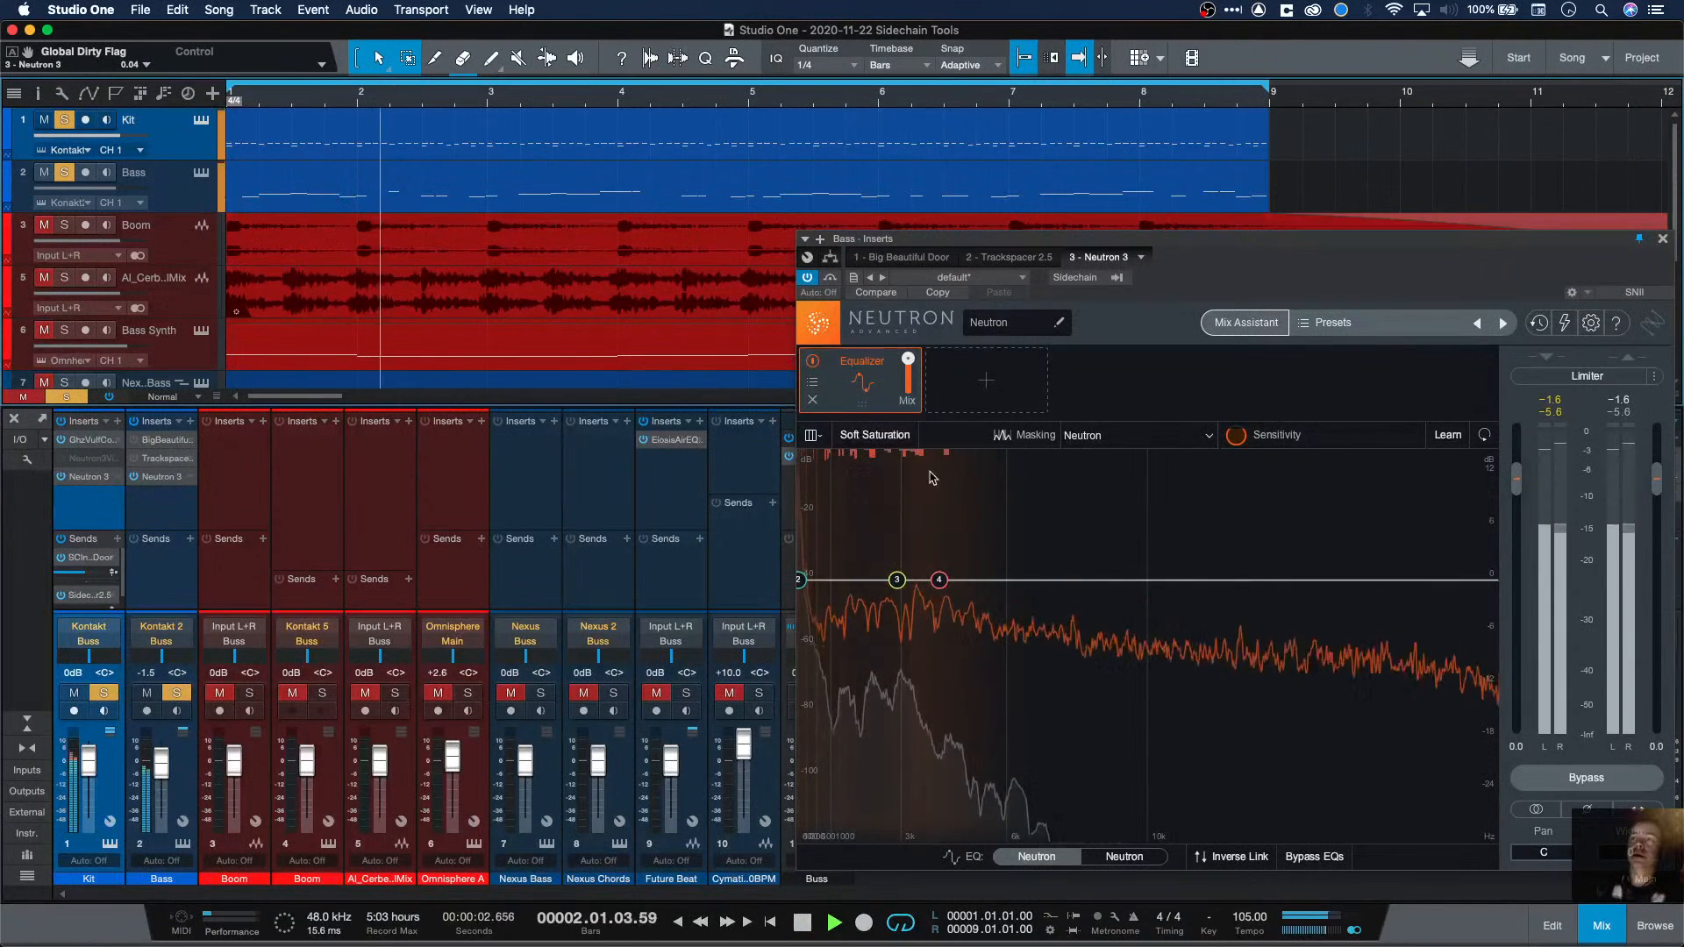
pyautogui.press('space')
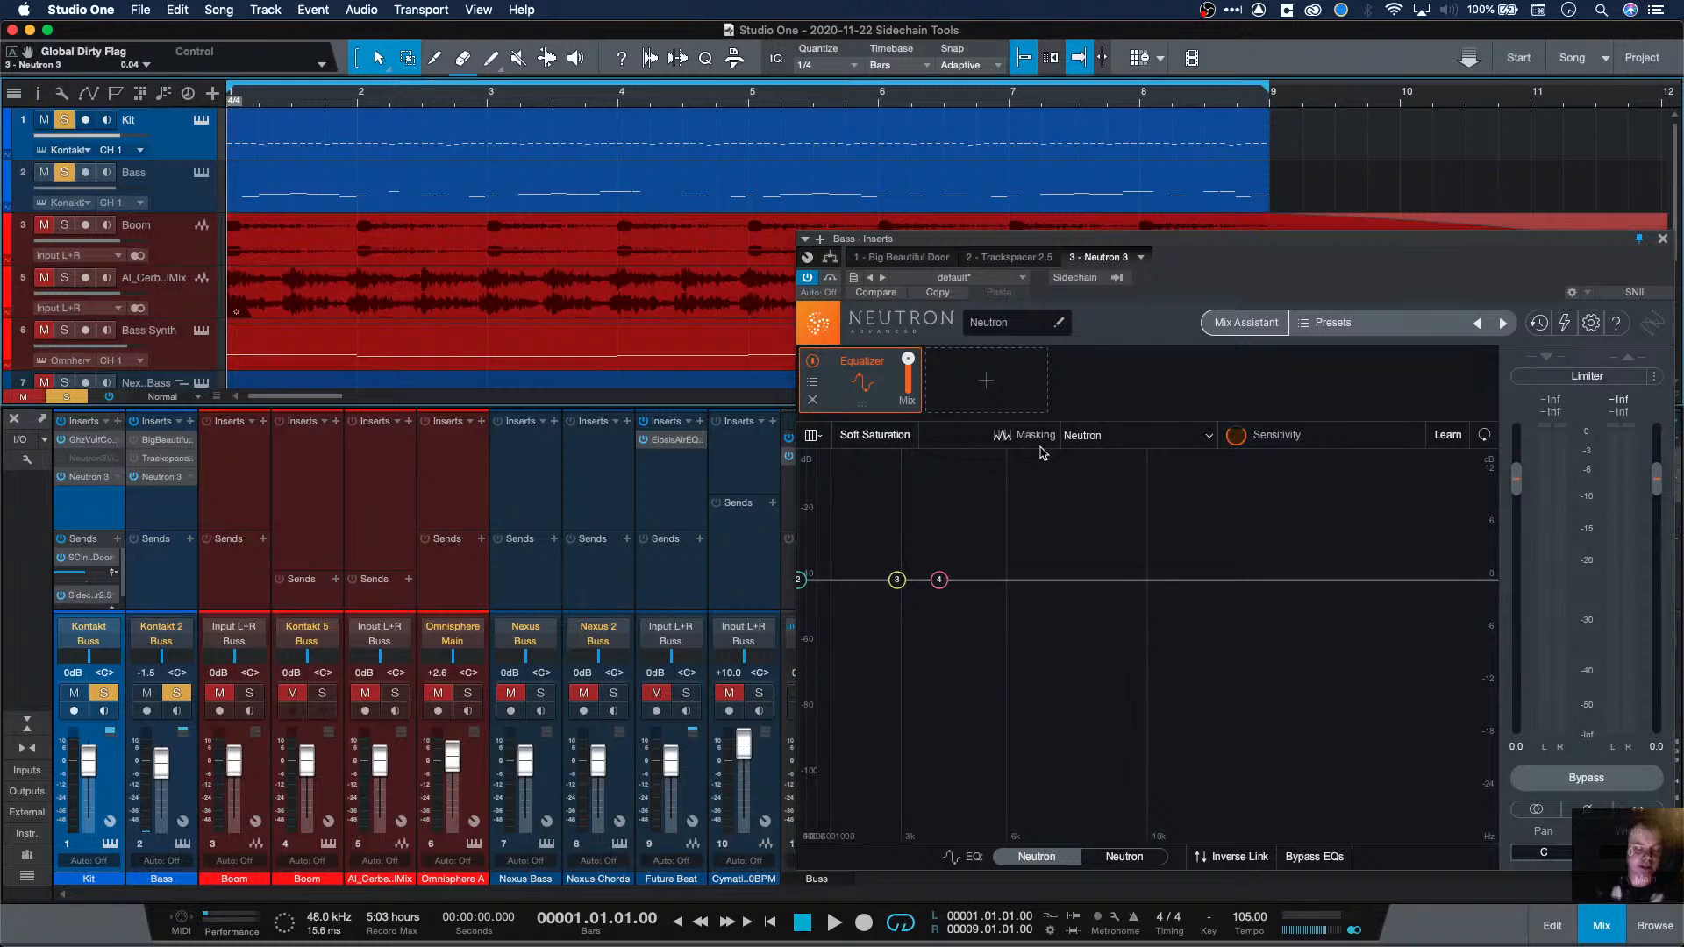
pyautogui.press('space')
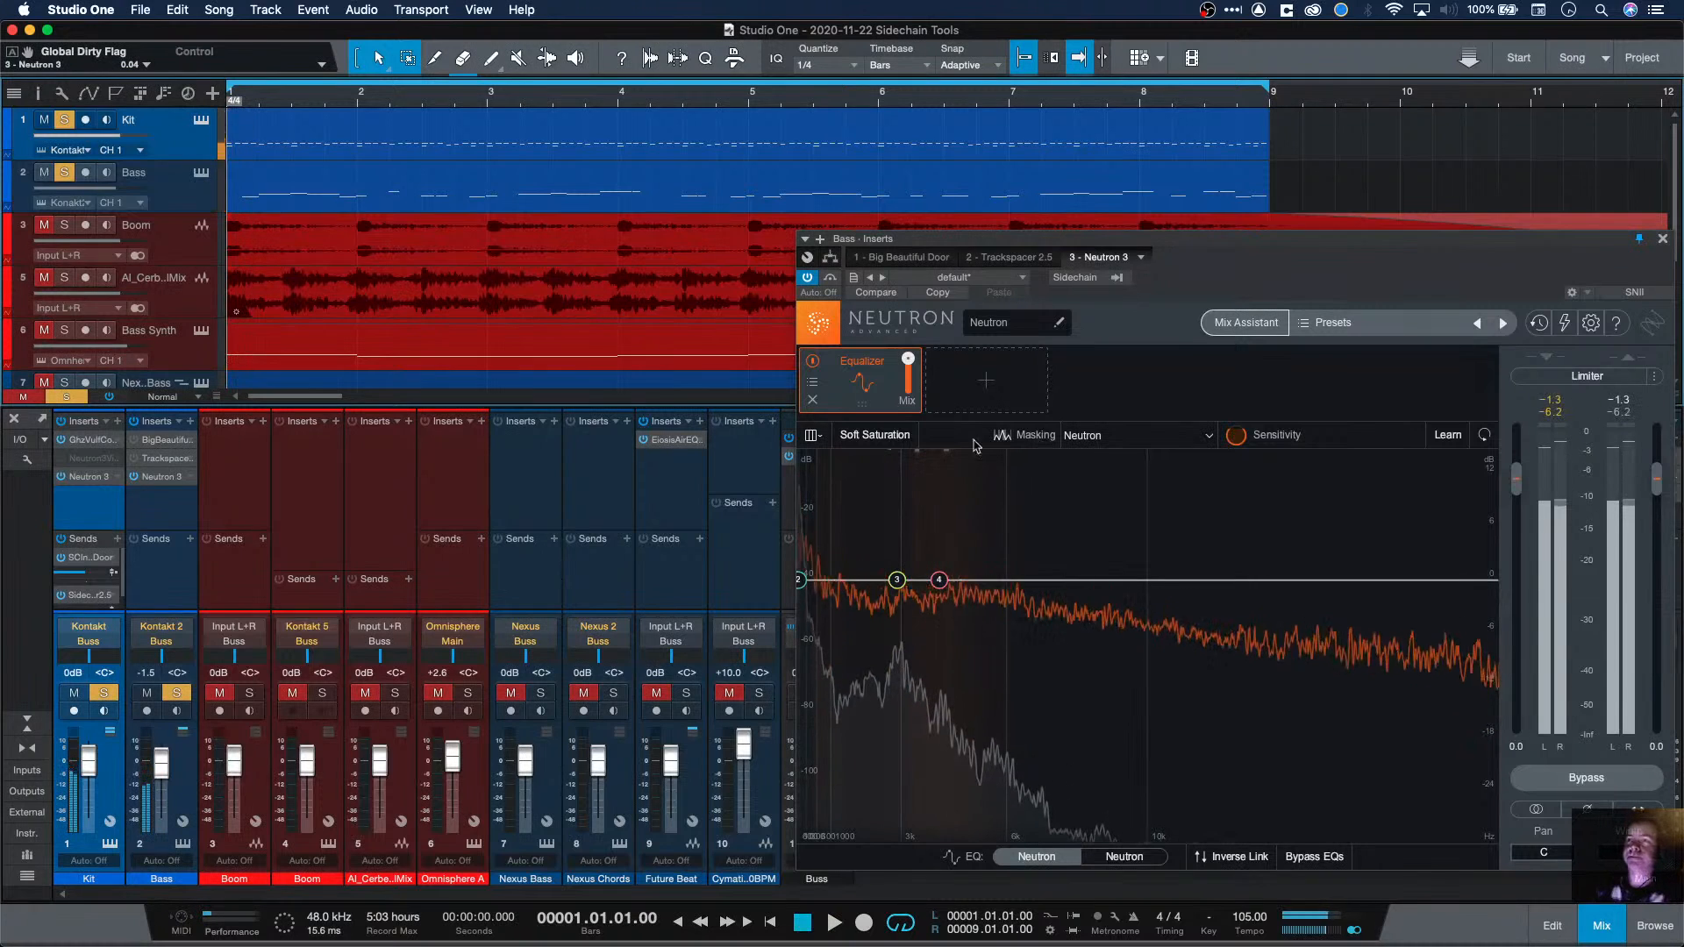
# Step: Bypass Neutron 3 in the Bass inserts and enable Big Beautiful Door
pyautogui.click(899, 260)
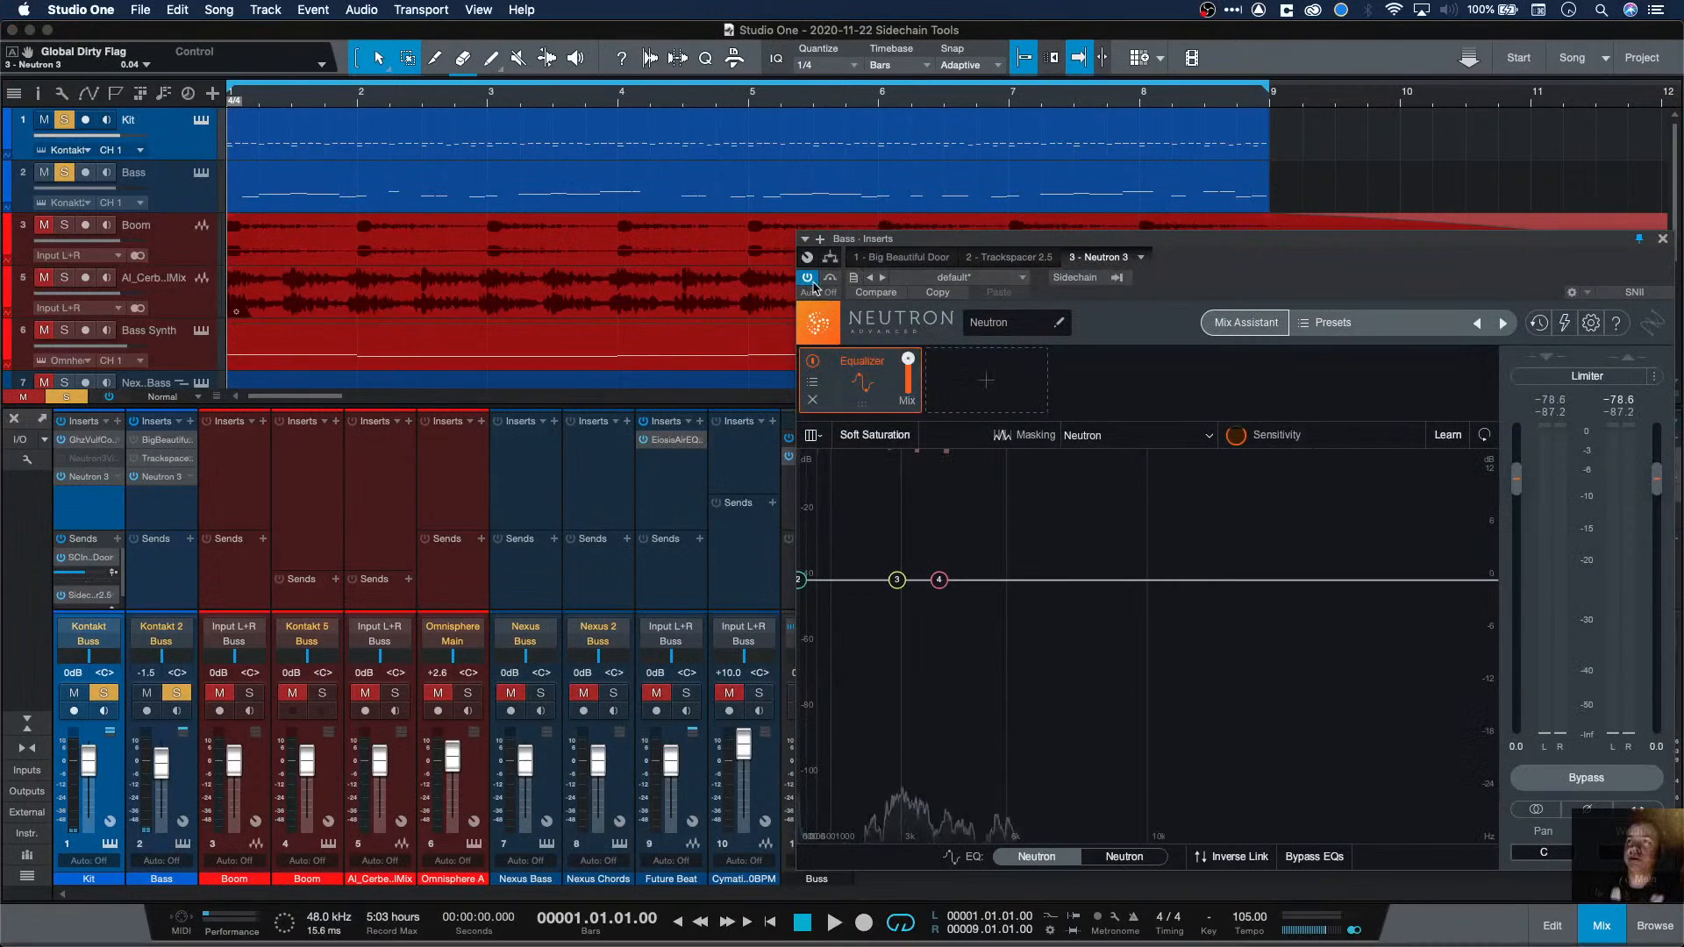
pyautogui.click(903, 259)
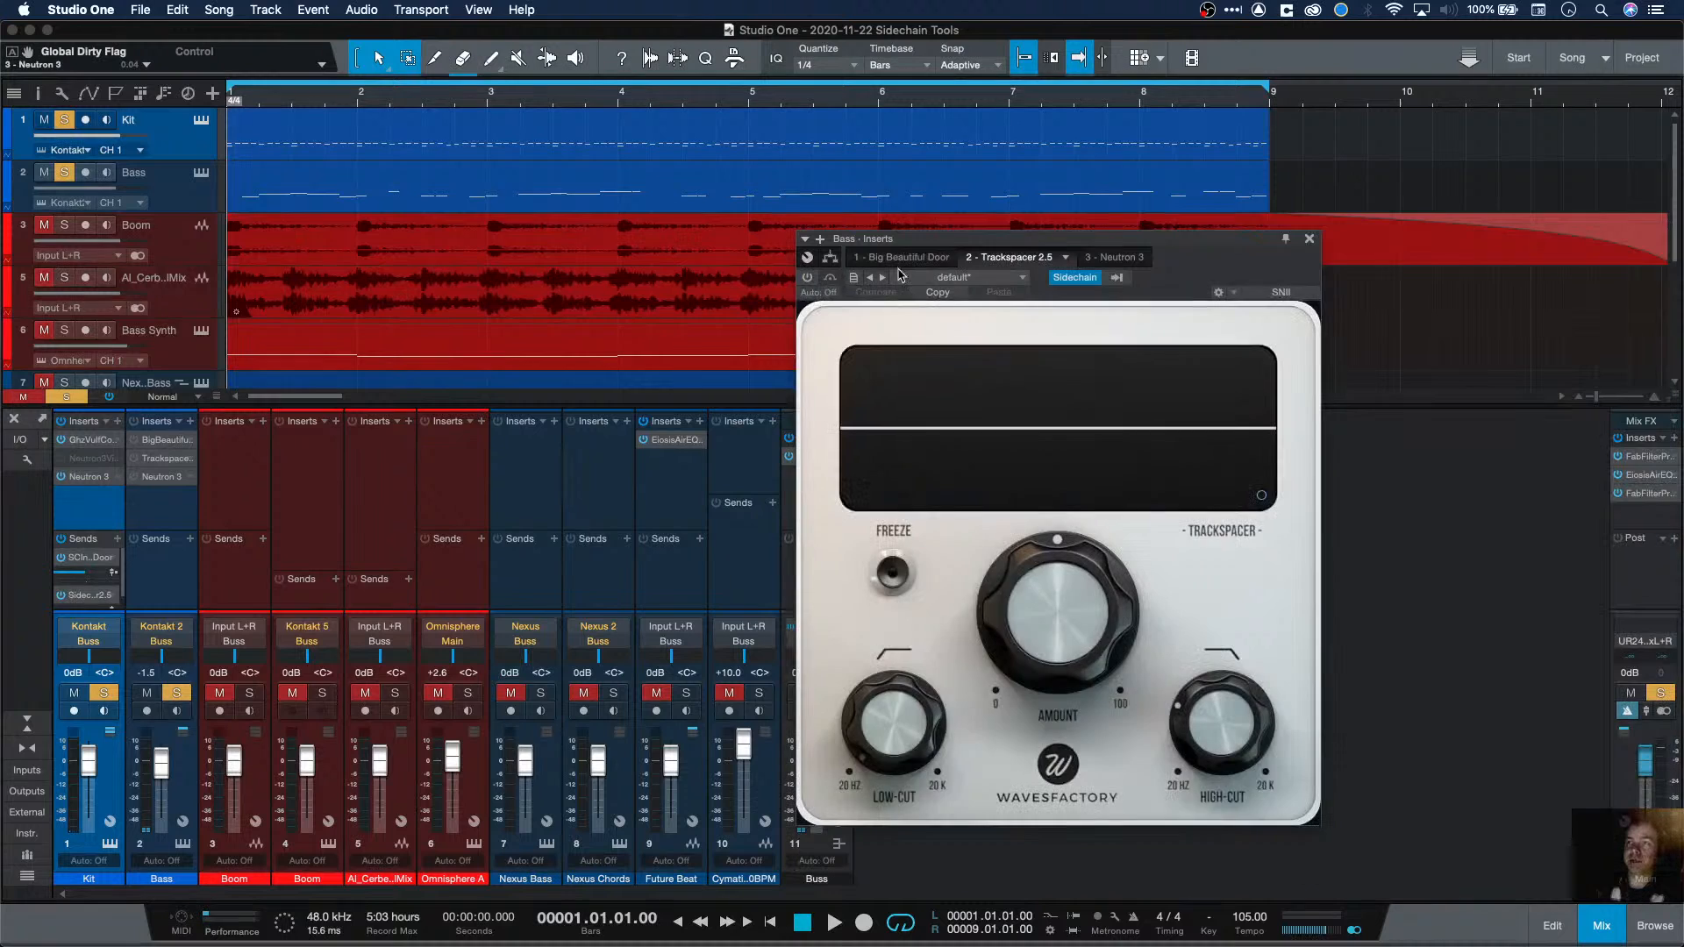
pyautogui.click(808, 277)
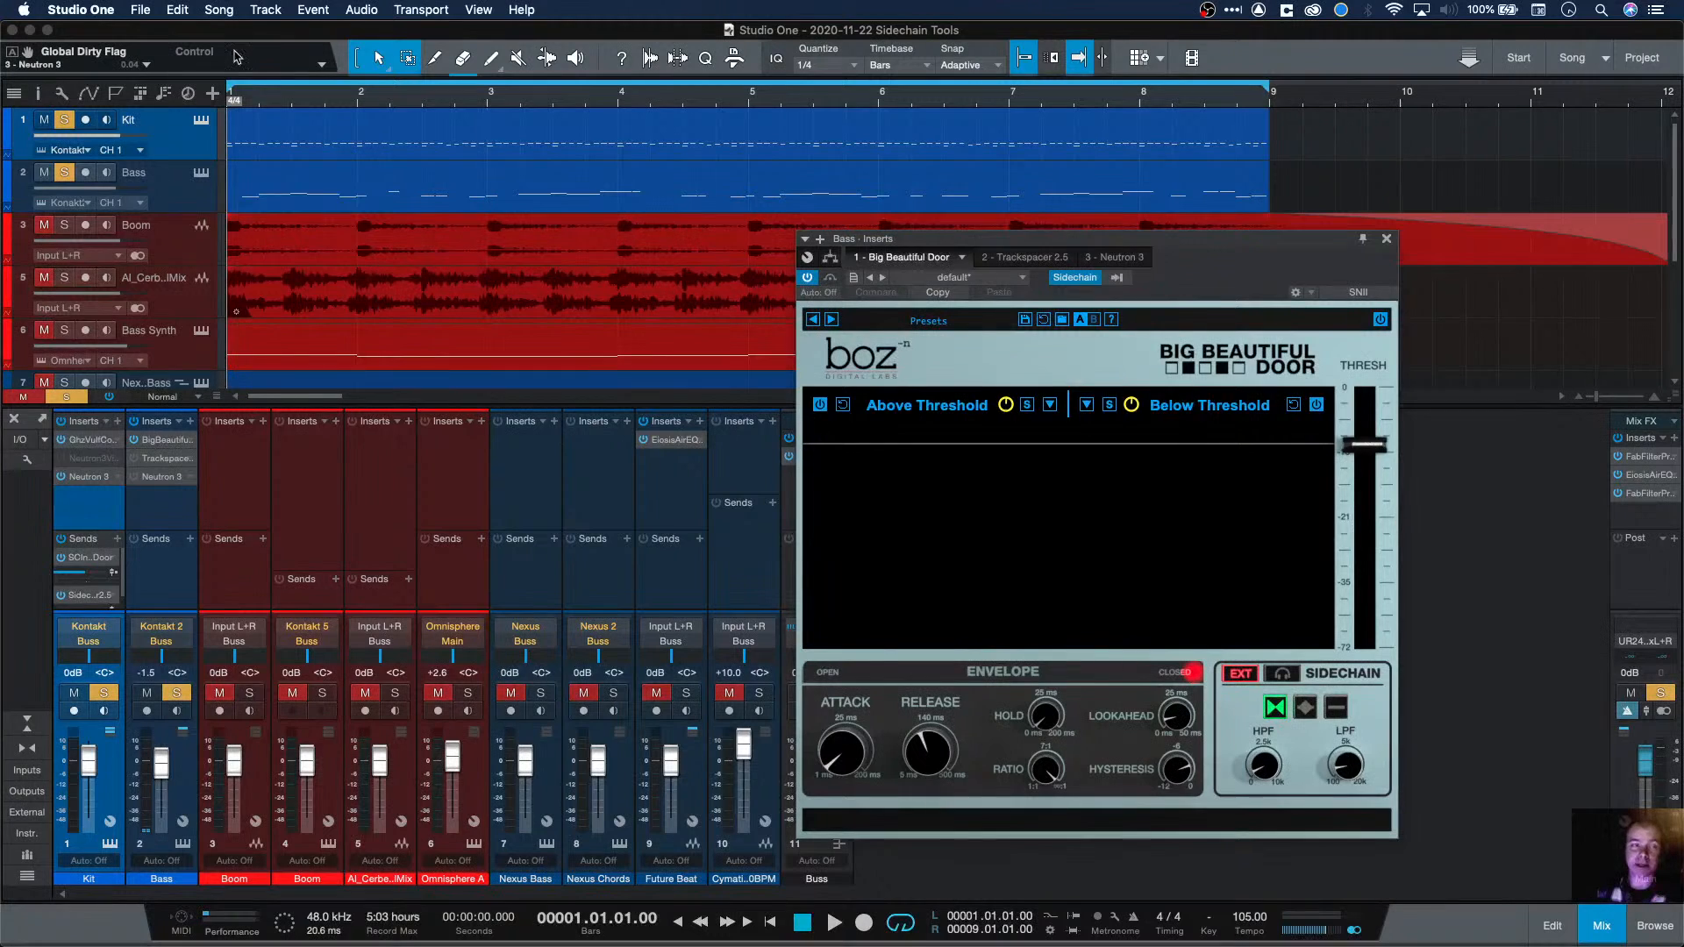
# Step: Take Kit and Bass out of solo and solo the Boom, AI_Cerb mix and Bass Synth tracks
pyautogui.click(162, 205)
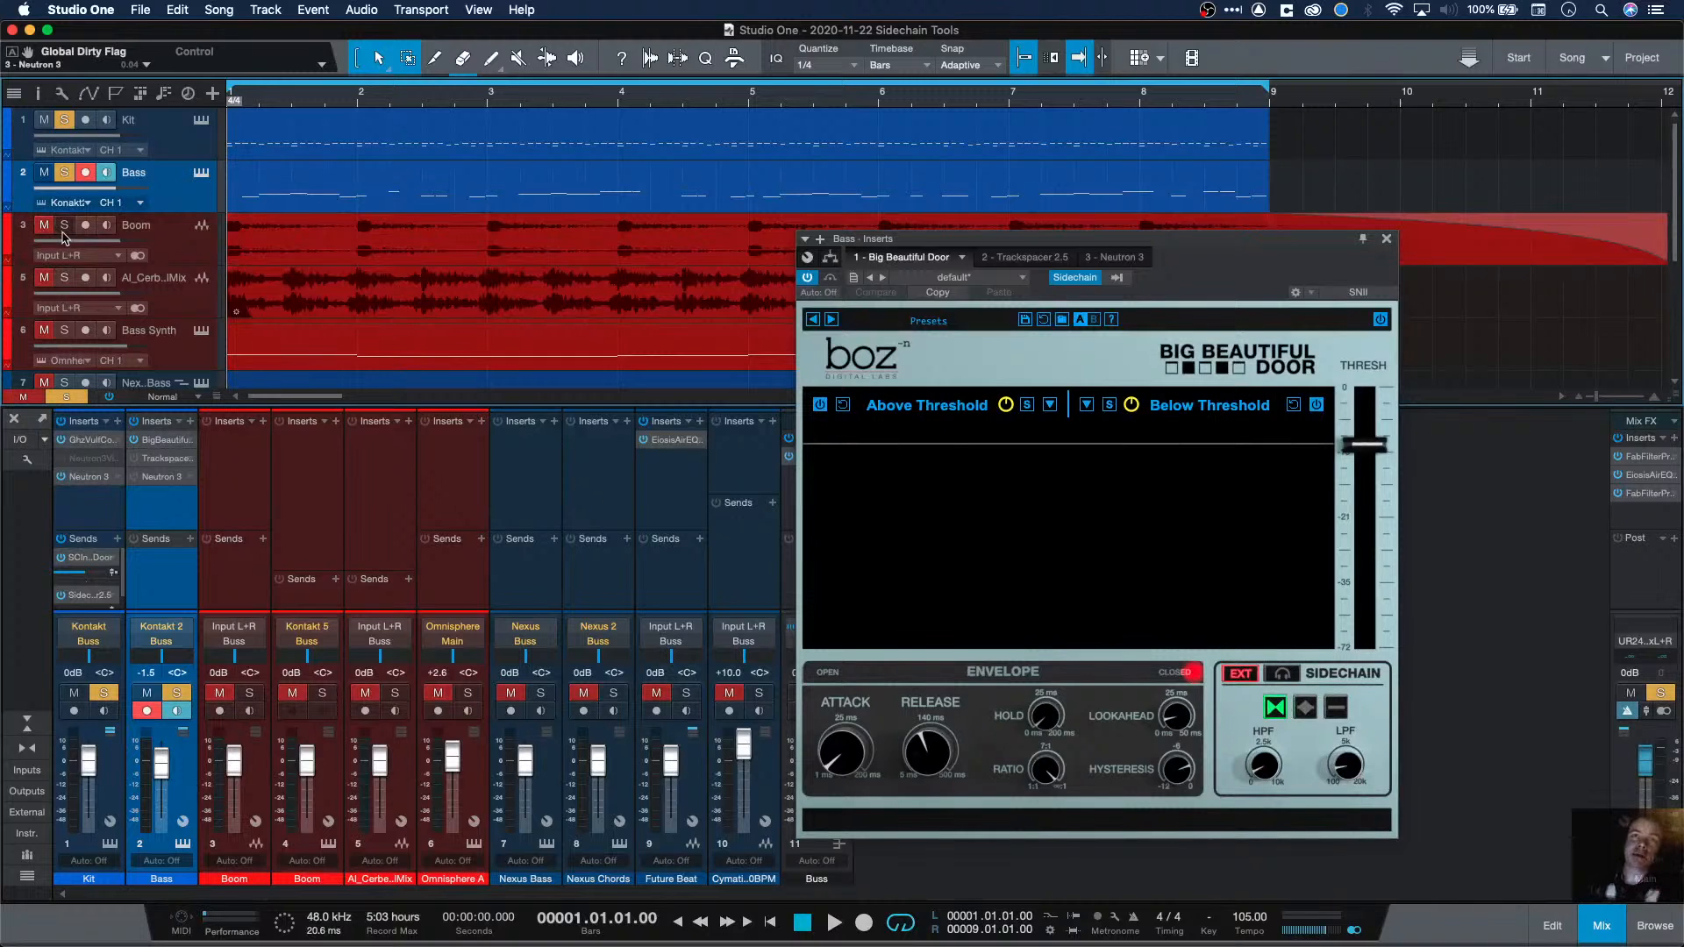
pyautogui.click(64, 226)
pyautogui.click(64, 172)
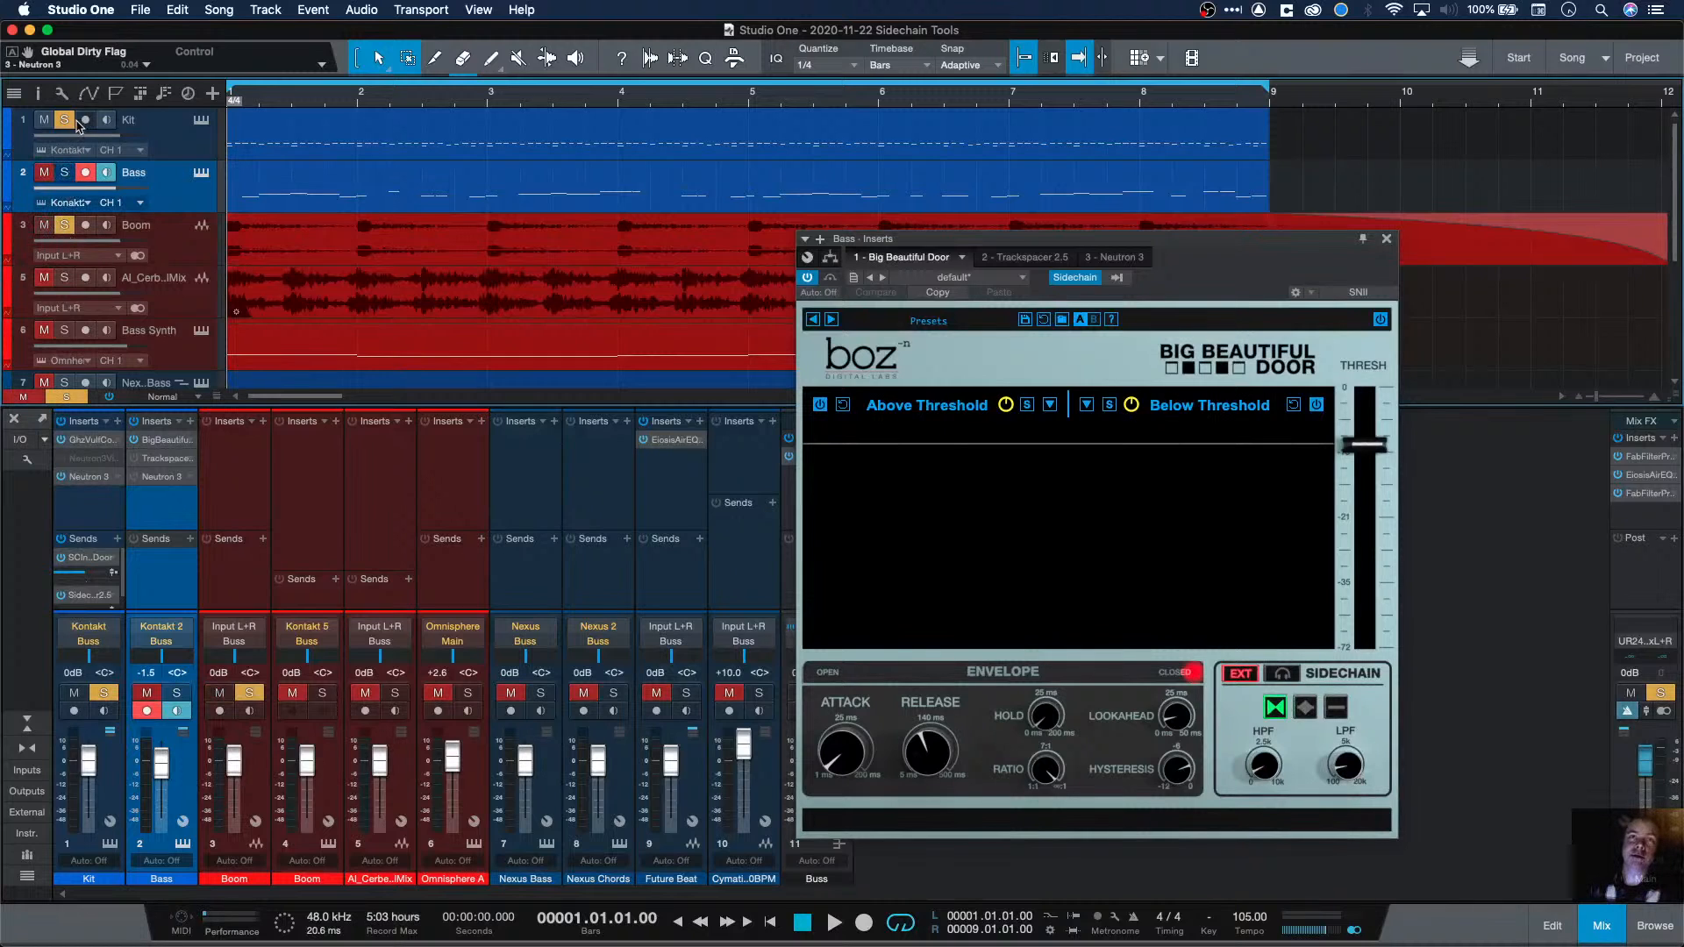
pyautogui.click(64, 120)
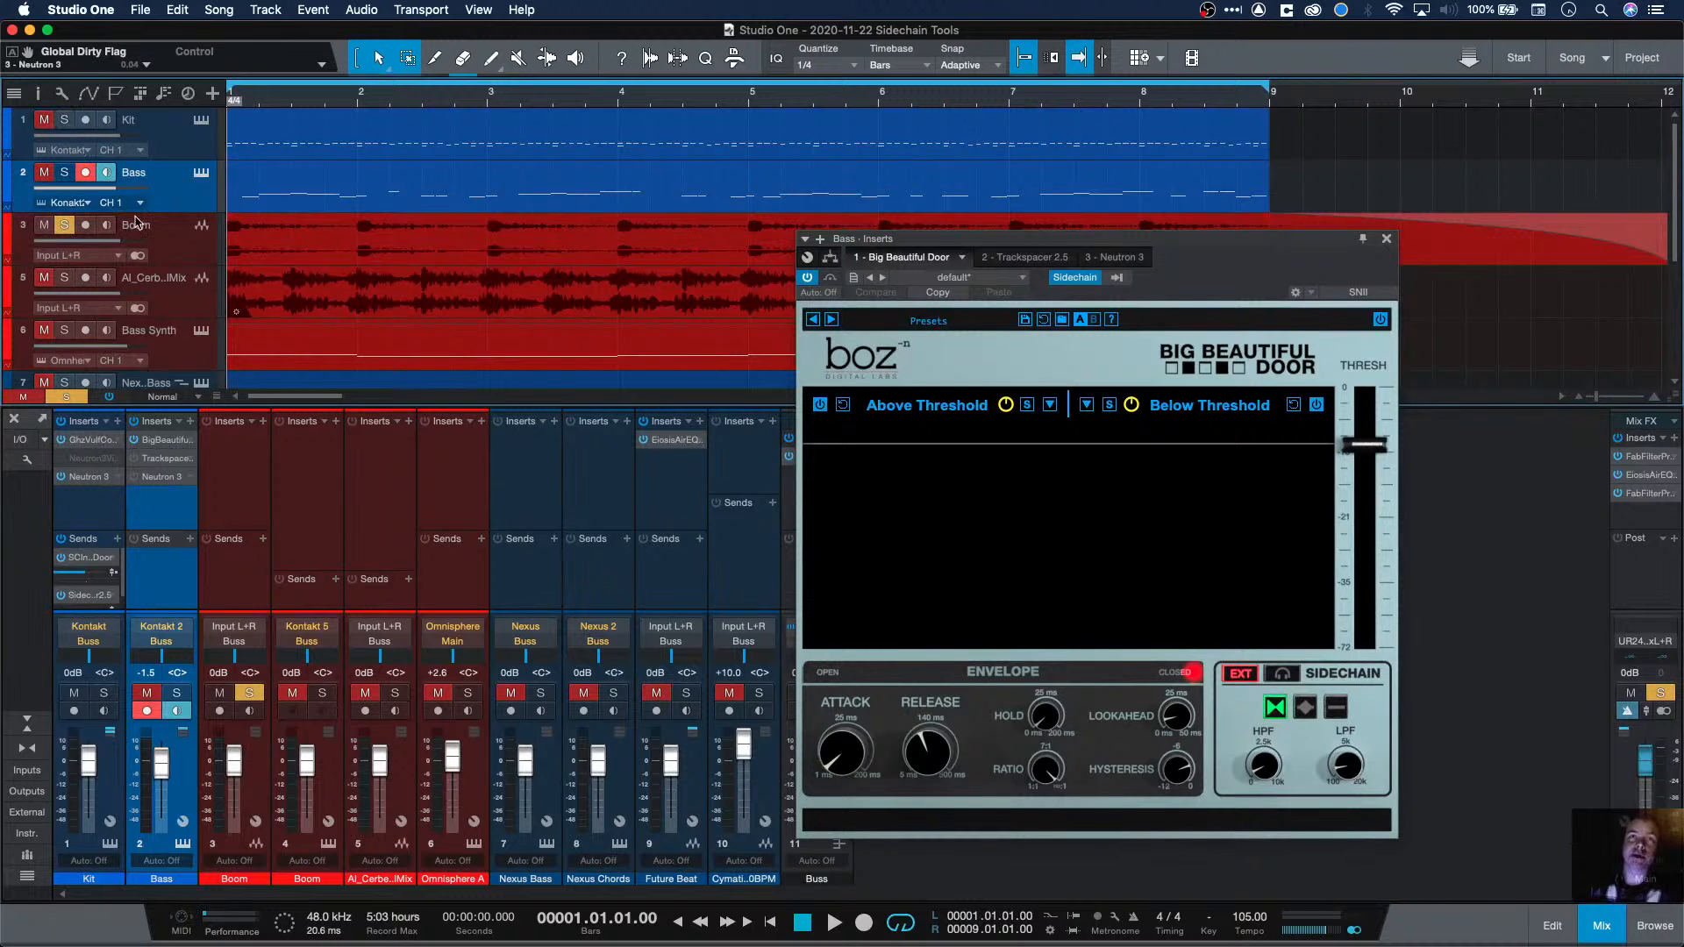
pyautogui.scroll(-3, 138, 215)
pyautogui.scroll(-2, 137, 215)
pyautogui.click(64, 211)
pyautogui.click(64, 264)
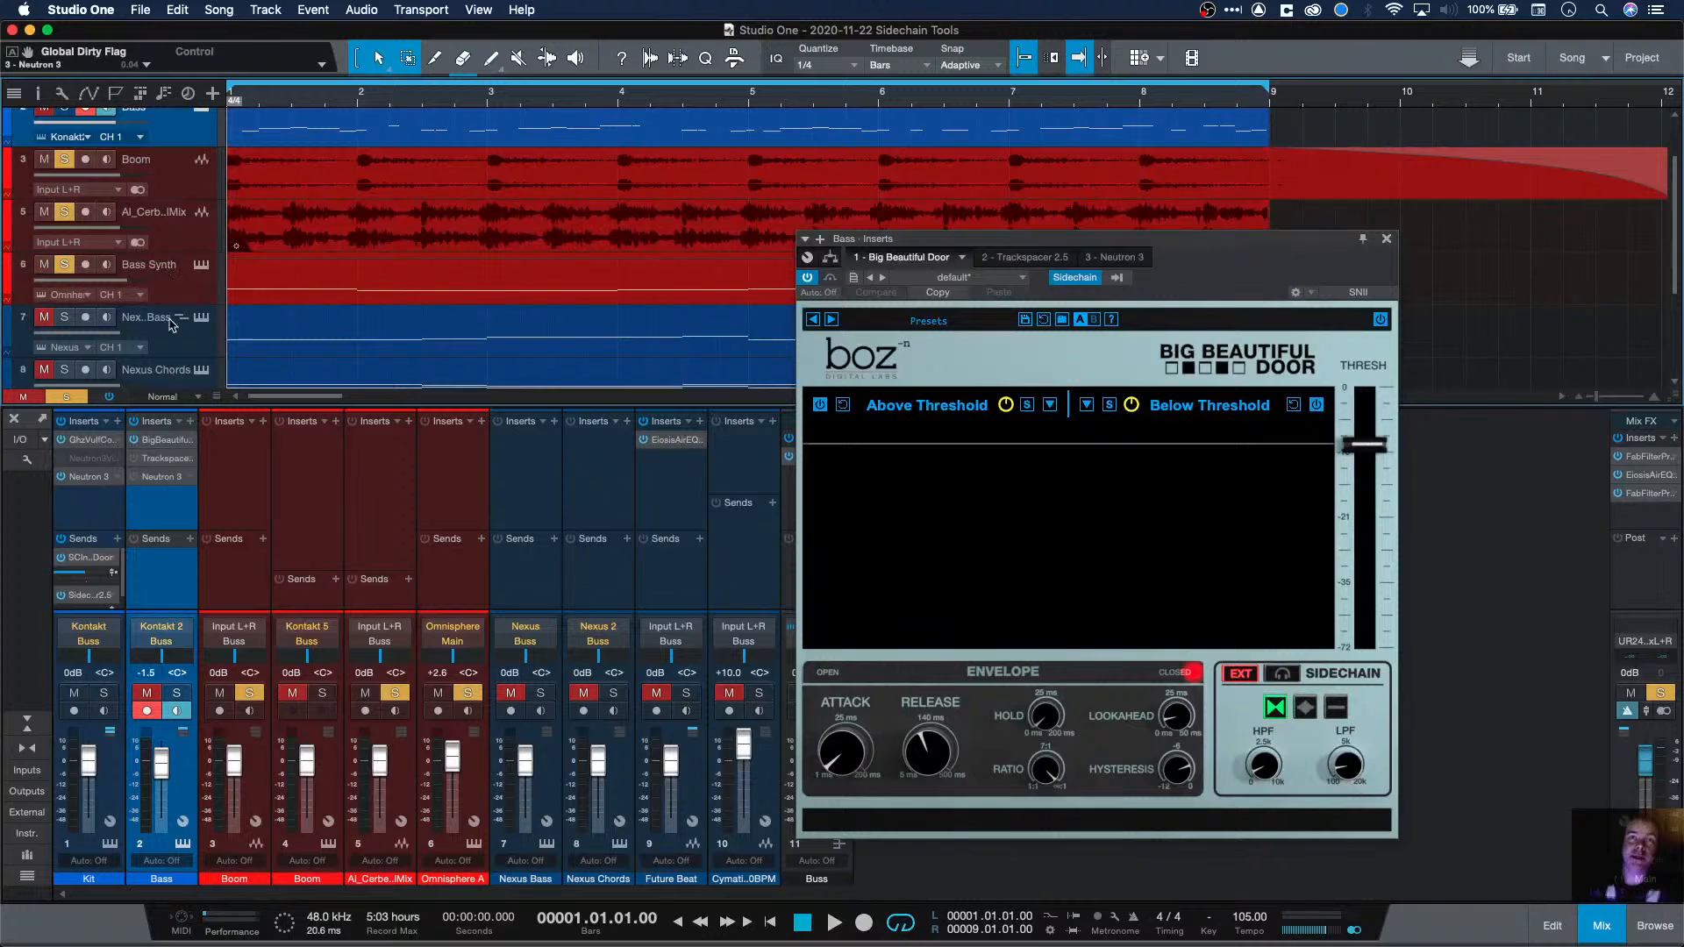
# Step: Select the Boom track and play it together with the AI_Cerb mix and Bass Synth
pyautogui.press('Up')
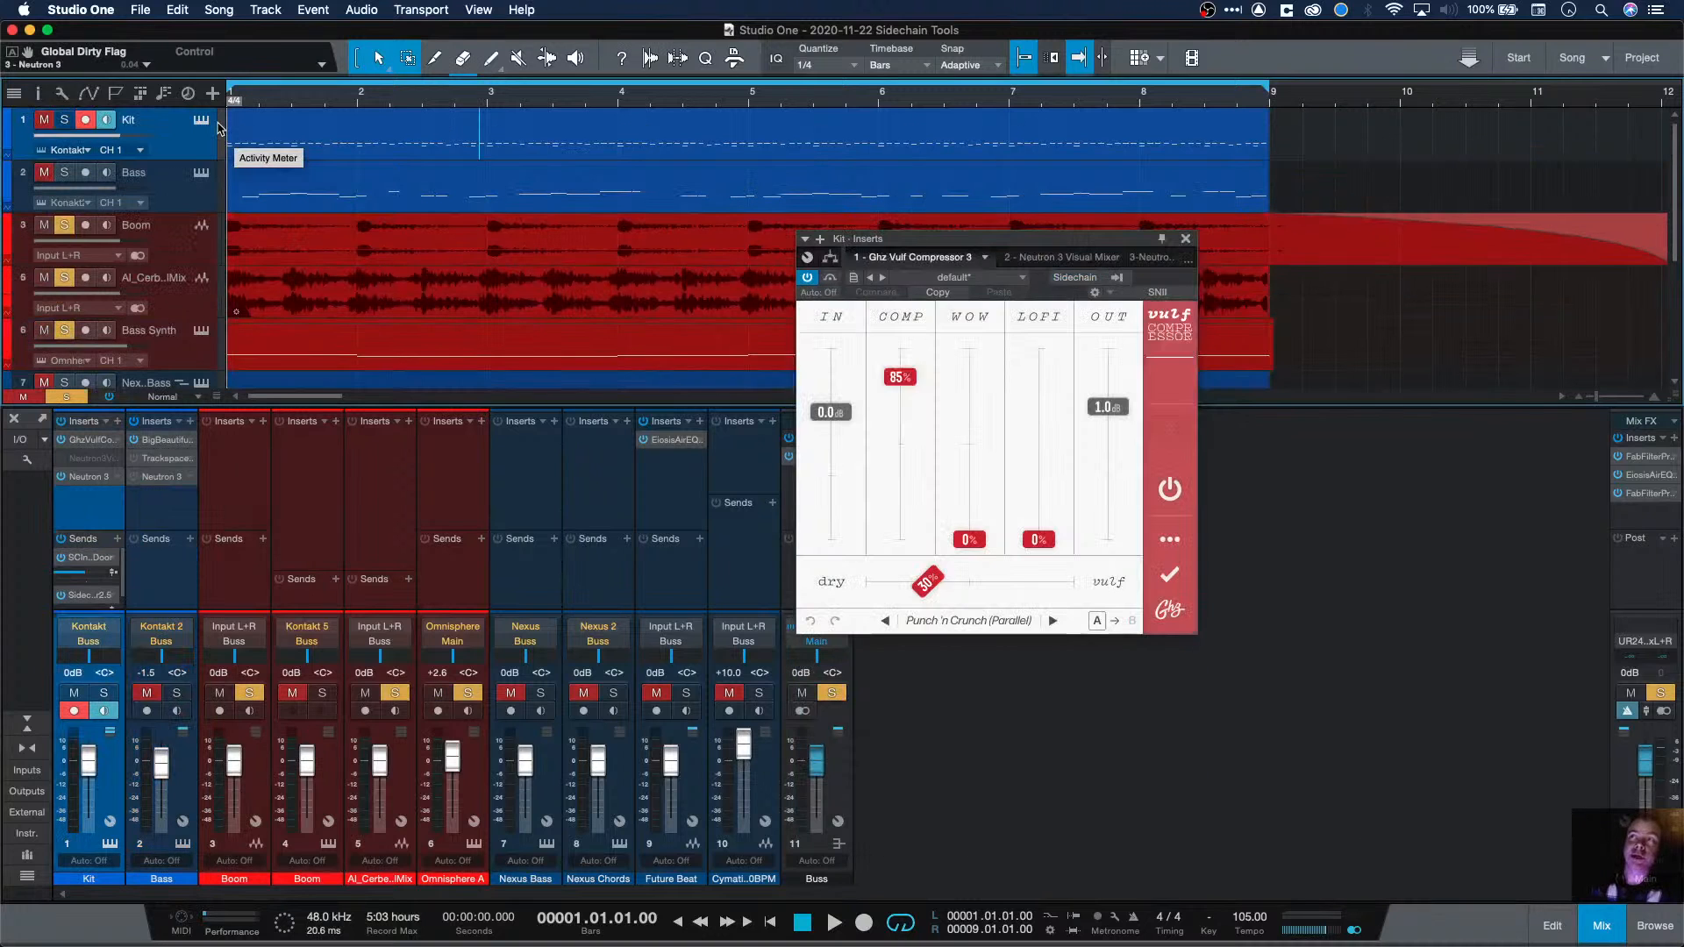
pyautogui.press('Down')
pyautogui.press('Down')
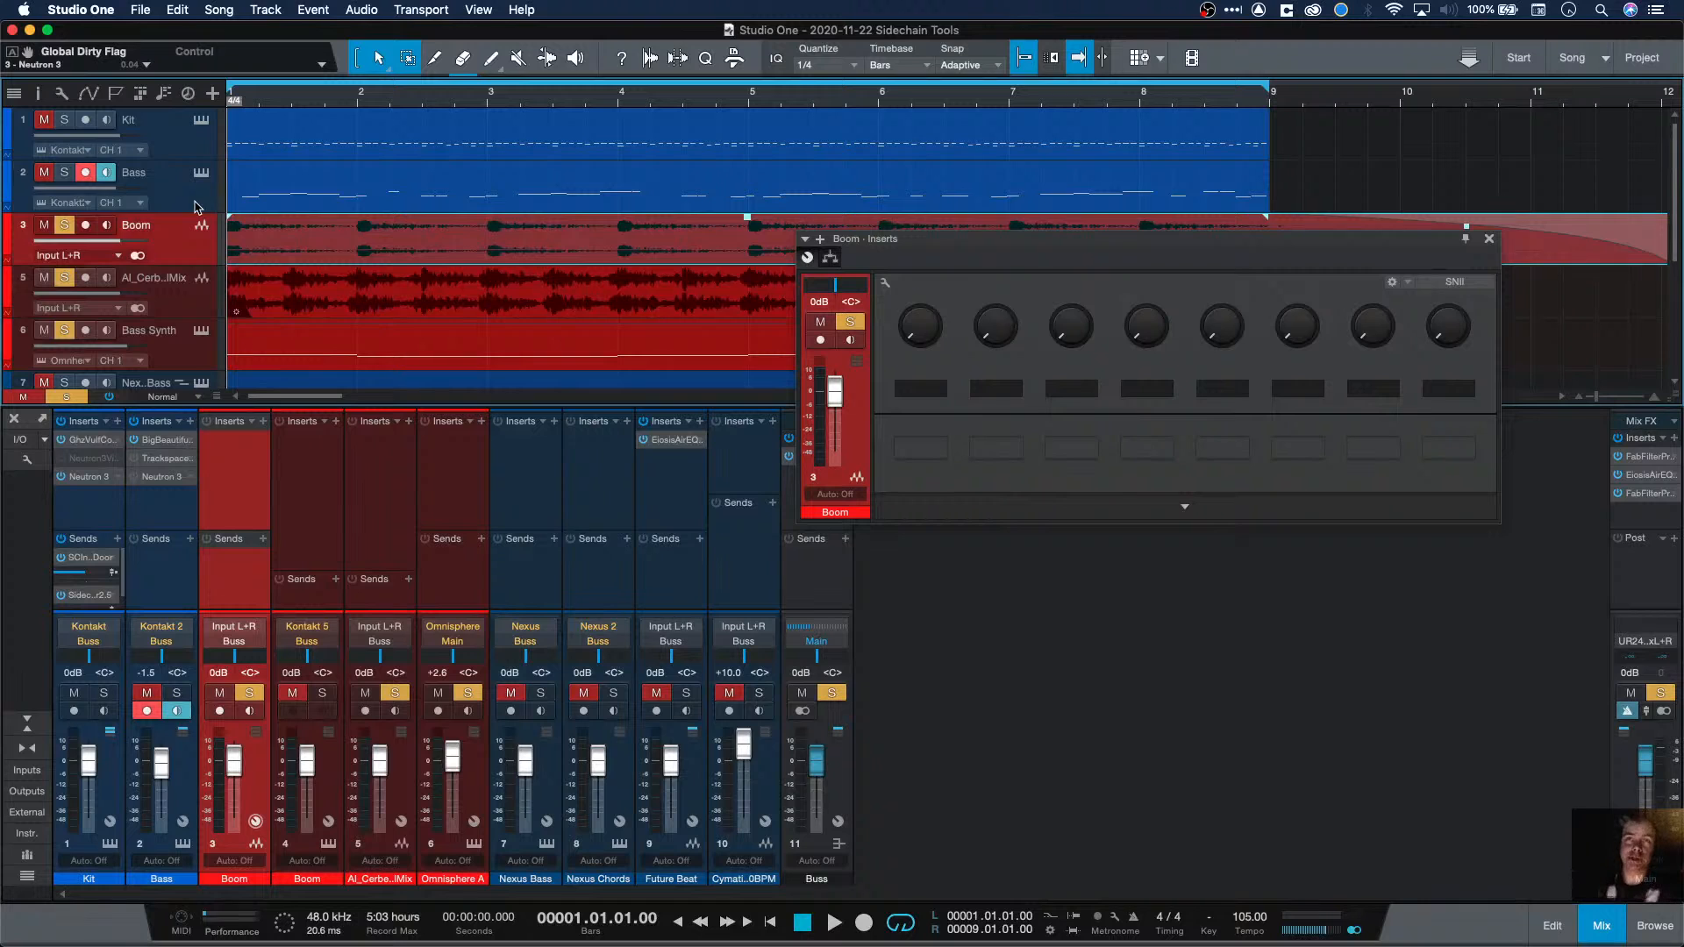
pyautogui.press('space')
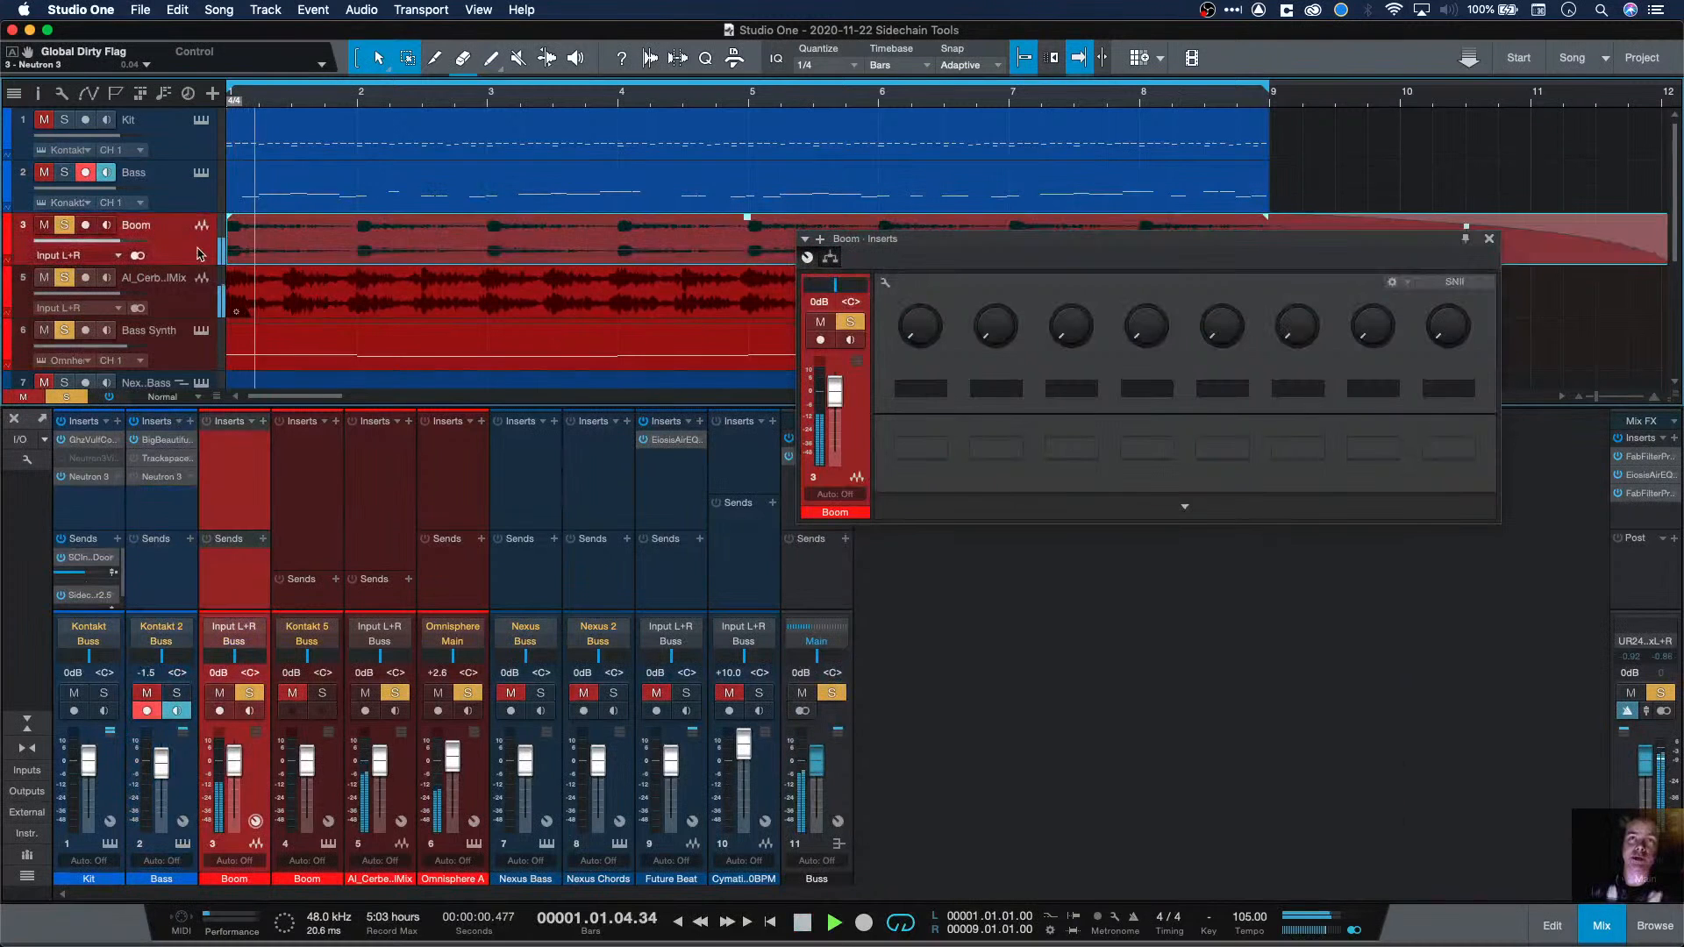
pyautogui.scroll(-2, 199, 254)
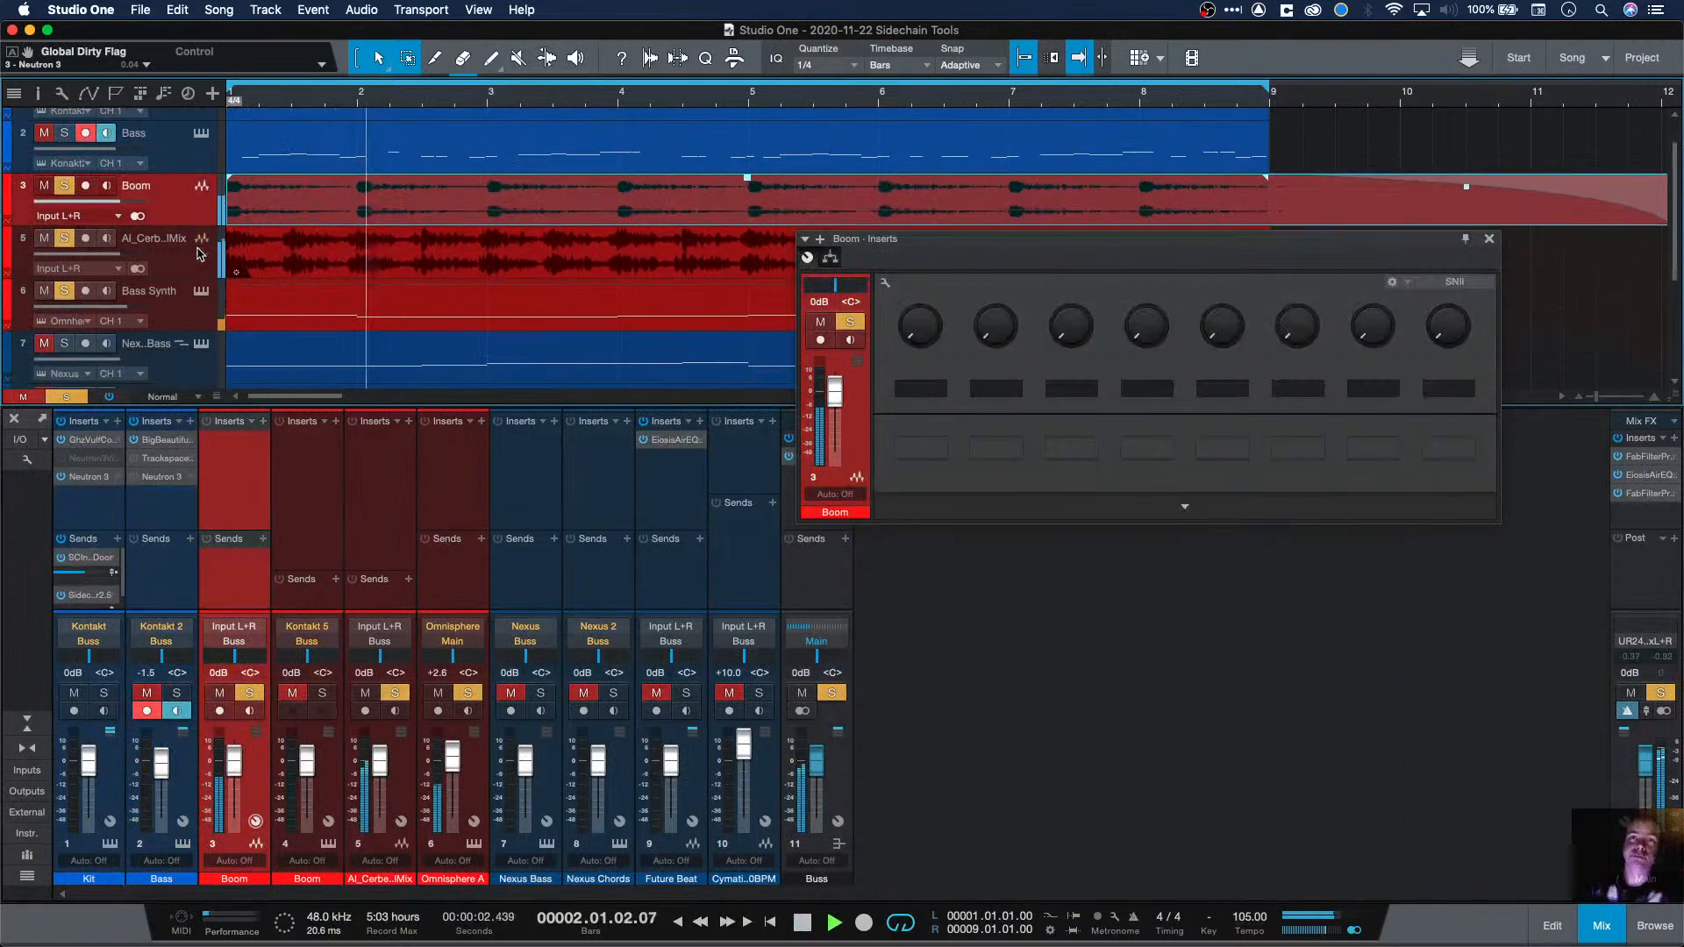
pyautogui.scroll(-1, 199, 254)
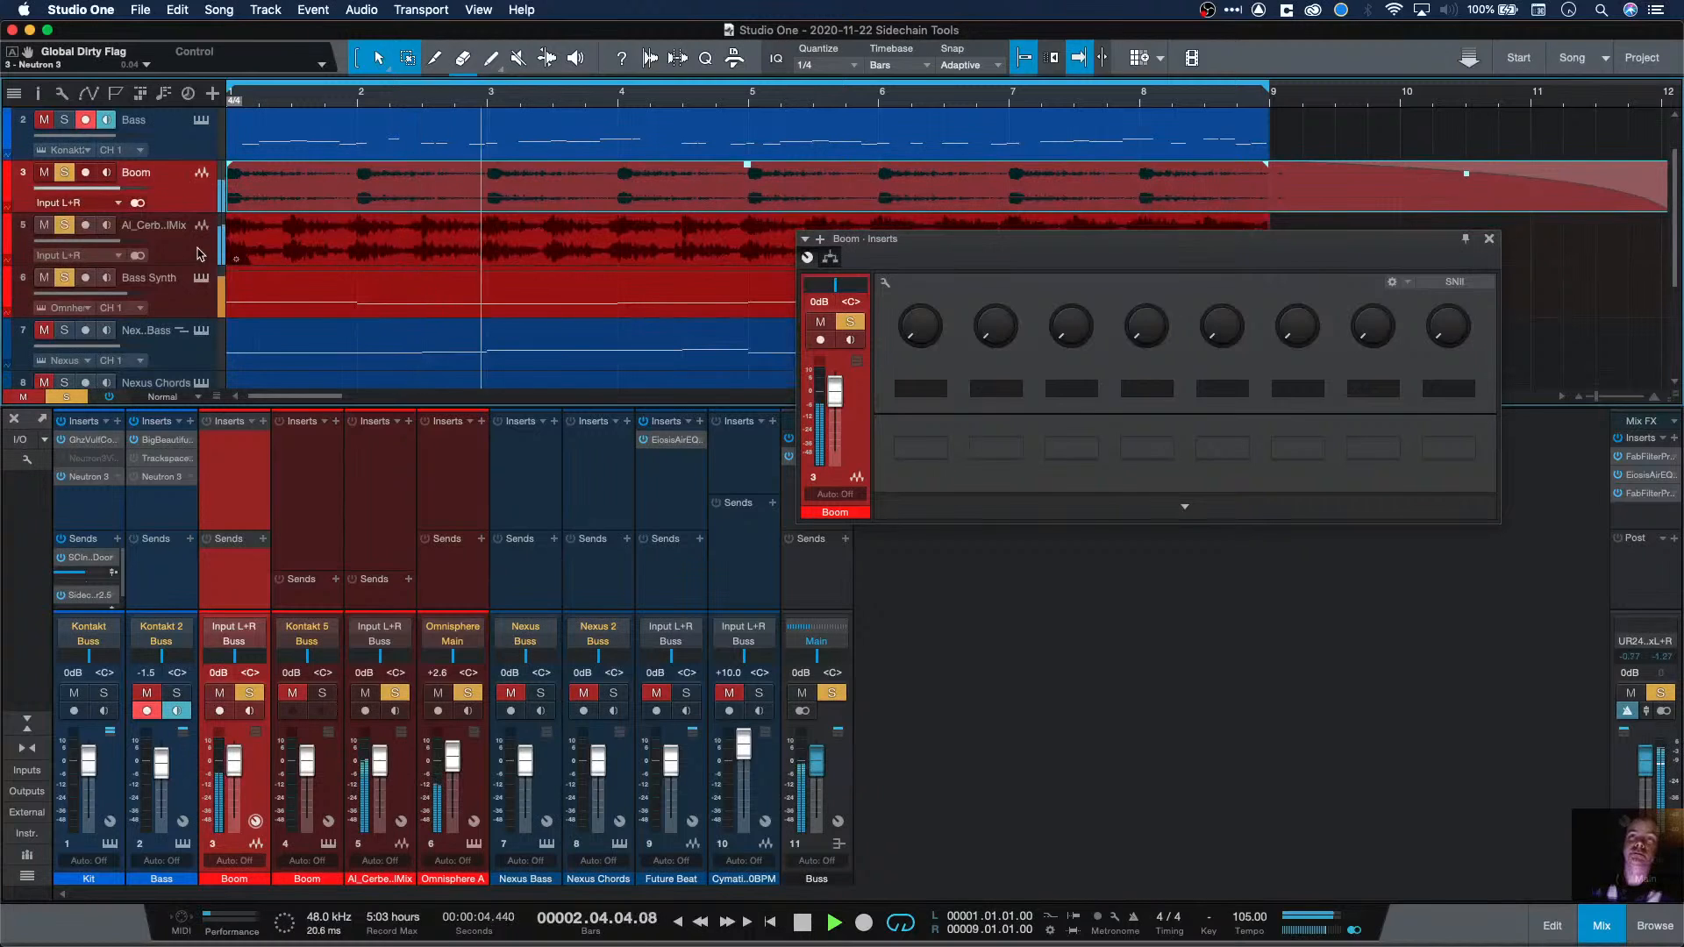
# Step: Isolate the Bass Synth, open FabFilter Pro-Q 3 on the Main output and examine the low-end spectrum alone and with the Boom
pyautogui.keyDown('alt'); pyautogui.click(65, 172); pyautogui.keyUp('alt')
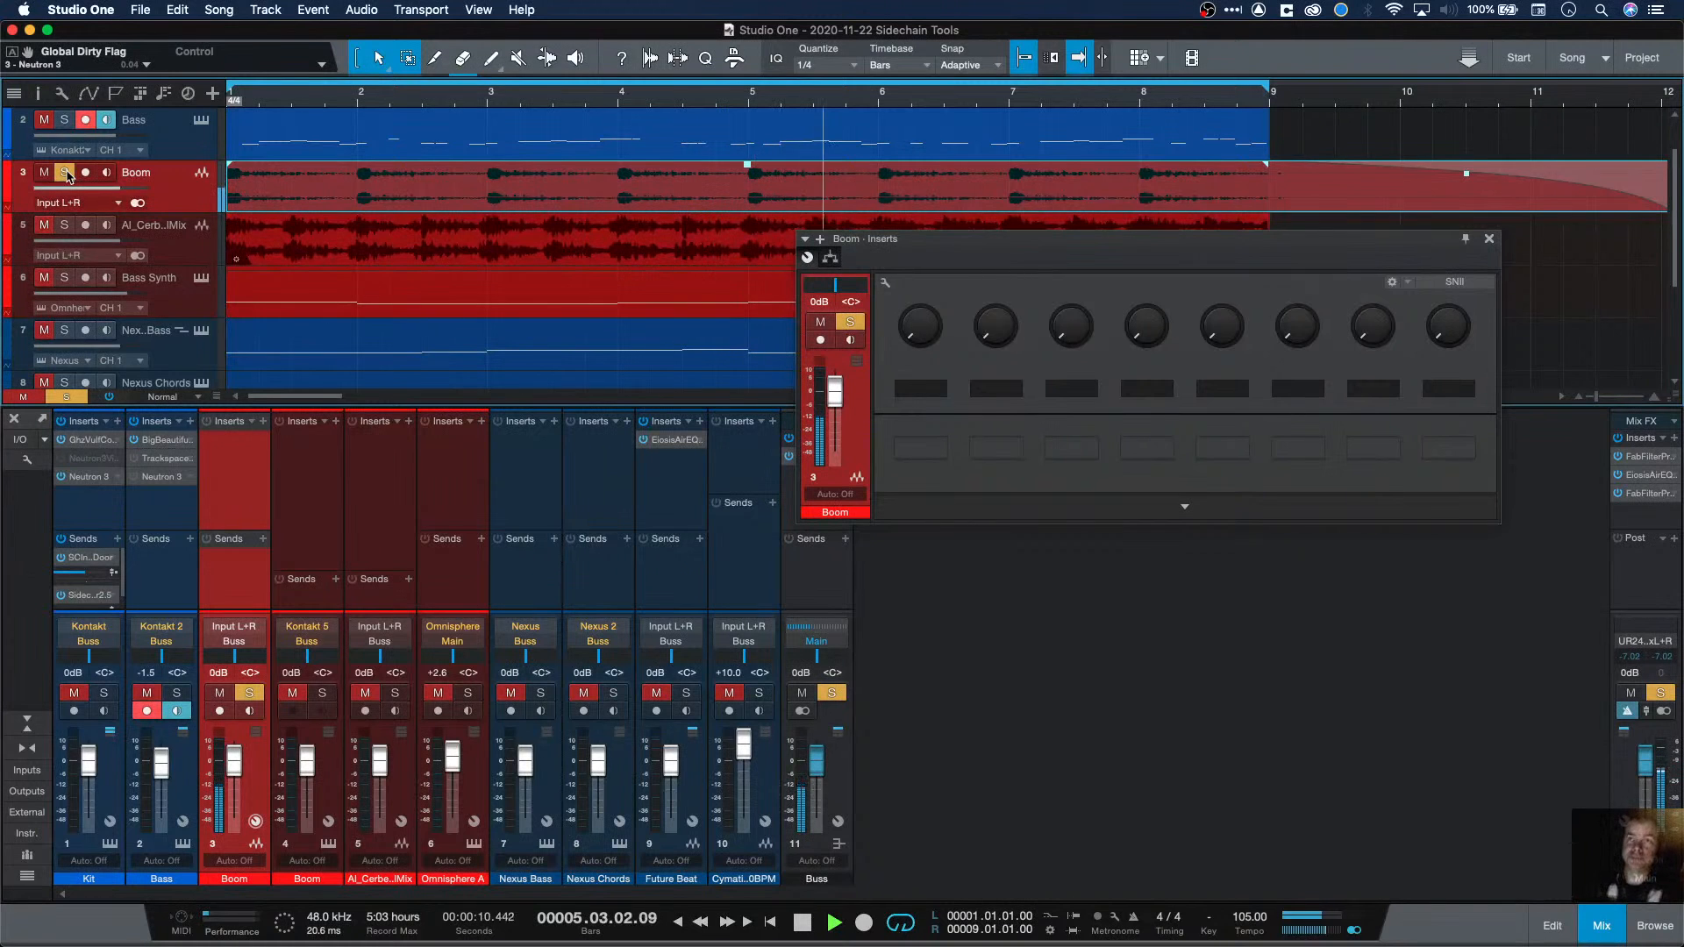
pyautogui.click(65, 279)
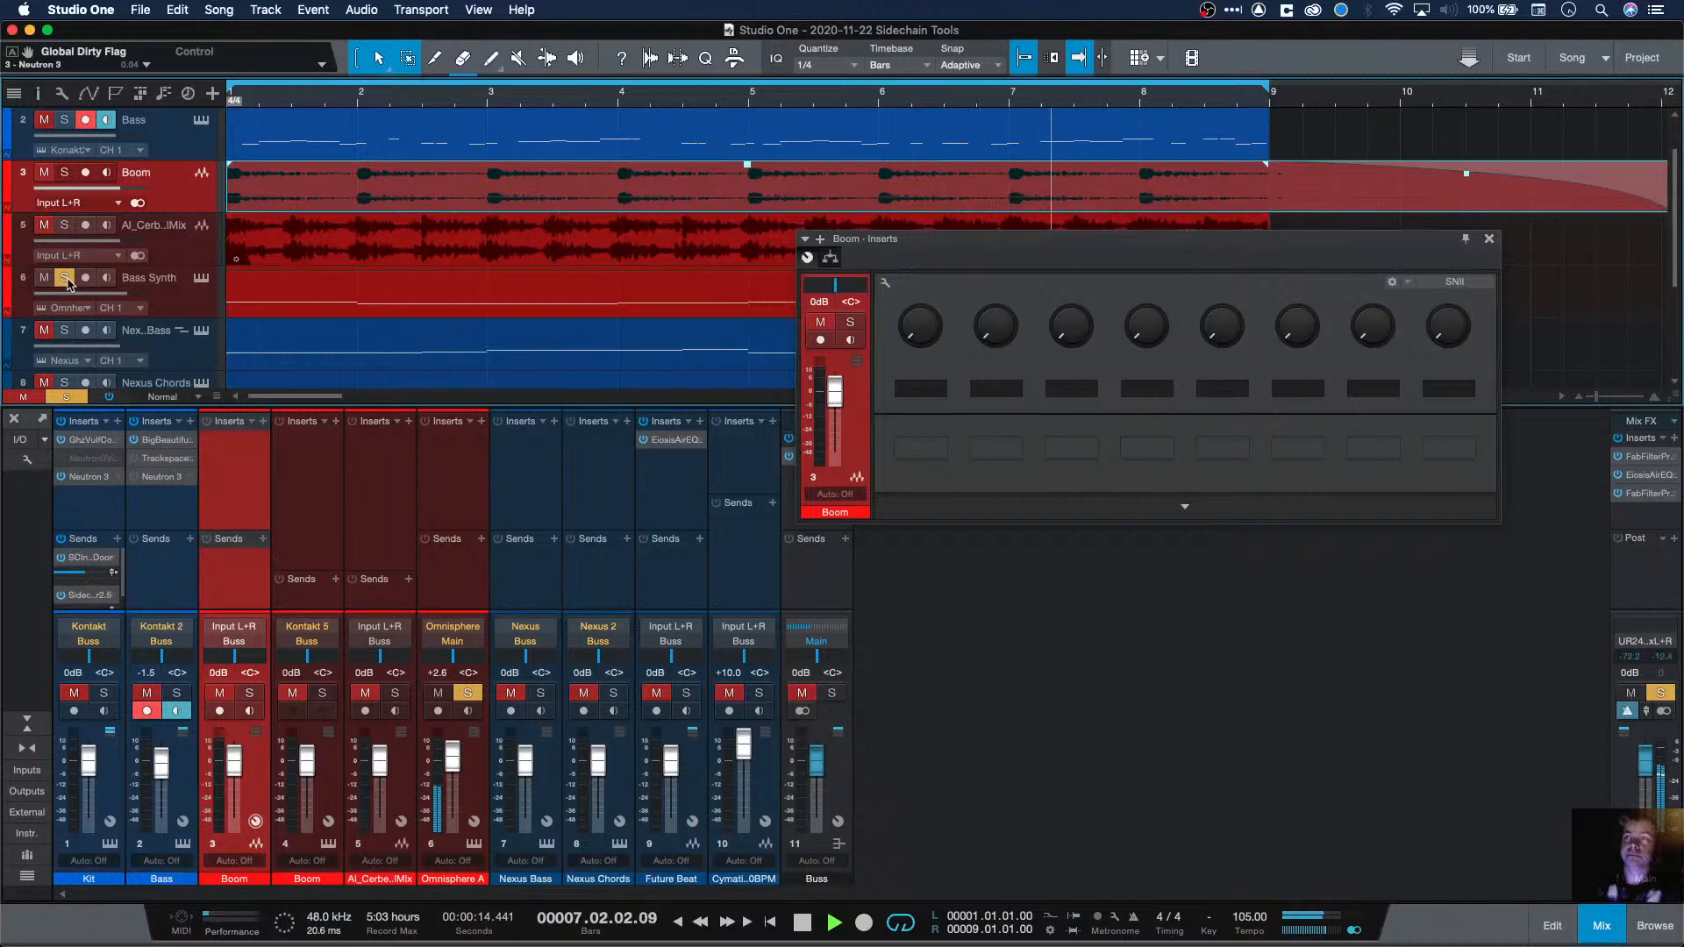
pyautogui.moveTo(906, 230); pyautogui.dragTo(969, 441)
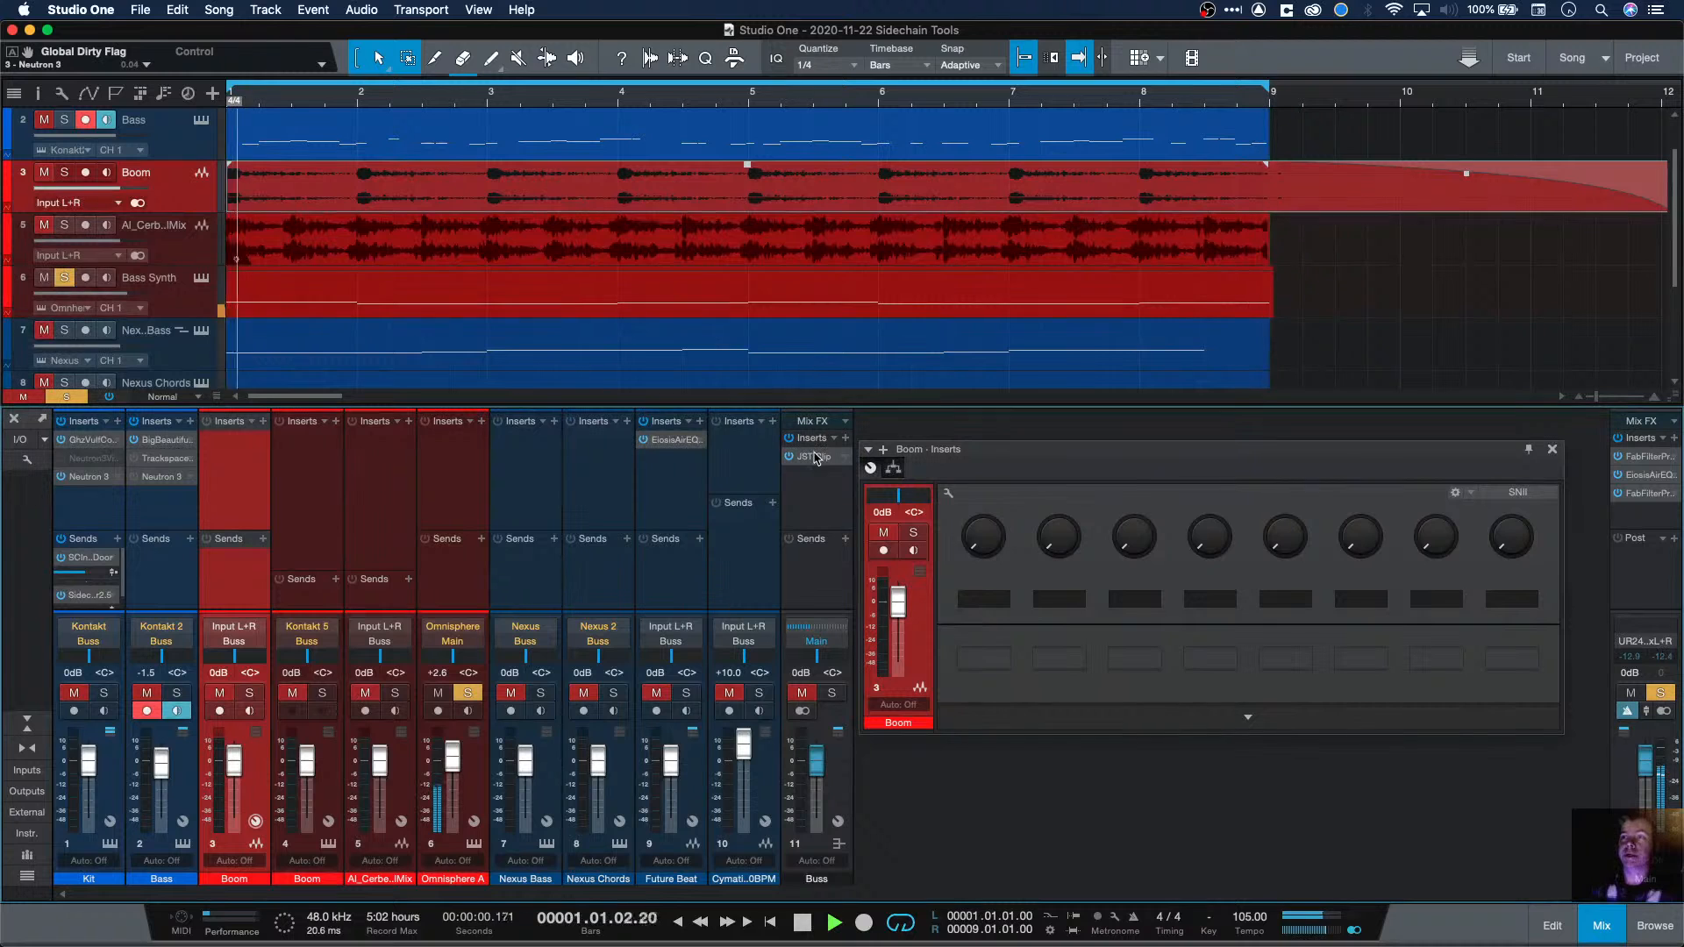
pyautogui.click(1649, 457)
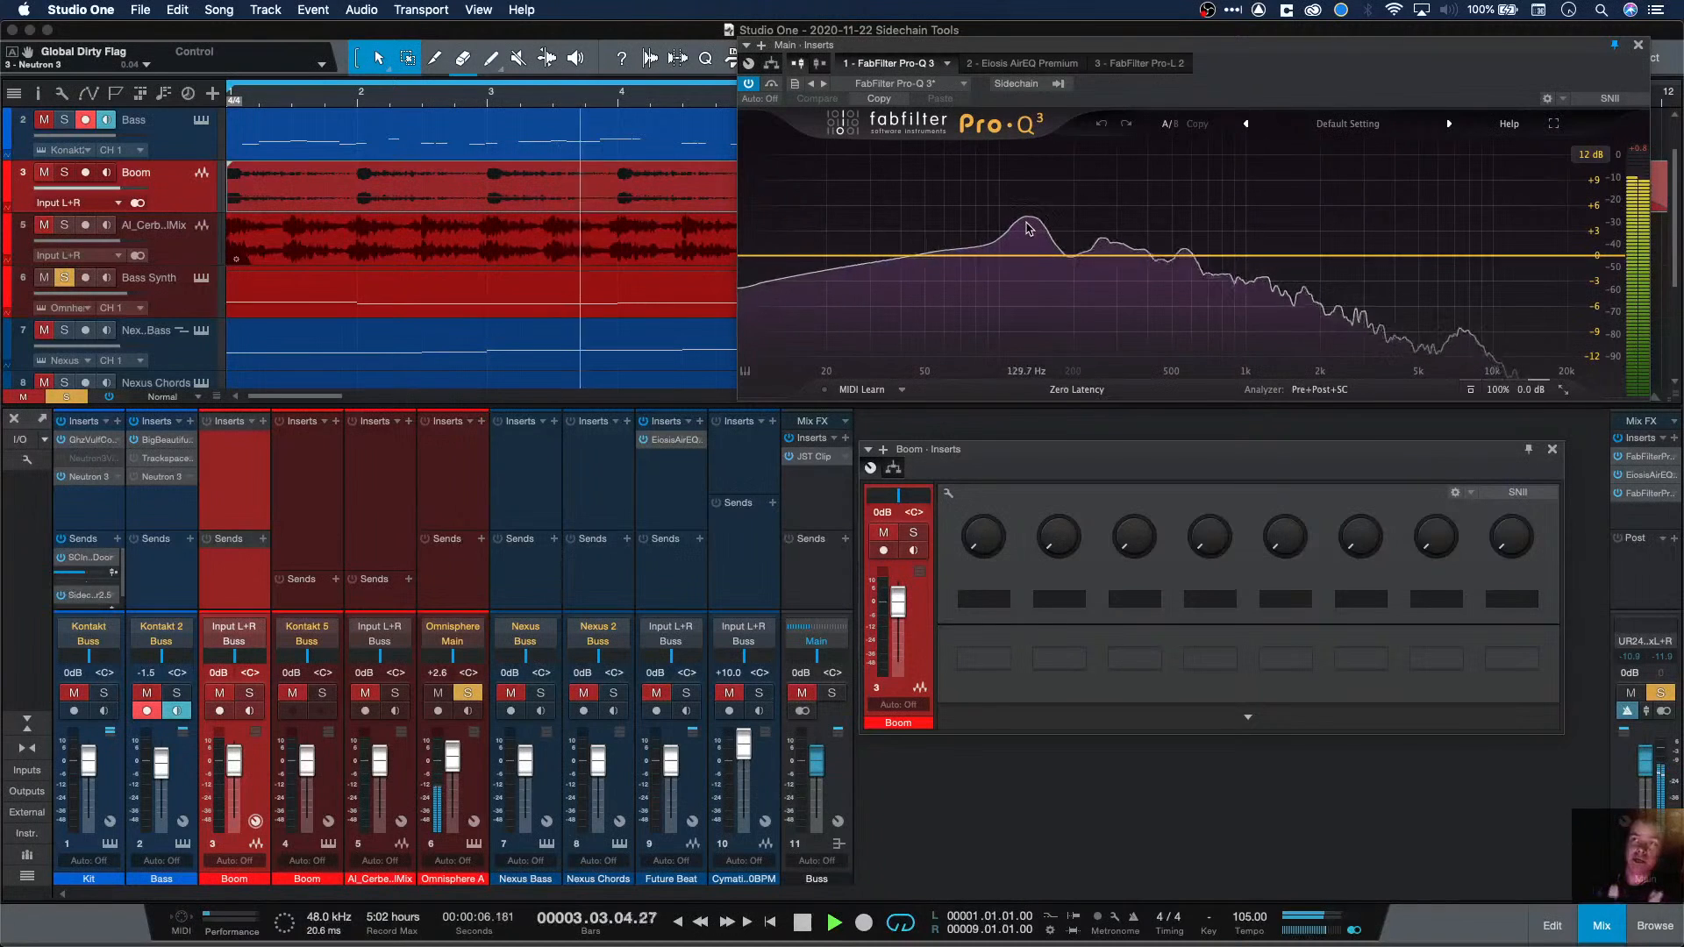
pyautogui.moveTo(1030, 280)
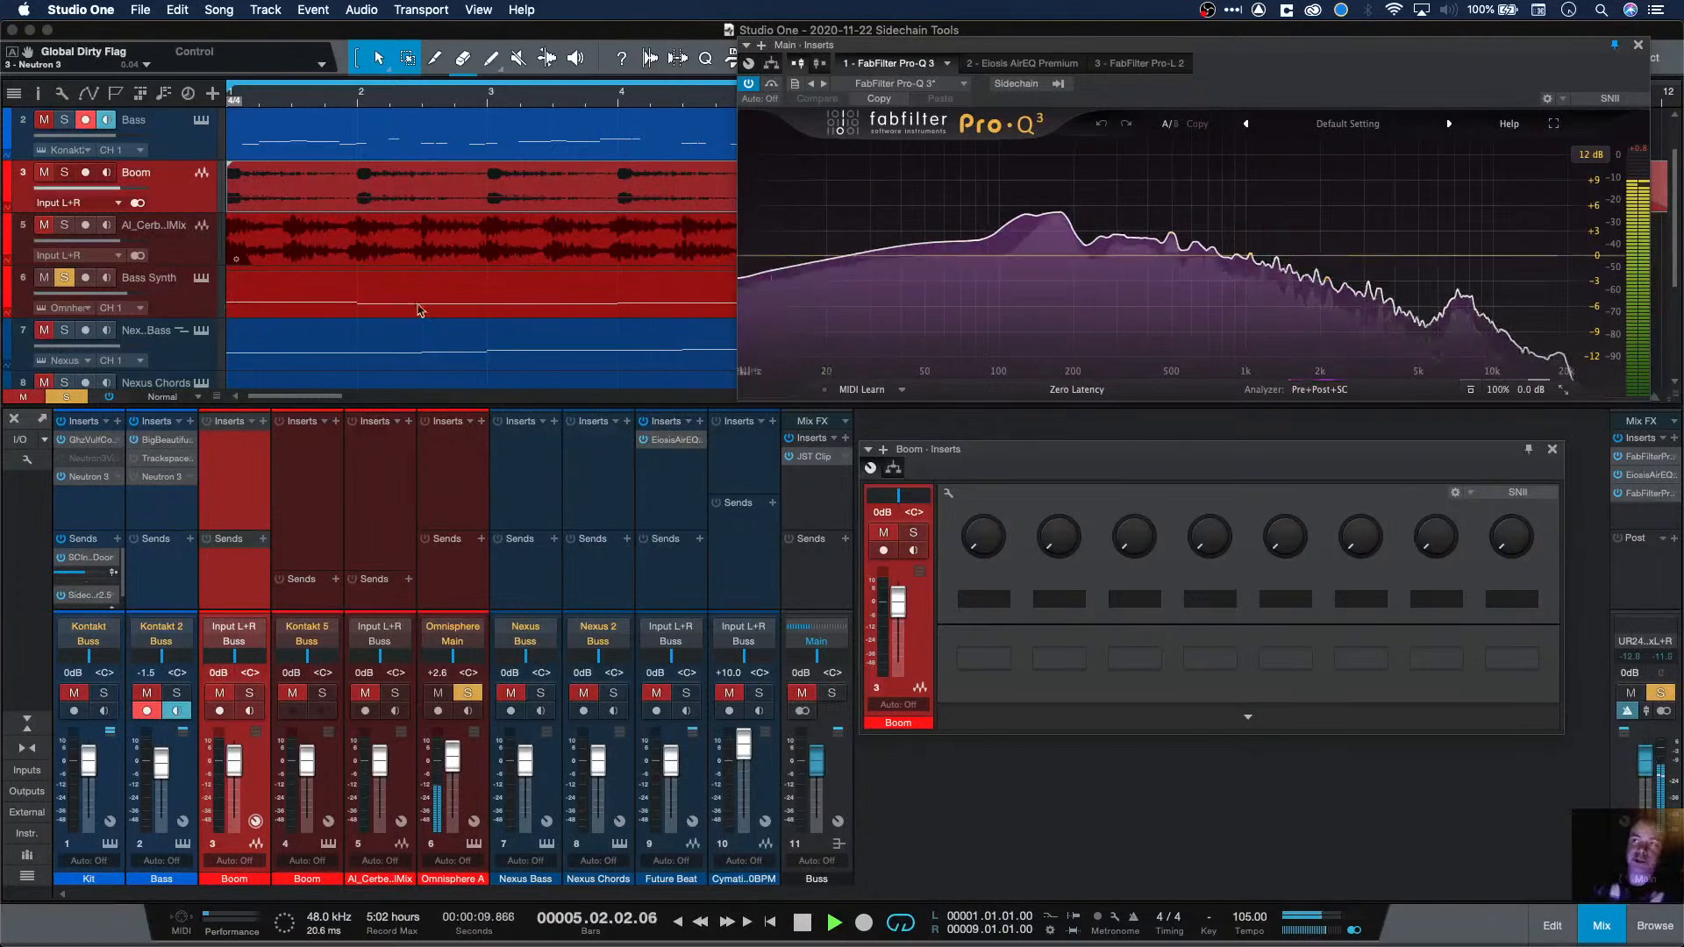
pyautogui.click(64, 172)
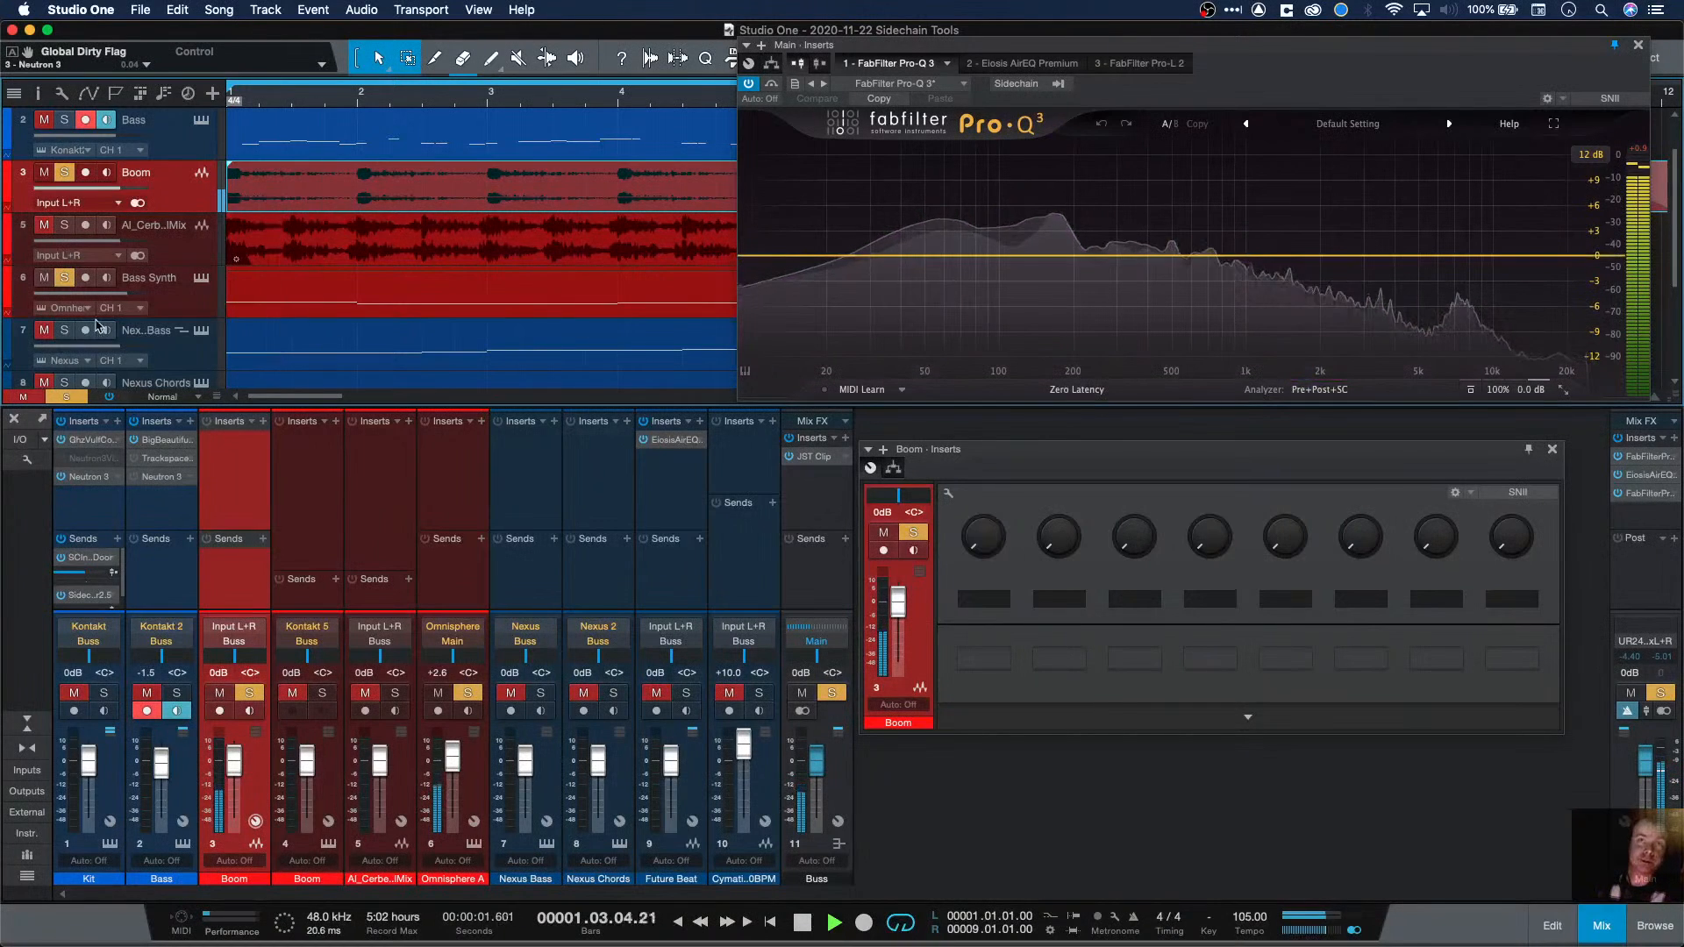
# Step: Solo only the Nexus Bass and audition its low end in FabFilter Pro-Q 3
pyautogui.click(66, 331)
pyautogui.scroll(-3, 68, 315)
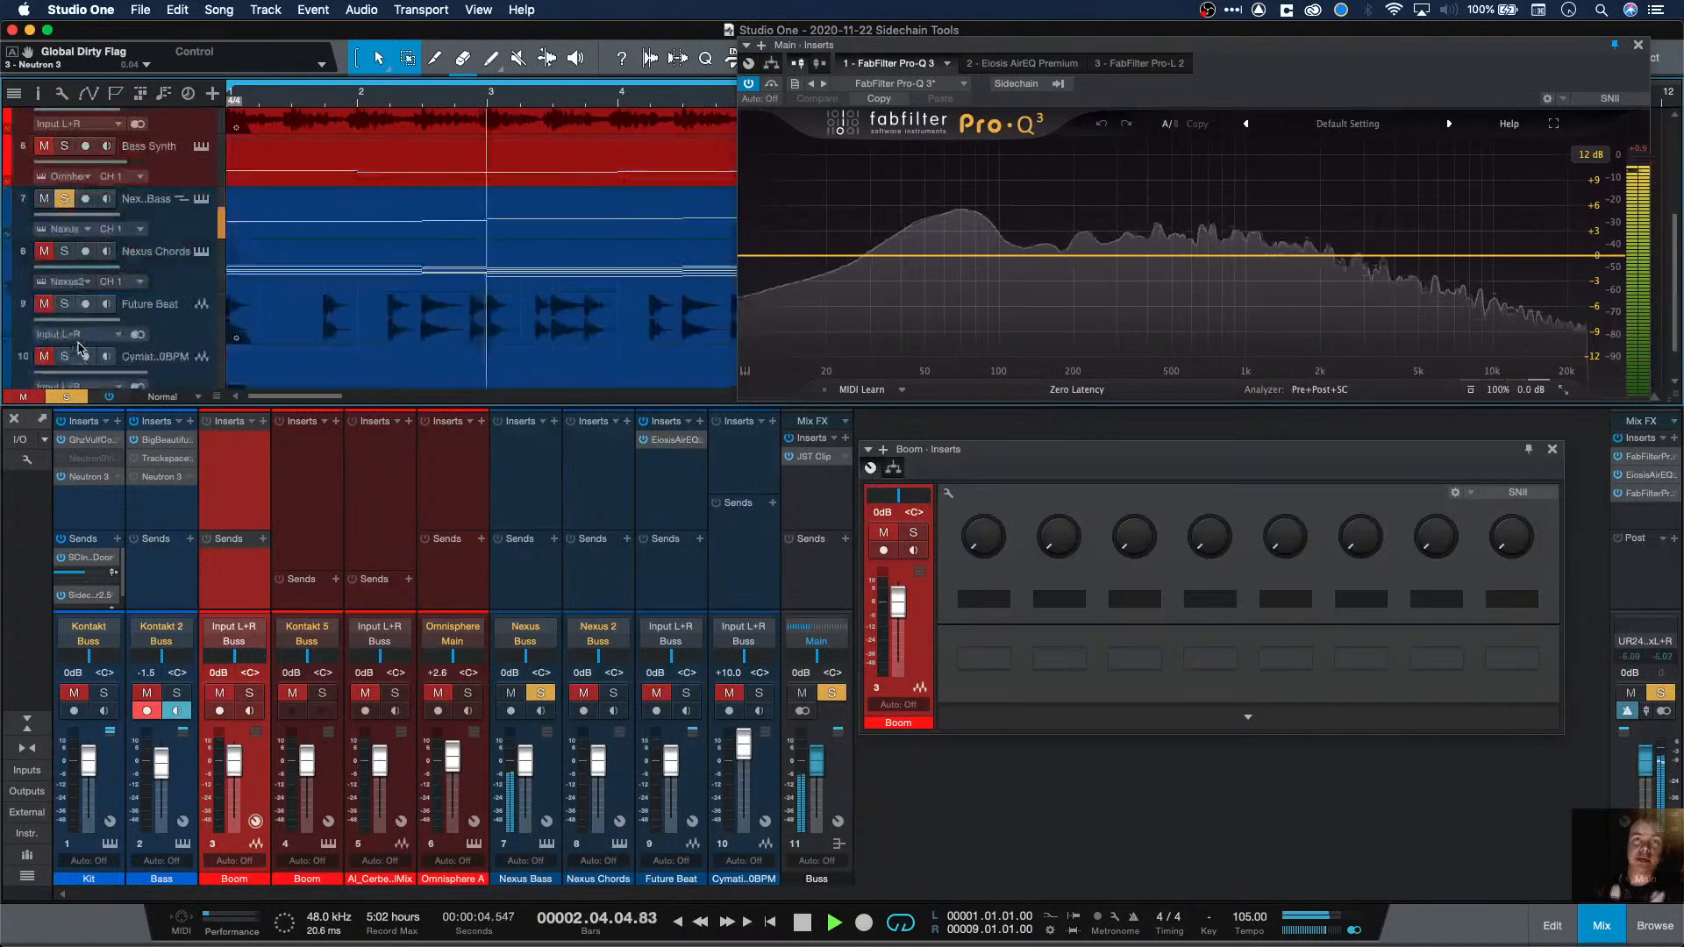
pyautogui.click(65, 253)
pyautogui.click(64, 305)
pyautogui.click(64, 253)
pyautogui.click(64, 304)
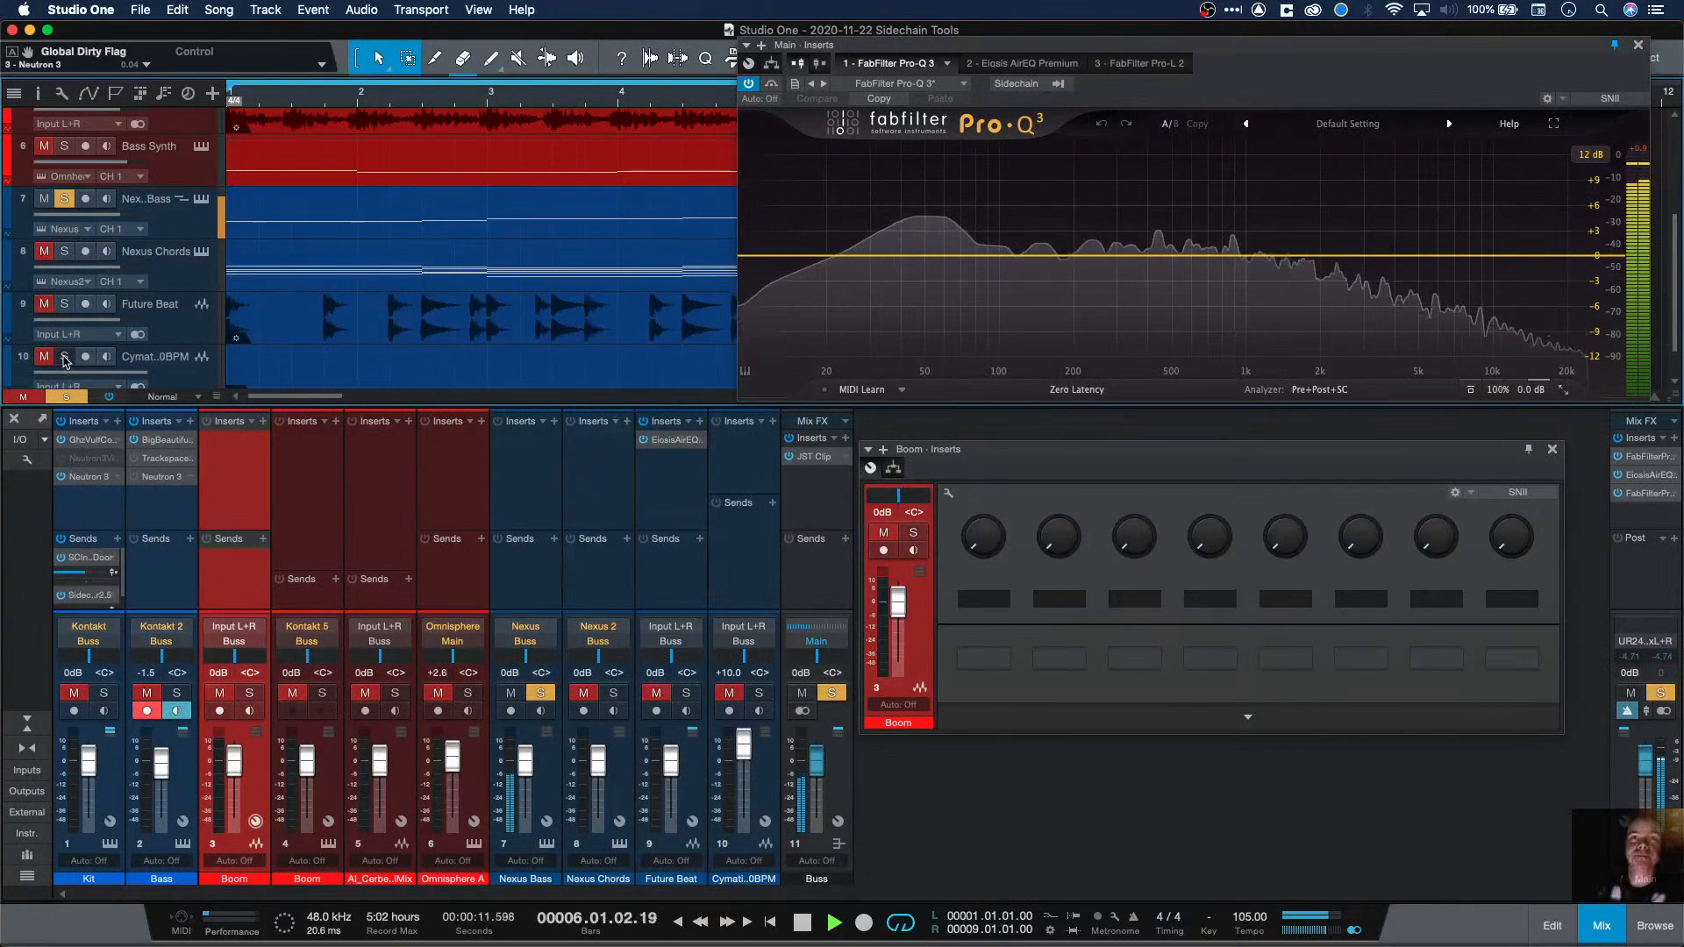
pyautogui.scroll(-1, 63, 356)
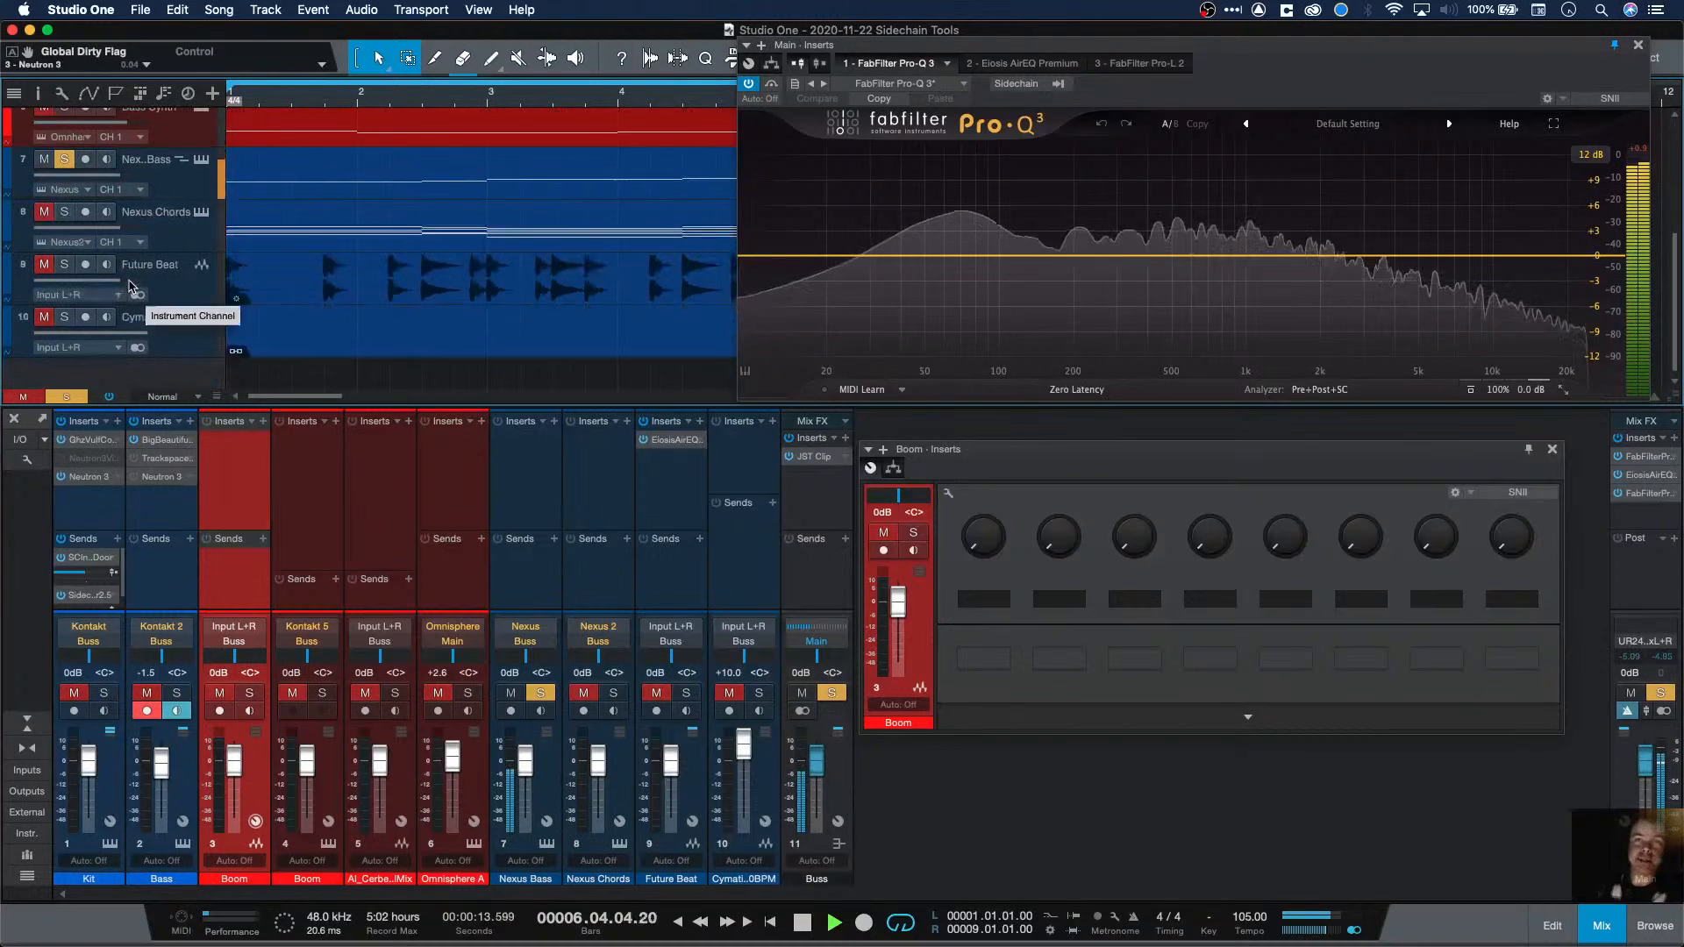
# Step: Add the Cymatics loop, Future Beat and Nexus Chords to the soloed Nexus Bass and lower the Nexus Chords volume to -19.7 dB
pyautogui.click(66, 319)
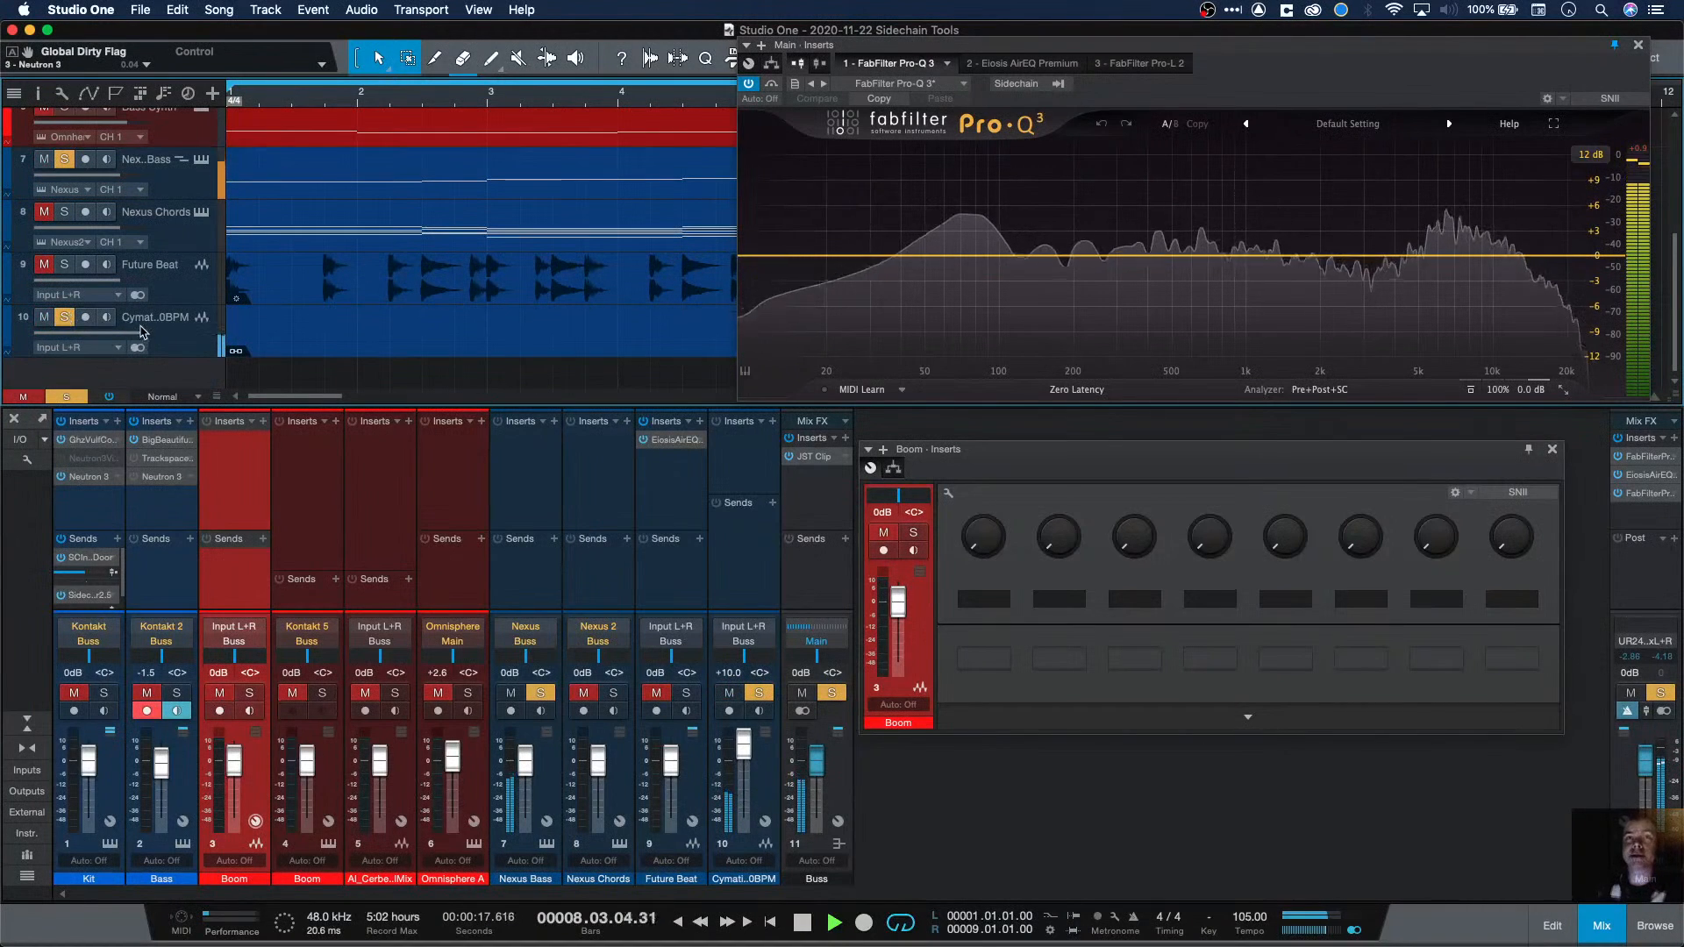
pyautogui.click(62, 267)
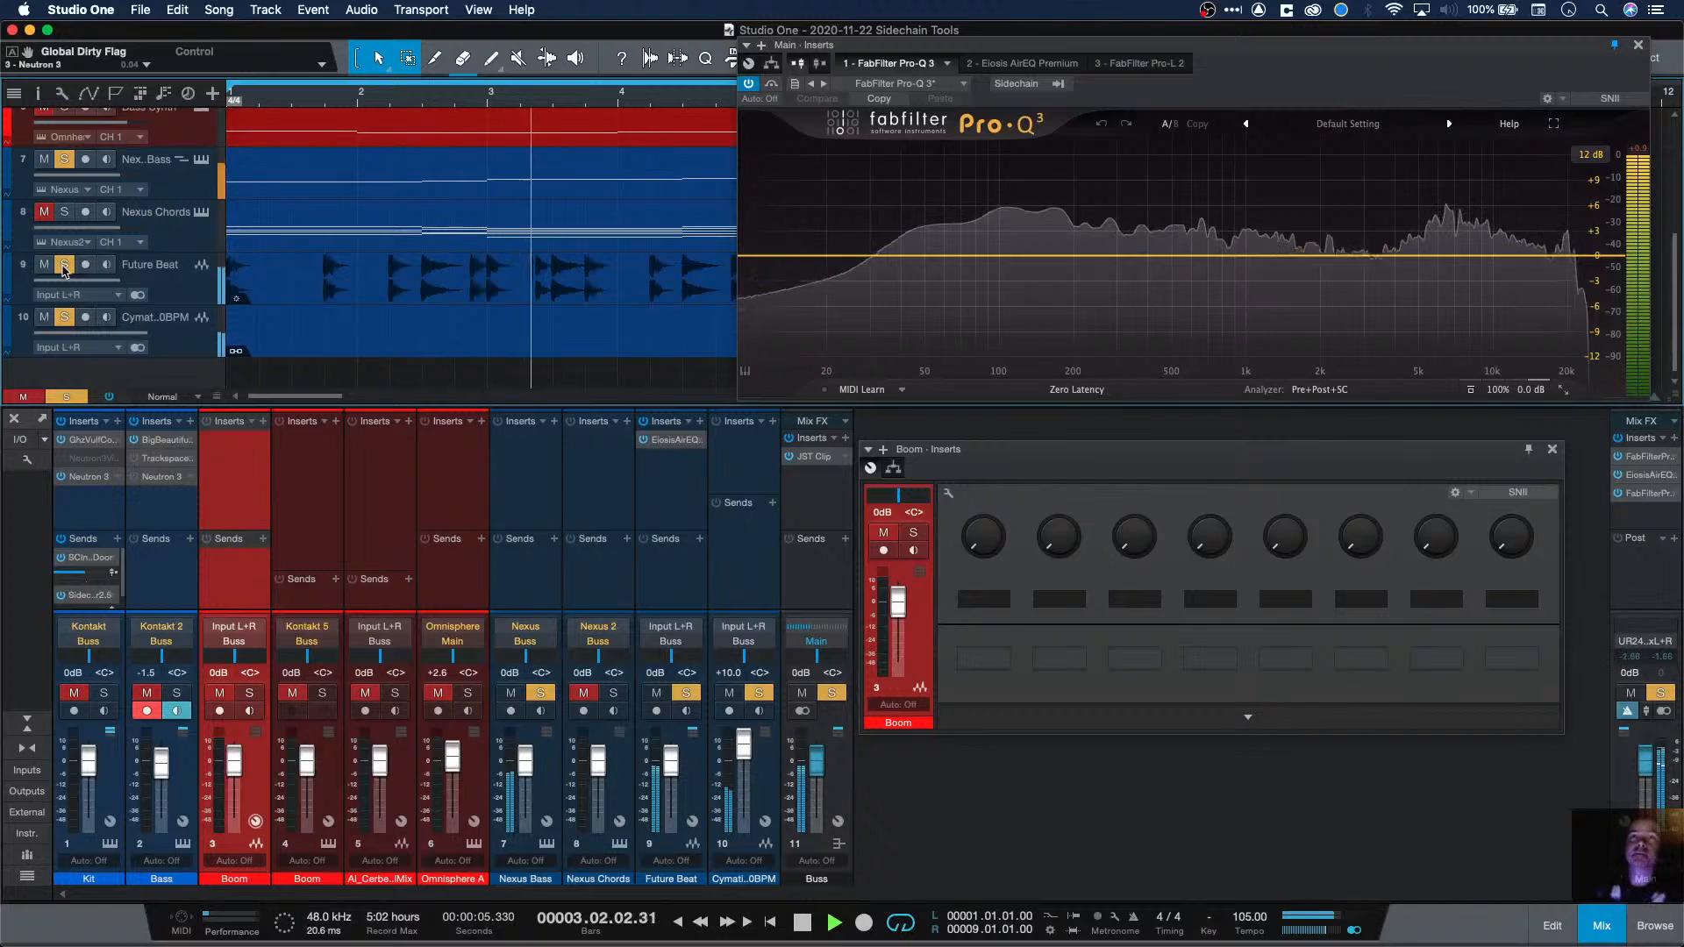
pyautogui.click(64, 213)
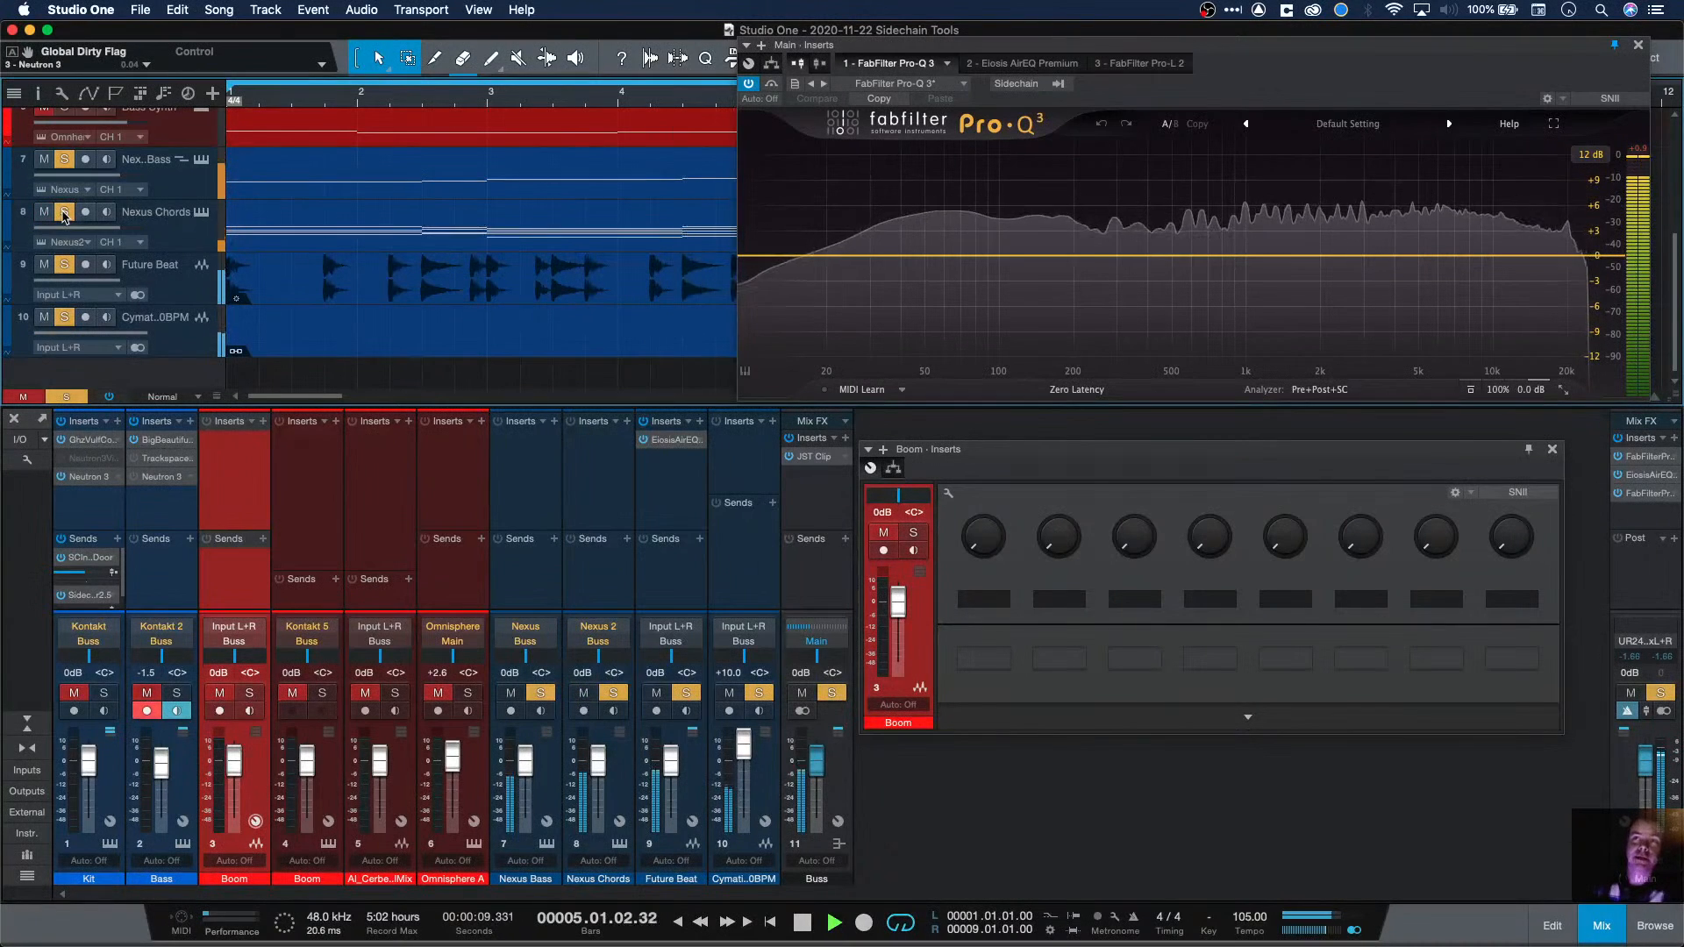
pyautogui.moveTo(112, 229); pyautogui.dragTo(56, 232)
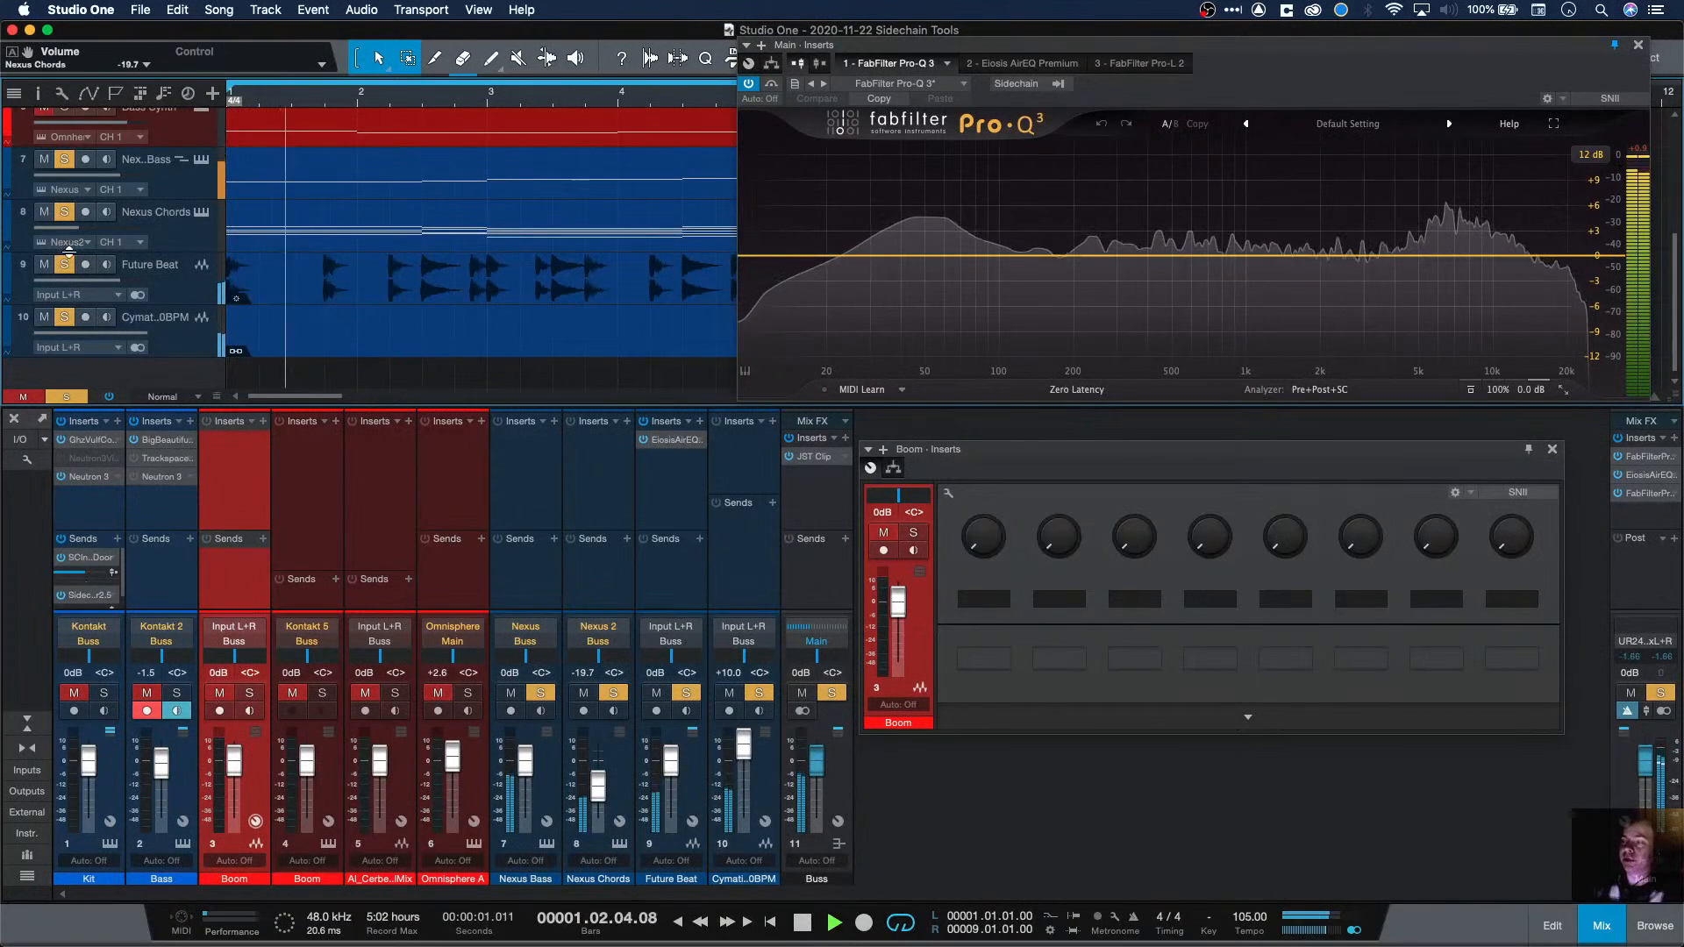
pyautogui.press('space')
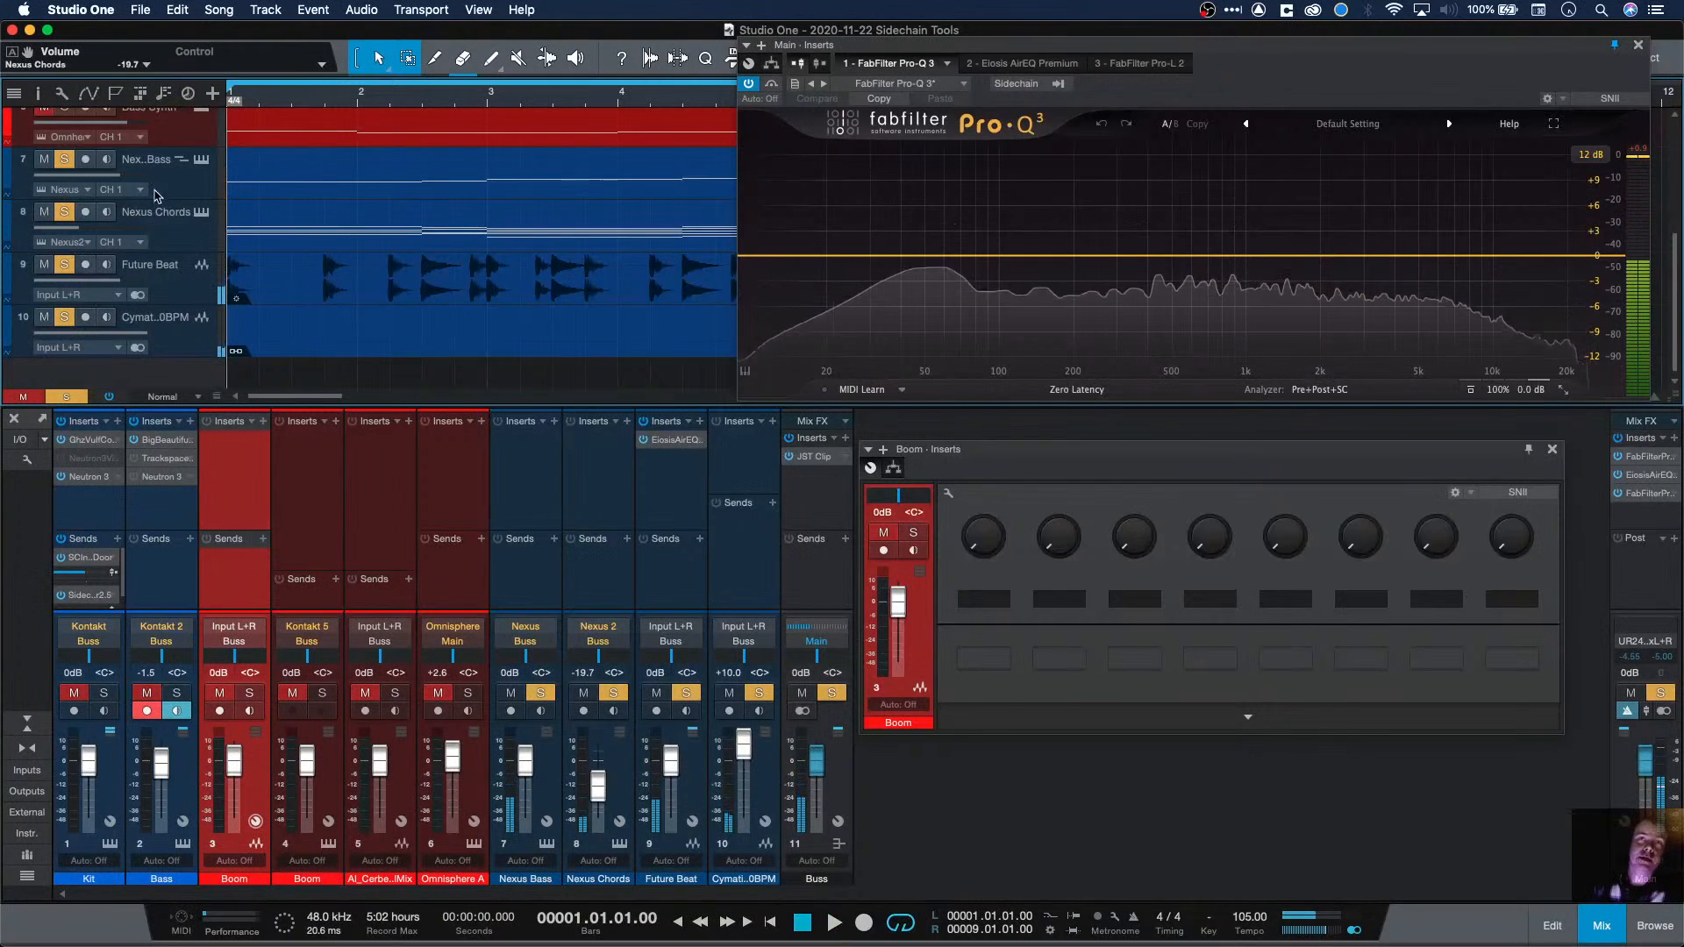
# Step: Take the Nexus Chords and Cymatics loop out of solo, mute both, and audition the Future Beat with the Nexus Bass
pyautogui.click(64, 211)
pyautogui.click(44, 212)
pyautogui.click(44, 317)
pyautogui.click(64, 316)
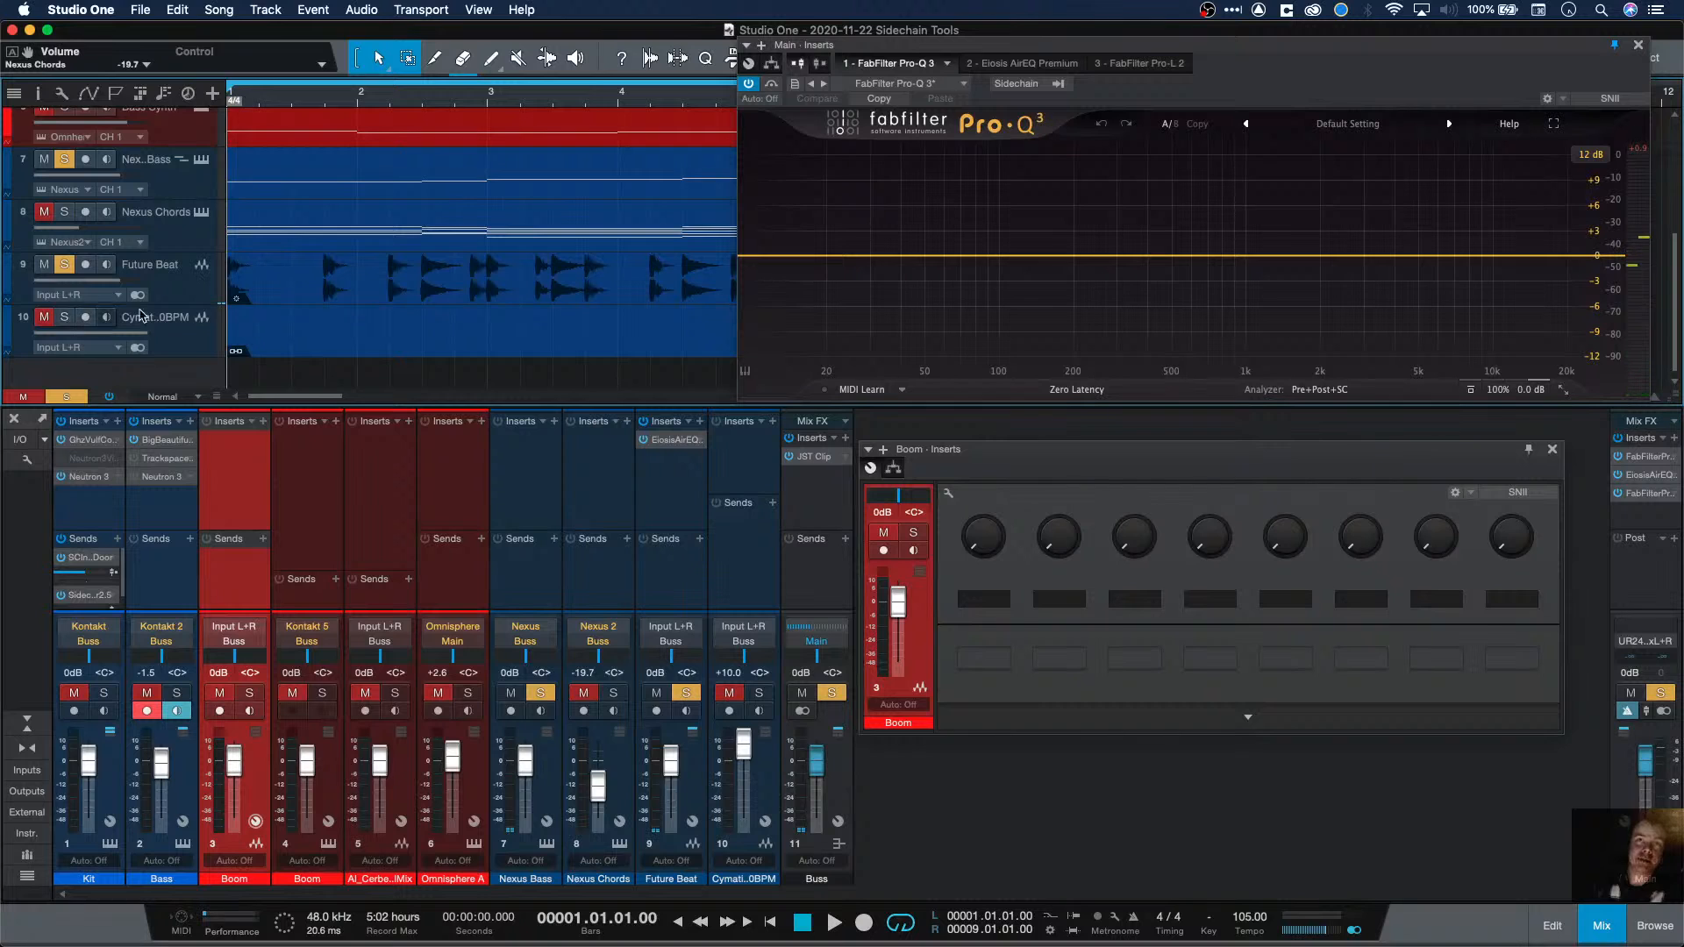
pyautogui.press('space')
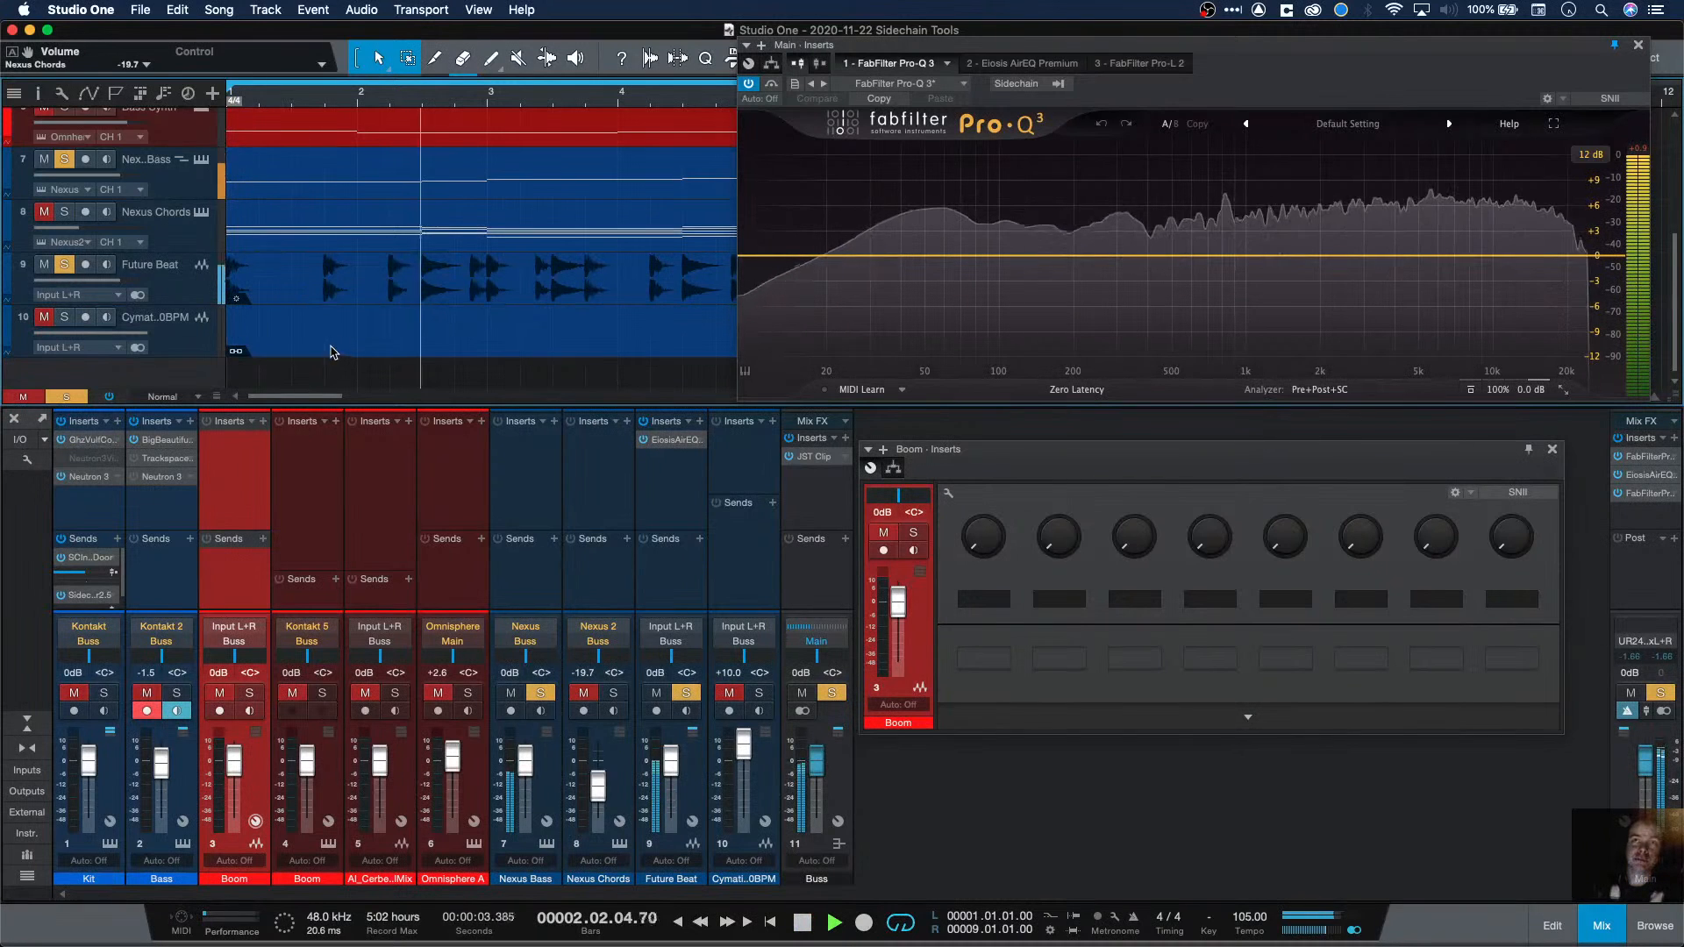
pyautogui.click(172, 296)
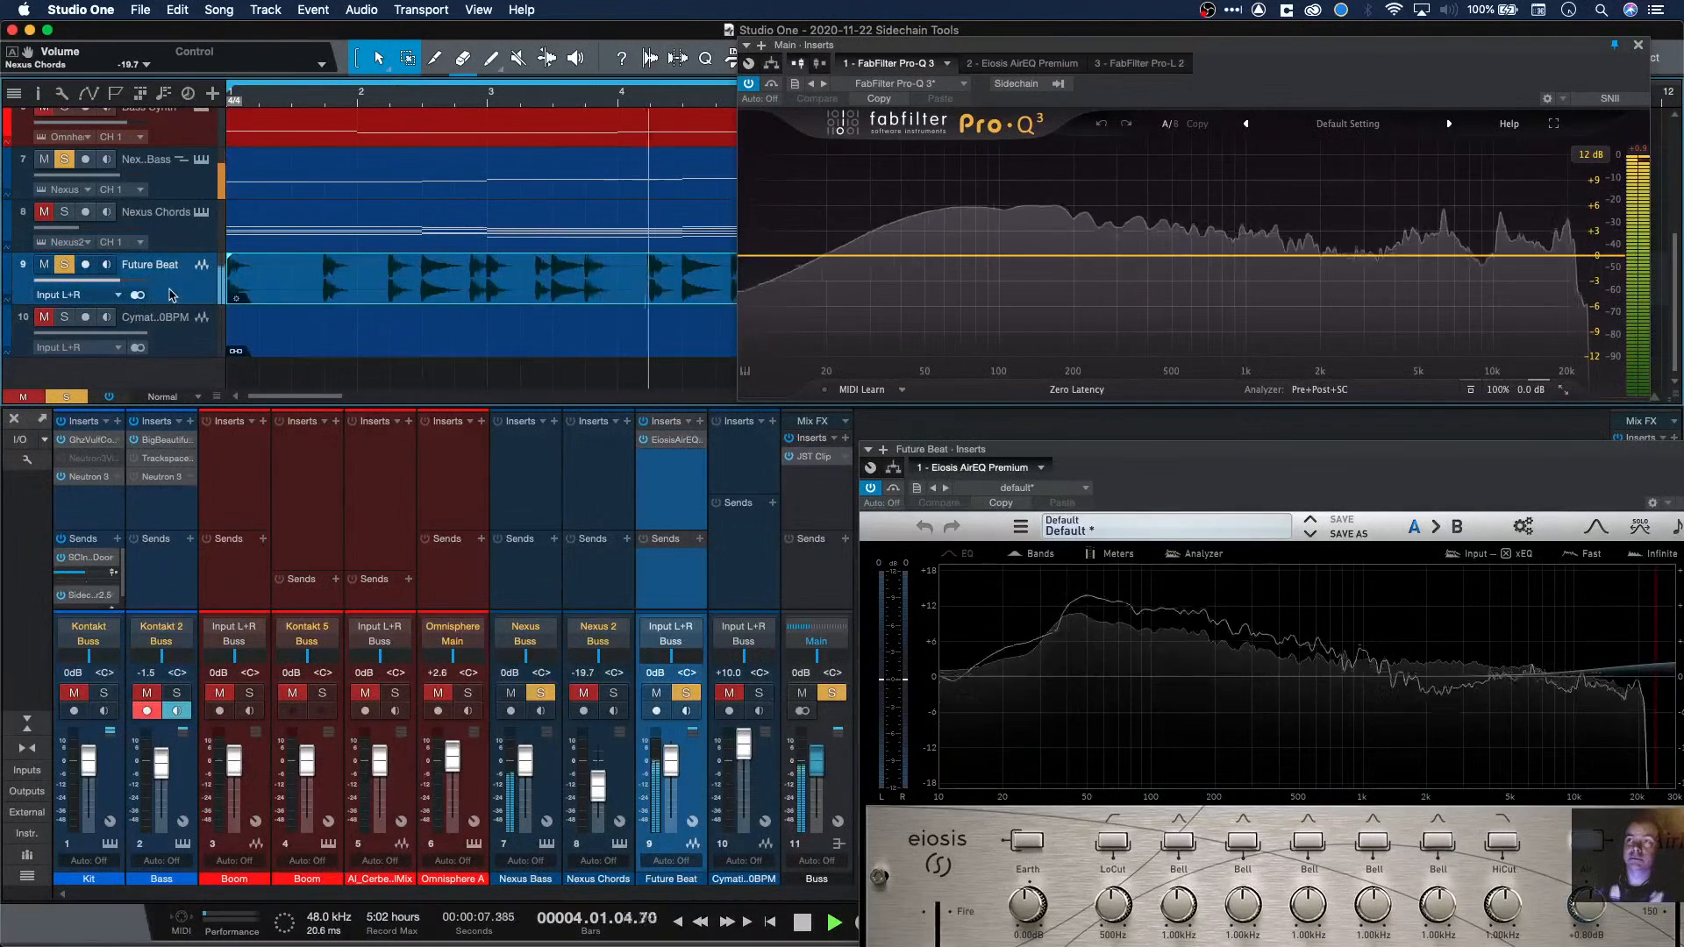
pyautogui.press('space')
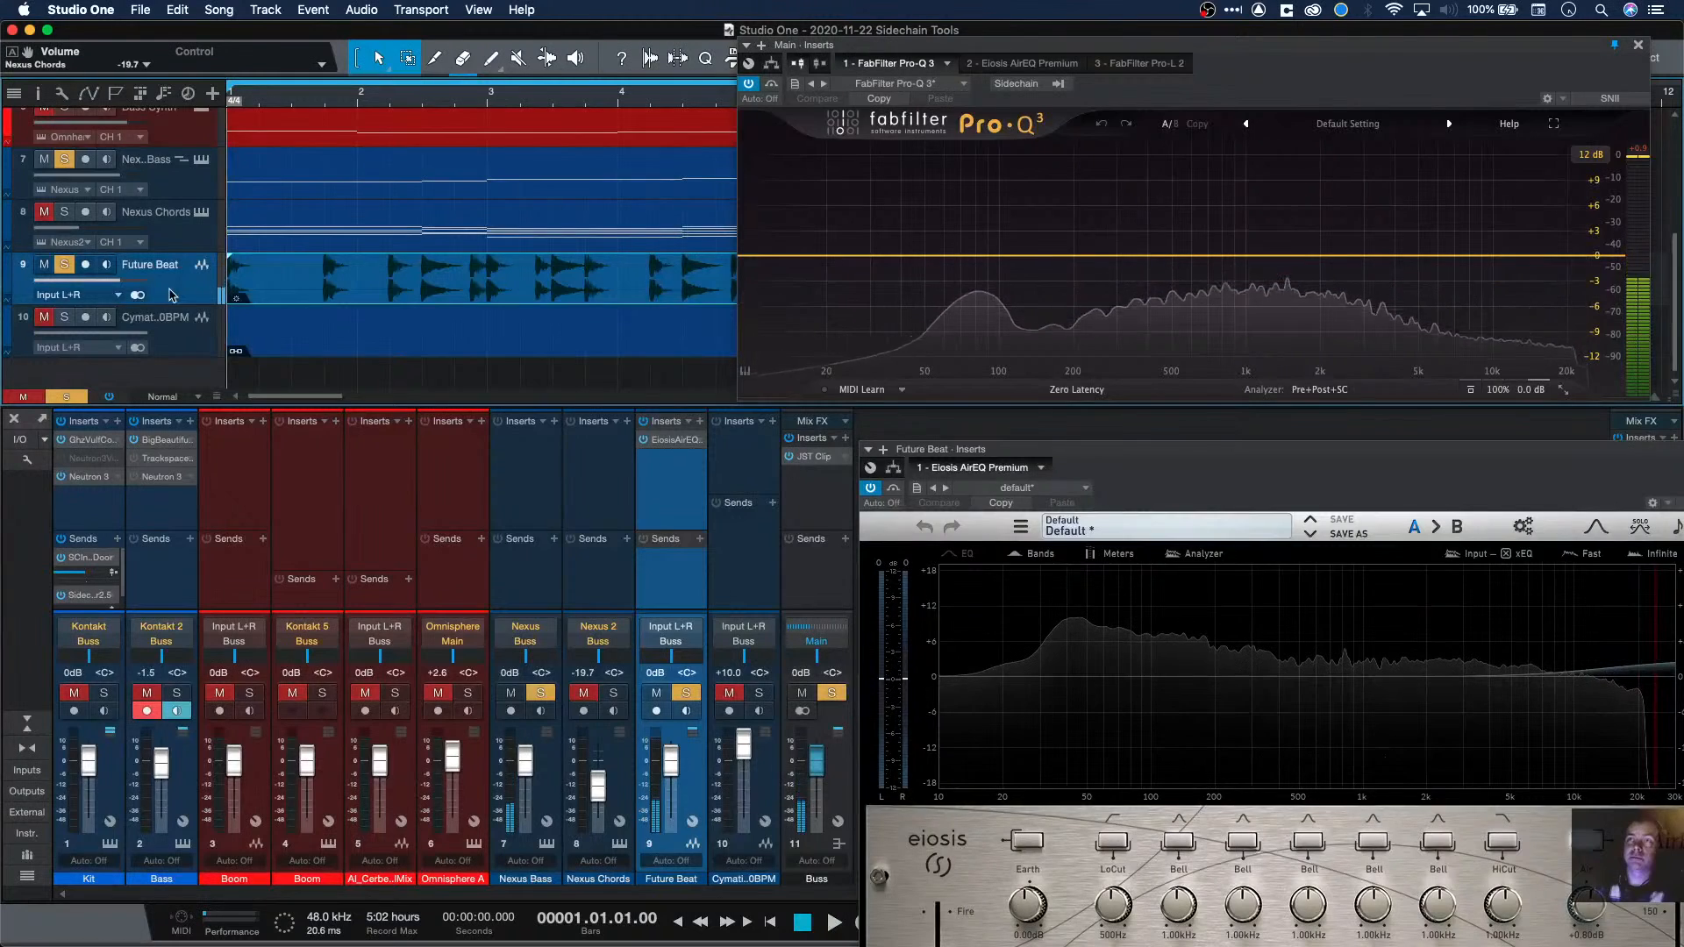
# Step: Select the Nexus Bass track and play it against the Future Beat once more
pyautogui.click(169, 195)
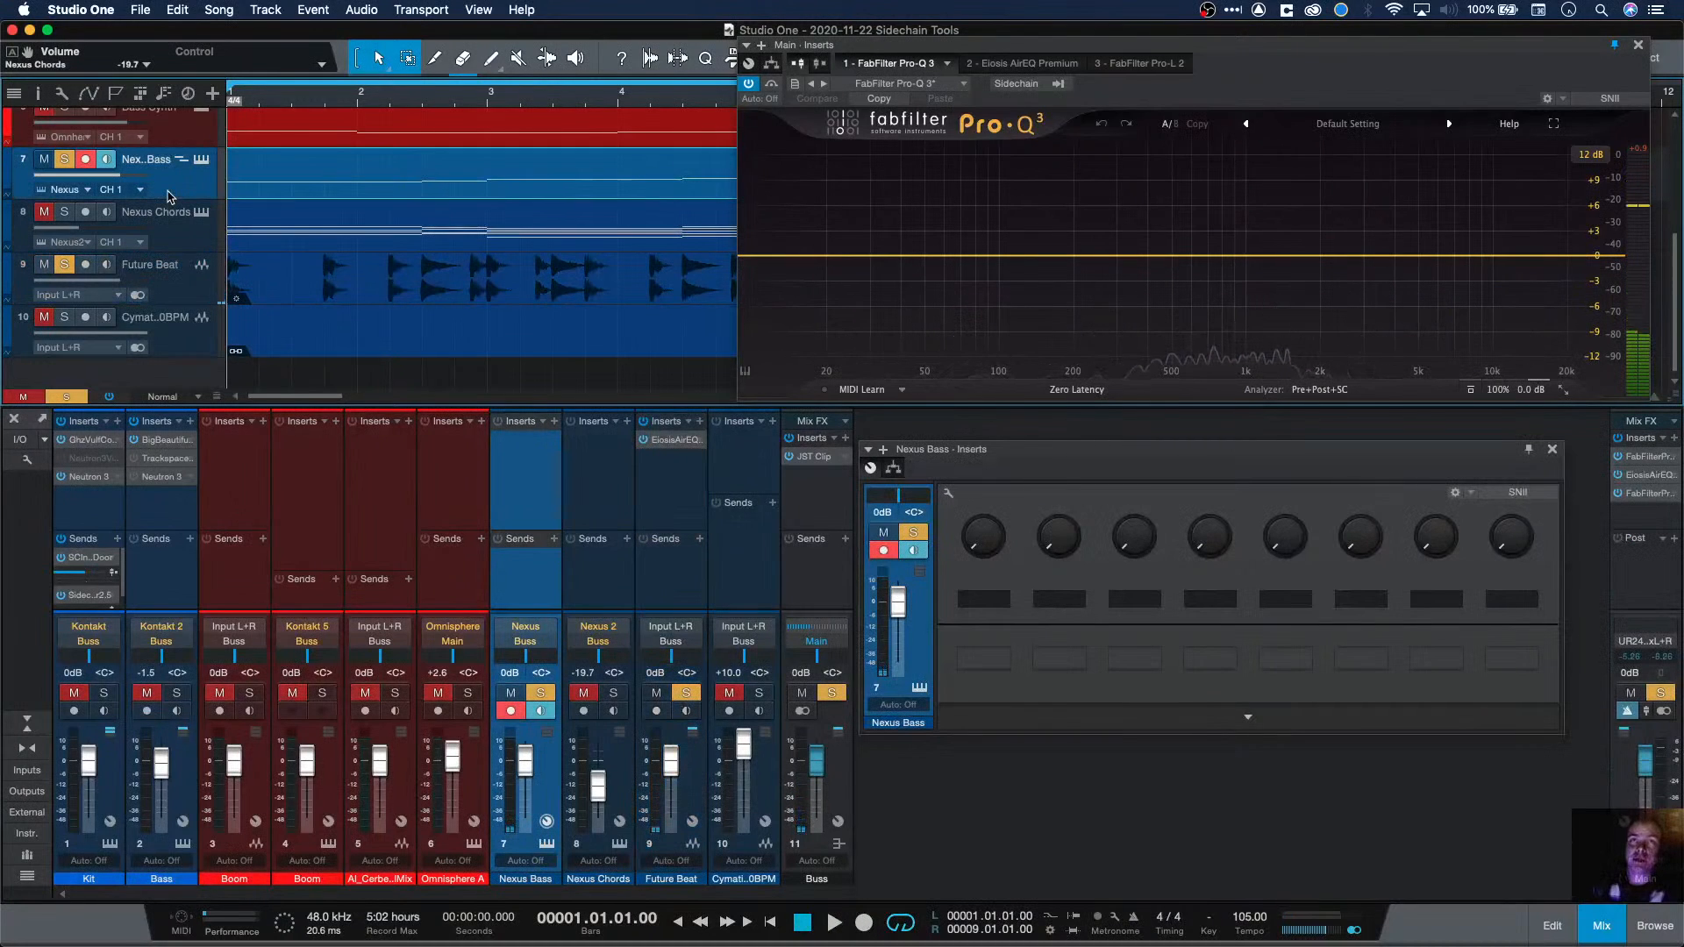
pyautogui.press('space')
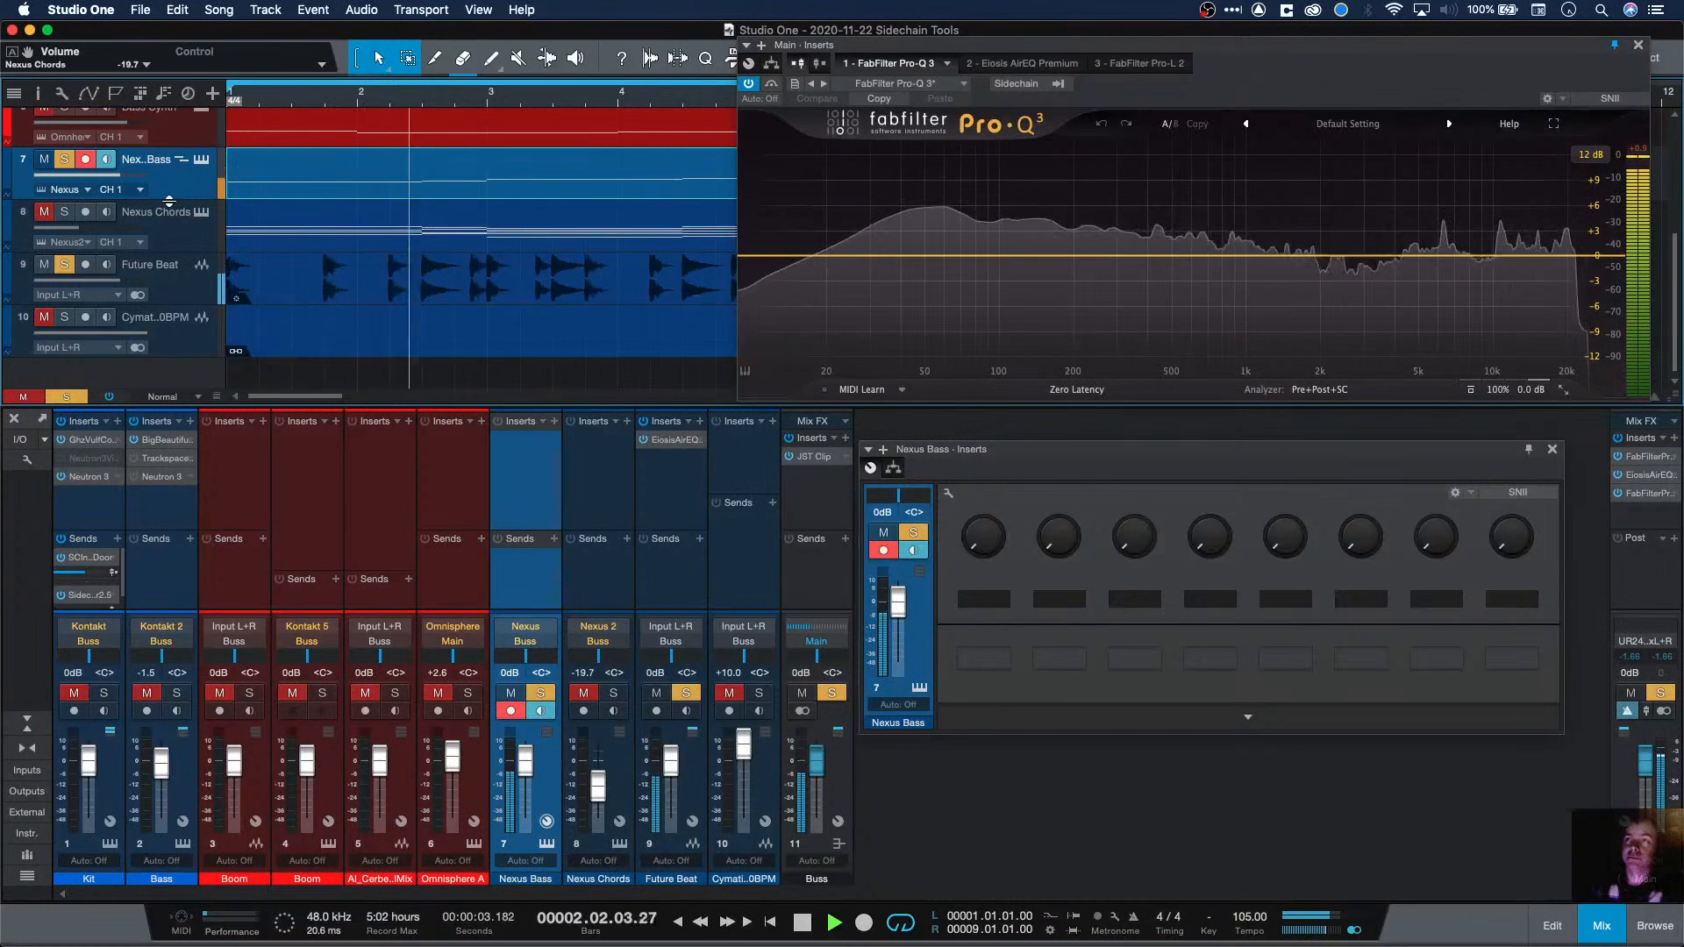
pyautogui.press('space')
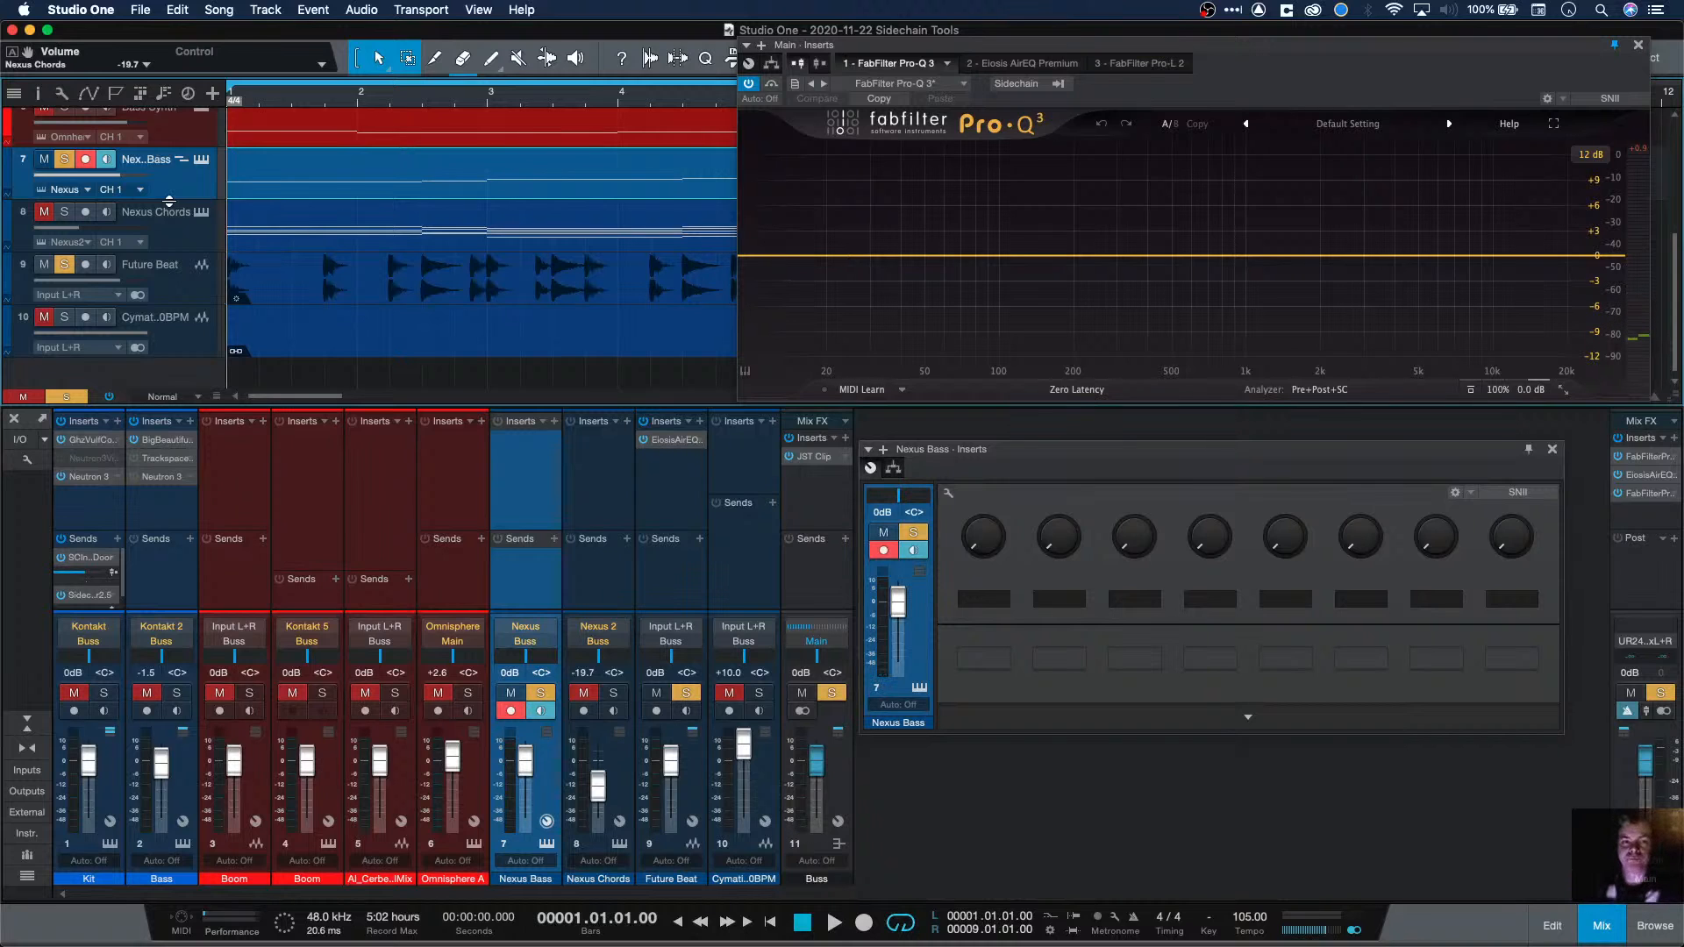
# Step: Return the solo to only the Kit and Bass tracks and play them together
pyautogui.scroll(5, 155, 202)
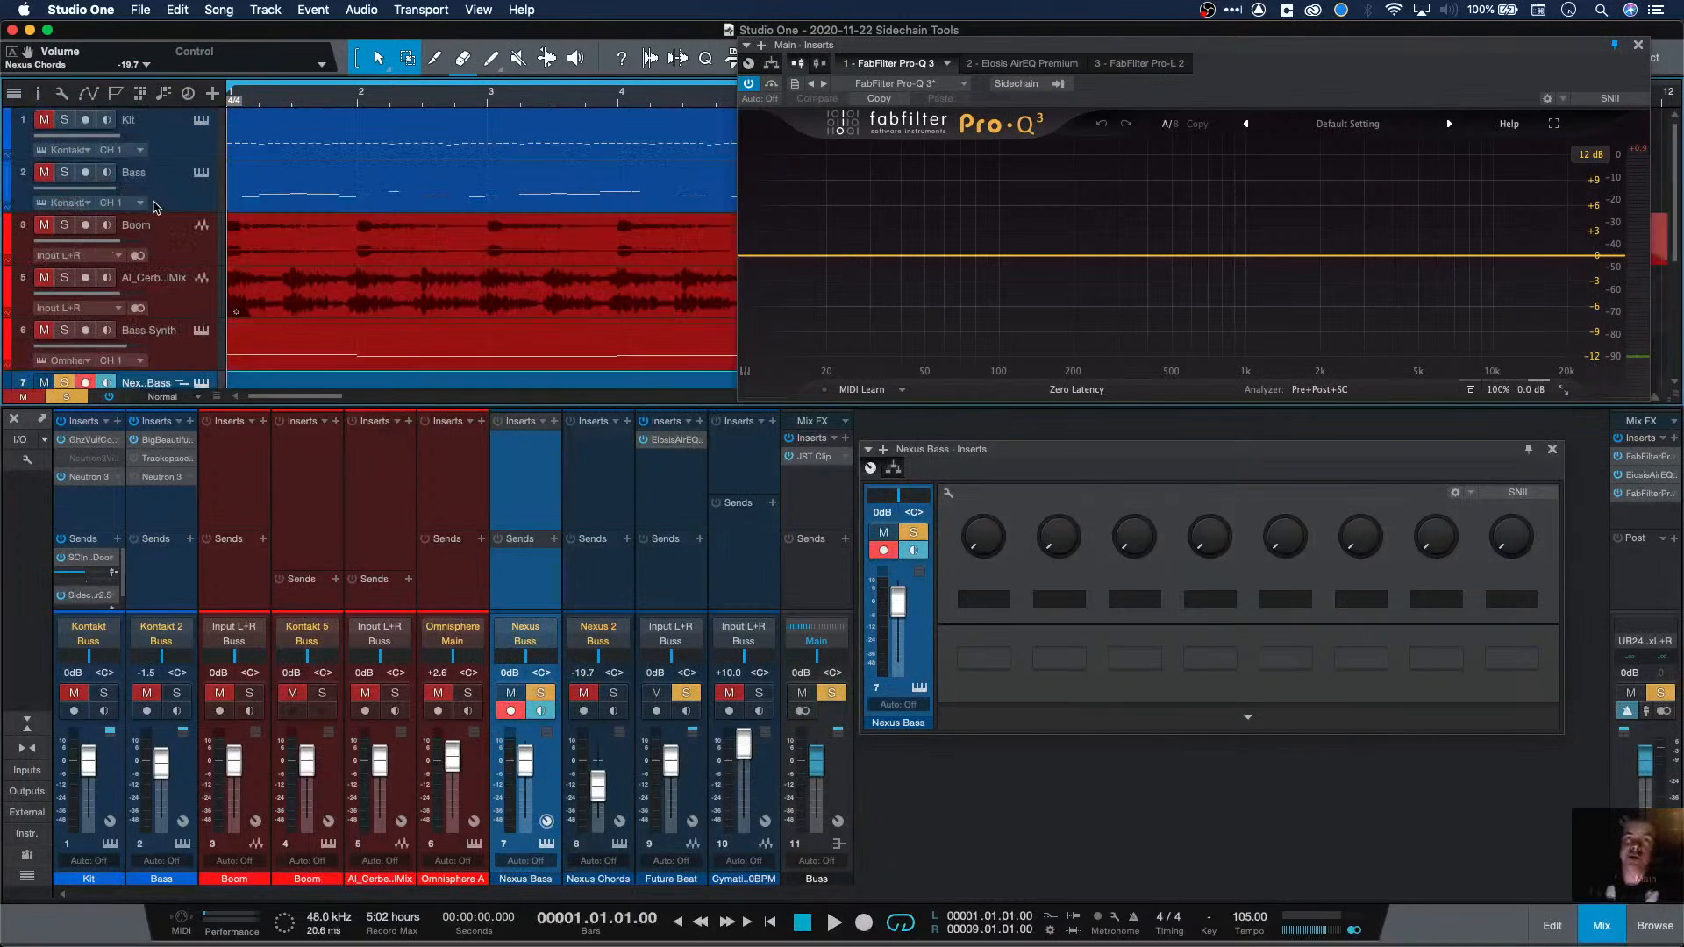
pyautogui.click(64, 120)
pyautogui.press('space')
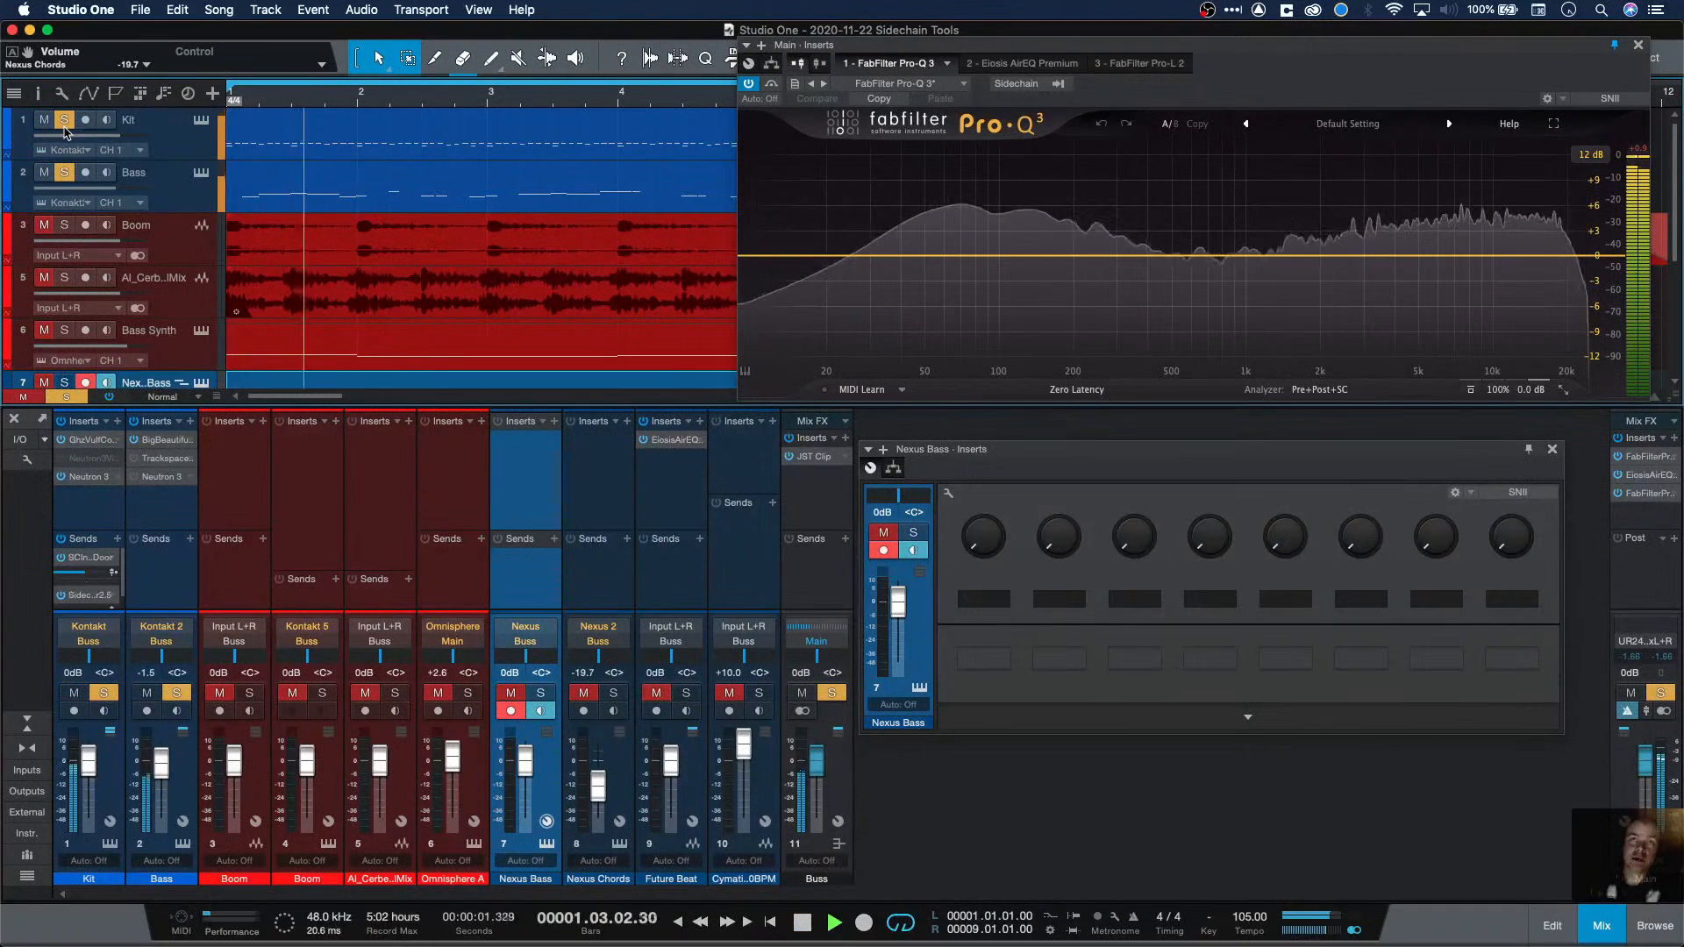
# Step: Stop playback and switch the solo from Kit and Bass to the Nexus Bass, Nexus Chords, Future Beat and Cymatics tracks
pyautogui.press('space')
pyautogui.scroll(-5, 133, 330)
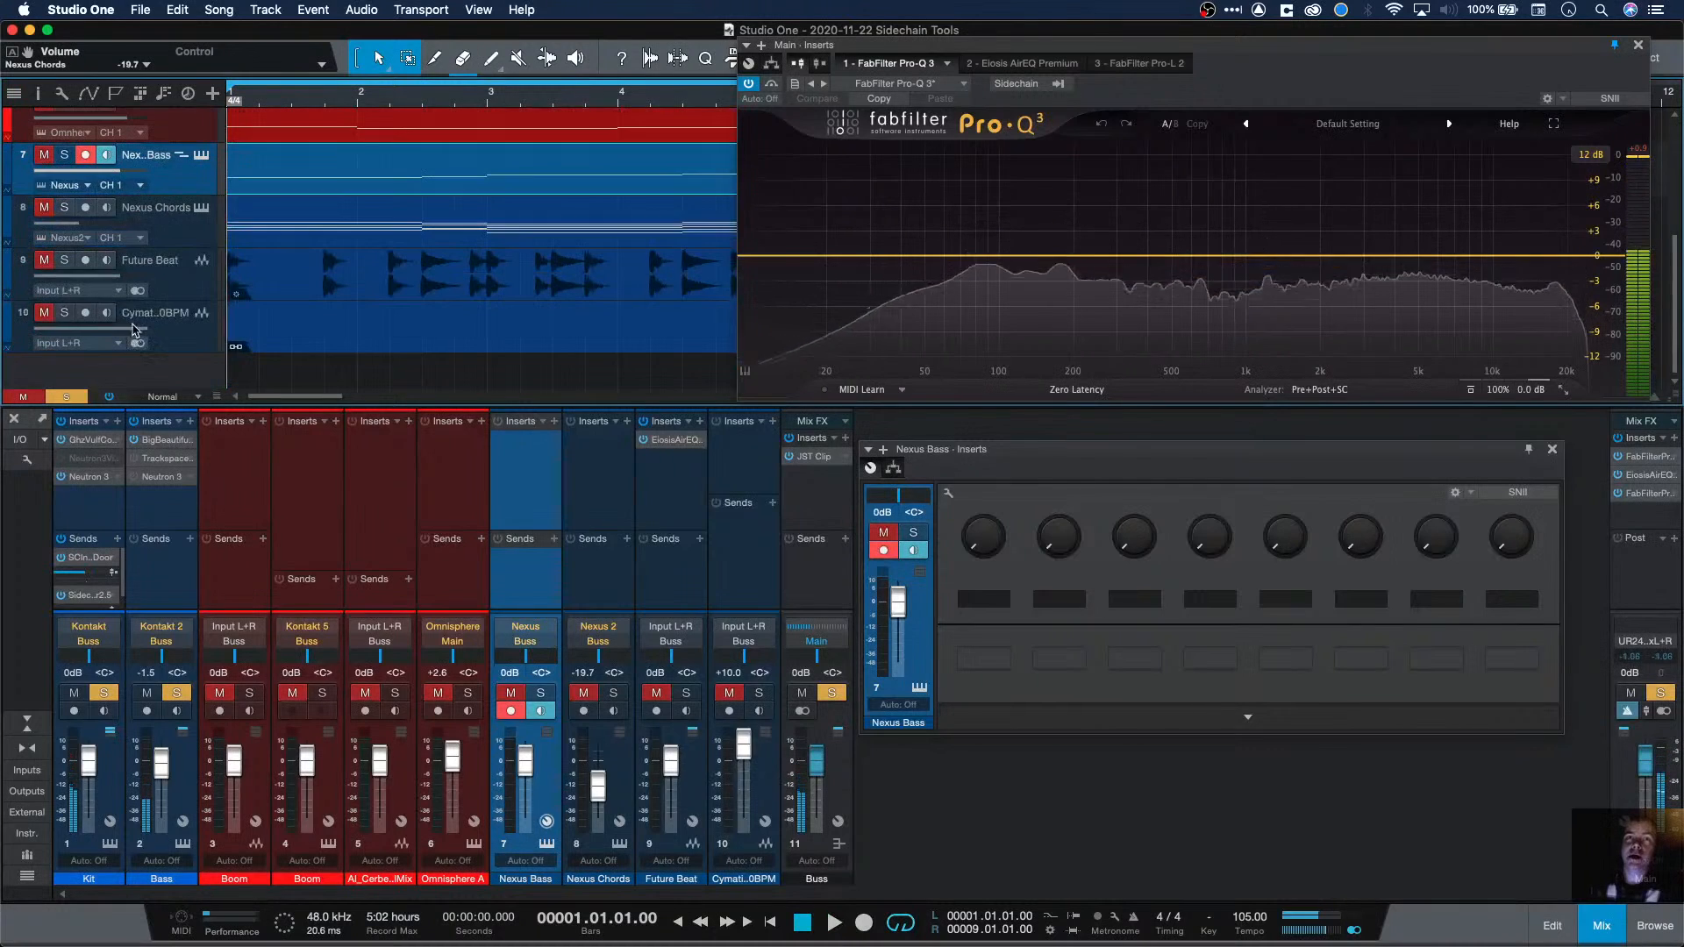
pyautogui.keyDown('shift'); pyautogui.click(87, 316); pyautogui.keyUp('shift')
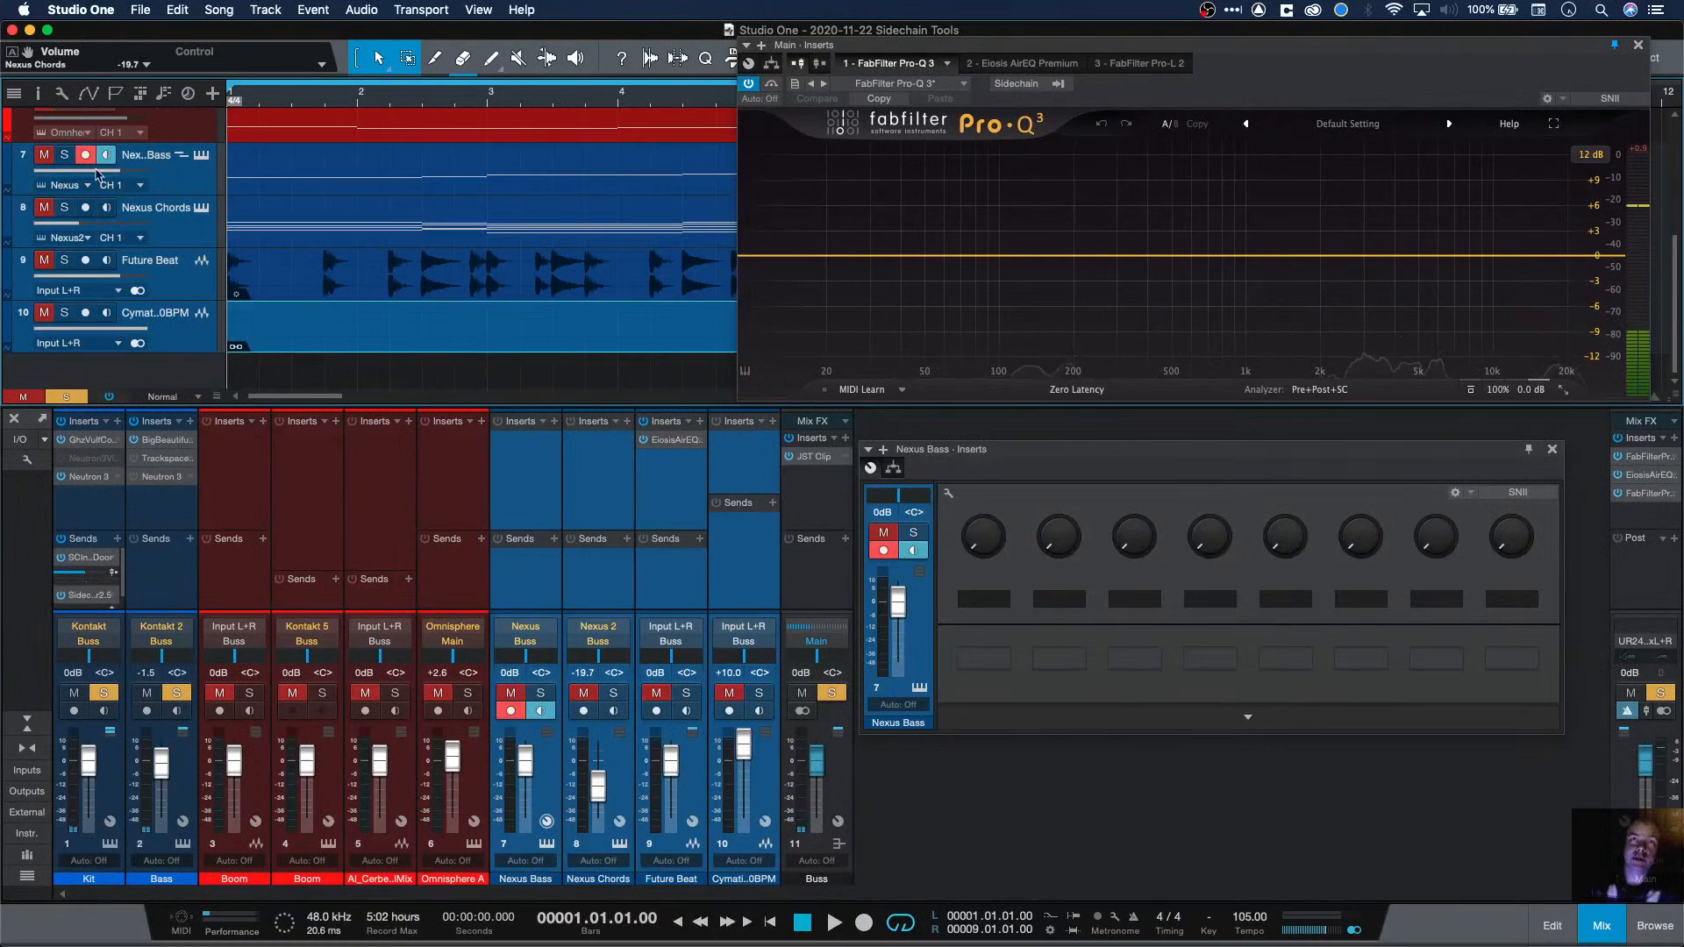
pyautogui.click(65, 158)
pyautogui.click(65, 261)
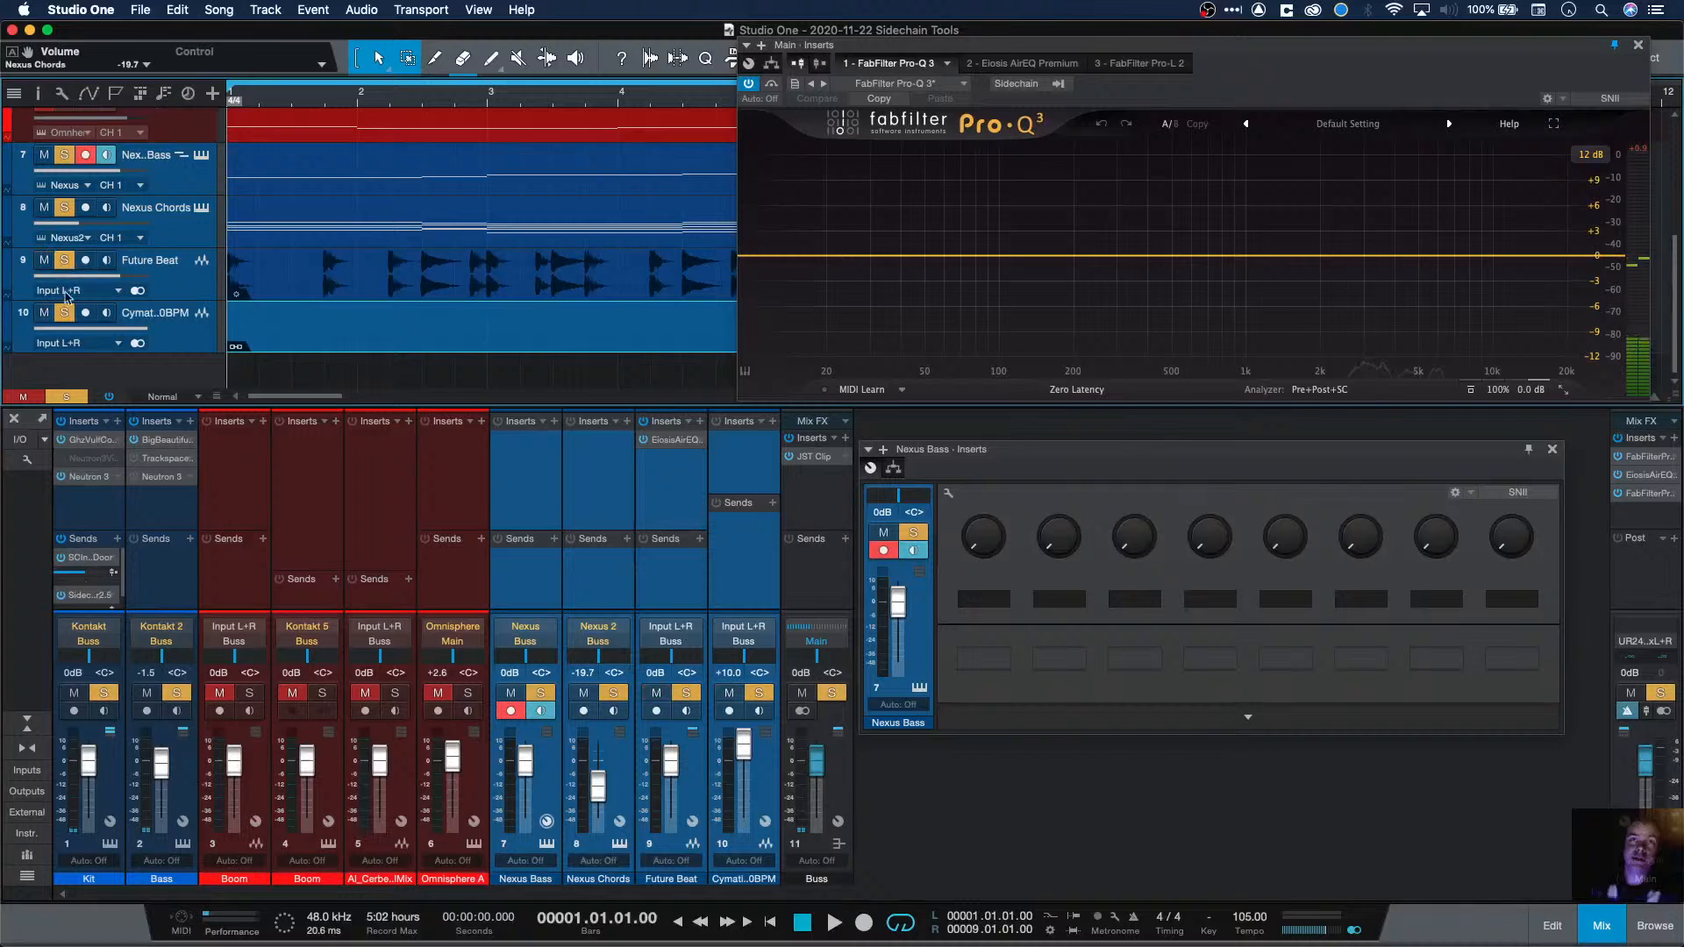
pyautogui.scroll(5, 160, 231)
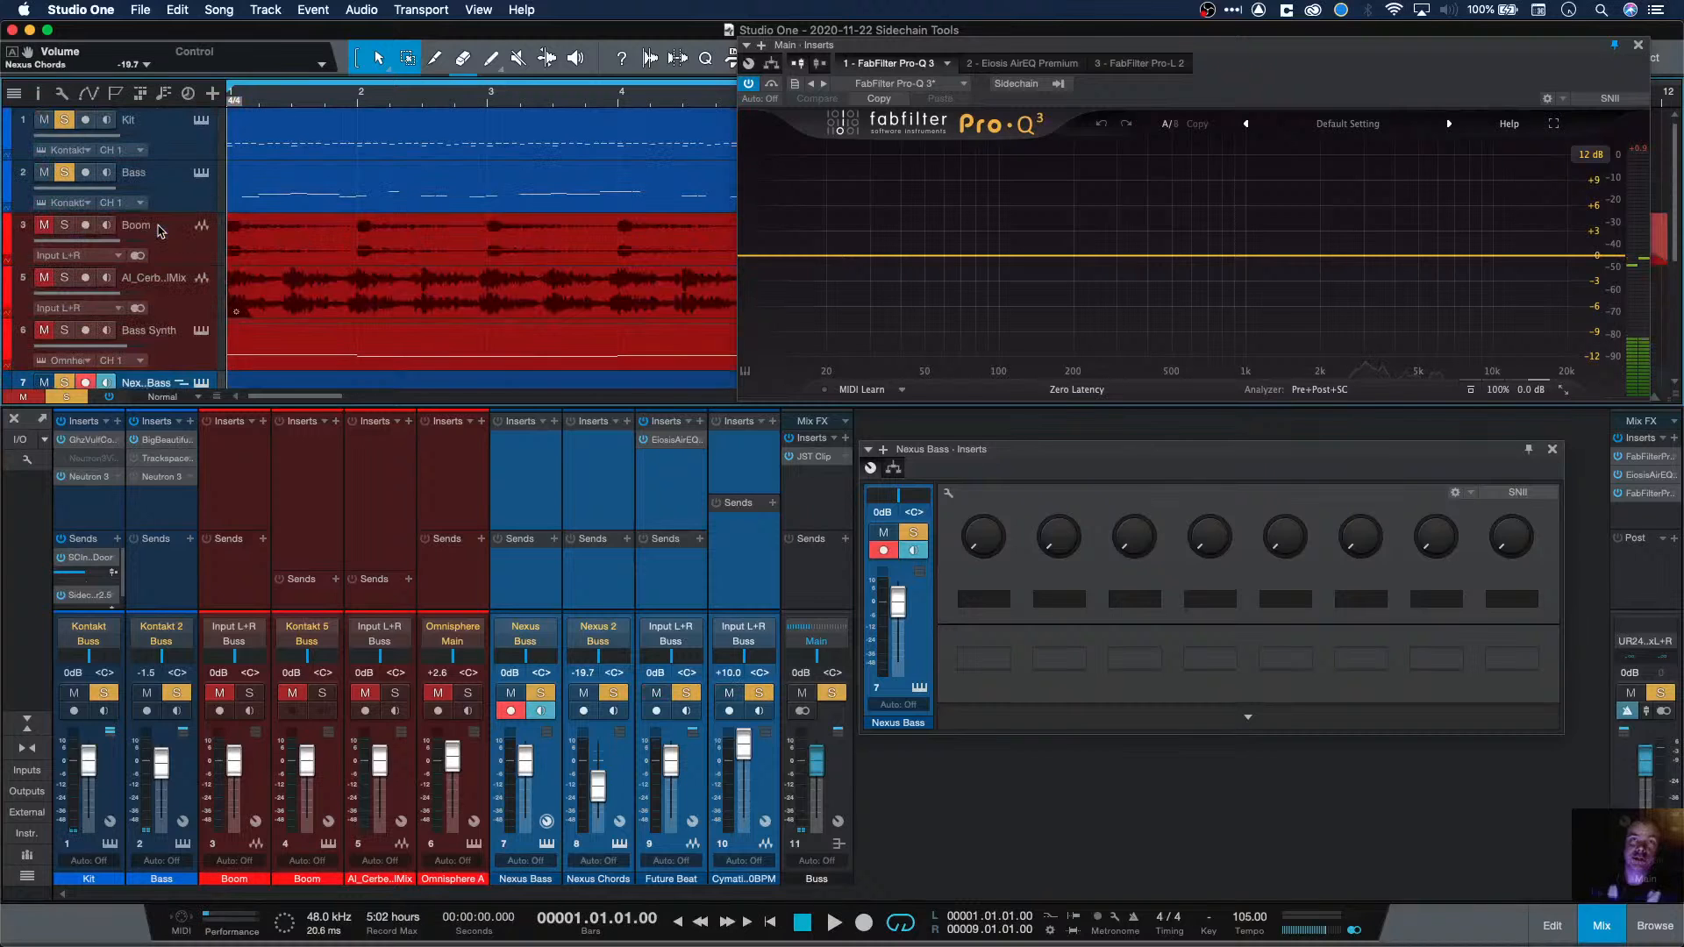
pyautogui.click(64, 172)
pyautogui.click(64, 120)
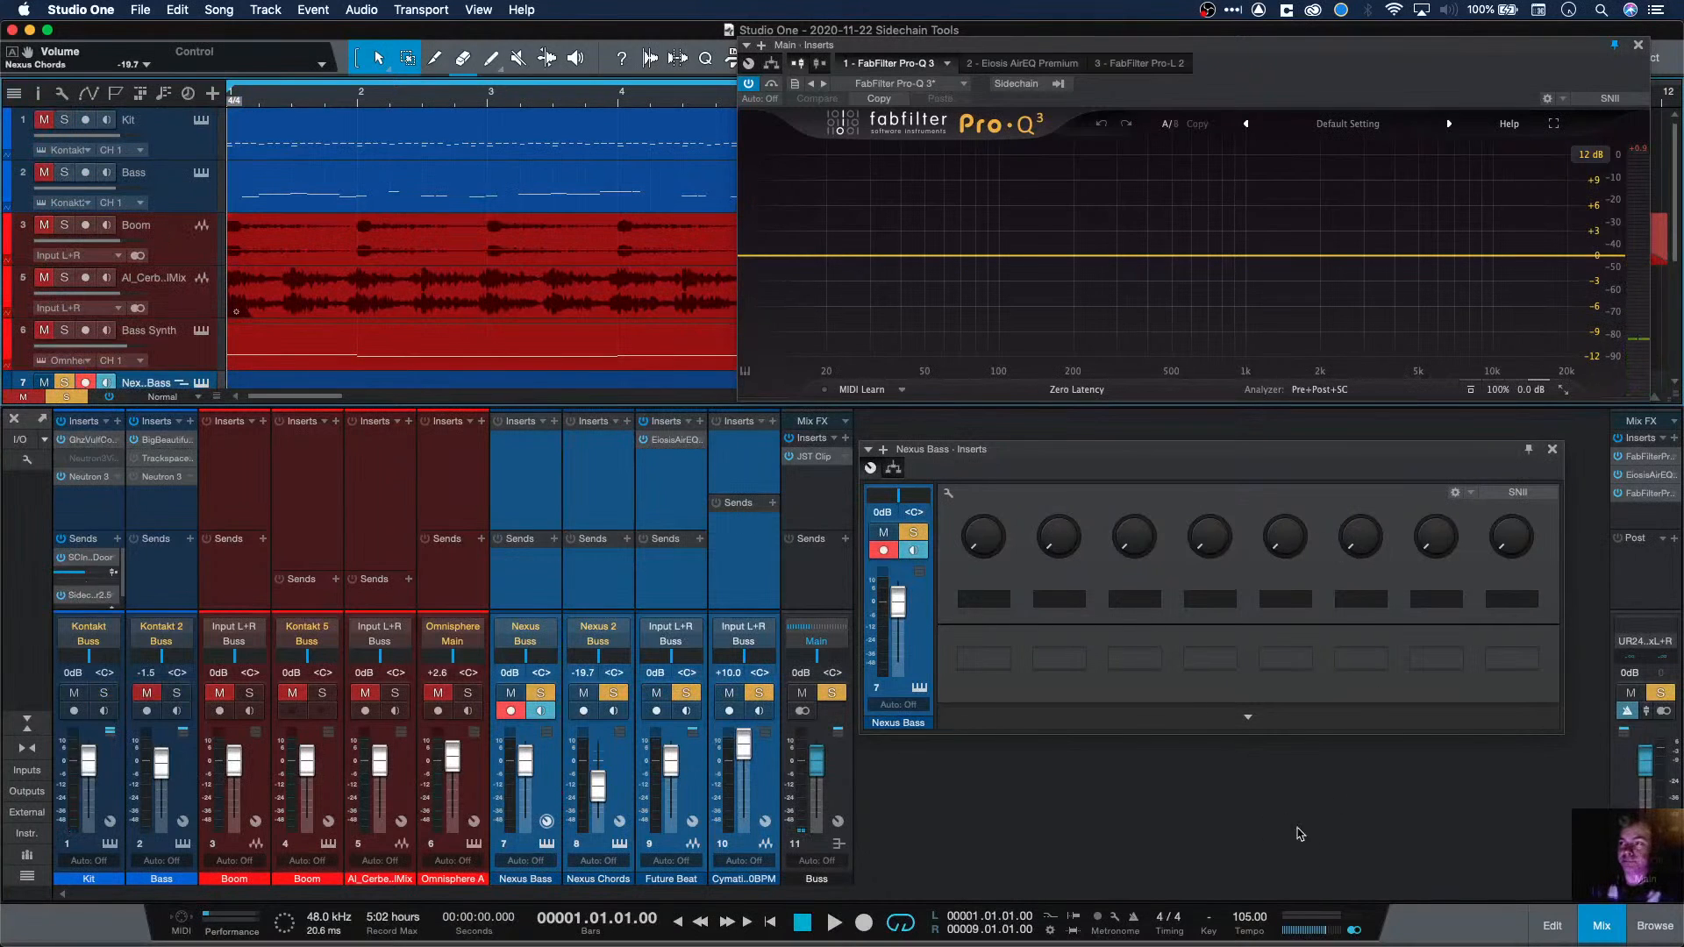
# Step: Set the song tempo to 140 and audition the soloed Nexus, Future Beat and Cymatics tracks
pyautogui.write('14')
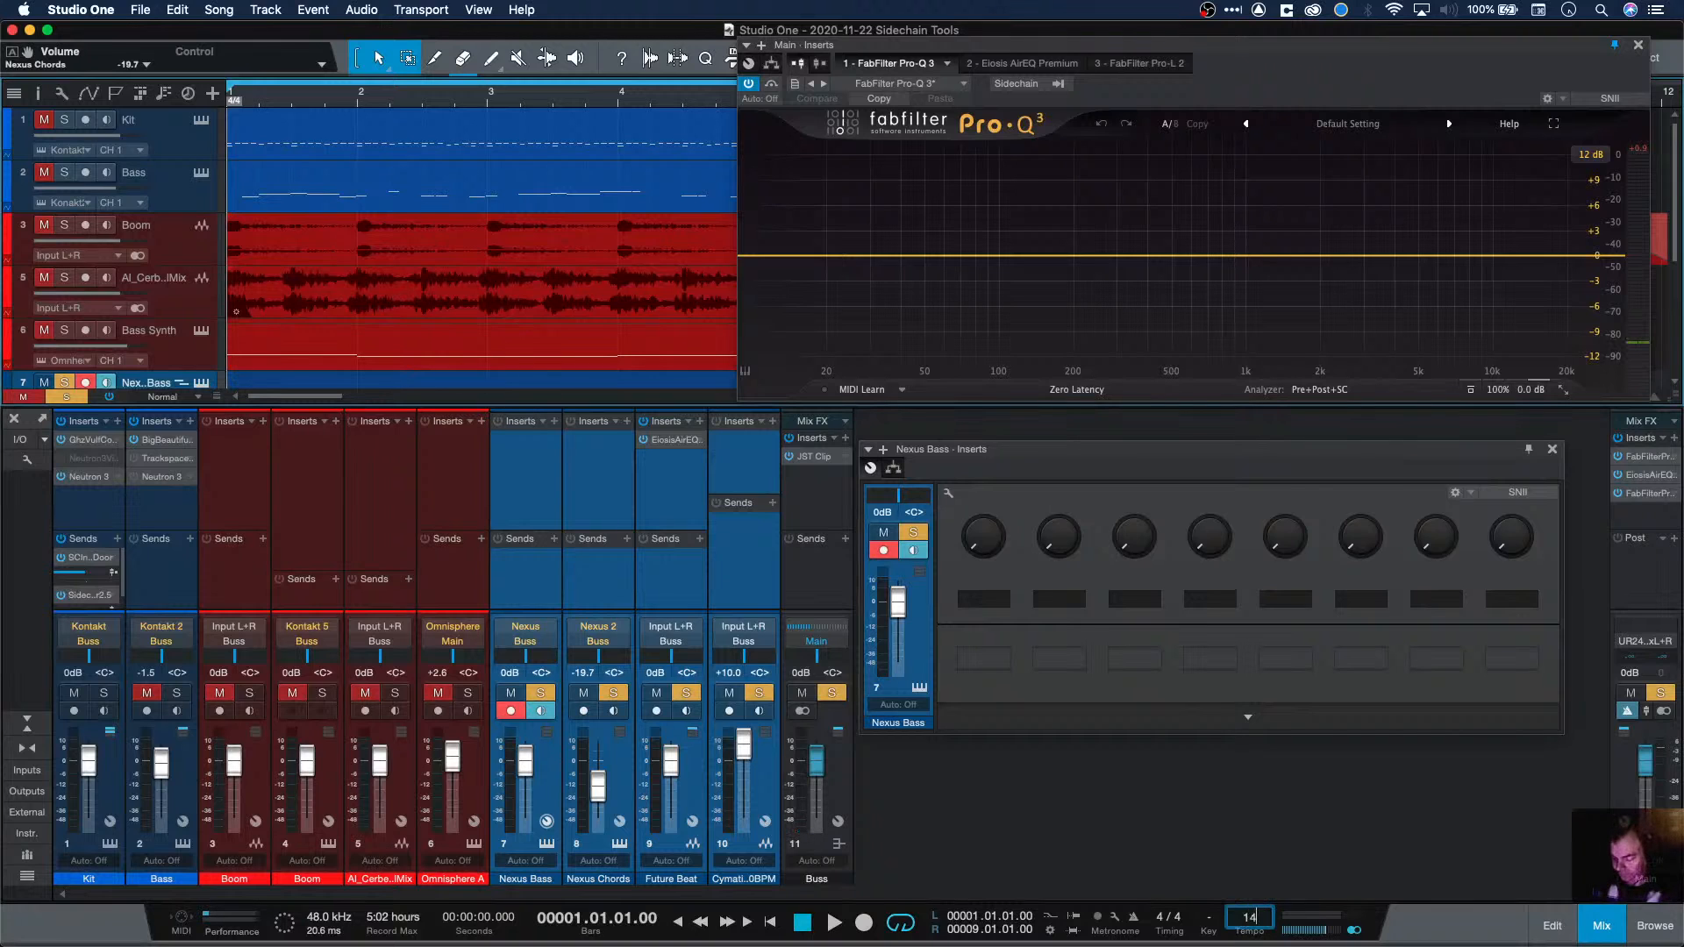
pyautogui.write('0')
pyautogui.press('Return')
pyautogui.press('space')
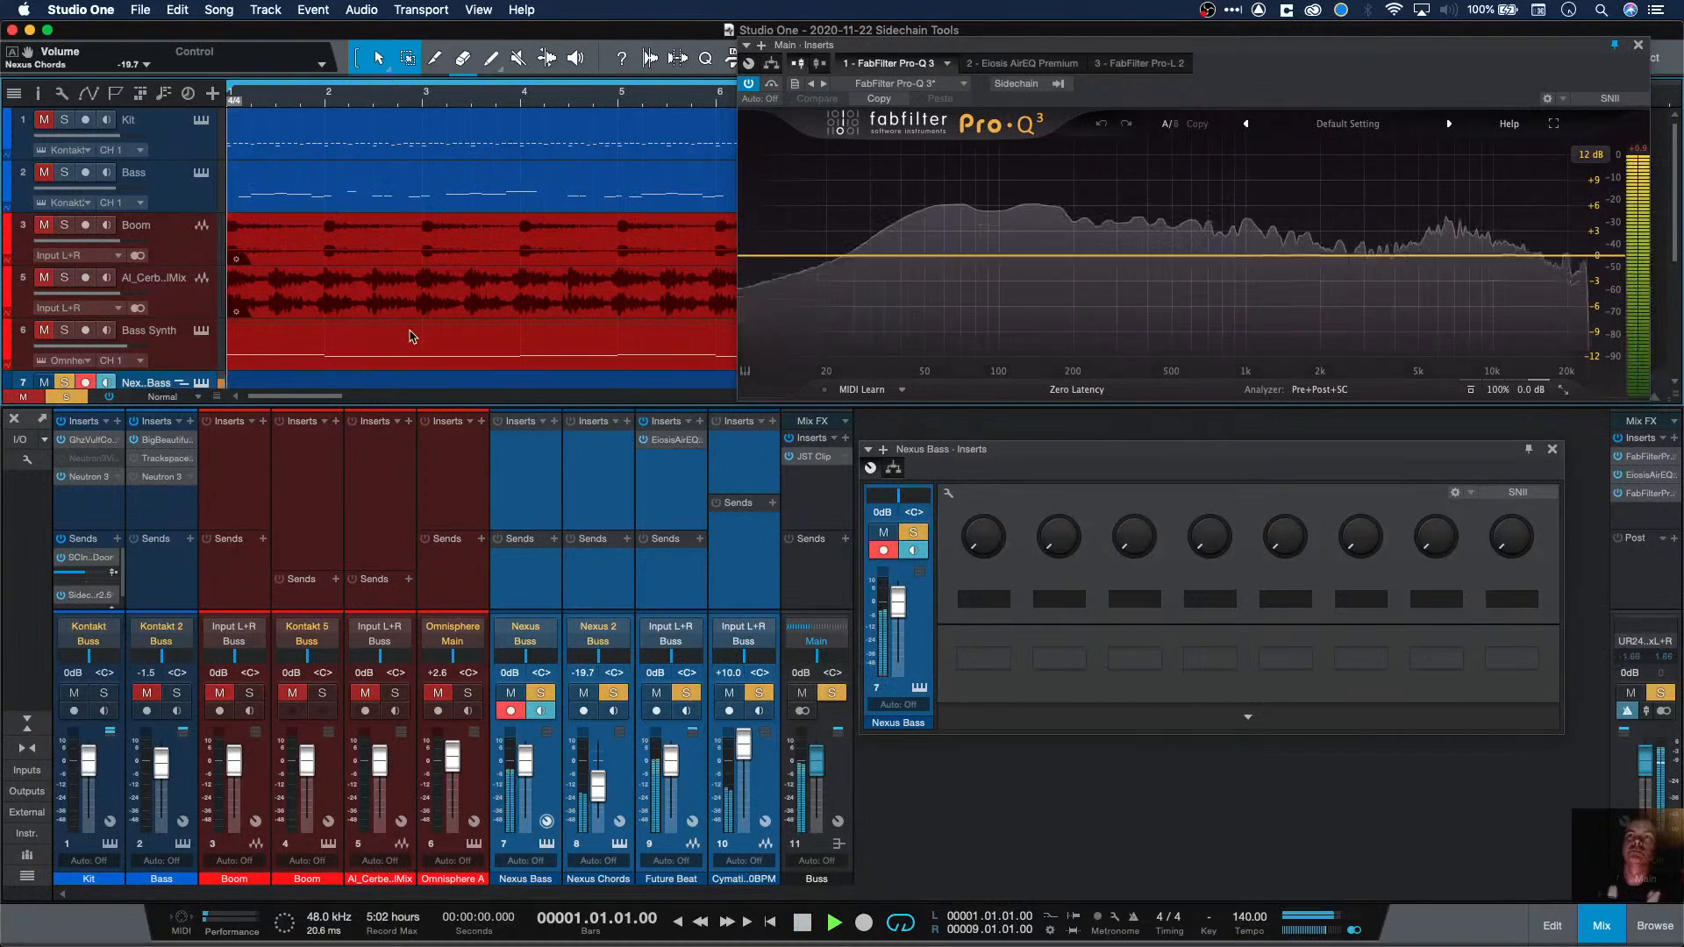
pyautogui.scroll(-5, 430, 324)
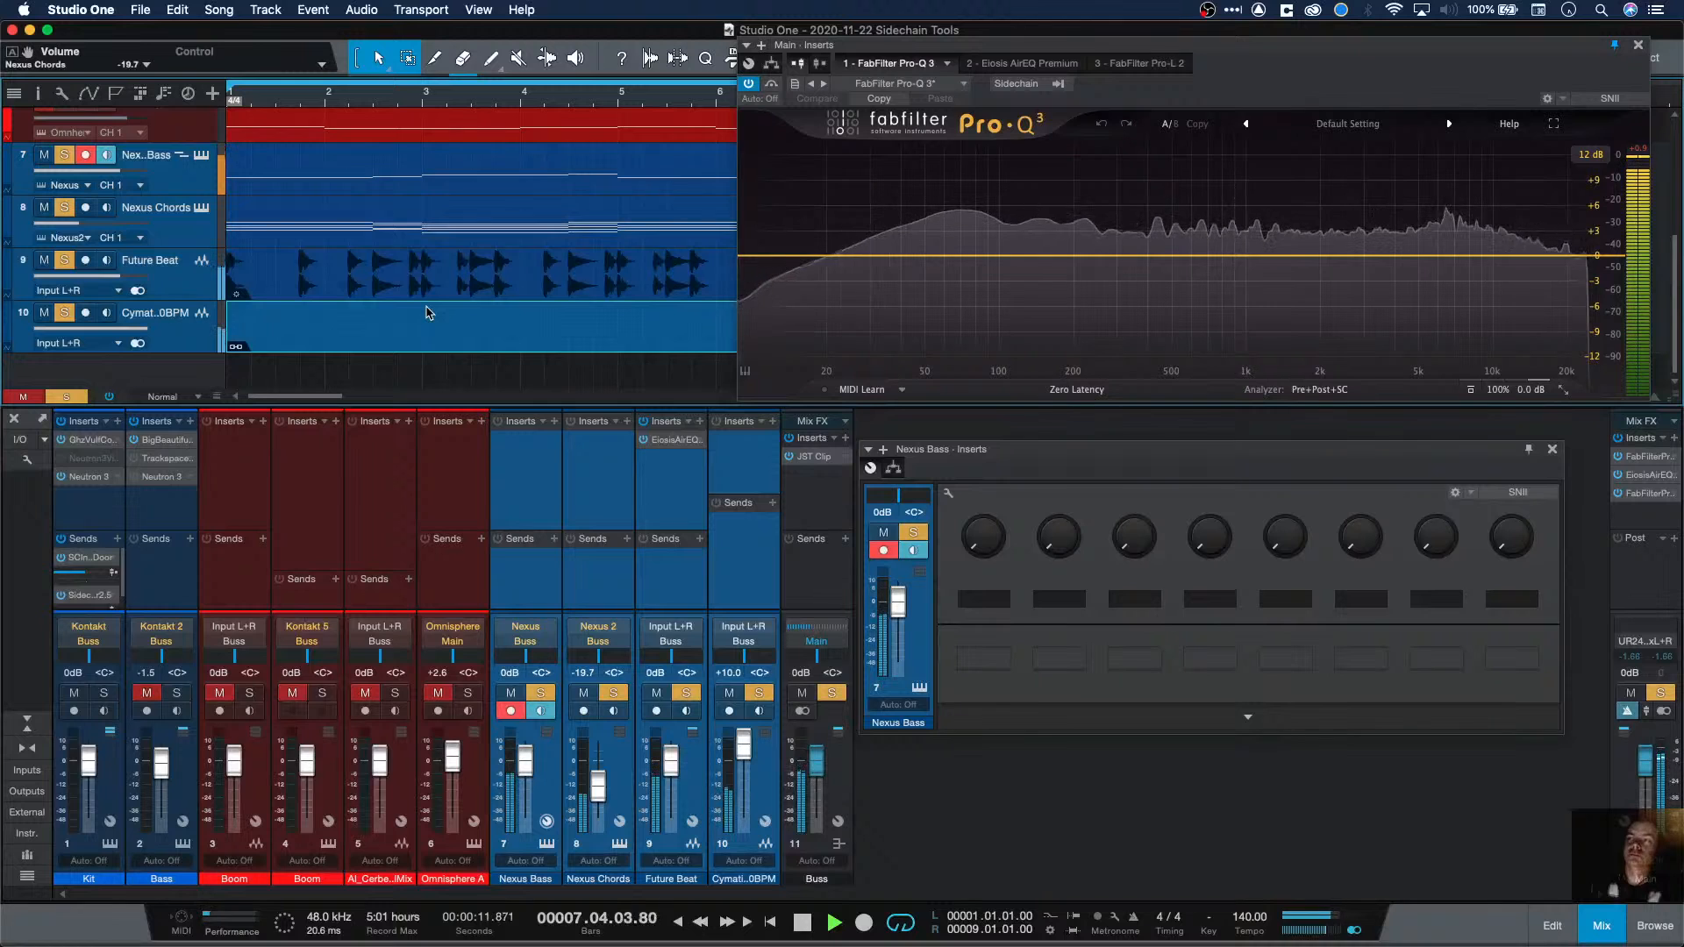
pyautogui.press('space')
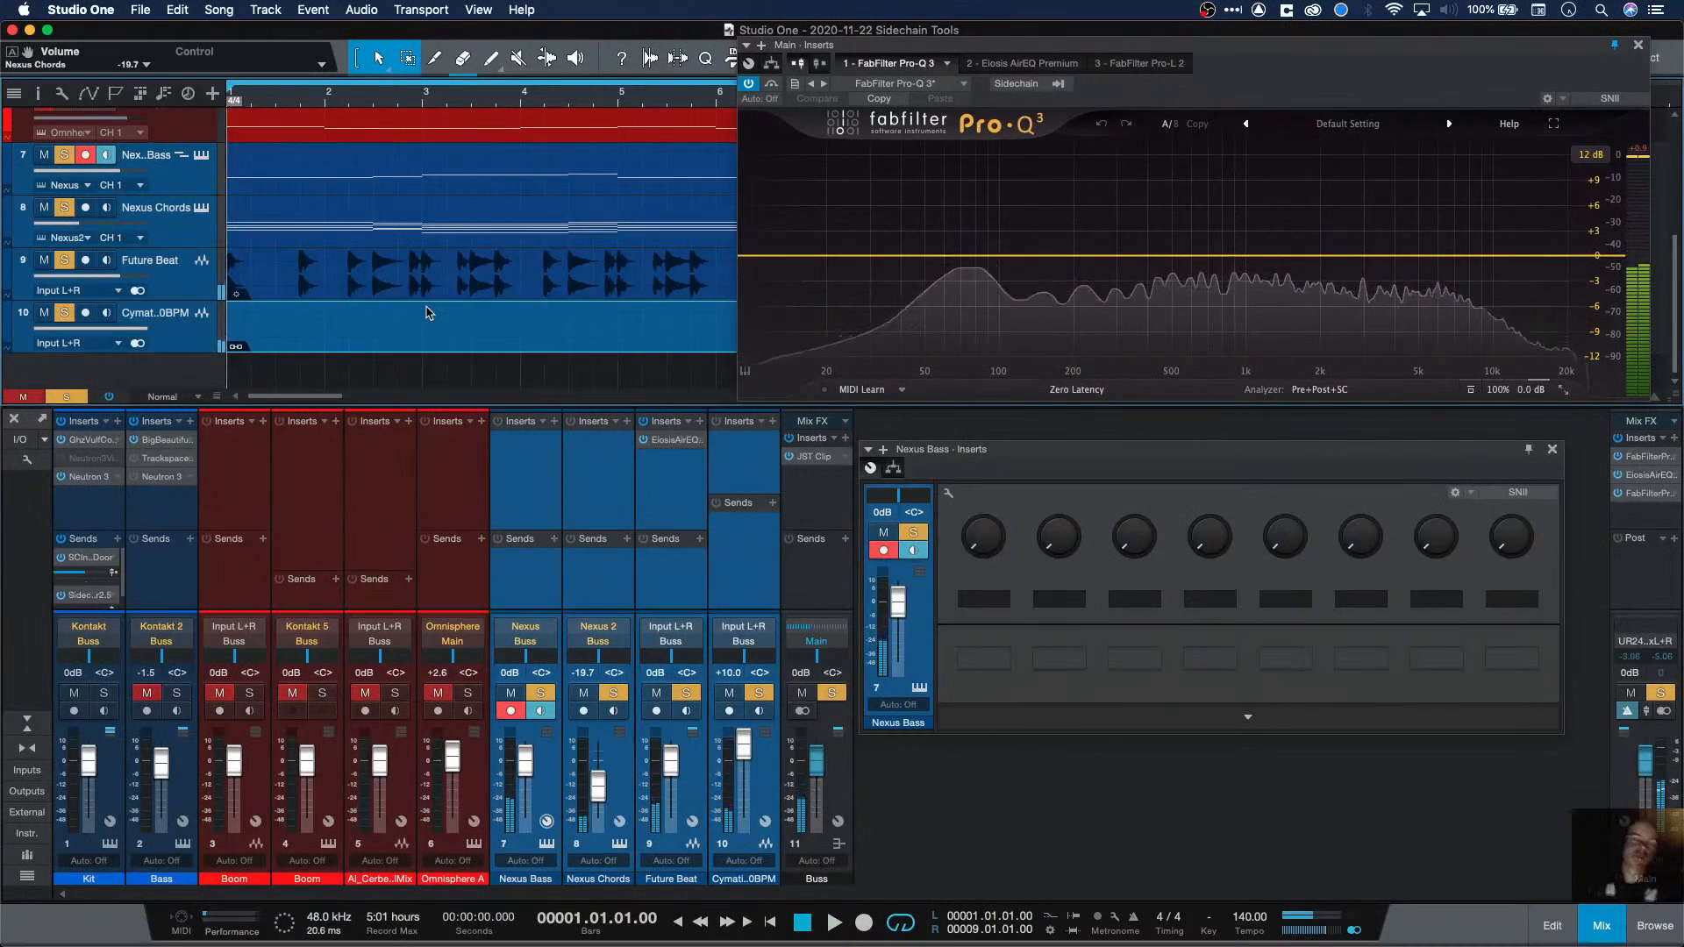
# Step: Select the red tracks from Boom through Bass Synth and make them the only soloed group
pyautogui.scroll(4, 428, 316)
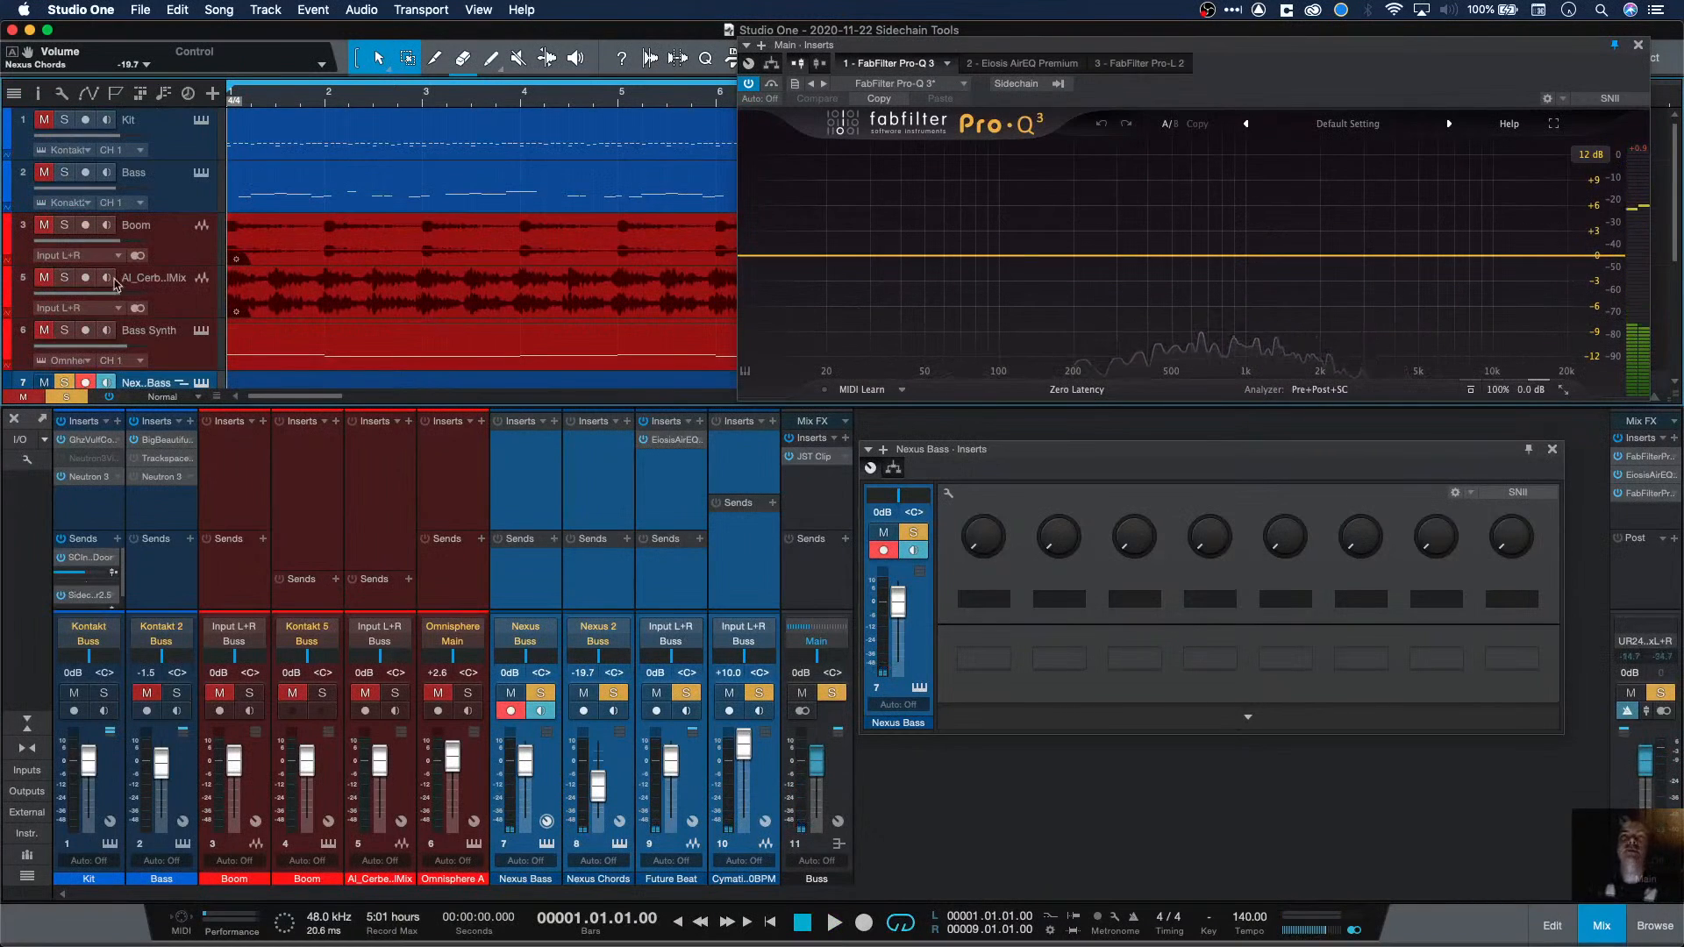
pyautogui.click(177, 251)
pyautogui.scroll(-1, 177, 285)
pyautogui.click(185, 328)
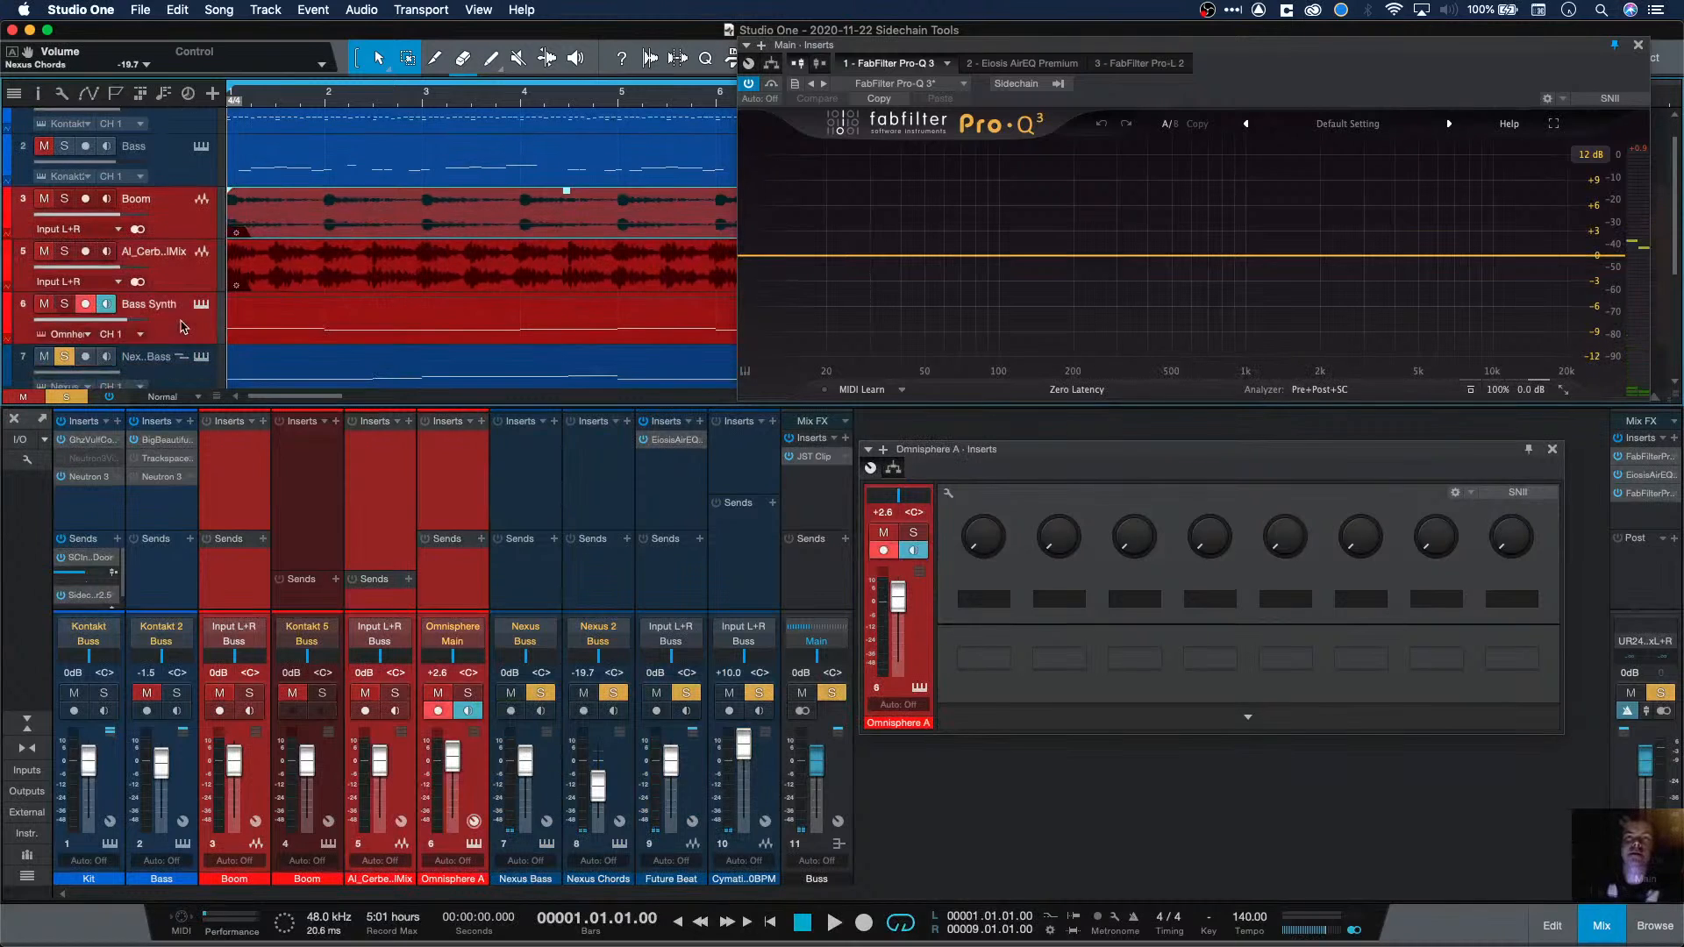
pyautogui.click(63, 304)
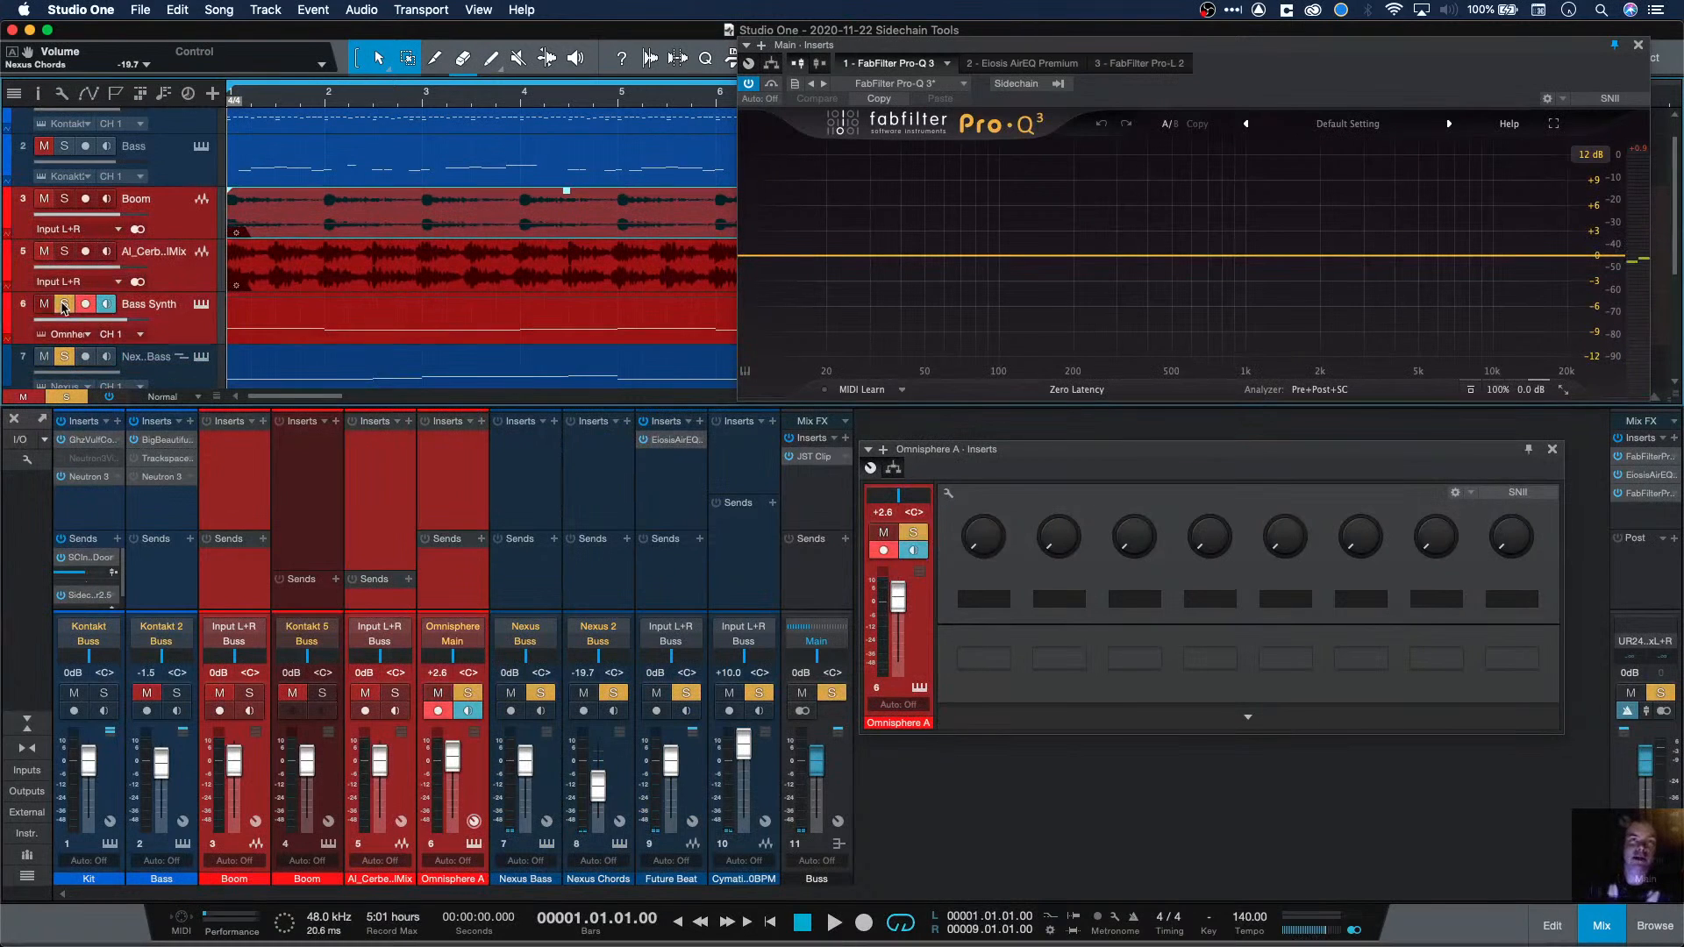
pyautogui.click(63, 254)
pyautogui.click(64, 200)
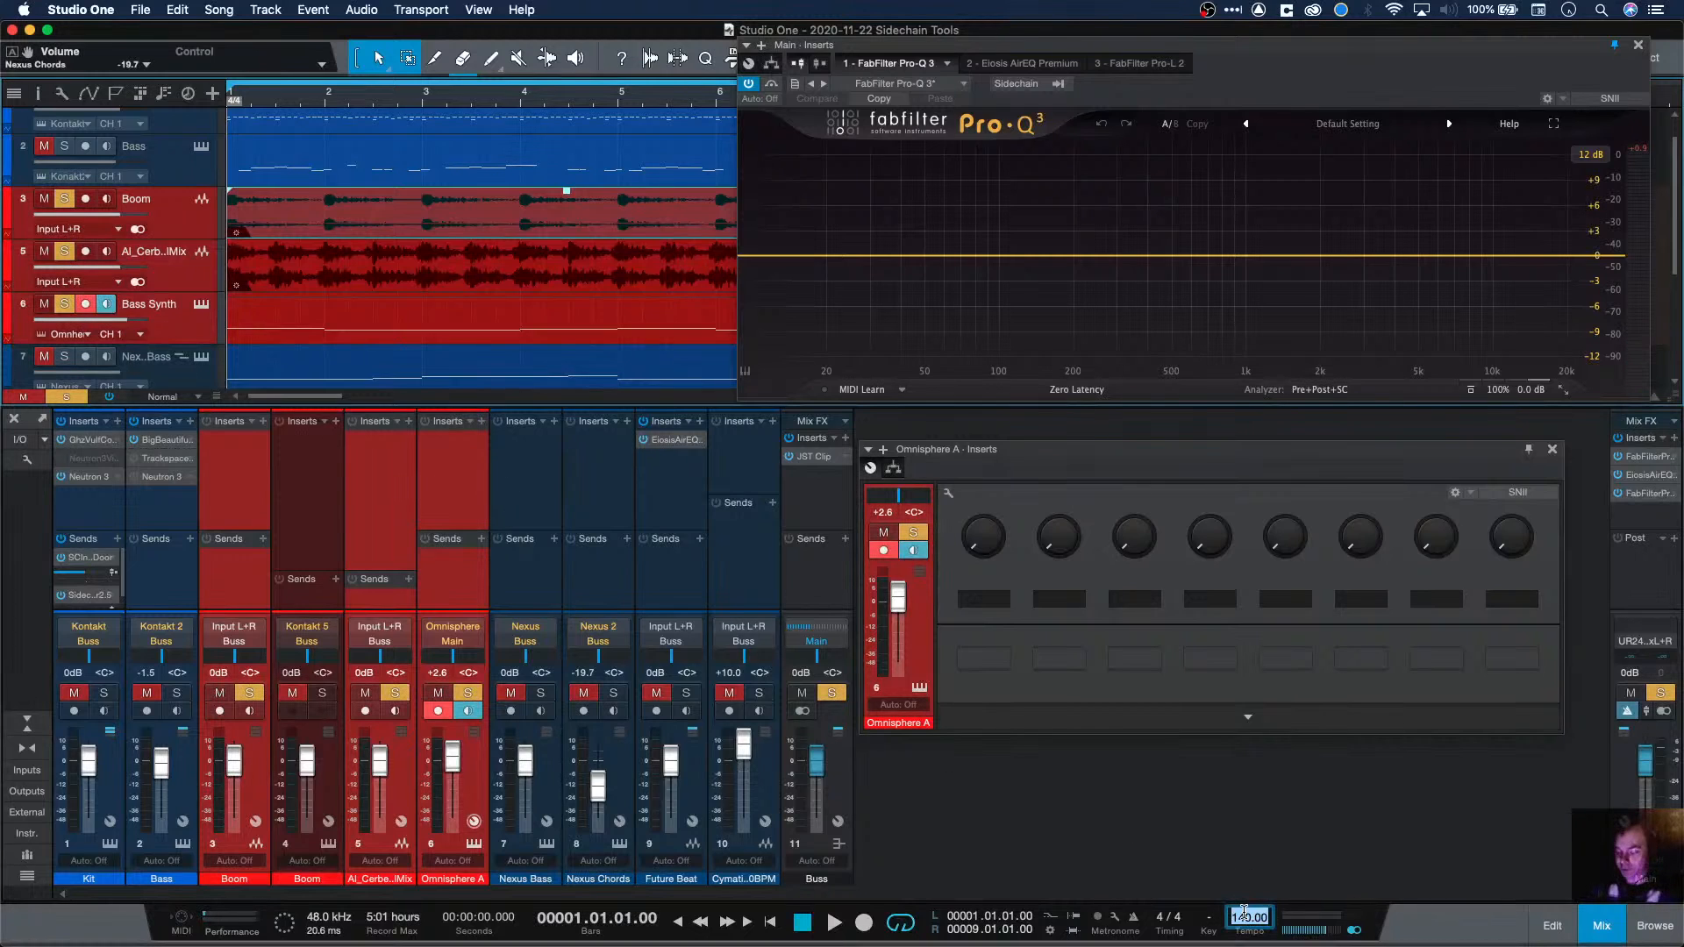
# Step: Set the song tempo to 90 and play the soloed red tracks
pyautogui.press('Return')
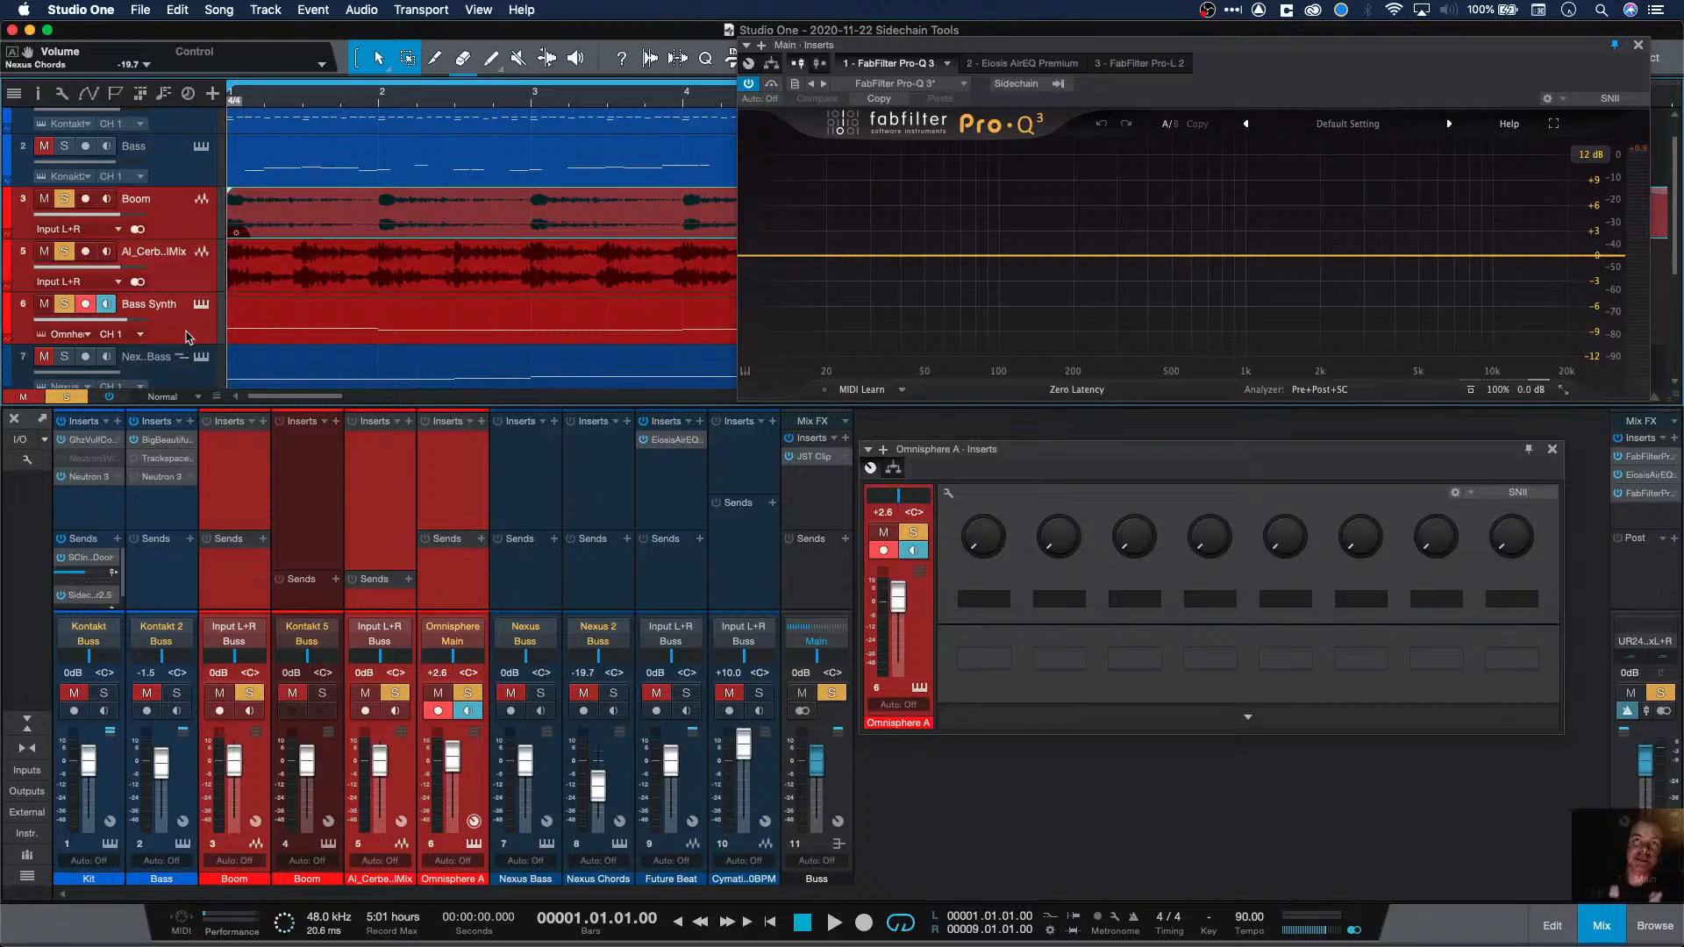
pyautogui.press('space')
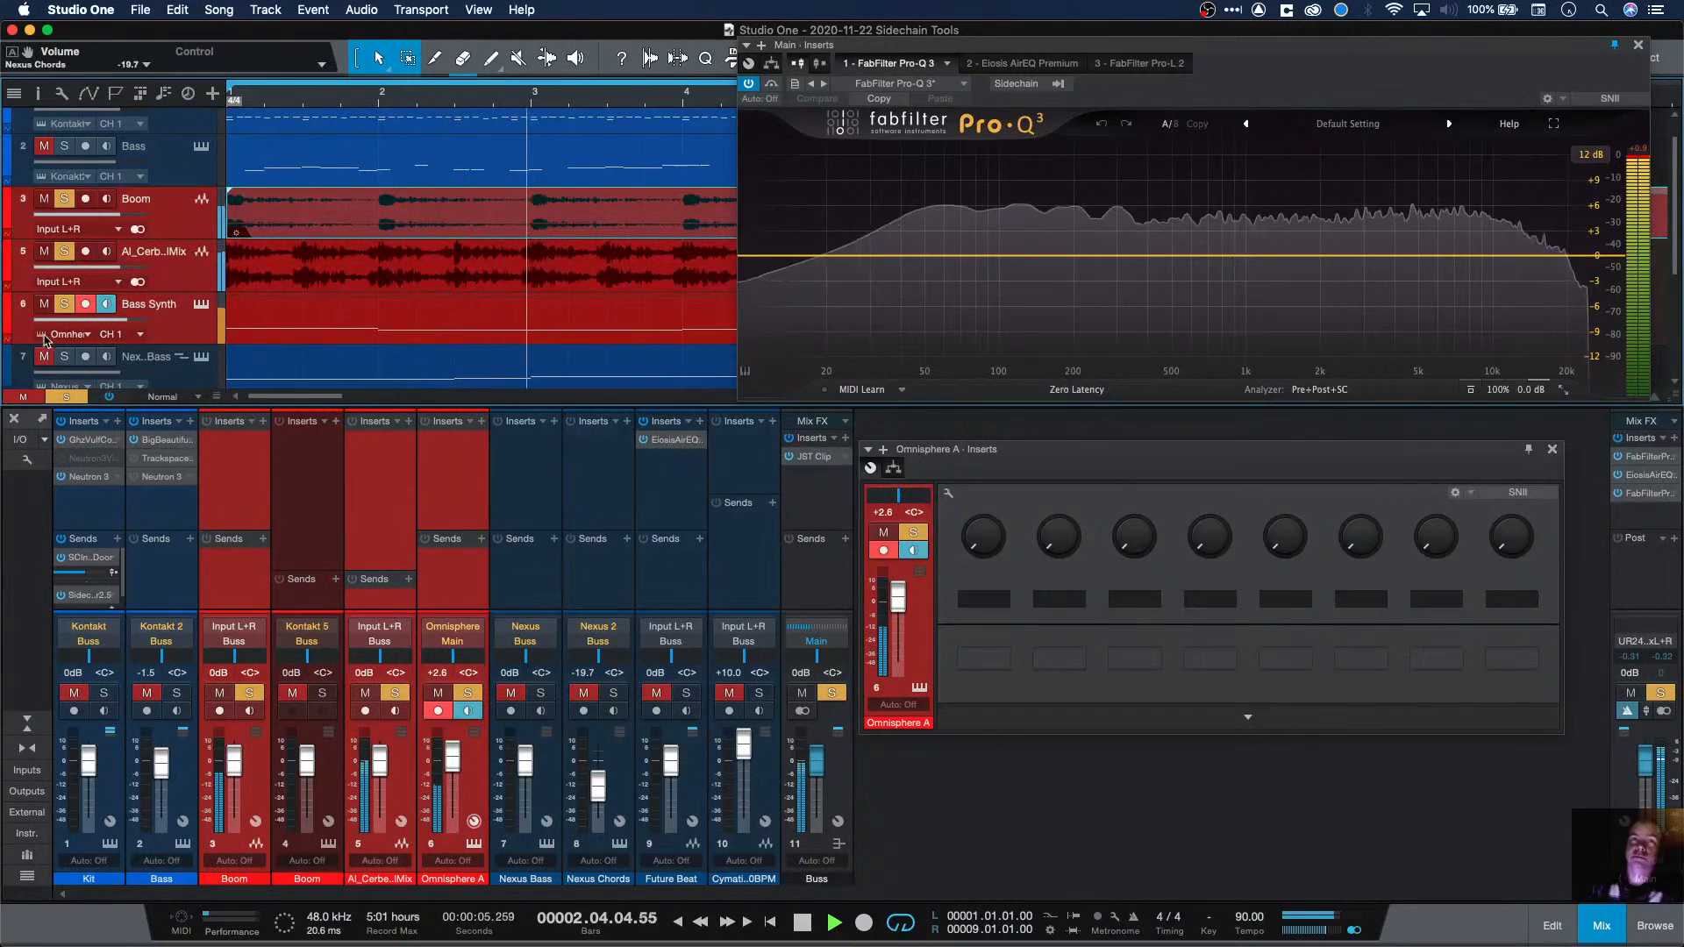
# Step: Clear the group solo, audition the Boom alone and together with the Bass Synth, and clear the solos again
pyautogui.click(63, 256)
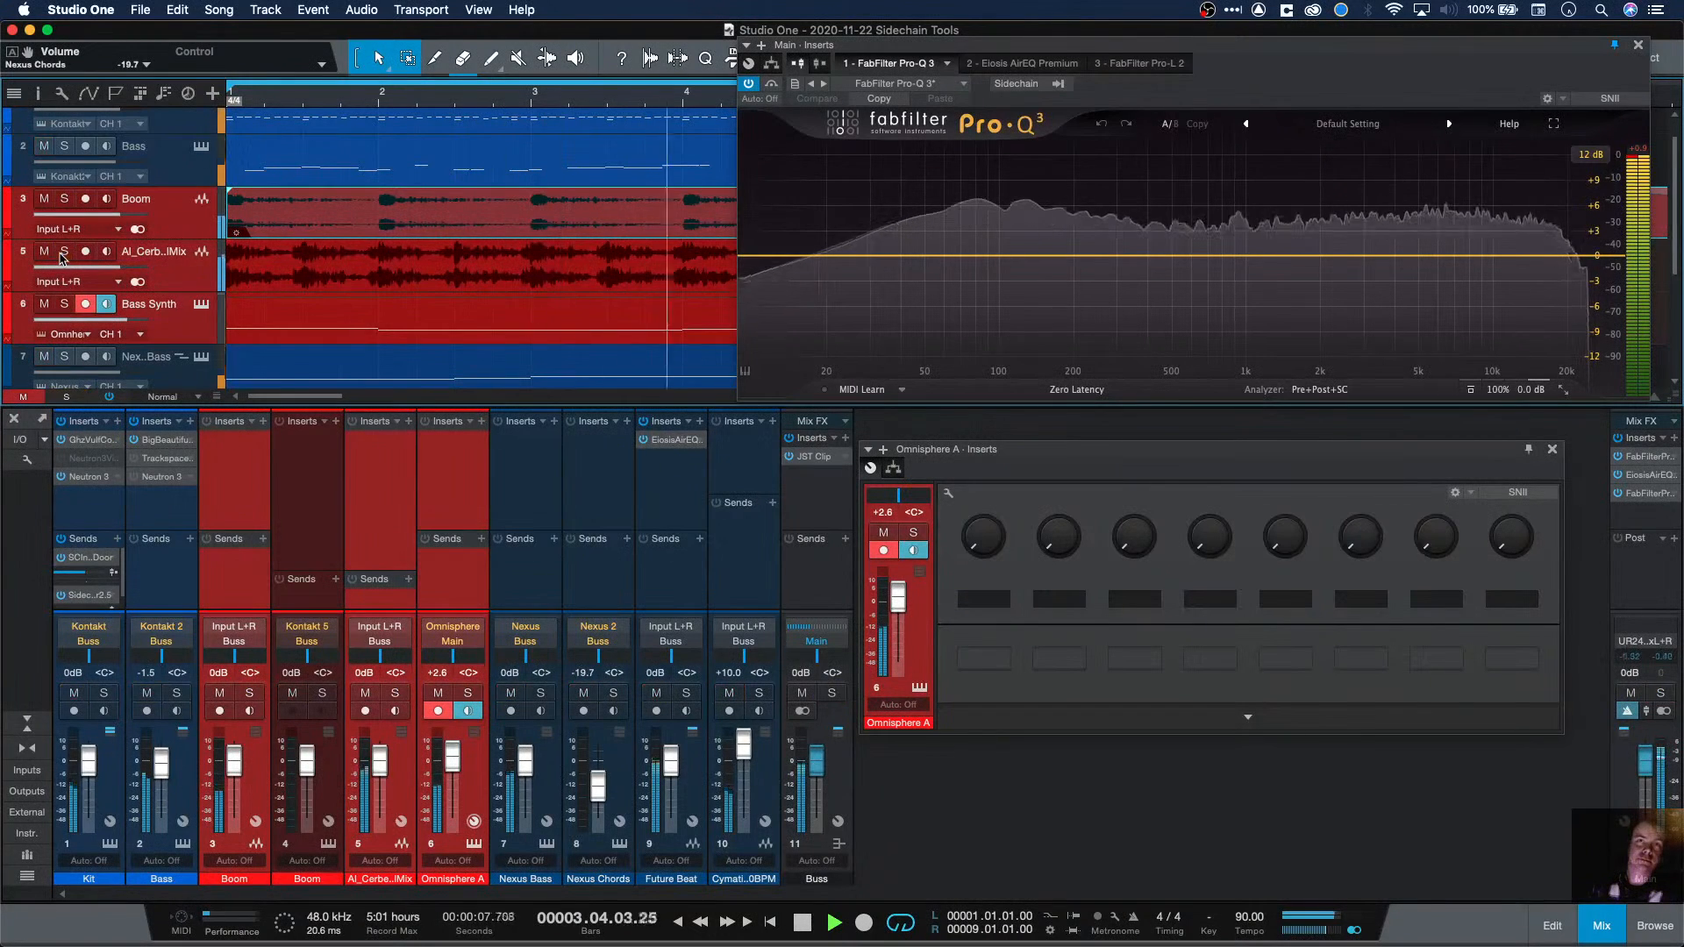
pyautogui.click(64, 198)
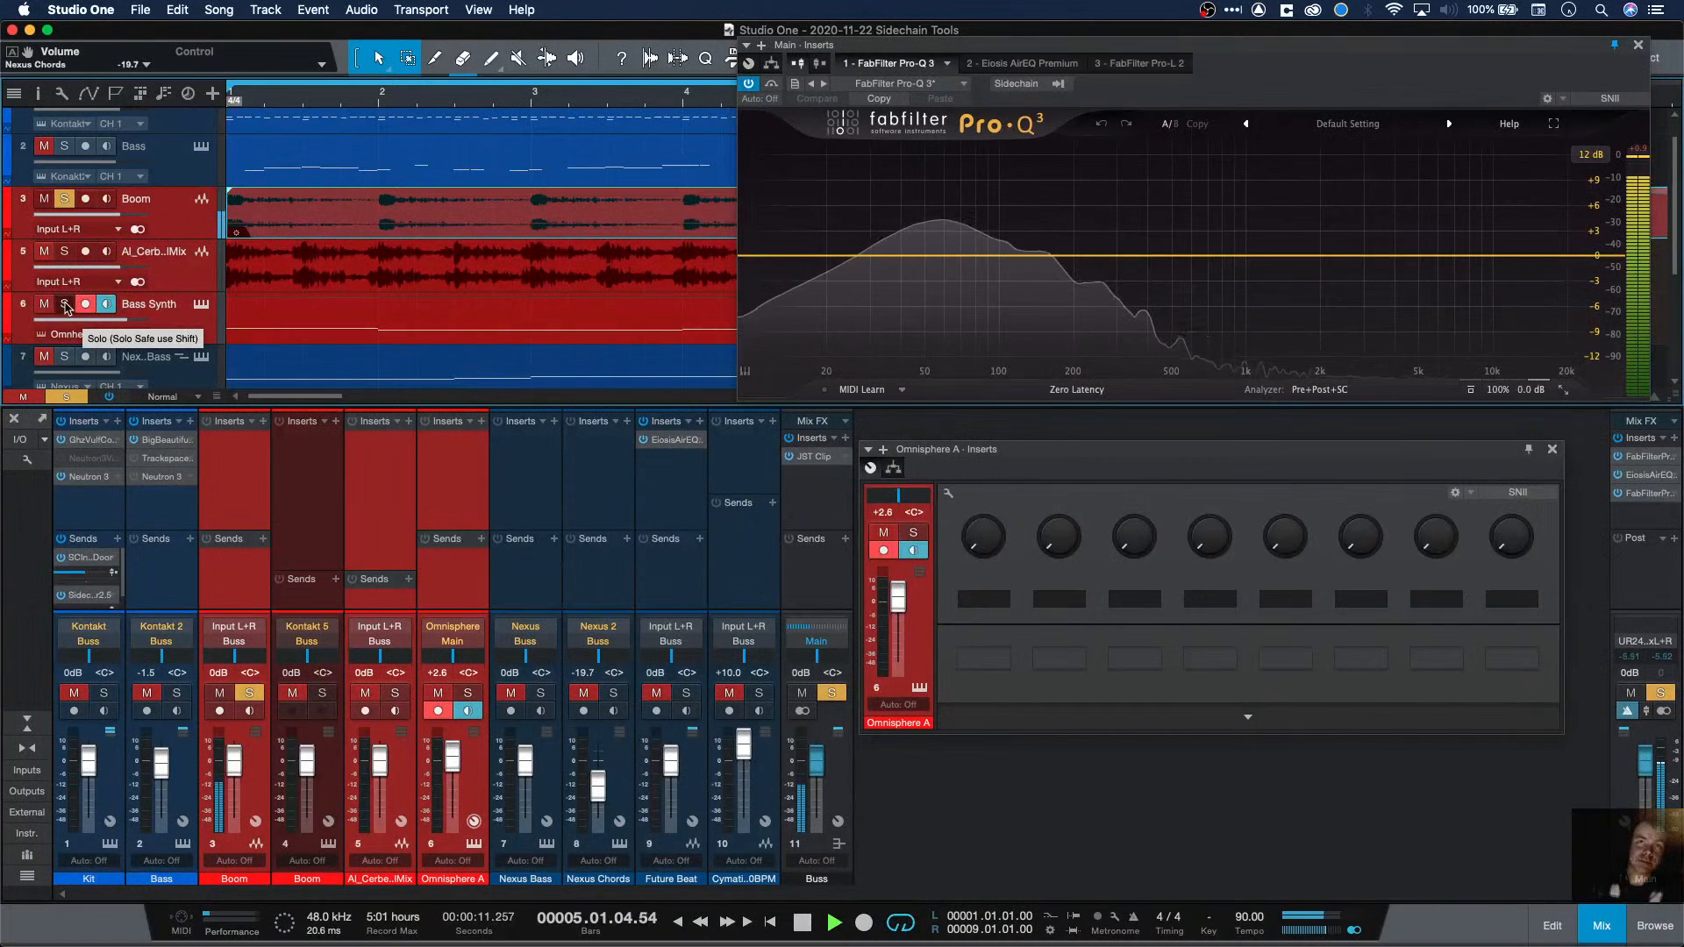
pyautogui.click(65, 305)
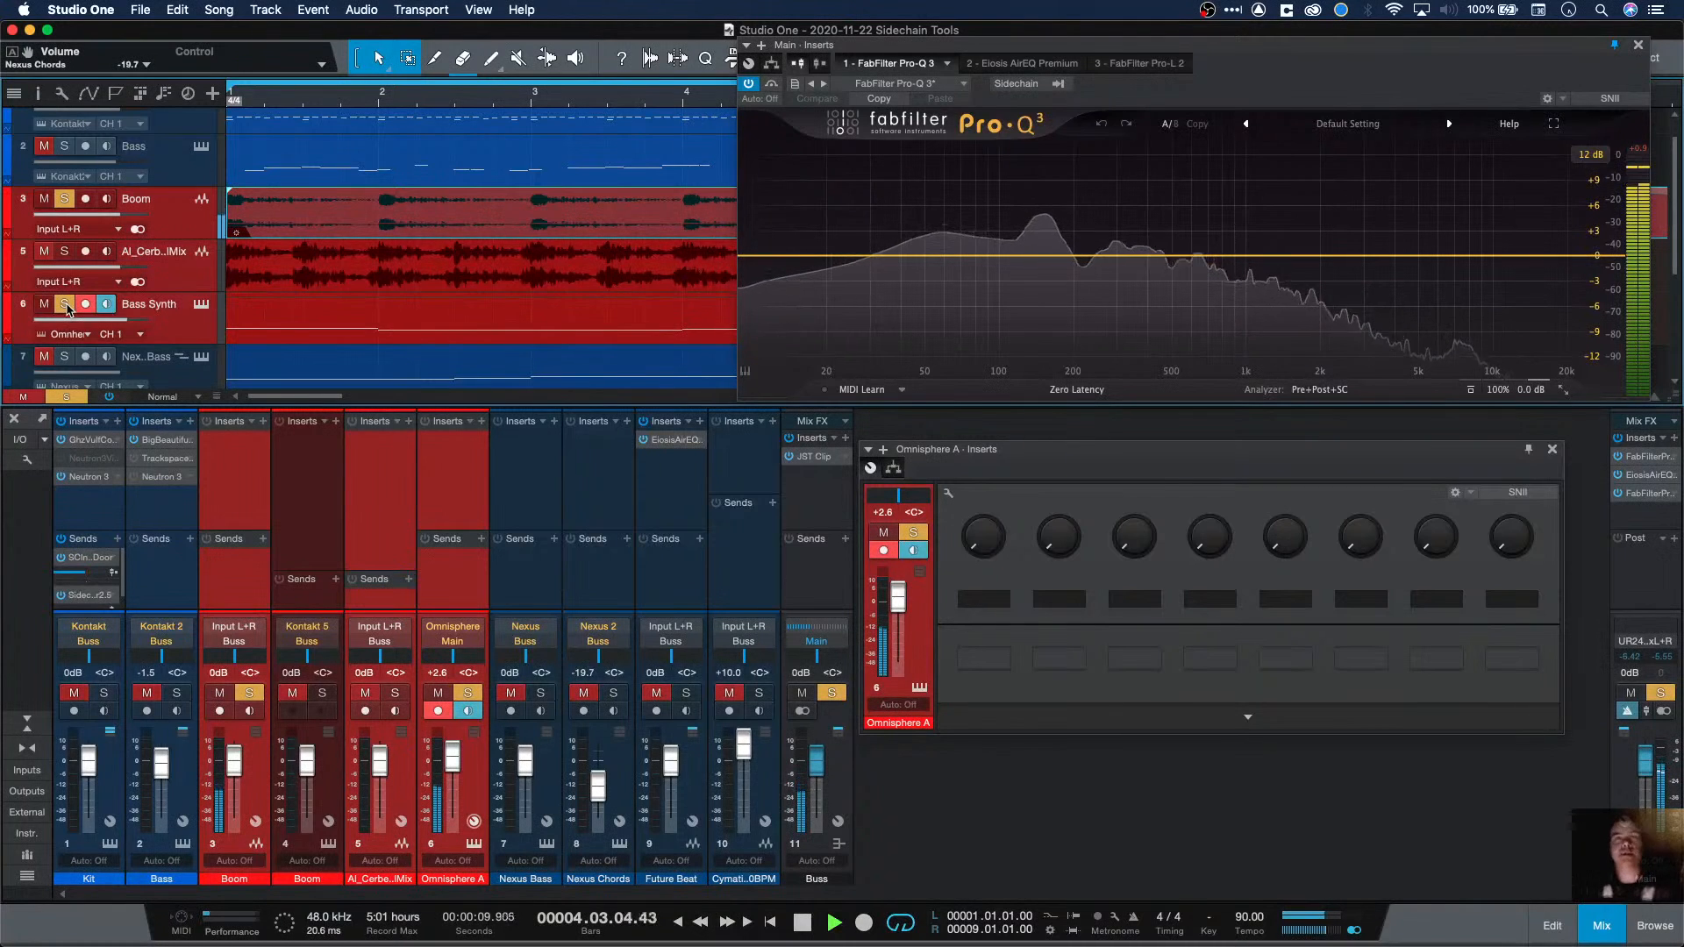
pyautogui.click(64, 199)
pyautogui.click(64, 304)
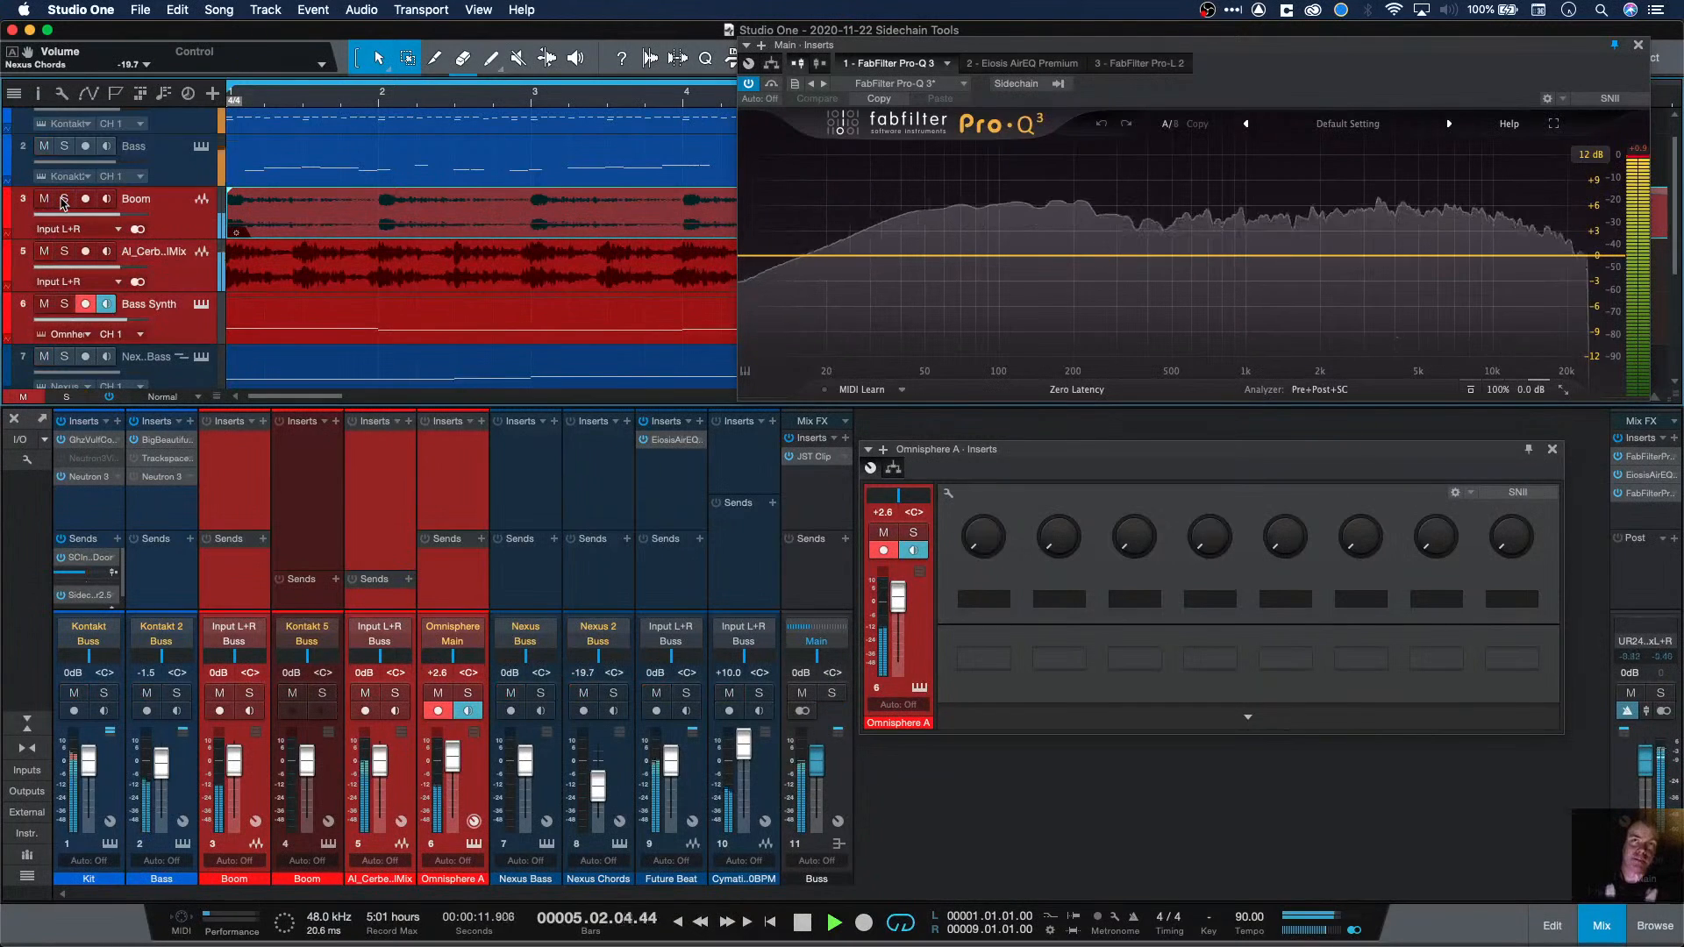
# Step: Compare the Bass Synth alone with the full group of red tracks, ending with only the Bass Synth soloed
pyautogui.click(64, 304)
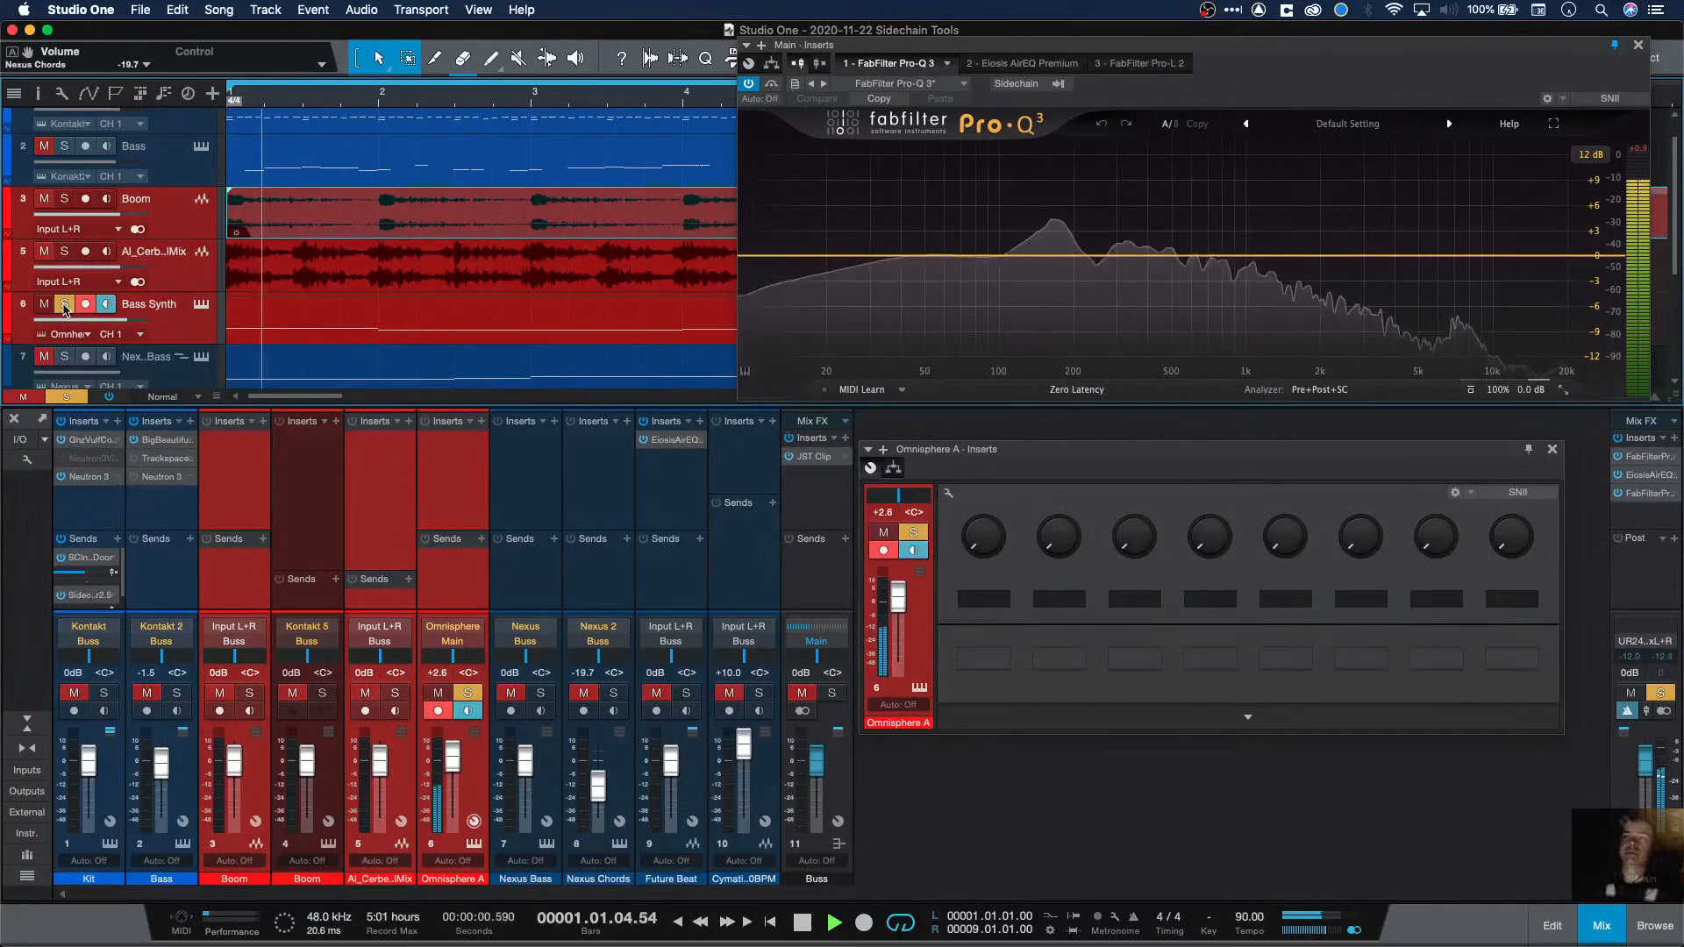
pyautogui.click(65, 200)
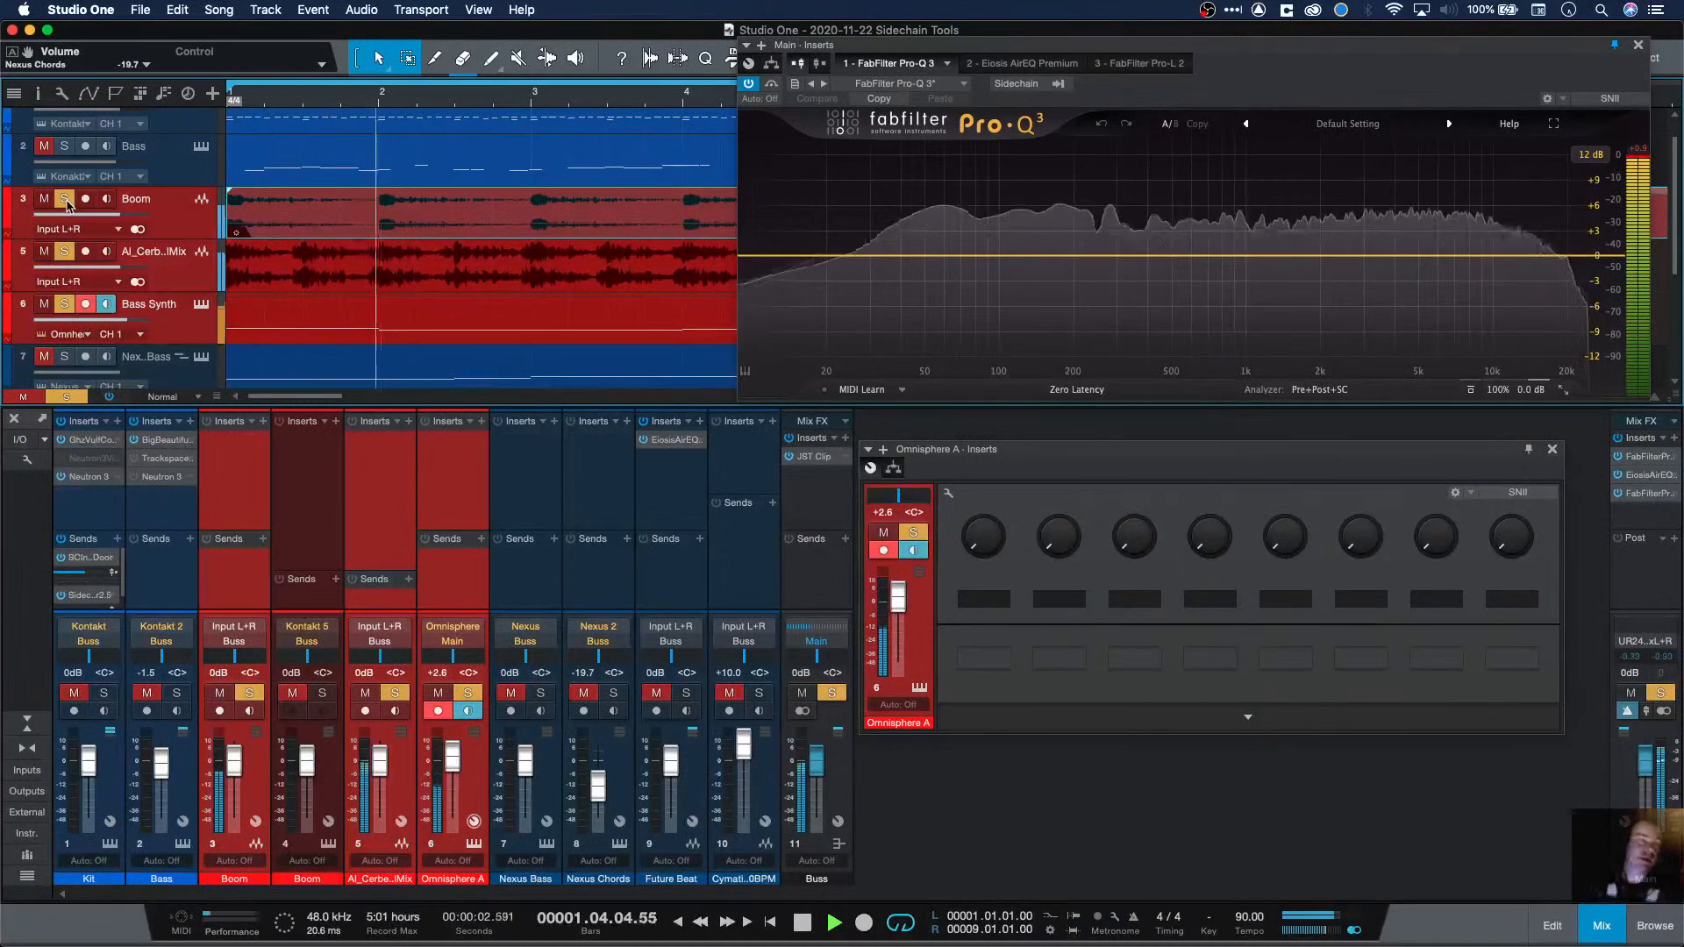
pyautogui.click(63, 253)
pyautogui.click(64, 200)
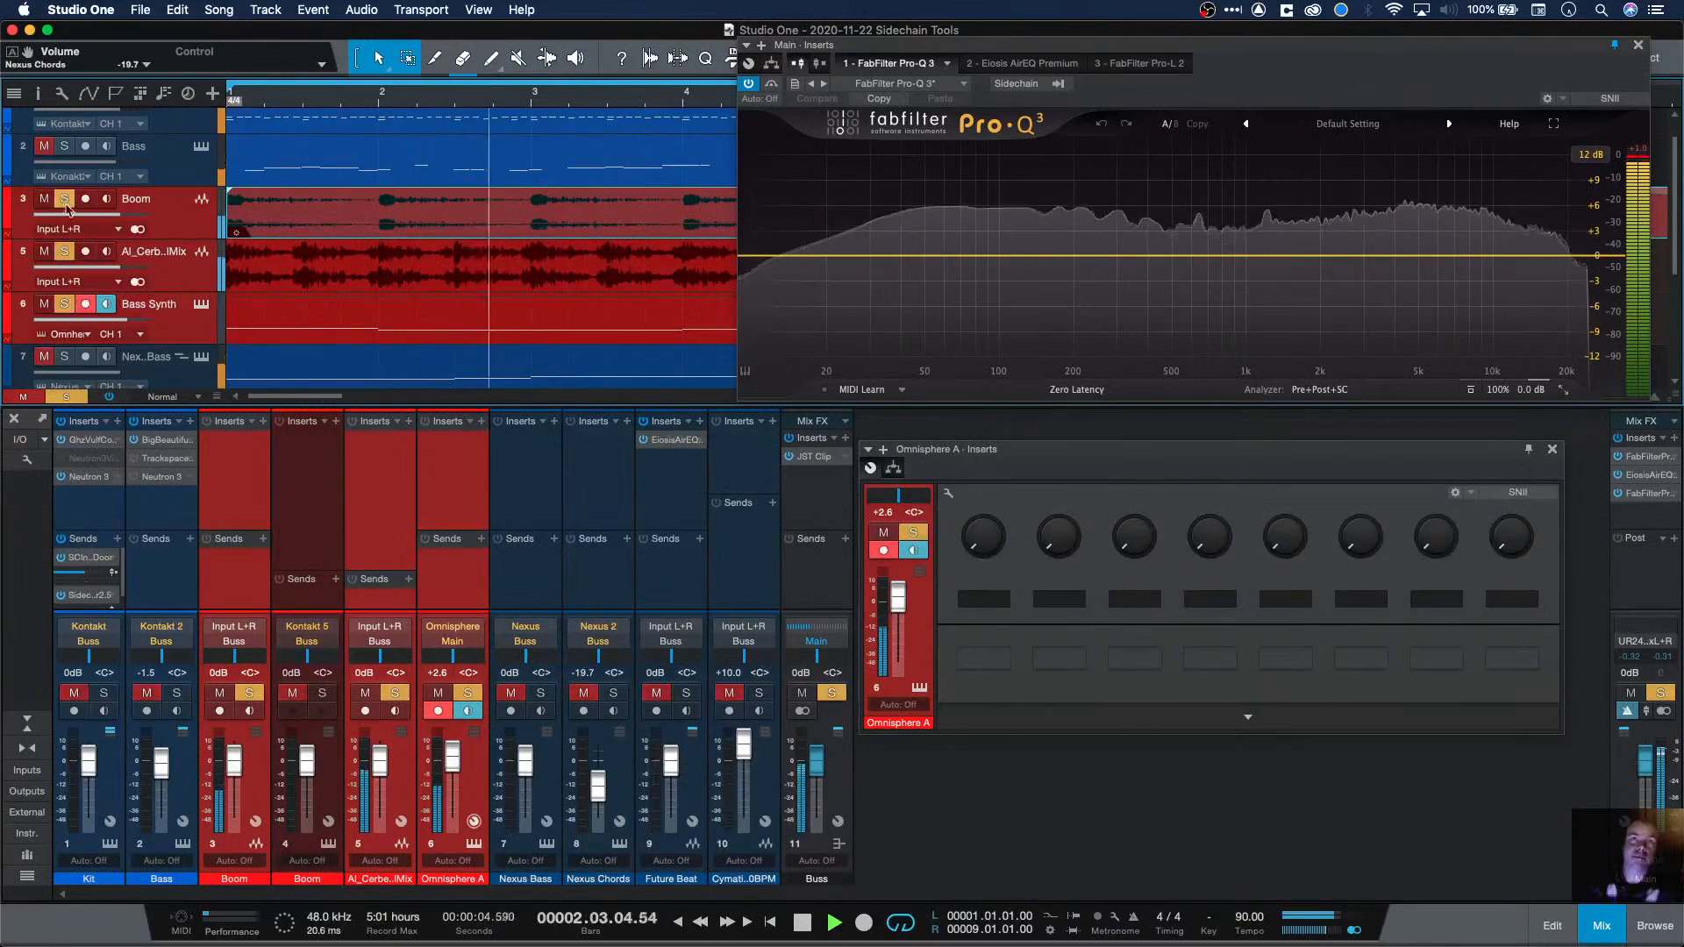
pyautogui.keyDown('alt'); pyautogui.click(64, 200); pyautogui.keyUp('alt')
pyautogui.keyDown('alt'); pyautogui.click(66, 304); pyautogui.keyUp('alt')
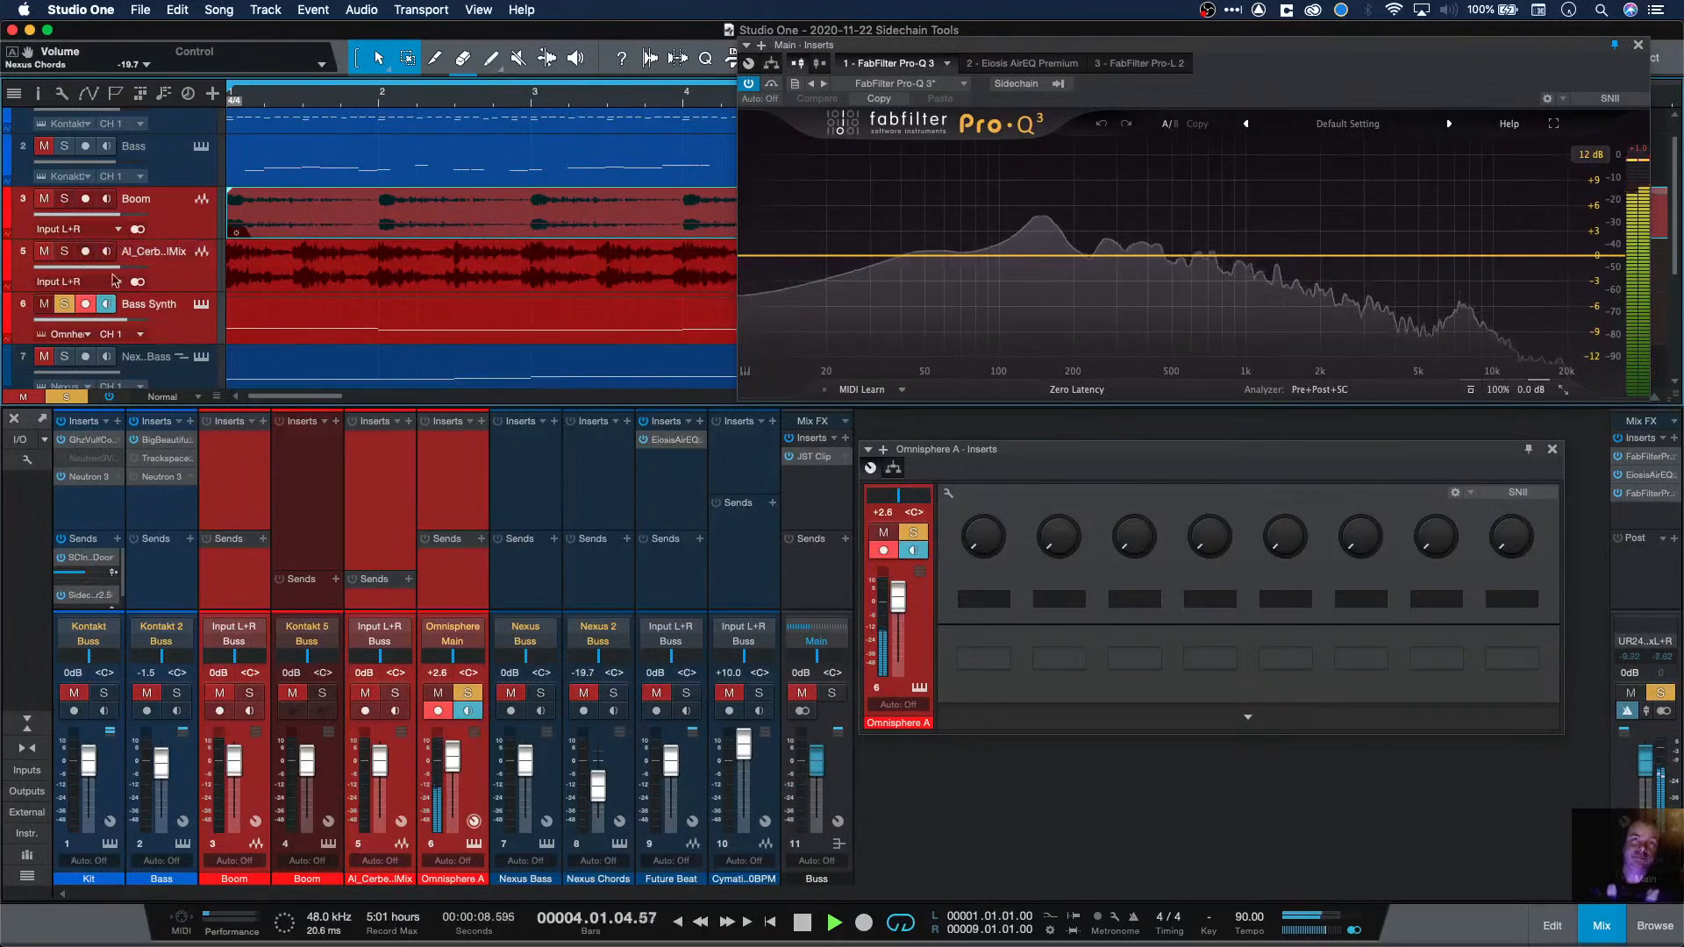
# Step: Select only the Boom track, audition it with the Bass Synth and then alone, and stop playback
pyautogui.click(161, 281)
pyautogui.click(37, 212)
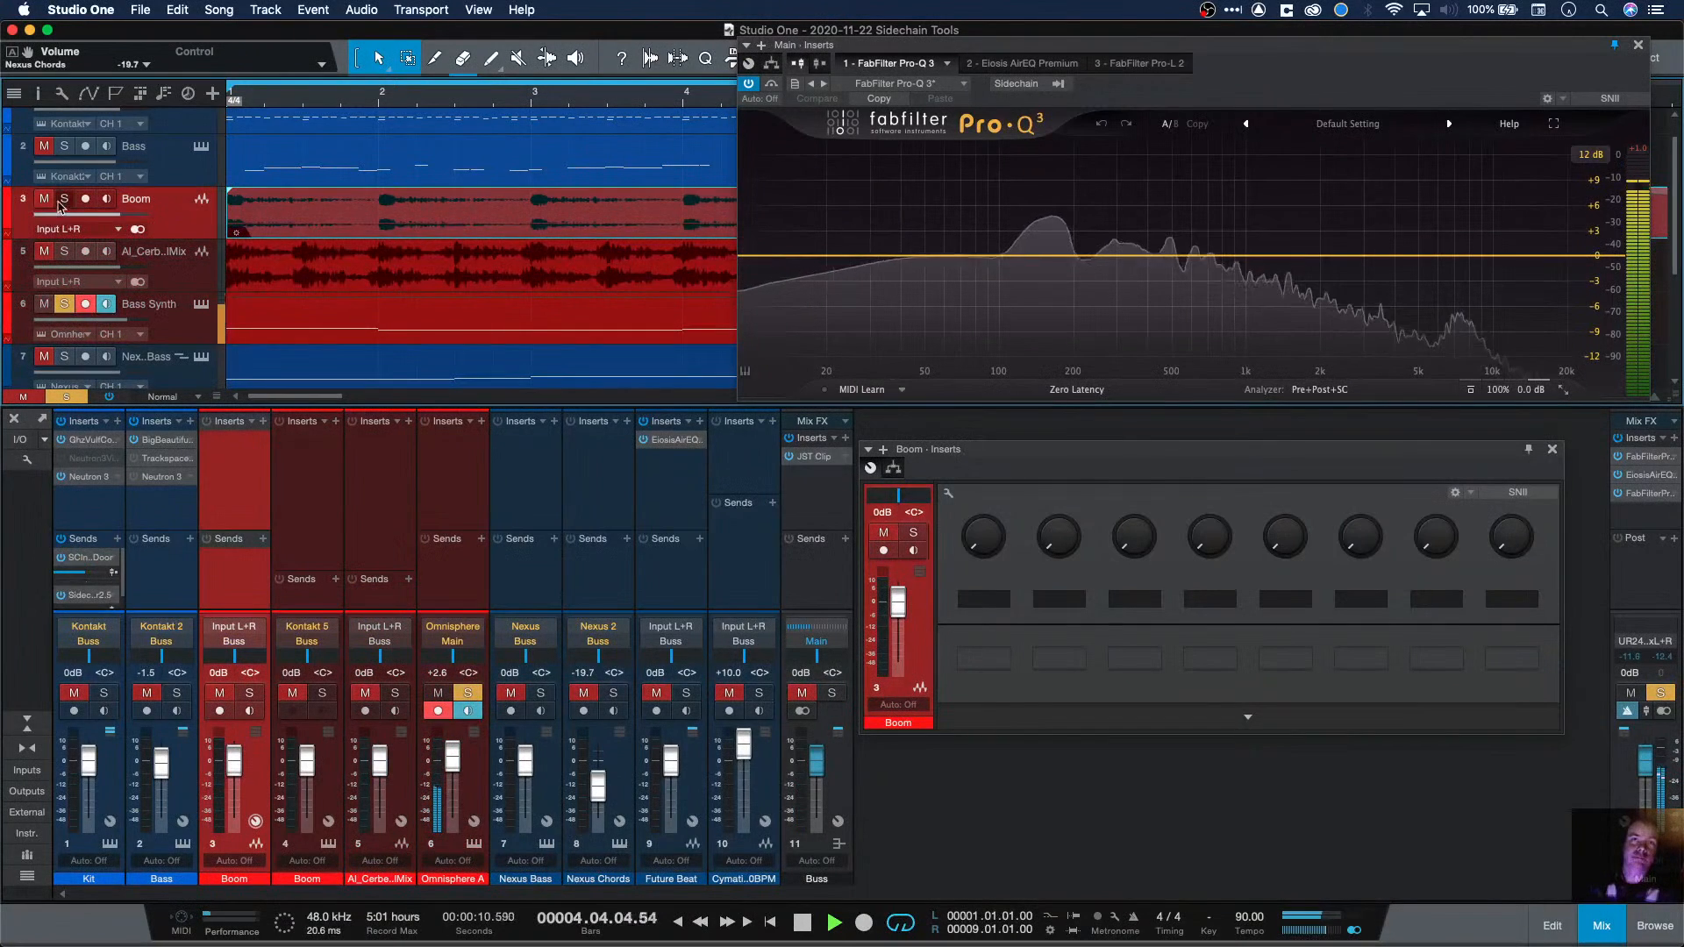
pyautogui.click(62, 203)
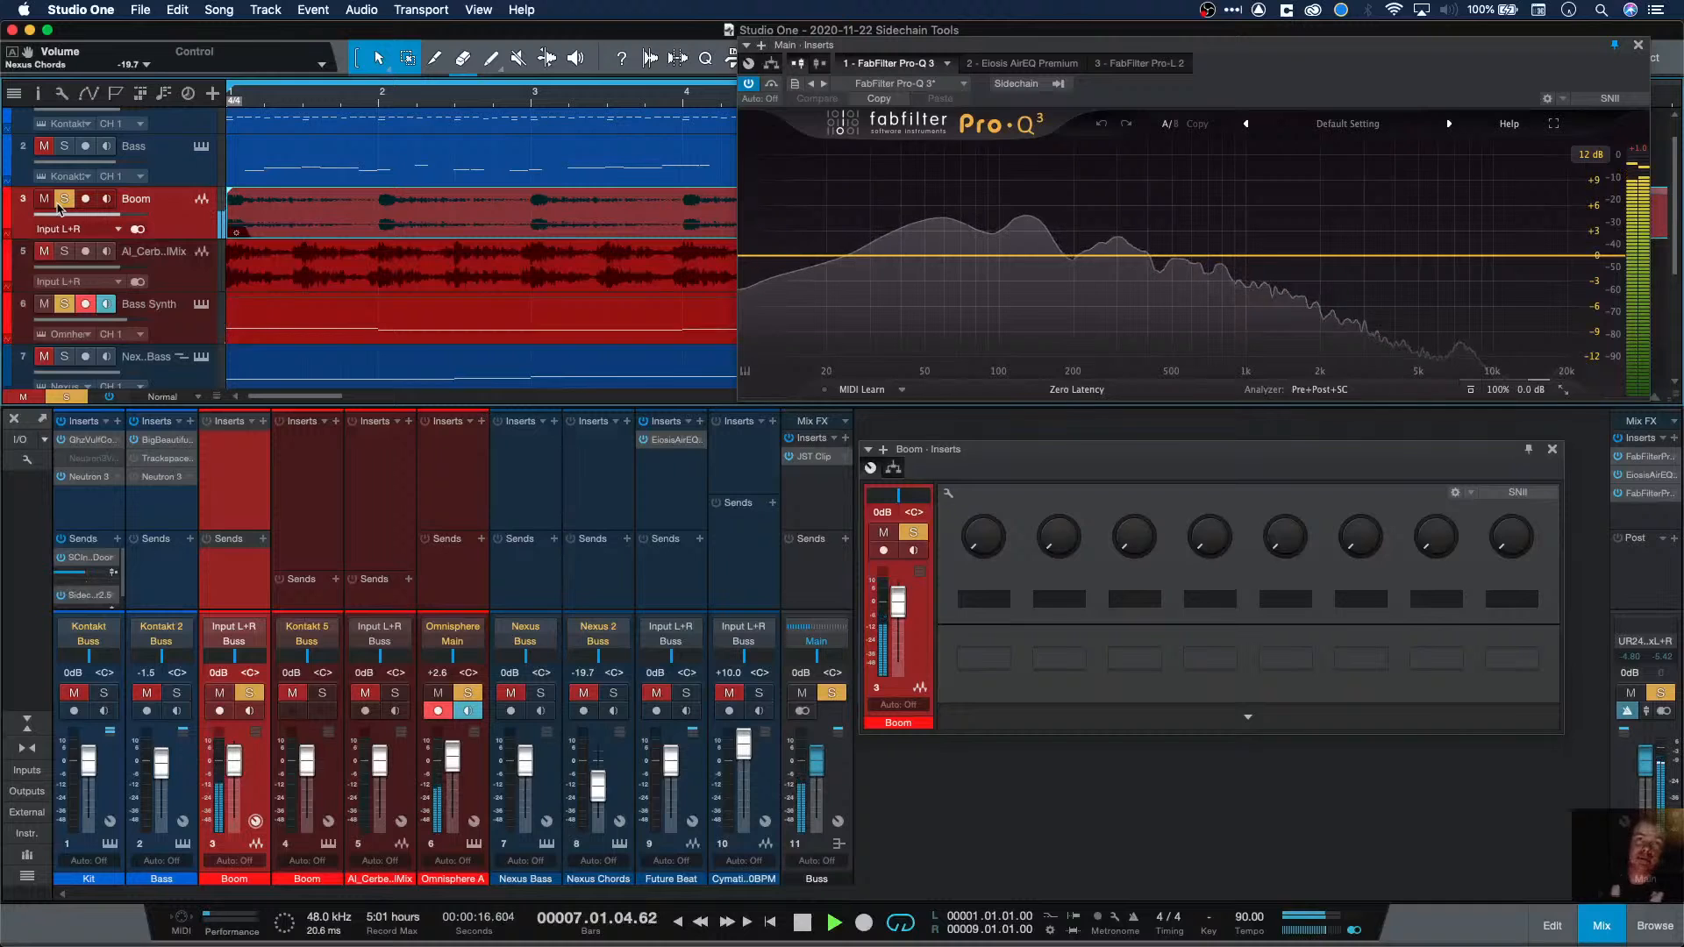
pyautogui.click(66, 304)
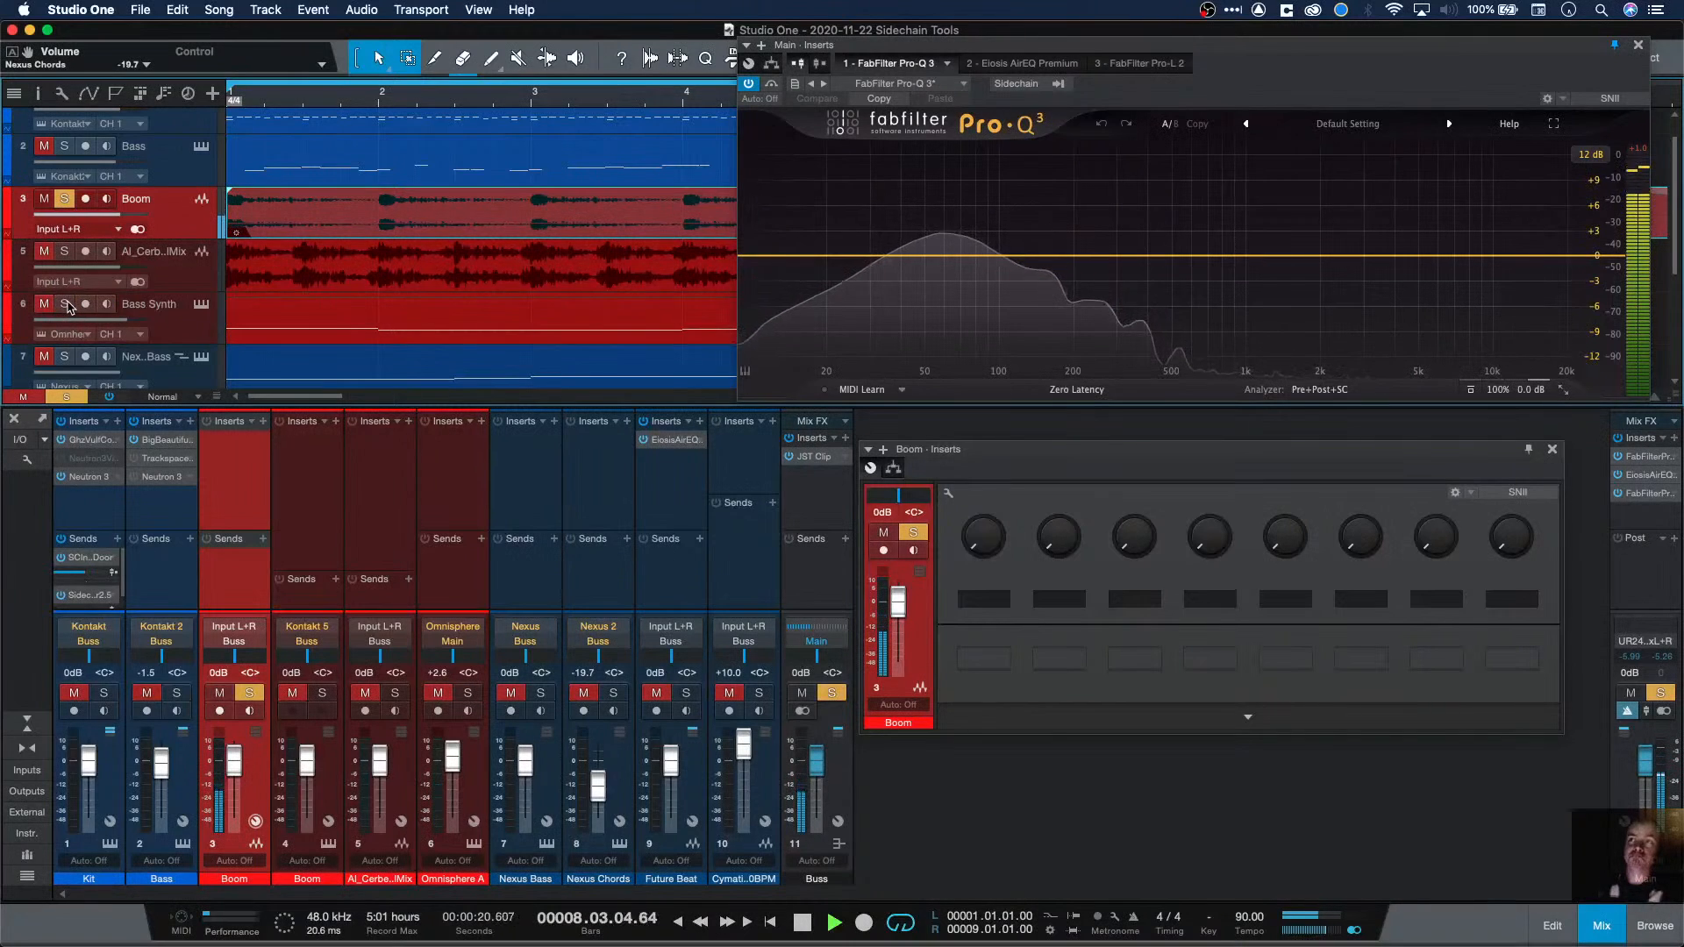
pyautogui.press('space')
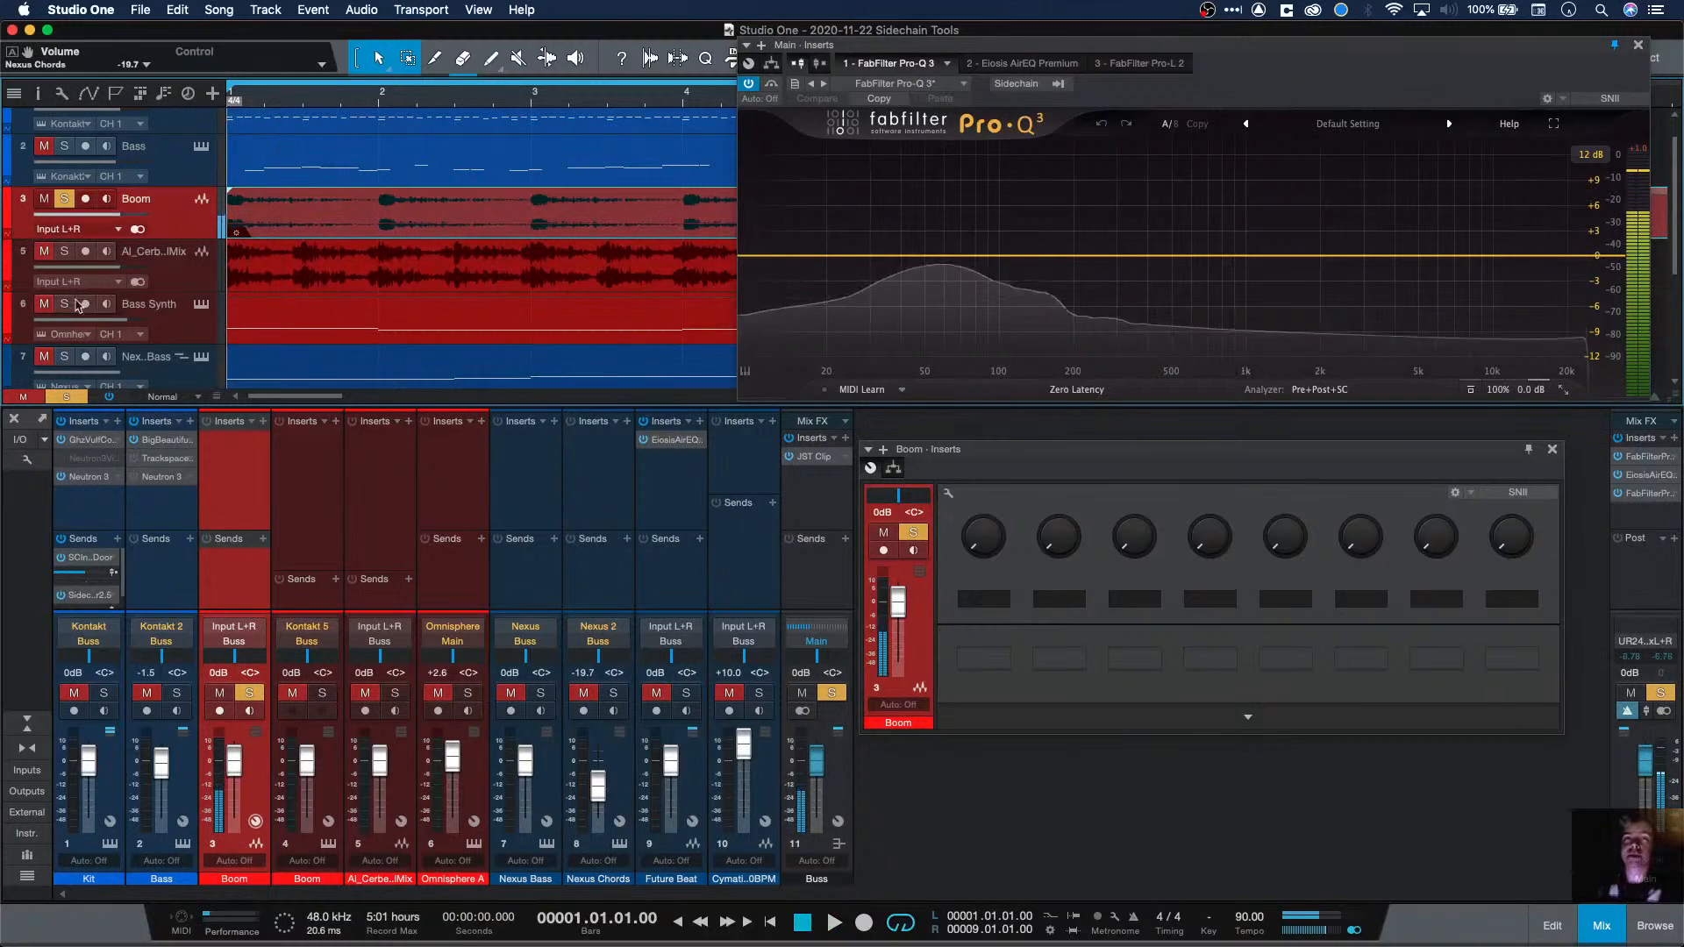
# Step: Switch the solo to the Kit alone, play it, and shift the Main inserts window slightly up within the workspace
pyautogui.scroll(1, 314, 252)
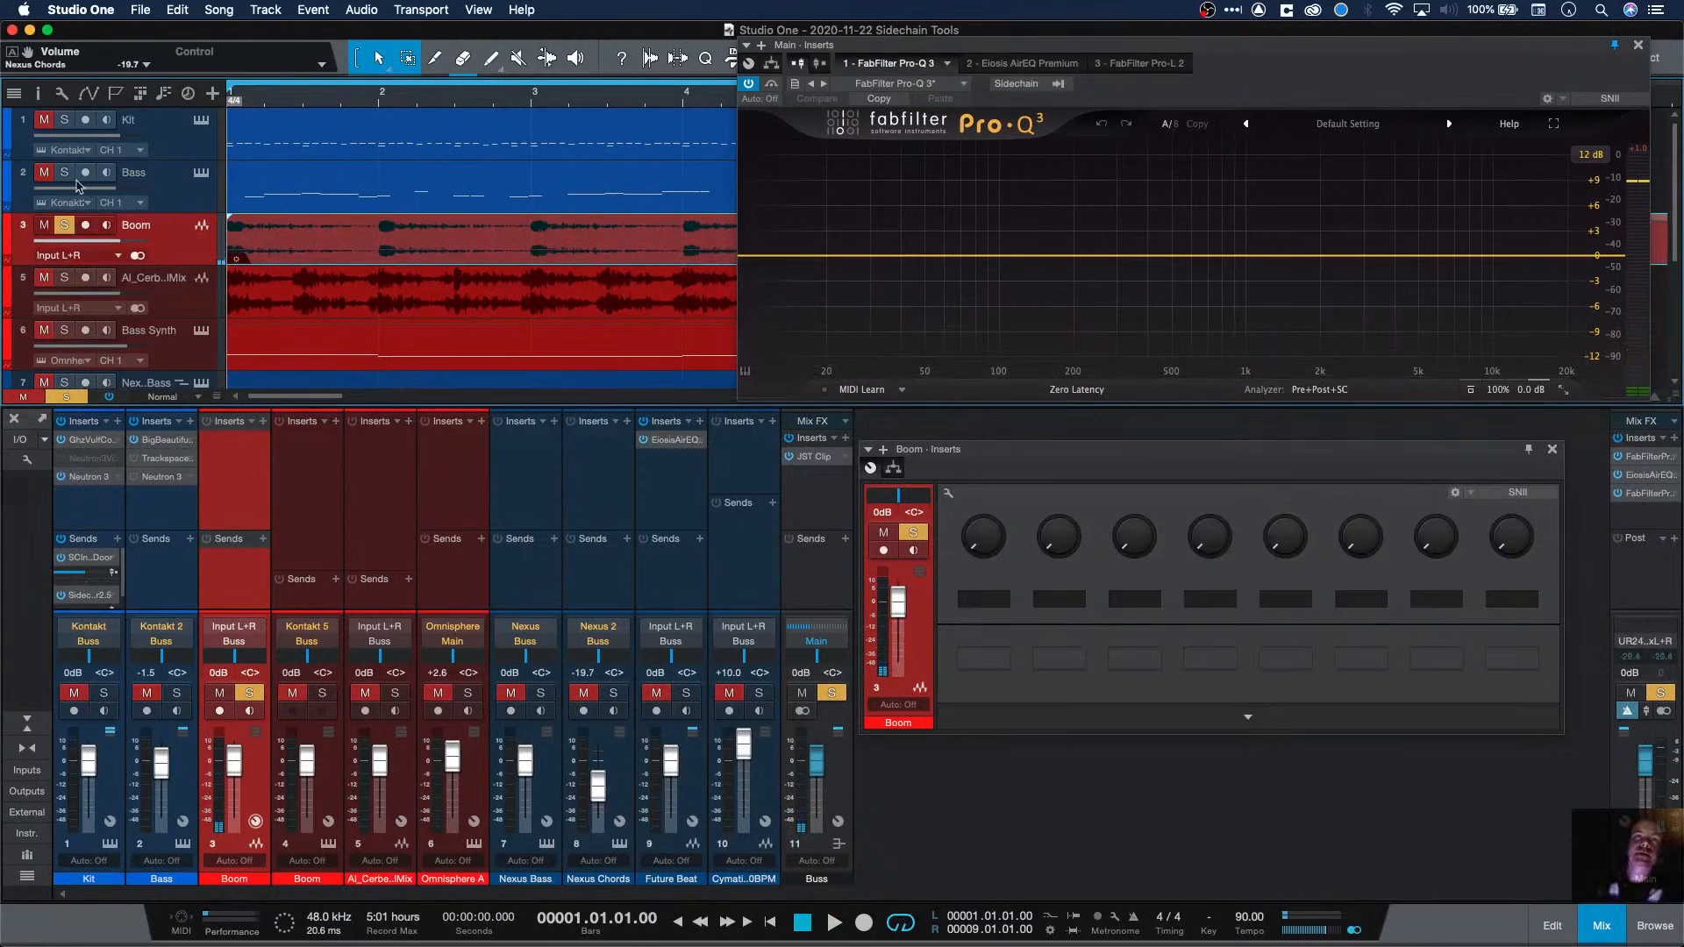
pyautogui.click(65, 121)
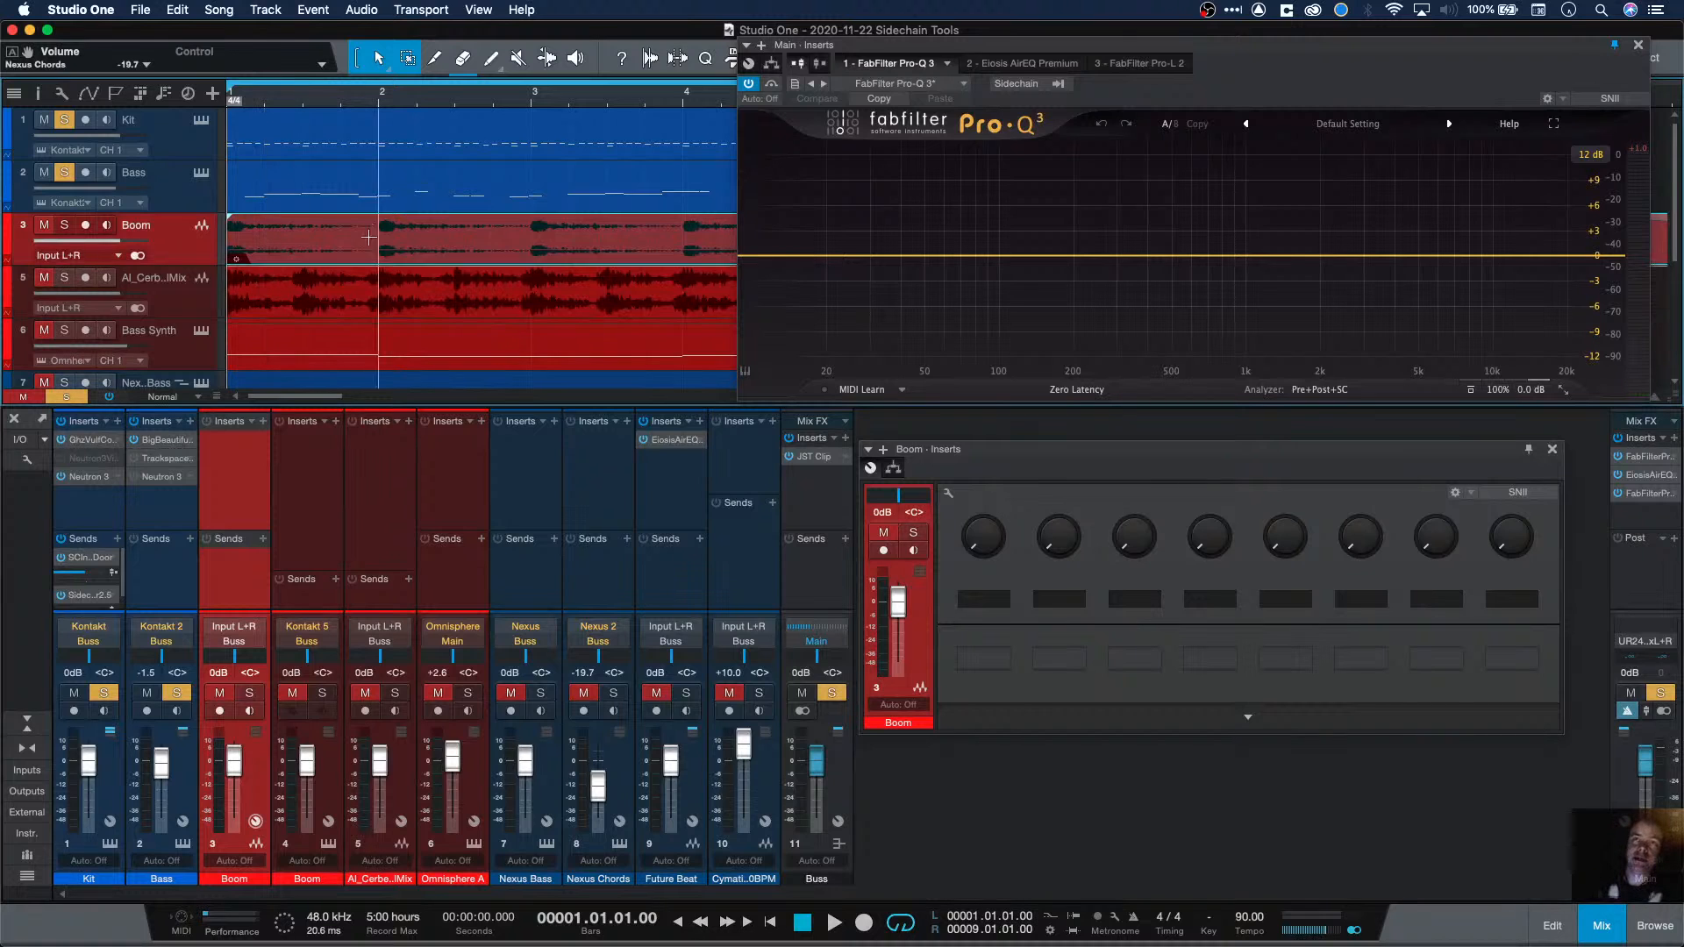
pyautogui.click(63, 177)
pyautogui.press('space')
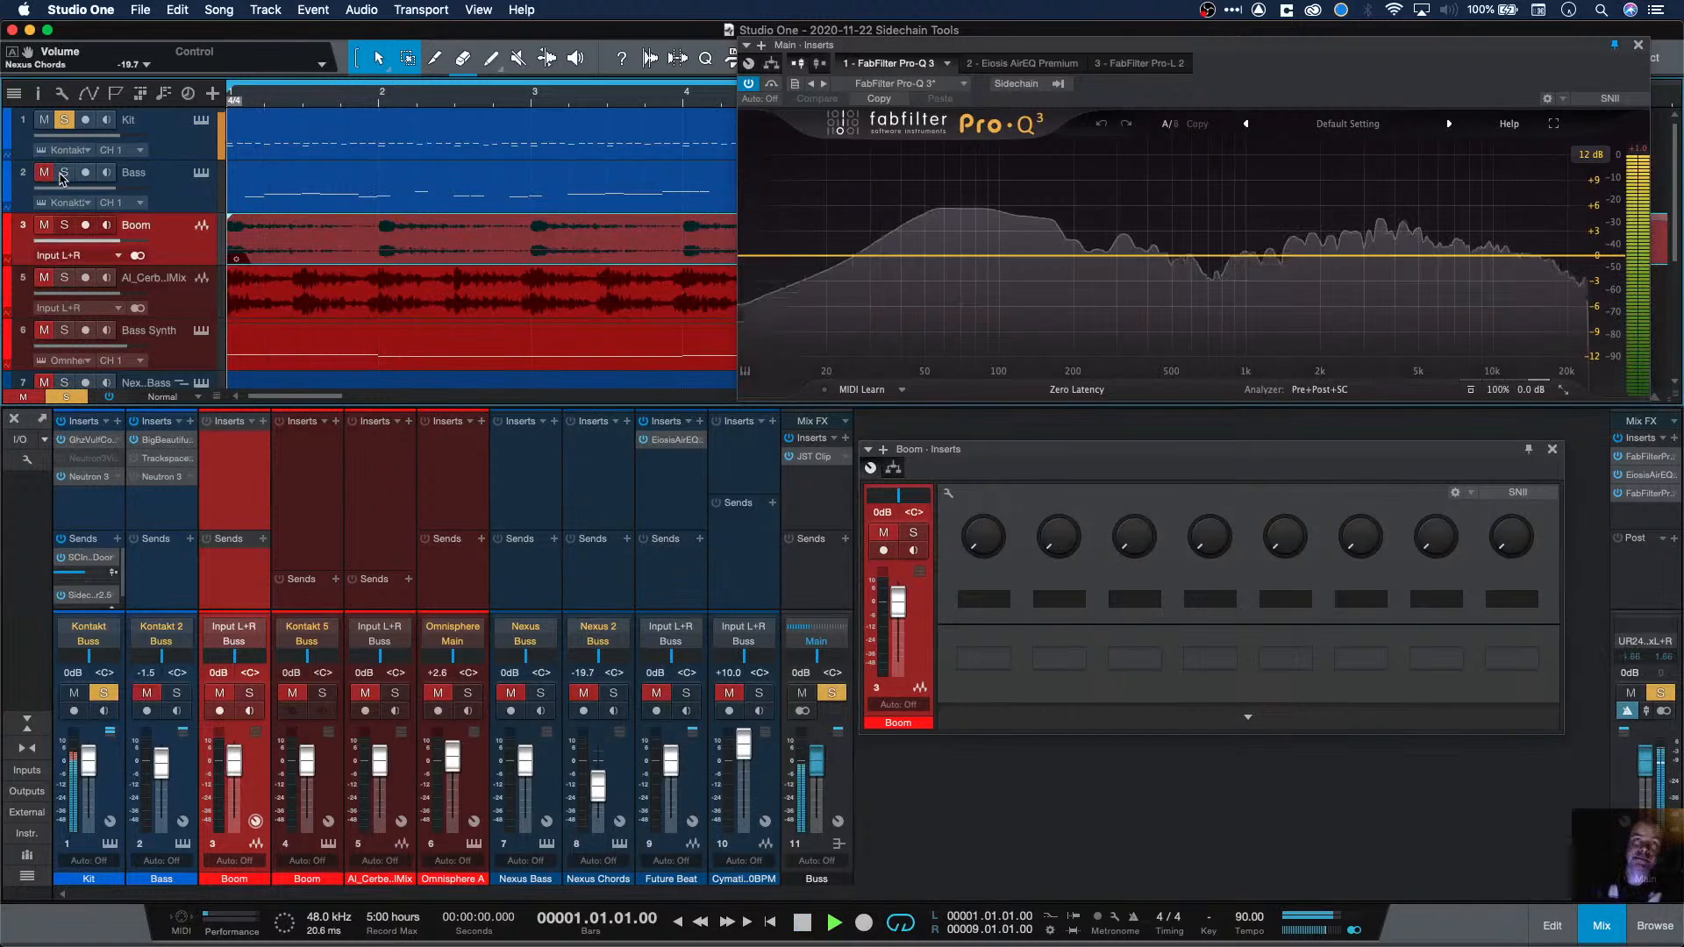
pyautogui.moveTo(902, 50)
pyautogui.mouseDown()
pyautogui.moveTo(1044, 22)
pyautogui.moveTo(1255, 22)
pyautogui.moveTo(877, 19)
pyautogui.moveTo(915, 20)
pyautogui.mouseUp()
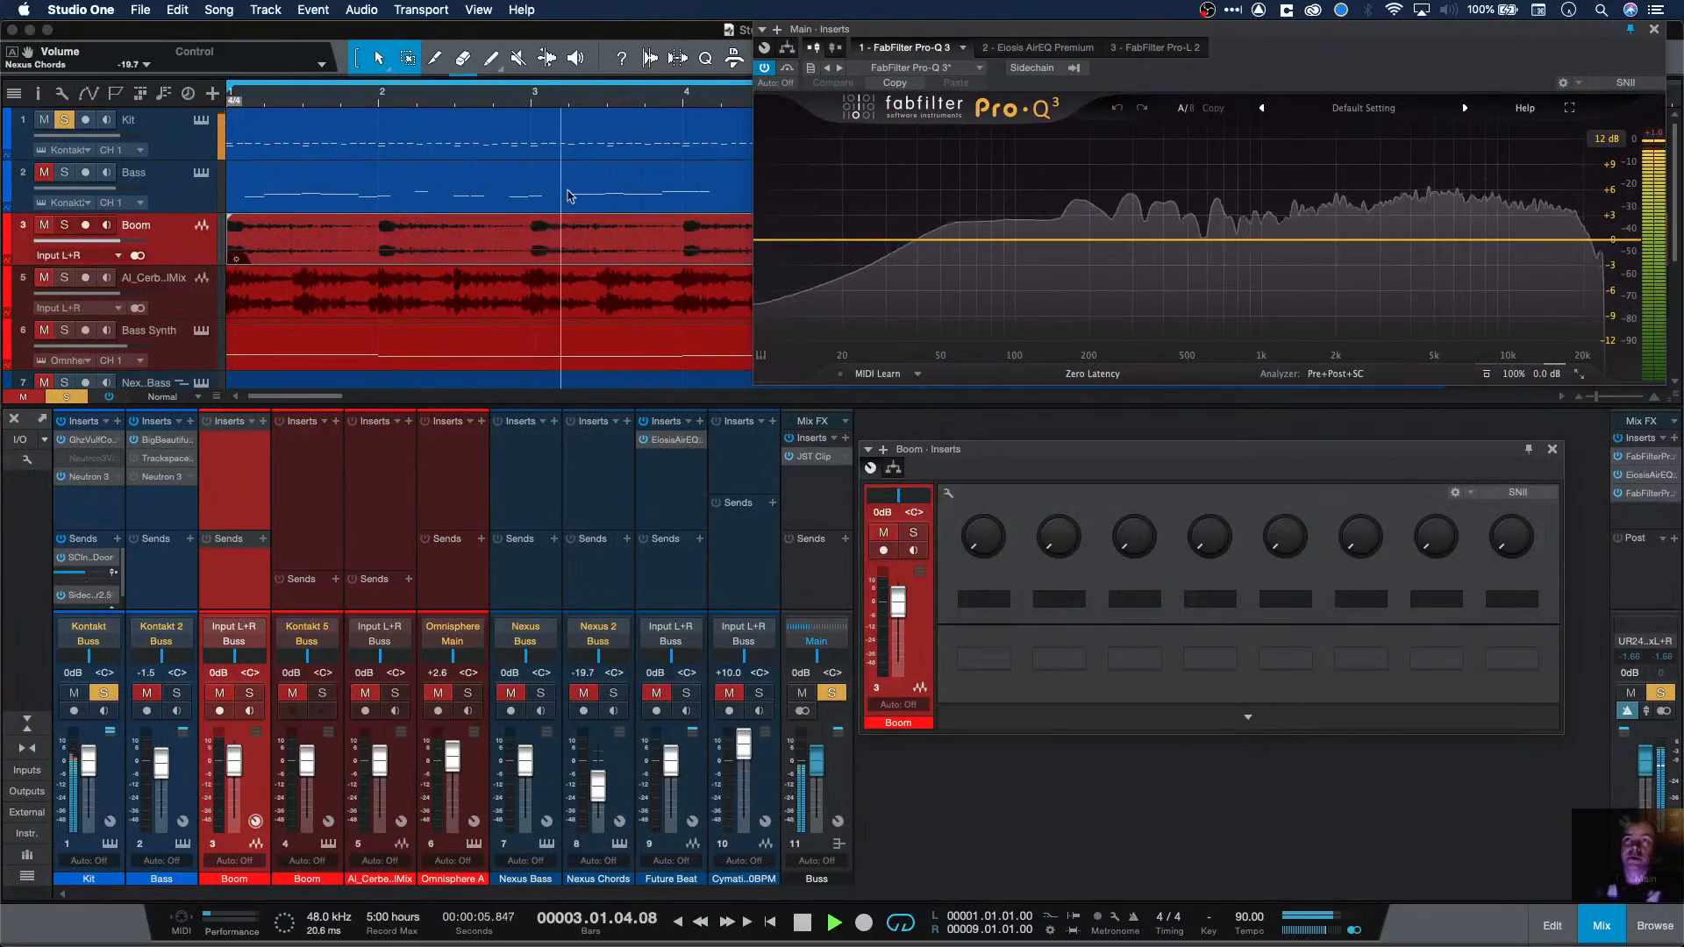
pyautogui.click(556, 33)
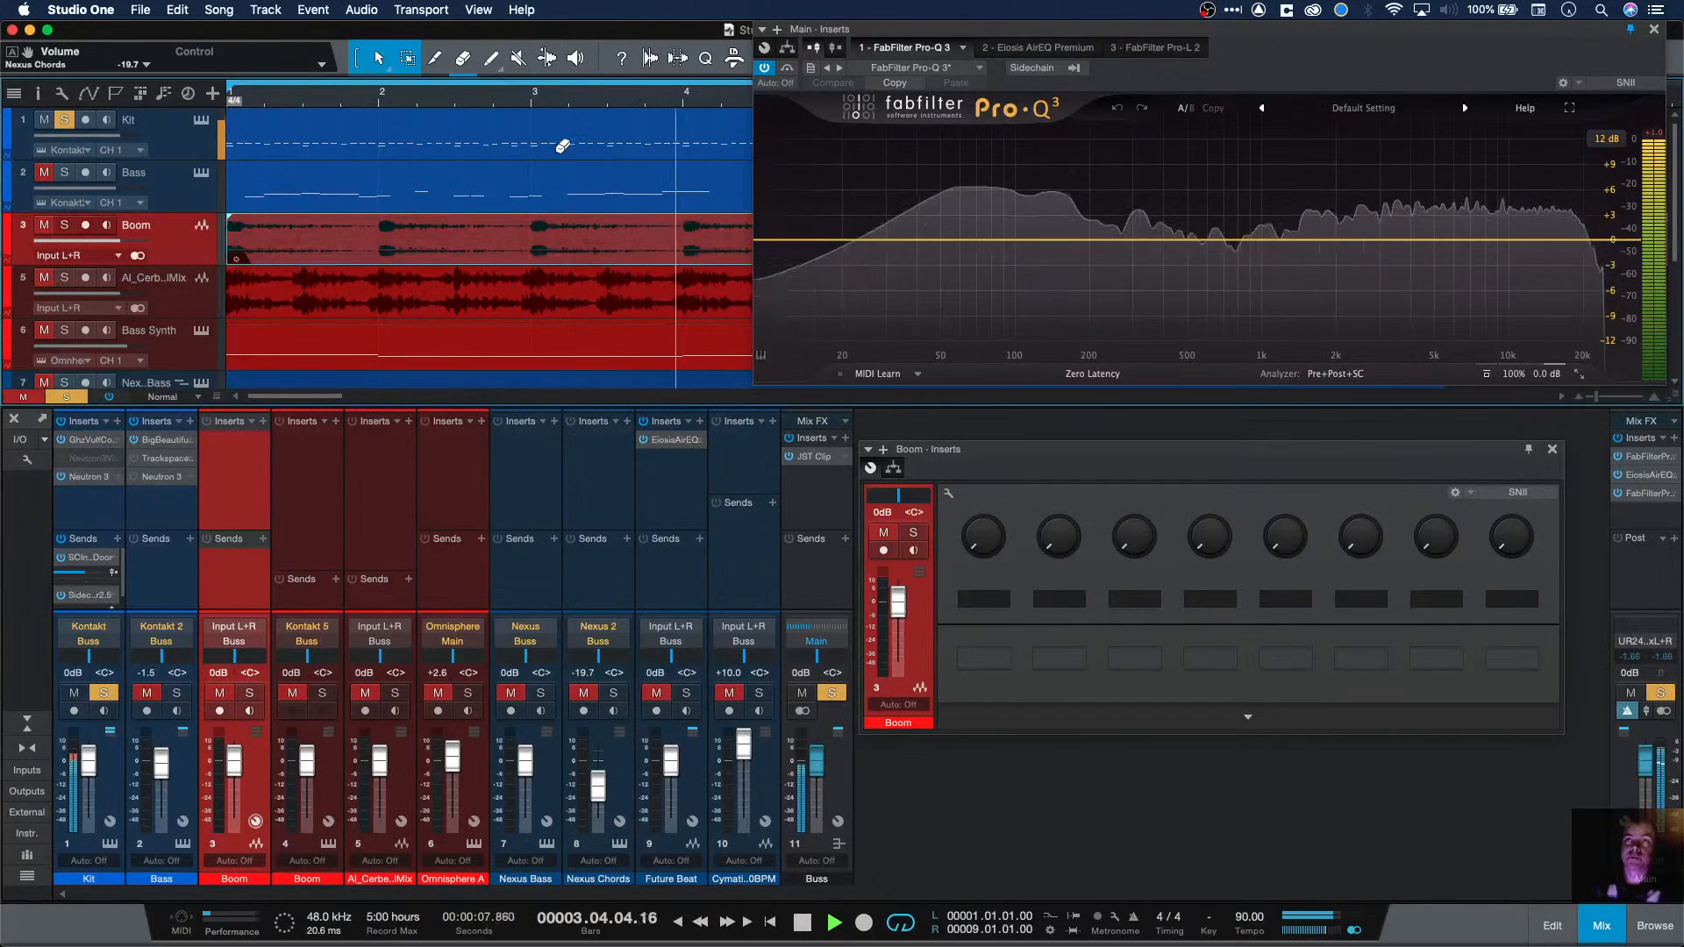
pyautogui.click(530, 105)
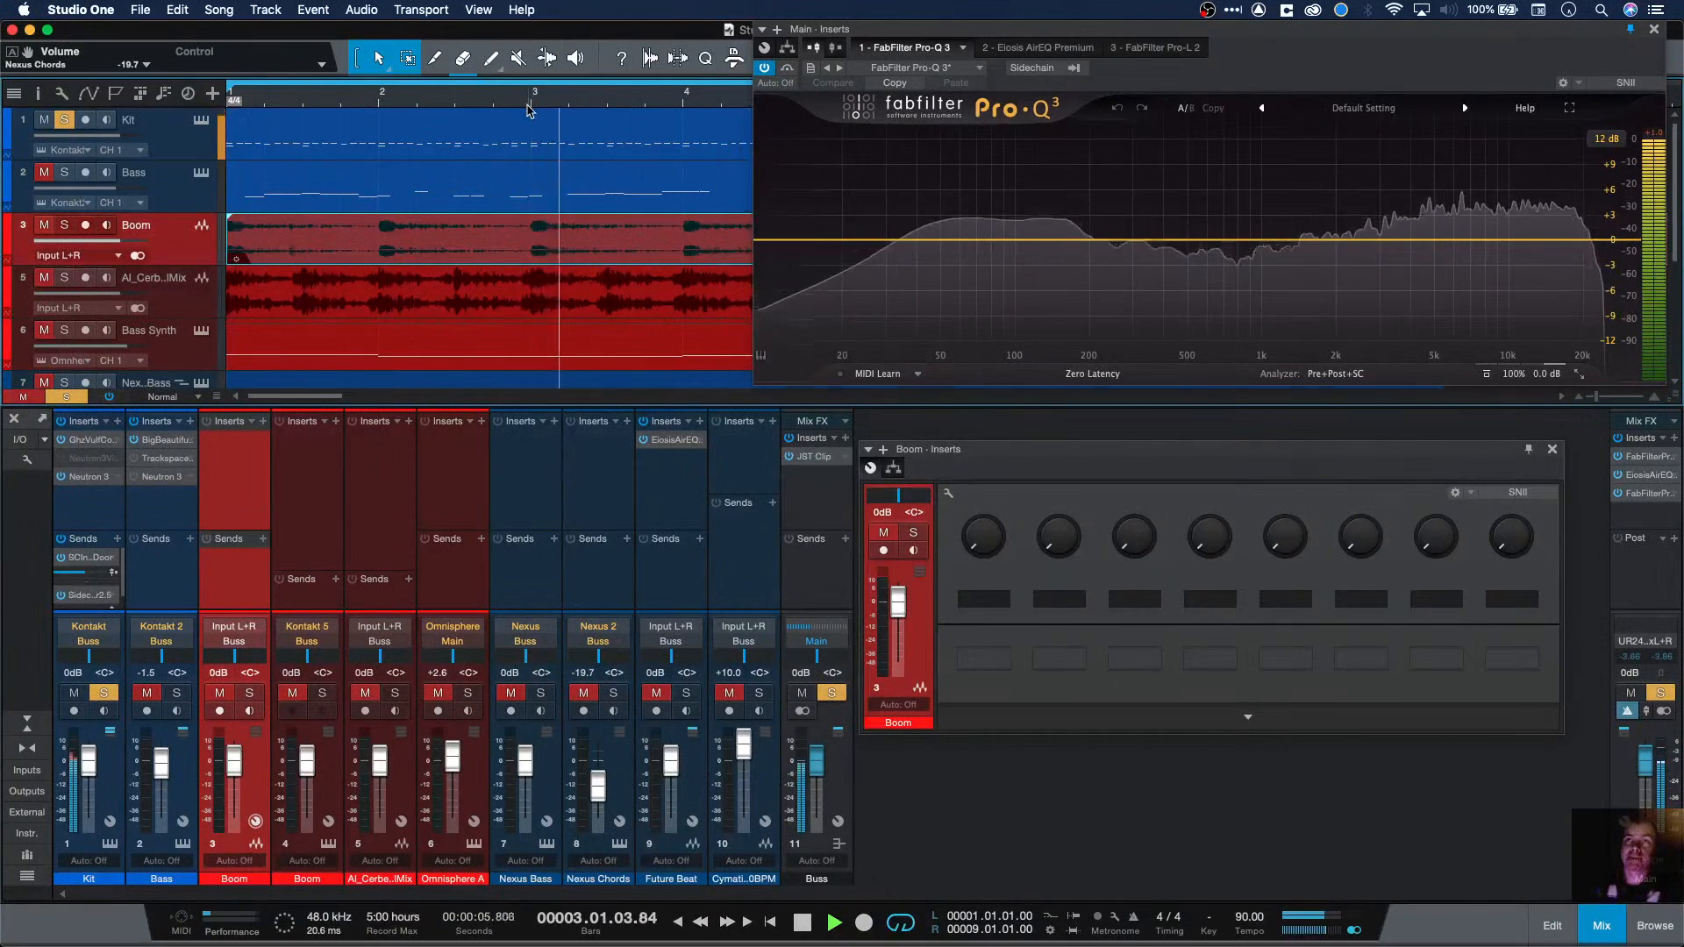
# Step: Bring the Bass back into solo alongside the Kit and open the Big Beautiful Door plug-in on the Bass track
pyautogui.press('w')
pyautogui.press('w')
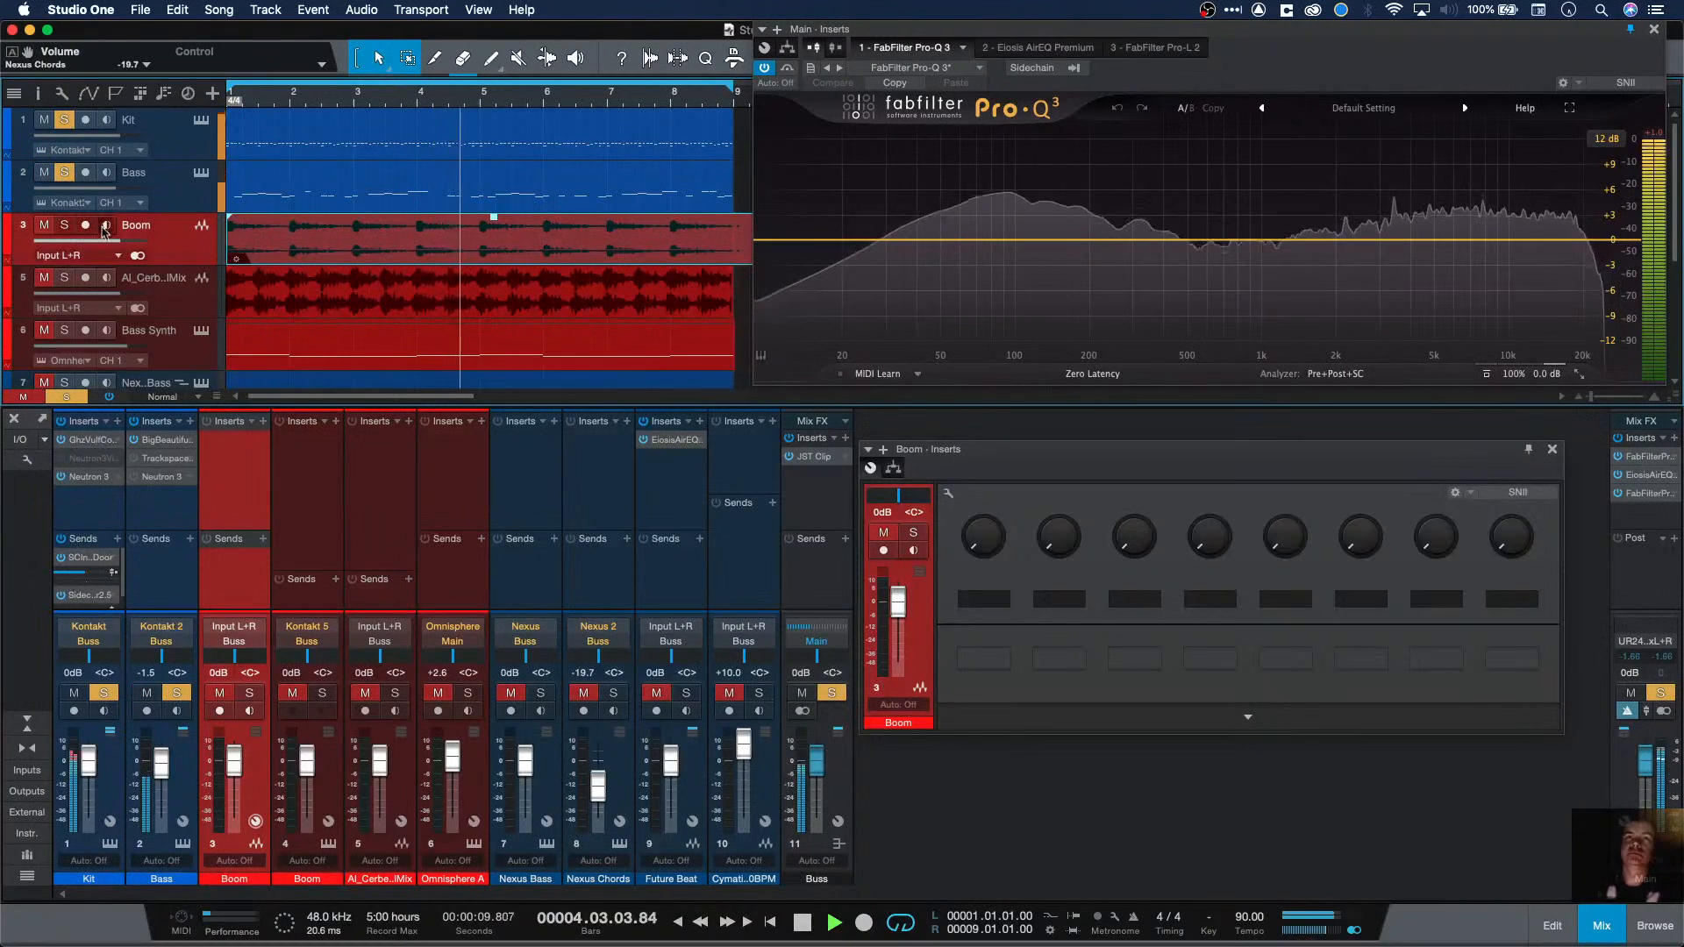
pyautogui.doubleClick(166, 440)
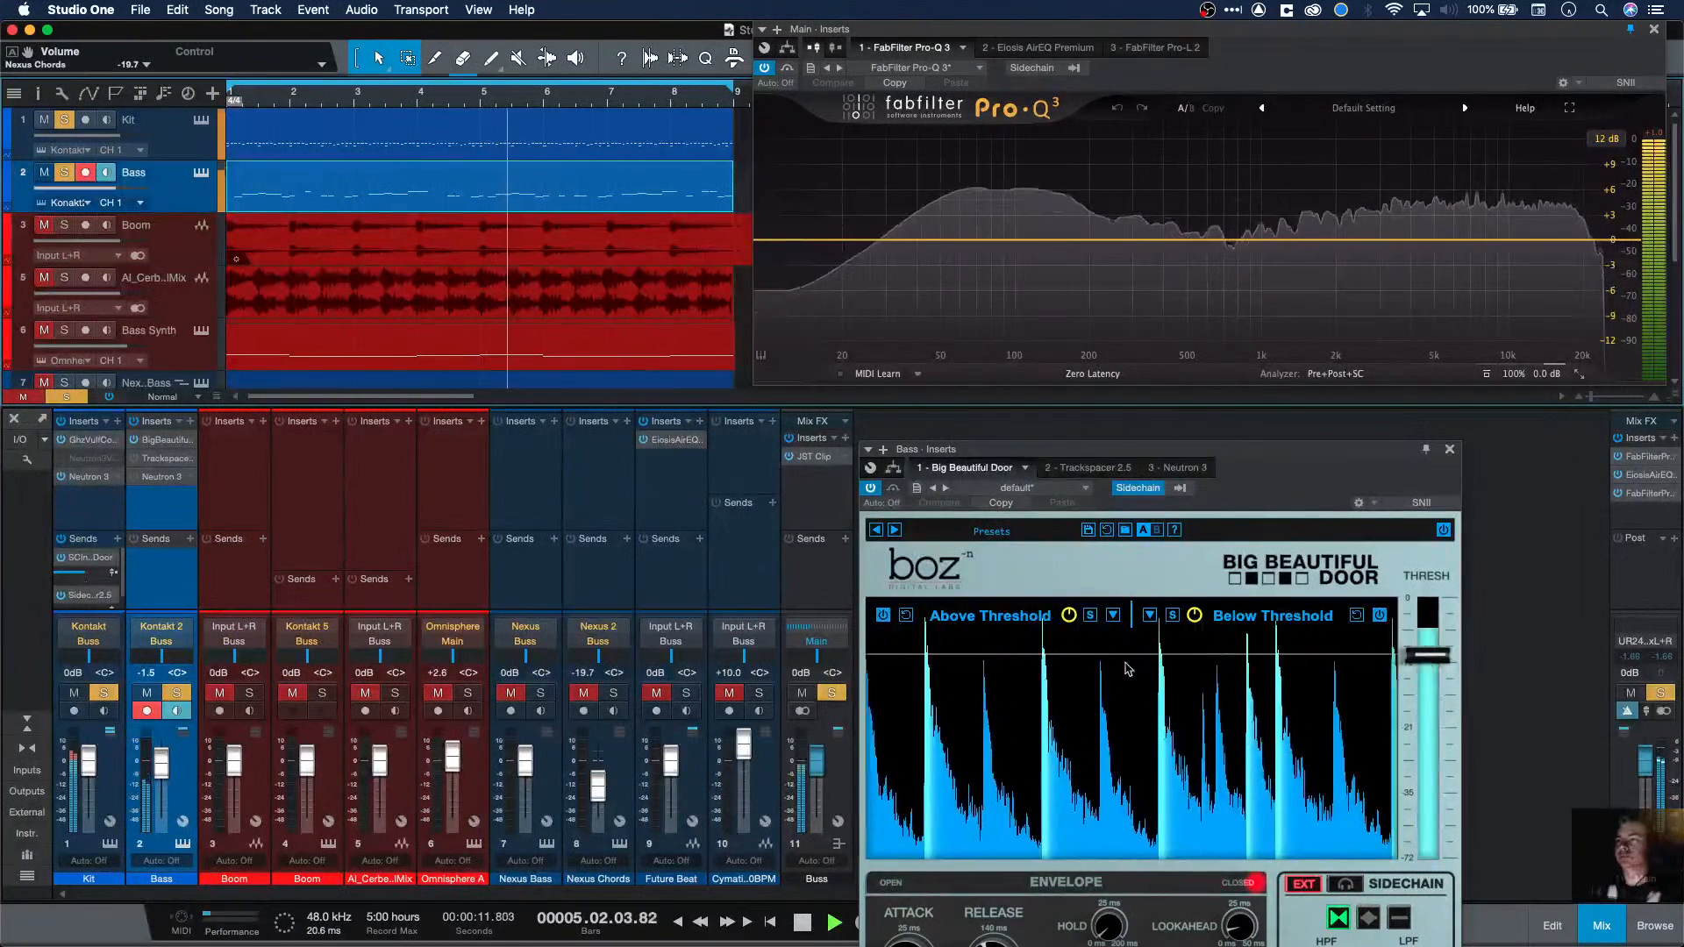
# Step: Stop playback, move the Bass inserts window up to expose the plug-in's lower controls, and look through the Big Beautiful Door presets
pyautogui.press('space')
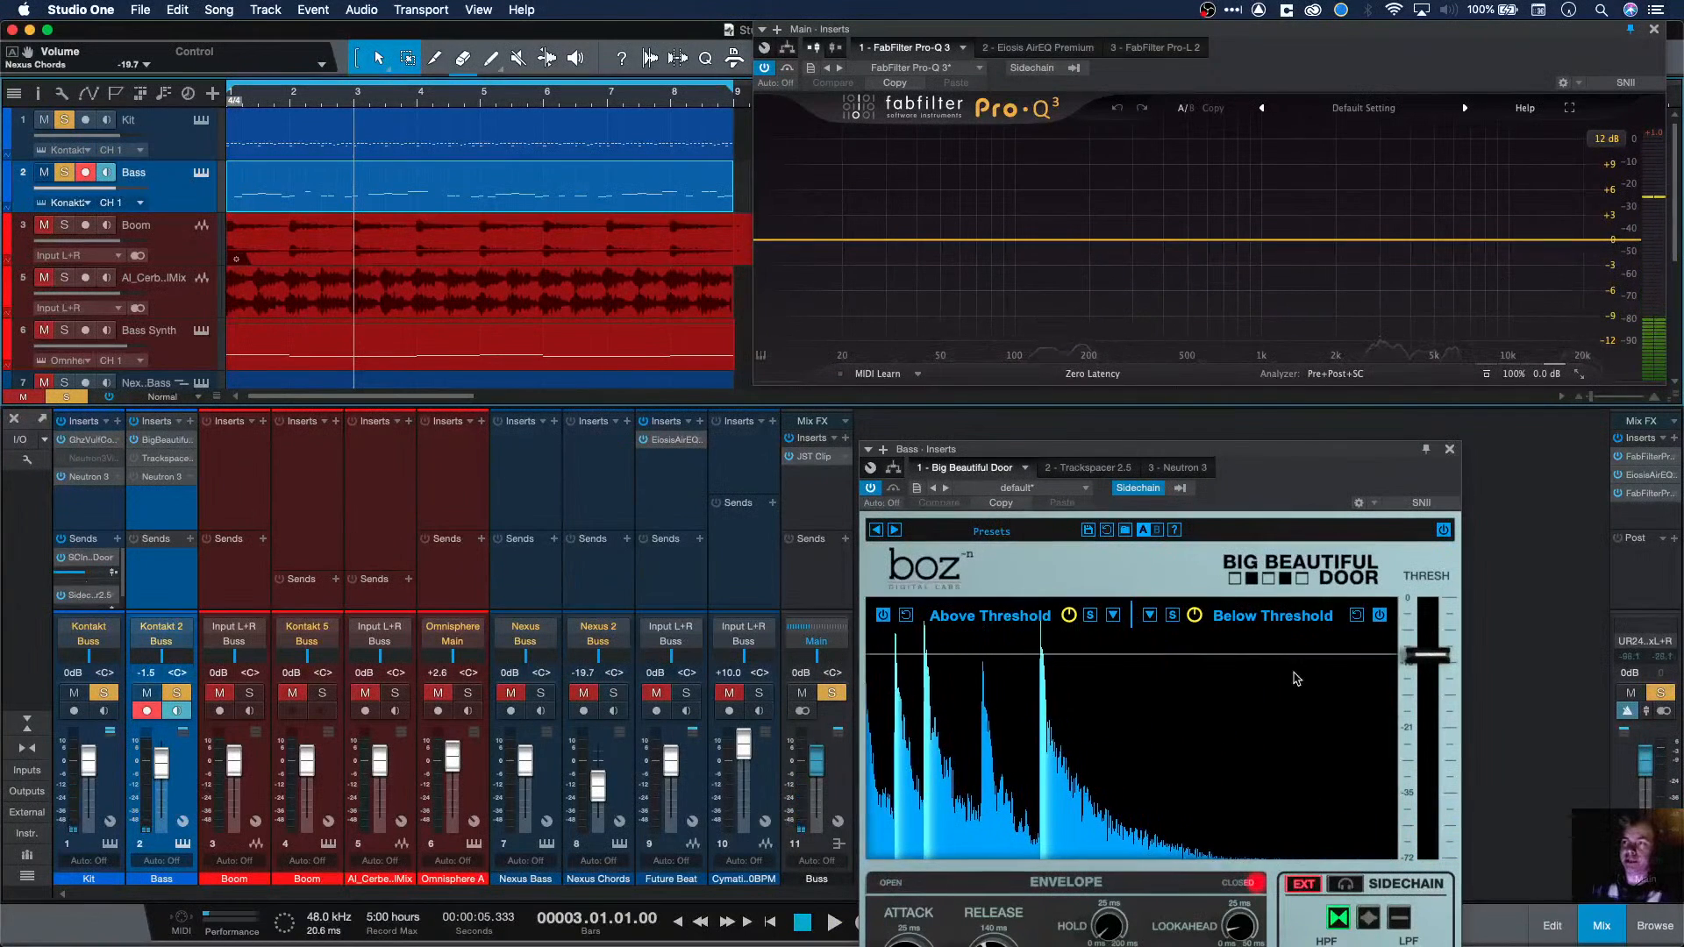
pyautogui.moveTo(1260, 451); pyautogui.dragTo(1267, 354)
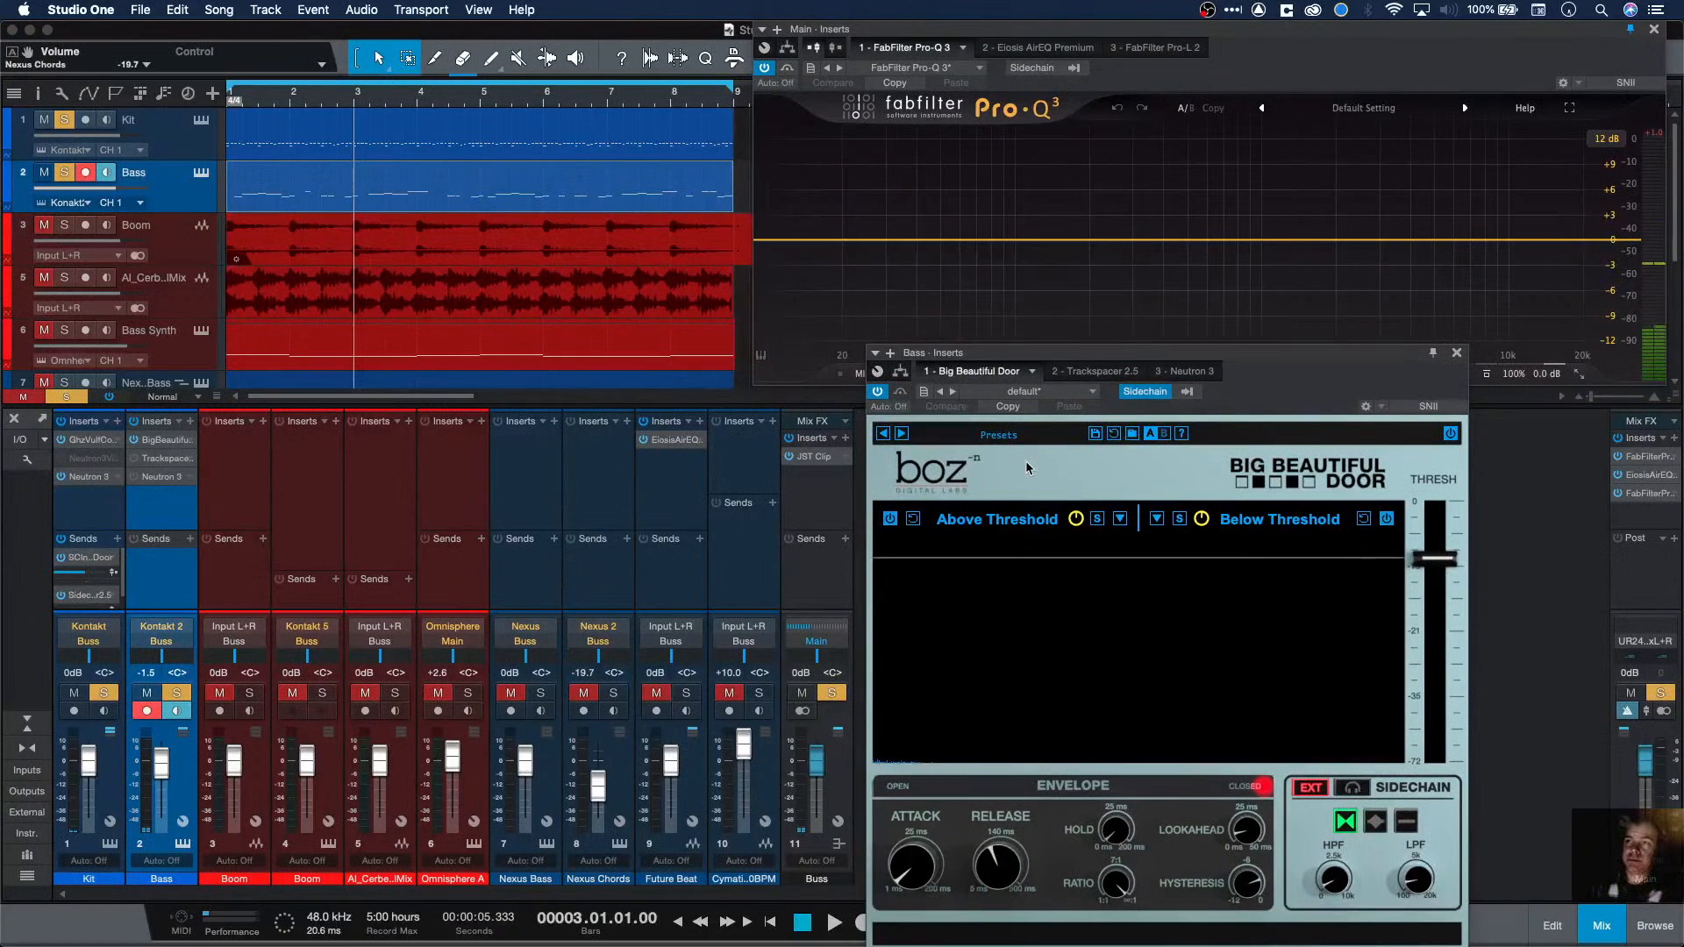
pyautogui.click(1005, 436)
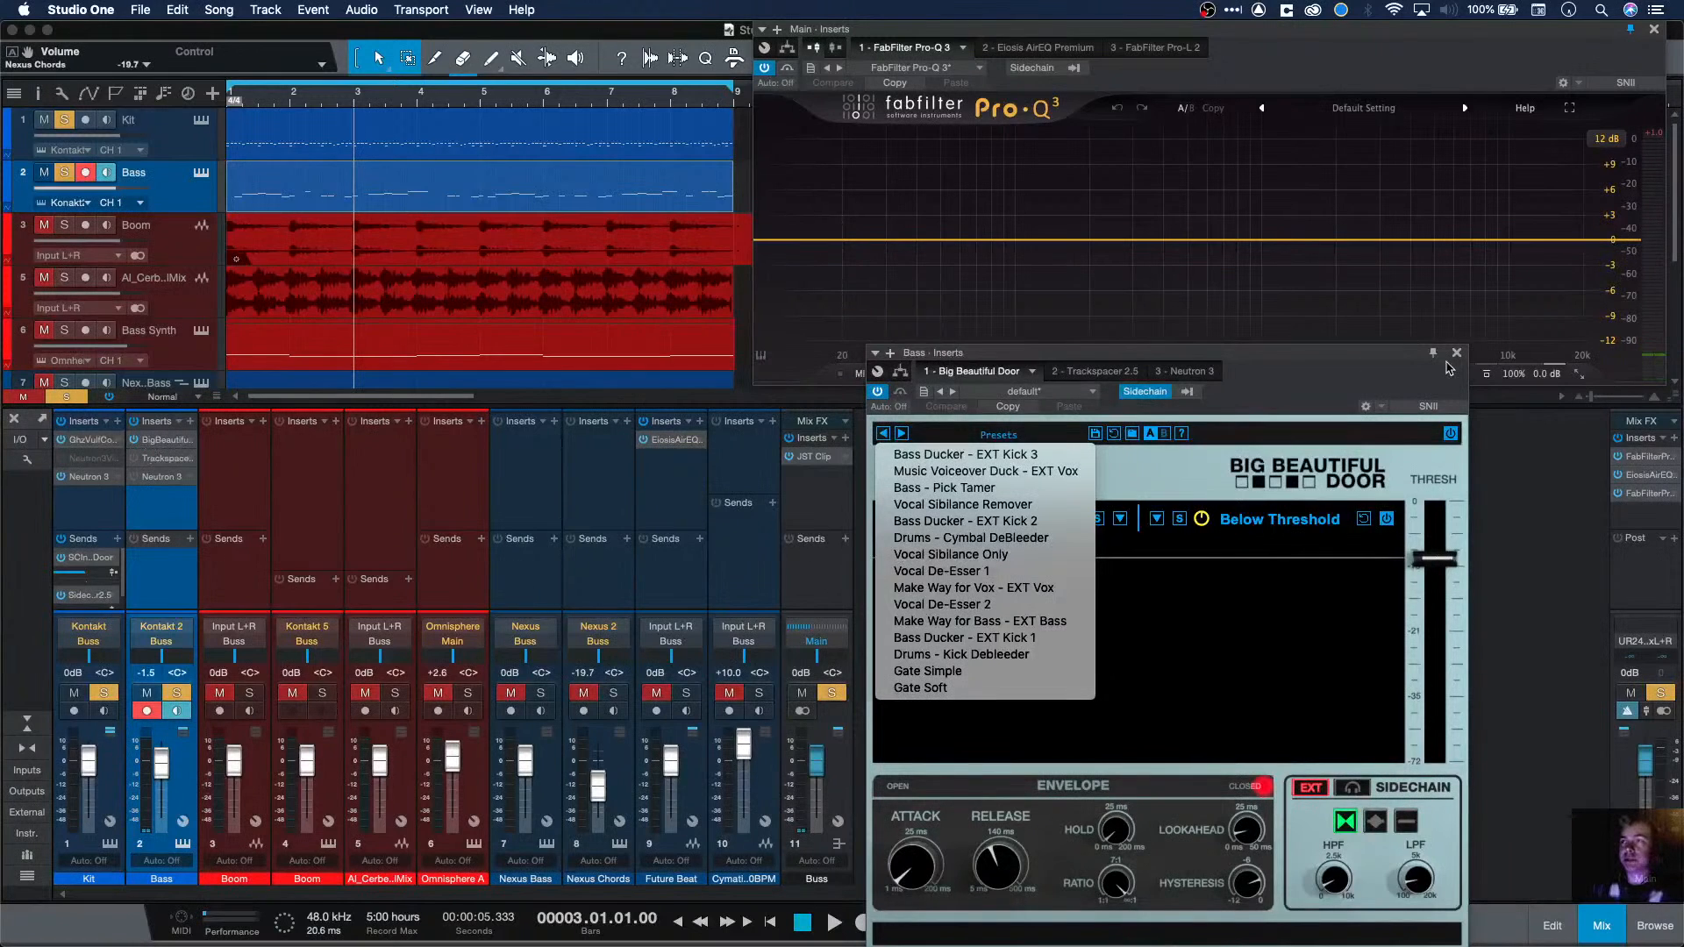
pyautogui.click(1347, 386)
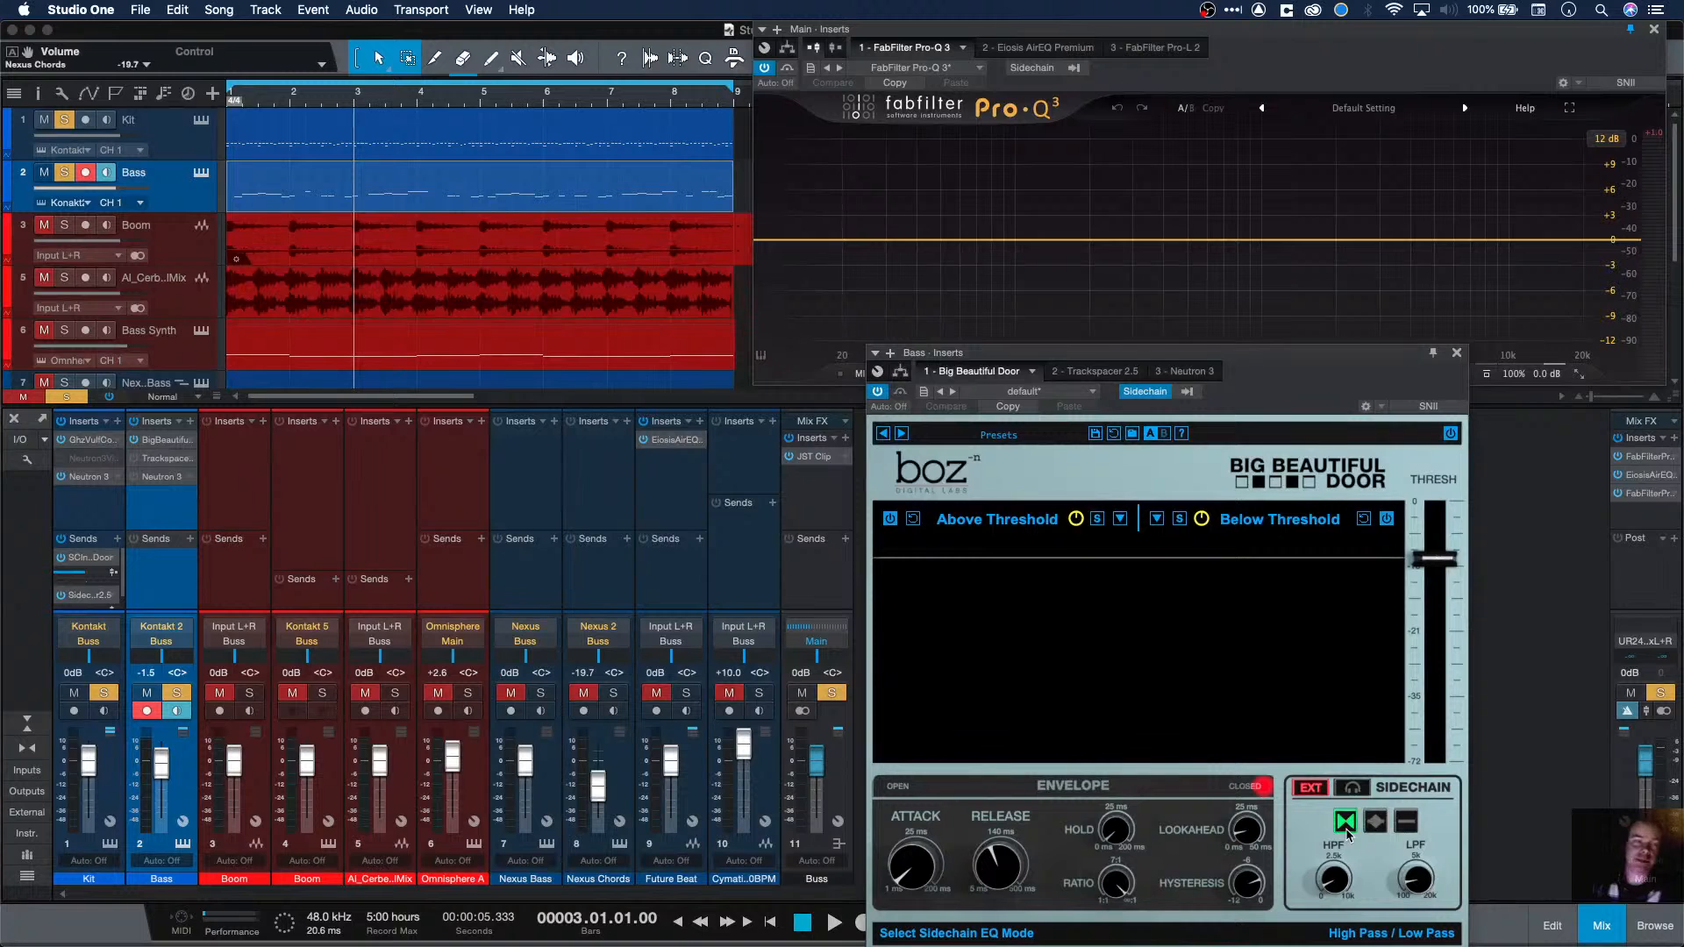
# Step: Audition the Kit and Bass while trying Big Beautiful Door thresholds of -11.9, -9.3 and -7.8 dB, and stop playback
pyautogui.press('space')
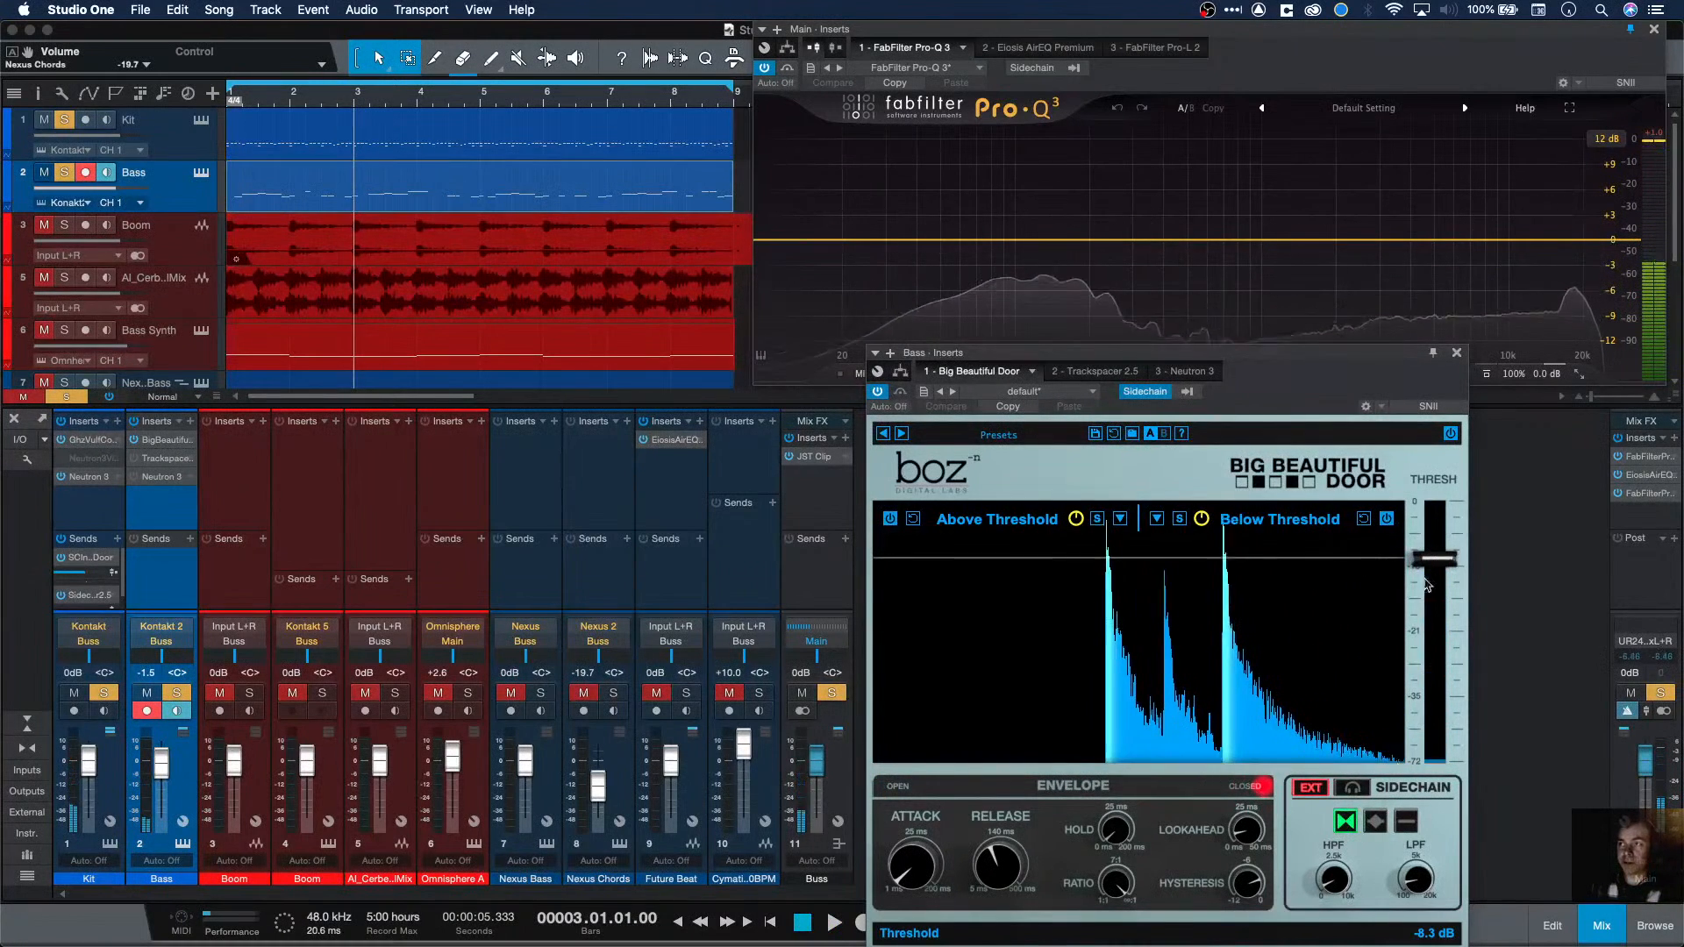
pyautogui.moveTo(1427, 566); pyautogui.dragTo(1438, 591)
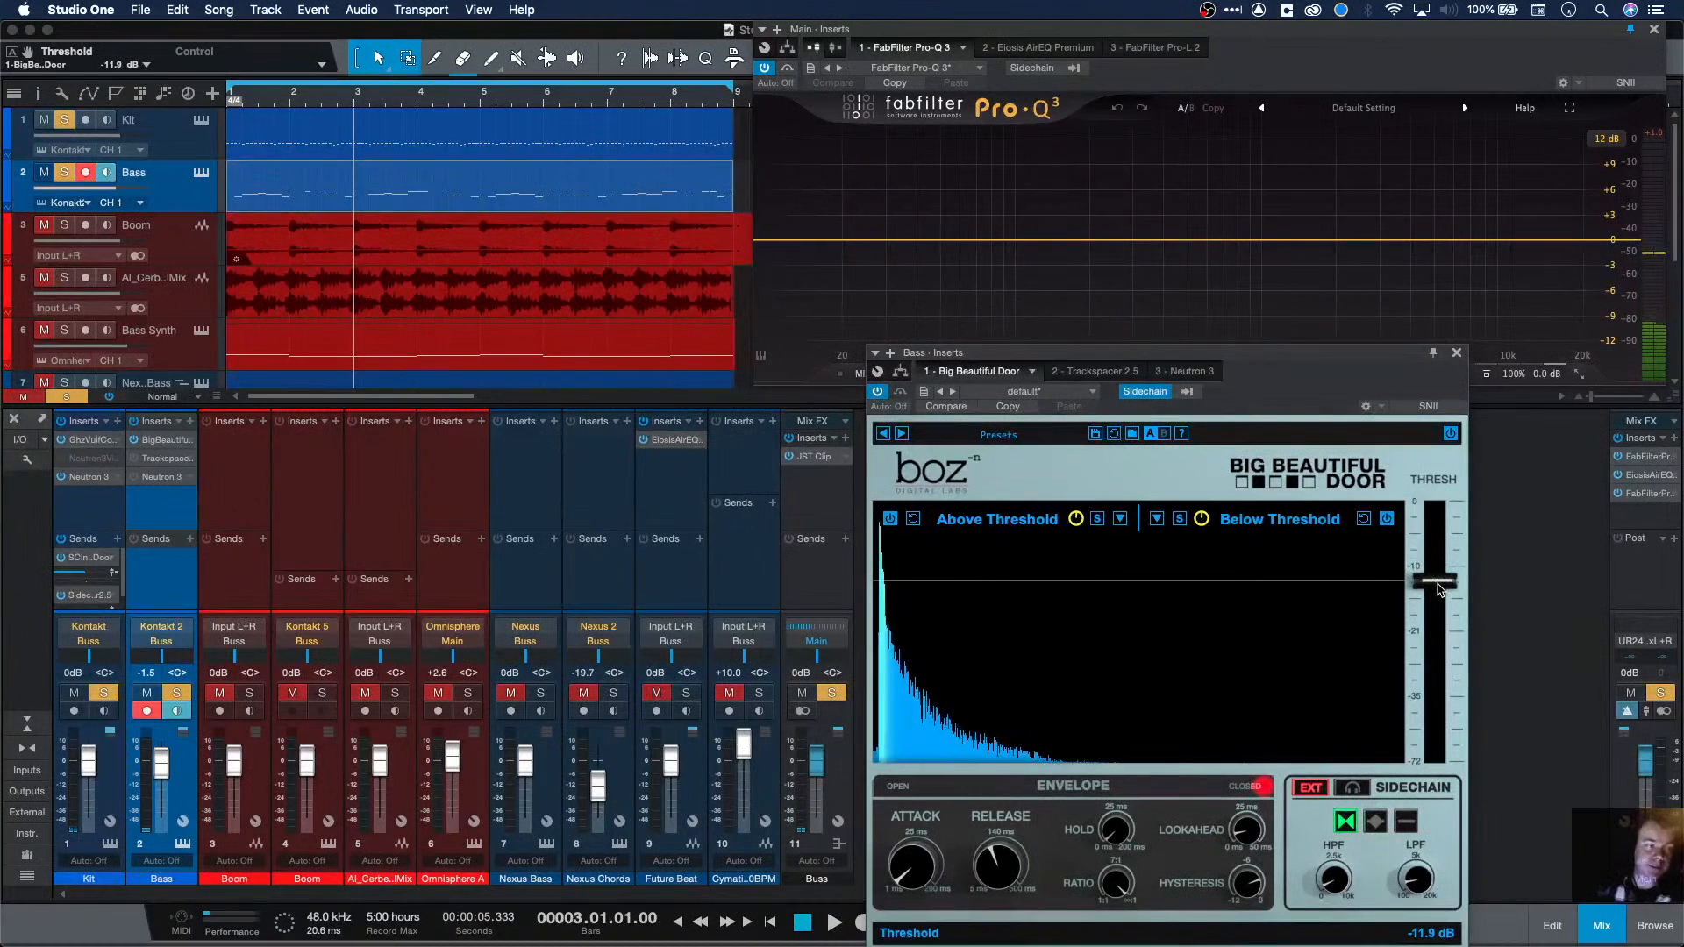
pyautogui.press('space')
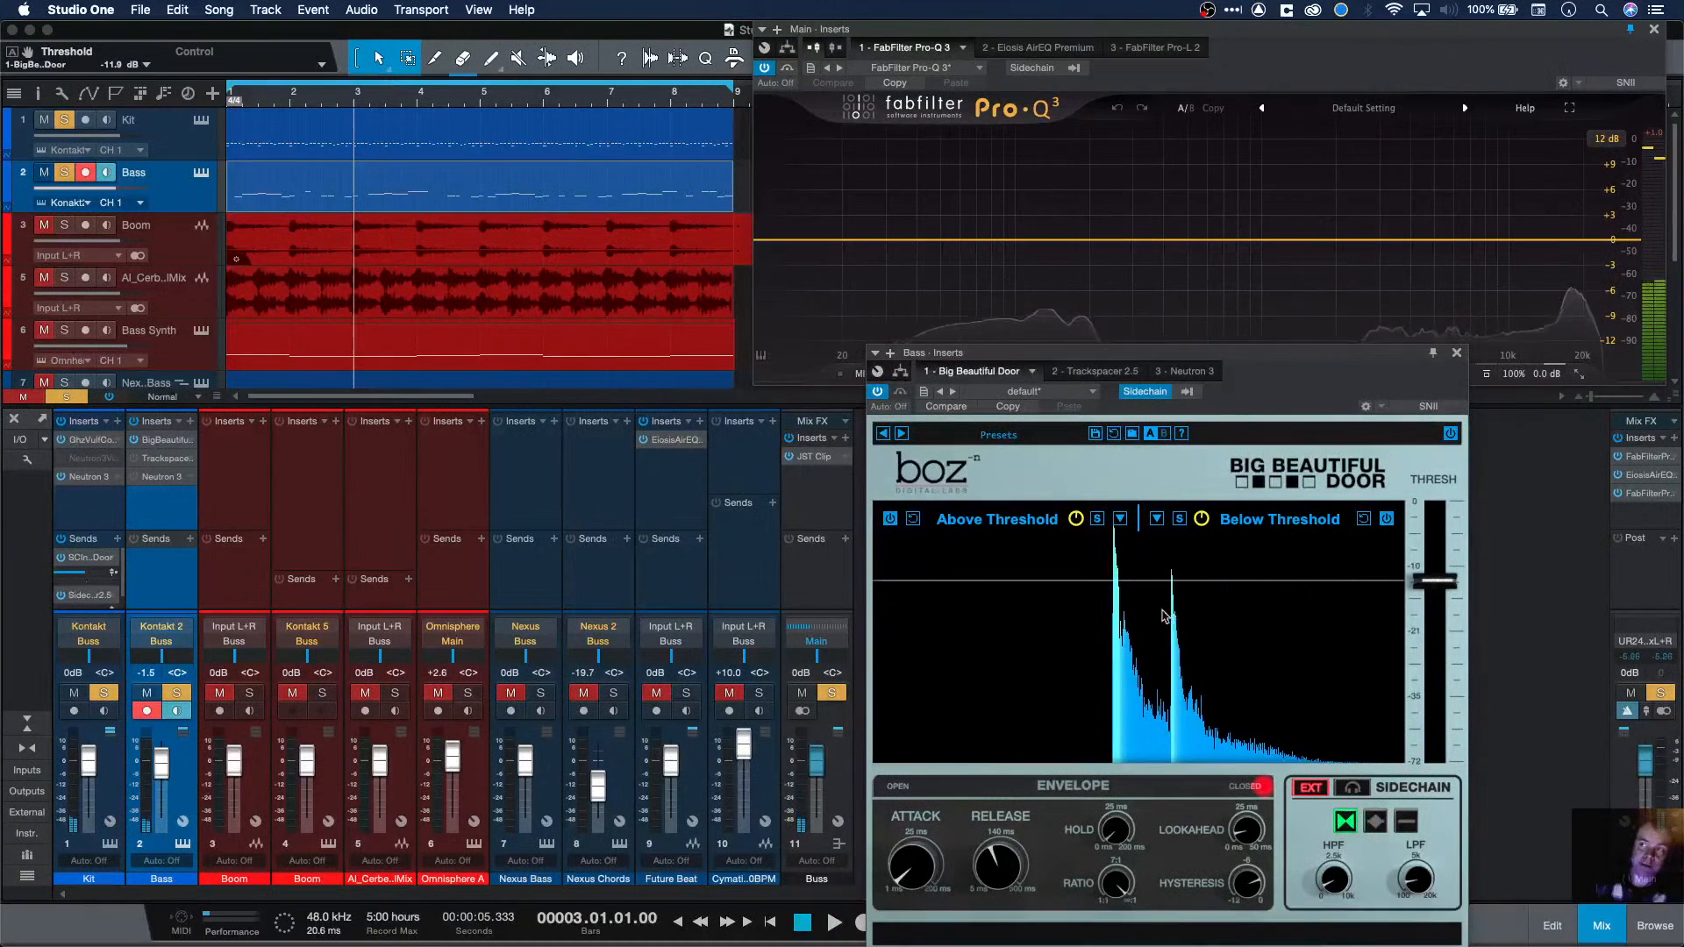
pyautogui.moveTo(1430, 582); pyautogui.dragTo(1418, 565)
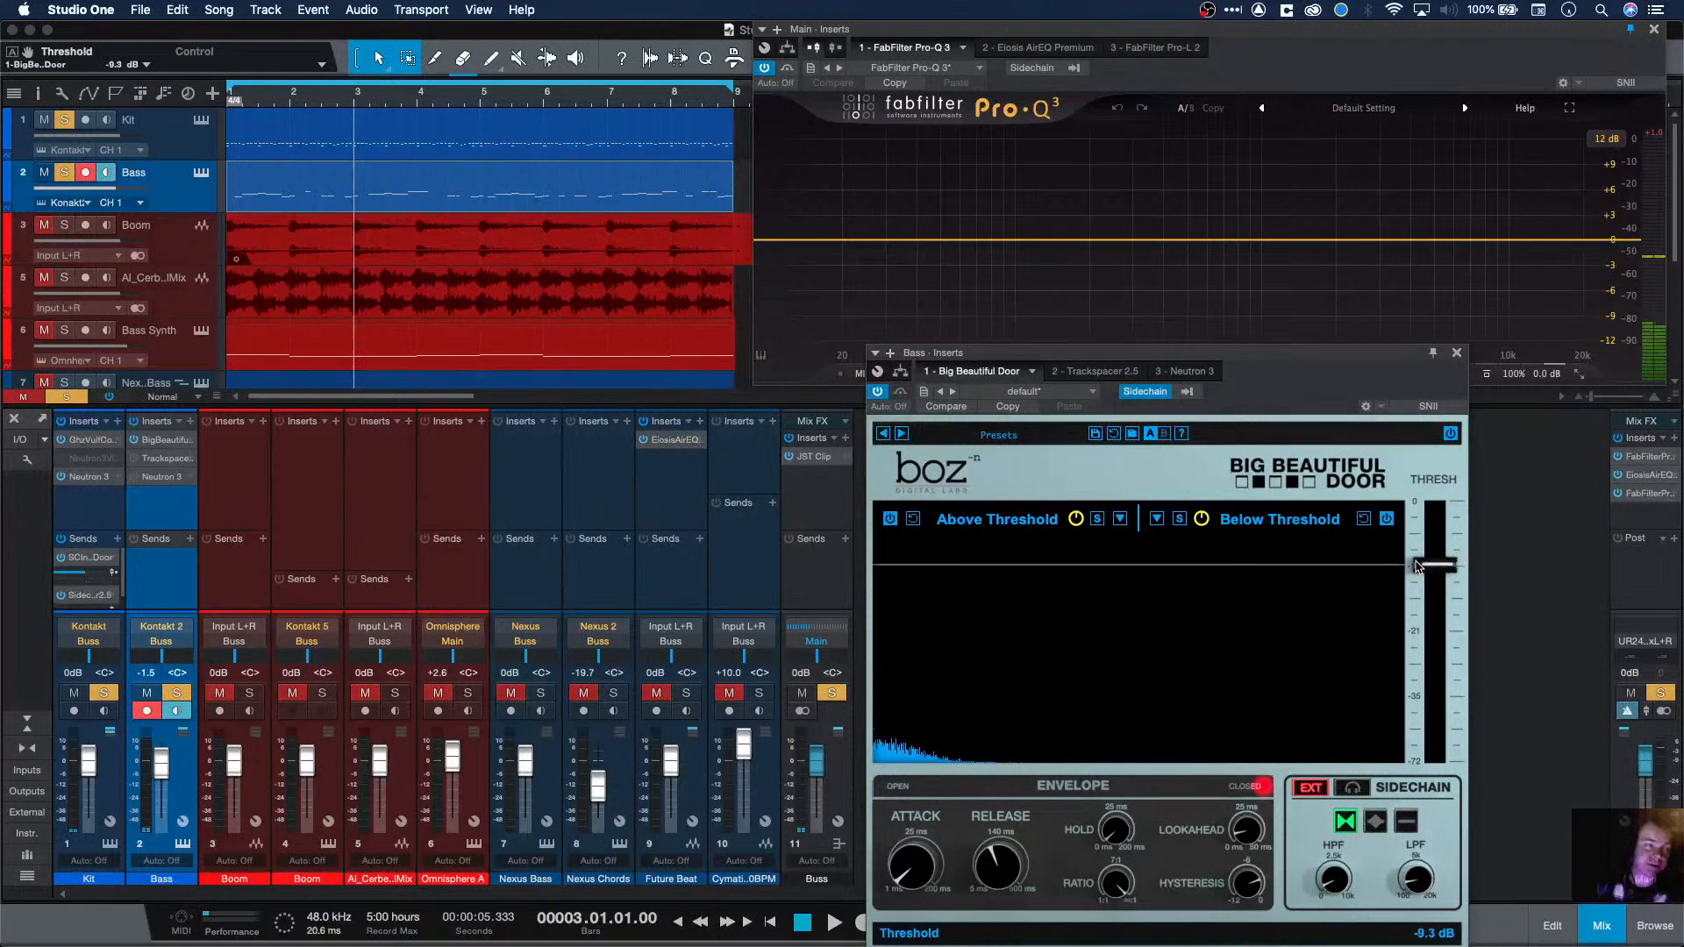
pyautogui.press('space')
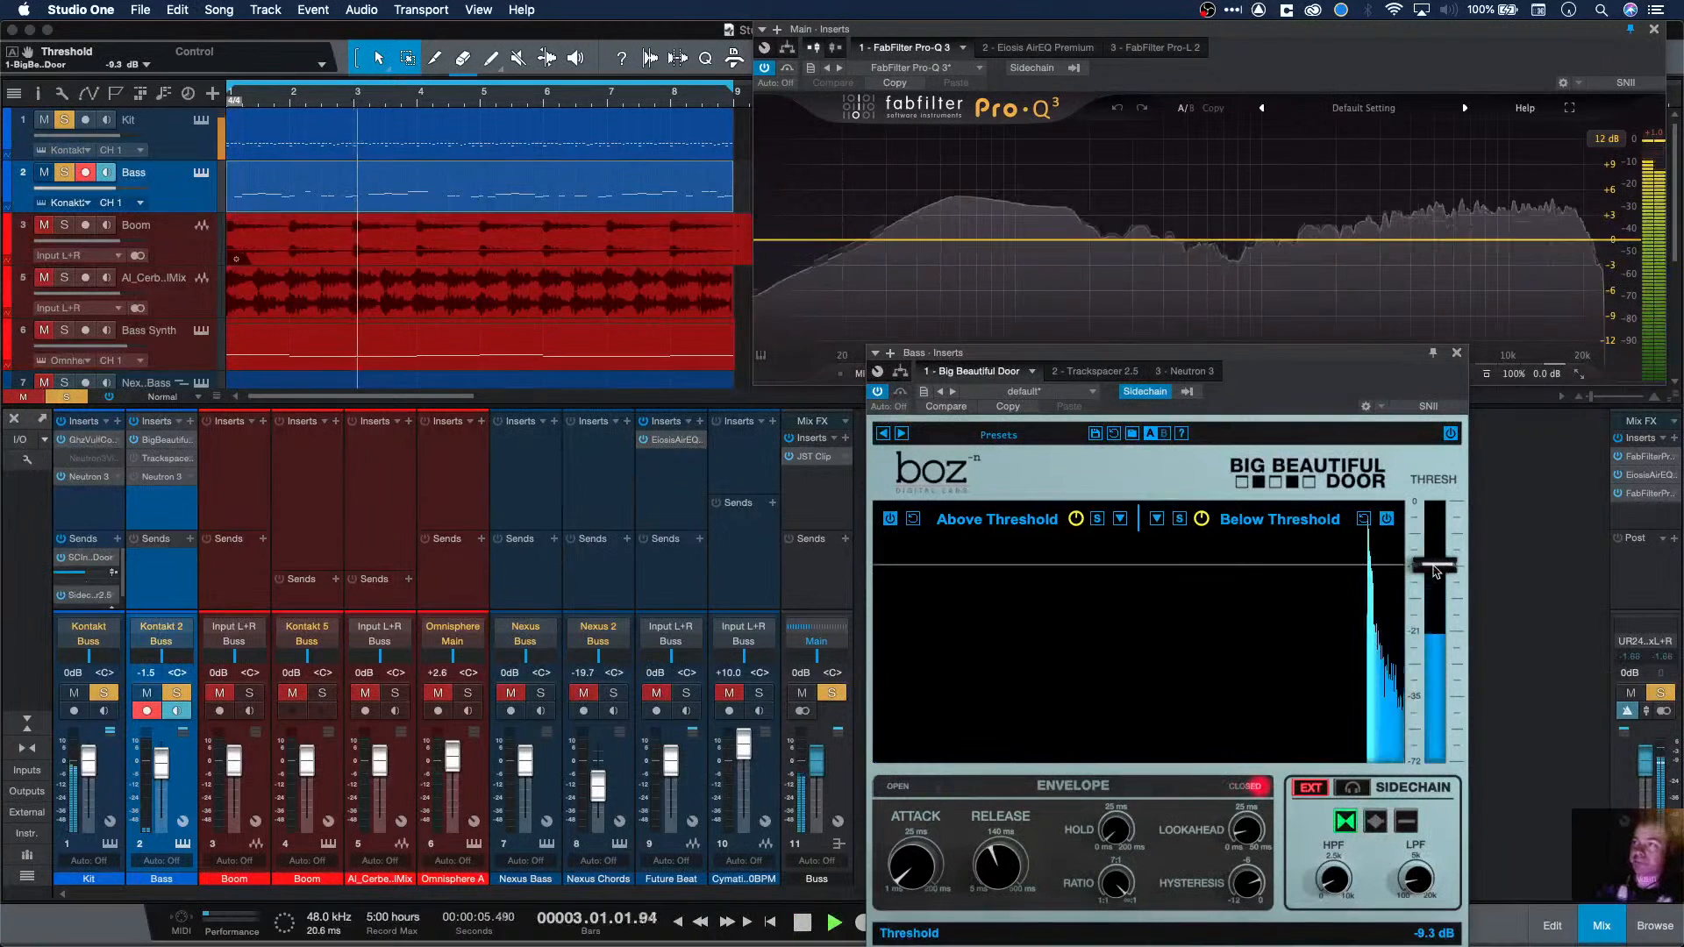
pyautogui.moveTo(1435, 568); pyautogui.dragTo(1436, 560)
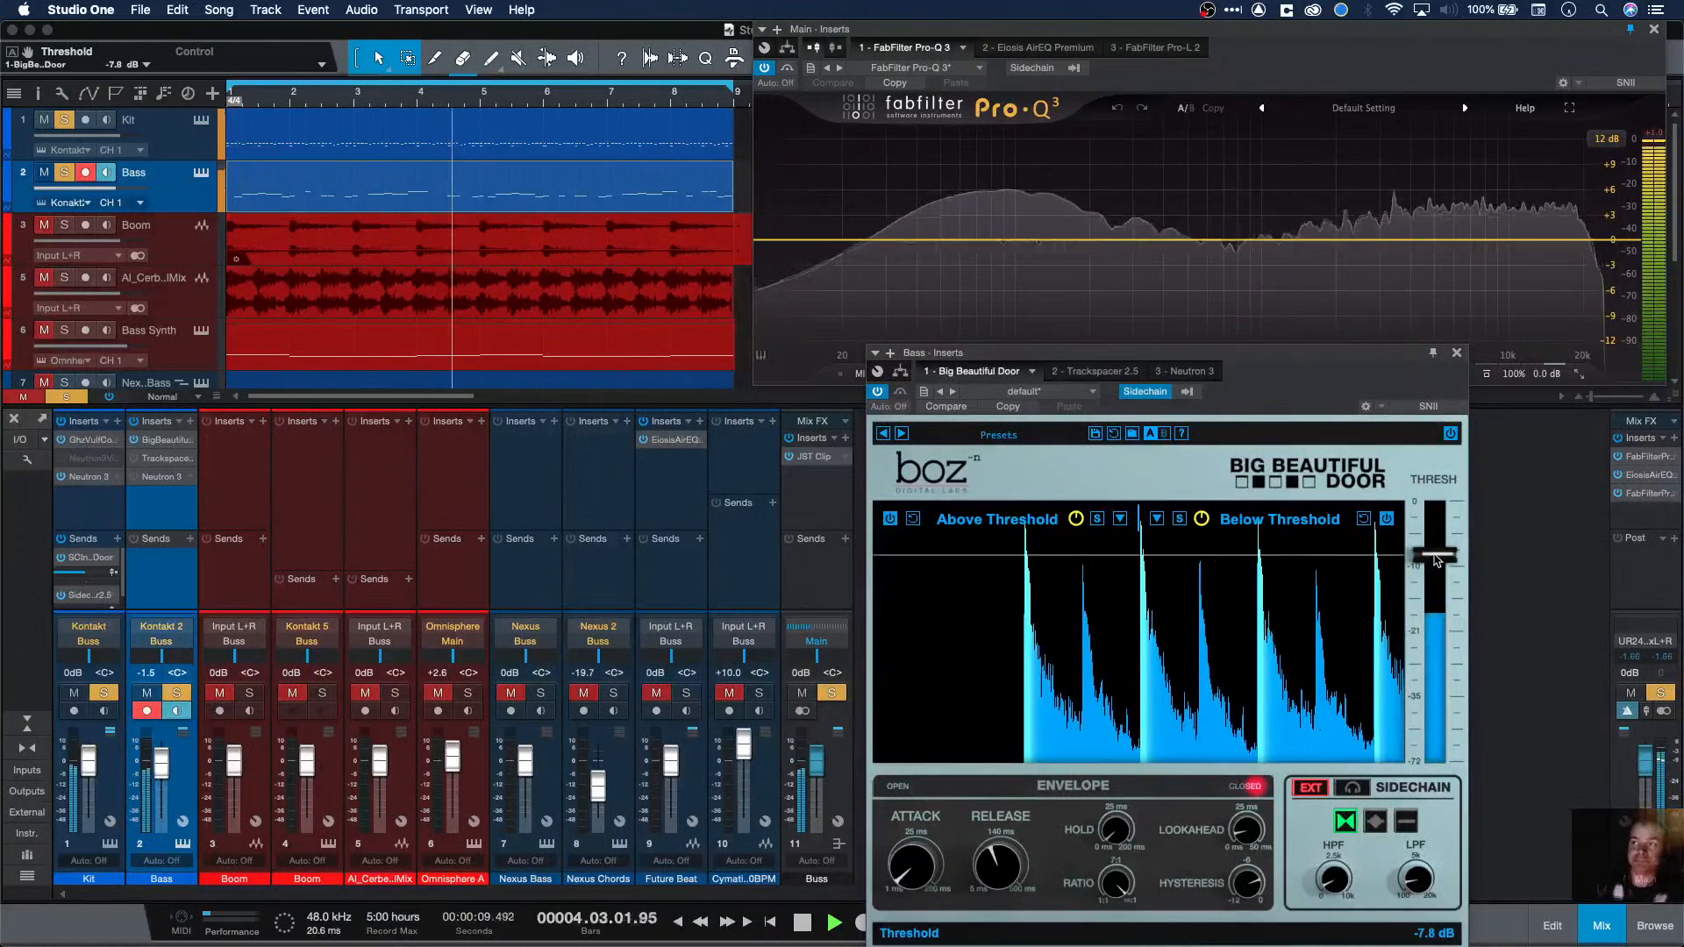
pyautogui.press('space')
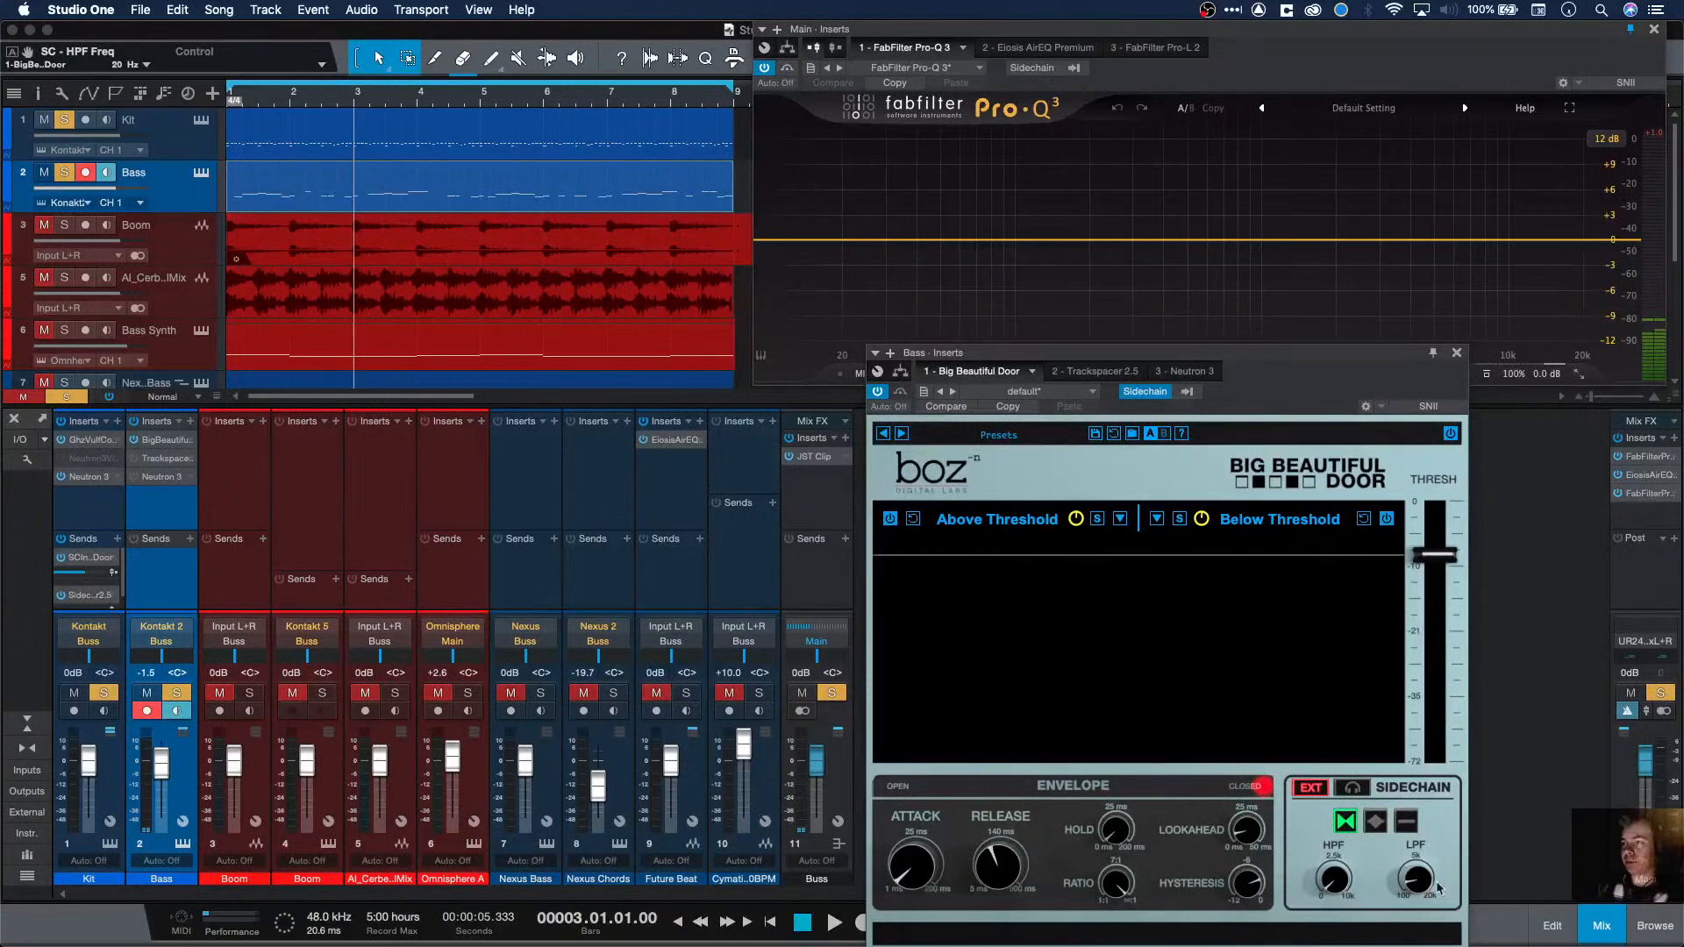
# Step: Load the Make Way for Bass - EXT Bass preset in Big Beautiful Door and audition it
pyautogui.click(956, 439)
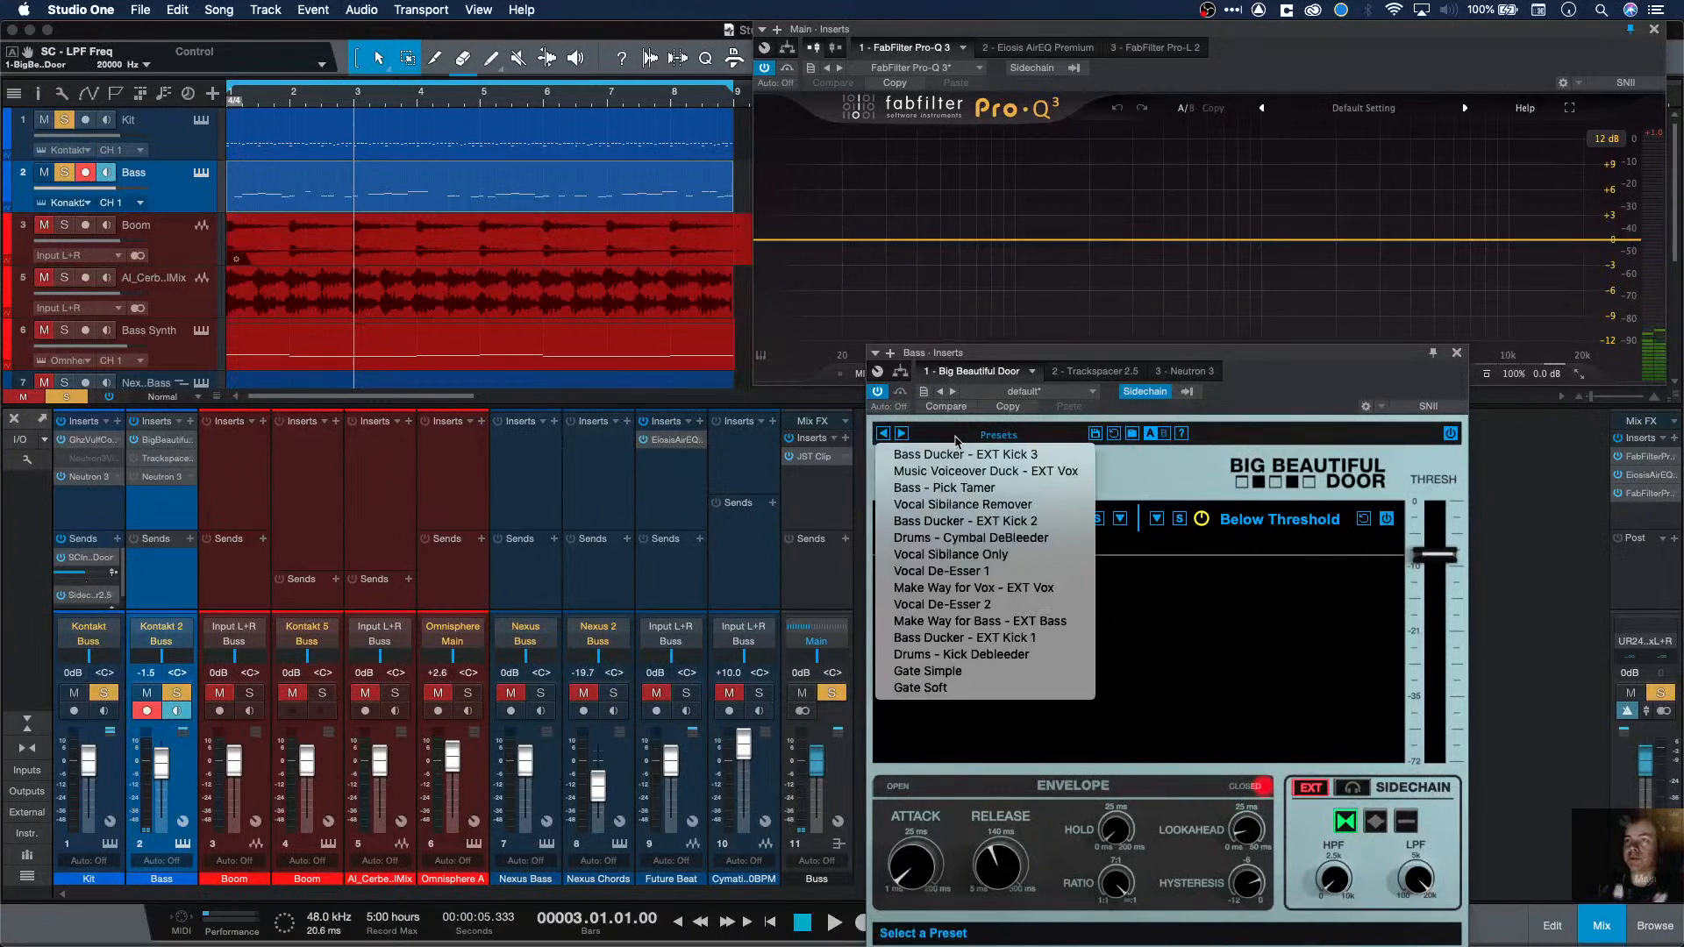
pyautogui.click(958, 621)
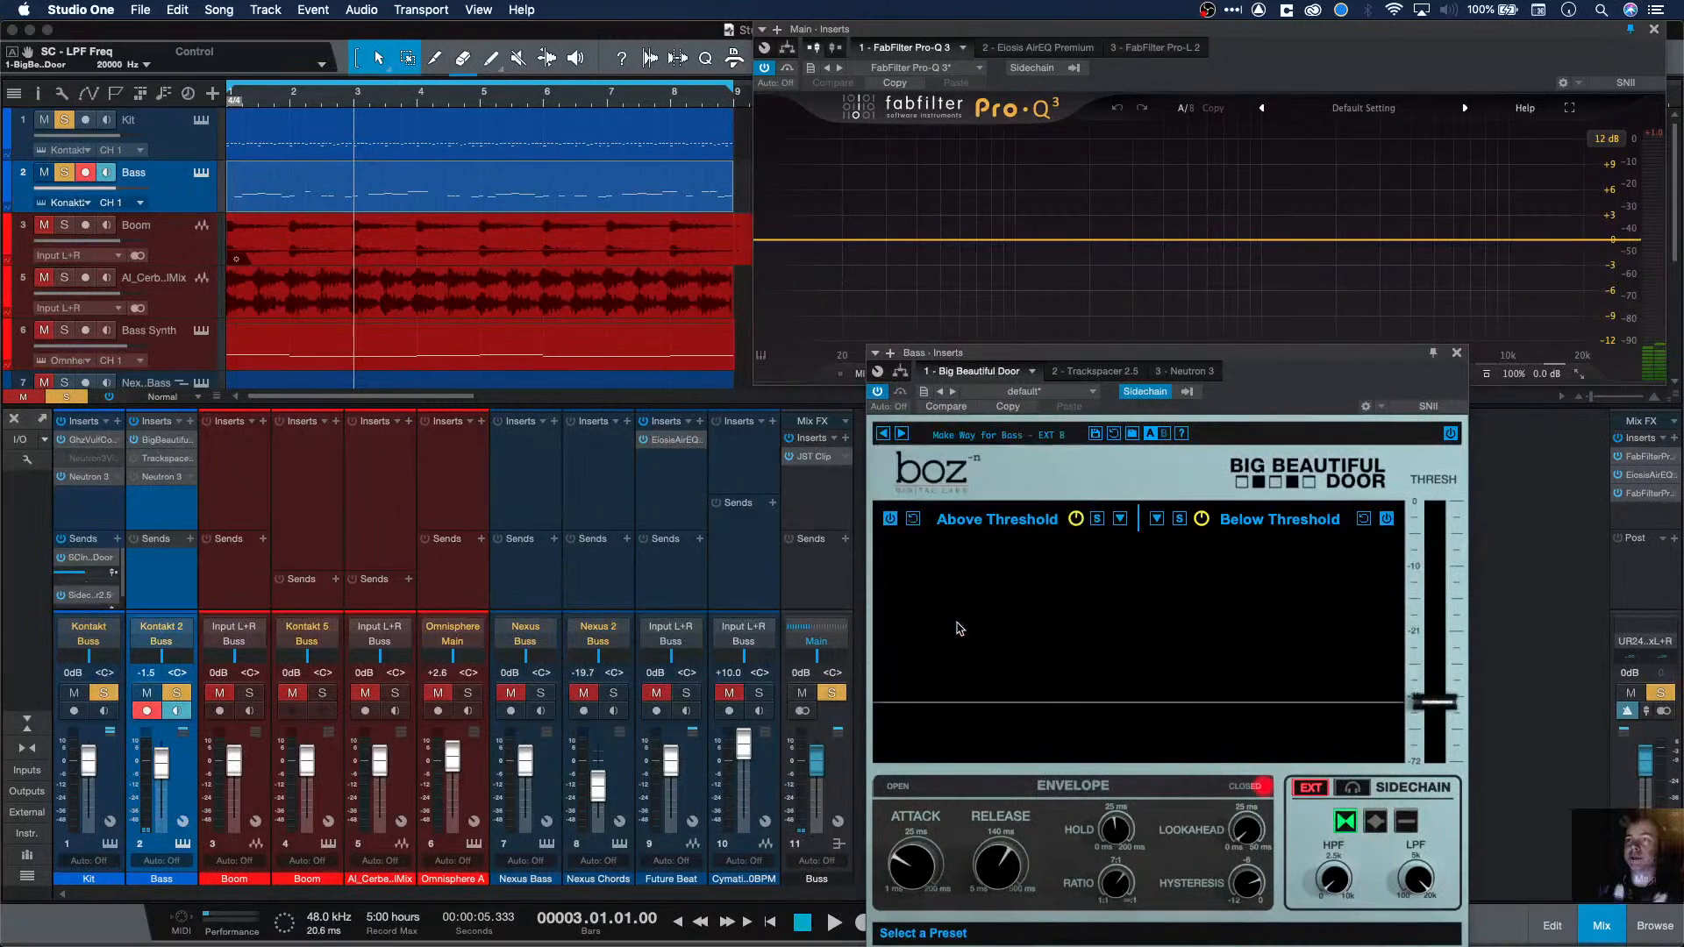
pyautogui.press('space')
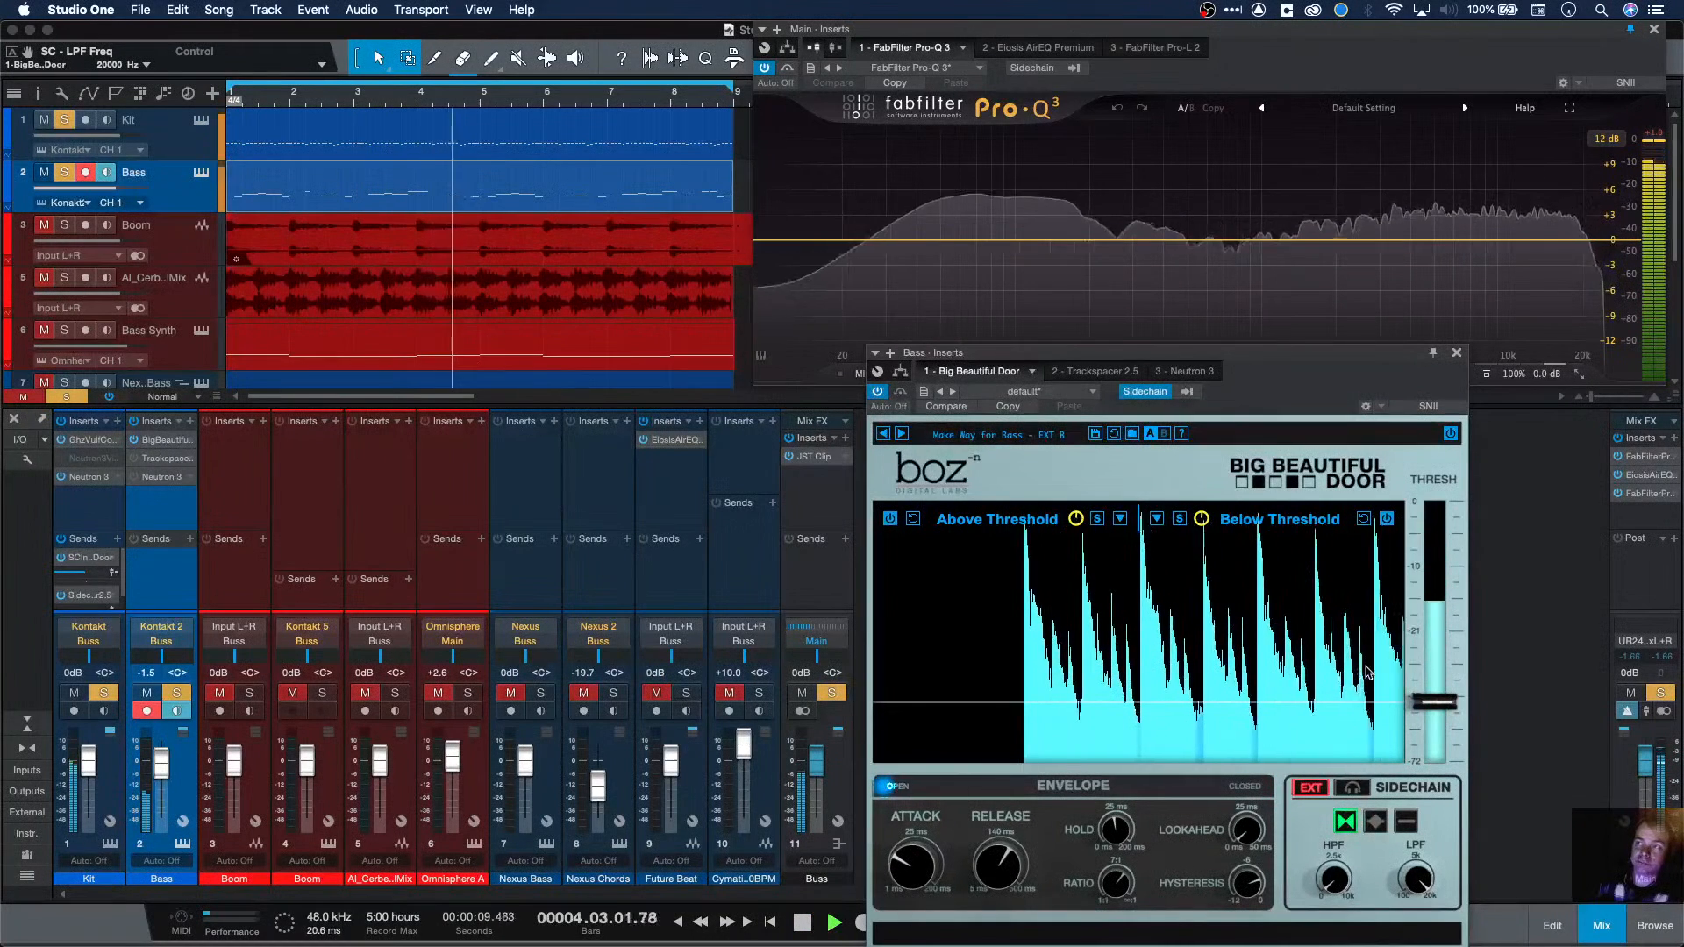
pyautogui.press('space')
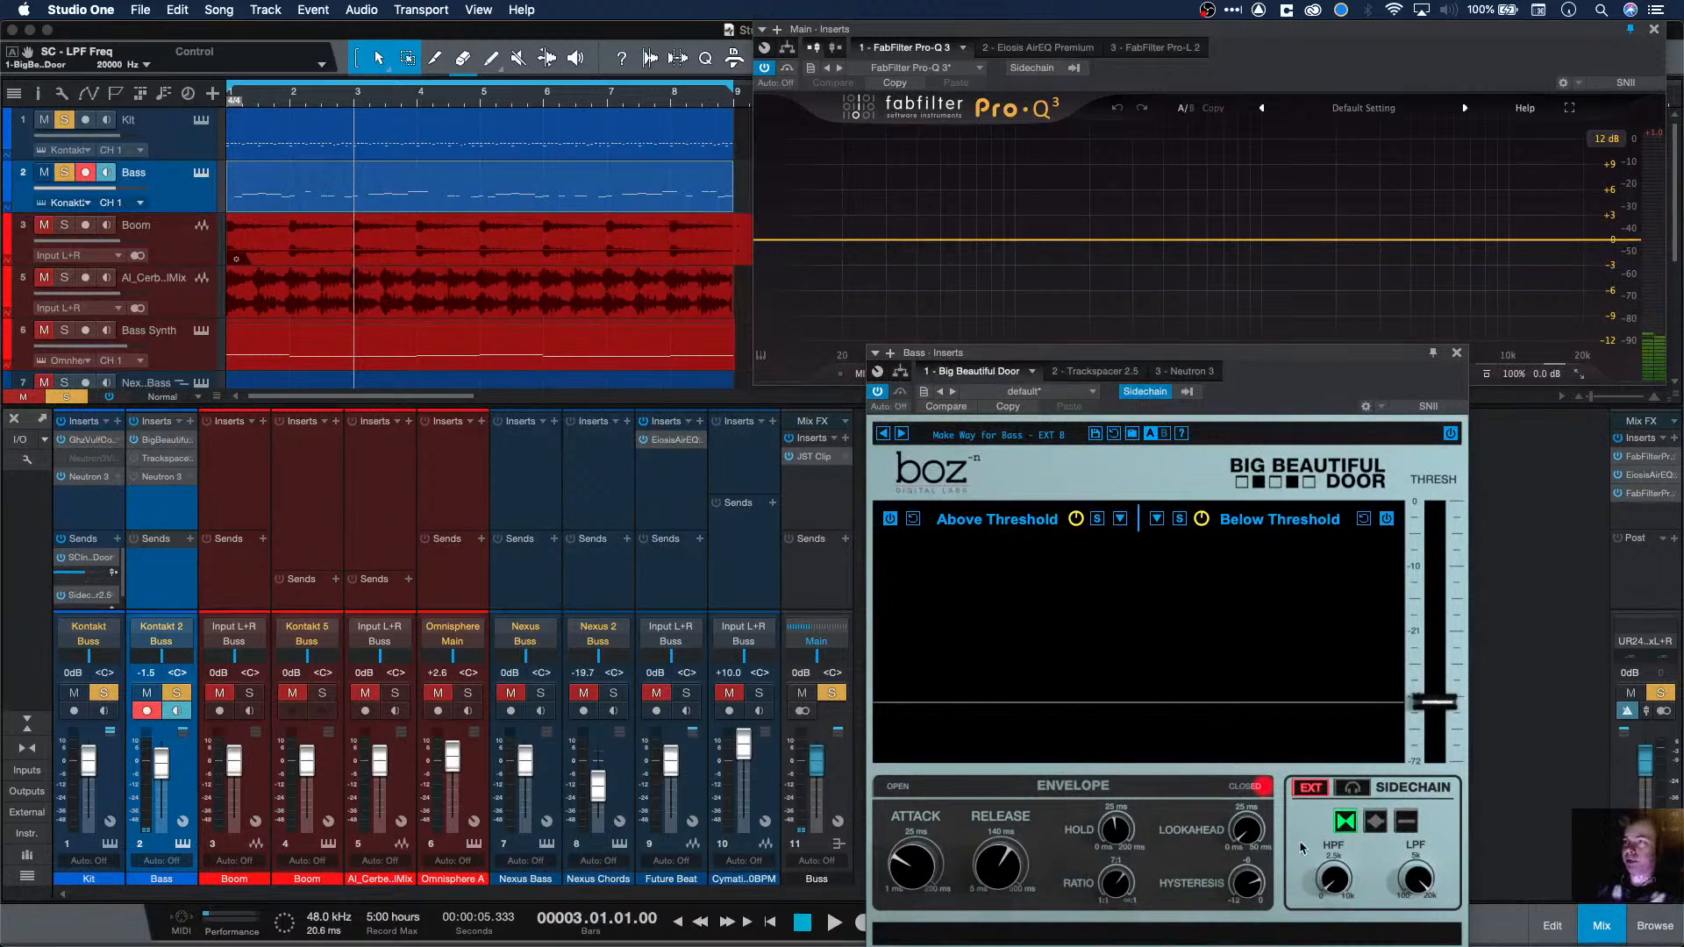
# Step: Load the Bass Ducker - EXT Kick 1 preset and audition it, raising the threshold to -9.3 dB
pyautogui.click(1013, 446)
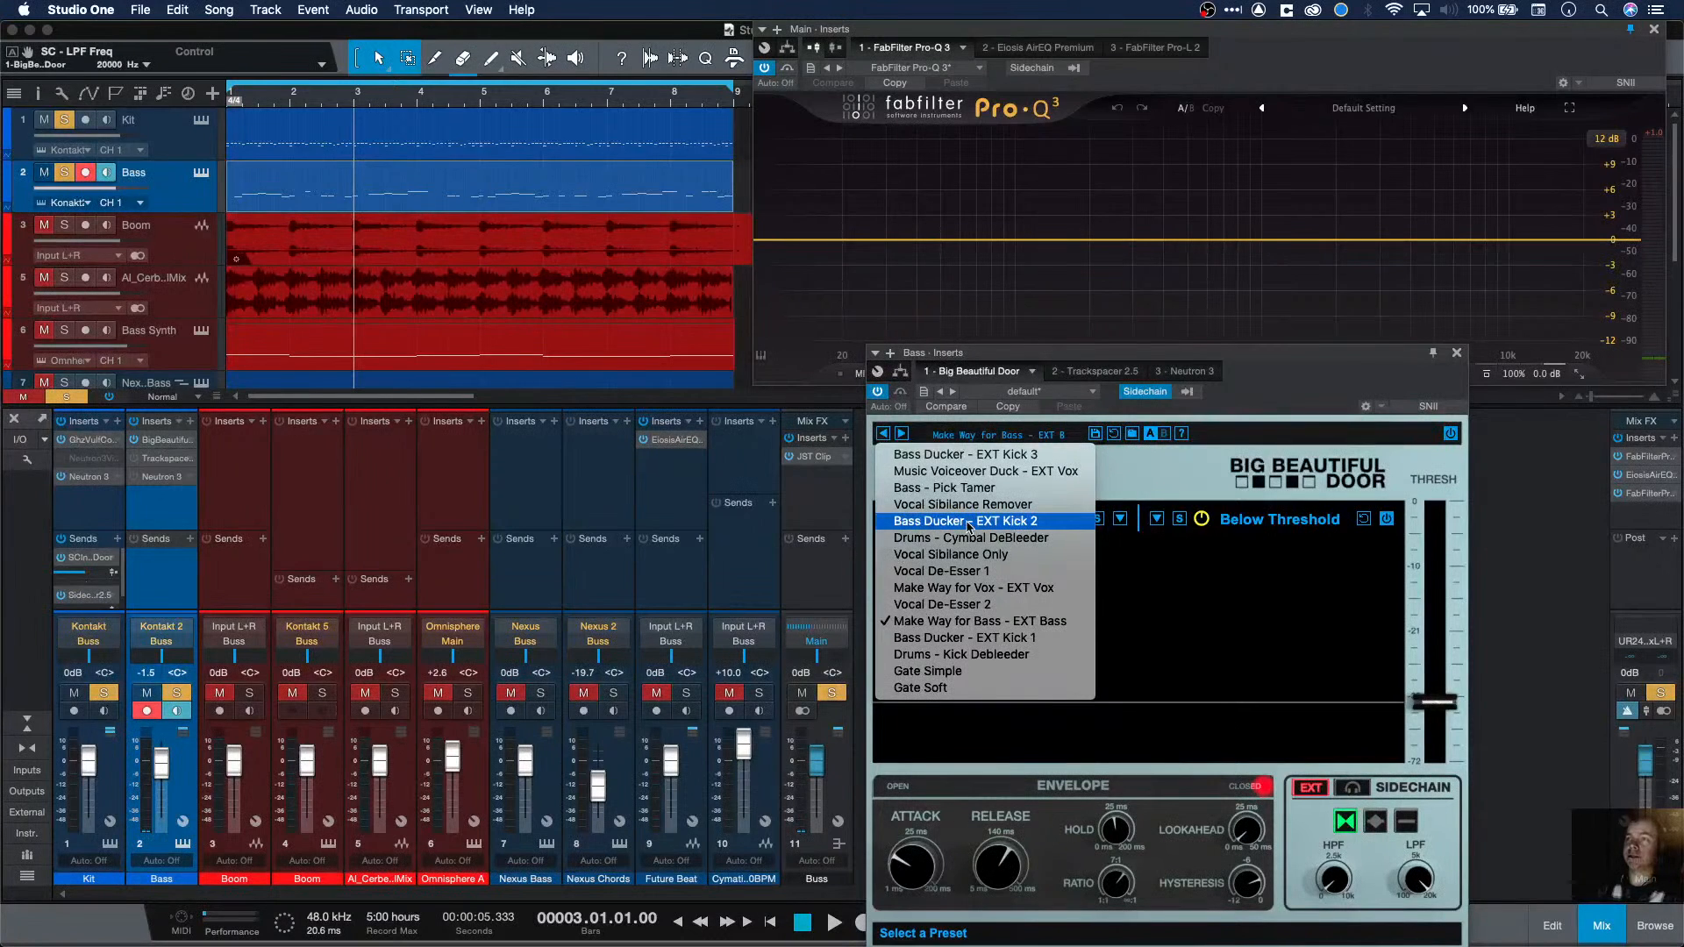
pyautogui.click(972, 638)
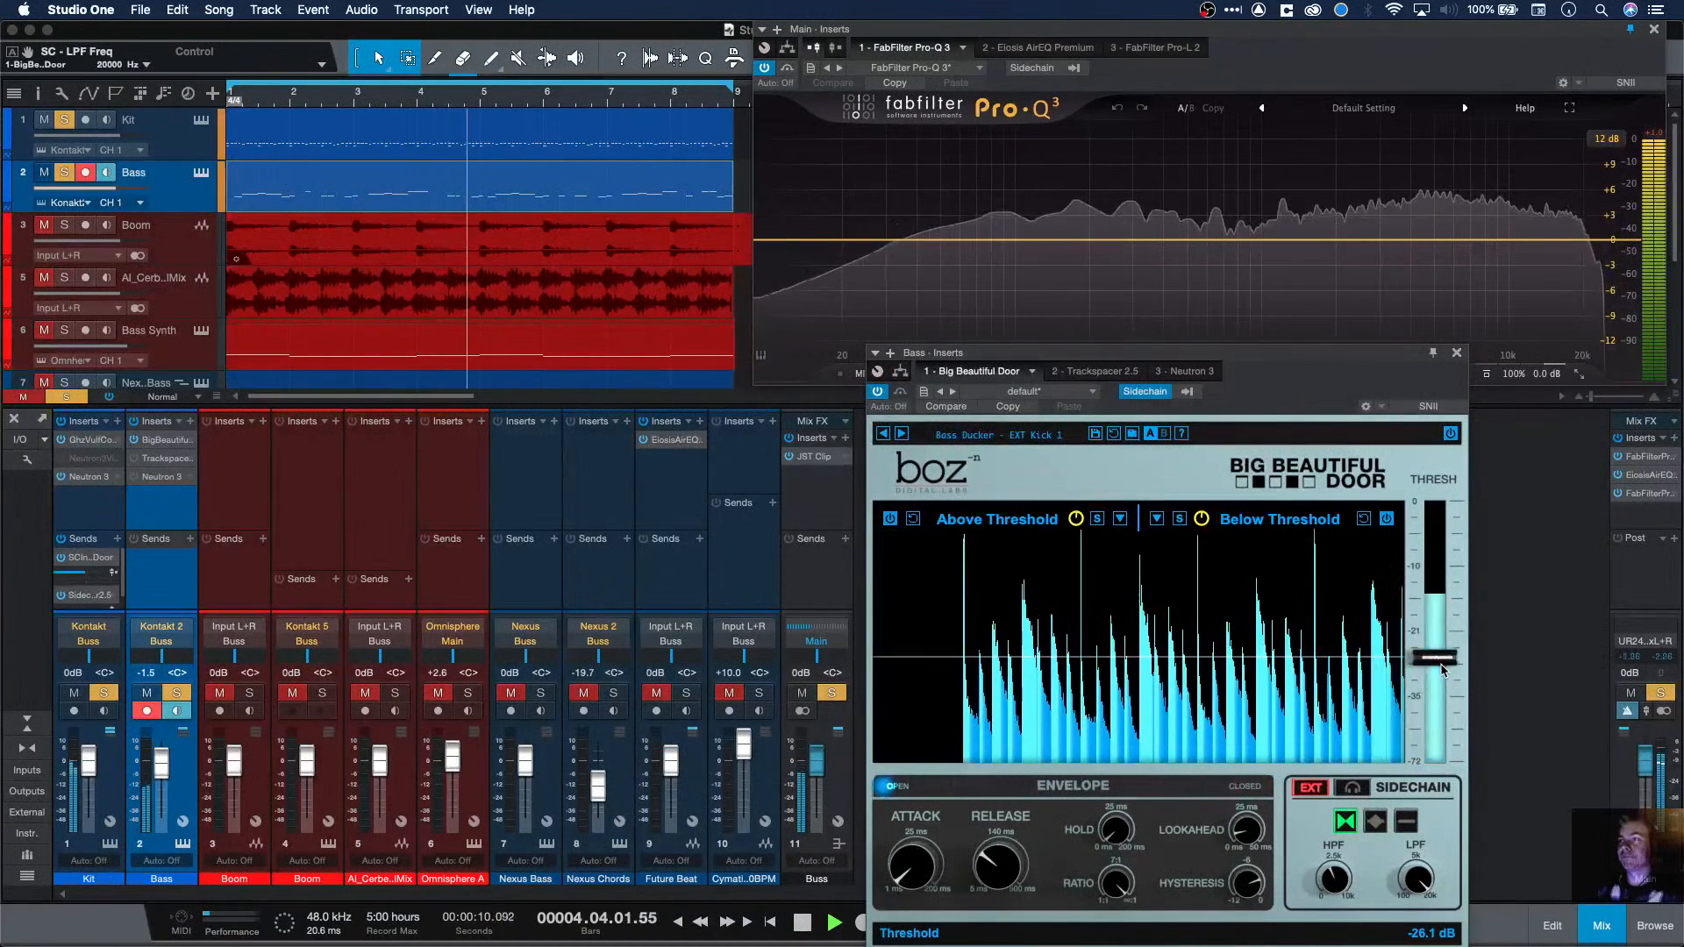
pyautogui.press('space')
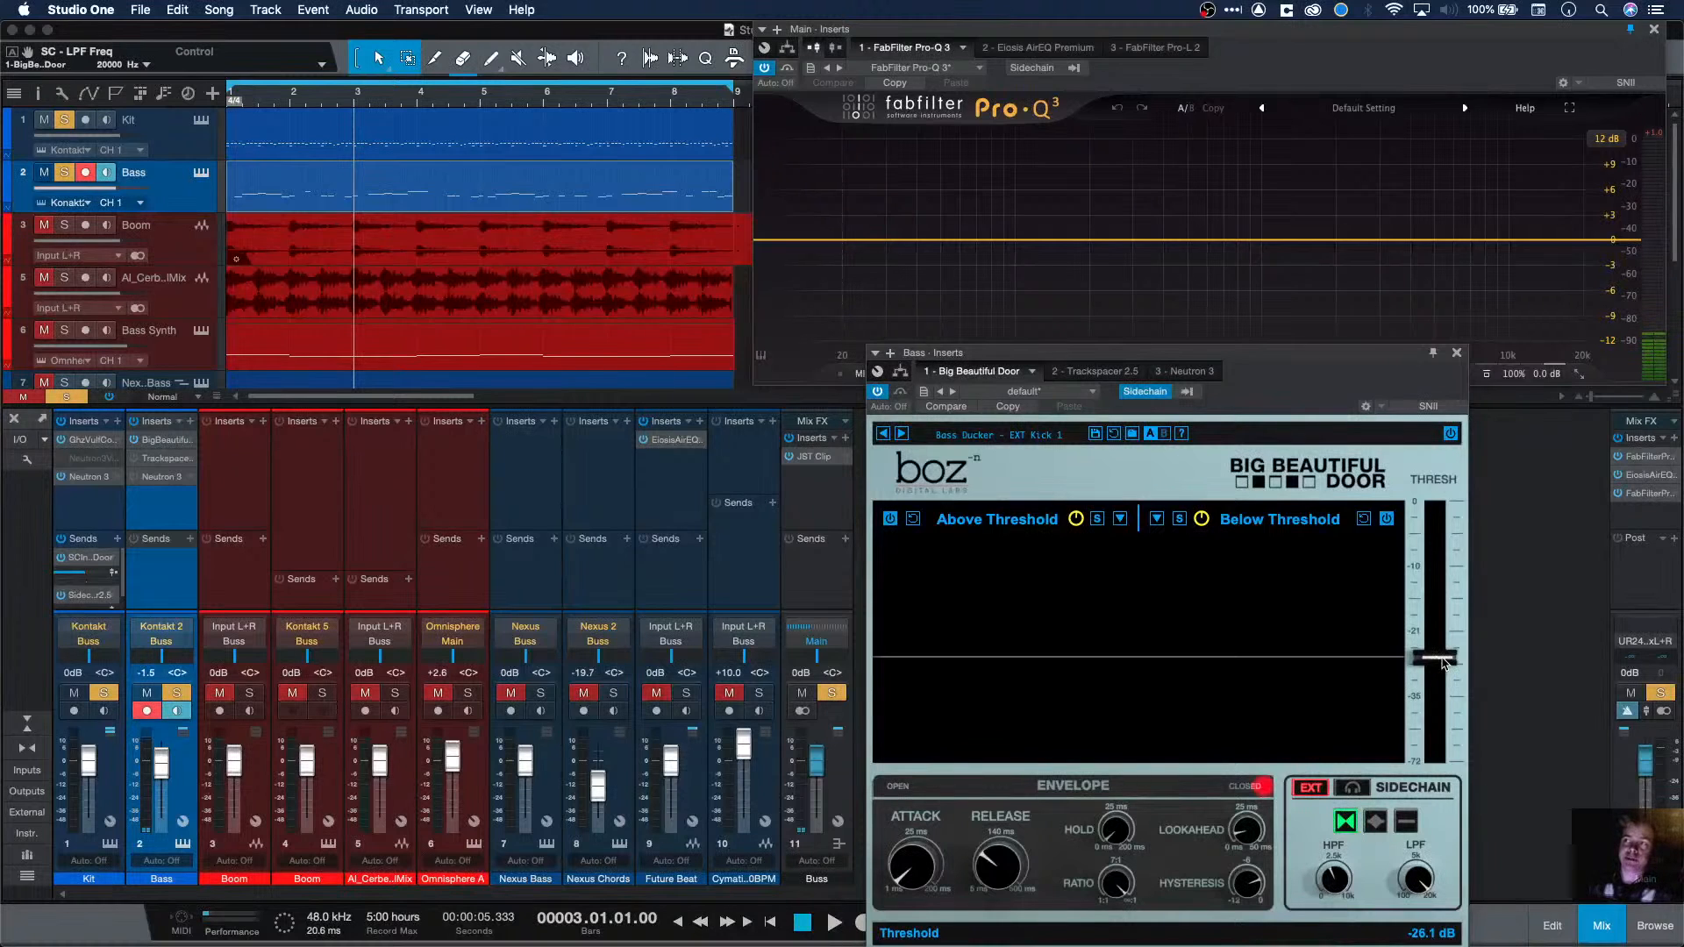
pyautogui.press('space')
pyautogui.moveTo(1444, 664); pyautogui.dragTo(1454, 565)
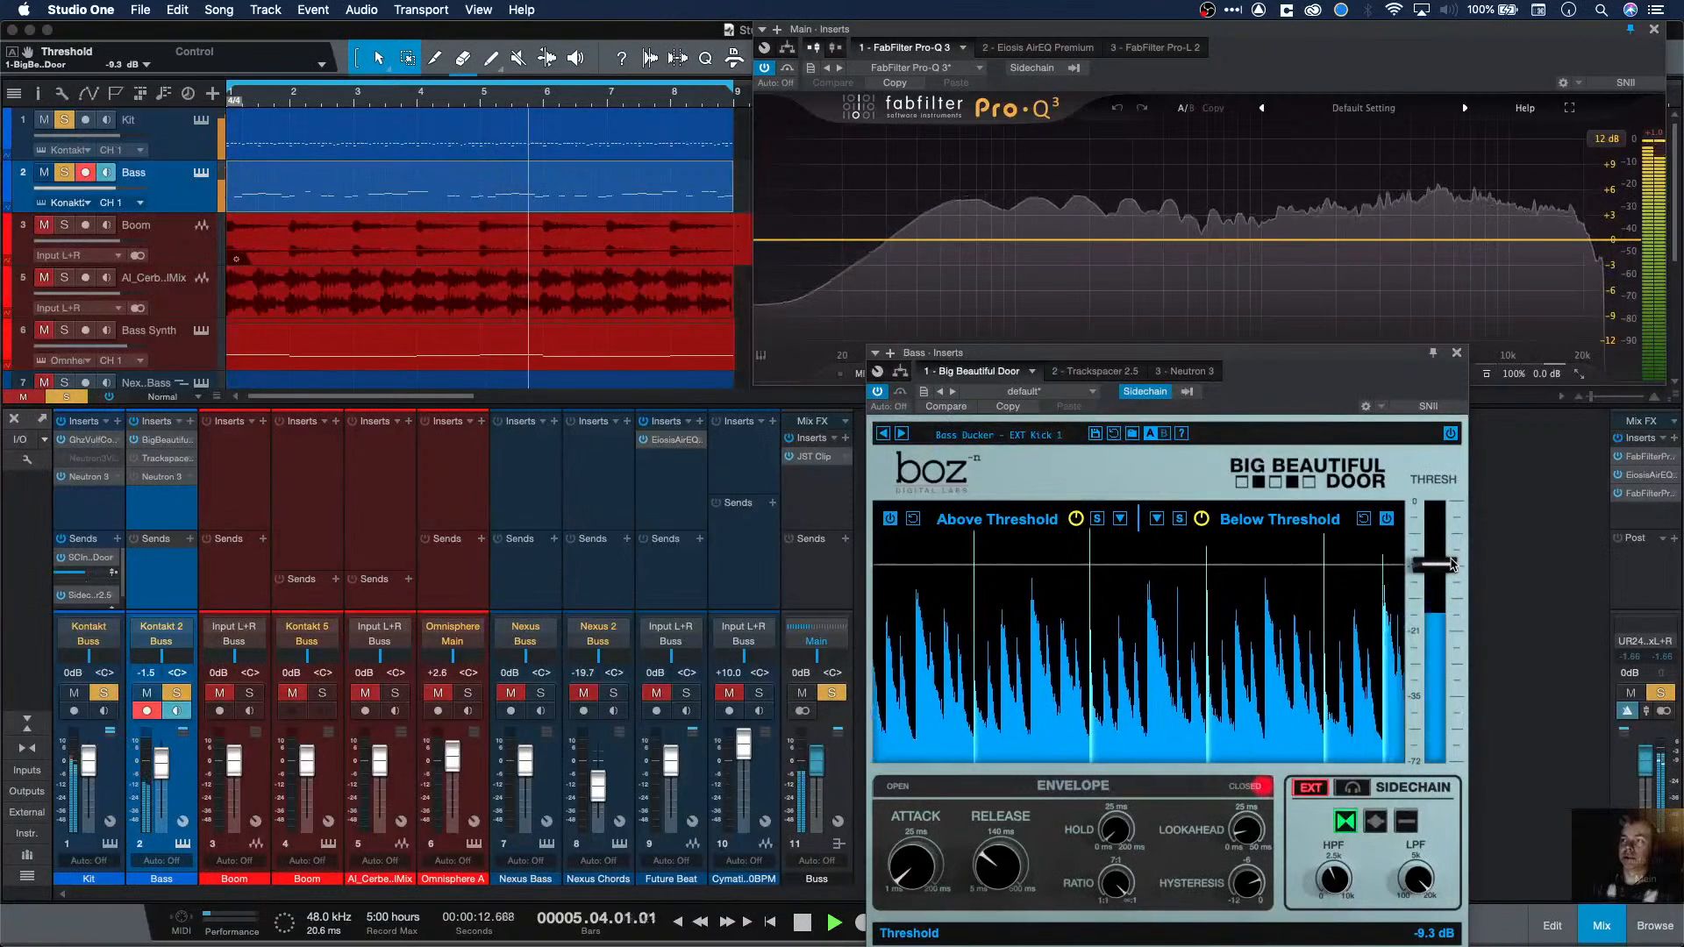
pyautogui.press('space')
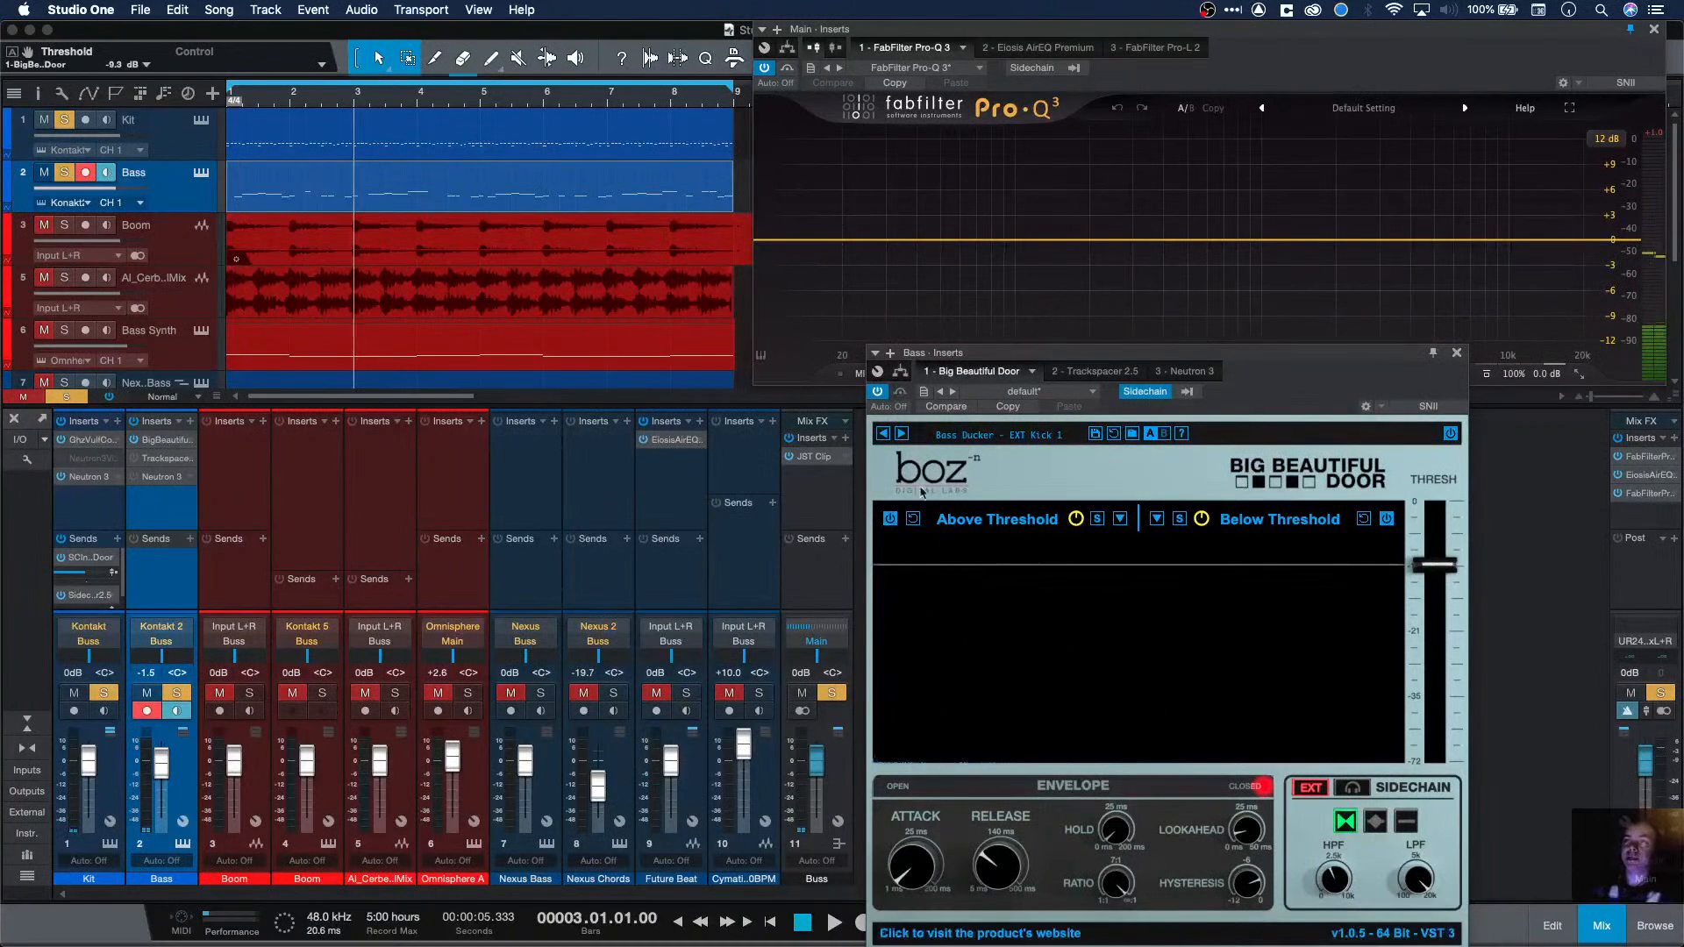
# Step: Load the Bass Ducker - EXT Kick 2 preset and audition it, raising the threshold to -8.9 dB
pyautogui.click(943, 436)
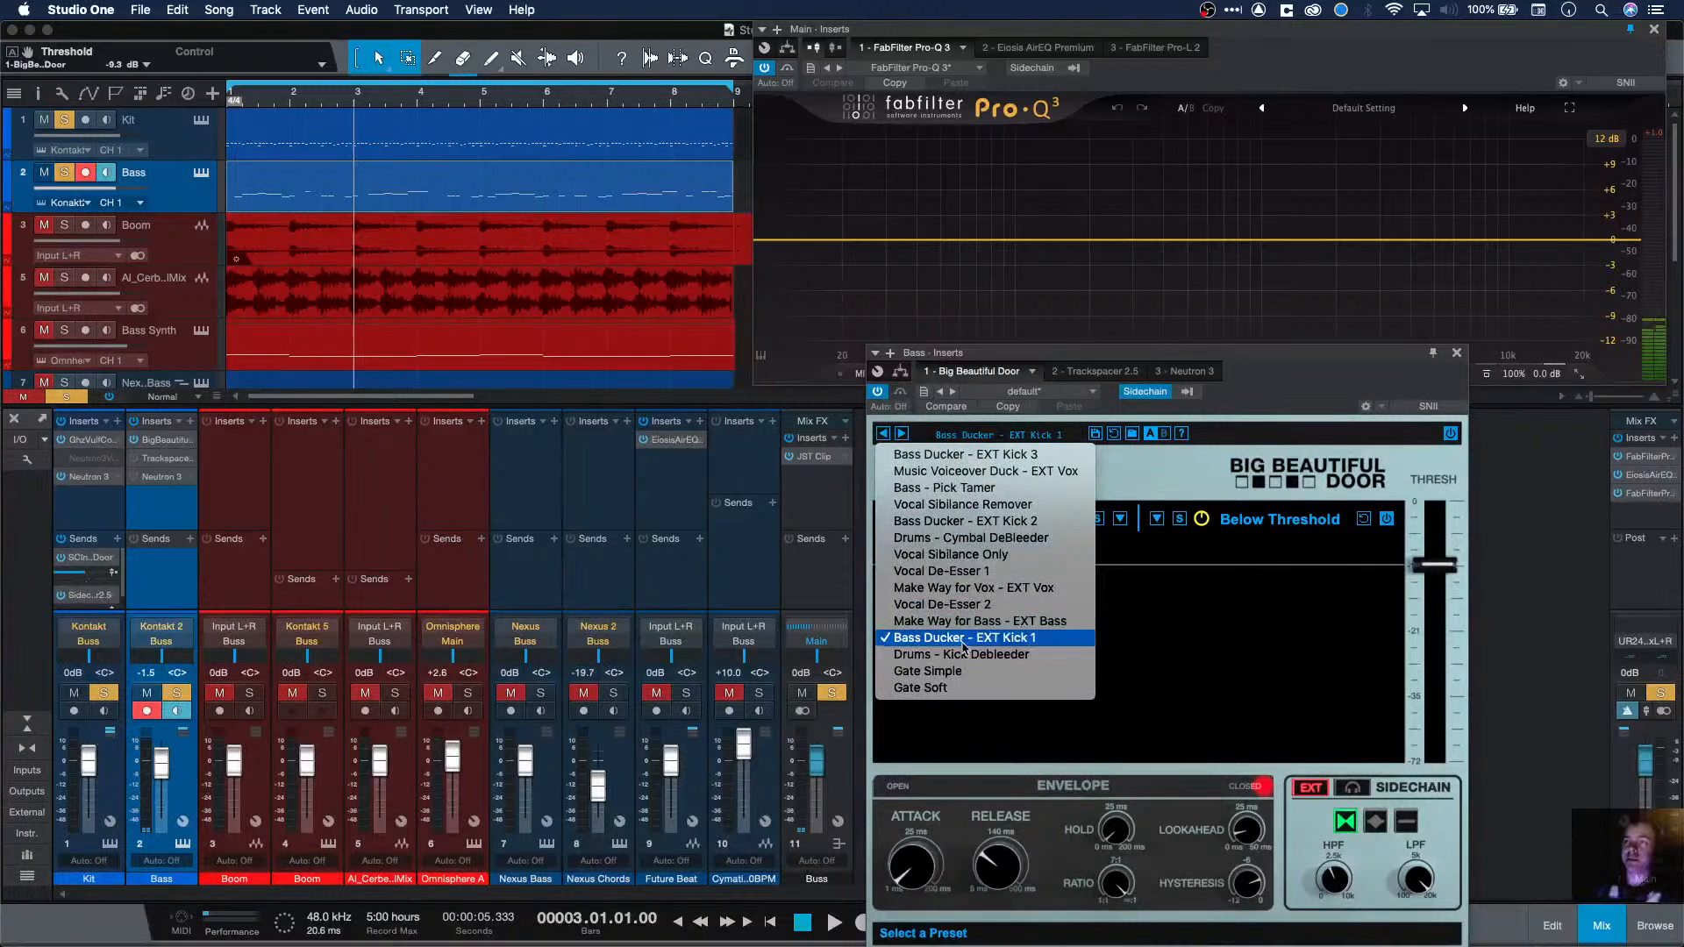
pyautogui.click(956, 527)
pyautogui.press('space')
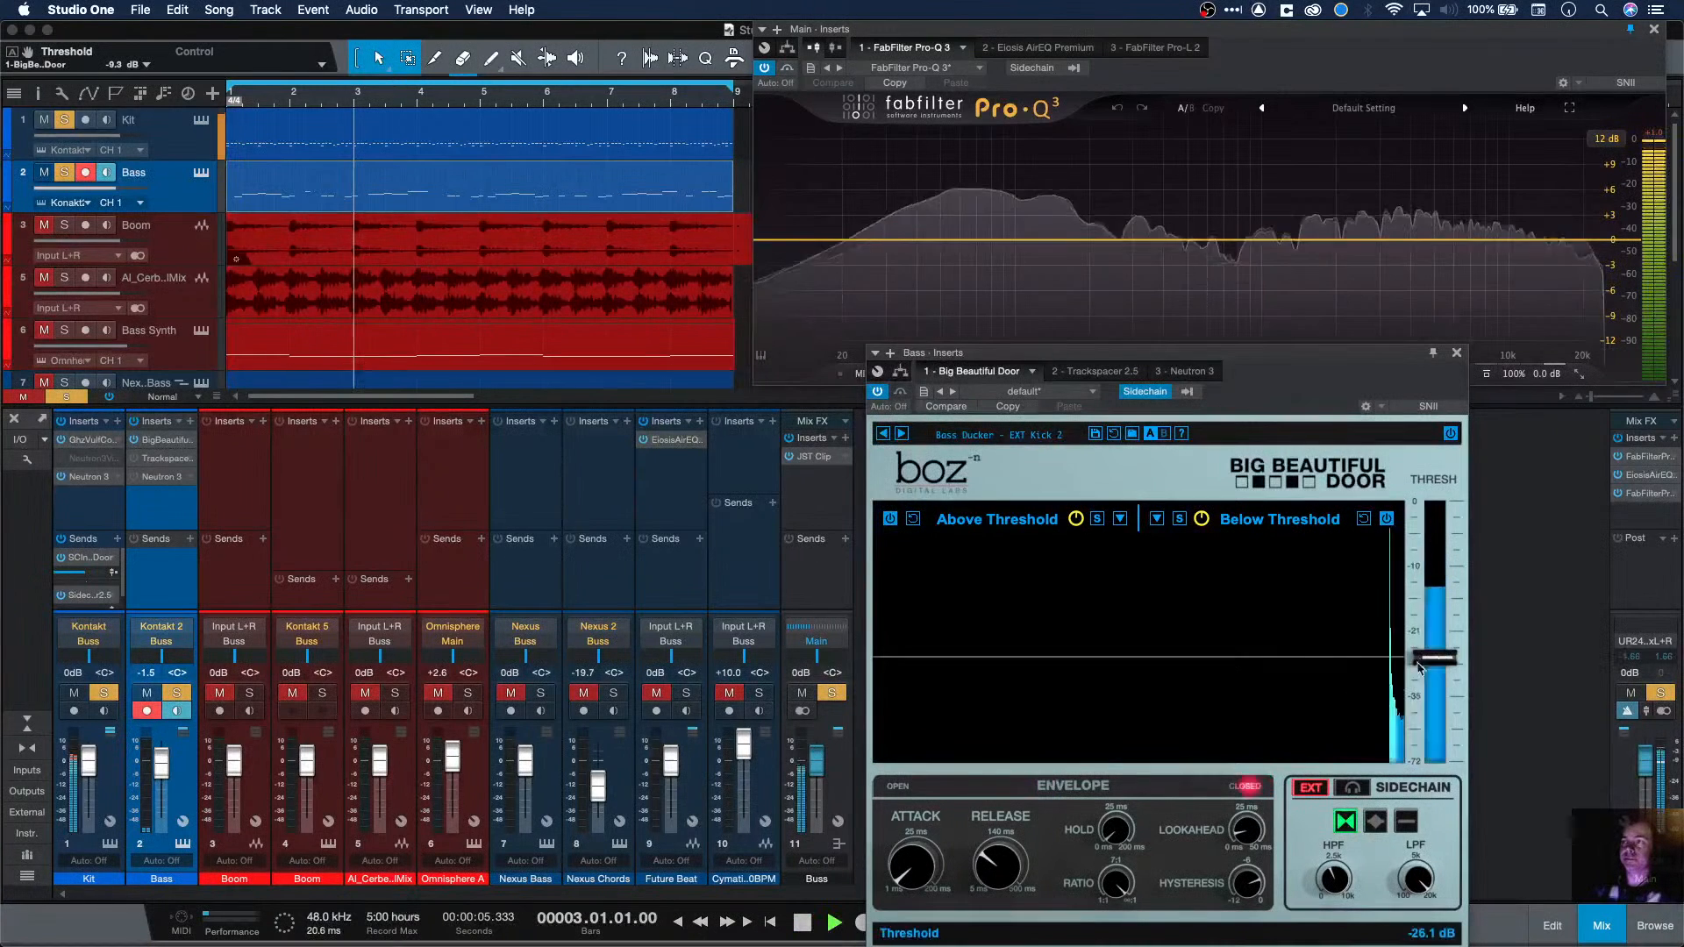
pyautogui.moveTo(1442, 657); pyautogui.dragTo(1444, 554)
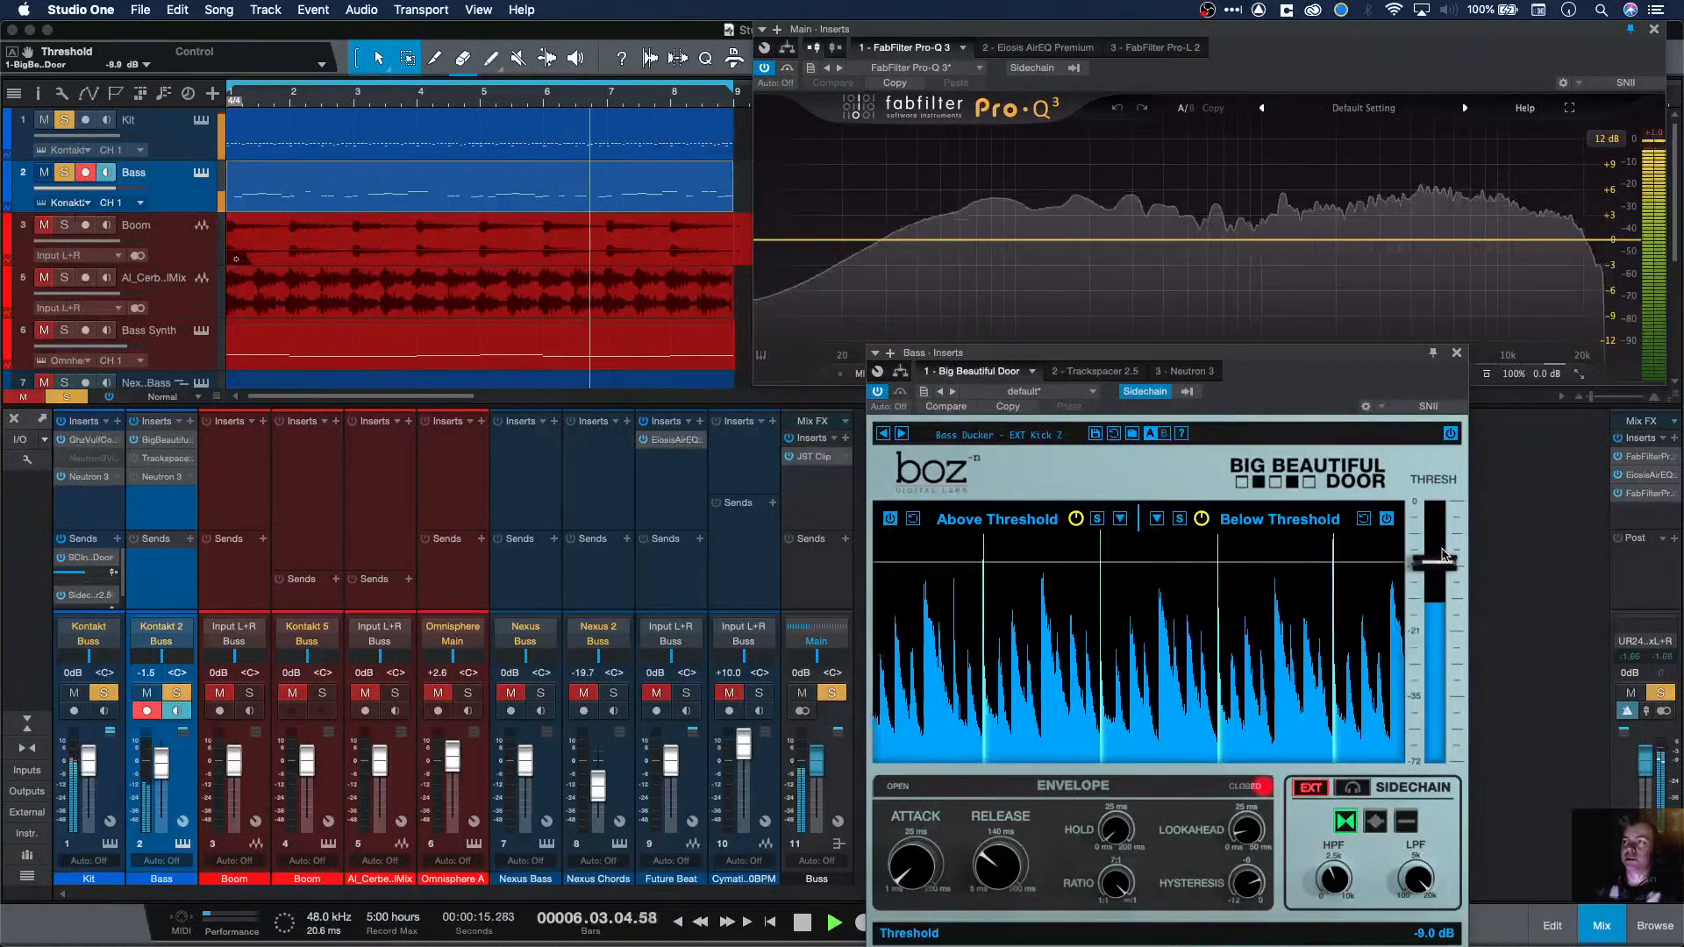
pyautogui.press('space')
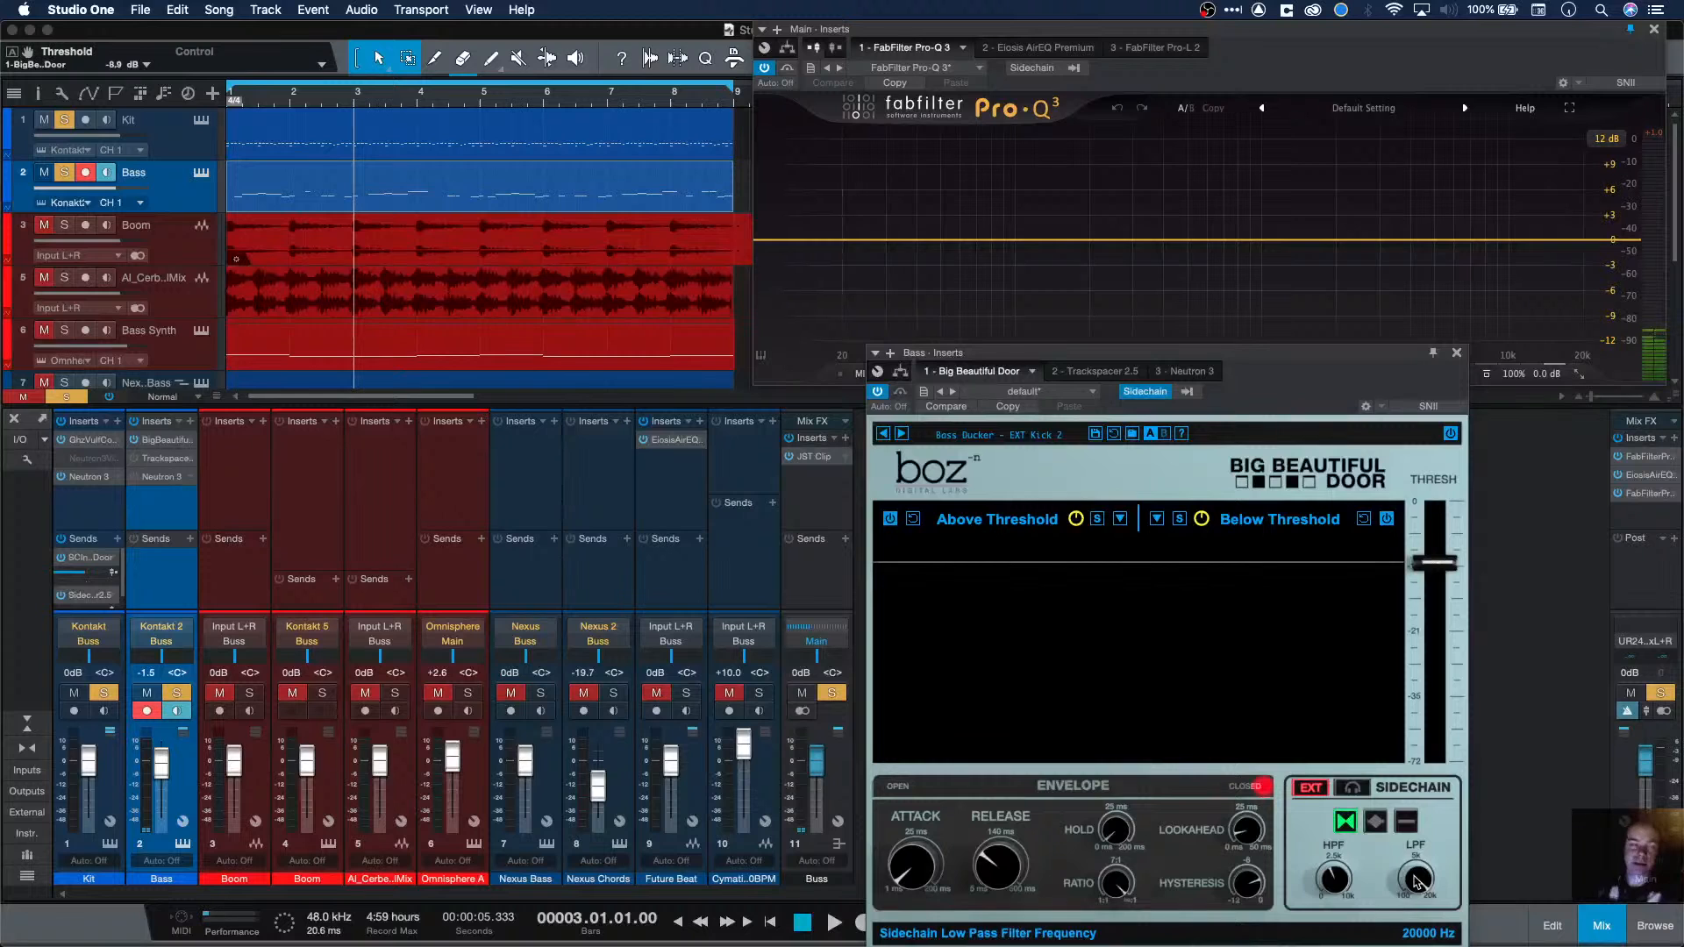
# Step: During playback, set the sidechain low-pass to 1504 Hz and high-pass to 87 Hz, trying a lower threshold before returning it to -9.2 dB
pyautogui.press('space')
pyautogui.moveTo(1416, 881); pyautogui.dragTo(1420, 944)
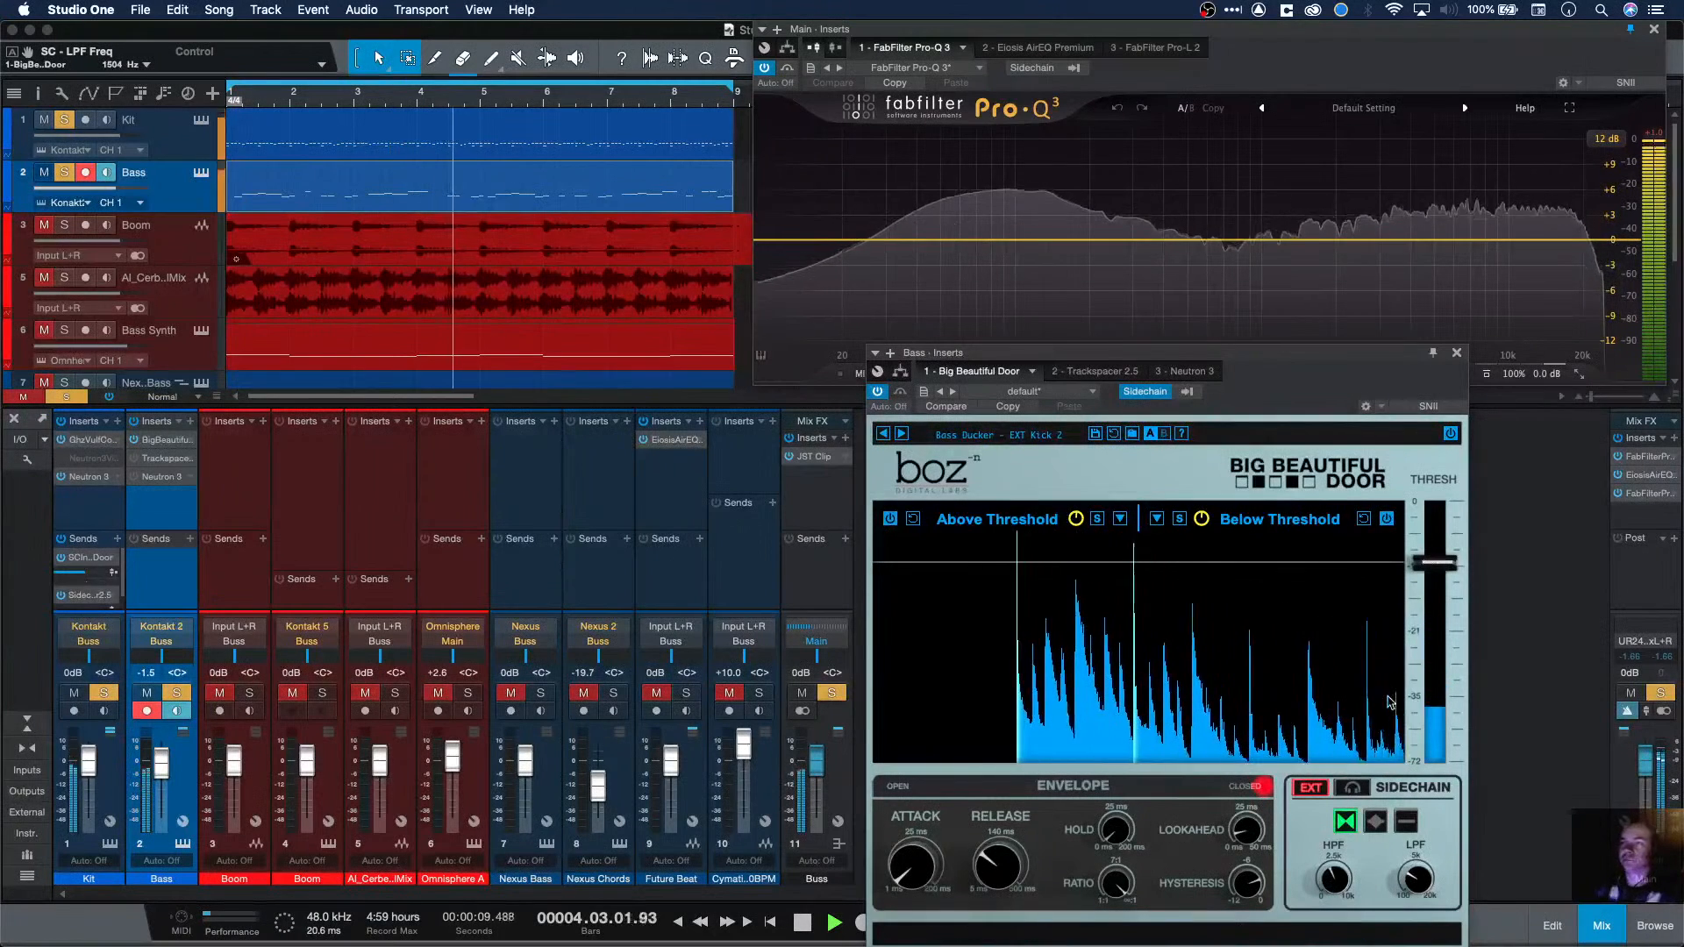
pyautogui.moveTo(1442, 564); pyautogui.dragTo(1458, 660)
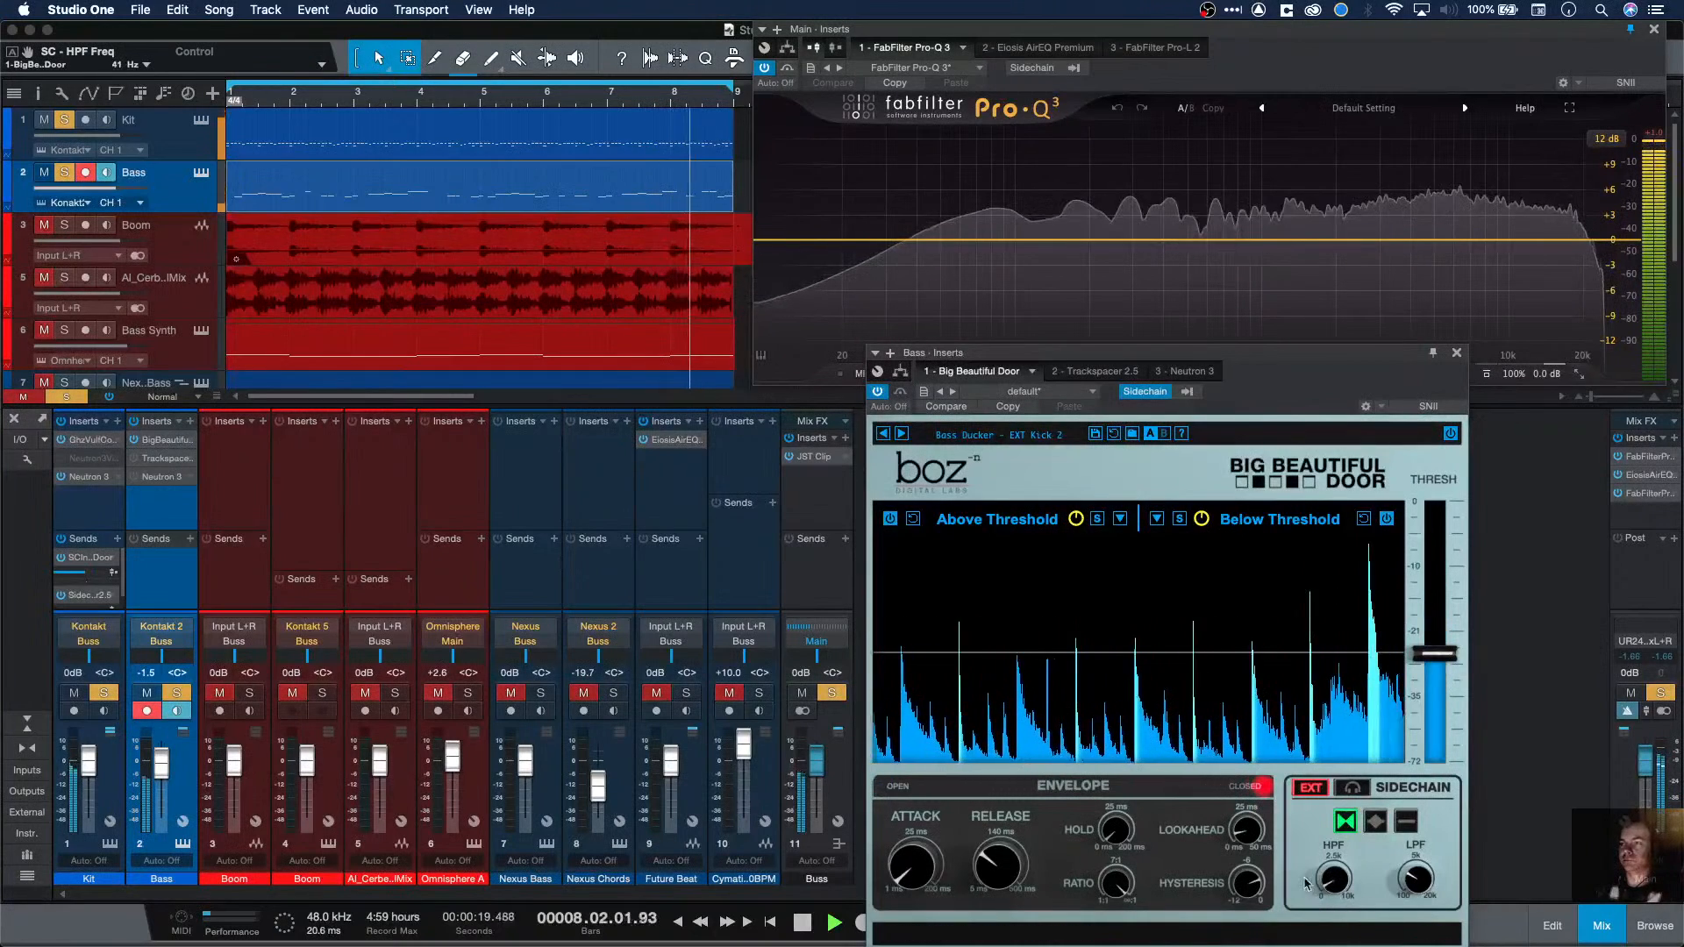
pyautogui.moveTo(1447, 659); pyautogui.dragTo(1432, 561)
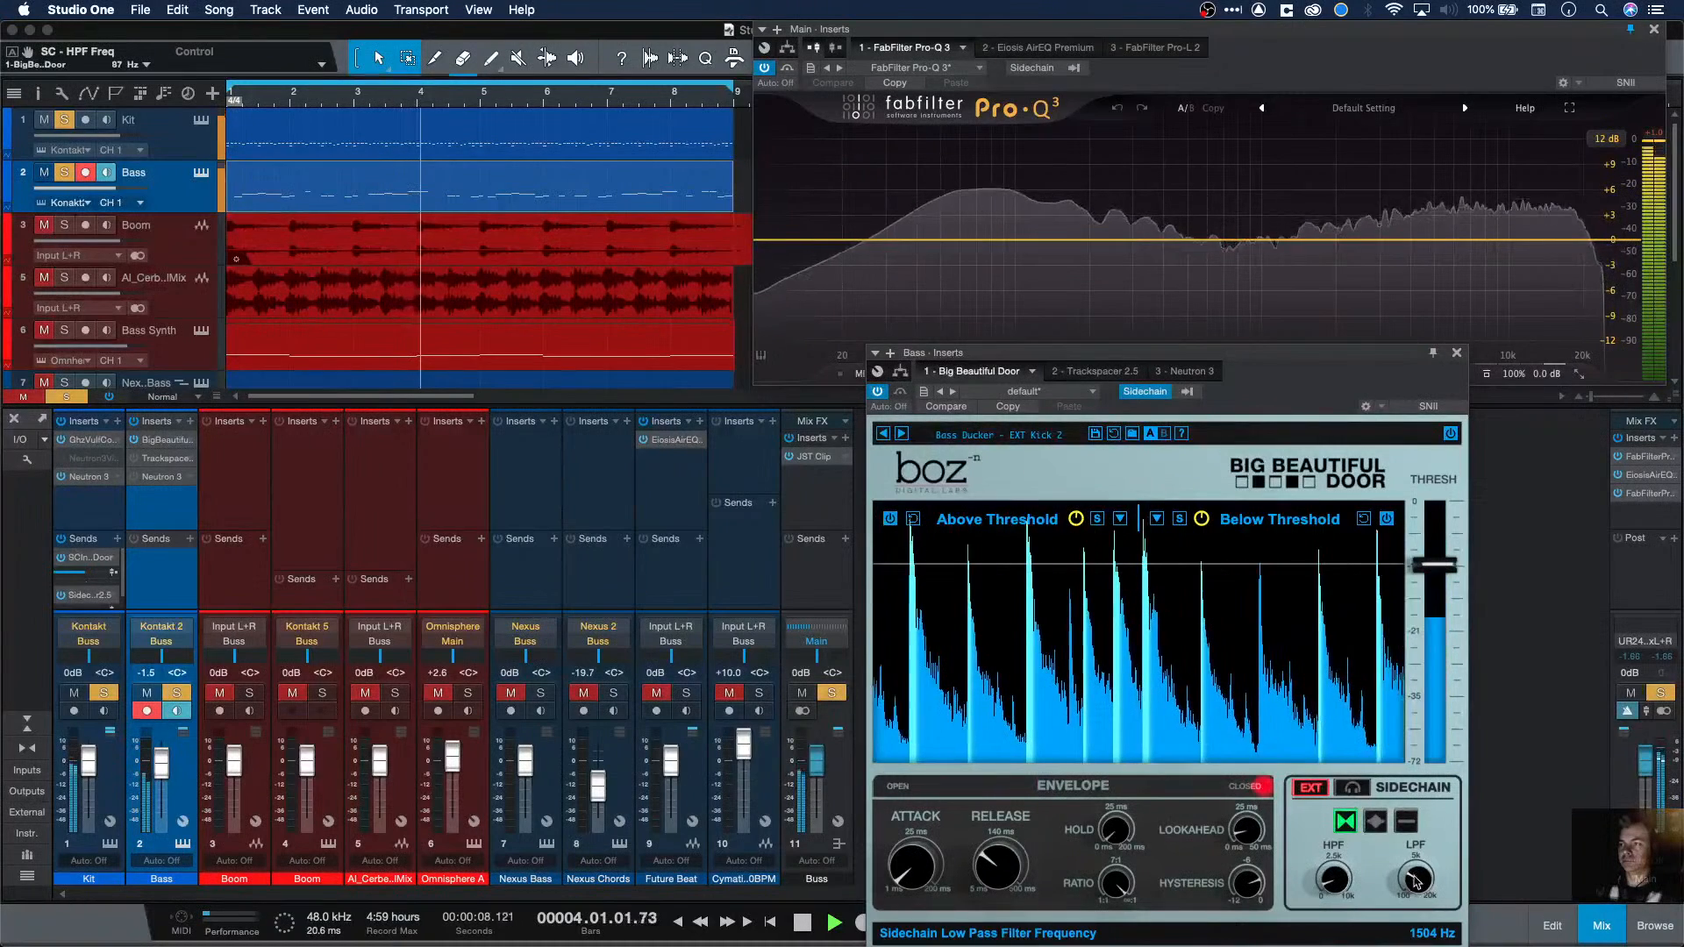
# Step: Lower the sidechain low-pass filter to 1062 Hz, raise the threshold to -7.1 dB, and stop playback
pyautogui.moveTo(1418, 893); pyautogui.dragTo(1418, 889)
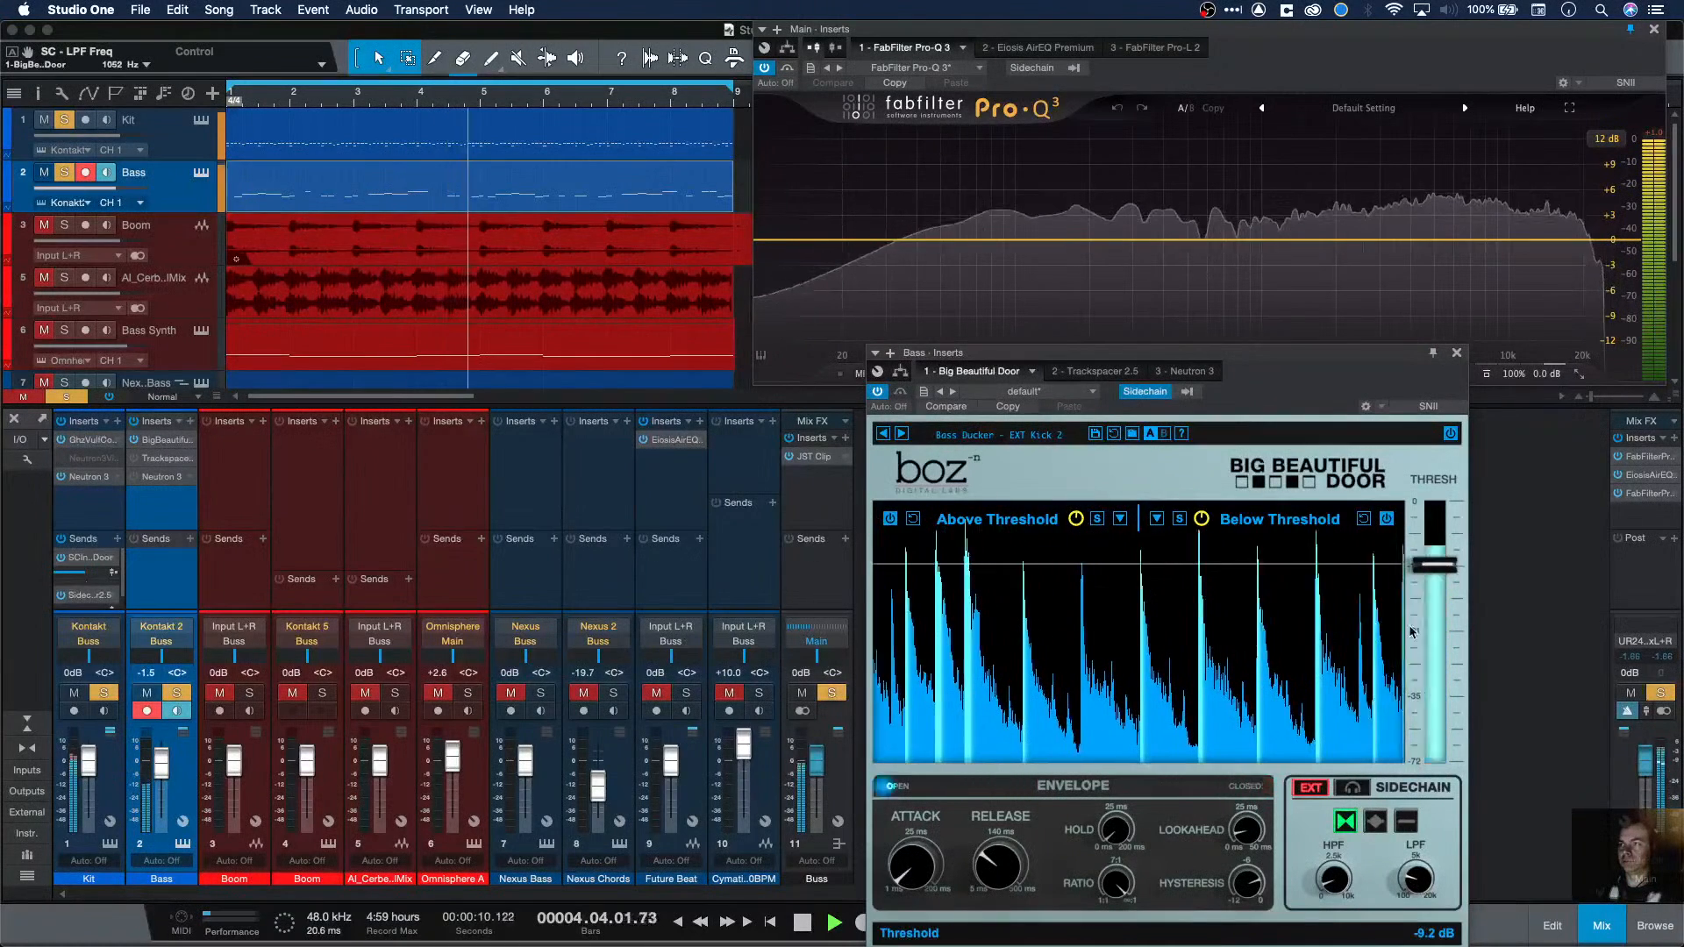
pyautogui.moveTo(1436, 571); pyautogui.dragTo(1436, 559)
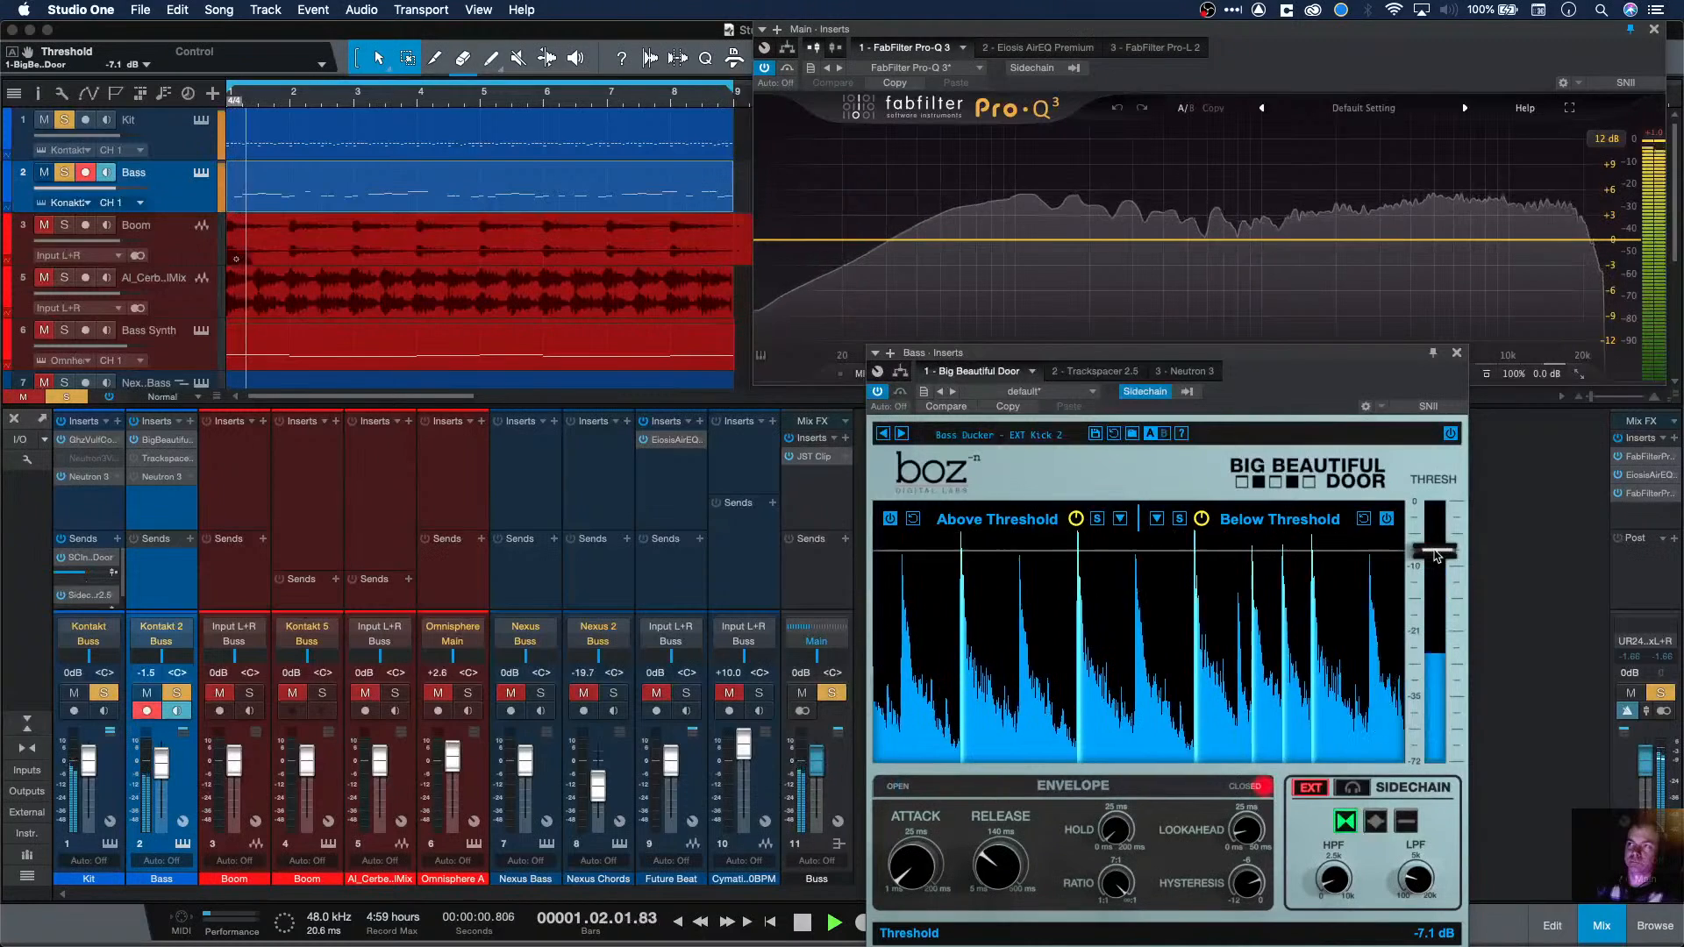
pyautogui.press('space')
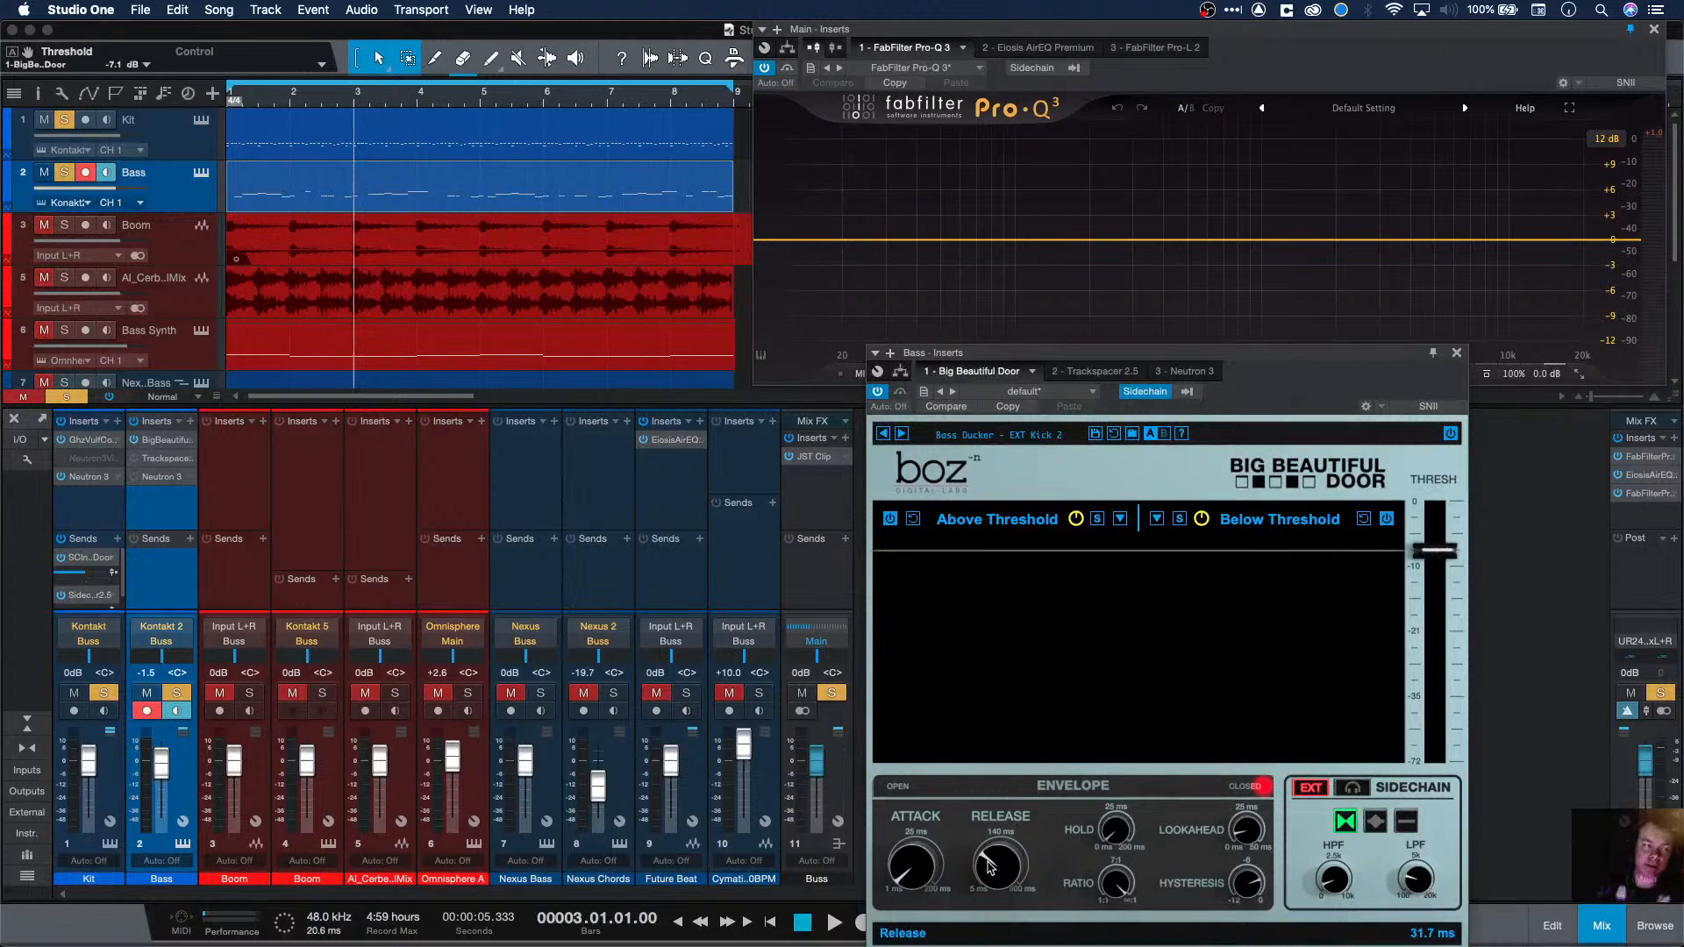
# Step: Lengthen the envelope release to 173.4 ms while the Kit and Bass play, and stop playback
pyautogui.press('space')
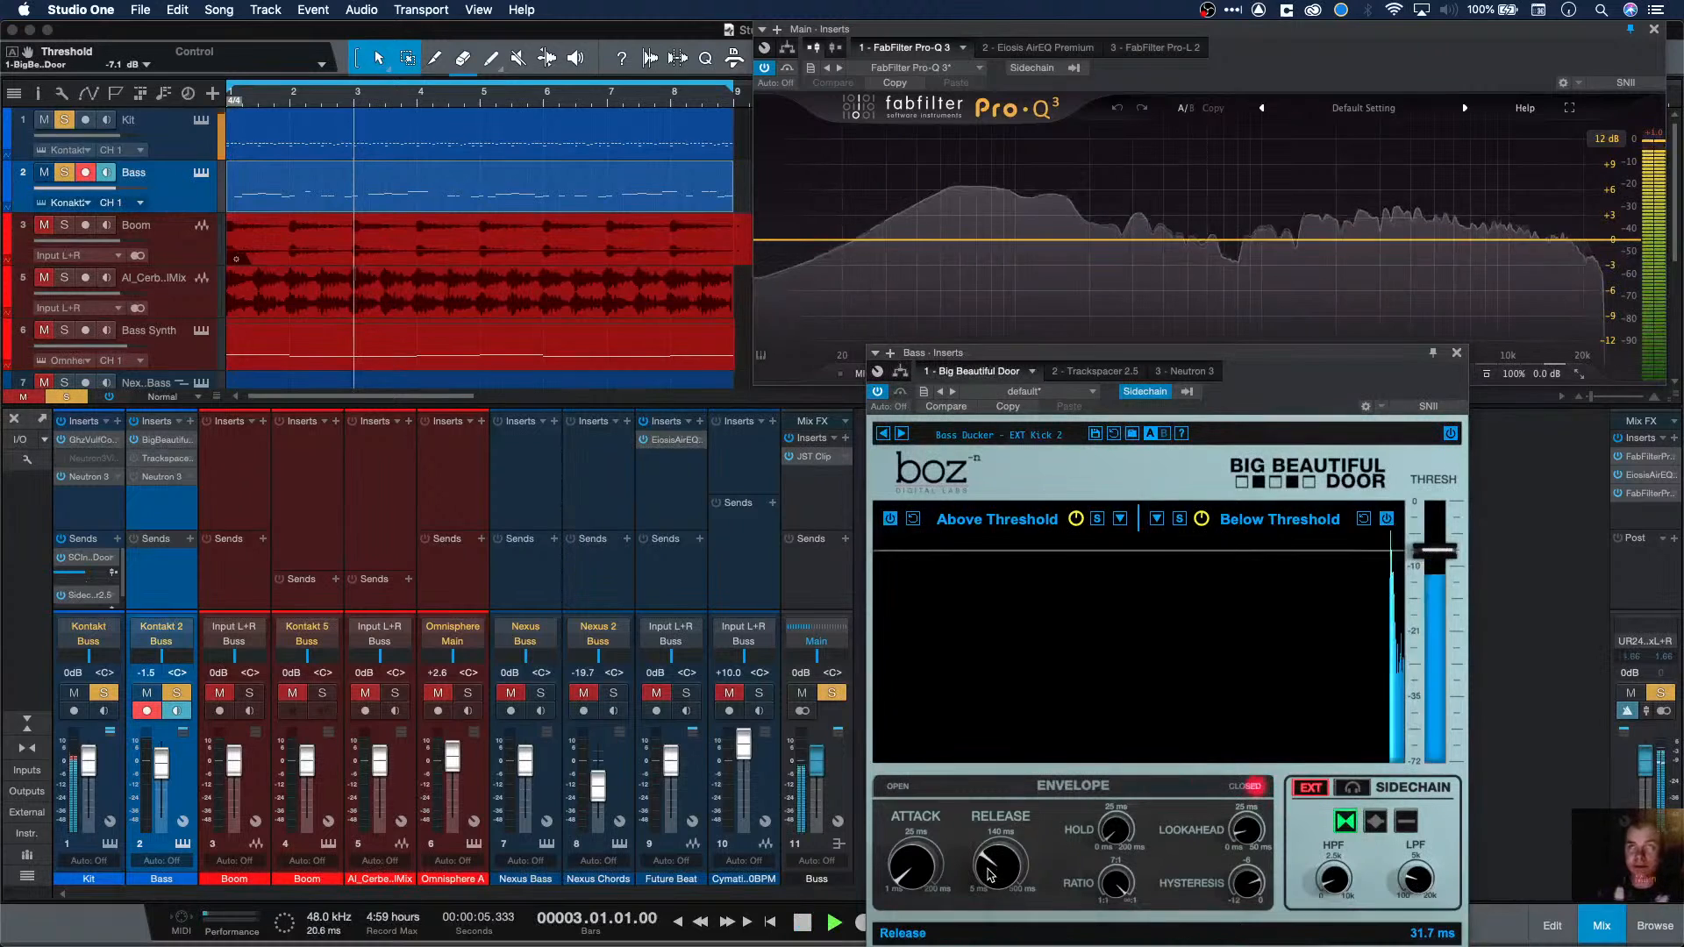
pyautogui.moveTo(992, 871); pyautogui.dragTo(1003, 818)
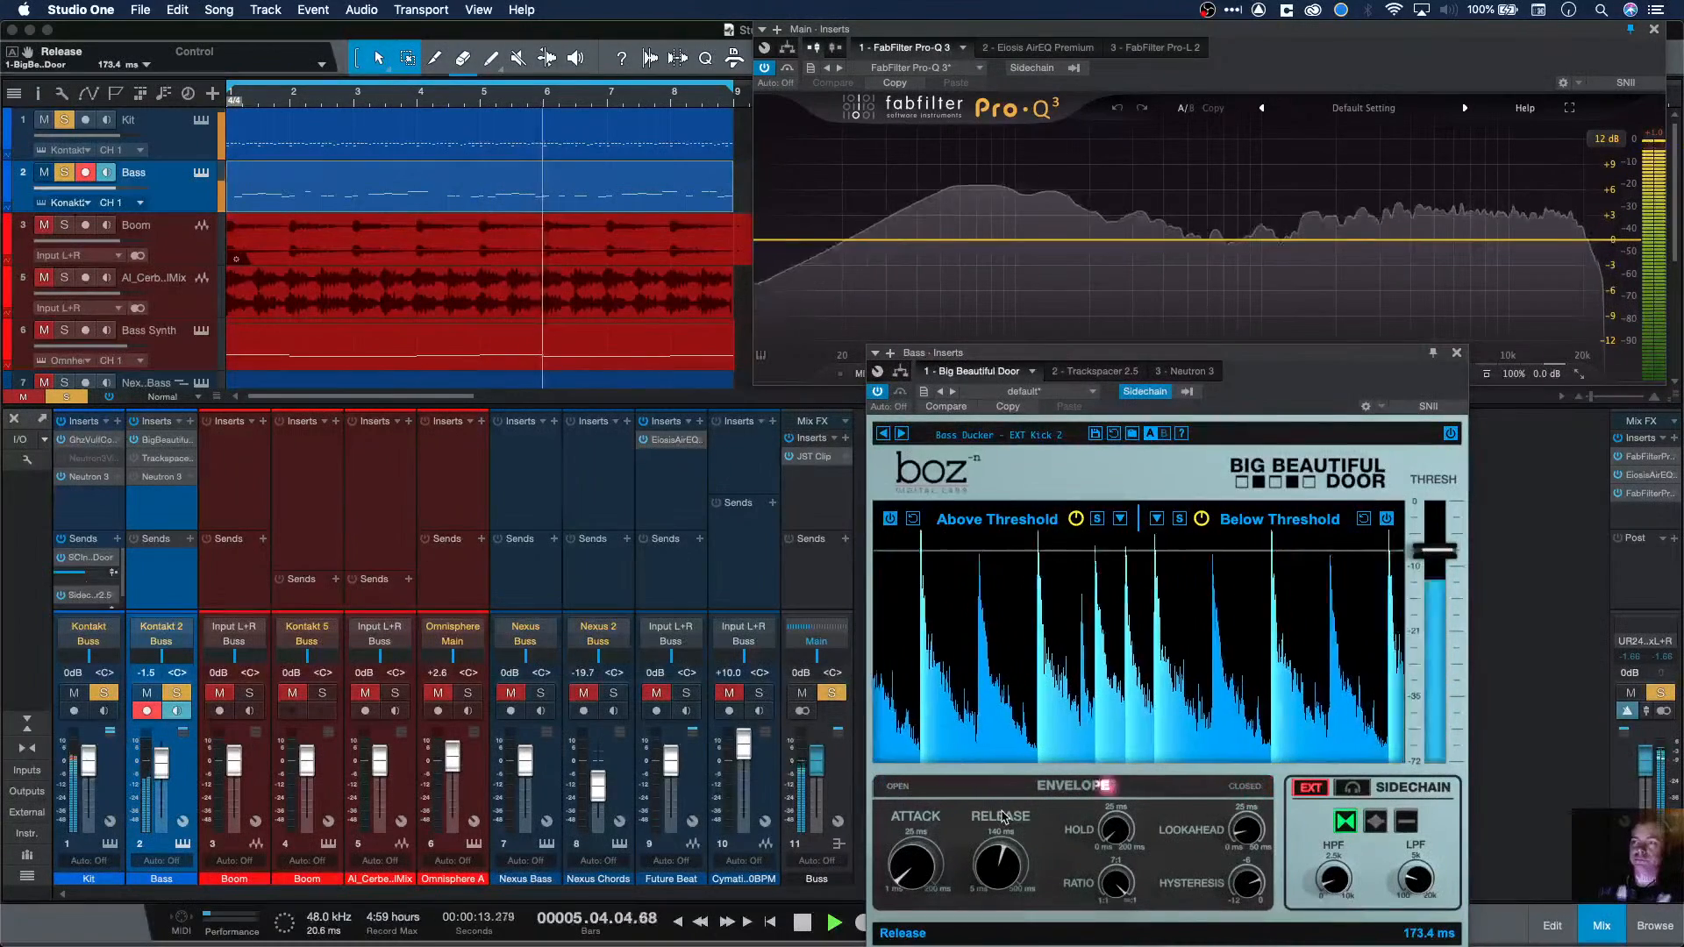
pyautogui.press('space')
# Step: Move the Bass inserts window up clear of the transport, set the song tempo to 110, and audition the ducking
pyautogui.moveTo(1235, 357); pyautogui.dragTo(1224, 282)
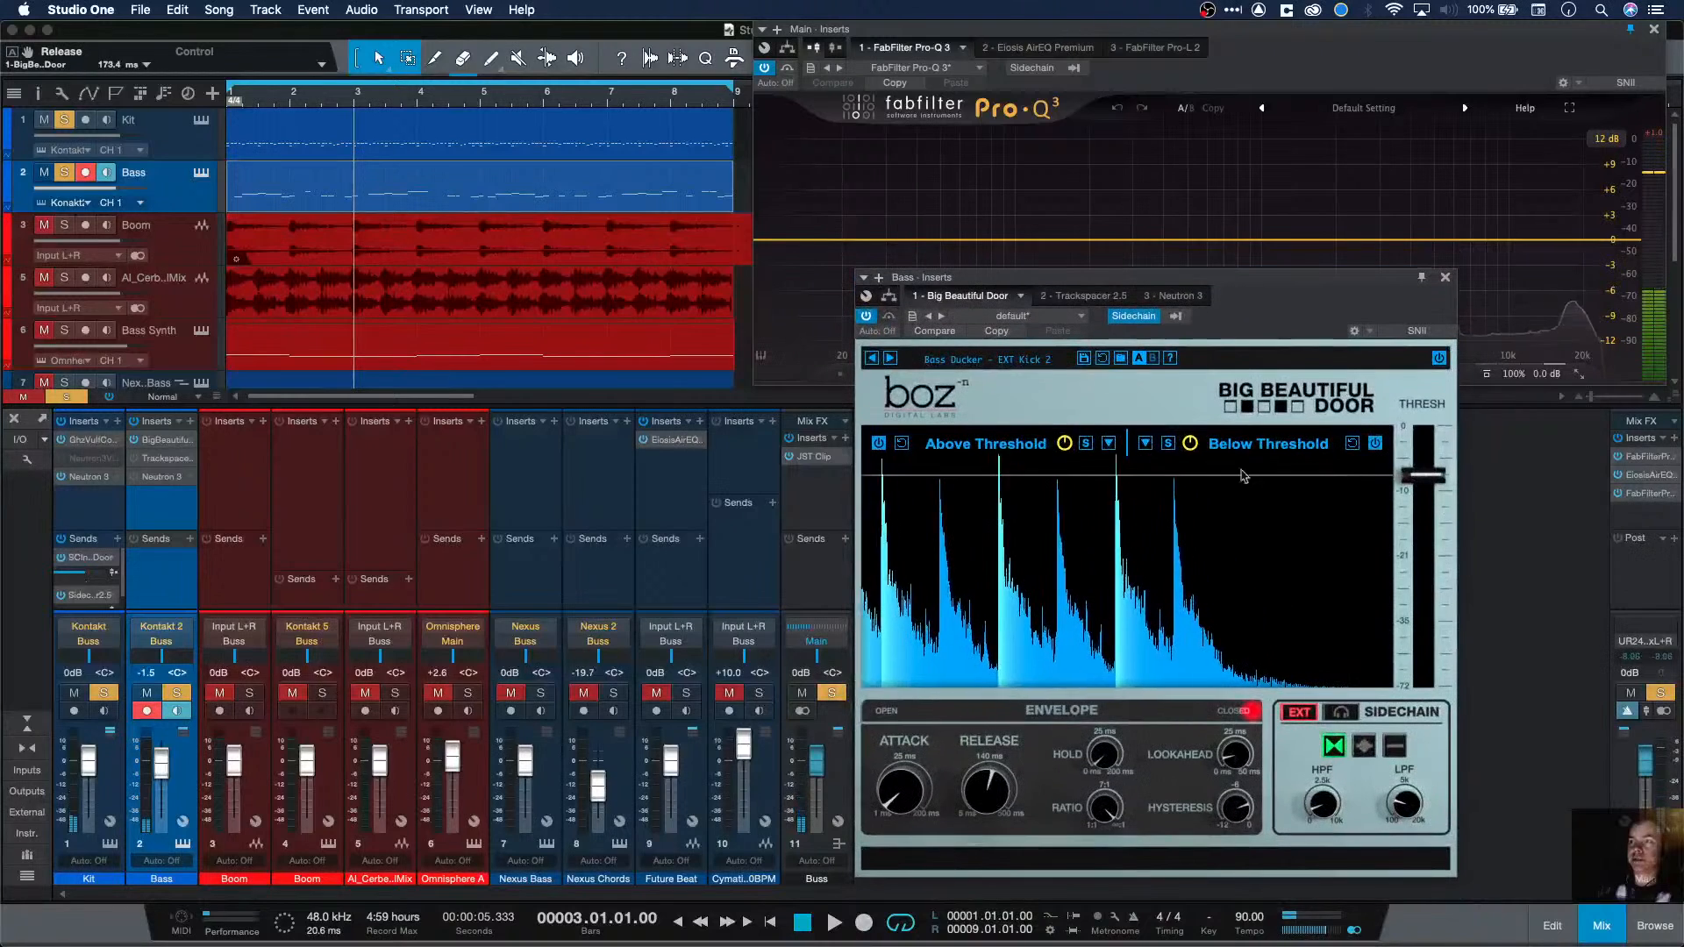
pyautogui.click(1250, 917)
pyautogui.write('110')
pyautogui.press('Return')
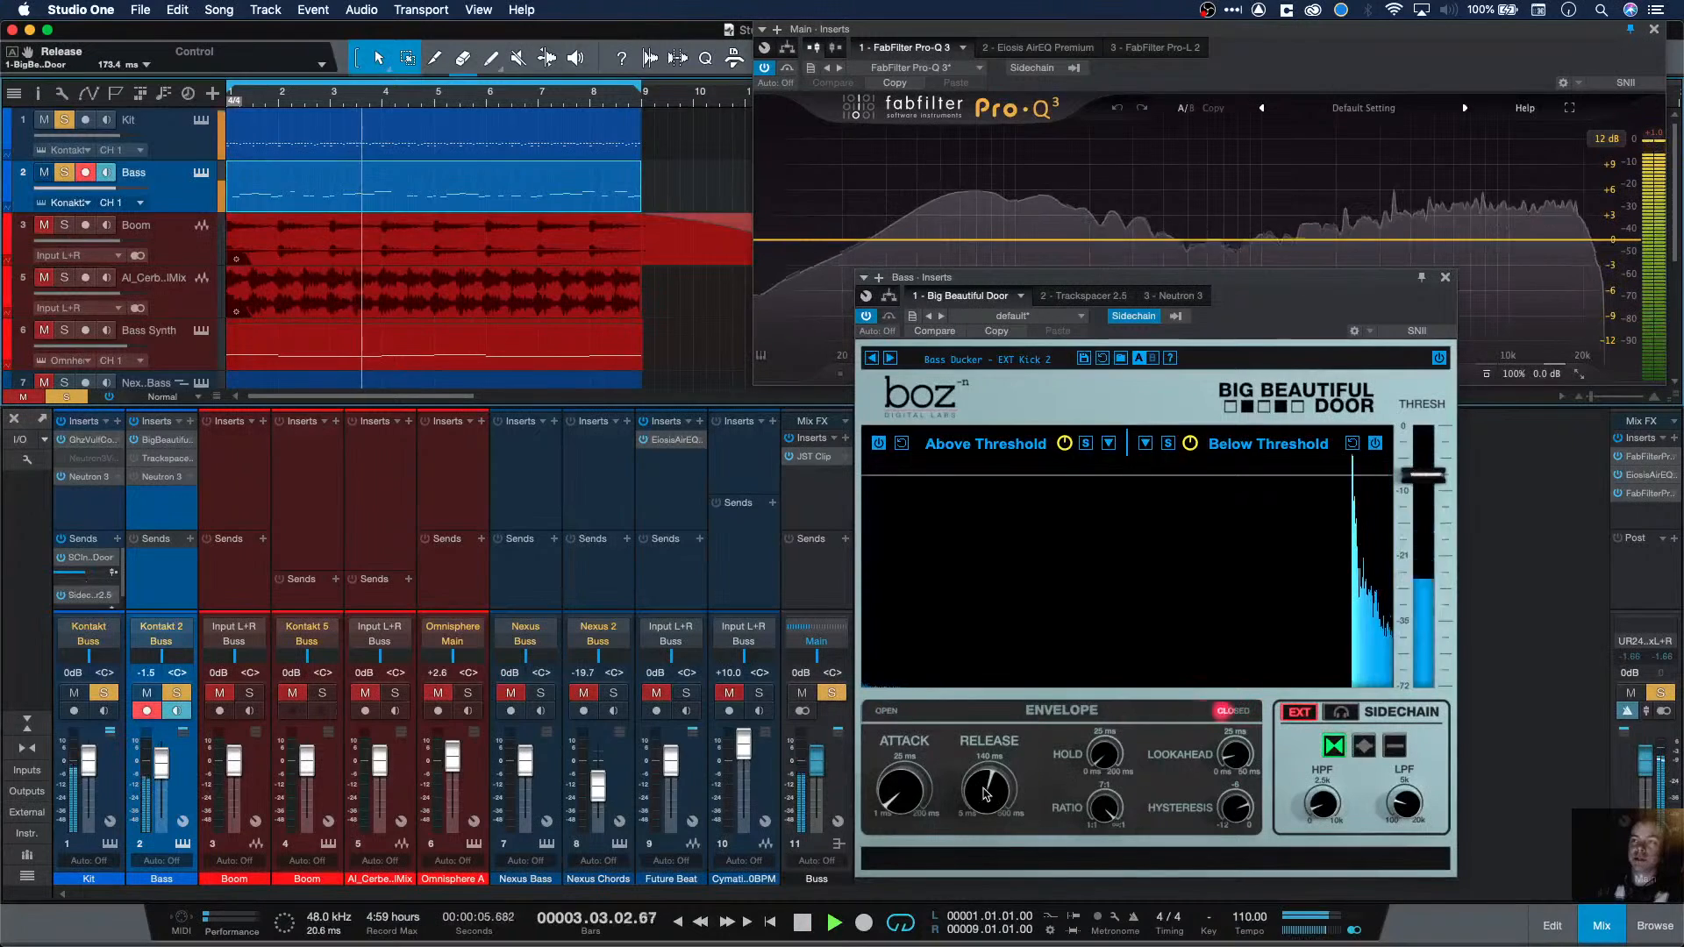
pyautogui.press('space')
# Step: Set the song tempo to 106
pyautogui.click(1250, 917)
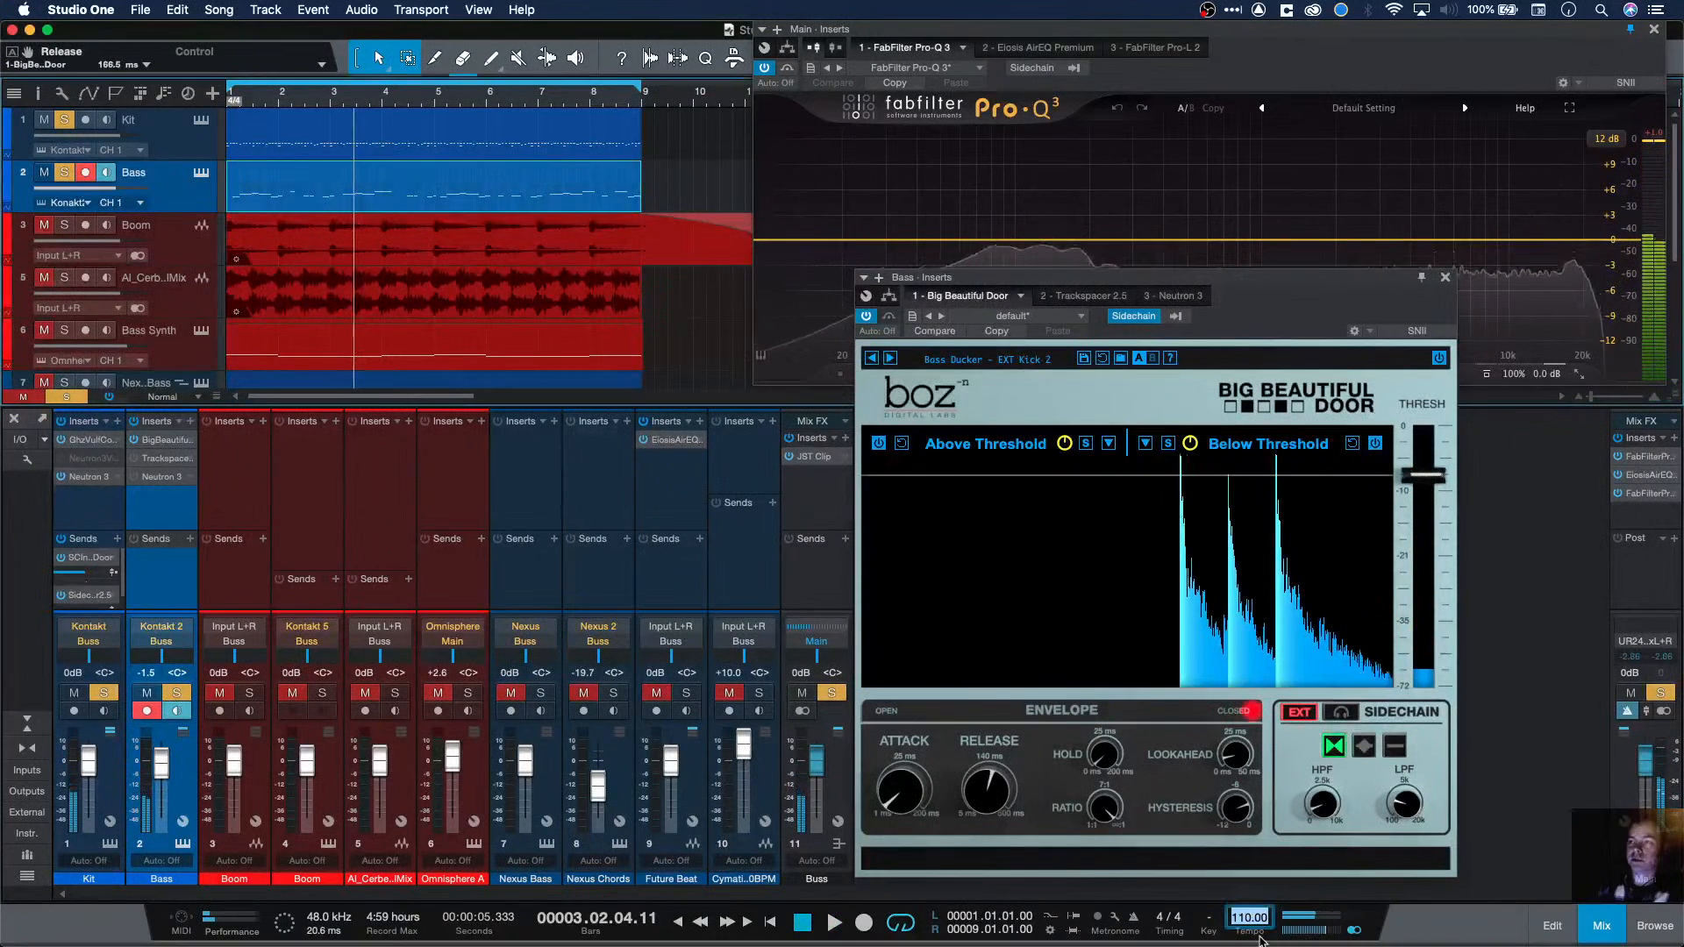
pyautogui.write('106')
pyautogui.press('Return')
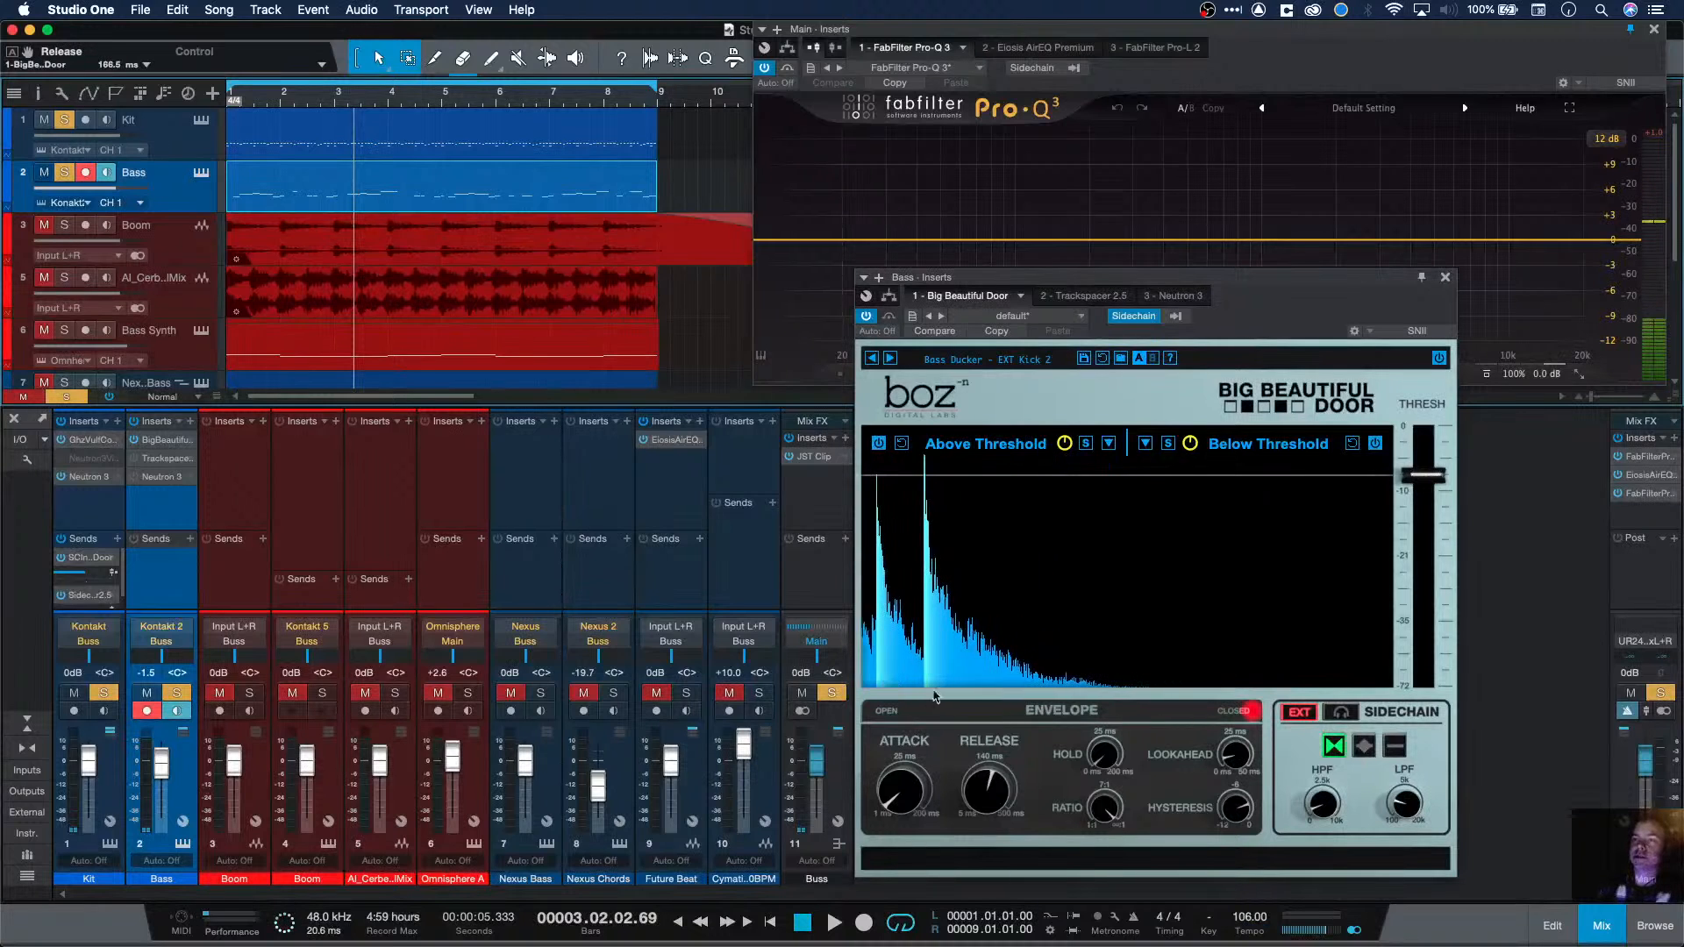
# Step: Lengthen Big Beautiful Door's envelope release to 211.0 ms during playback and audition the ducking
pyautogui.press('space')
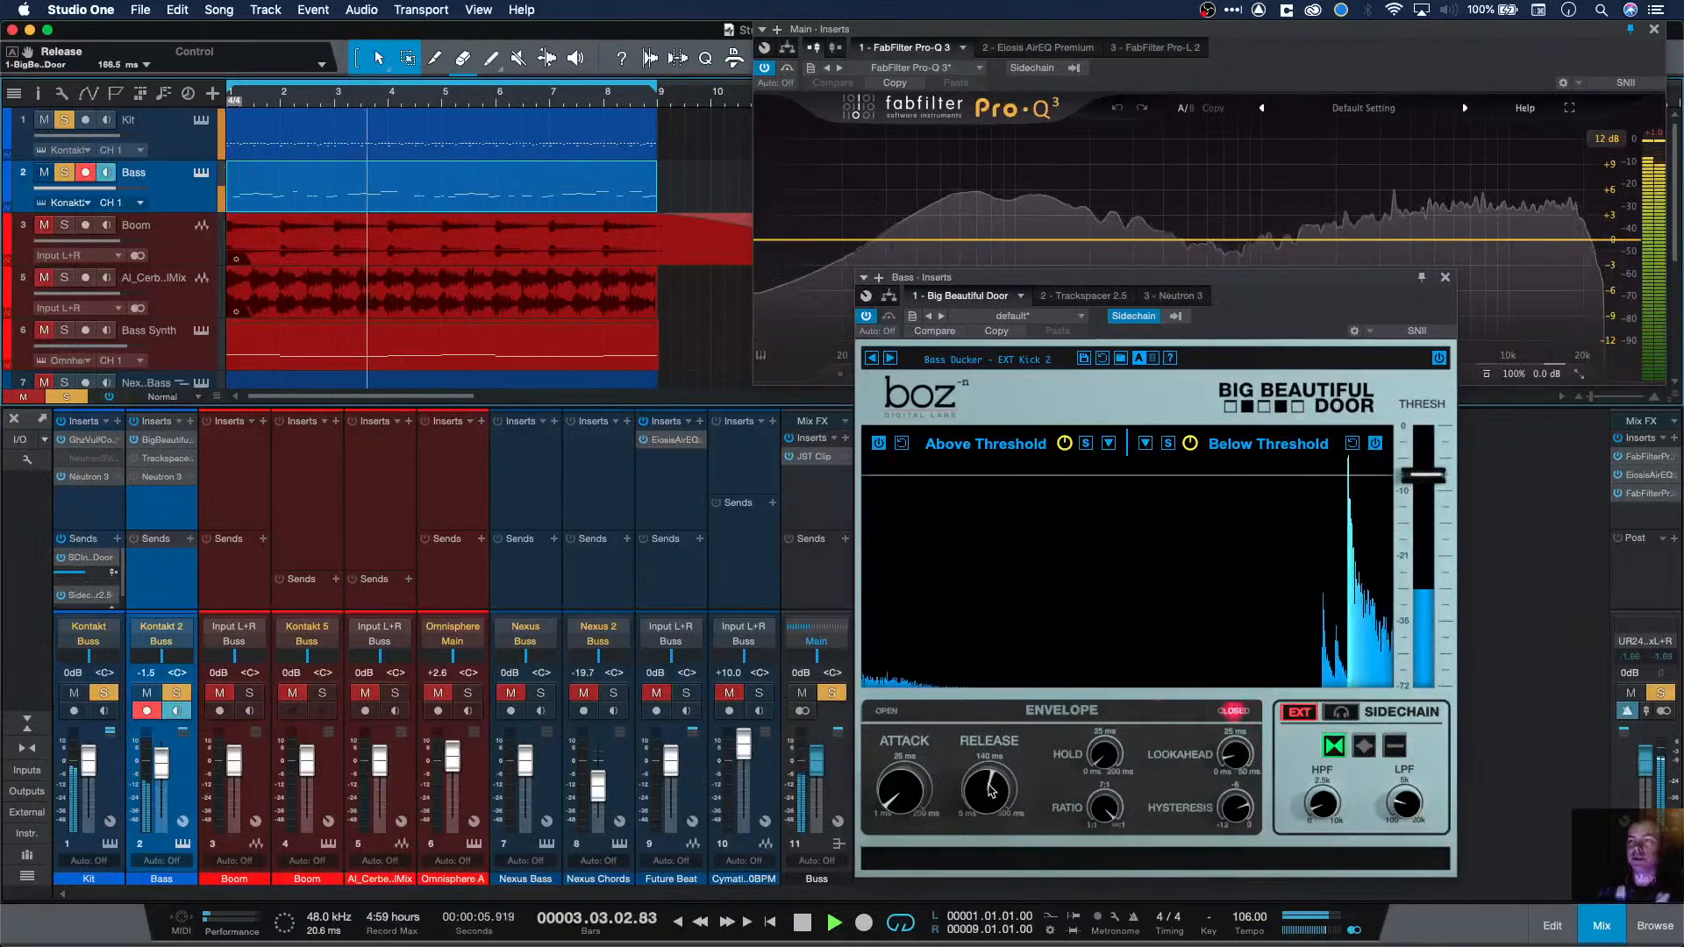
pyautogui.moveTo(990, 800); pyautogui.dragTo(995, 789)
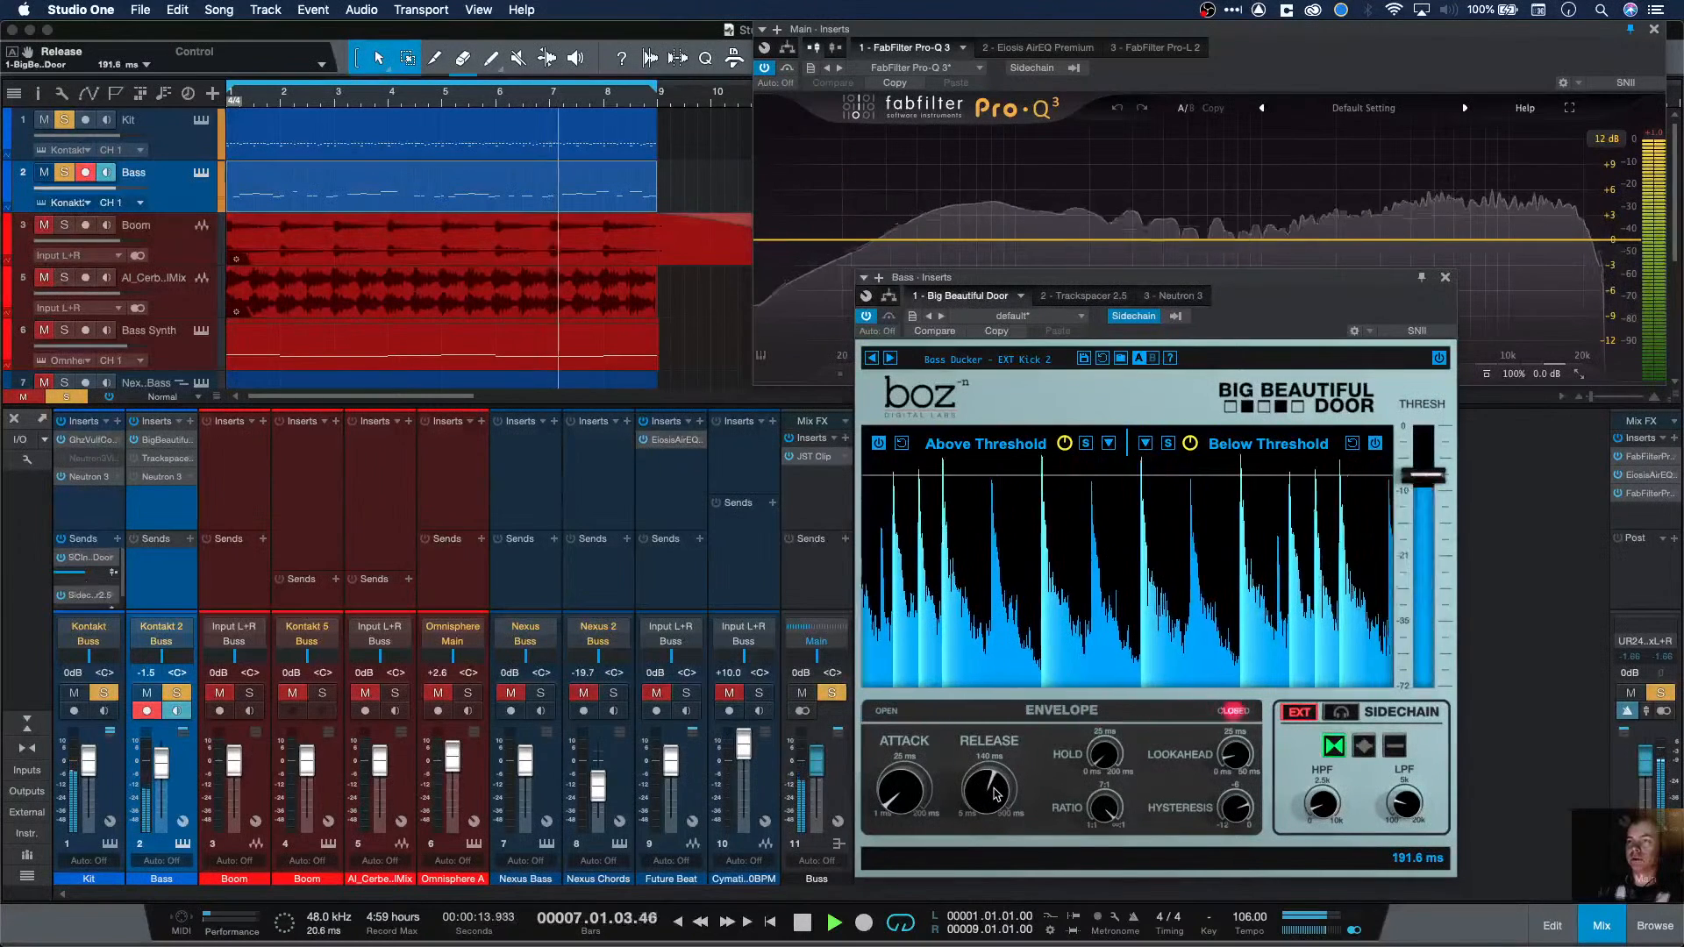
pyautogui.press('space')
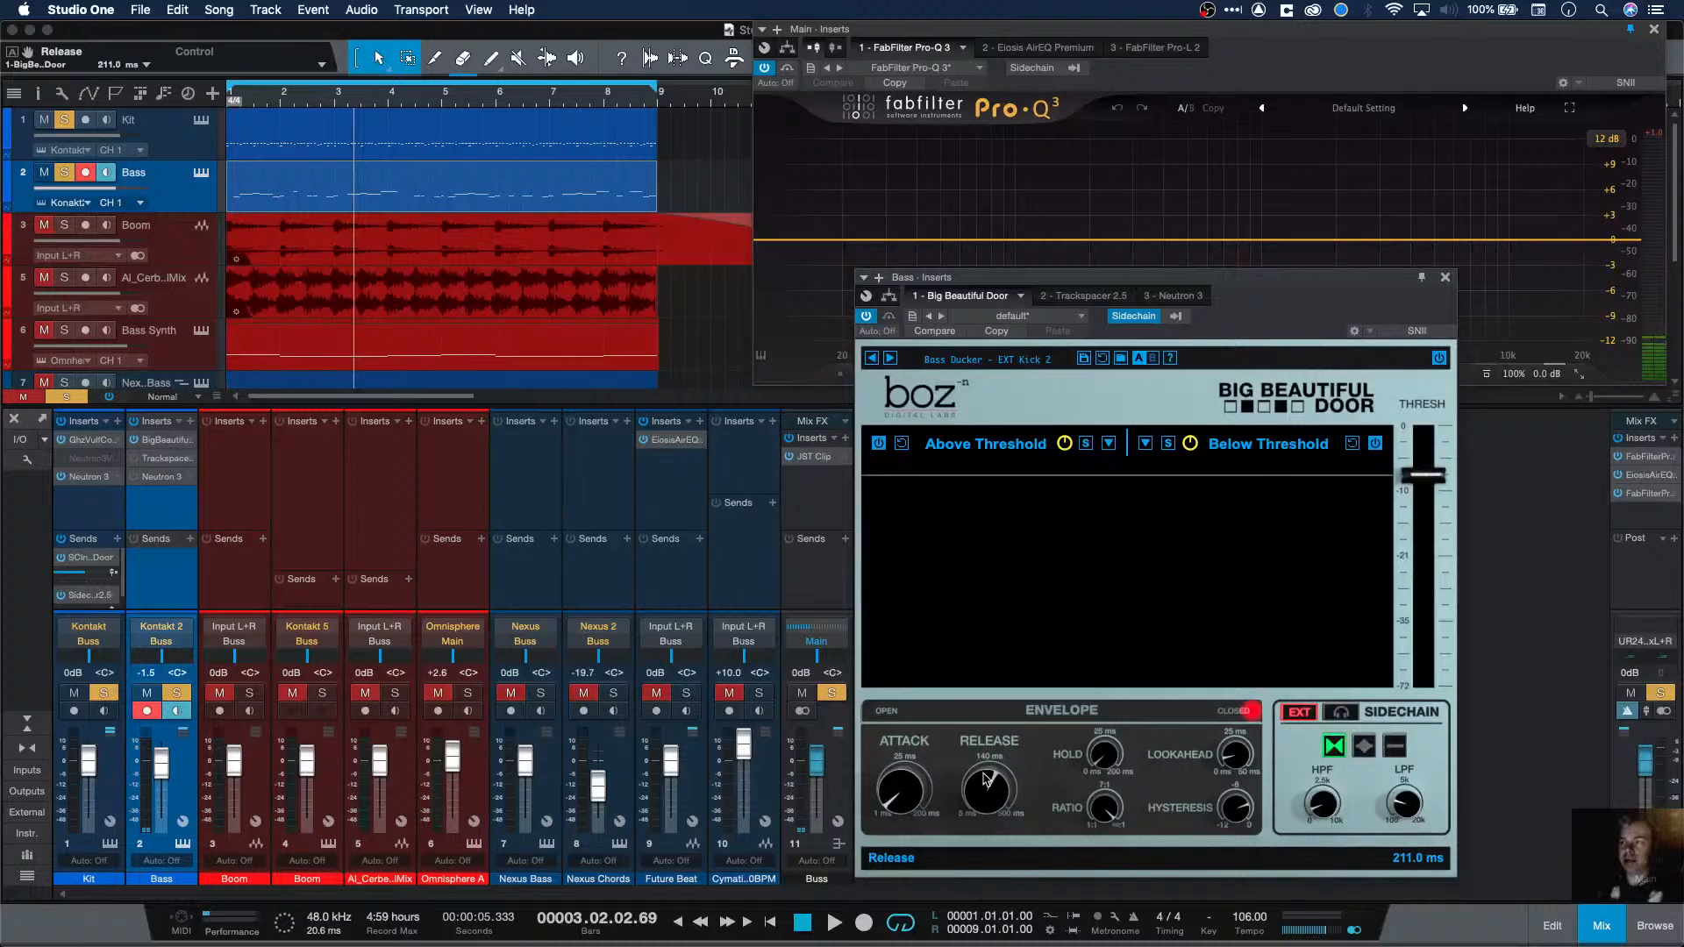
pyautogui.press('space')
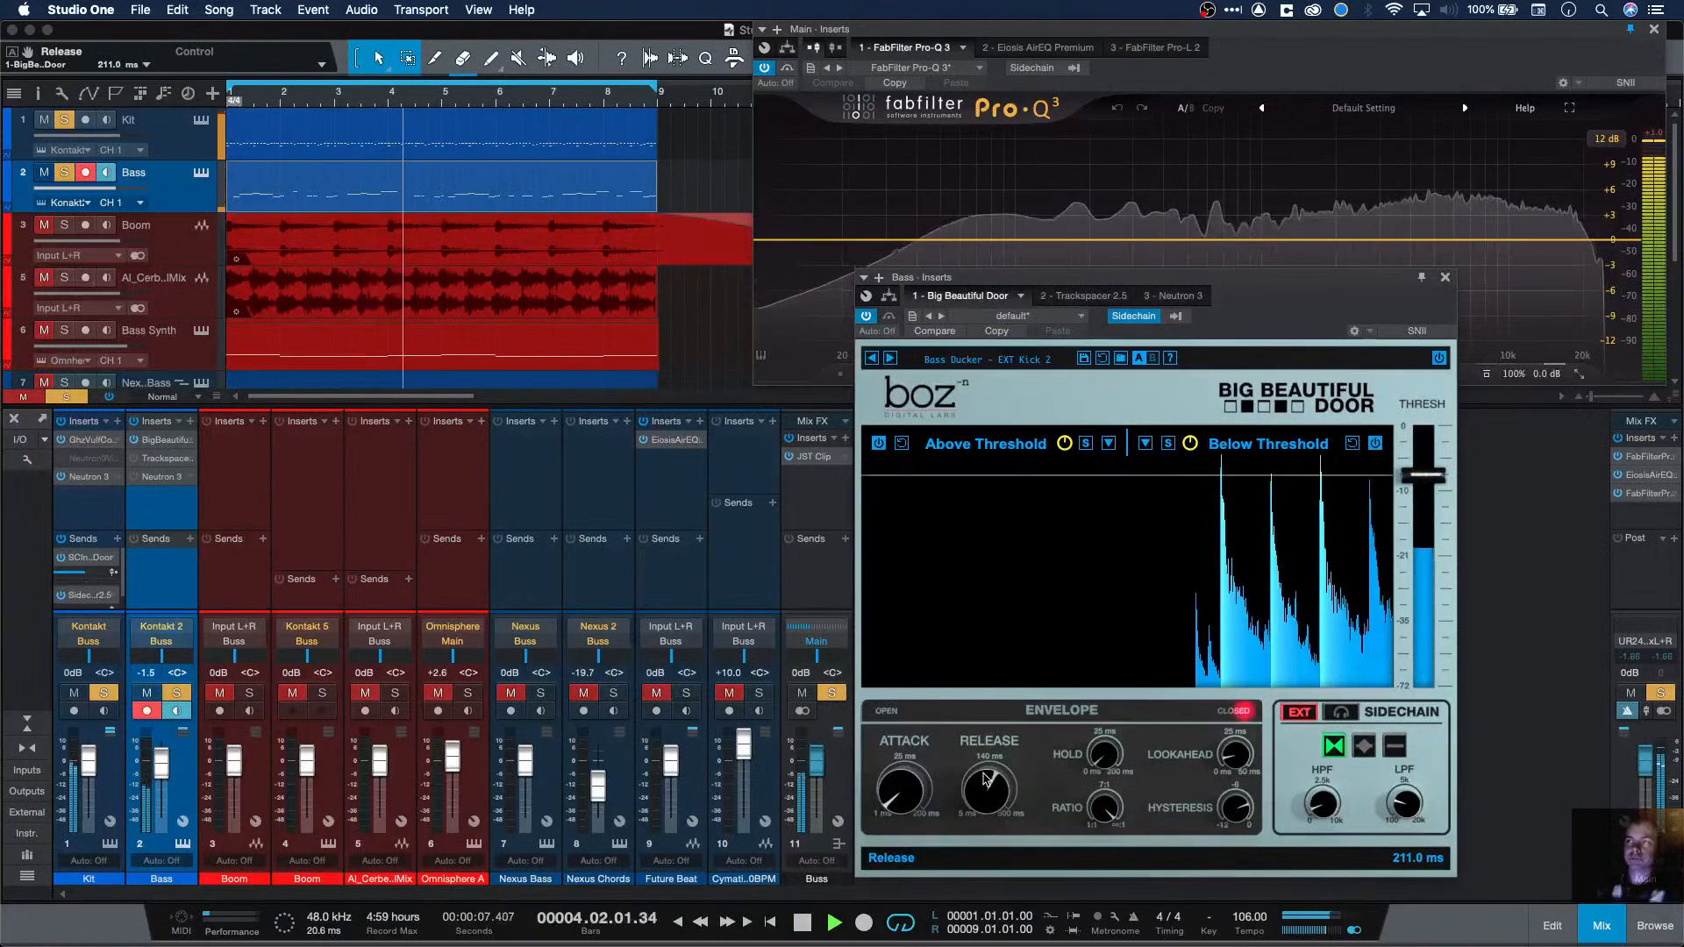
pyautogui.press('space')
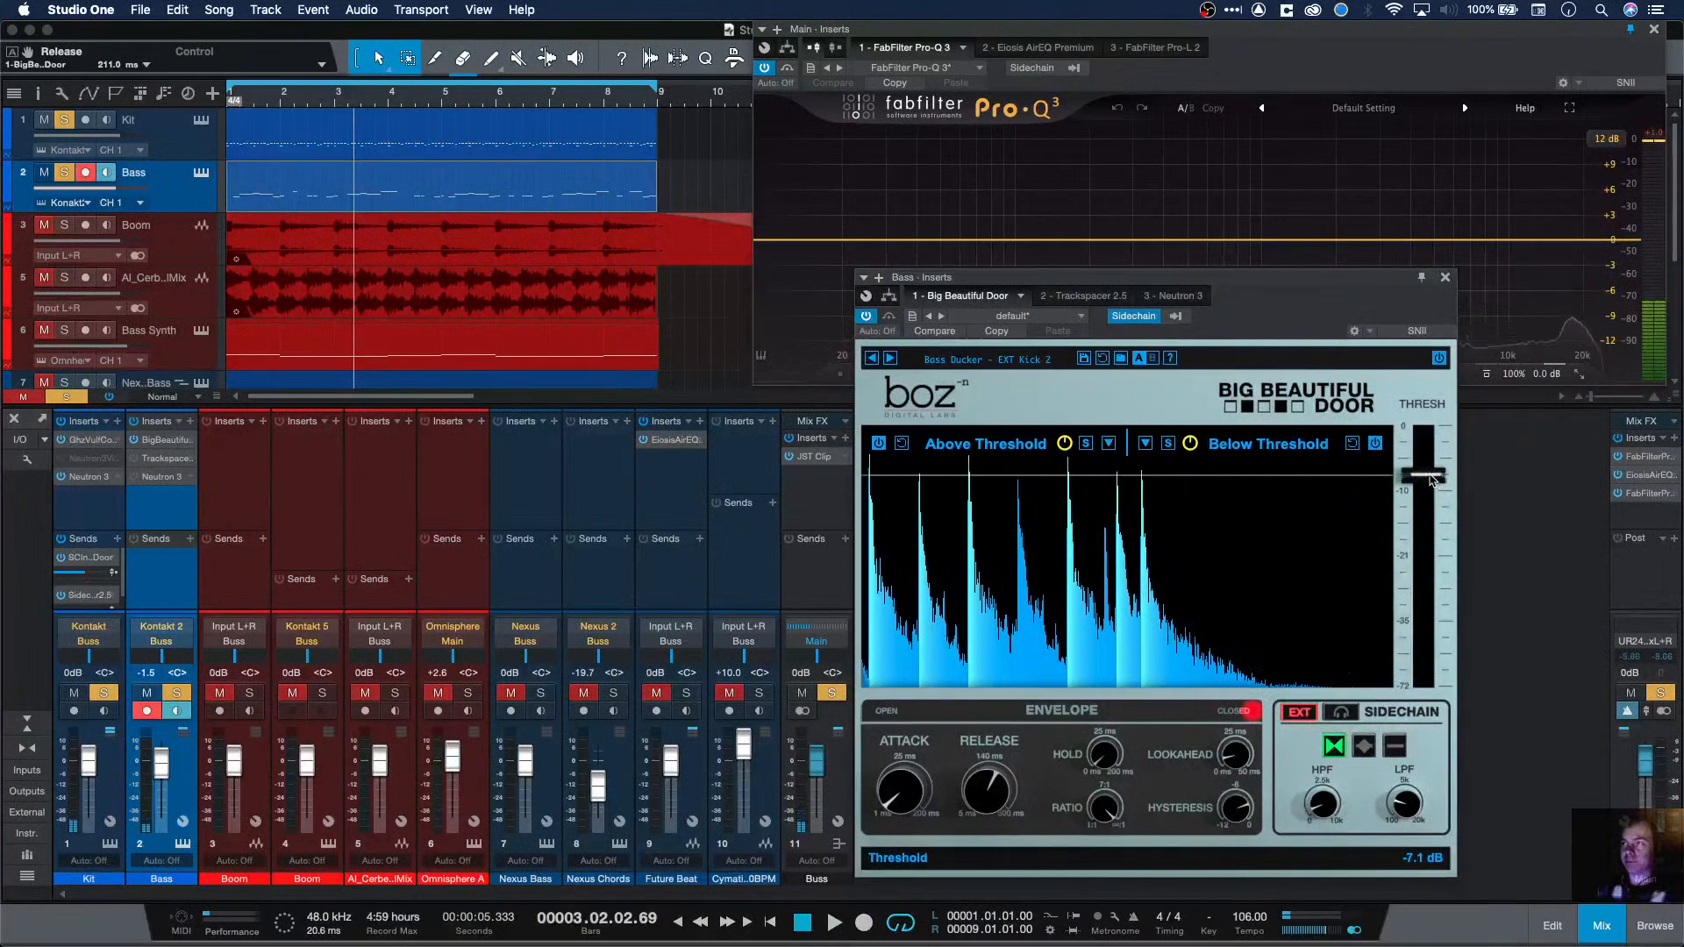
# Step: Raise Big Beautiful Door's threshold to -6.7 dB and audition the Kit and Bass
pyautogui.moveTo(1432, 477); pyautogui.dragTo(1431, 477)
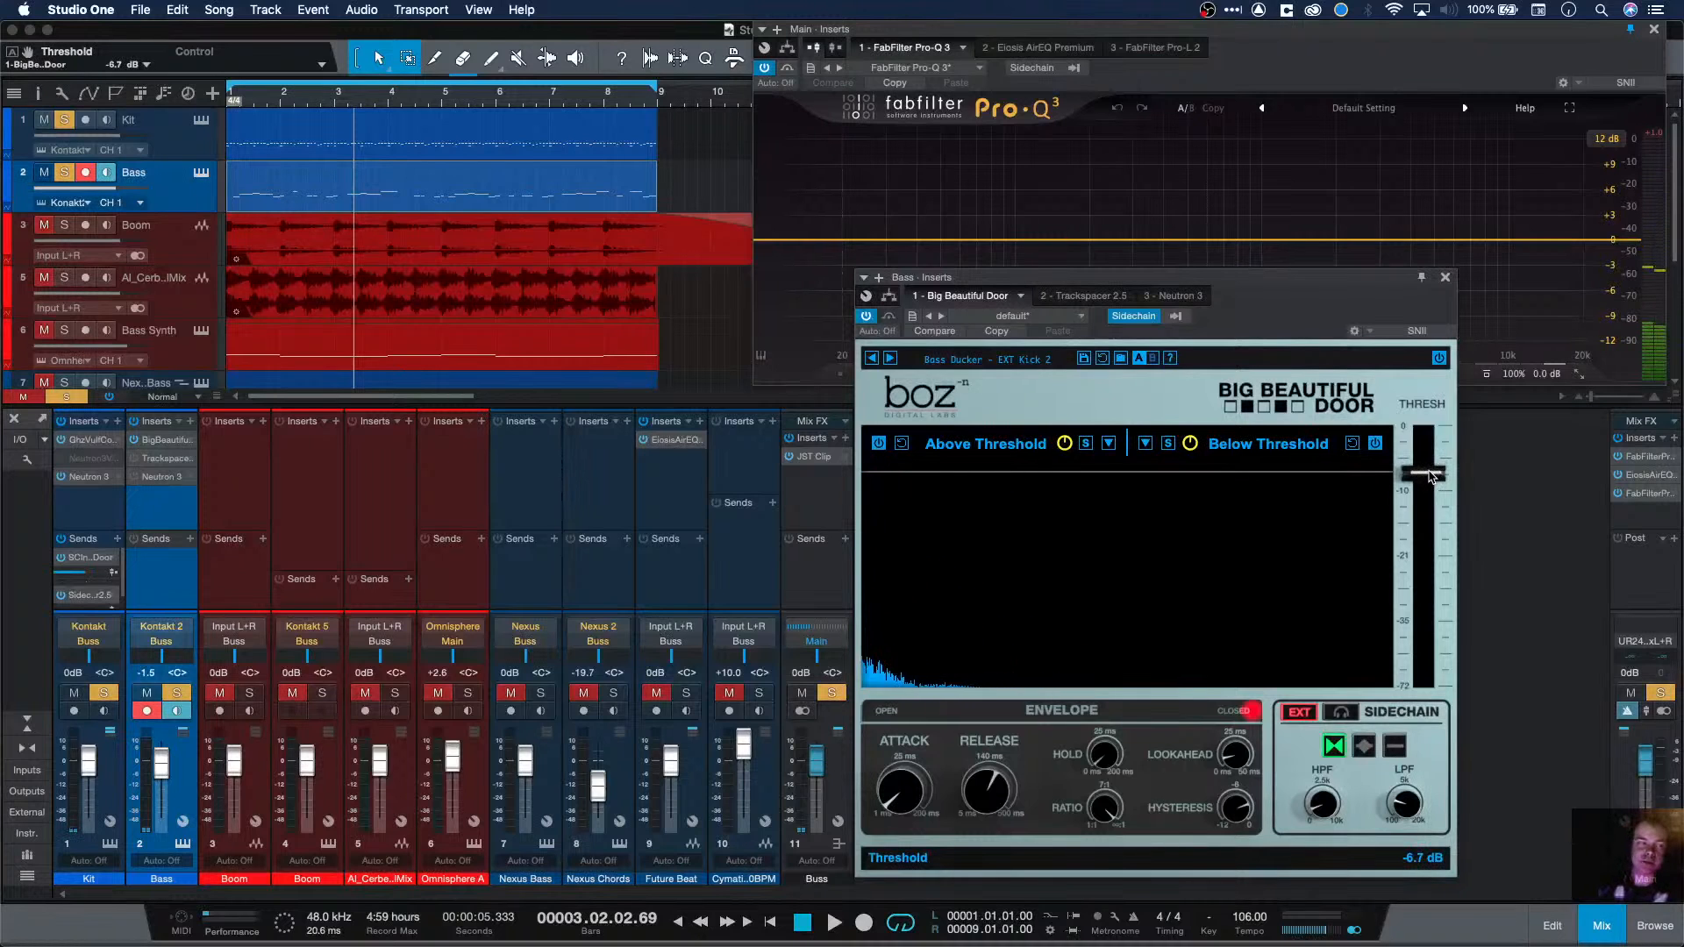
pyautogui.press('space')
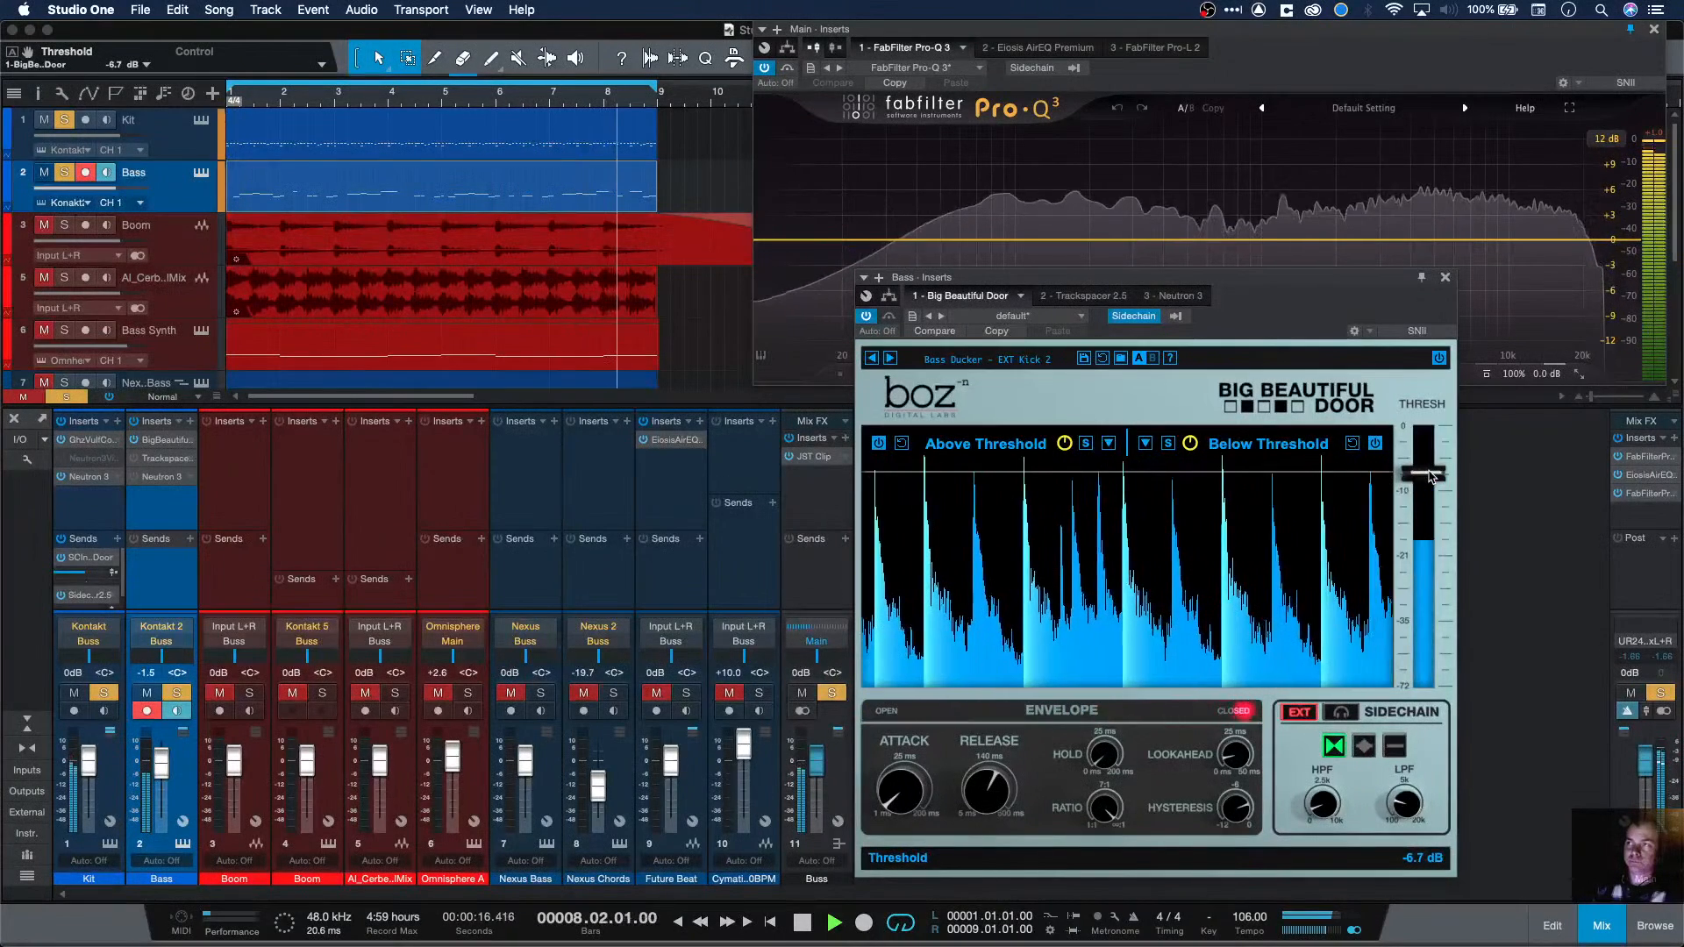
pyautogui.press('space')
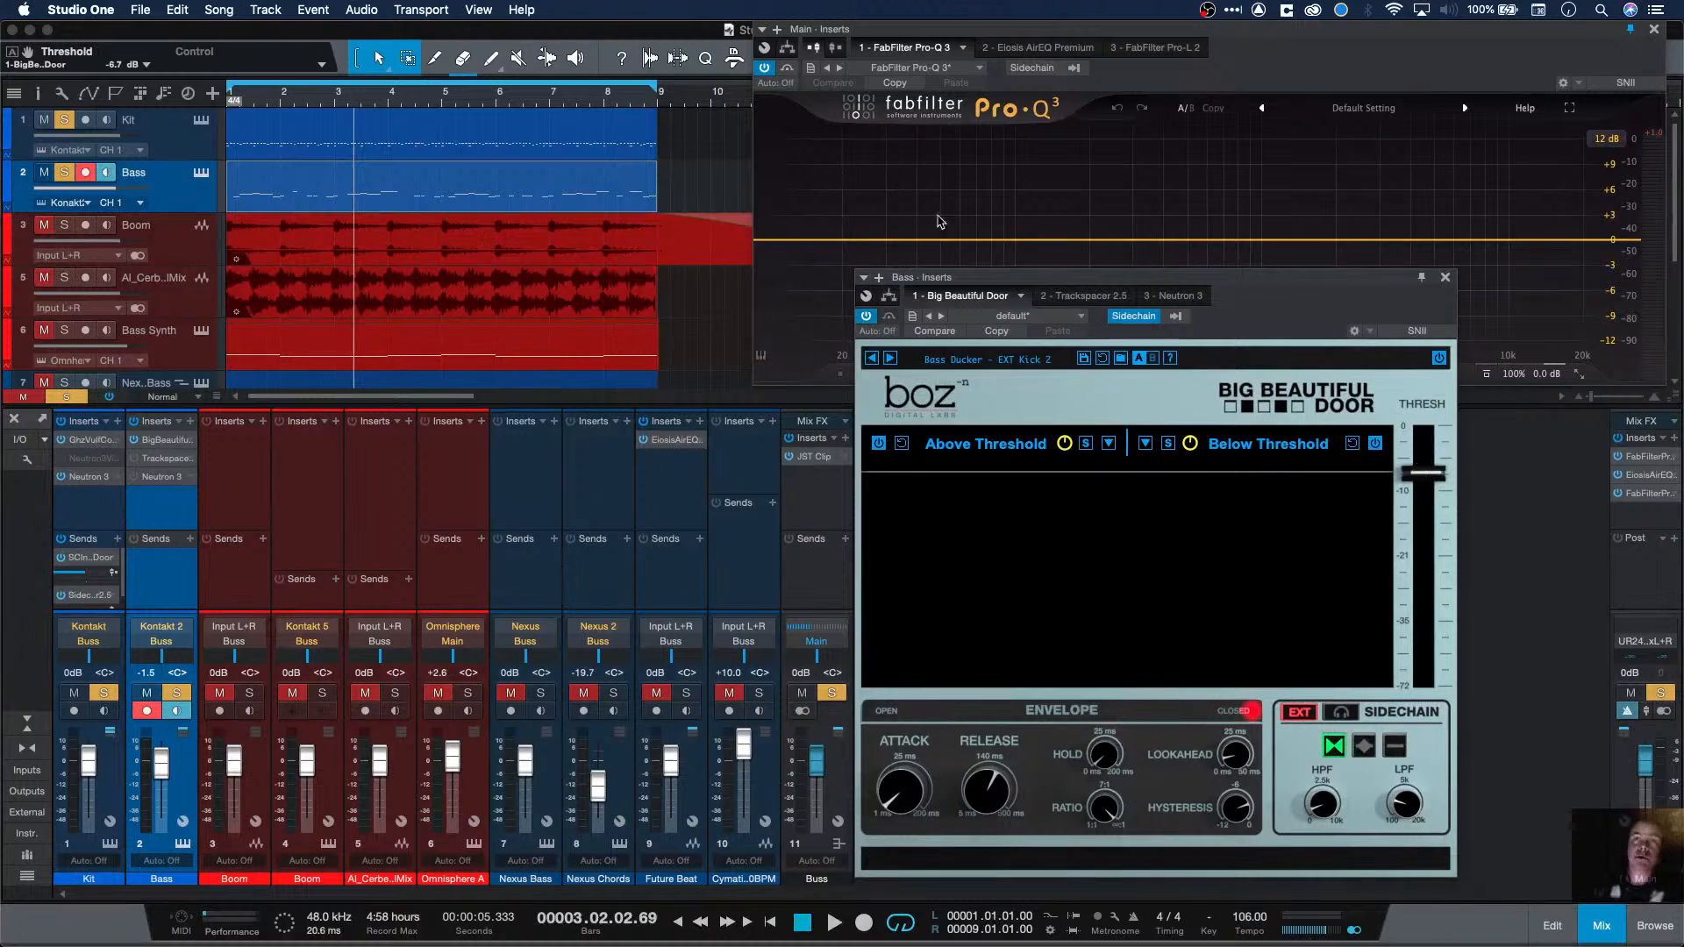
# Step: Bypass Big Beautiful Door on the Bass and bring up Trackspacer 2.5 in an inserts window moved clear of the mixer channels
pyautogui.click(1070, 300)
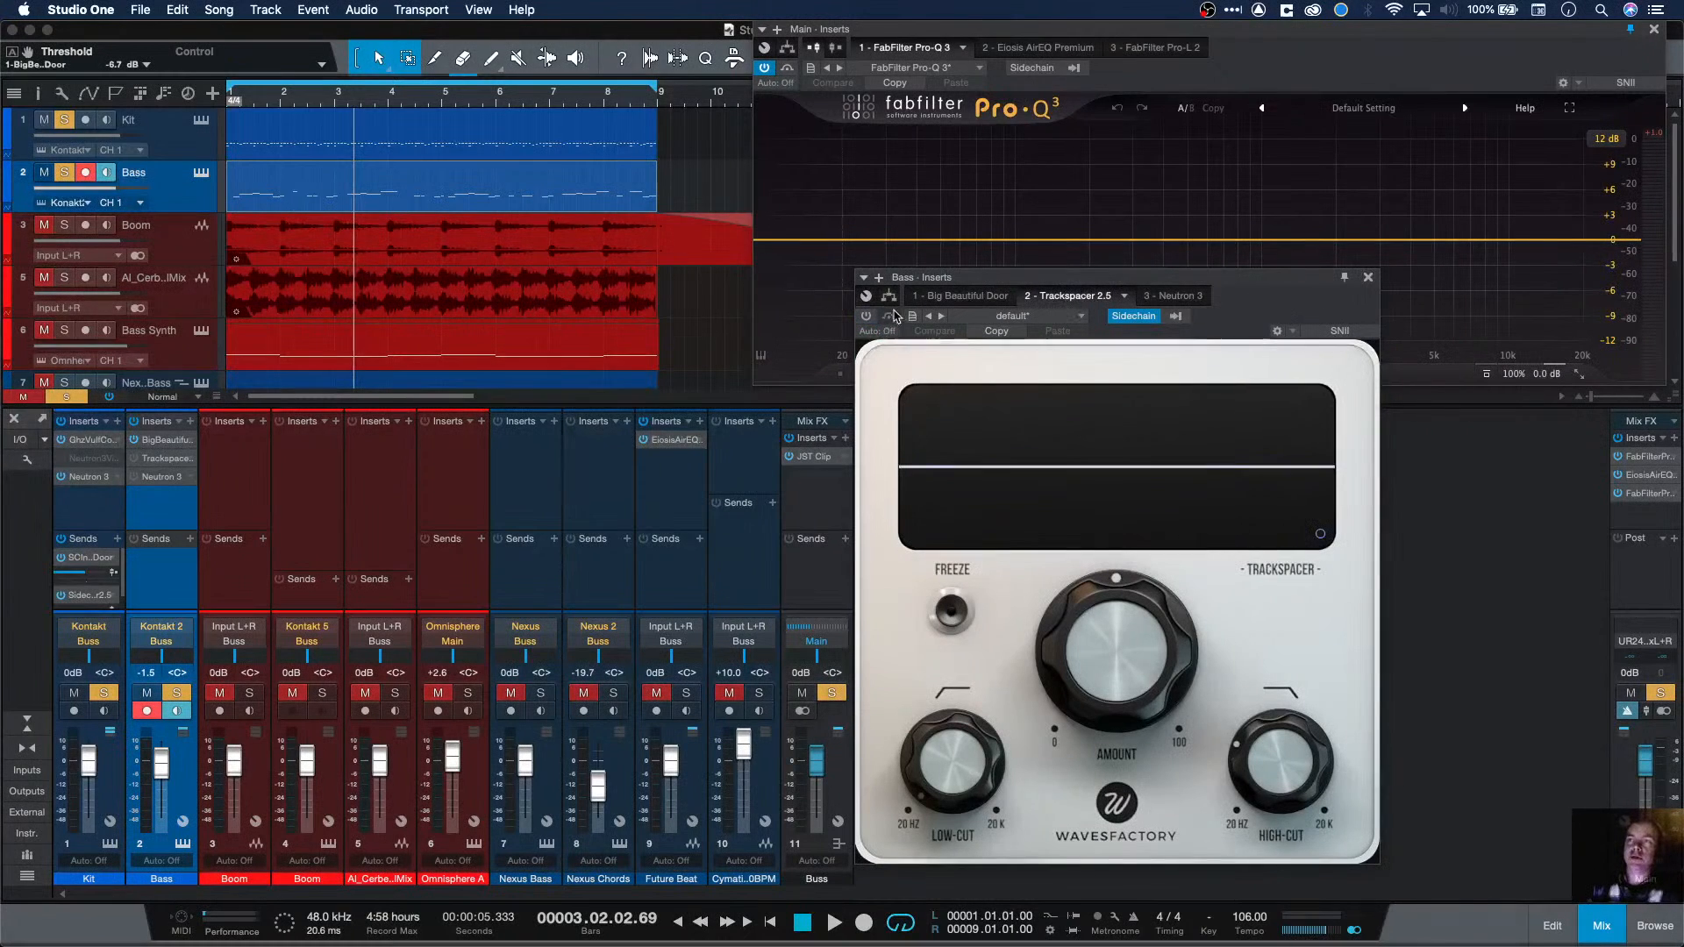
pyautogui.click(934, 300)
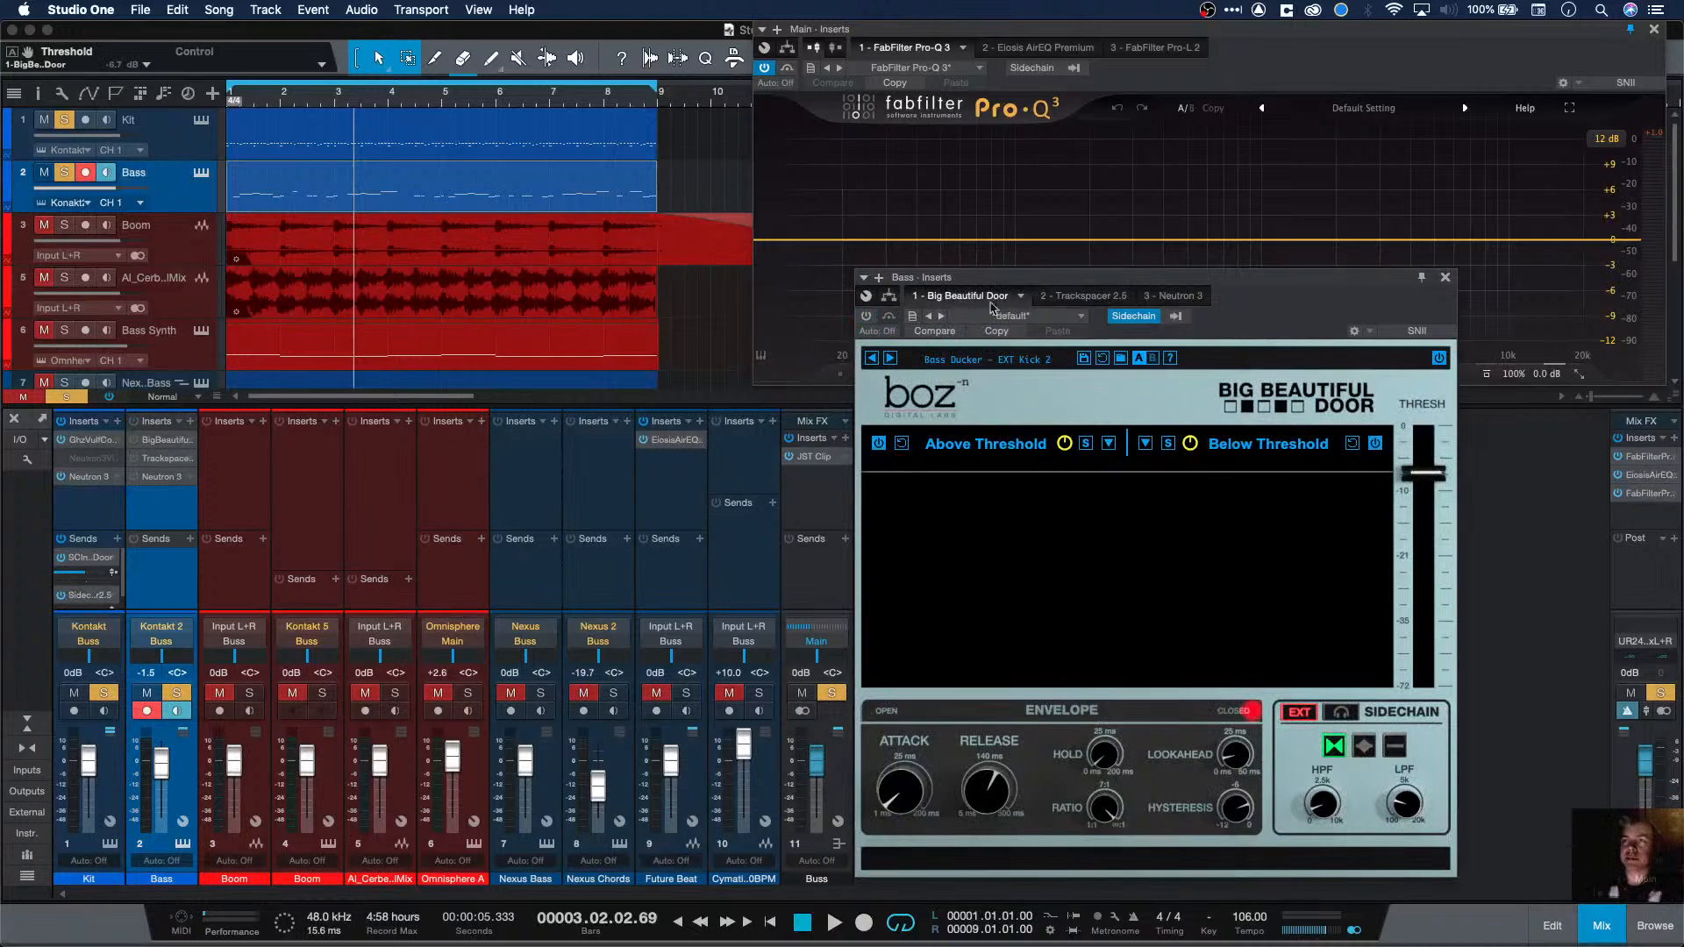
pyautogui.click(1066, 299)
pyautogui.click(966, 301)
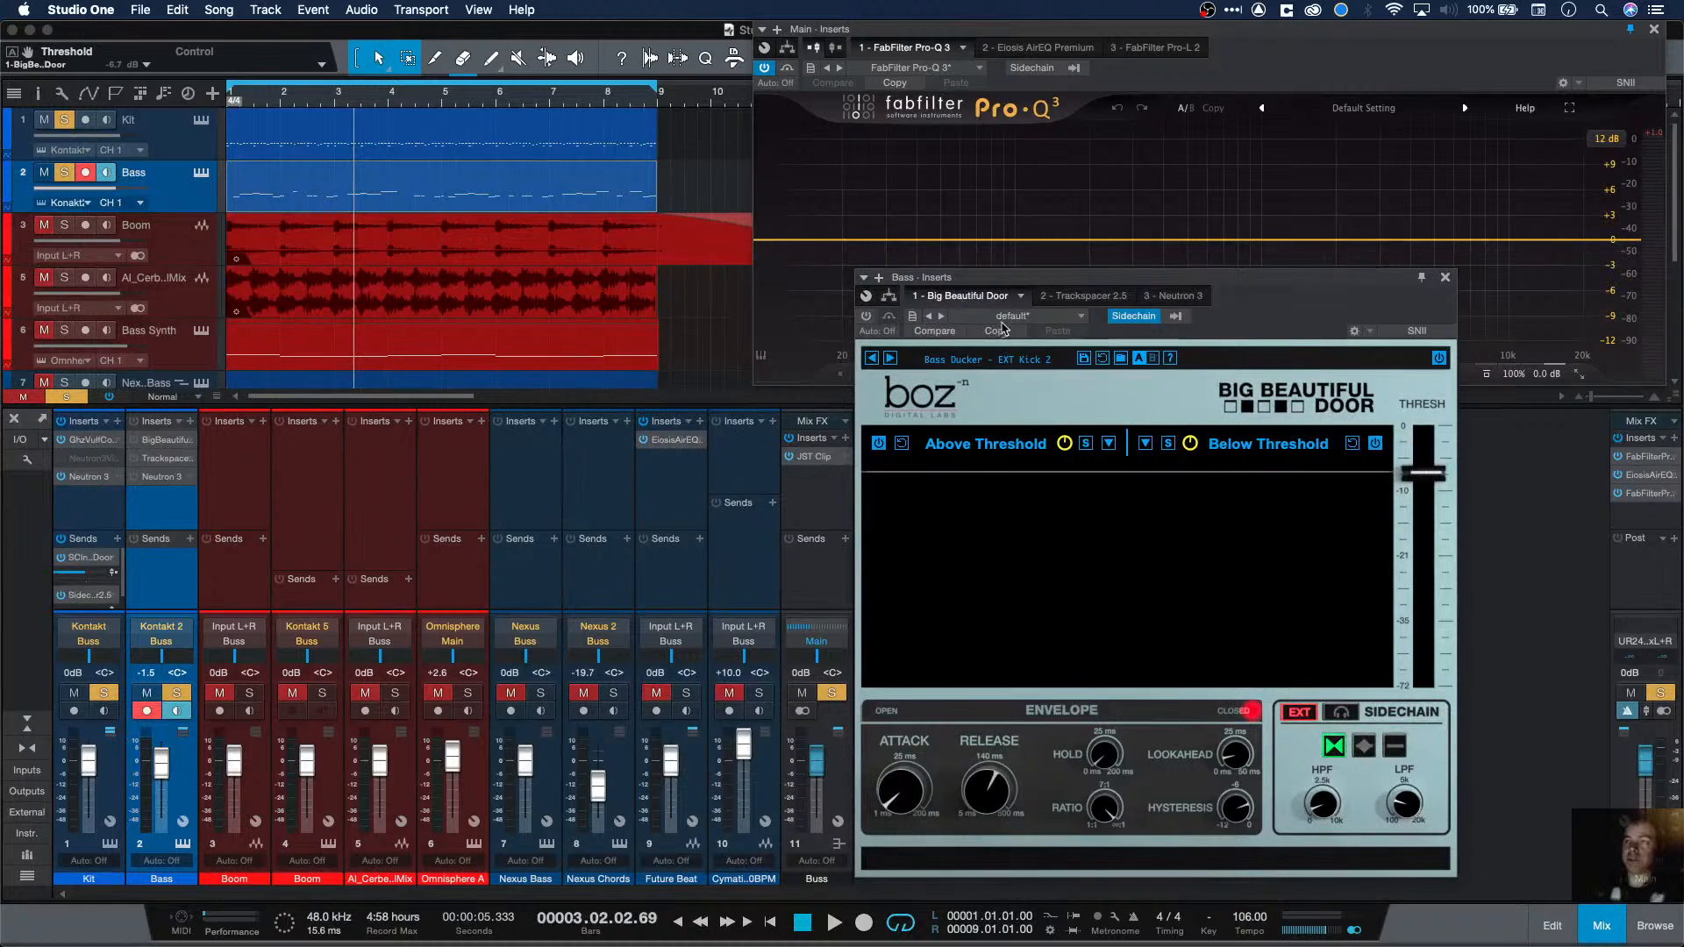
pyautogui.click(1067, 299)
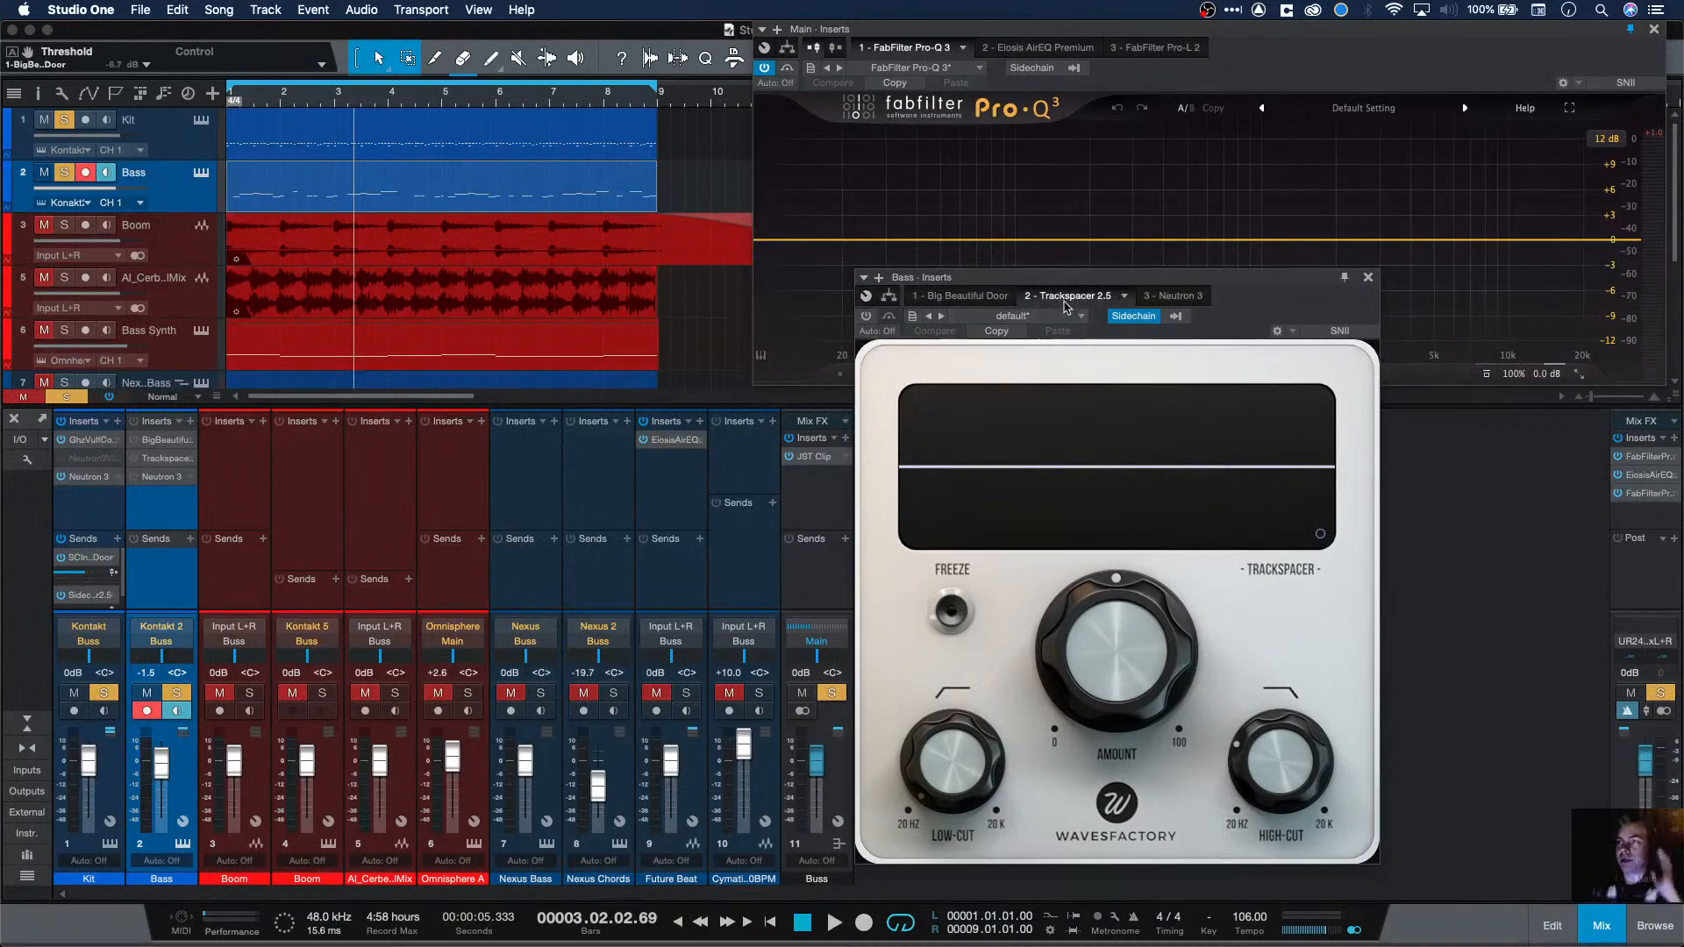
pyautogui.moveTo(1279, 746)
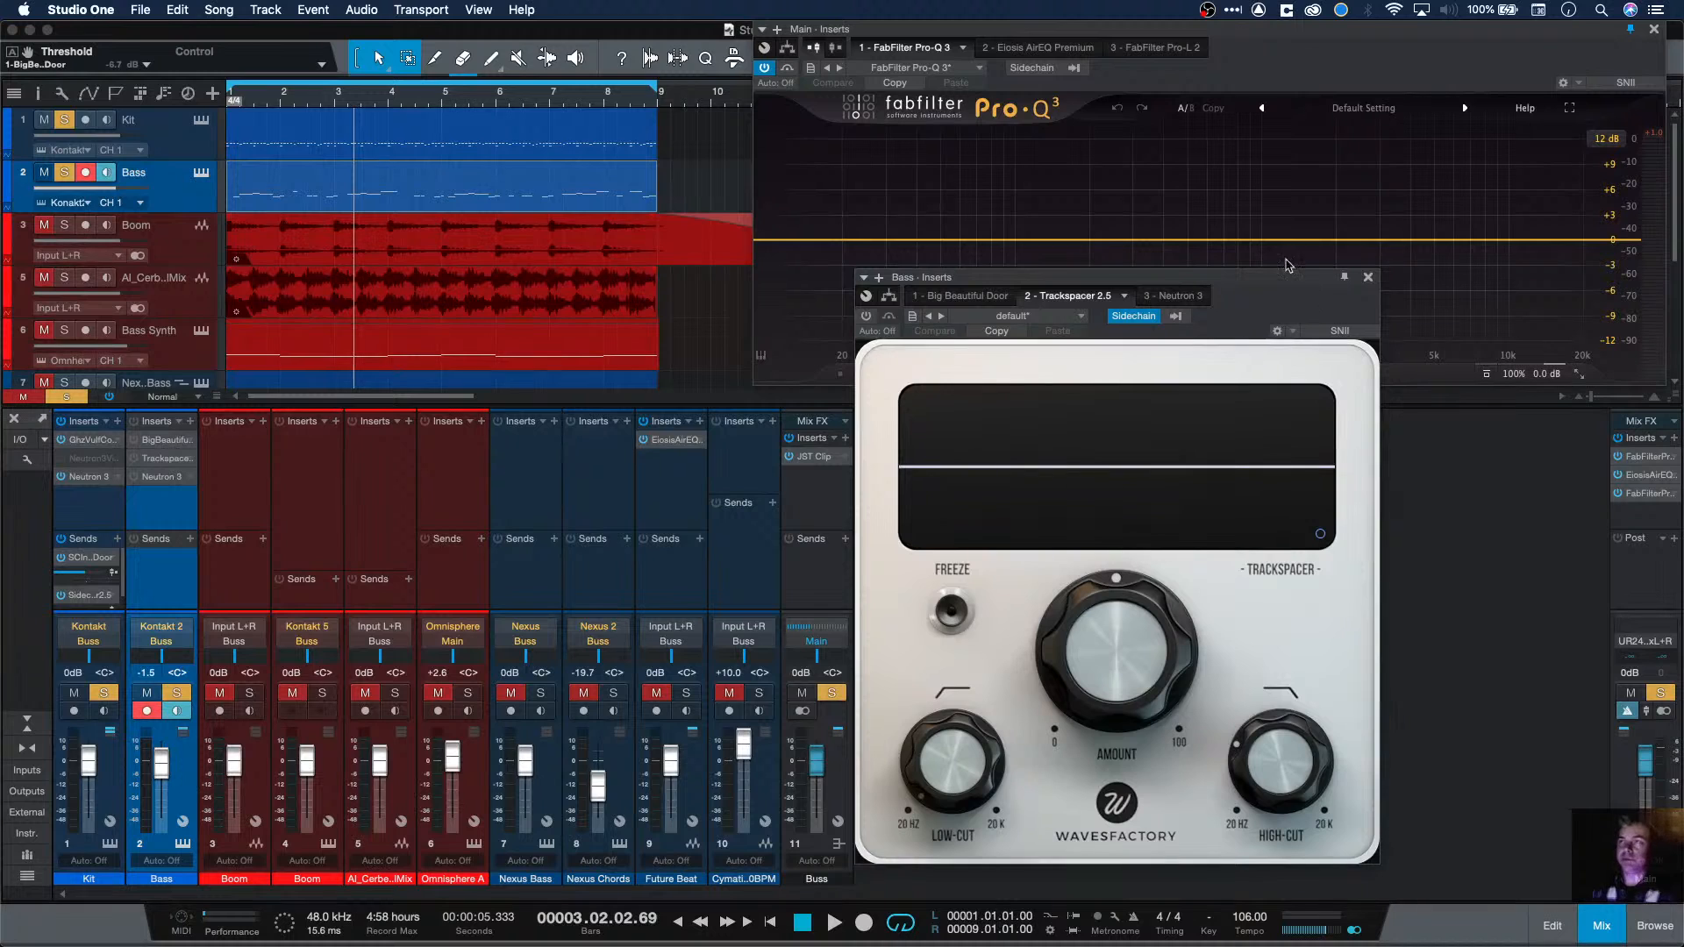
pyautogui.moveTo(1285, 280); pyautogui.dragTo(1470, 295)
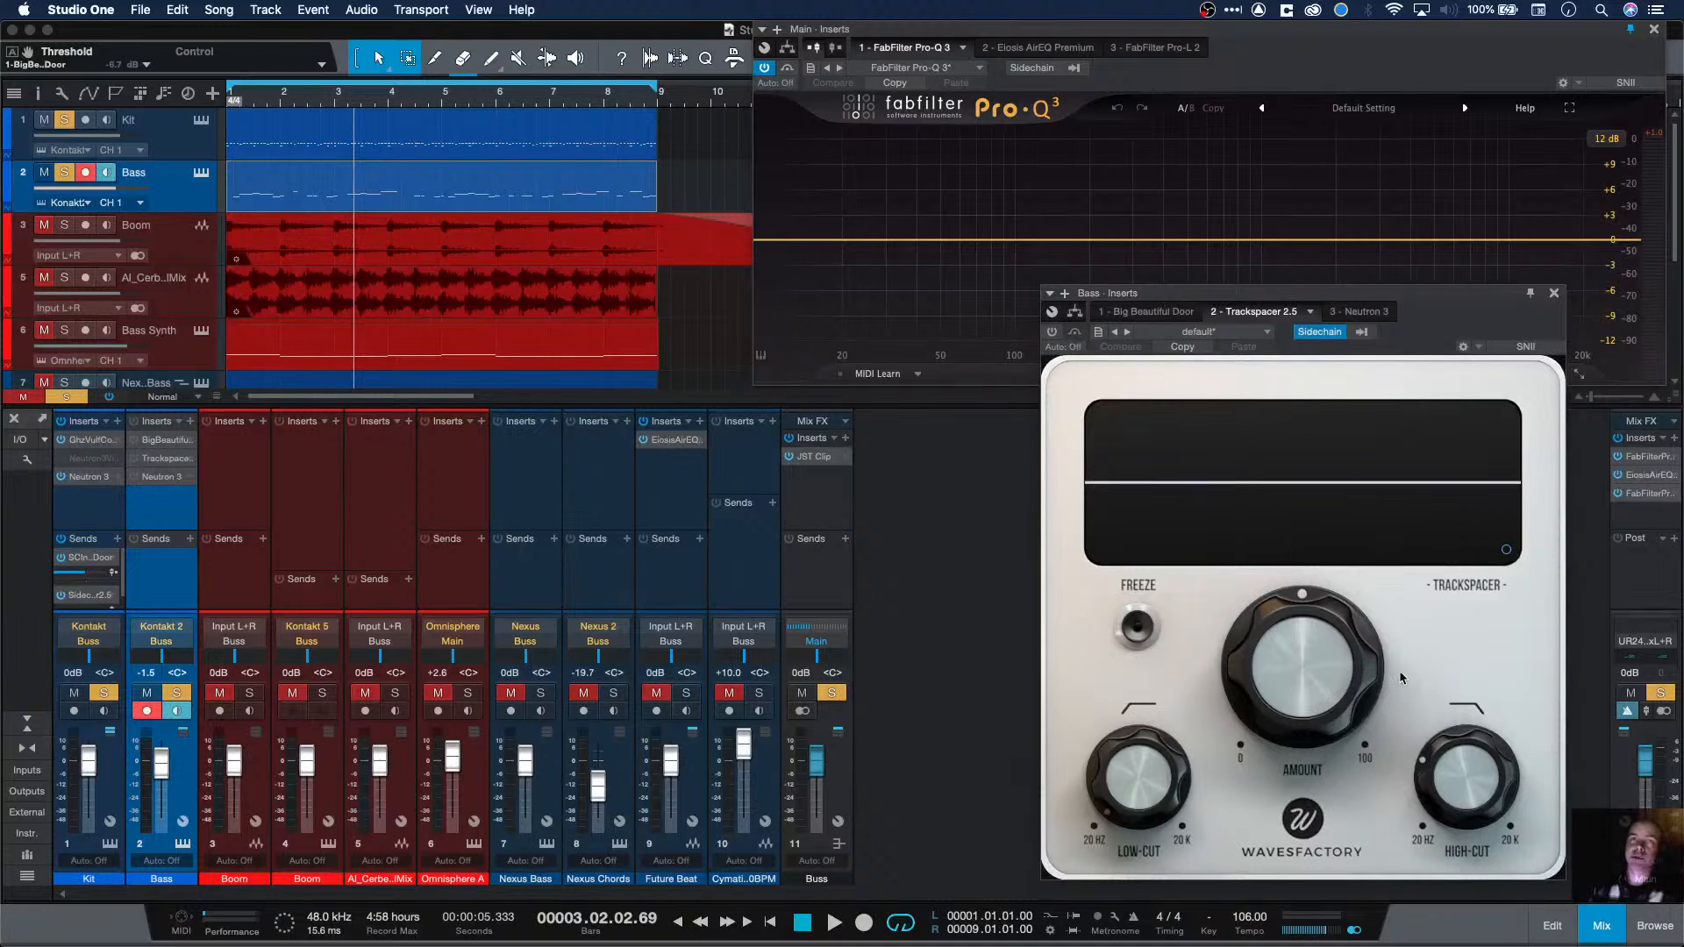
# Step: Enable Trackspacer 2.5 on the Bass during playback and audition its kick-triggered ducking
pyautogui.press('space')
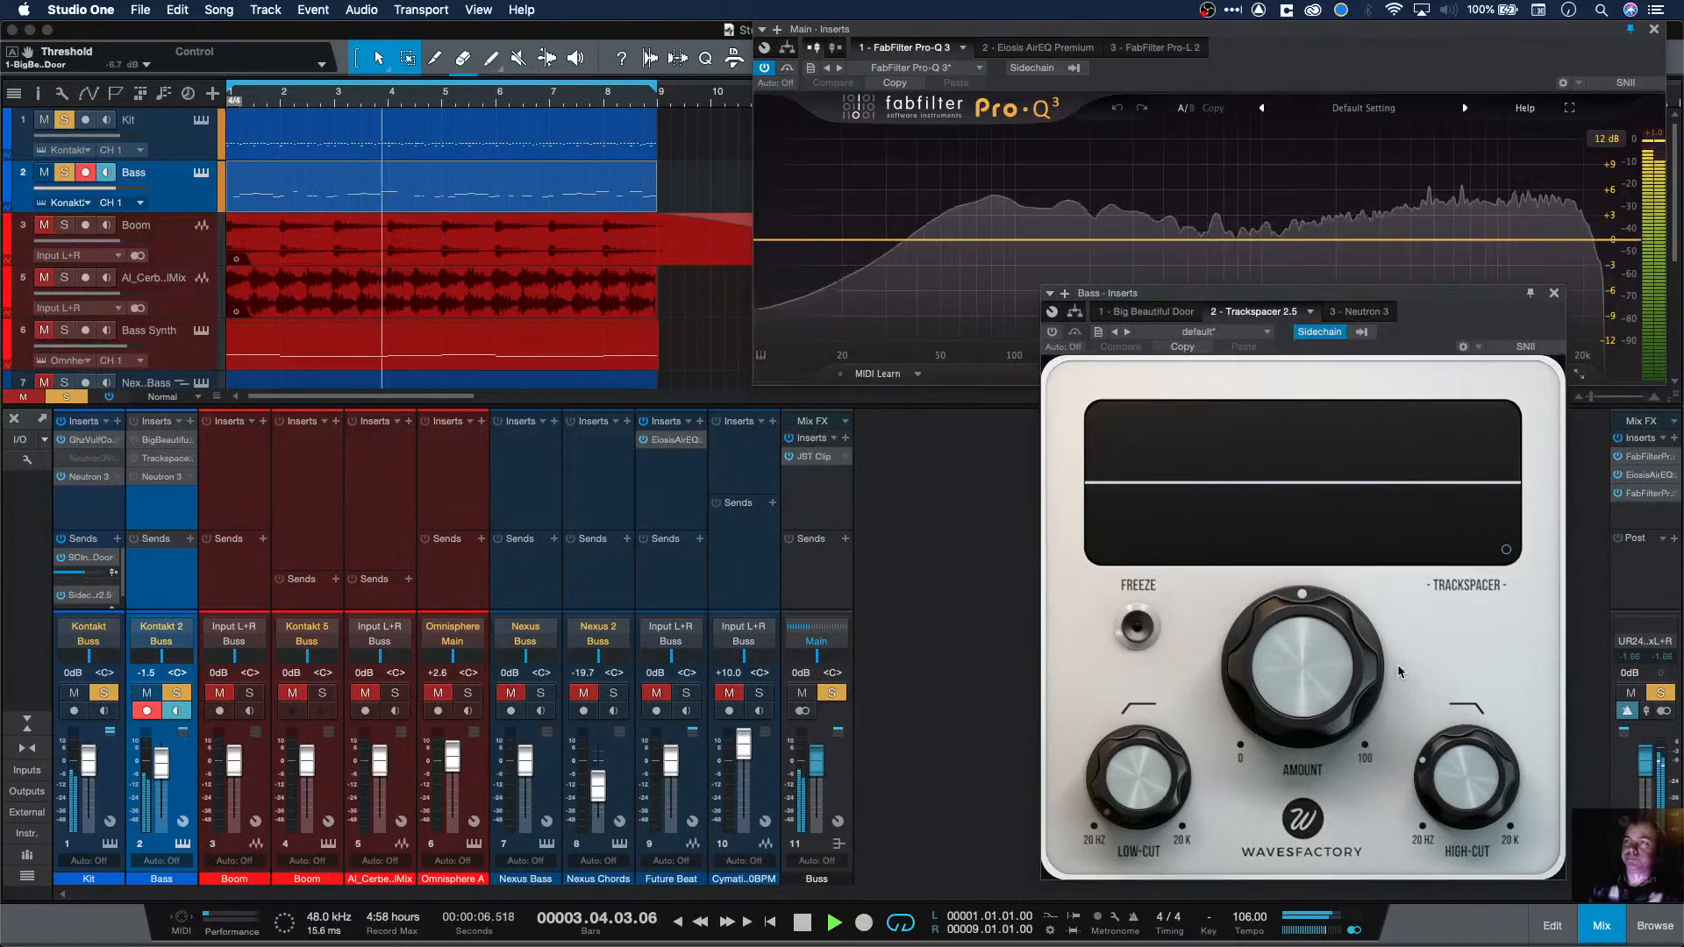
pyautogui.click(1051, 333)
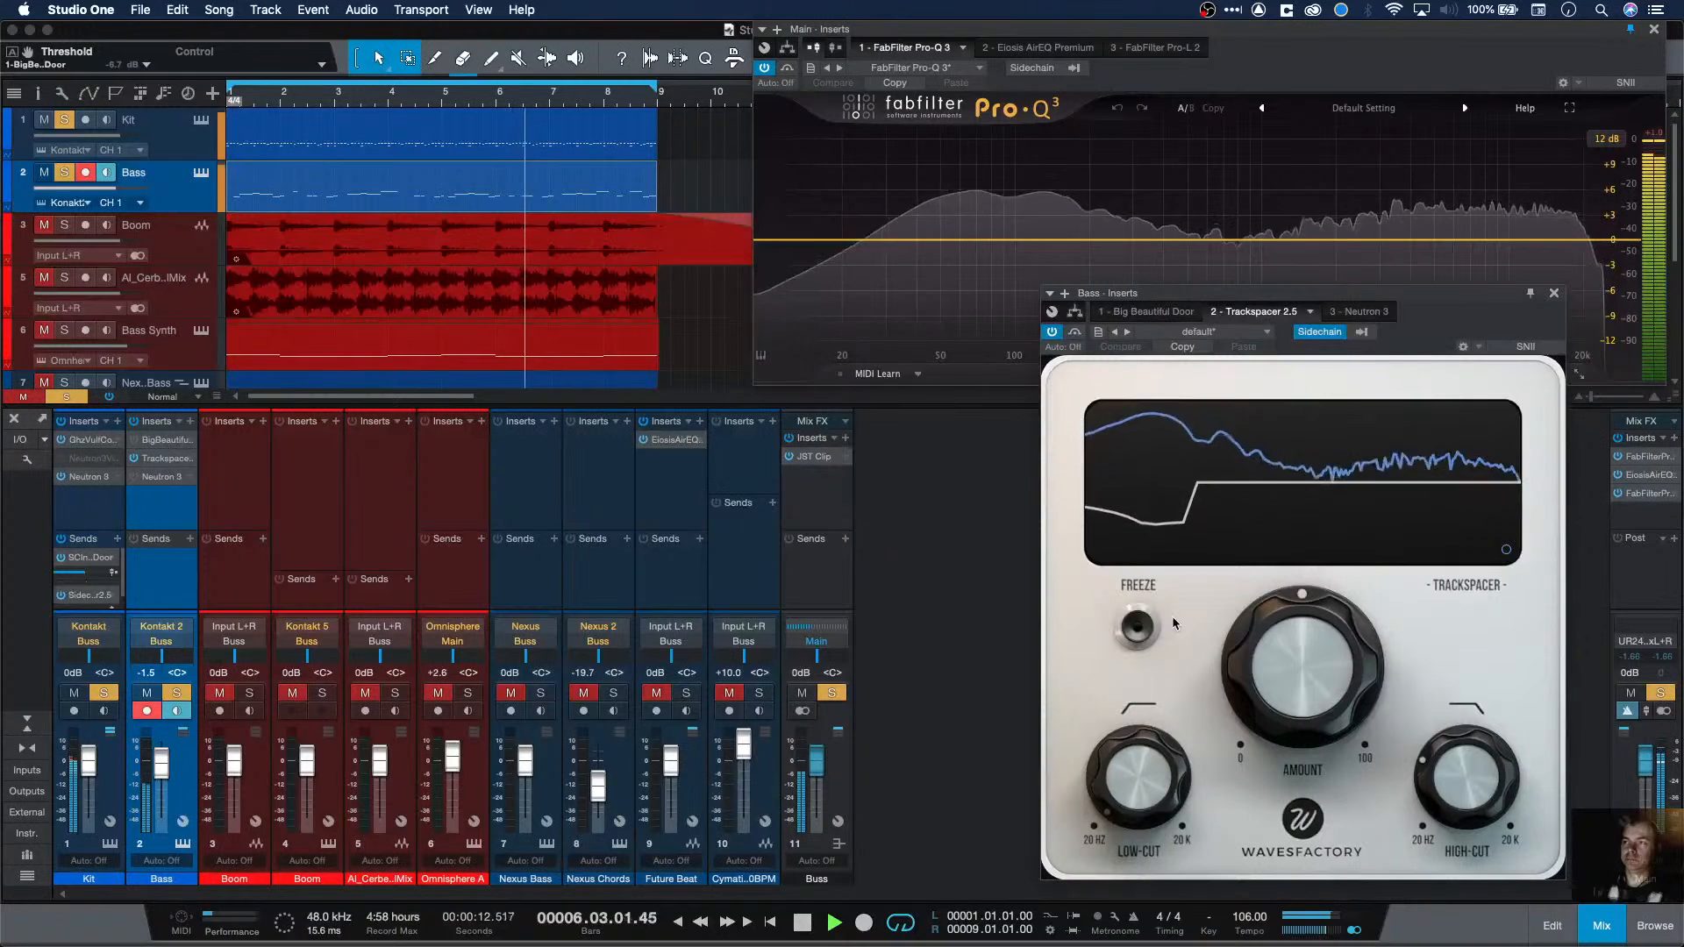
pyautogui.press('space')
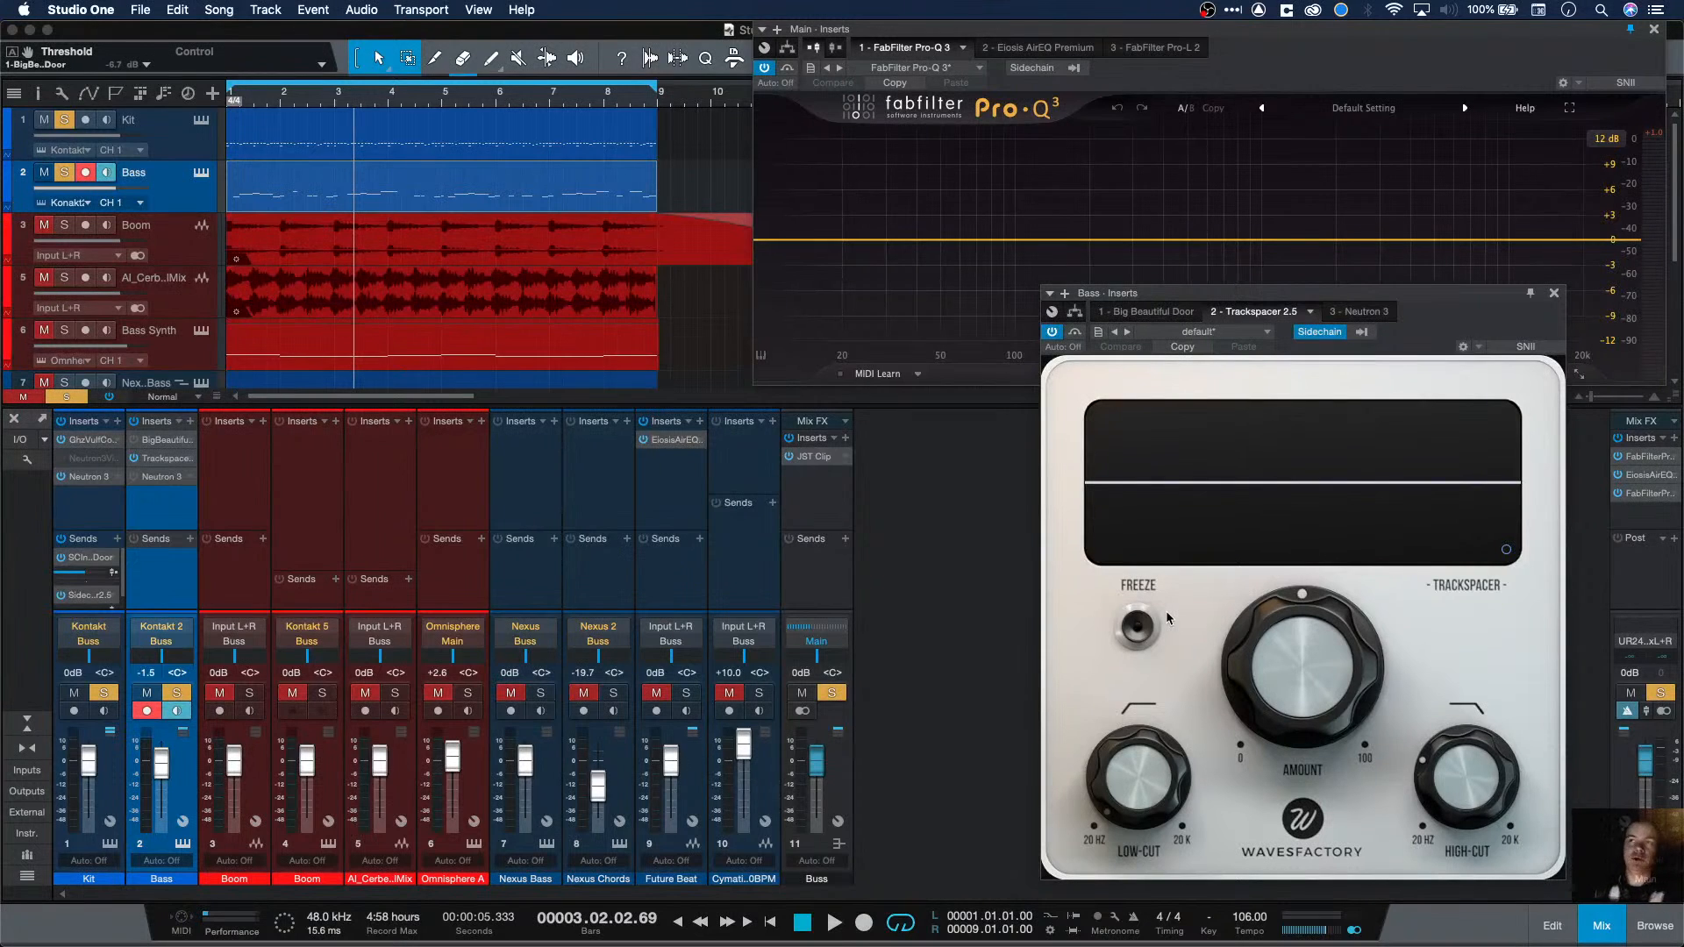
pyautogui.moveTo(1219, 630)
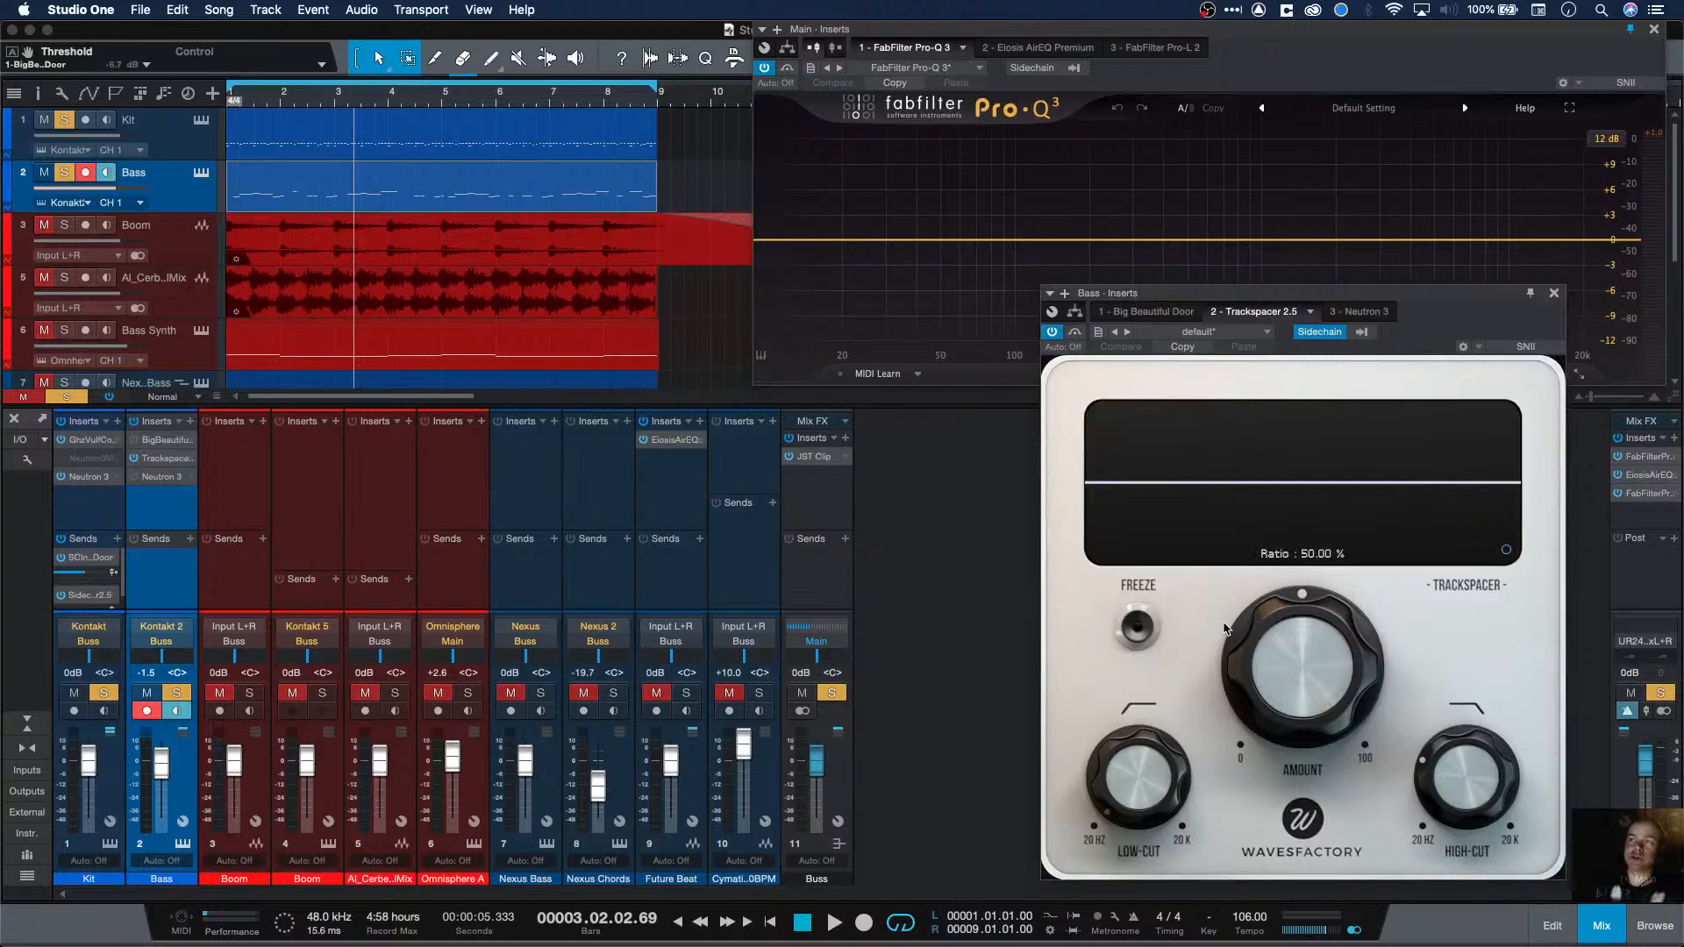
pyautogui.press('space')
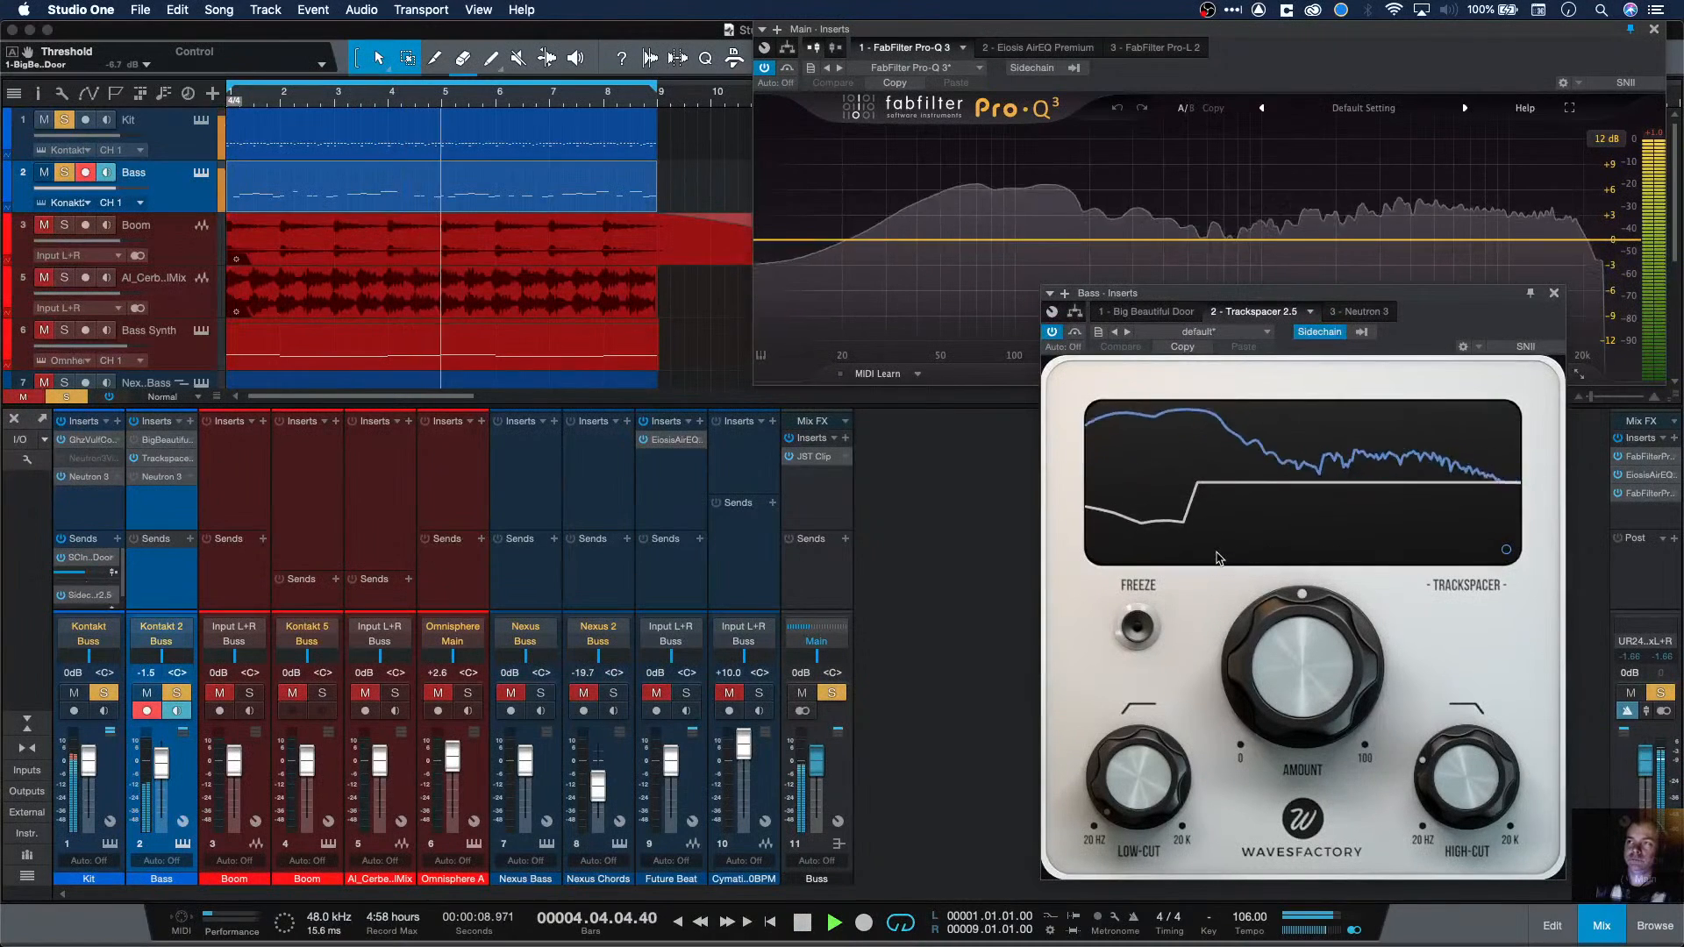
pyautogui.press('space')
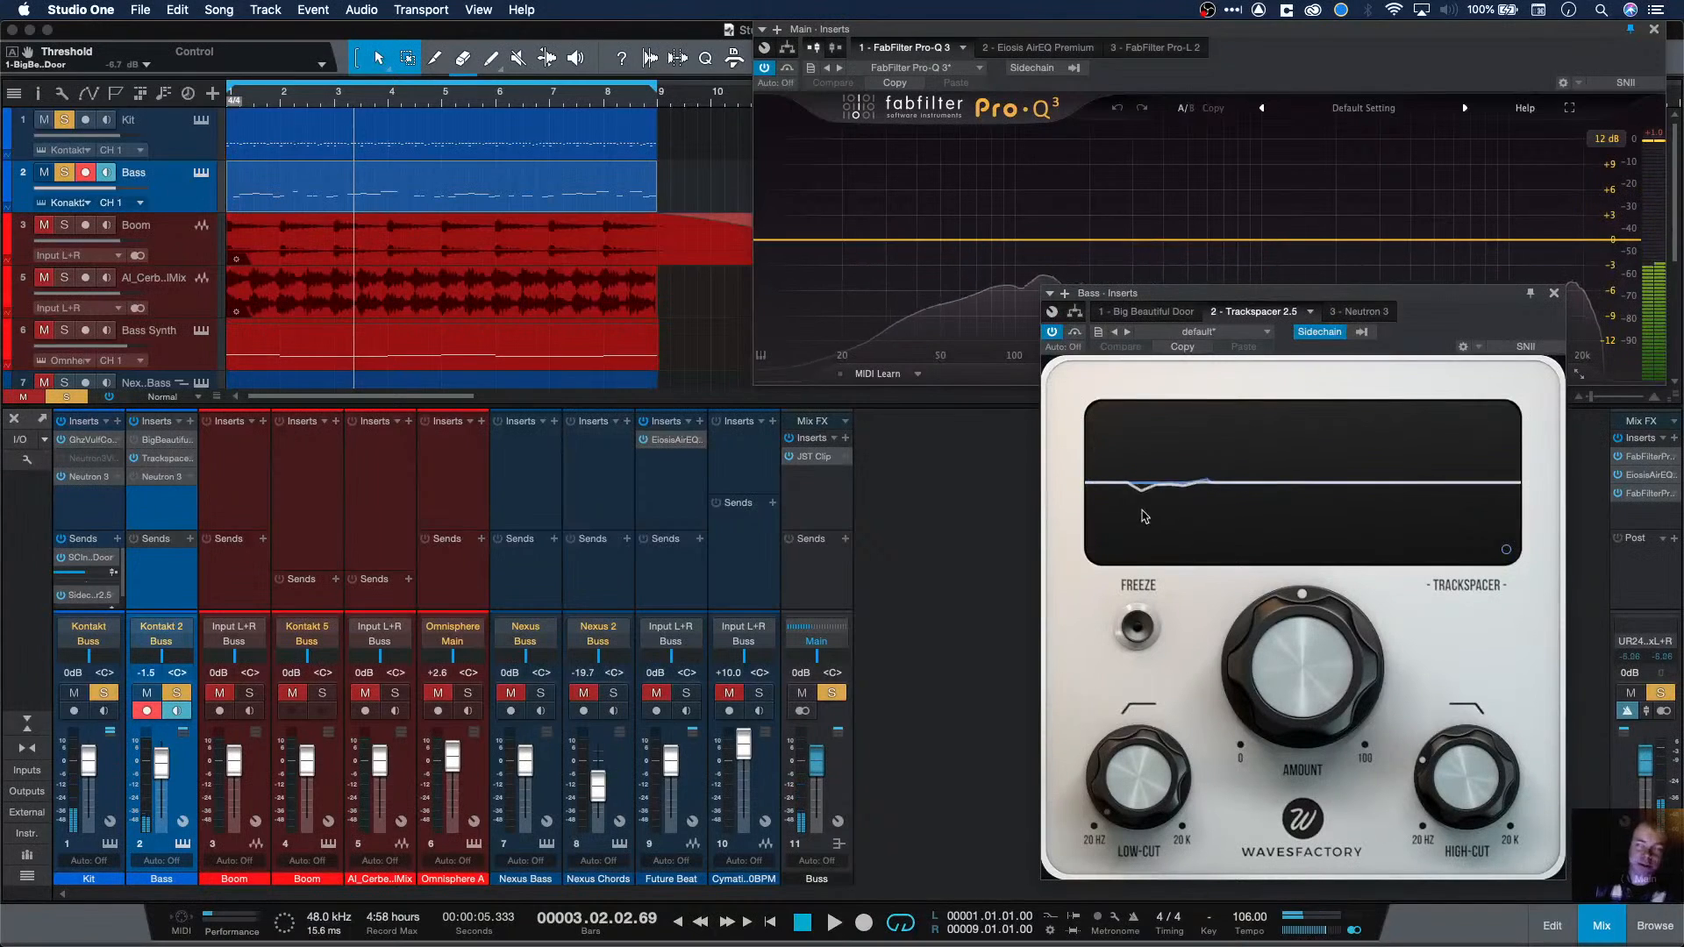
# Step: Set Trackspacer's release to 29.14 ms in its advanced settings, return to the spectrum display and audition the result
pyautogui.click(1506, 550)
pyautogui.moveTo(1390, 515)
pyautogui.moveTo(1389, 508); pyautogui.dragTo(1390, 509)
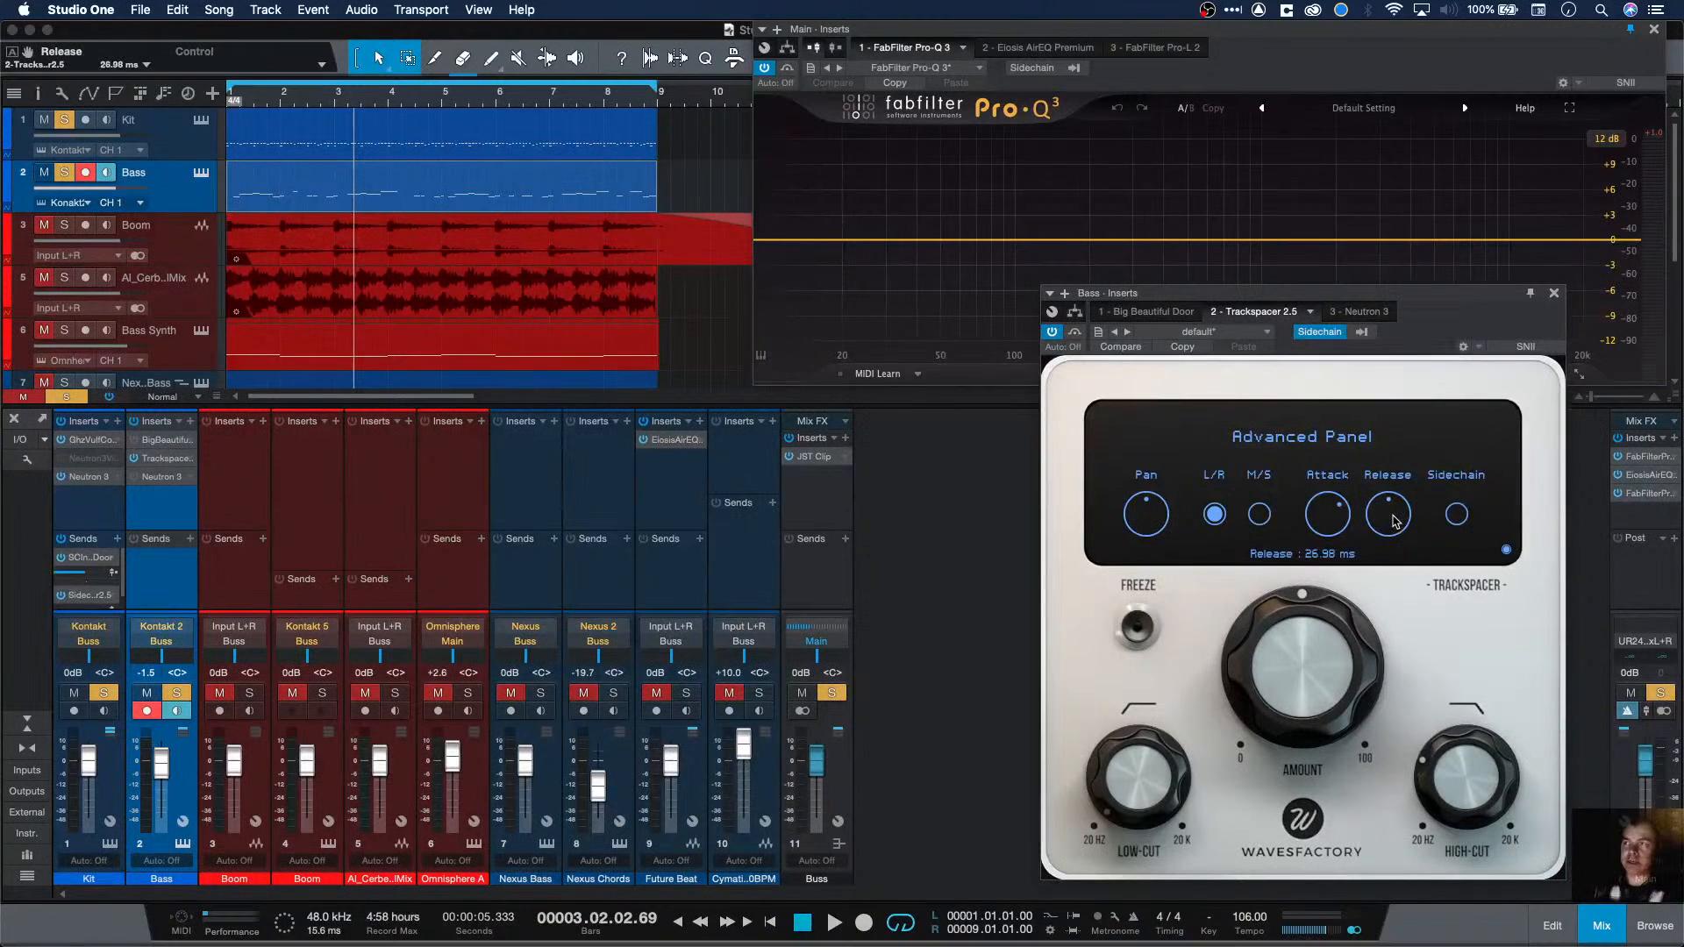
pyautogui.moveTo(1393, 514); pyautogui.dragTo(1393, 513)
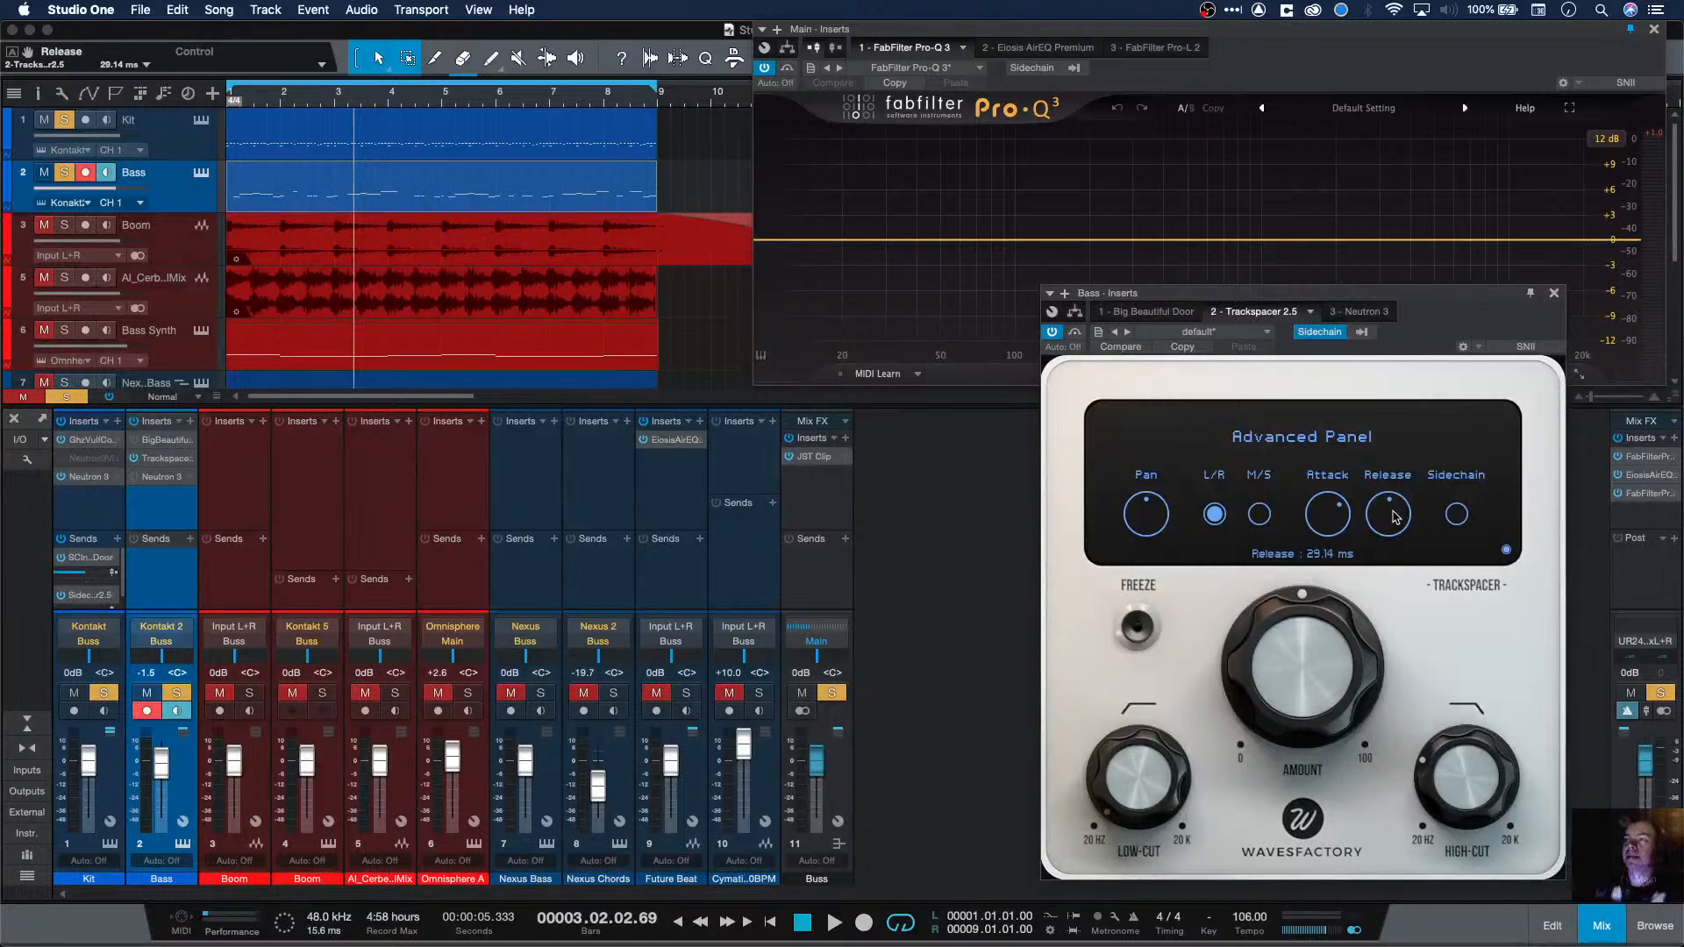
pyautogui.click(1507, 553)
pyautogui.press('space')
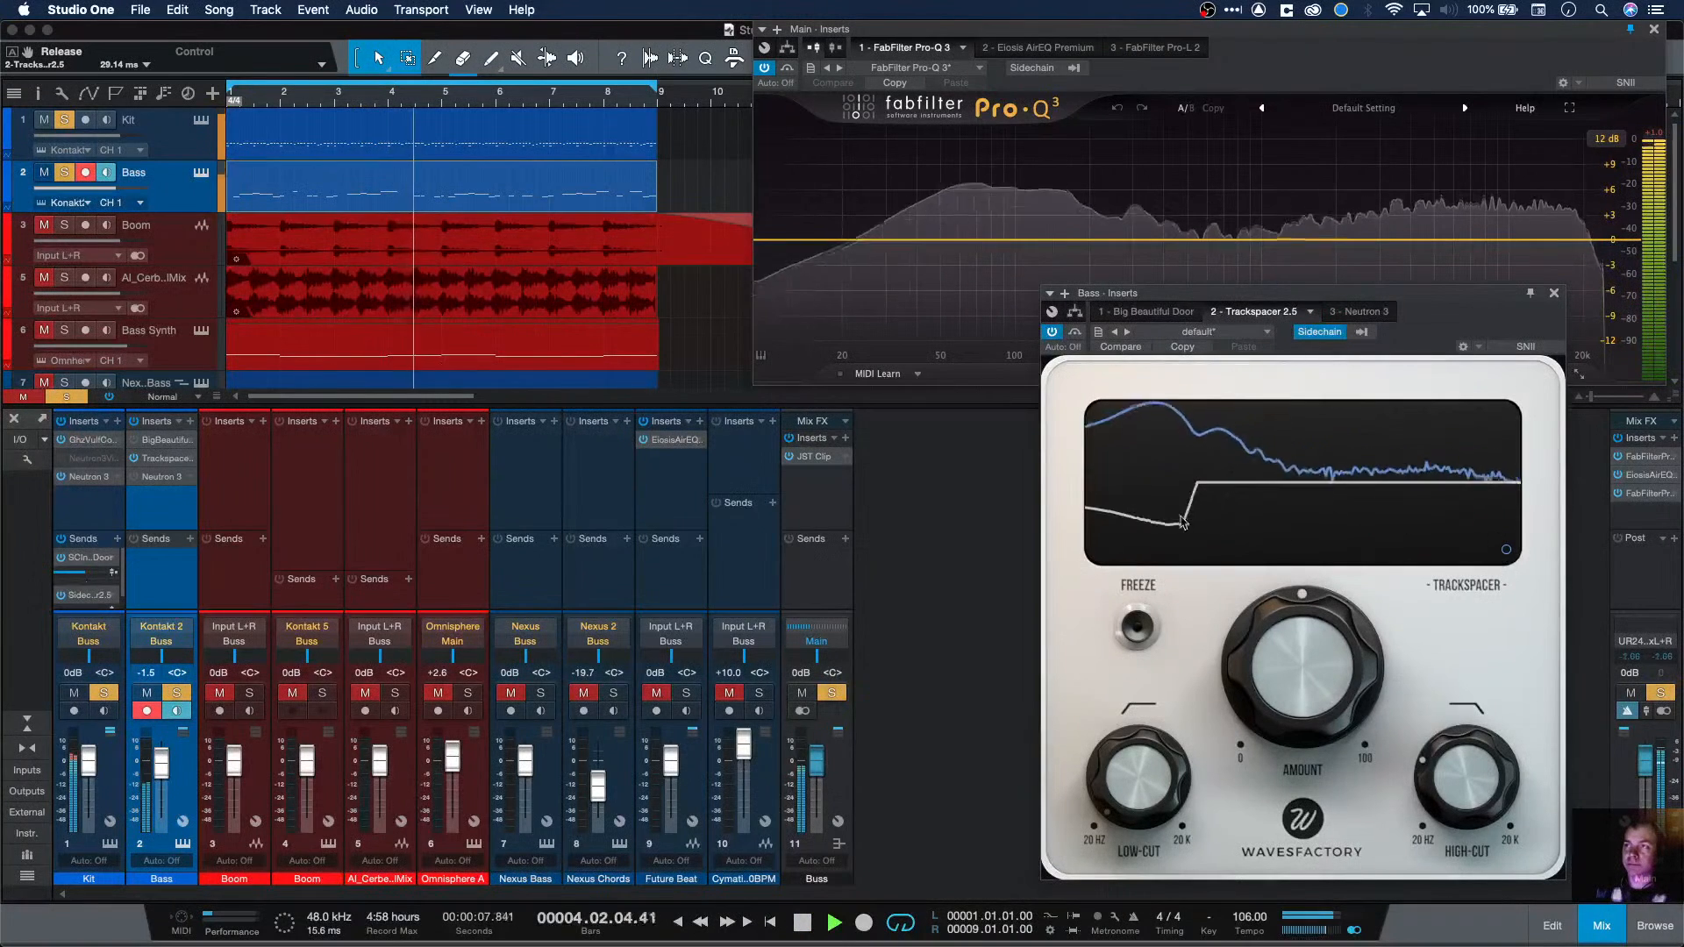
pyautogui.press('space')
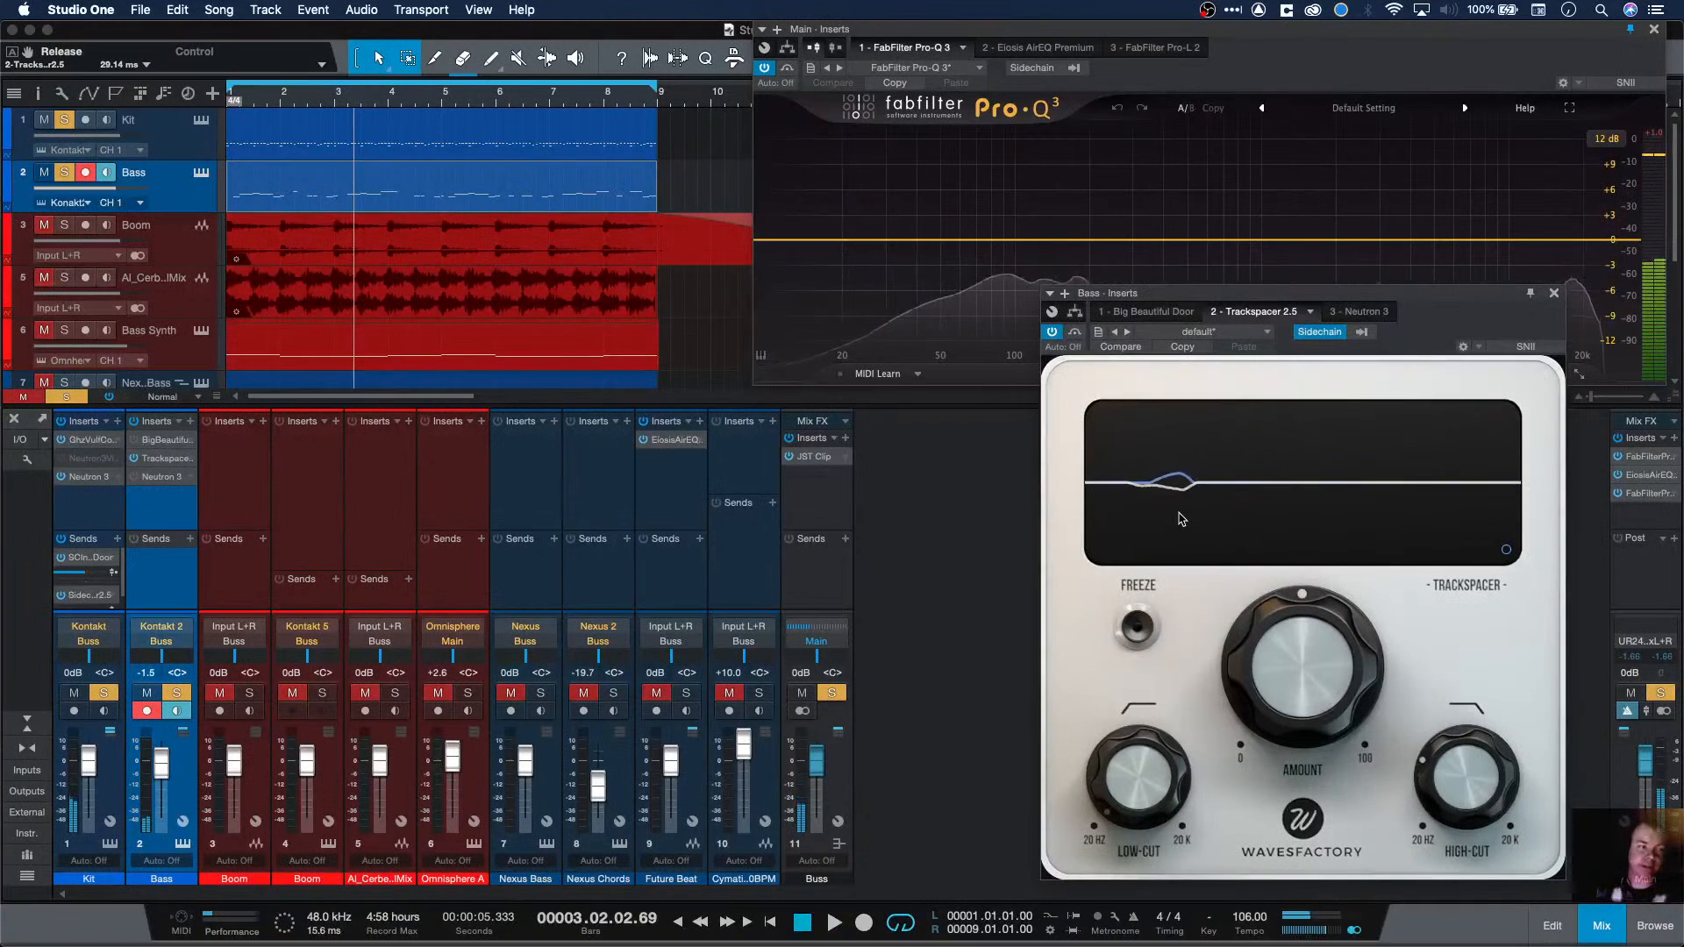
# Step: Try lower Trackspacer amounts of 31.72%, 15.50% and 8.32% while auditioning the Kit and Bass
pyautogui.moveTo(1302, 620)
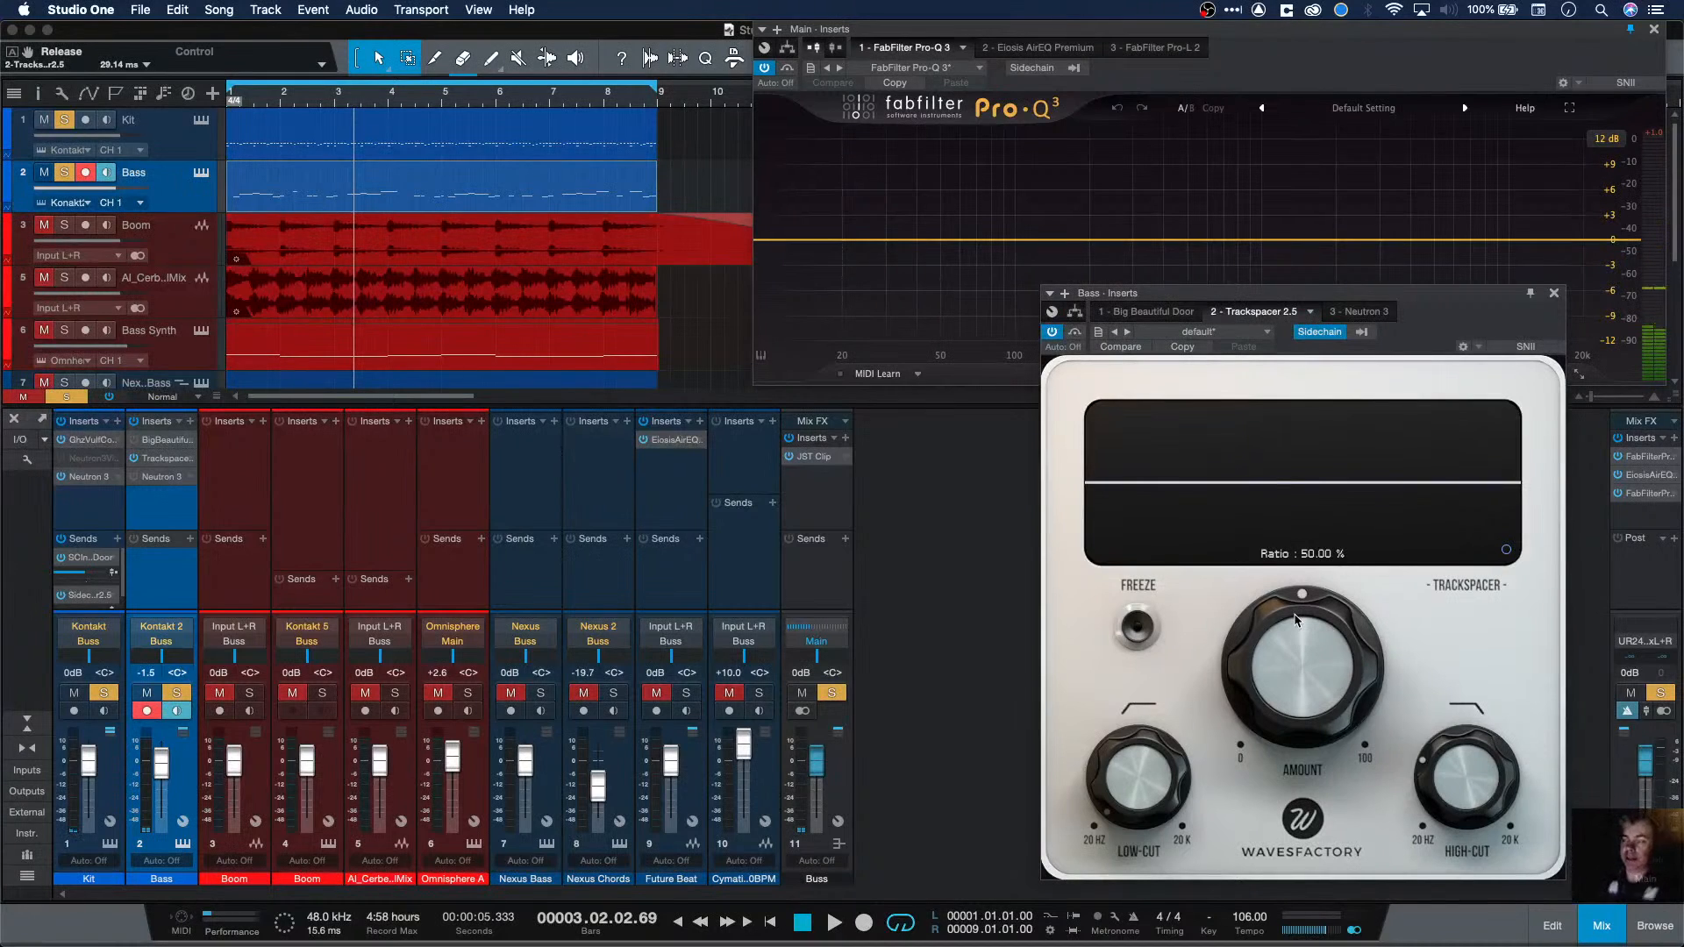
pyautogui.moveTo(1456, 773)
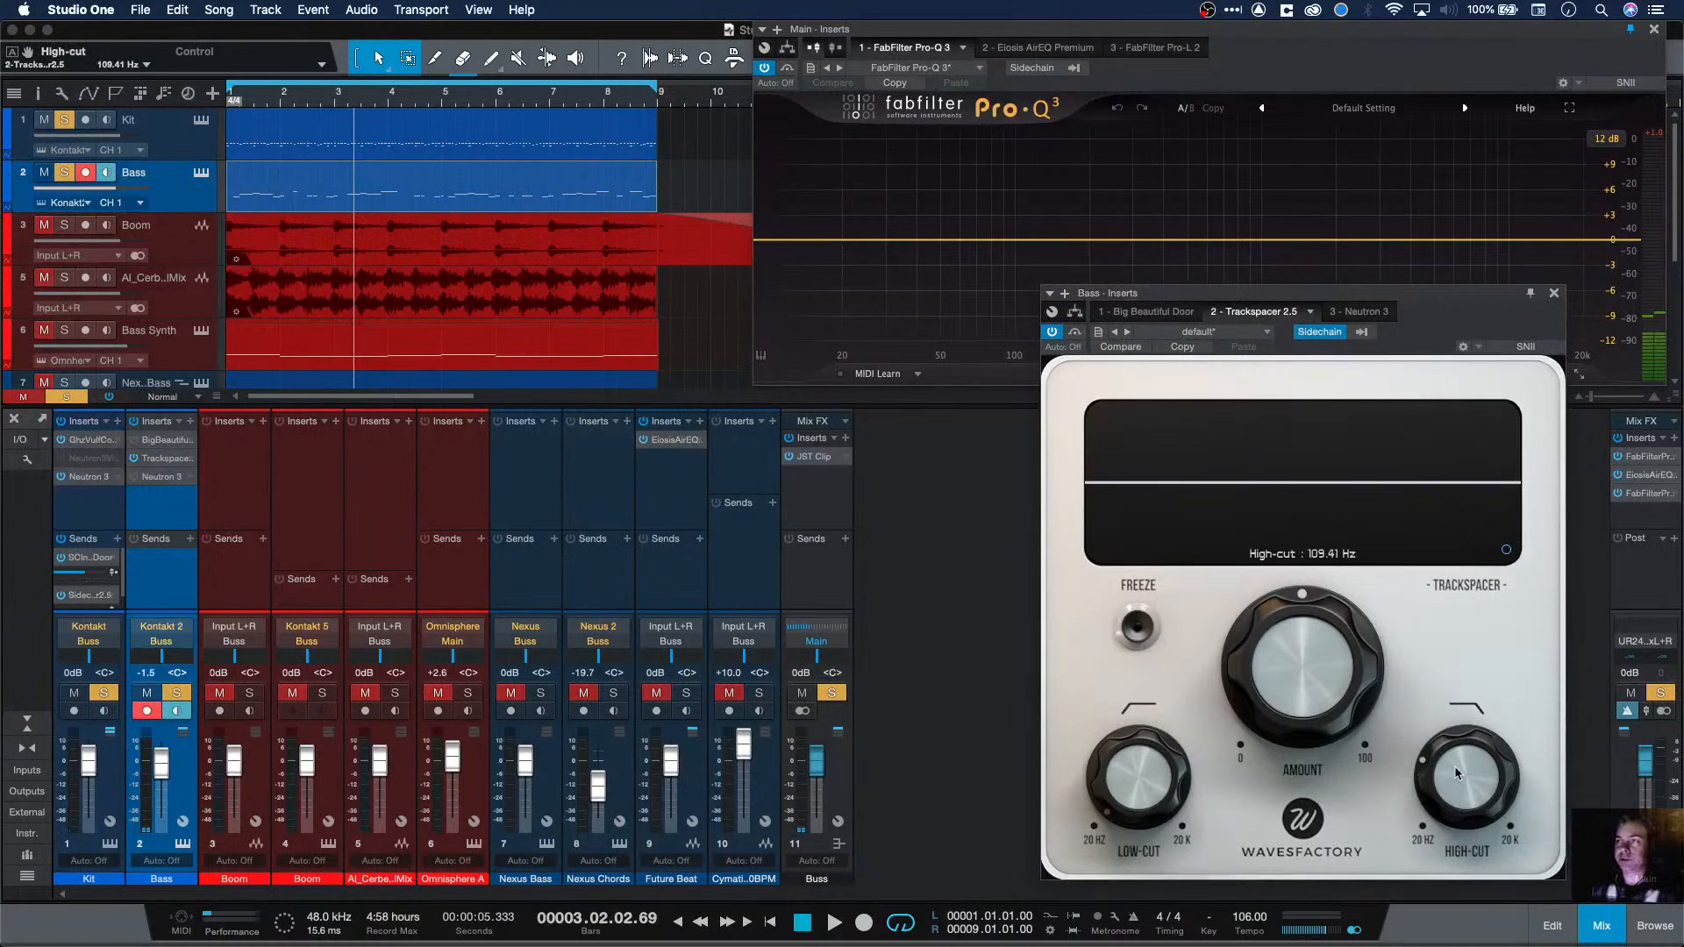
pyautogui.moveTo(1301, 671)
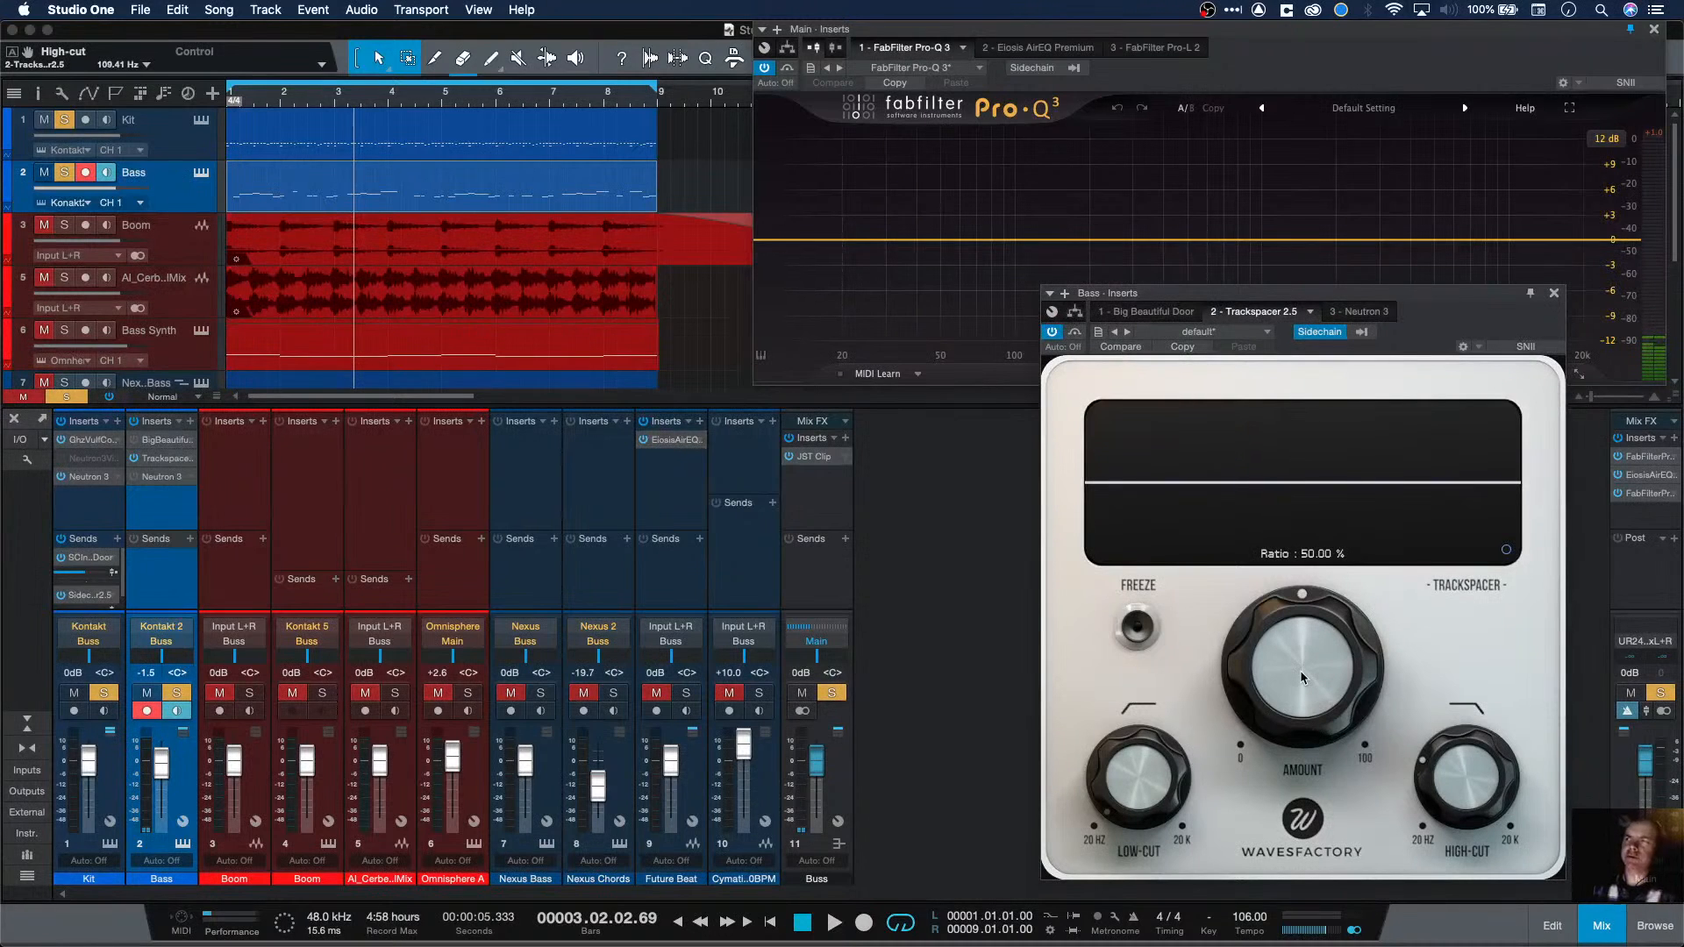
pyautogui.moveTo(1300, 670); pyautogui.dragTo(1314, 768)
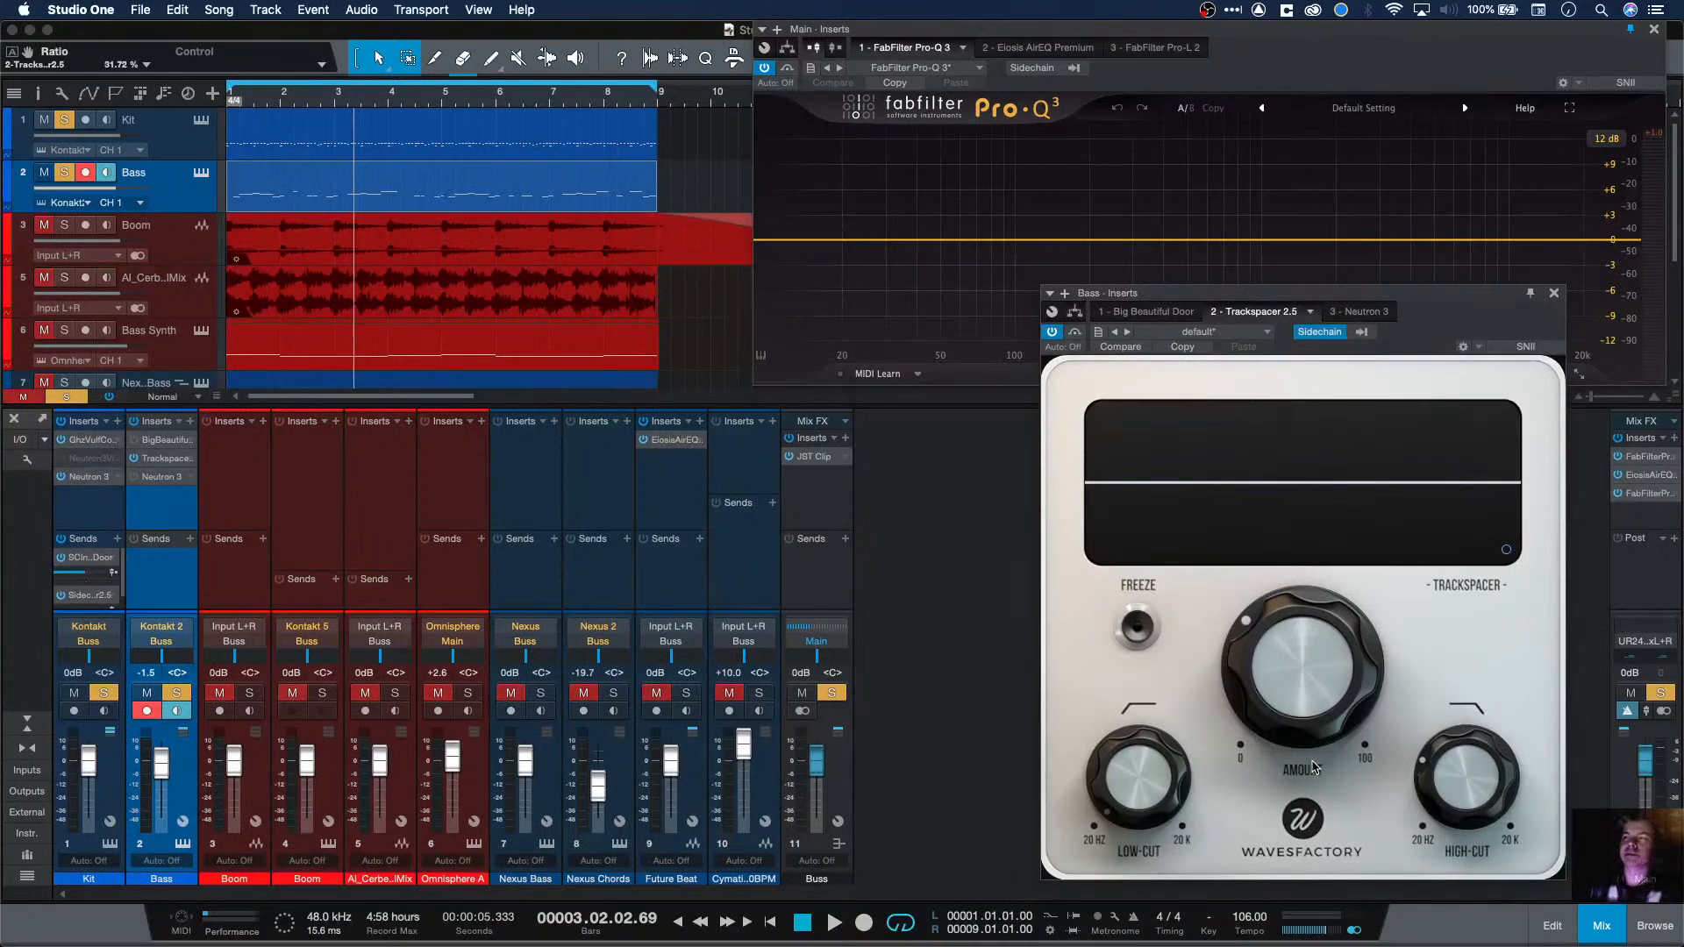
pyautogui.press('space')
pyautogui.moveTo(1310, 652); pyautogui.dragTo(1315, 738)
pyautogui.press('space')
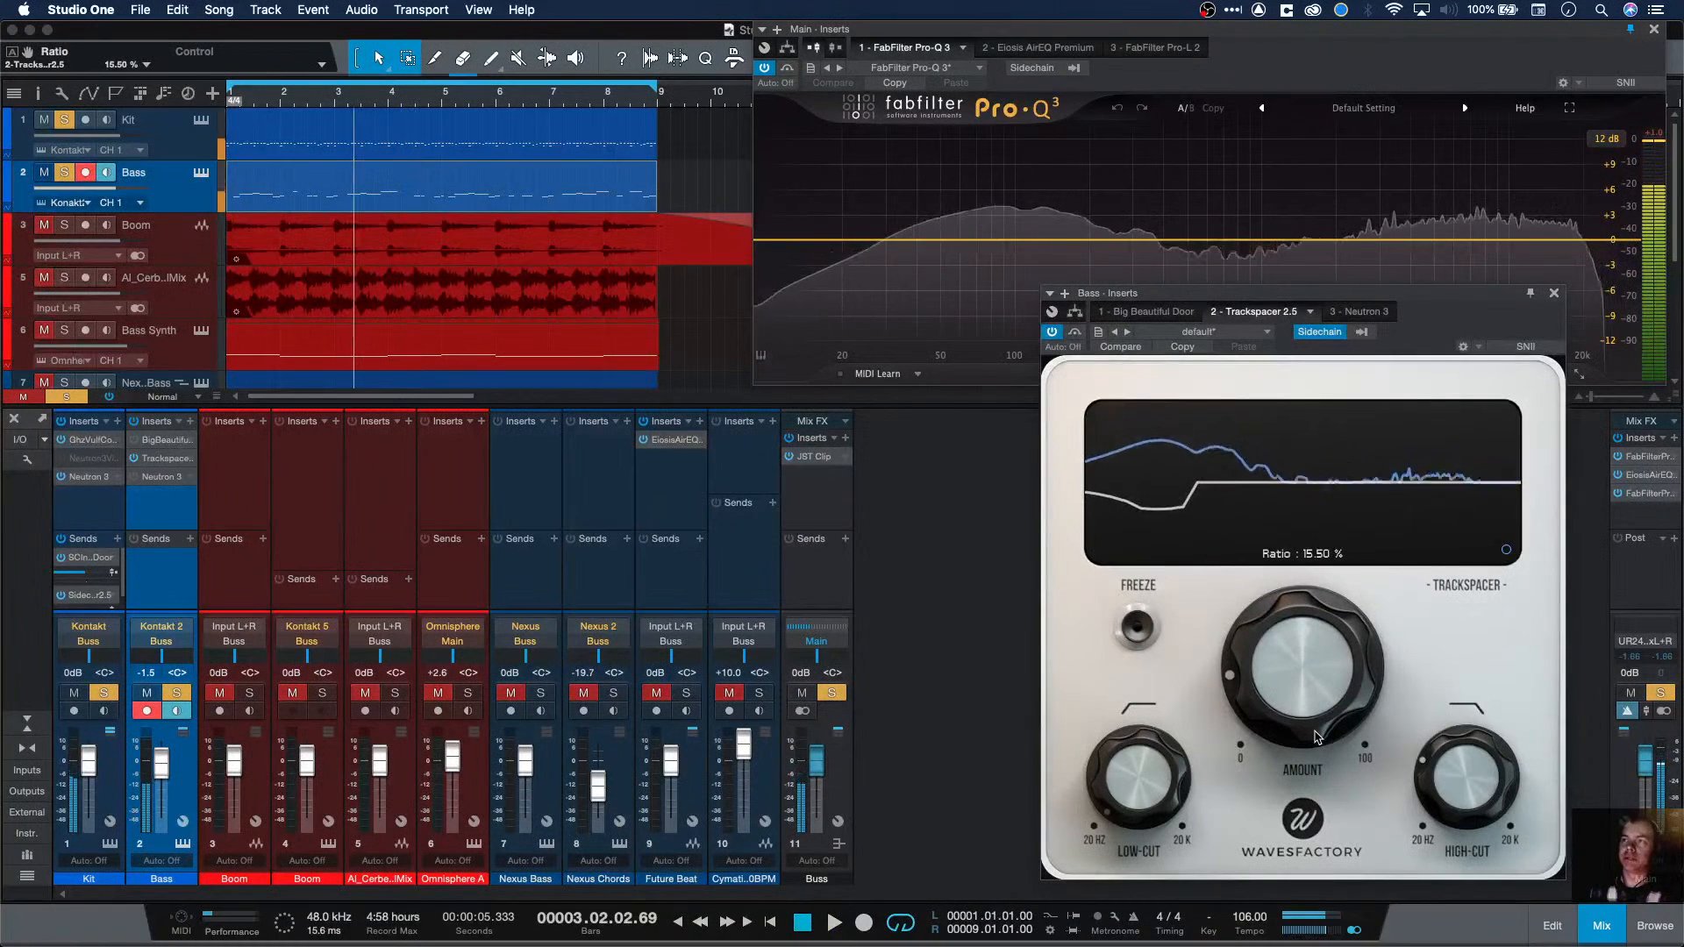
pyautogui.press('space')
pyautogui.moveTo(1314, 690)
pyautogui.mouseDown()
pyautogui.moveTo(1319, 743)
pyautogui.moveTo(1316, 715)
pyautogui.mouseUp()
pyautogui.press('space')
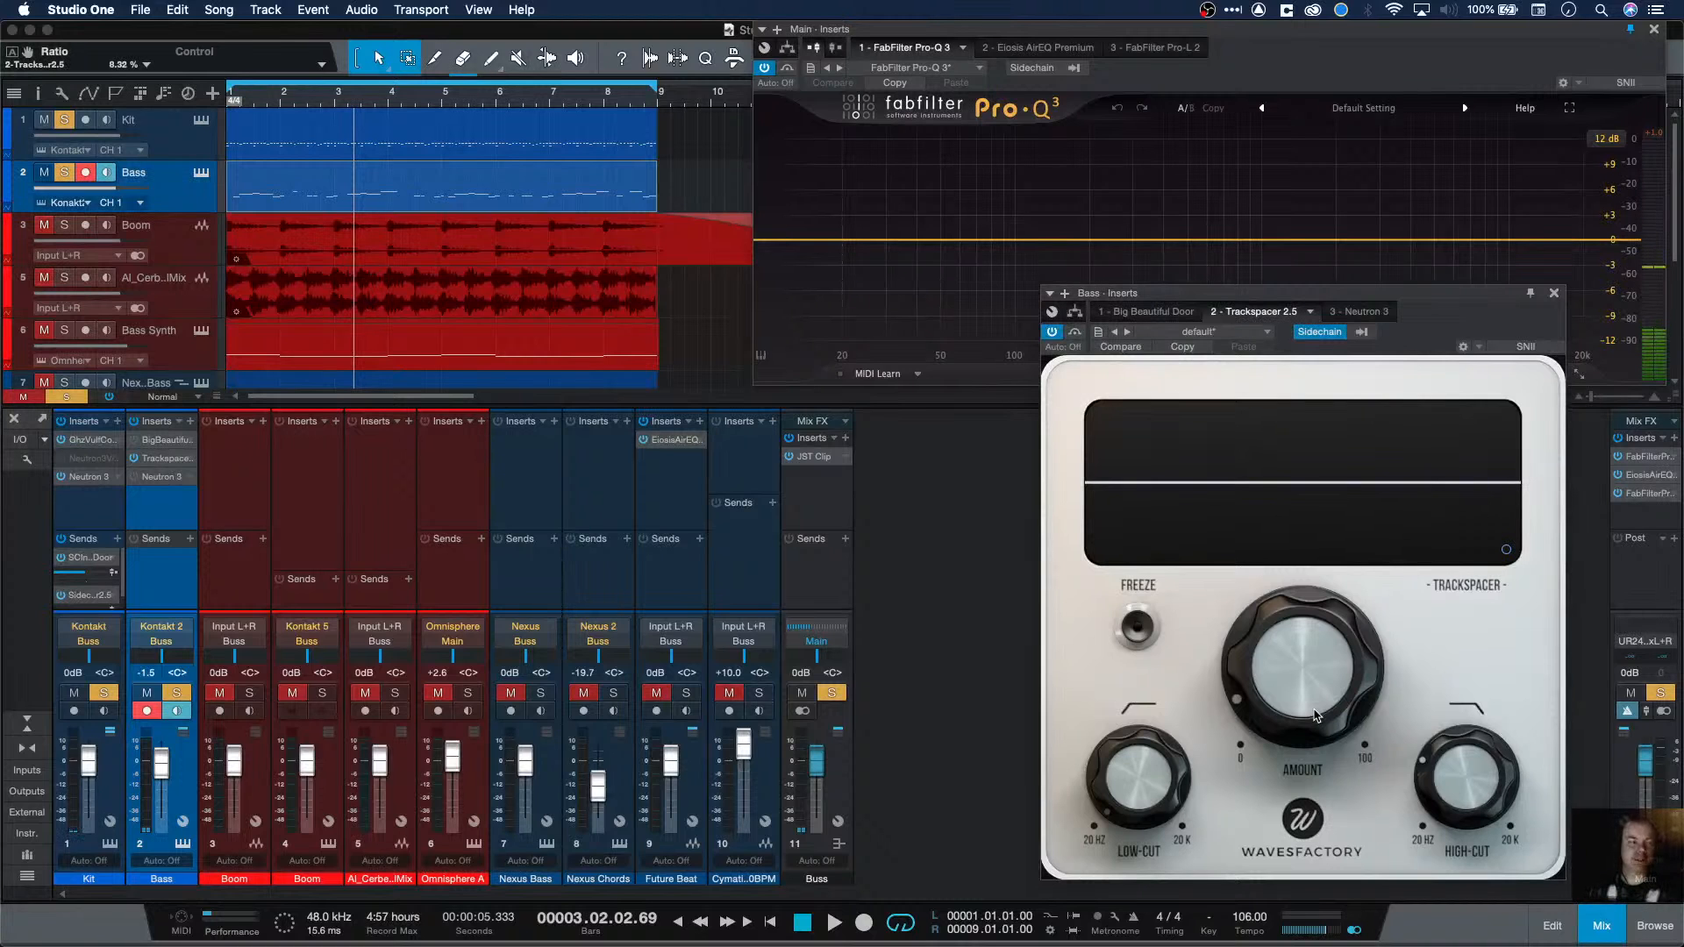
# Step: Raise Trackspacer's amount to 100% and audition the Kit and Bass
pyautogui.press('space')
pyautogui.moveTo(1316, 715); pyautogui.dragTo(1325, 490)
pyautogui.press('space')
pyautogui.moveTo(1326, 734); pyautogui.dragTo(1333, 474)
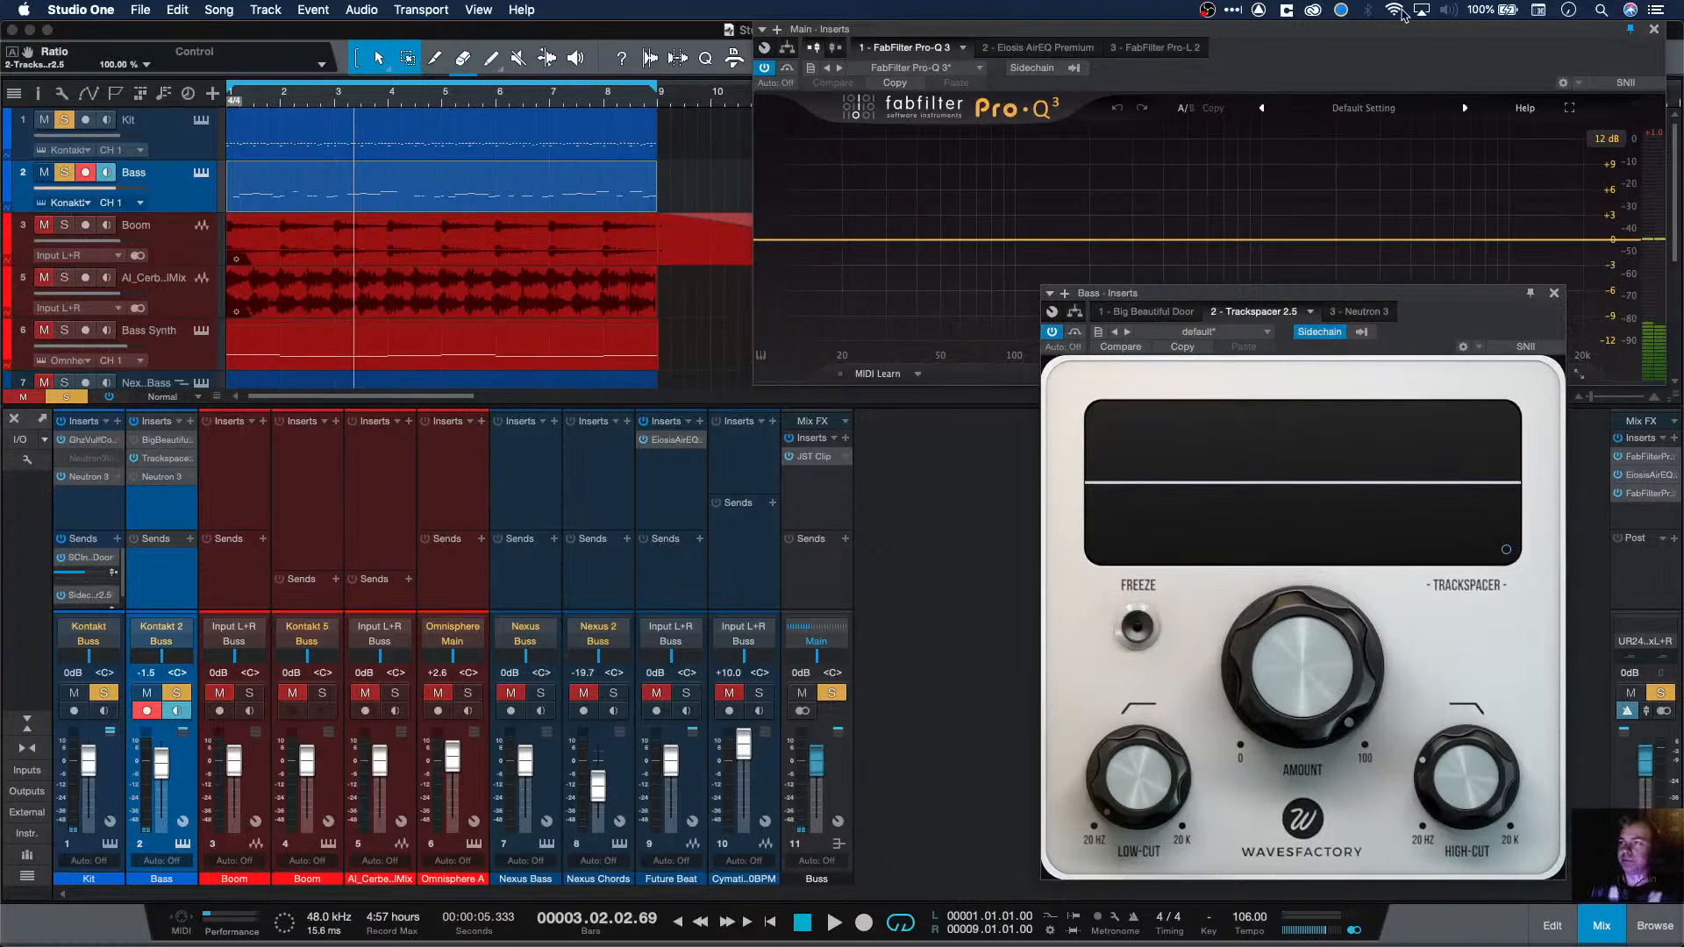
pyautogui.press('space')
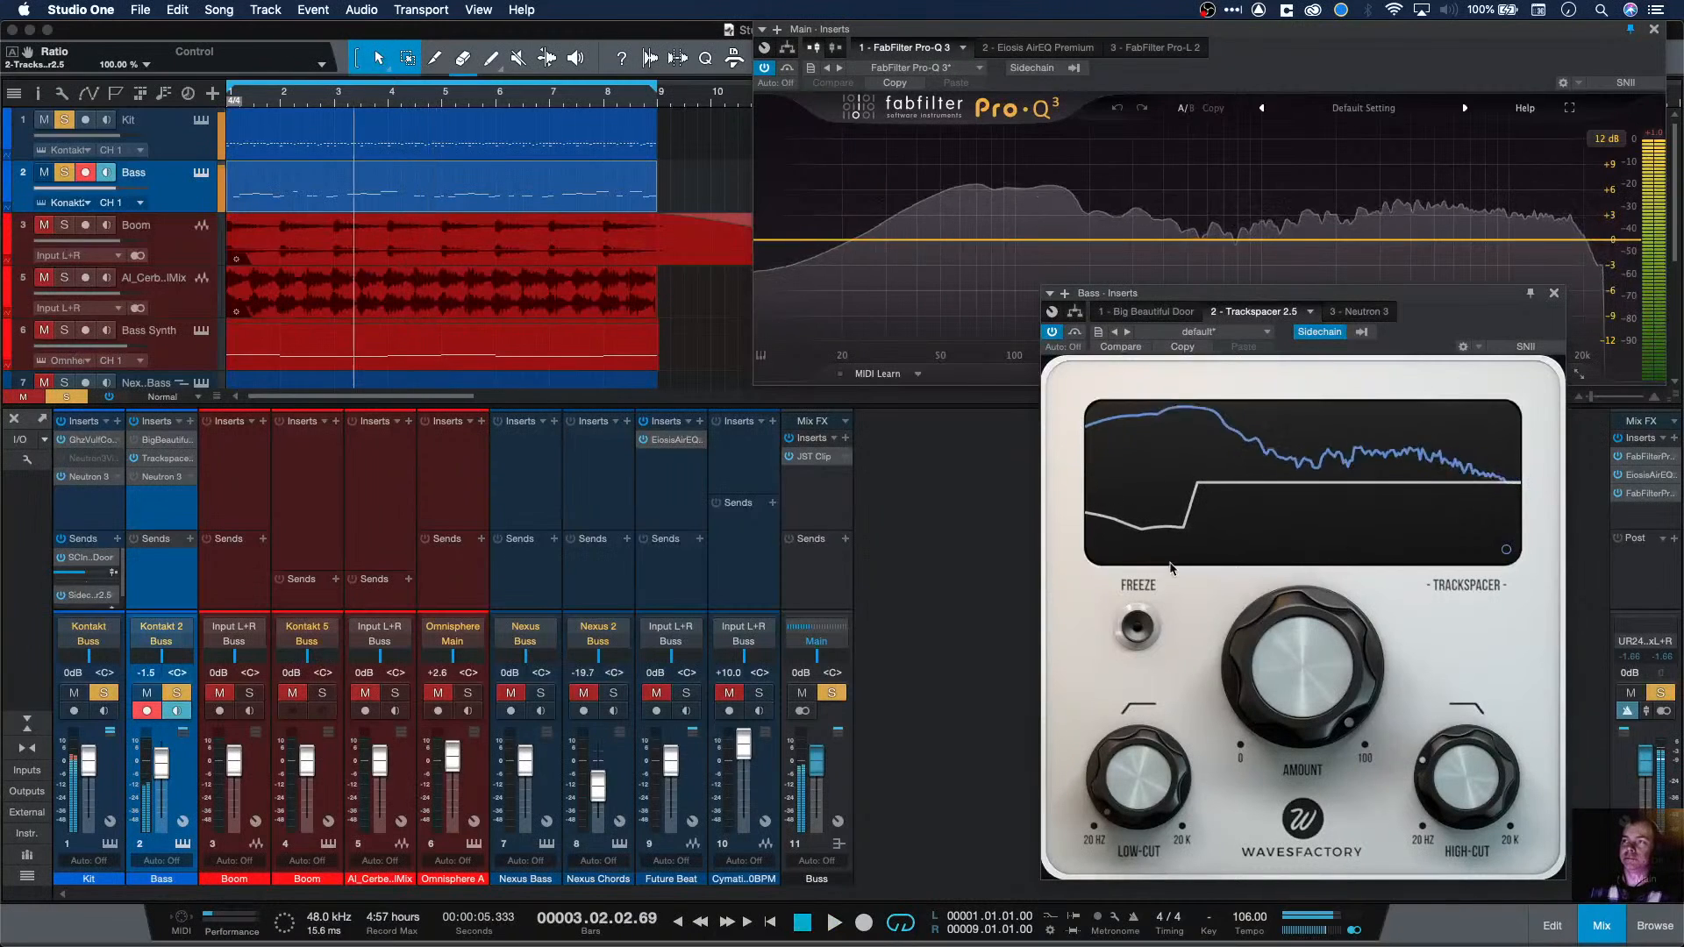
pyautogui.press('space')
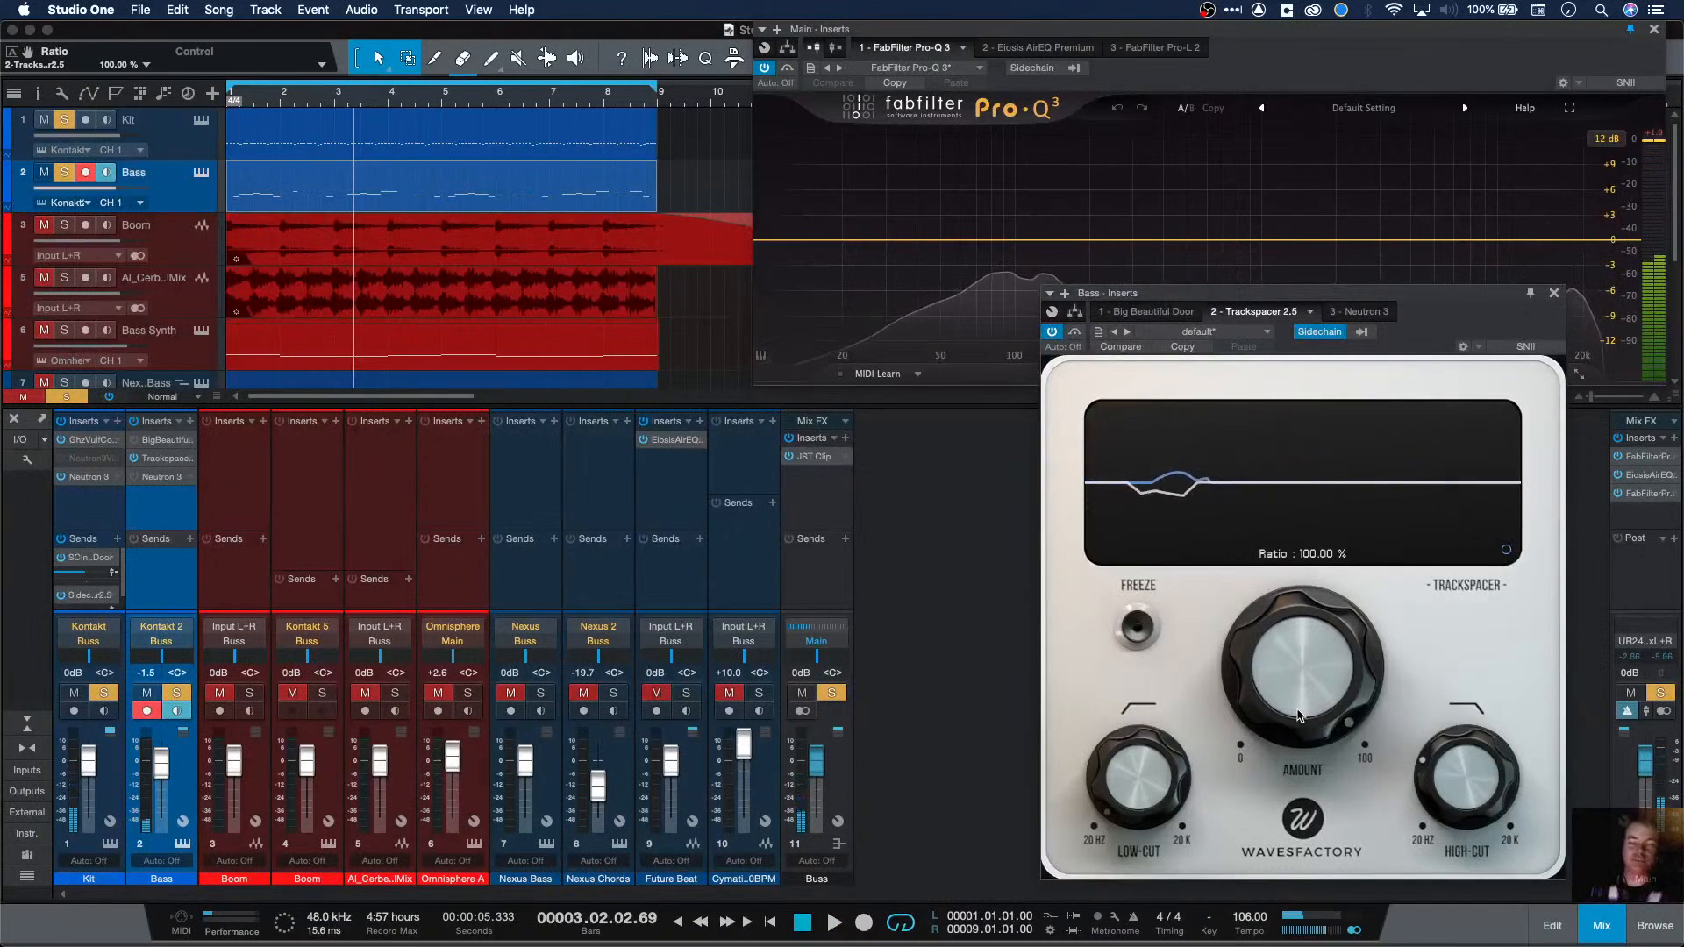
# Step: Reset Trackspacer's amount to 50% on the Bass and audition the Kit and Bass
pyautogui.moveTo(1299, 715); pyautogui.dragTo(1318, 946)
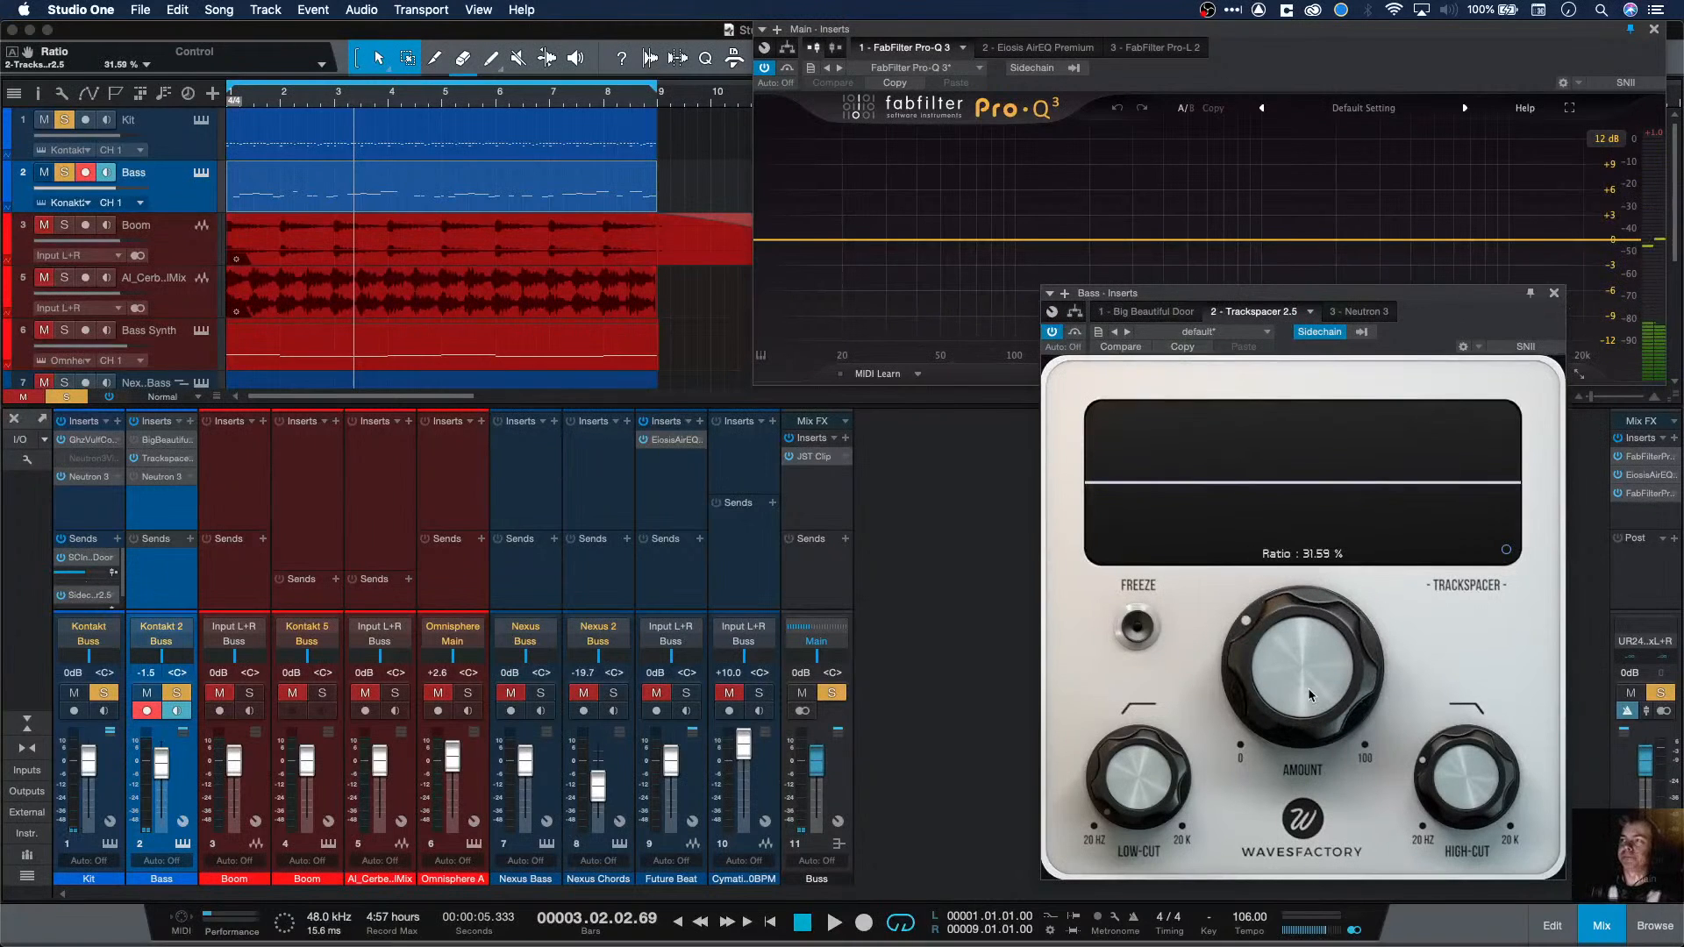
pyautogui.moveTo(1445, 728); pyautogui.dragTo(1487, 761)
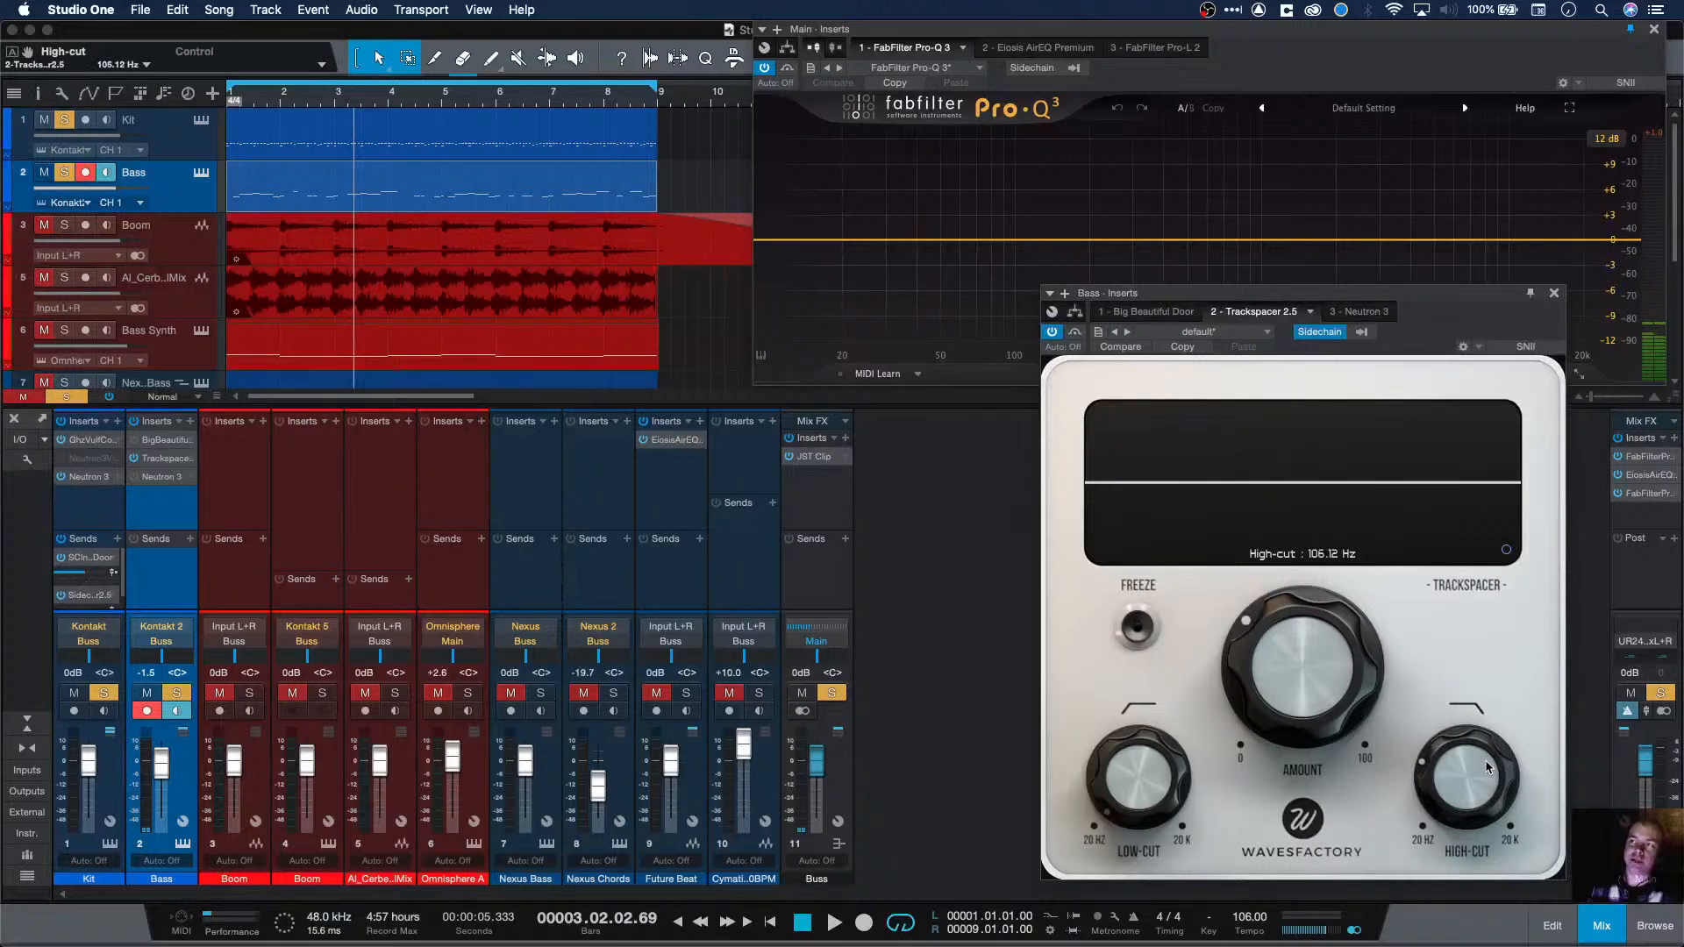
pyautogui.doubleClick(1281, 665)
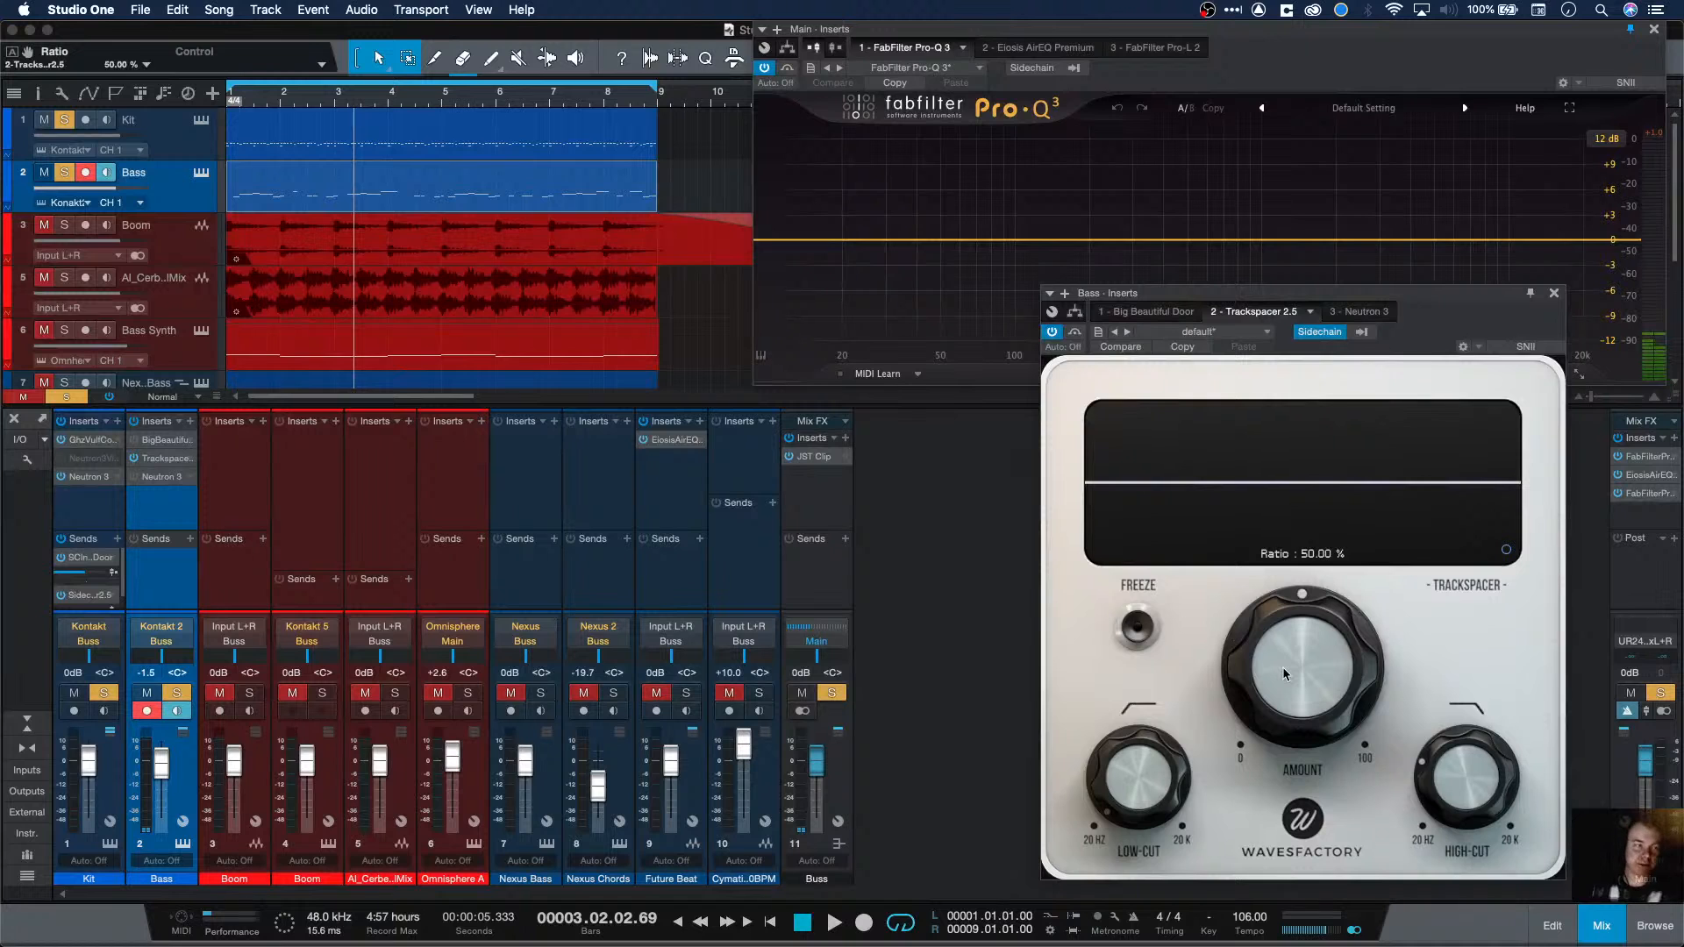
pyautogui.press('space')
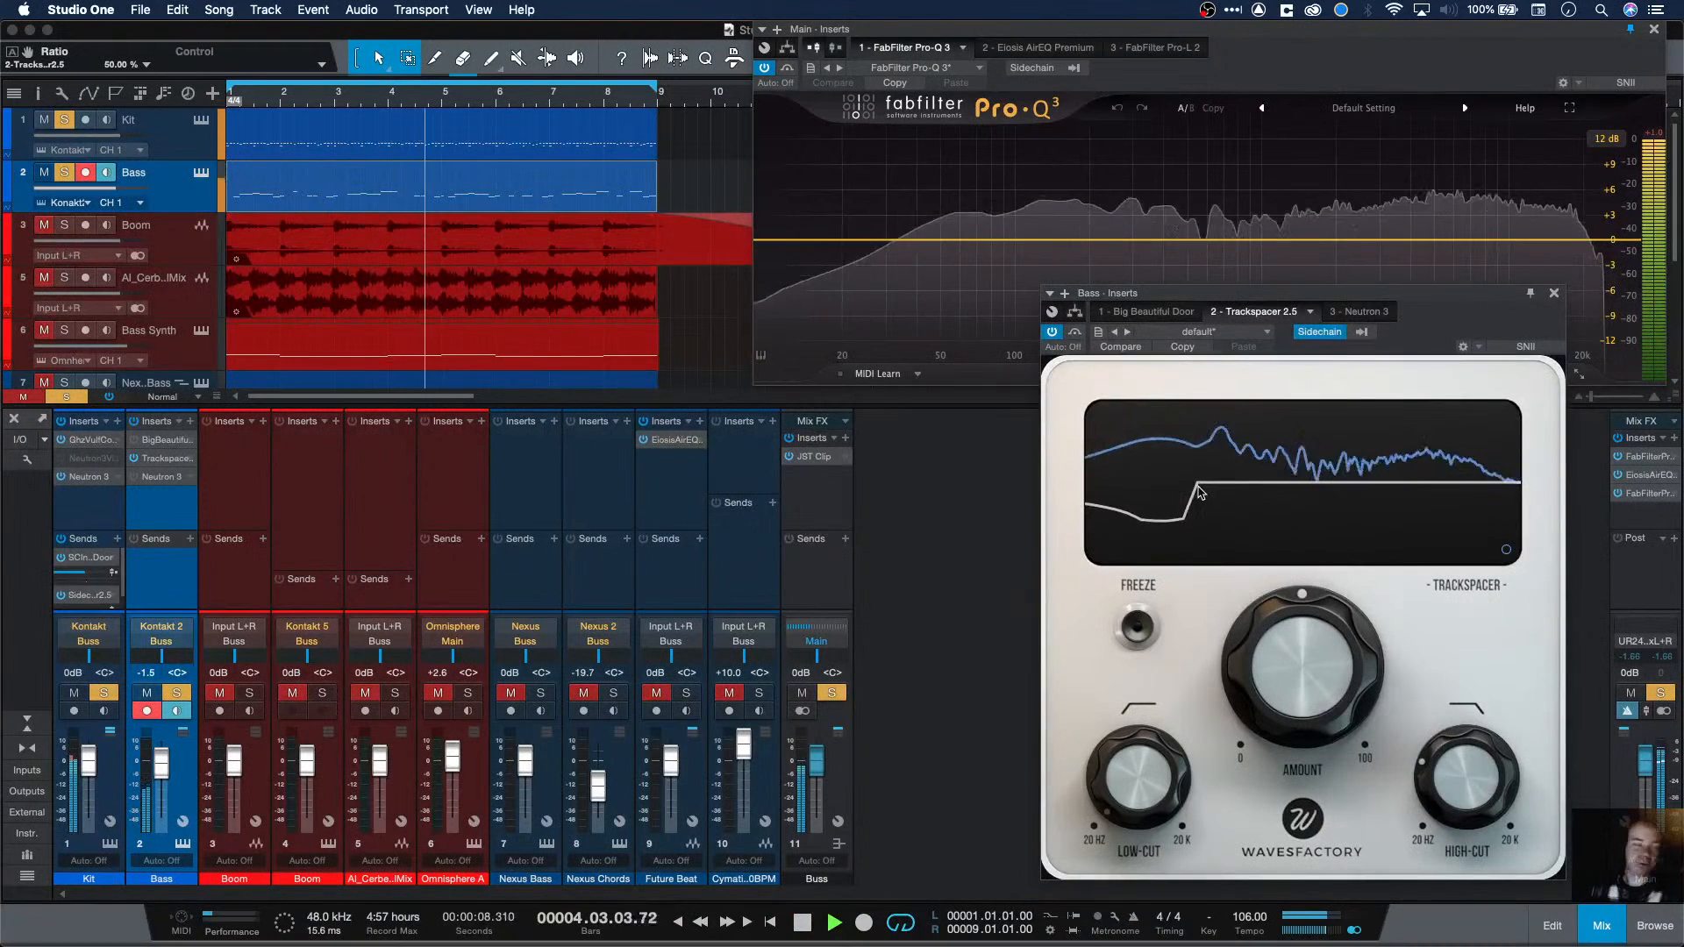
pyautogui.press('space')
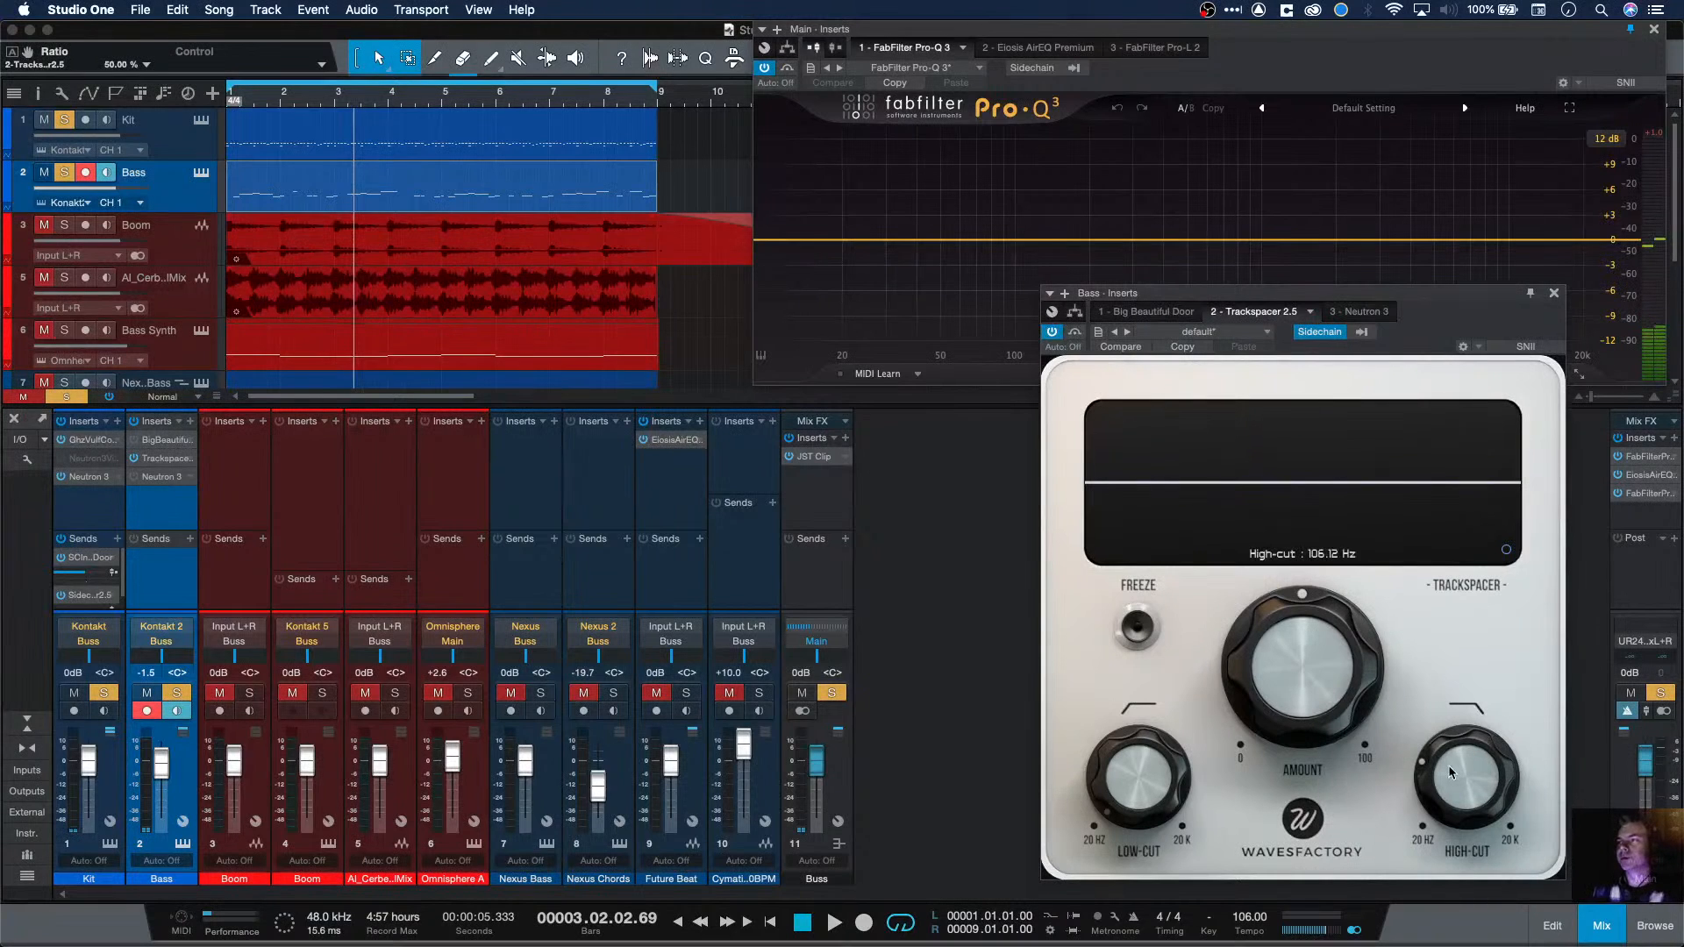
# Step: Try Trackspacer's high-cut at 64 Hz during playback, then raise it to 71.40 Hz
pyautogui.moveTo(1452, 772); pyautogui.dragTo(1455, 775)
pyautogui.press('space')
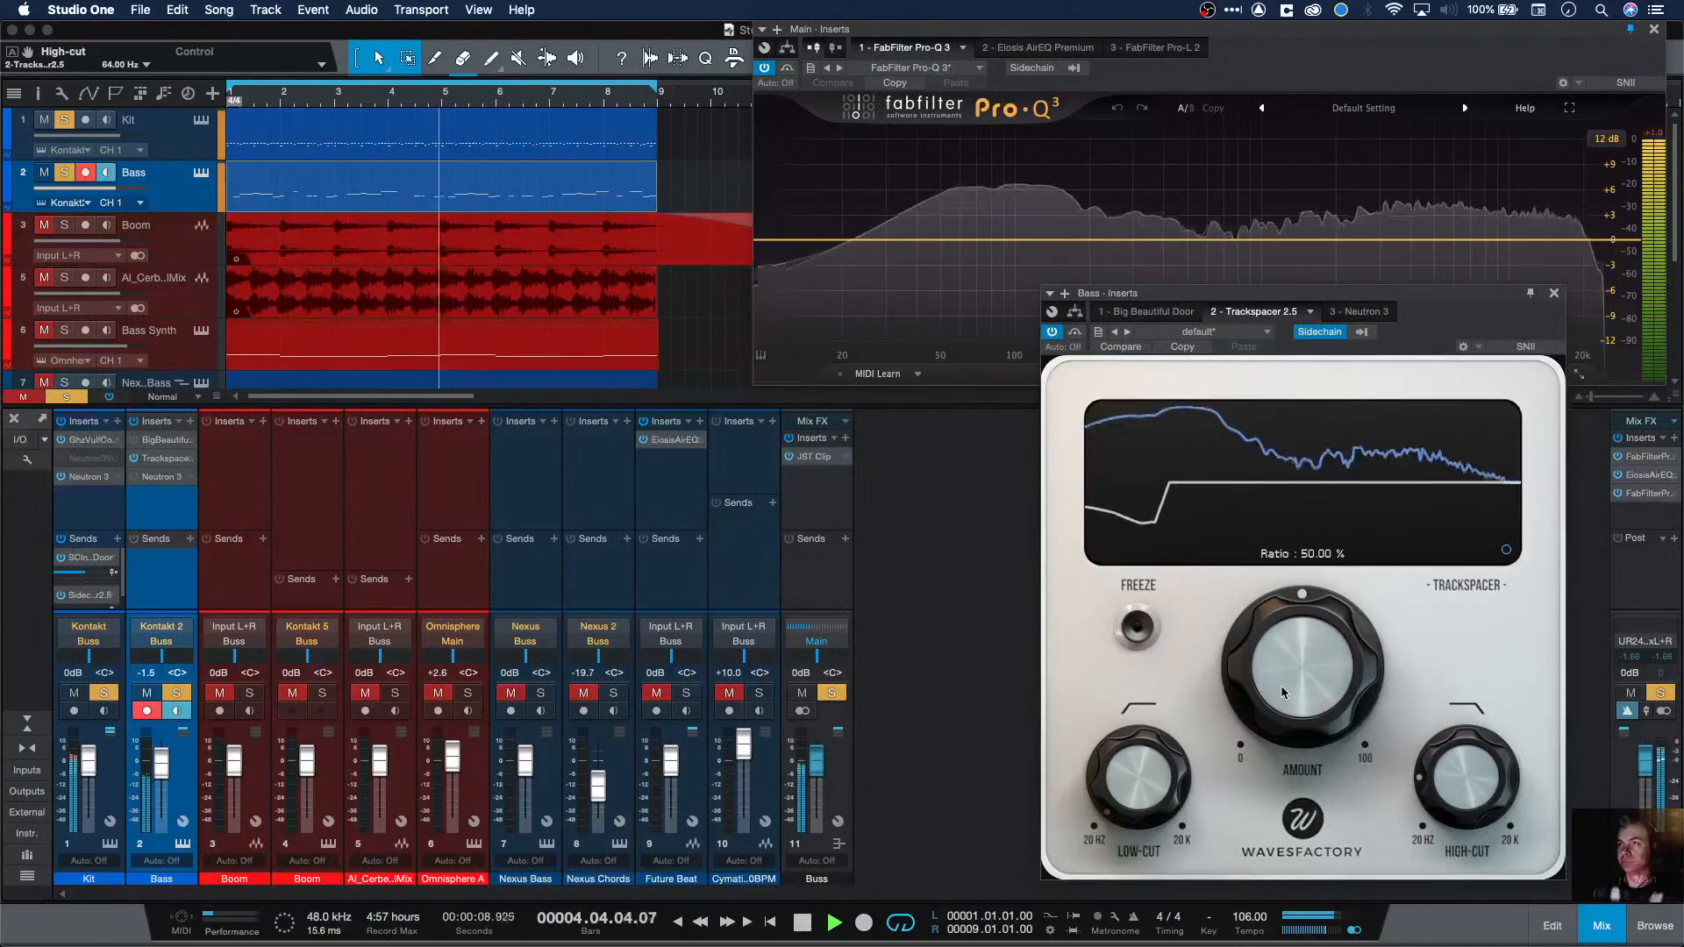
pyautogui.moveTo(1435, 766); pyautogui.dragTo(1435, 762)
pyautogui.press('space')
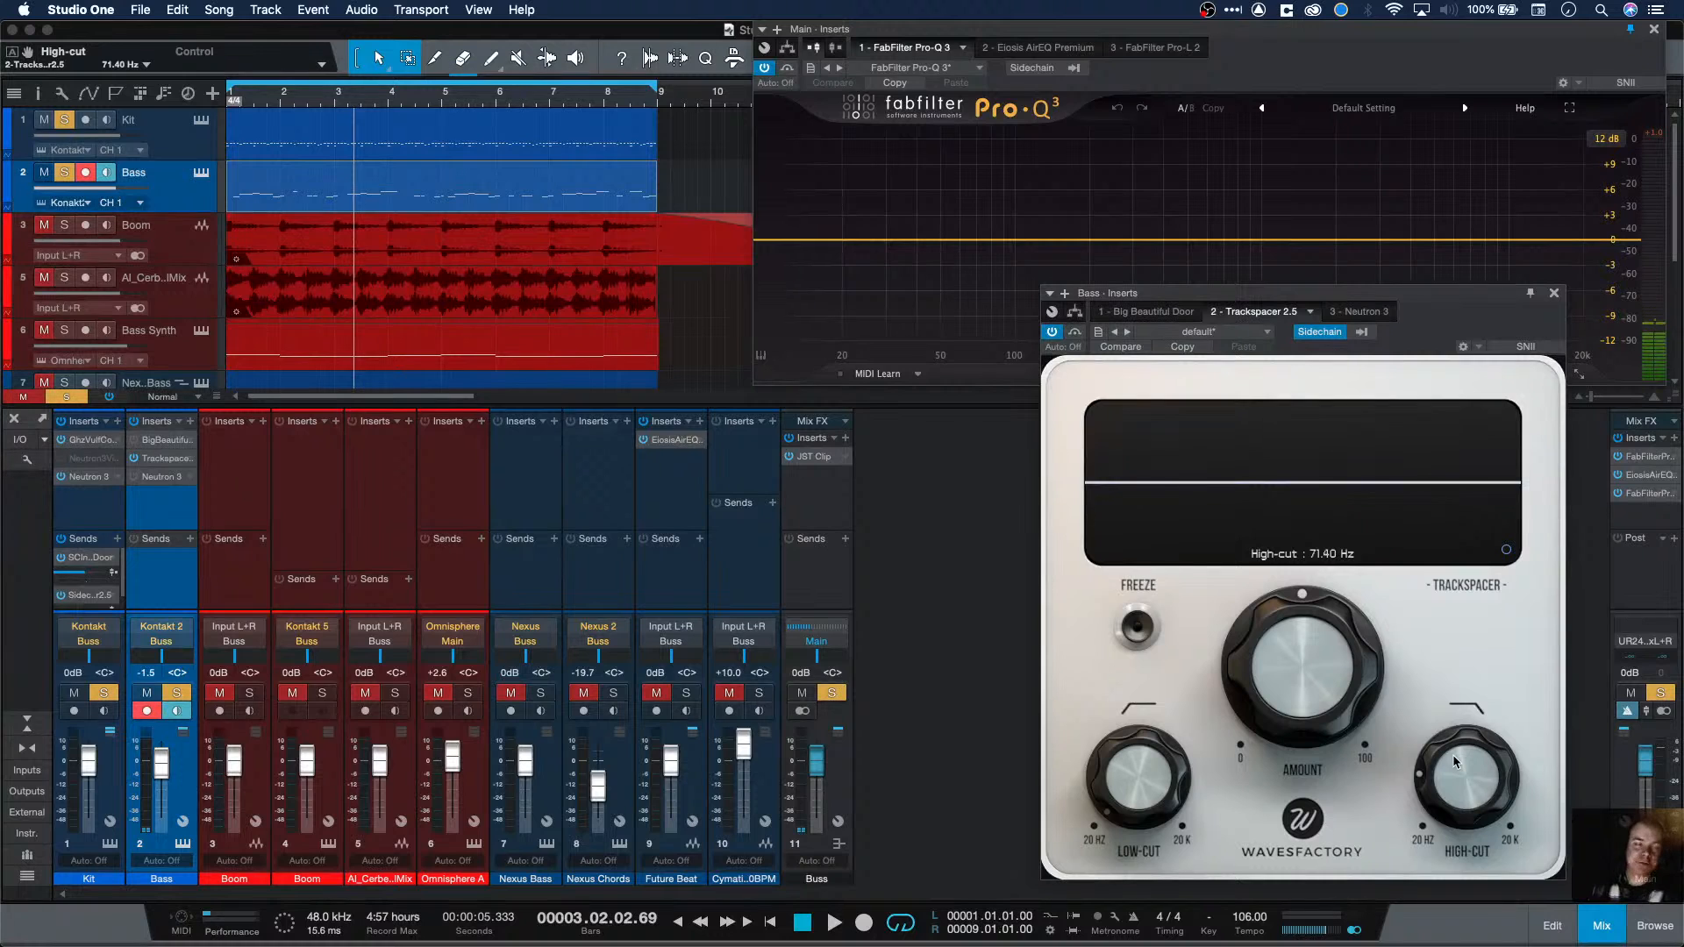
# Step: Bypass Trackspacer on the Bass, display Neutron 3, and arrange its window and Pro-Q 3 so both are visible
pyautogui.click(1357, 312)
pyautogui.click(1287, 313)
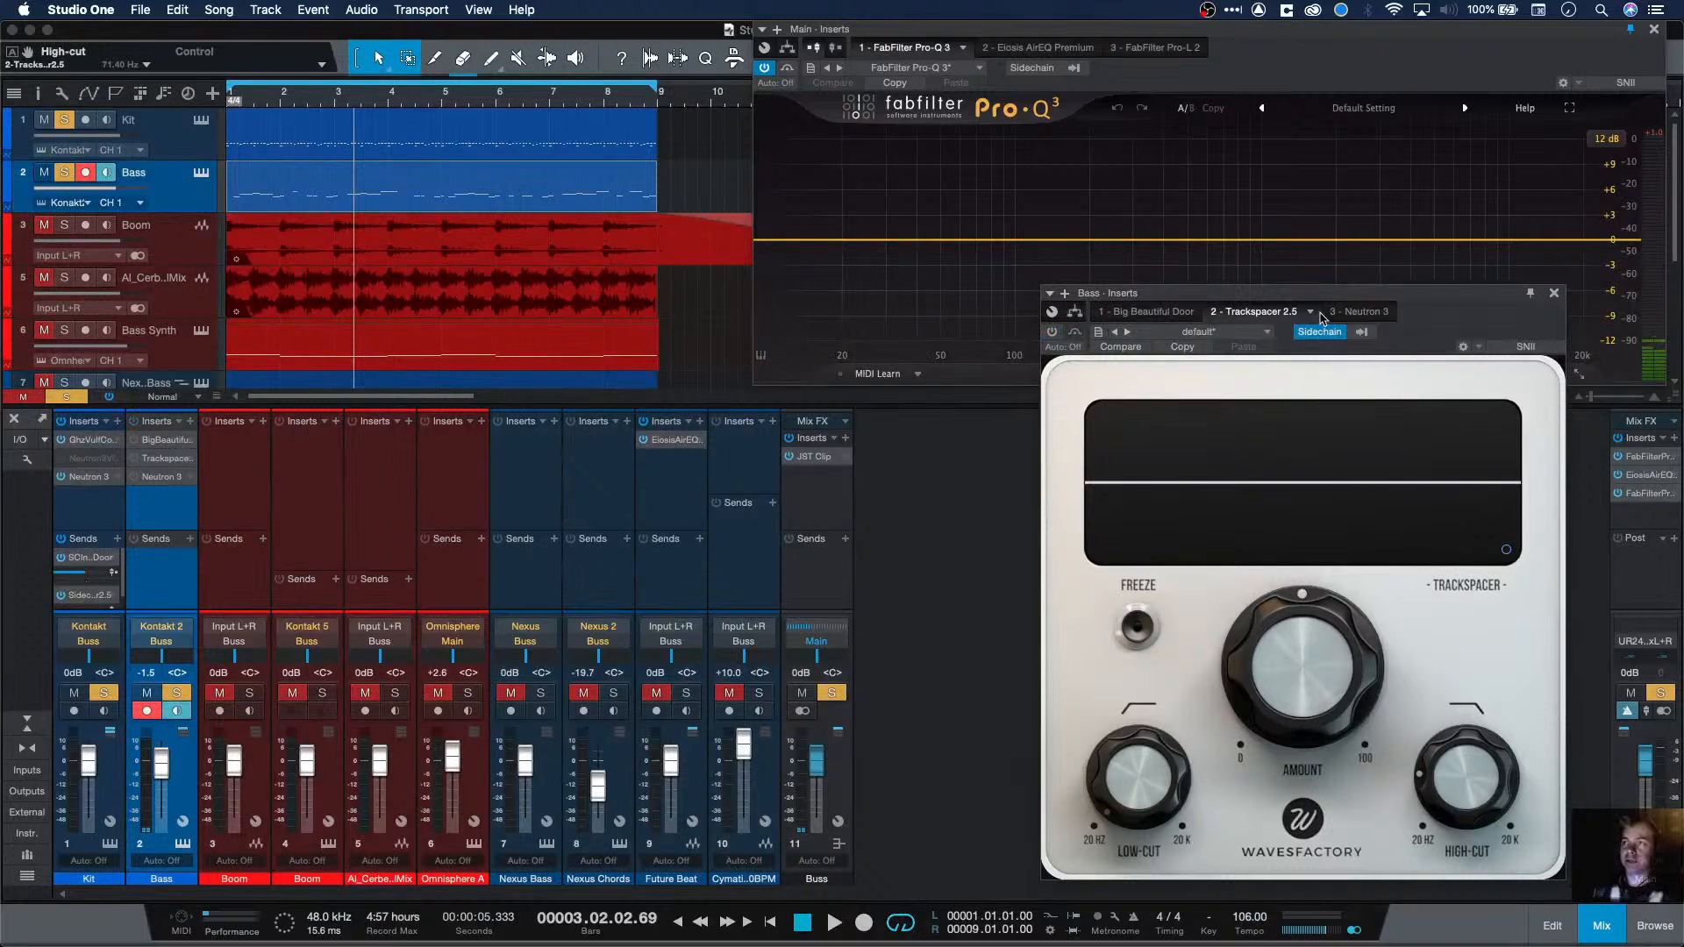
pyautogui.click(1356, 314)
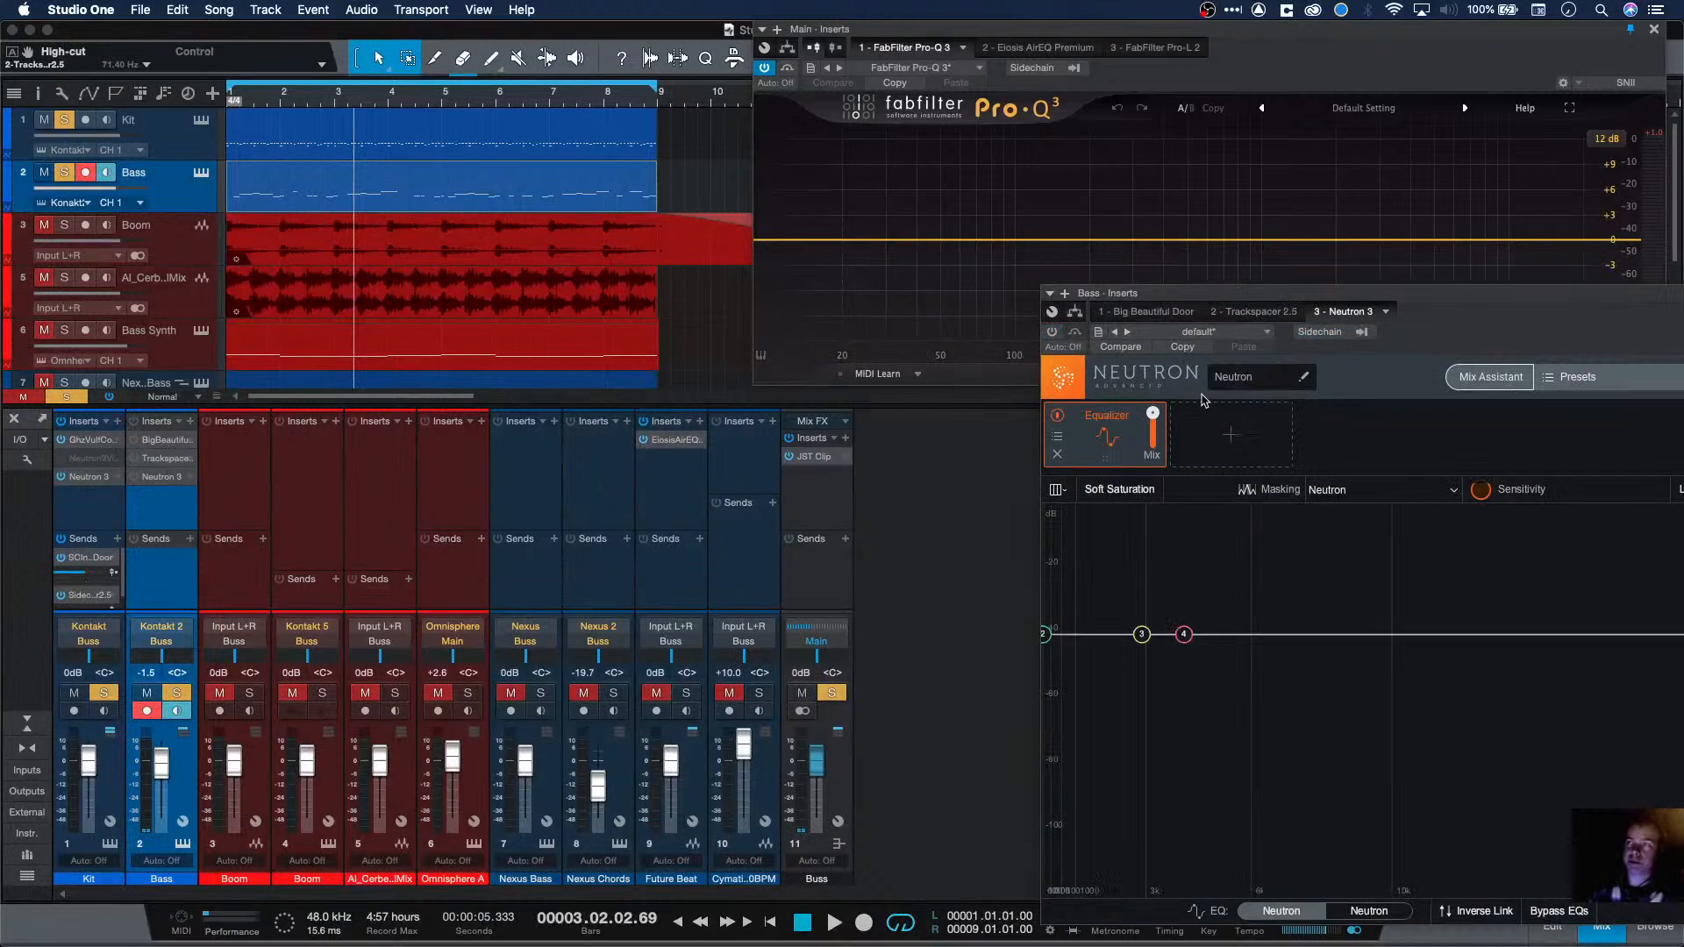
pyautogui.moveTo(1252, 295); pyautogui.dragTo(963, 299)
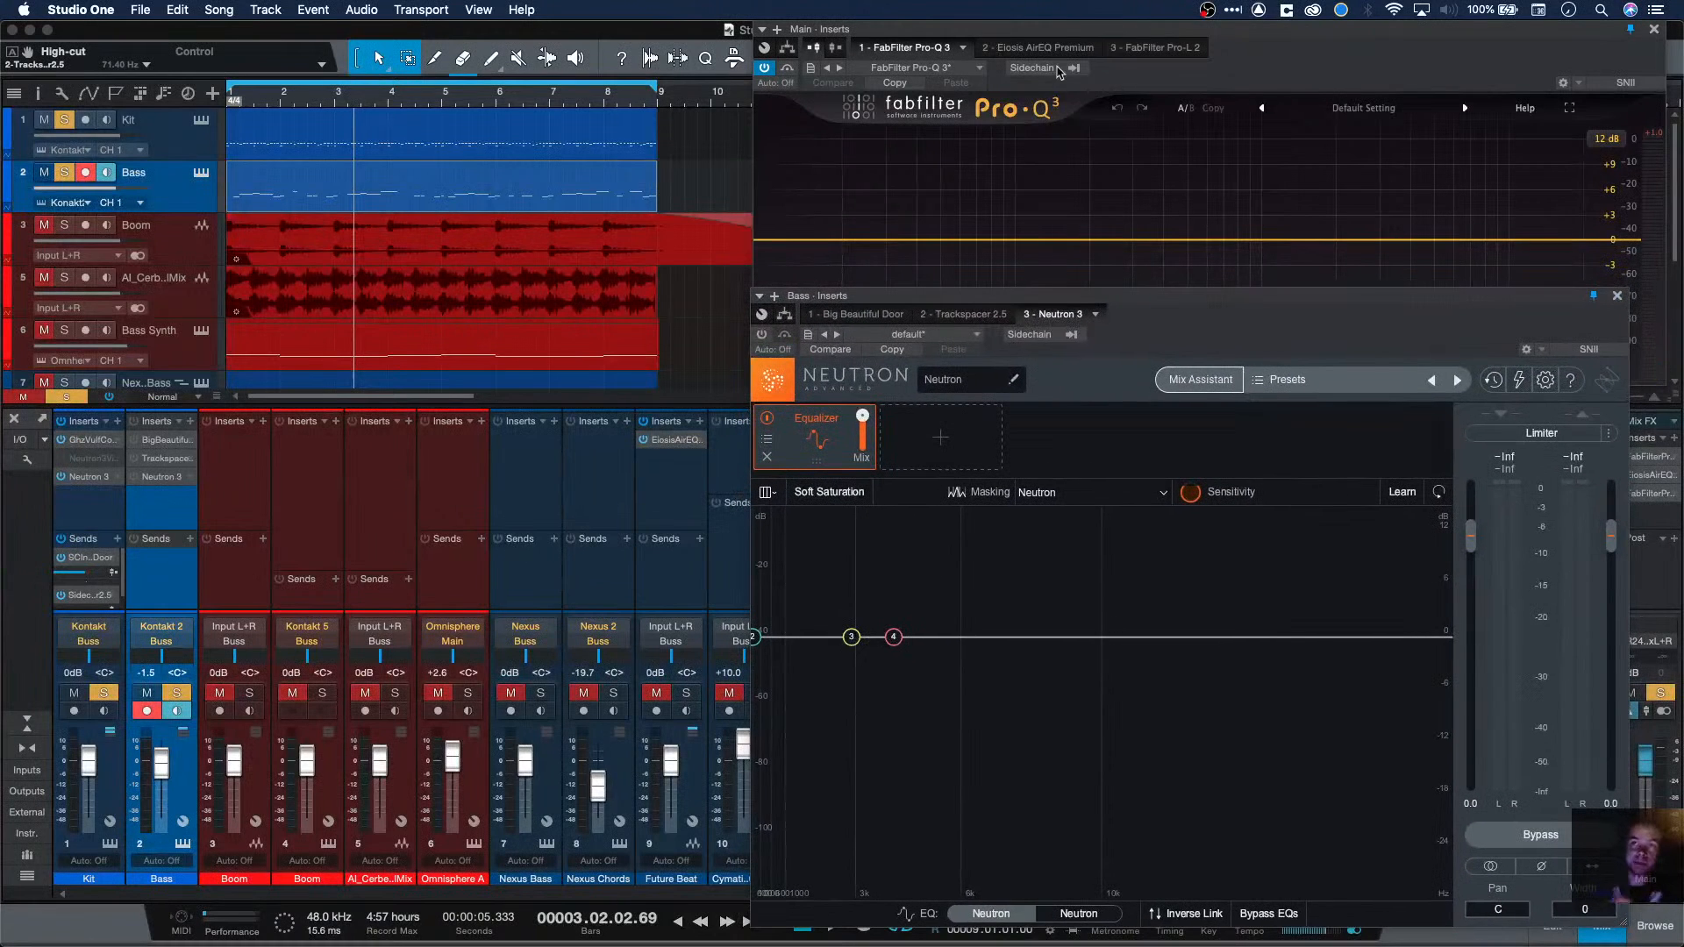
pyautogui.moveTo(1092, 35); pyautogui.dragTo(340, 451)
pyautogui.moveTo(875, 304); pyautogui.dragTo(982, 102)
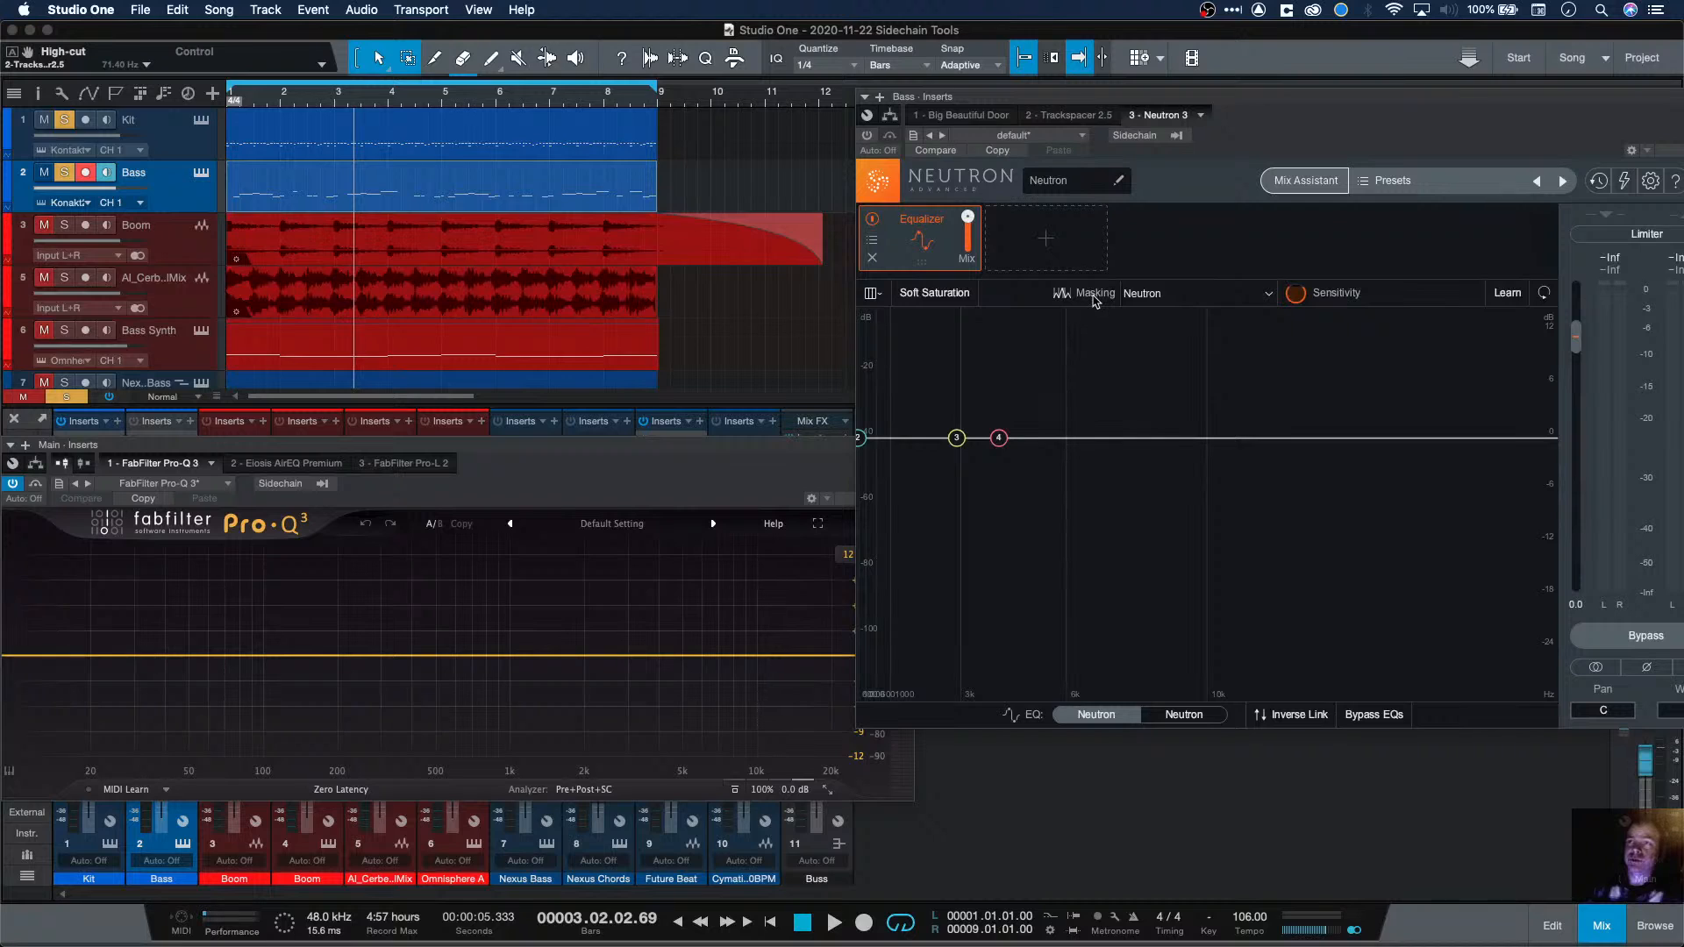
# Step: Check the available Masking sources in the Bass's Neutron equalizer and play the Kit and Bass with Neutron 3 still bypassed
pyautogui.click(1140, 297)
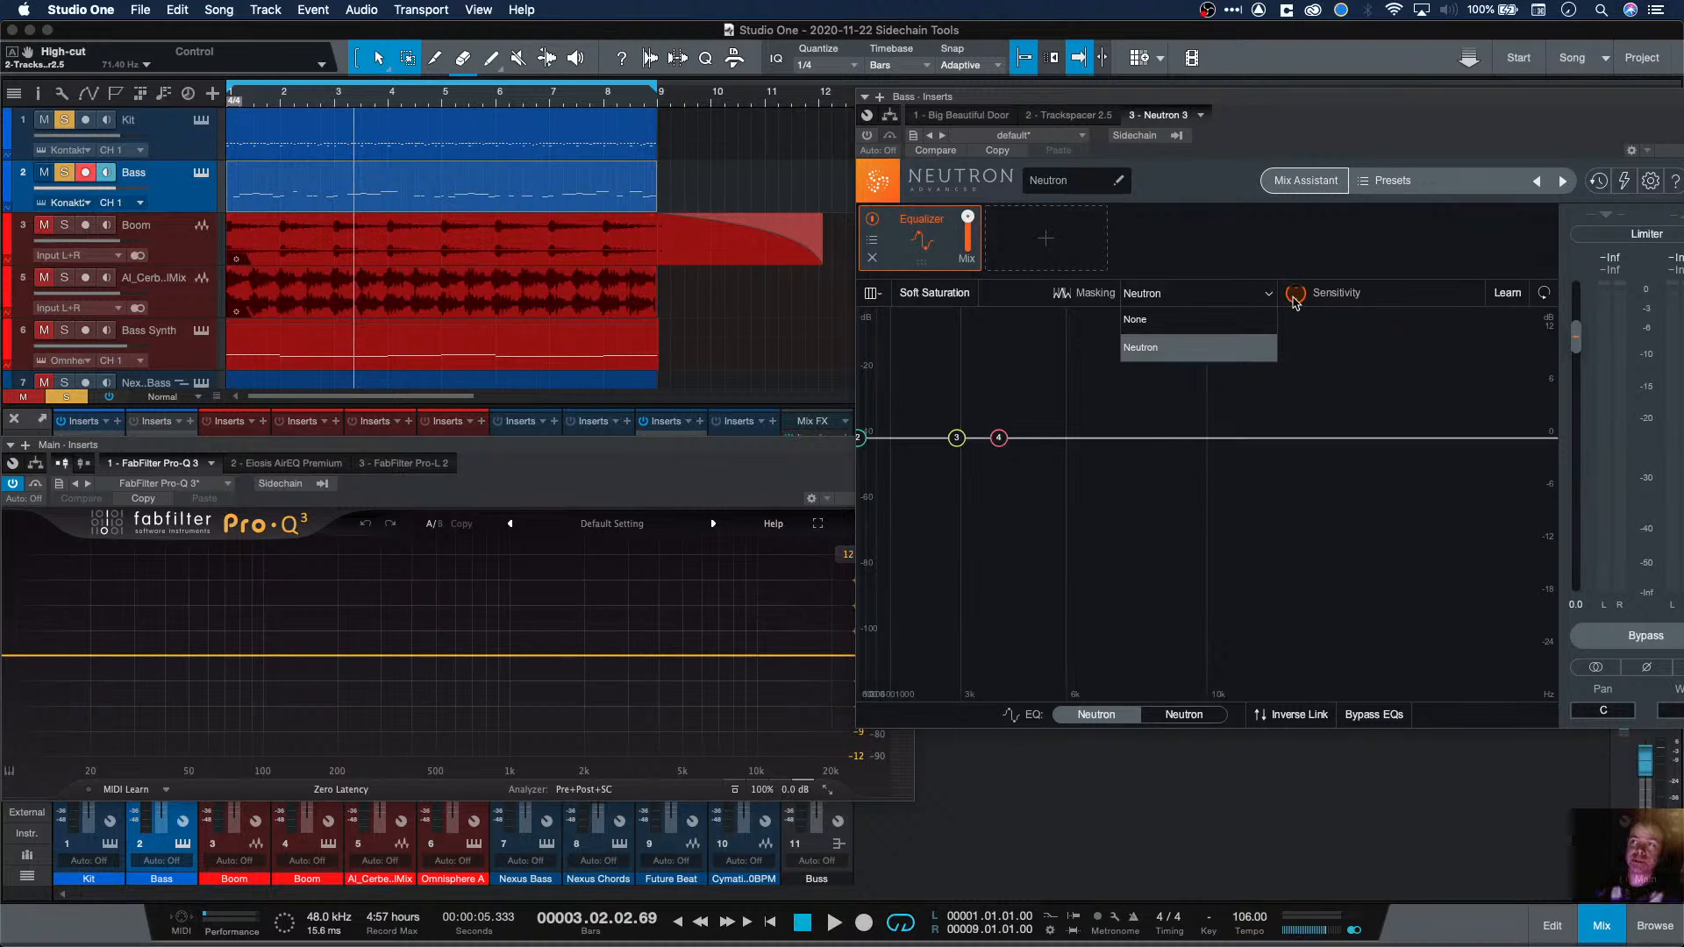
pyautogui.click(1191, 267)
pyautogui.press('space')
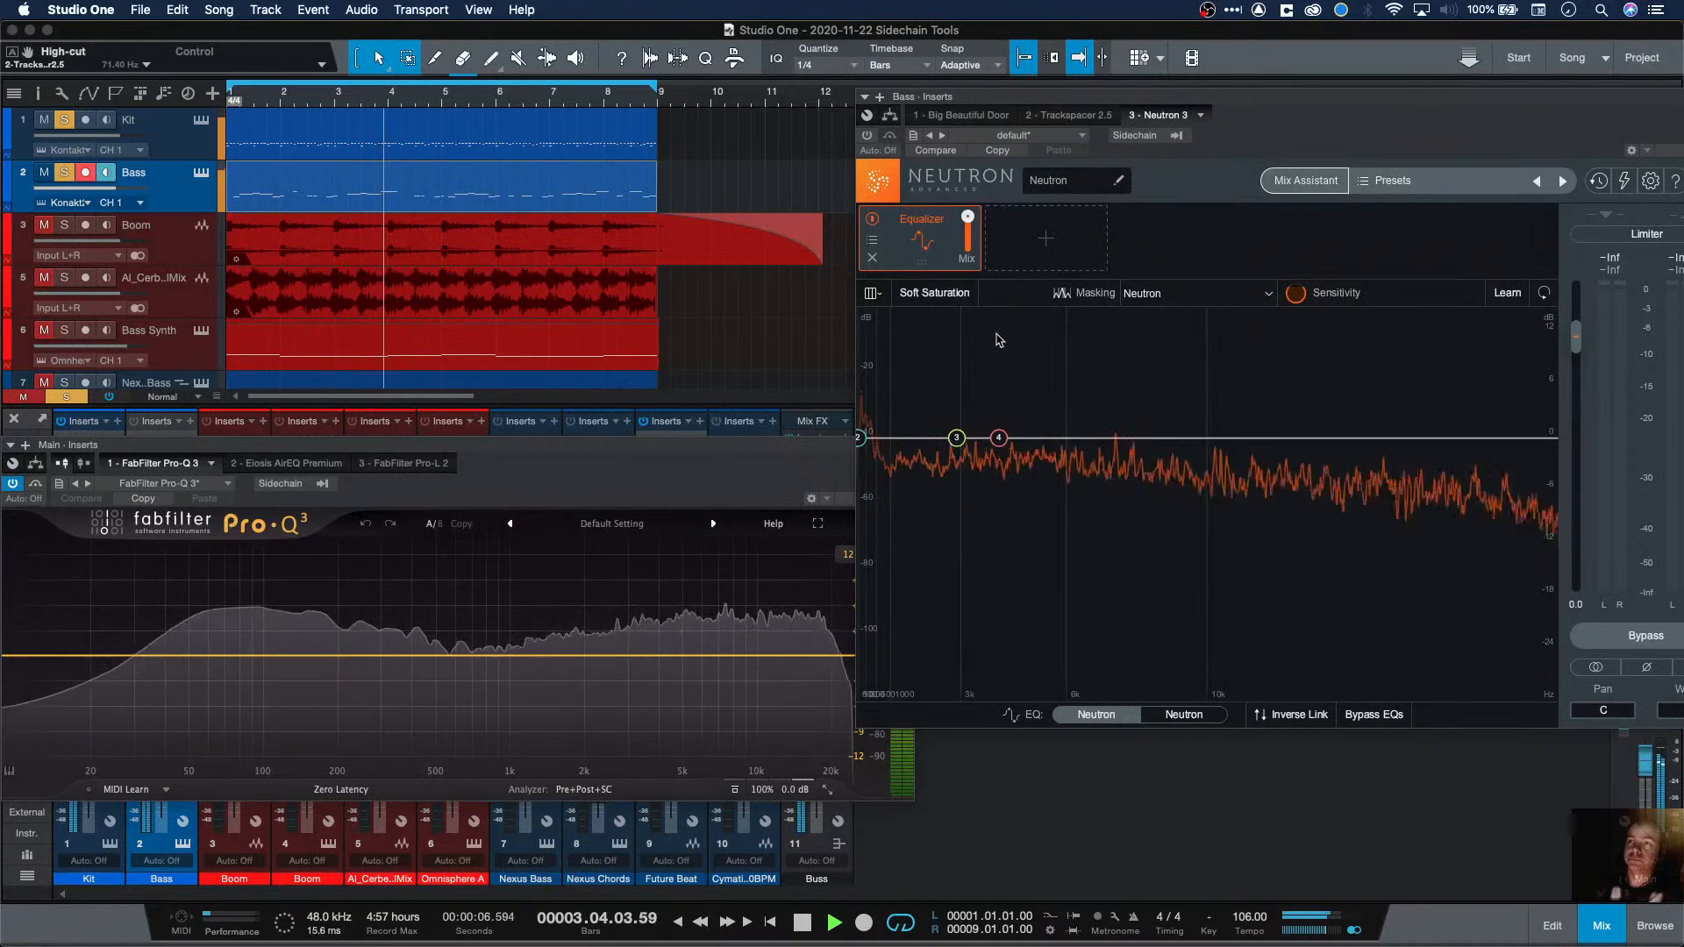
pyautogui.press('space')
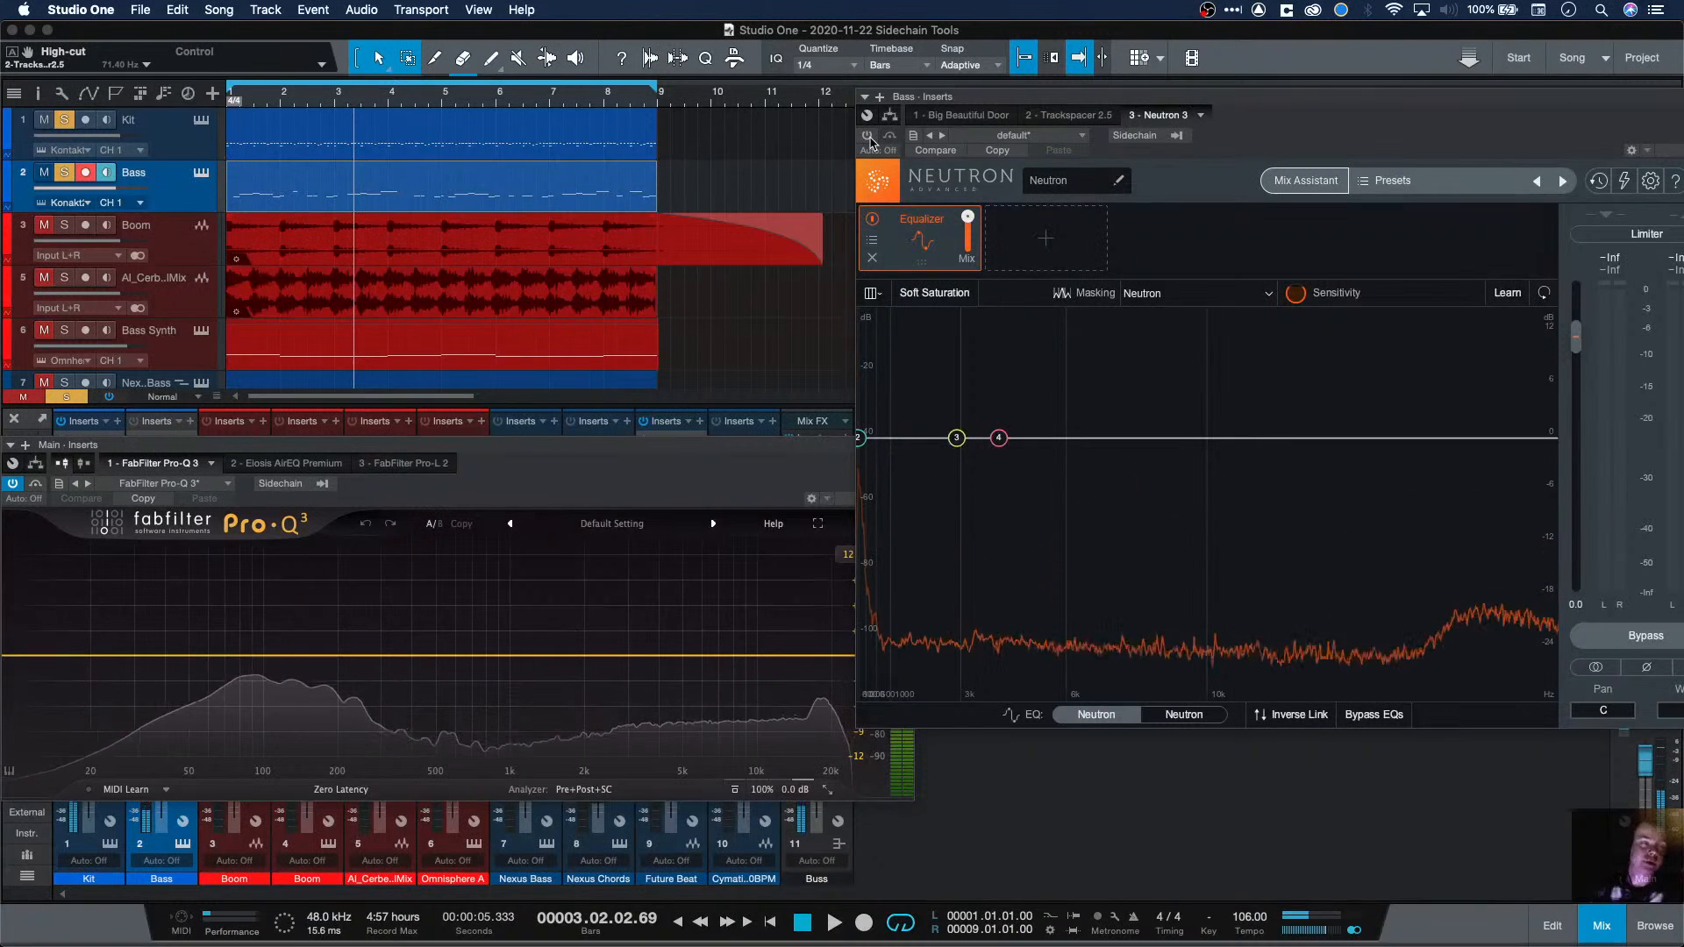
# Step: Enable Neutron 3 on the Bass and play the Kit and Bass to examine the masked frequencies
pyautogui.click(867, 136)
pyautogui.press('space')
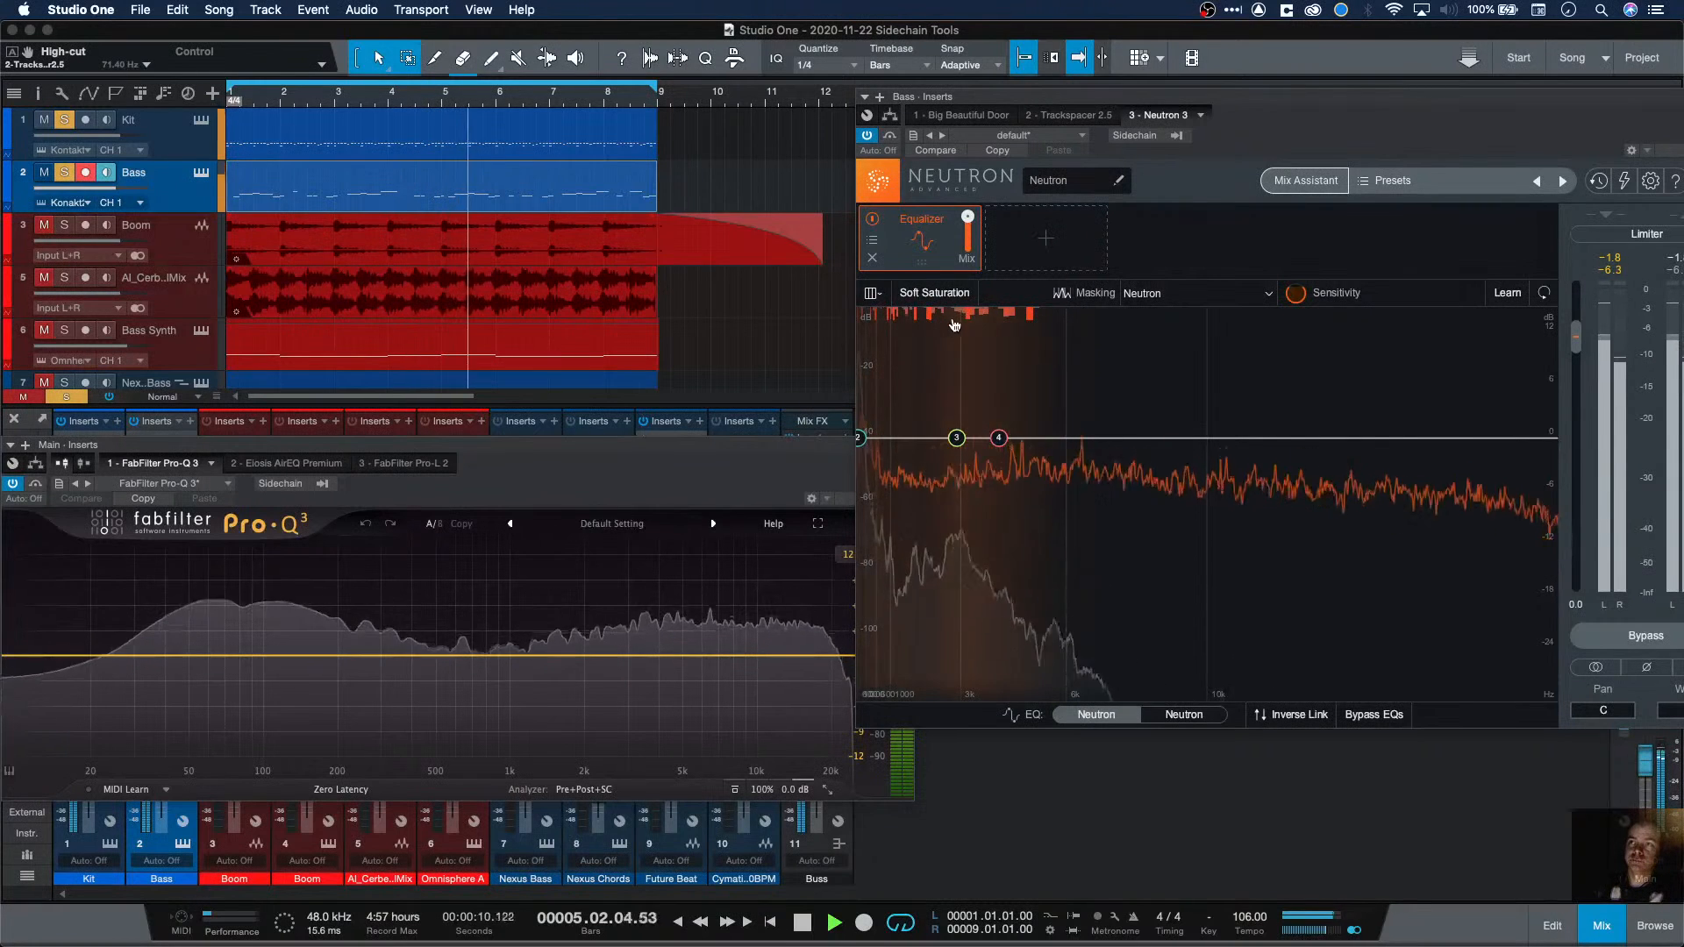
pyautogui.press('space')
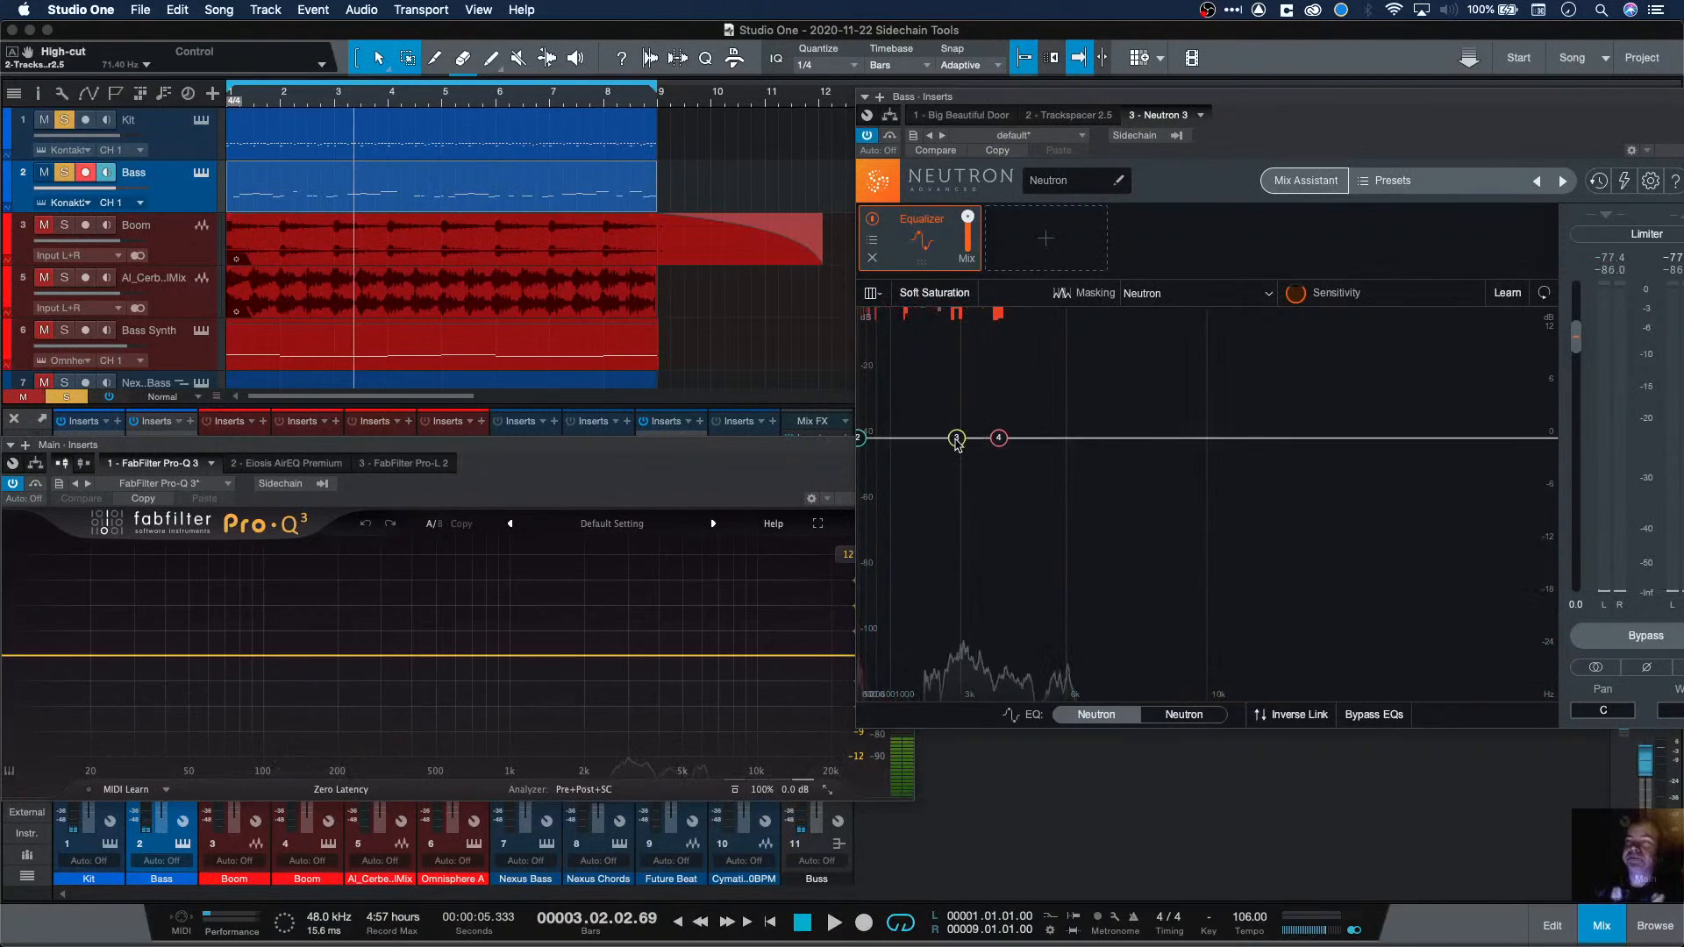
# Step: Try Neutron's Learn function on the Bass equalizer during playback, then switch it off
pyautogui.click(1507, 294)
pyautogui.press('space')
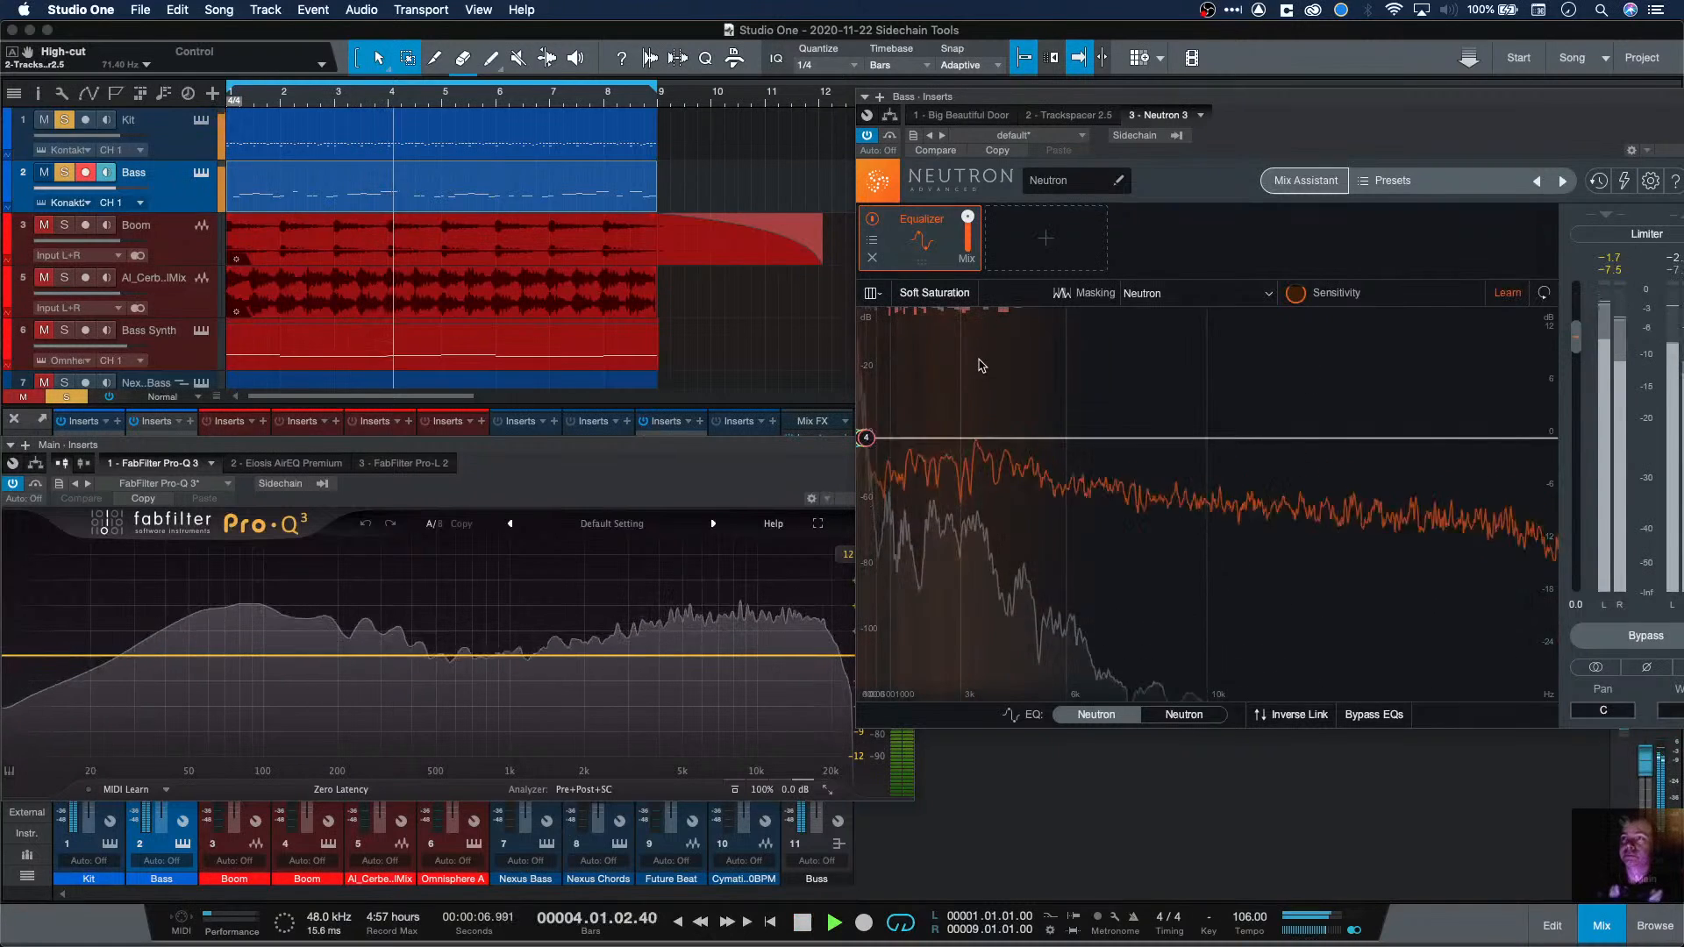
pyautogui.click(1509, 294)
pyautogui.press('space')
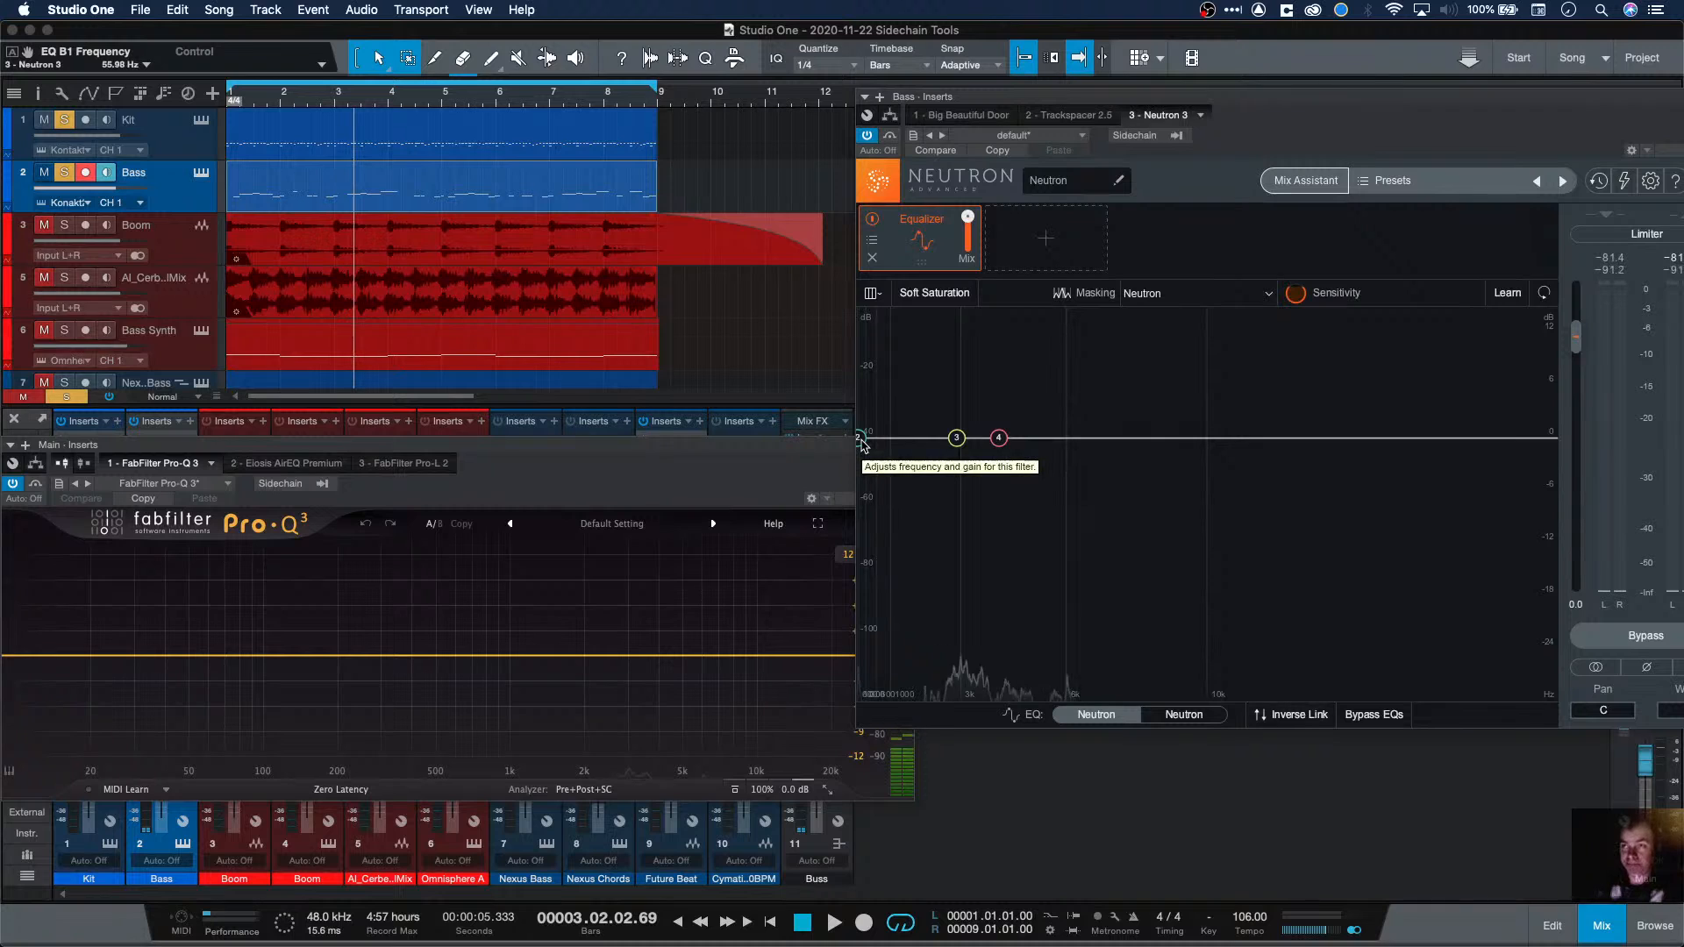
# Step: Lower Neutron's EQ bands 3 and 4, with band 4 at 4030 Hz and -1.8 dB, and change band 4's shape to Bell
pyautogui.moveTo(956, 438); pyautogui.dragTo(1006, 465)
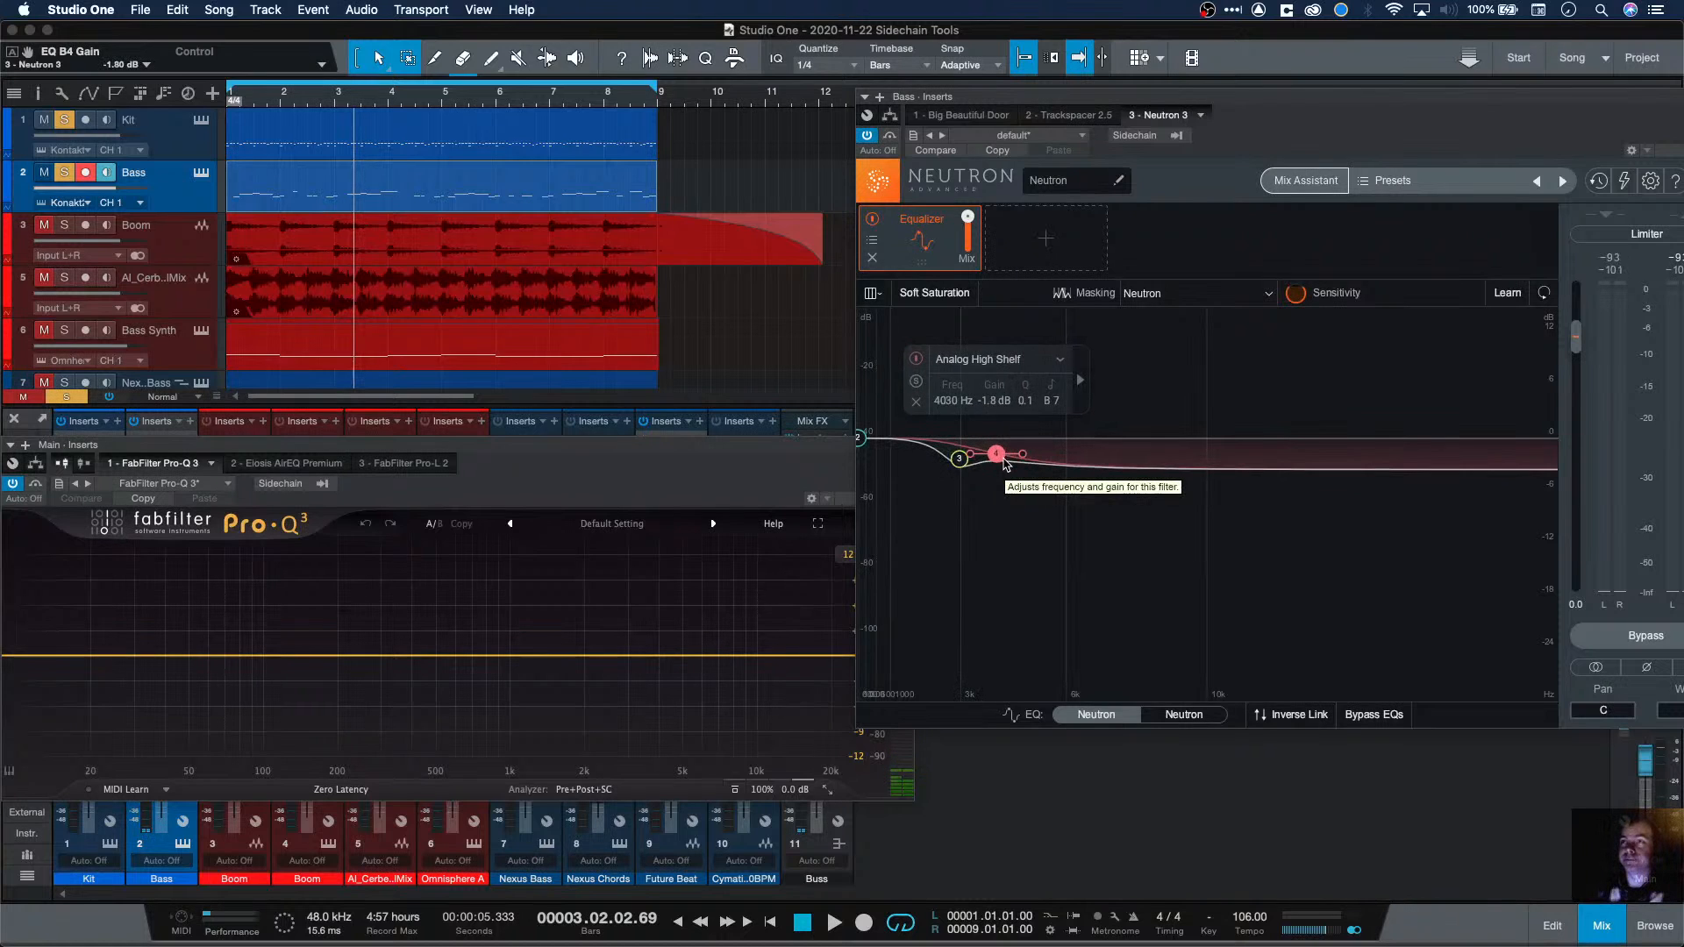
pyautogui.click(1062, 362)
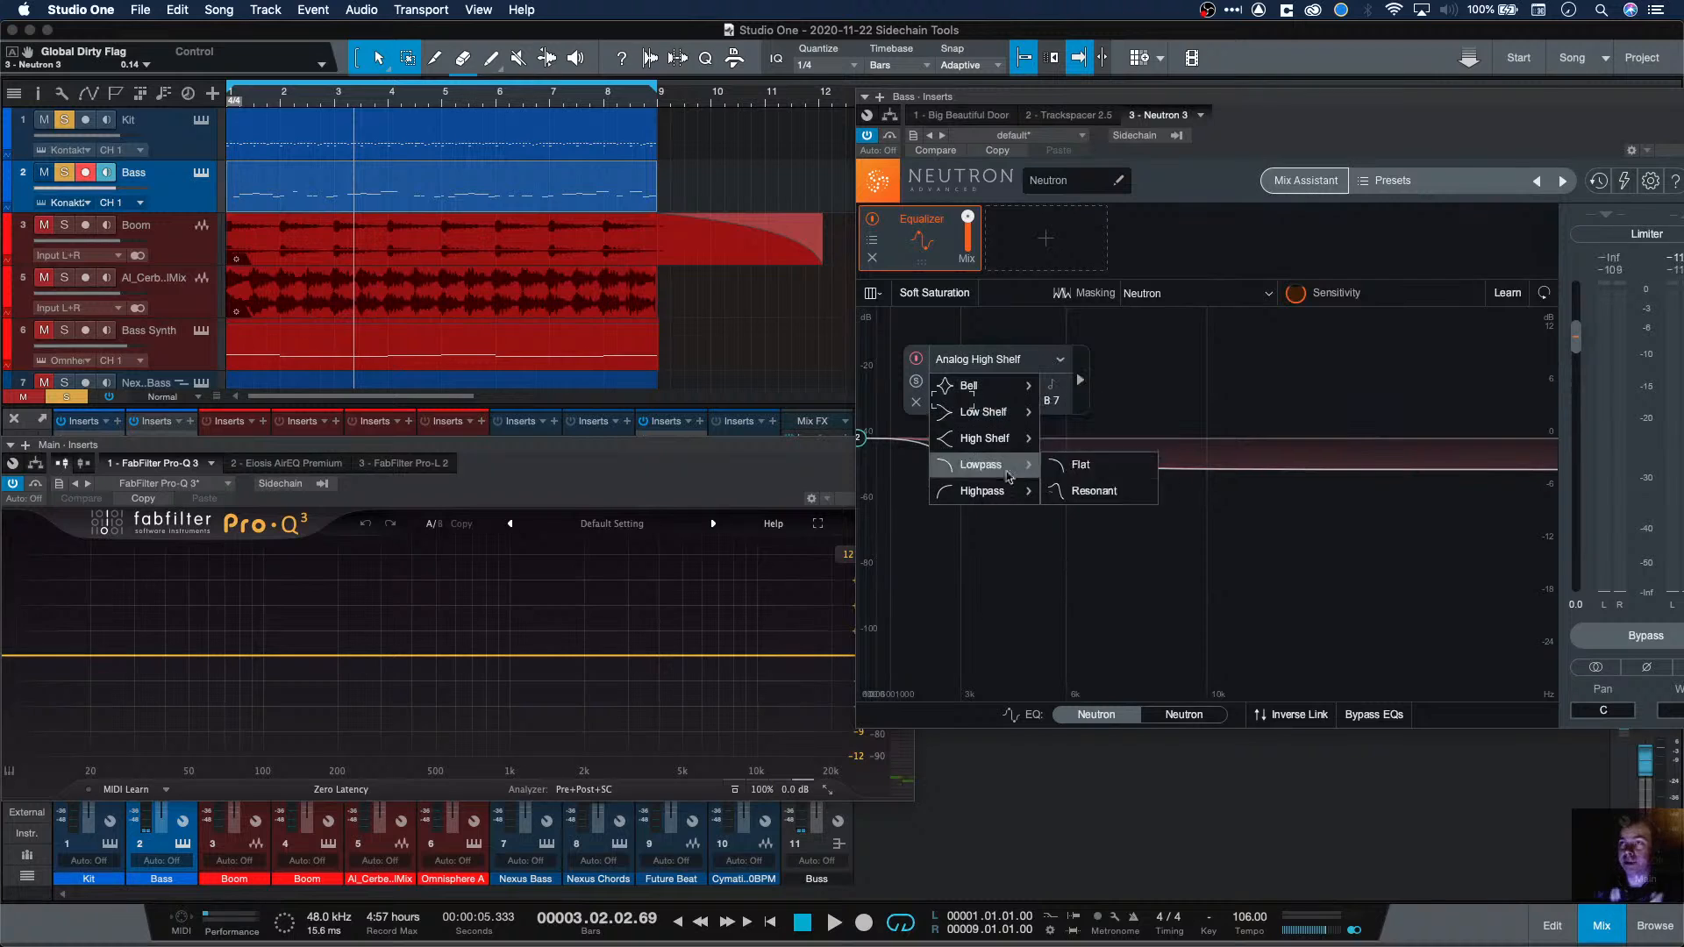
pyautogui.click(994, 392)
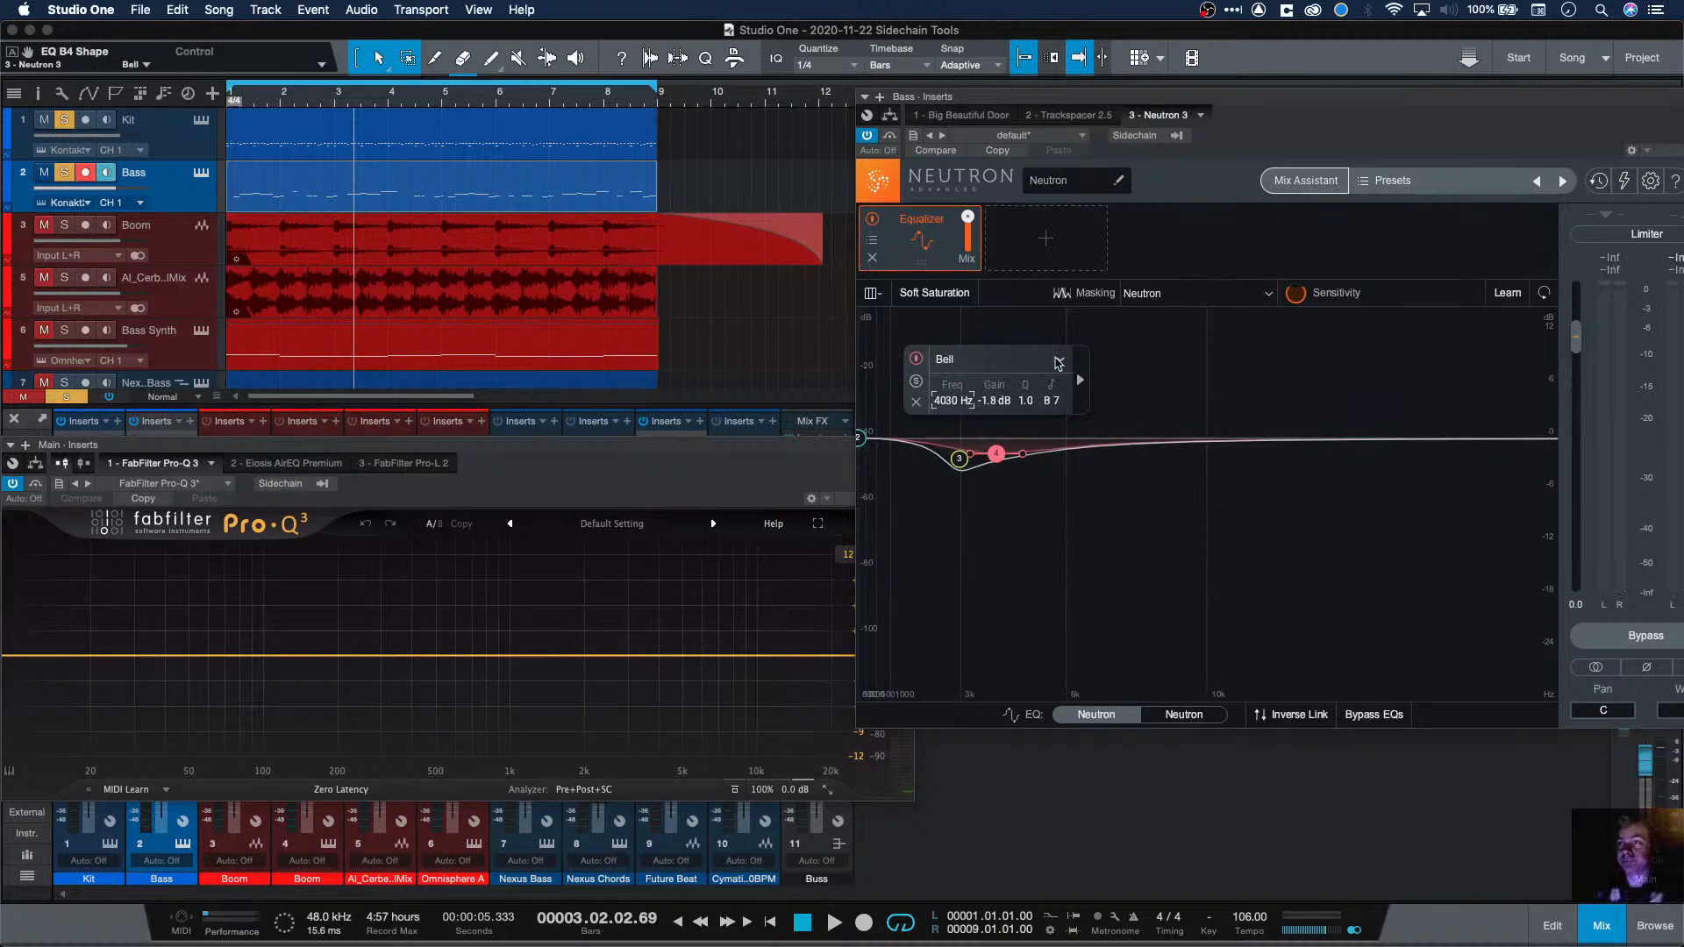
# Step: Cut Neutron's EQ band 2 to -4.3 dB at 157 Hz, change its shape to Bell and adjust its Q during playback
pyautogui.moveTo(863, 444); pyautogui.dragTo(864, 477)
pyautogui.press('space')
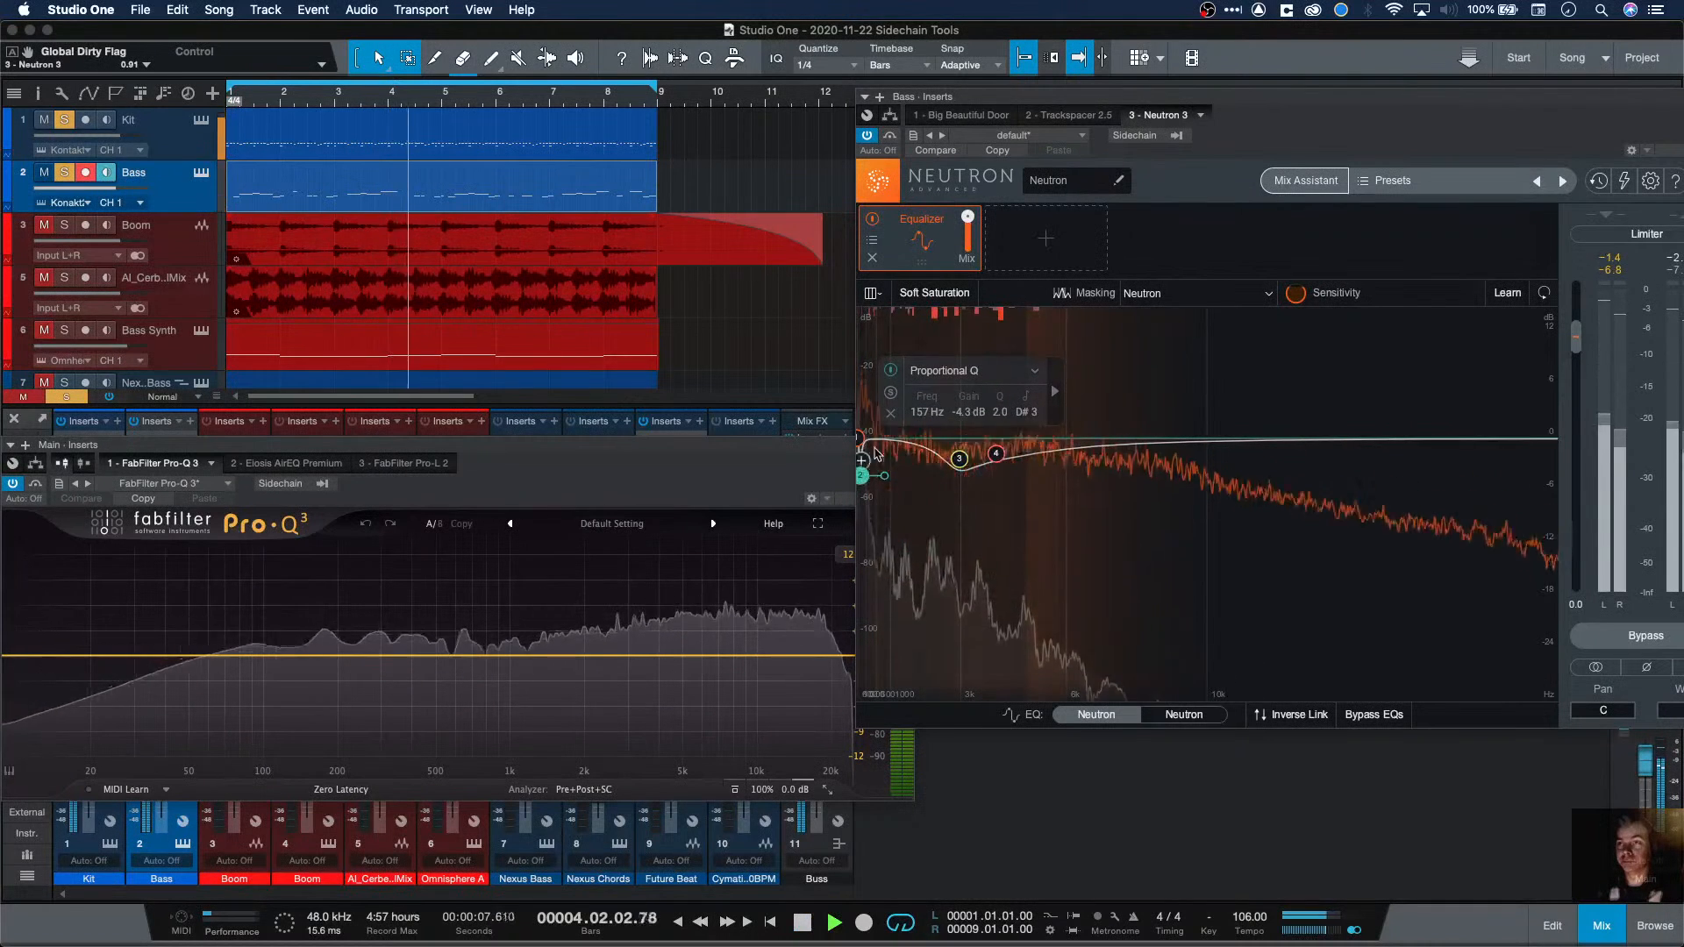
pyautogui.click(1033, 373)
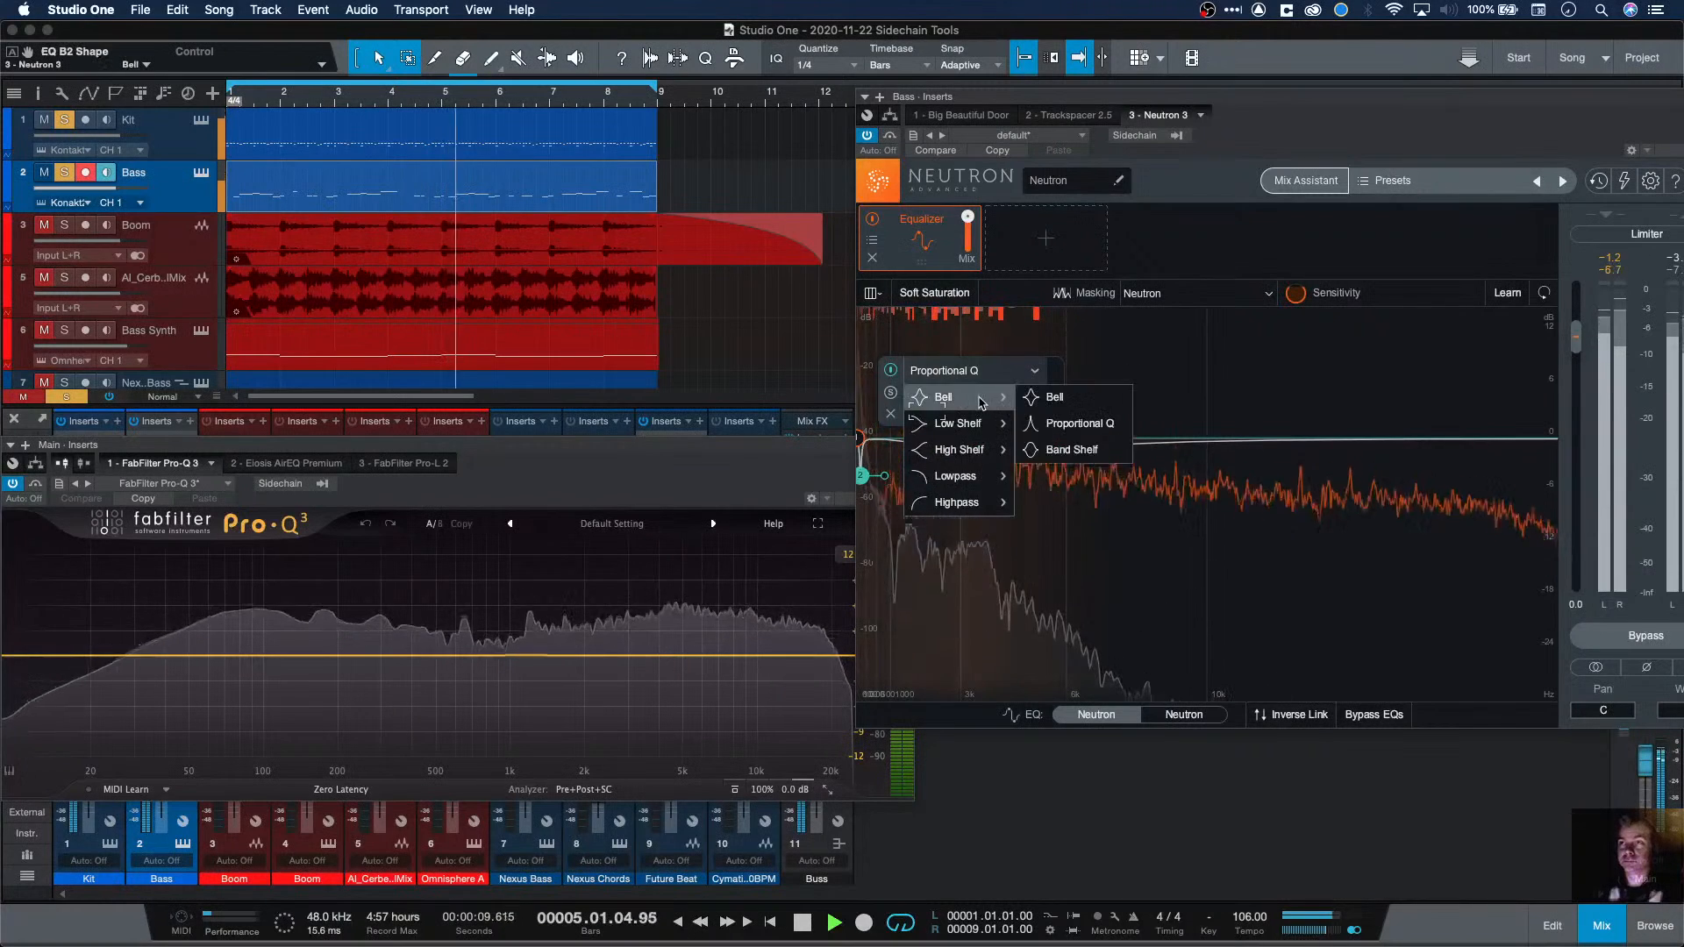
pyautogui.click(1053, 397)
pyautogui.moveTo(884, 475); pyautogui.dragTo(888, 481)
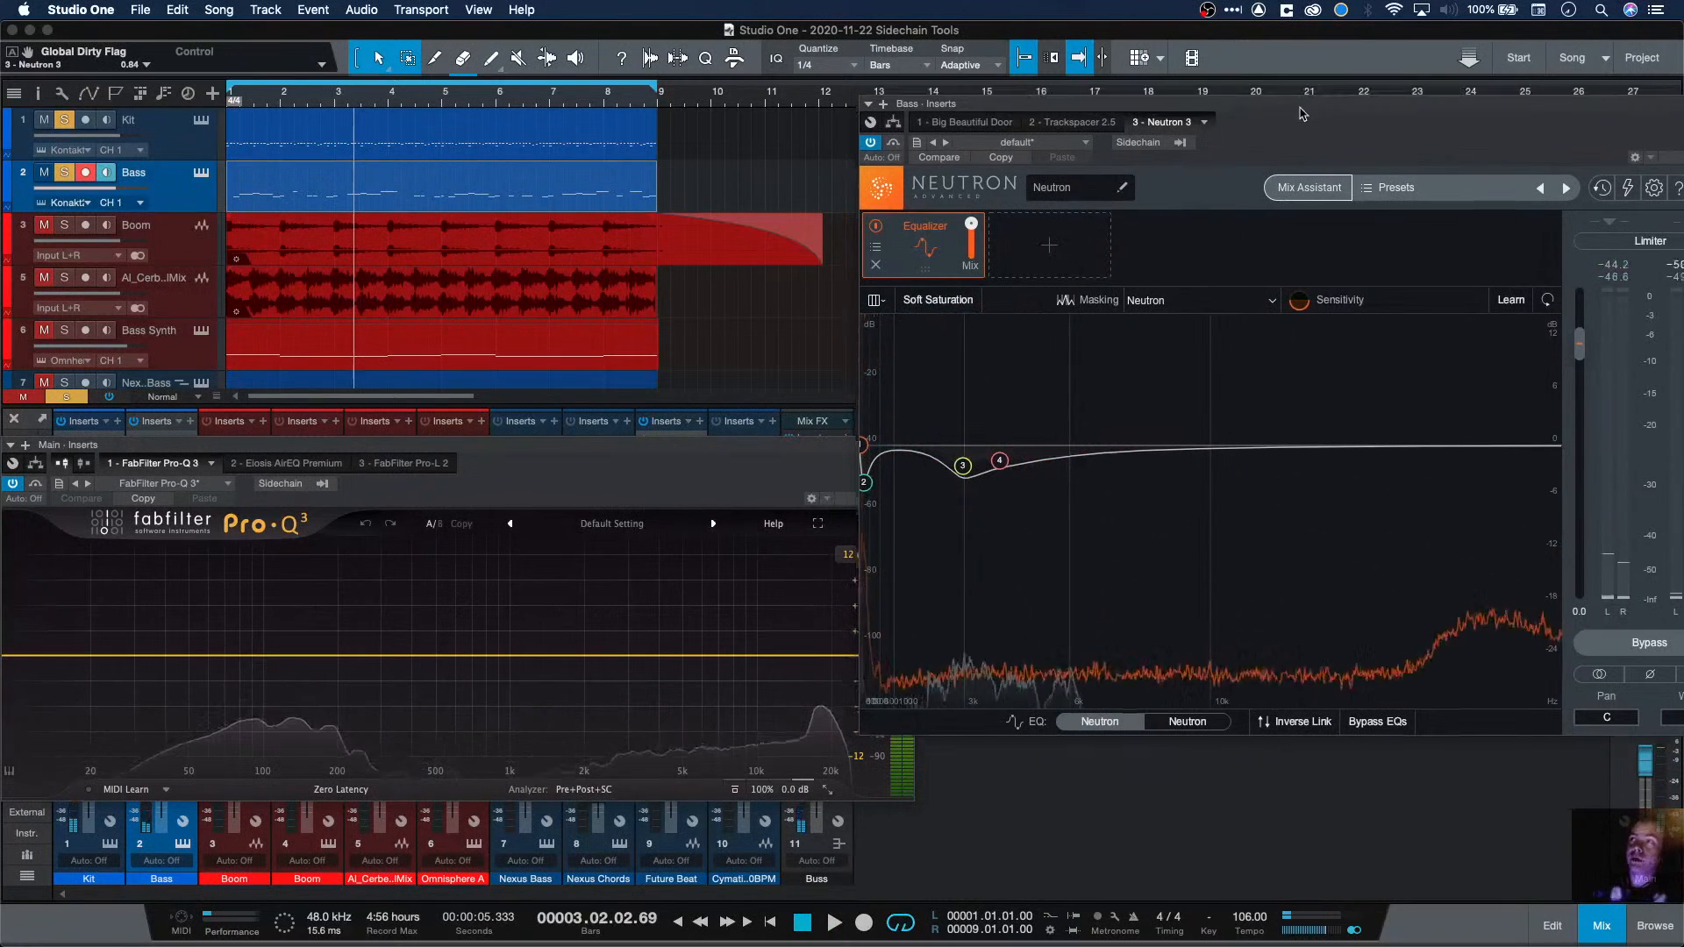
# Step: Bypass Neutron 3 on the Bass and move the Neutron and Pro-Q 3 windows to uncover the mixer channels
pyautogui.moveTo(1295, 129); pyautogui.dragTo(1494, 378)
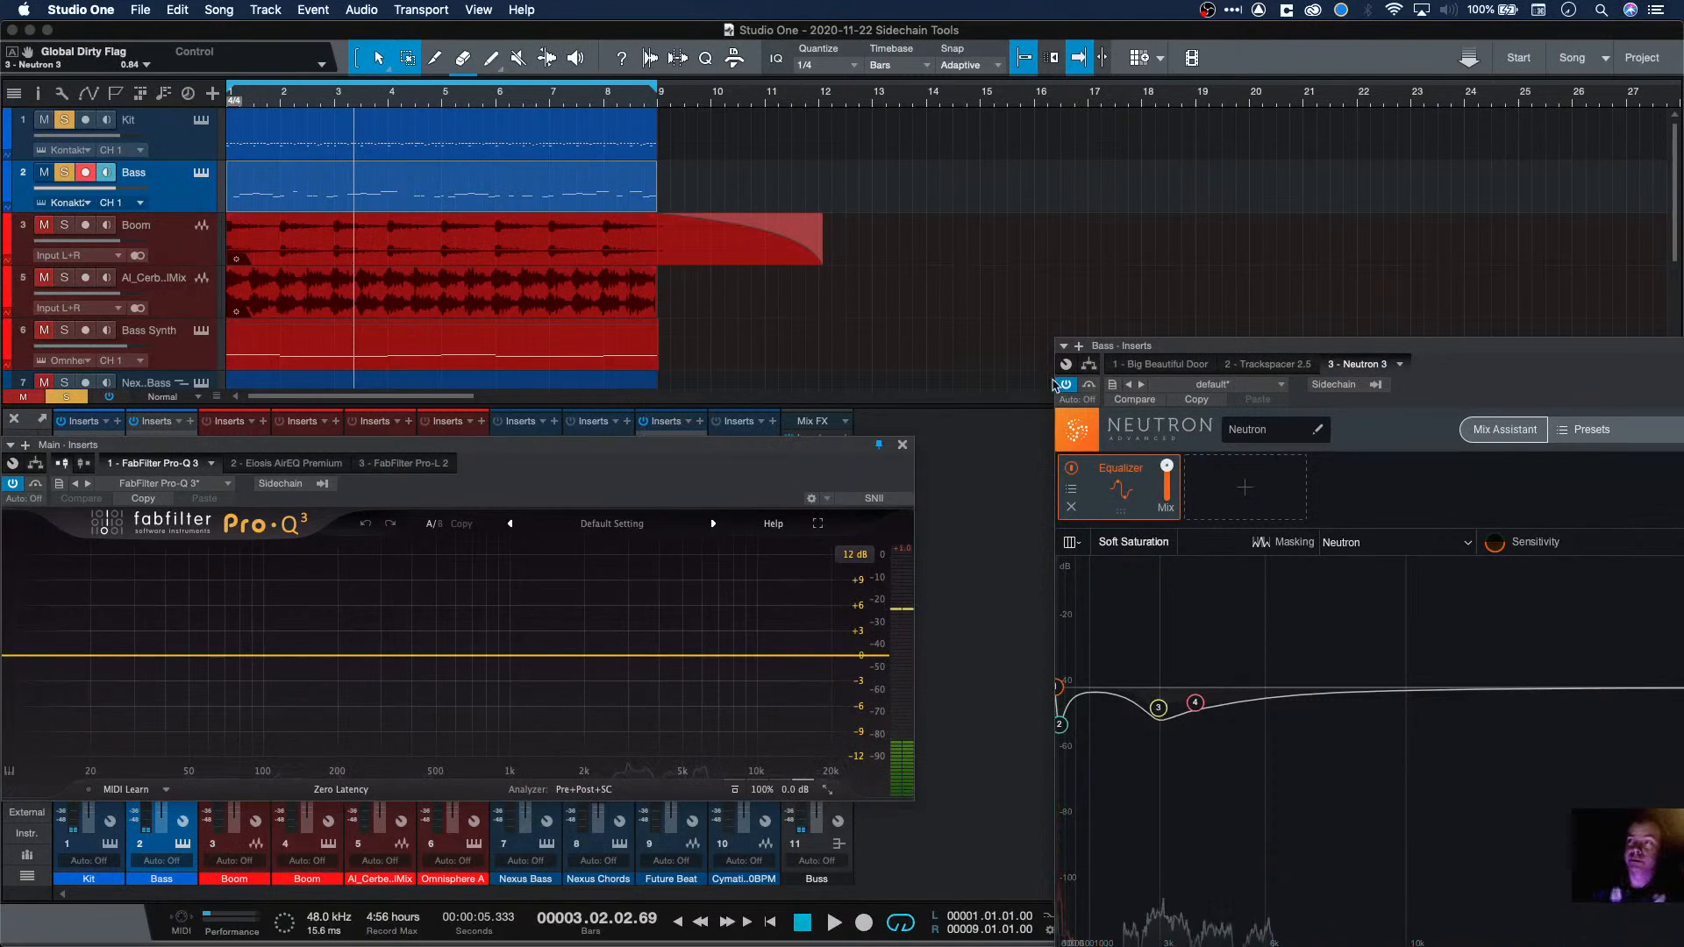
pyautogui.click(1090, 386)
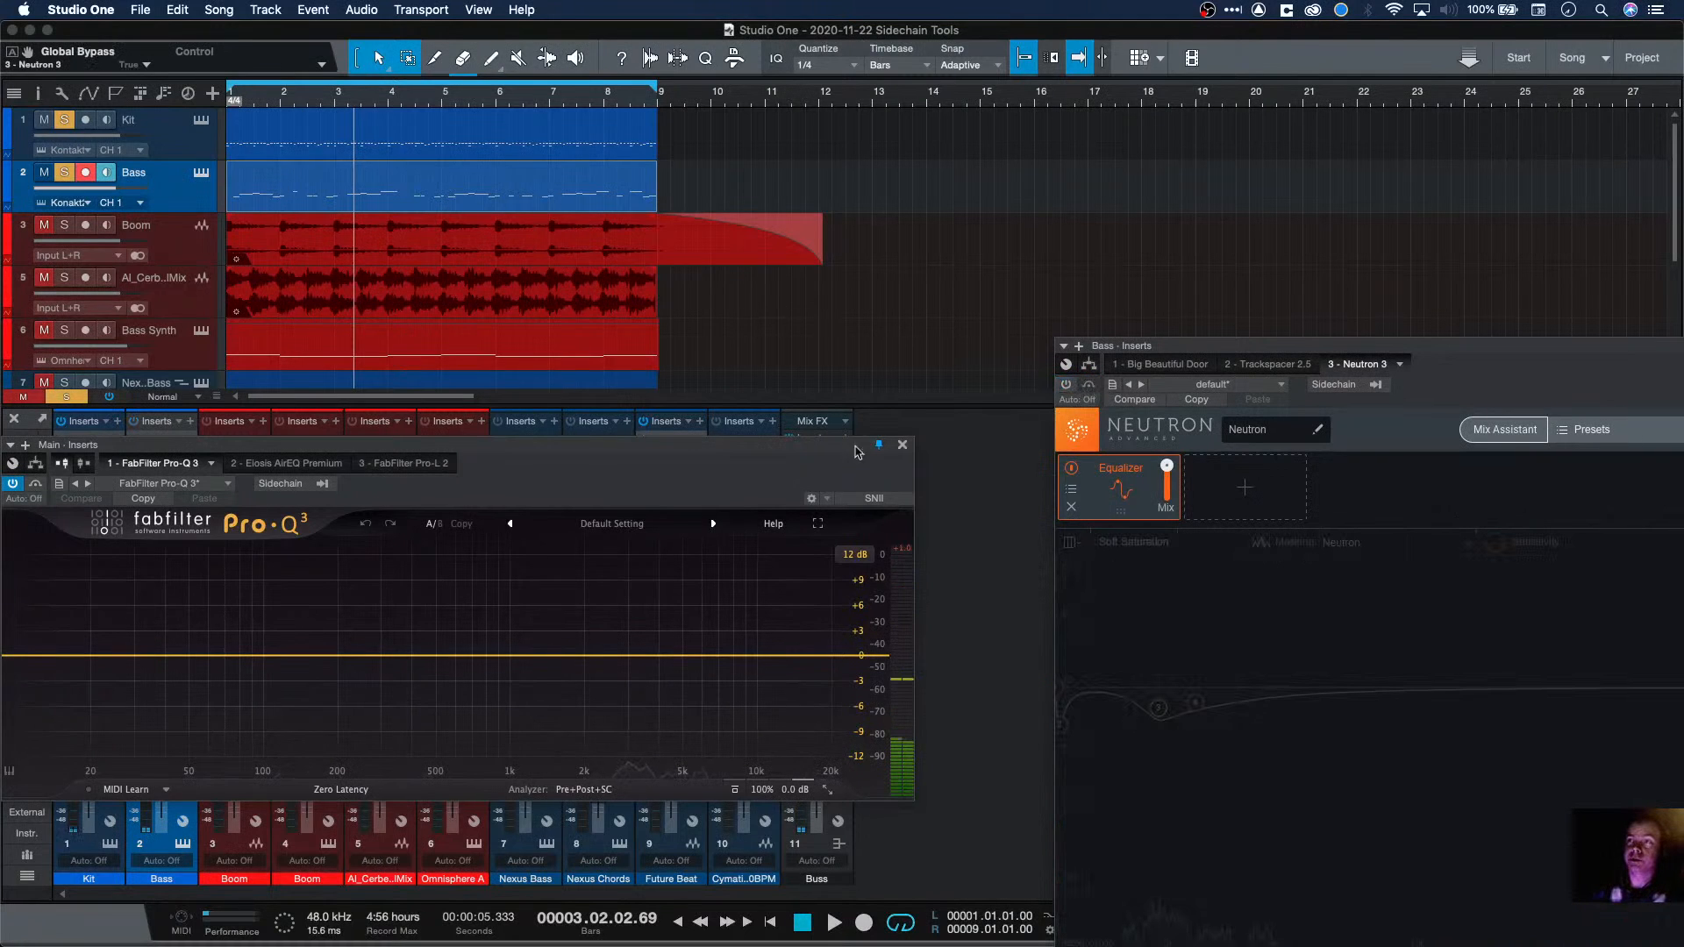
pyautogui.moveTo(783, 450); pyautogui.dragTo(1469, 131)
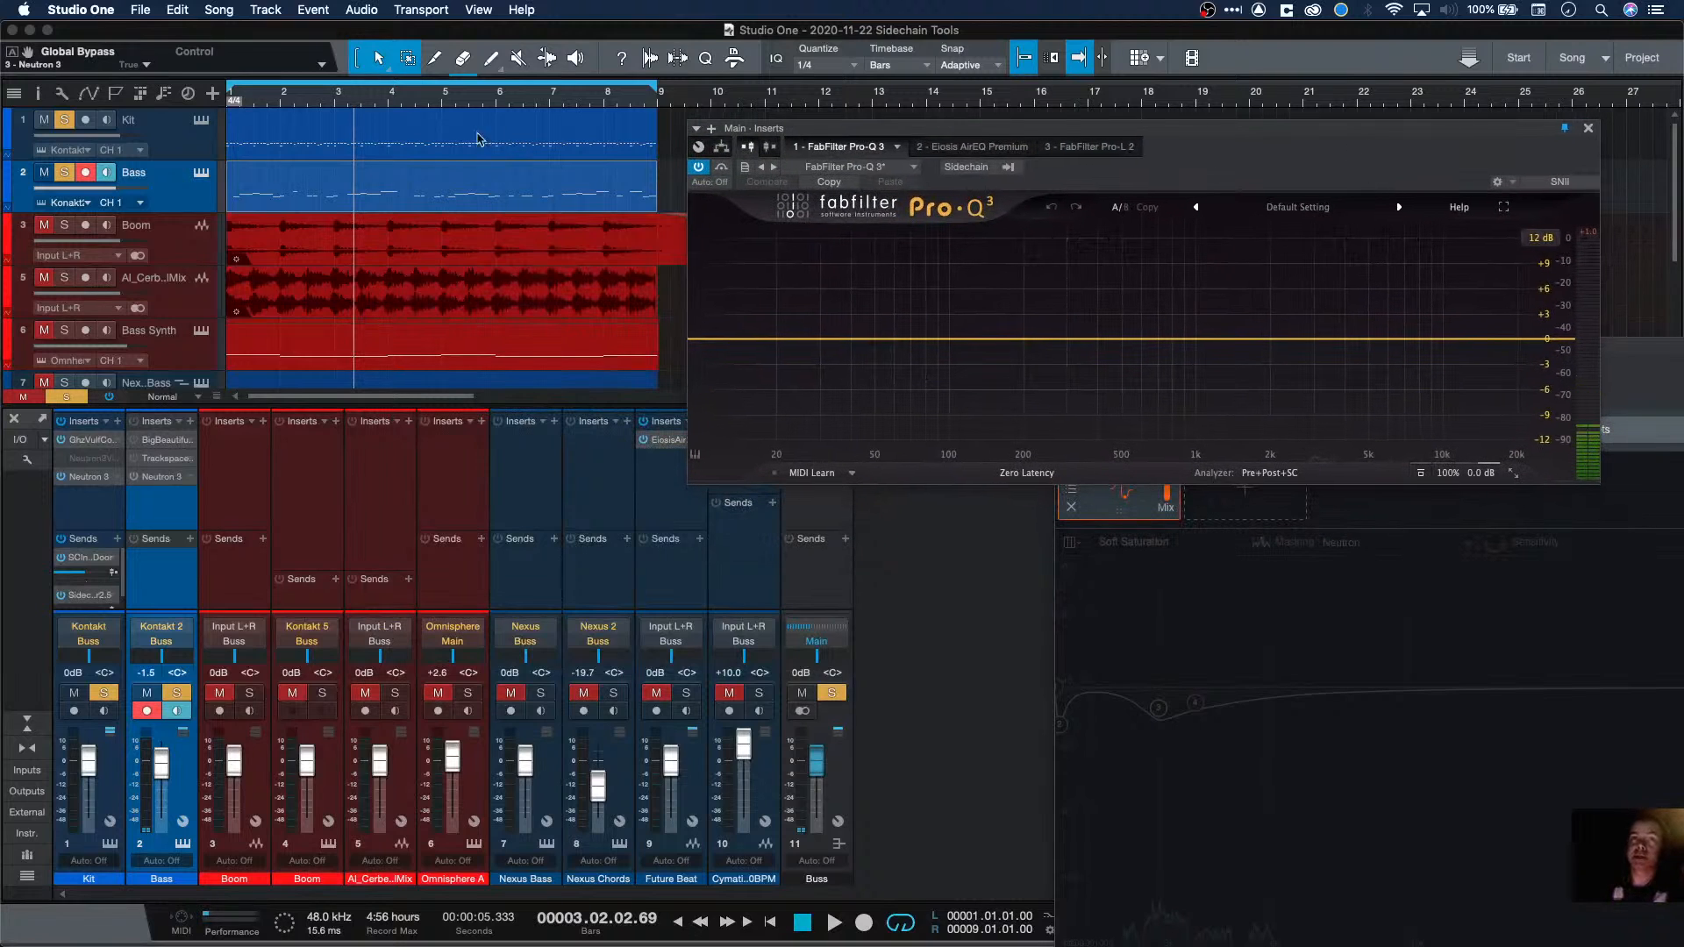
# Step: Take the Bass out of solo and play the Kit alone to examine its low-frequency peak in Pro-Q 3
pyautogui.click(69, 174)
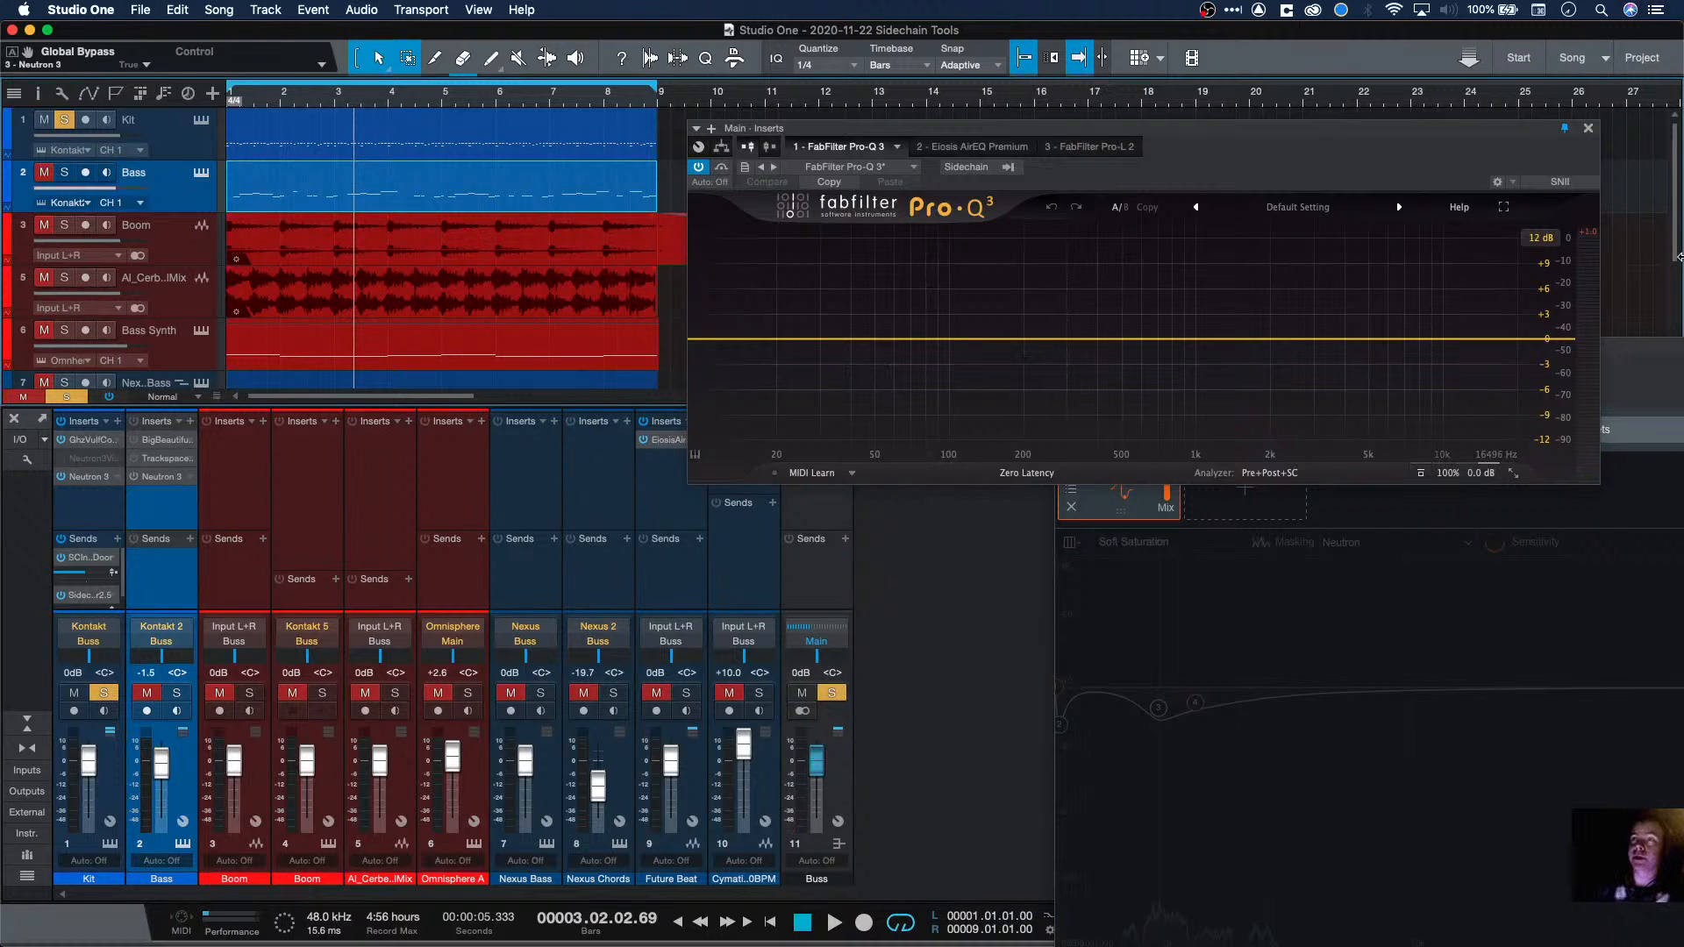
pyautogui.press('space')
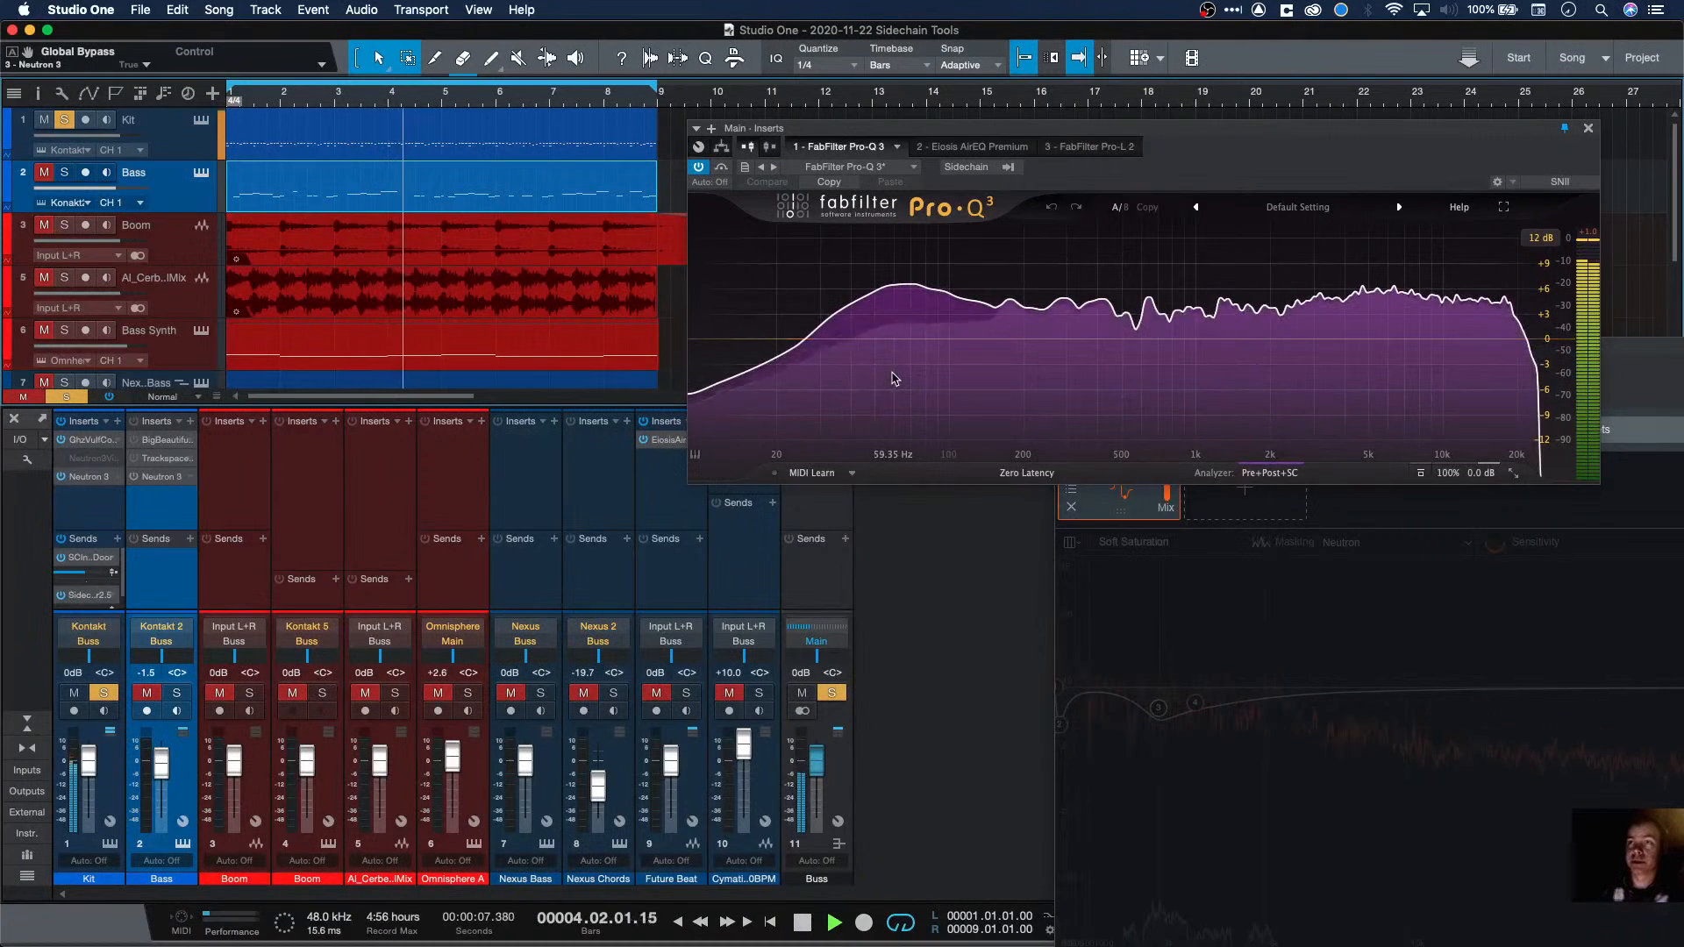
pyautogui.press('space')
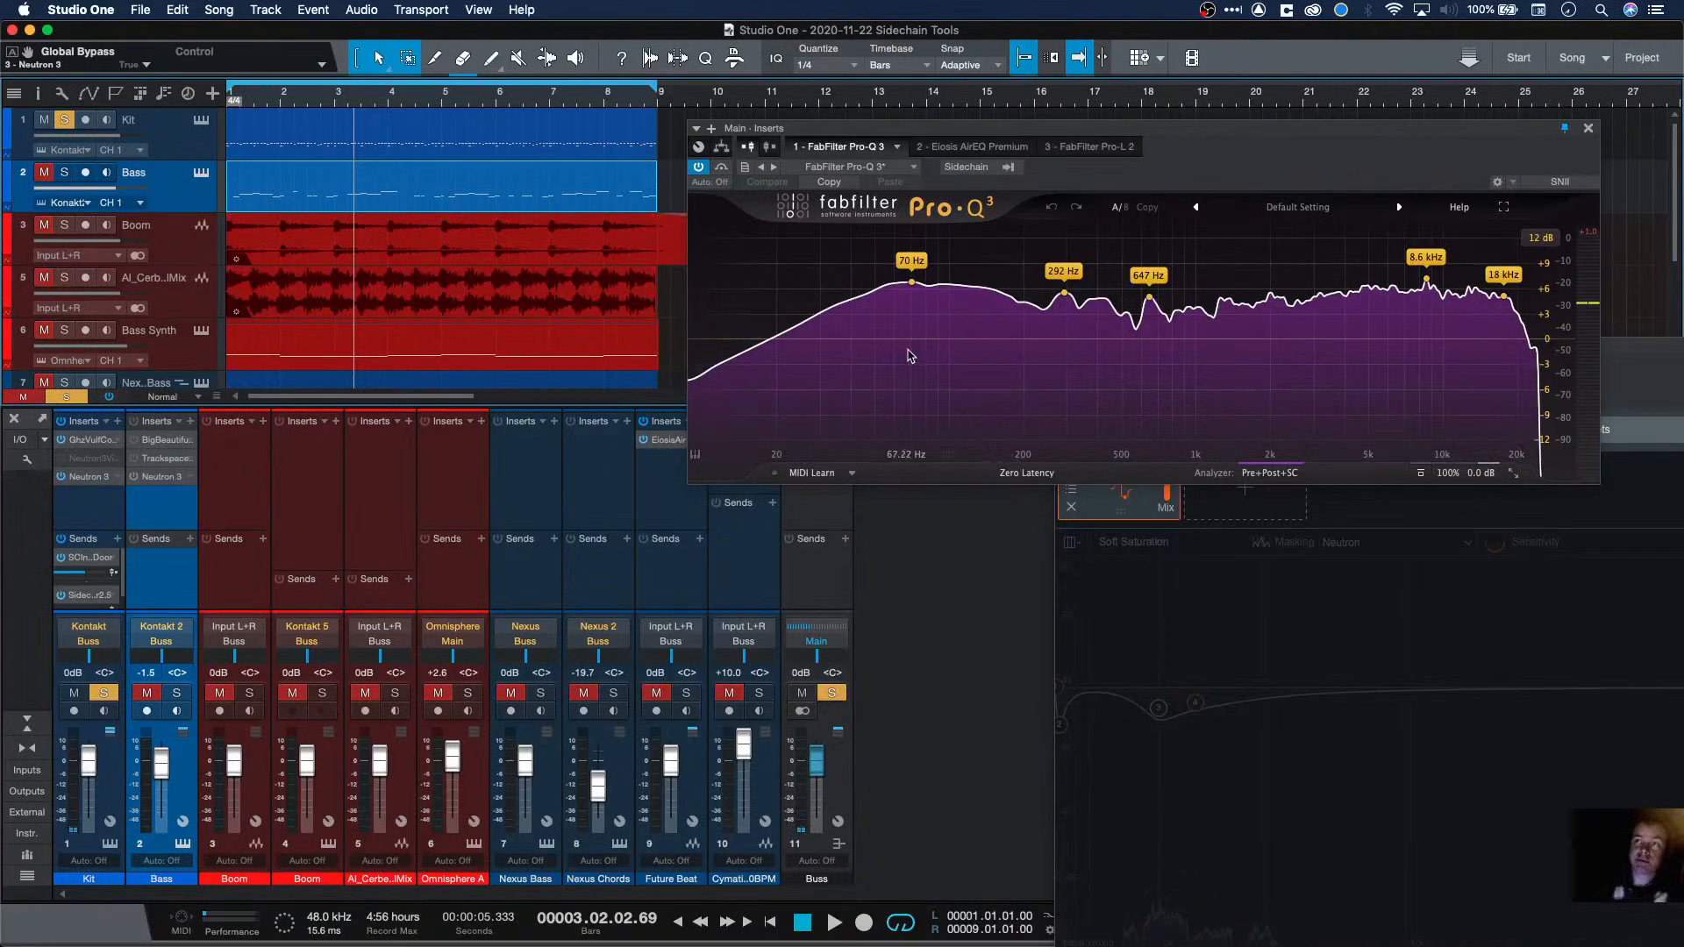
# Step: Solo only the Bass and play it to examine its low-frequency peak in Pro-Q 3
pyautogui.click(65, 173)
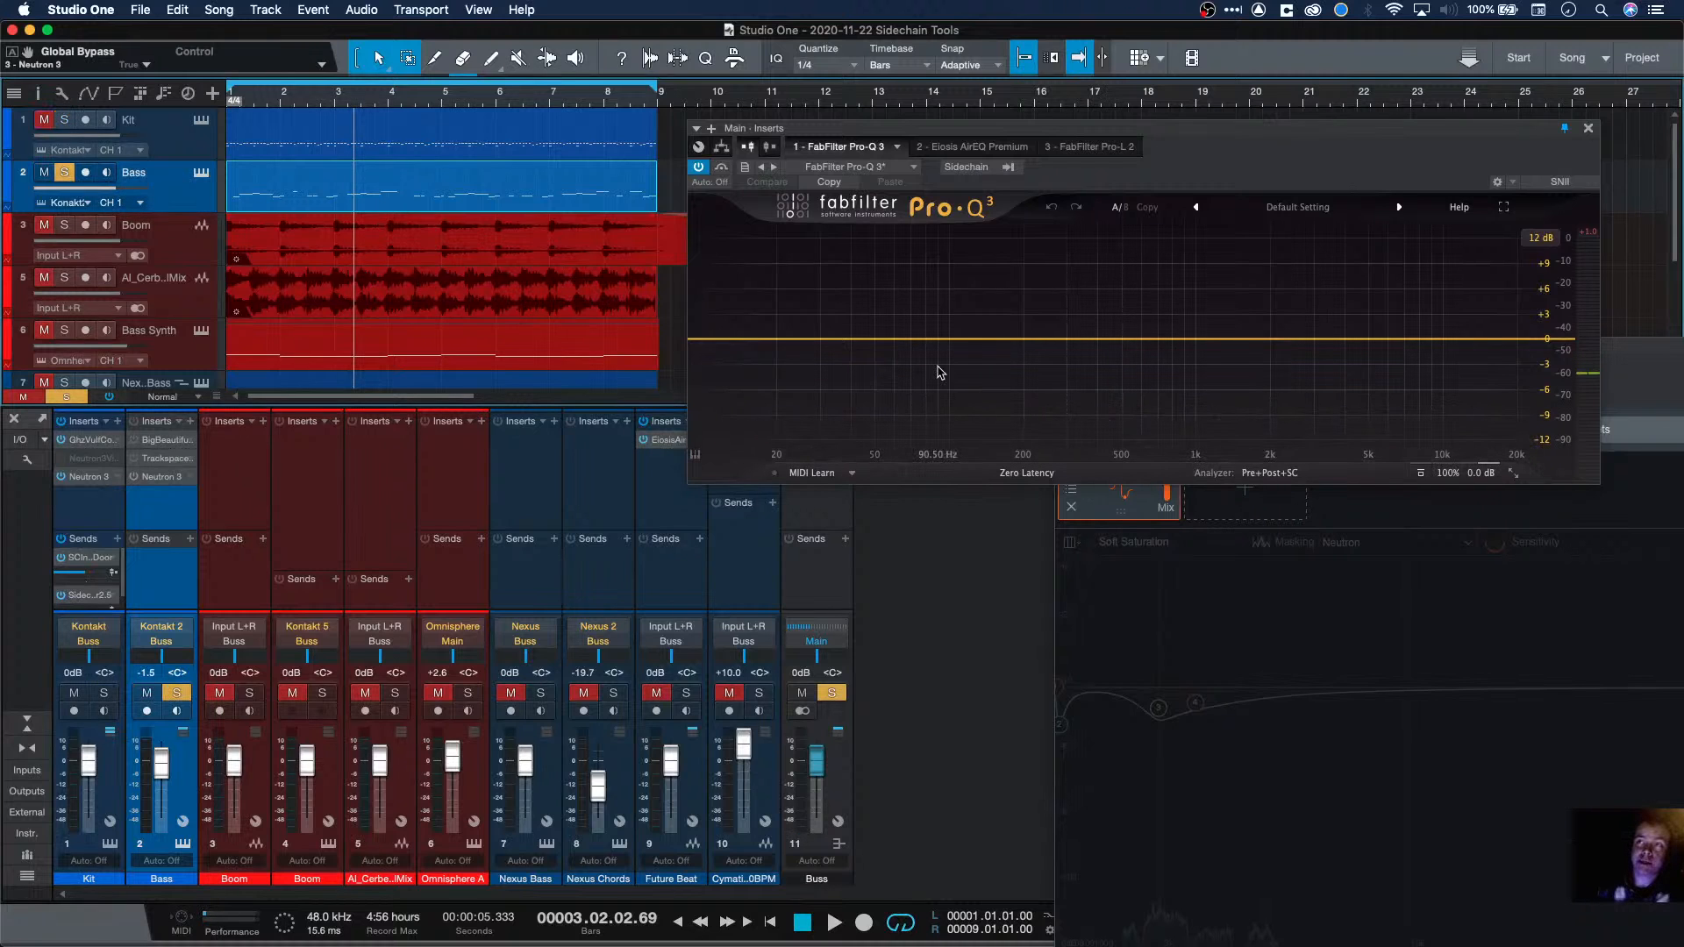
pyautogui.press('space')
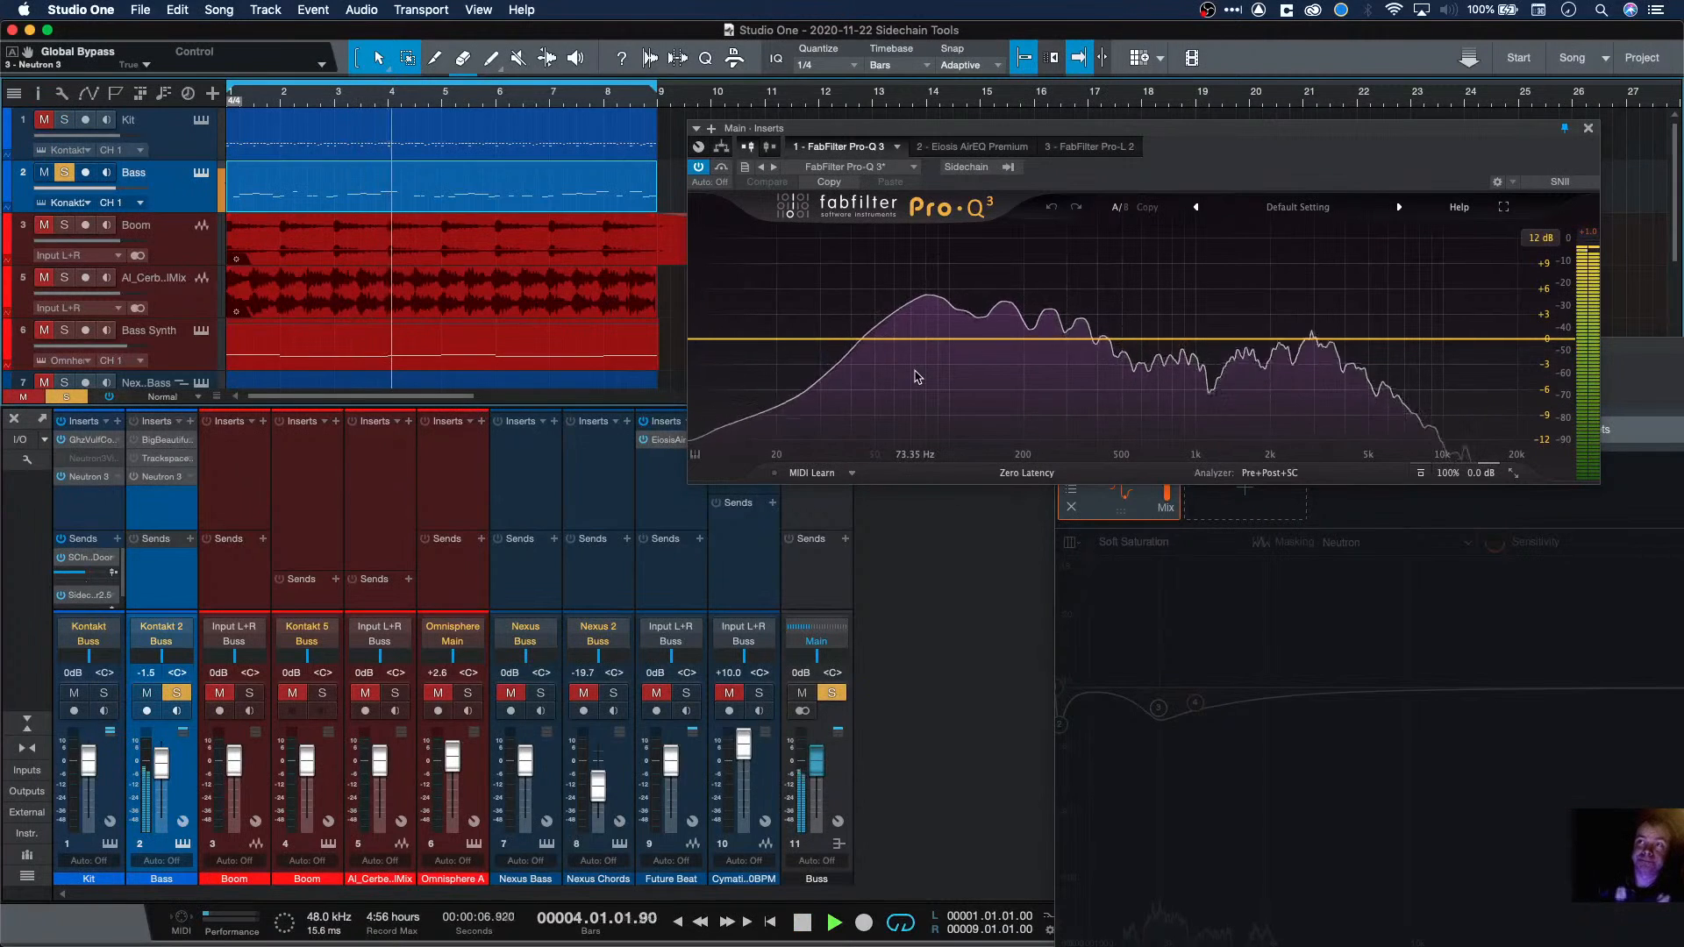
pyautogui.moveTo(928, 376)
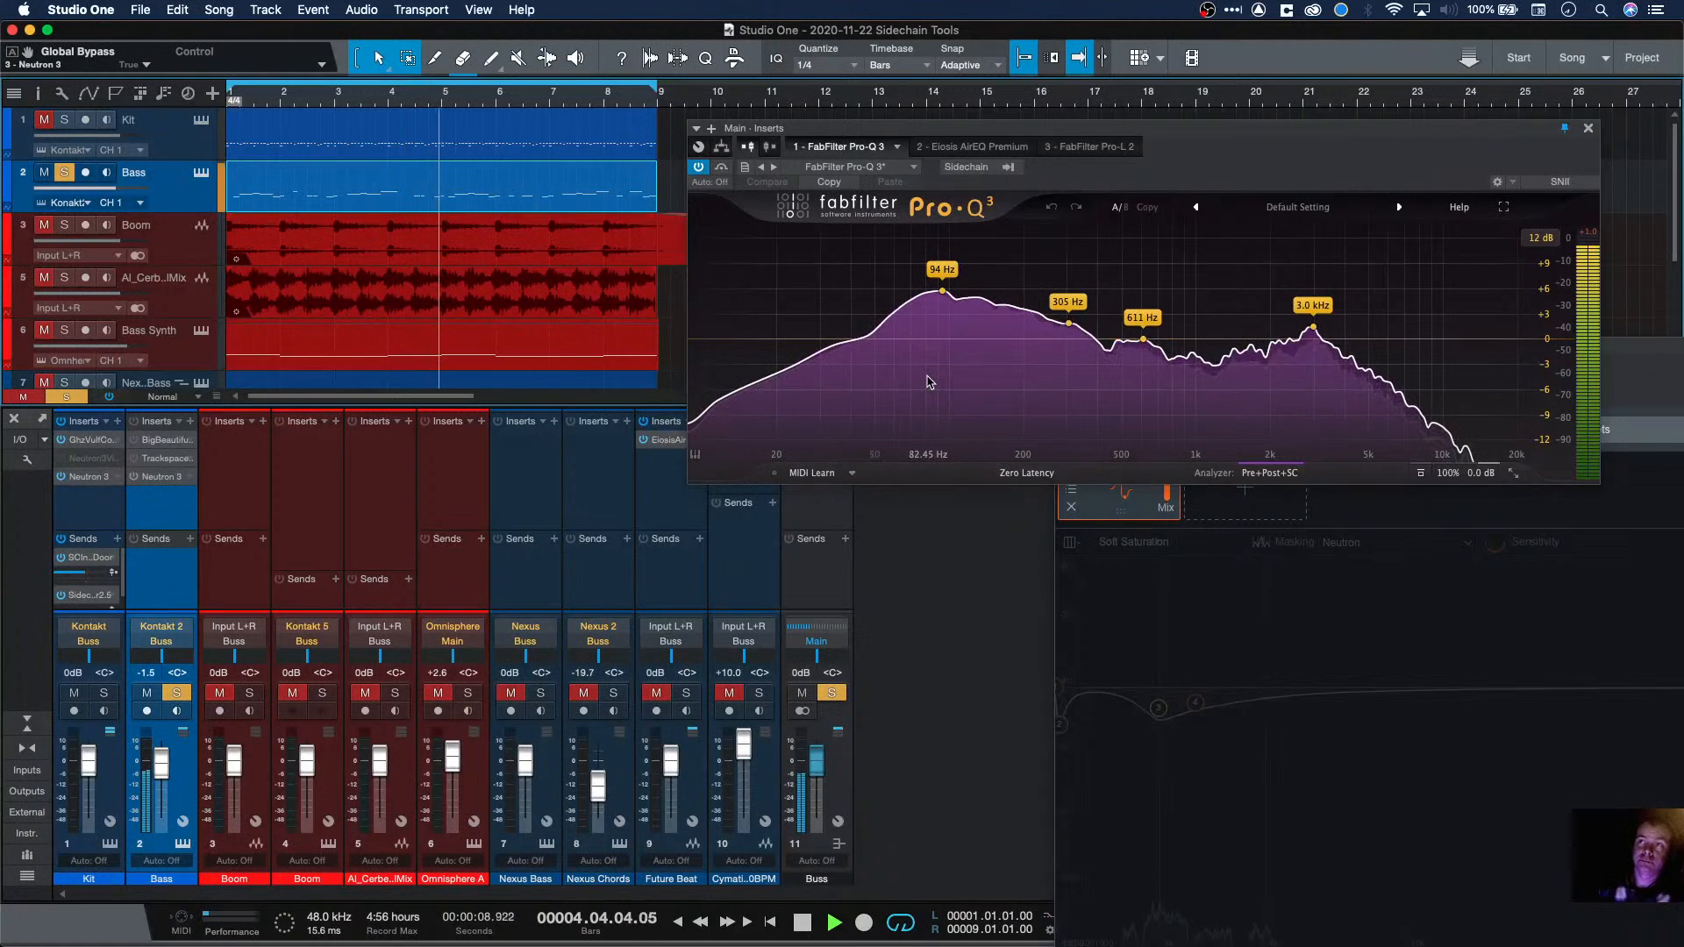
pyautogui.press('space')
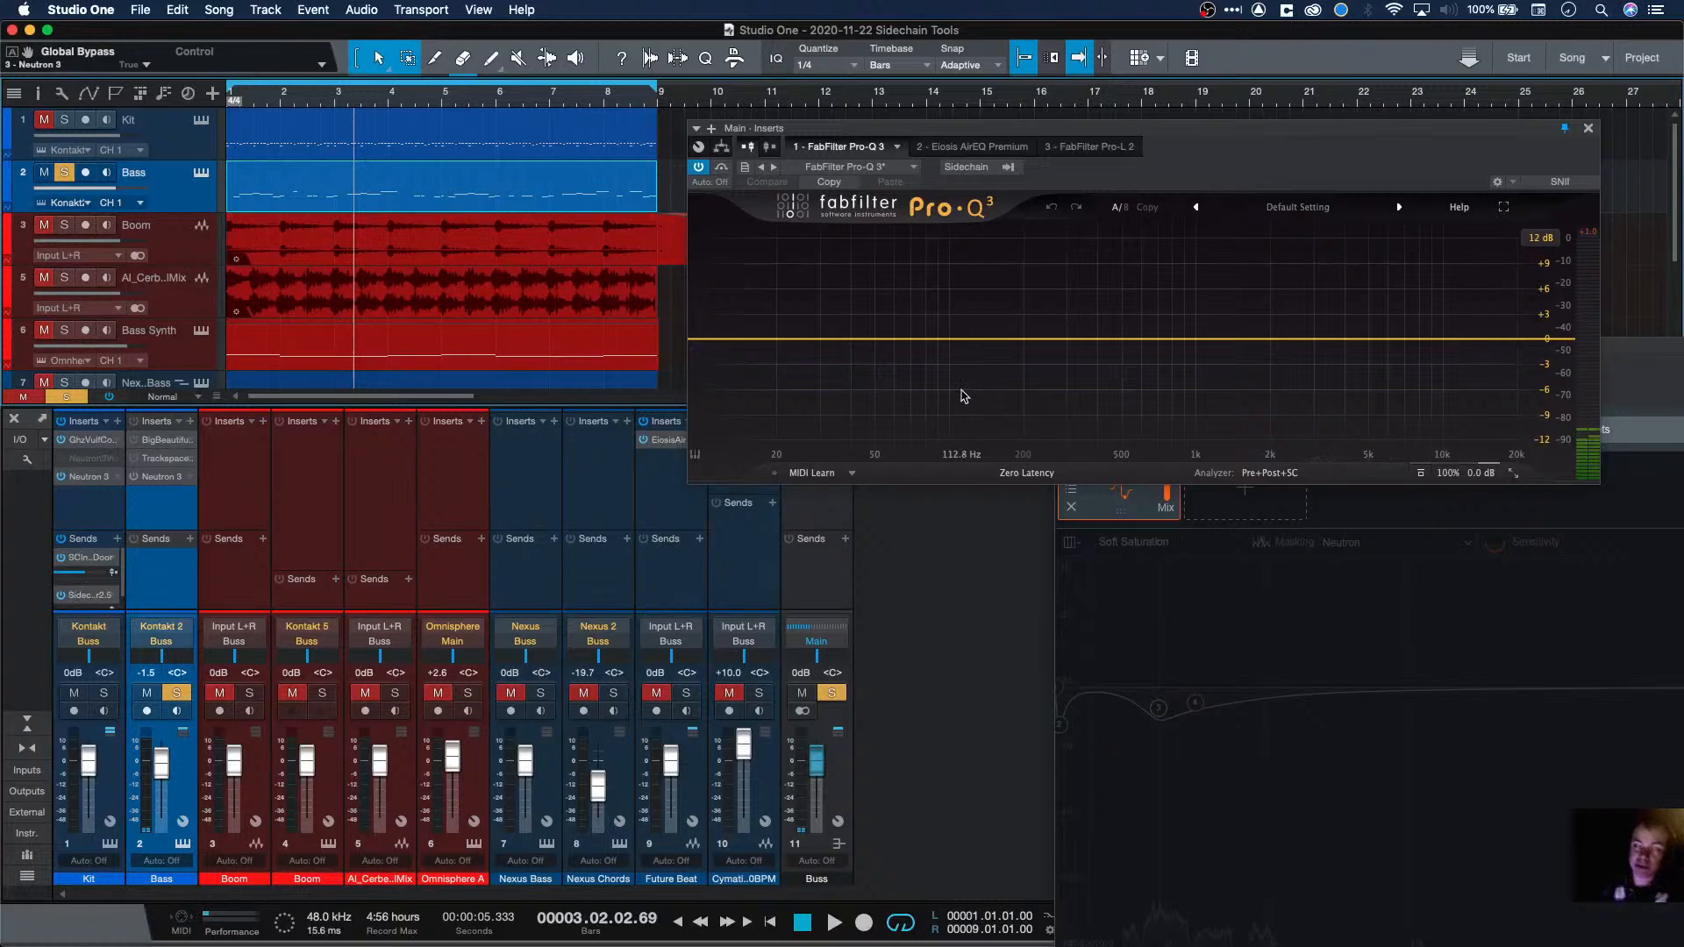
# Step: Solo only the Boom track and play it to examine its low-frequency peaks in Pro-Q 3
pyautogui.click(65, 225)
pyautogui.click(187, 261)
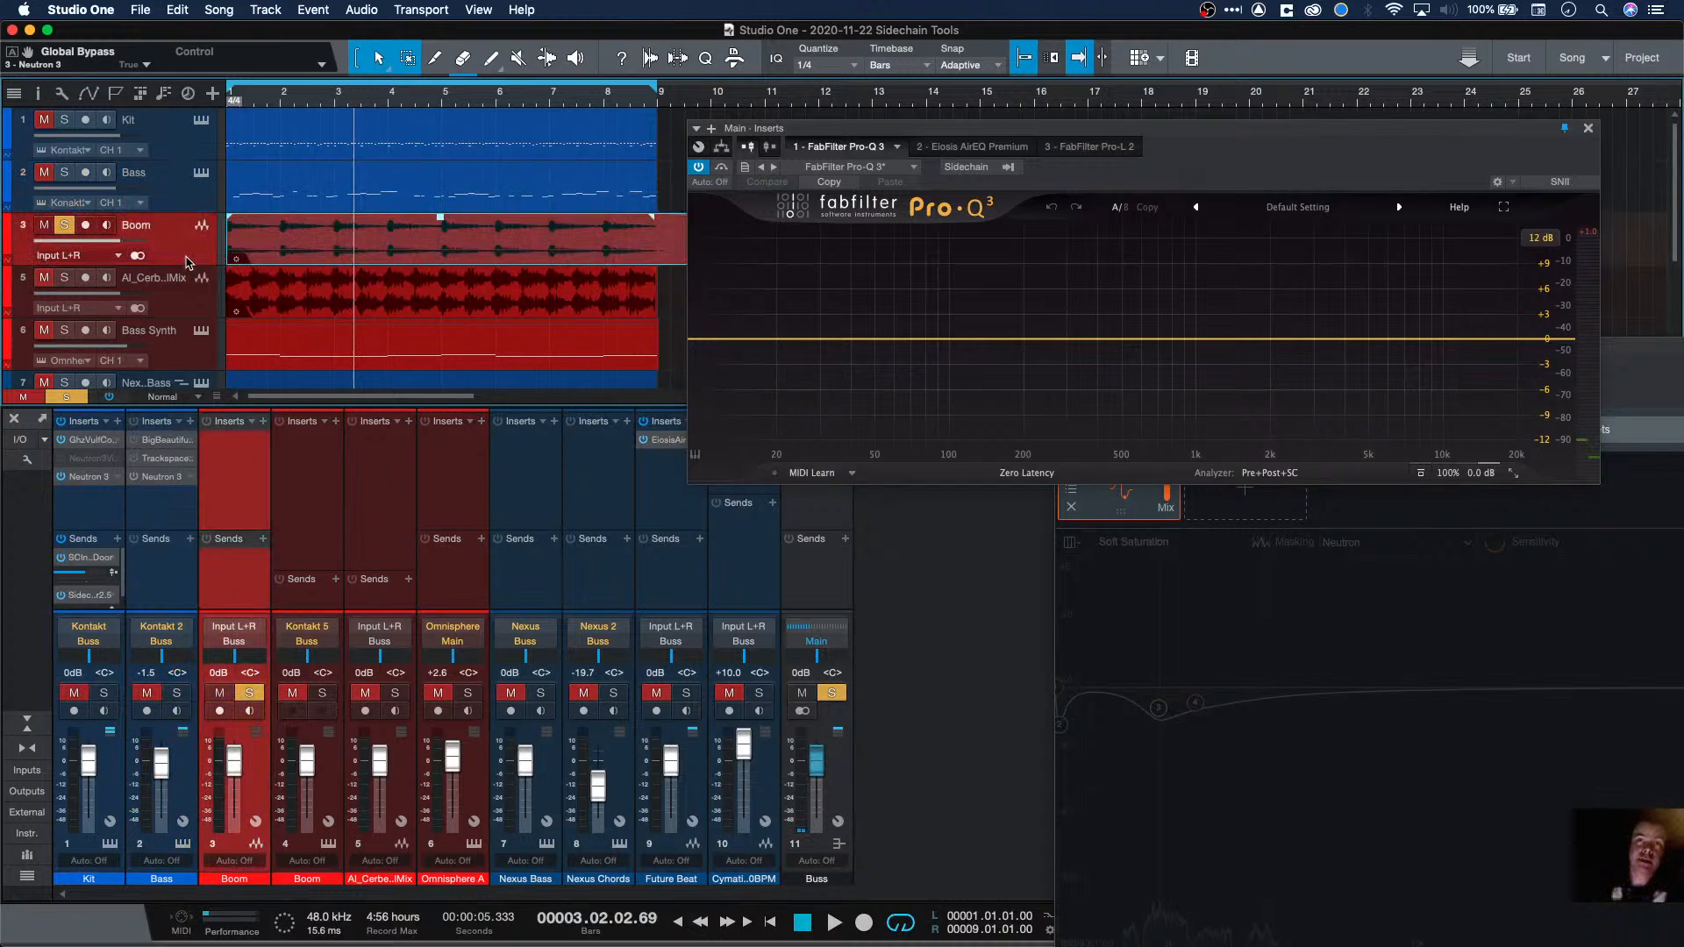
pyautogui.press('space')
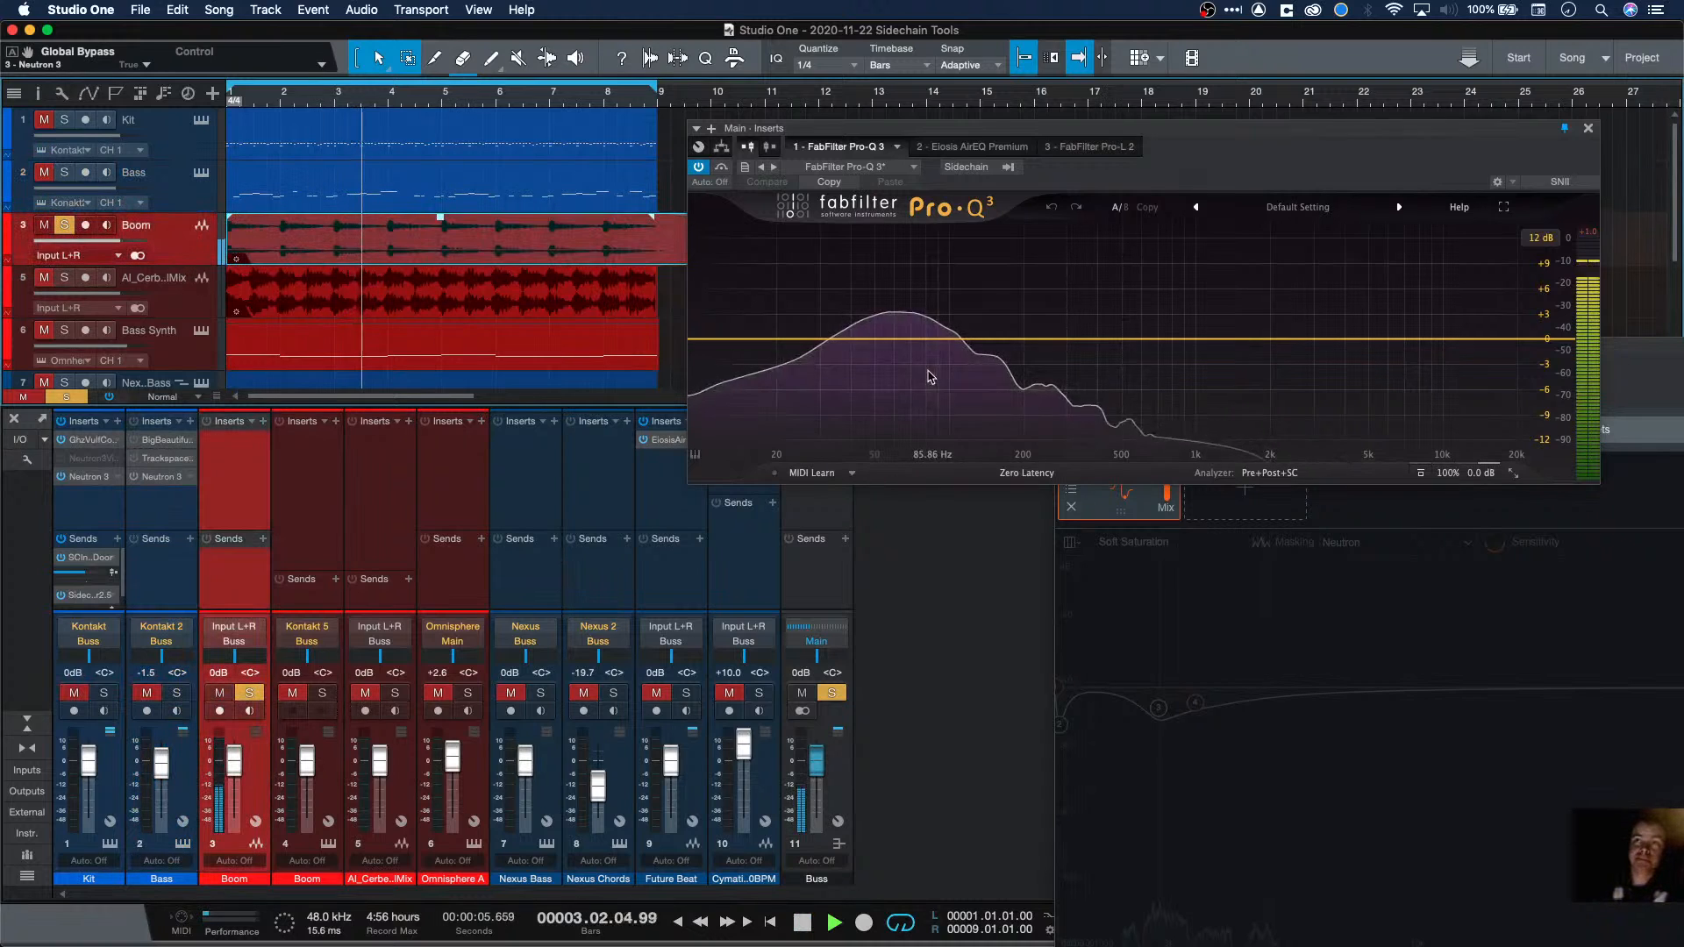
pyautogui.moveTo(900, 378)
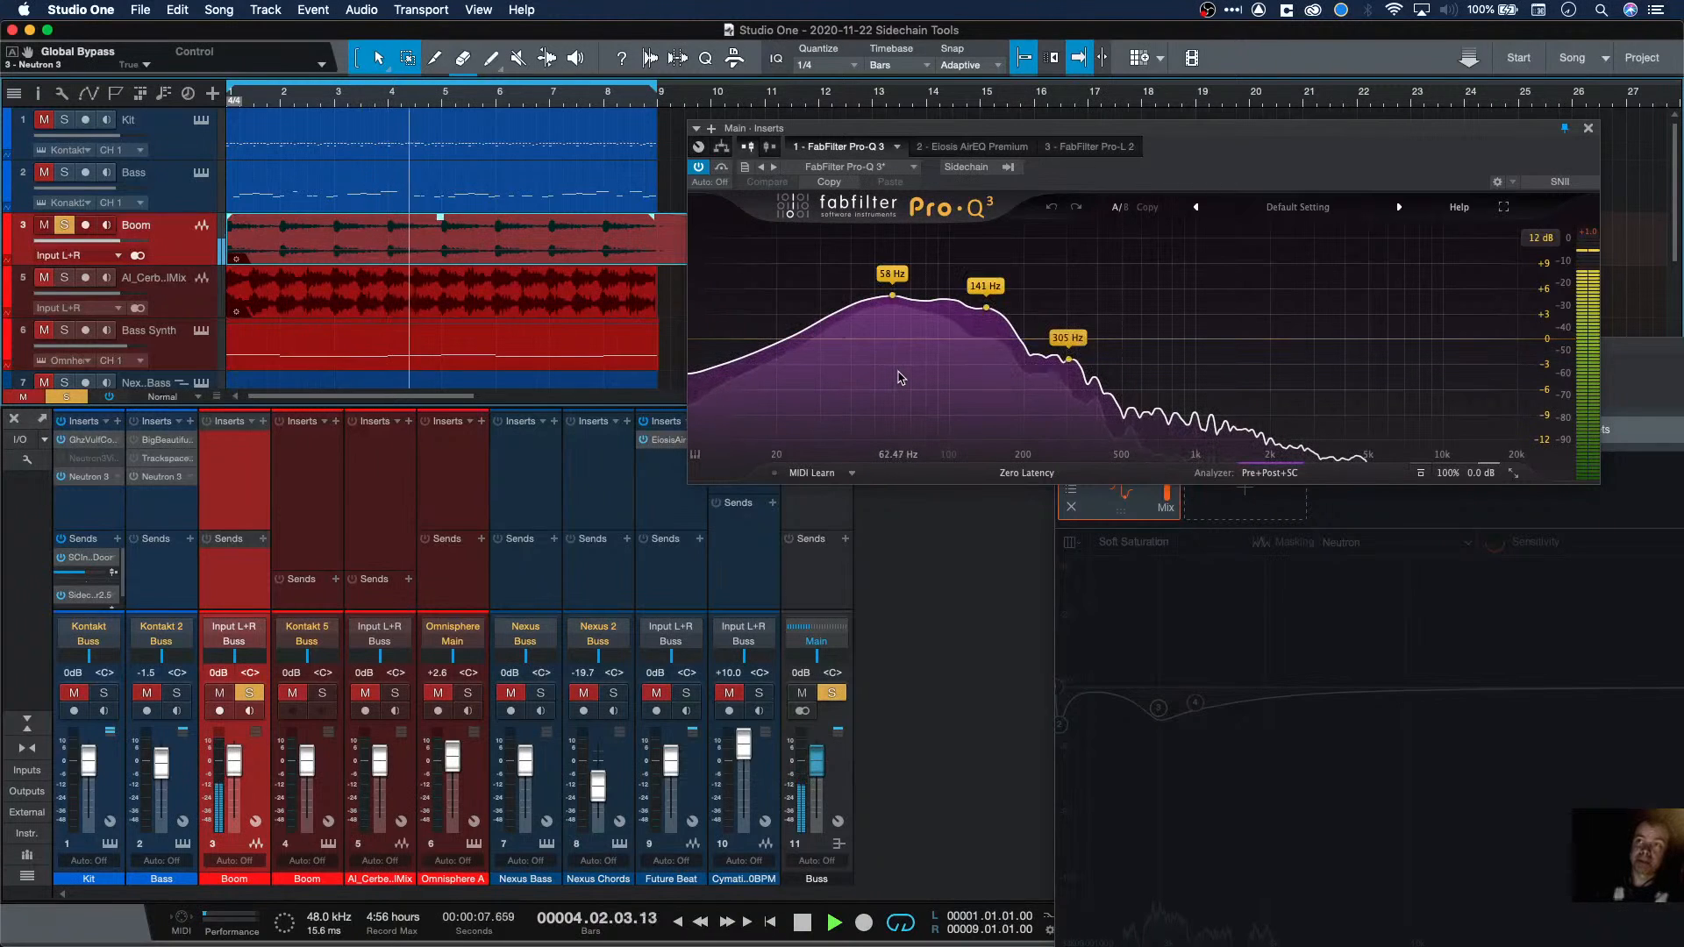
pyautogui.press('space')
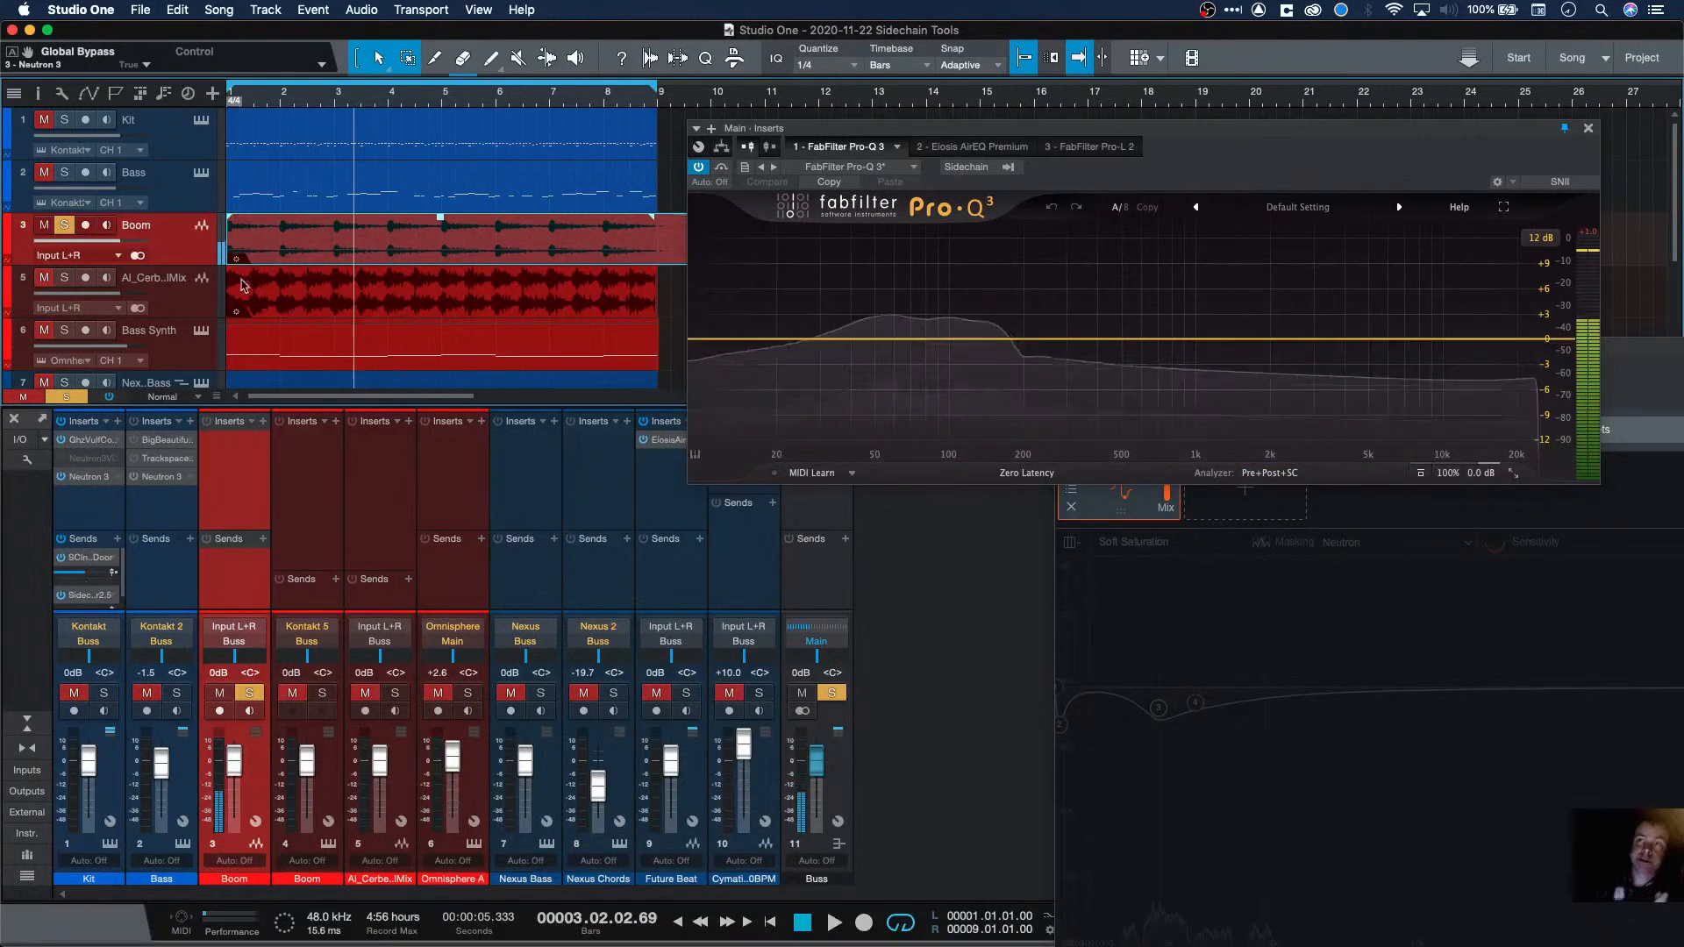
# Step: Solo only track 5 (AI_Cerb..lMix) and play it to examine its spectrum in Pro-Q 3
pyautogui.click(64, 277)
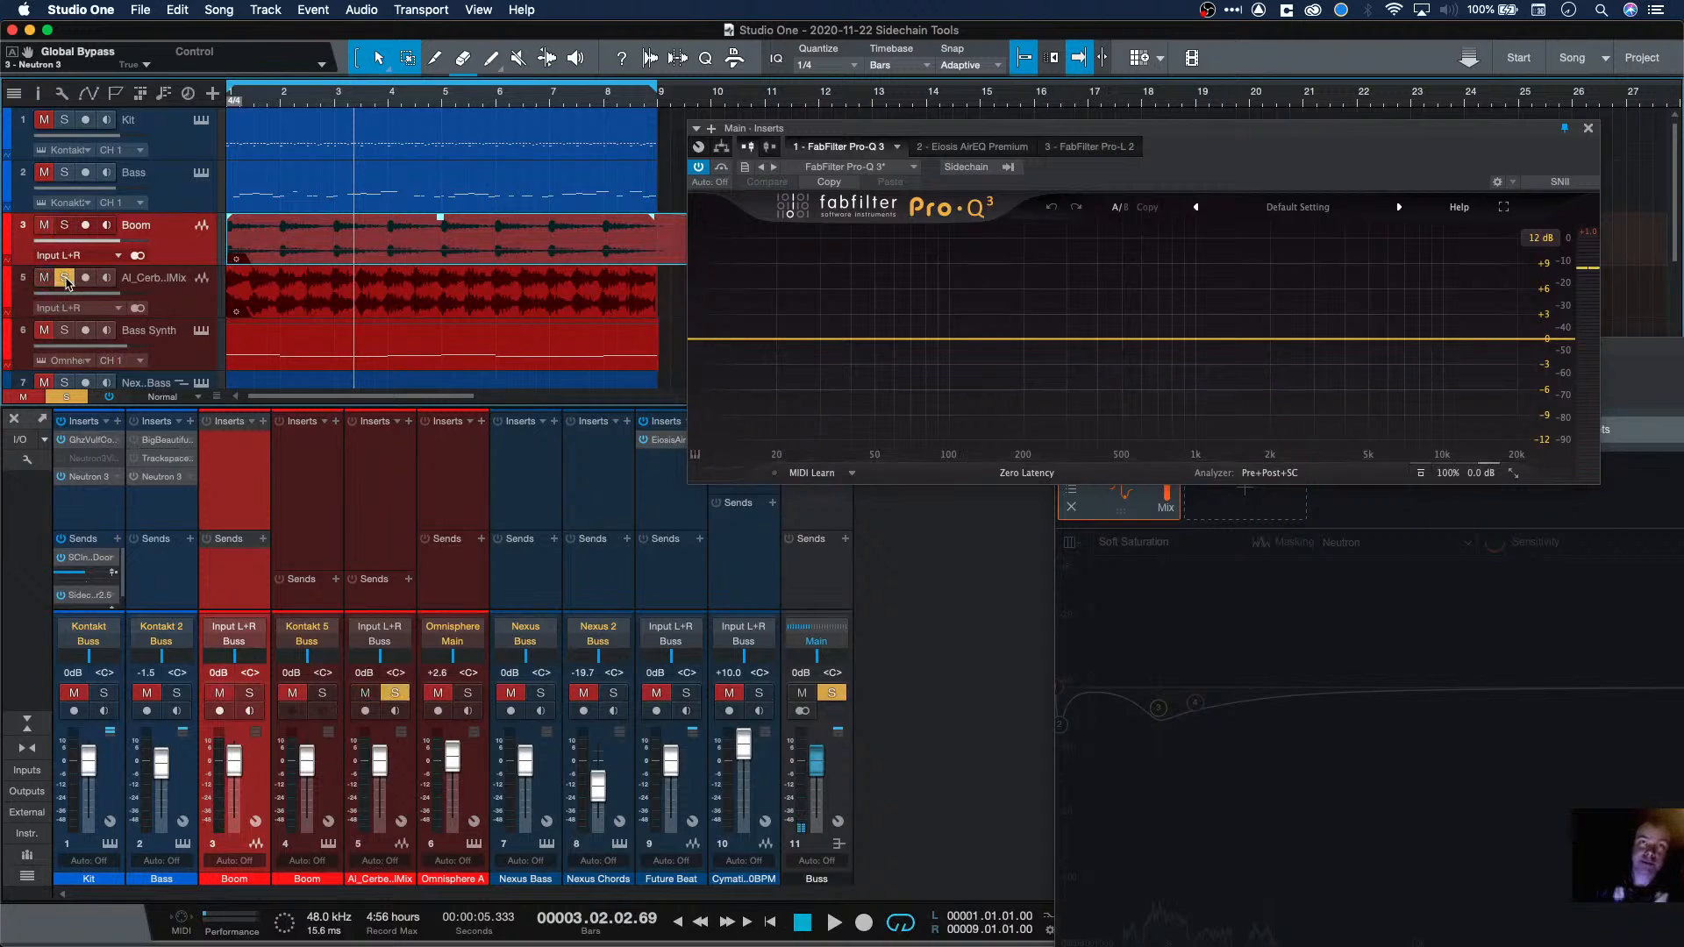
pyautogui.press('space')
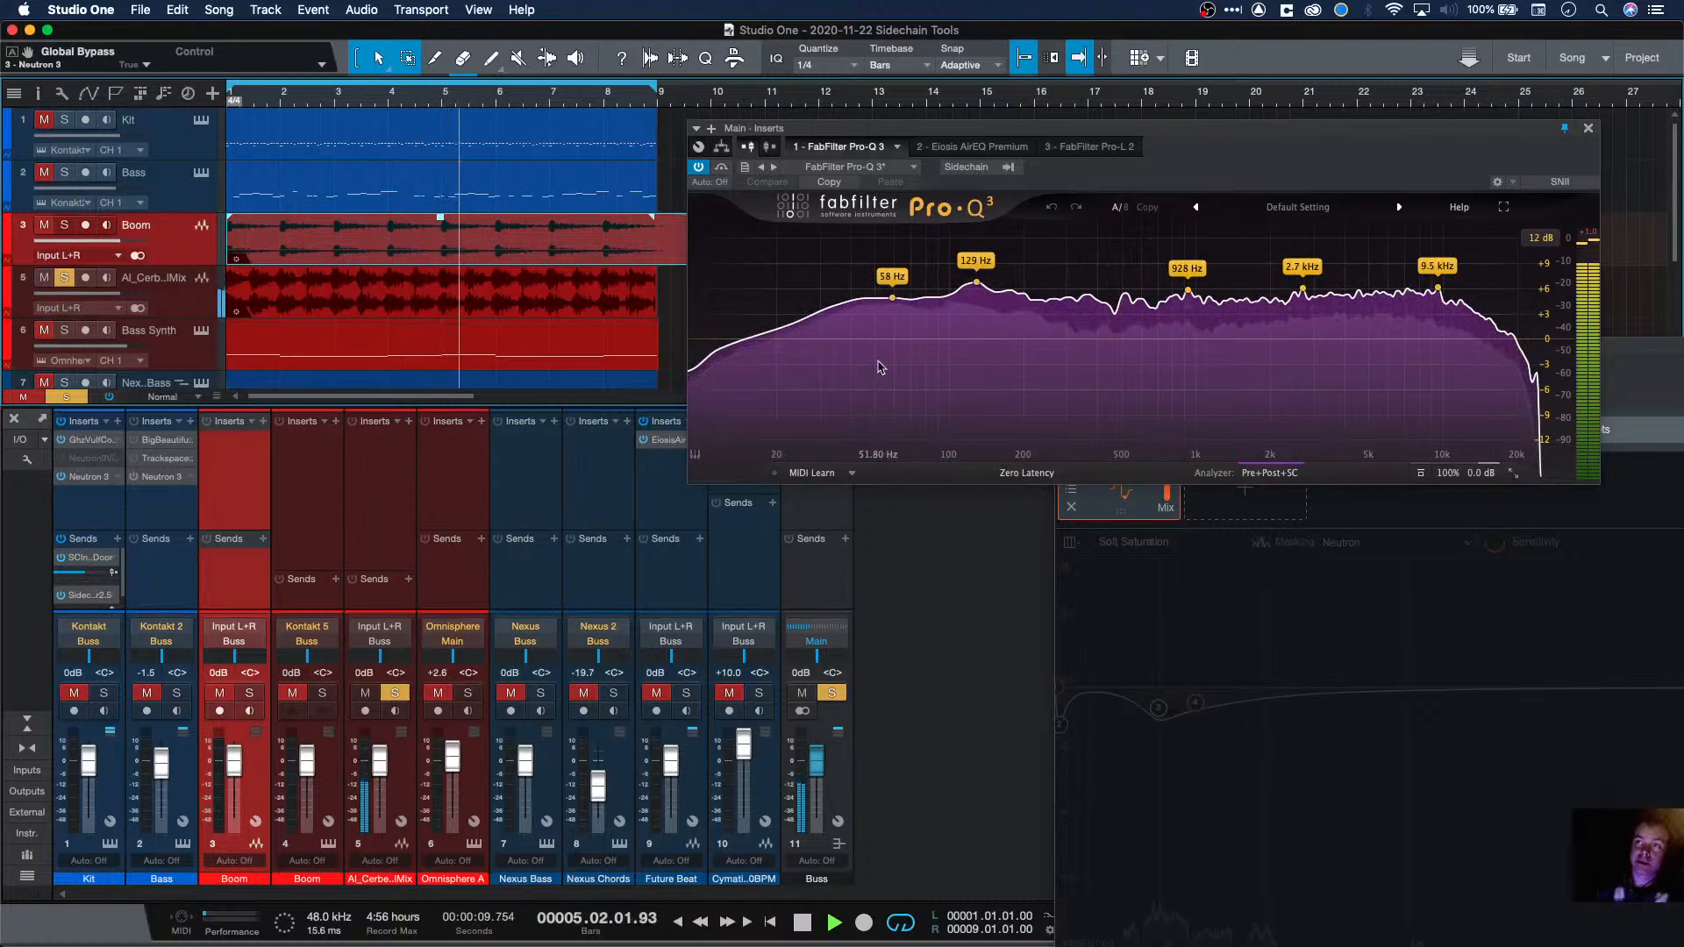
pyautogui.press('space')
# Step: Solo only the Bass Synth and play it to examine its spectral peaks in Pro-Q 3
pyautogui.keyDown('alt'); pyautogui.click(64, 331); pyautogui.keyUp('alt')
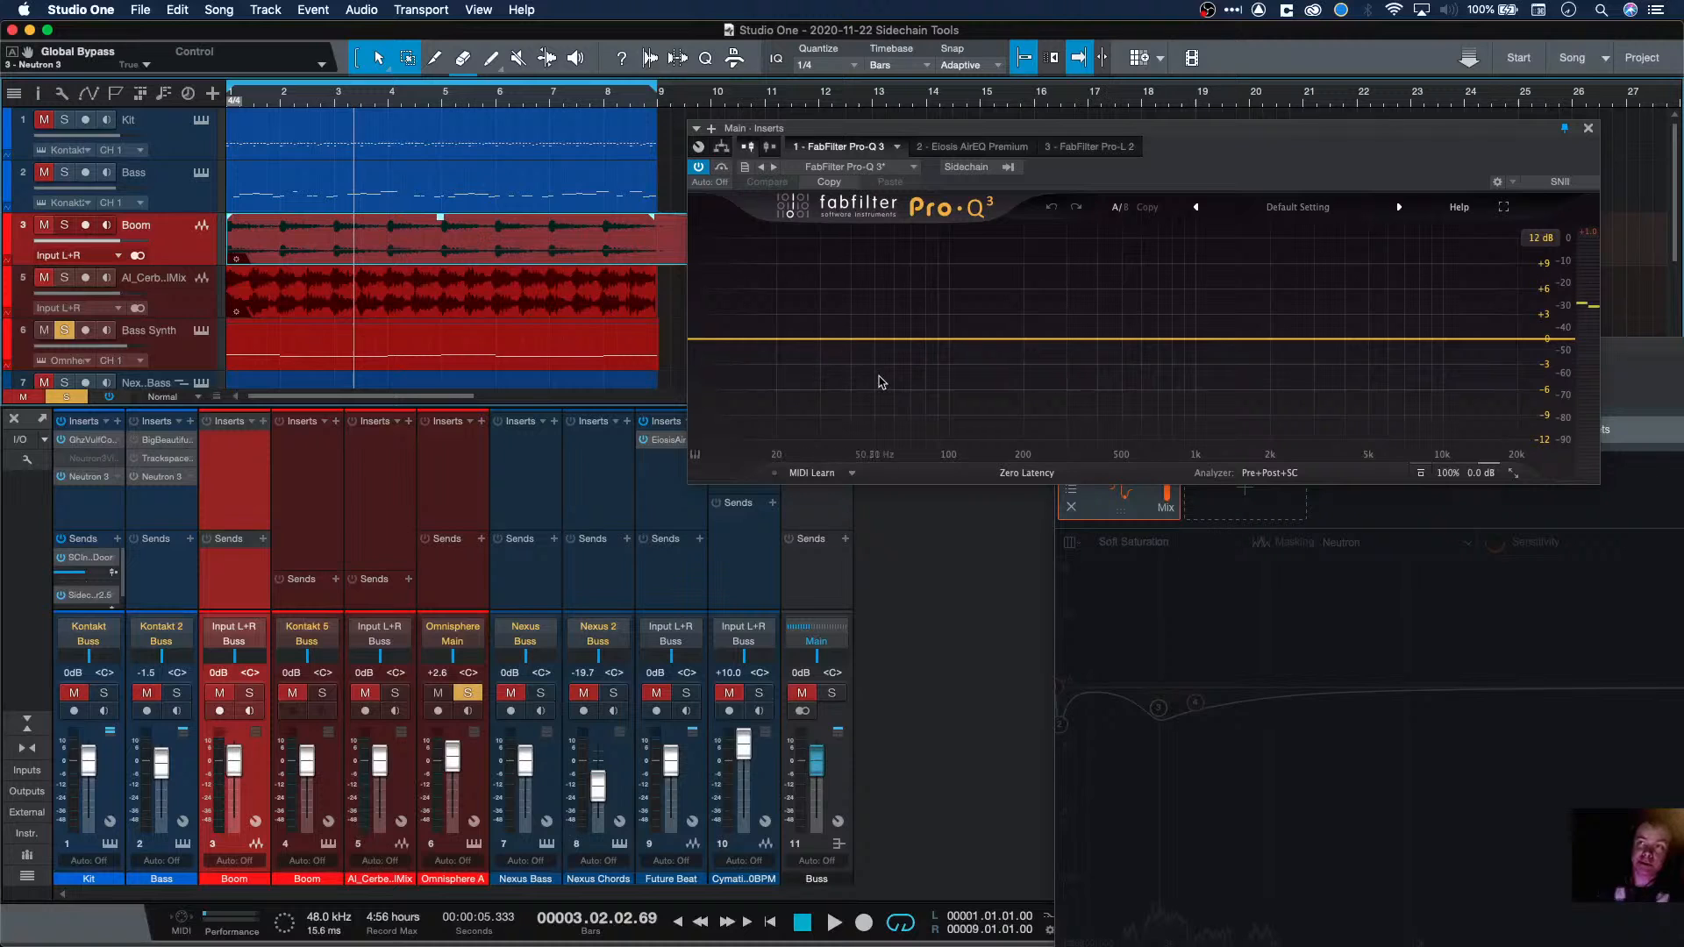
pyautogui.press('space')
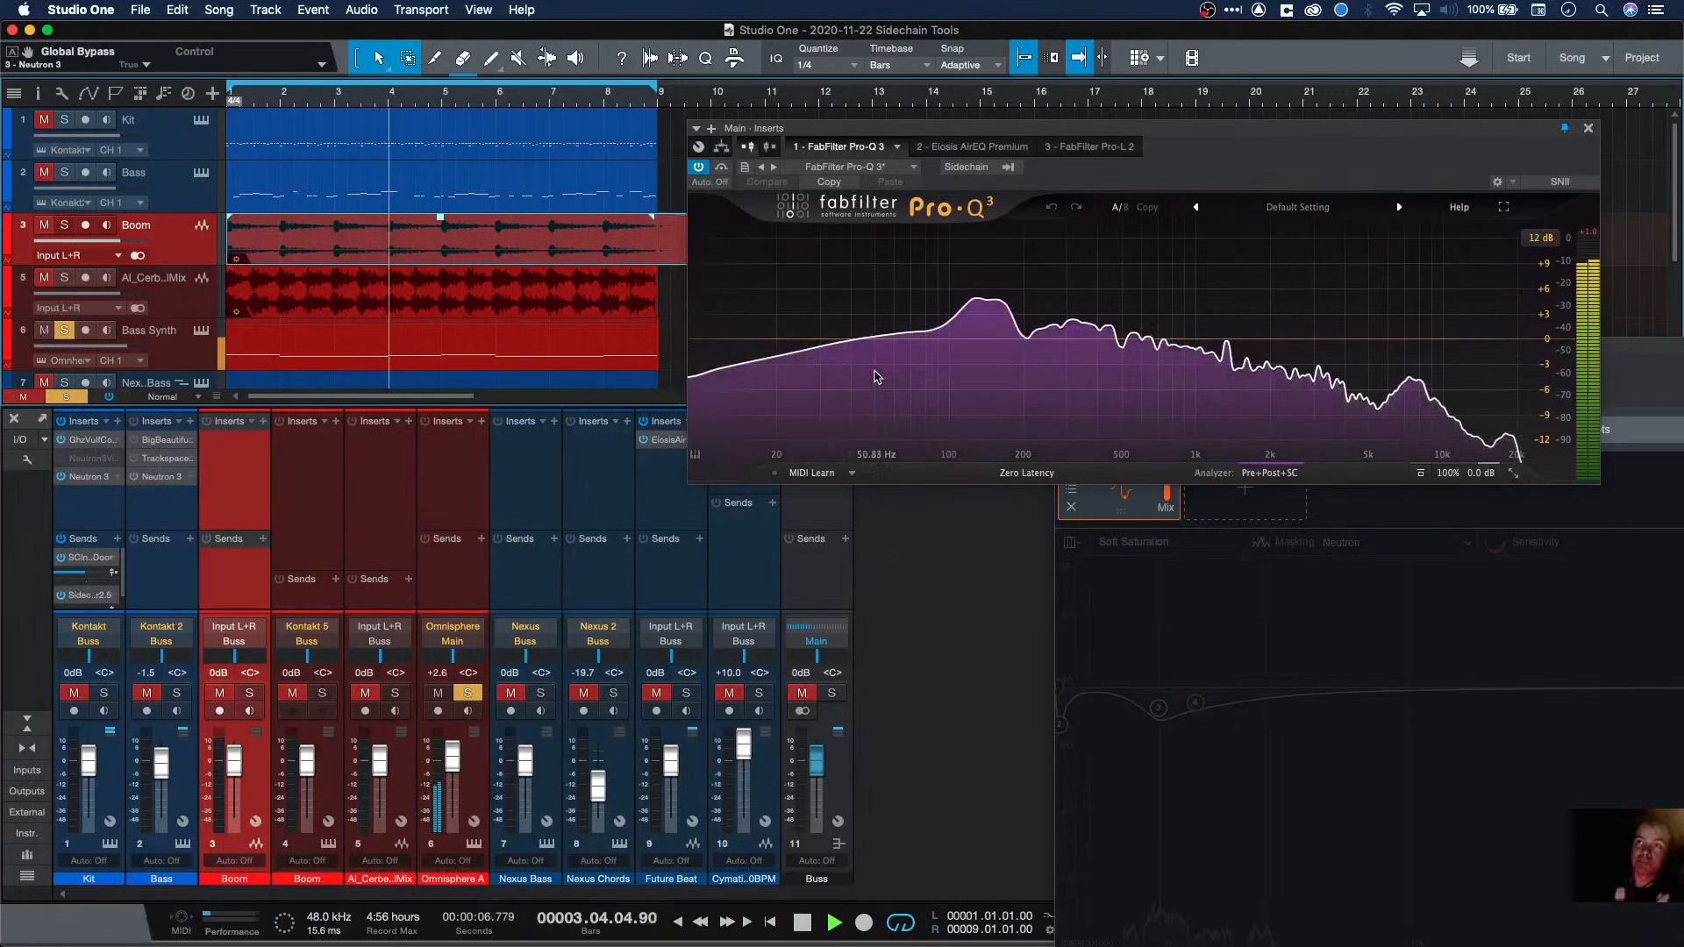
pyautogui.moveTo(877, 376)
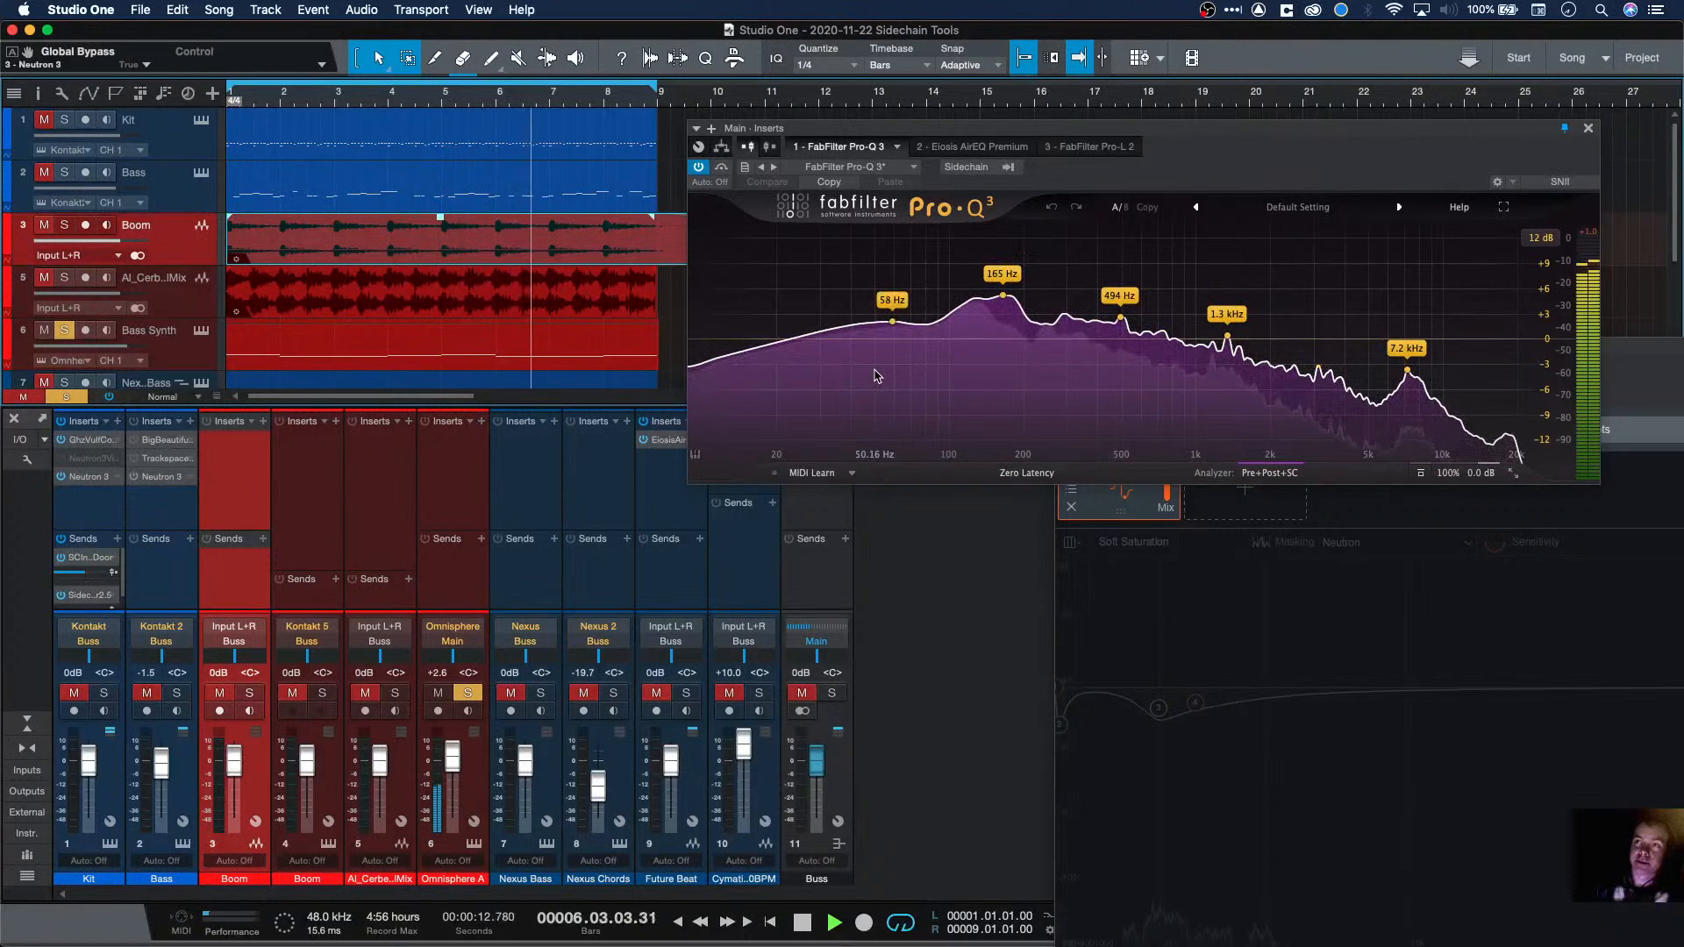
pyautogui.press('space')
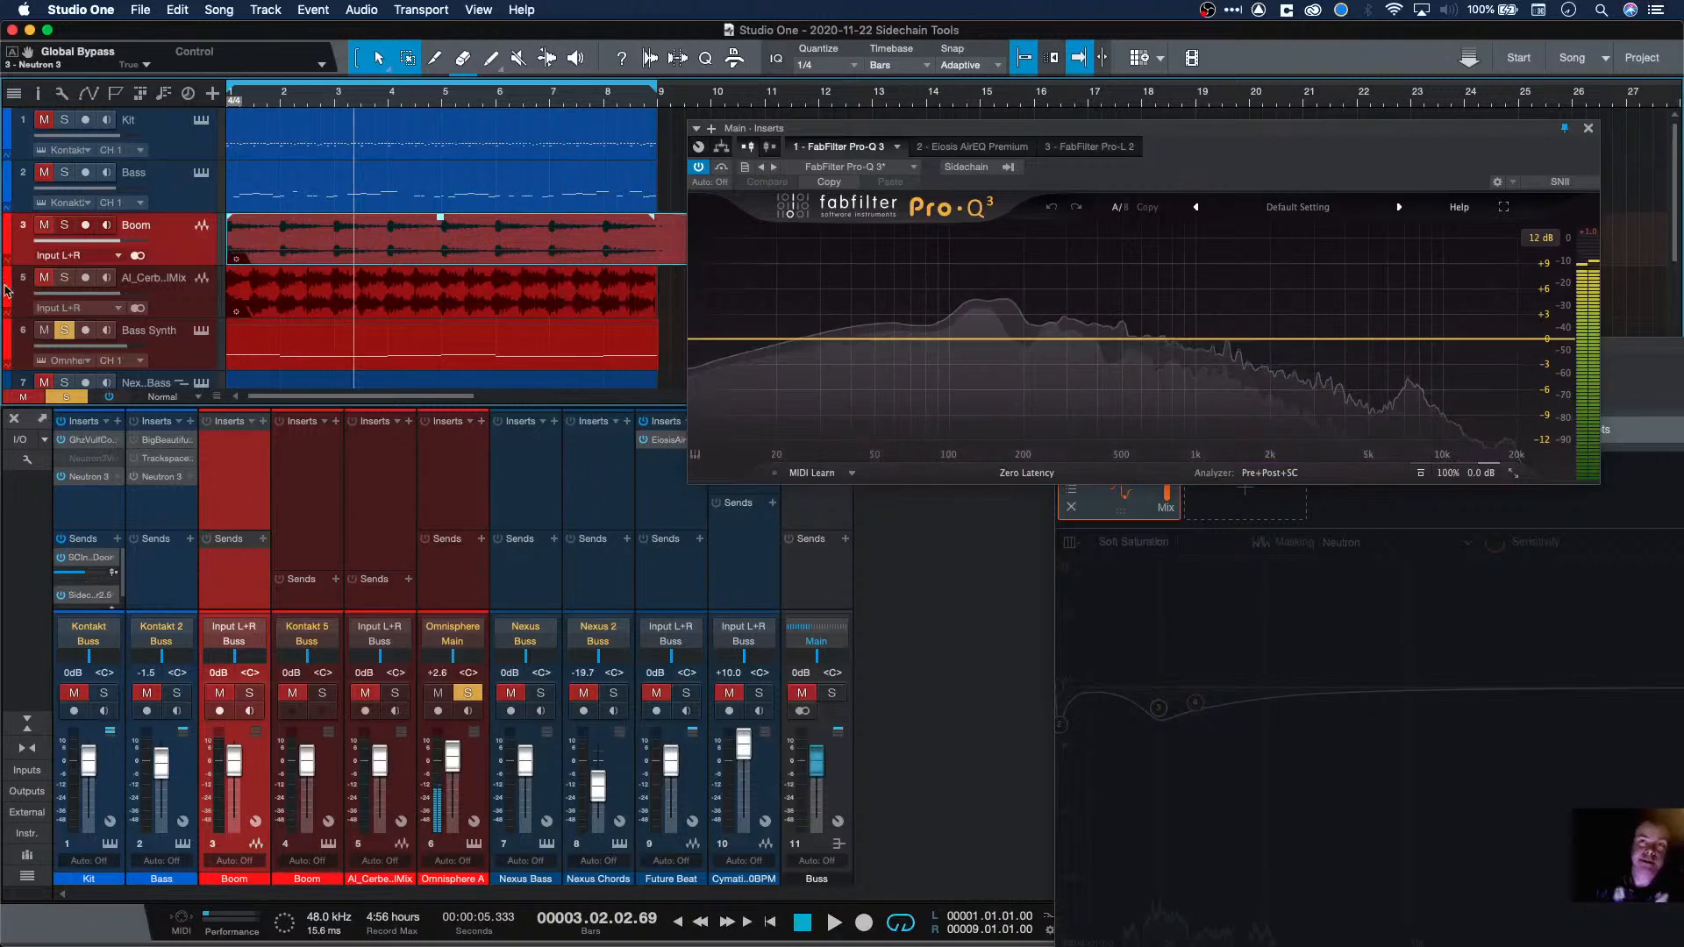
# Step: Solo the Nexus Bass and Future Beat tracks and play them briefly through Pro-Q 3
pyautogui.scroll(-3, 208, 295)
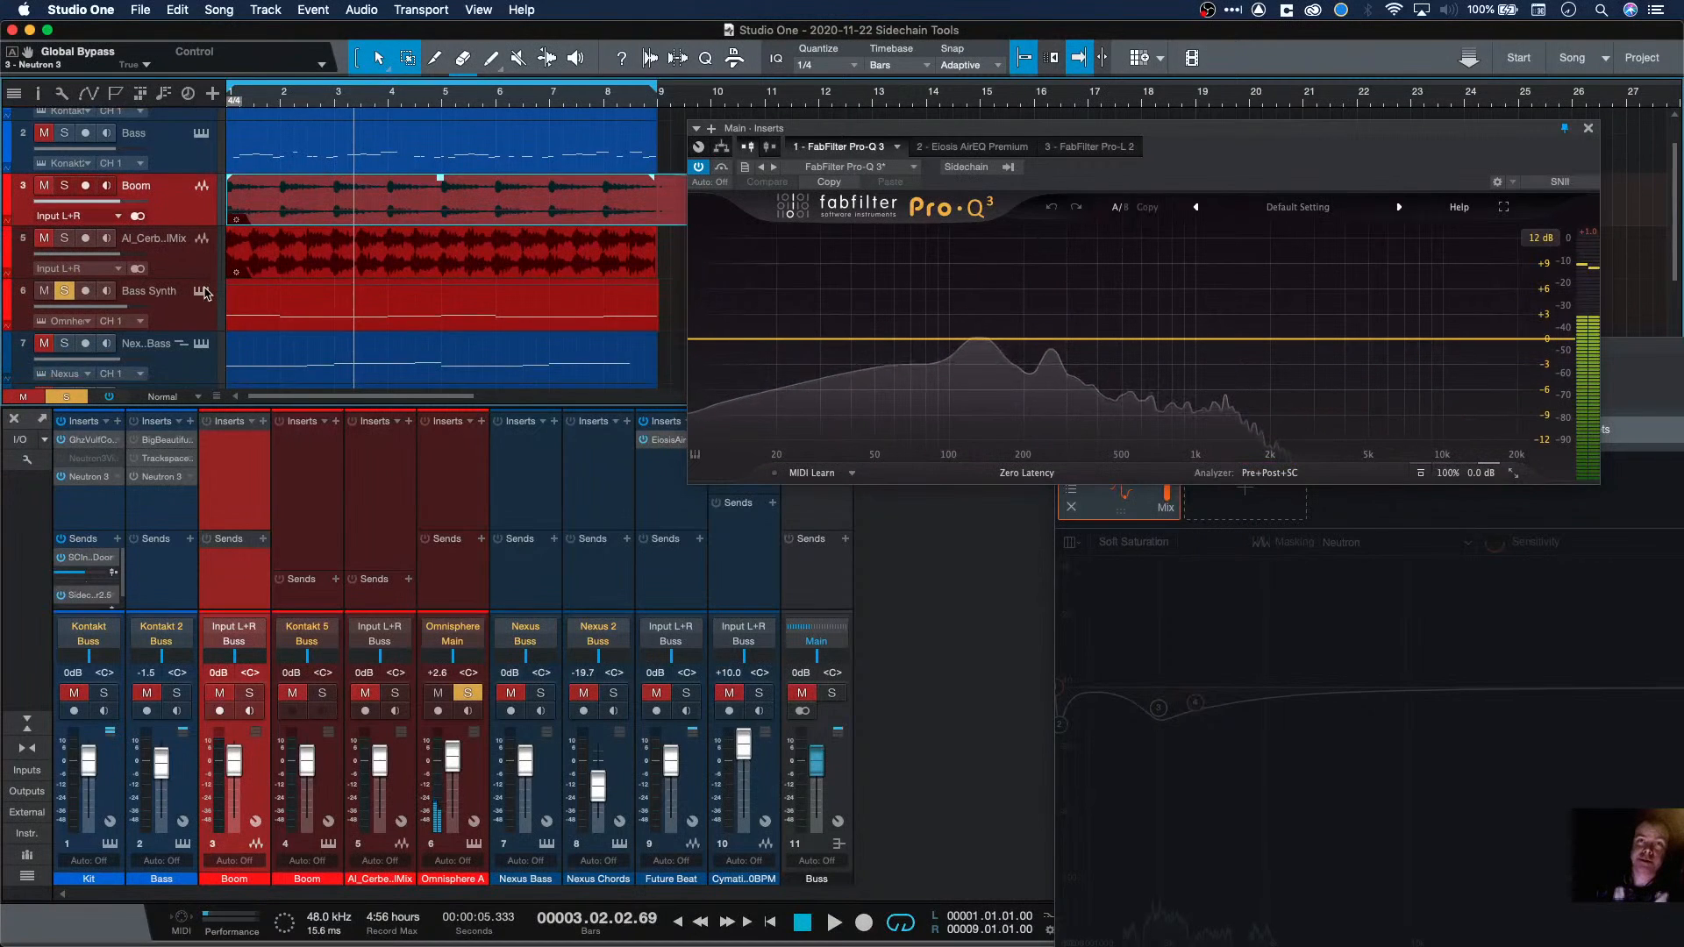
pyautogui.scroll(-2, 204, 294)
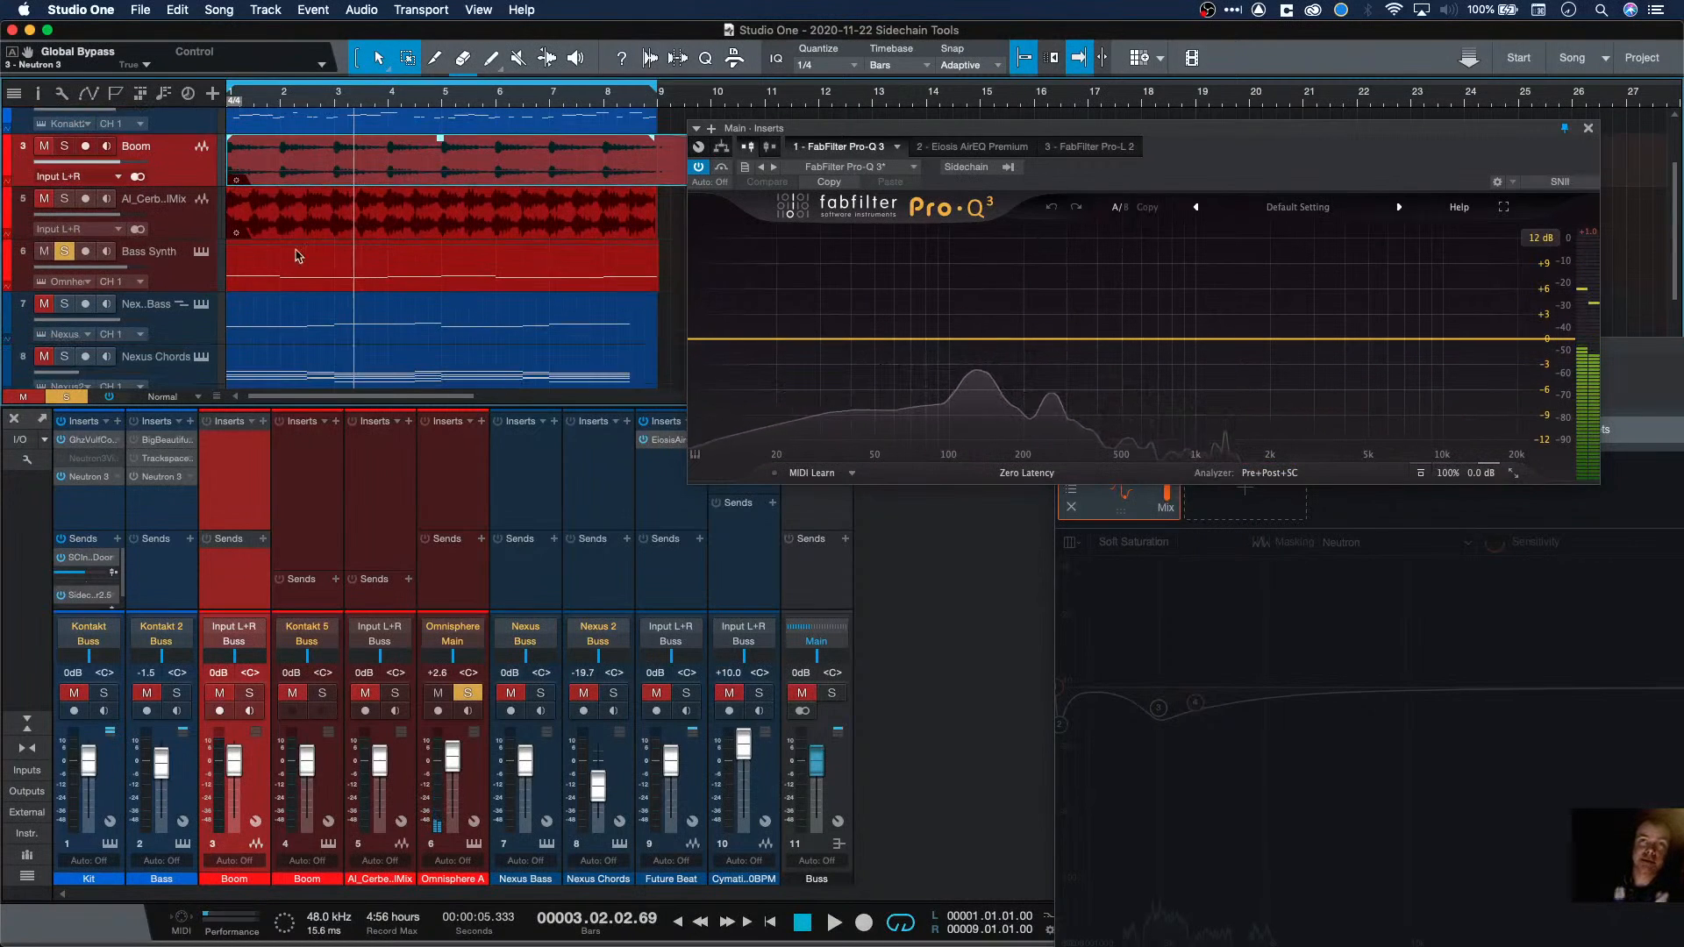
pyautogui.scroll(-2, 263, 274)
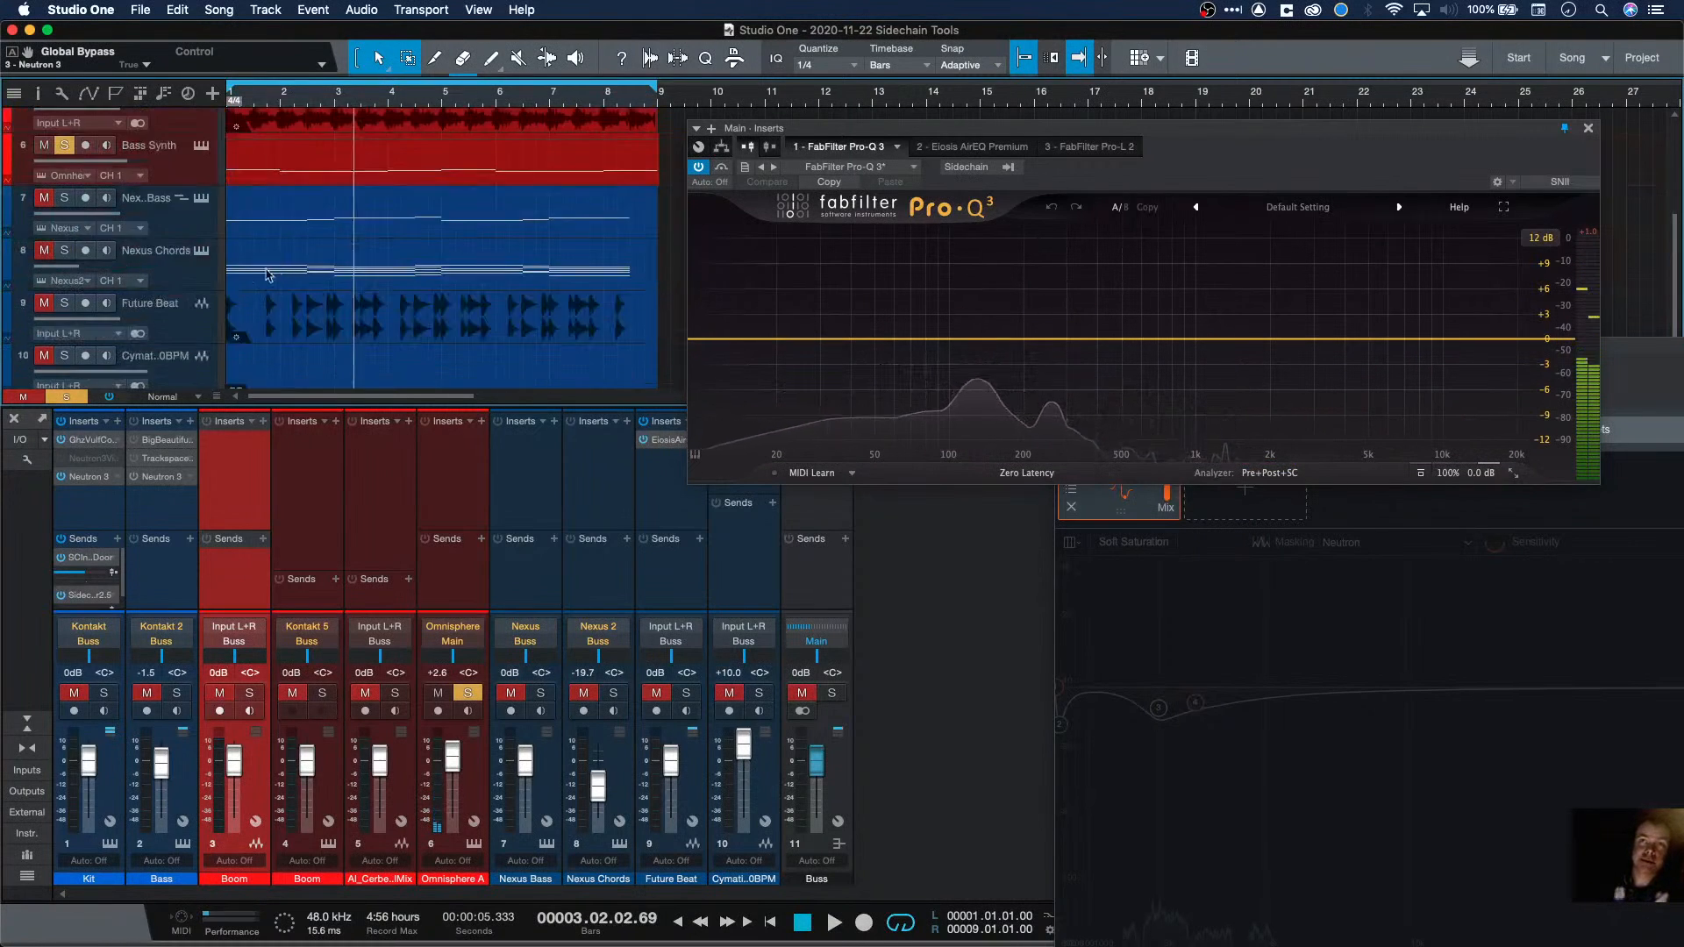
pyautogui.click(64, 200)
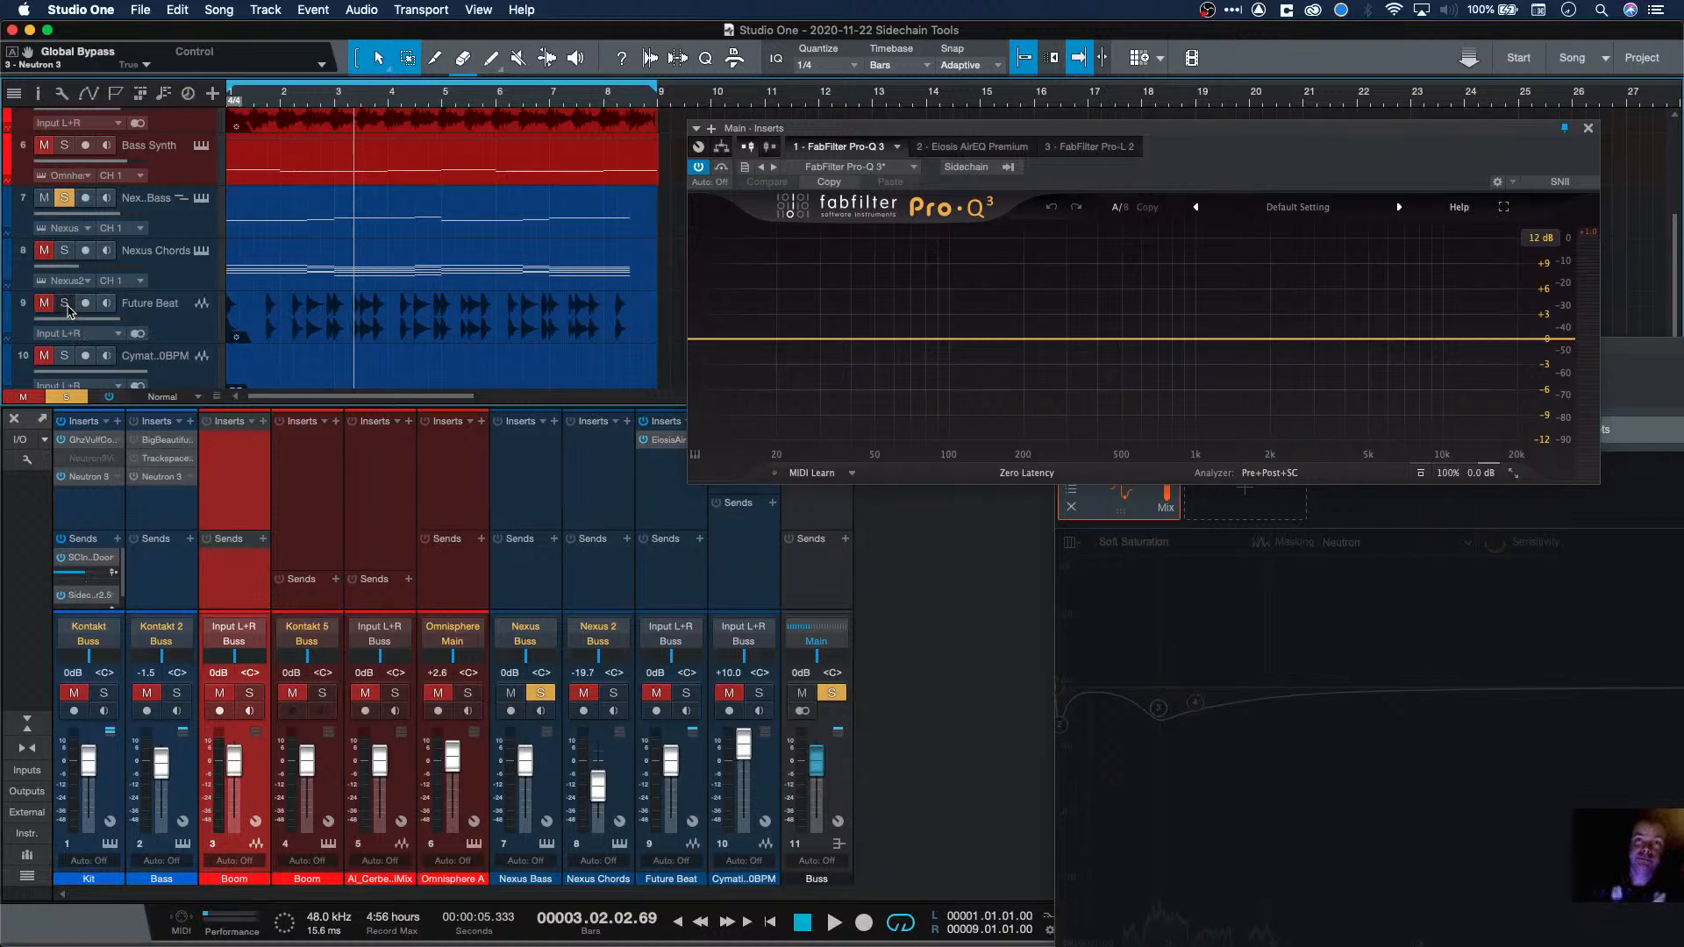
pyautogui.press('space')
pyautogui.press('space')
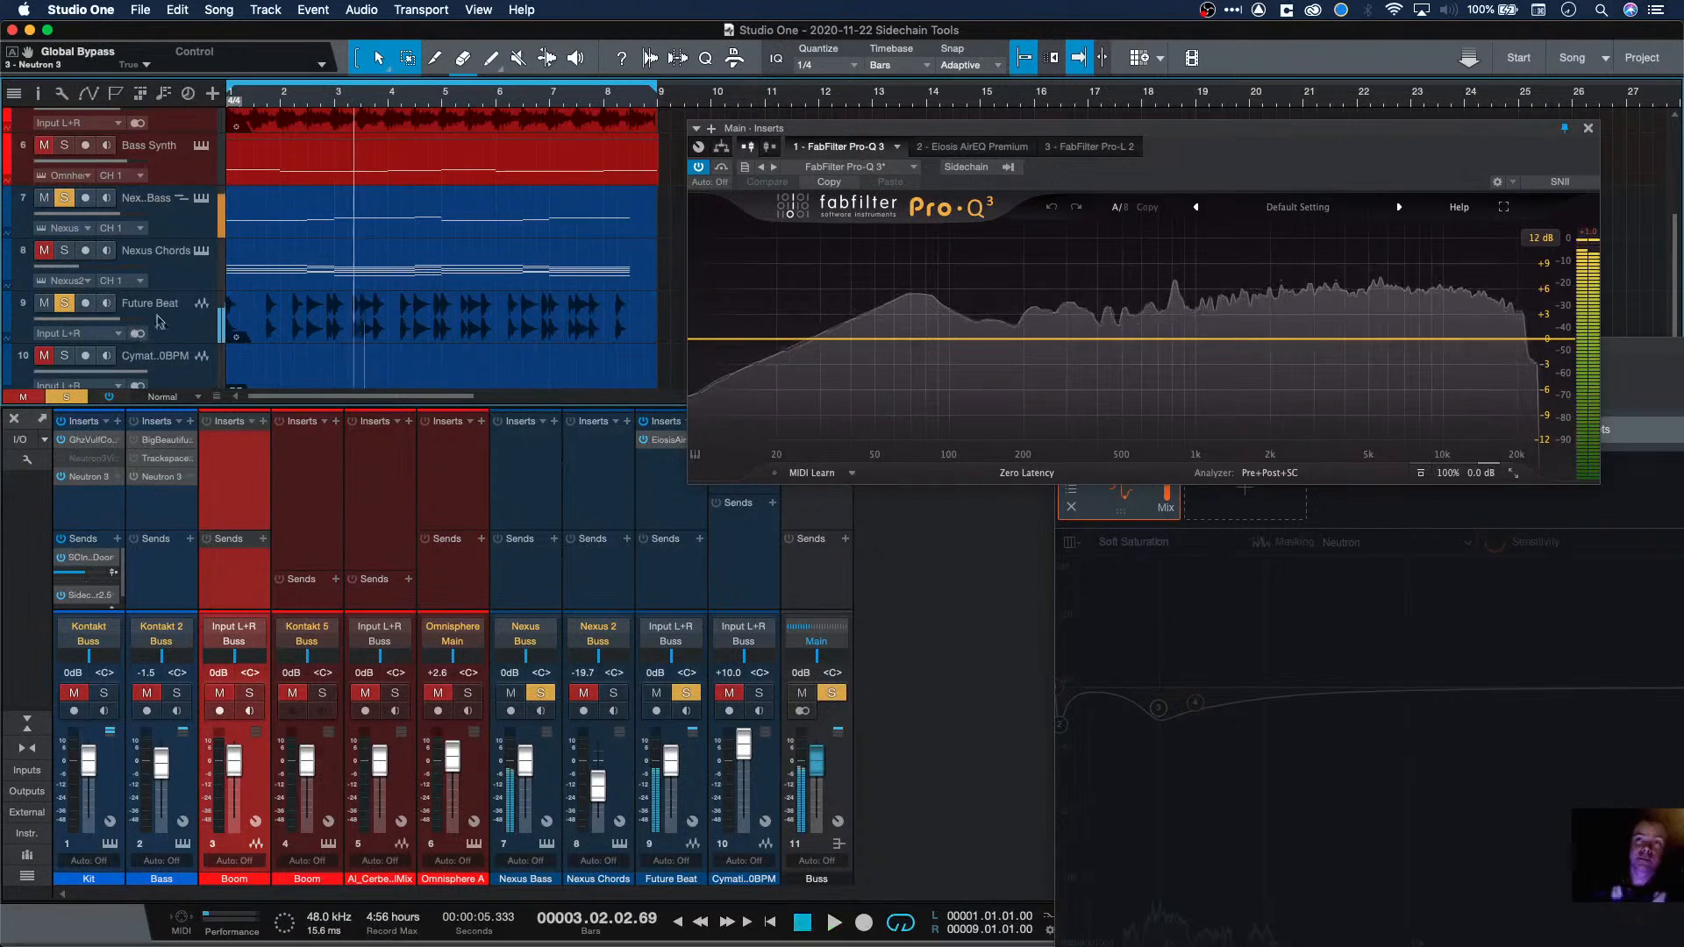
# Step: Solo only the Future Beat track and play it to examine its spectral peaks in Pro-Q 3
pyautogui.keyDown('alt'); pyautogui.click(71, 304); pyautogui.keyUp('alt')
pyautogui.press('space')
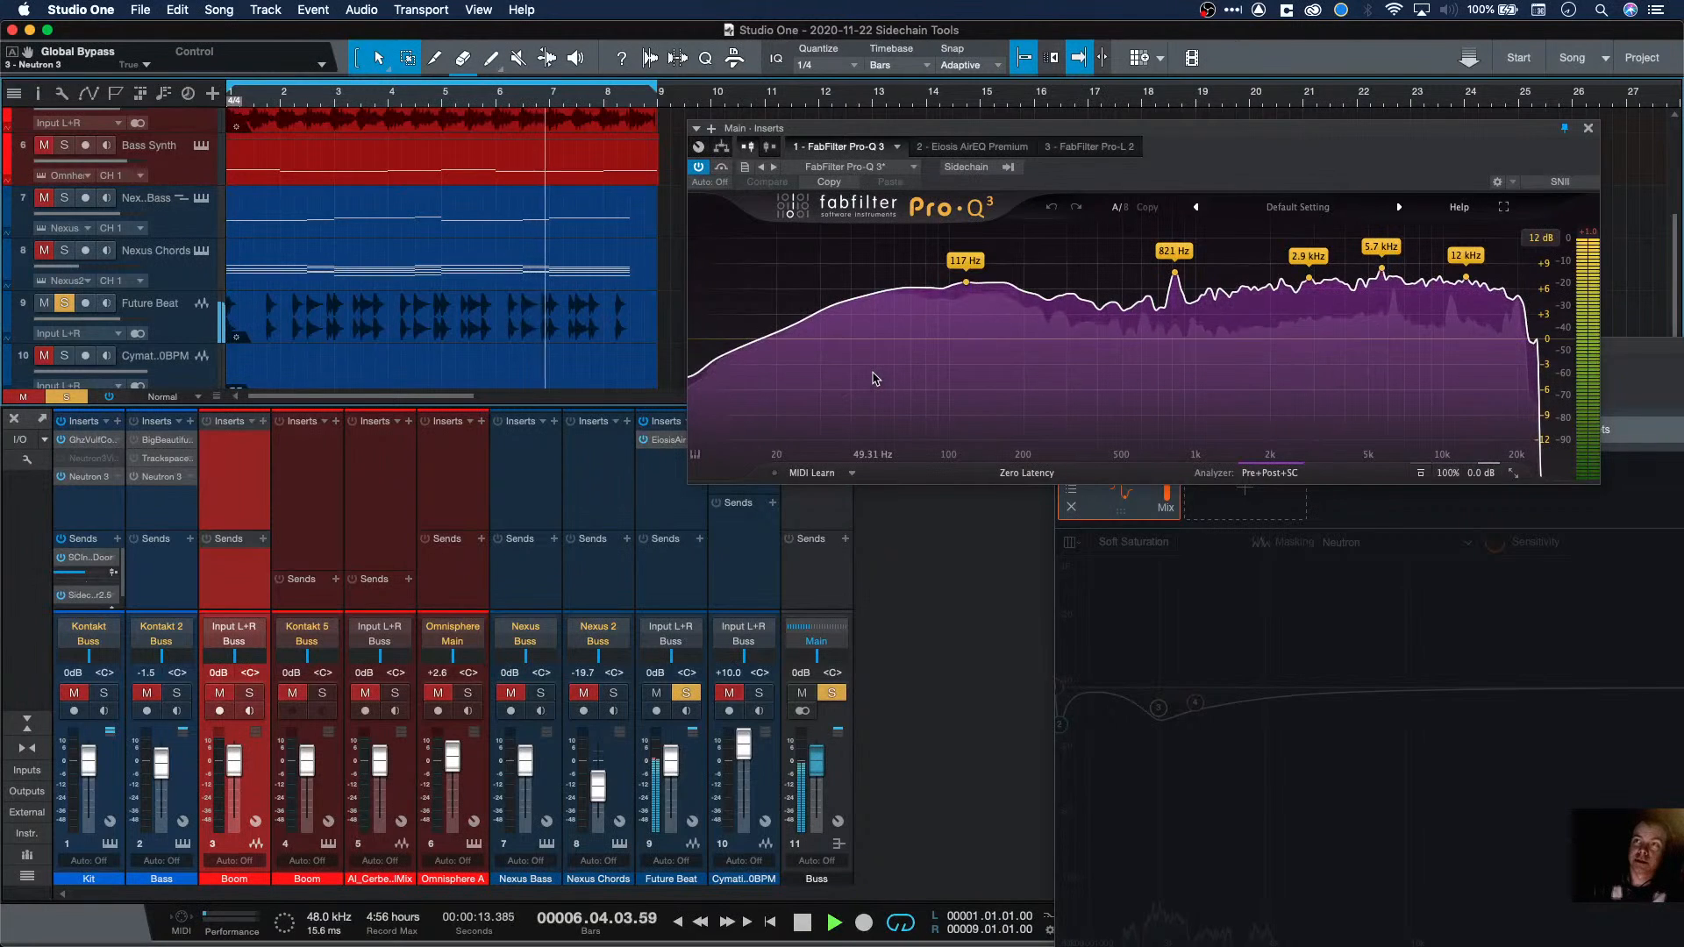
pyautogui.press('space')
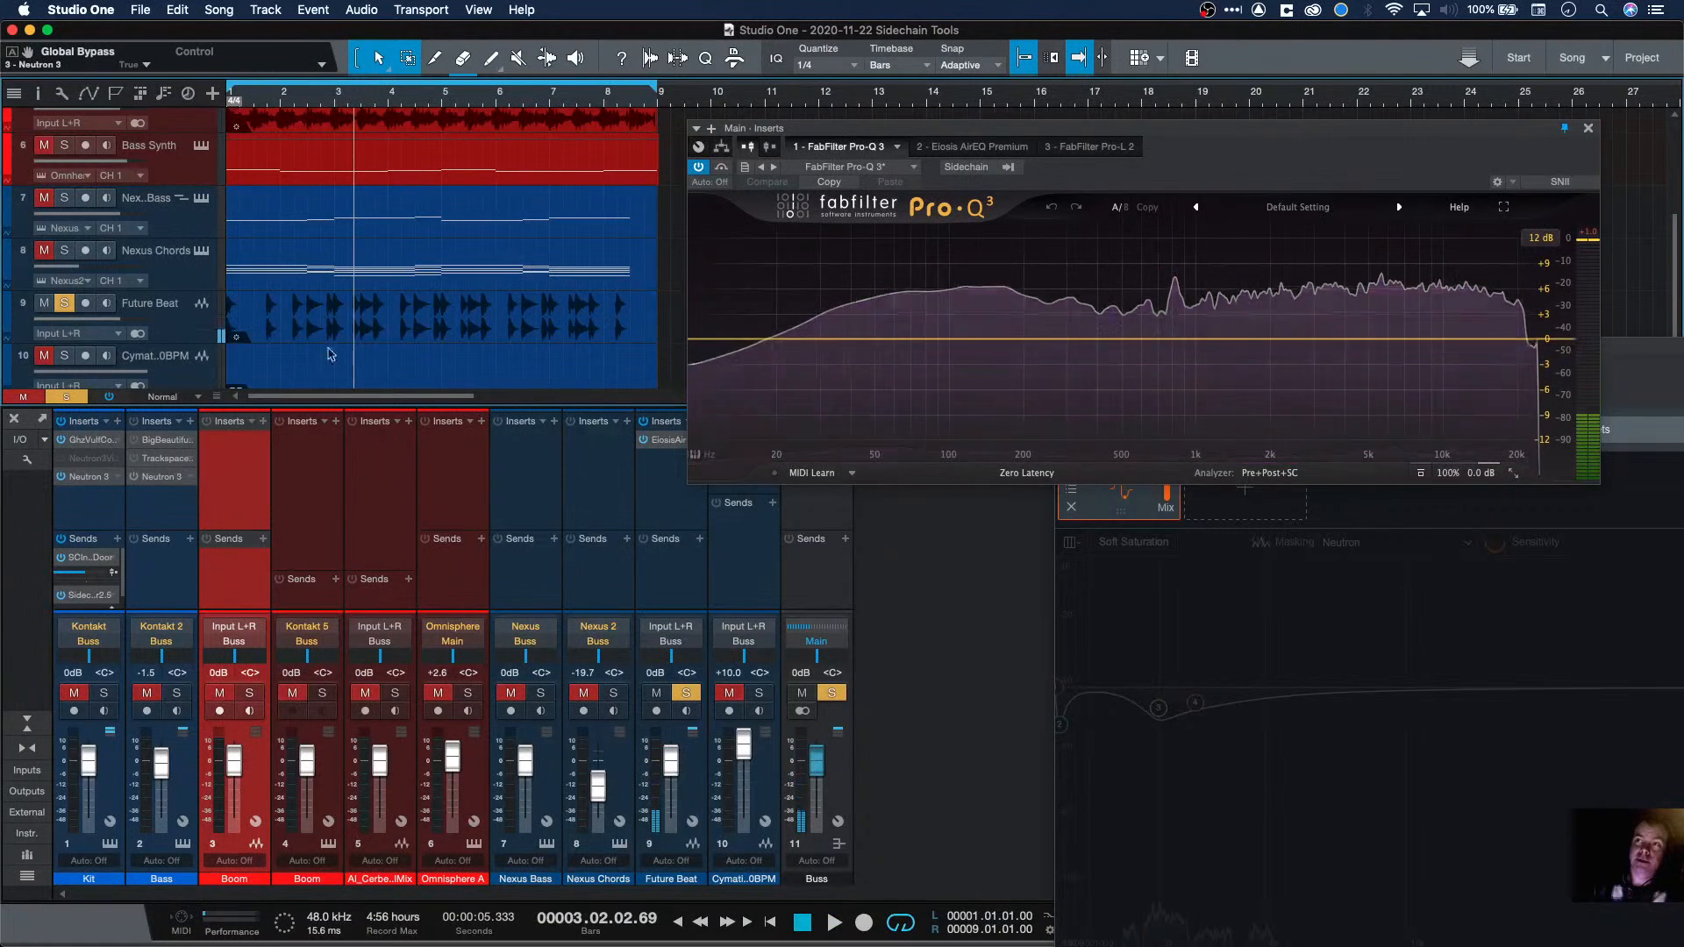
# Step: Solo only the Nexus Bass and play it to examine its low-frequency peak in Pro-Q 3
pyautogui.click(65, 198)
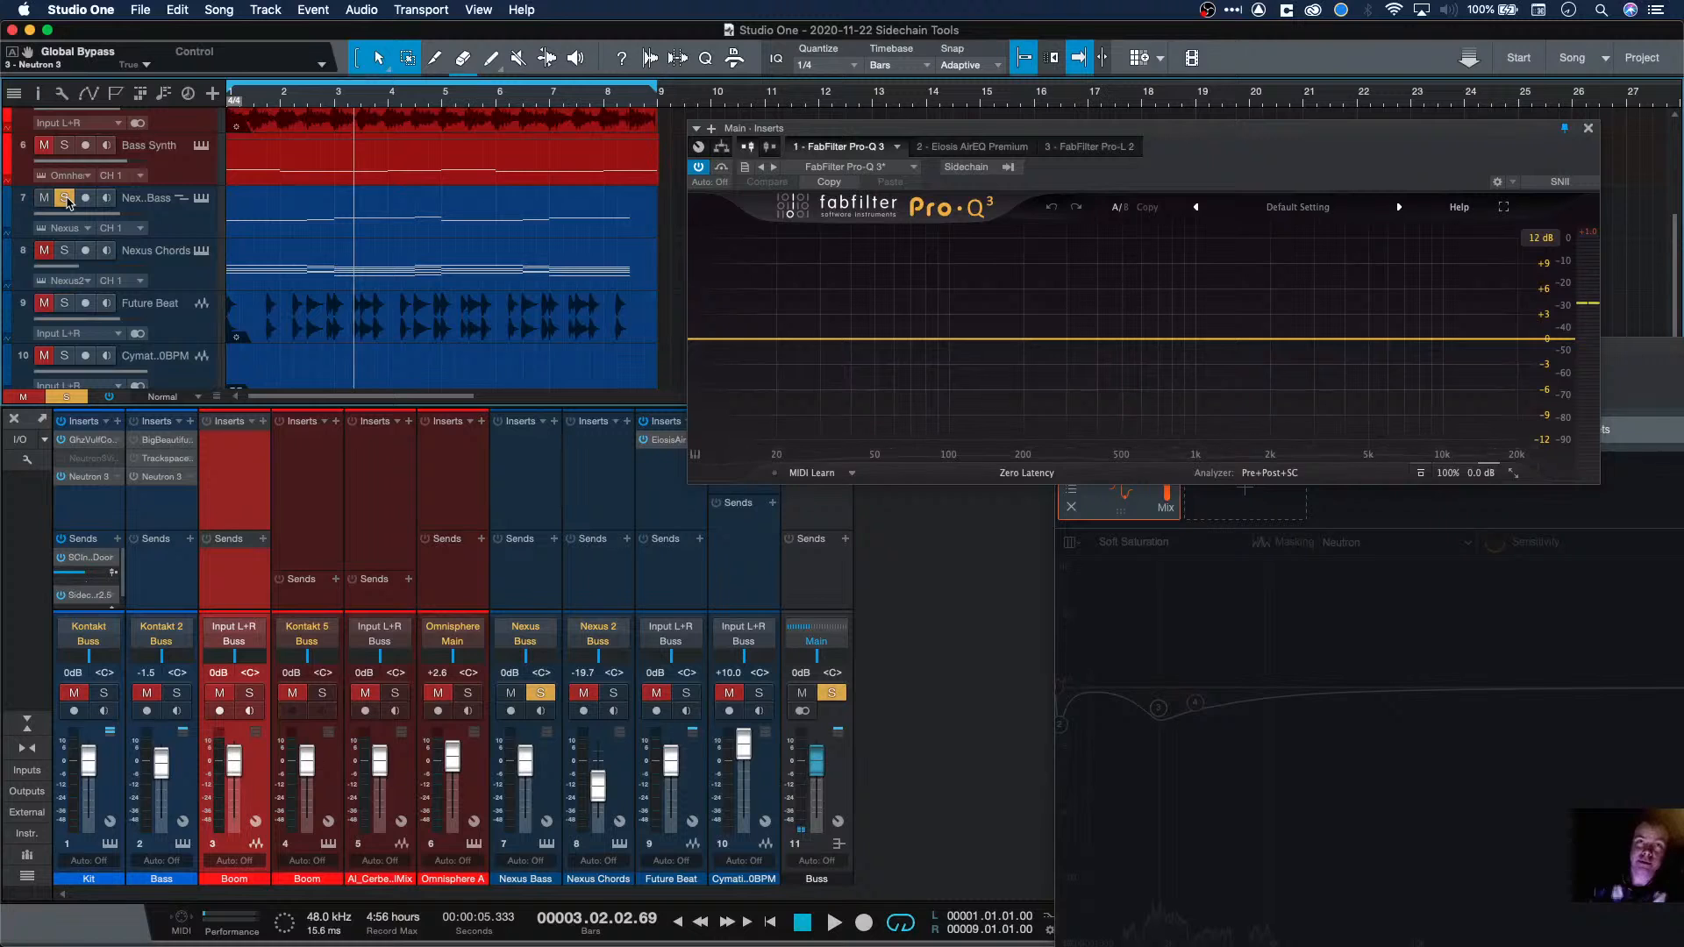
pyautogui.press('space')
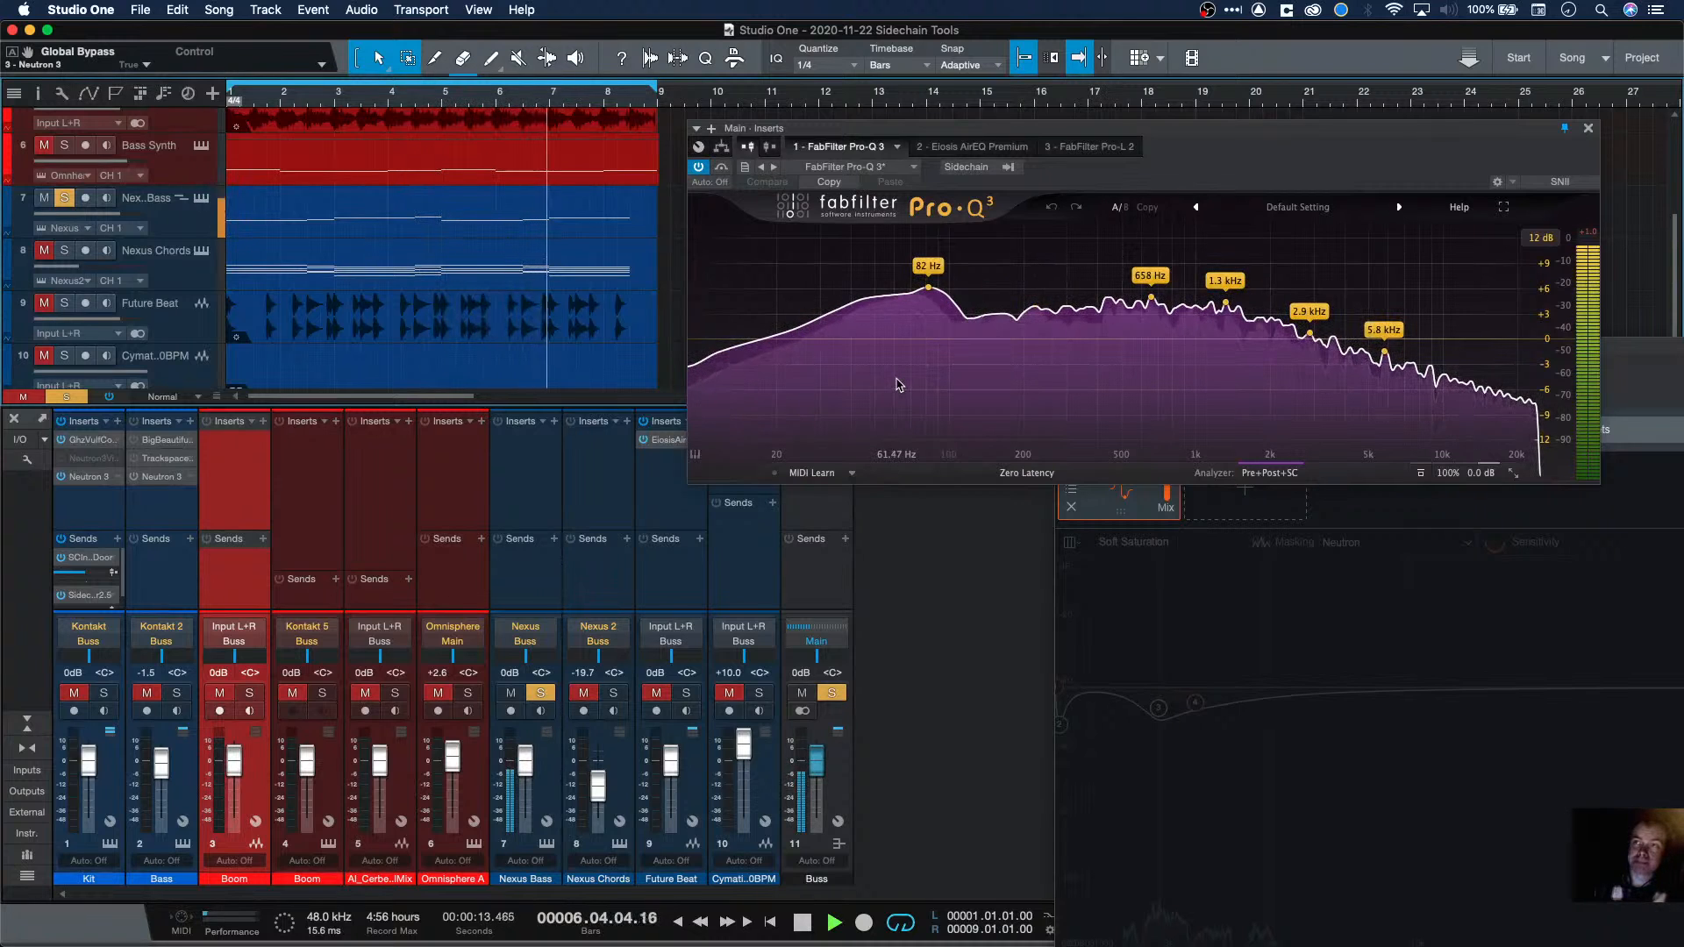
pyautogui.press('space')
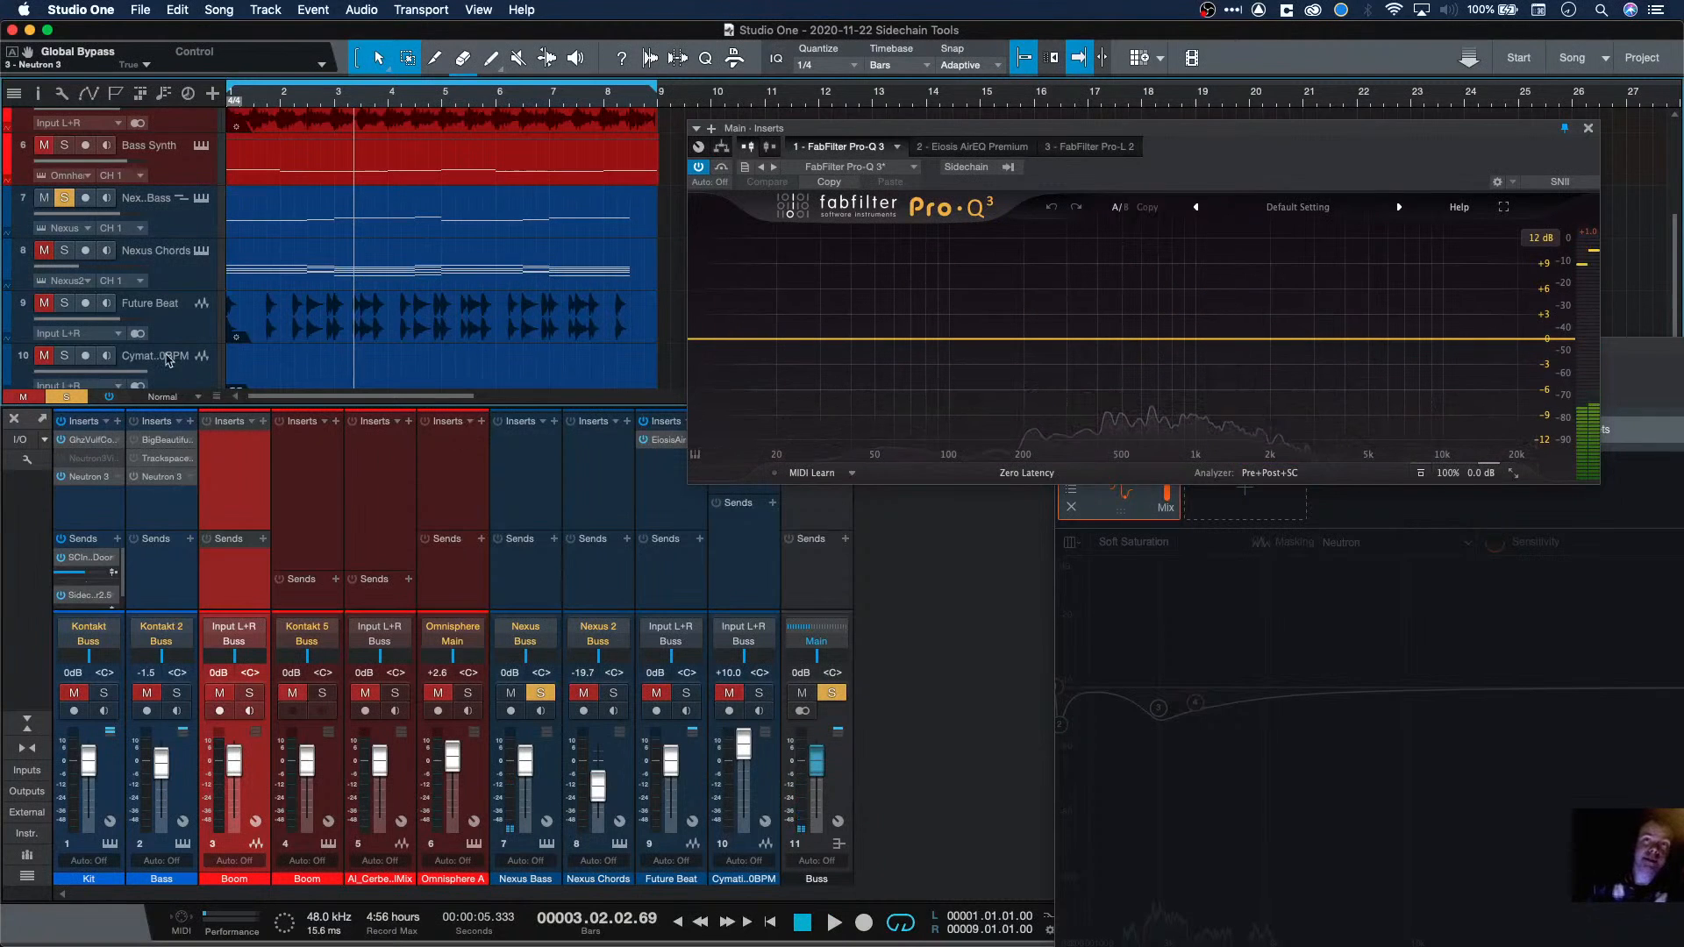
# Step: Add the Kit and Bass to the soloed Nexus Bass and close the Main inserts window
pyautogui.scroll(5, 318, 275)
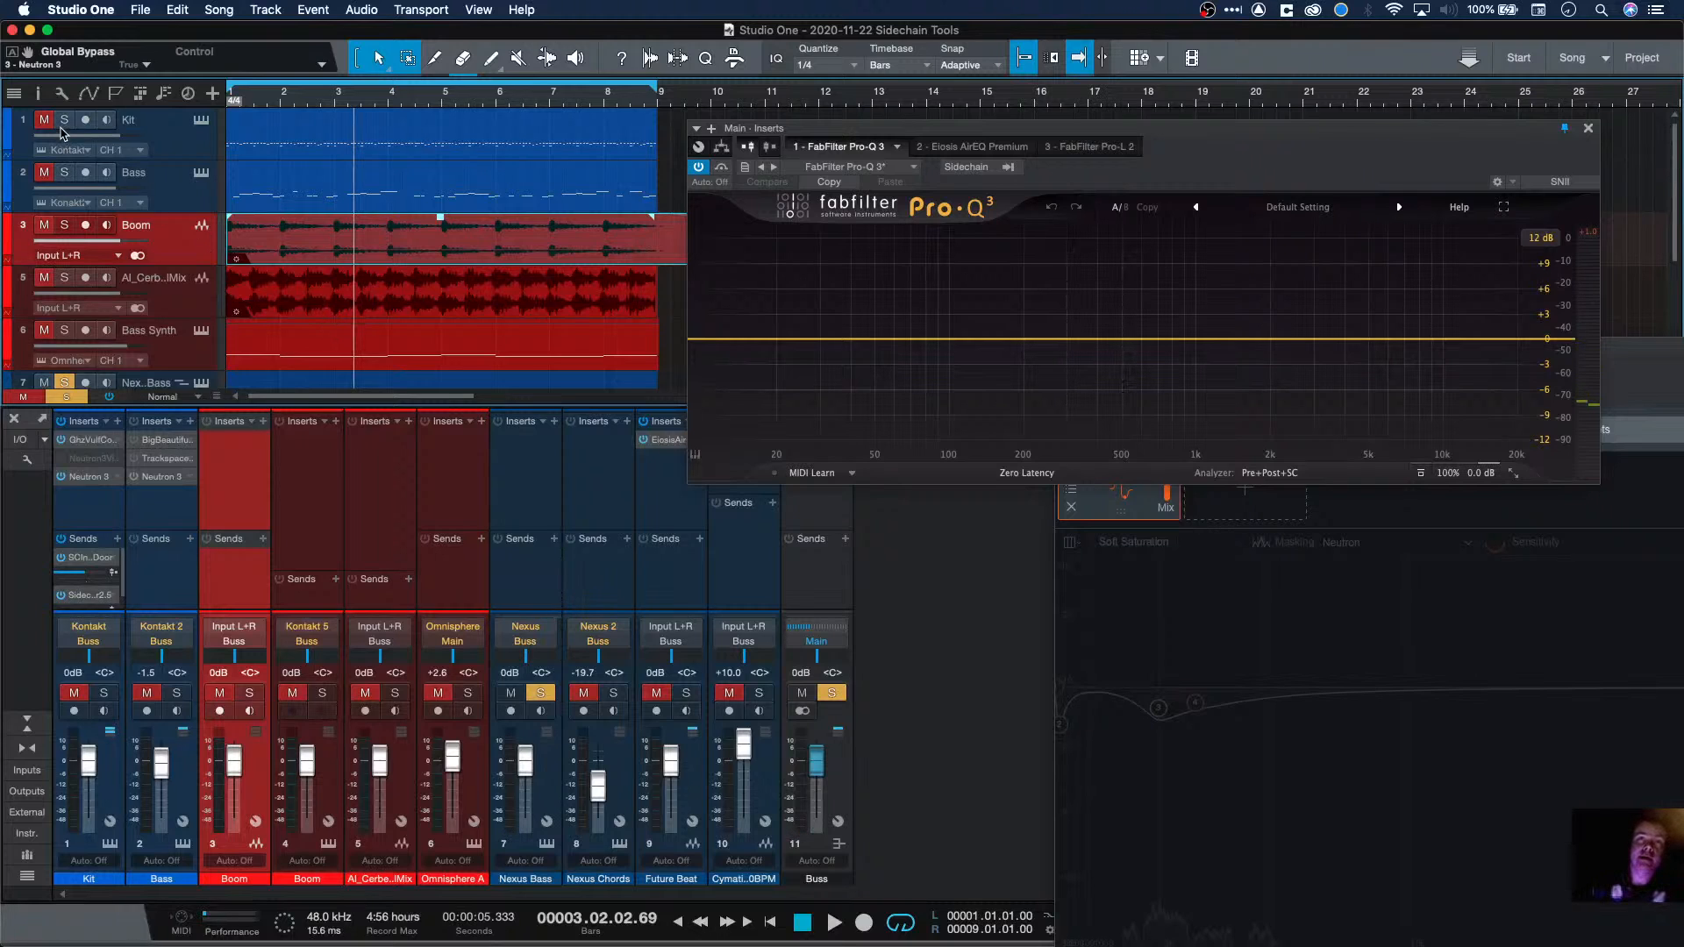
pyautogui.click(67, 172)
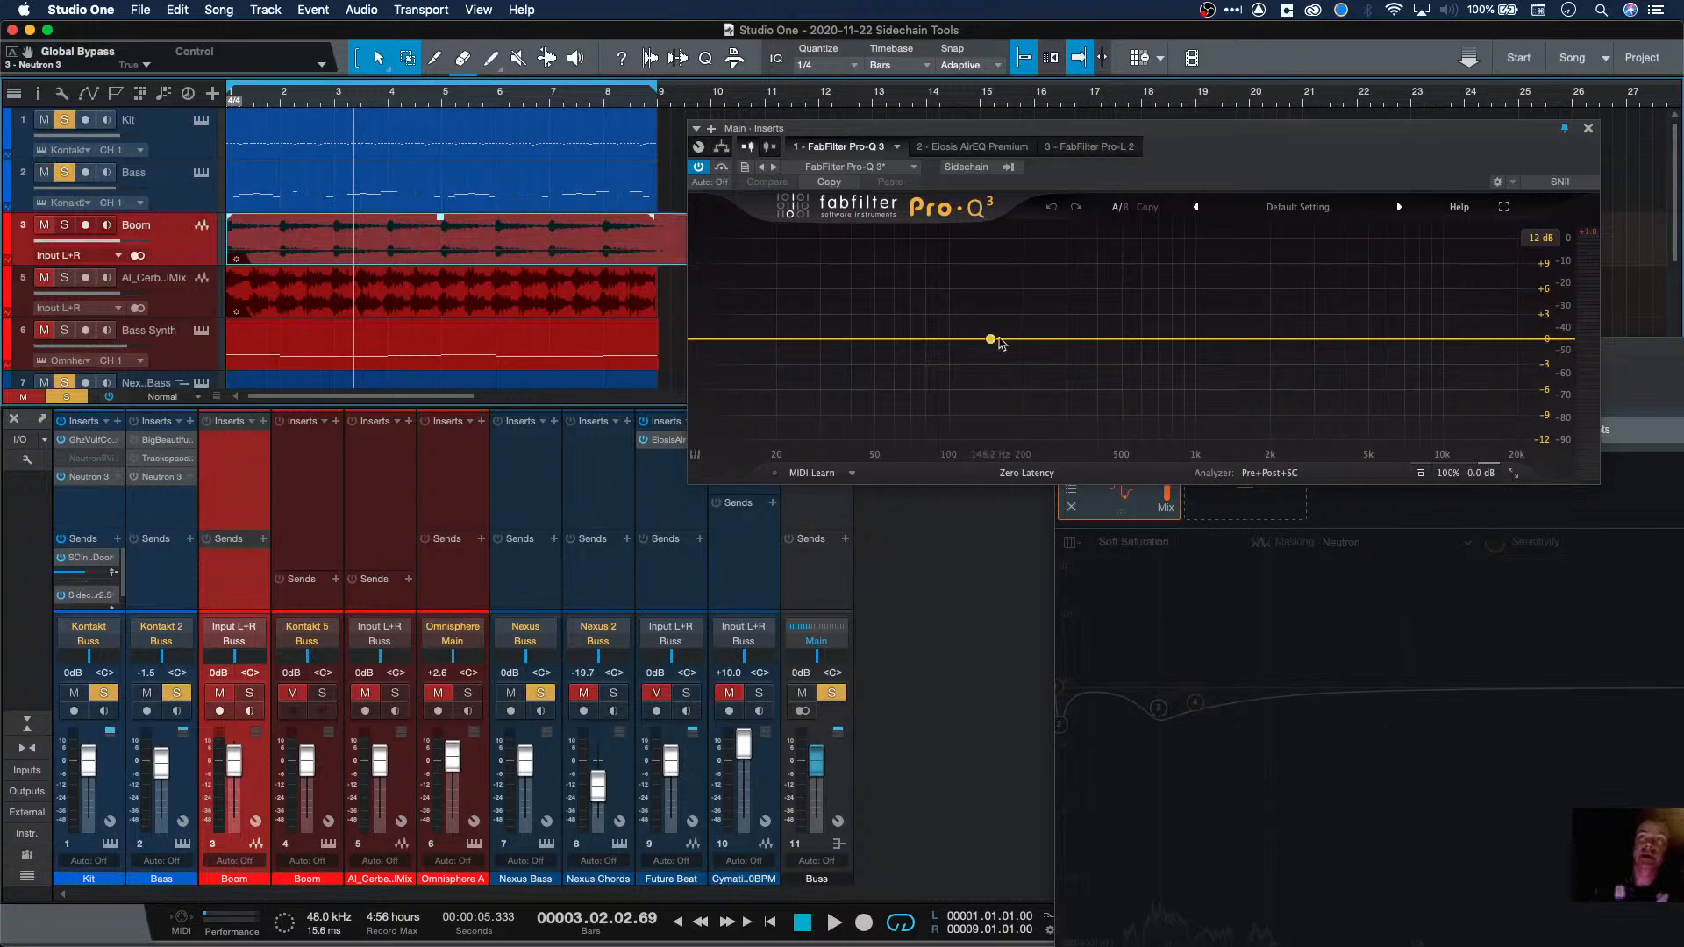
pyautogui.click(1087, 148)
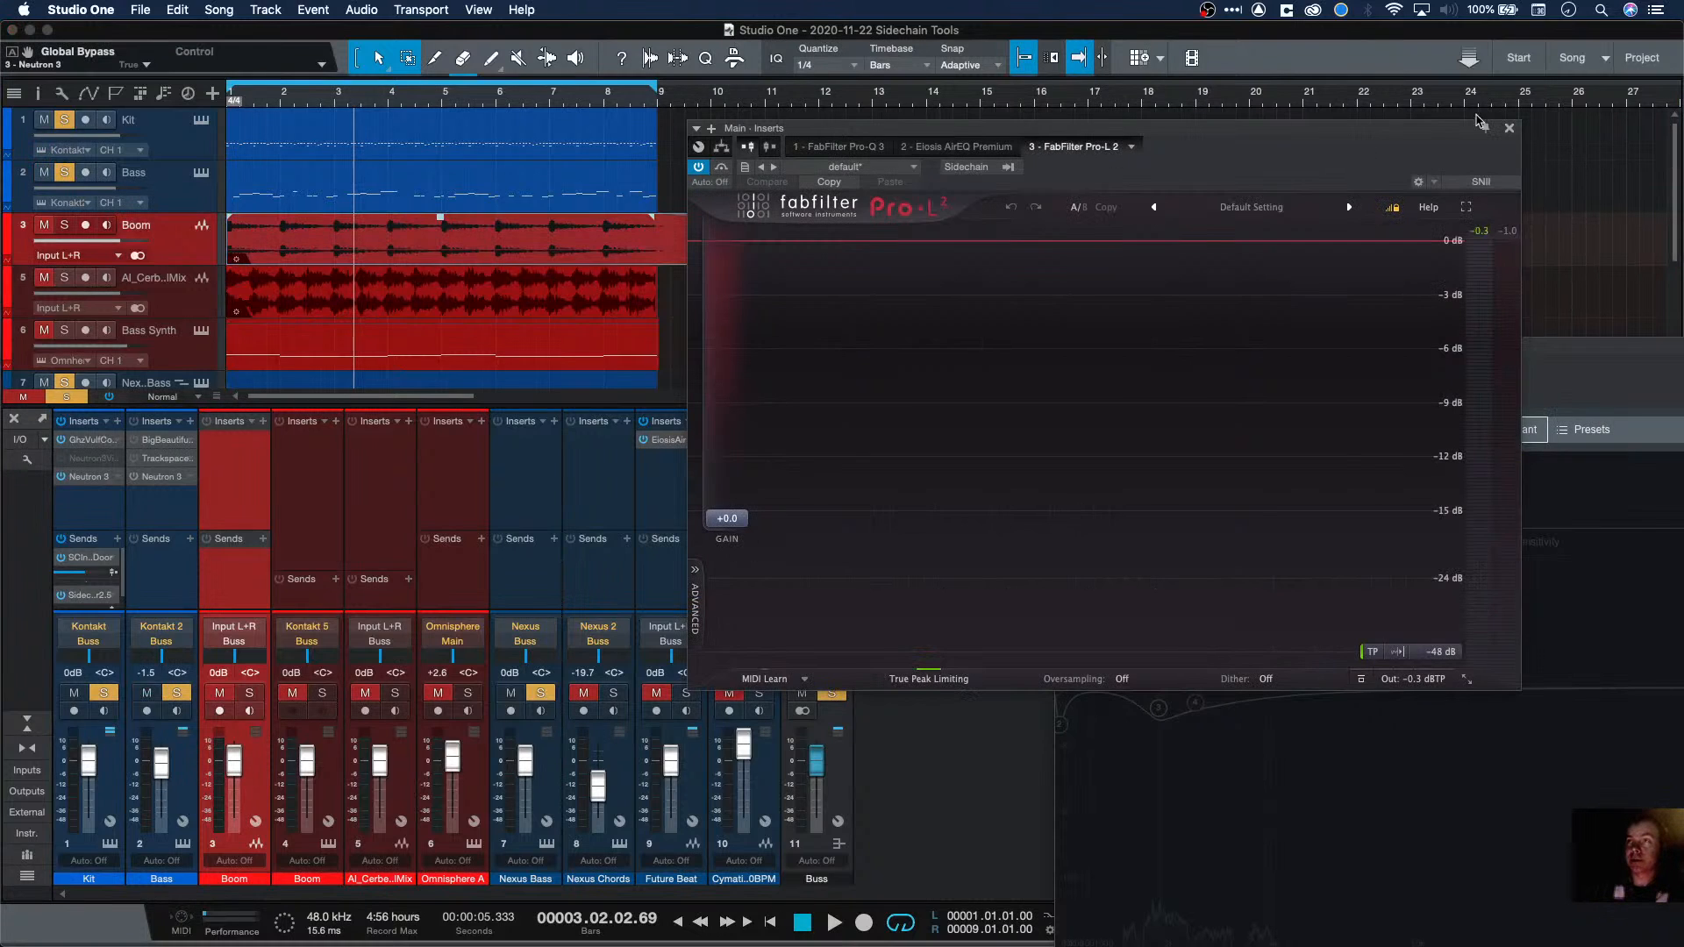
pyautogui.click(1508, 130)
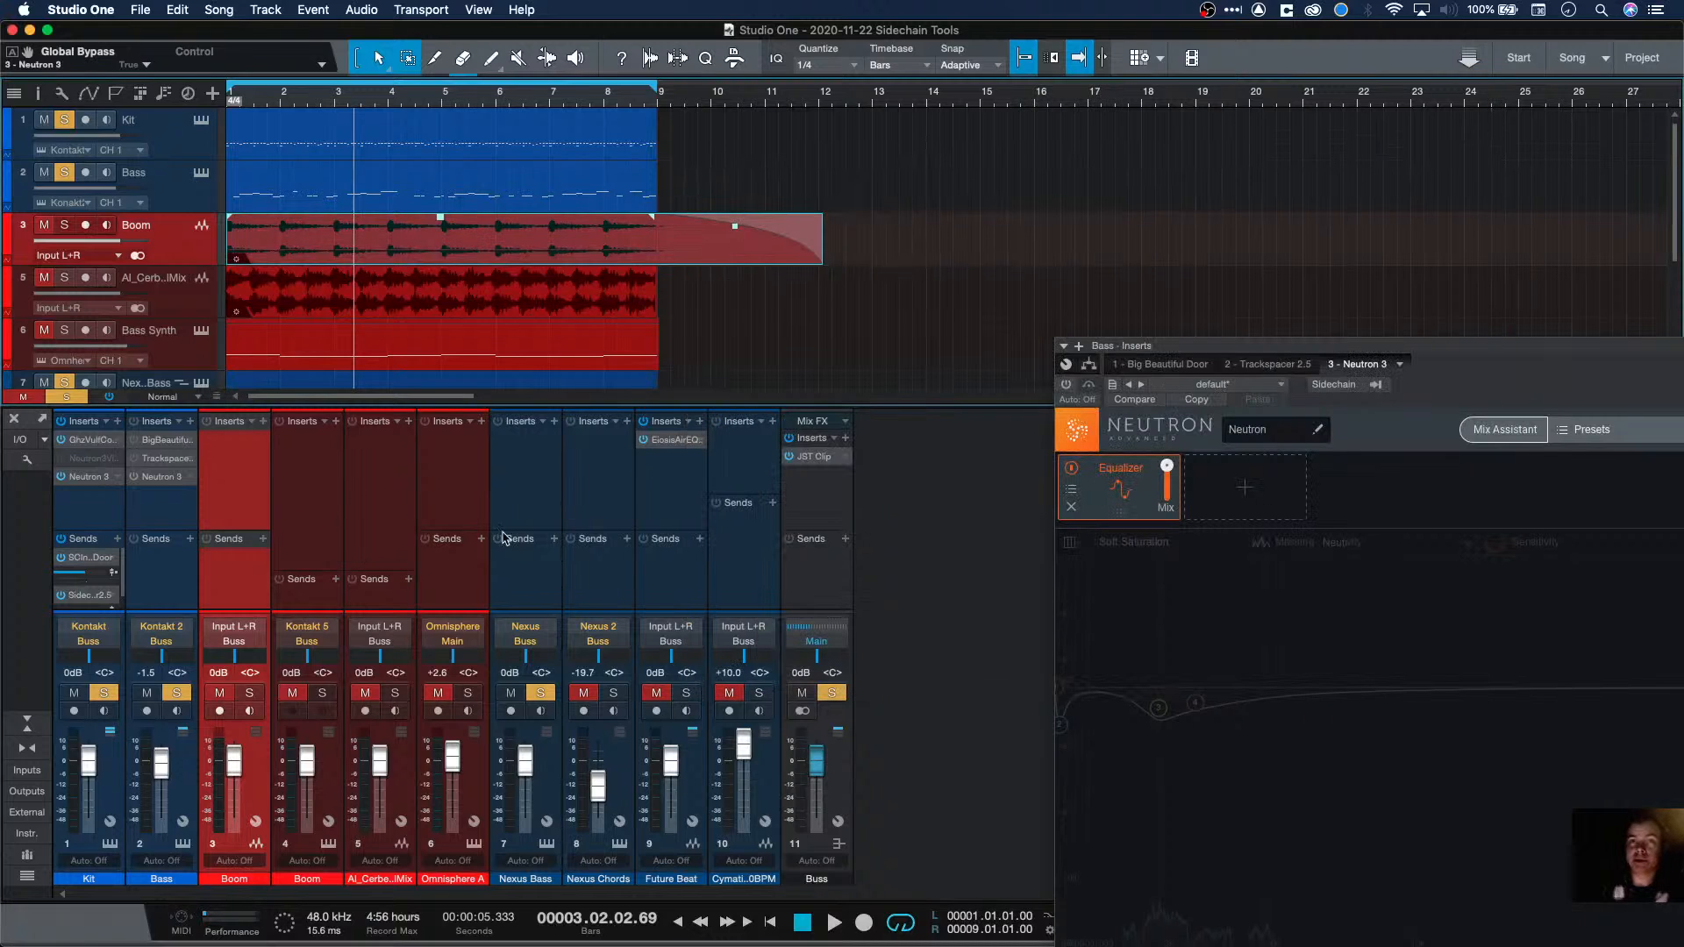
# Step: Reopen Pro-Q 3 on the main output and arrange it clear of the Bass's Neutron 3 window, playing the soloed tracks briefly
pyautogui.moveTo(1171, 348); pyautogui.dragTo(803, 141)
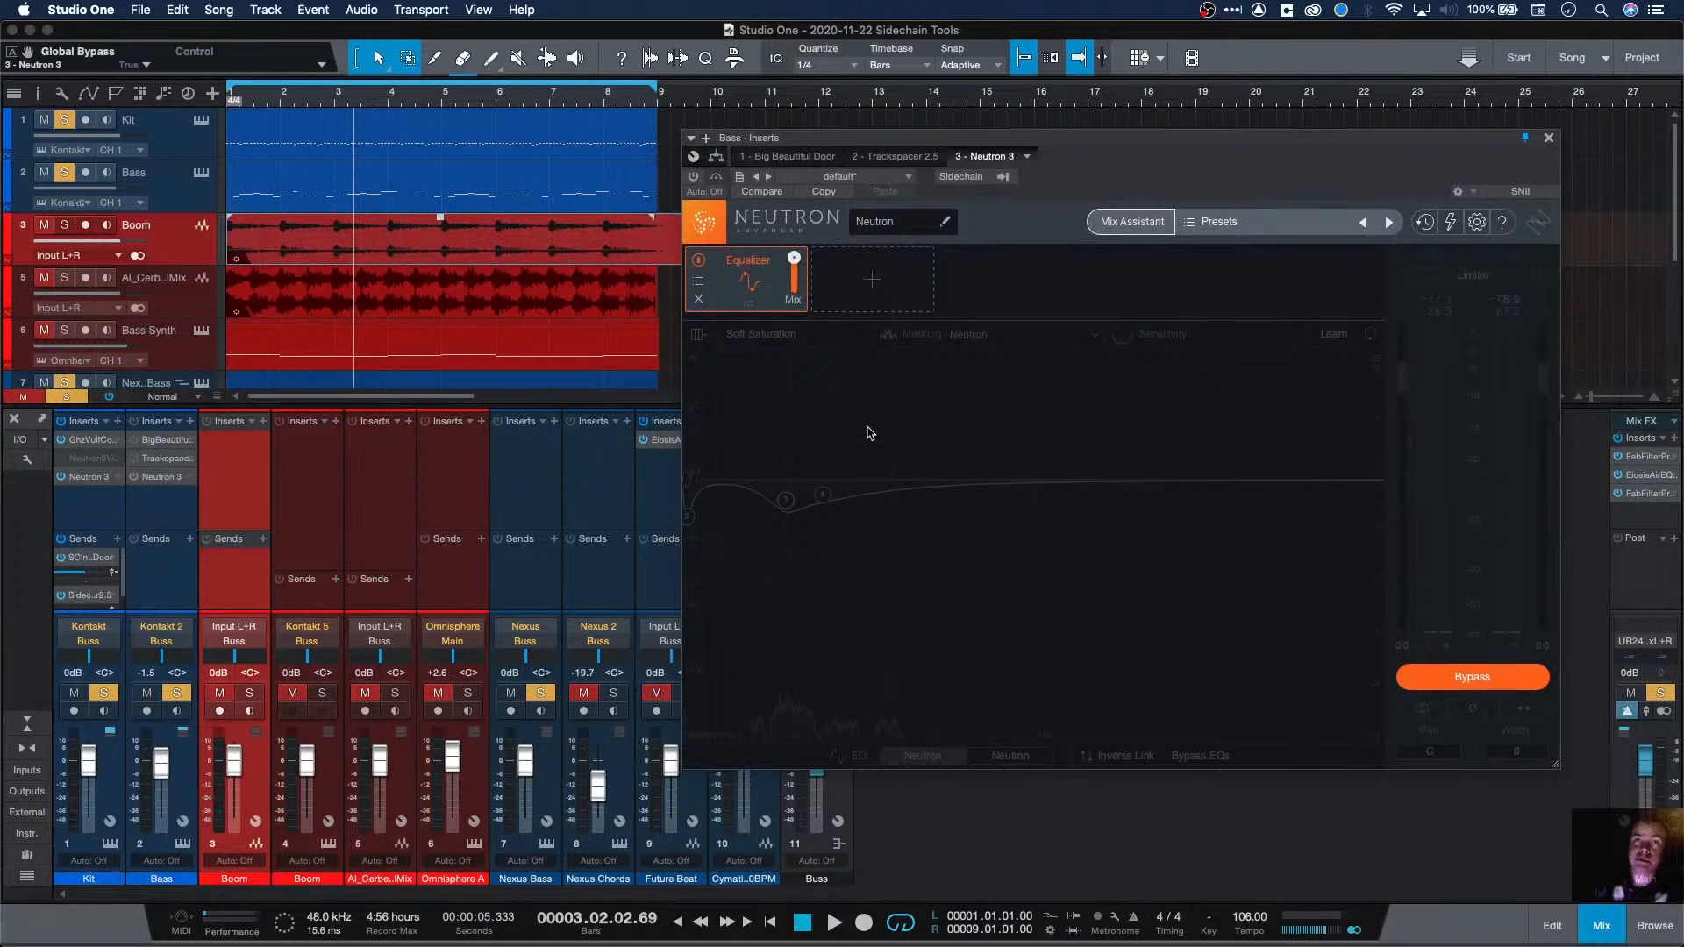
pyautogui.press('space')
pyautogui.press('space')
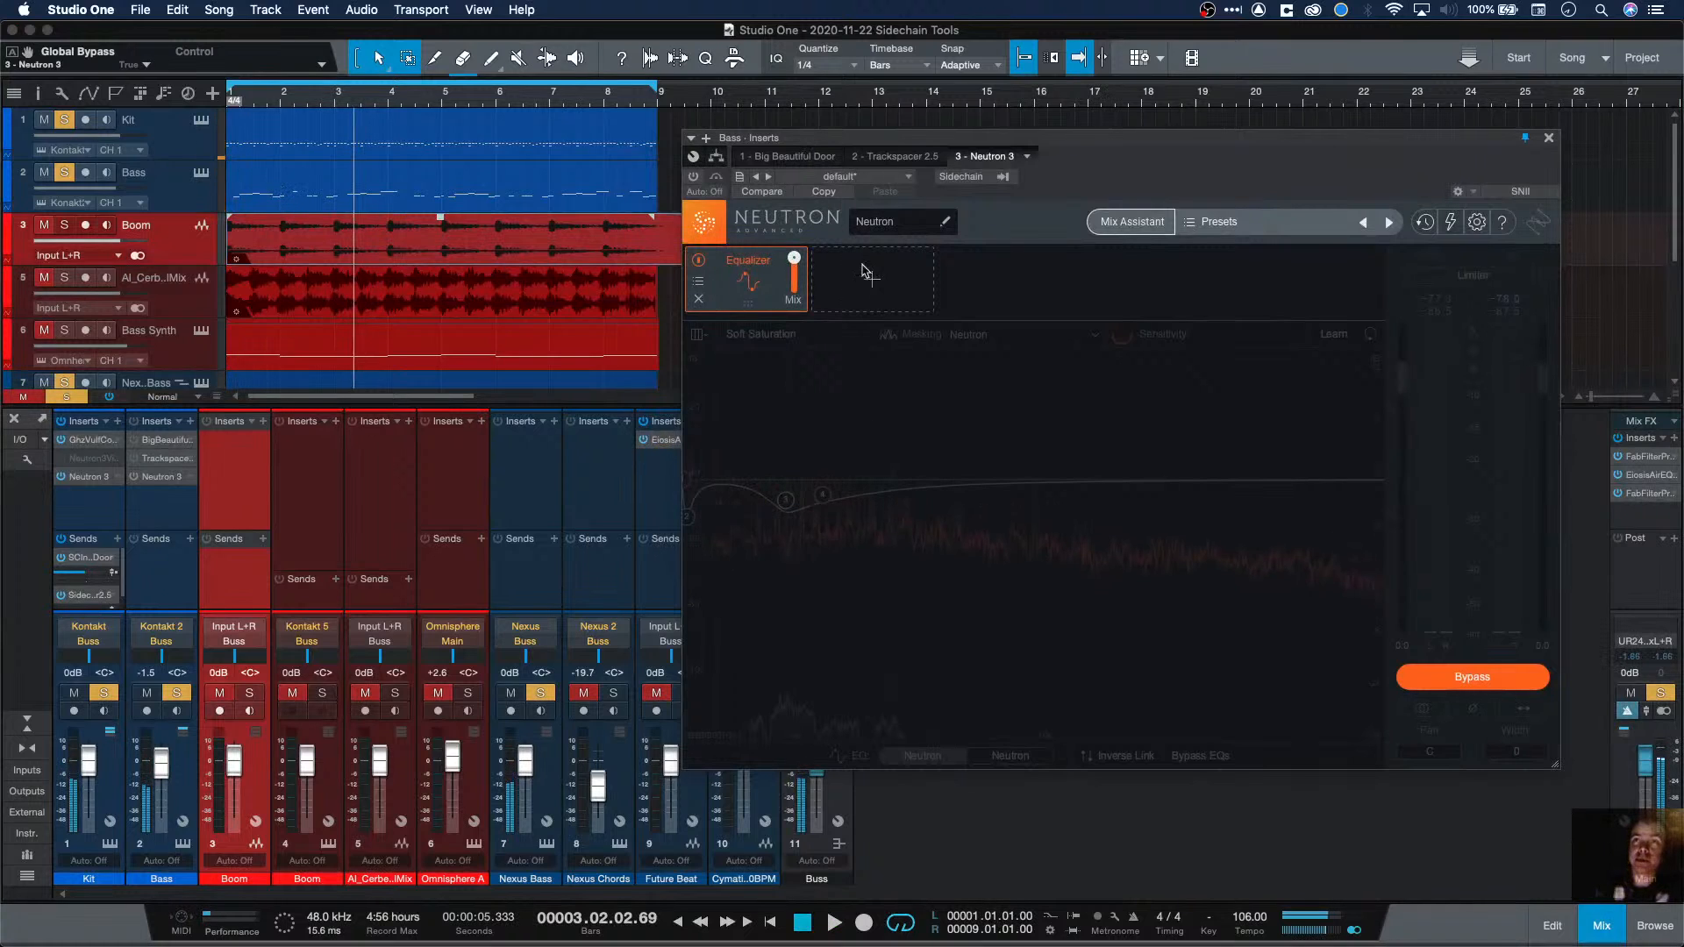
pyautogui.moveTo(875, 143); pyautogui.dragTo(762, 205)
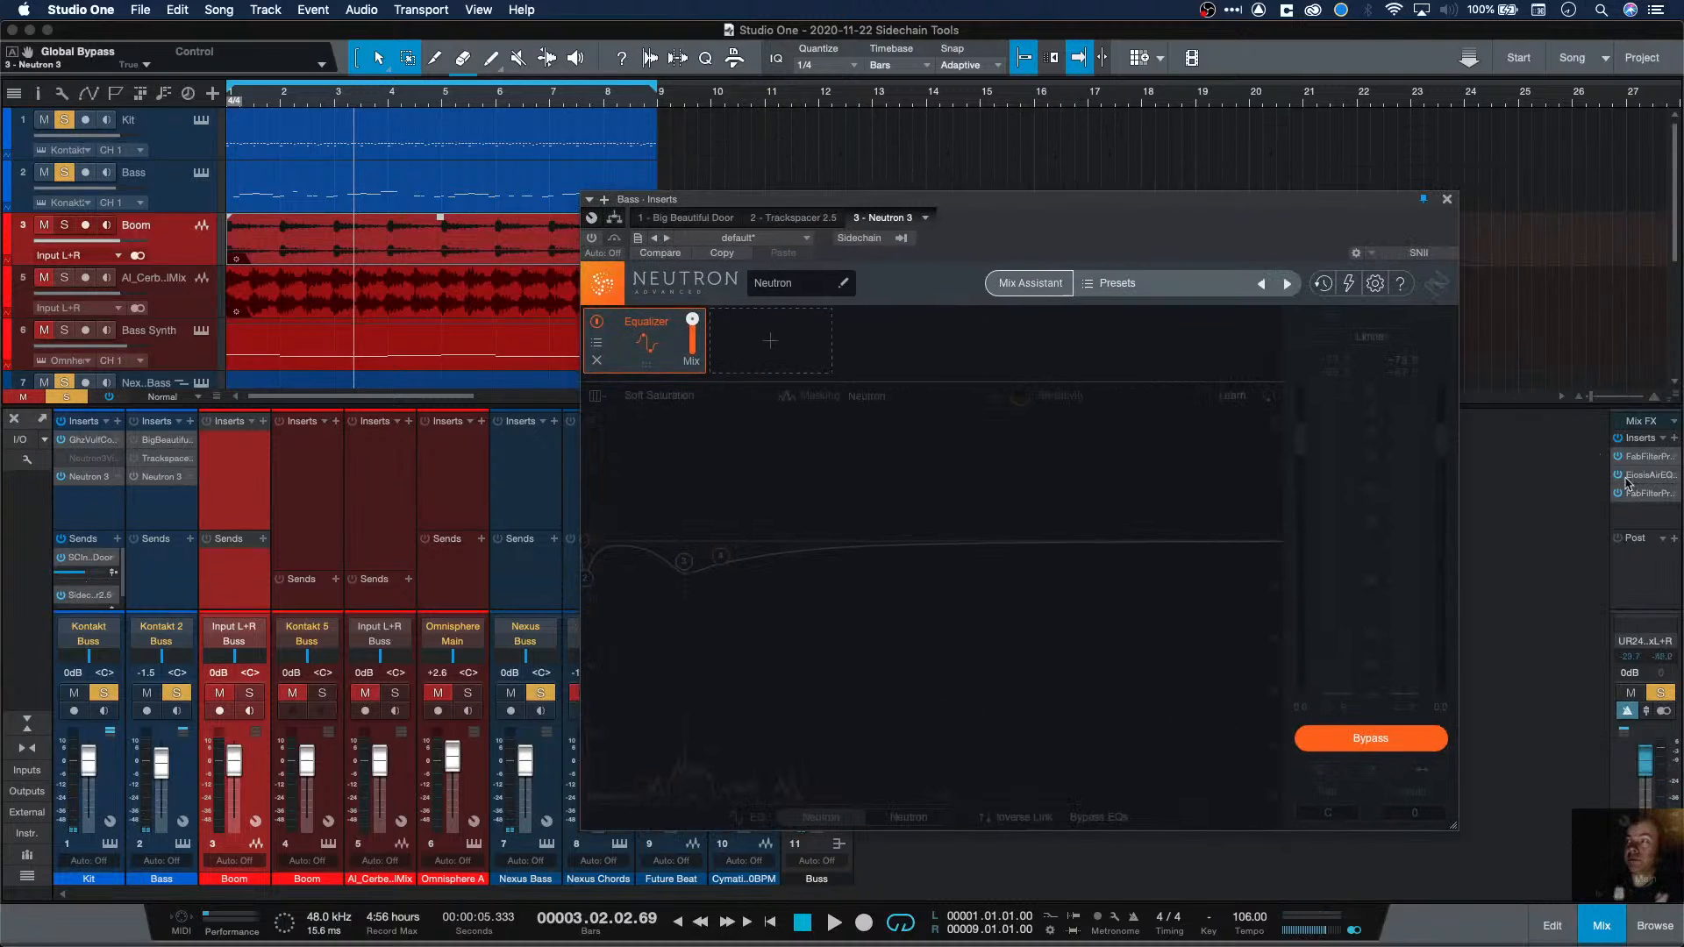
pyautogui.click(1646, 458)
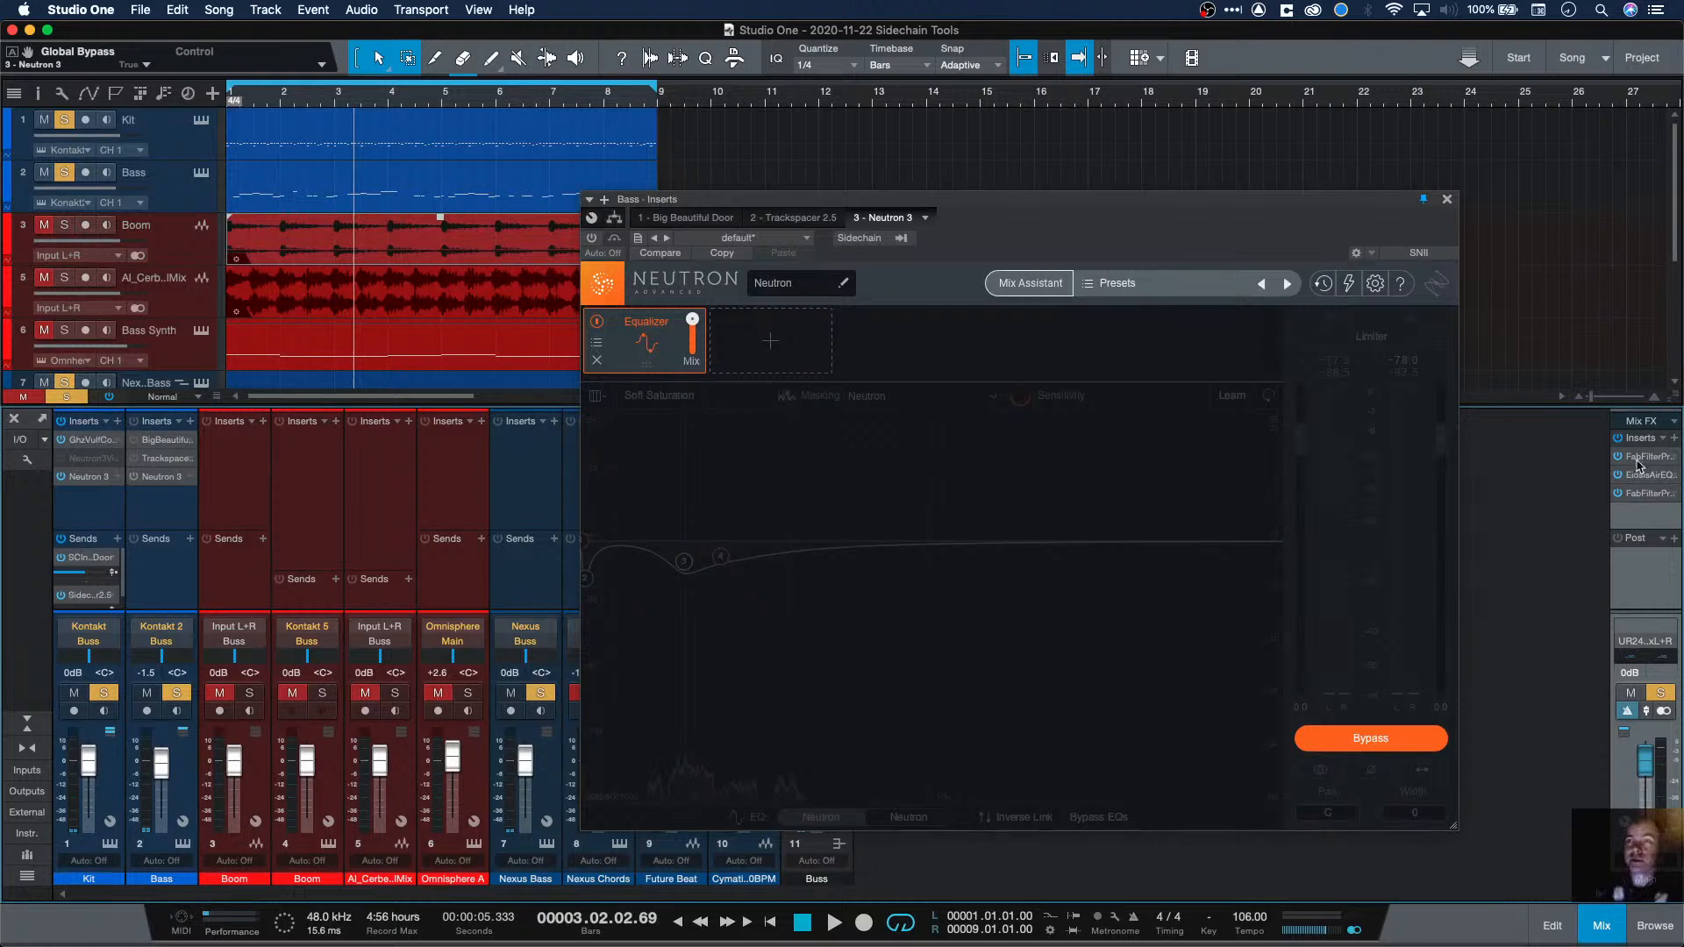
pyautogui.click(1650, 458)
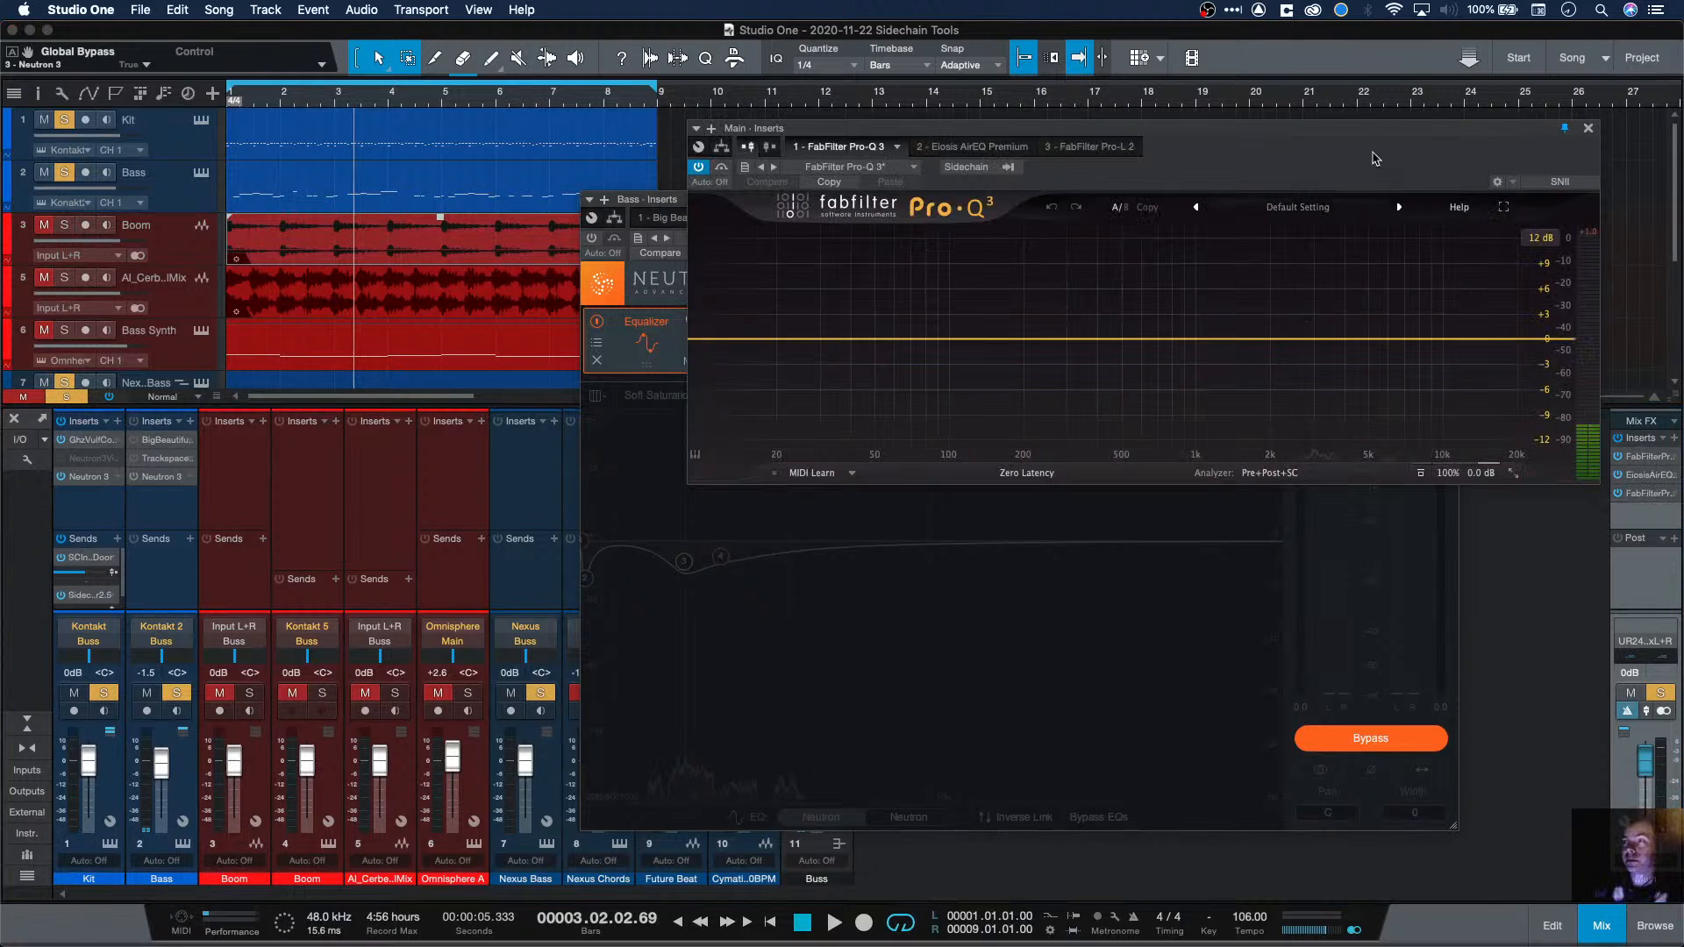
pyautogui.moveTo(1382, 130); pyautogui.dragTo(698, 431)
pyautogui.press('space')
pyautogui.moveTo(1013, 208); pyautogui.dragTo(1293, 96)
pyautogui.press('space')
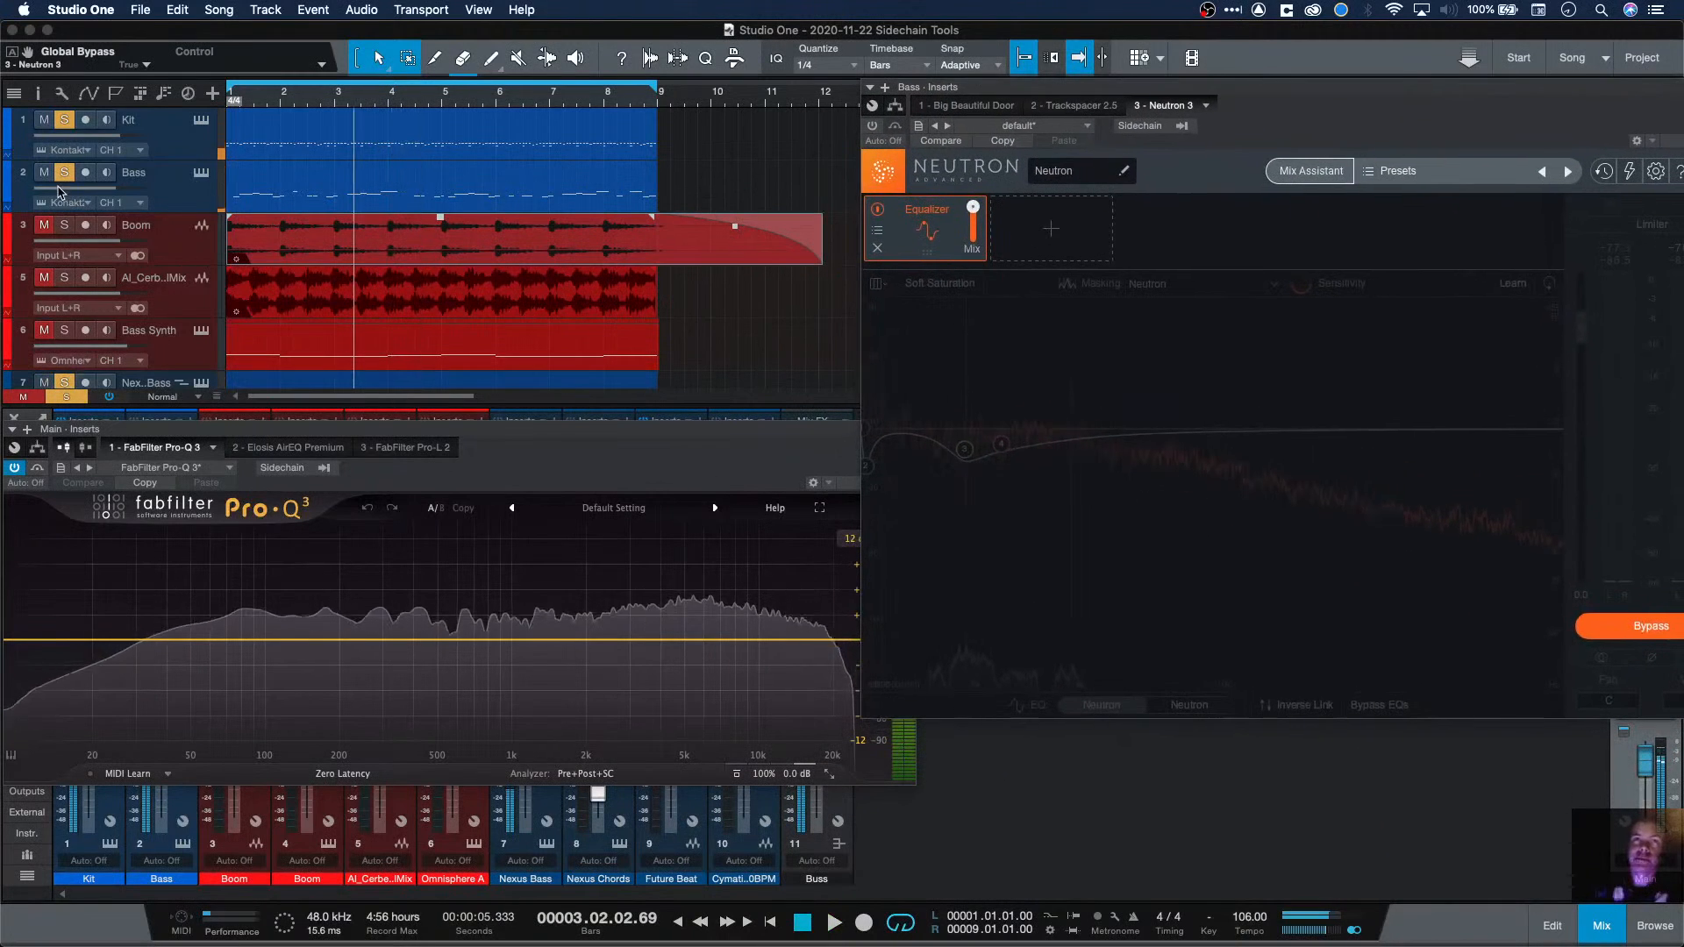
# Step: Take the Nexus Bass out of solo and play the Kit and Bass with Neutron 3 bypassed to examine the combined spectrum
pyautogui.click(64, 386)
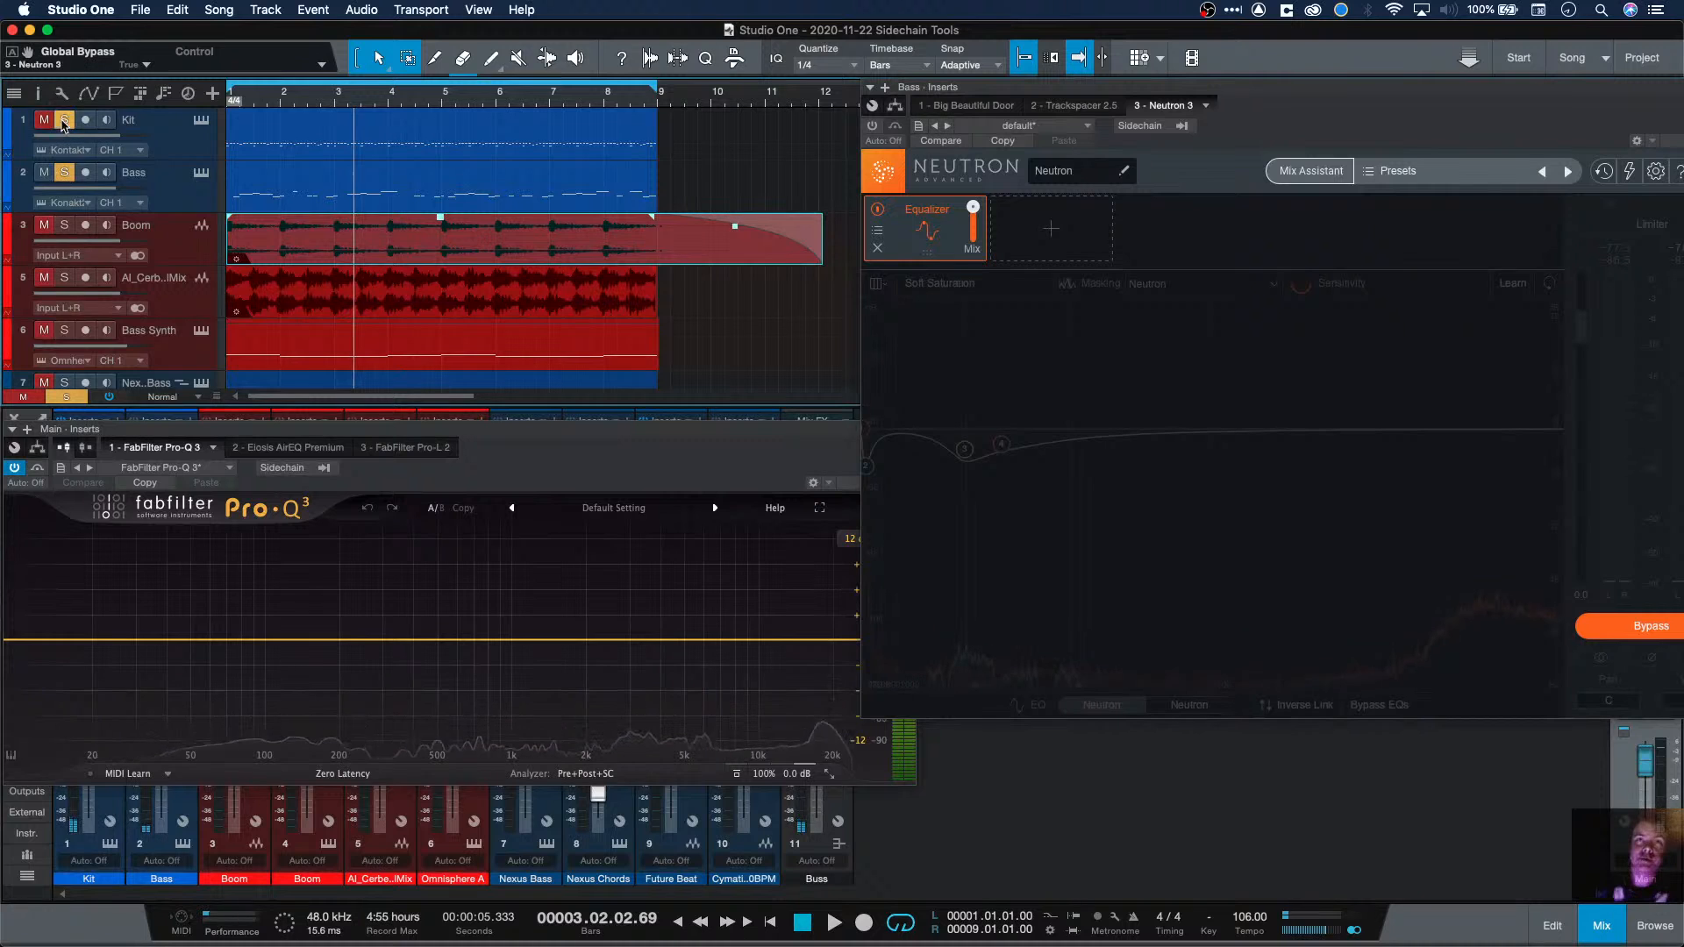
pyautogui.press('space')
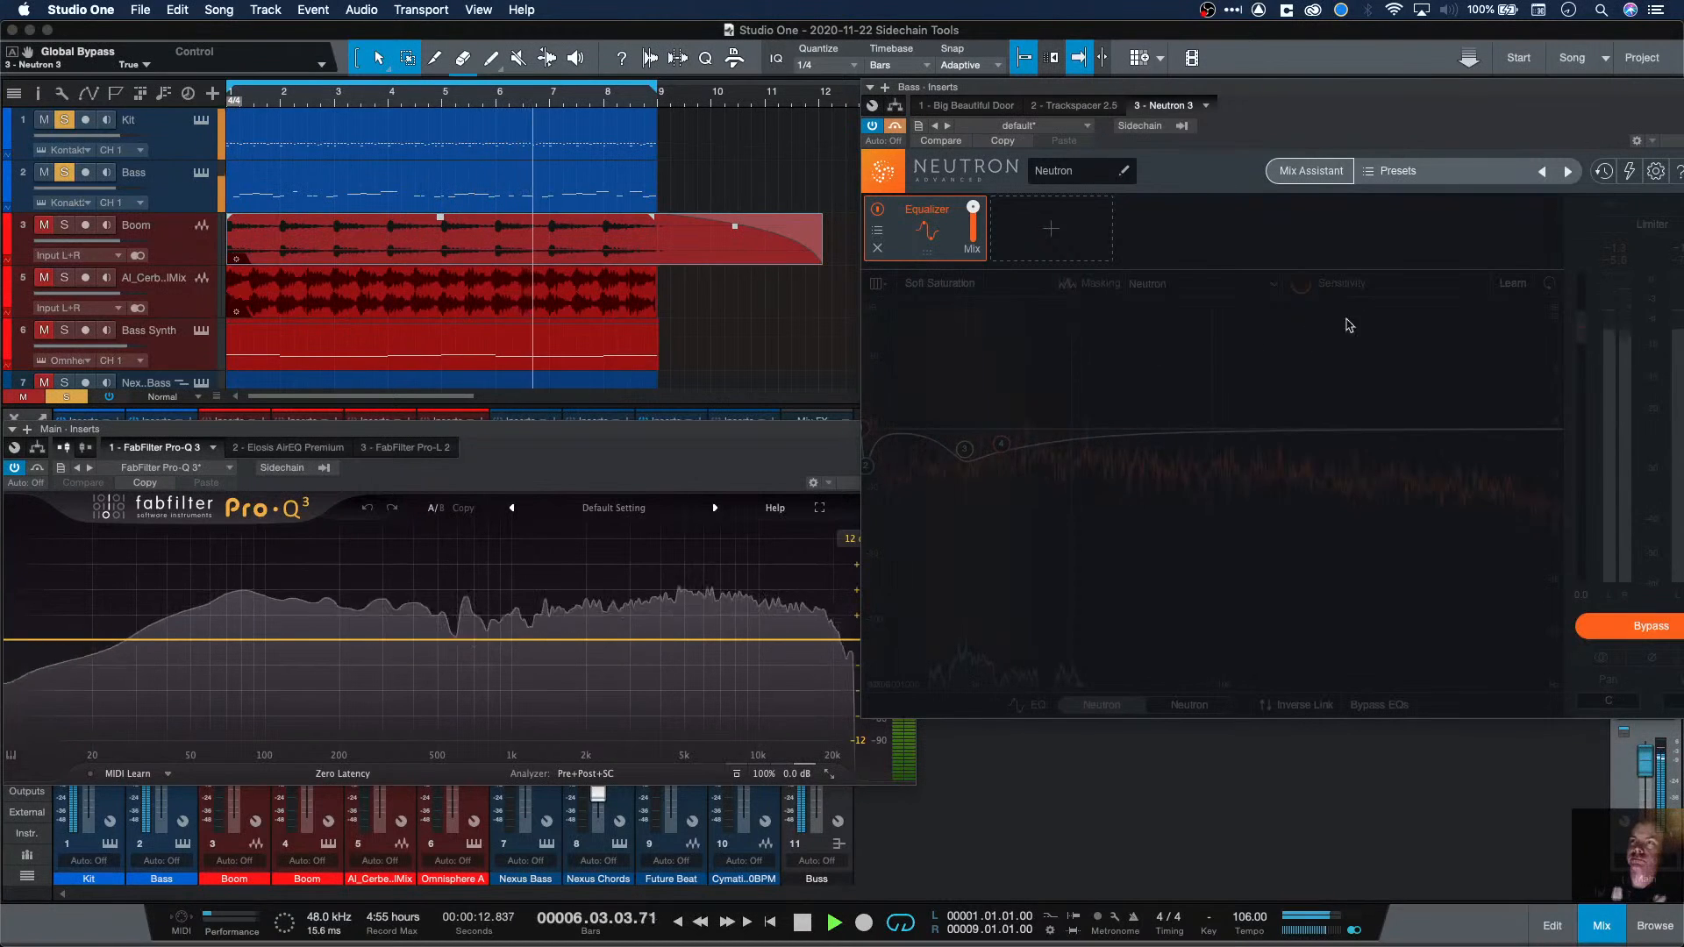
pyautogui.press('space')
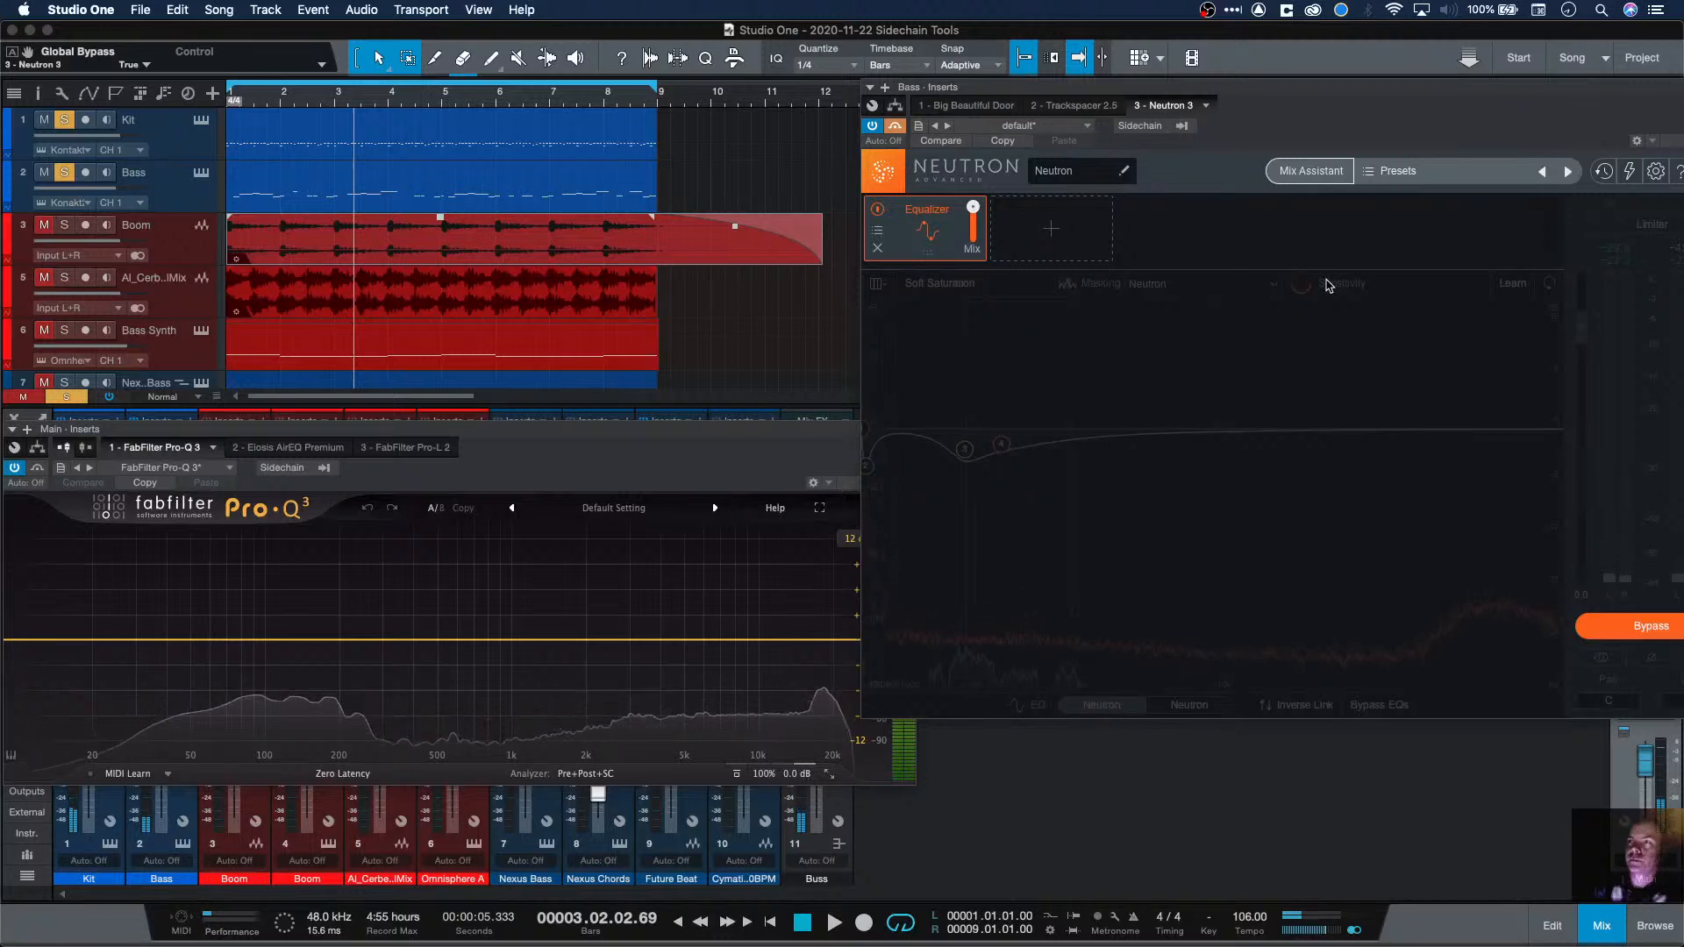
# Step: Re-enable Neutron 3 and, during playback, deepen EQ band 3, cut band 4 to -5.0 dB and lower band 1's low shelf to -1.7 dB
pyautogui.click(894, 131)
pyautogui.press('space')
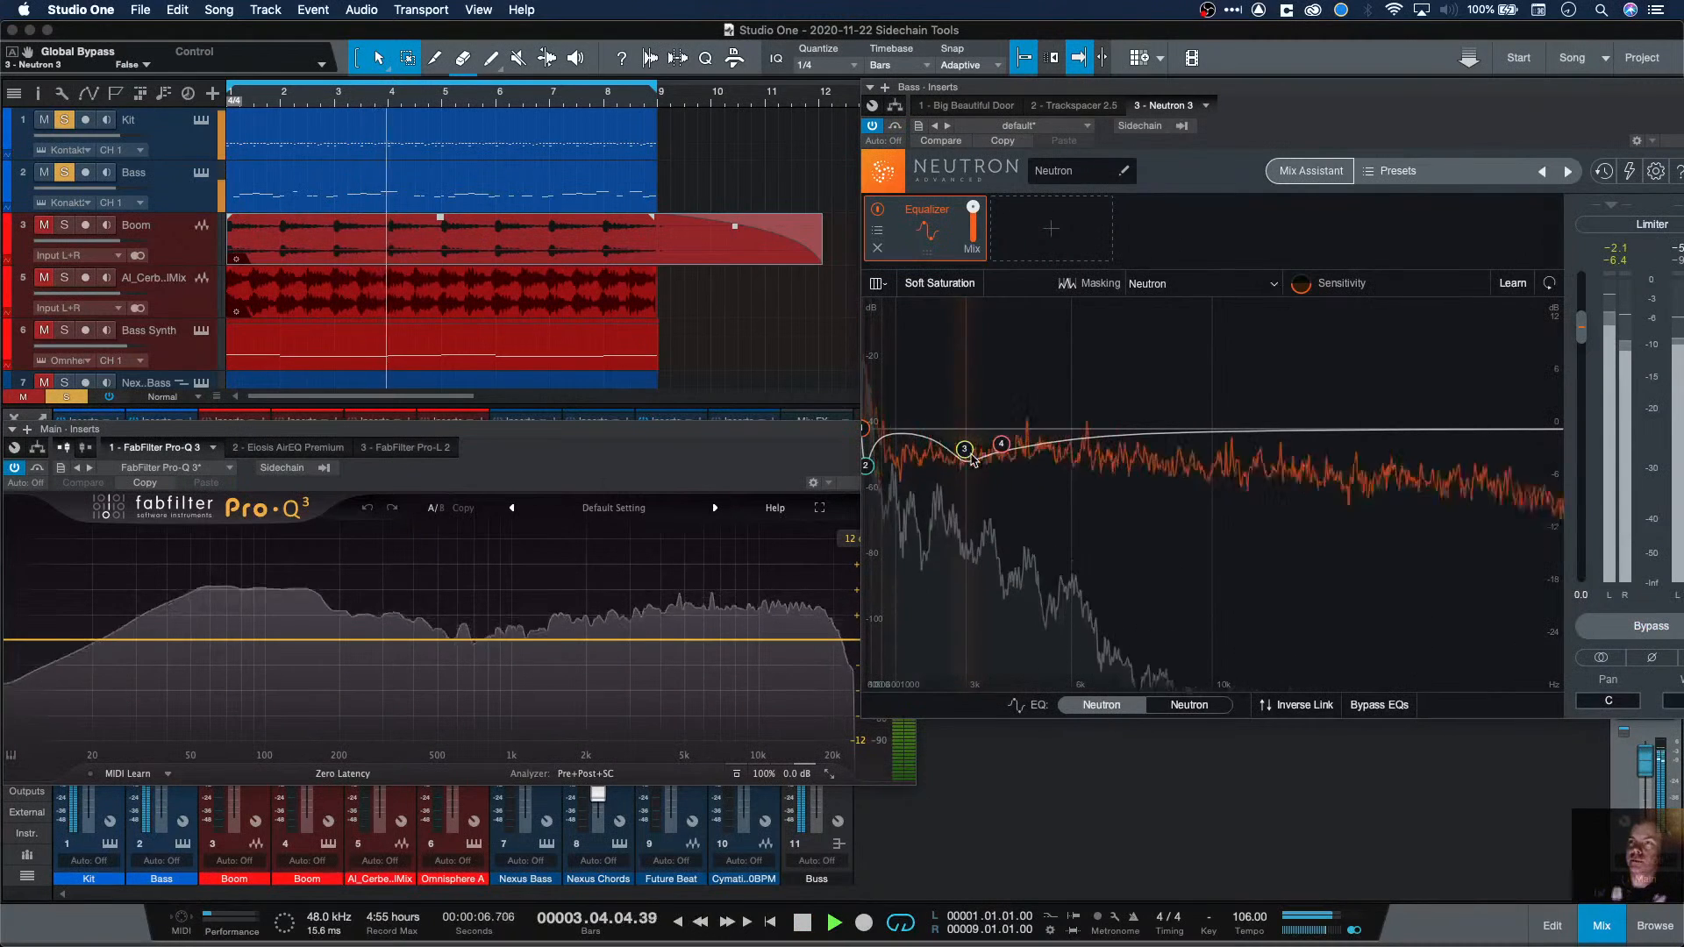
pyautogui.moveTo(969, 458); pyautogui.dragTo(1004, 476)
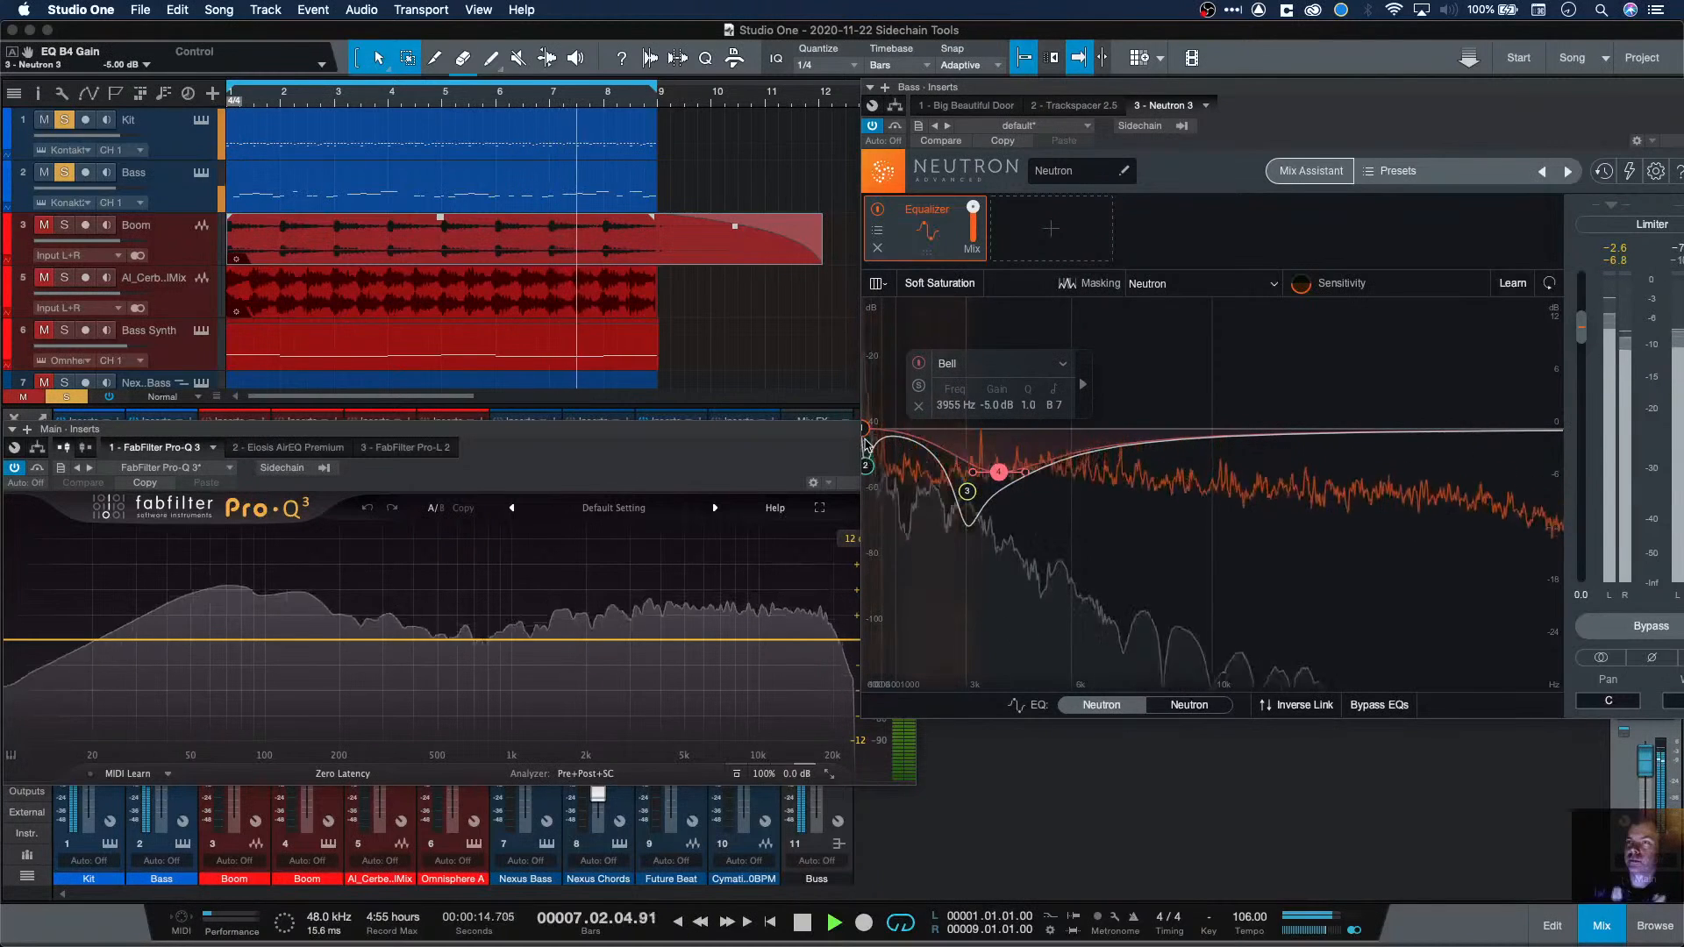
pyautogui.moveTo(866, 432)
pyautogui.mouseDown()
pyautogui.moveTo(885, 464)
pyautogui.moveTo(875, 452)
pyautogui.mouseUp()
pyautogui.press('space')
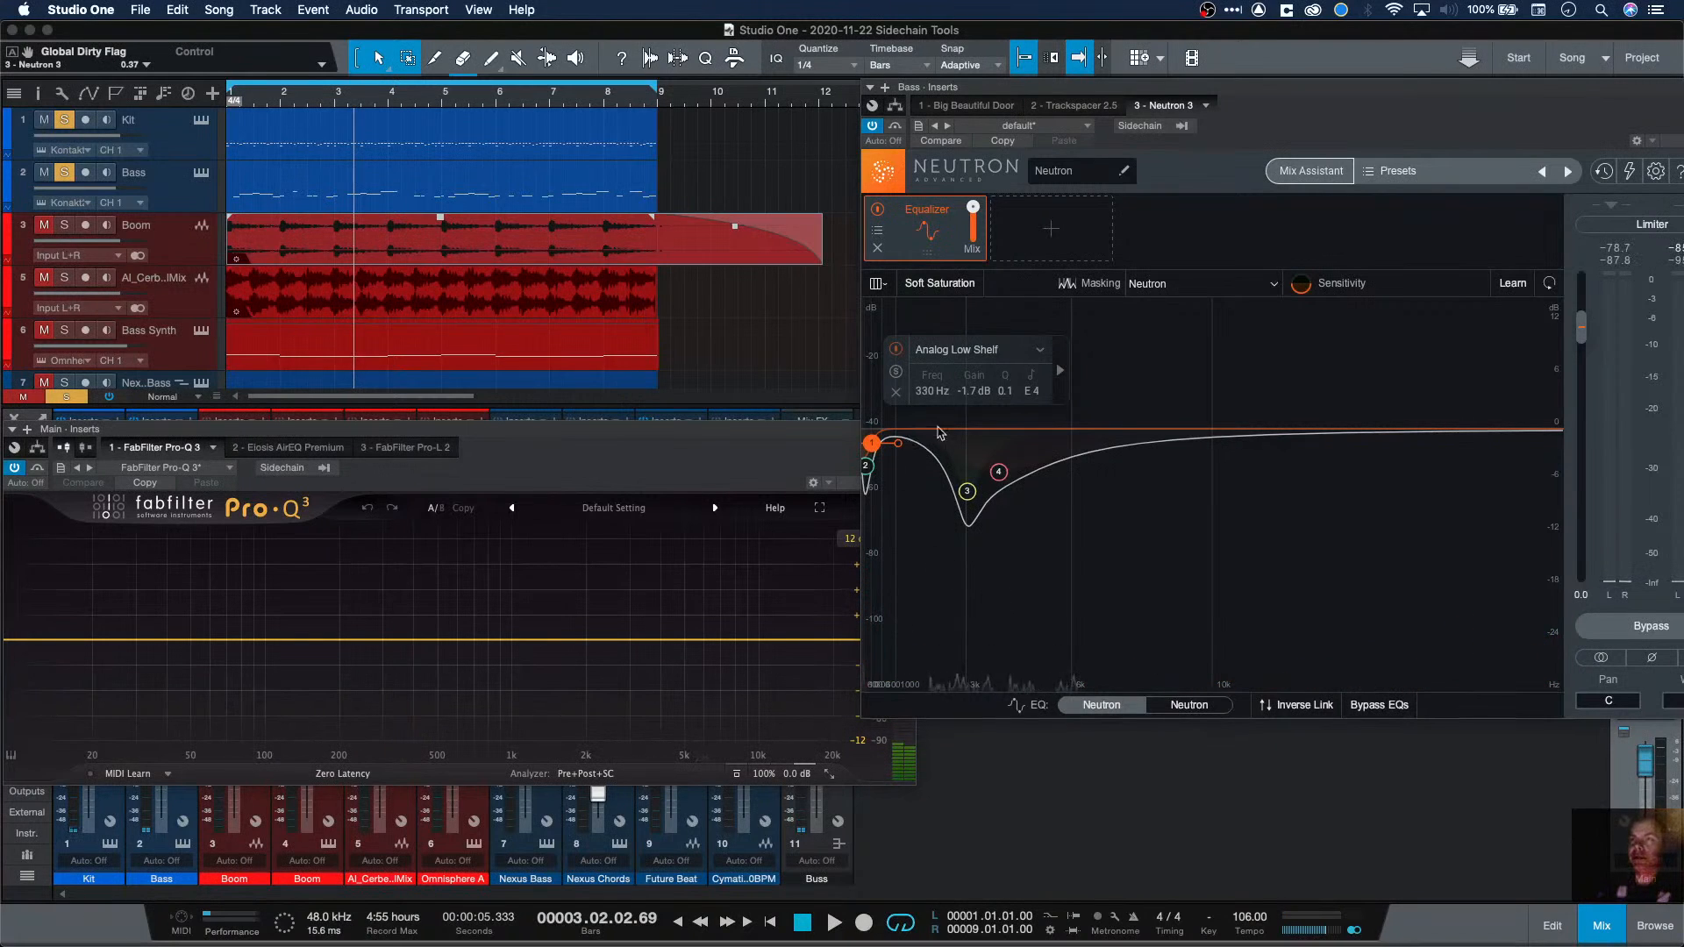
# Step: Try the Mel frequency scale on Neutron's EQ display, and set the scale to Ext Log
pyautogui.click(879, 284)
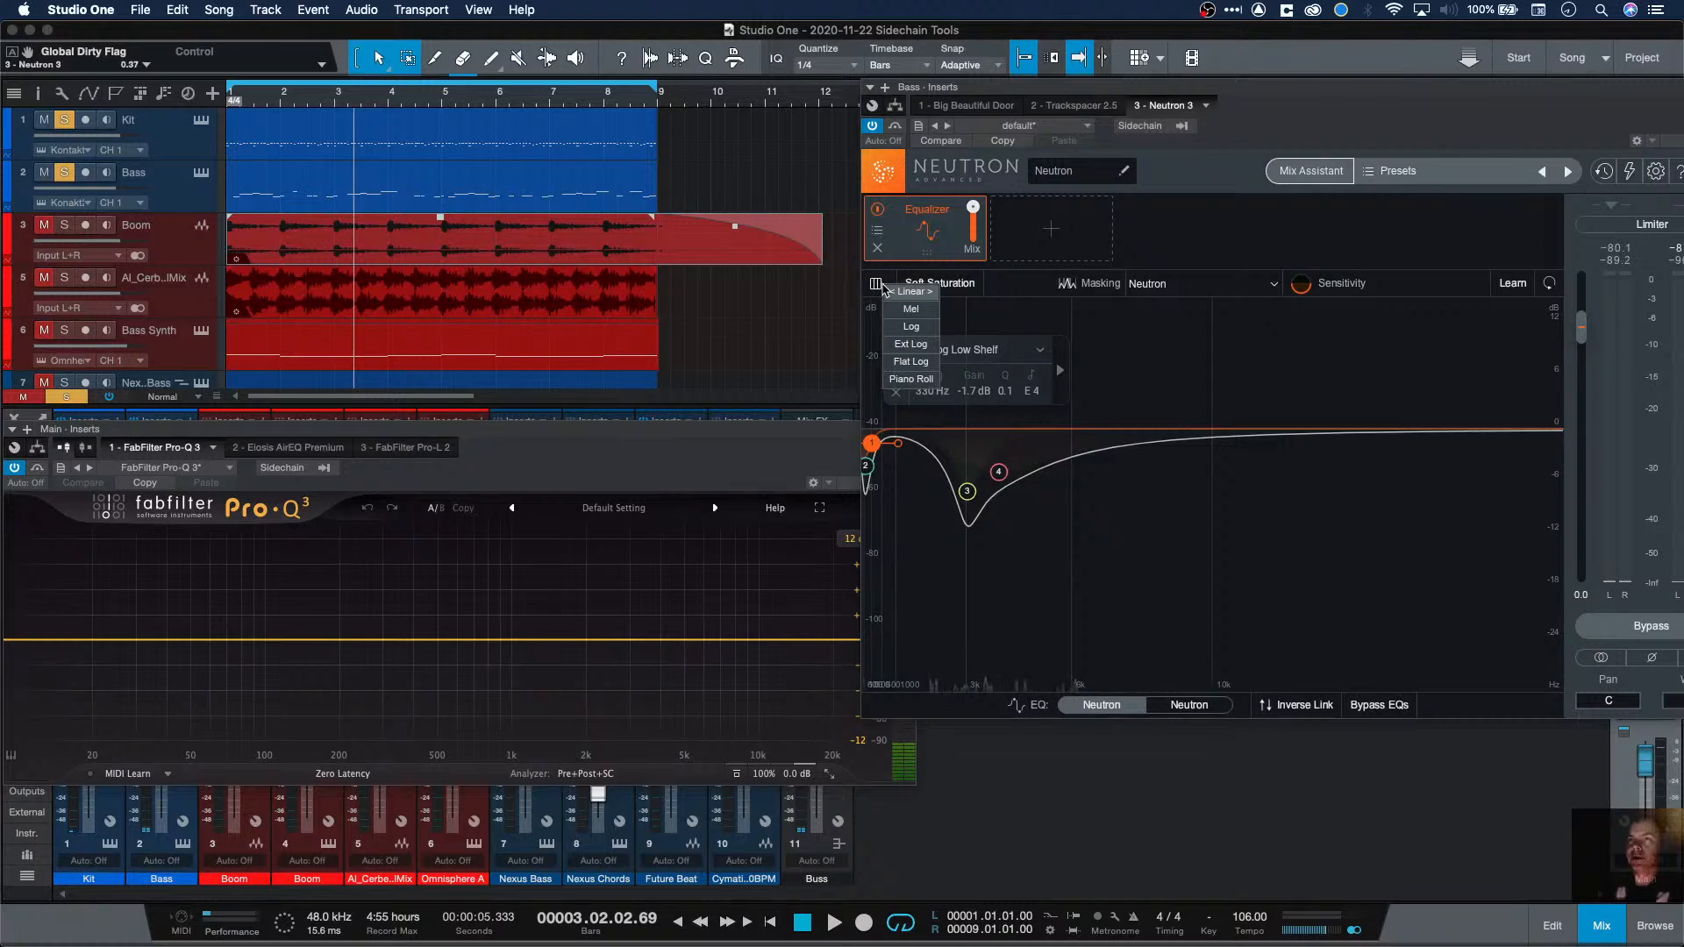
pyautogui.click(910, 314)
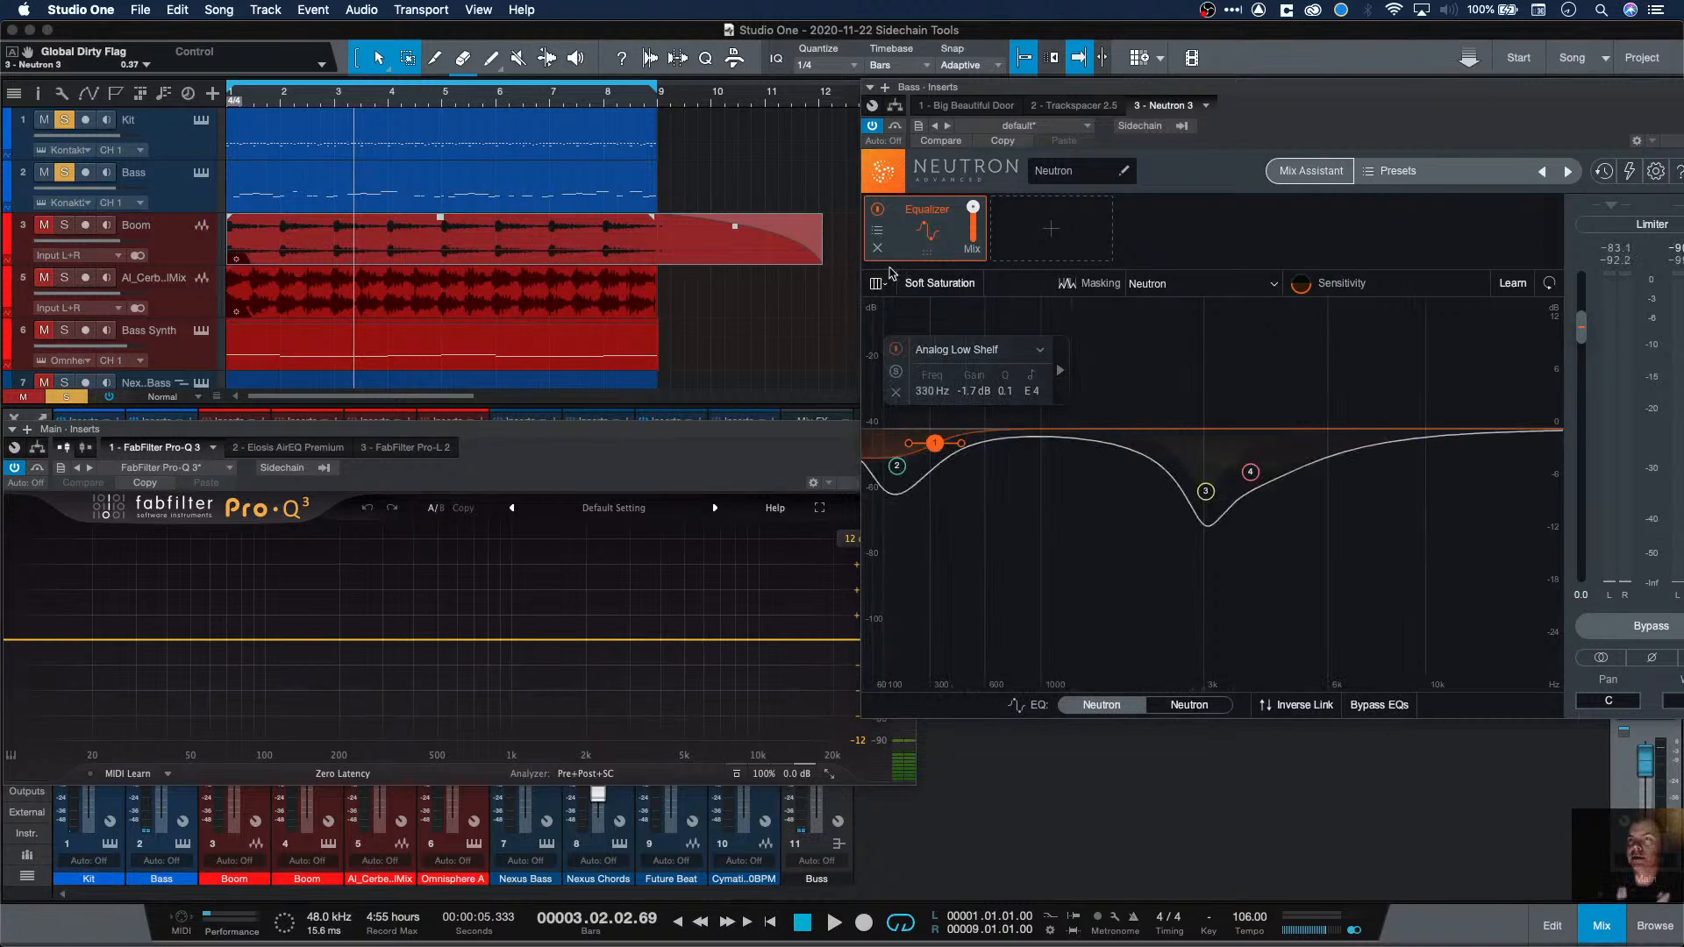
pyautogui.click(876, 286)
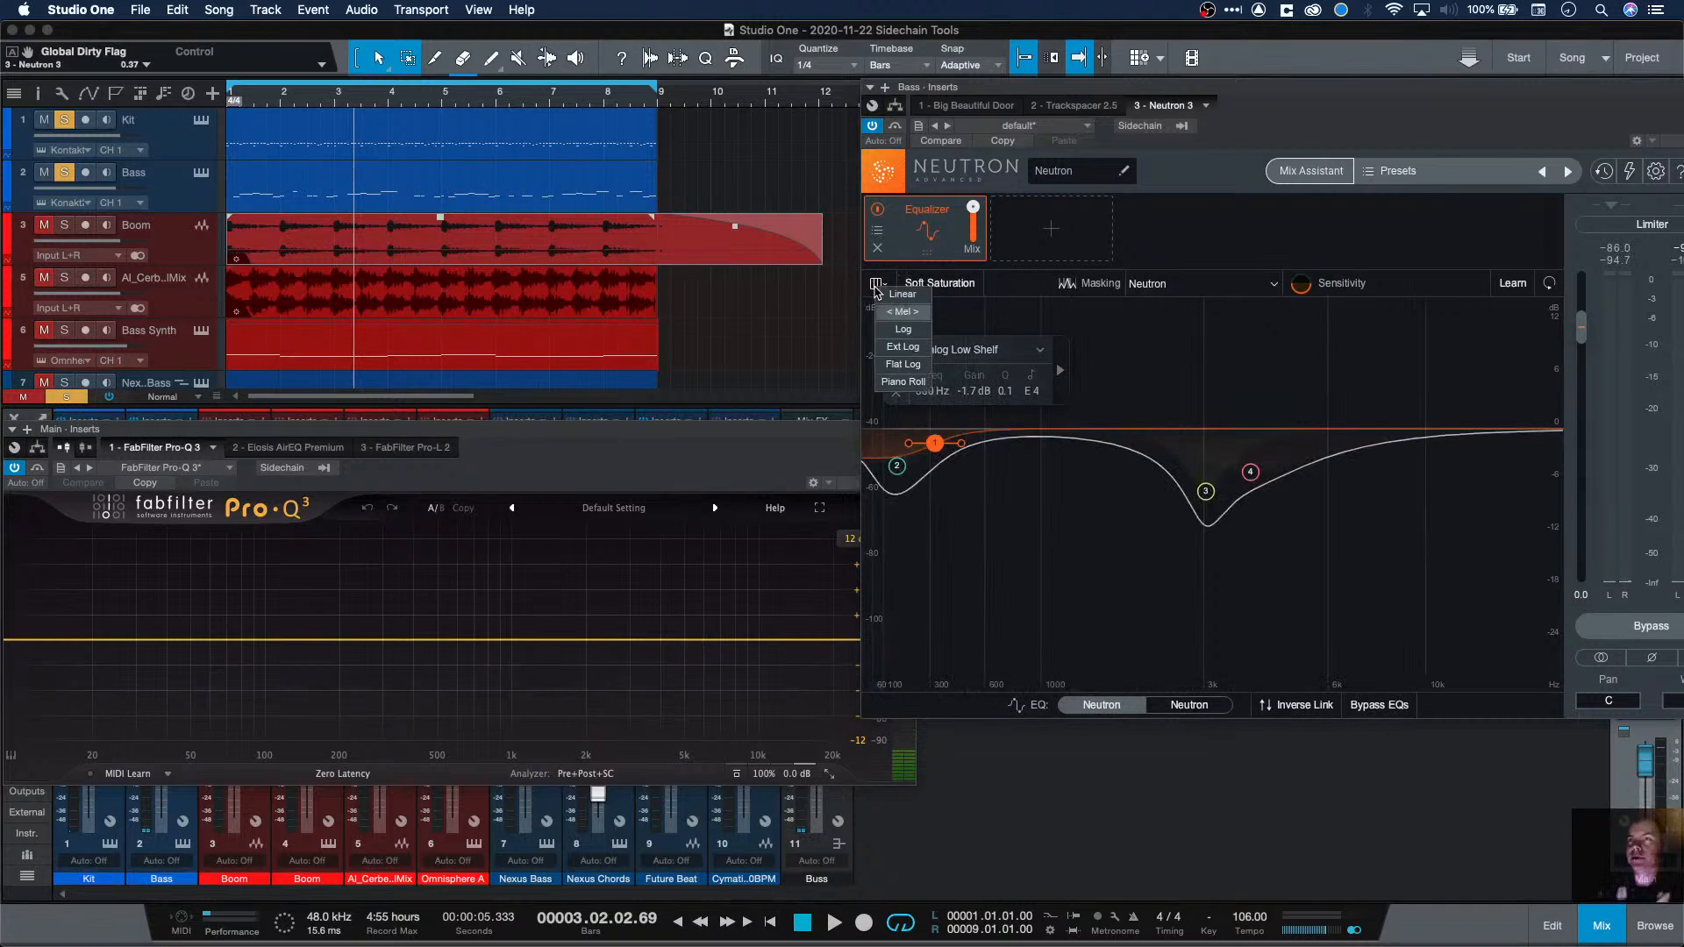
pyautogui.click(890, 347)
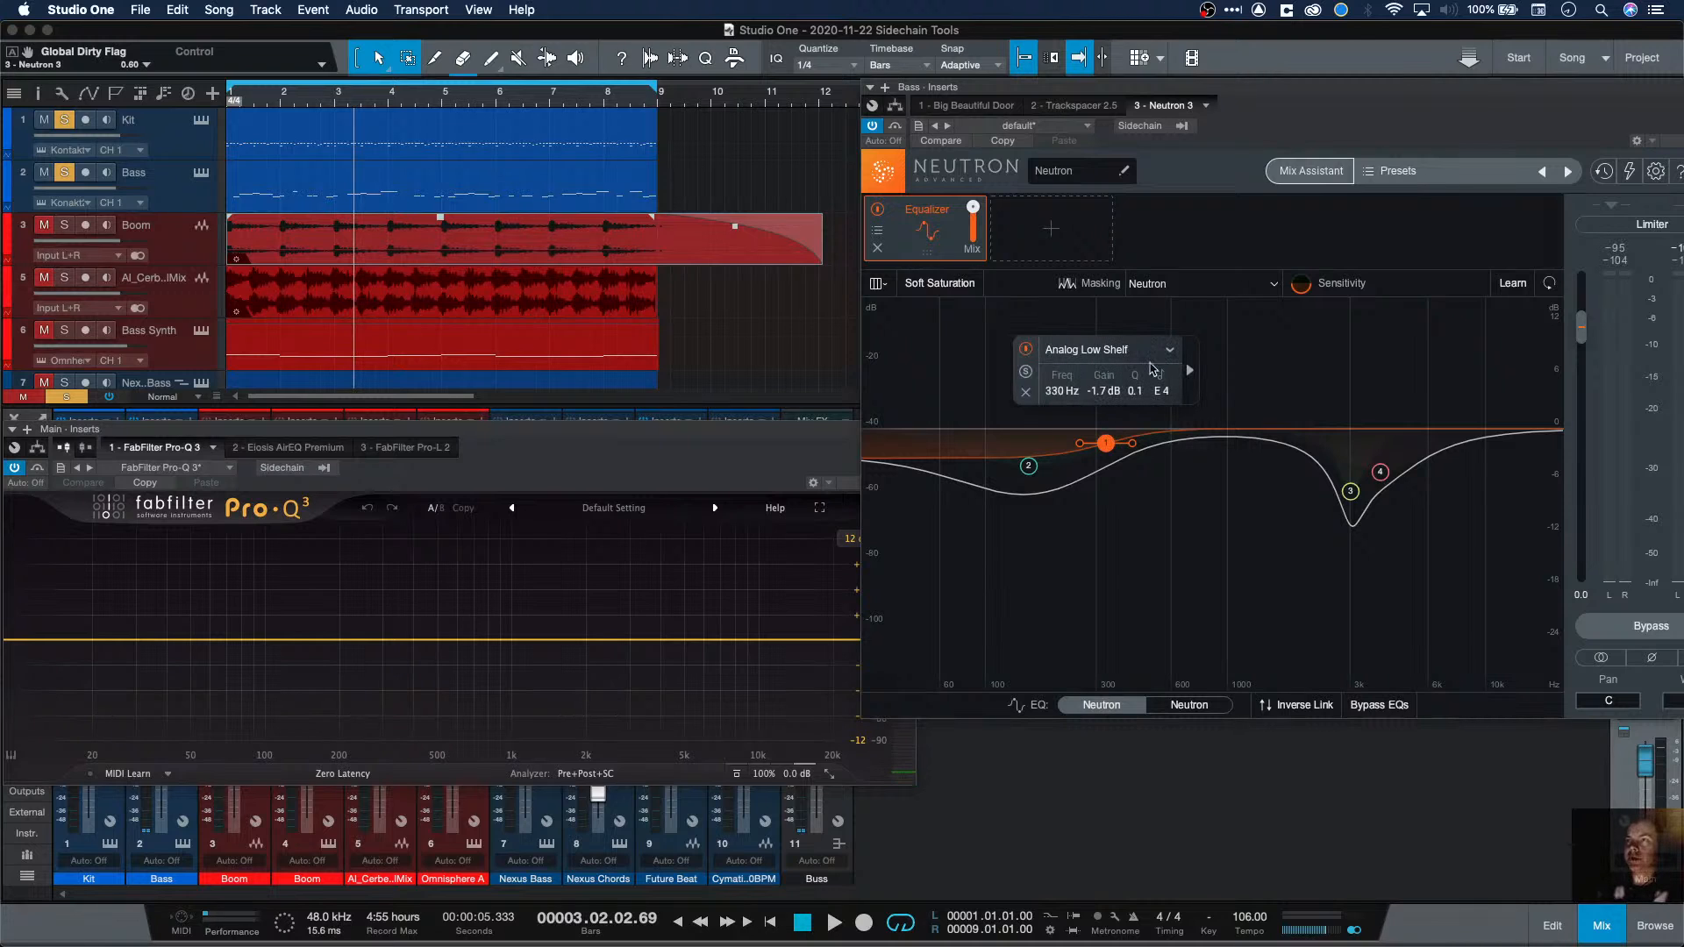
# Step: Remove the existing Equalizer module from Neutron 3 on the Bass channel and add a fresh Equalizer module
pyautogui.click(879, 250)
pyautogui.click(893, 247)
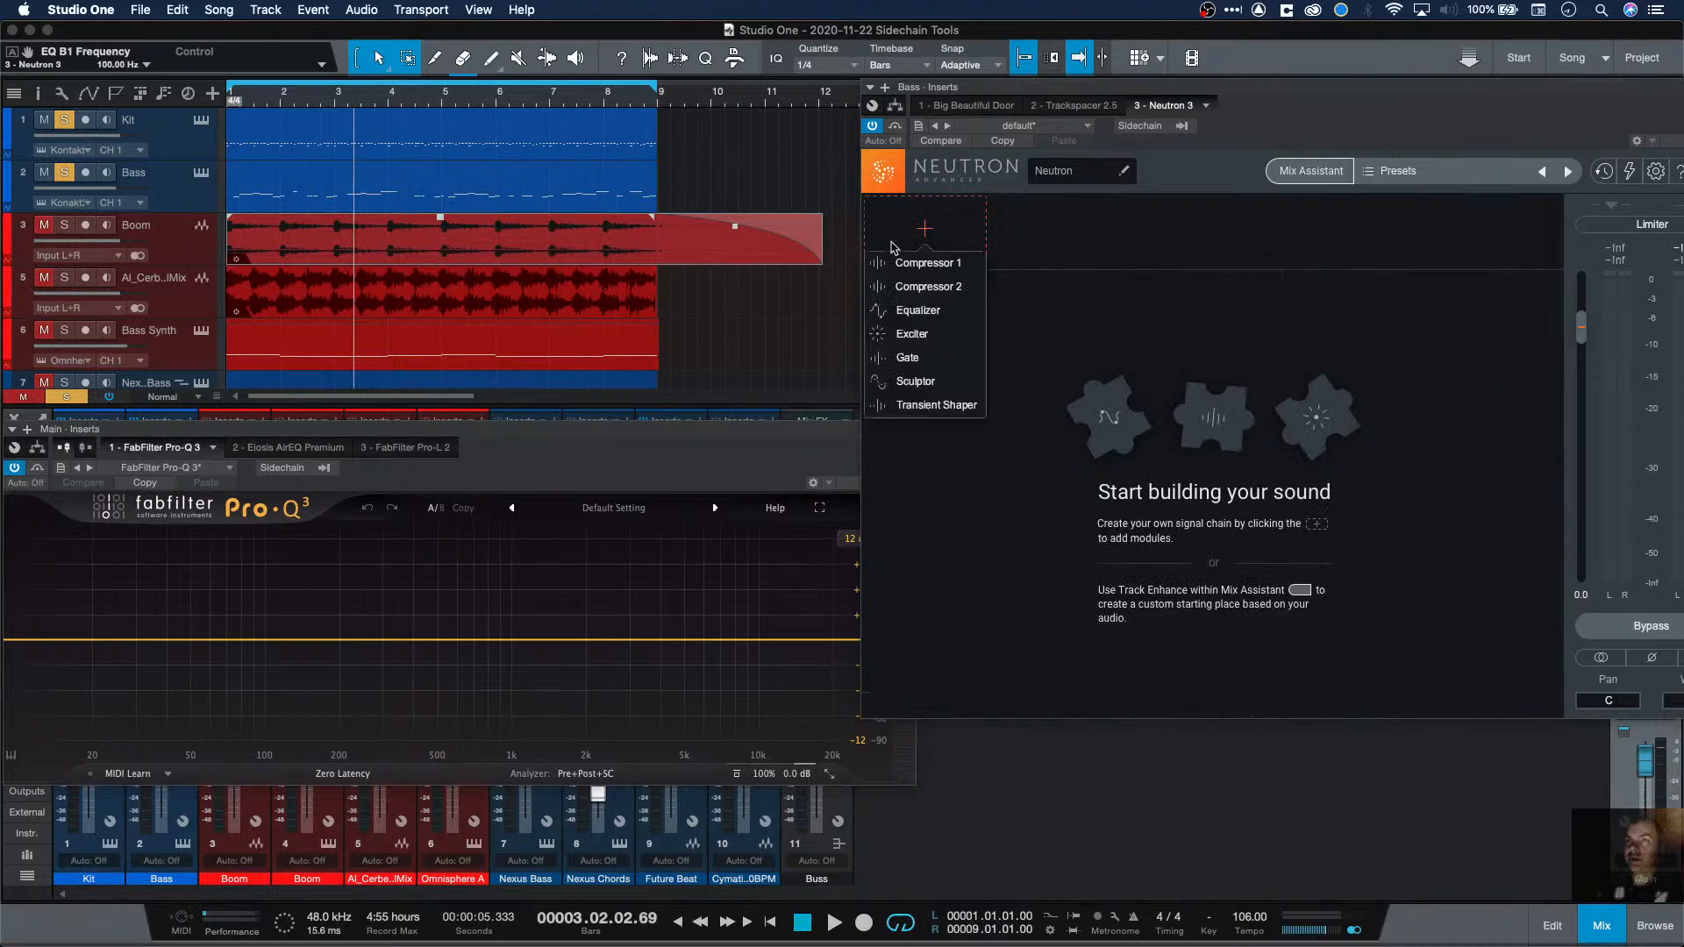
pyautogui.click(916, 310)
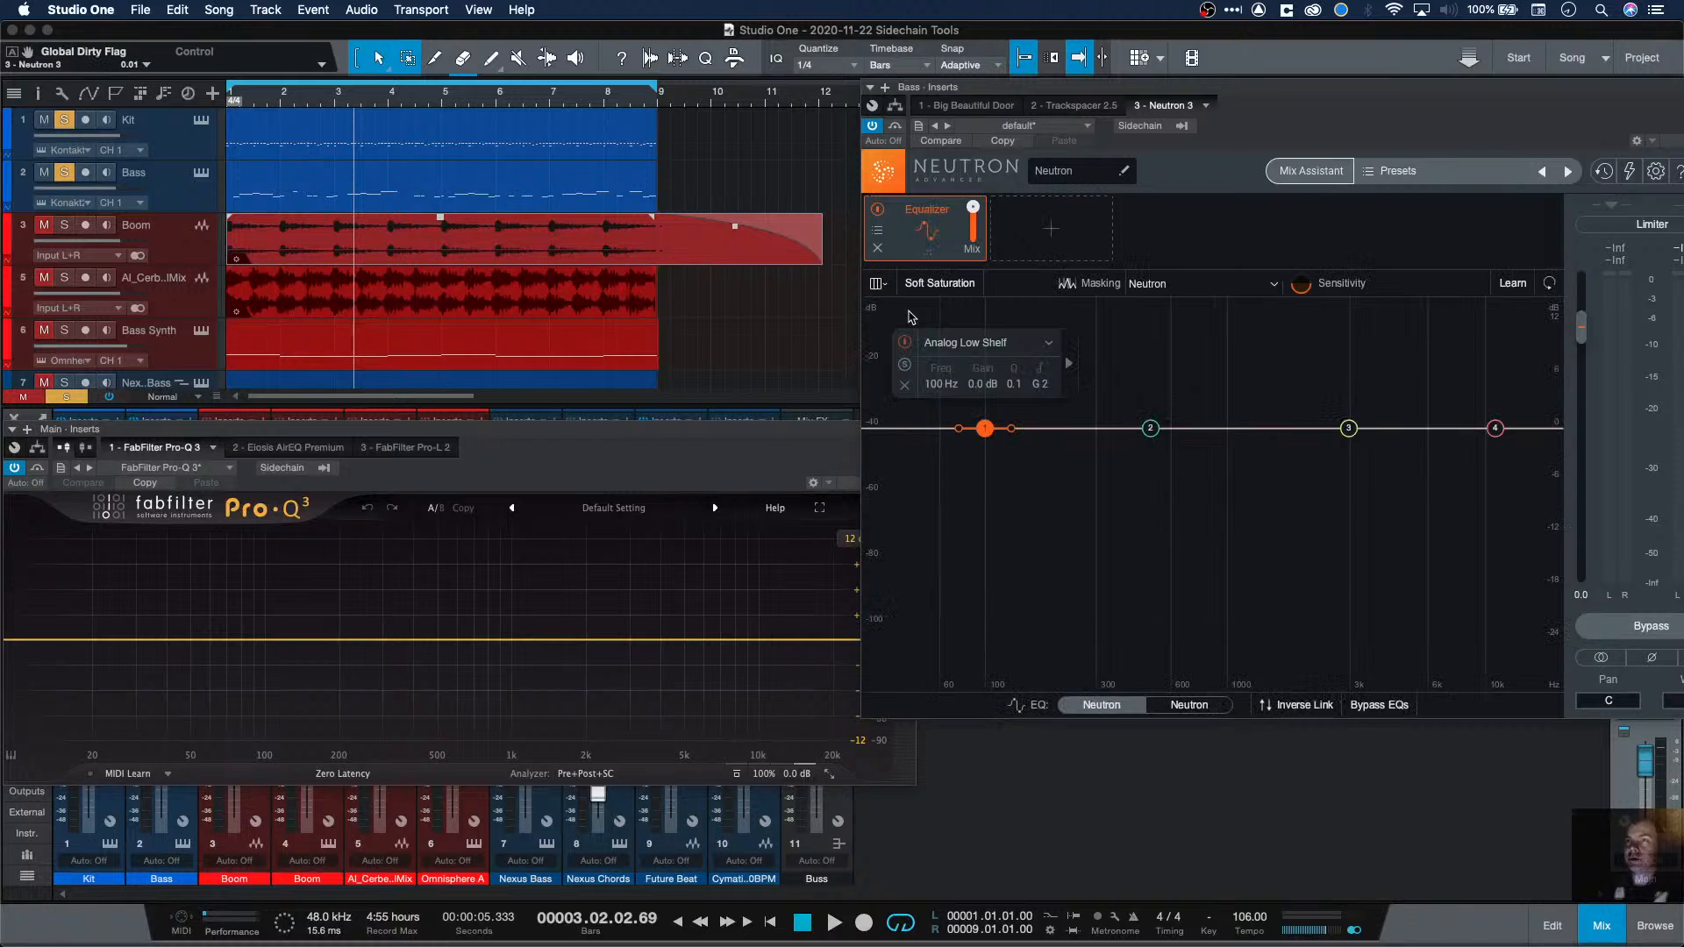
# Step: Run the Equalizer's Learn function during playback to position the band nodes, finishing with playback stopped
pyautogui.click(1511, 283)
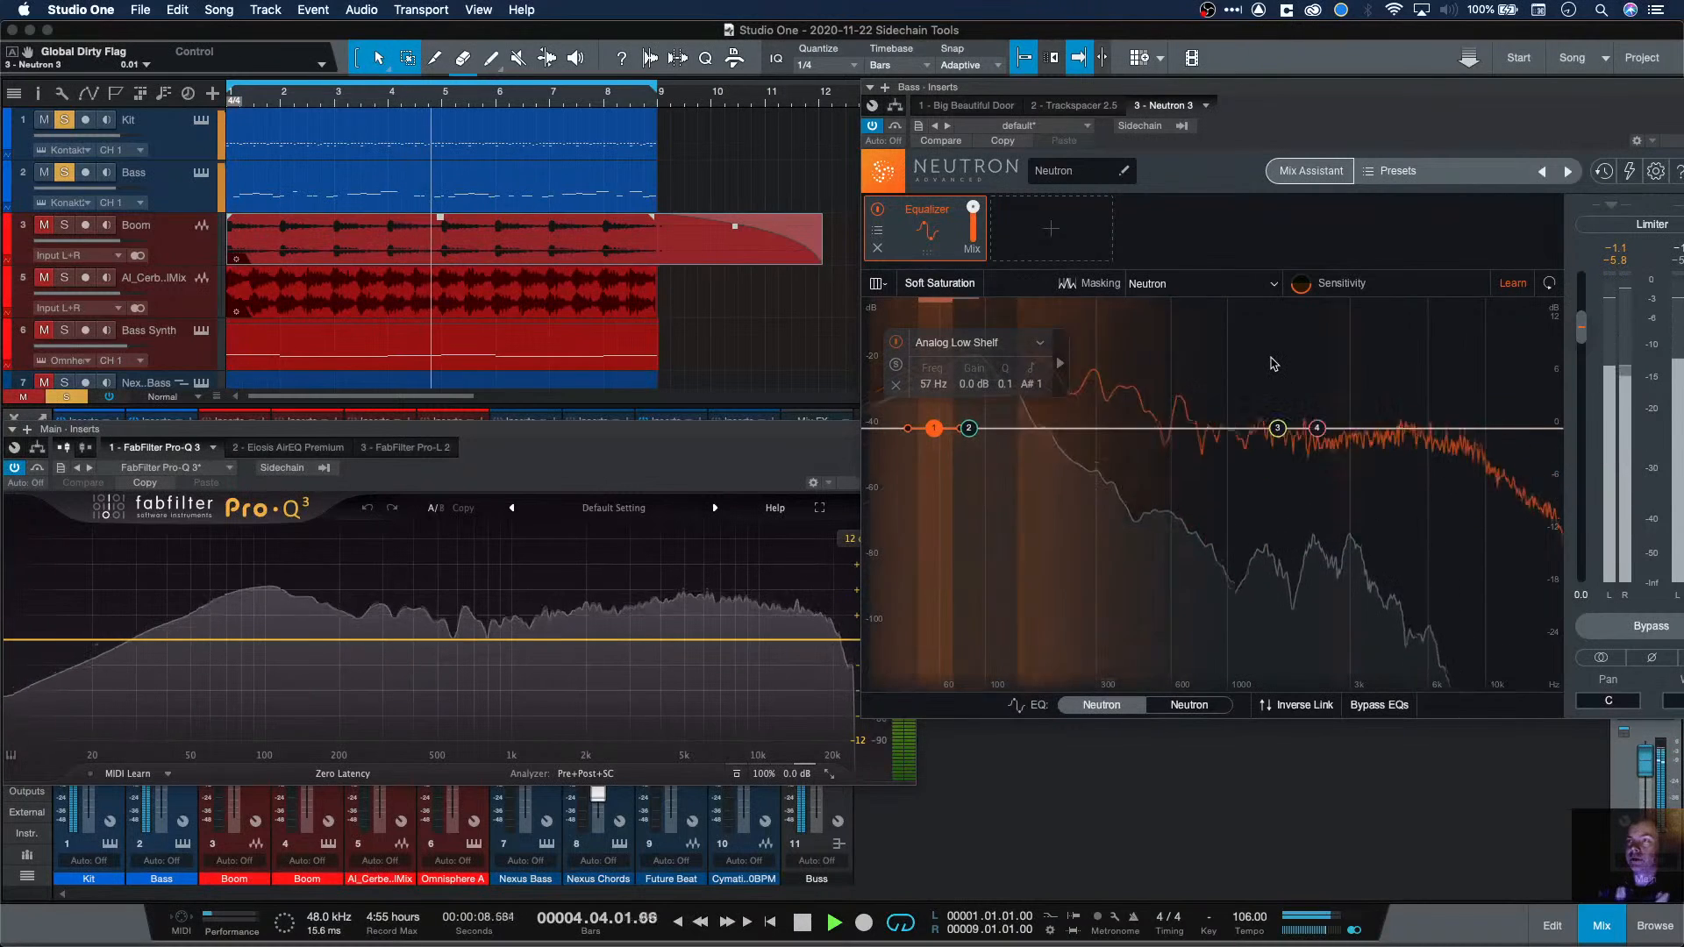
pyautogui.click(1202, 287)
pyautogui.click(1206, 336)
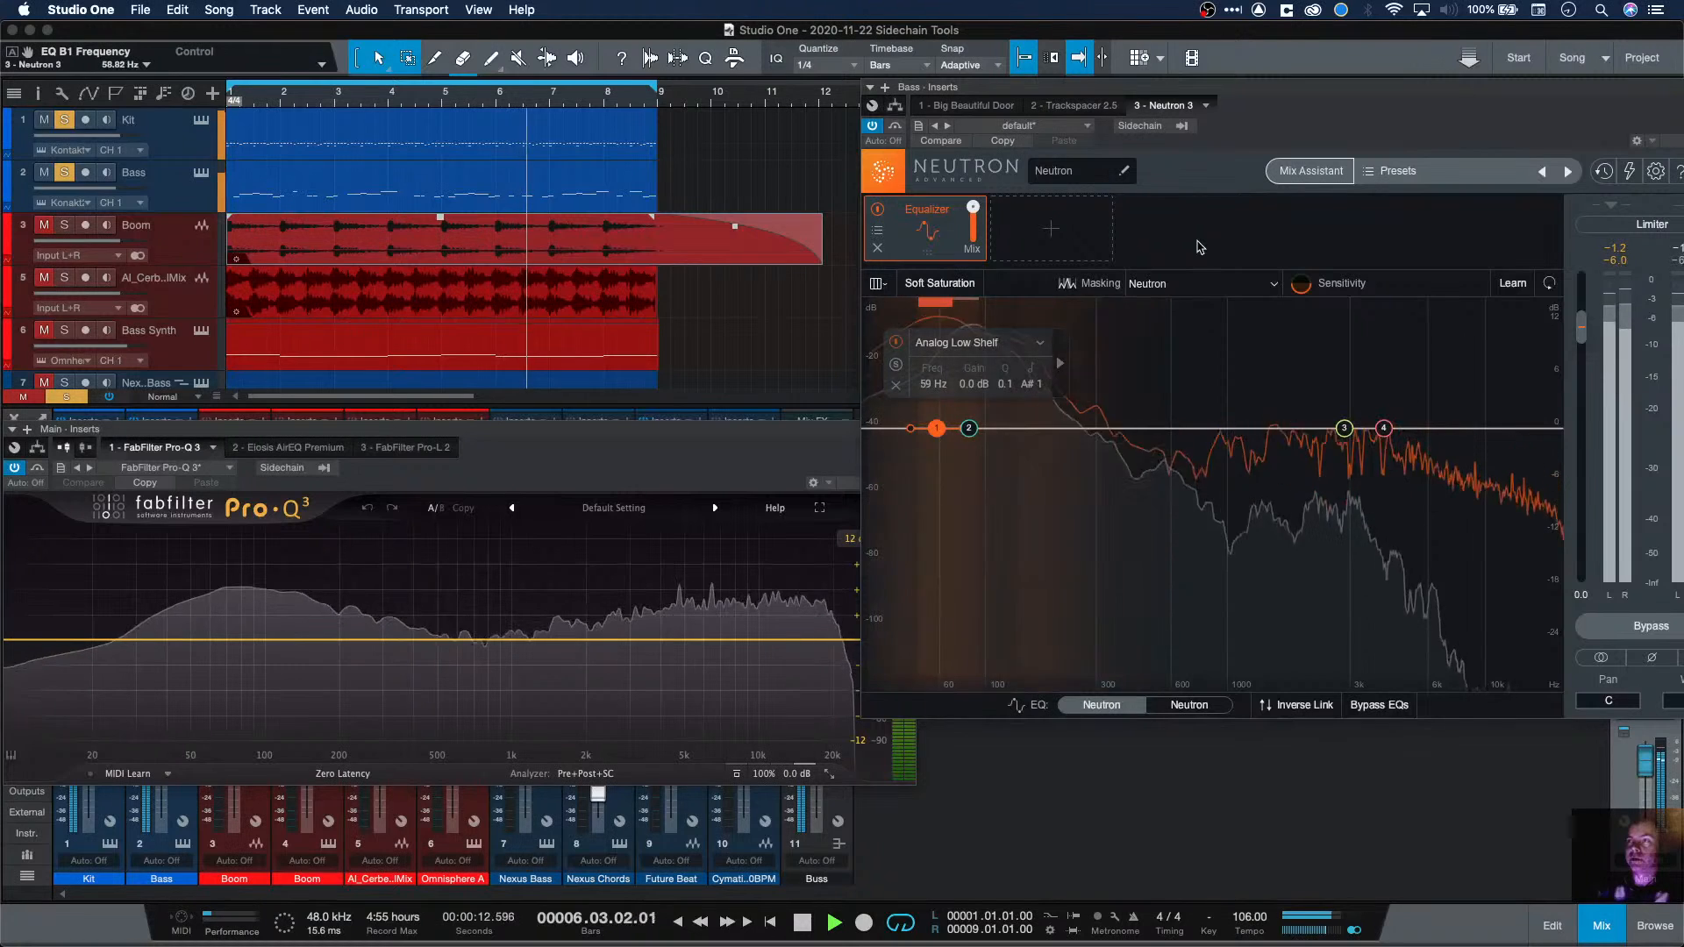
pyautogui.press('space')
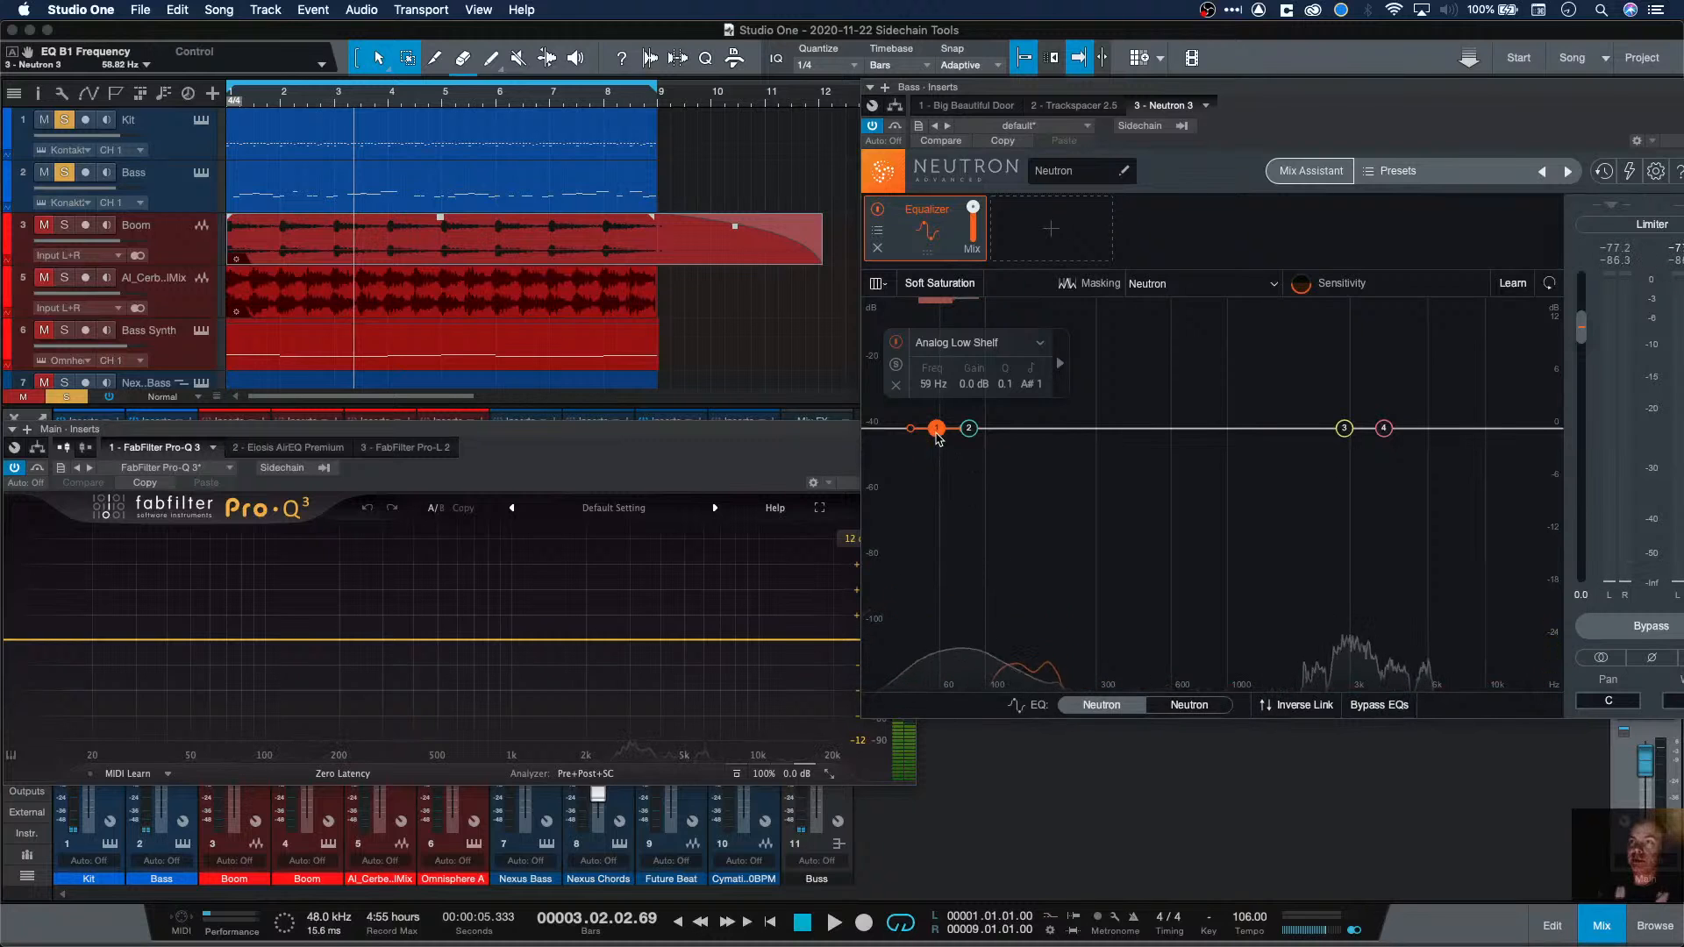
# Step: During playback, lower the 59 Hz low shelf to about -5.1 dB and band 2 to about -4.3 dB at 84 Hz
pyautogui.press('space')
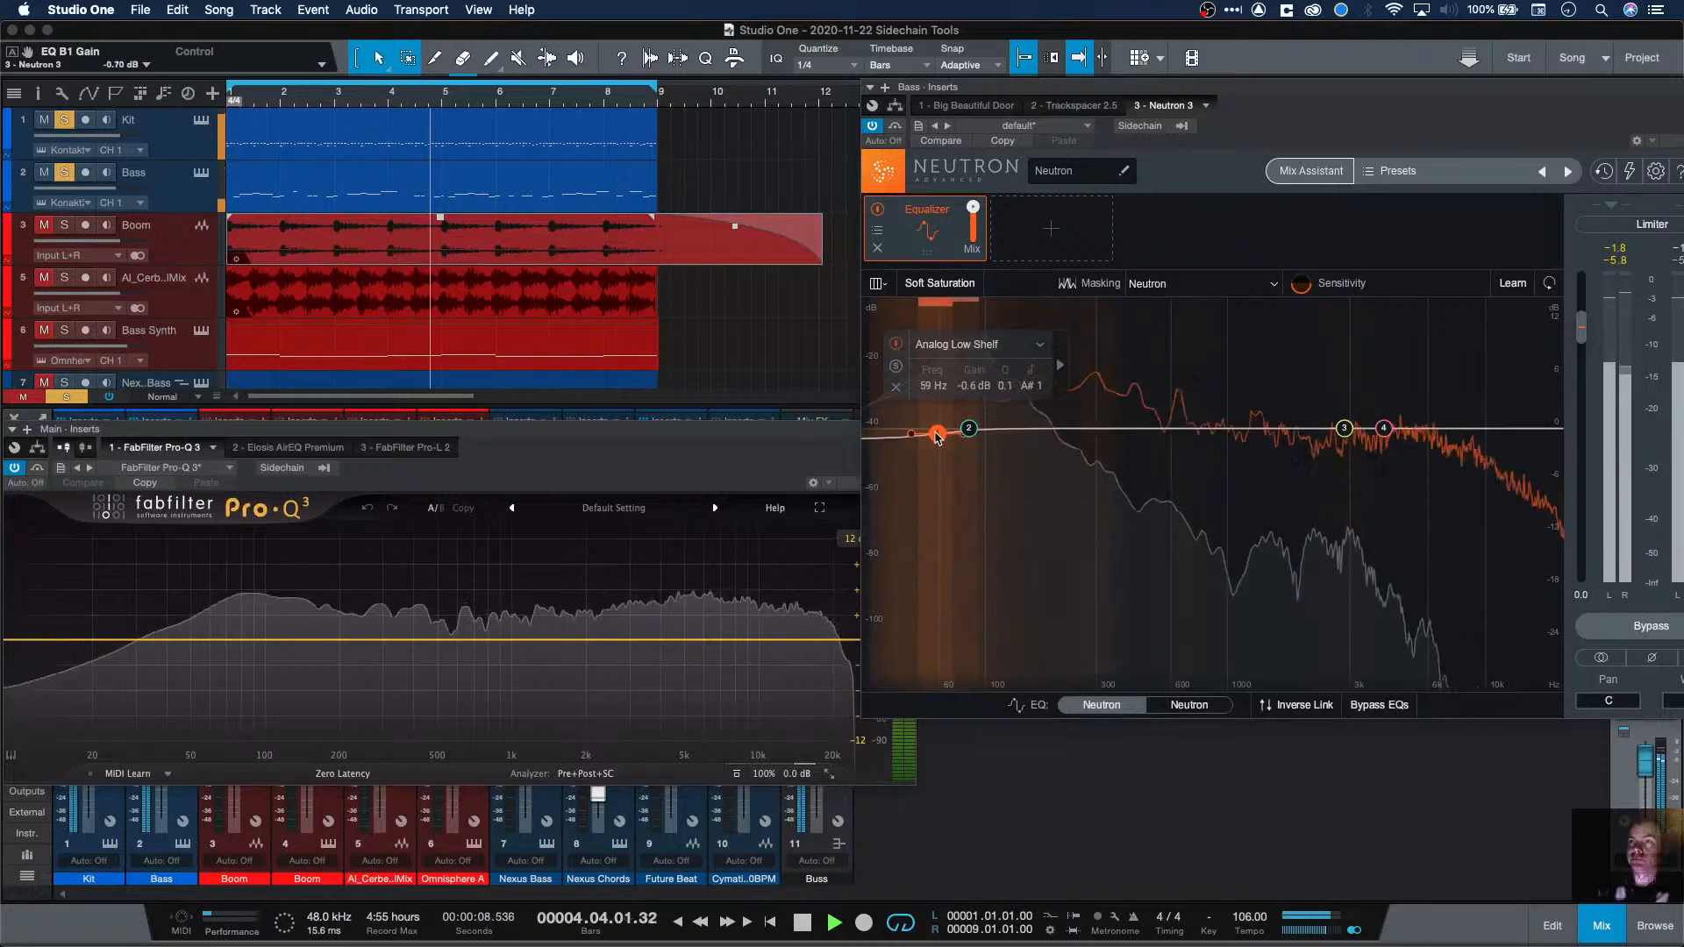
pyautogui.moveTo(937, 441); pyautogui.dragTo(938, 464)
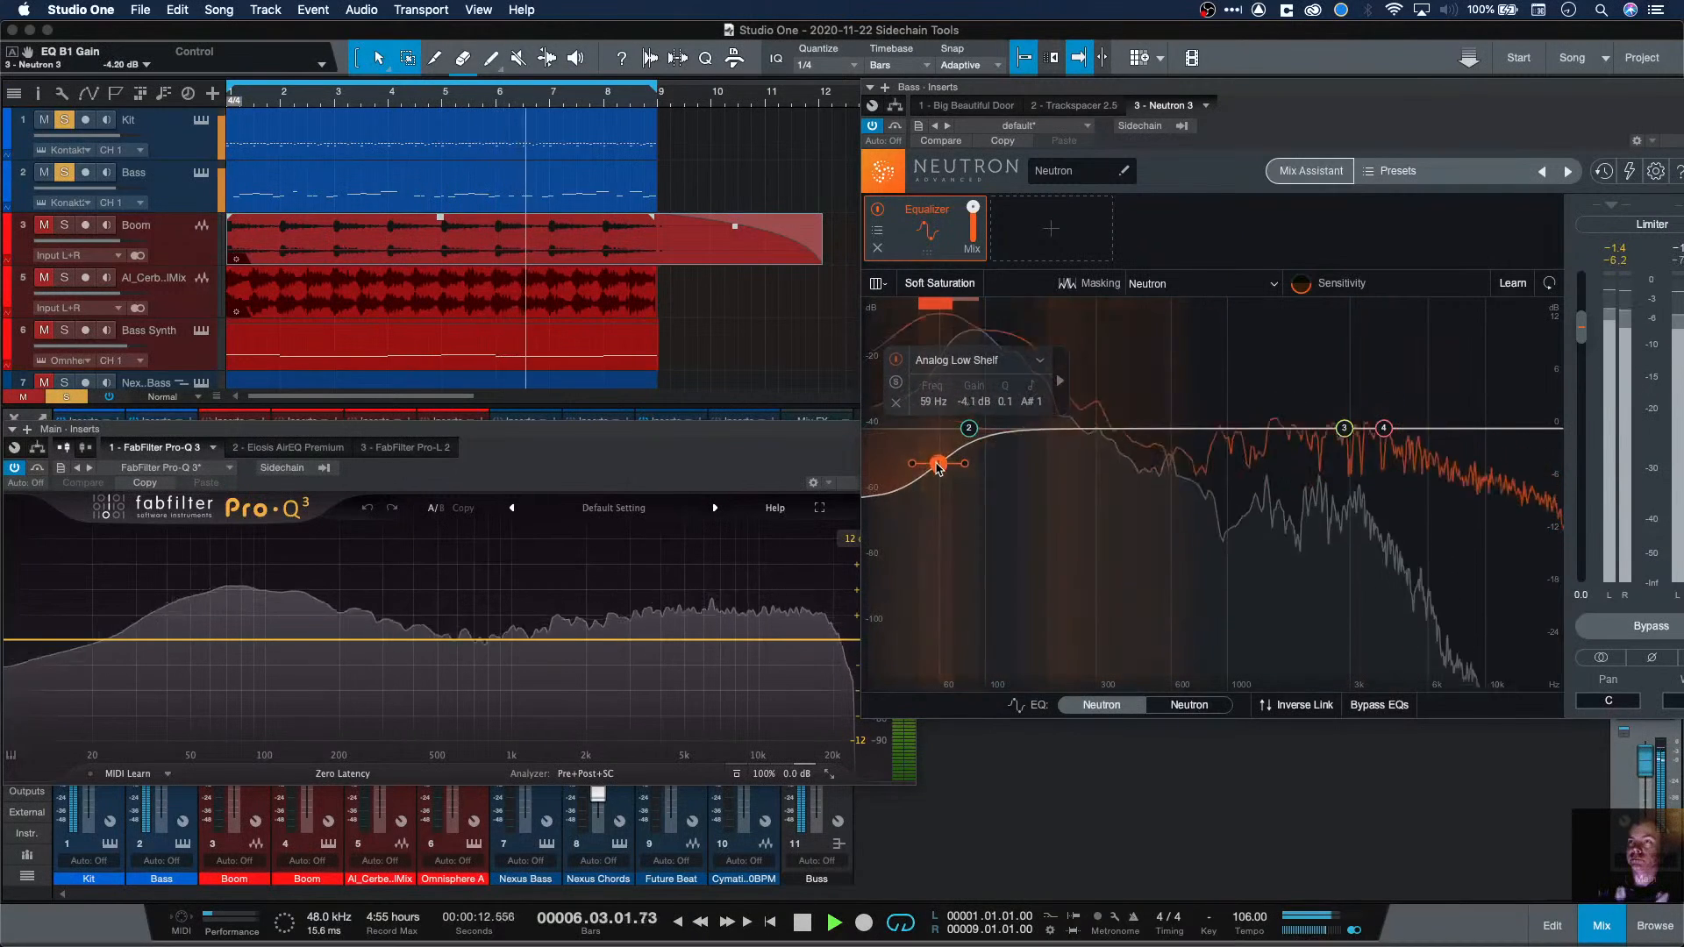
pyautogui.moveTo(968, 430); pyautogui.dragTo(974, 466)
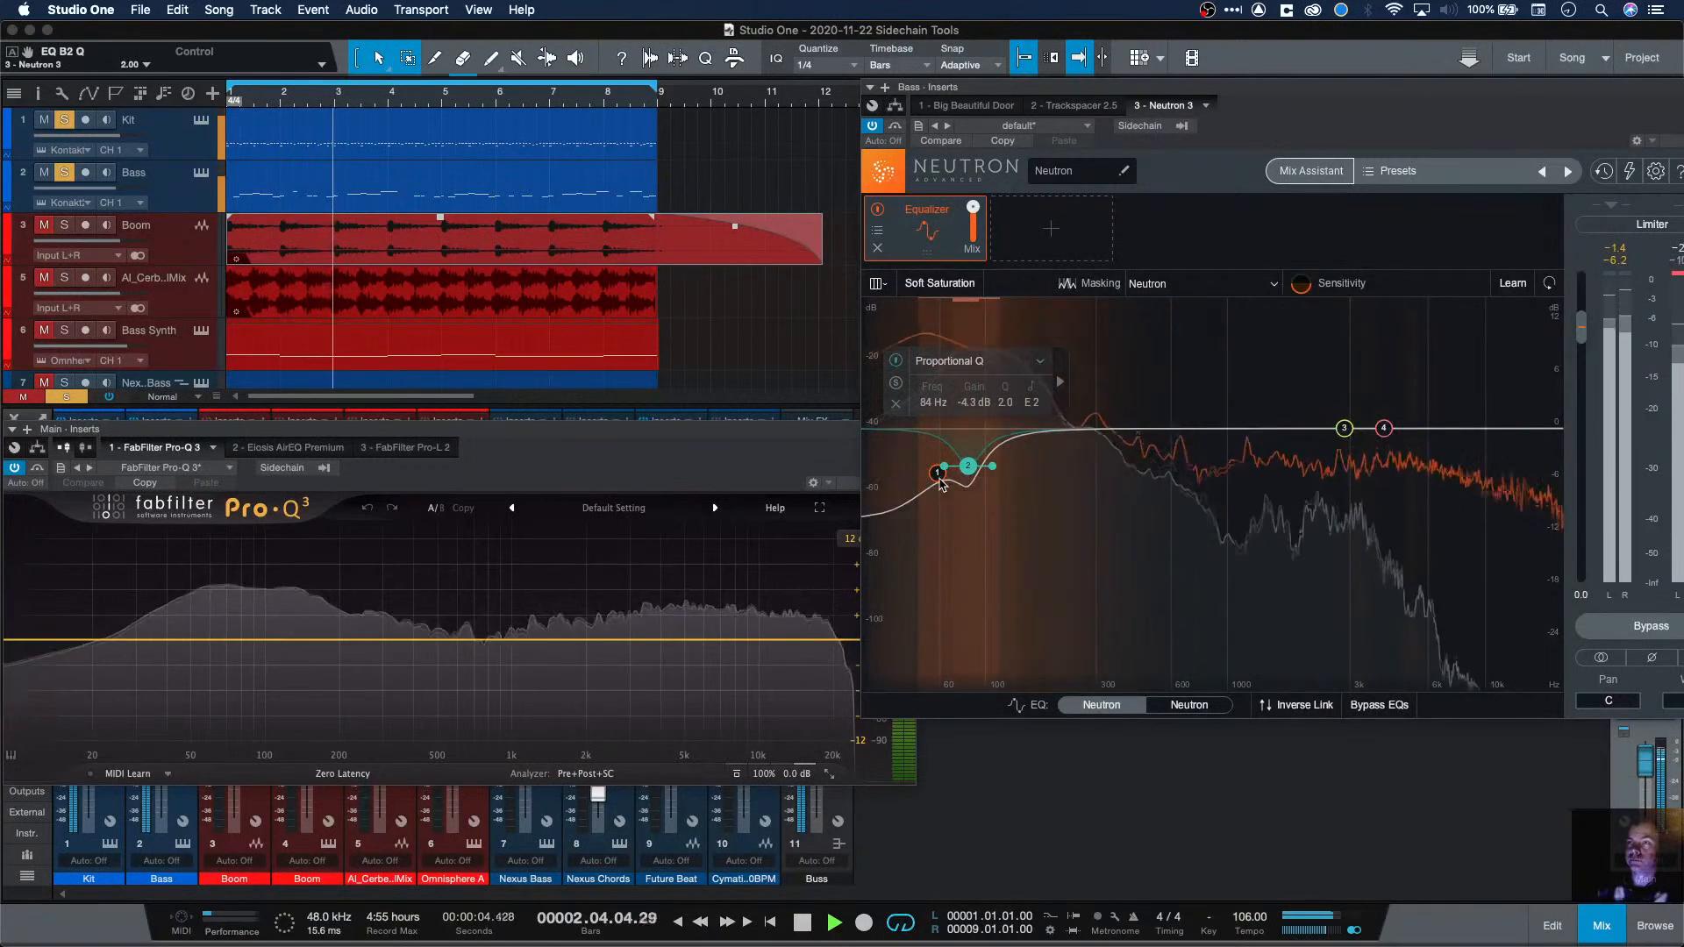
pyautogui.press('space')
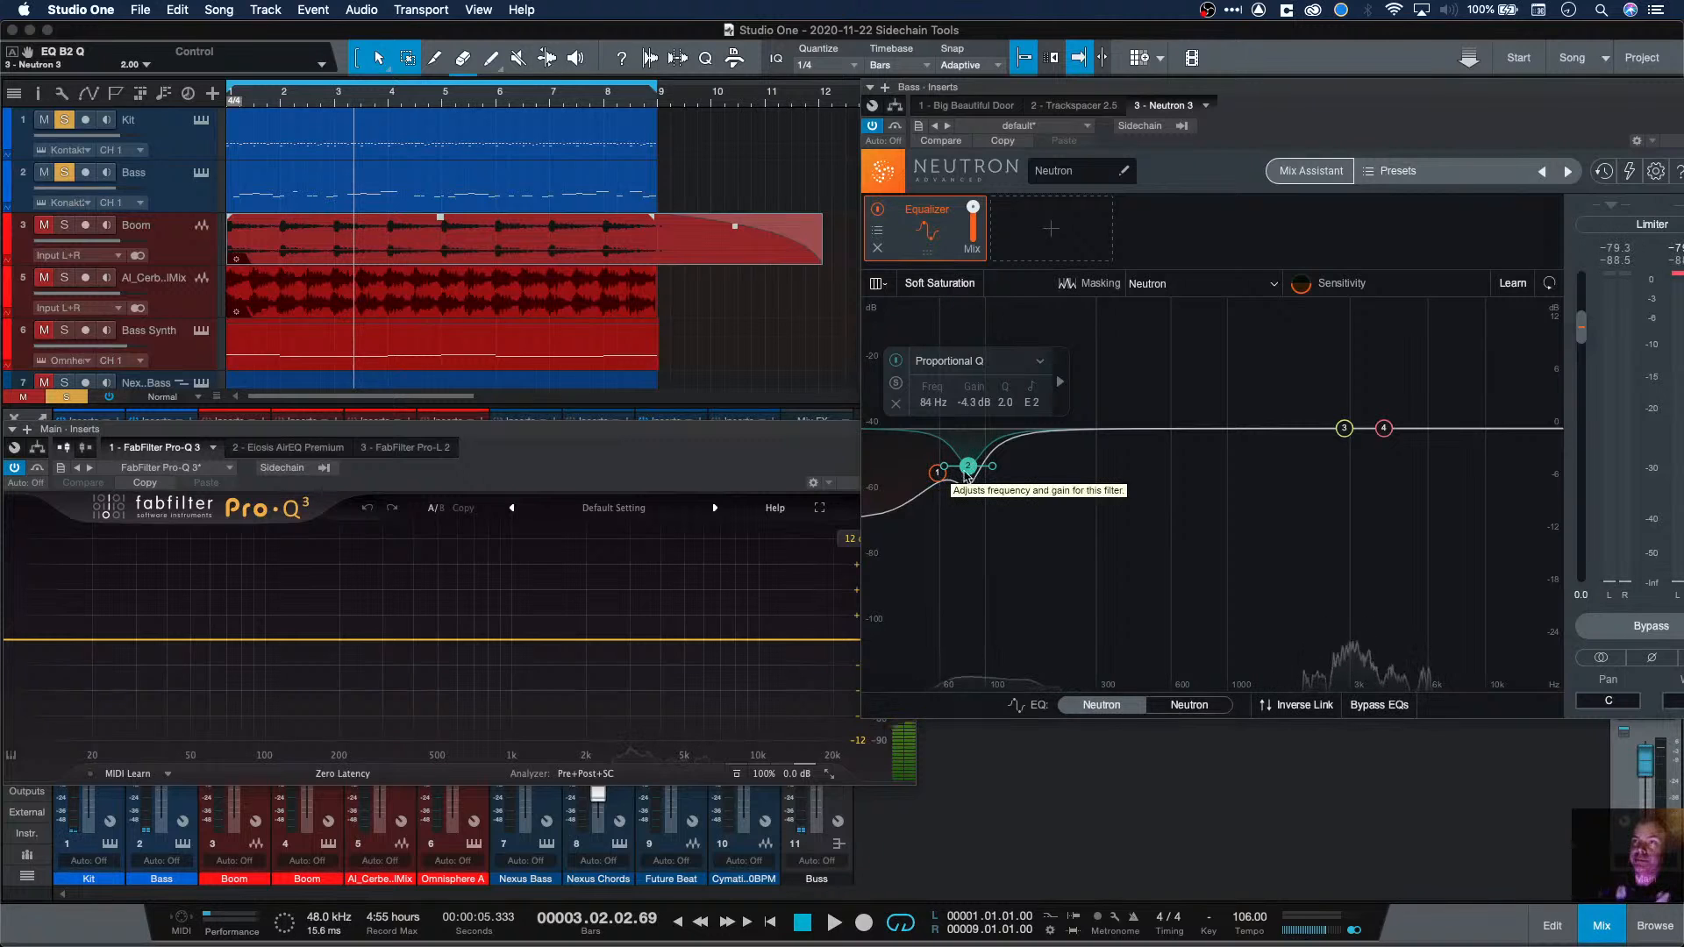
# Step: Make the low-shelf band 1 dynamic and set its sidechain to external, with Band 1 as the source
pyautogui.click(938, 474)
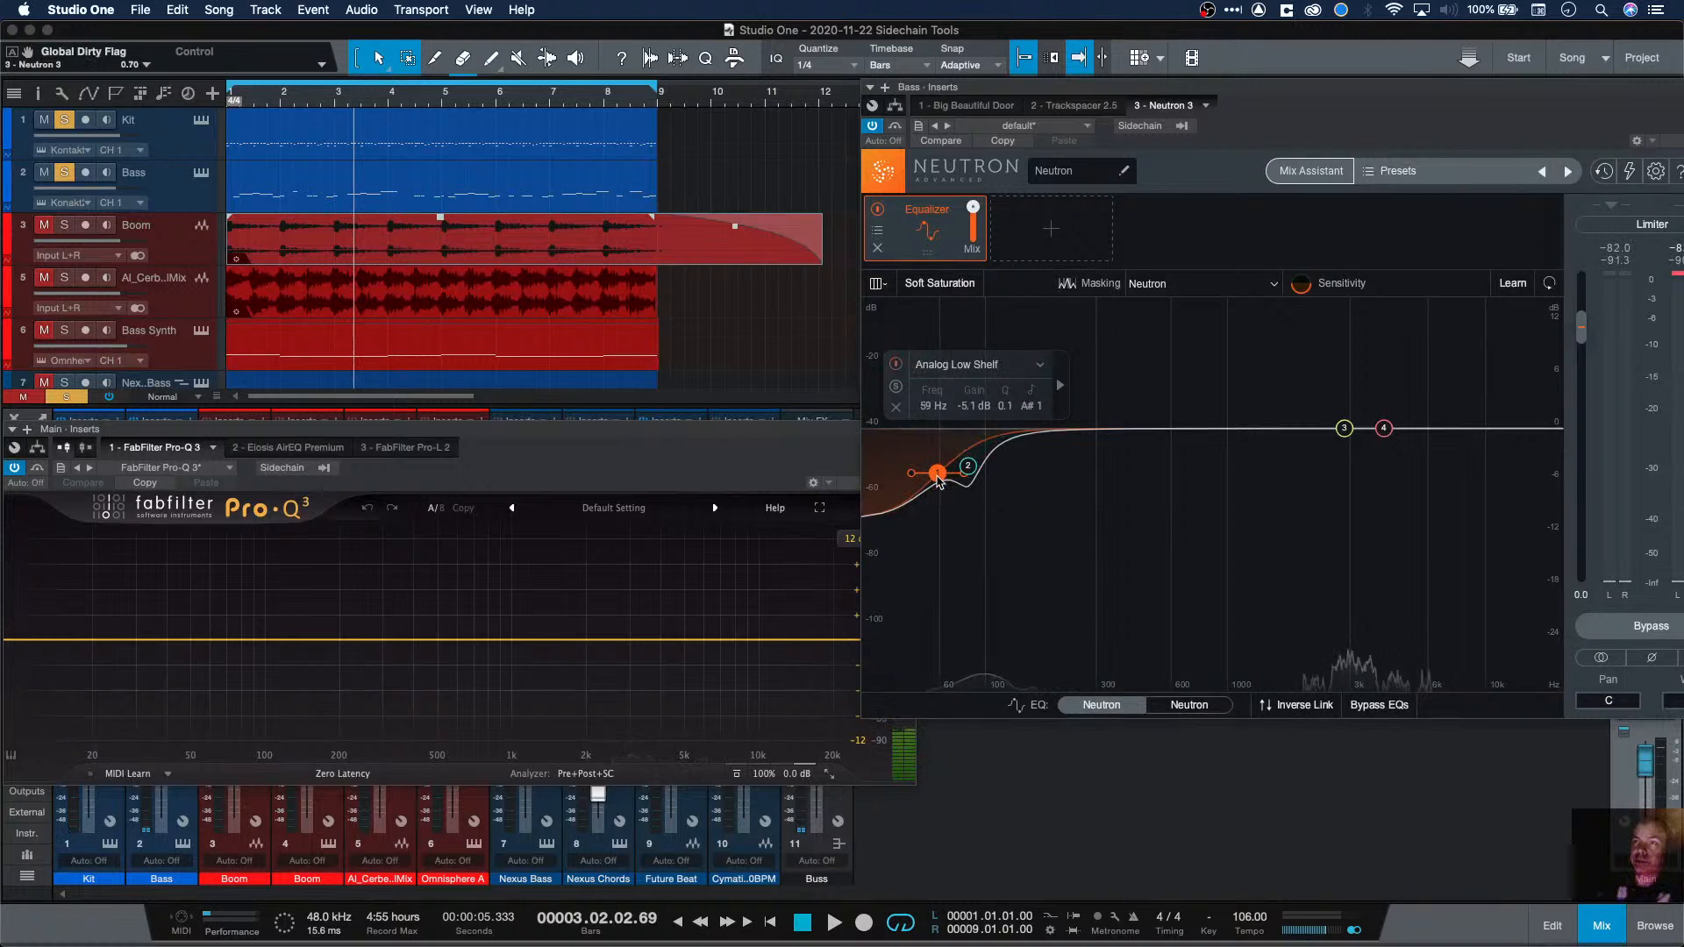
pyautogui.click(1061, 386)
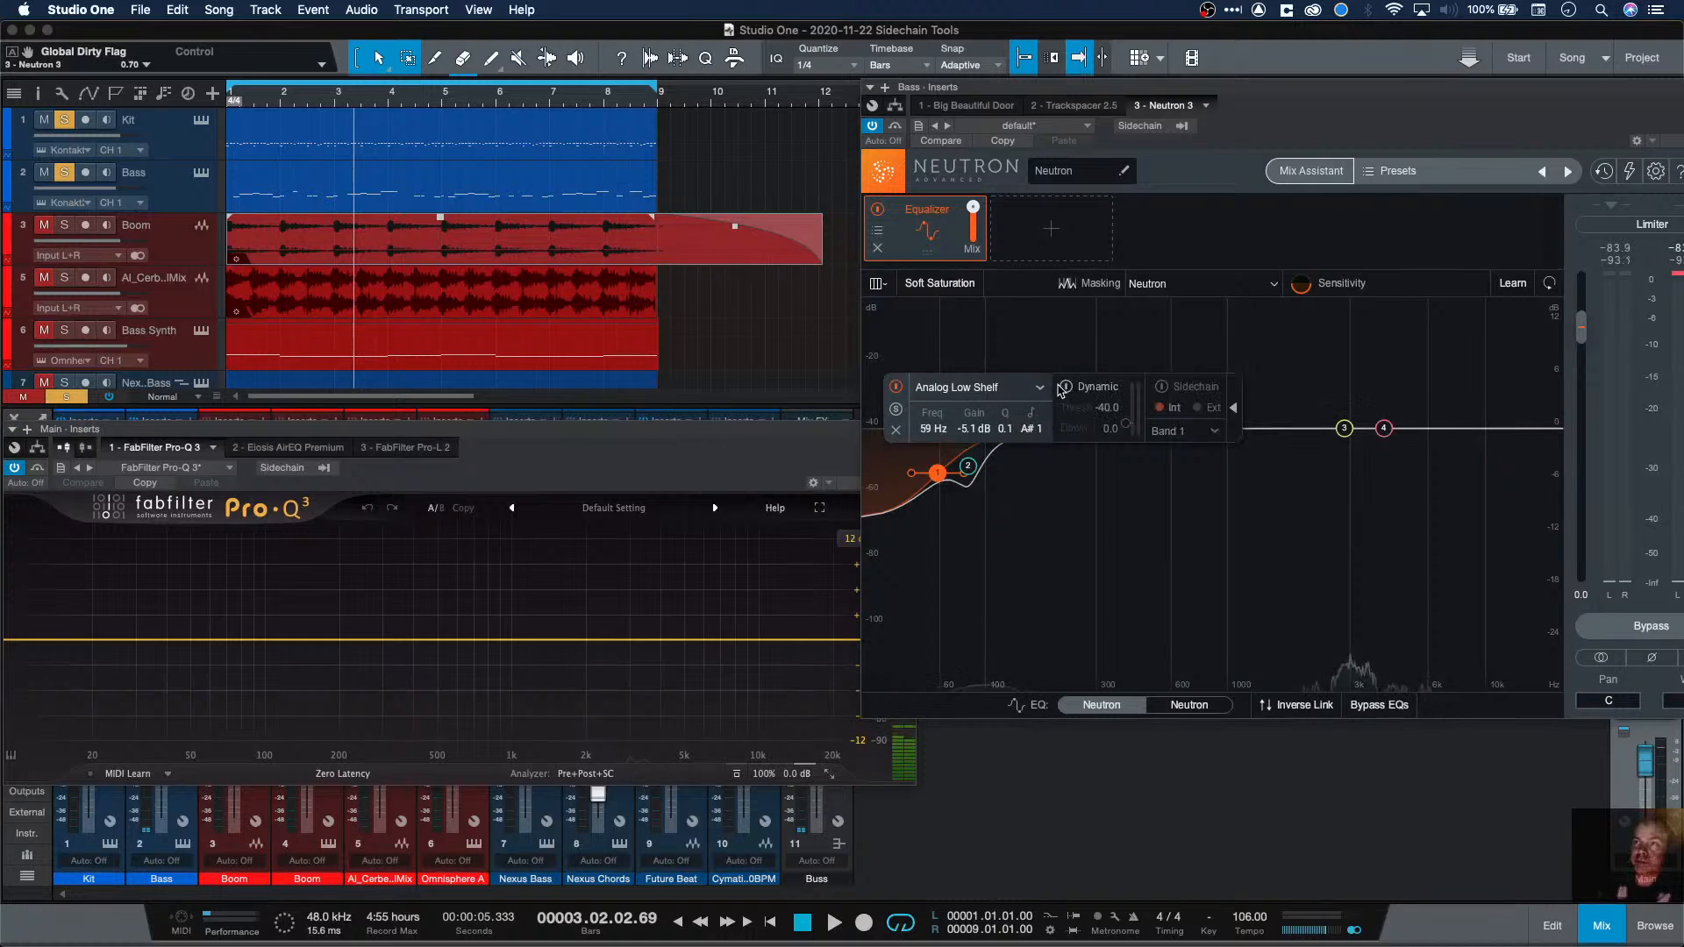
pyautogui.click(1066, 387)
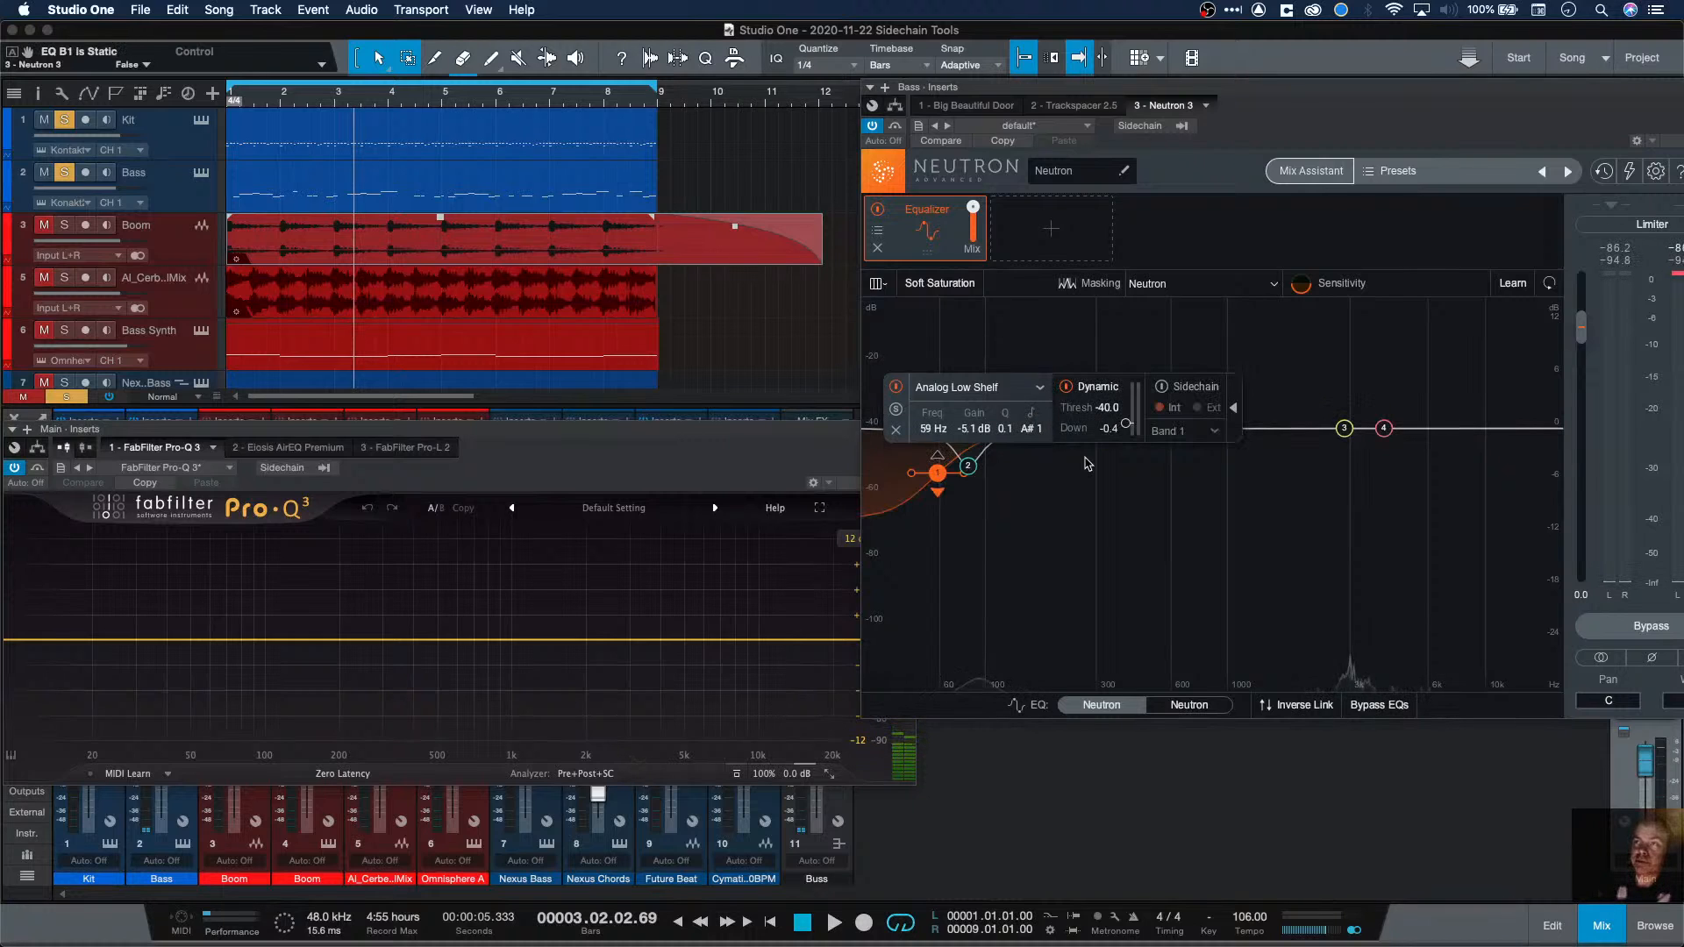
pyautogui.moveTo(1106, 454); pyautogui.dragTo(1186, 427)
pyautogui.click(1161, 388)
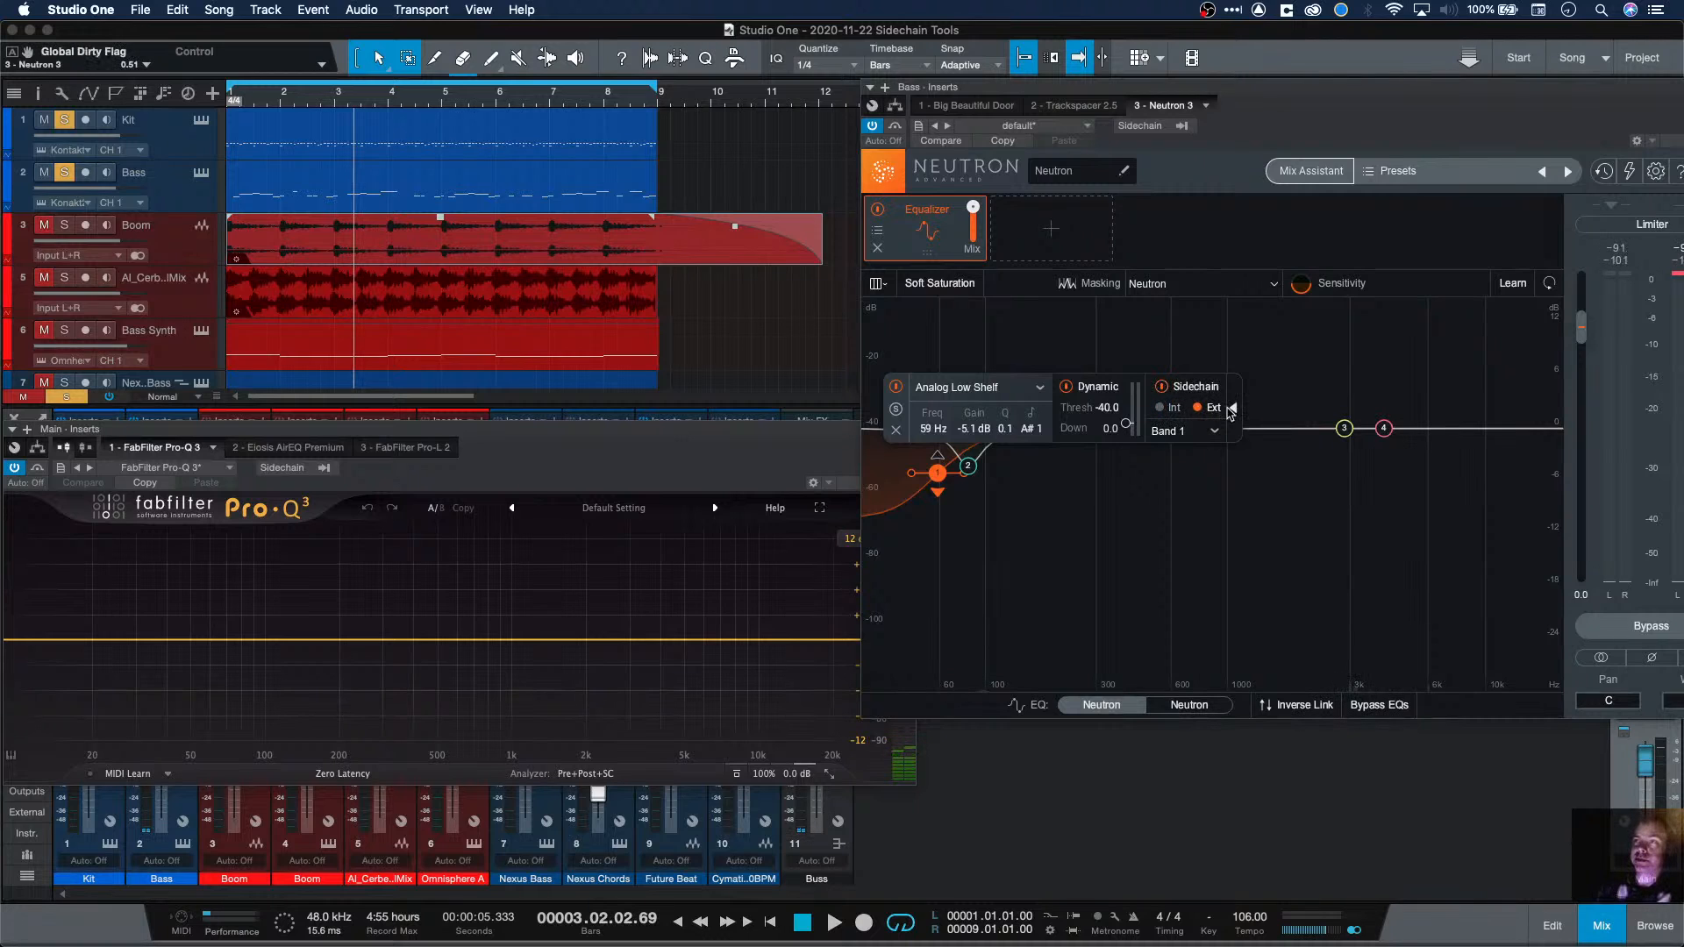
pyautogui.click(1217, 431)
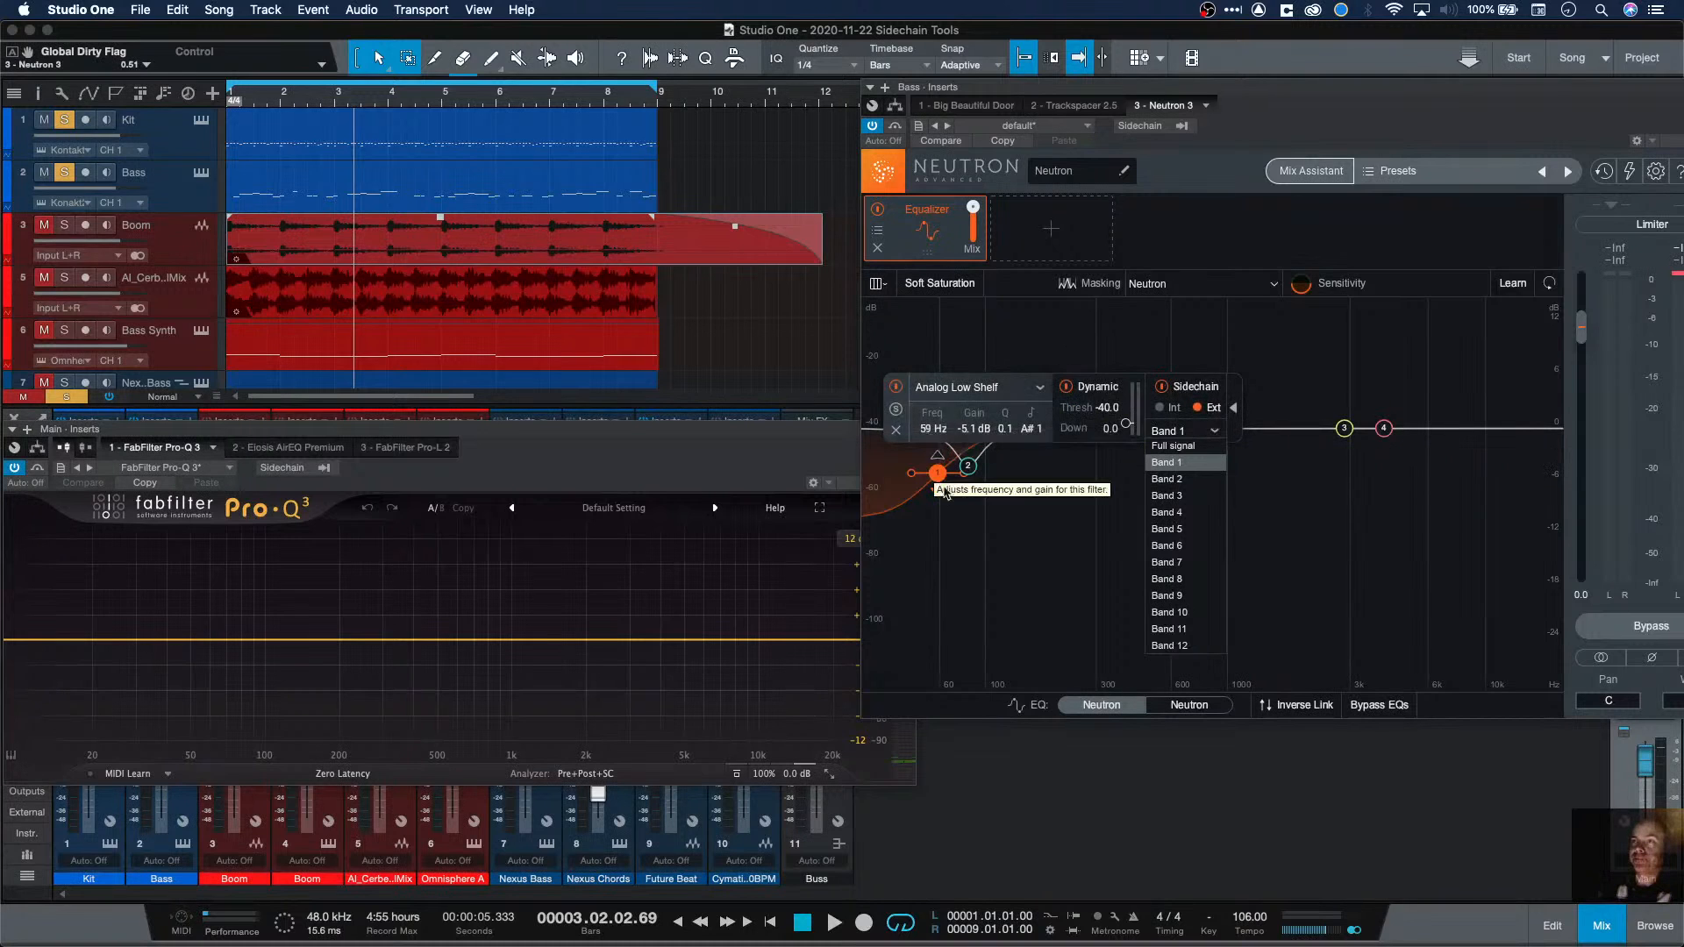
# Step: Make band 2 dynamic and set its sidechain to external, with Band 2 as the source
pyautogui.click(969, 467)
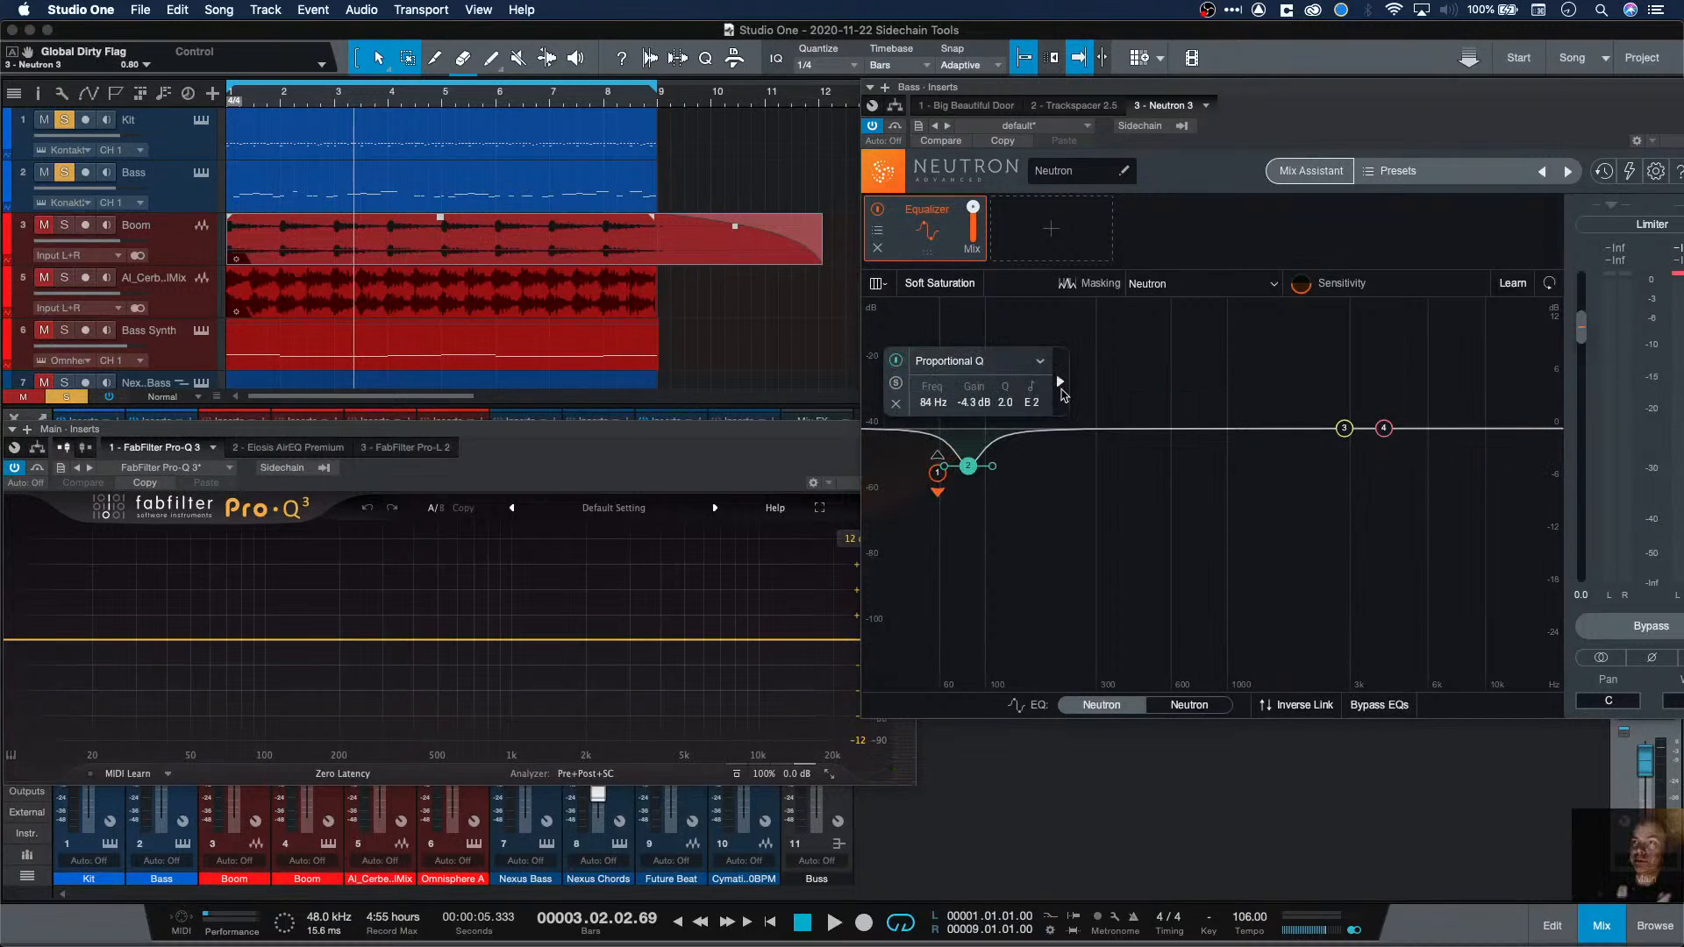
pyautogui.click(1062, 386)
pyautogui.click(1066, 384)
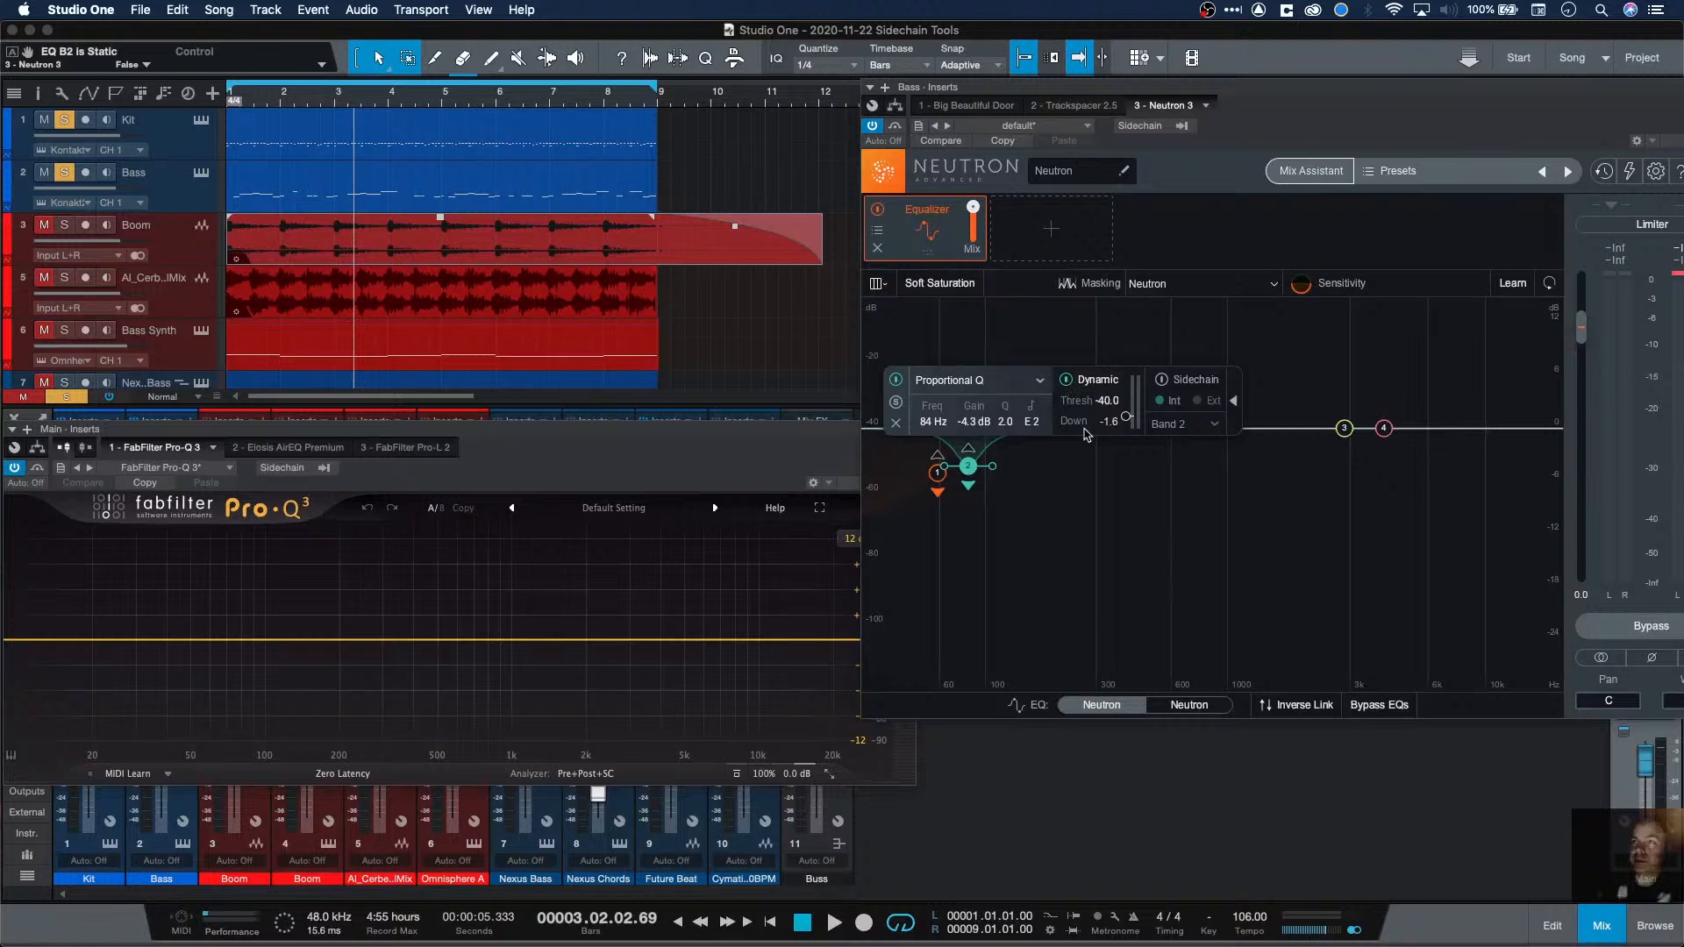
pyautogui.click(1170, 401)
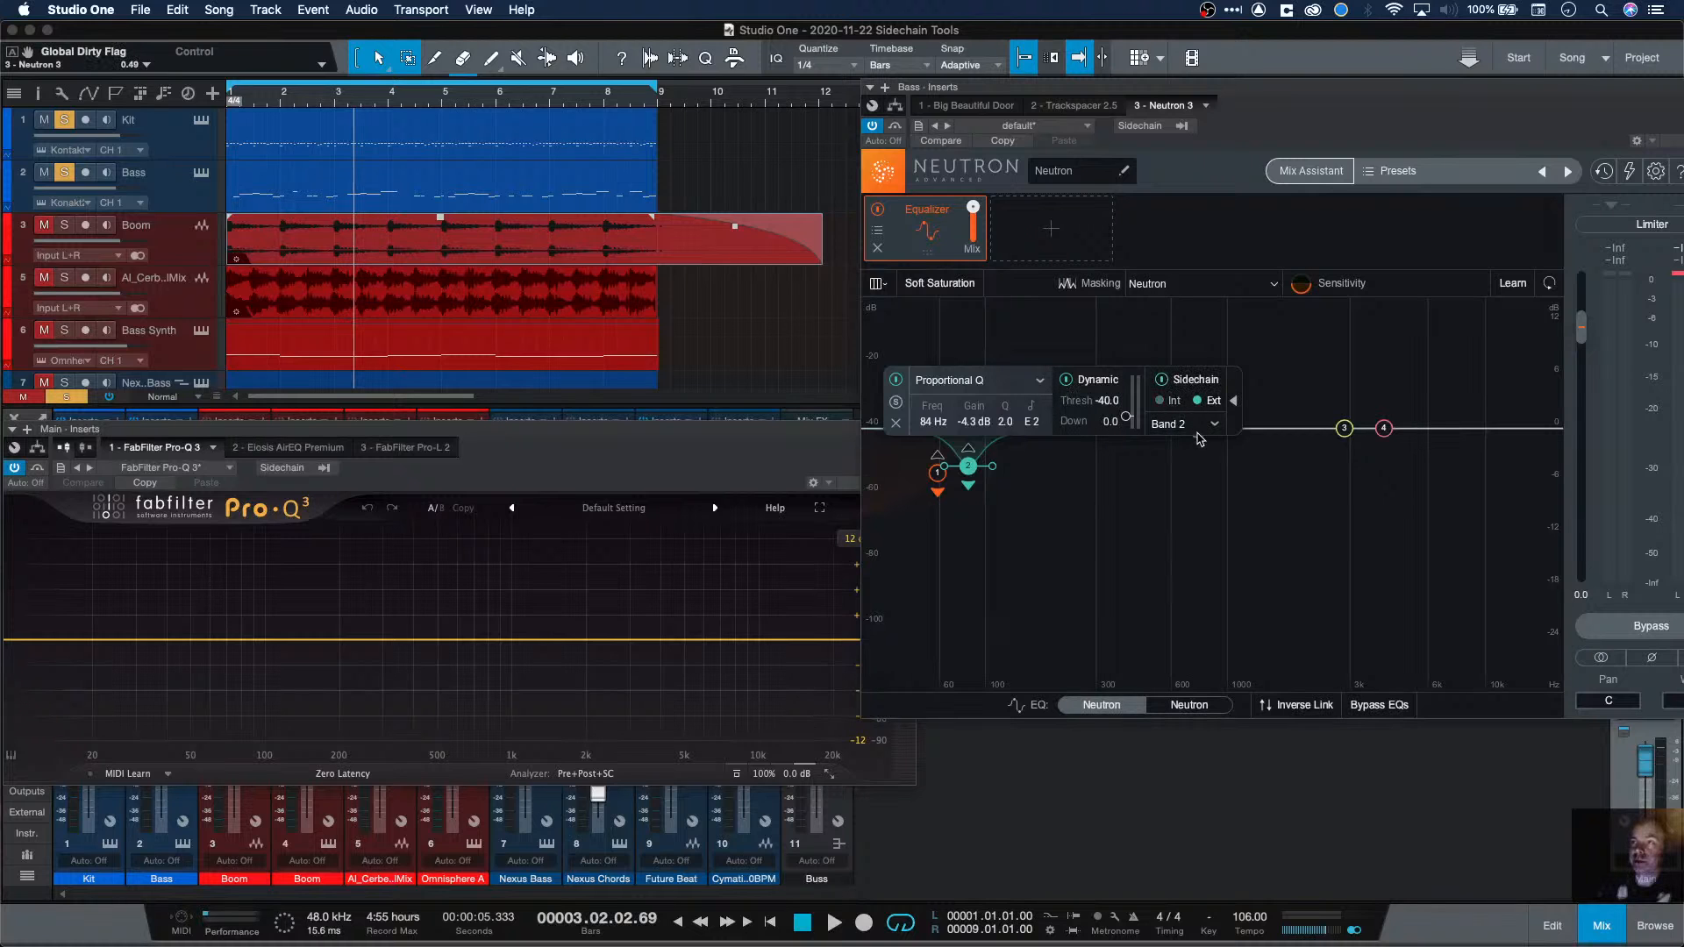
# Step: Audition the dynamic EQ, deepen band 1's cut, and move band 2 to about -7.1 dB at 86 Hz
pyautogui.press('space')
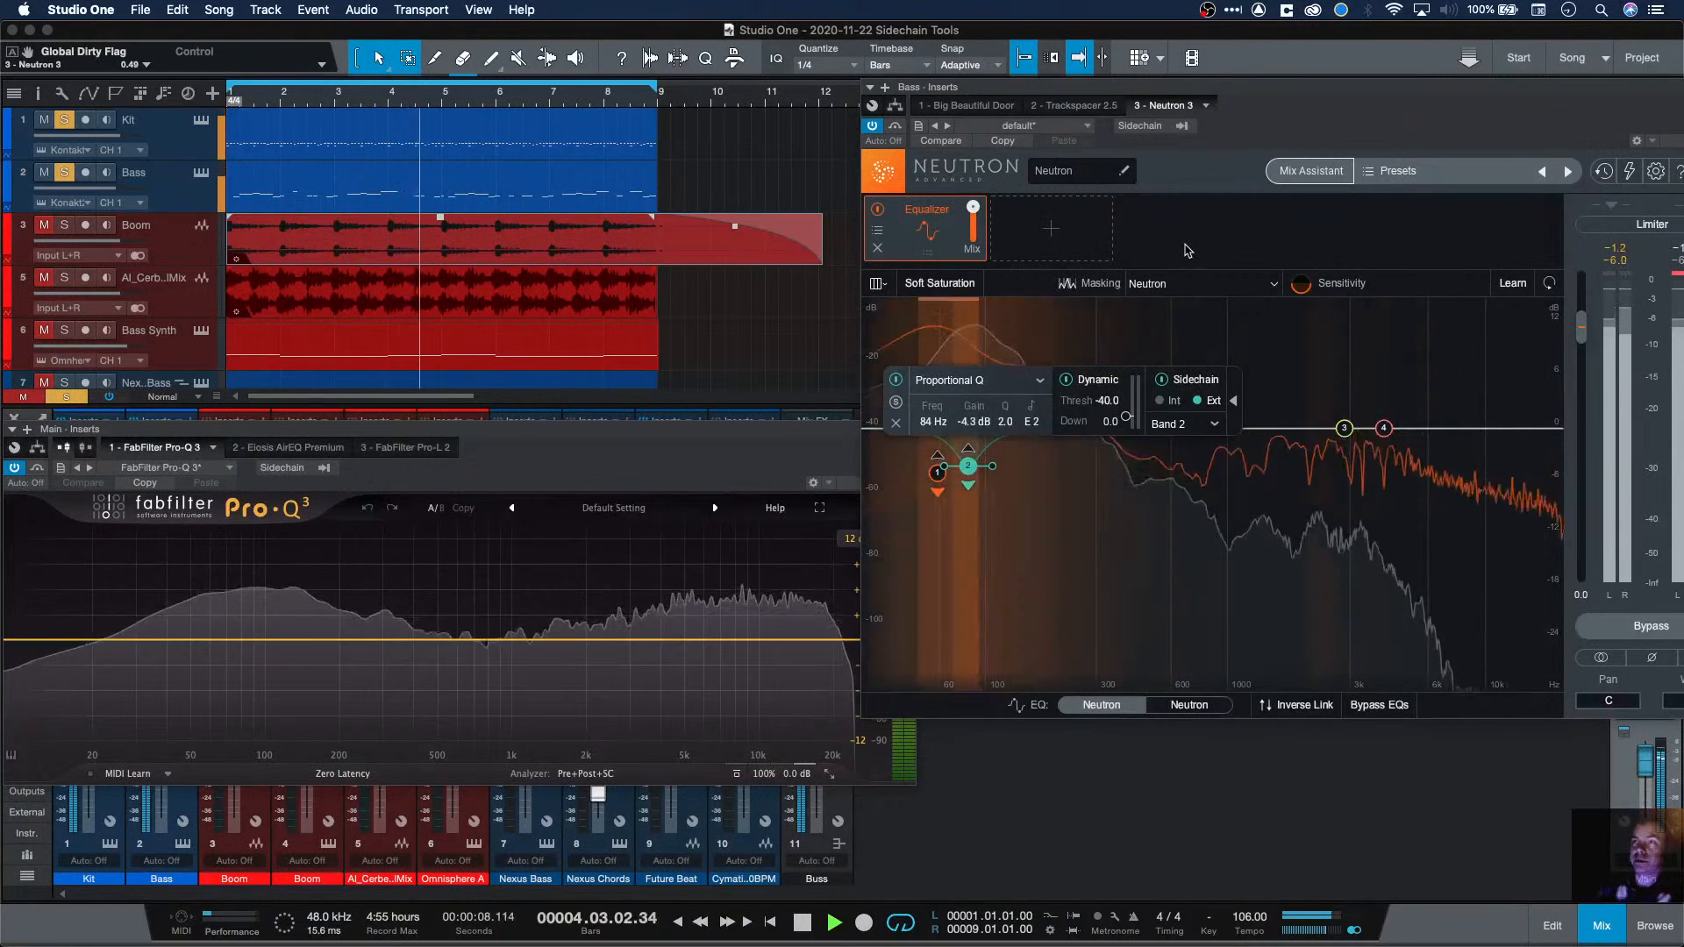
pyautogui.press('space')
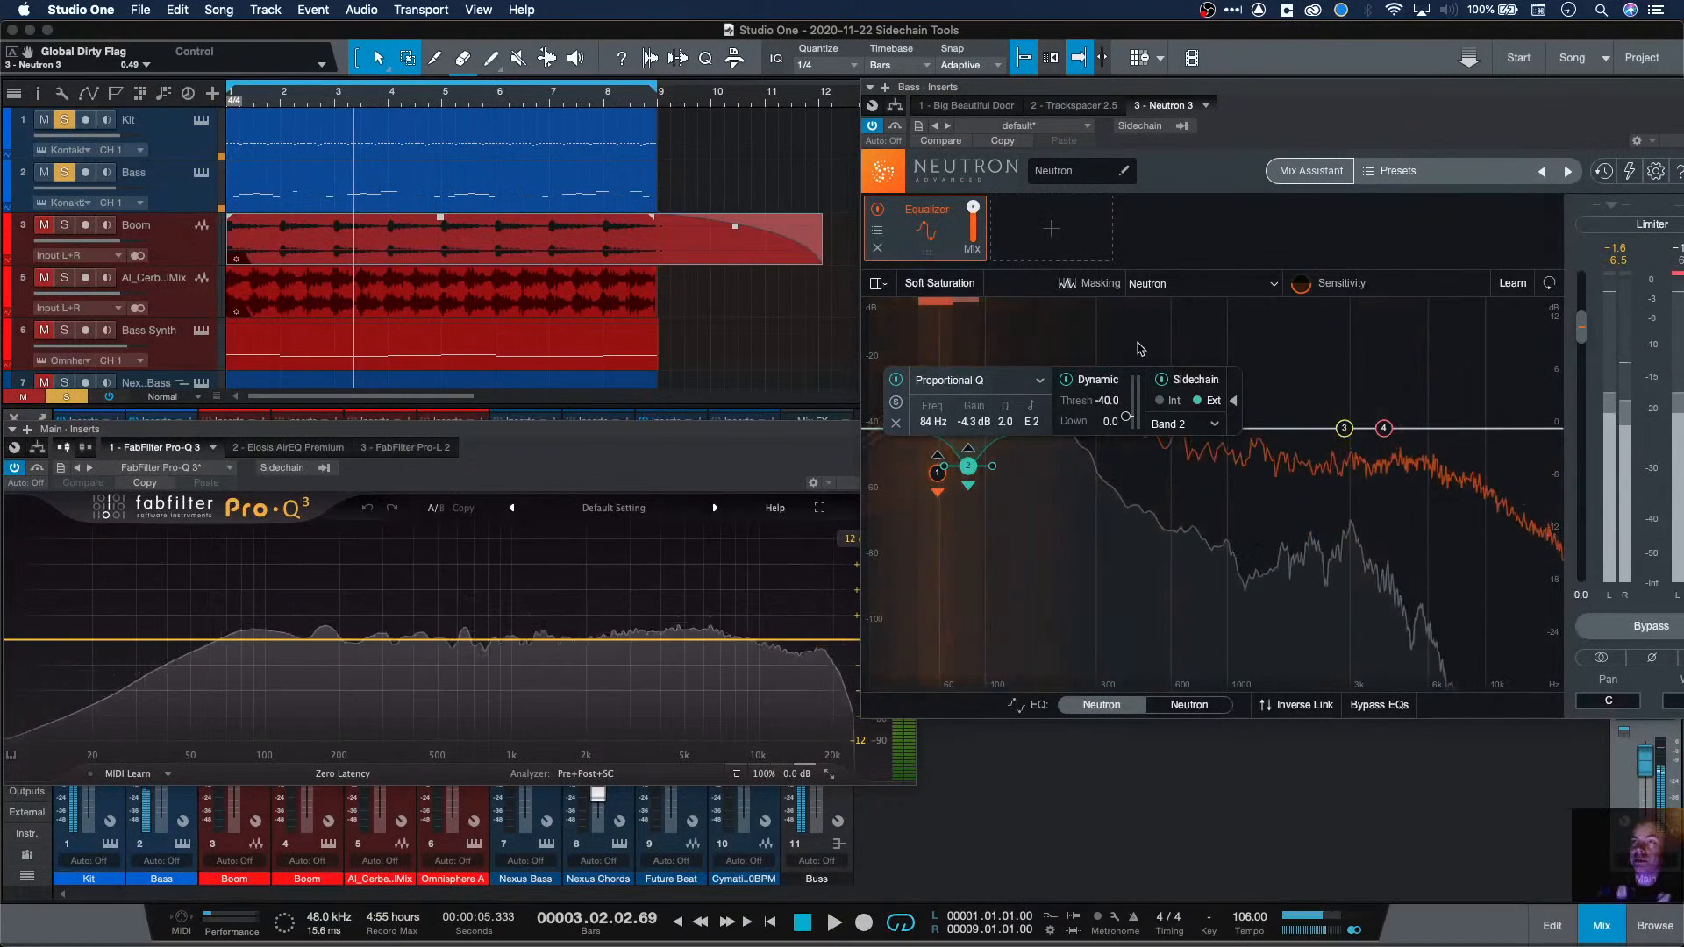
pyautogui.press('space')
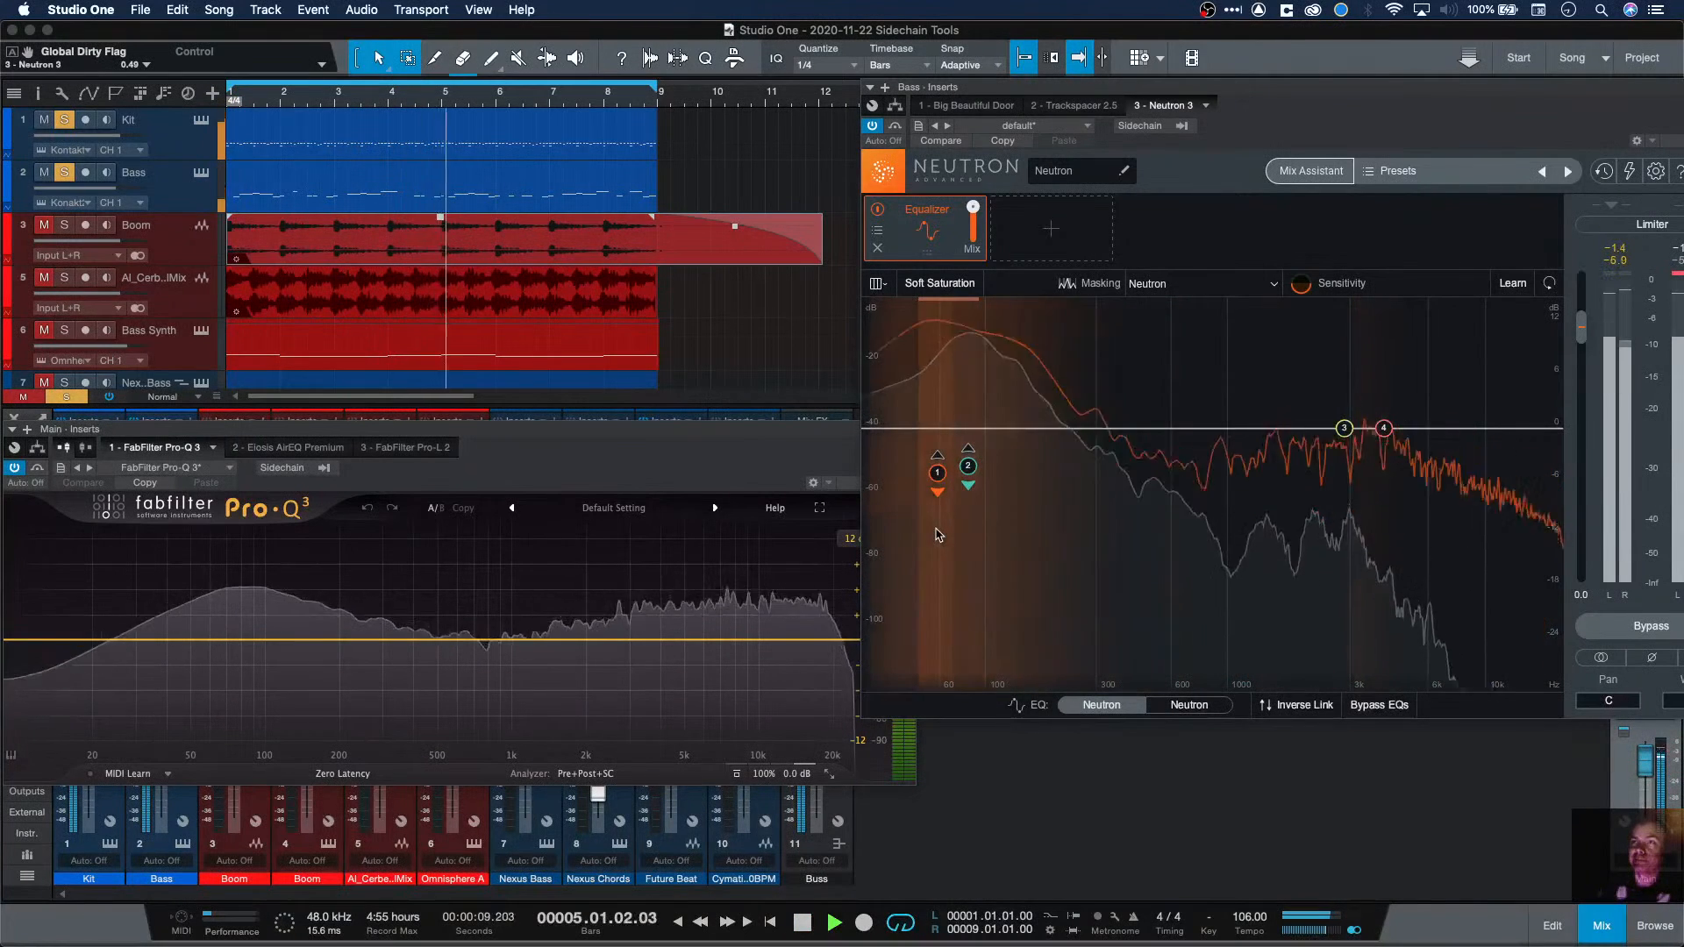
pyautogui.press('space')
pyautogui.moveTo(938, 475); pyautogui.dragTo(971, 492)
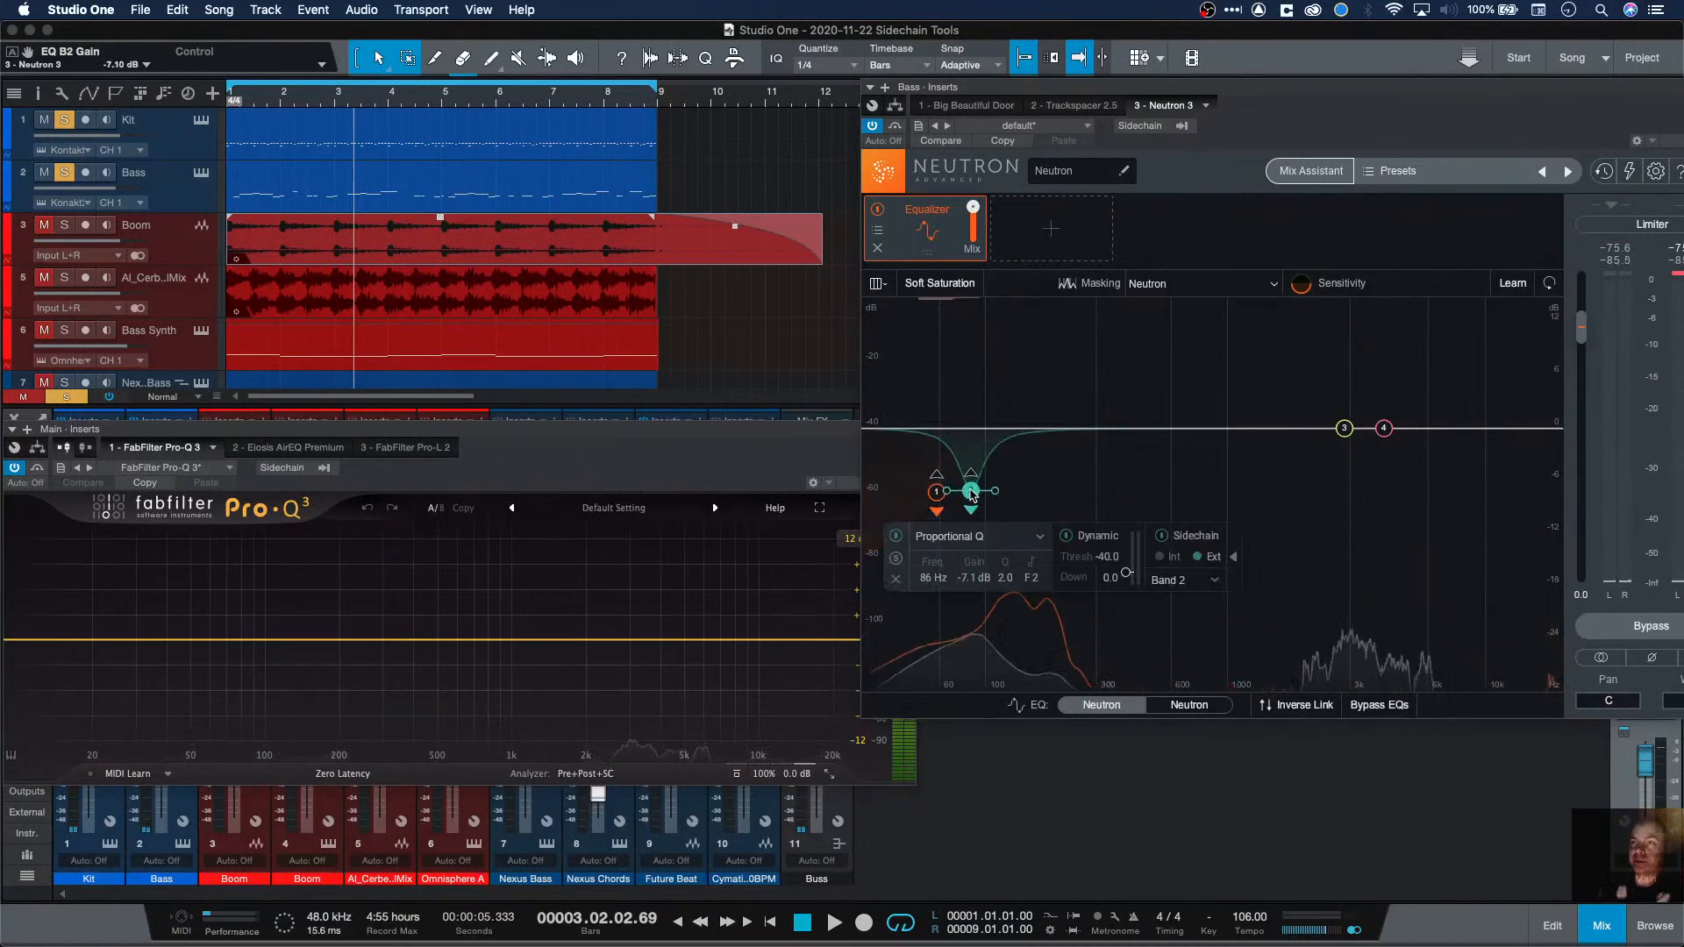
# Step: Audition the mix, and lower band 1 to about -8.5 dB at 60 Hz and band 2 to about -9.3 dB at 86 Hz
pyautogui.press('space')
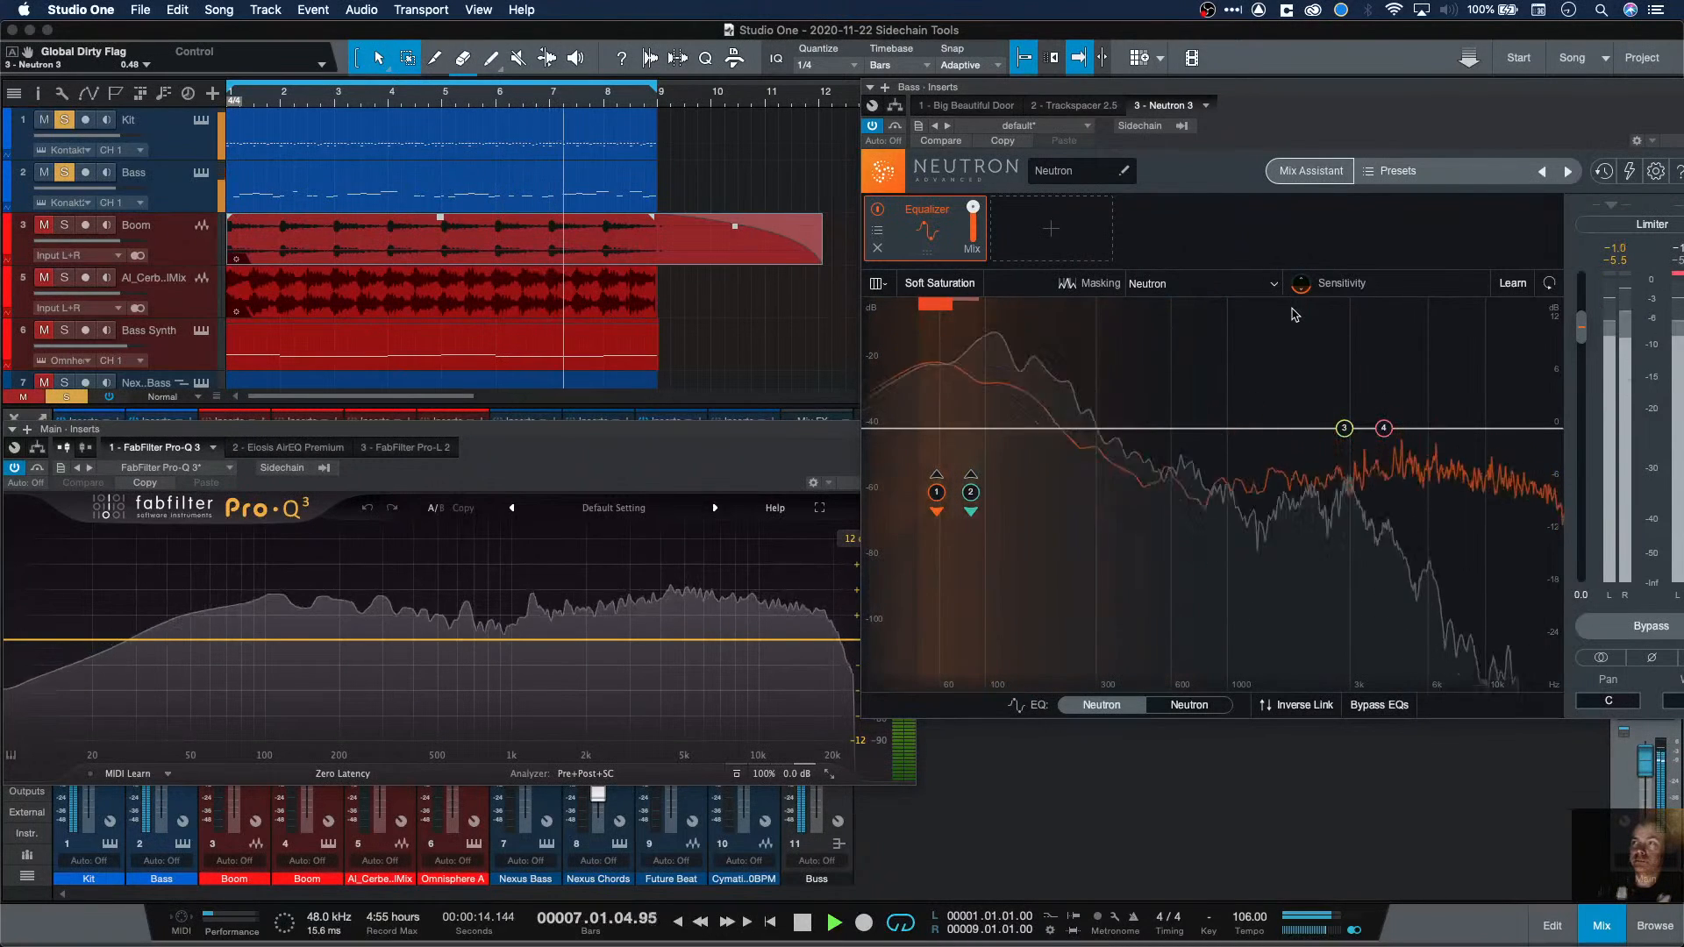
pyautogui.press('space')
pyautogui.moveTo(937, 492); pyautogui.dragTo(939, 505)
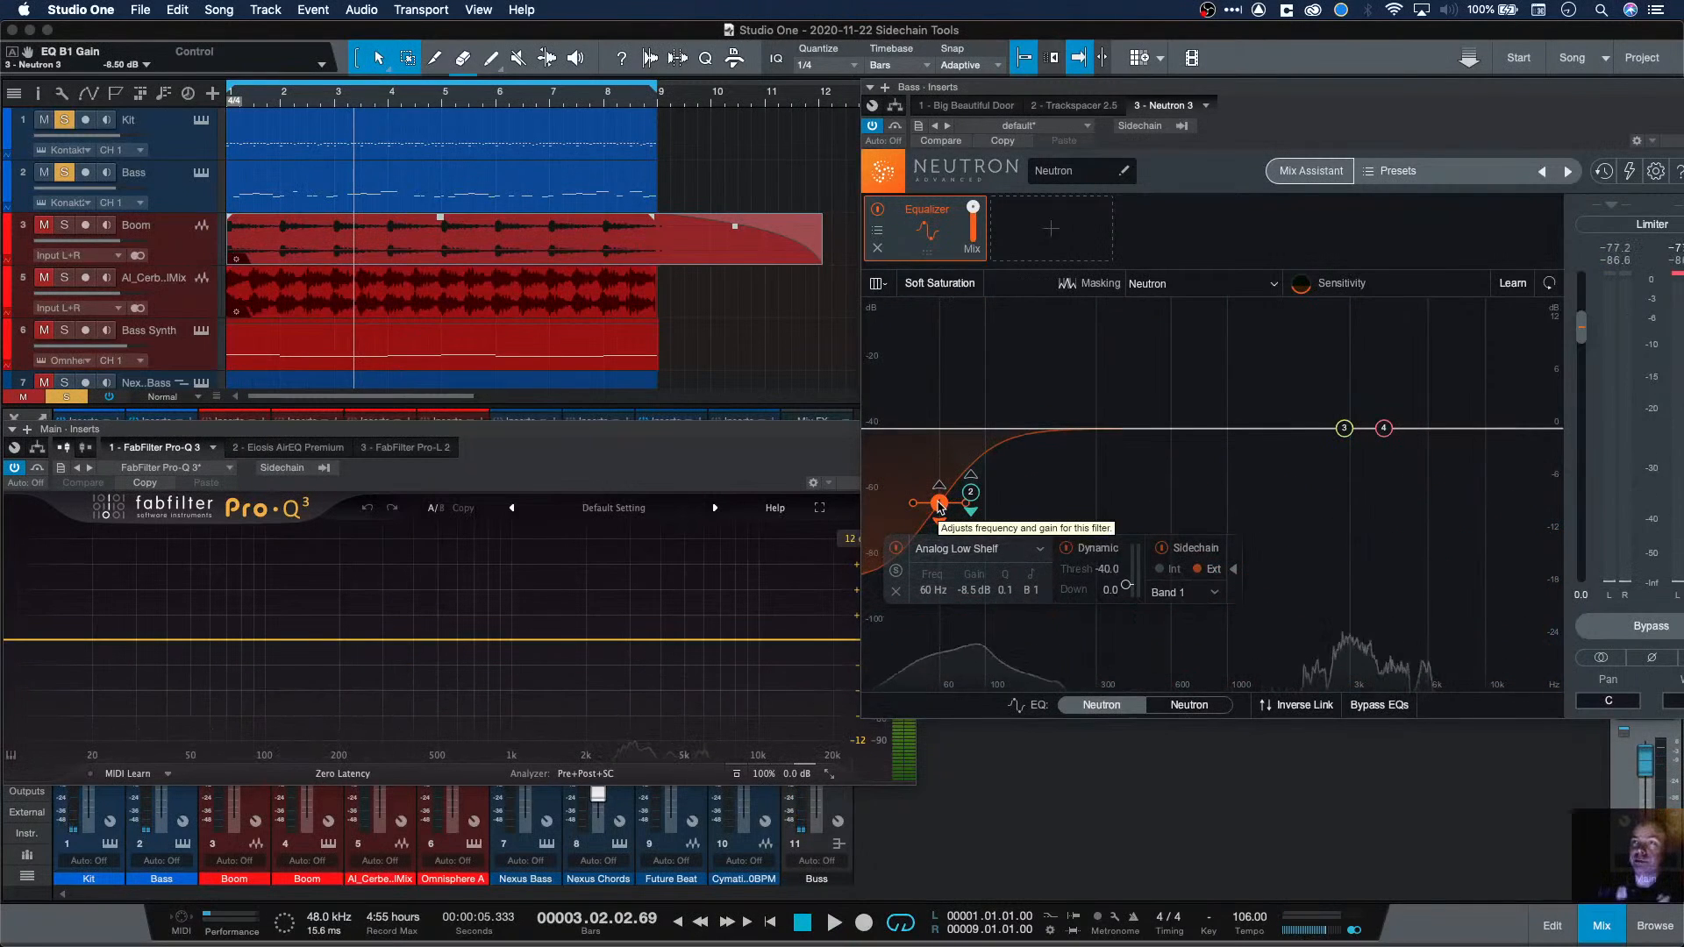
pyautogui.moveTo(970, 493); pyautogui.dragTo(972, 514)
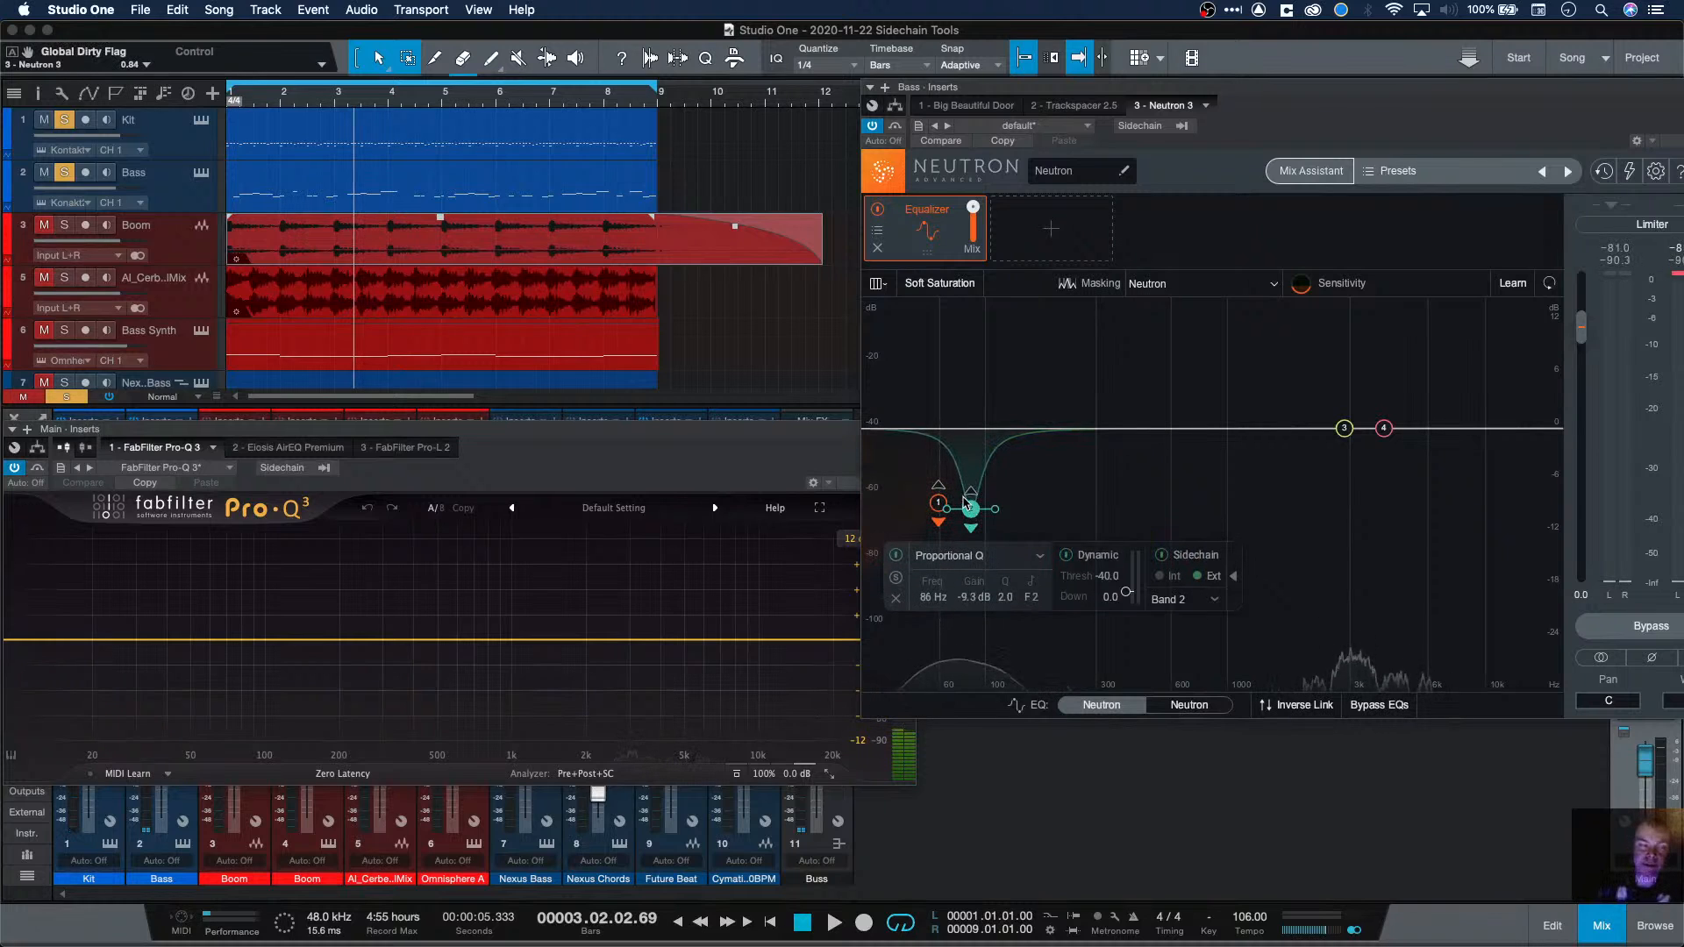
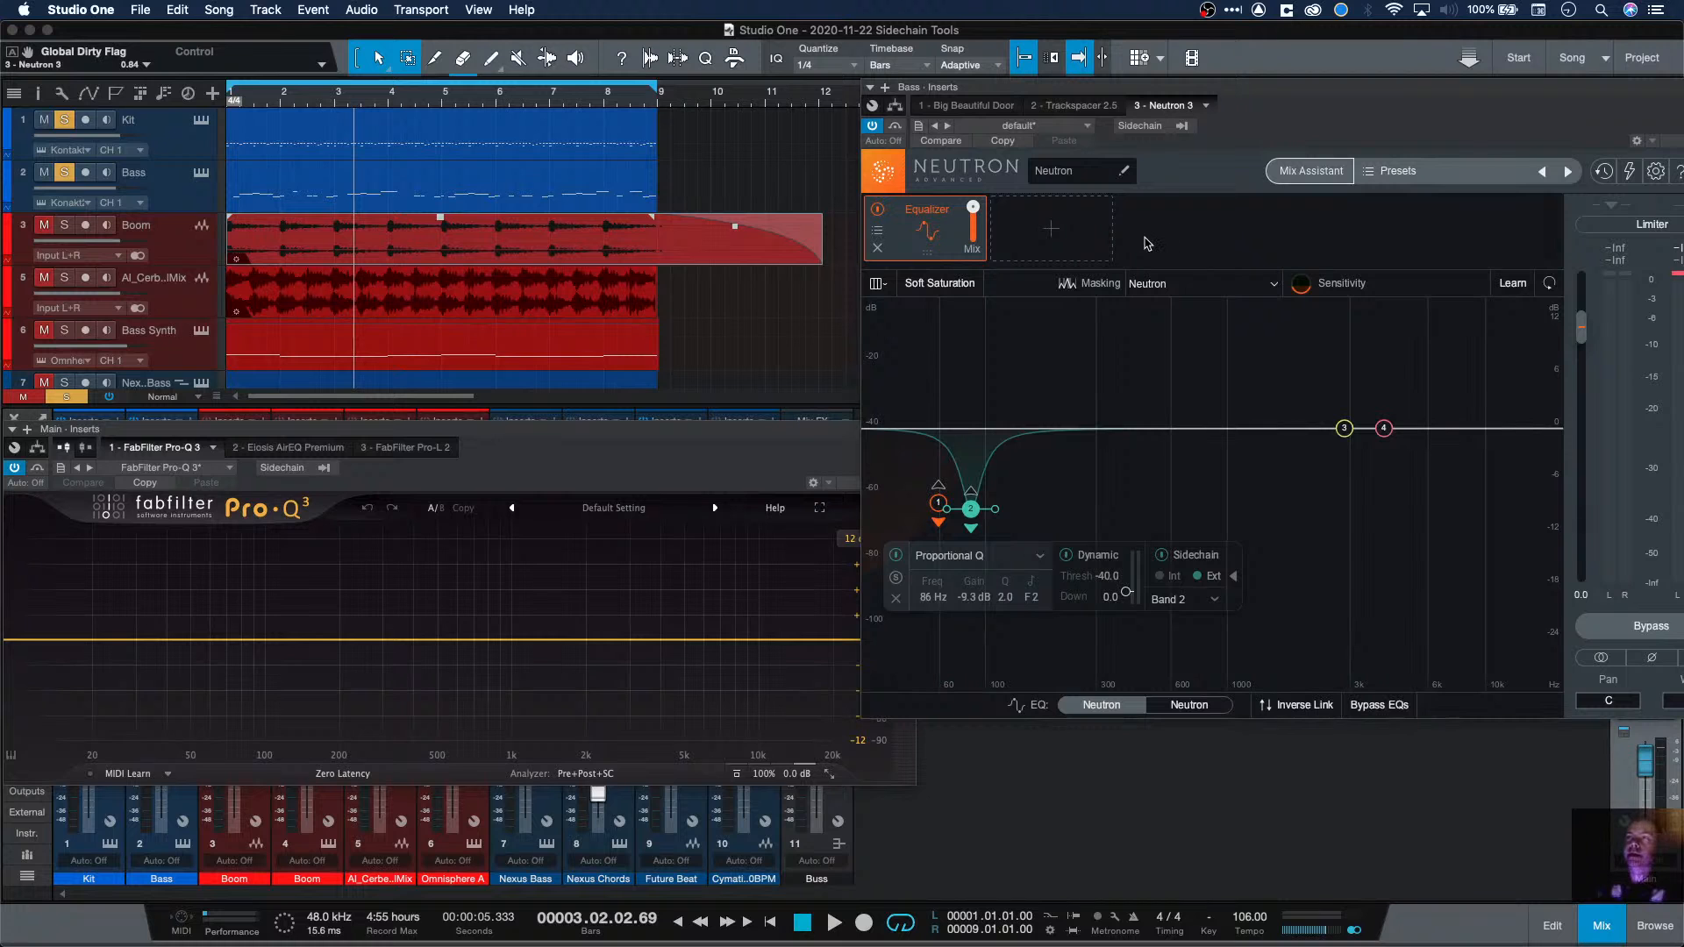
# Step: Lower the 60 Hz low shelf to about -10.0 dB and audition playback before and after the change
pyautogui.press('space')
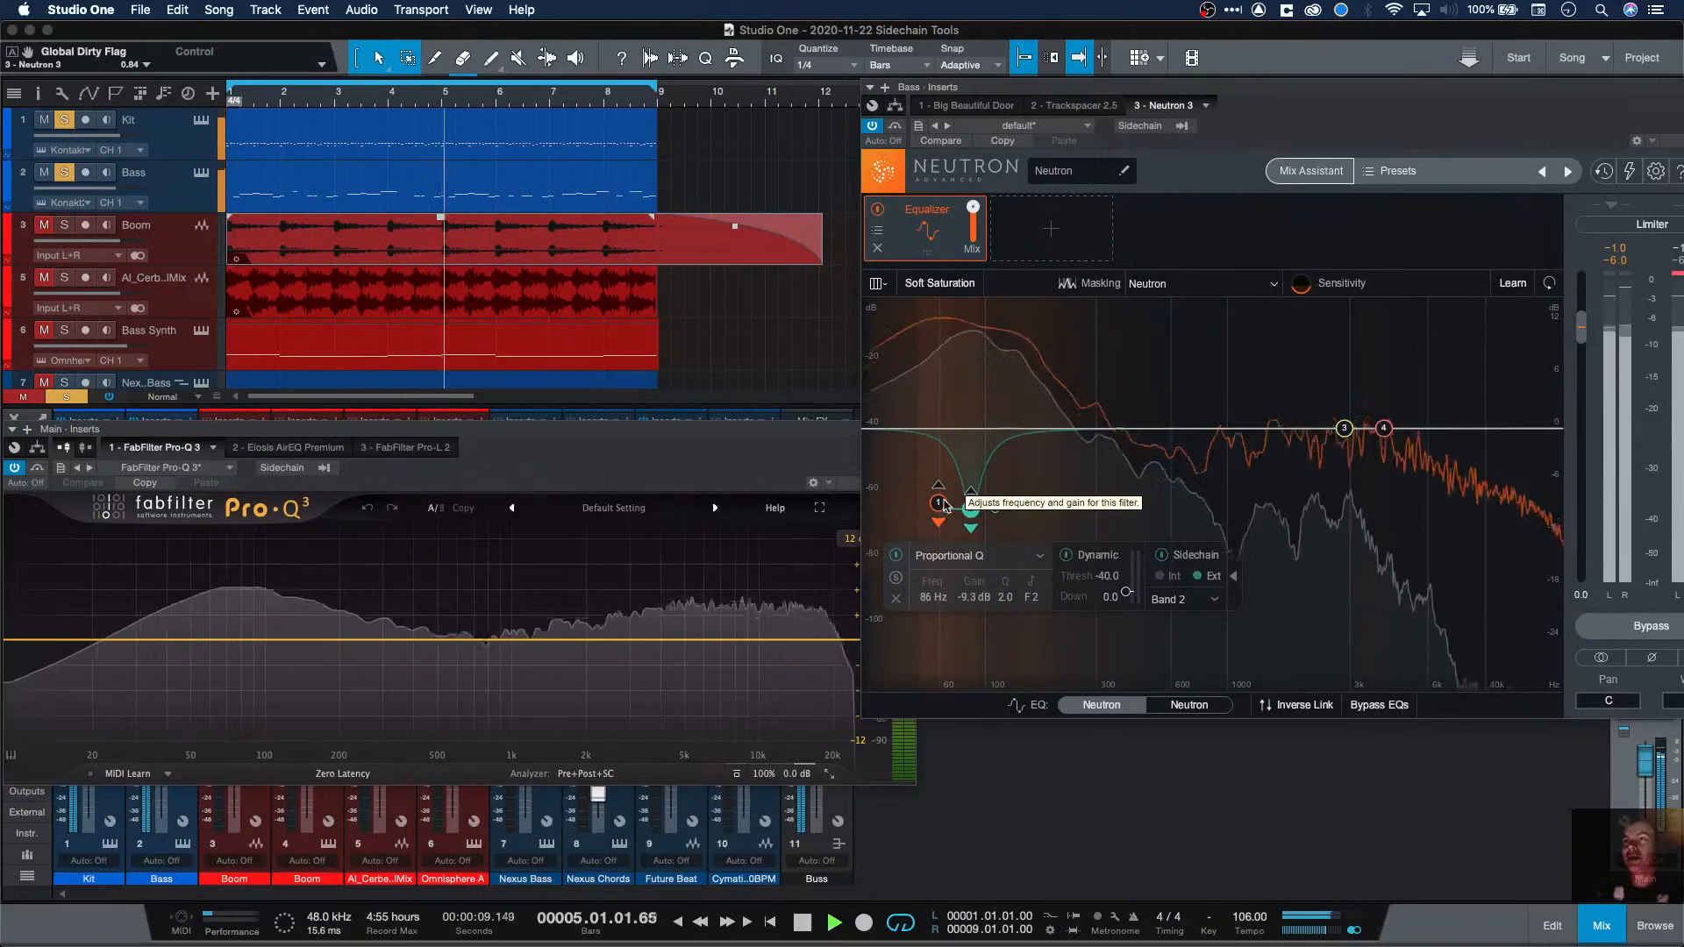
pyautogui.press('space')
pyautogui.moveTo(936, 506); pyautogui.dragTo(936, 519)
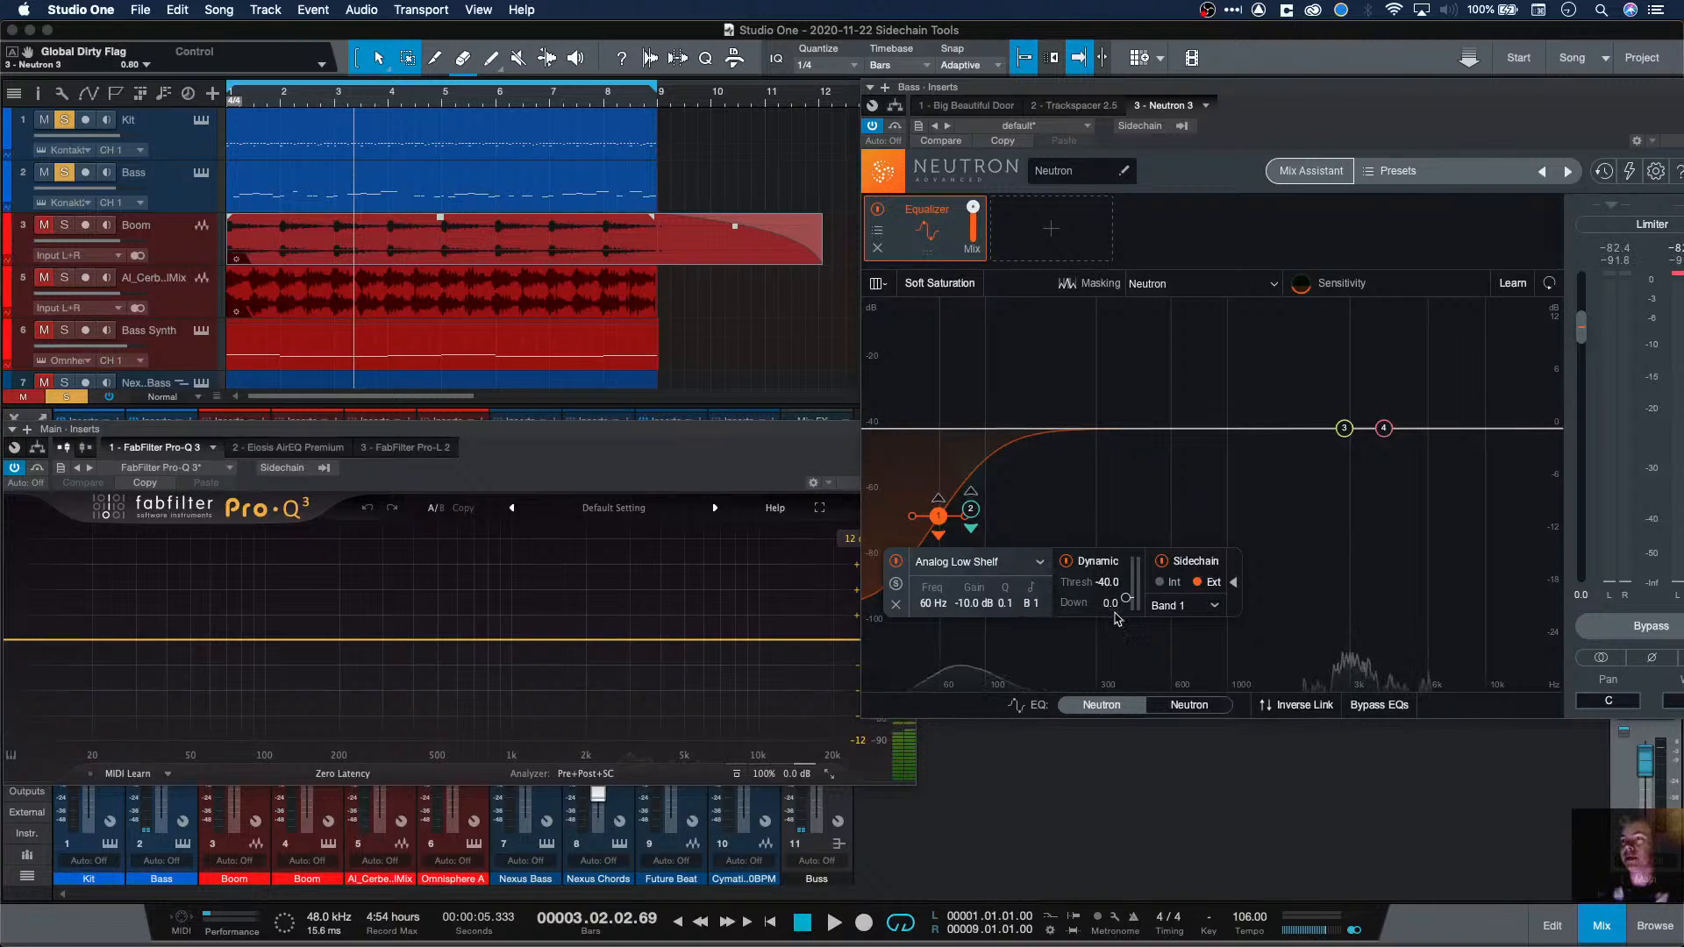
pyautogui.press('space')
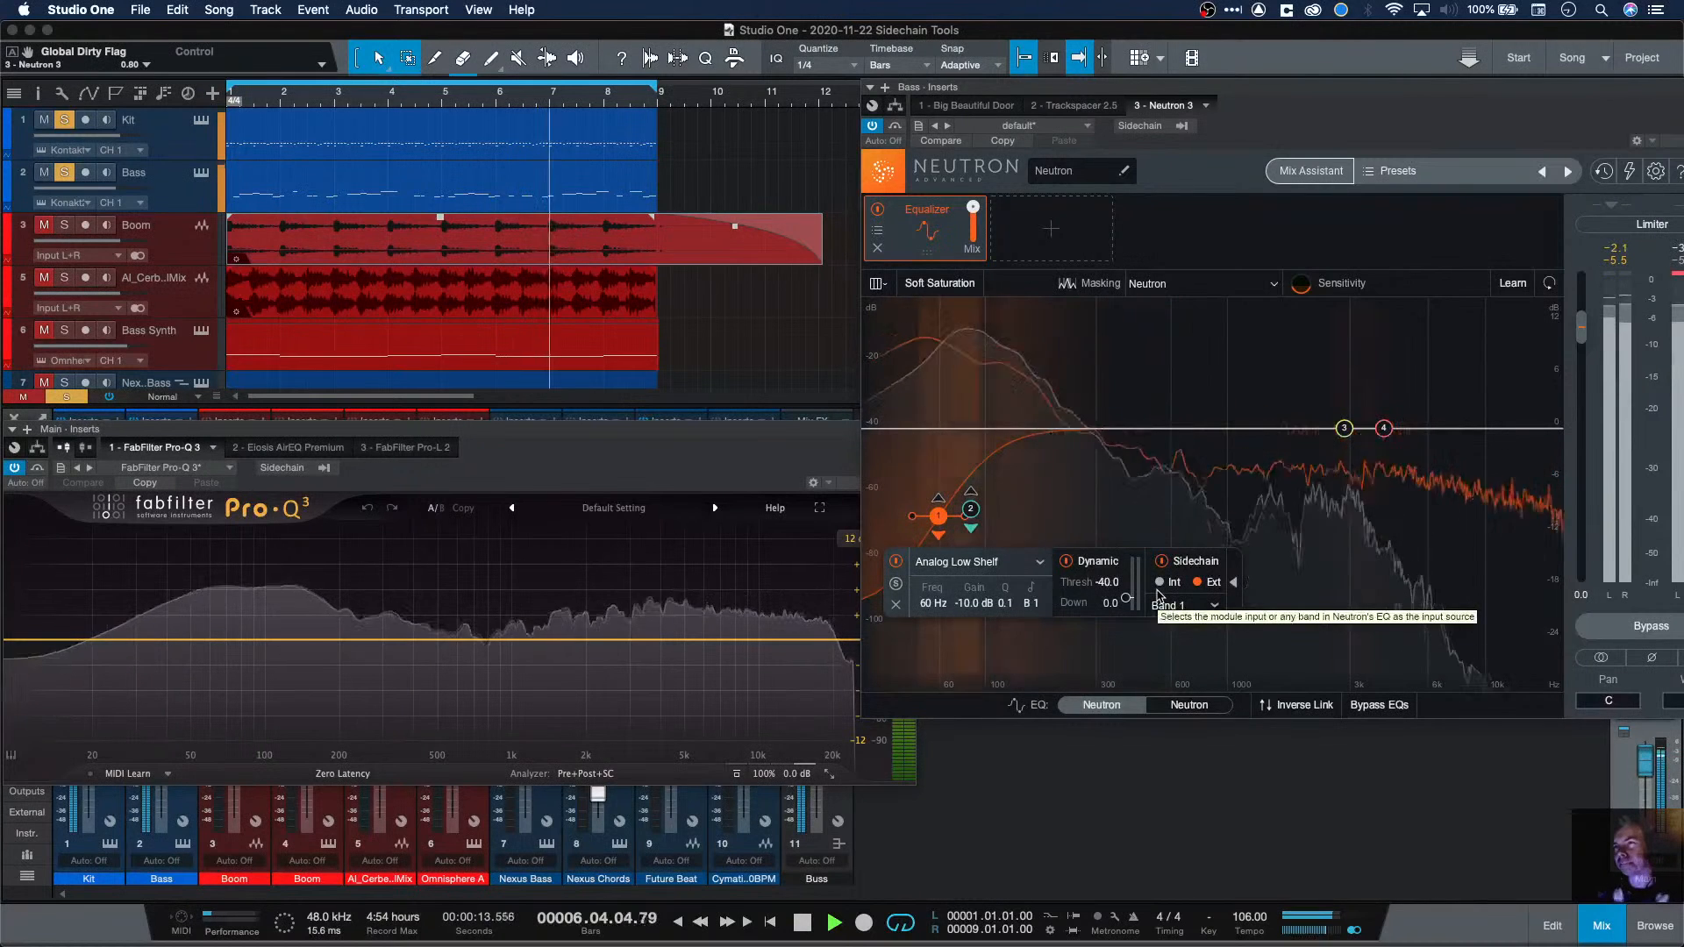
pyautogui.press('space')
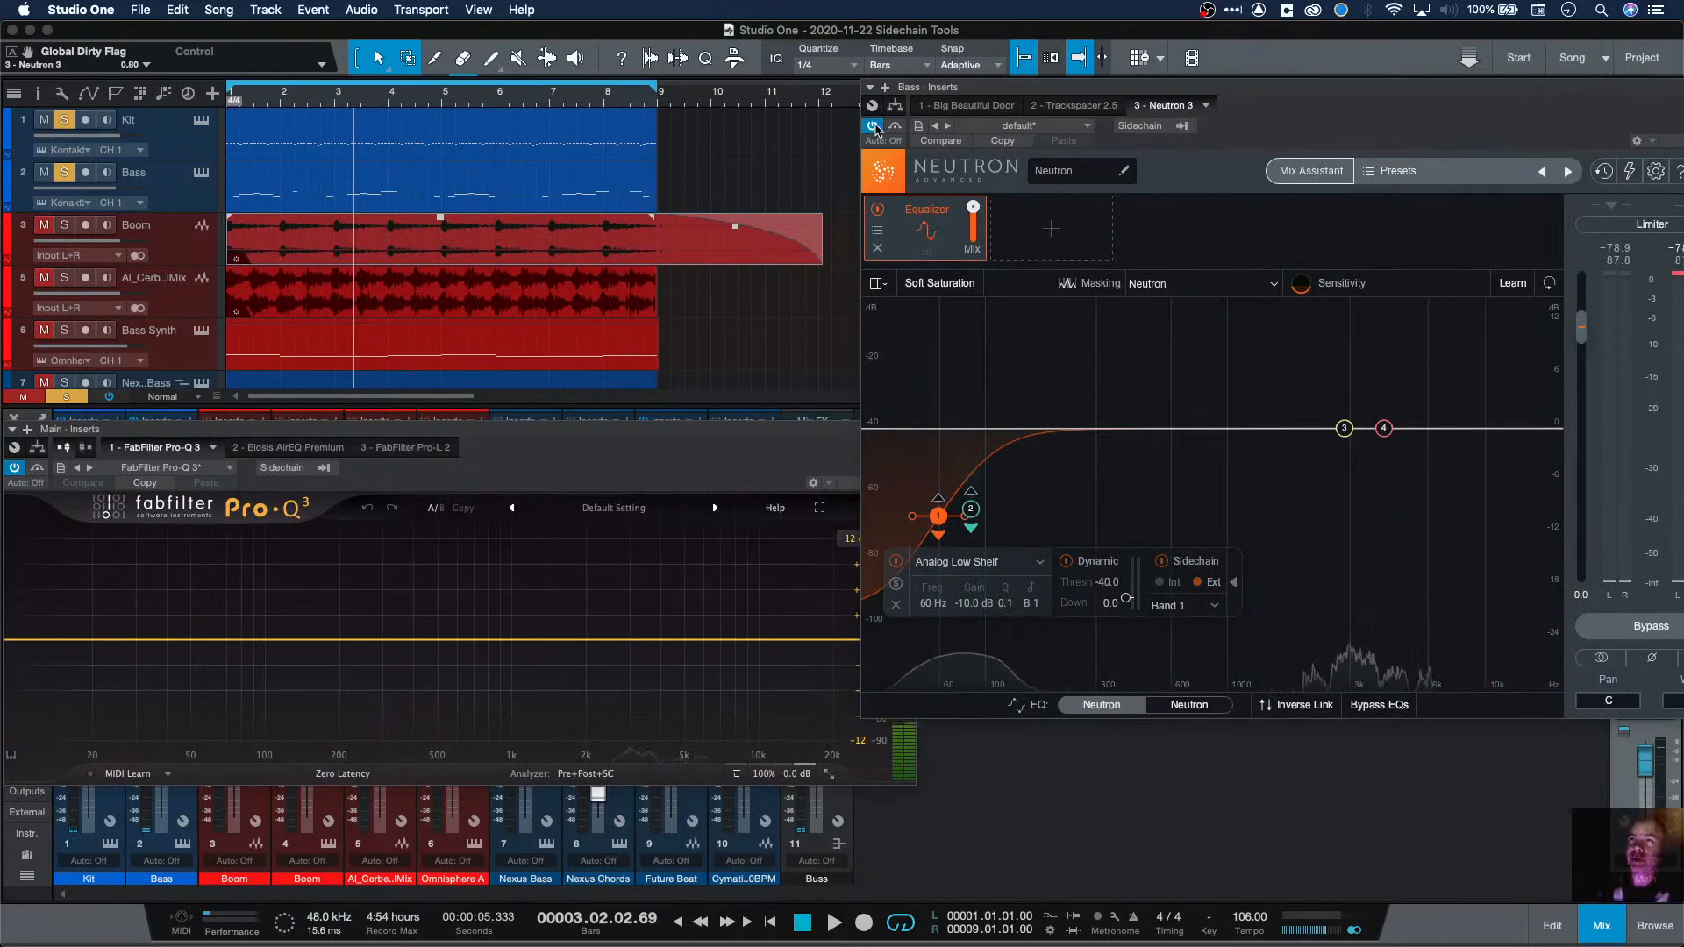
# Step: Deactivate Neutron 3 and check the Bass channel's Big Beautiful Door and Trackspacer 2.5 inserts, returning to Neutron 3
pyautogui.click(938, 106)
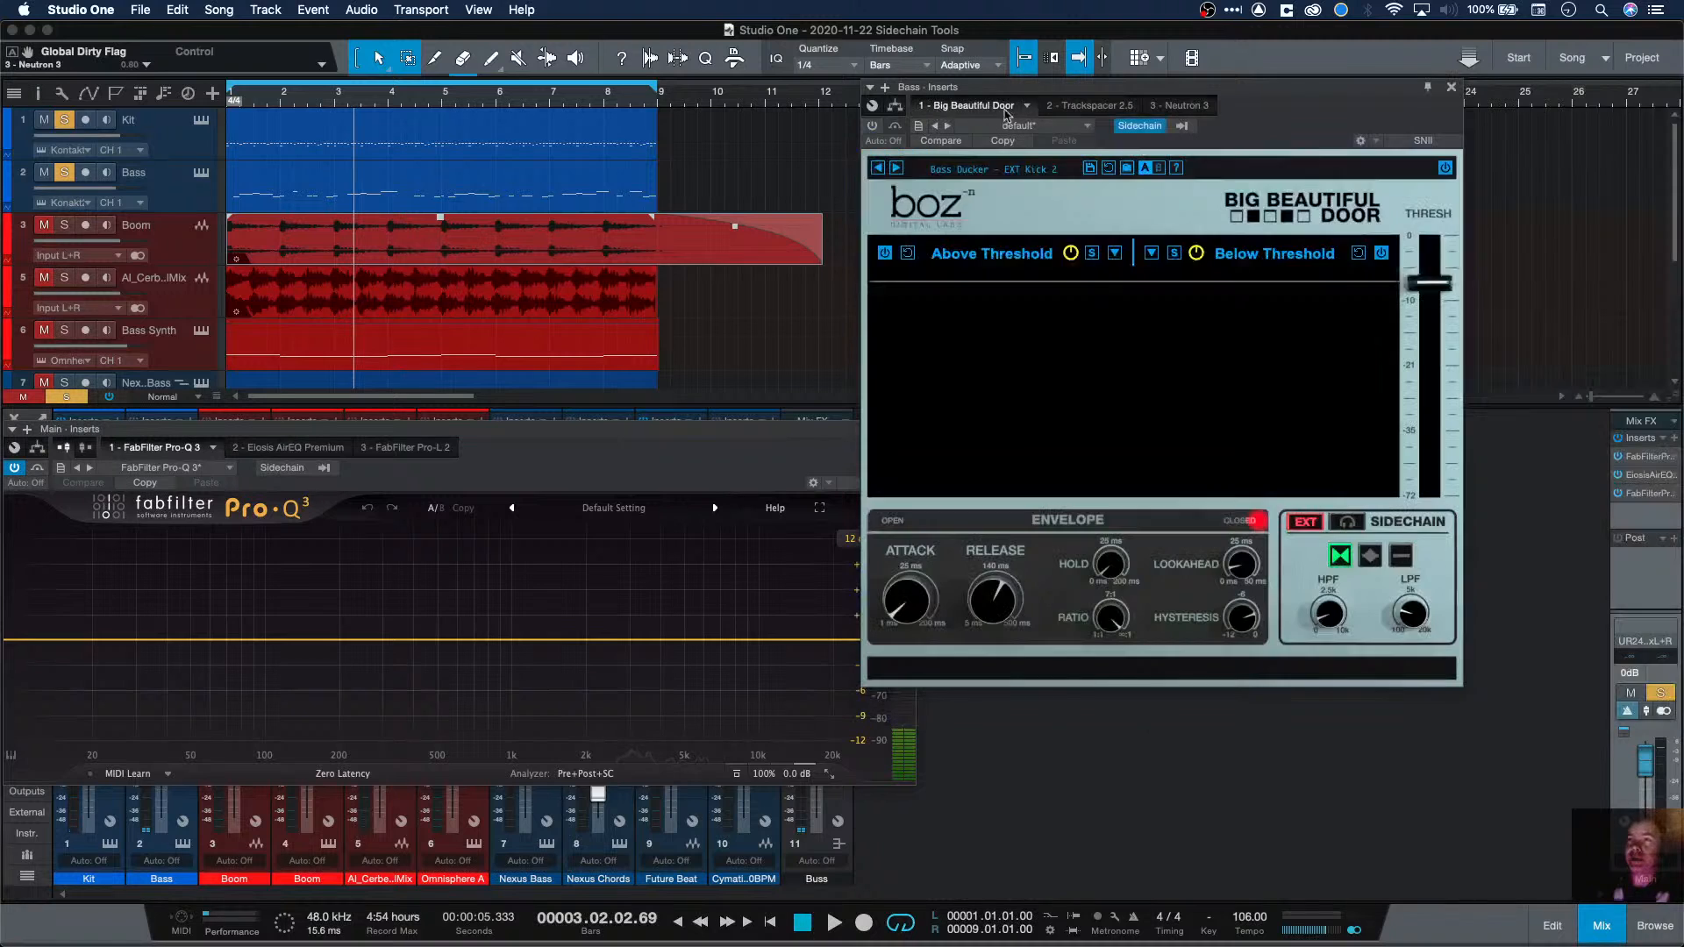
pyautogui.click(1072, 106)
pyautogui.click(1175, 105)
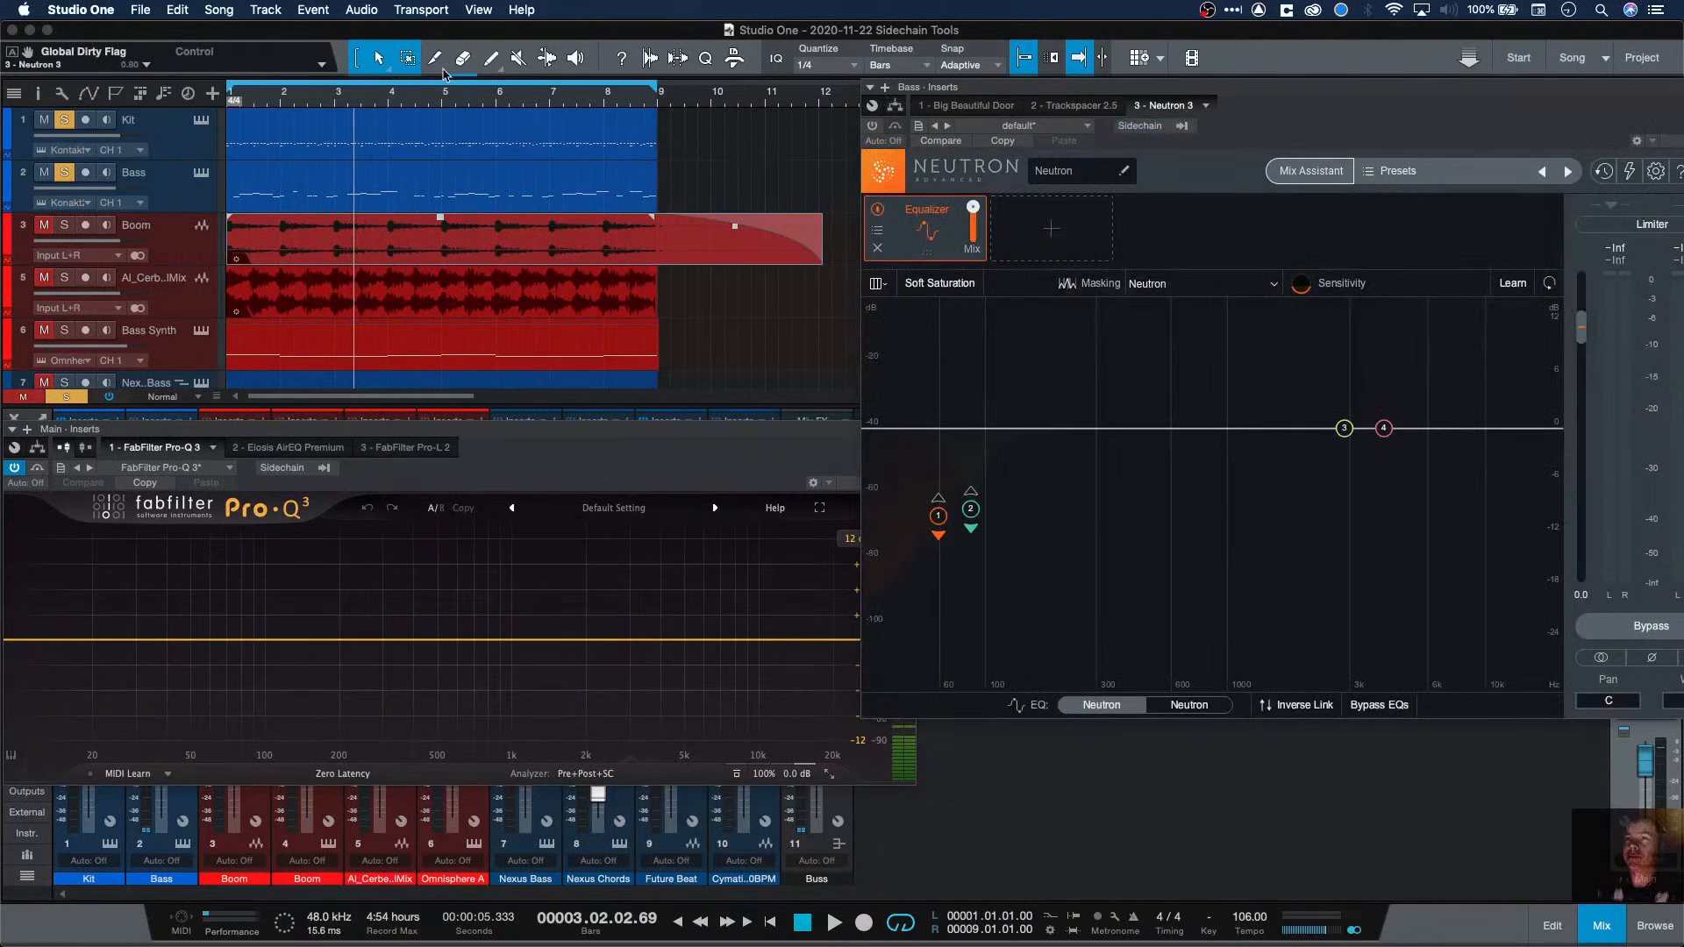
# Step: Solo the tracks from Boom through Bass Synth in place of Kit and Bass, and return the playhead to the song start
pyautogui.click(186, 260)
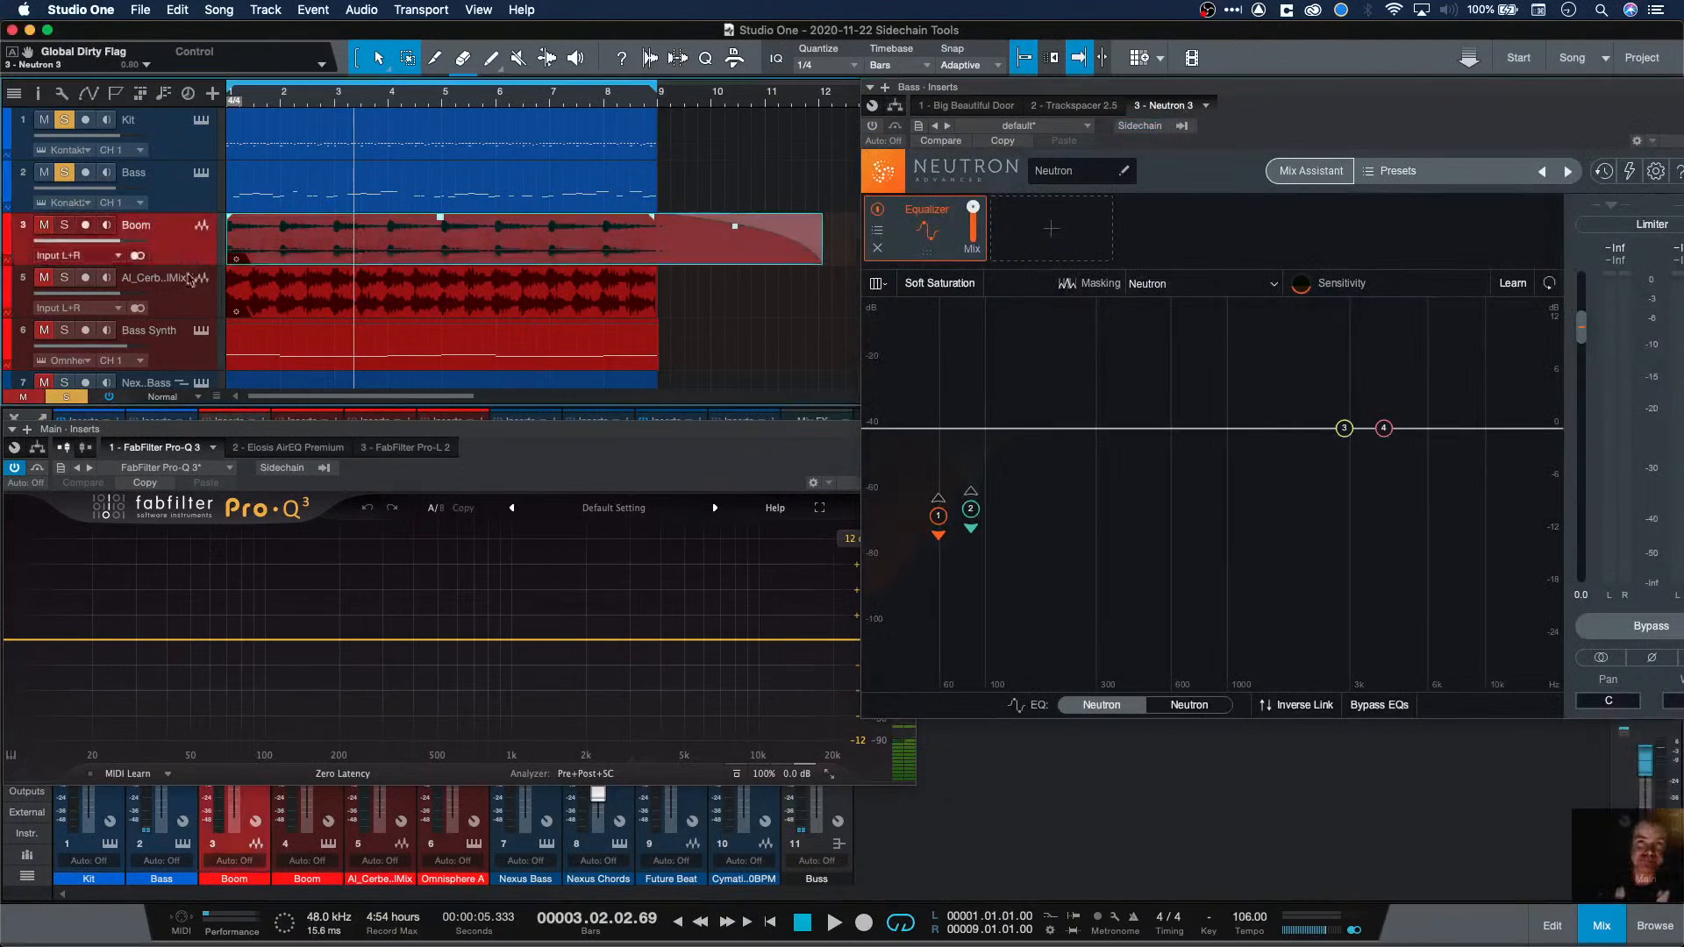
pyautogui.keyDown('shift'); pyautogui.click(187, 368); pyautogui.keyUp('shift')
pyautogui.click(61, 226)
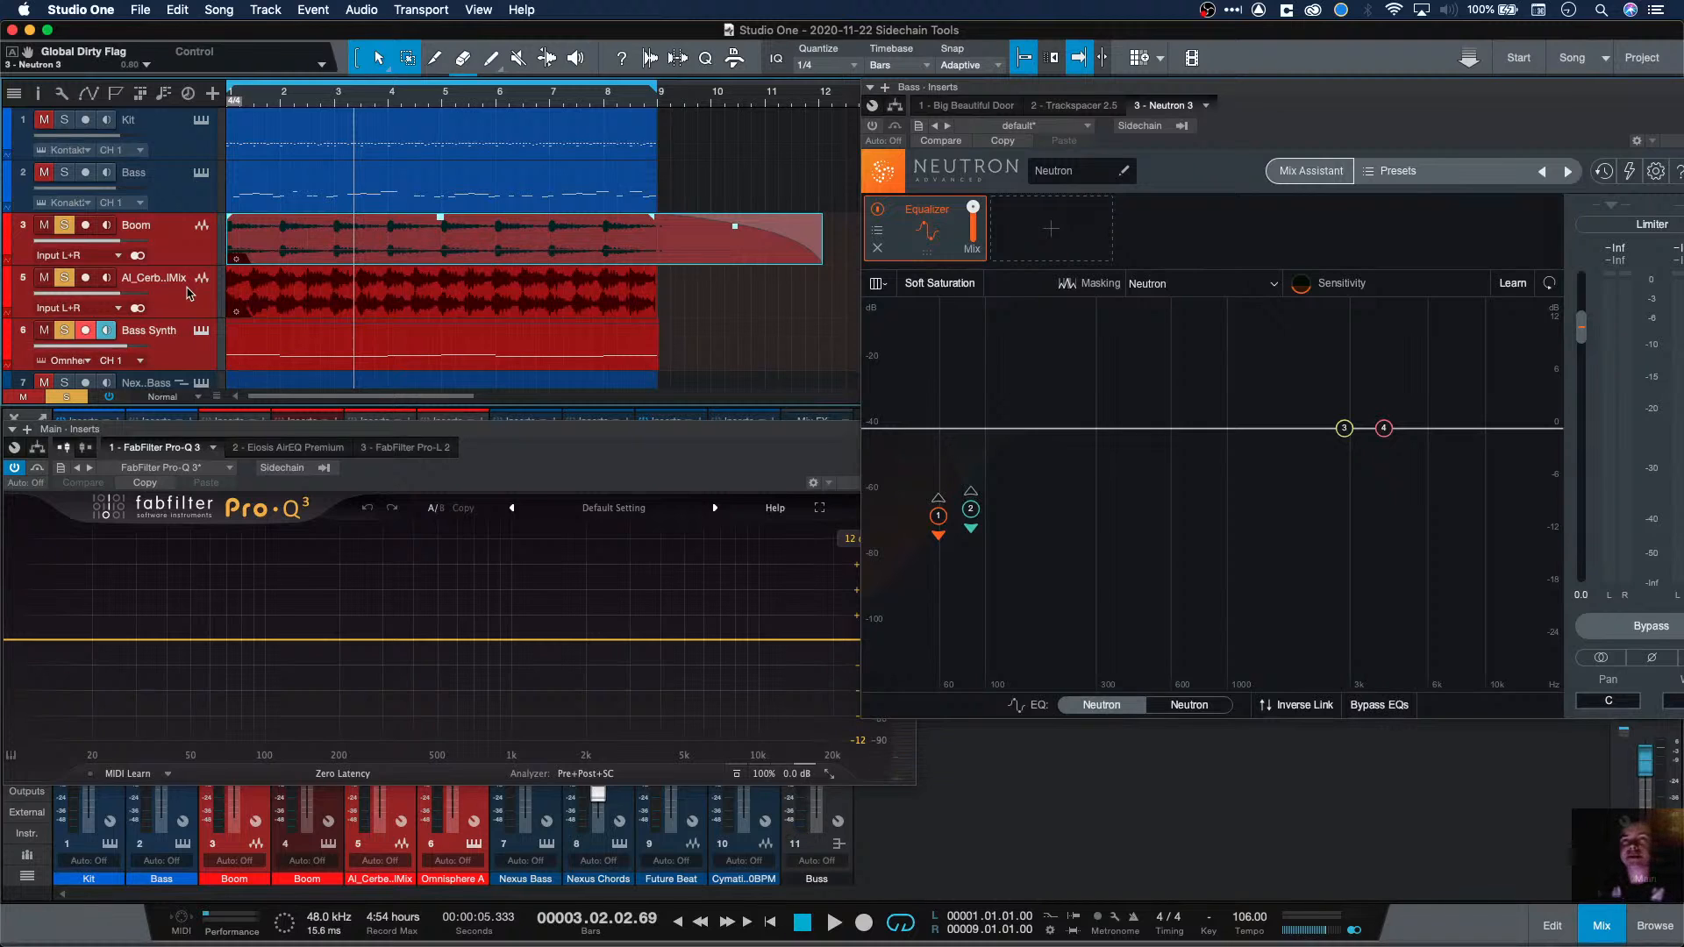
pyautogui.press('Home')
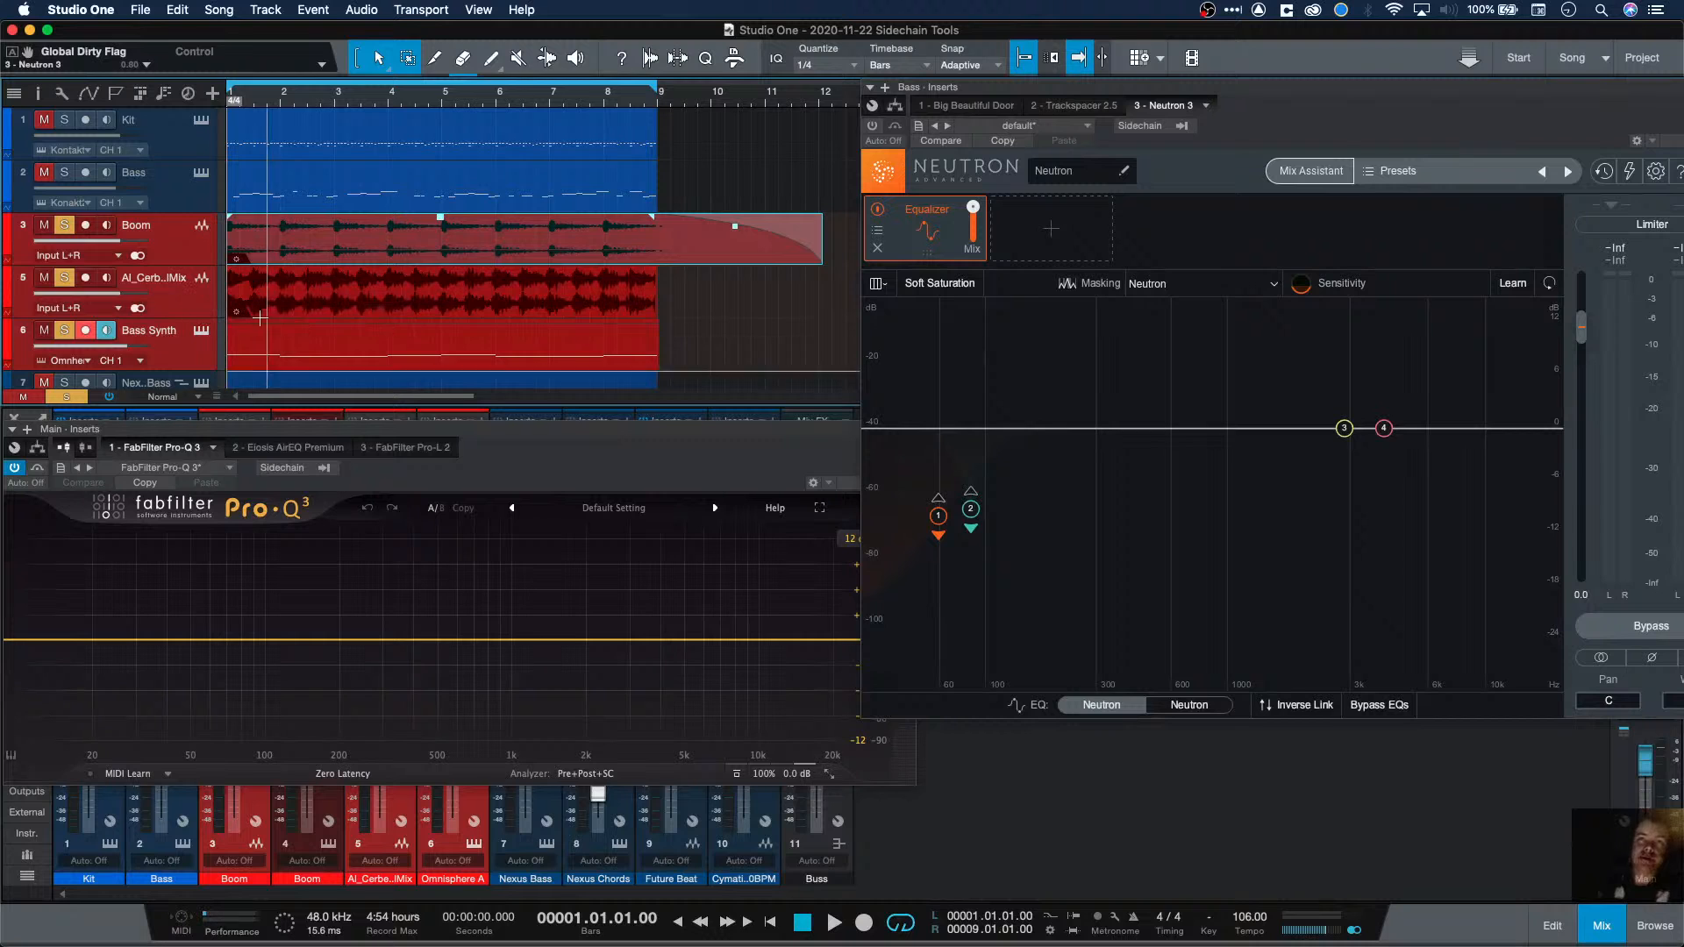
# Step: Restore the main song window from full size to its smaller floating size
pyautogui.doubleClick(1652, 37)
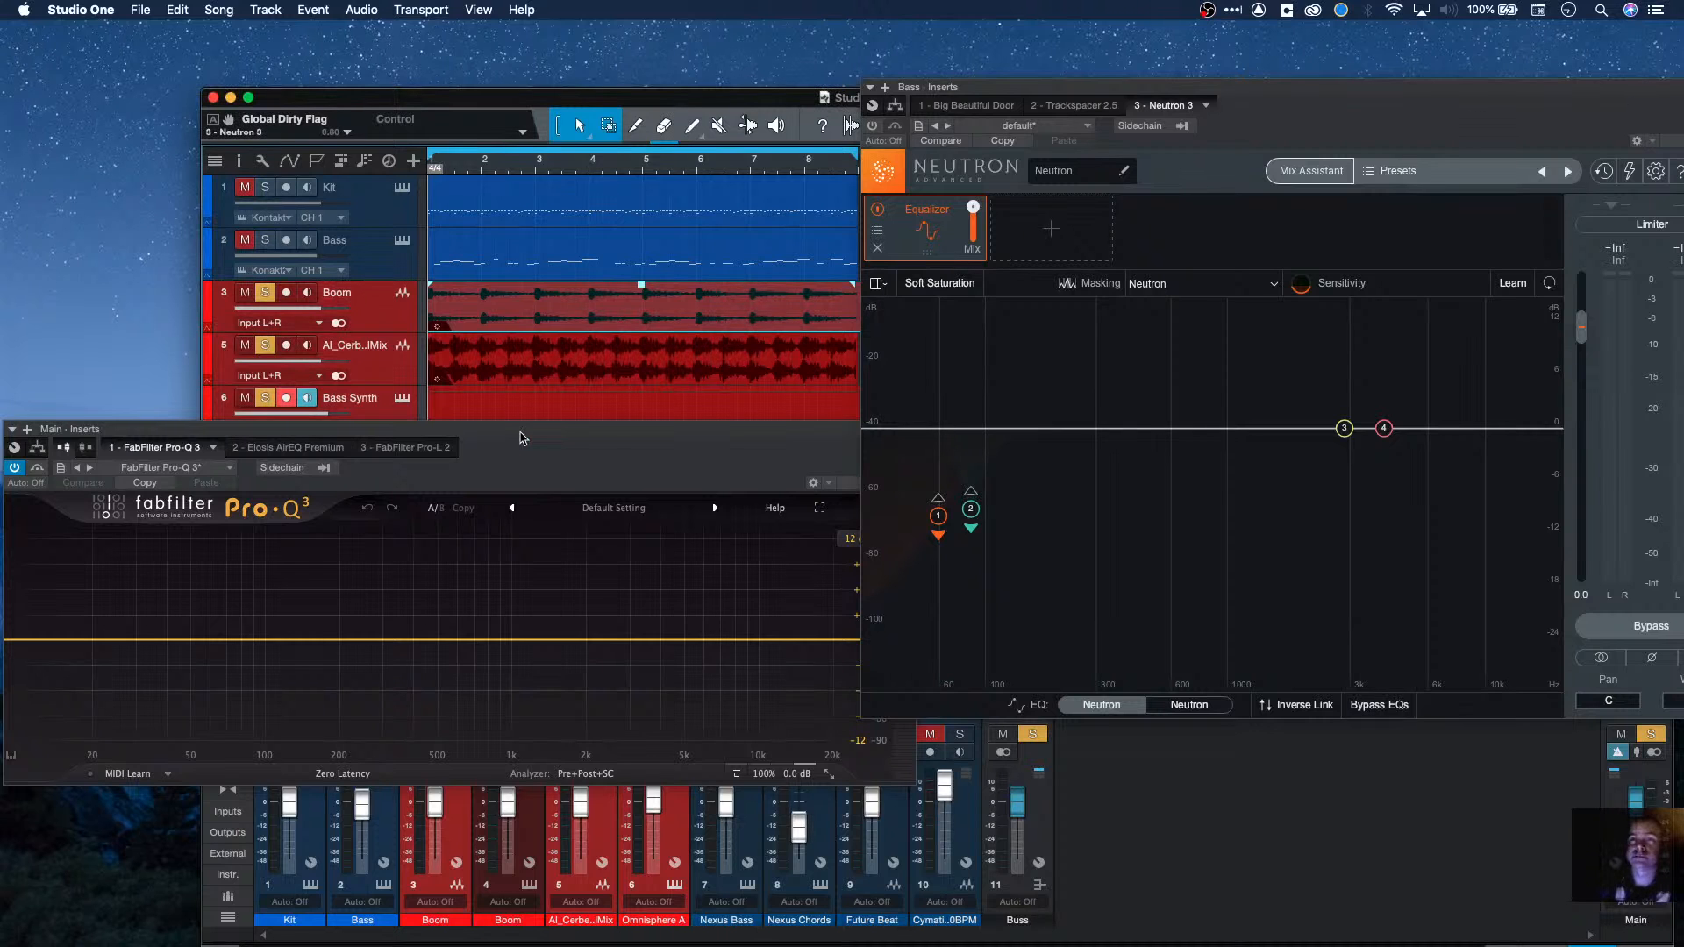
# Step: Maximize the song window, close the Bass inserts window, and move the Main channel's Pro-Q 3 window clear of the mixer during playback
pyautogui.doubleClick(524, 103)
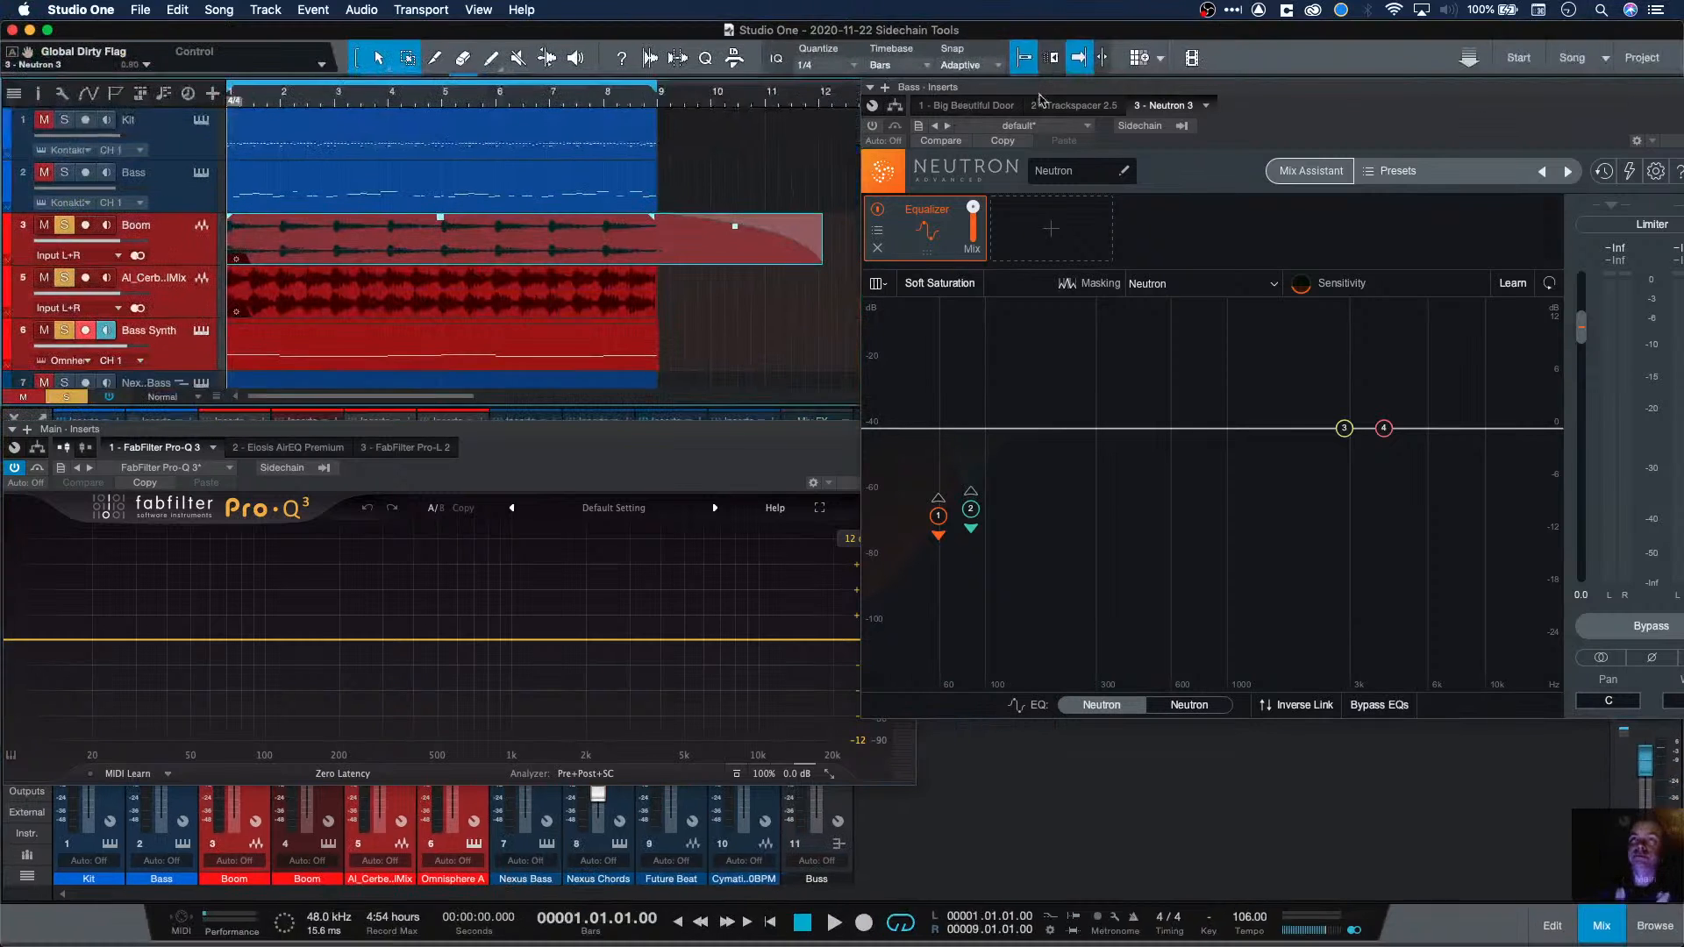
pyautogui.press('space')
pyautogui.moveTo(989, 138); pyautogui.dragTo(817, 200)
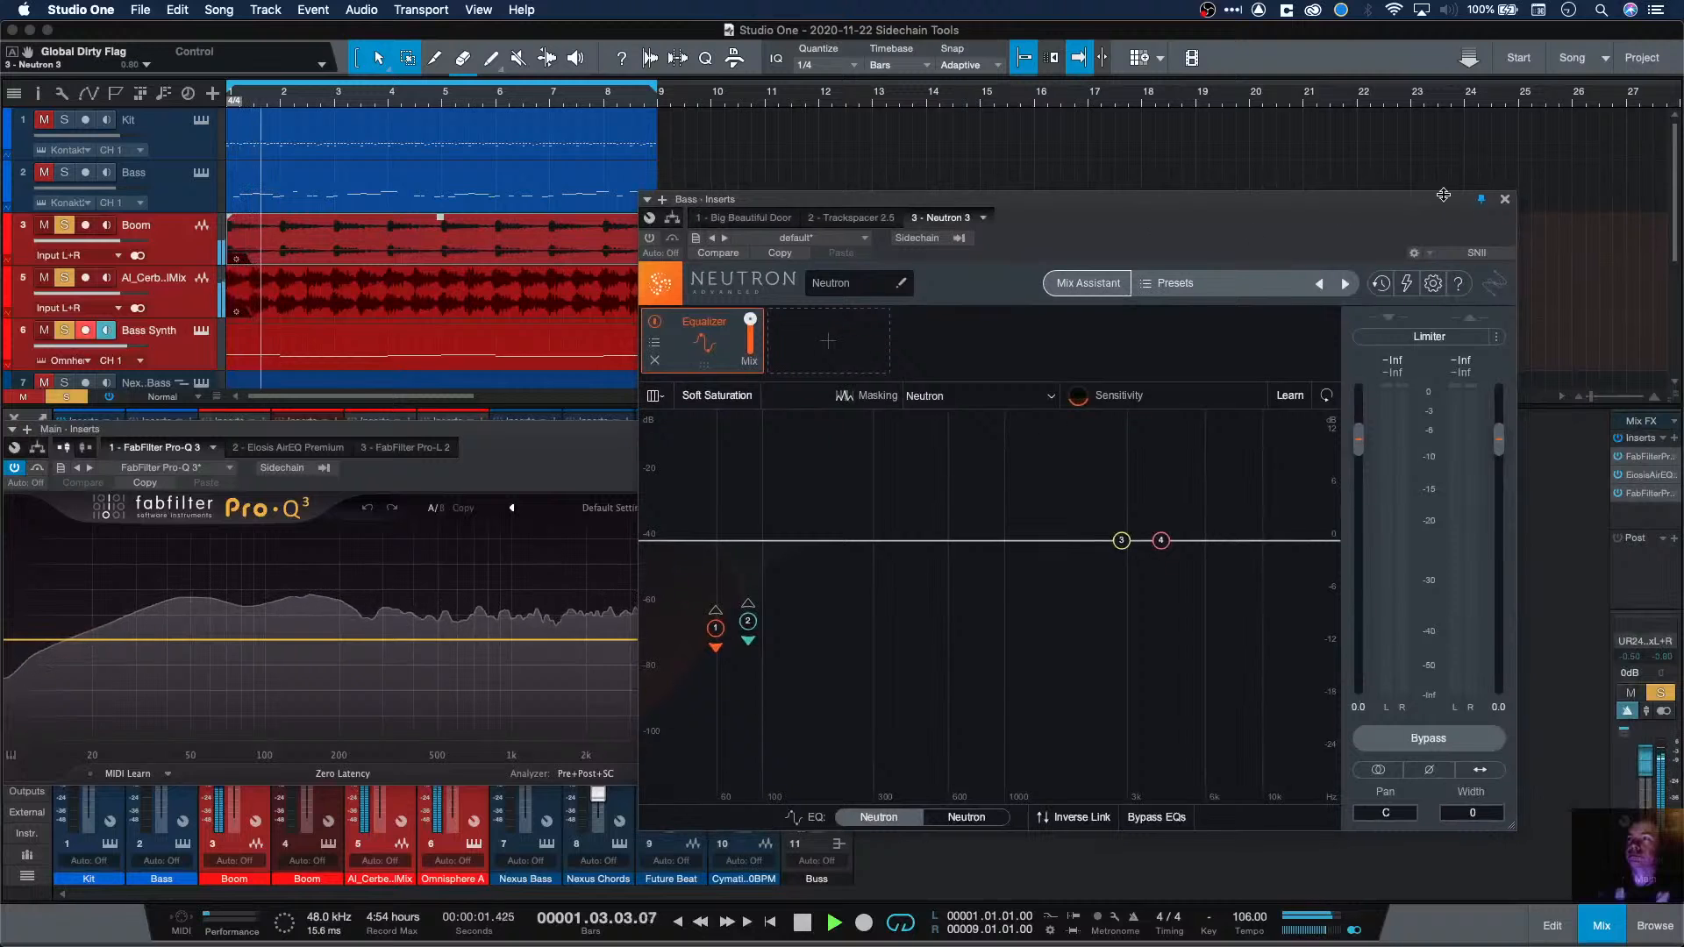
pyautogui.click(1505, 198)
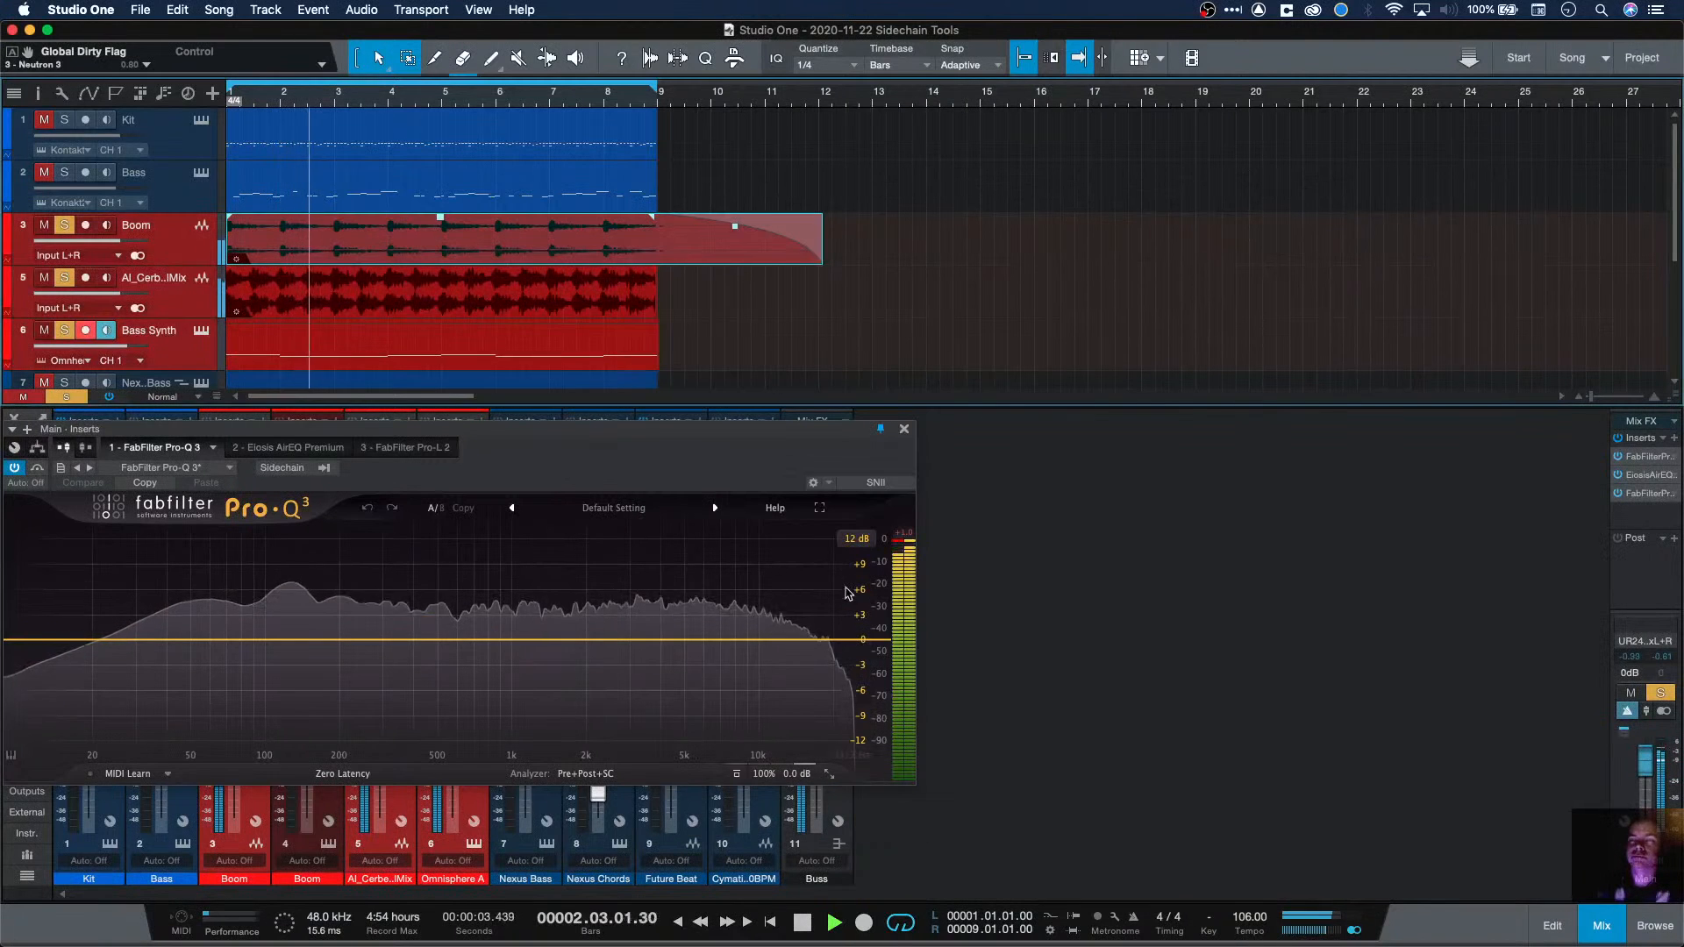
pyautogui.moveTo(822, 431); pyautogui.dragTo(1536, 31)
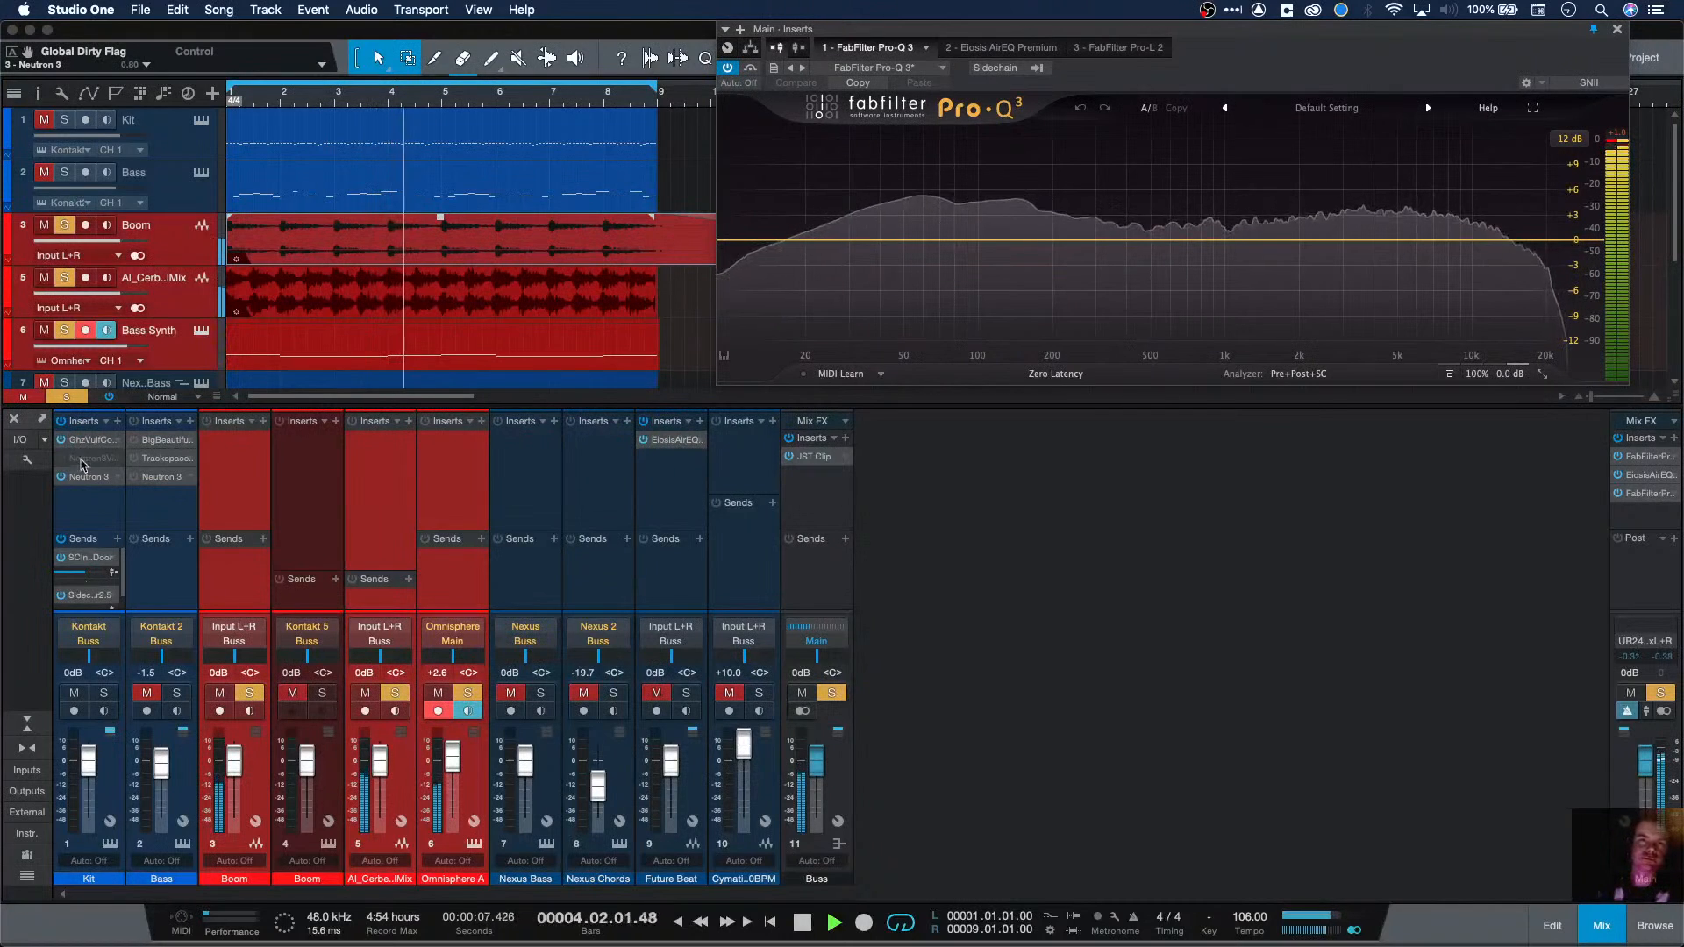
pyautogui.press('space')
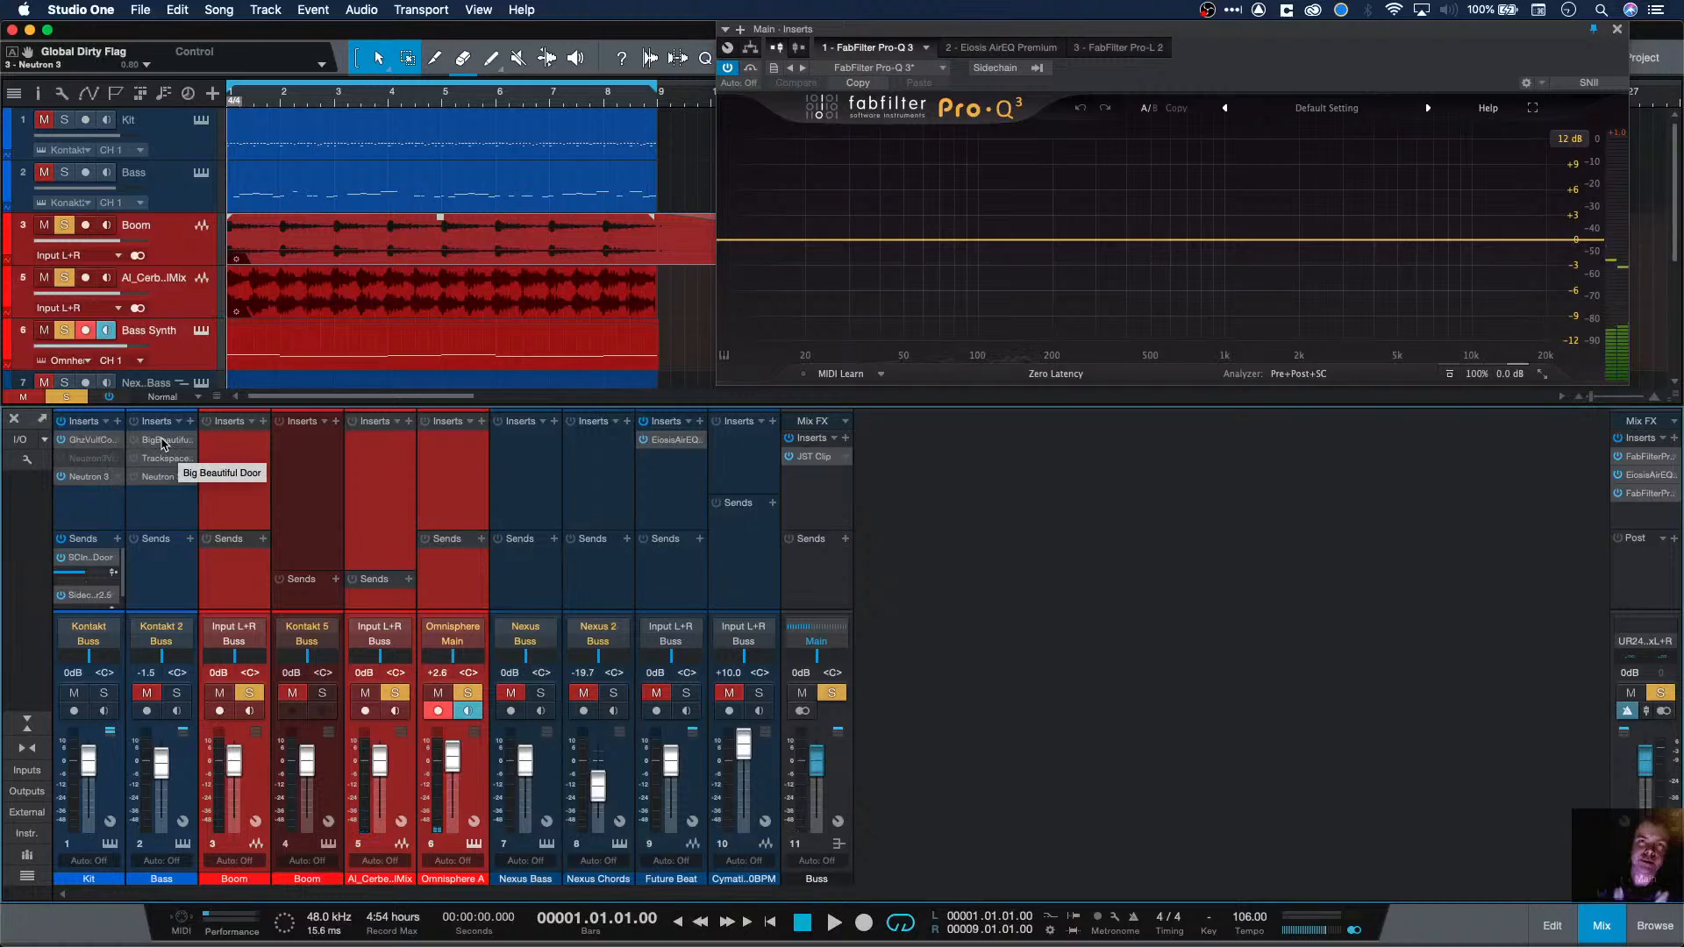
# Step: Copy Big Beautiful Door from Bass onto both Boom channels, AI_Cerberus and Omnisphere A, leaving only the Kontakt 5 Boom copy active
pyautogui.moveTo(162, 445); pyautogui.dragTo(447, 461)
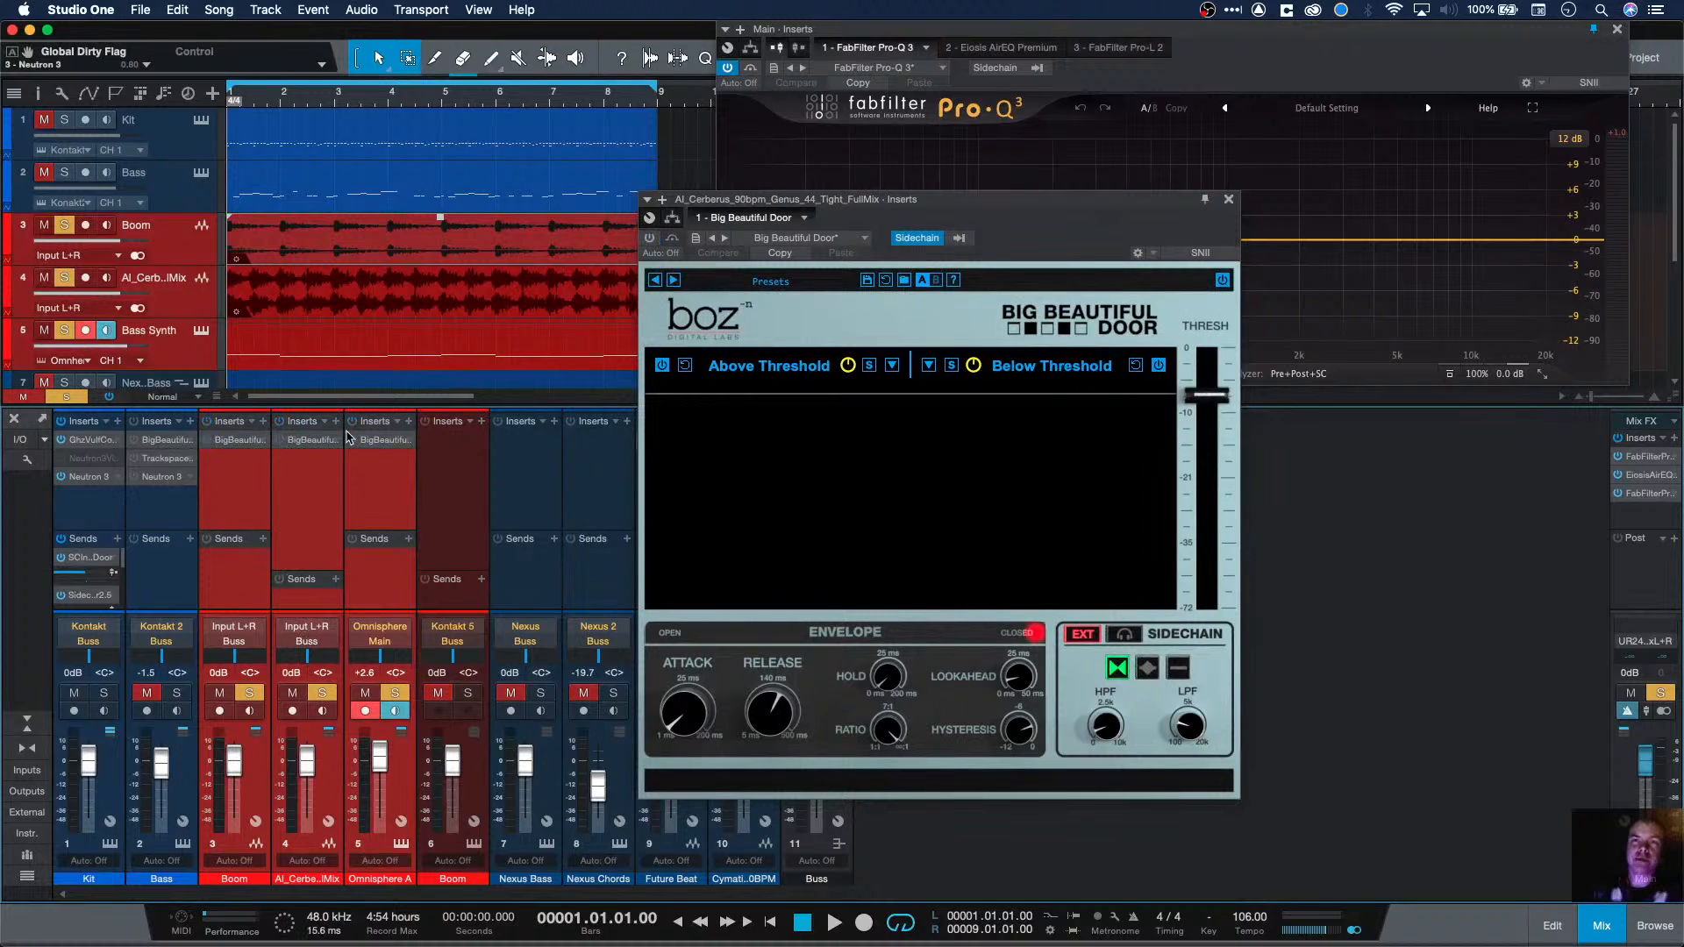
pyautogui.click(423, 855)
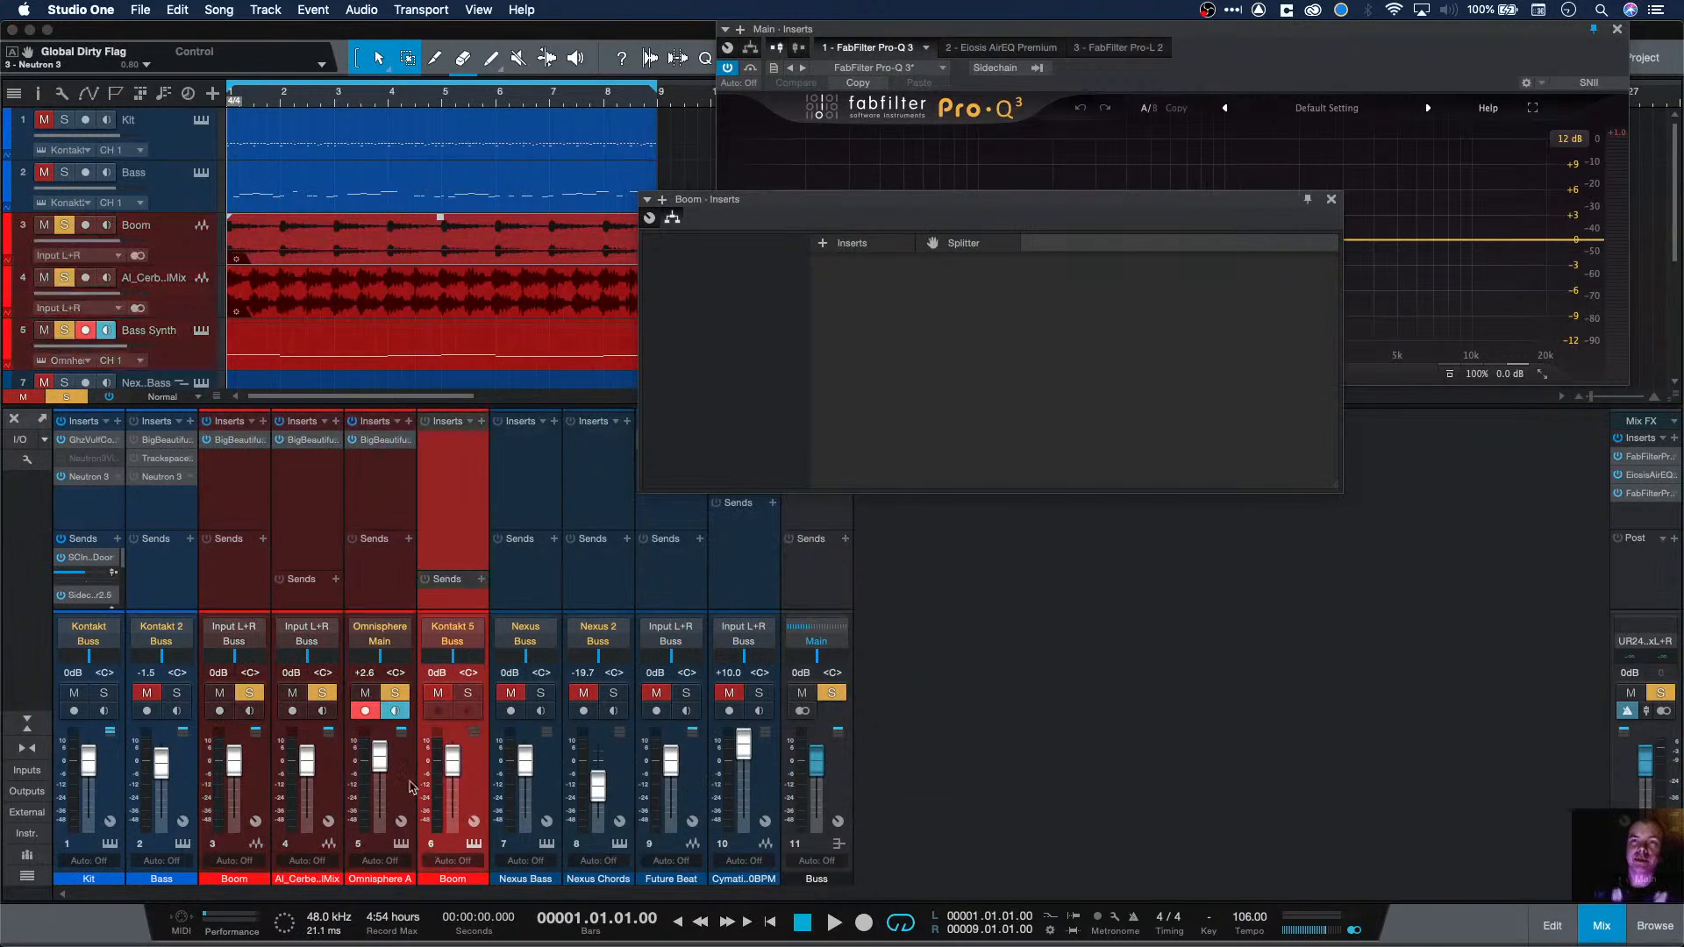
pyautogui.click(355, 441)
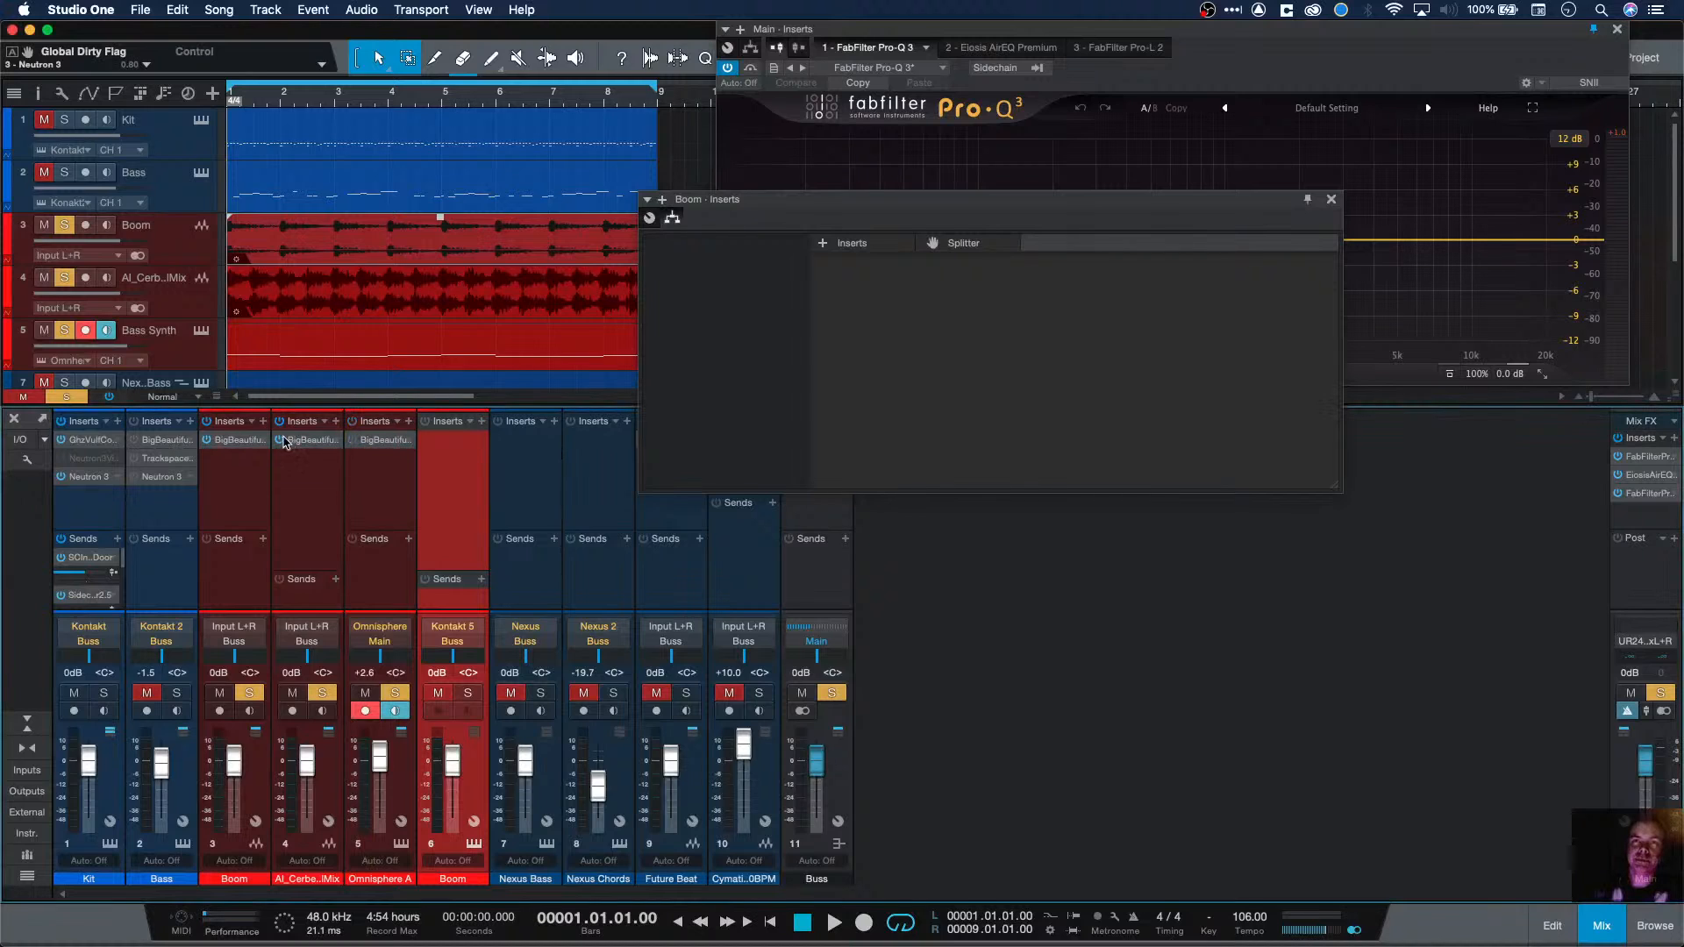
pyautogui.moveTo(380, 446); pyautogui.dragTo(443, 452)
pyautogui.click(427, 440)
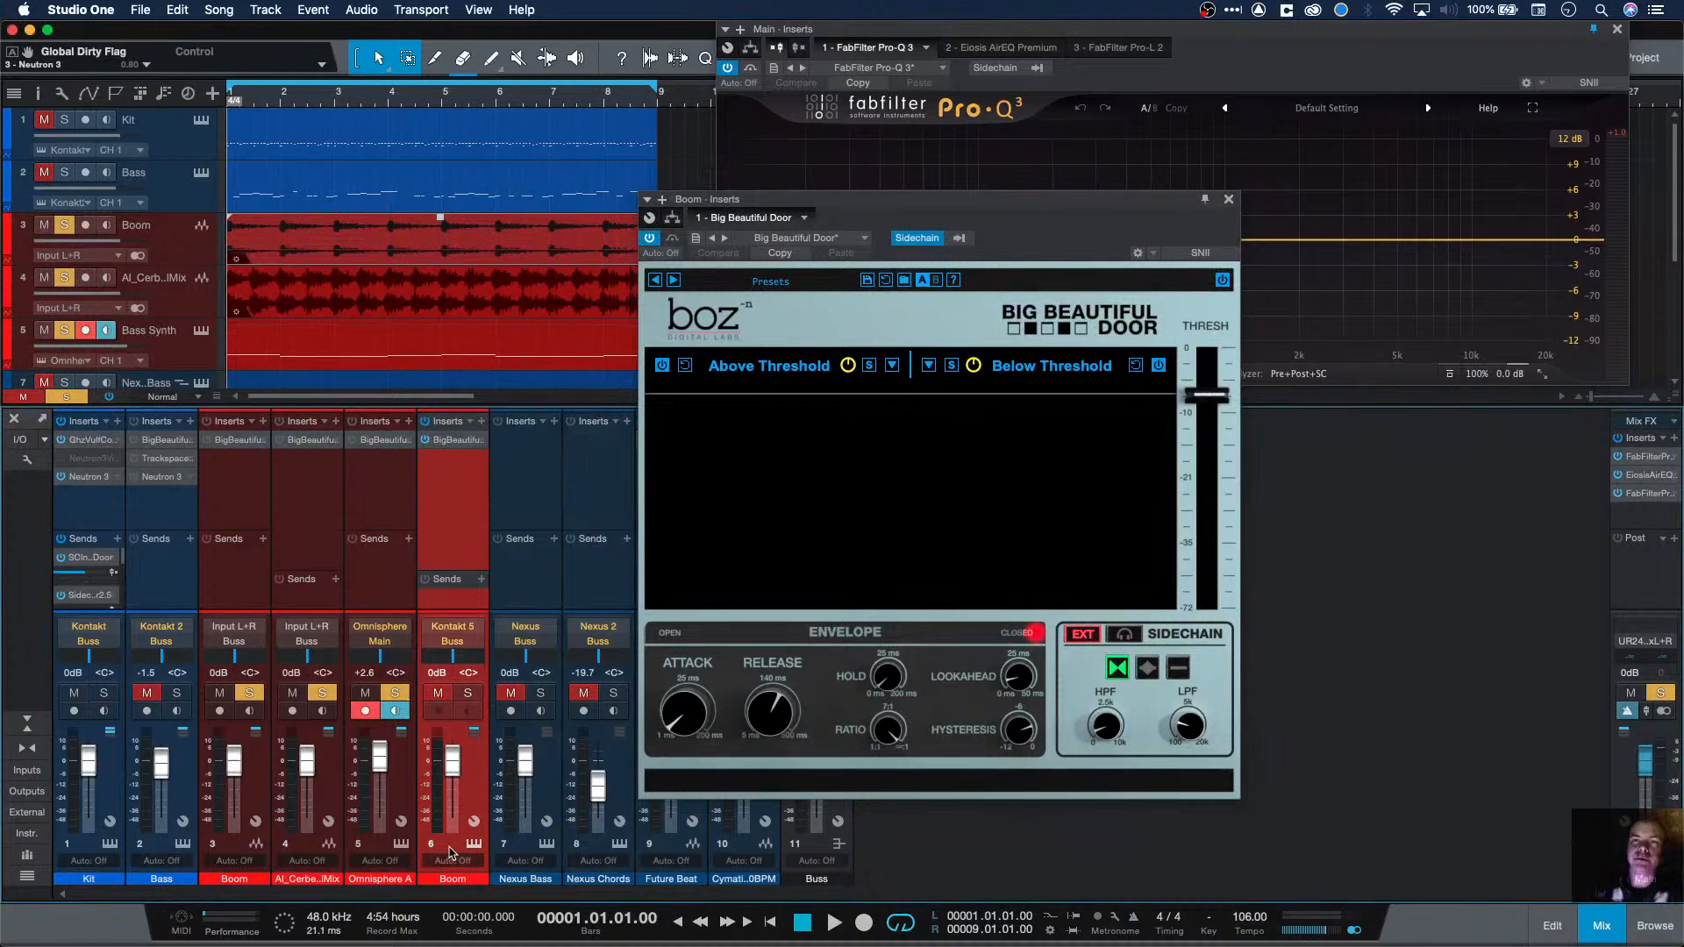
# Step: Audition the soloed tracks and the Kontakt 5 Boom channel on its own, then solo only the audio Boom channel
pyautogui.scroll(-2, 413, 246)
pyautogui.scroll(2, 412, 245)
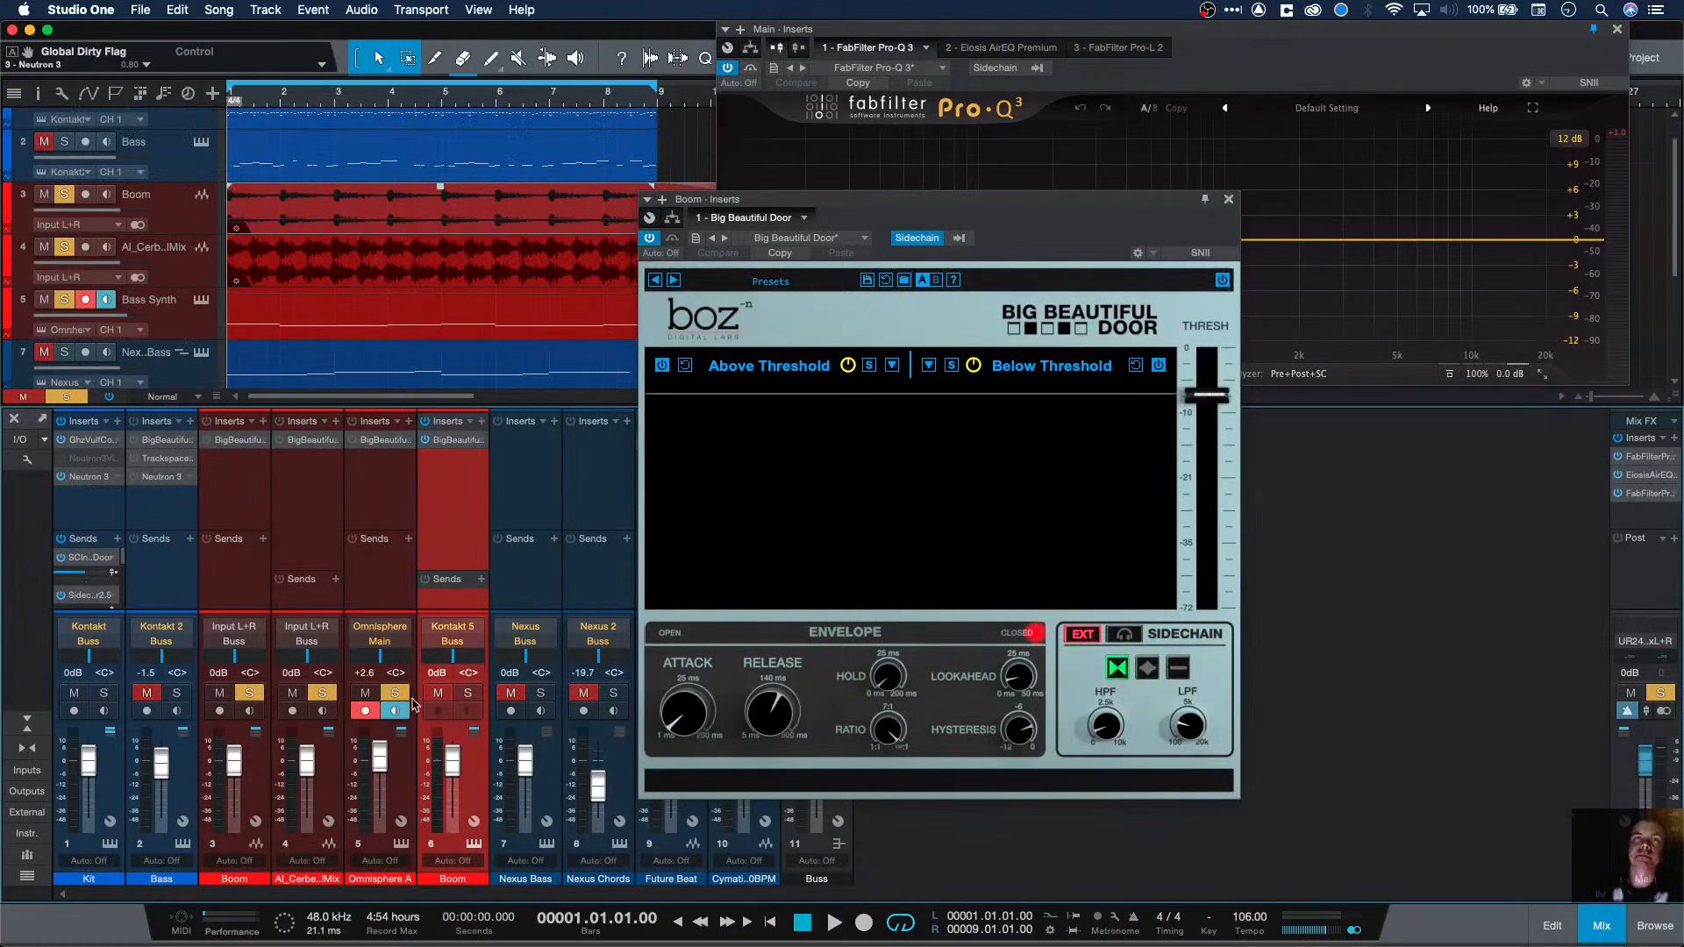
pyautogui.press('space')
pyautogui.press('space')
pyautogui.keyDown('alt'); pyautogui.click(472, 695); pyautogui.keyUp('alt')
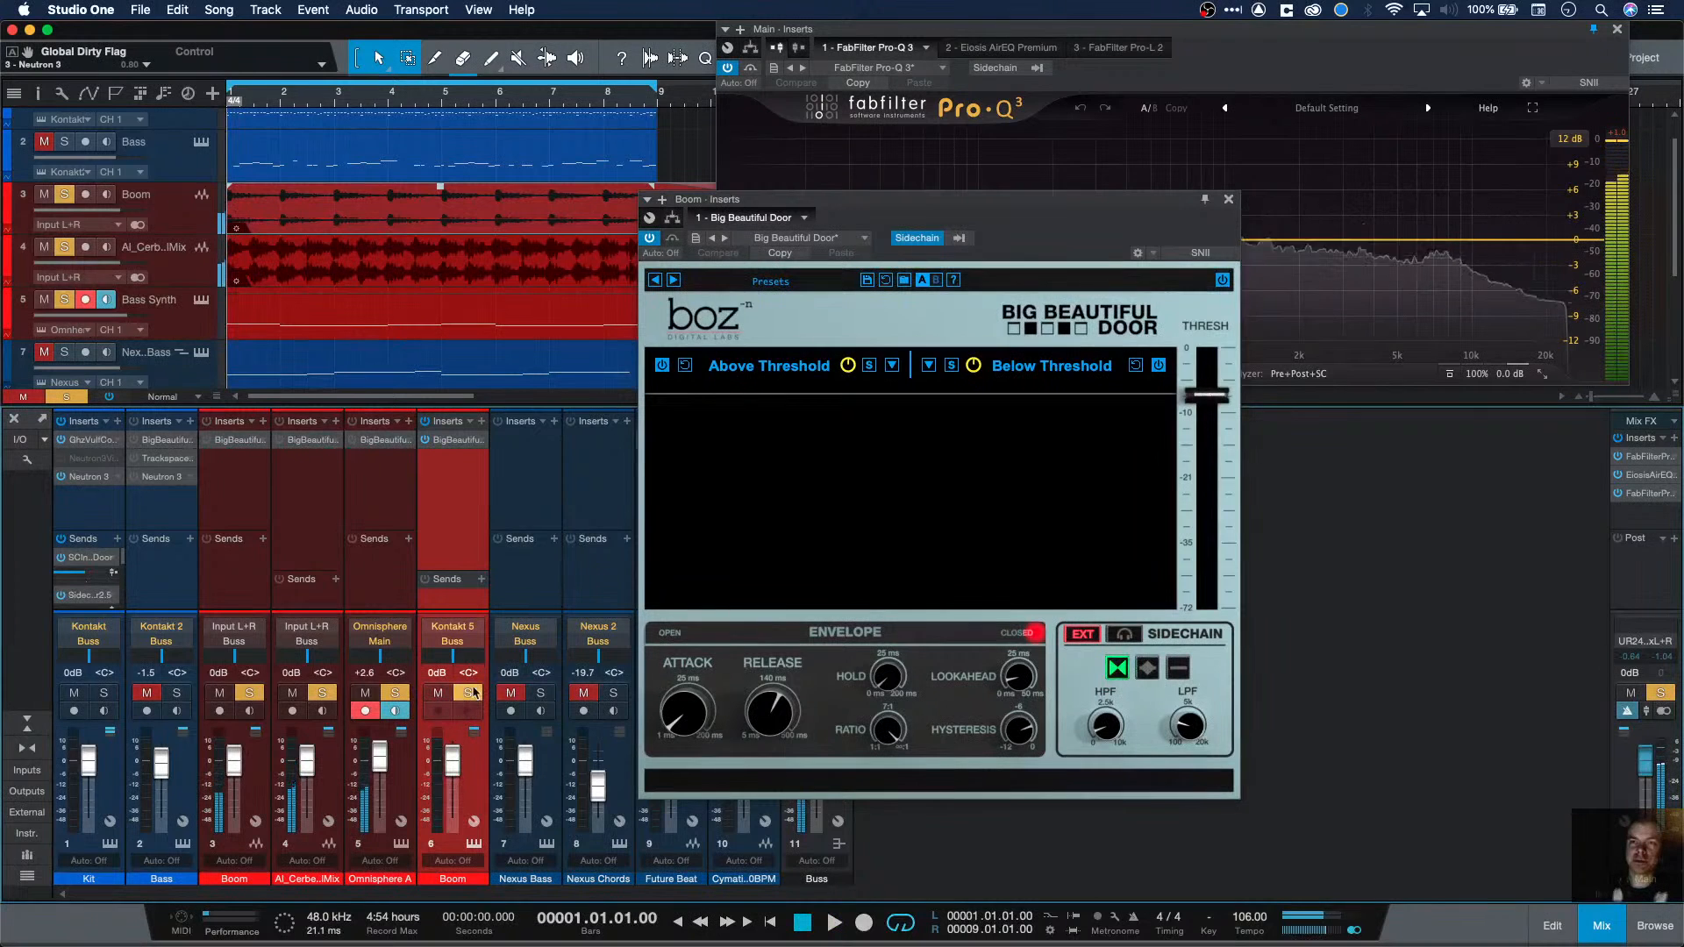
pyautogui.press('space')
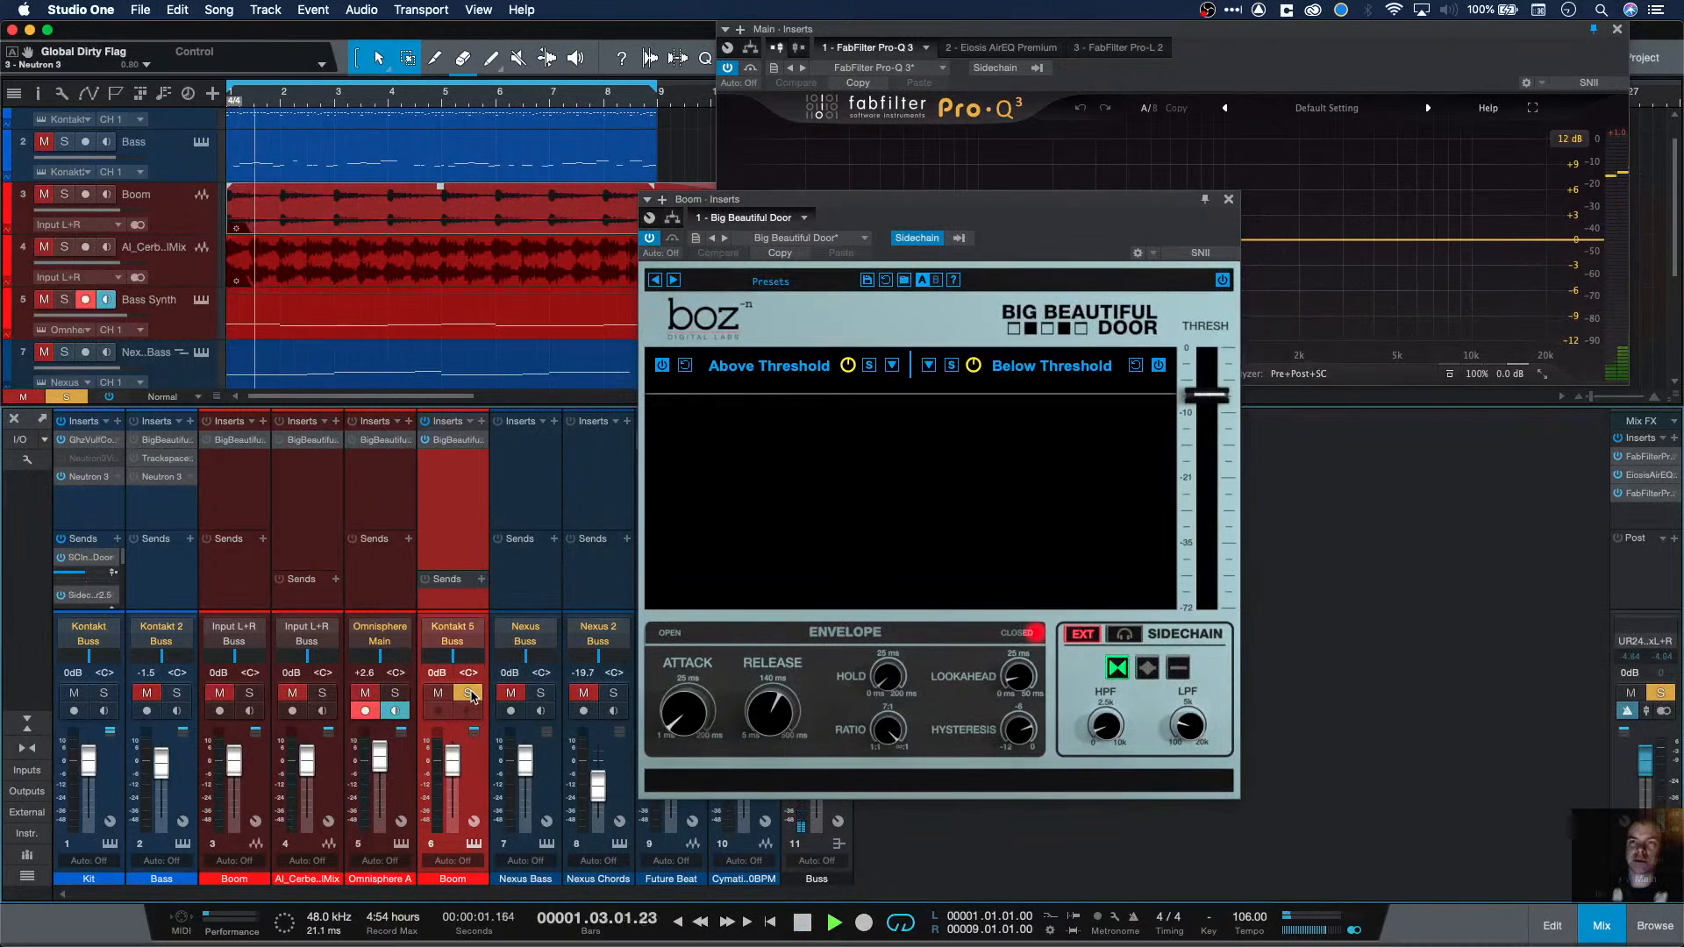
pyautogui.keyDown('alt'); pyautogui.click(249, 694); pyautogui.keyUp('alt')
pyautogui.press('space')
# Step: Audition the soloed audio Boom track from the song start
pyautogui.rightClick(455, 638)
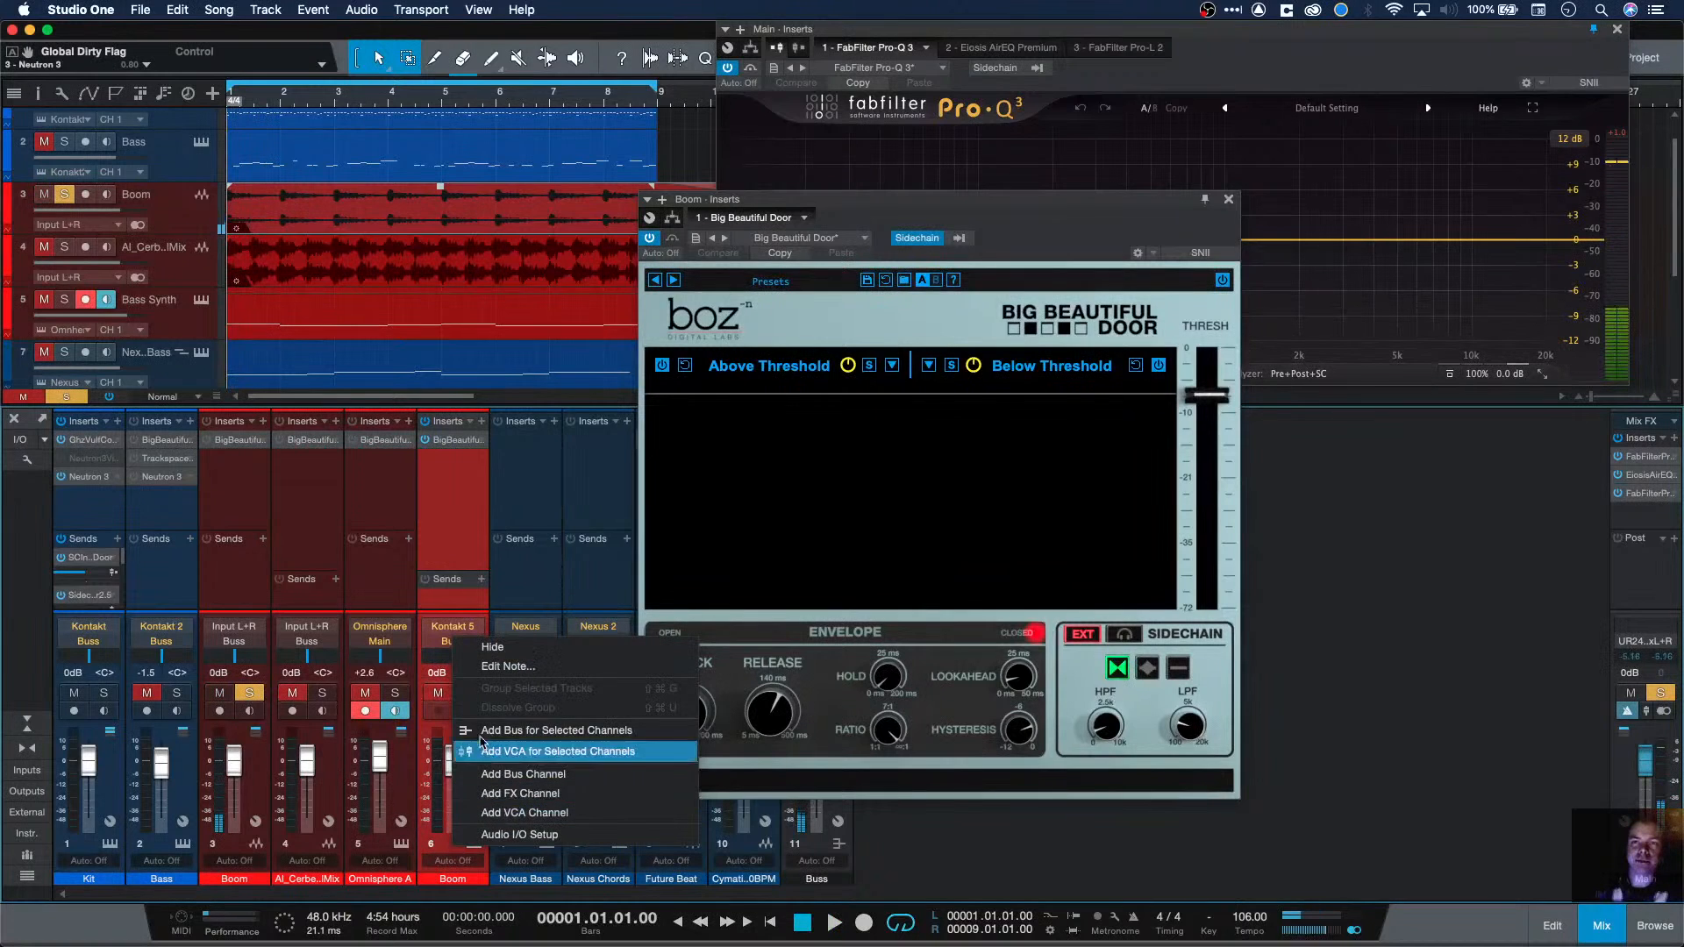
pyautogui.click(447, 847)
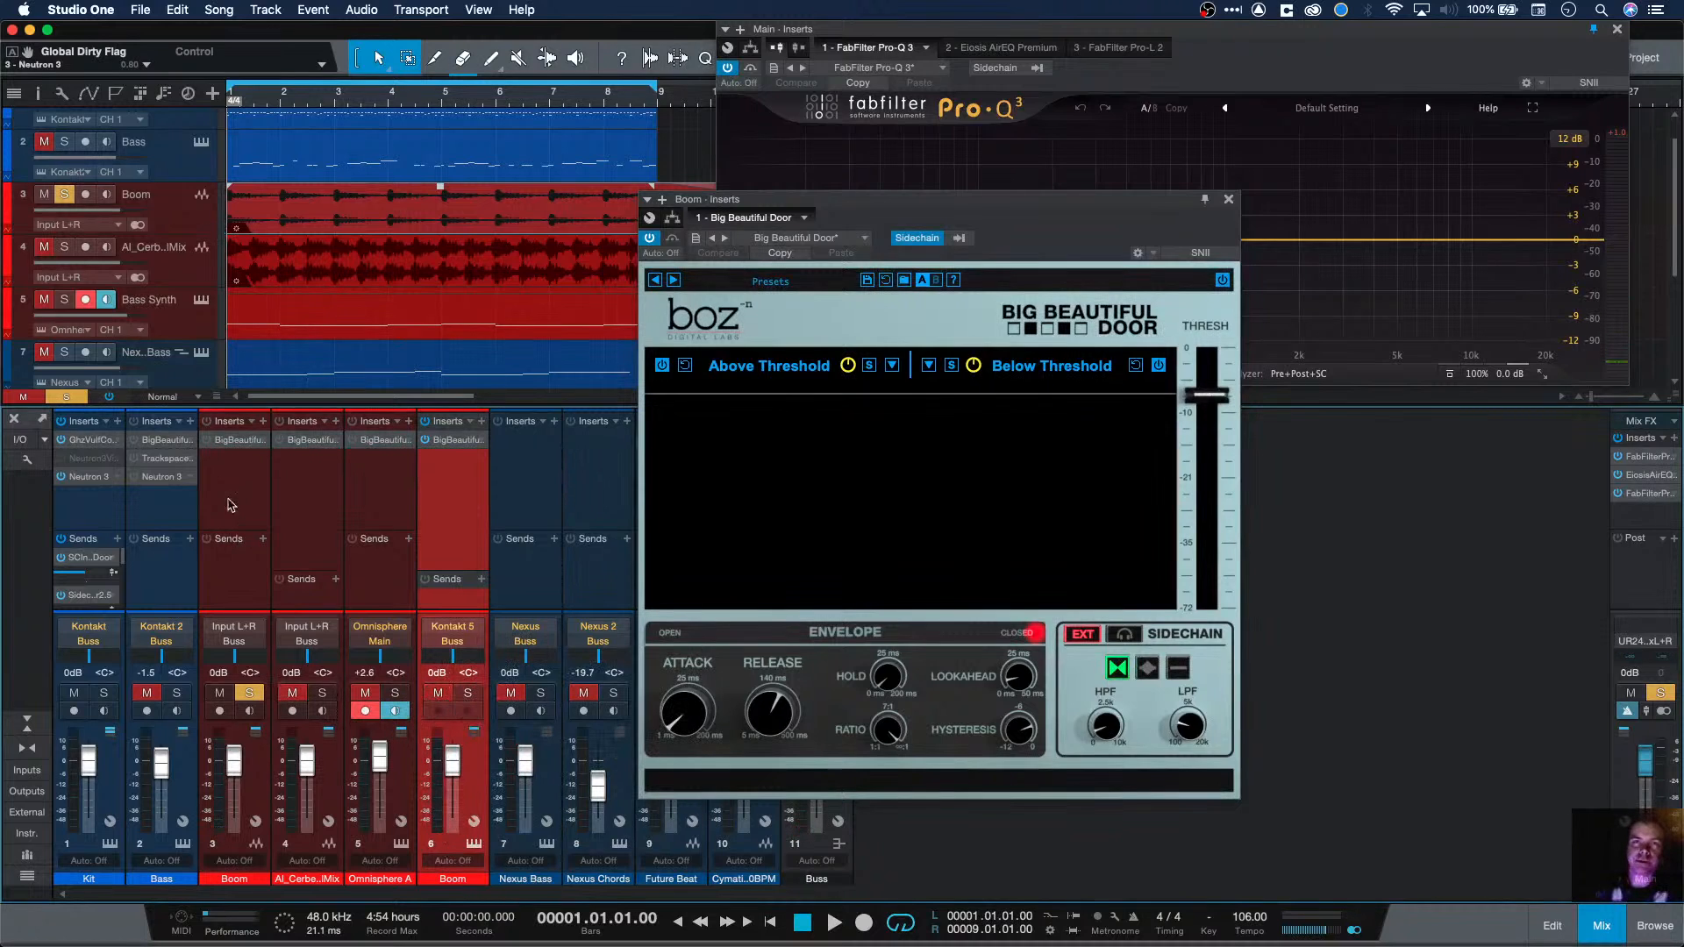
pyautogui.press('space')
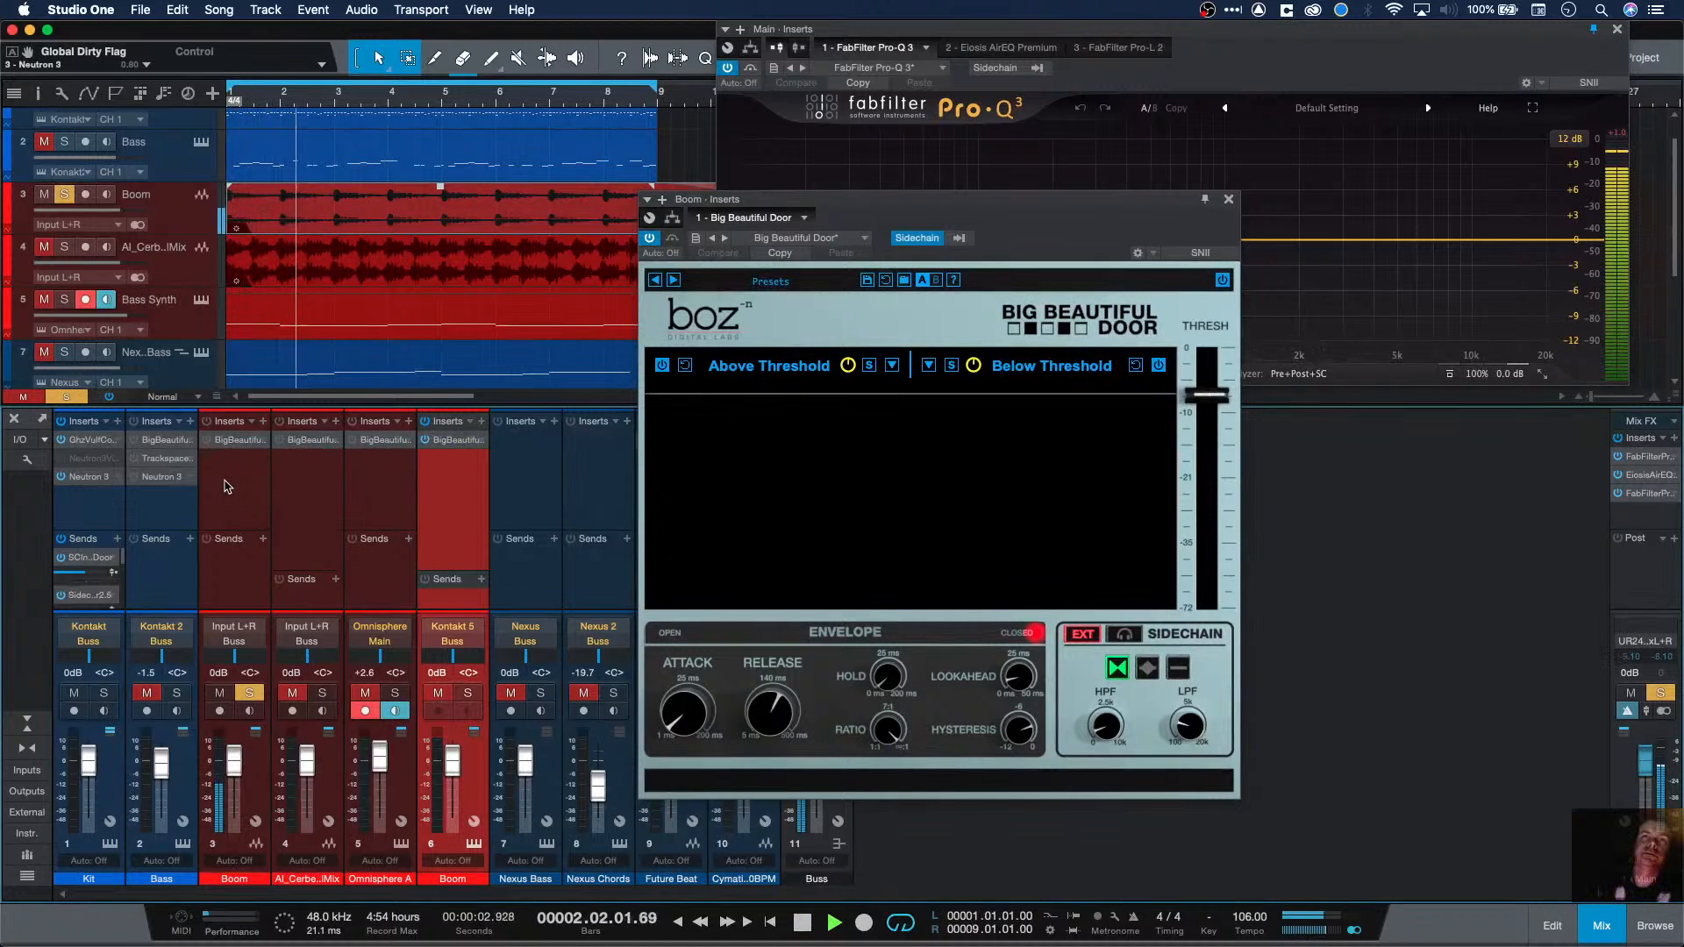
pyautogui.press('space')
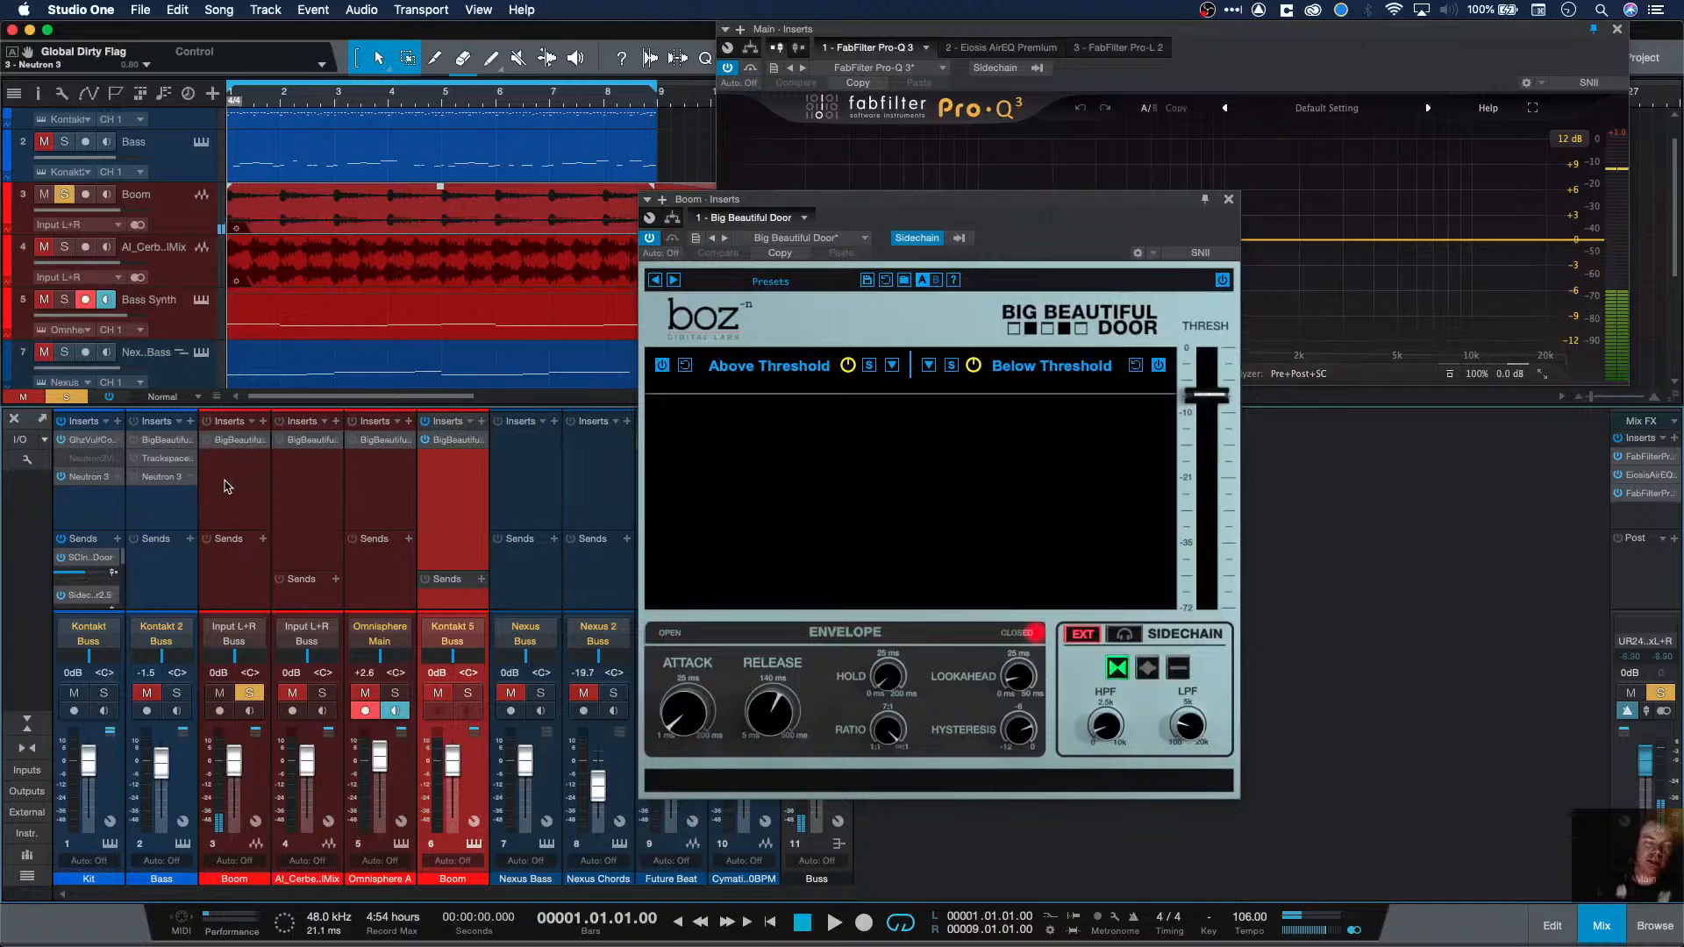
# Step: Solo Bass Synth together with the audio Boom track during playback, then stop
pyautogui.press('space')
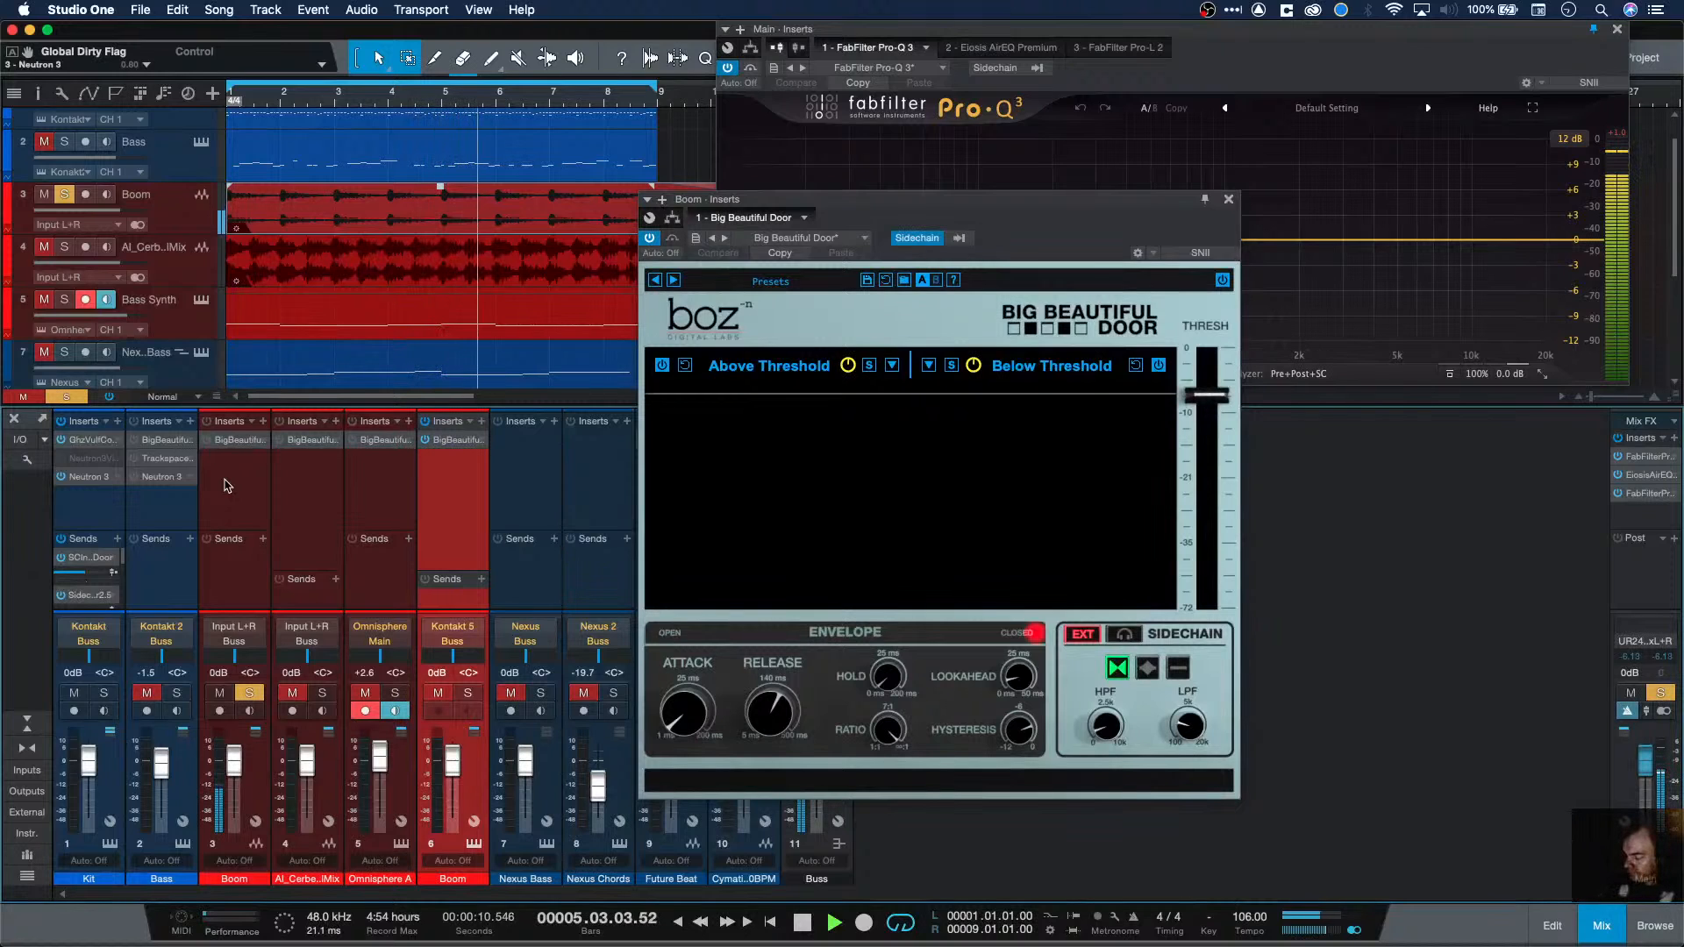
pyautogui.click(65, 300)
pyautogui.press('space')
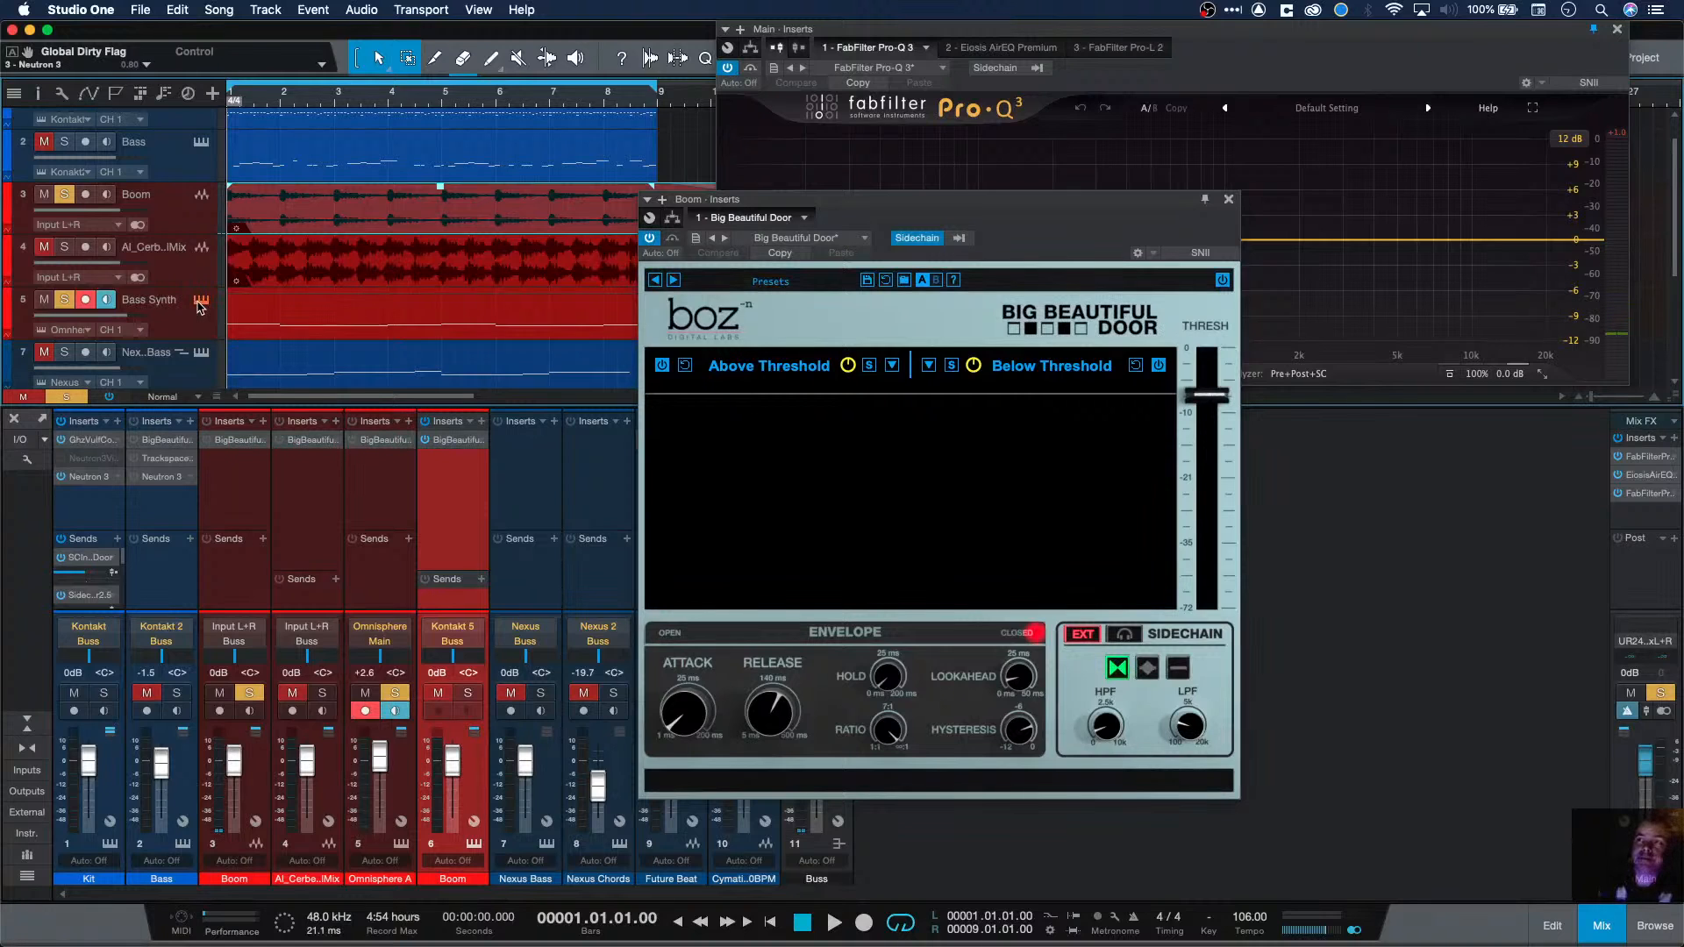
# Step: Unsolo Boom to audition Bass Synth alone, and move the Big Beautiful Door window off the mixer channels
pyautogui.press('space')
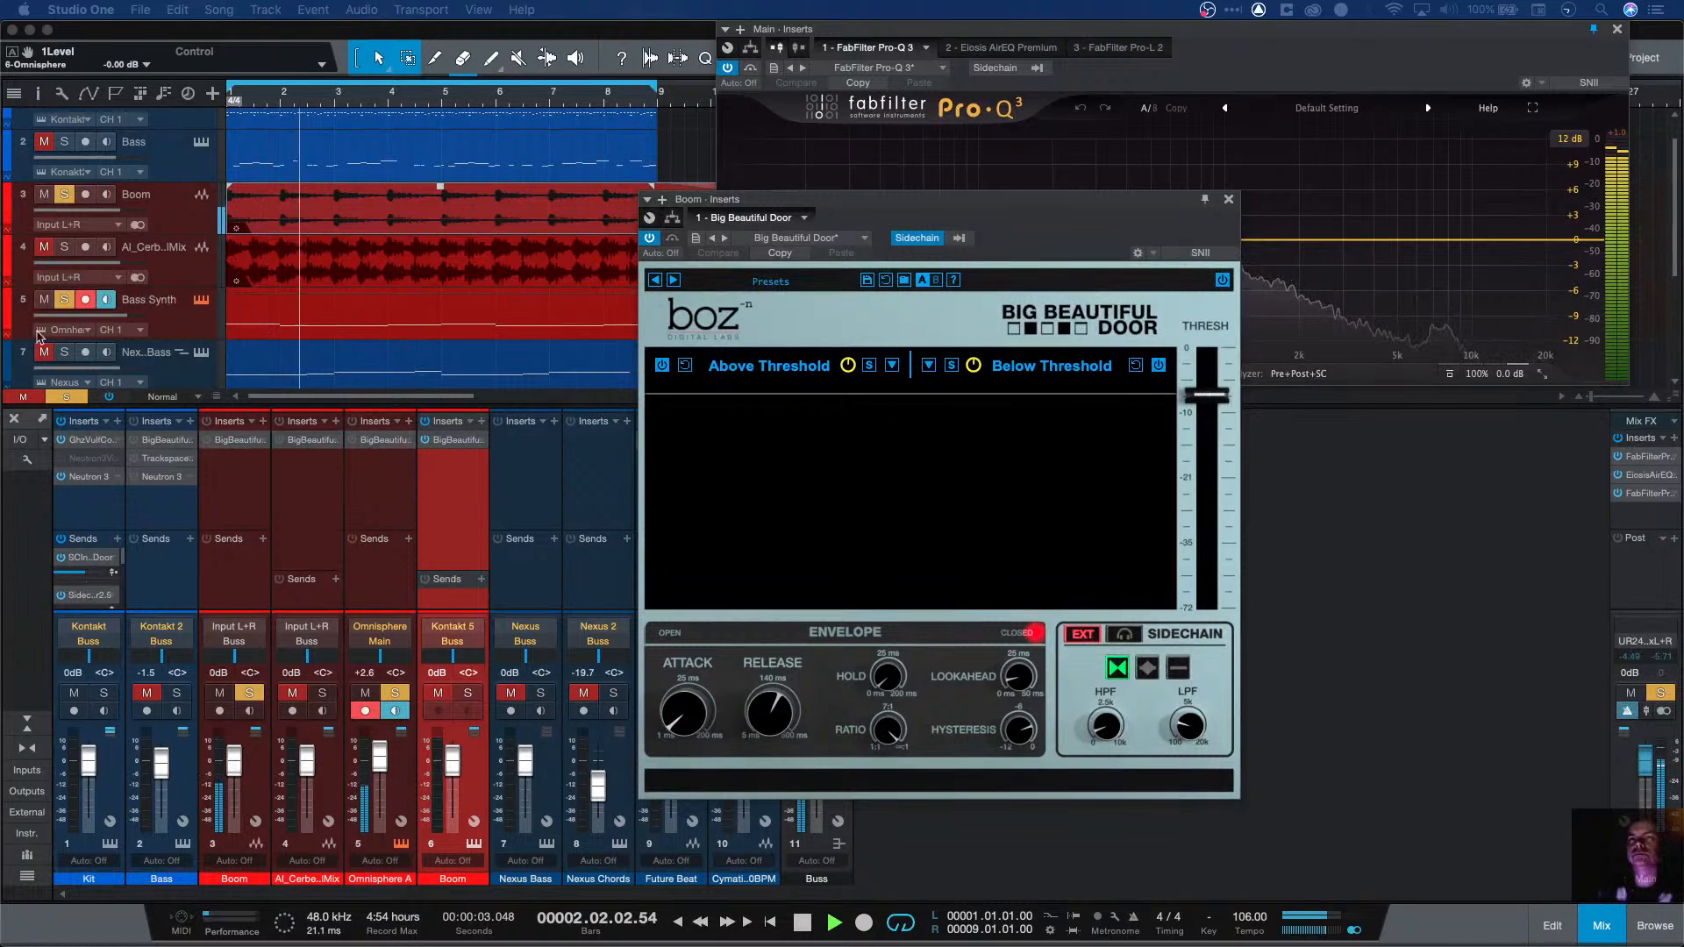
pyautogui.click(65, 196)
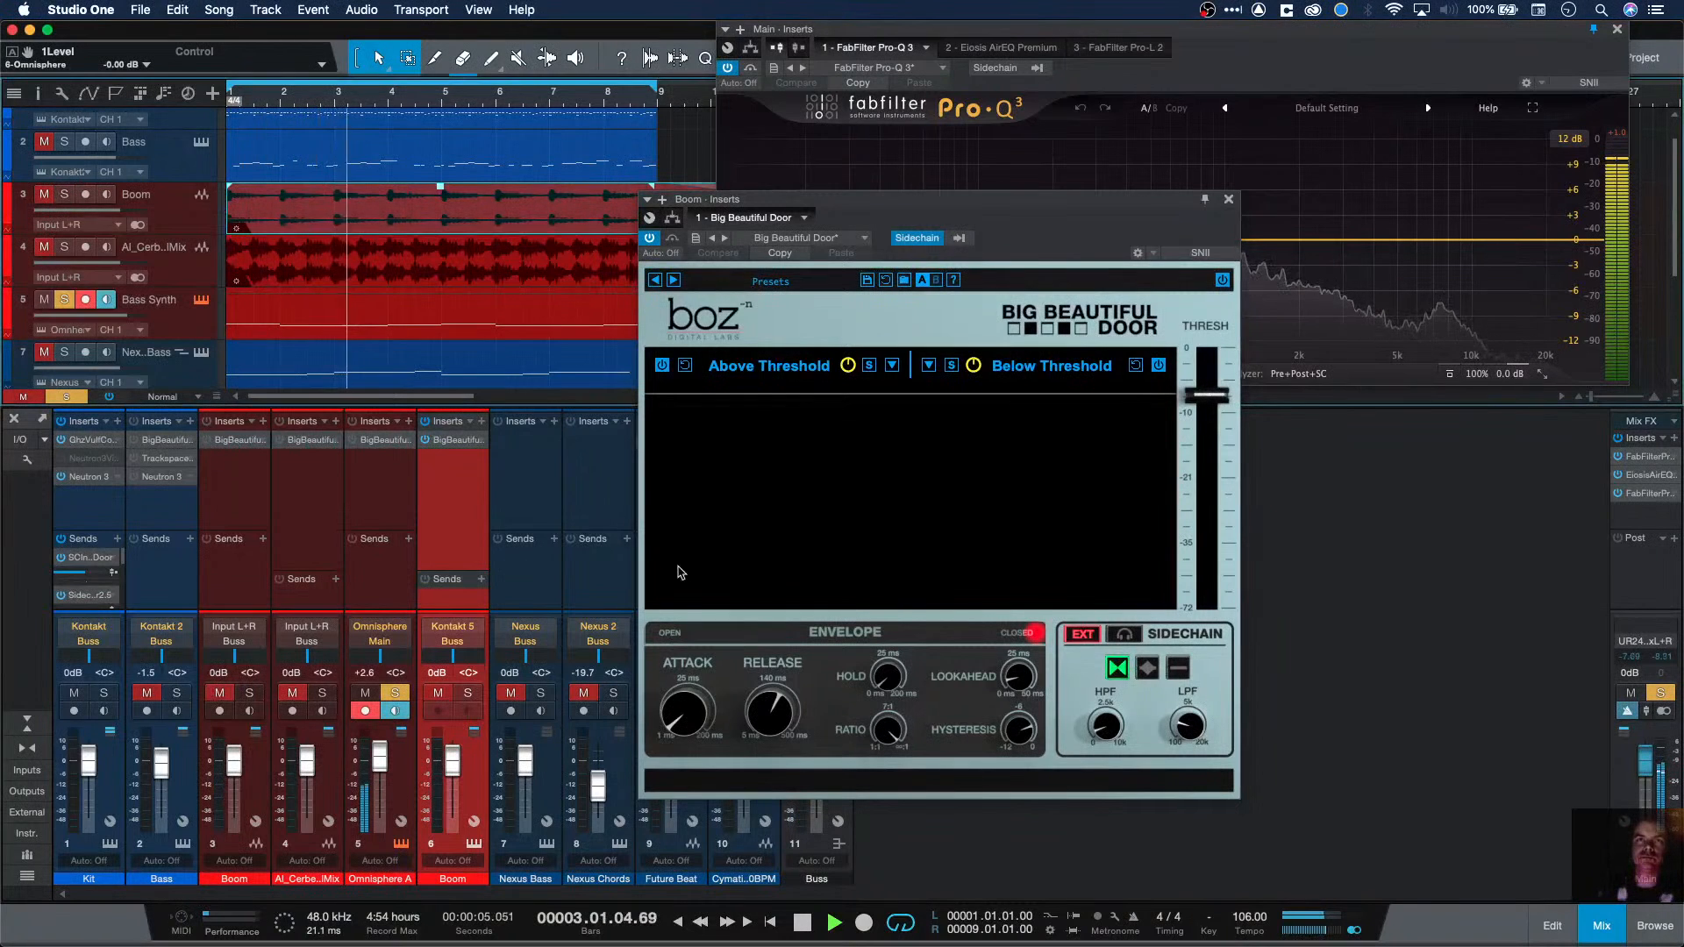
pyautogui.moveTo(923, 205); pyautogui.dragTo(1243, 483)
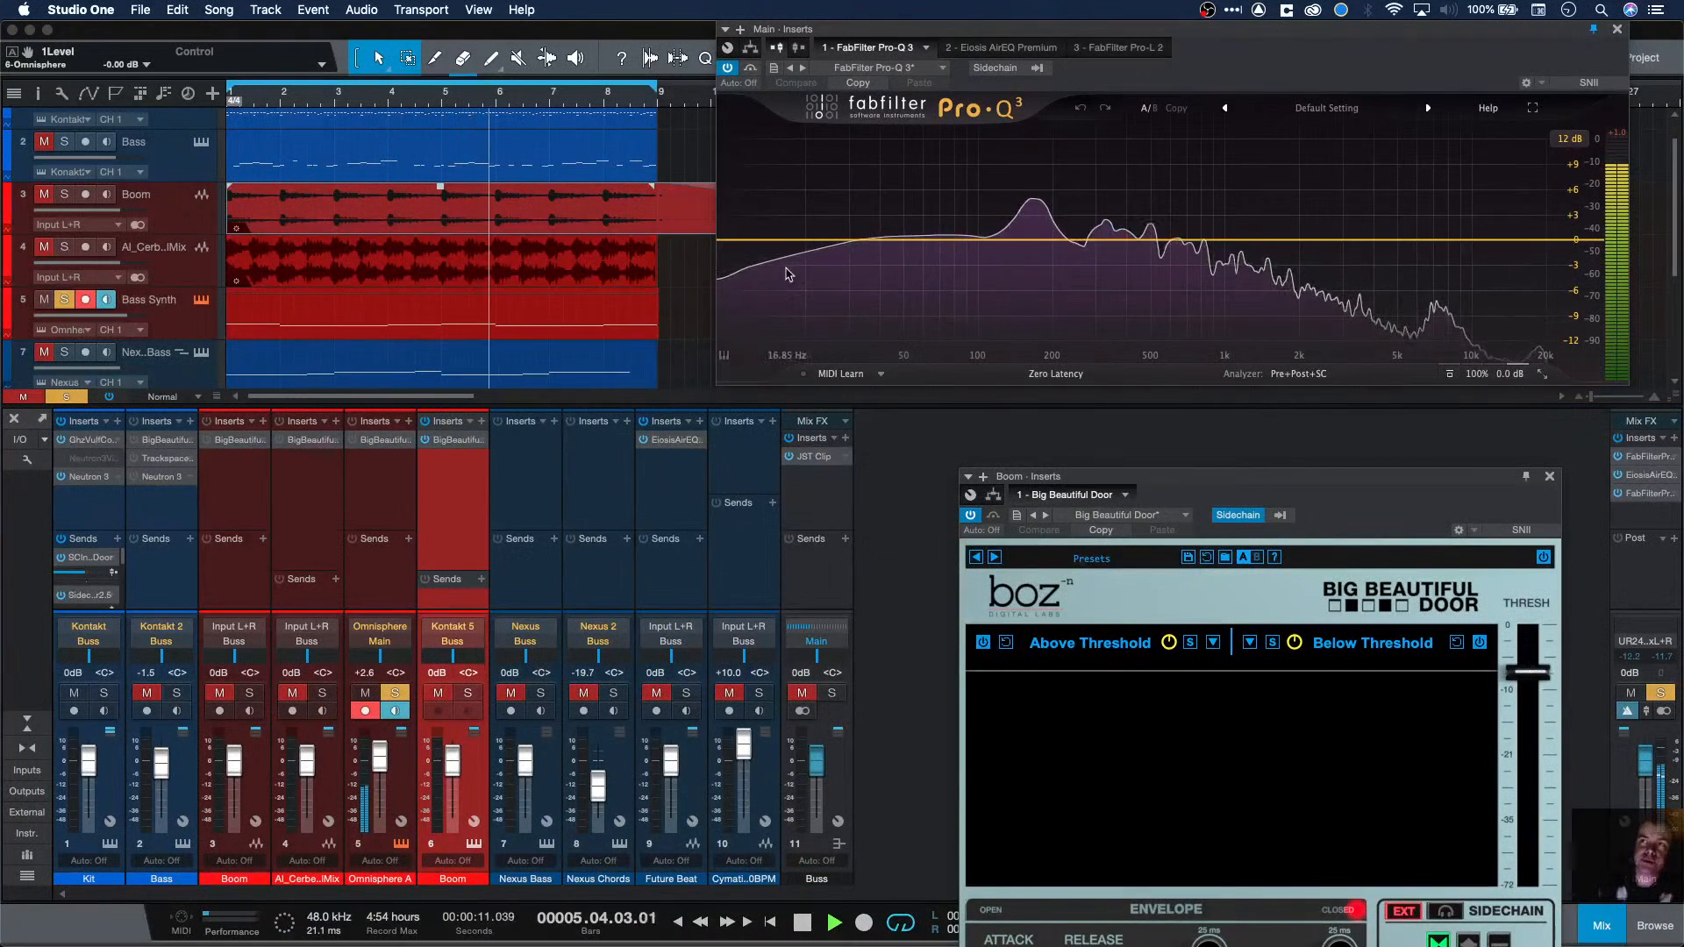
pyautogui.press('space')
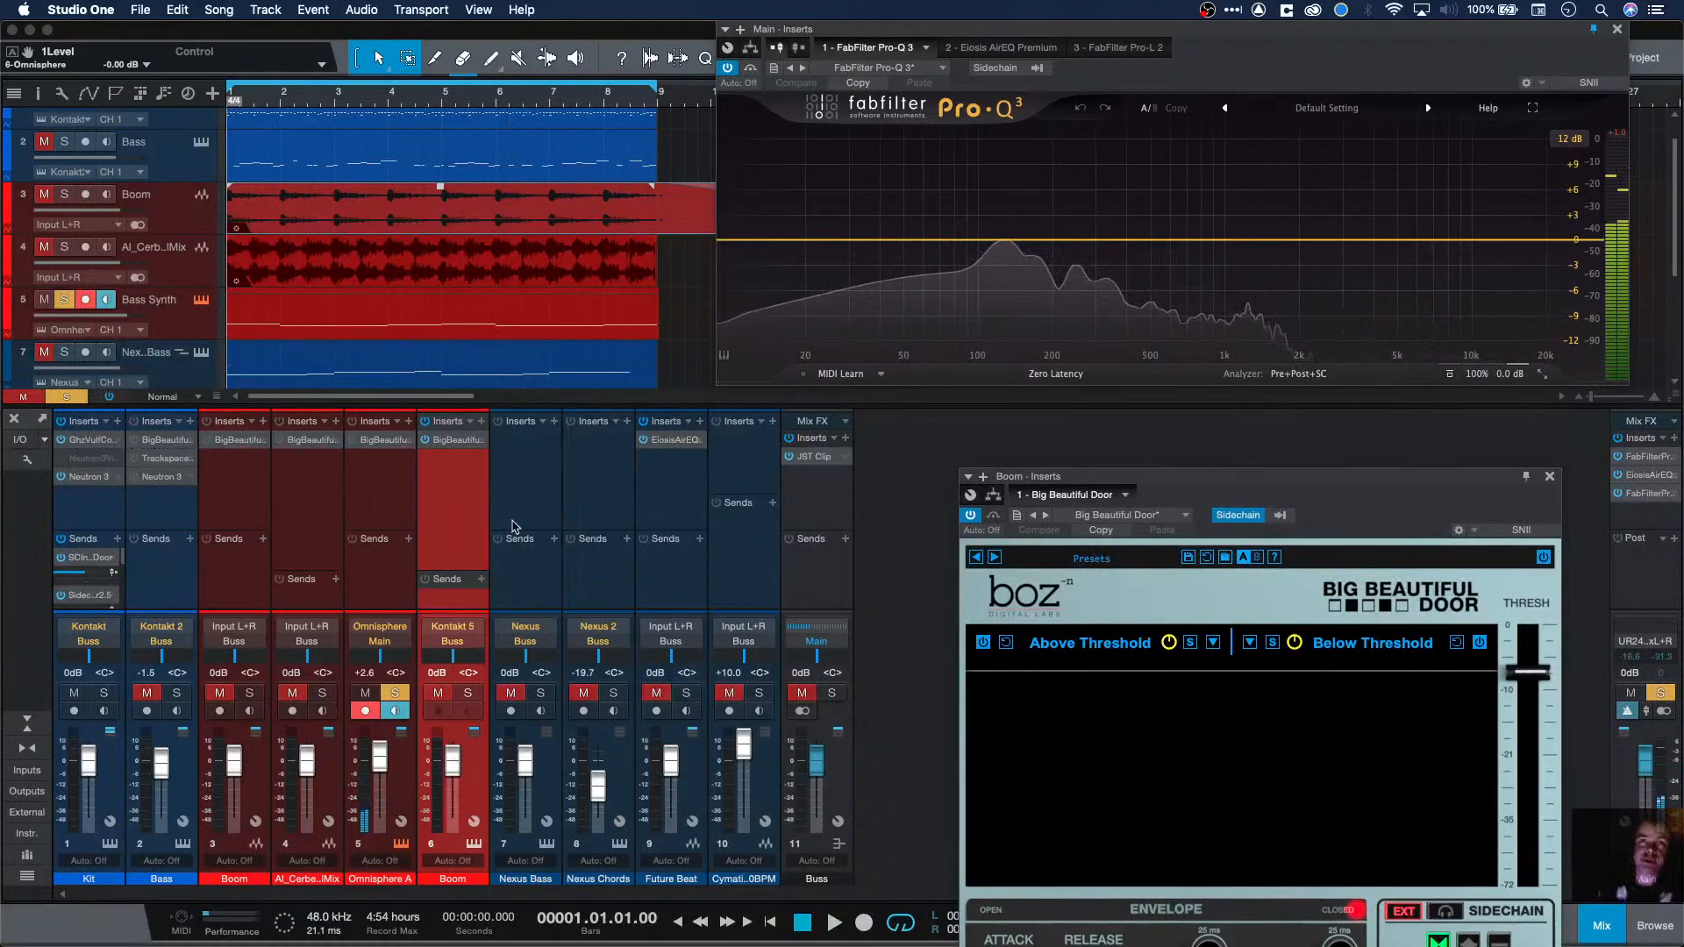
pyautogui.moveTo(1111, 482); pyautogui.dragTo(1107, 253)
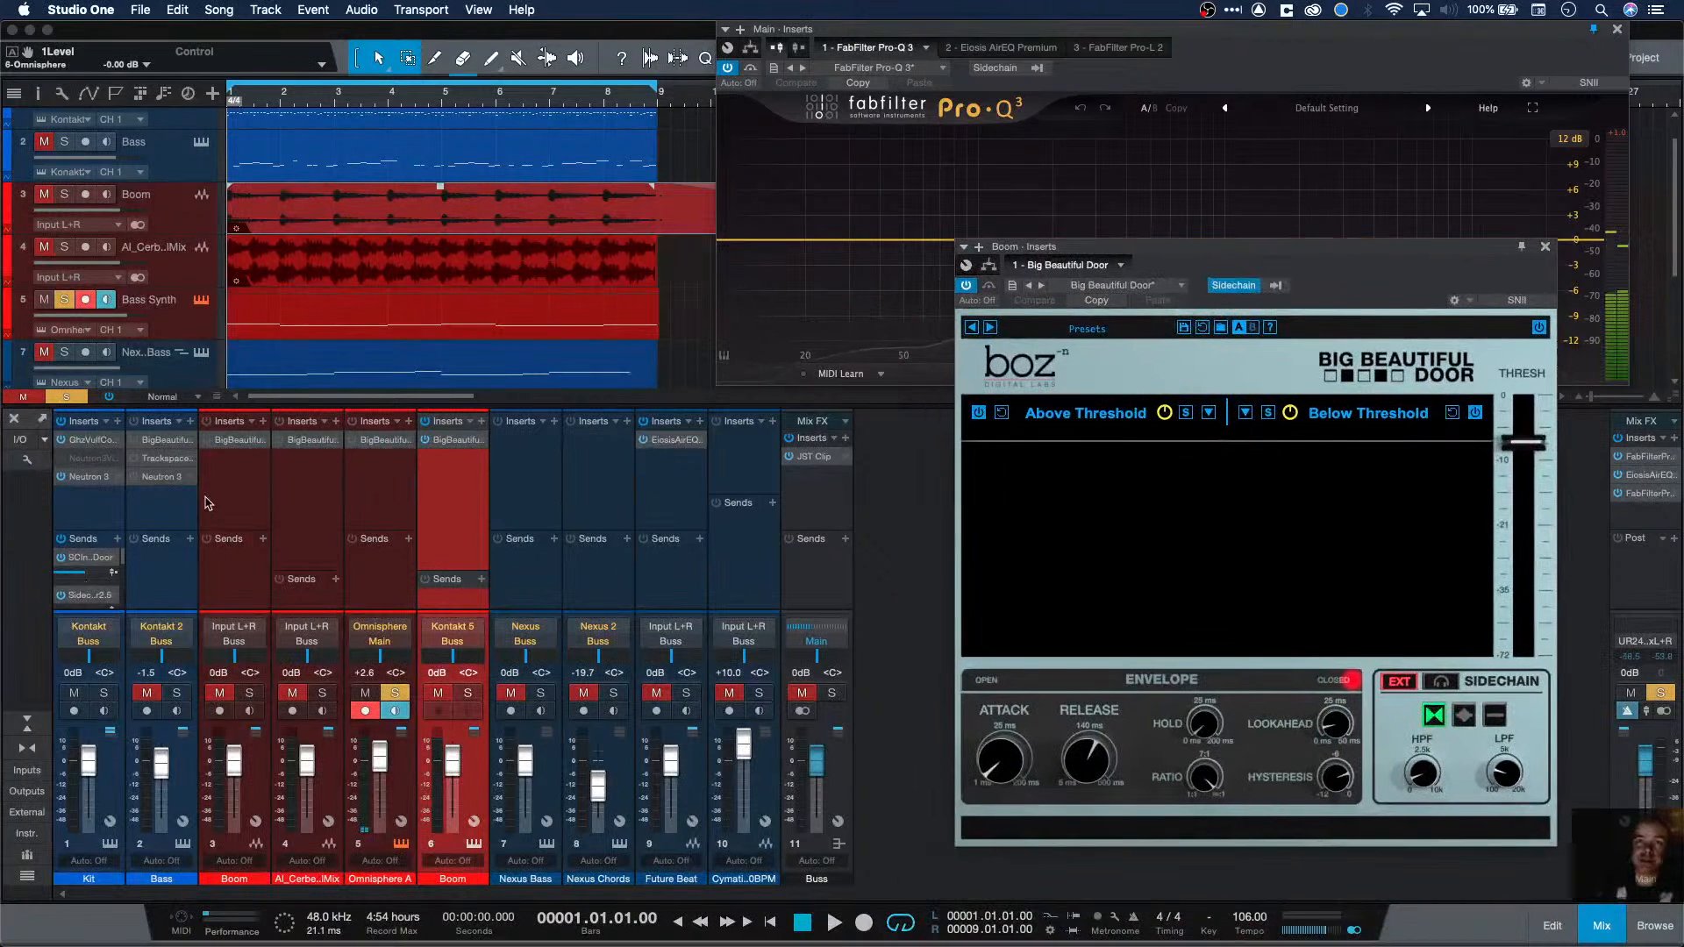
pyautogui.click(262, 540)
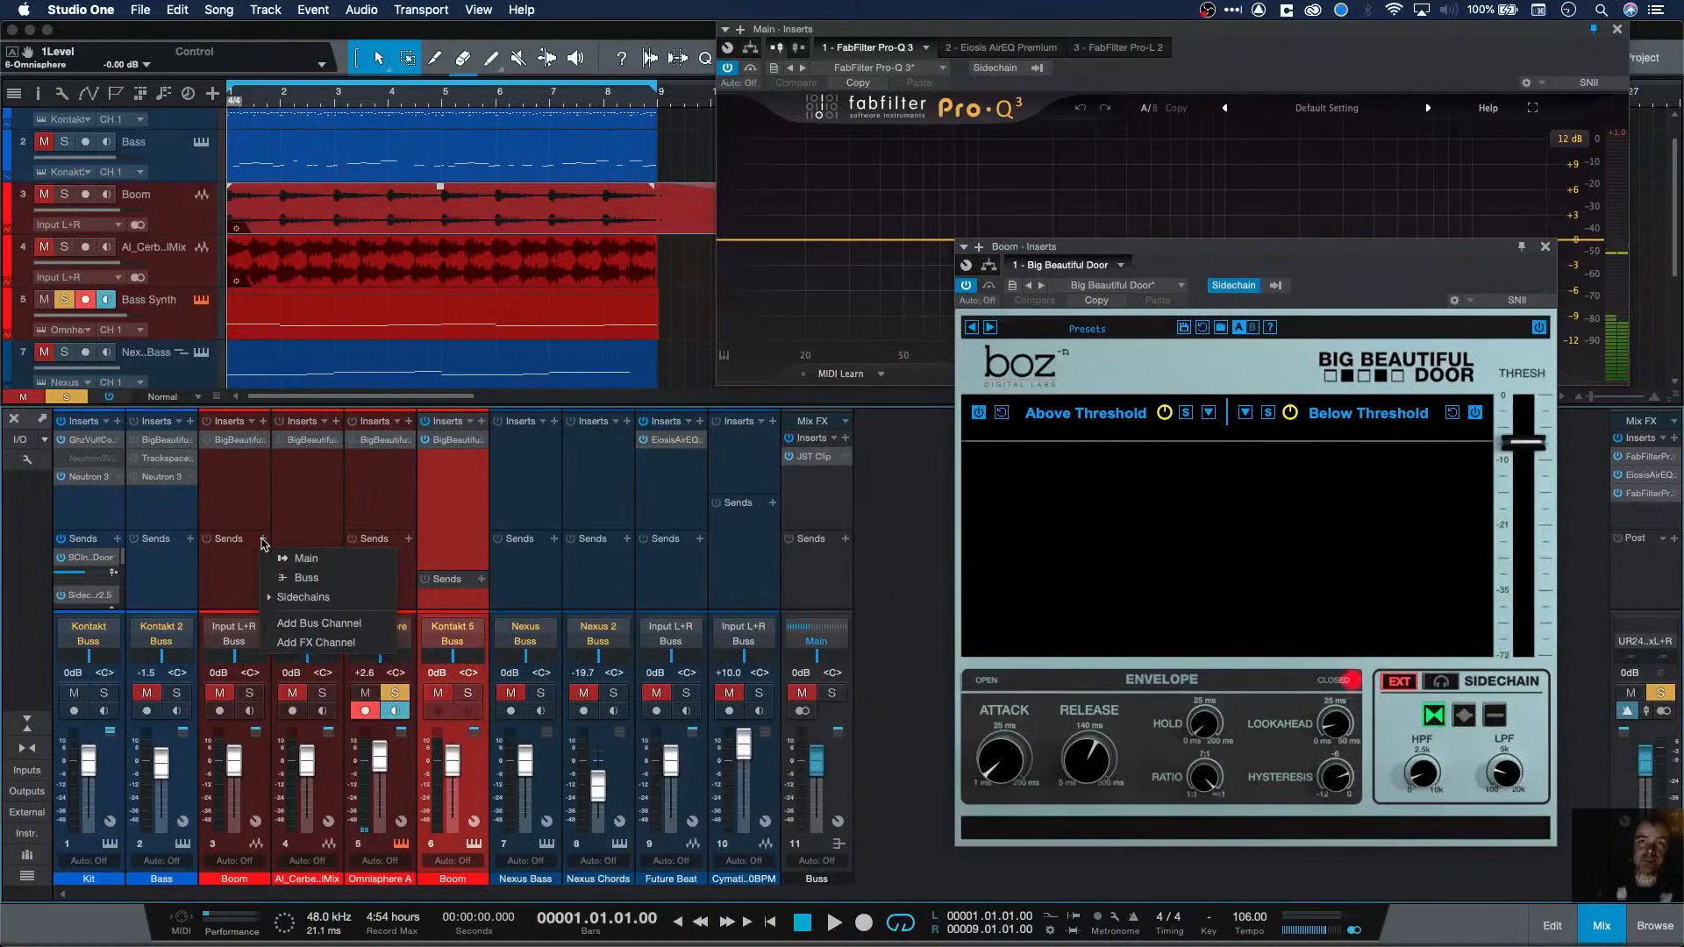
pyautogui.click(289, 599)
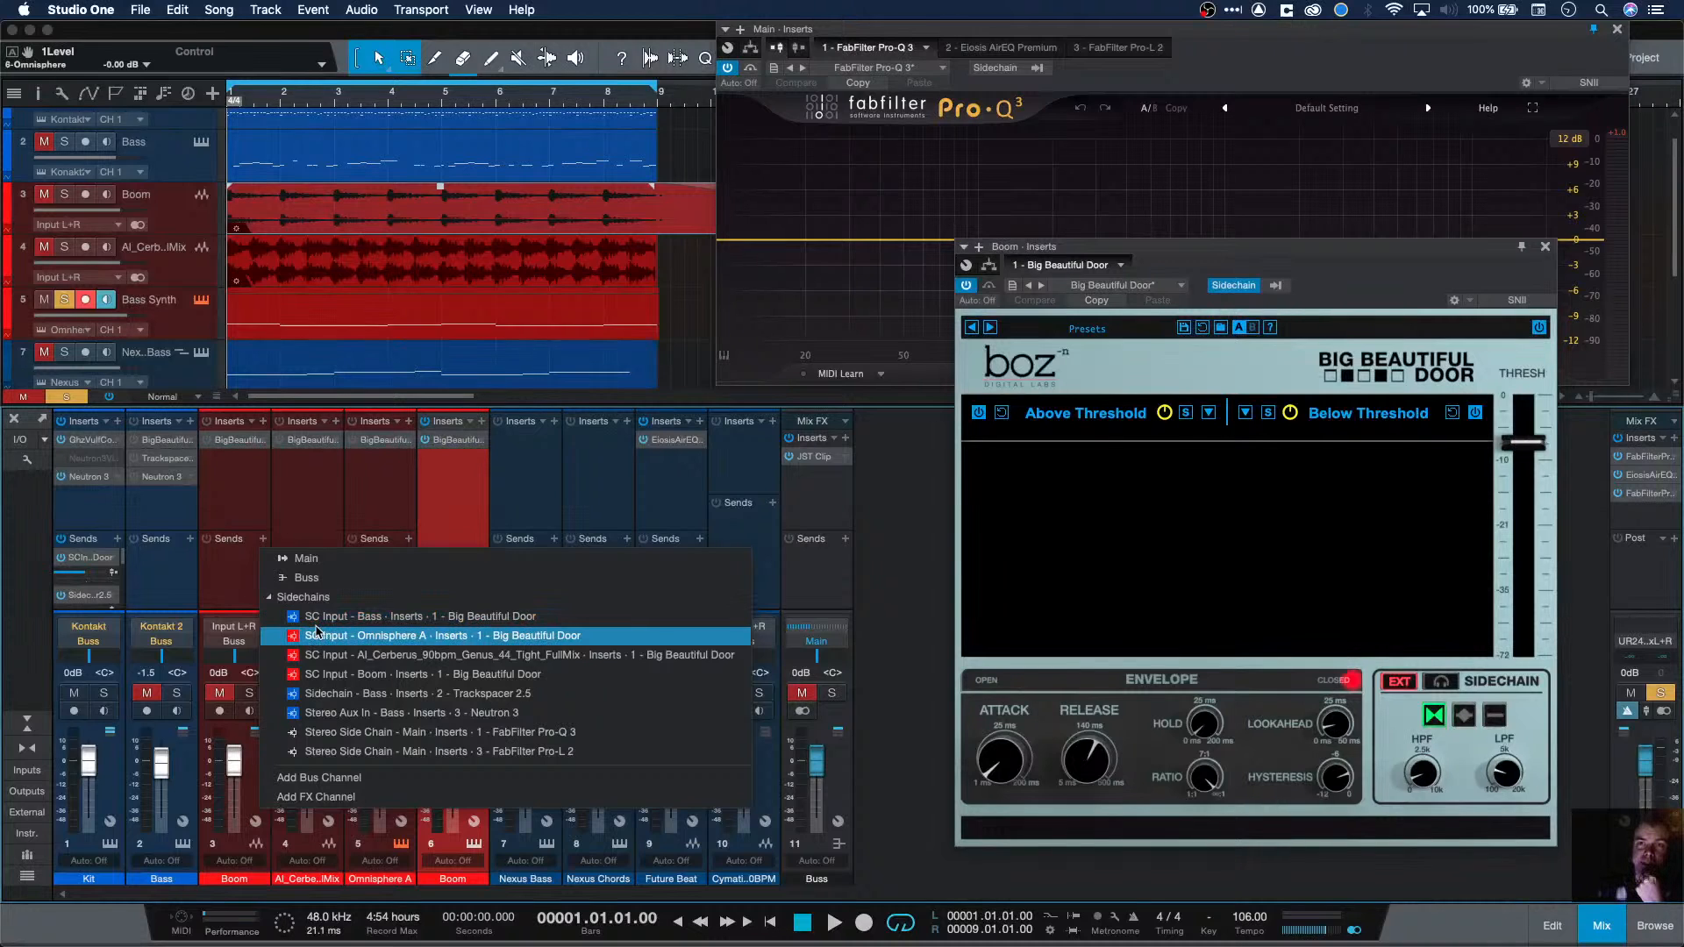
pyautogui.click(307, 521)
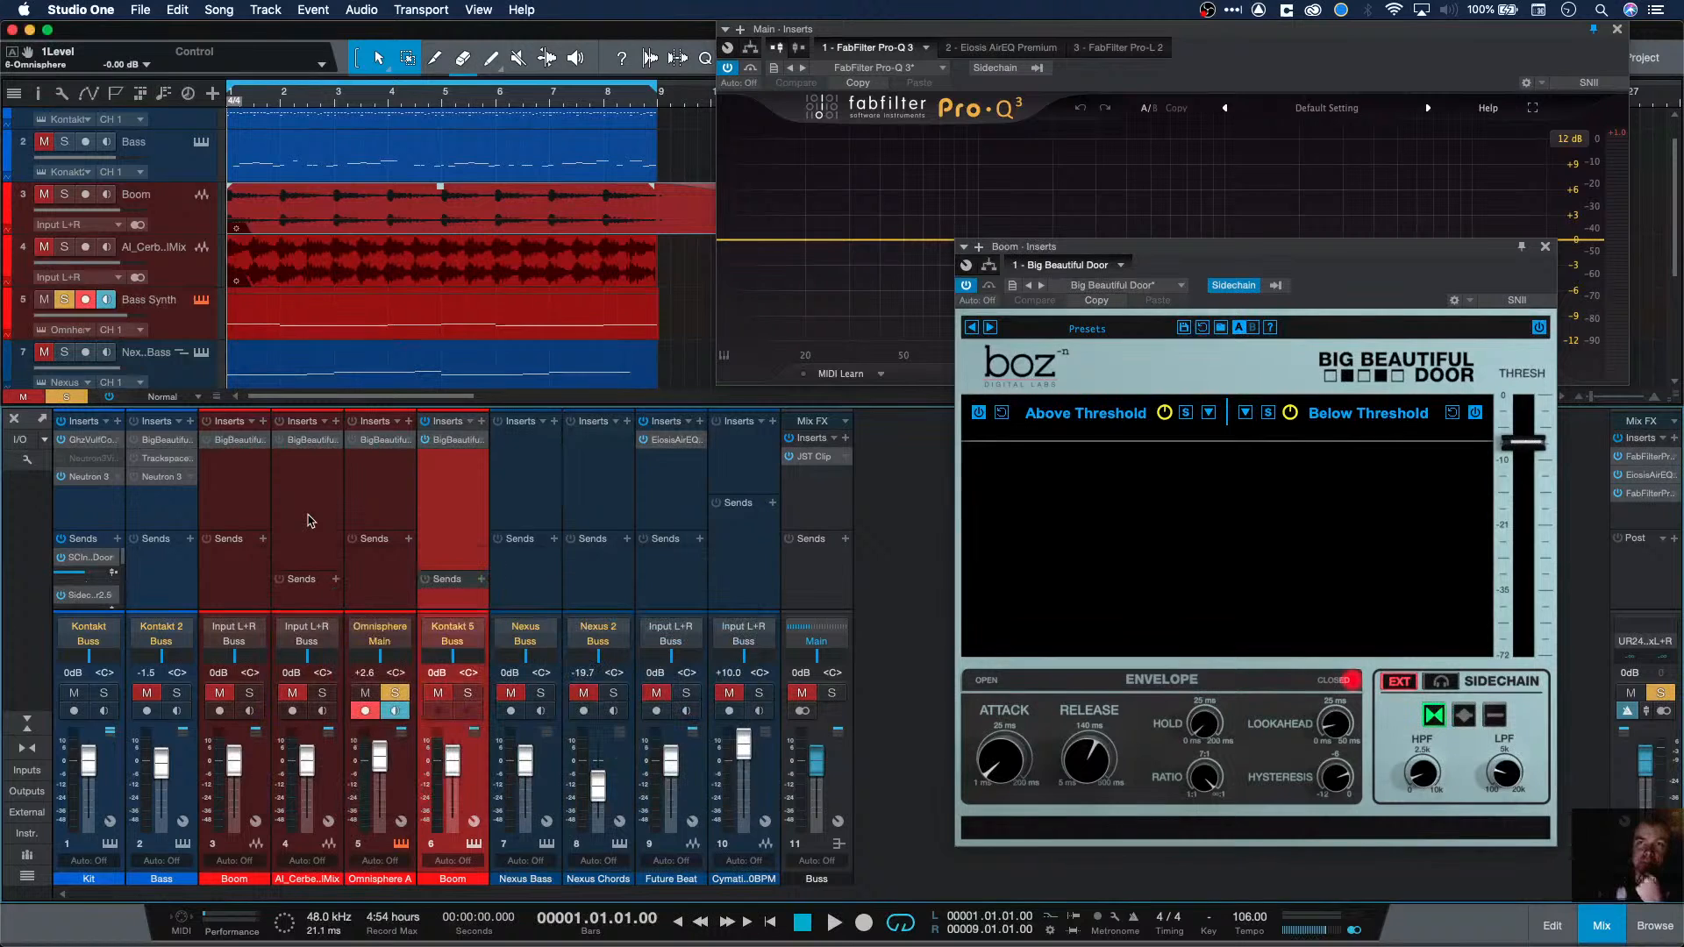
# Step: Activate Big Beautiful Door on Omnisphere A, hide the Kontakt 5 Boom channel from the mixer, and reselect Omnisphere A
pyautogui.click(382, 880)
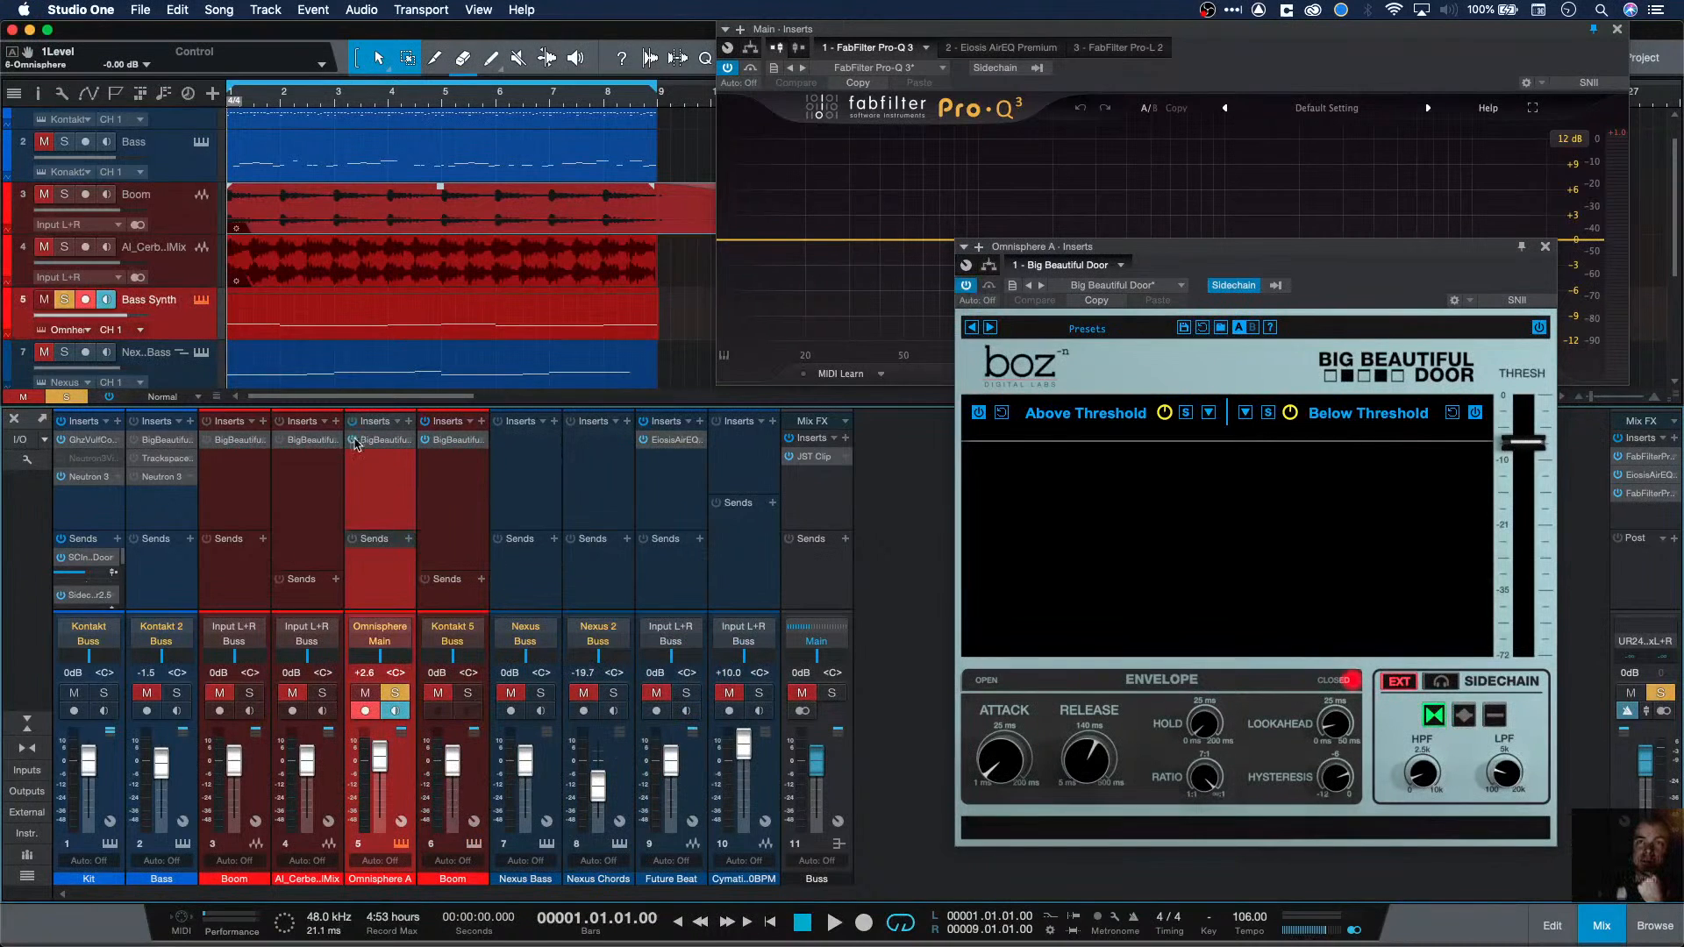
pyautogui.click(457, 849)
pyautogui.rightClick(457, 851)
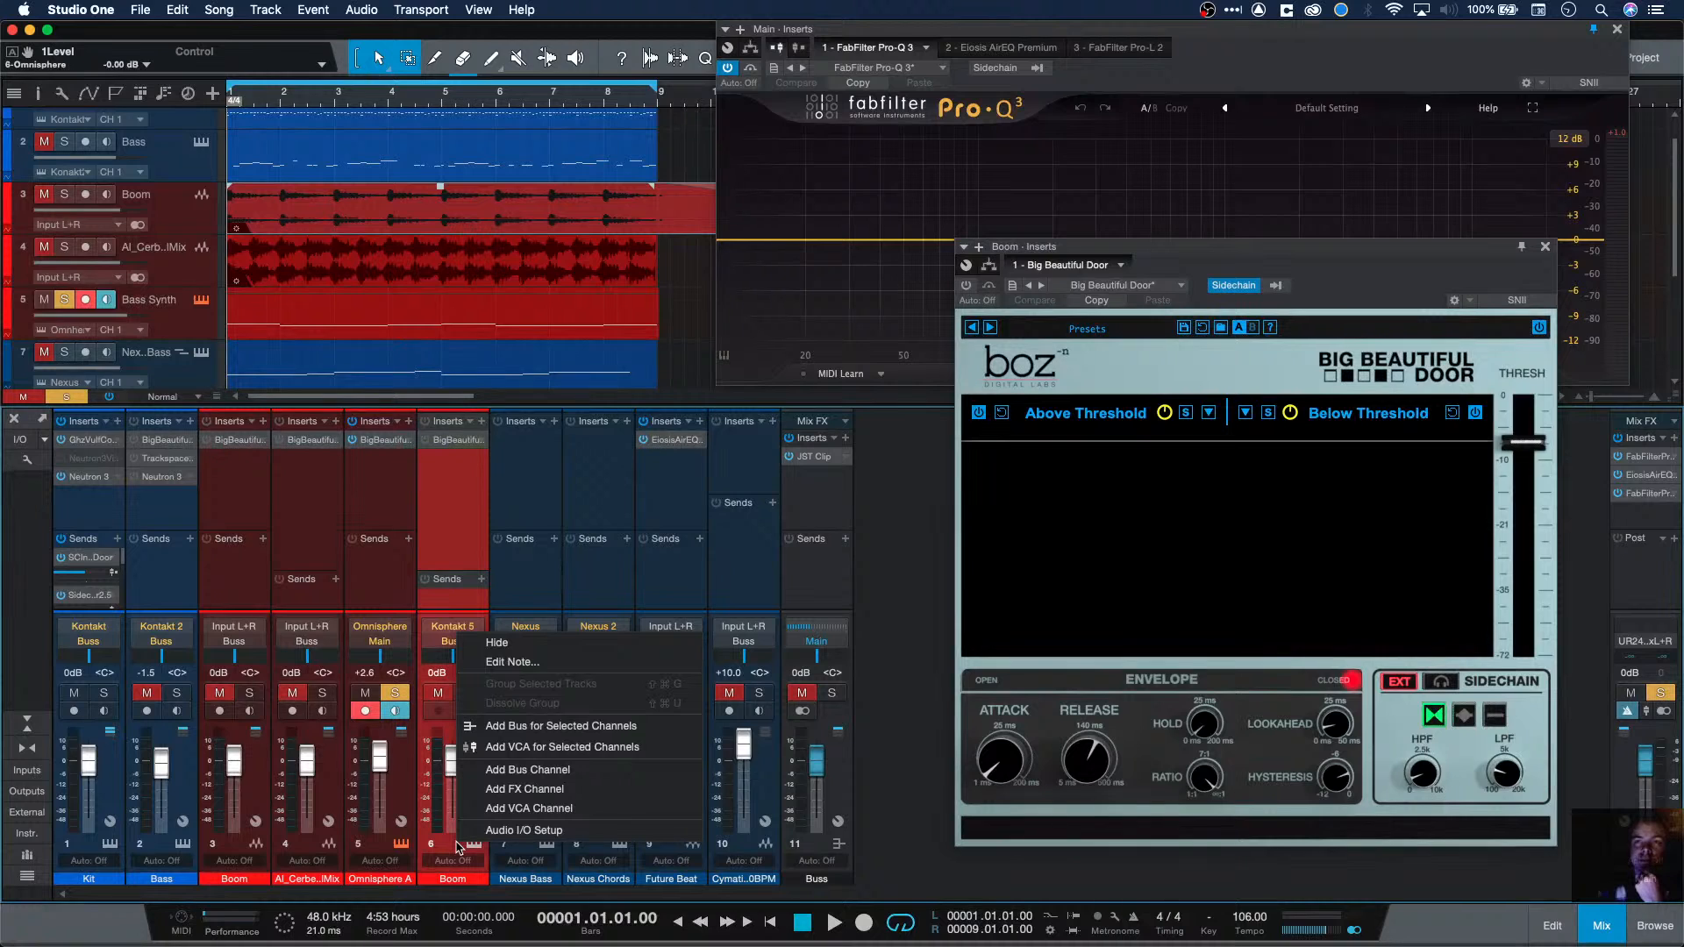
pyautogui.click(505, 645)
pyautogui.click(397, 489)
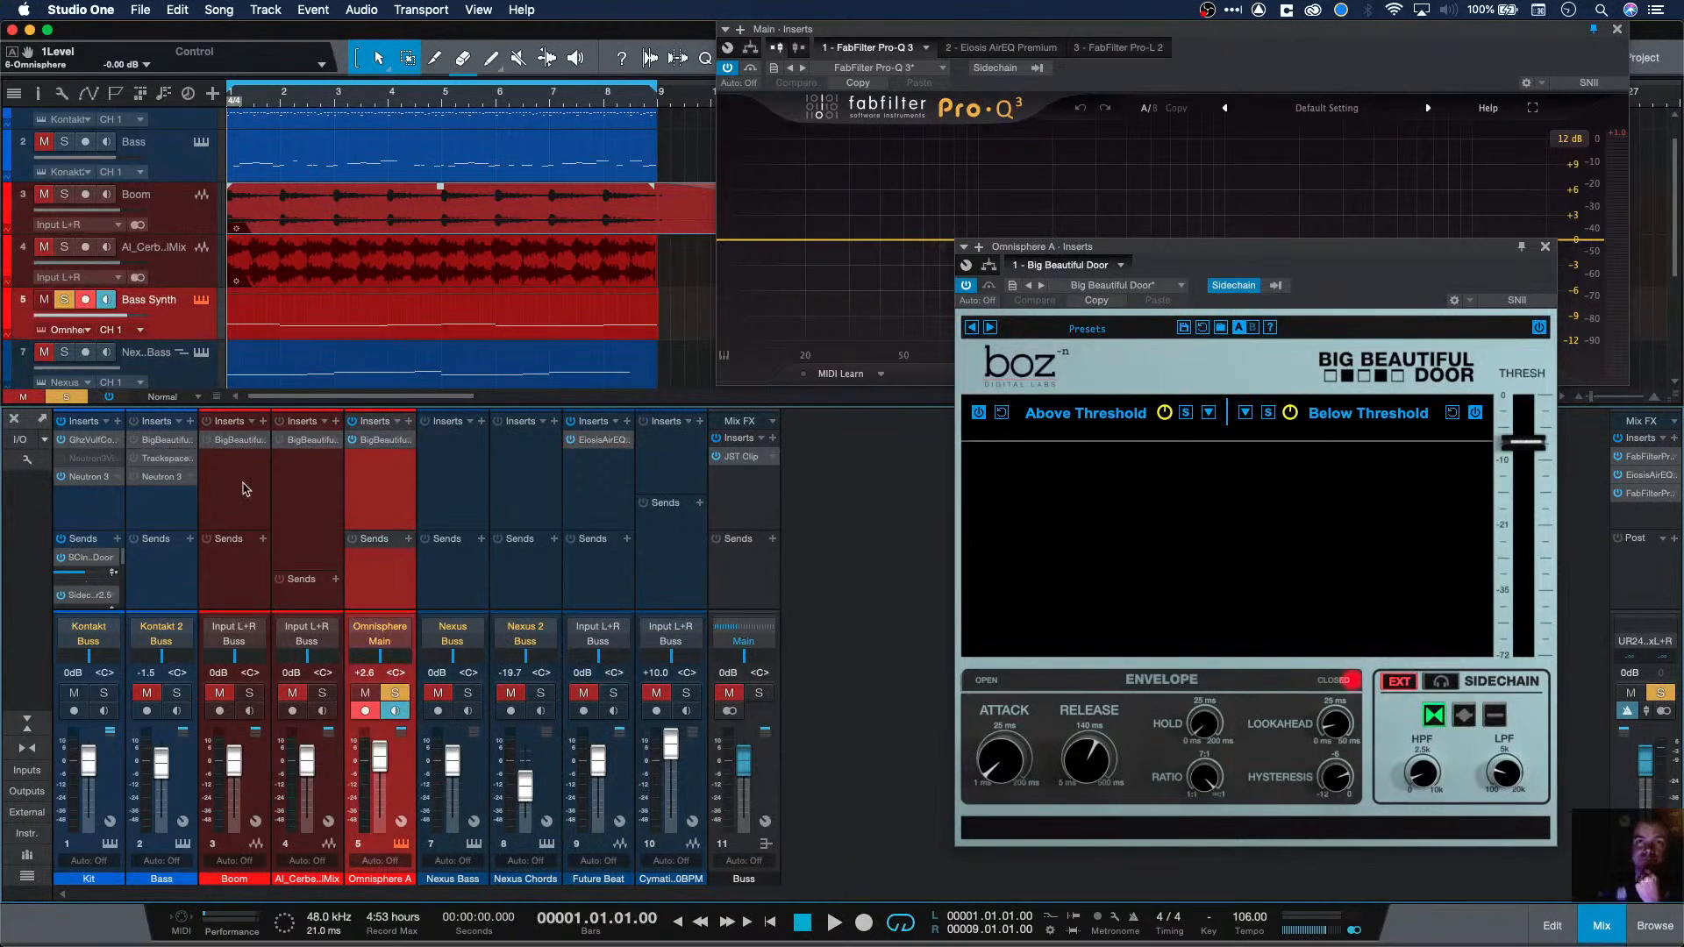
# Step: Add a send from the audio Boom channel to the sidechain input of Omnisphere A's Big Beautiful Door
pyautogui.click(262, 539)
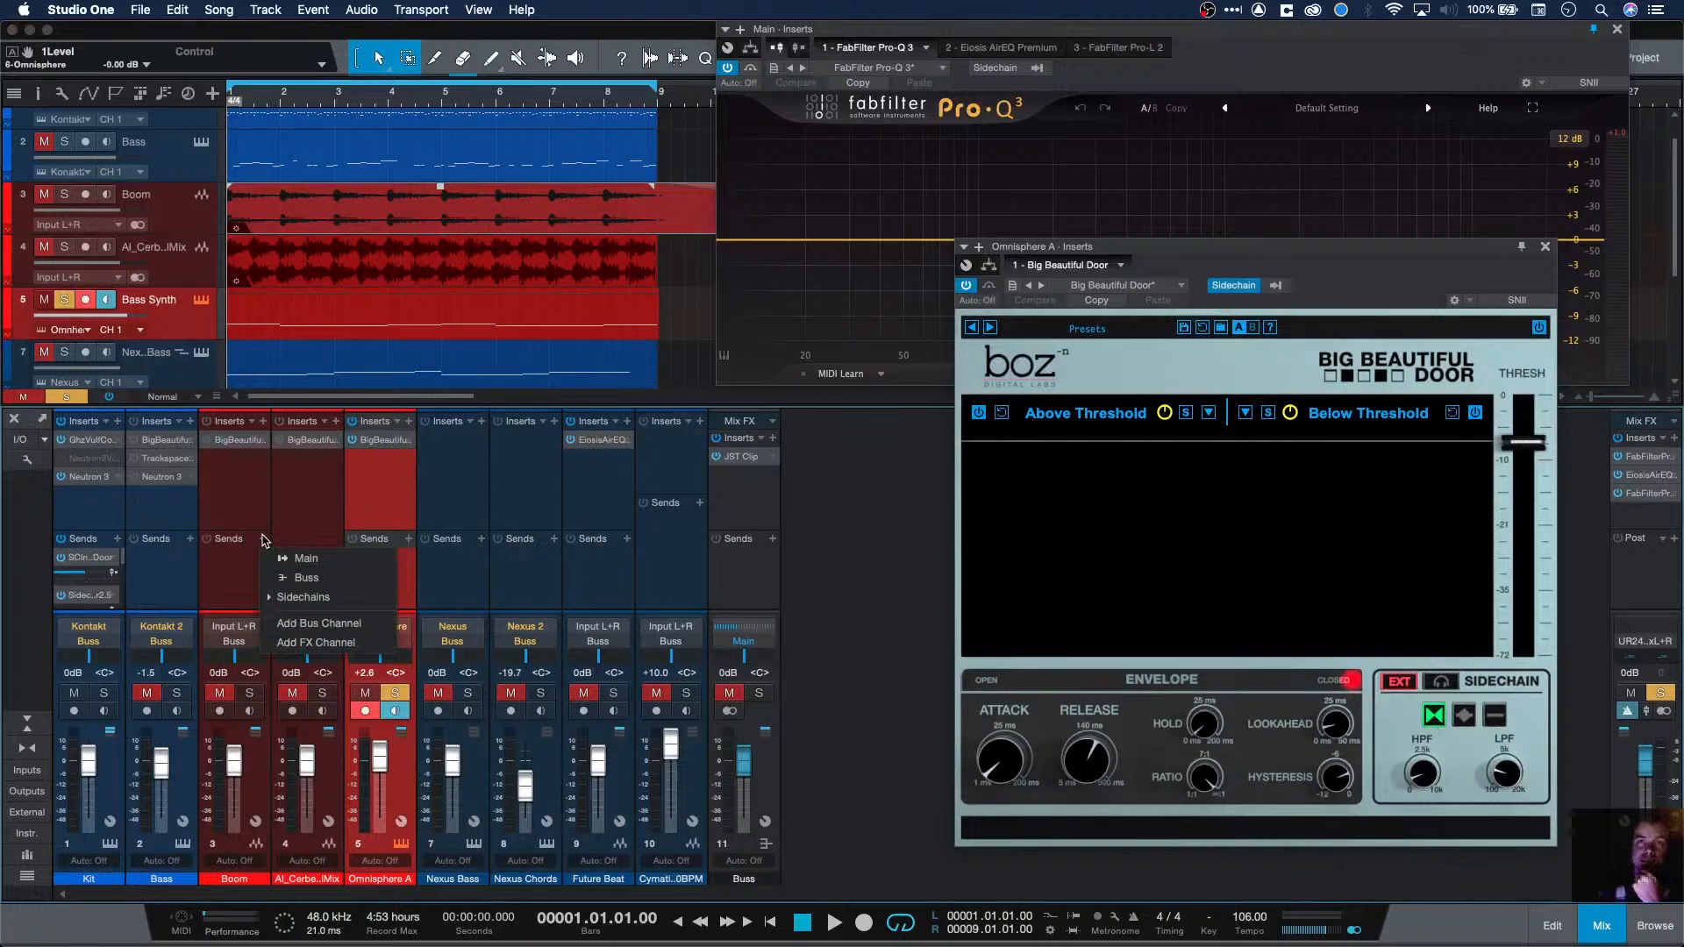
pyautogui.click(281, 597)
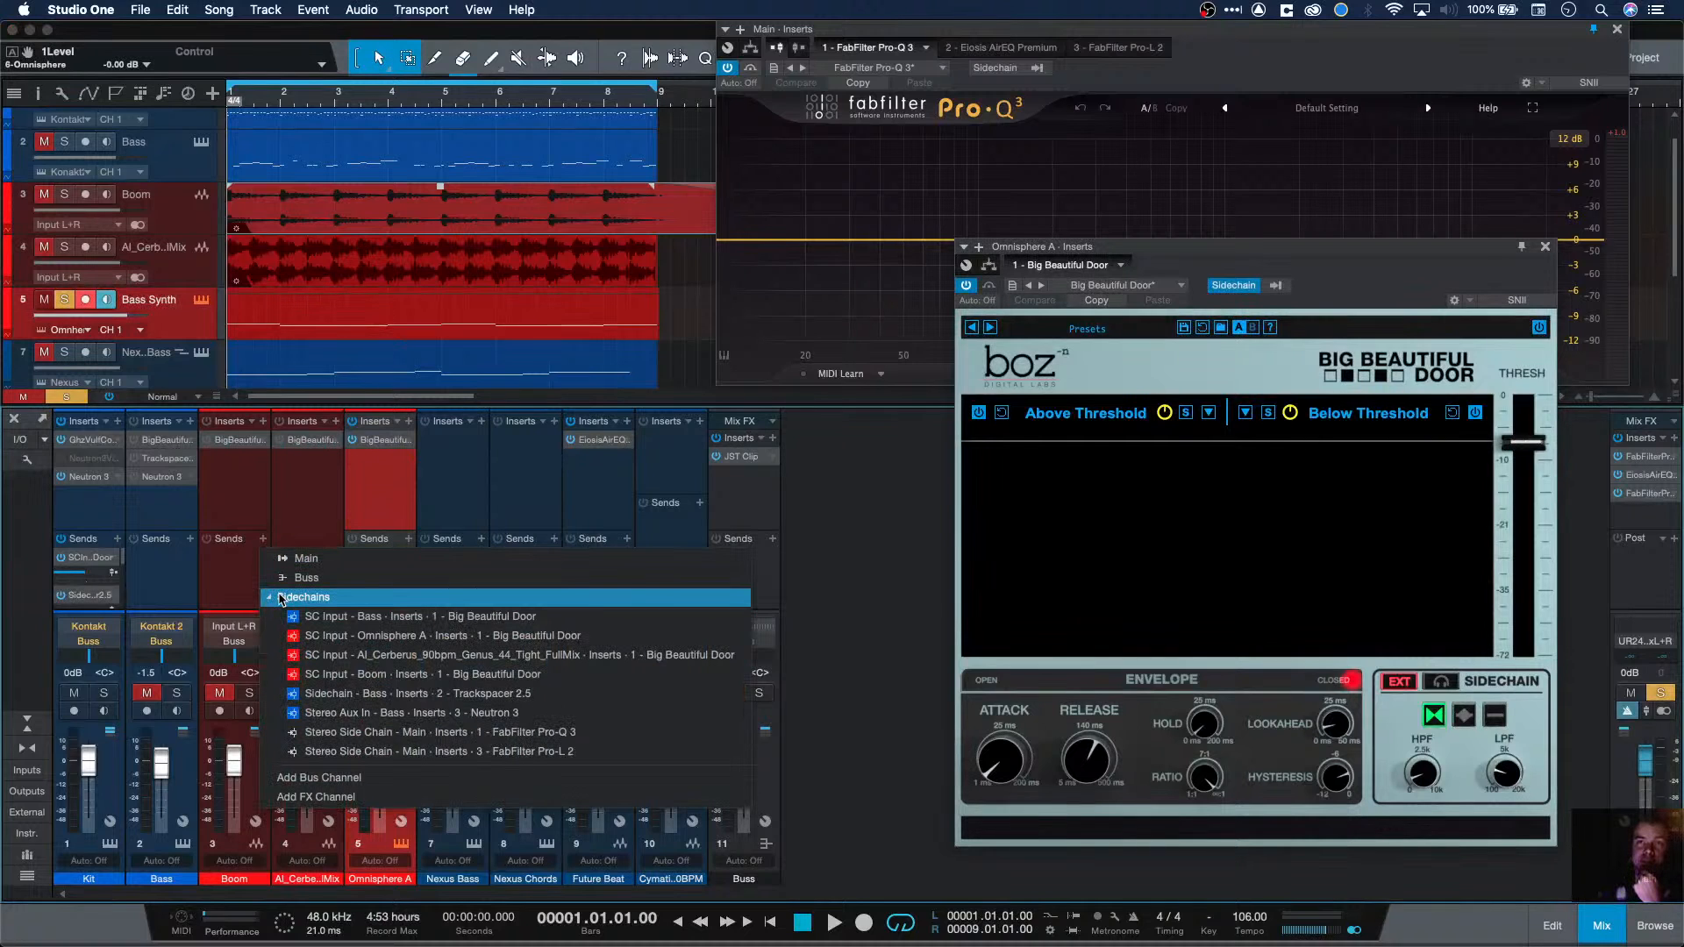
pyautogui.click(304, 636)
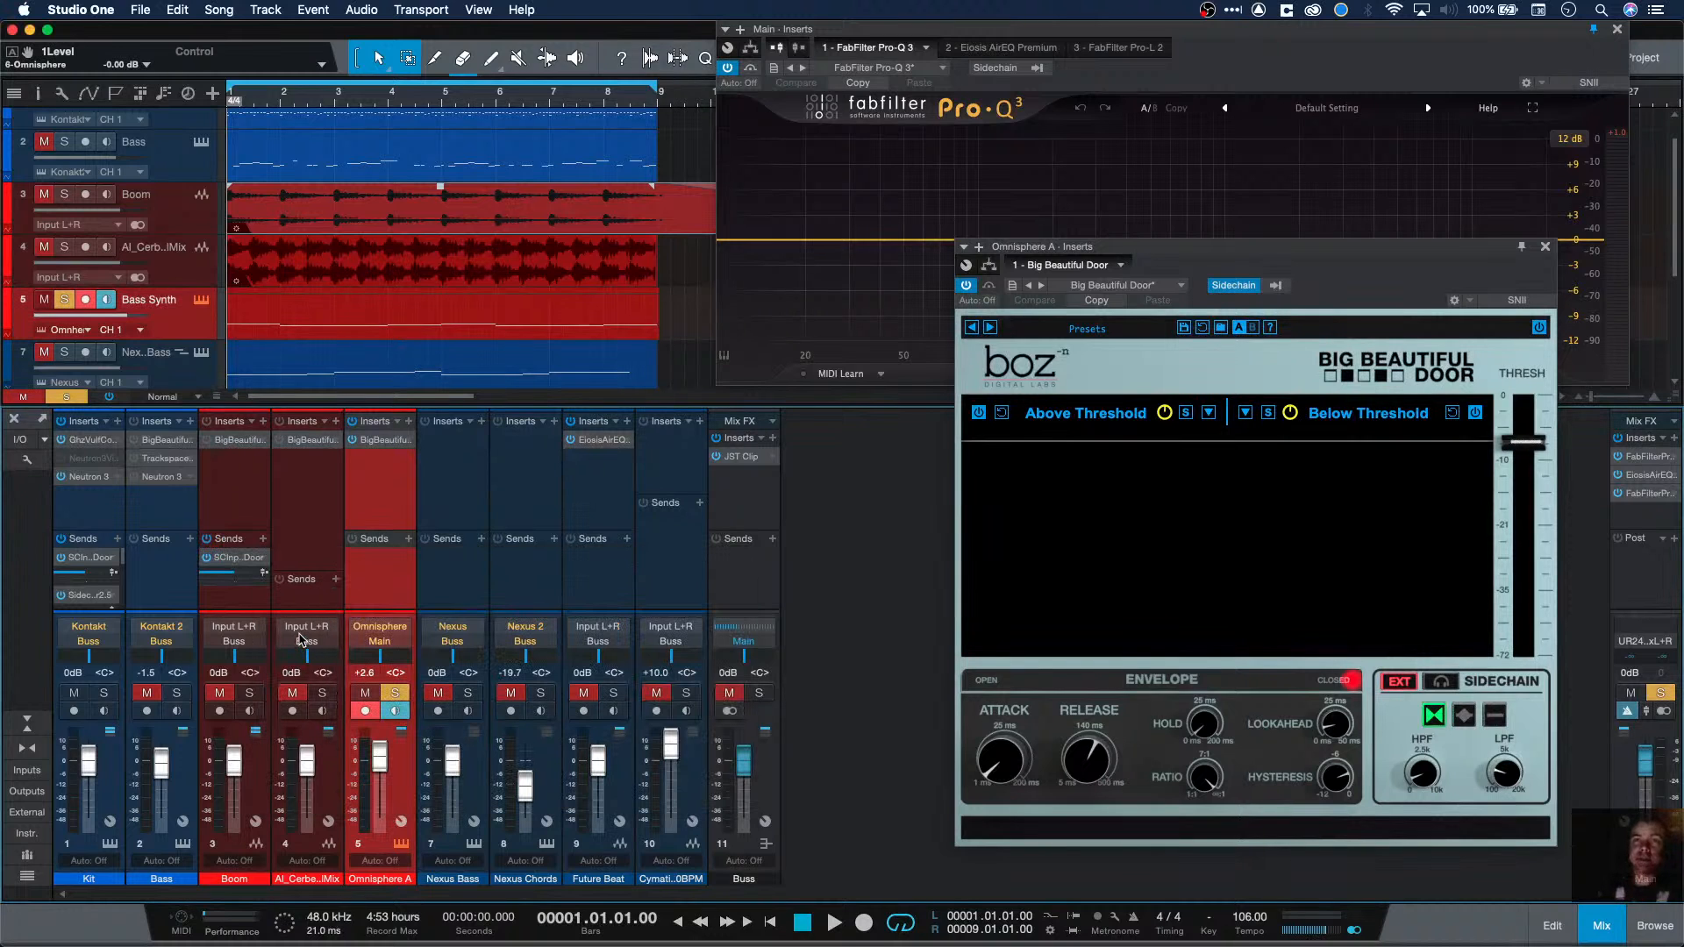
# Step: Solo Boom alongside Bass Synth during playback to audition the sidechain feeding Big Beautiful Door, then stop
pyautogui.press('space')
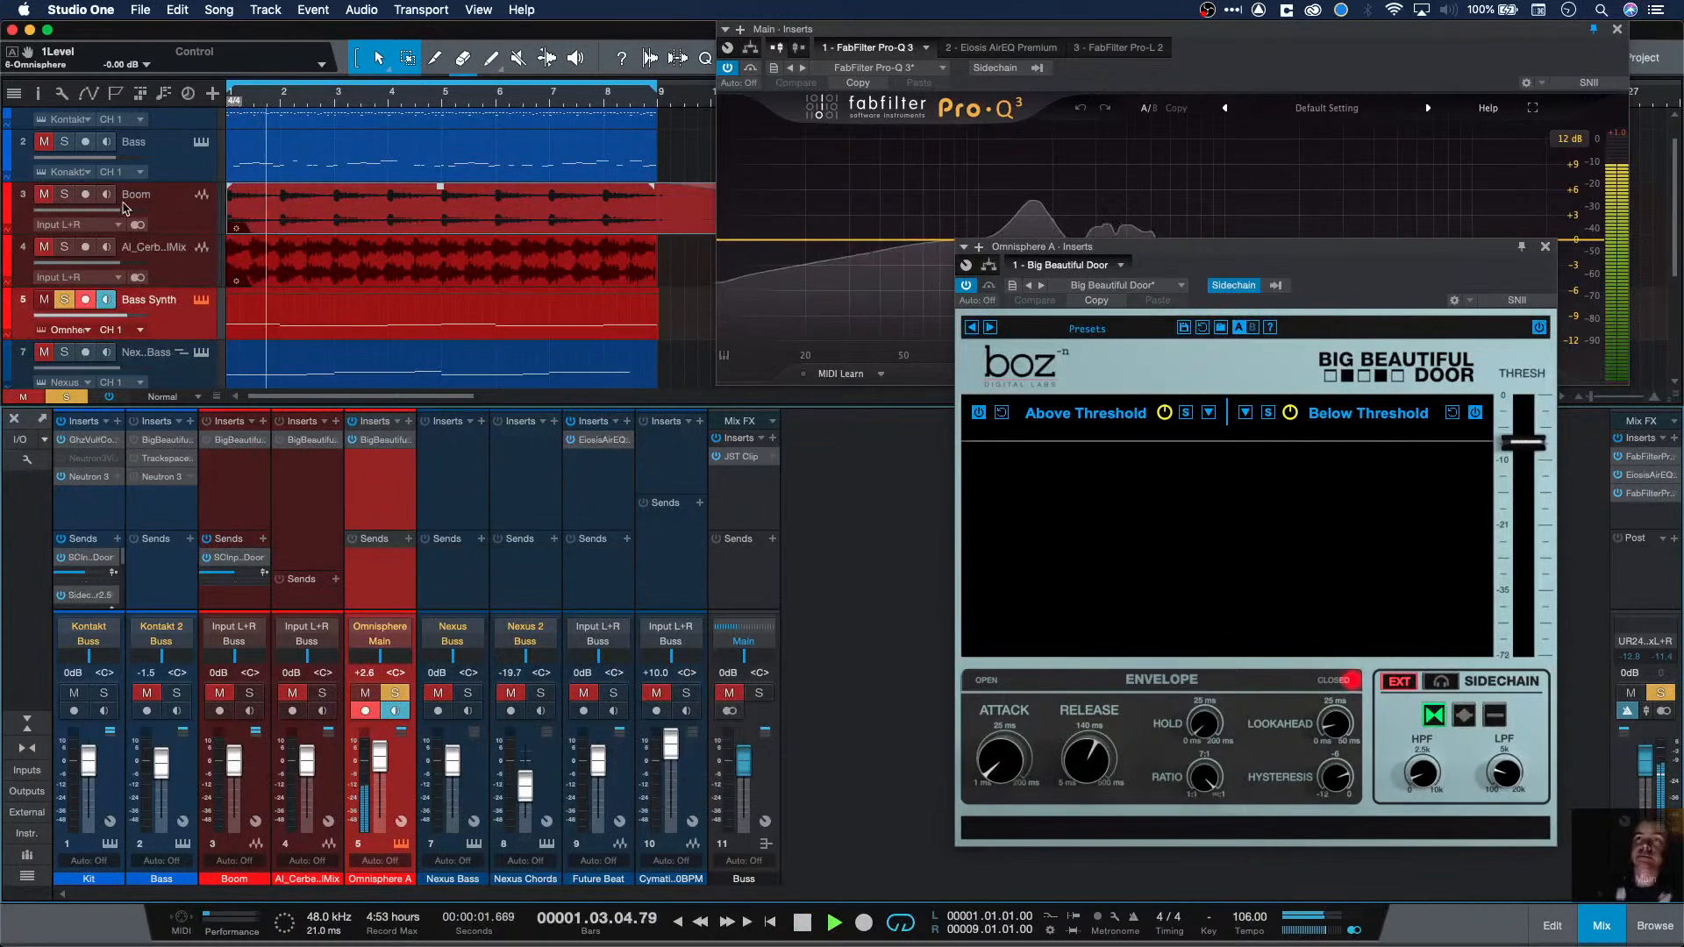
pyautogui.click(64, 194)
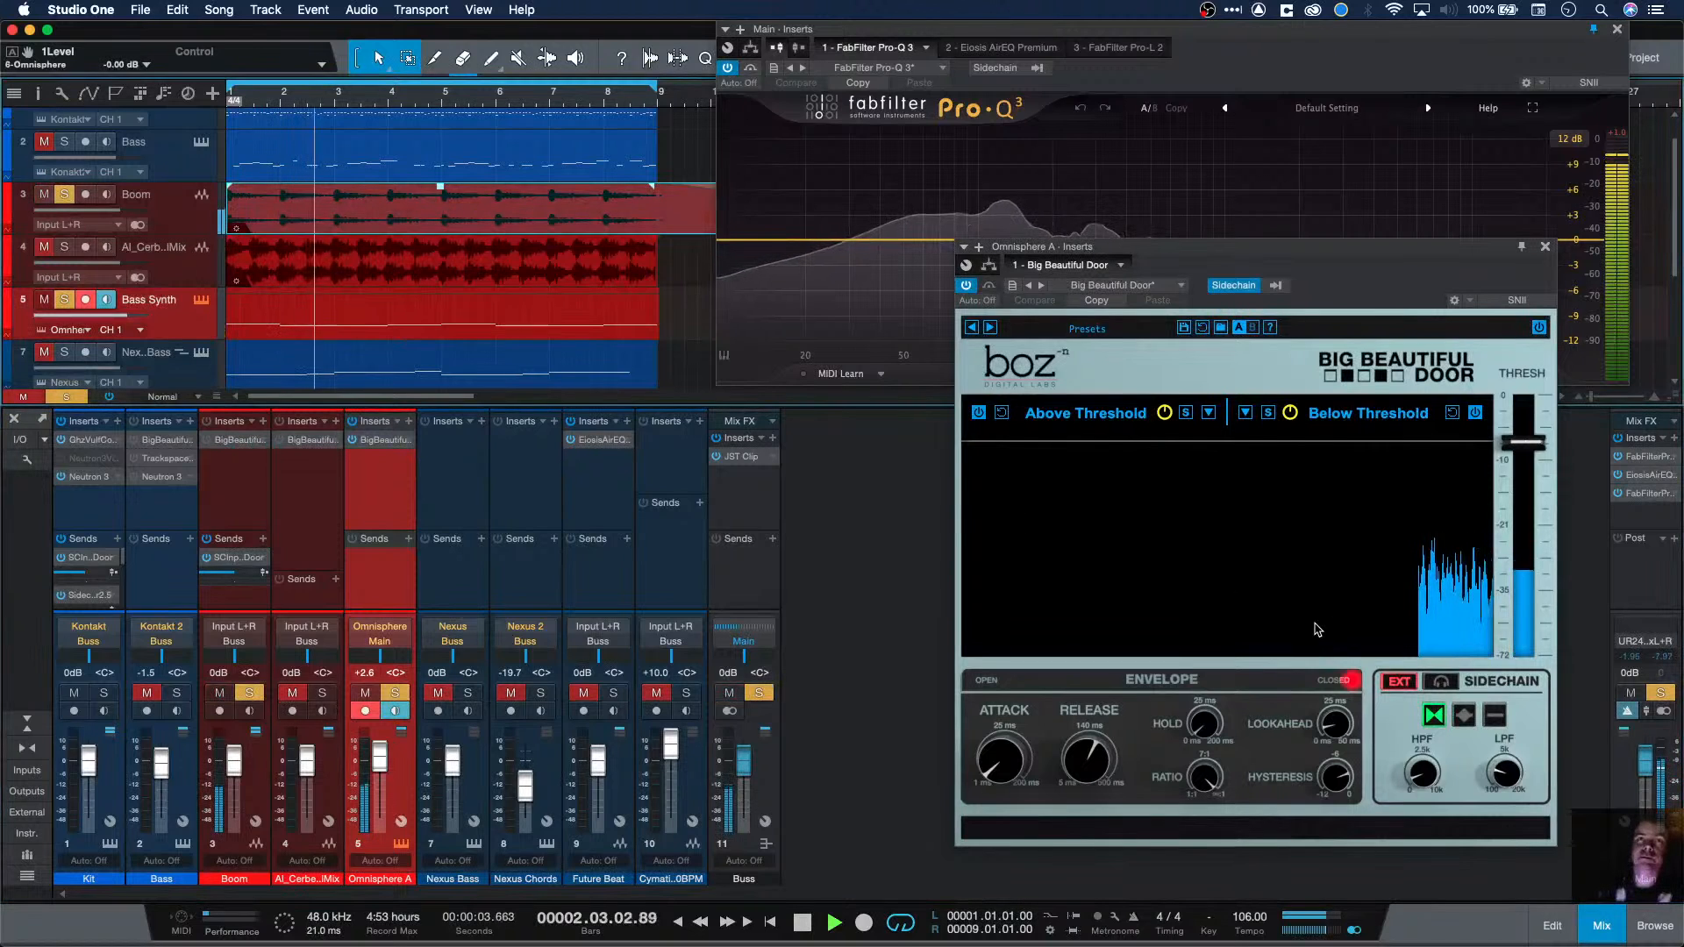
pyautogui.press('space')
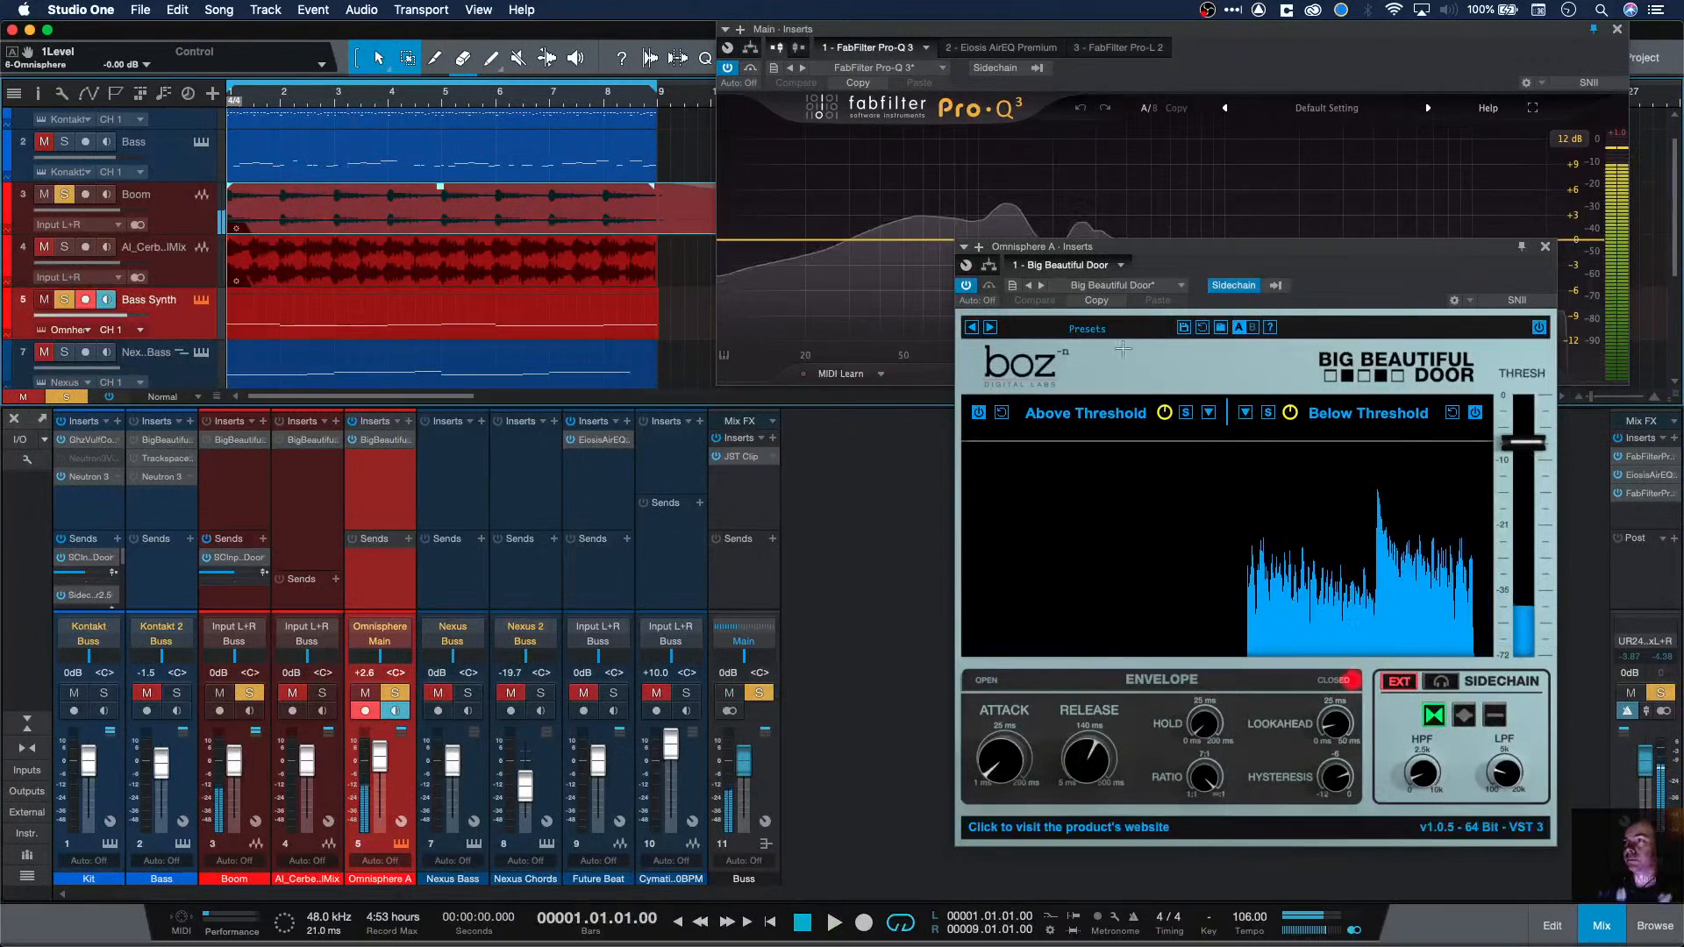
# Step: Load the Bass Ducker - EXT Kick 2 preset in Big Beautiful Door and lower its threshold during playback
pyautogui.click(1123, 332)
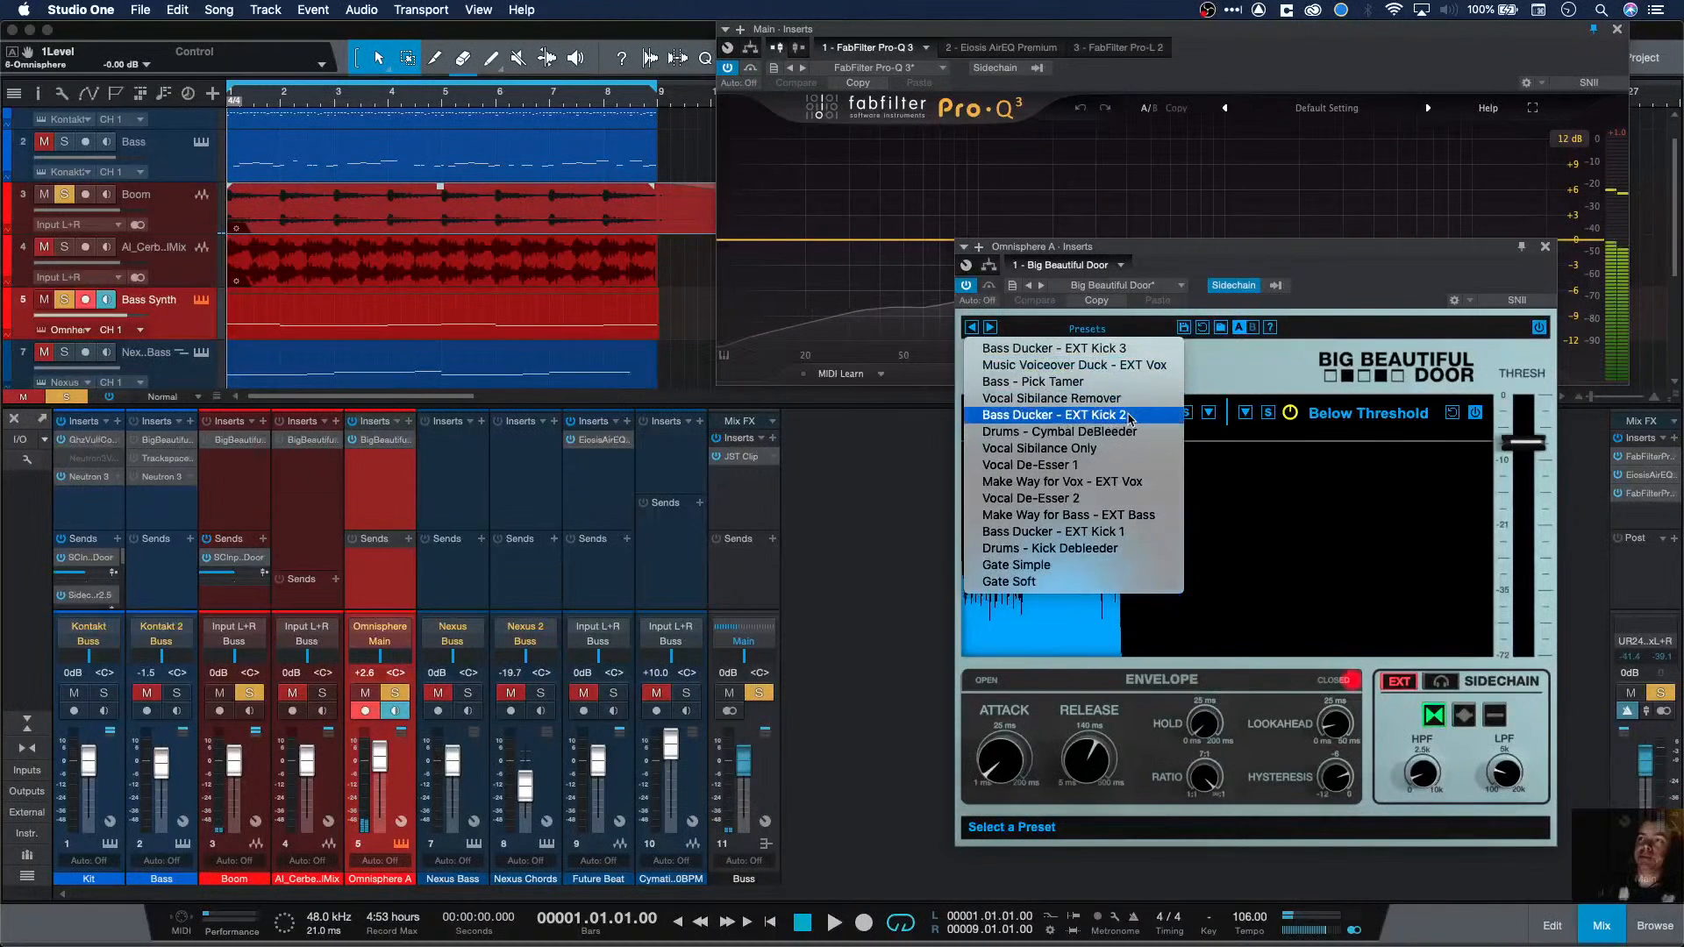
pyautogui.click(1130, 420)
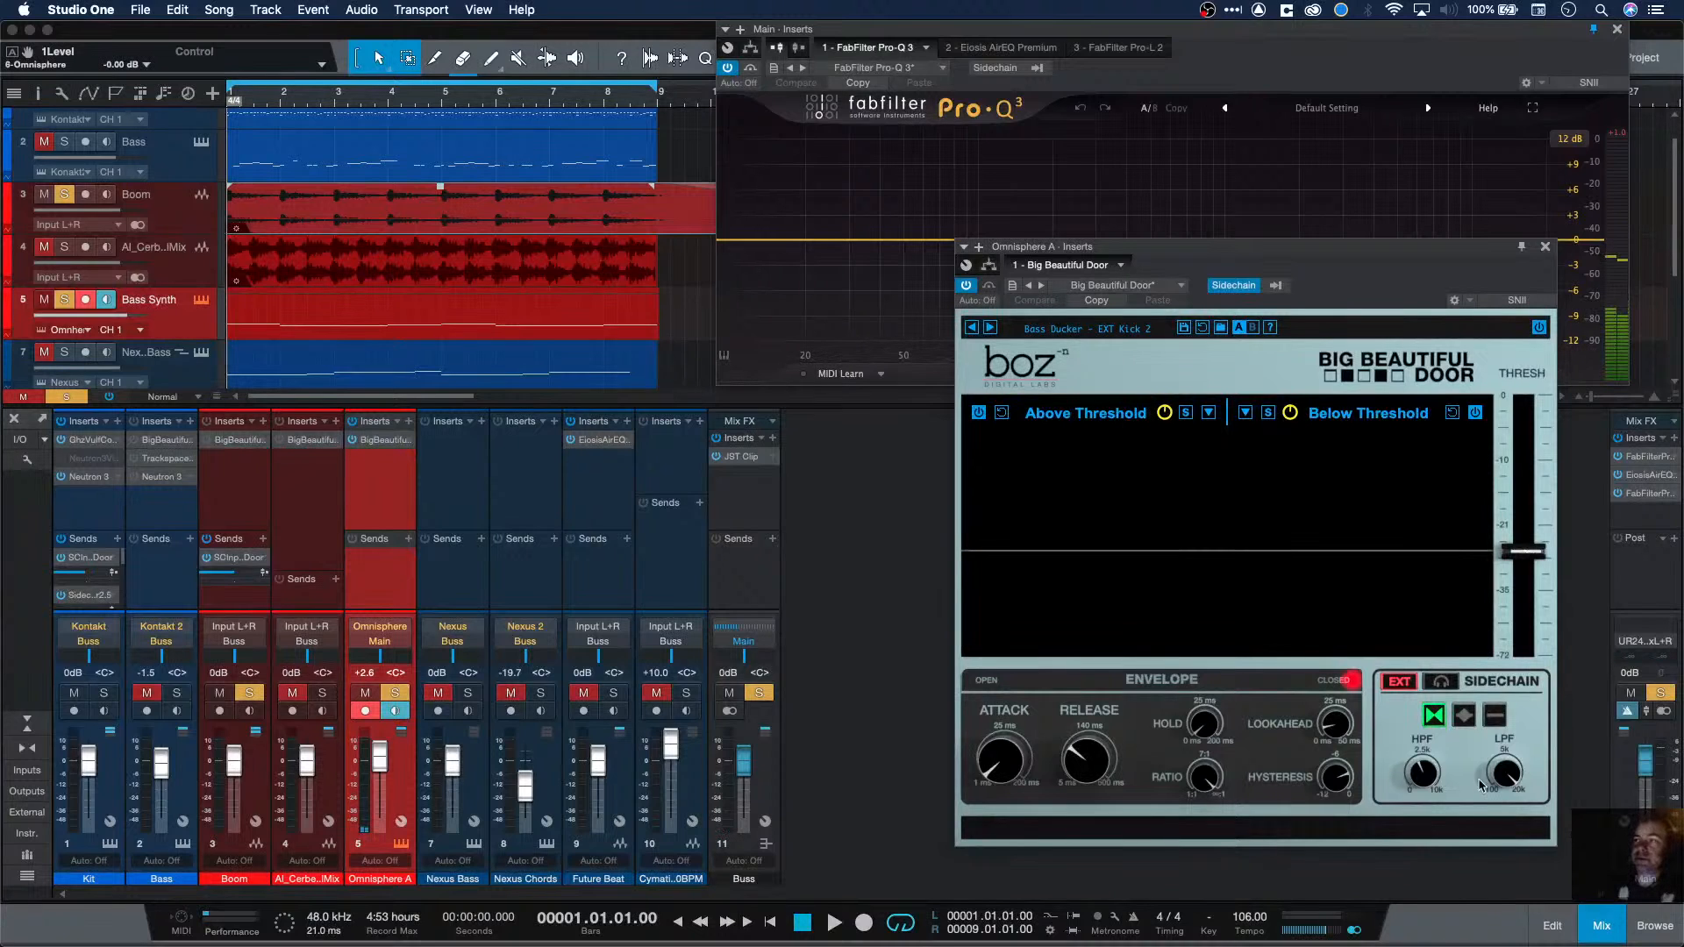
pyautogui.press('space')
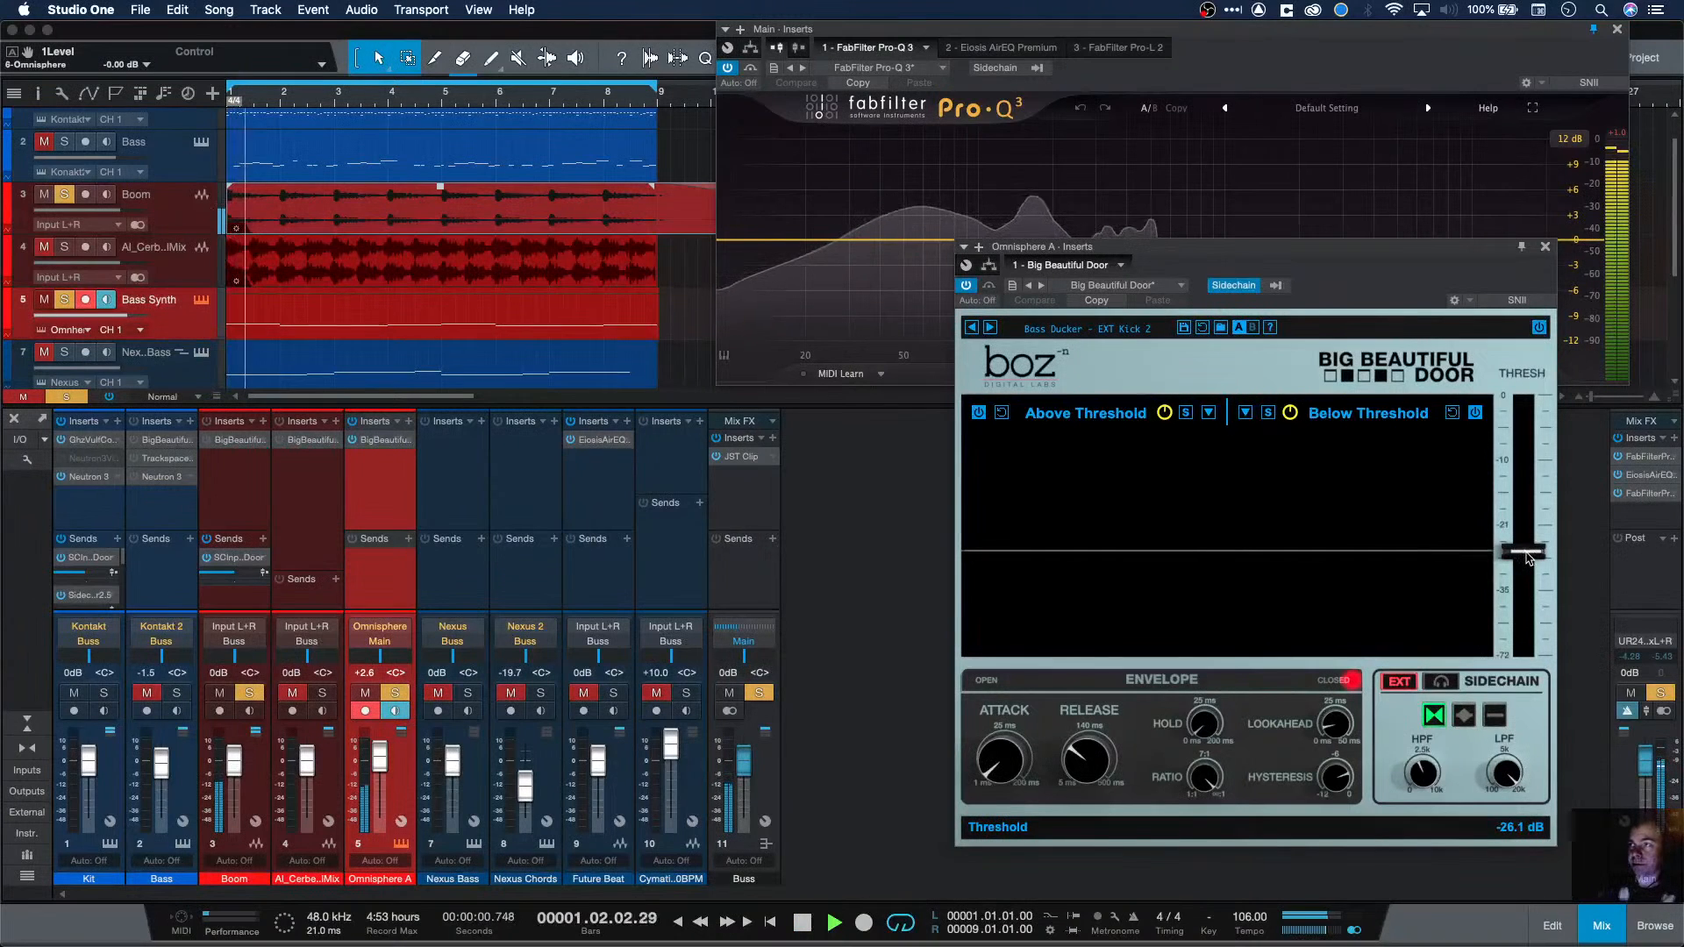
pyautogui.moveTo(1528, 558); pyautogui.dragTo(1547, 574)
pyautogui.press('space')
pyautogui.press('space')
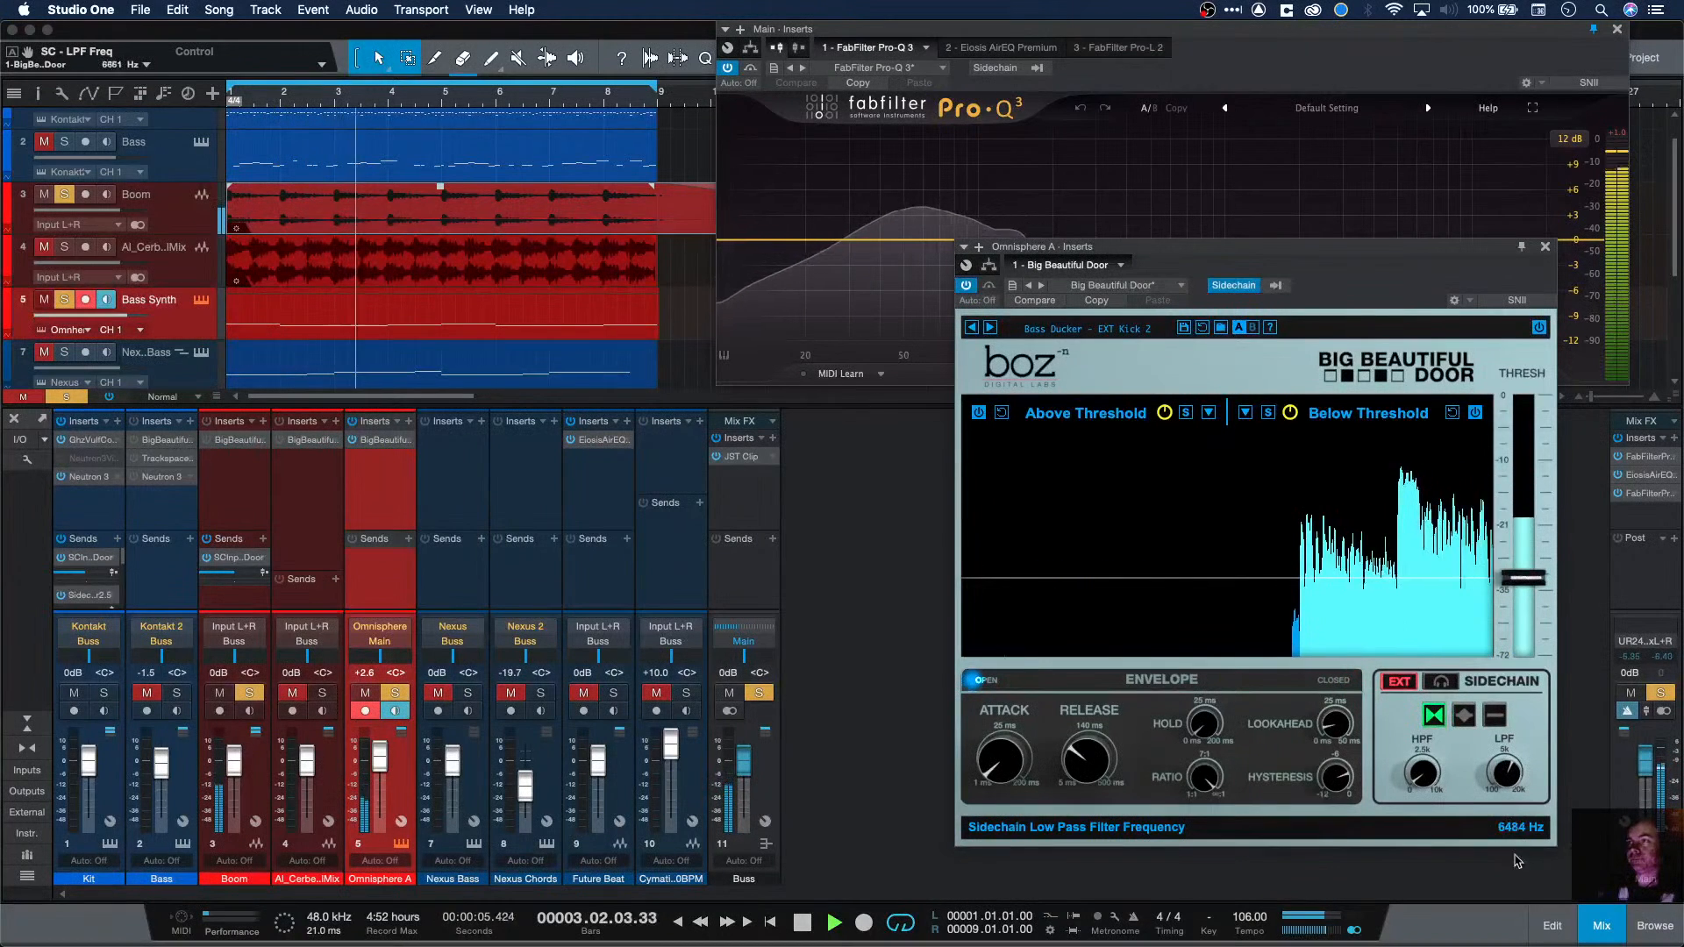
# Step: Set Big Beautiful Door's sidechain high-pass filter to 301 Hz, low-pass filter to 6051 Hz and threshold to -36.0 dB
pyautogui.press('space')
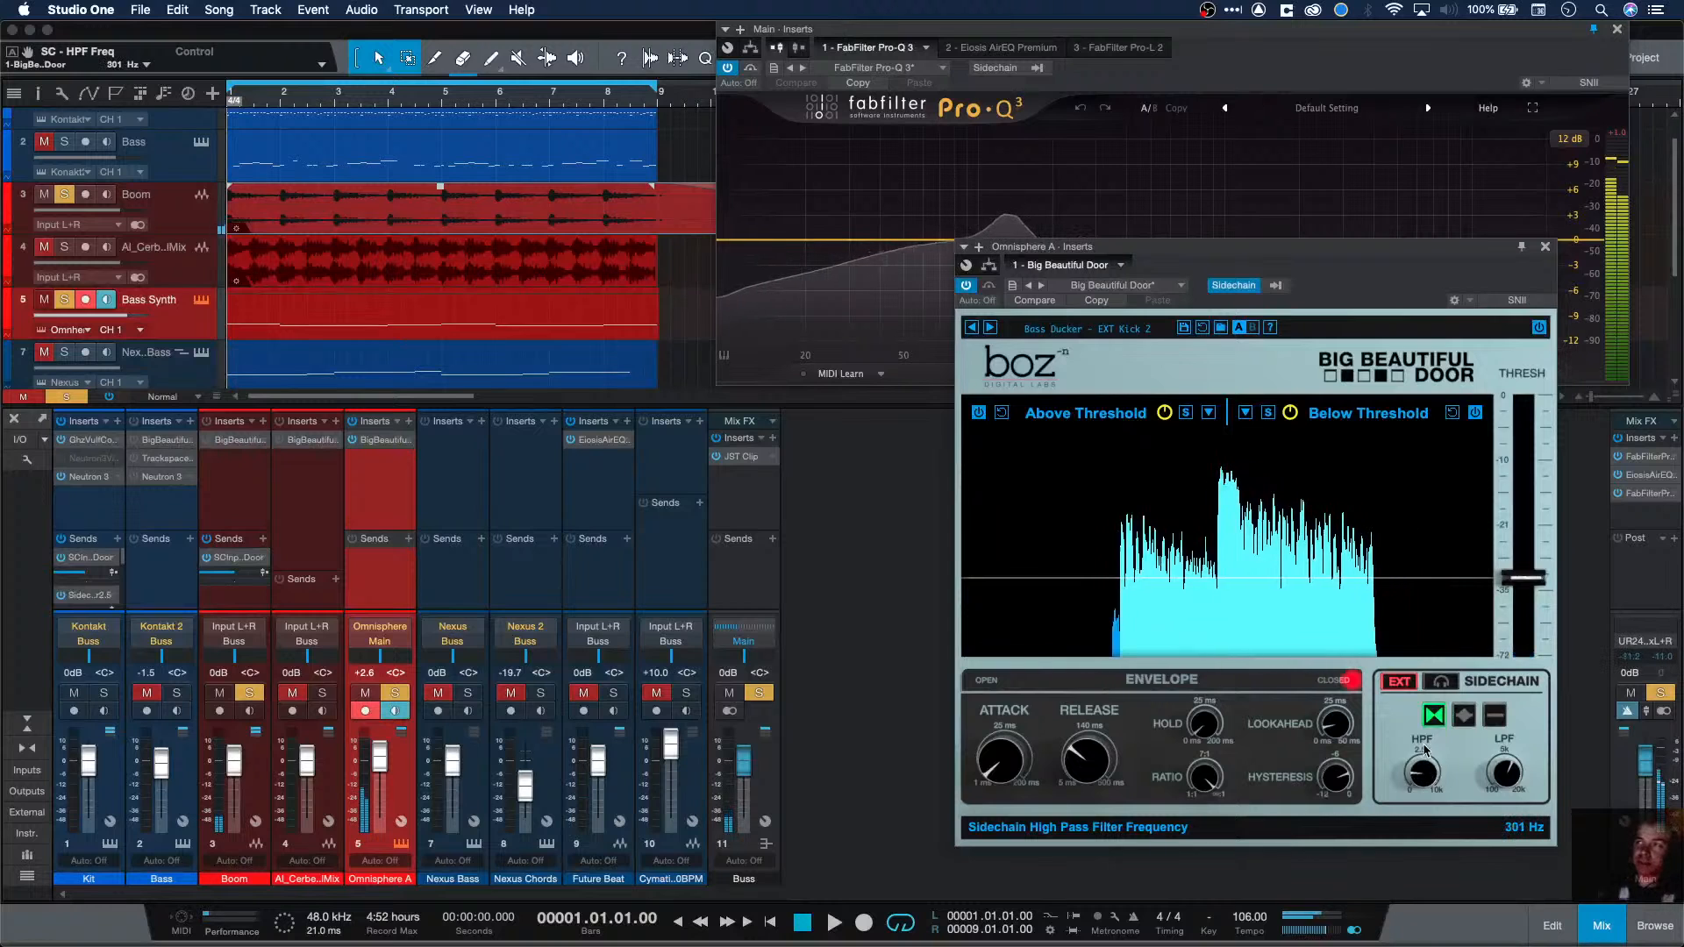
pyautogui.press('space')
pyautogui.moveTo(1508, 785); pyautogui.dragTo(1507, 774)
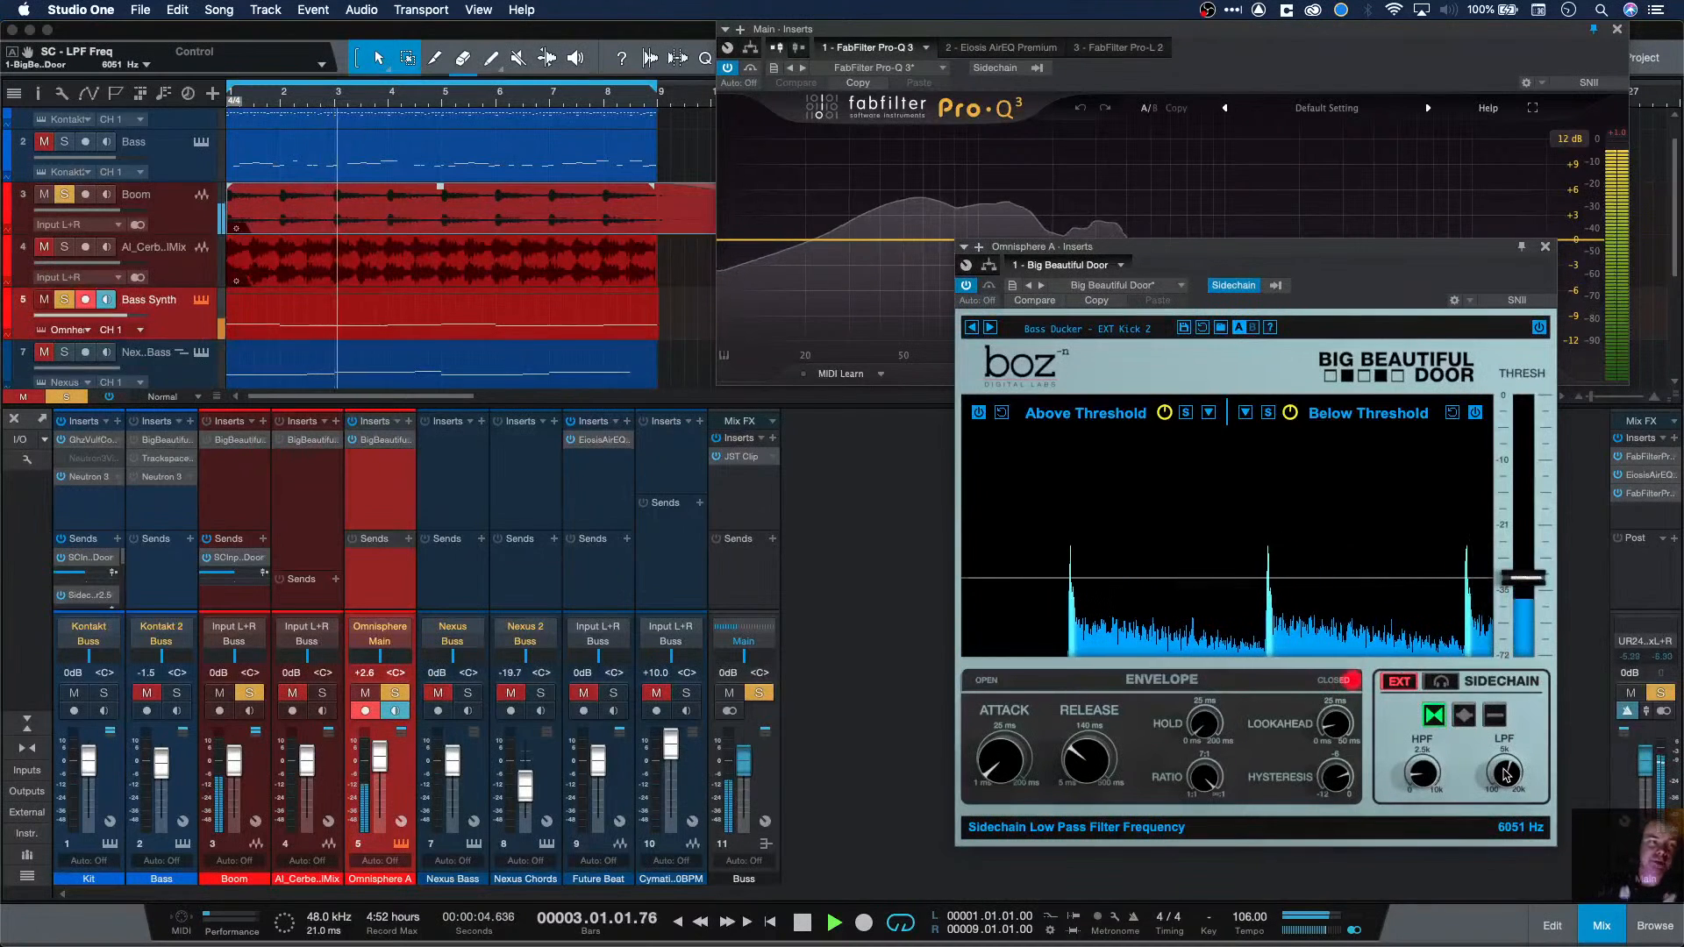
pyautogui.moveTo(1524, 578); pyautogui.dragTo(1525, 595)
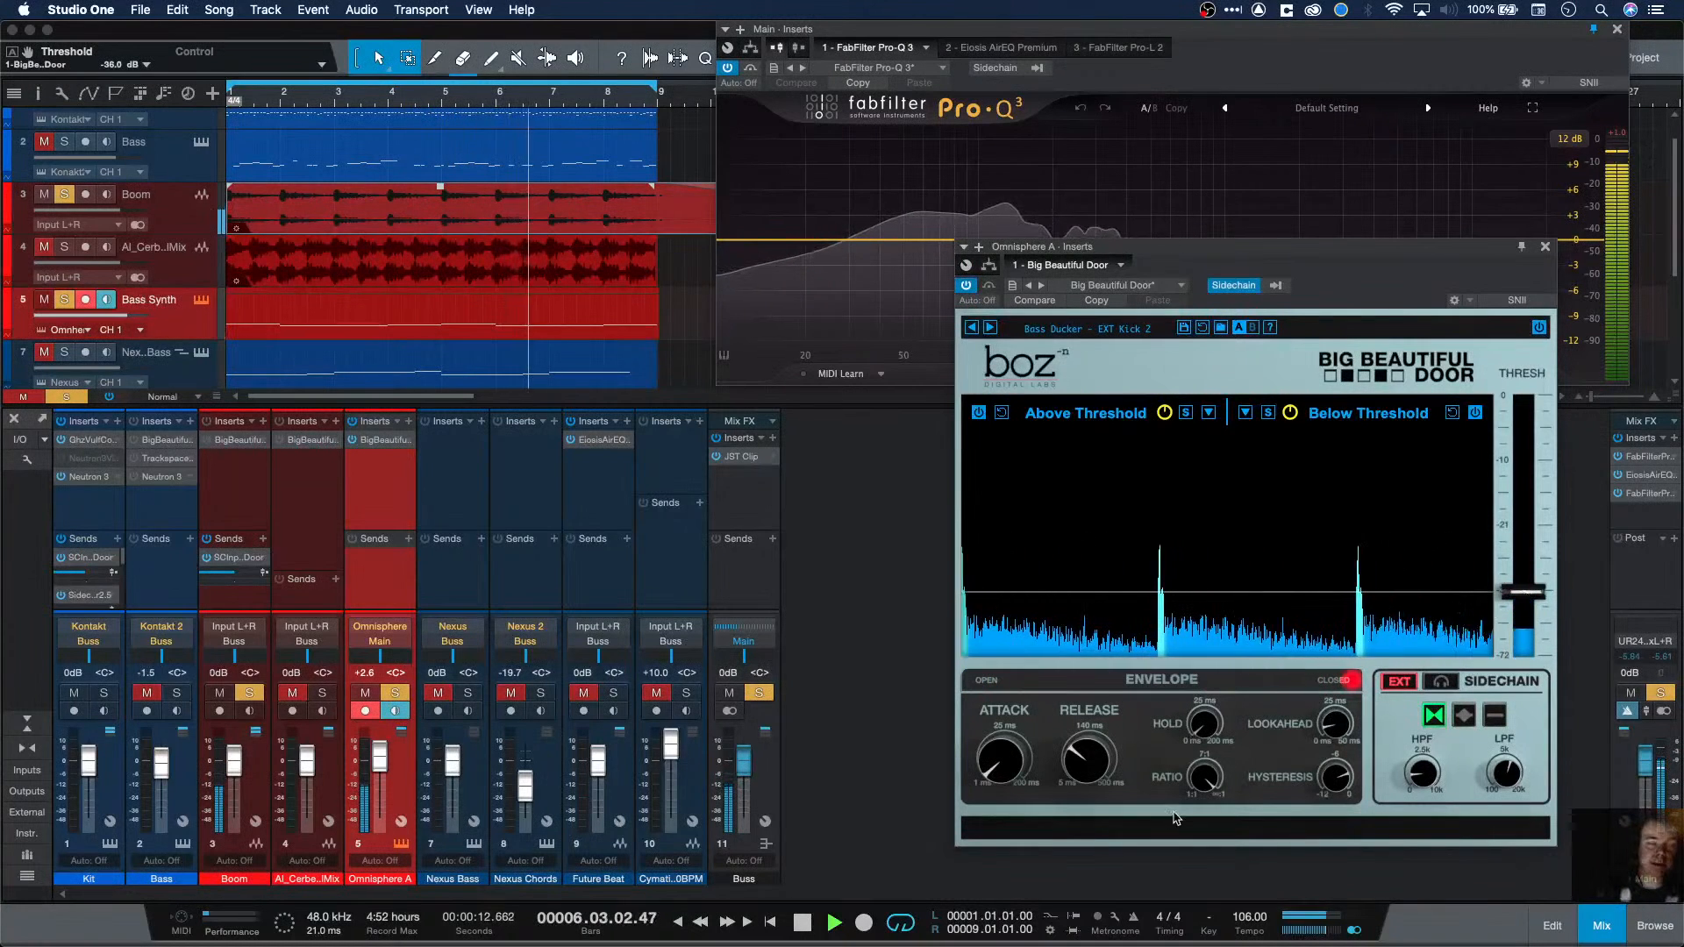
# Step: Try longer release times in Big Beautiful Door during playback and settle on about 283 ms
pyautogui.moveTo(1087, 773)
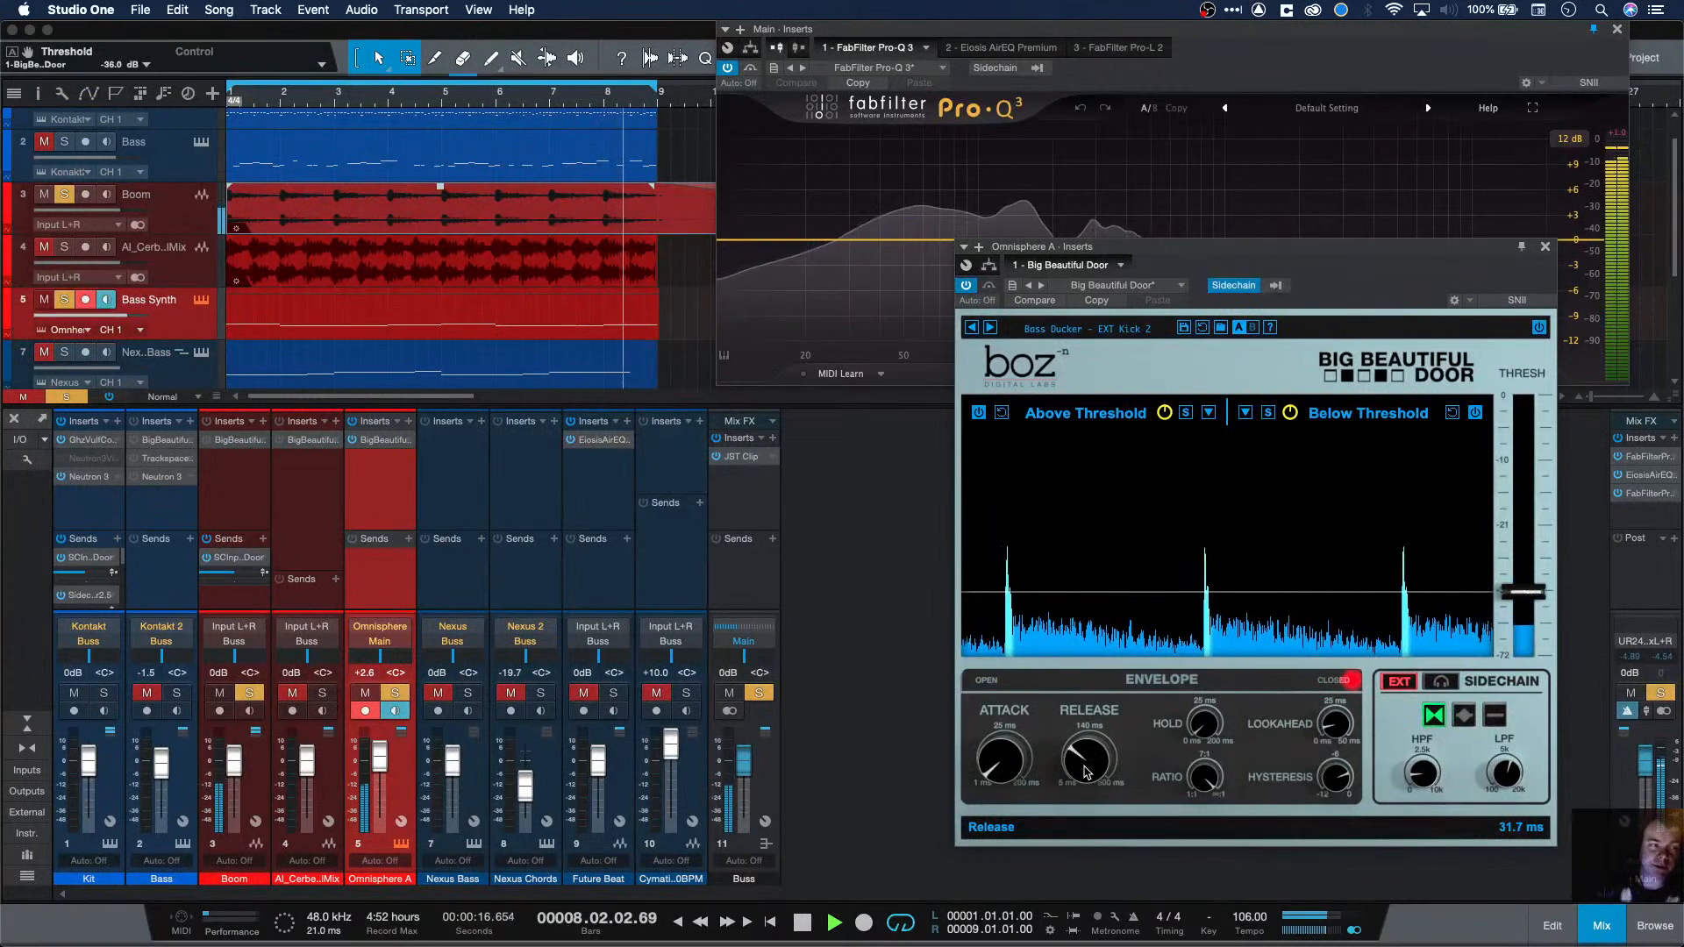
pyautogui.moveTo(1086, 773); pyautogui.dragTo(1093, 710)
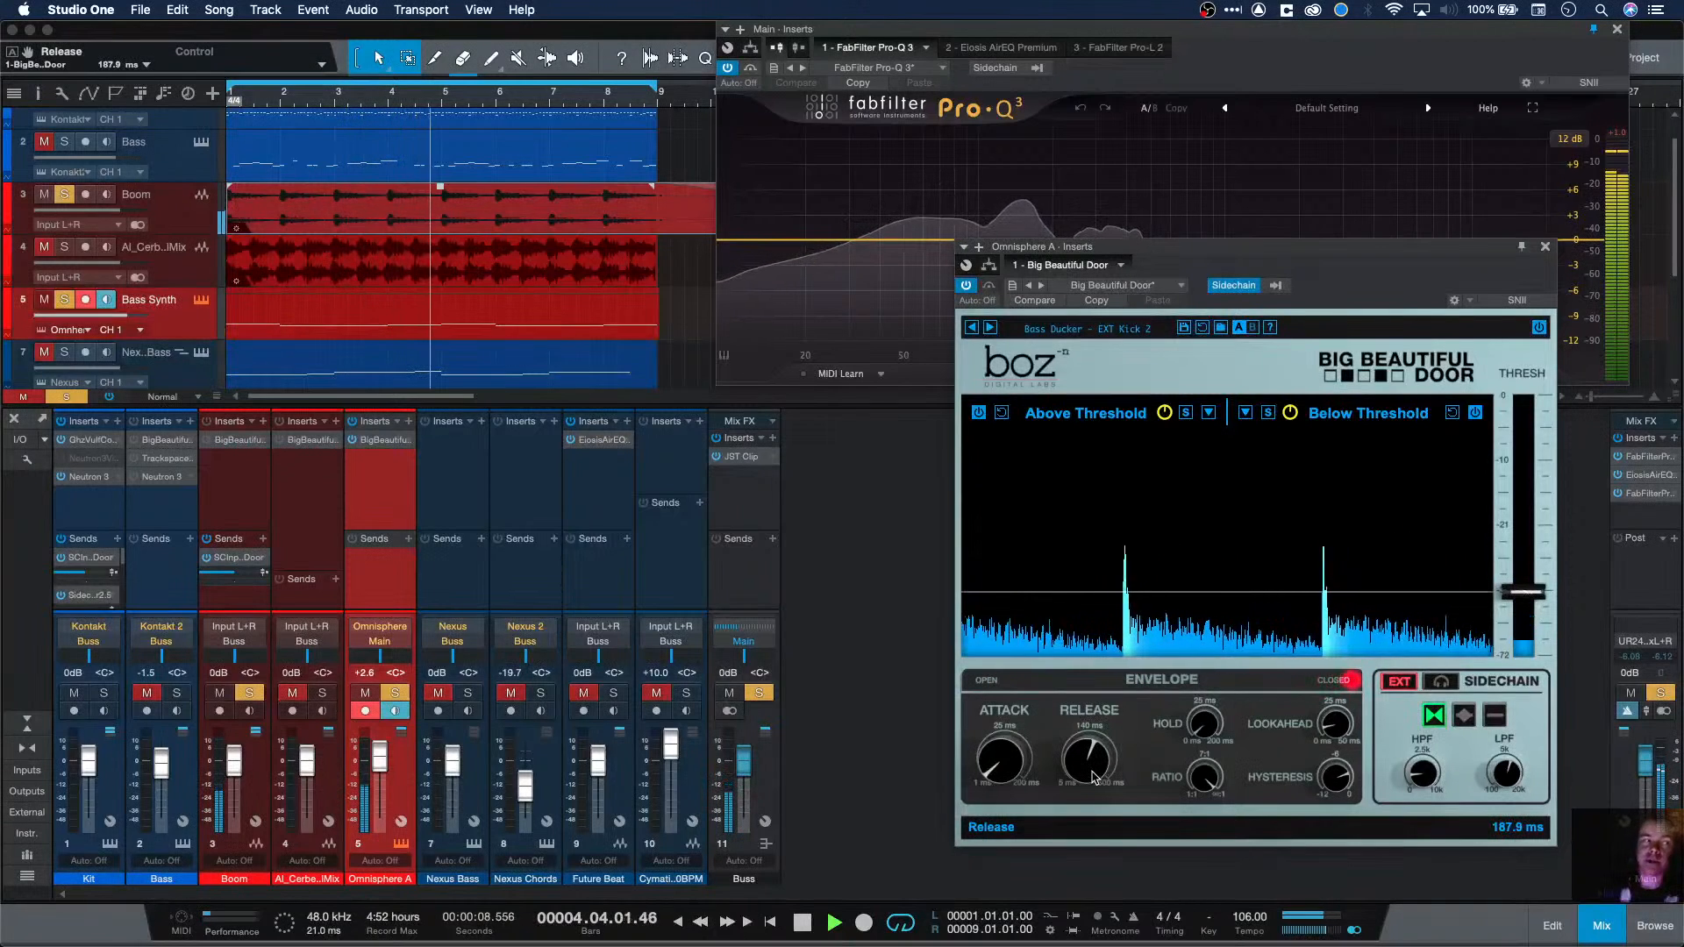
pyautogui.moveTo(1093, 778); pyautogui.dragTo(1094, 753)
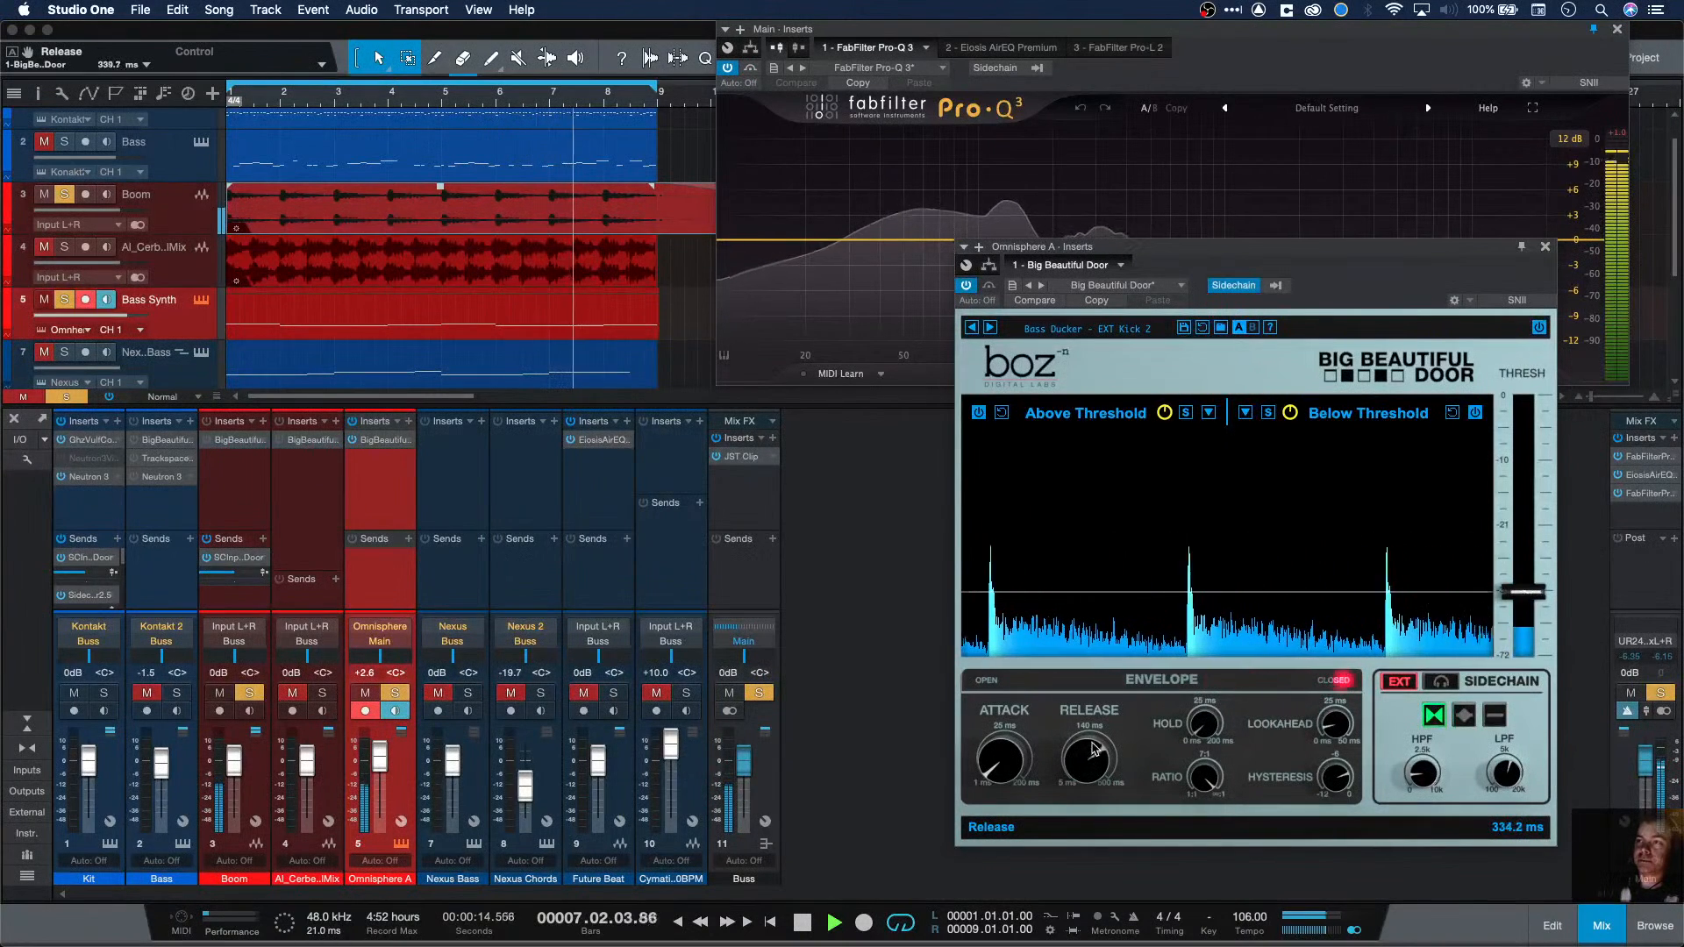
pyautogui.moveTo(1093, 747); pyautogui.dragTo(1093, 734)
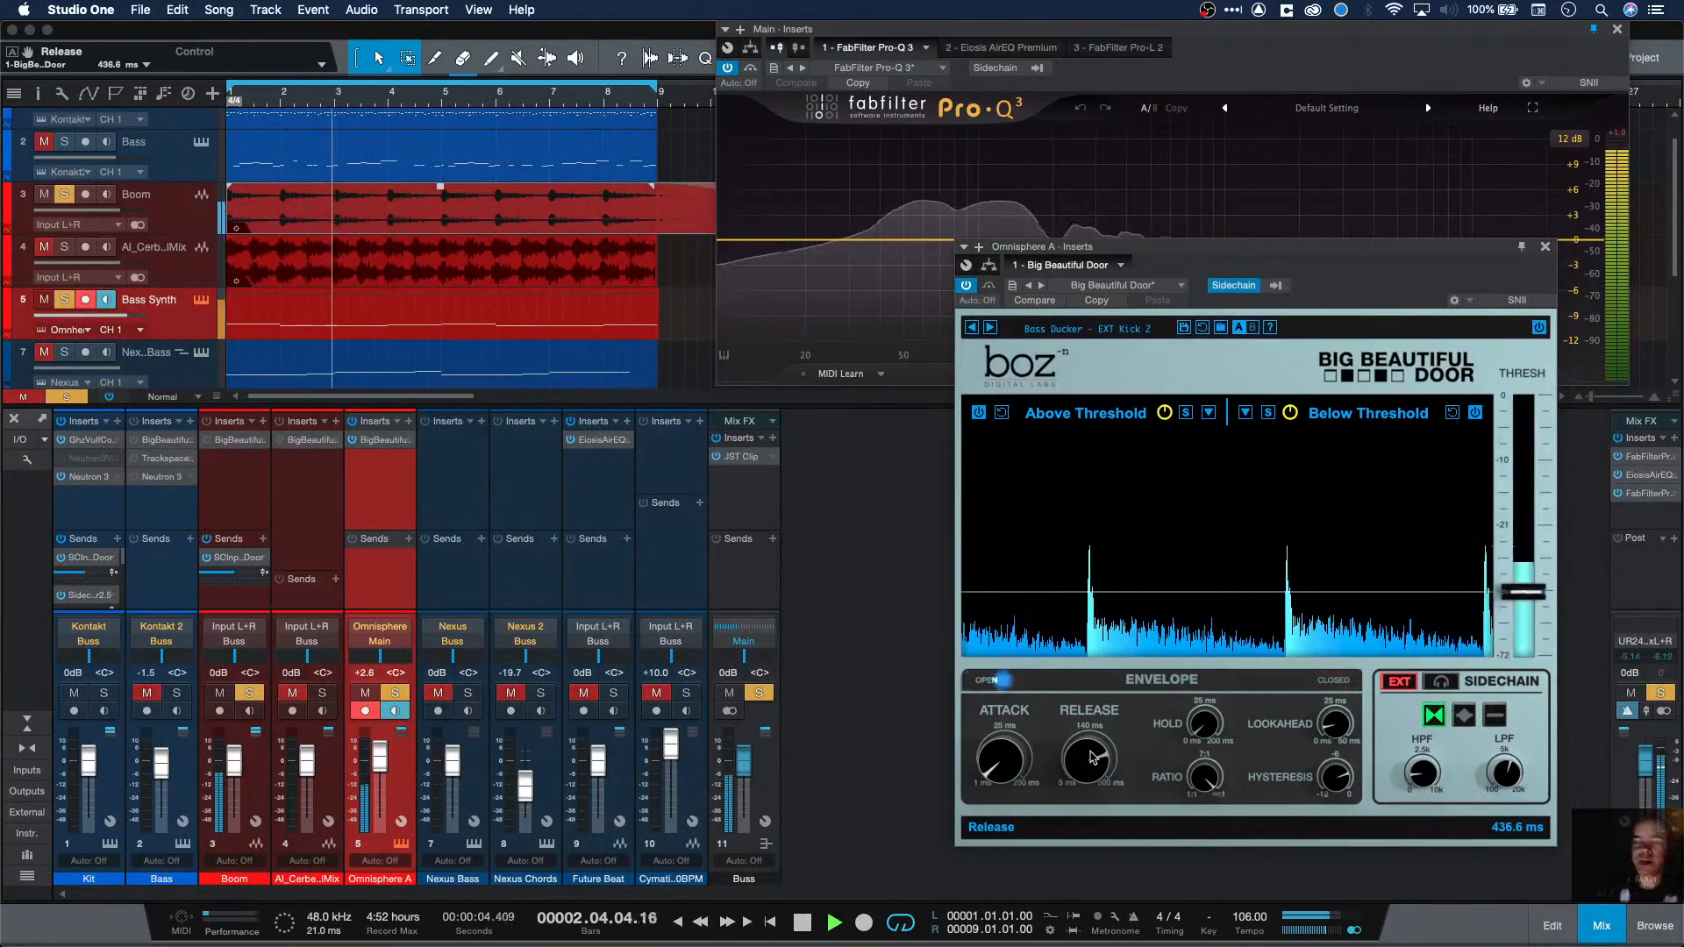
pyautogui.moveTo(1091, 757); pyautogui.dragTo(1096, 761)
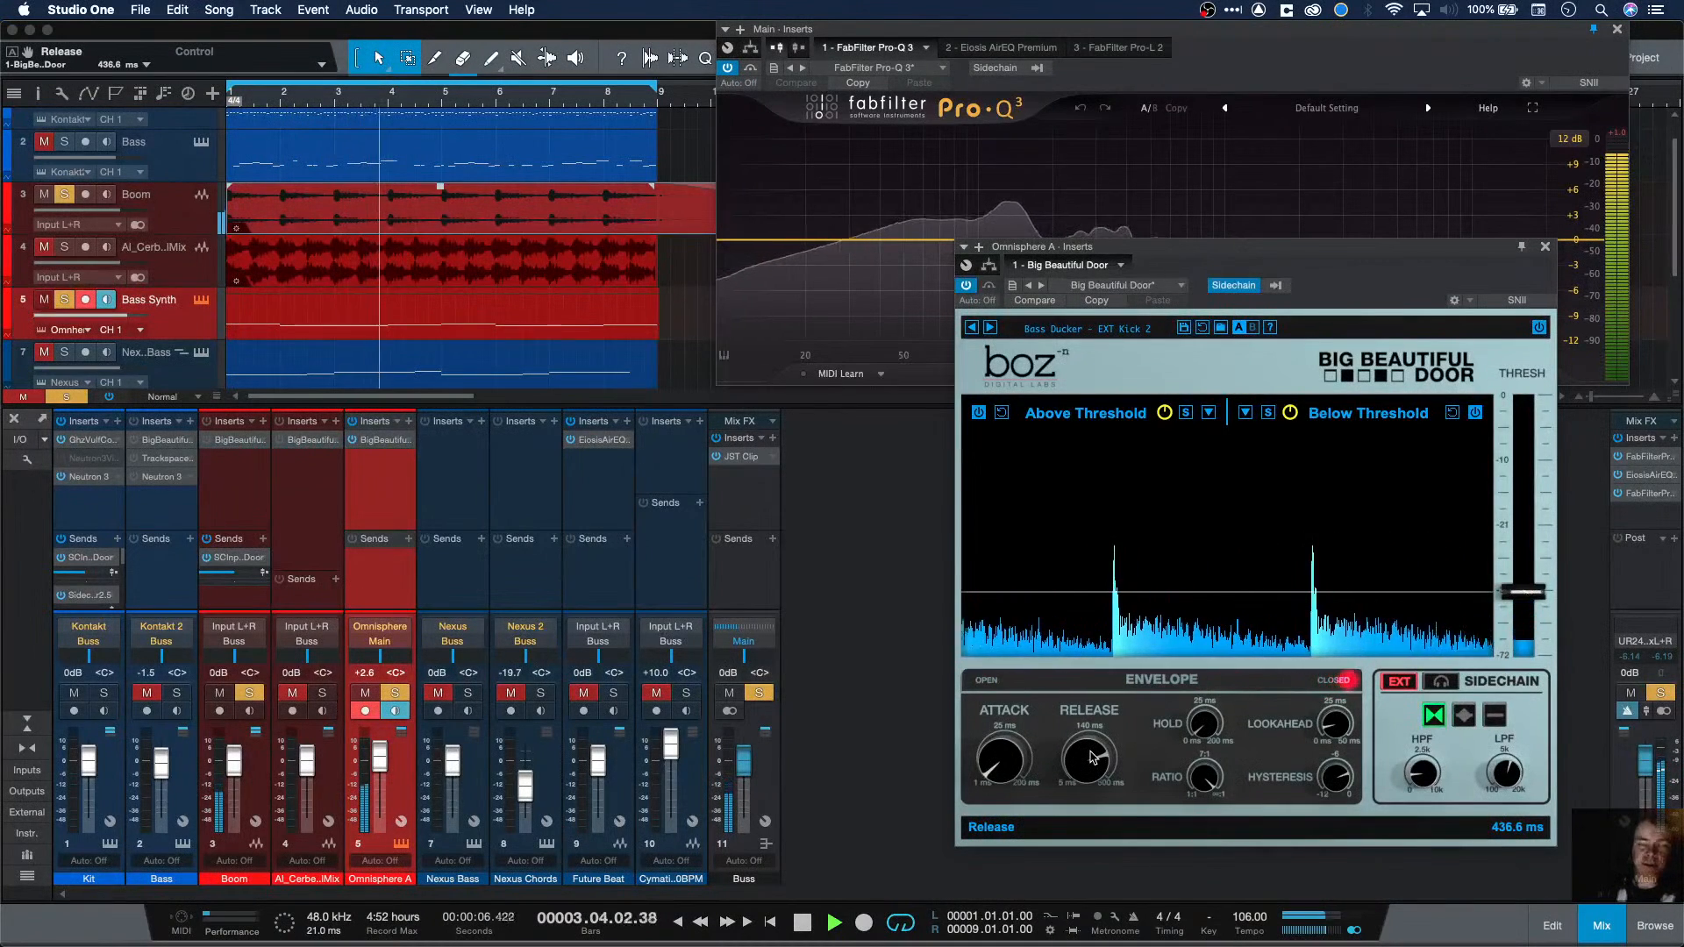
pyautogui.moveTo(1096, 762); pyautogui.dragTo(1092, 735)
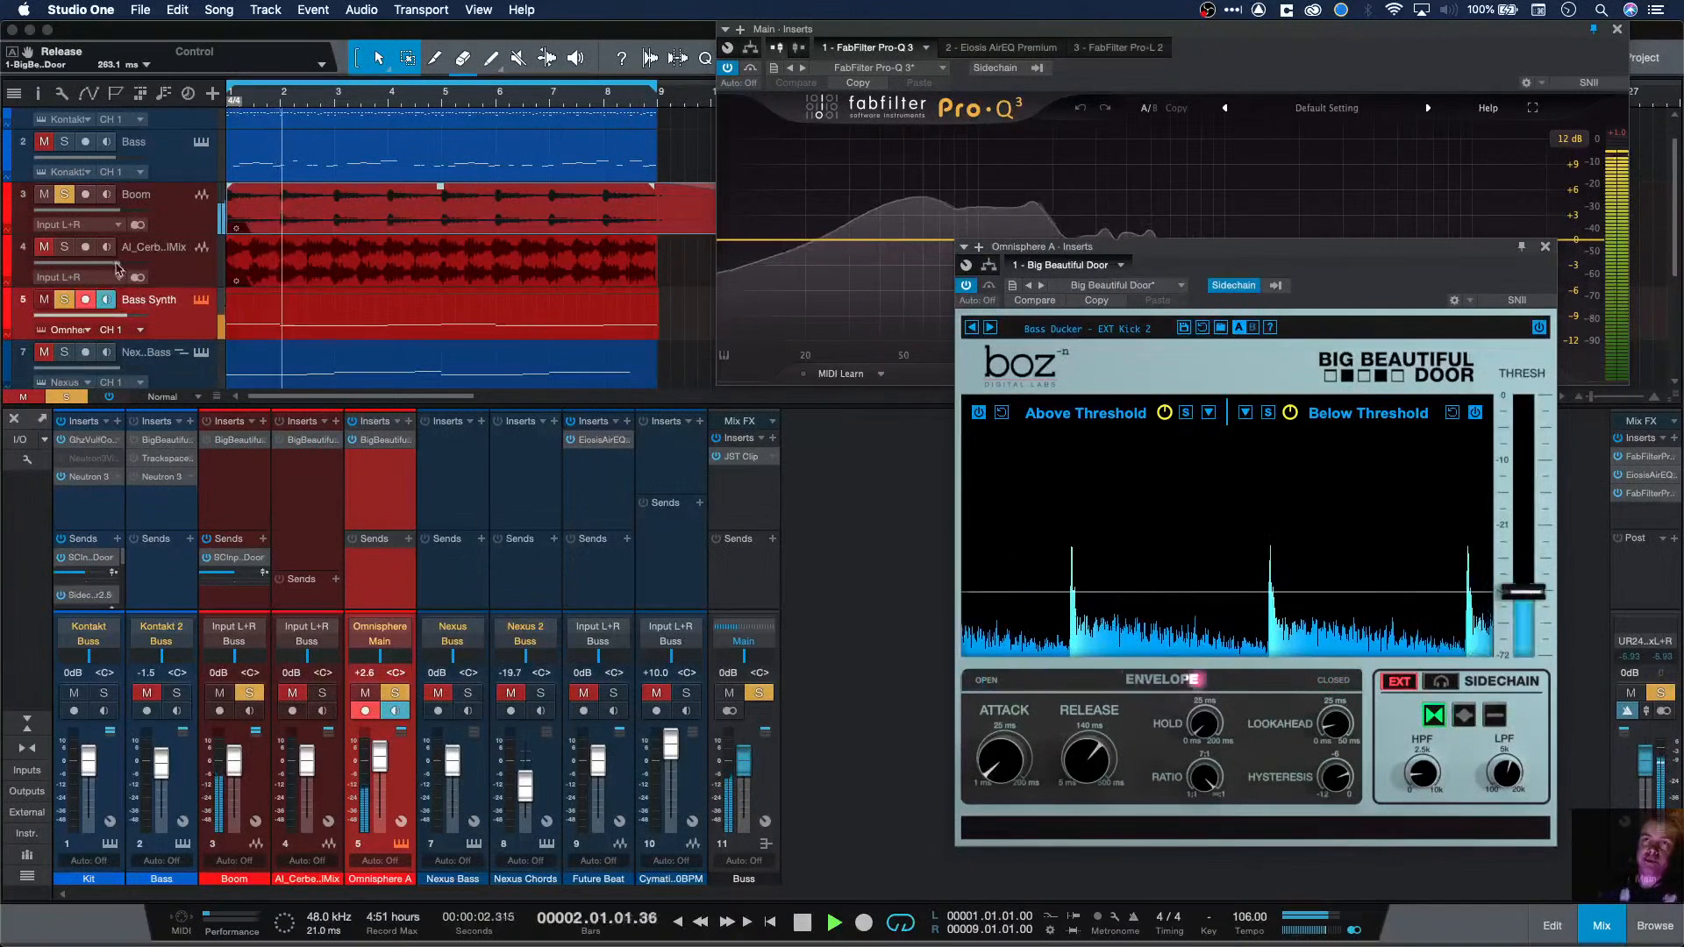
# Step: Solo the AI_Cerb full mix track too, try its volume and reset it to 0 dB, and stop playback
pyautogui.click(66, 248)
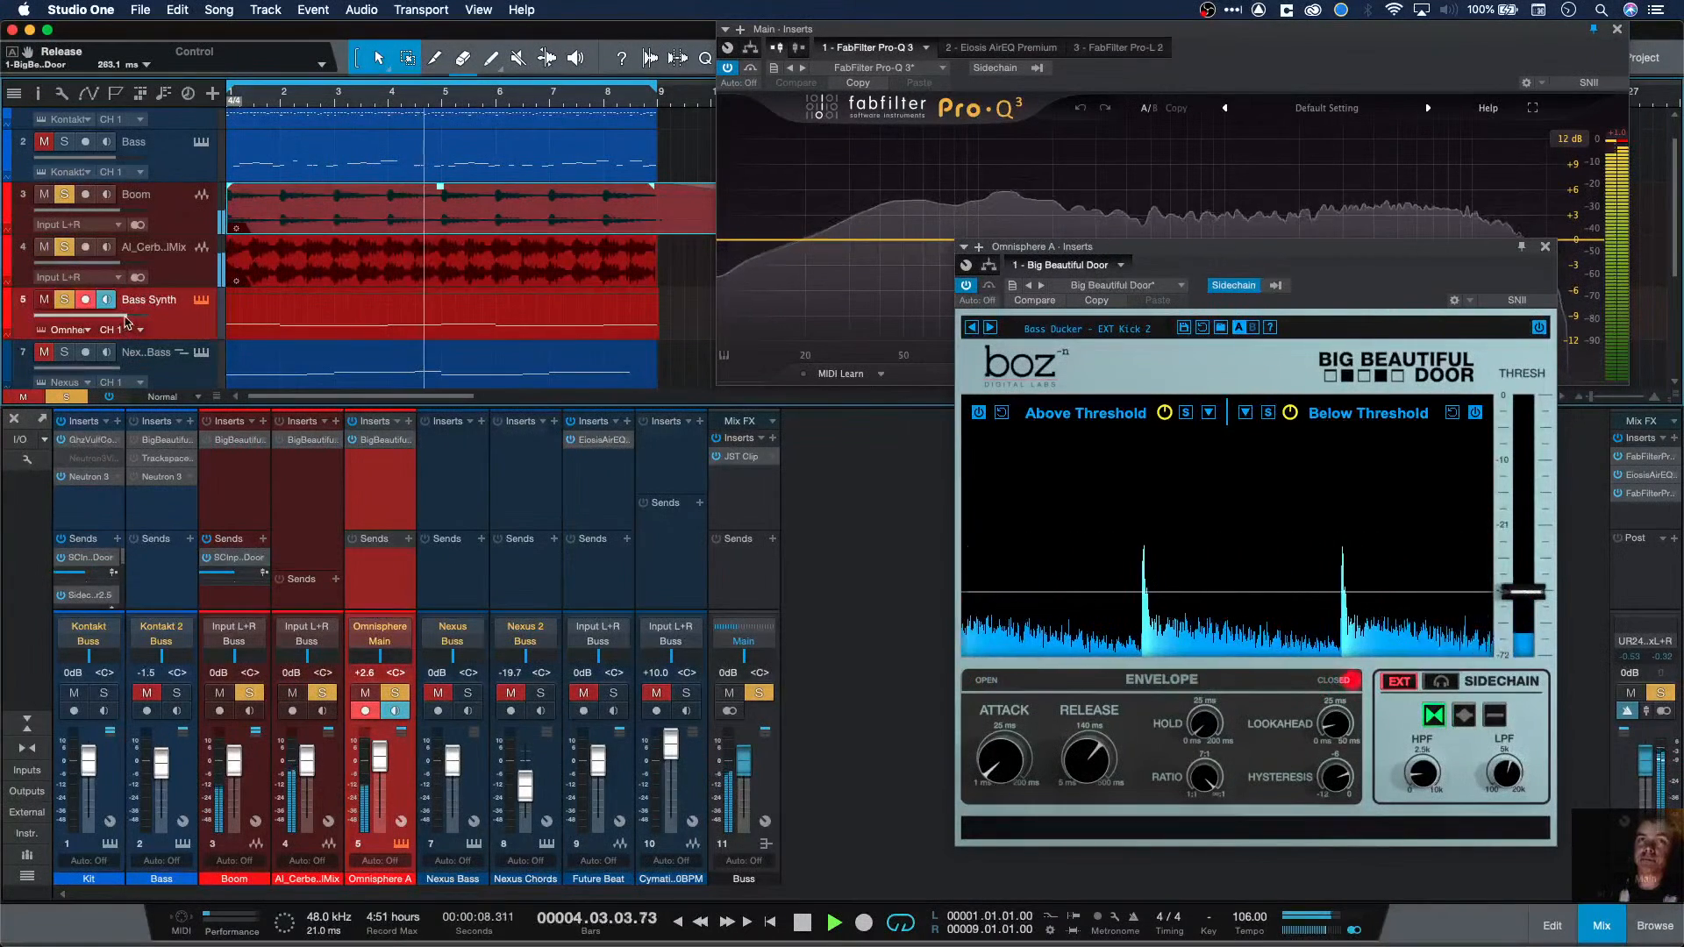
pyautogui.moveTo(103, 261)
pyautogui.mouseDown()
pyautogui.moveTo(55, 277)
pyautogui.moveTo(109, 277)
pyautogui.mouseUp()
pyautogui.keyDown('super'); pyautogui.click(112, 263); pyautogui.keyUp('super')
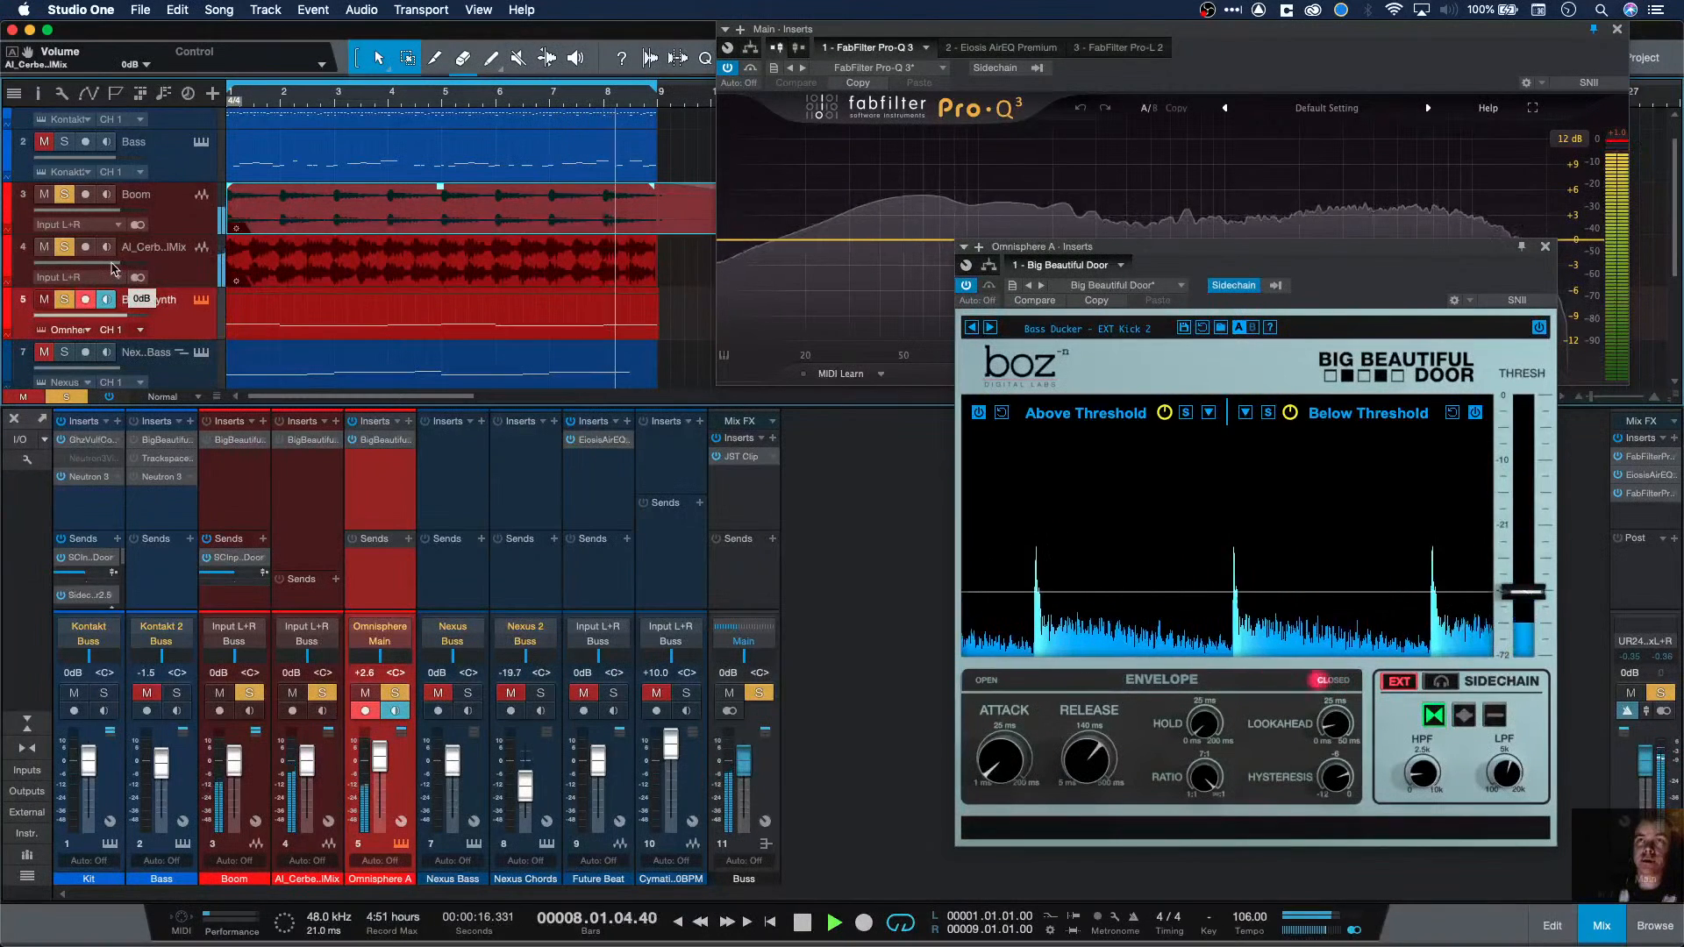
pyautogui.press('space')
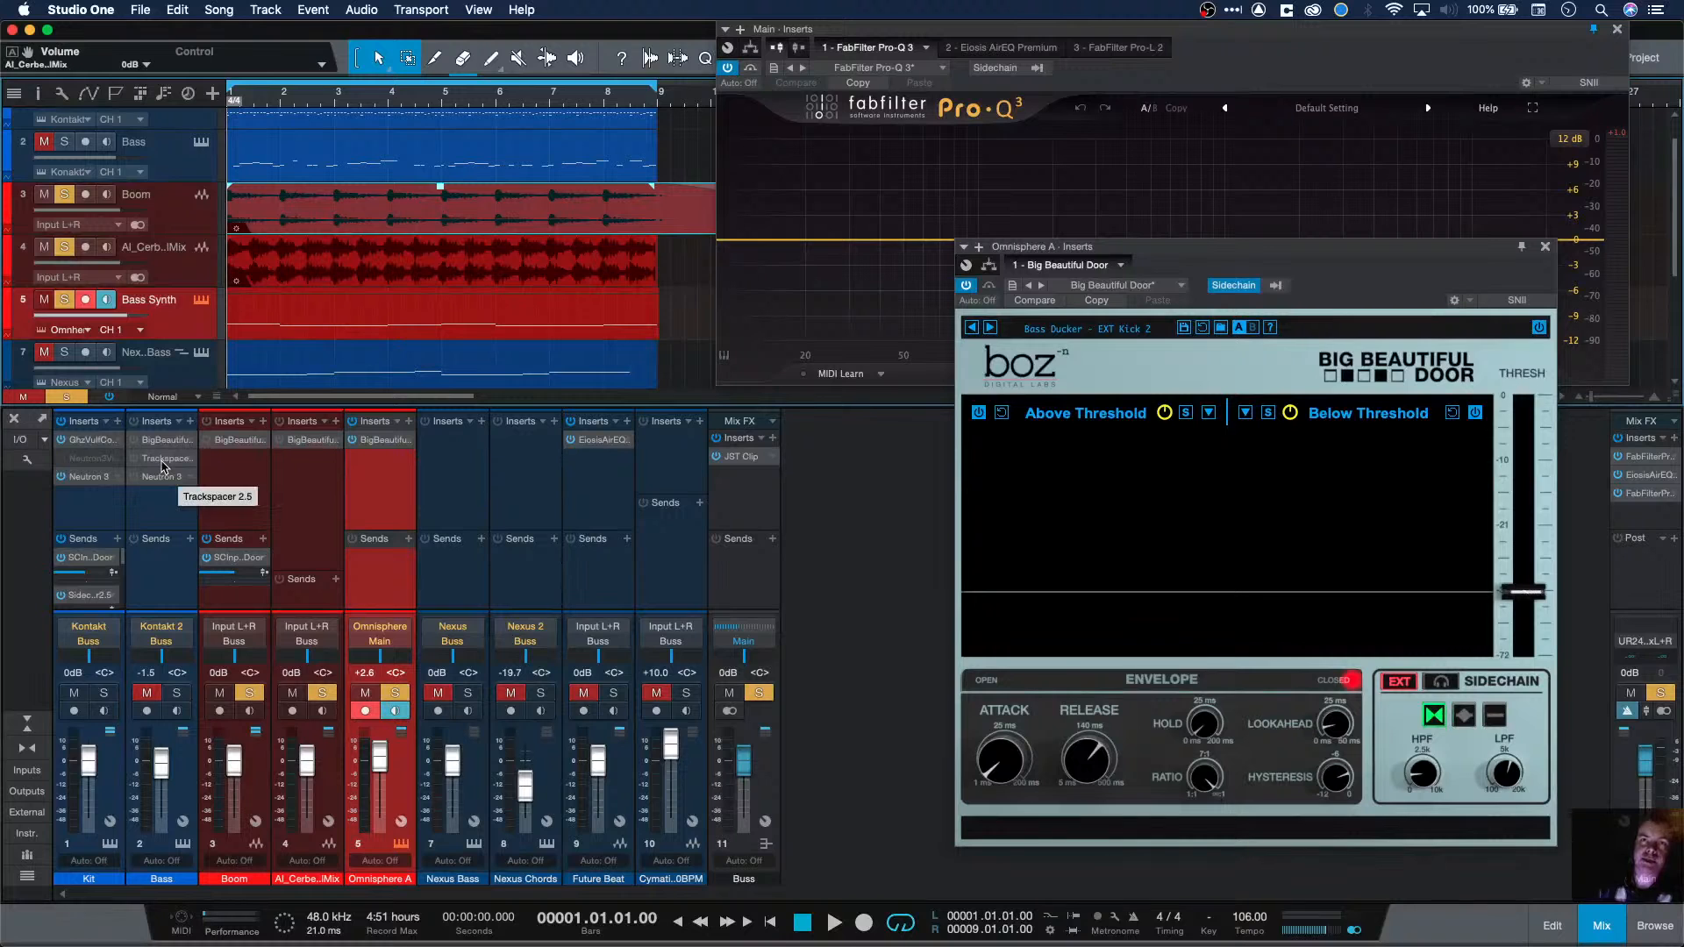
# Step: Copy Trackspacer 2.5 from the Bass channel to the Omnisphere A inserts and bypass Big Beautiful Door there
pyautogui.moveTo(161, 465); pyautogui.dragTo(366, 471)
pyautogui.click(353, 441)
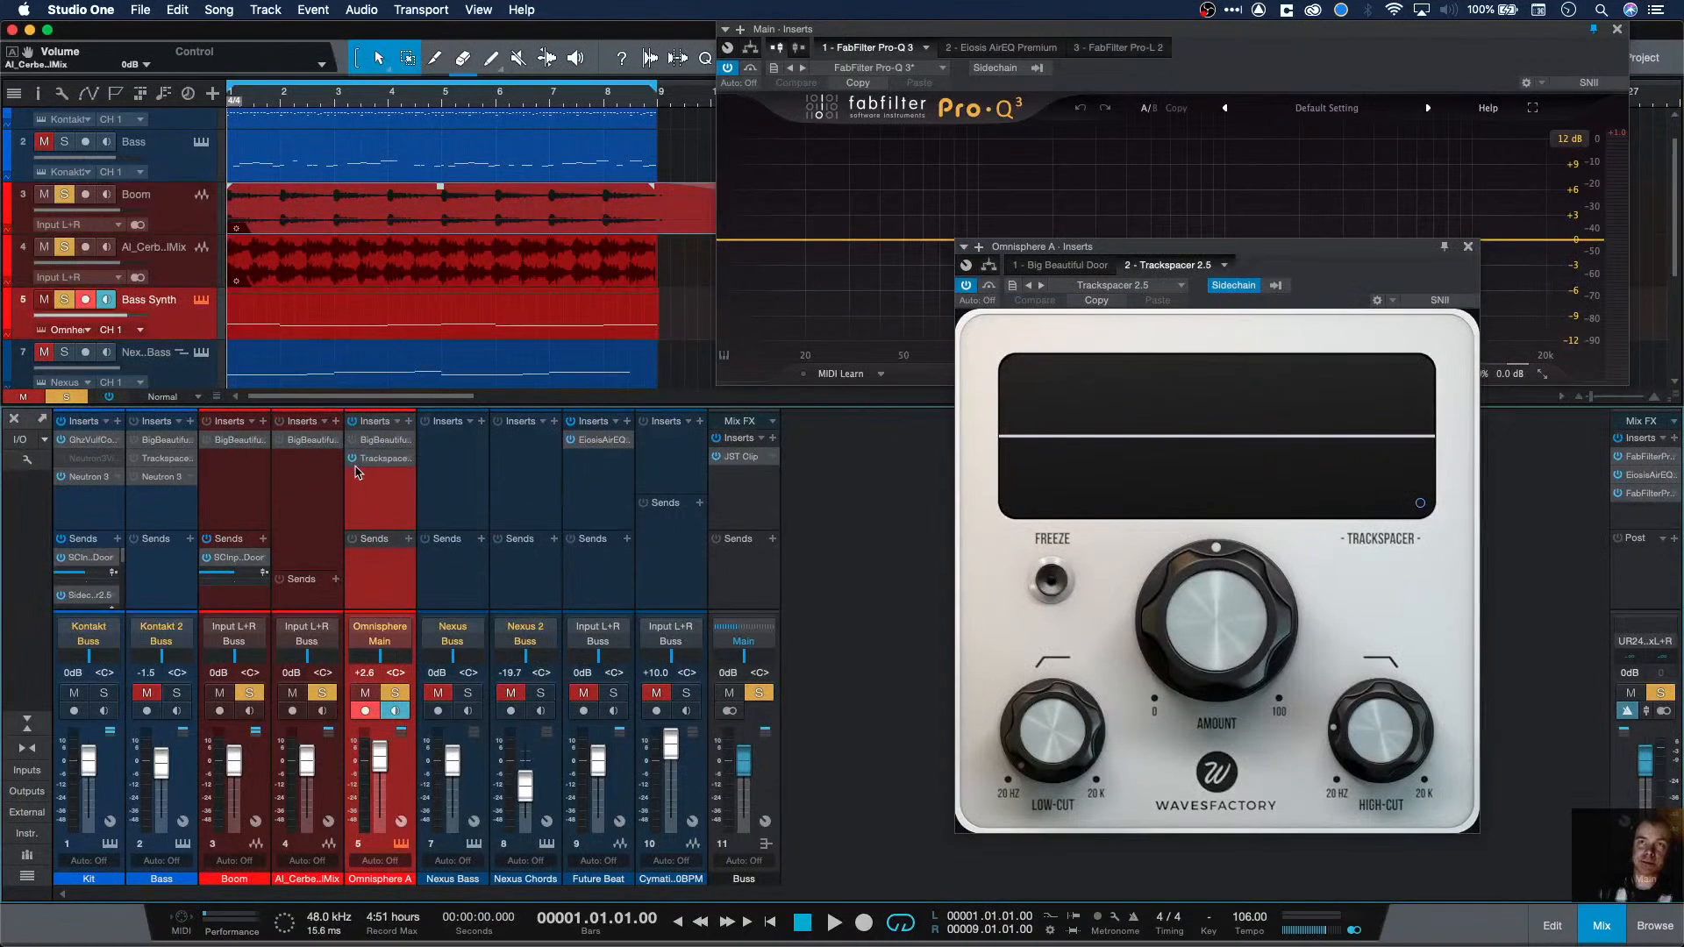
# Step: Add a send from the Boom channel to Omnisphere A's Trackspacer 2.5 sidechain and enlarge the mixer's sends area
pyautogui.moveTo(214, 575)
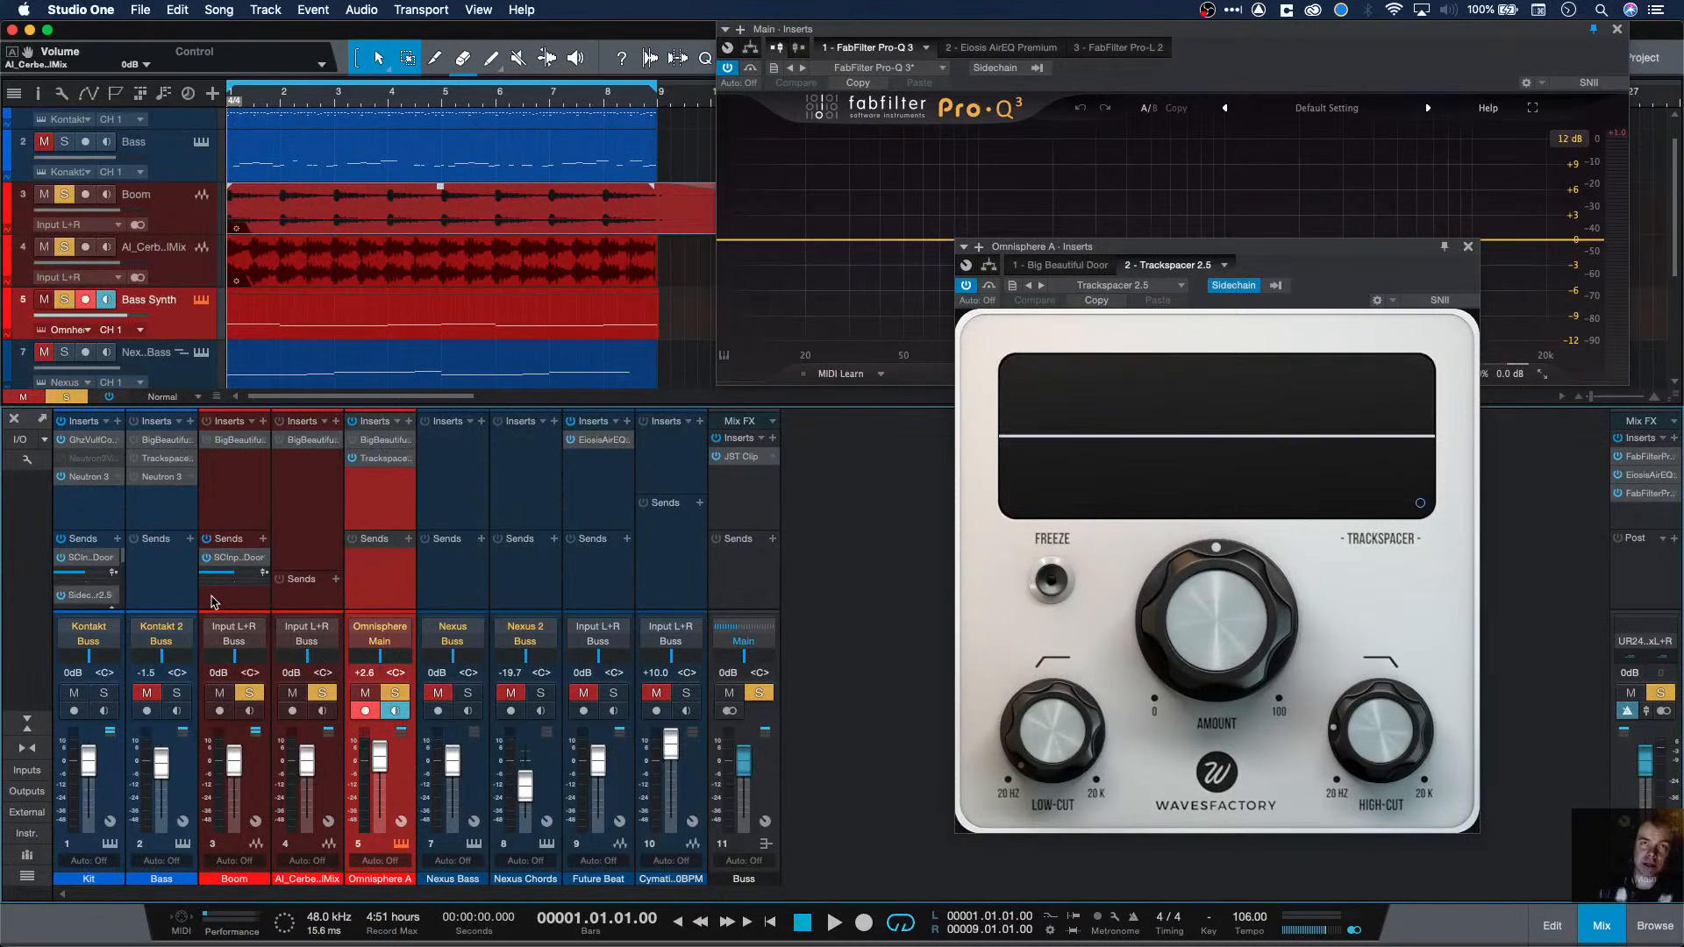
pyautogui.click(263, 540)
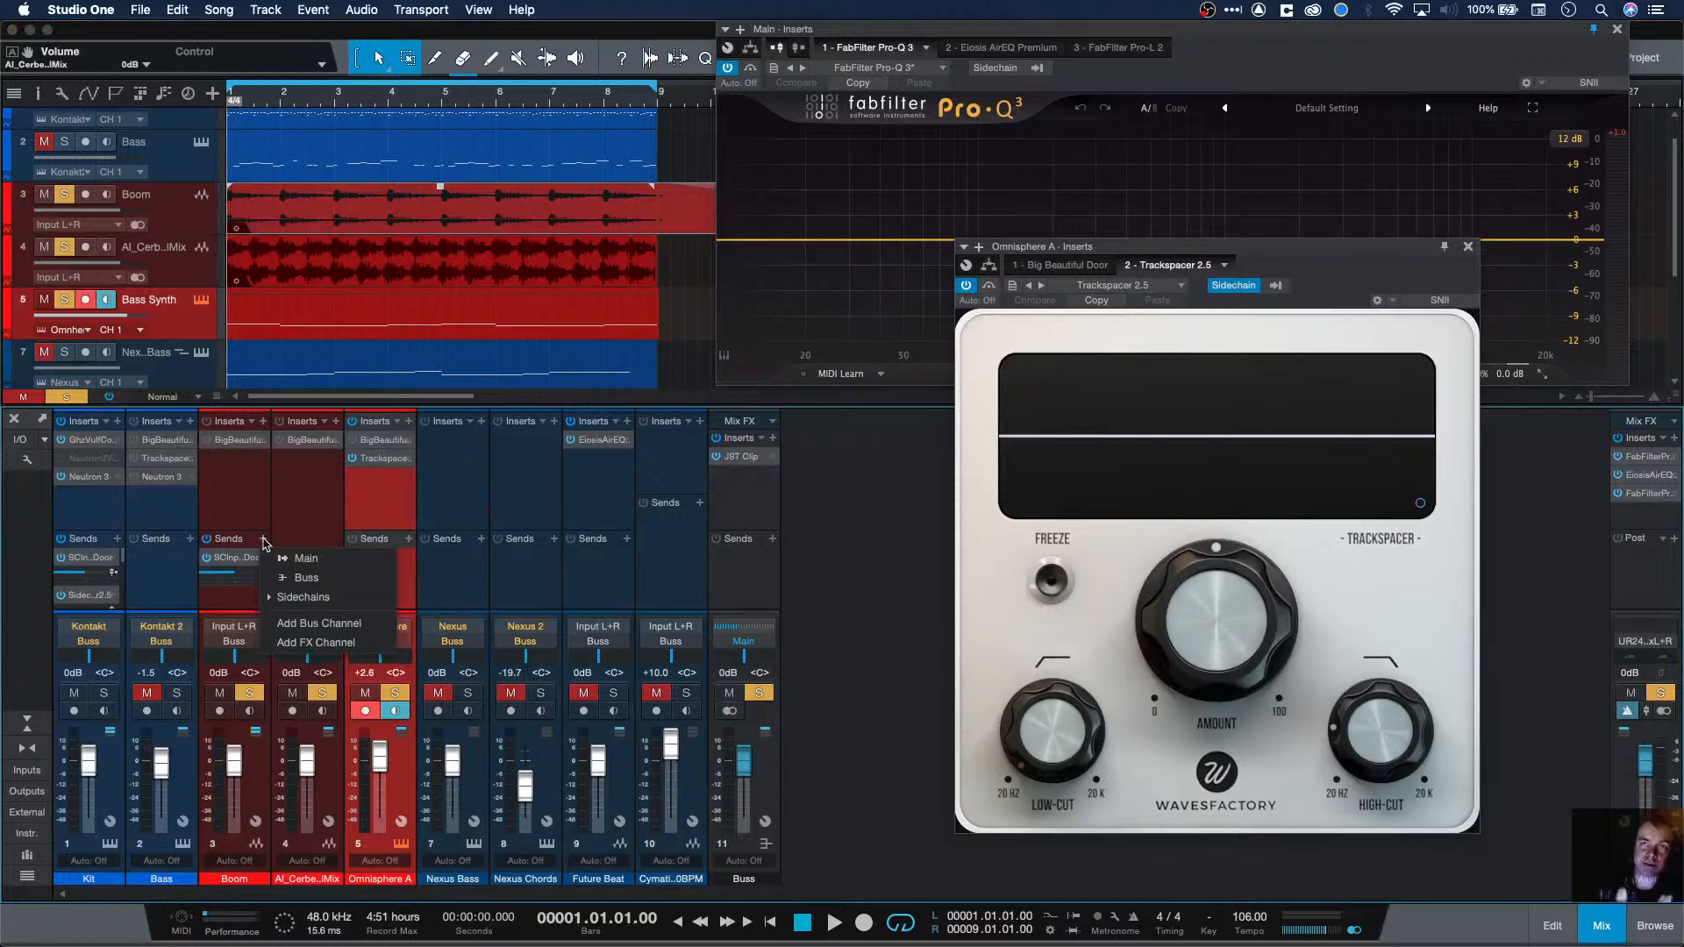
pyautogui.click(287, 603)
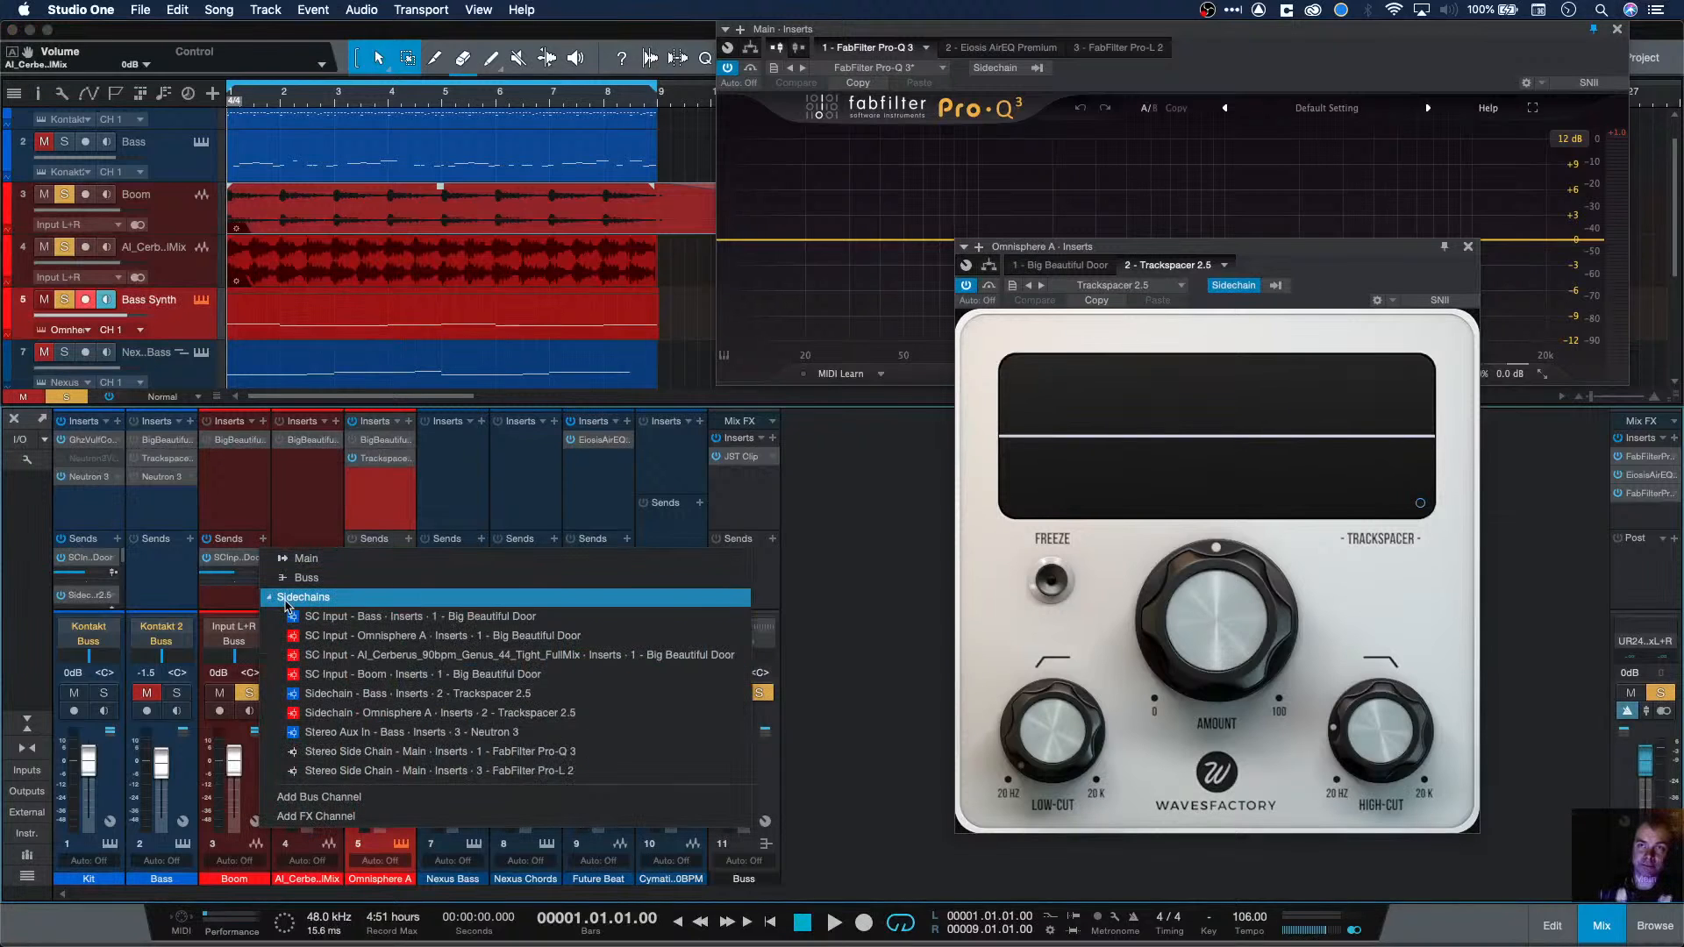
pyautogui.click(327, 713)
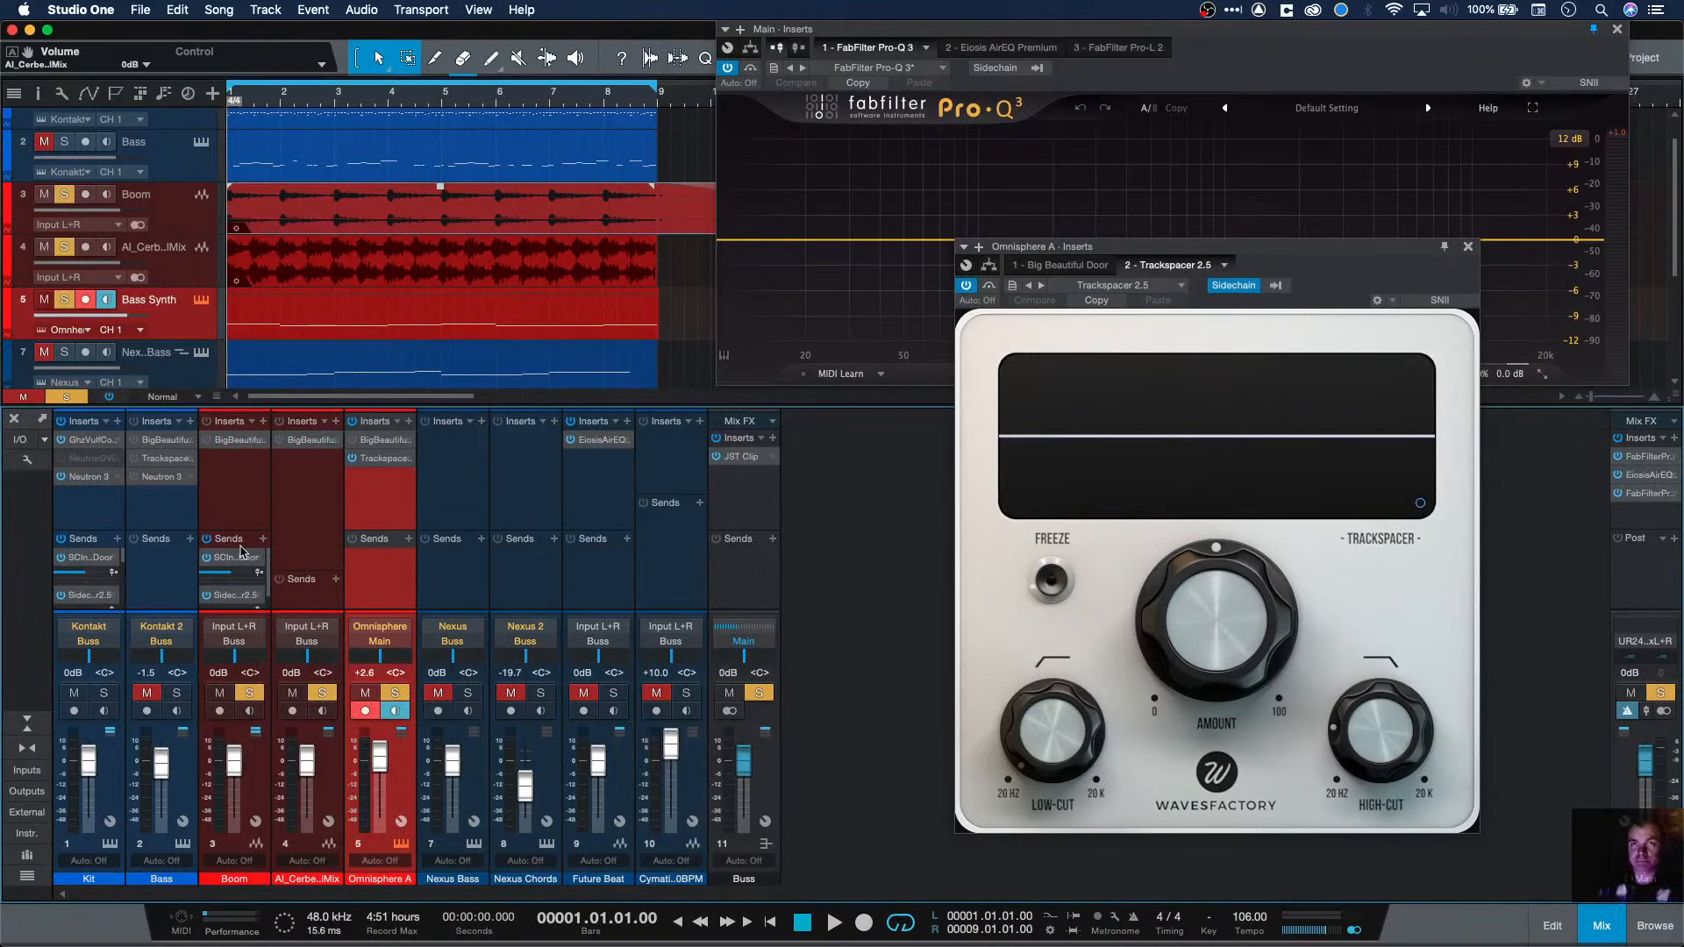
pyautogui.moveTo(240, 531); pyautogui.dragTo(246, 492)
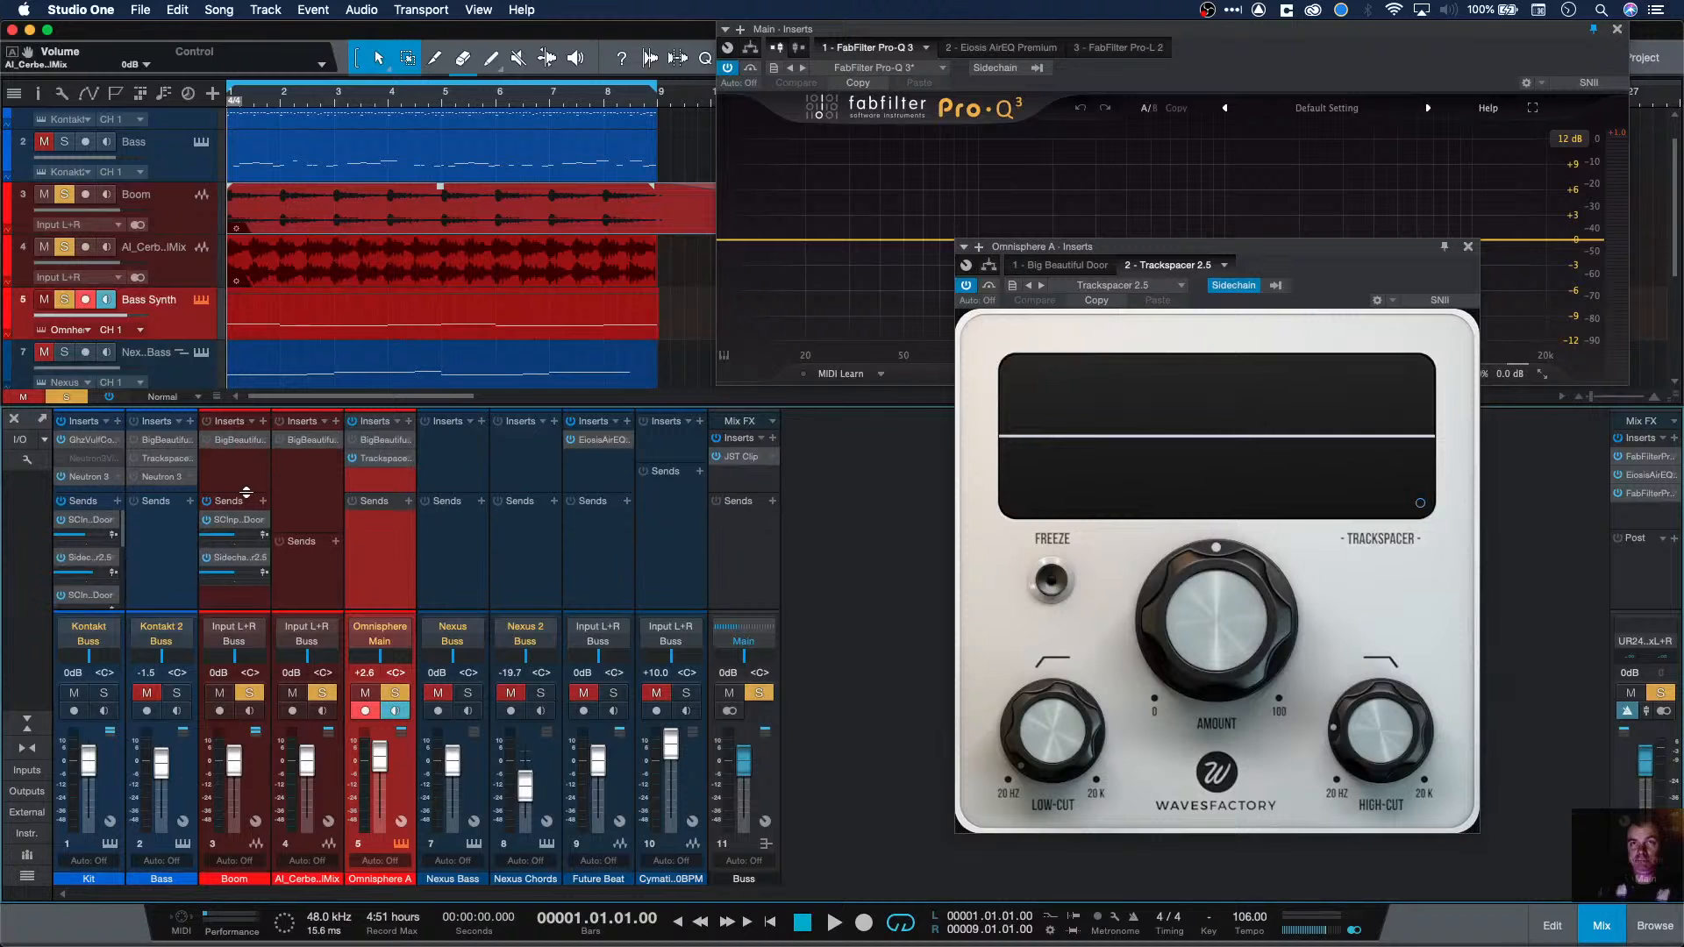
# Step: Unsolo the AI_Cerb full mix track and set Trackspacer's high-cut to 127.35 Hz while auditioning the bass
pyautogui.press('space')
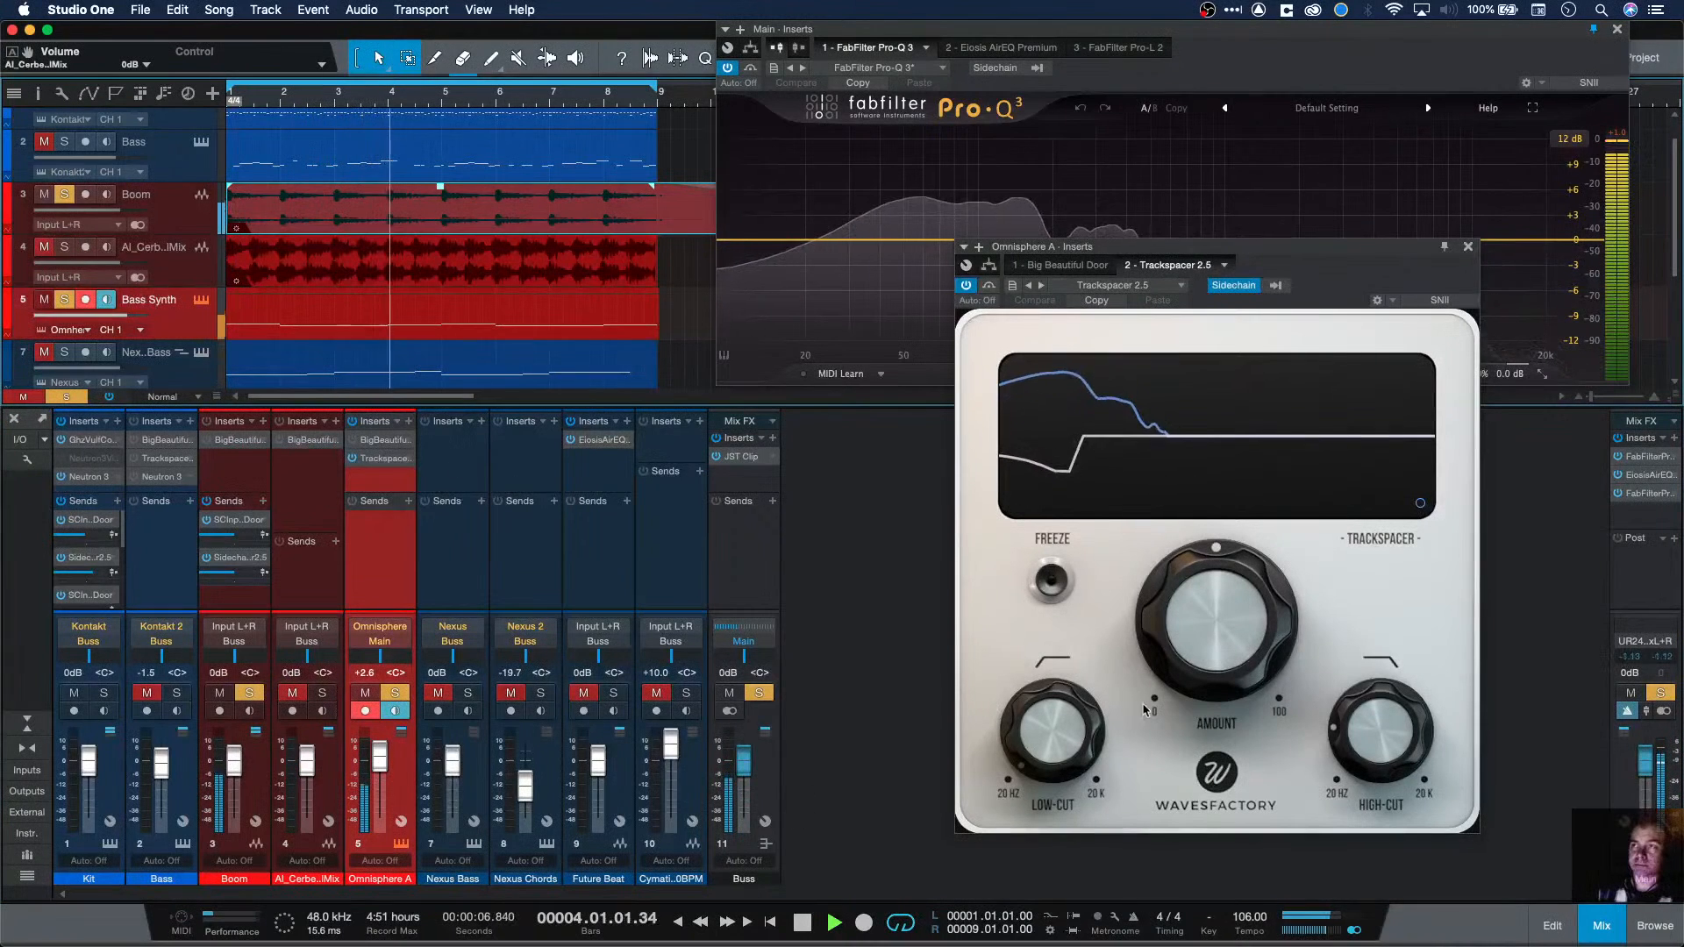
pyautogui.moveTo(1379, 728); pyautogui.dragTo(1379, 672)
pyautogui.press('space')
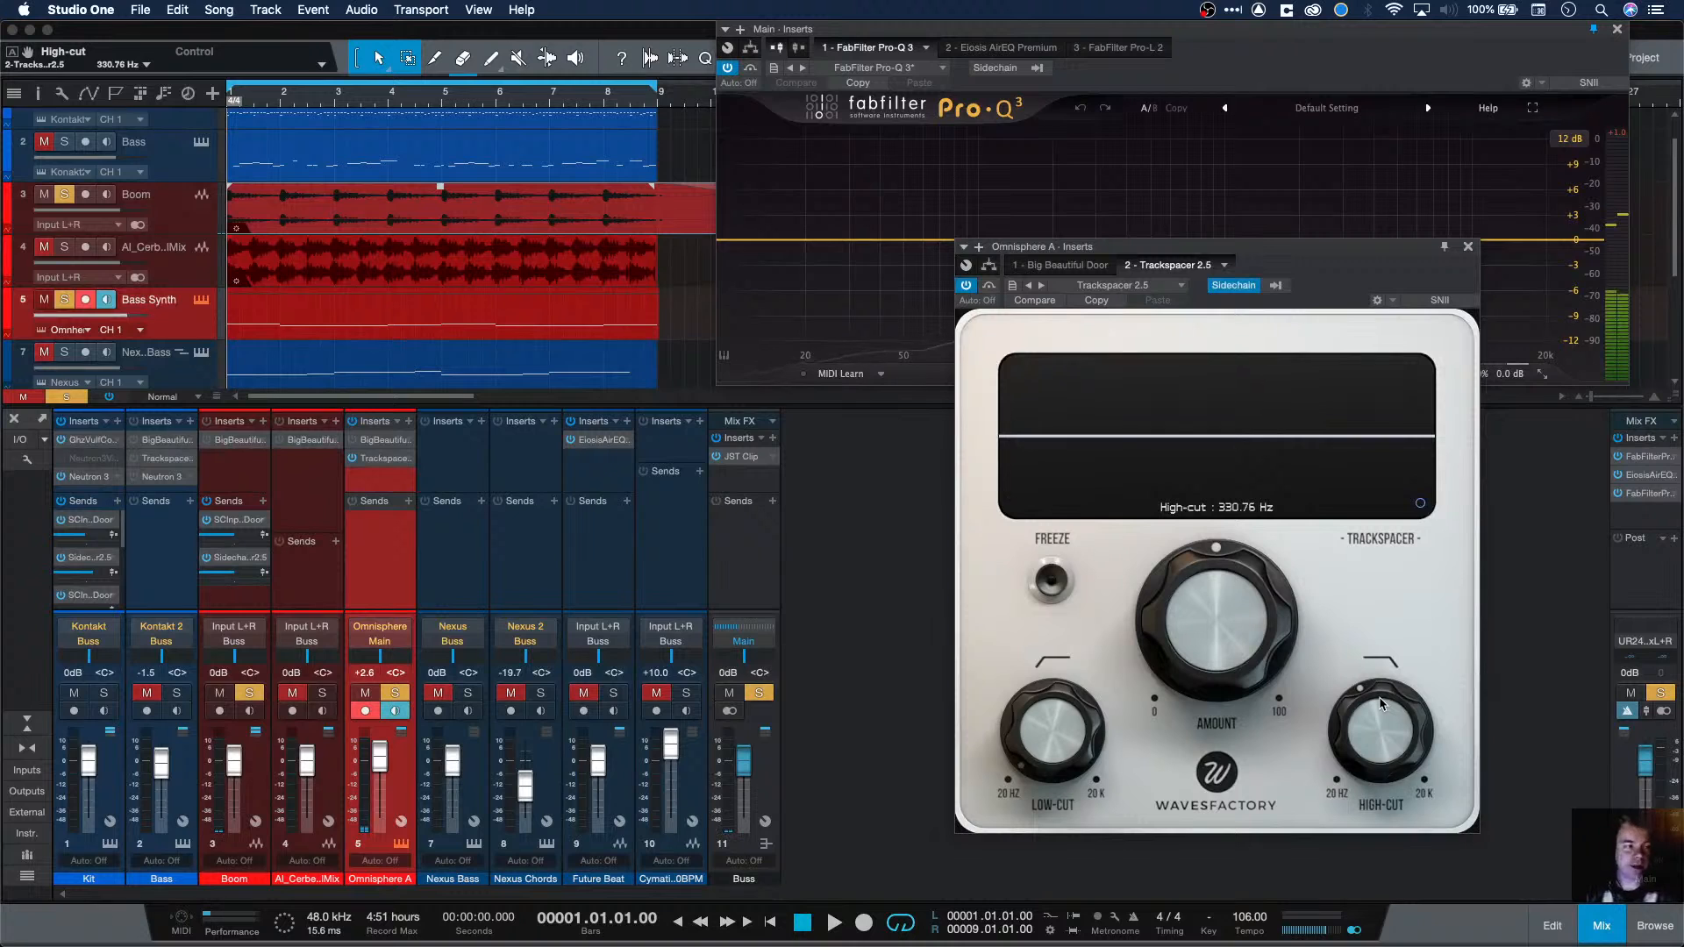
pyautogui.moveTo(1382, 703); pyautogui.dragTo(1392, 743)
pyautogui.press('space')
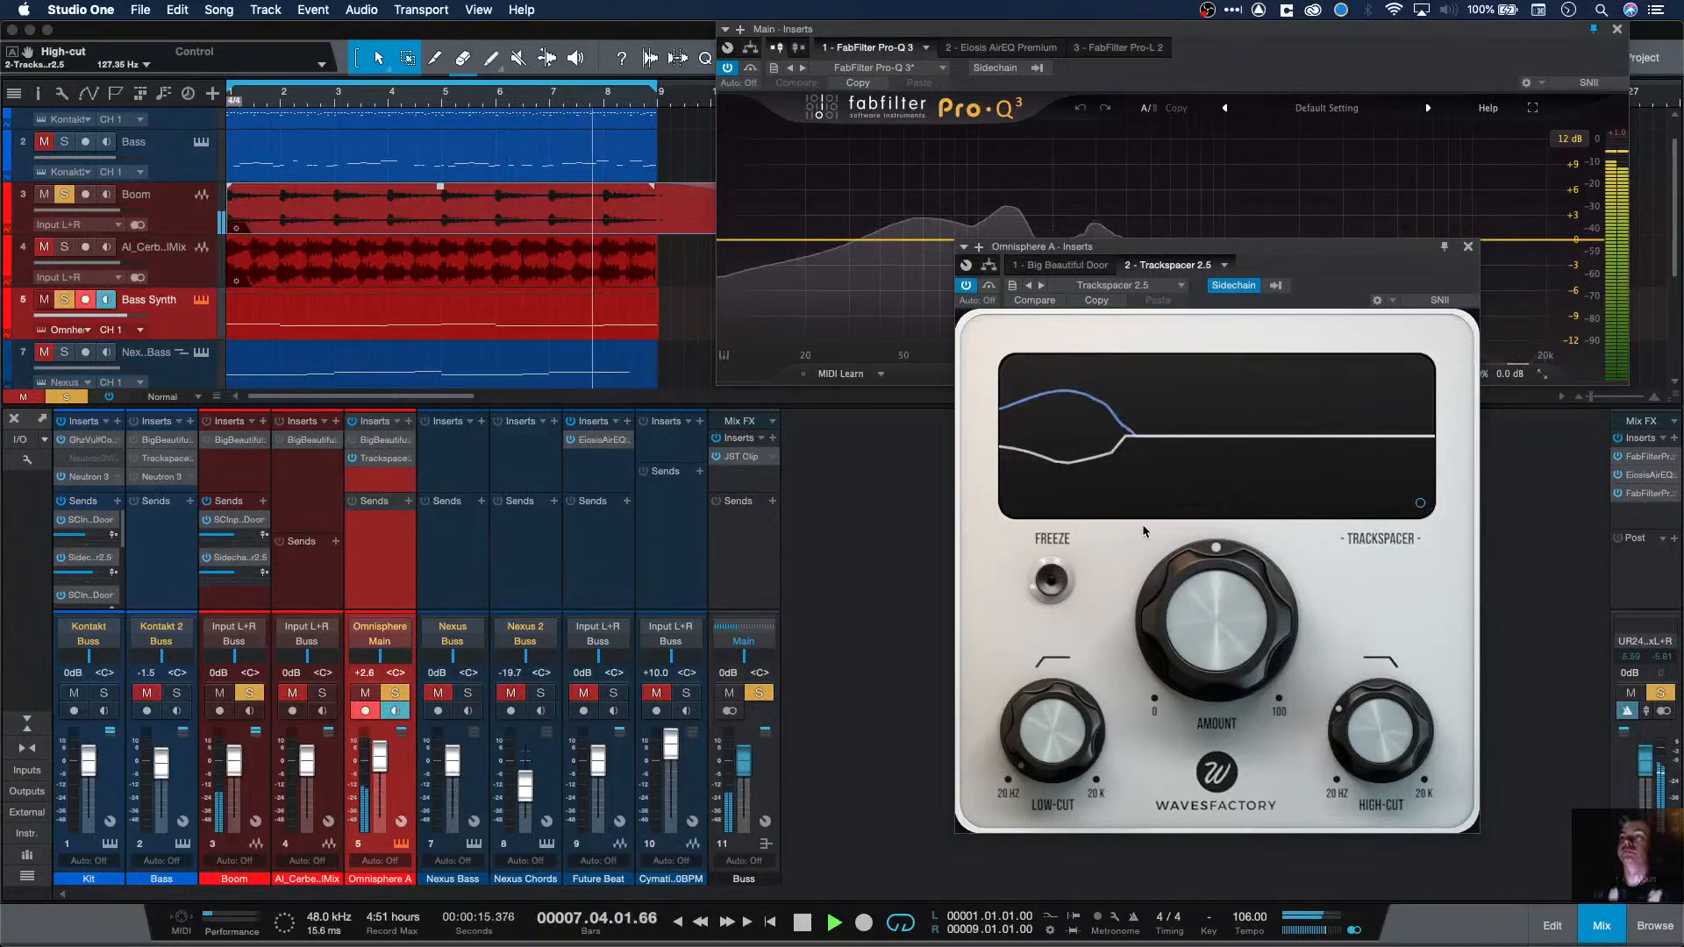
# Step: Check the release in Trackspacer's Advanced Panel, raise the amount to 100 % during playback, and stop
pyautogui.click(1421, 502)
pyautogui.moveTo(1315, 474)
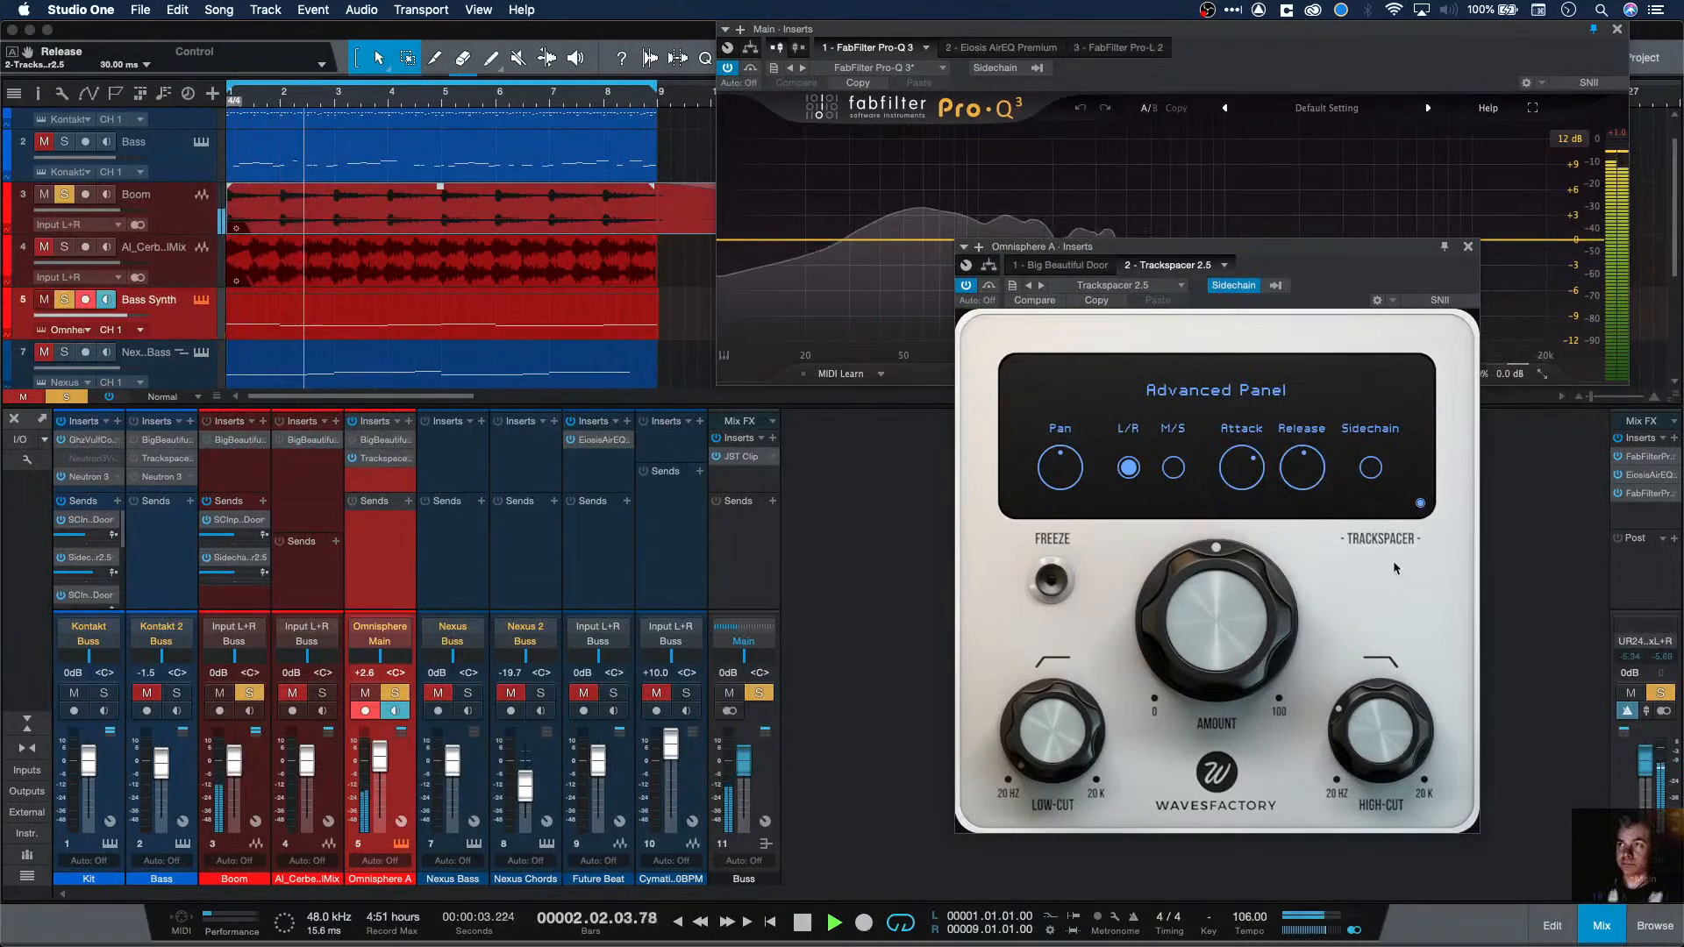
pyautogui.click(1421, 503)
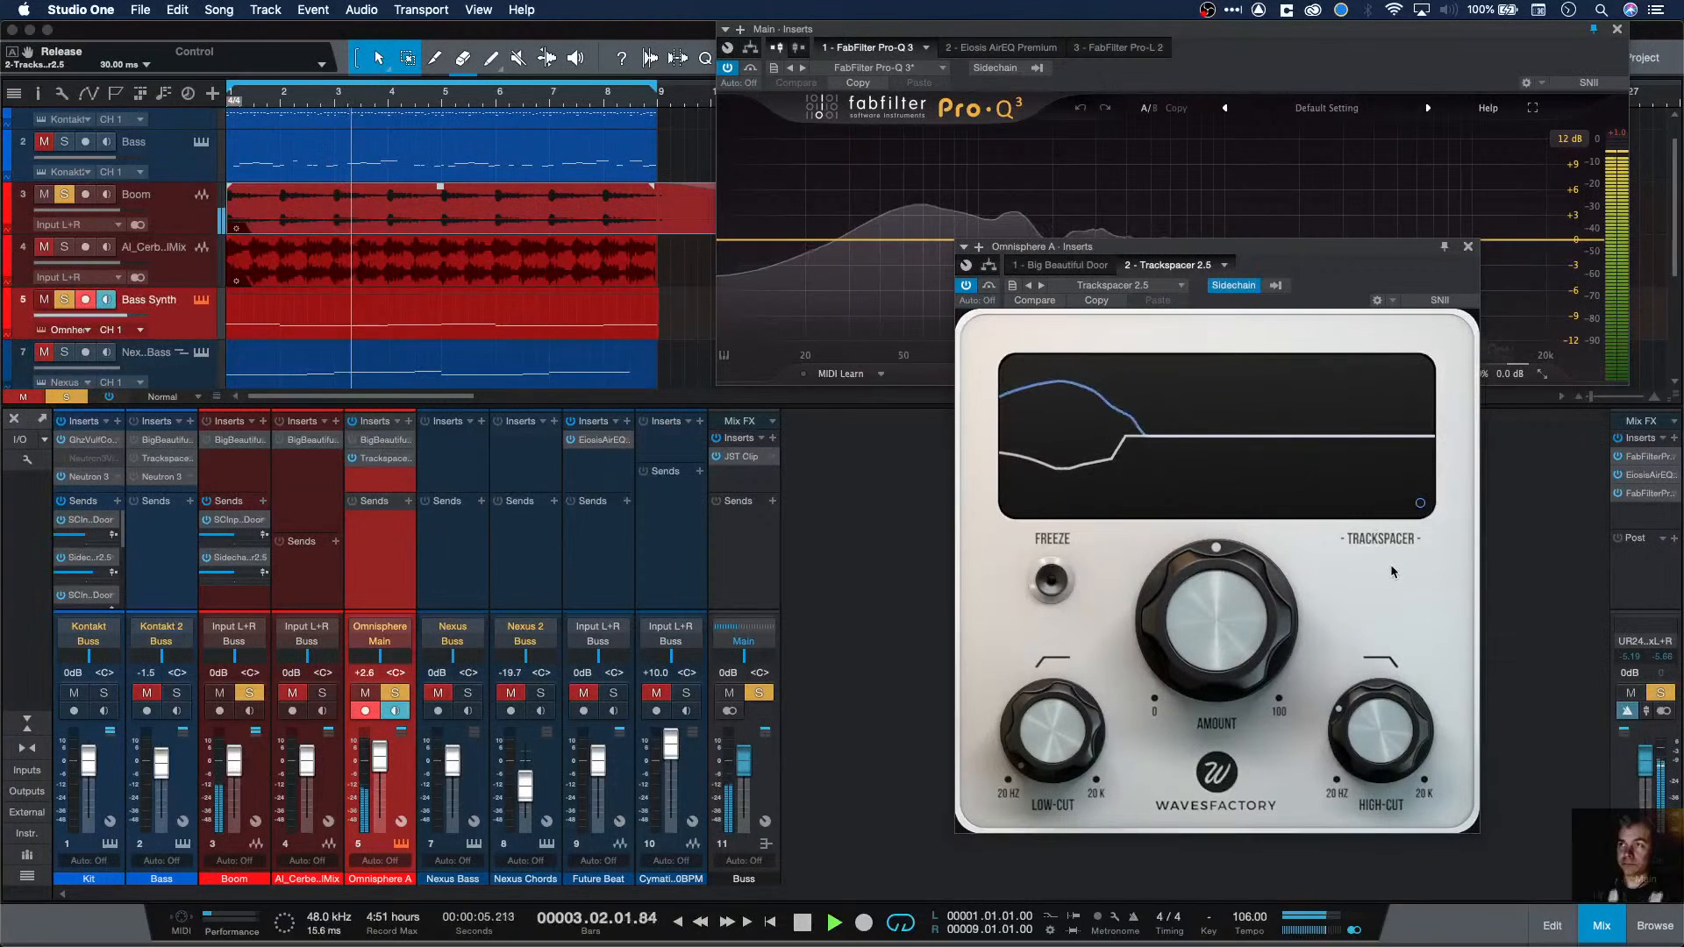
pyautogui.moveTo(1216, 618); pyautogui.dragTo(1246, 369)
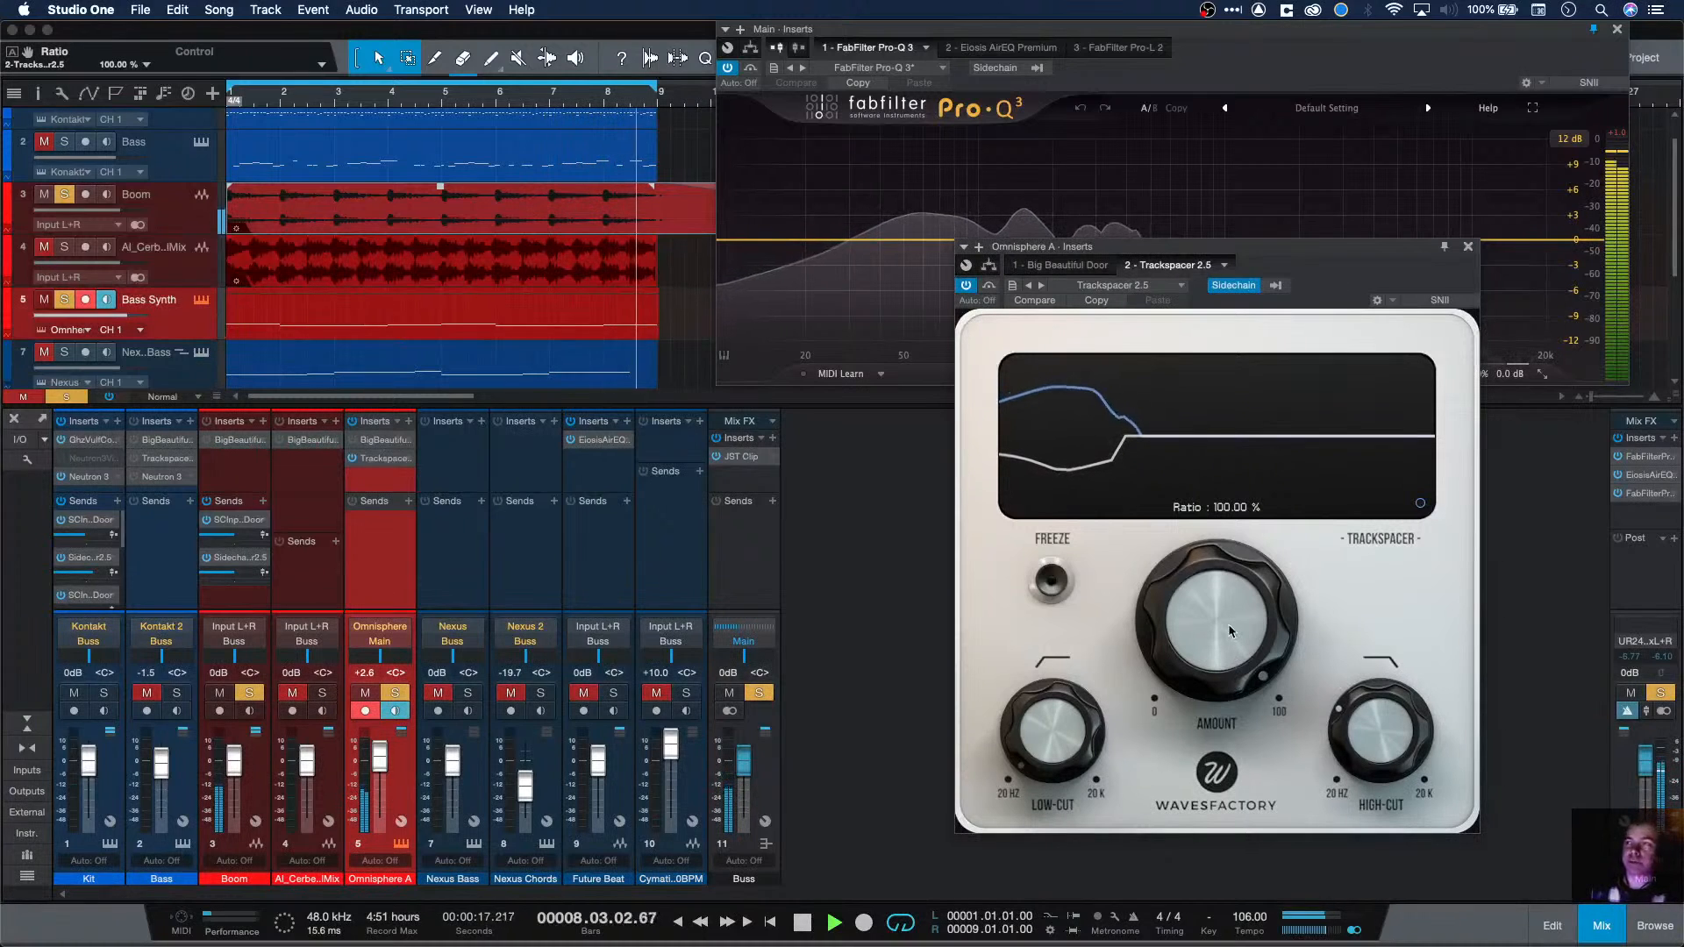
pyautogui.press('space')
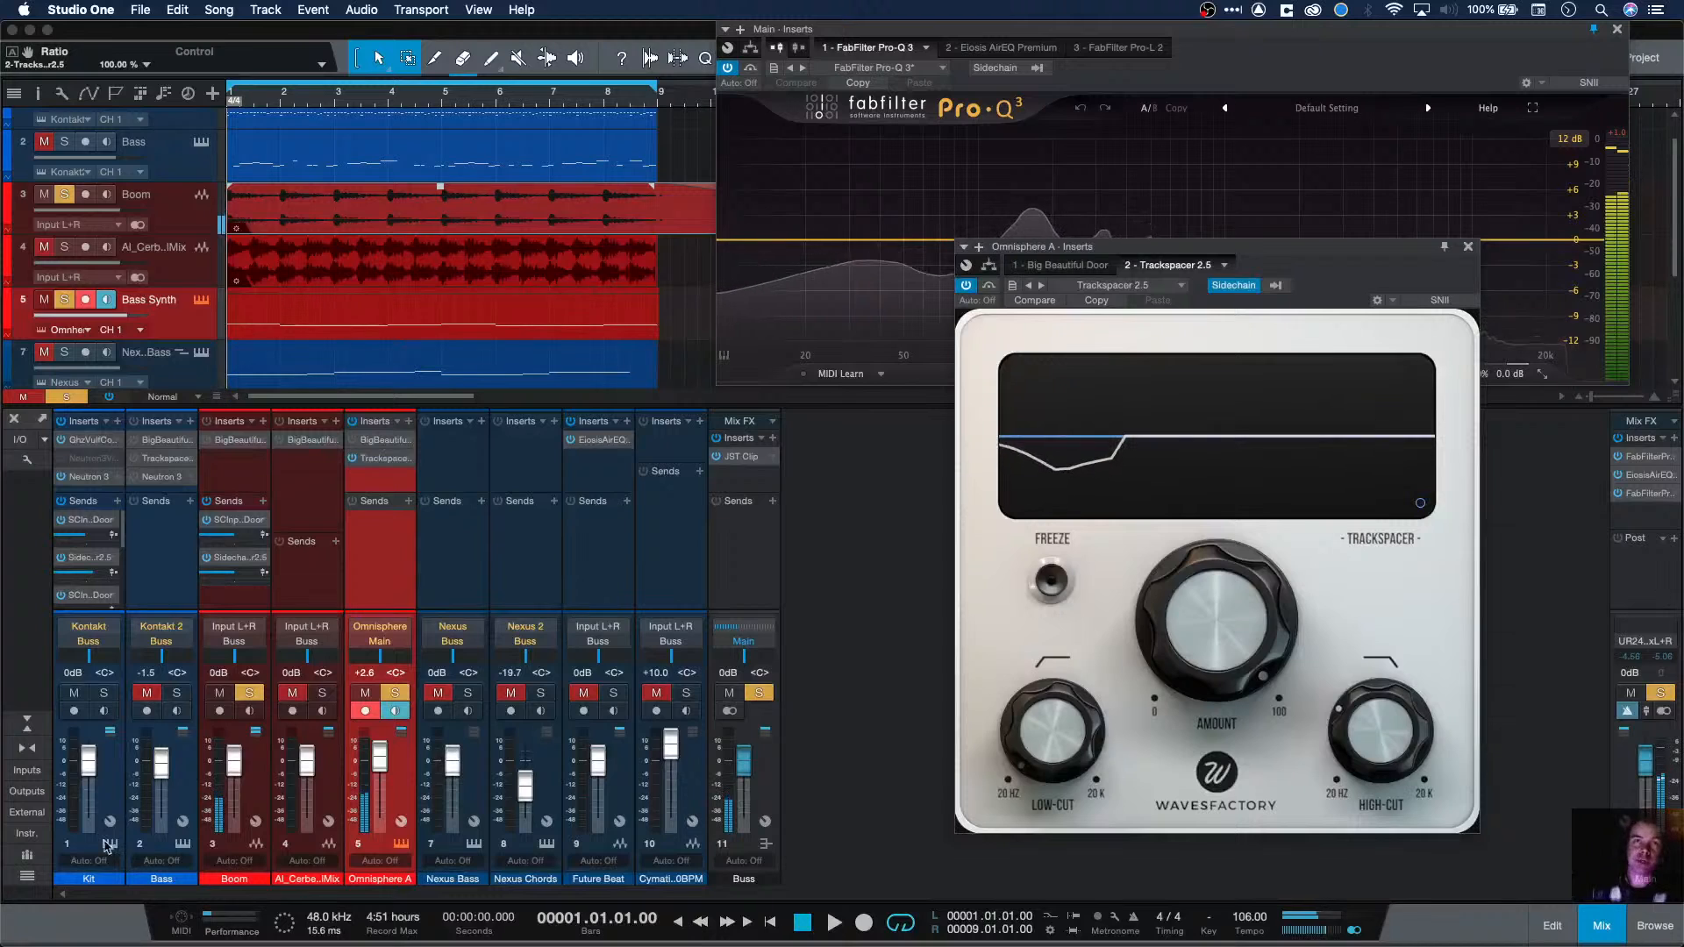
# Step: Open the Omnisphere instrument editor and show the FX page of the Innesmith patch
pyautogui.hotkey('shift', 'F11')
pyautogui.moveTo(918, 29); pyautogui.dragTo(992, 86)
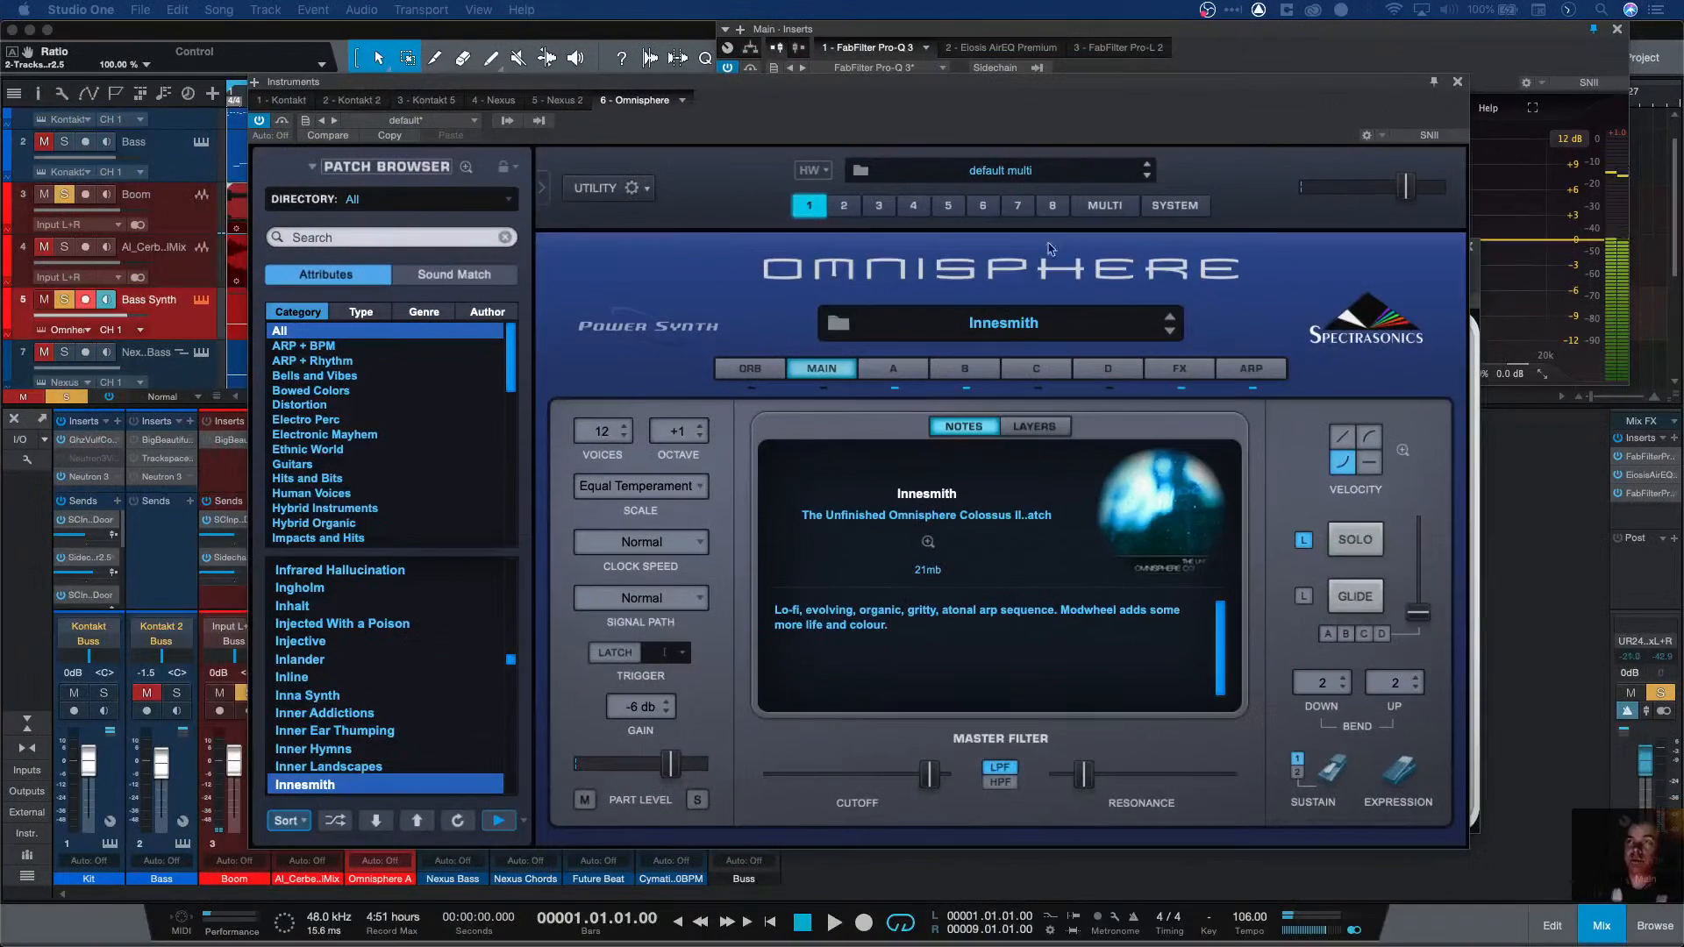
pyautogui.click(1196, 369)
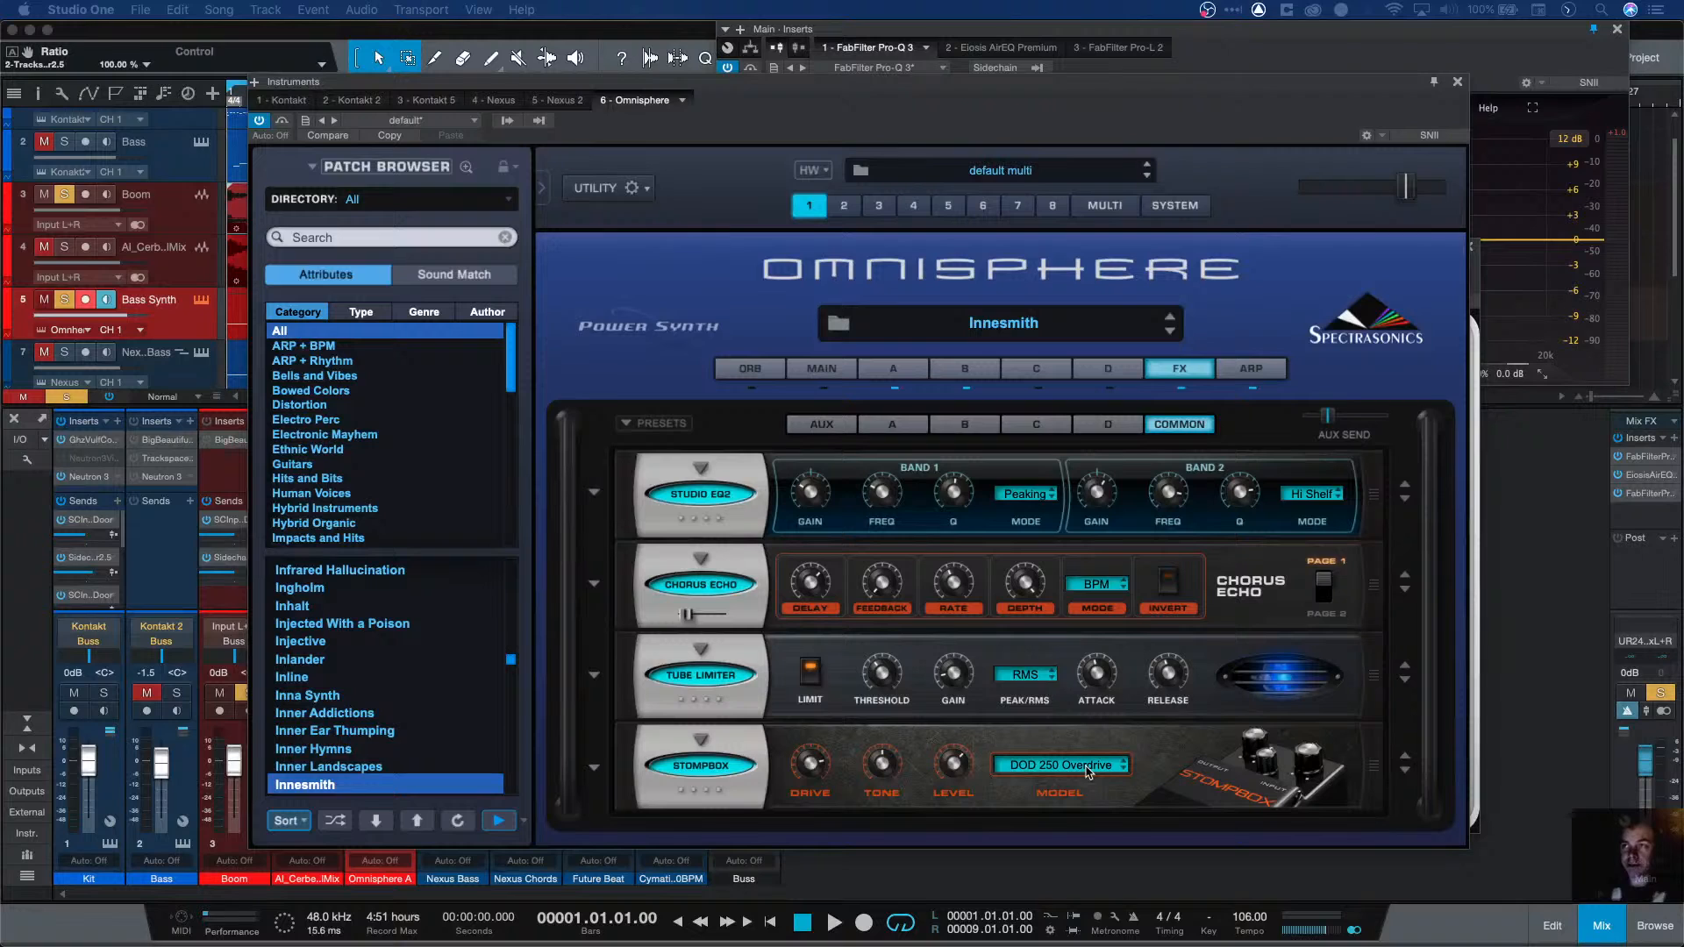
# Step: Set the Omnisphere Stompbox drive to 8.0 while listening and change its model to Arbiter Fuzz Face
pyautogui.press('space')
pyautogui.moveTo(810, 765)
pyautogui.mouseDown()
pyautogui.moveTo(815, 712)
pyautogui.moveTo(815, 784)
pyautogui.mouseUp()
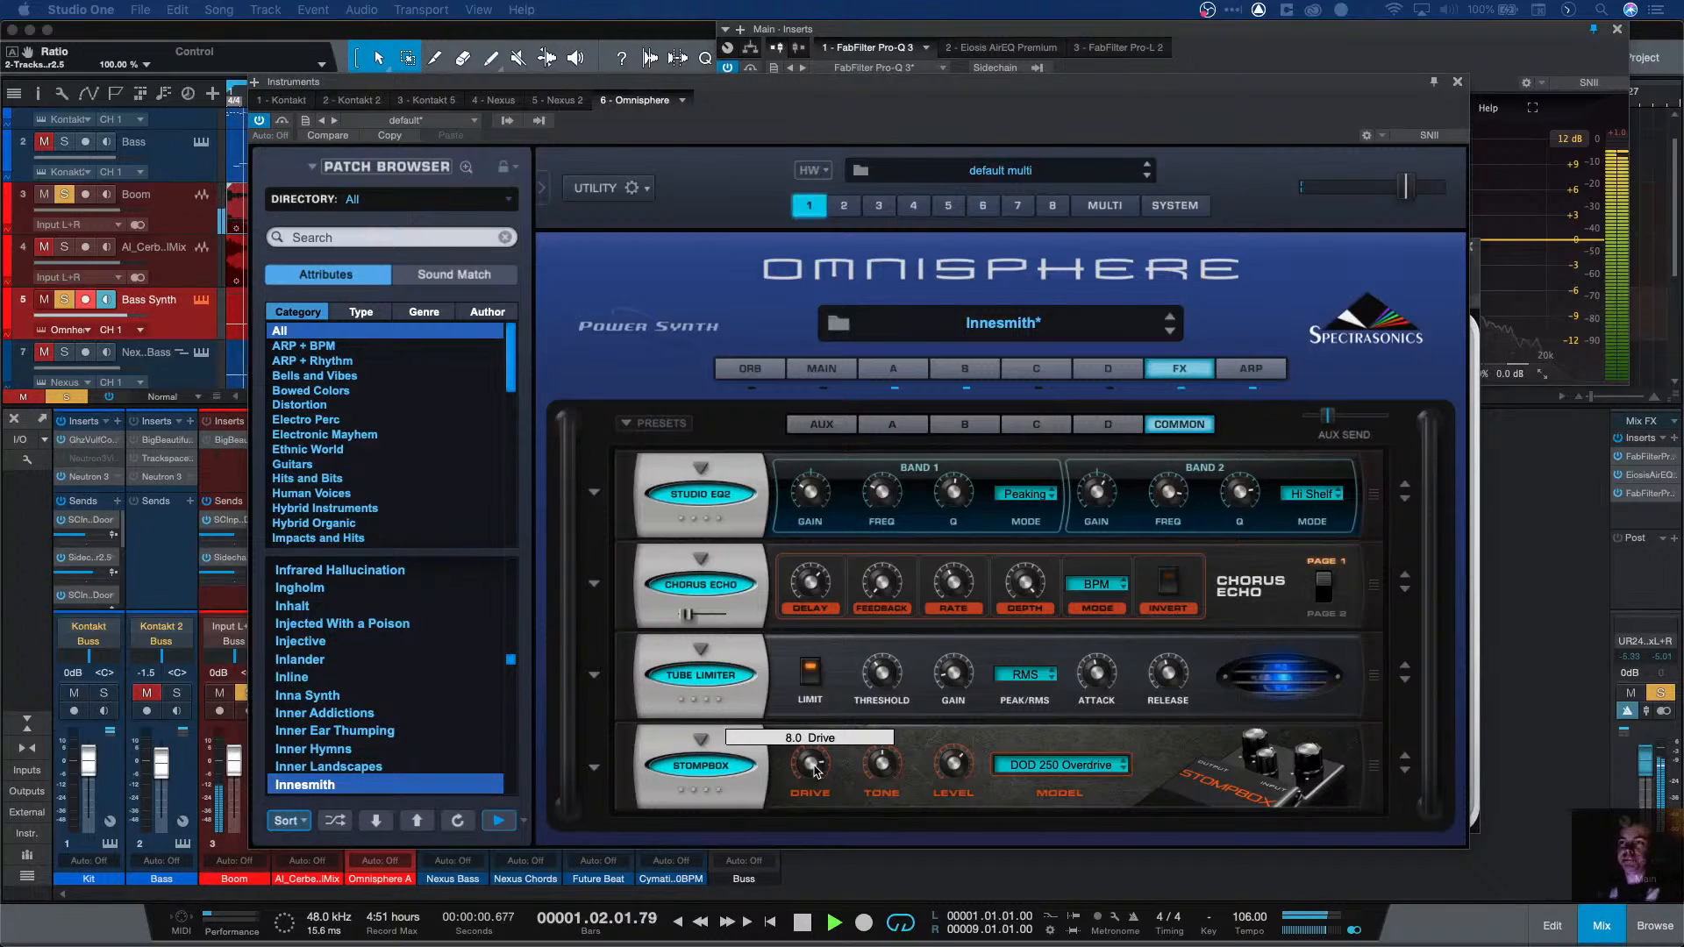
pyautogui.press('space')
pyautogui.click(1126, 770)
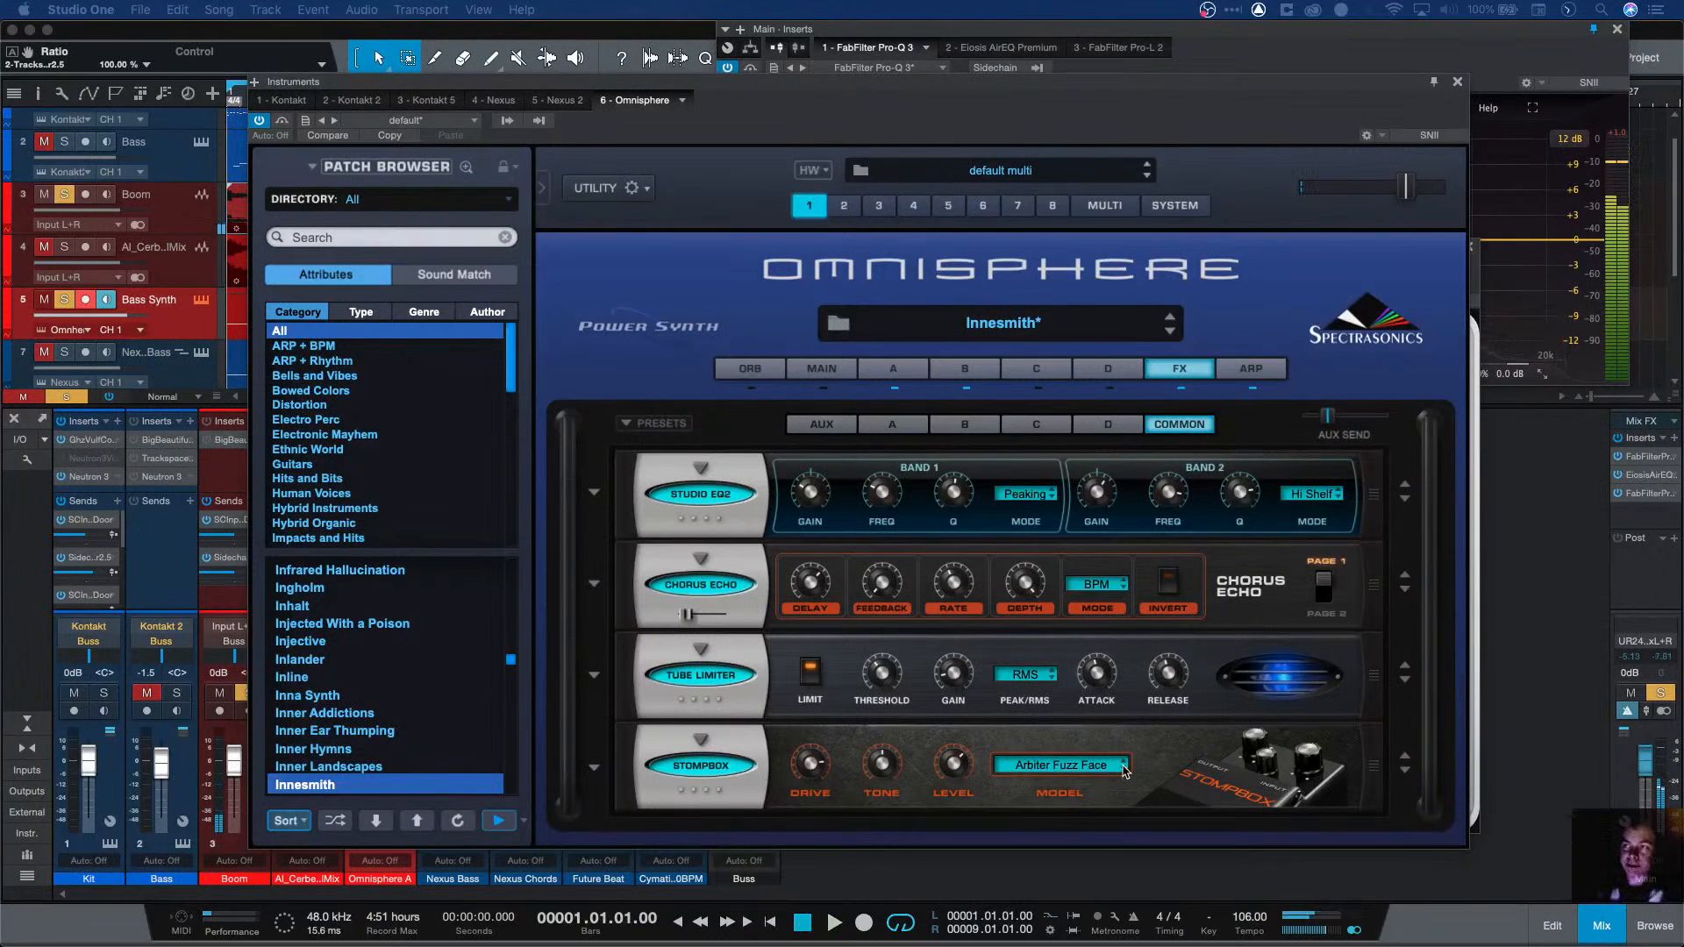
# Step: Bring the Main channel's Pro-Q 3 forward and reposition it and the Omnisphere editor so the analyzer stays visible
pyautogui.click(1537, 201)
pyautogui.moveTo(1410, 30); pyautogui.dragTo(1442, 48)
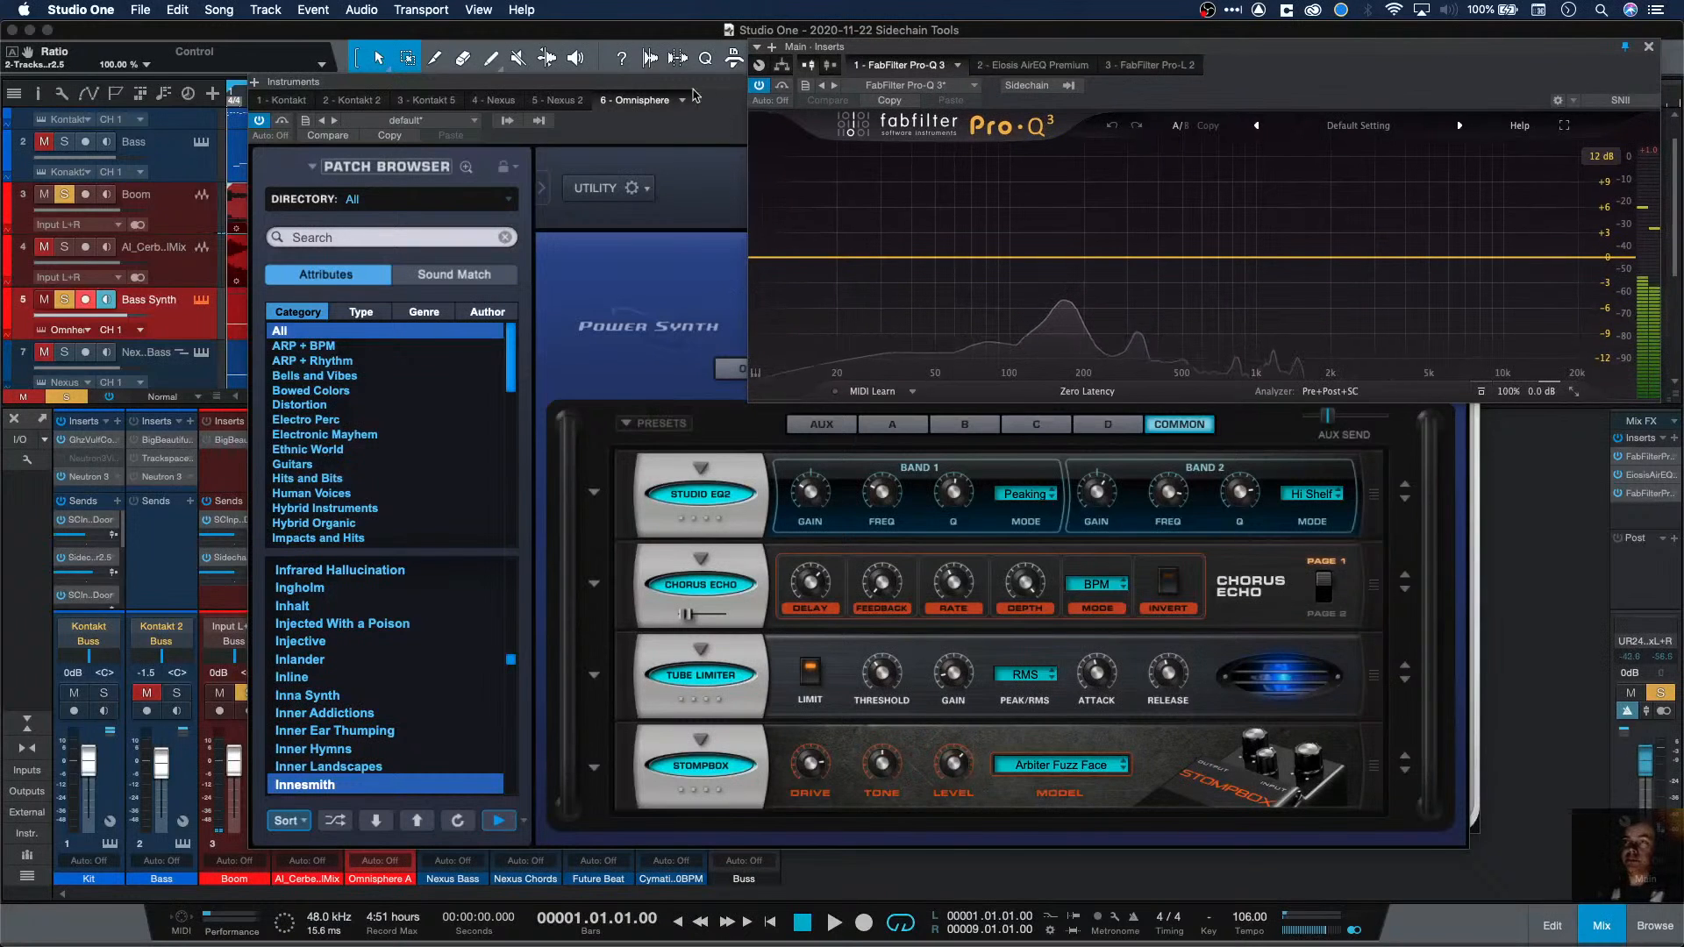
pyautogui.moveTo(693, 82); pyautogui.dragTo(442, 165)
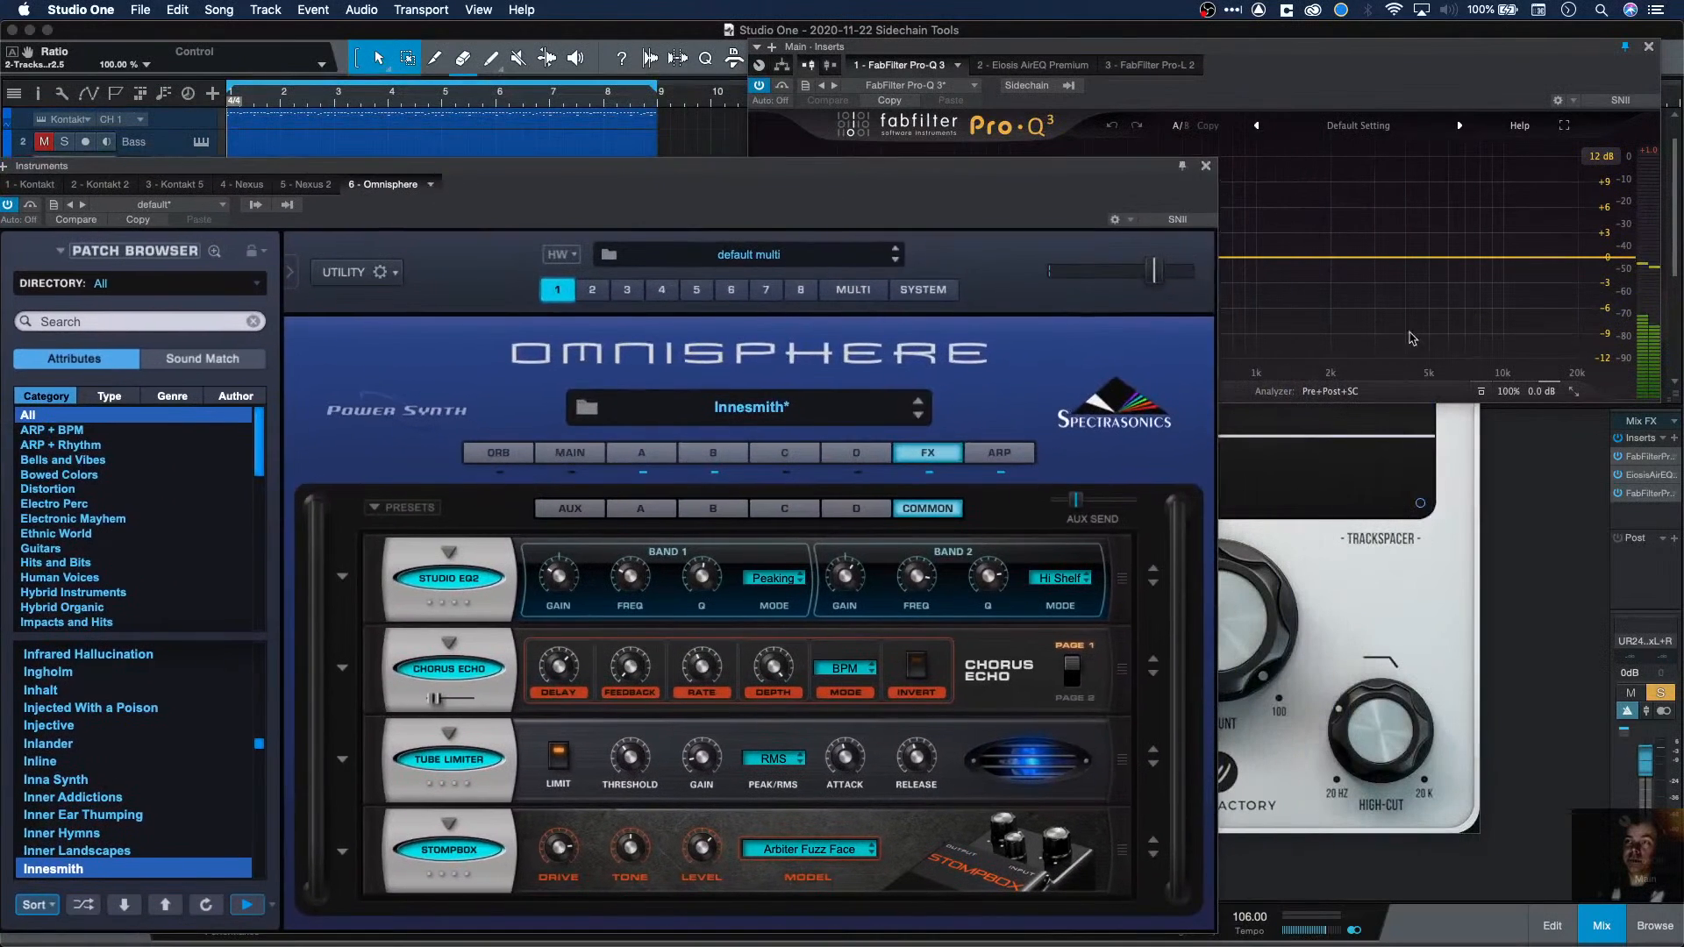
# Step: Audition the Stompbox models from Sola Tone Bender onward during playback, settle on DOD 250 Overdrive, and bring Pro-Q 3's analyzer forward
pyautogui.click(1426, 308)
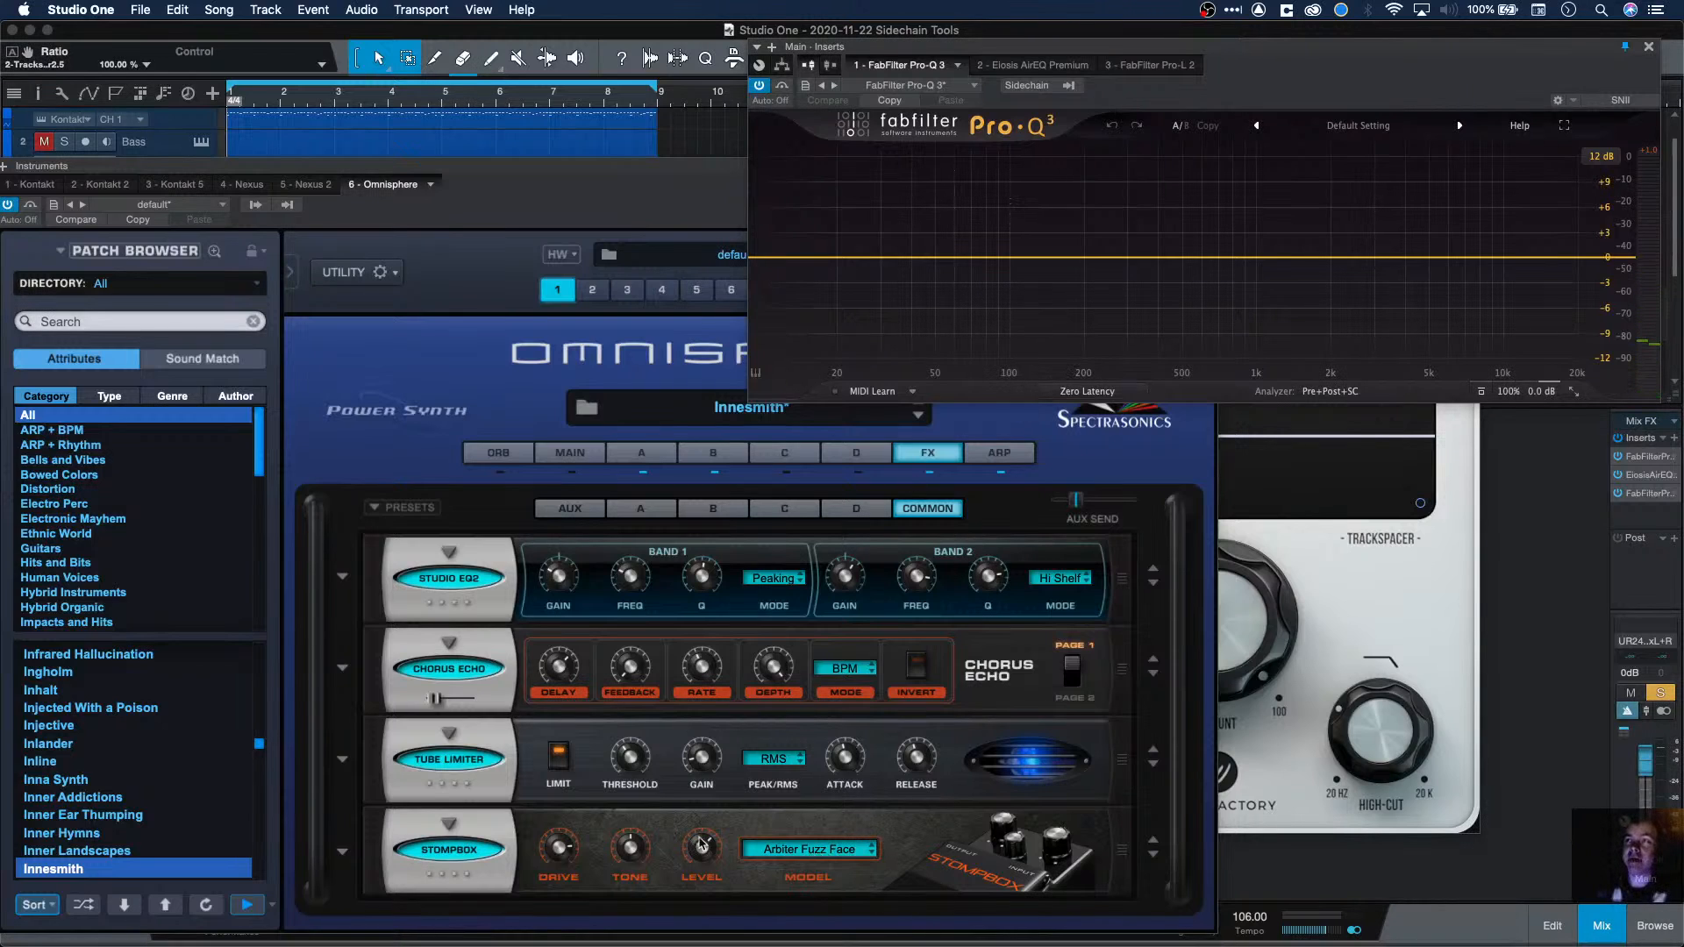
pyautogui.press('space')
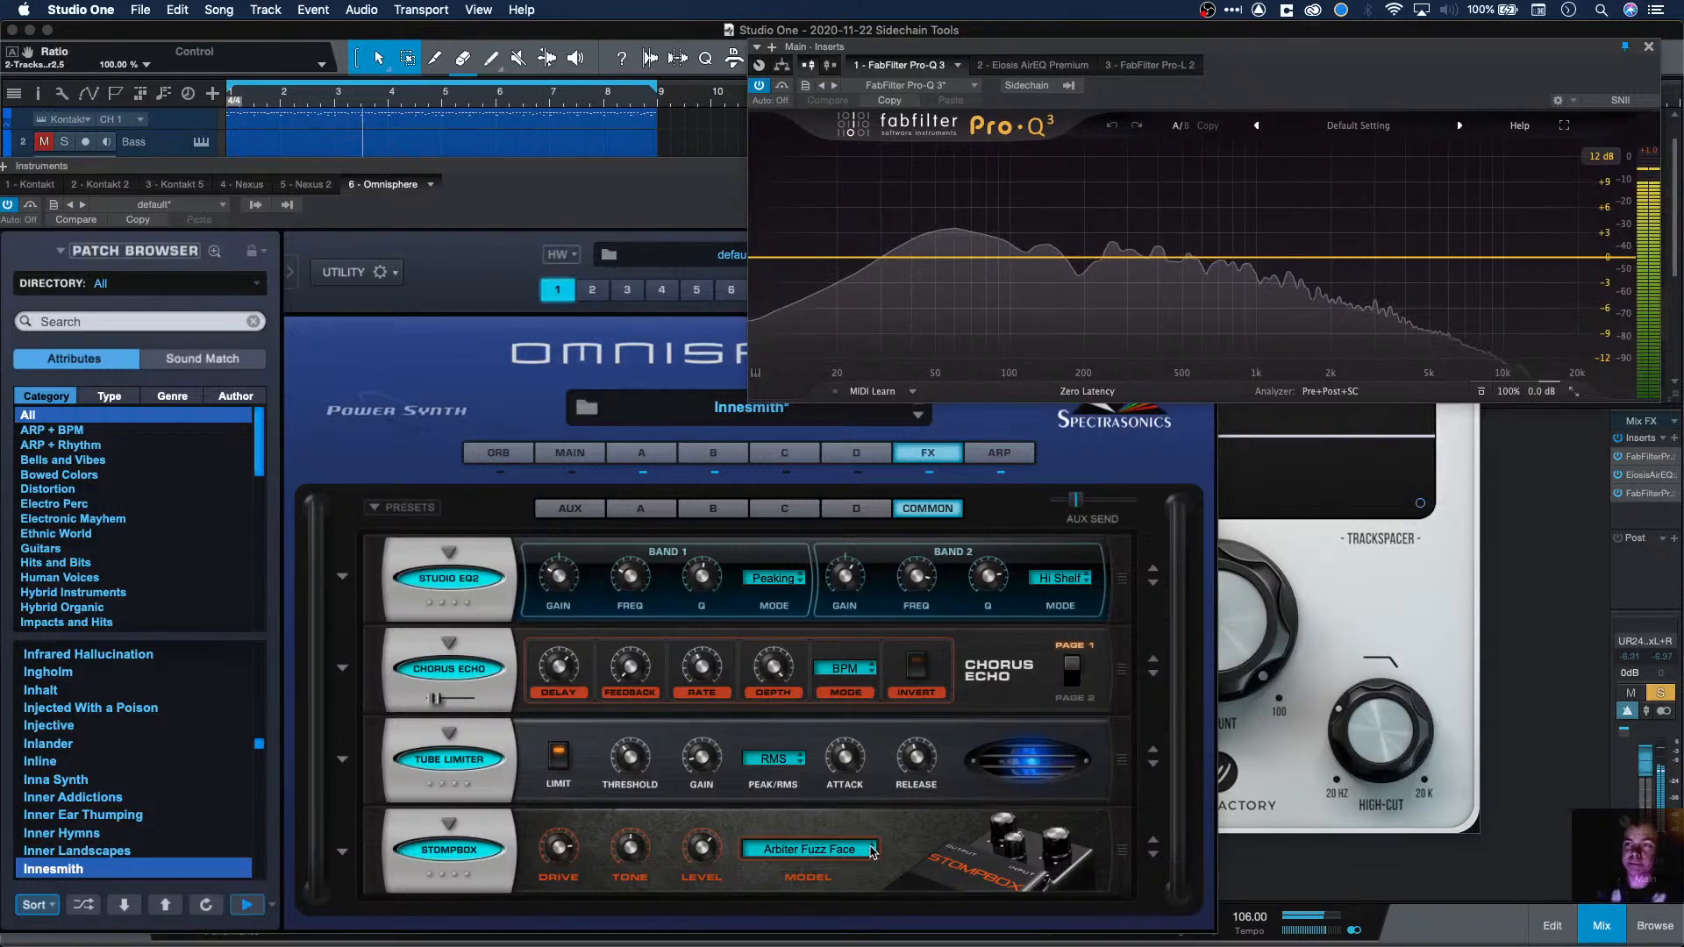
pyautogui.click(873, 853)
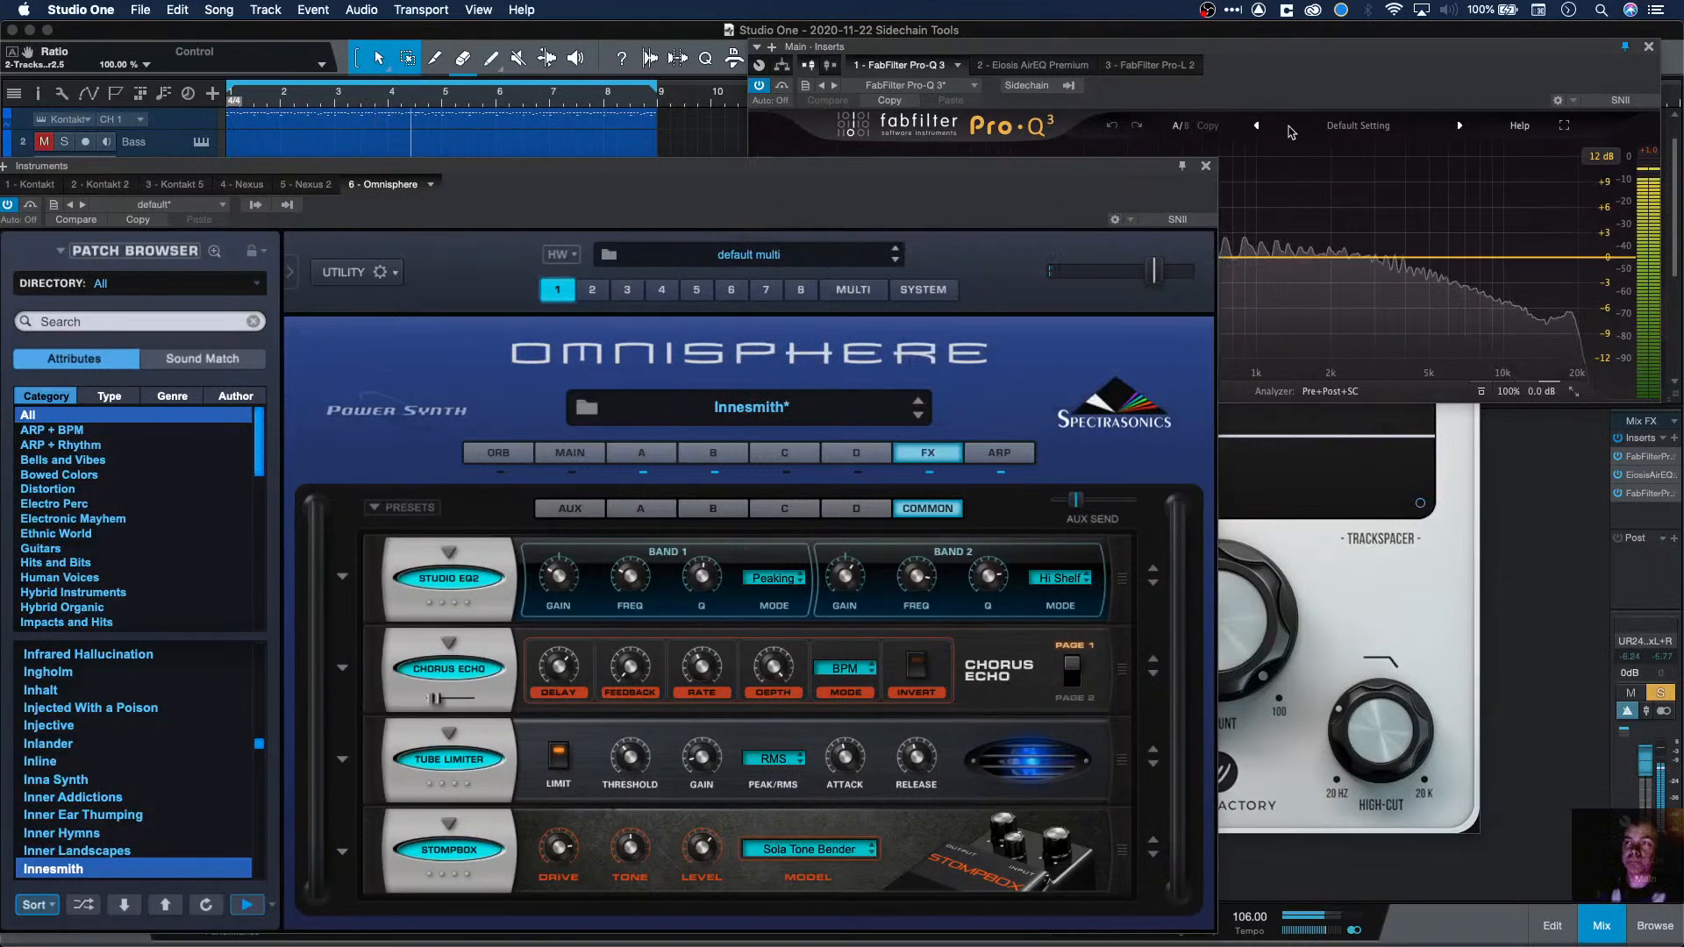
pyautogui.click(1298, 106)
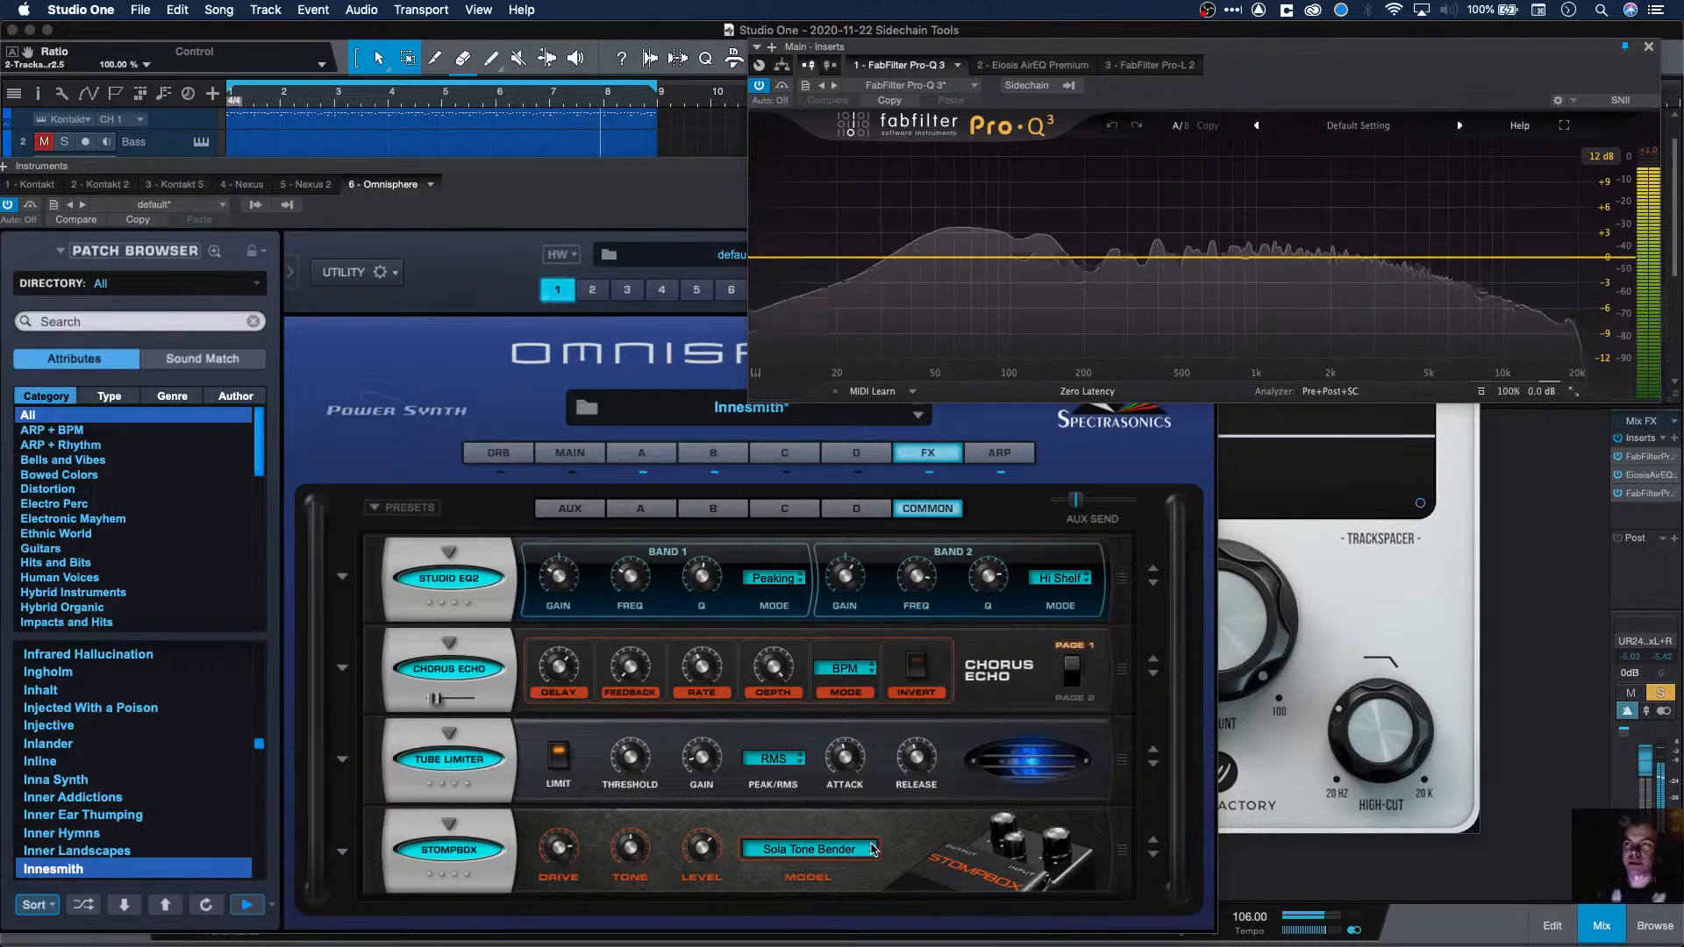
pyautogui.click(875, 858)
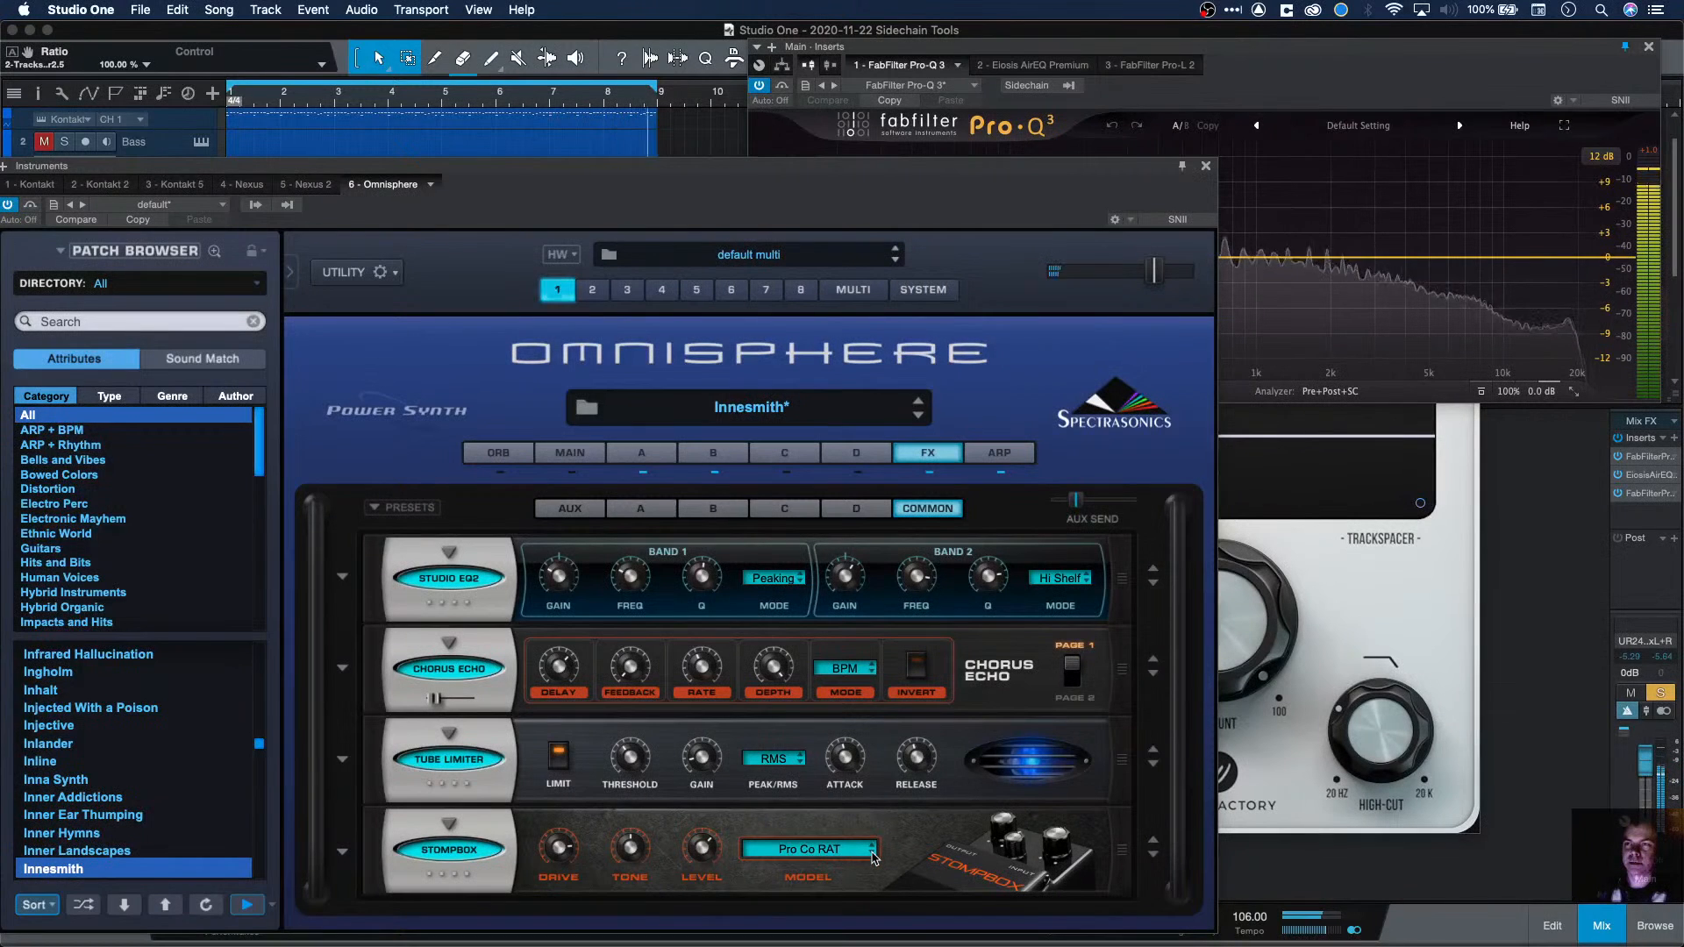
pyautogui.click(875, 857)
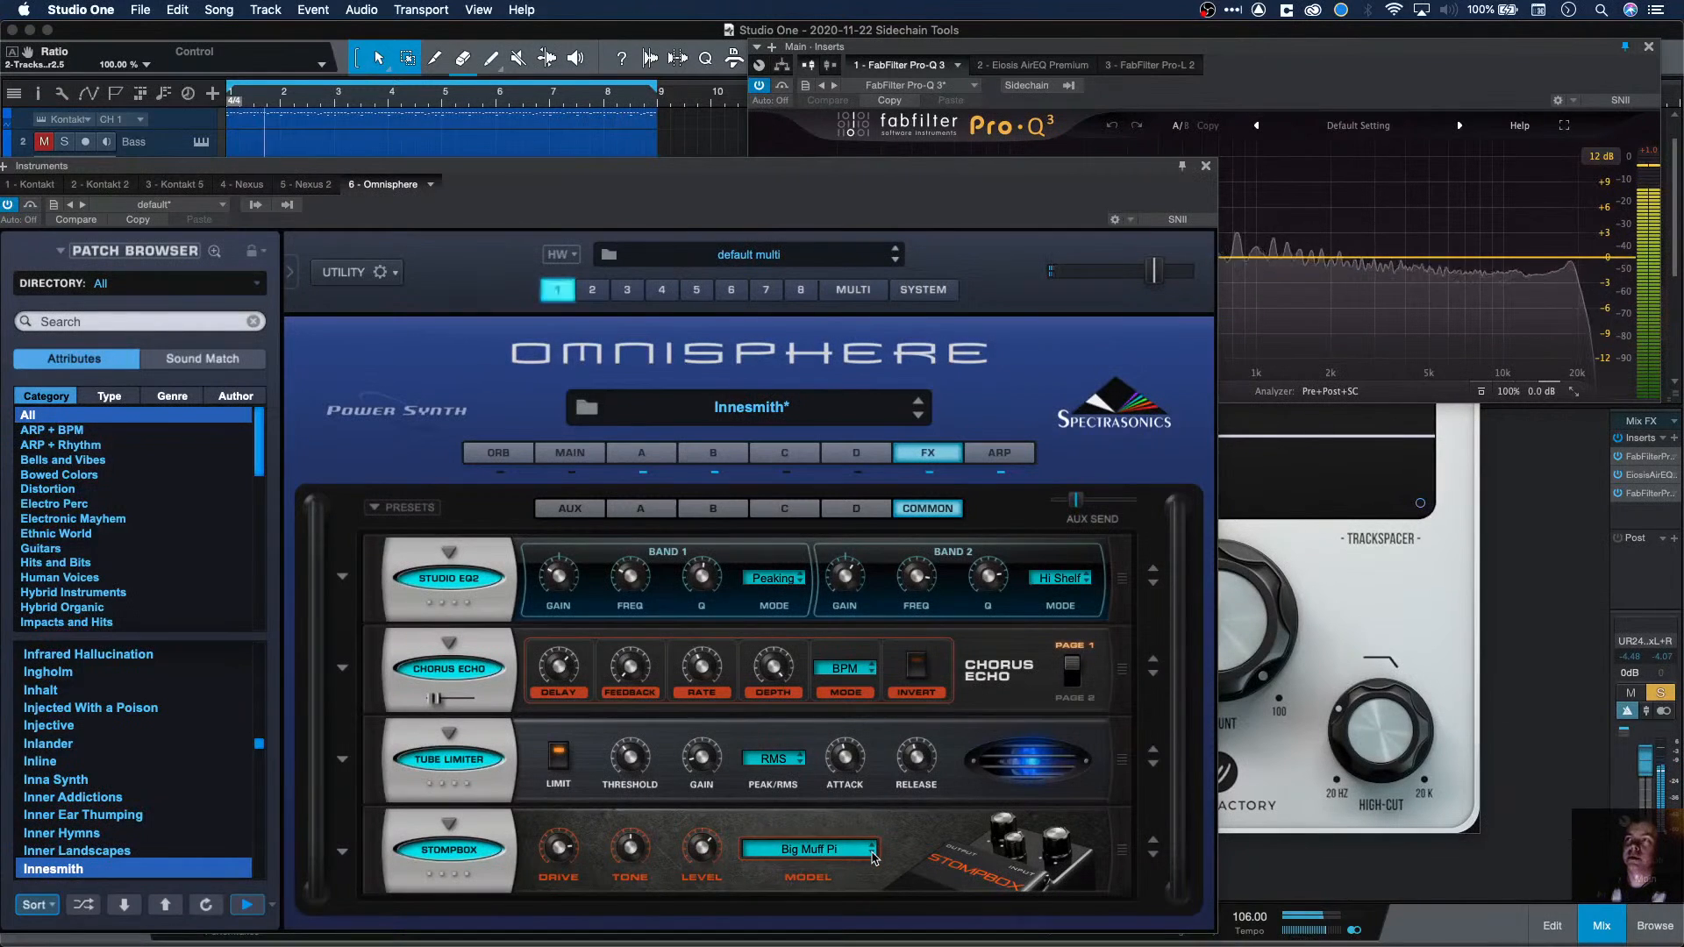
pyautogui.click(875, 857)
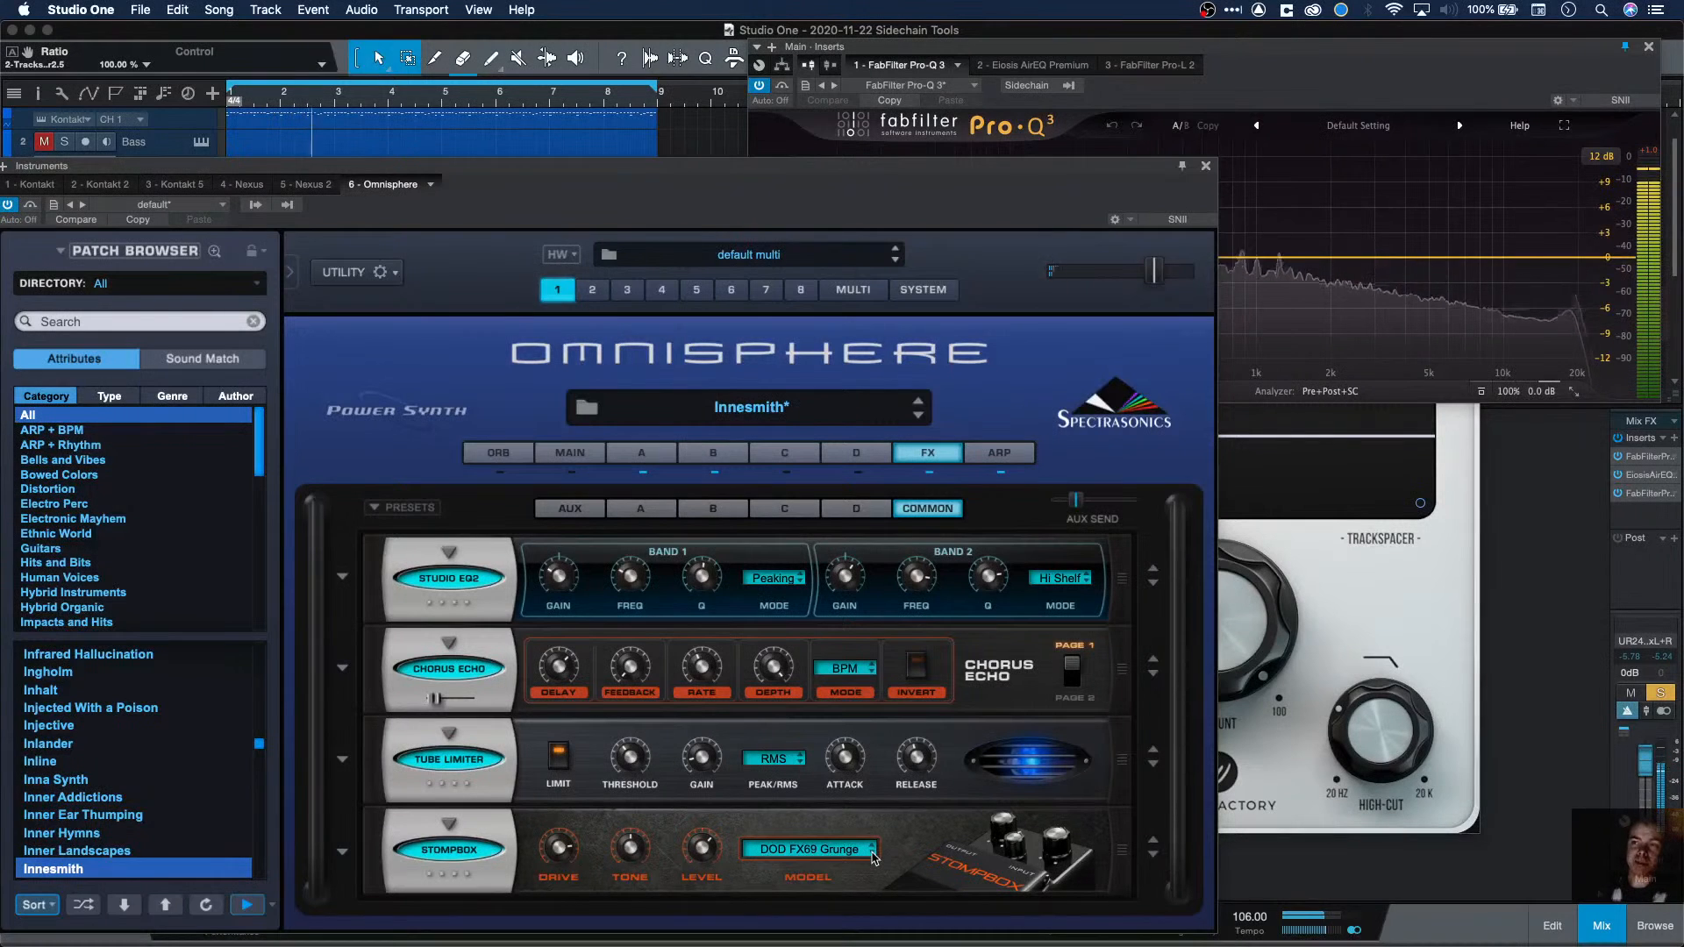
pyautogui.click(874, 857)
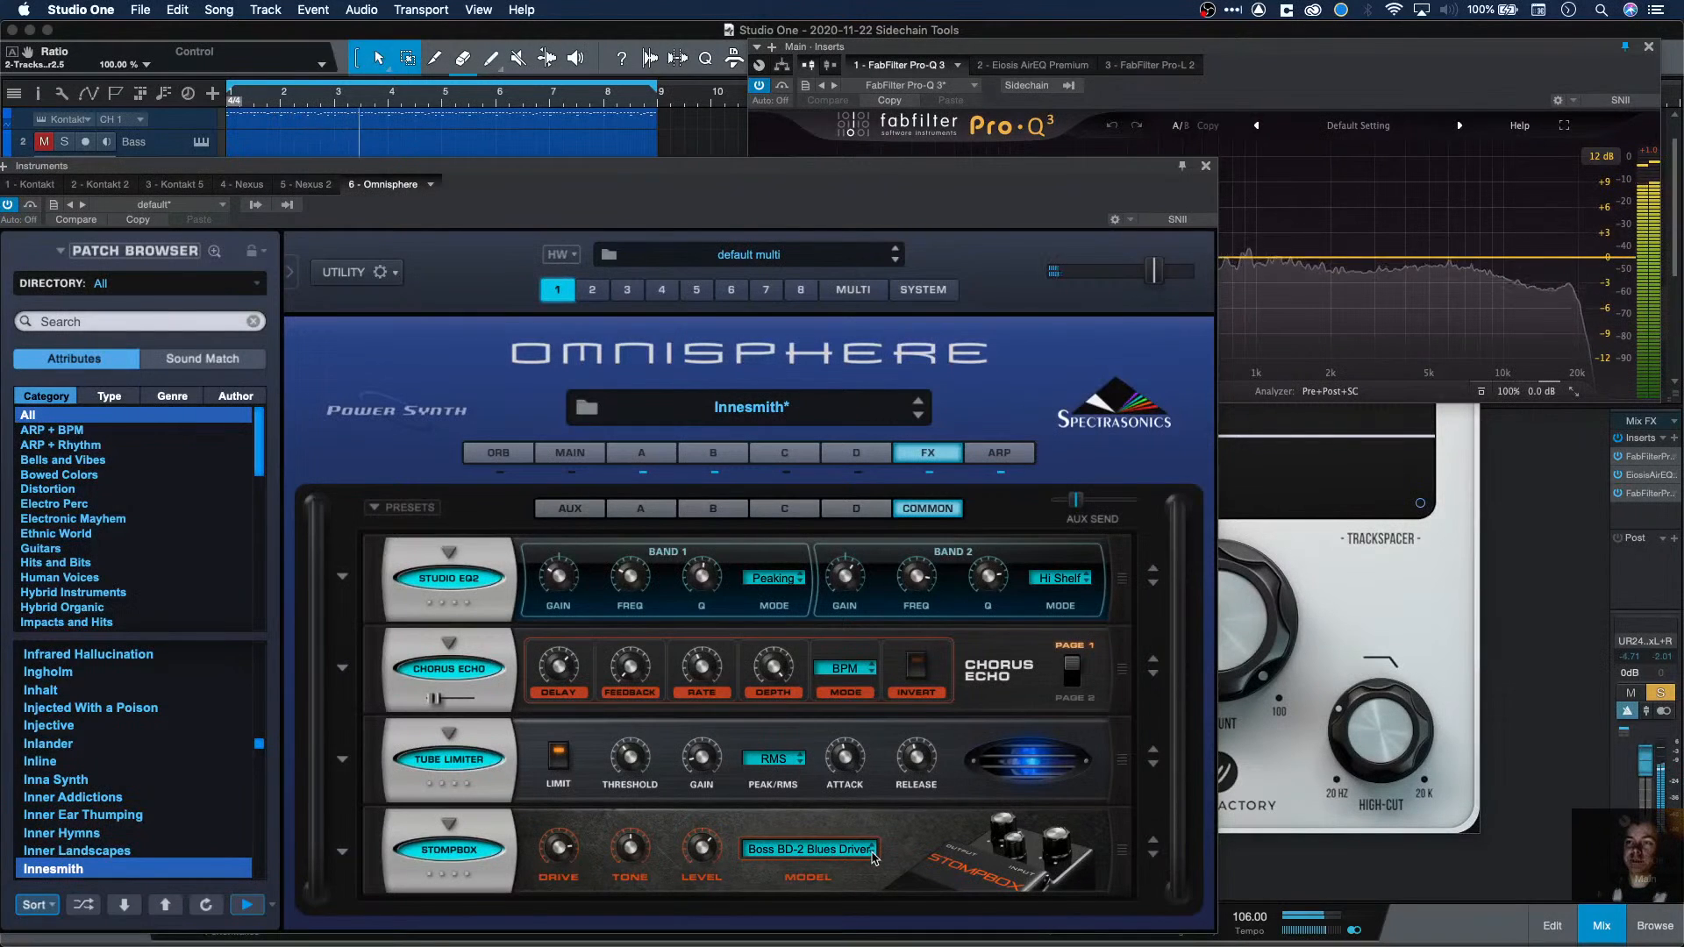
pyautogui.click(875, 858)
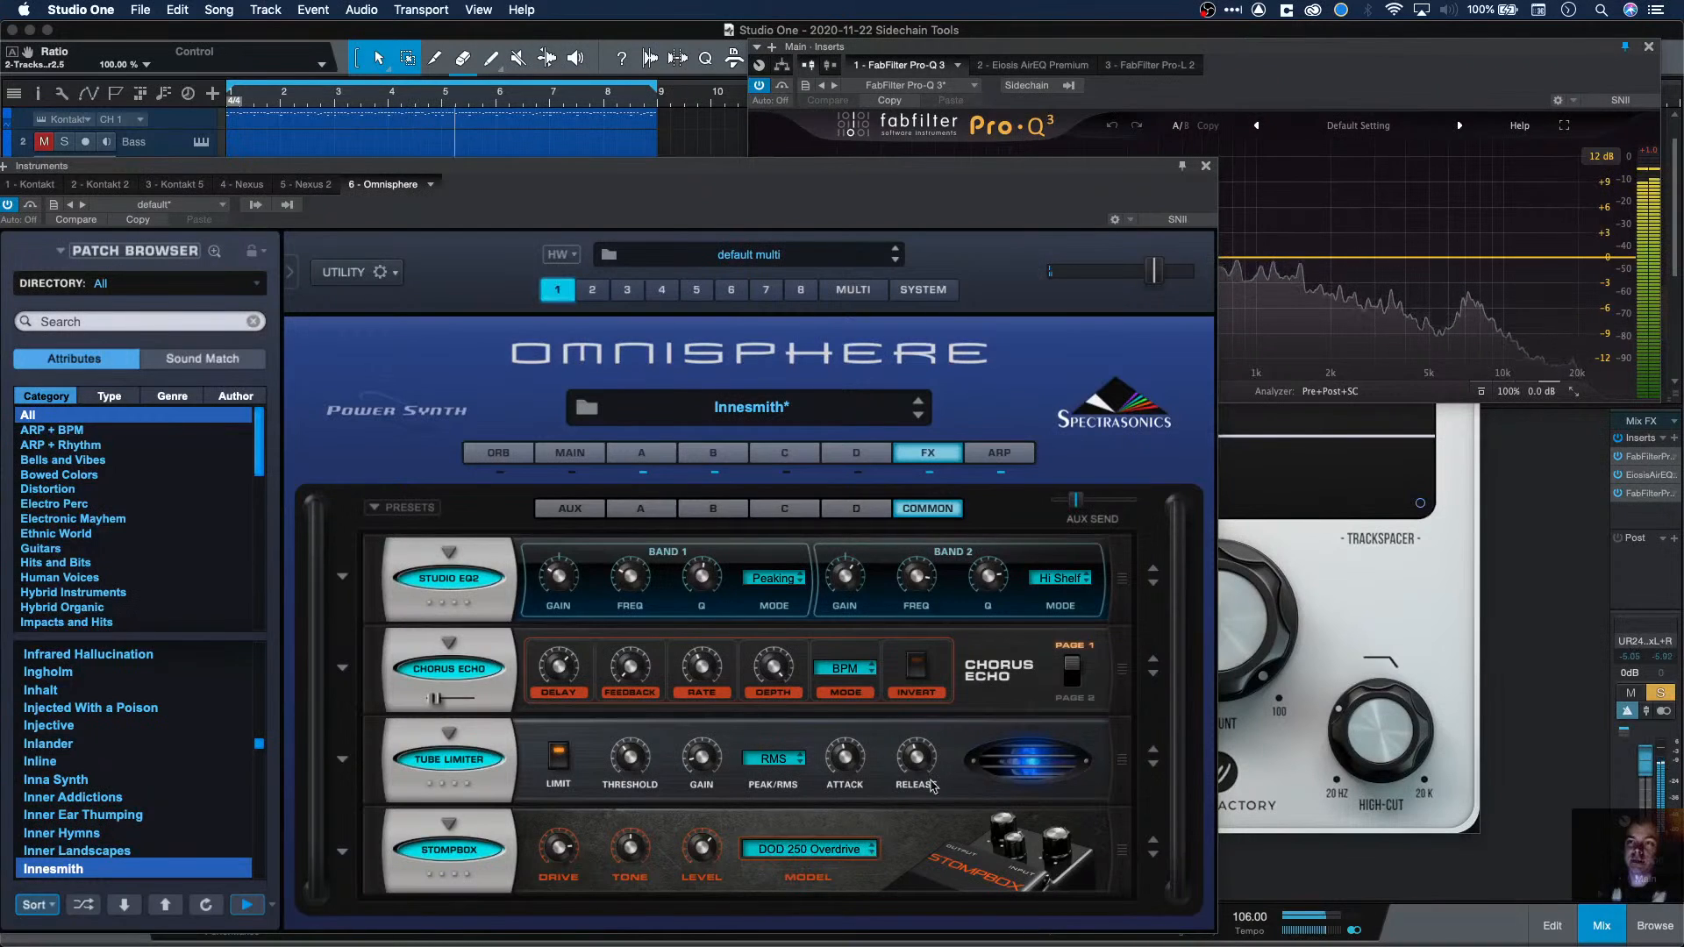
pyautogui.click(1327, 104)
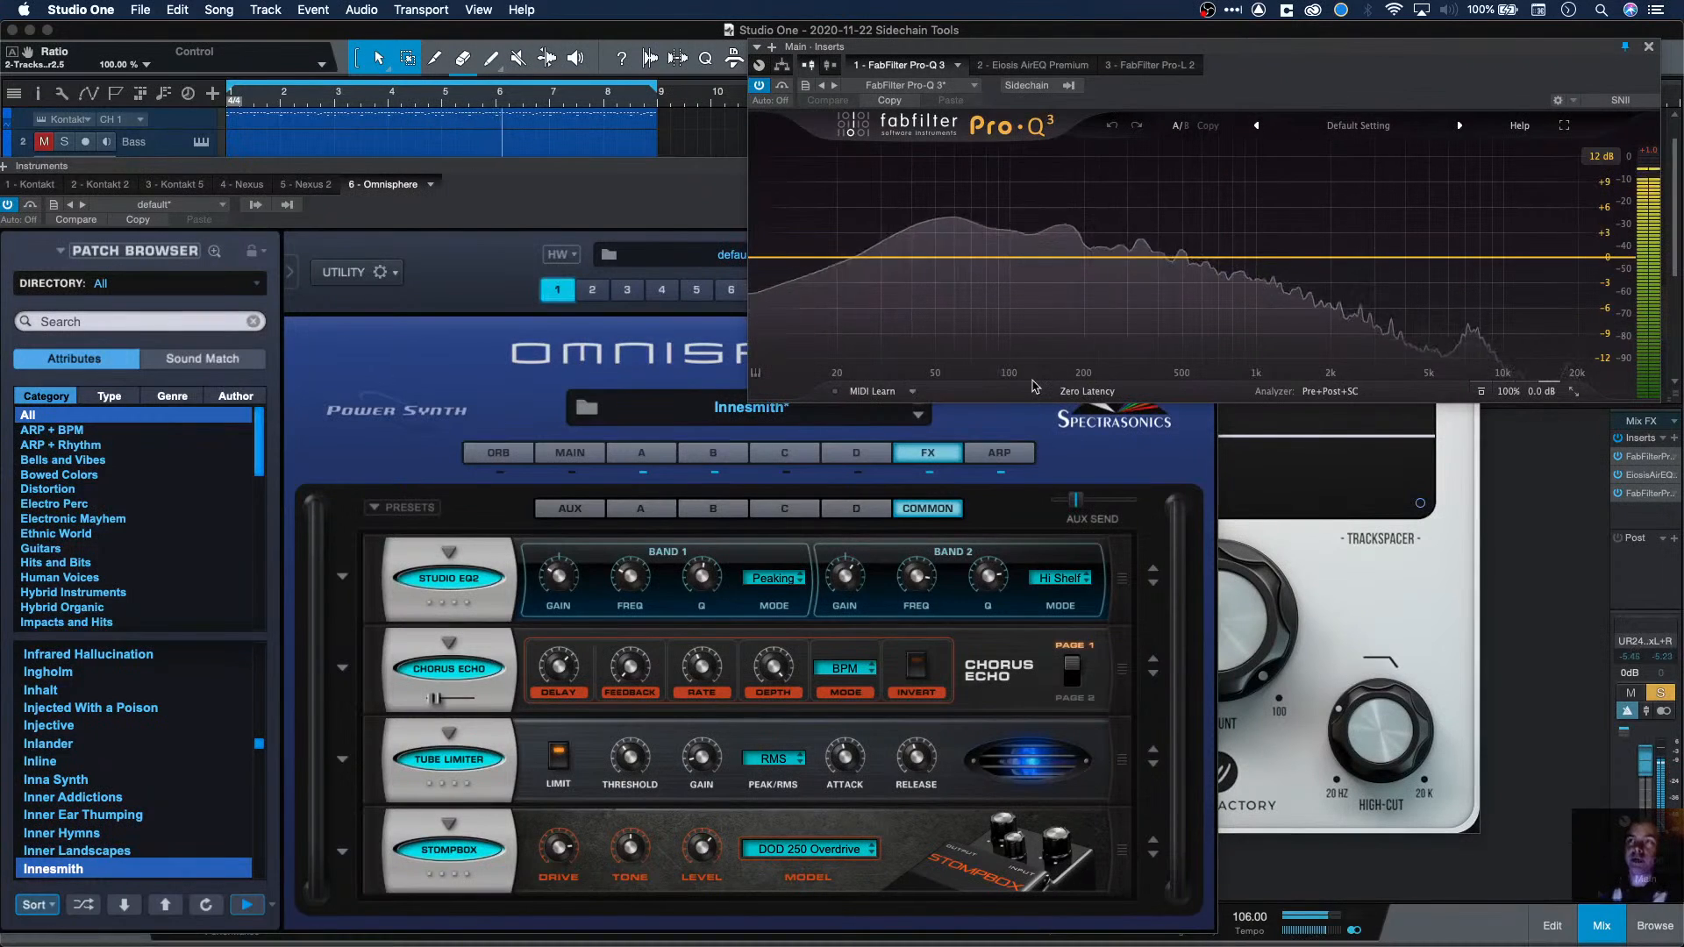
# Step: Clear the Omnisphere editor off the mixer, solo the AI_Cerberus full mix track to hear it with the synth, and stop playback
pyautogui.moveTo(610, 172); pyautogui.dragTo(395, 946)
pyautogui.click(948, 572)
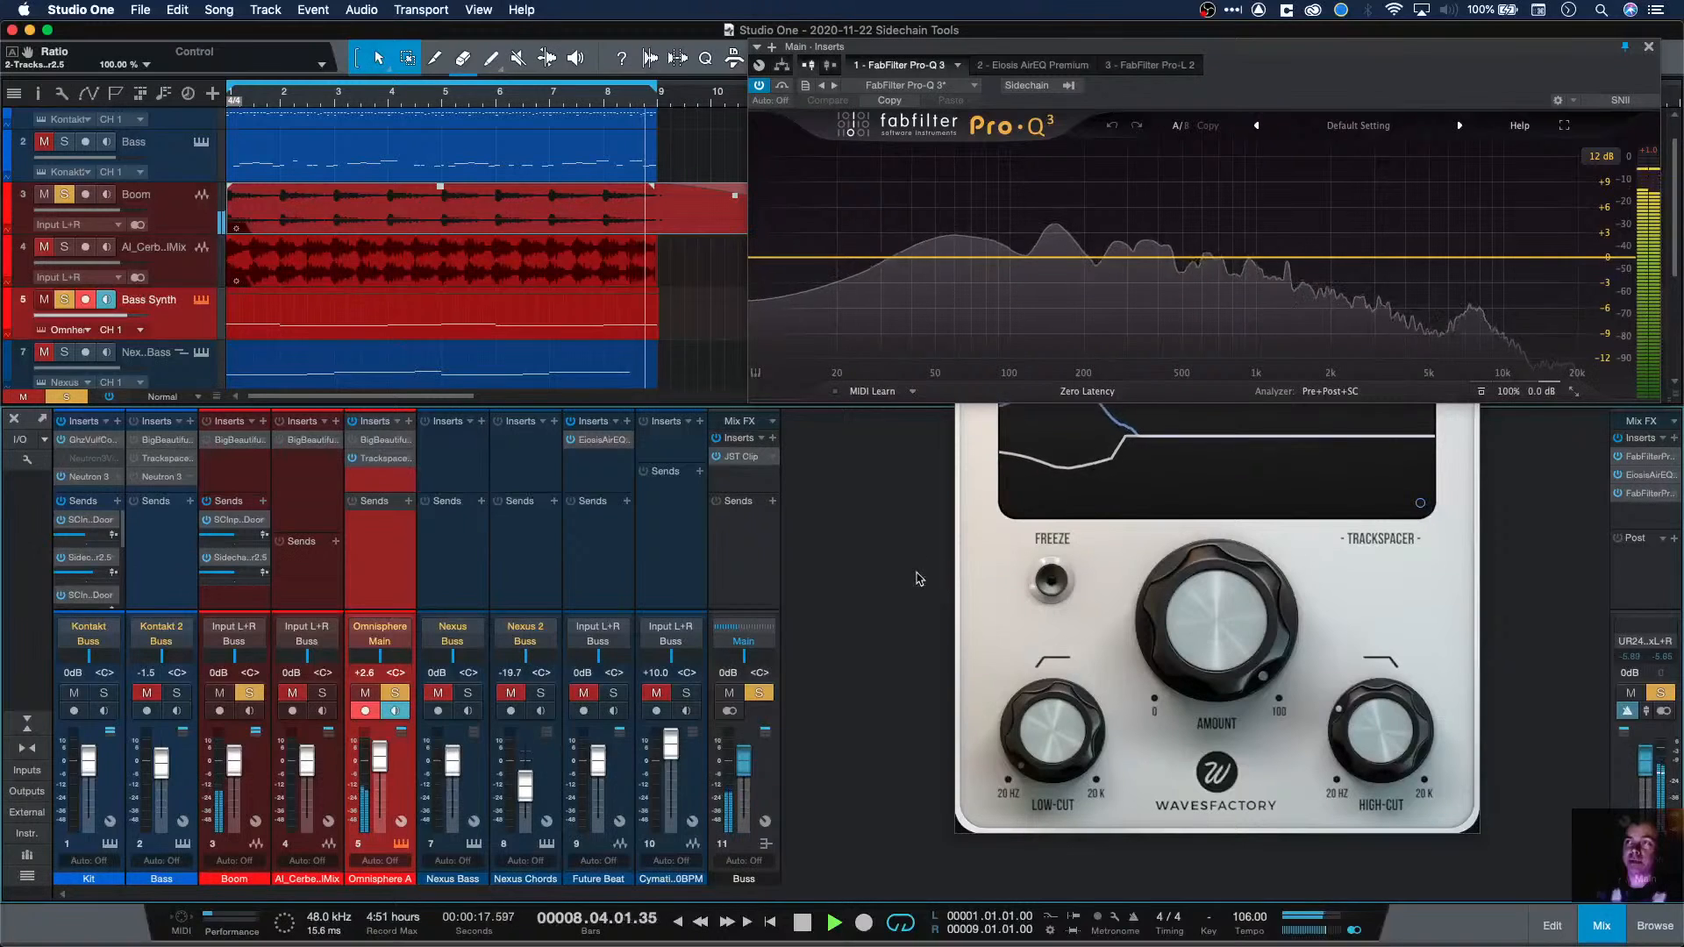
pyautogui.click(64, 248)
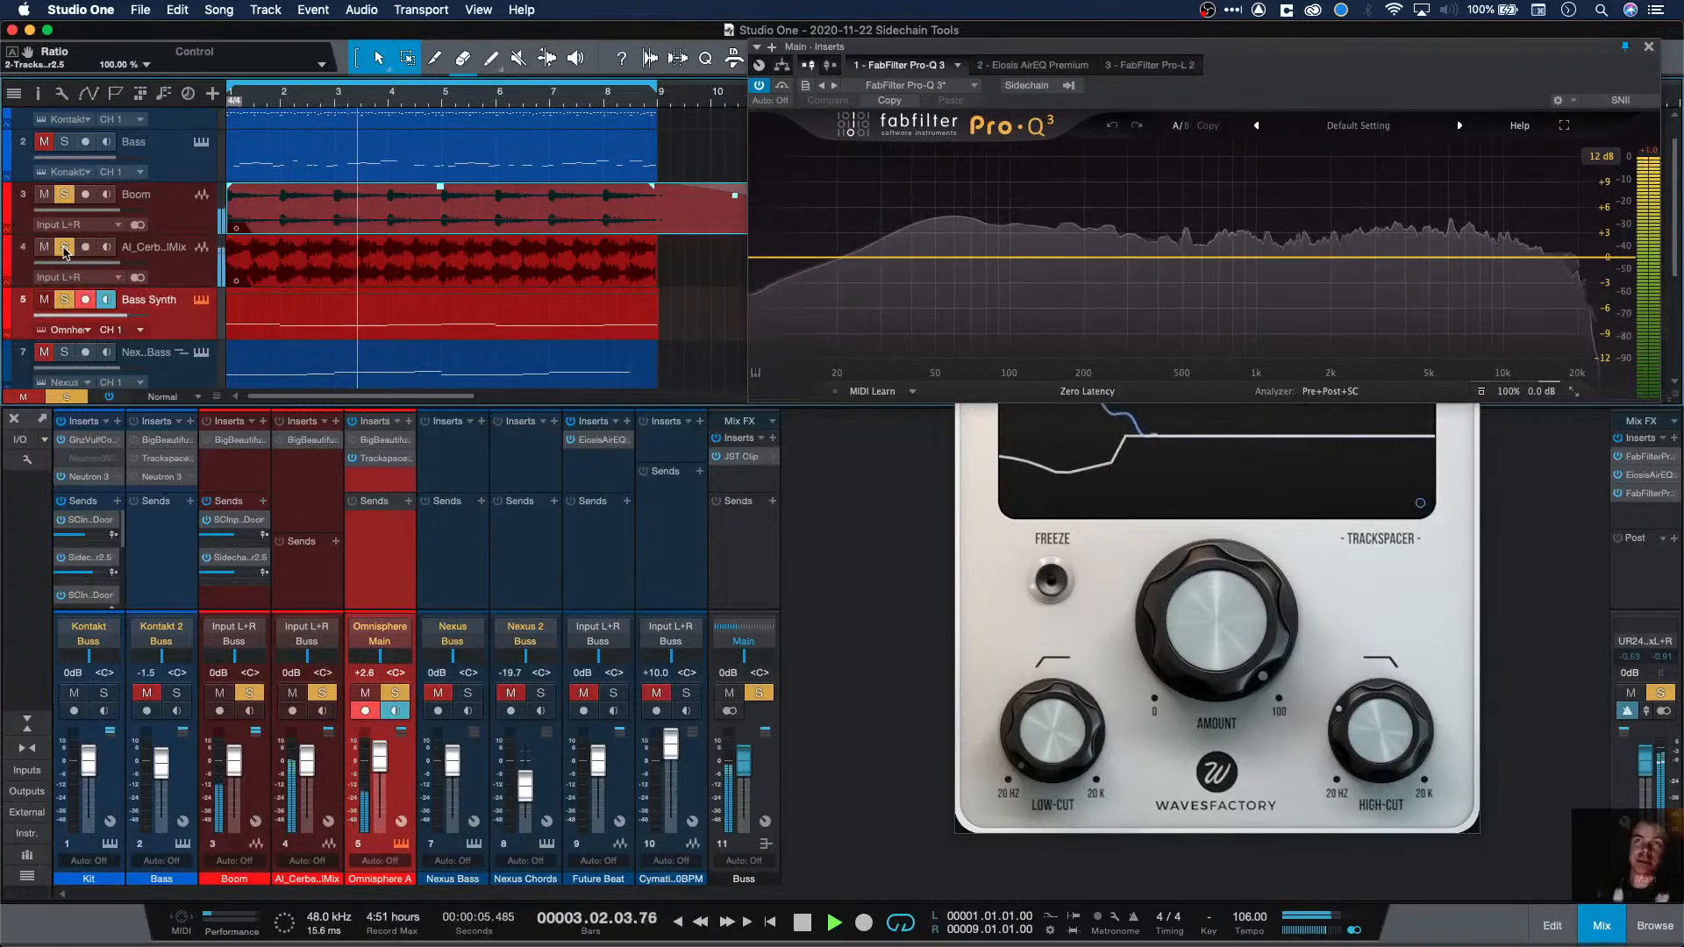
pyautogui.press('space')
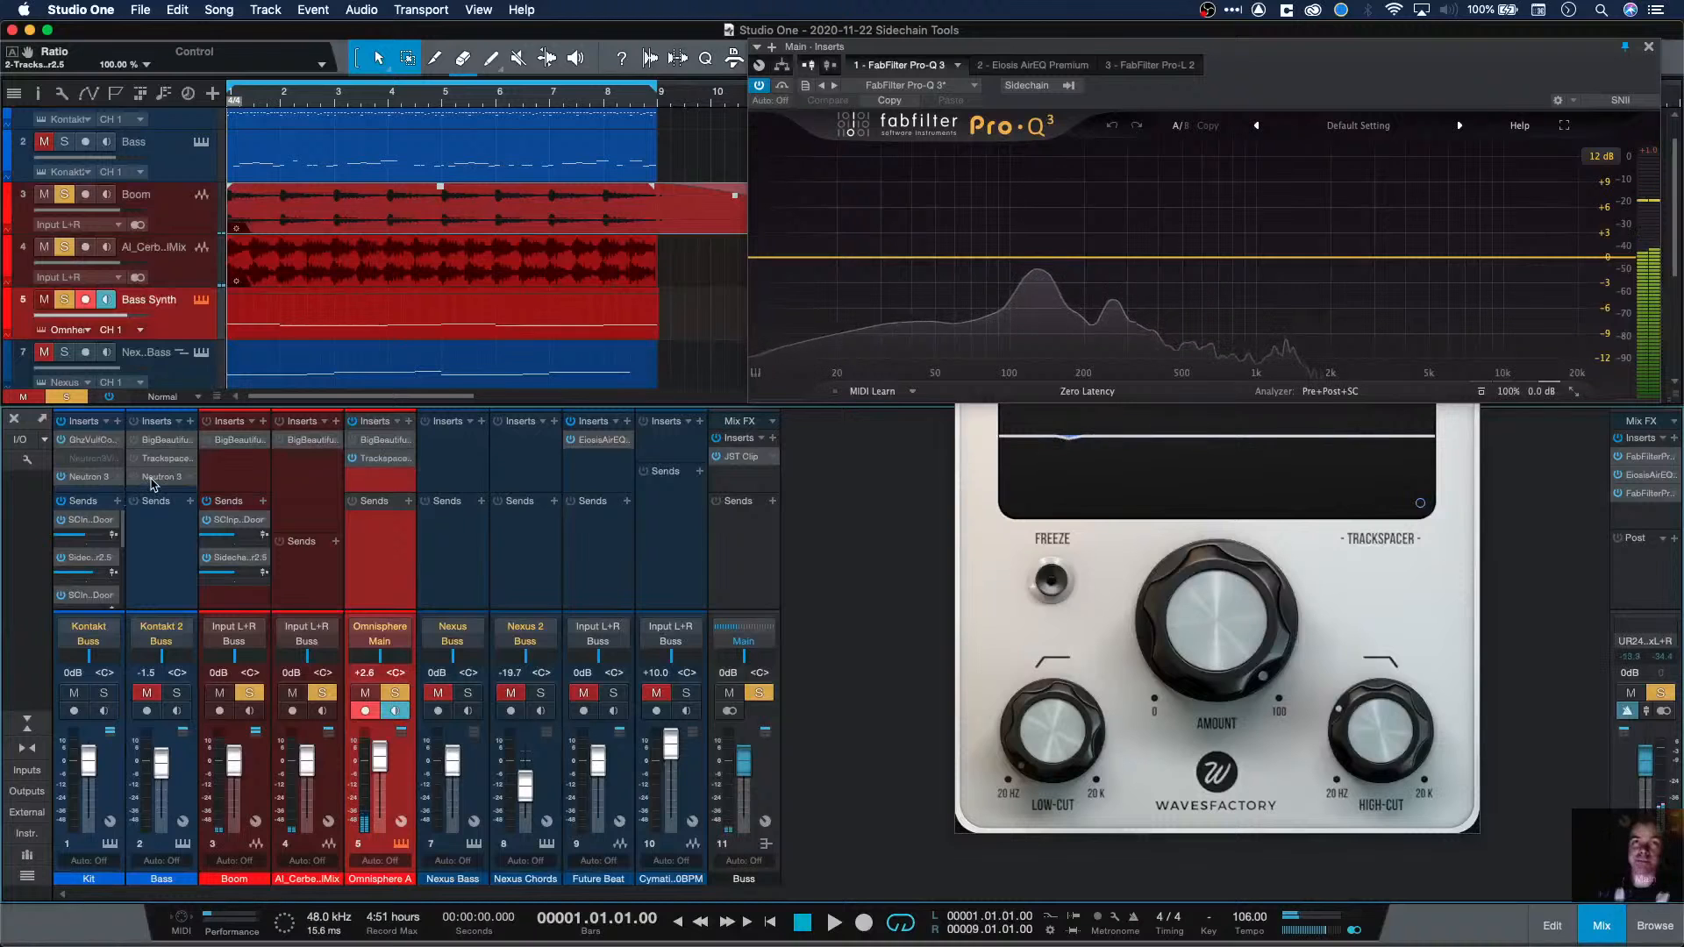
# Step: Copy Neutron 3 from the Bass channel to Omnisphere A and send Boom to that Neutron 3's Stereo Aux In sidechain
pyautogui.moveTo(92, 476); pyautogui.dragTo(374, 488)
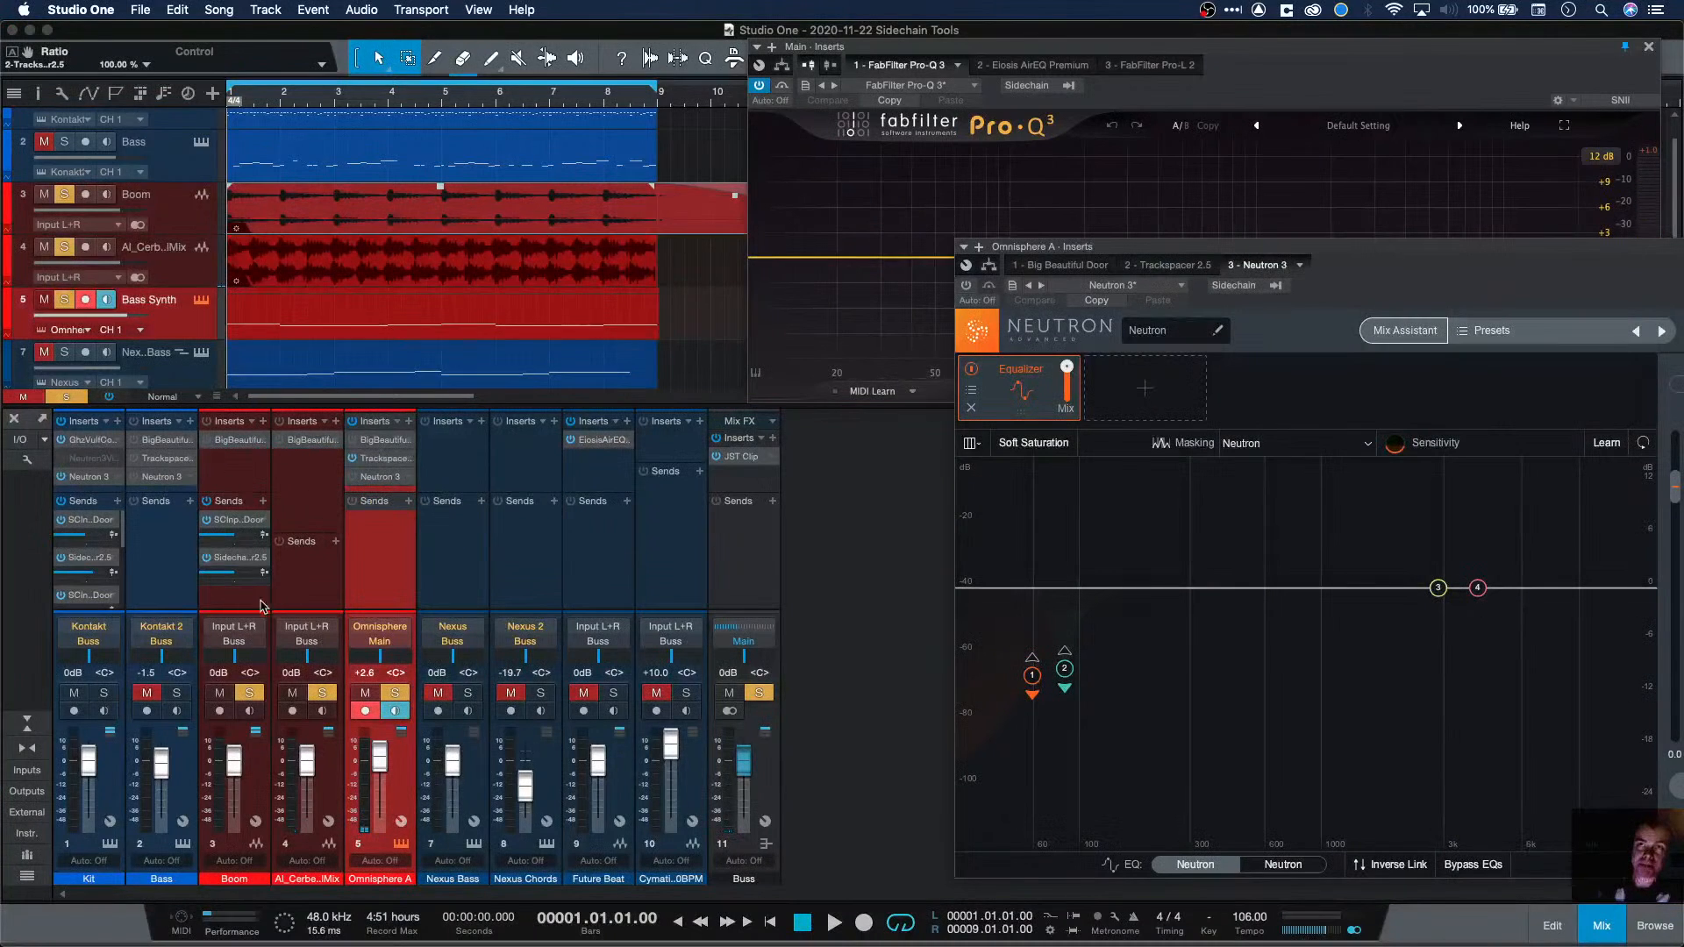
pyautogui.click(262, 501)
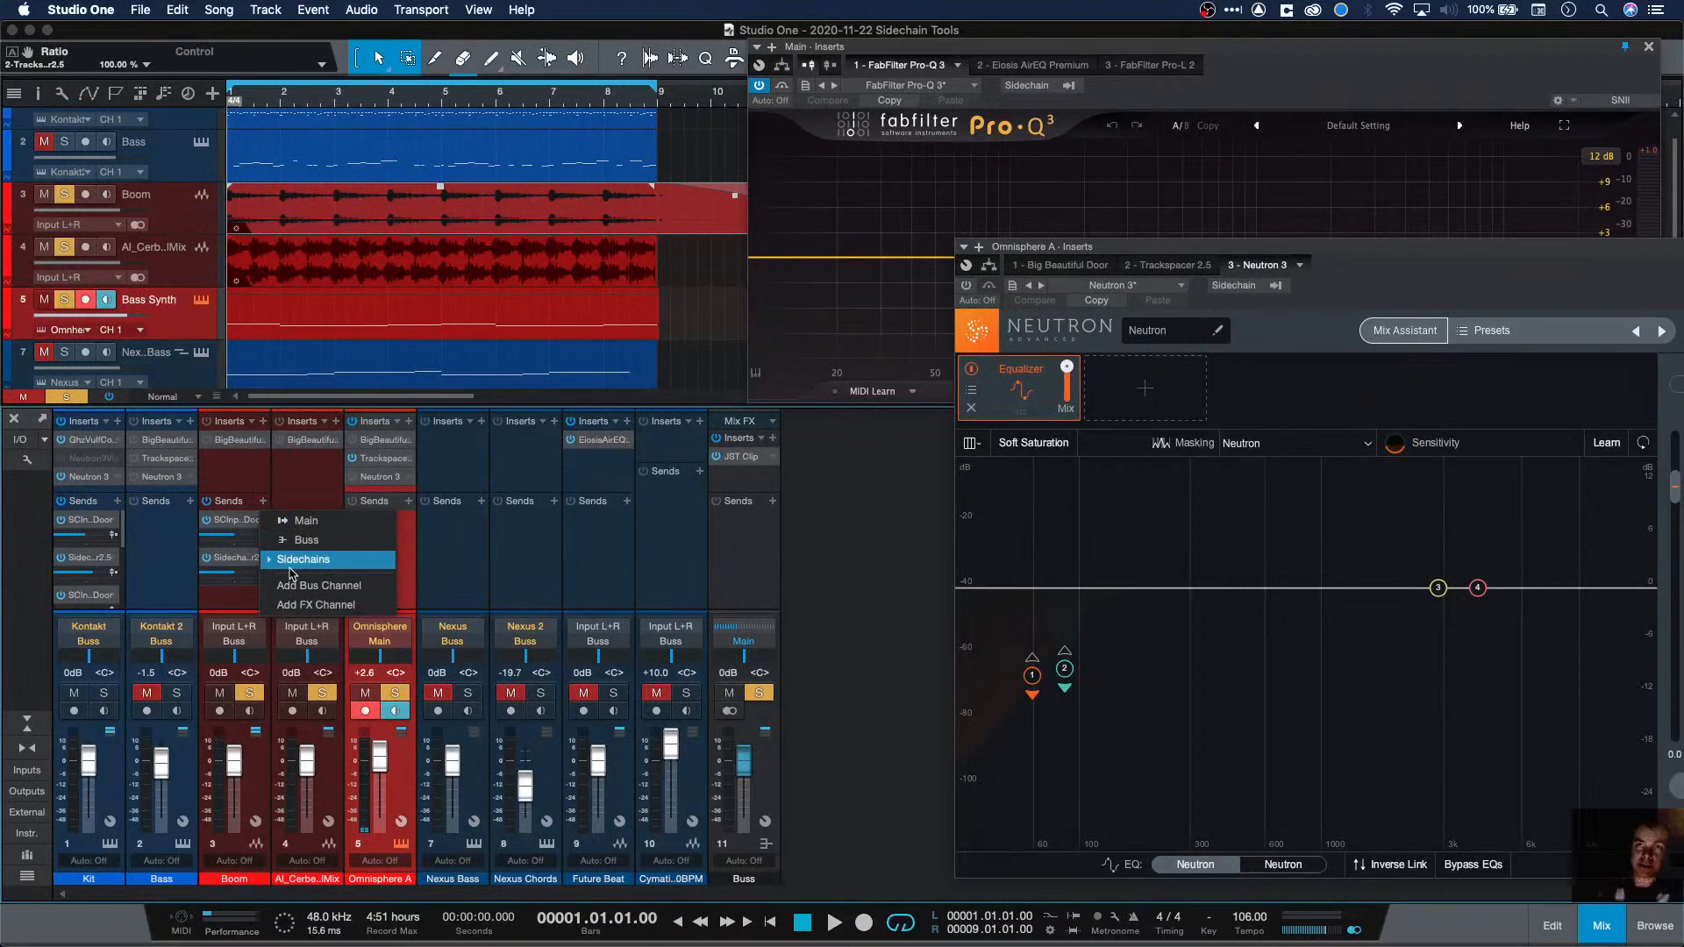
pyautogui.moveTo(292, 564)
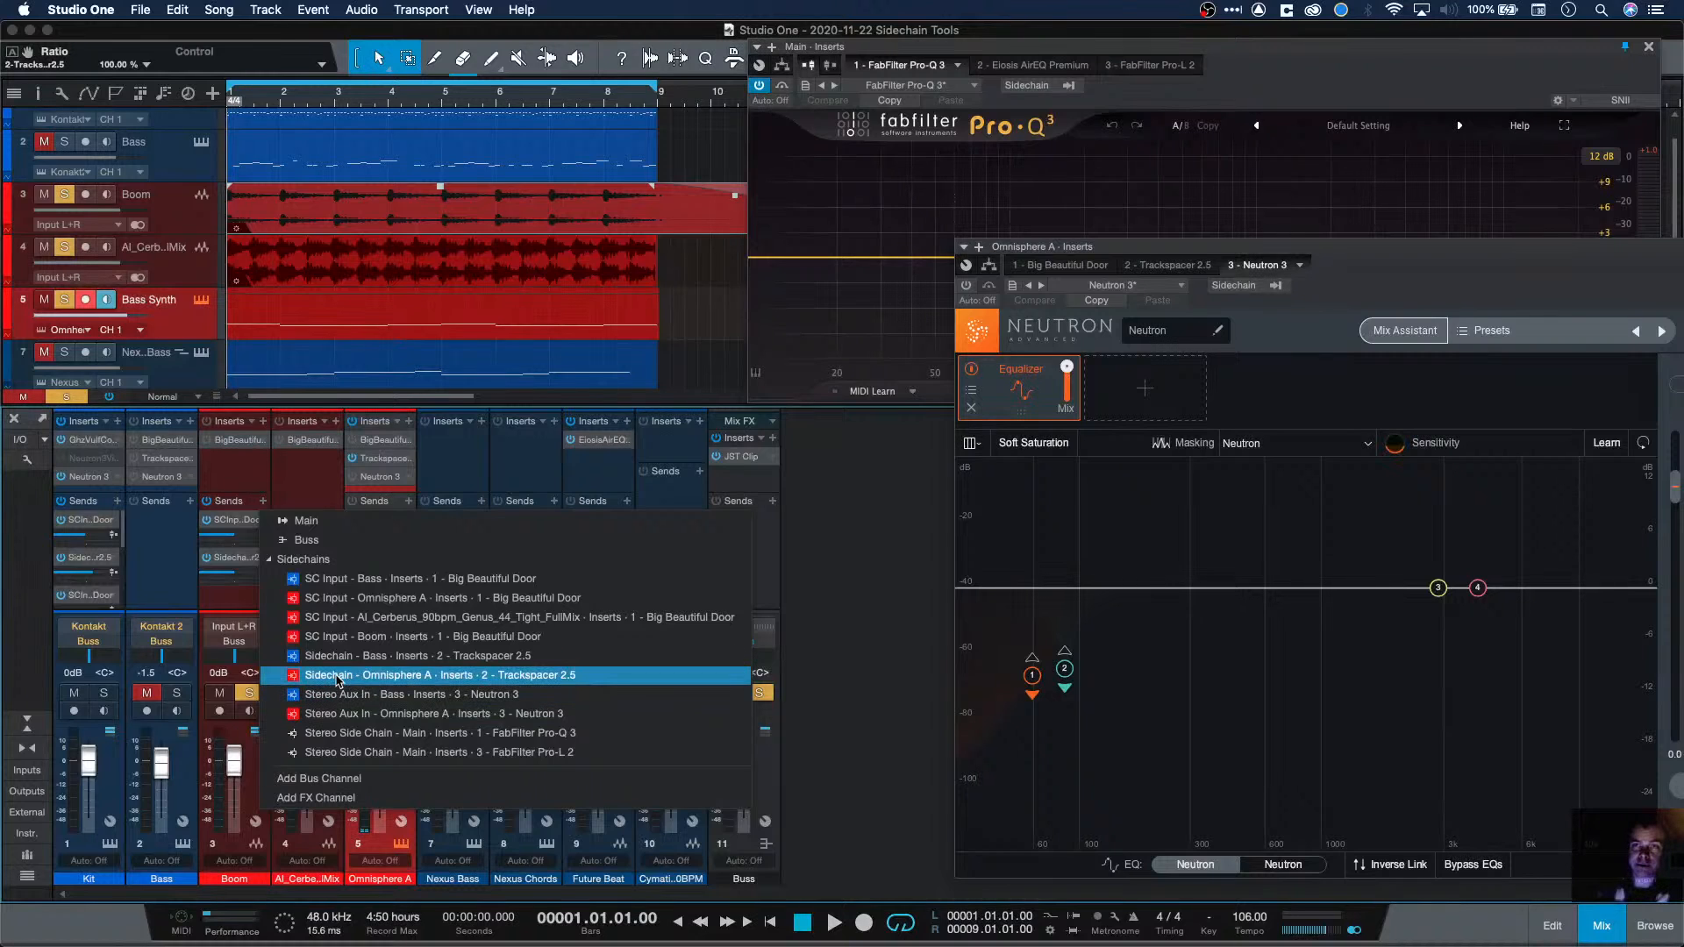
pyautogui.click(341, 715)
# Step: Deactivate Trackspacer and activate Neutron 3 on the Omnisphere channel, and reposition the plug-in window so its whole interface is visible
pyautogui.press('space')
pyautogui.press('space')
pyautogui.click(353, 459)
pyautogui.click(353, 477)
pyautogui.moveTo(1266, 317); pyautogui.dragTo(1021, 218)
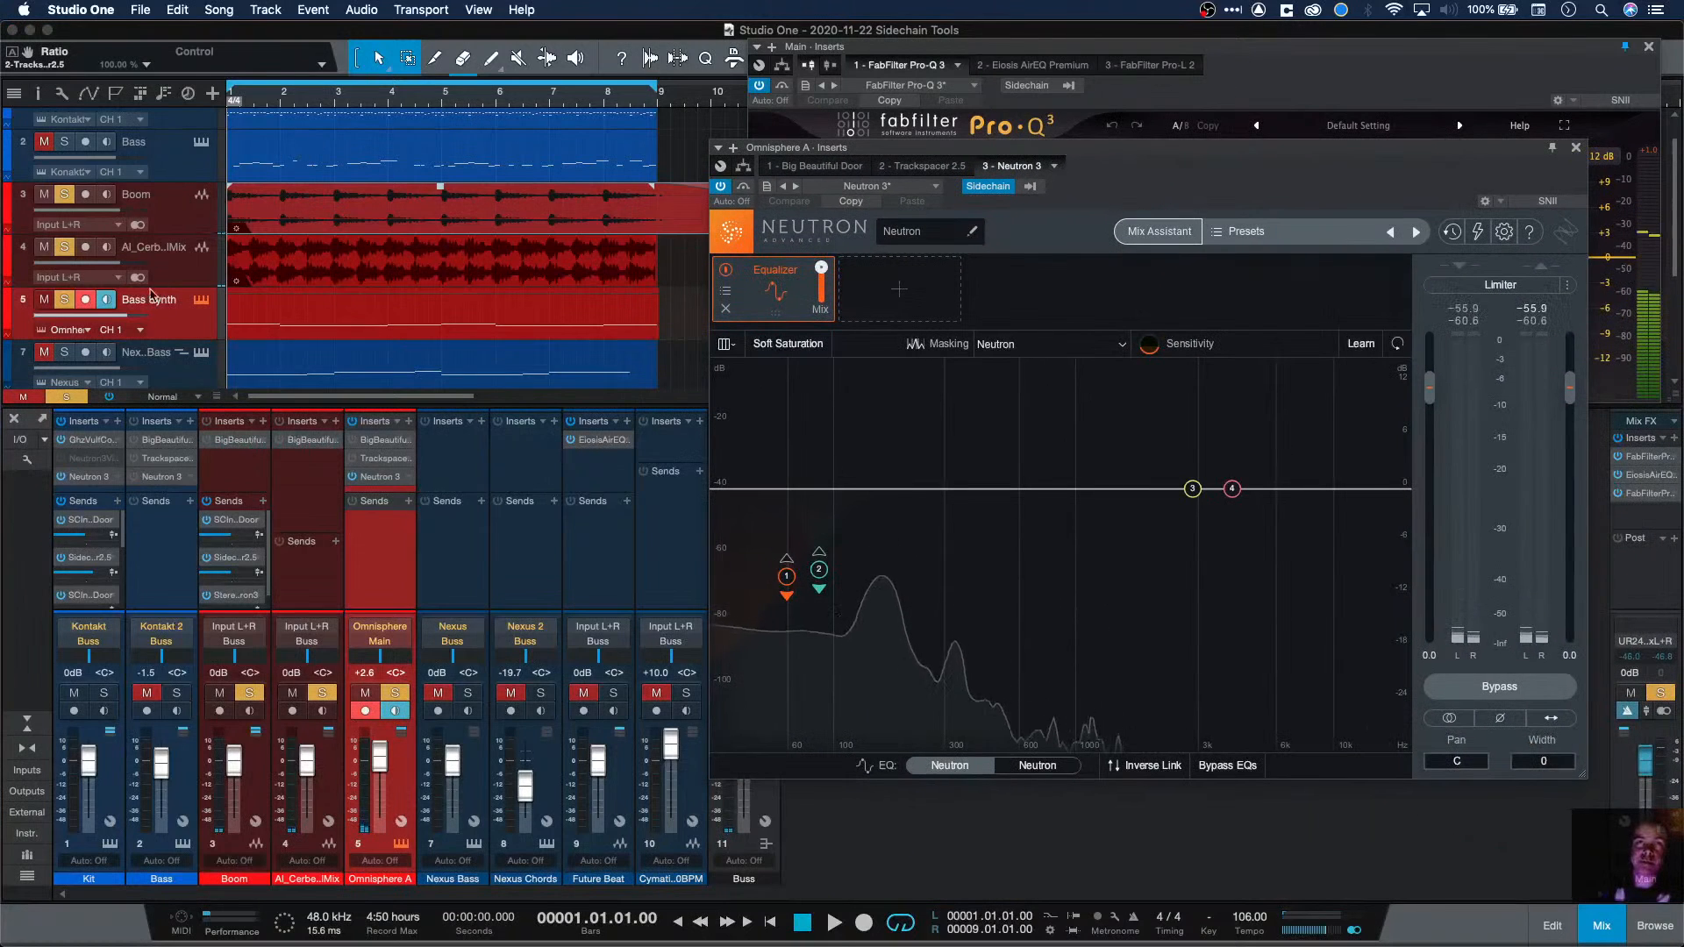
# Step: Leave only the Bass Synth soloed and run Learn in Neutron's Equalizer during a short playback
pyautogui.click(64, 247)
pyautogui.click(64, 196)
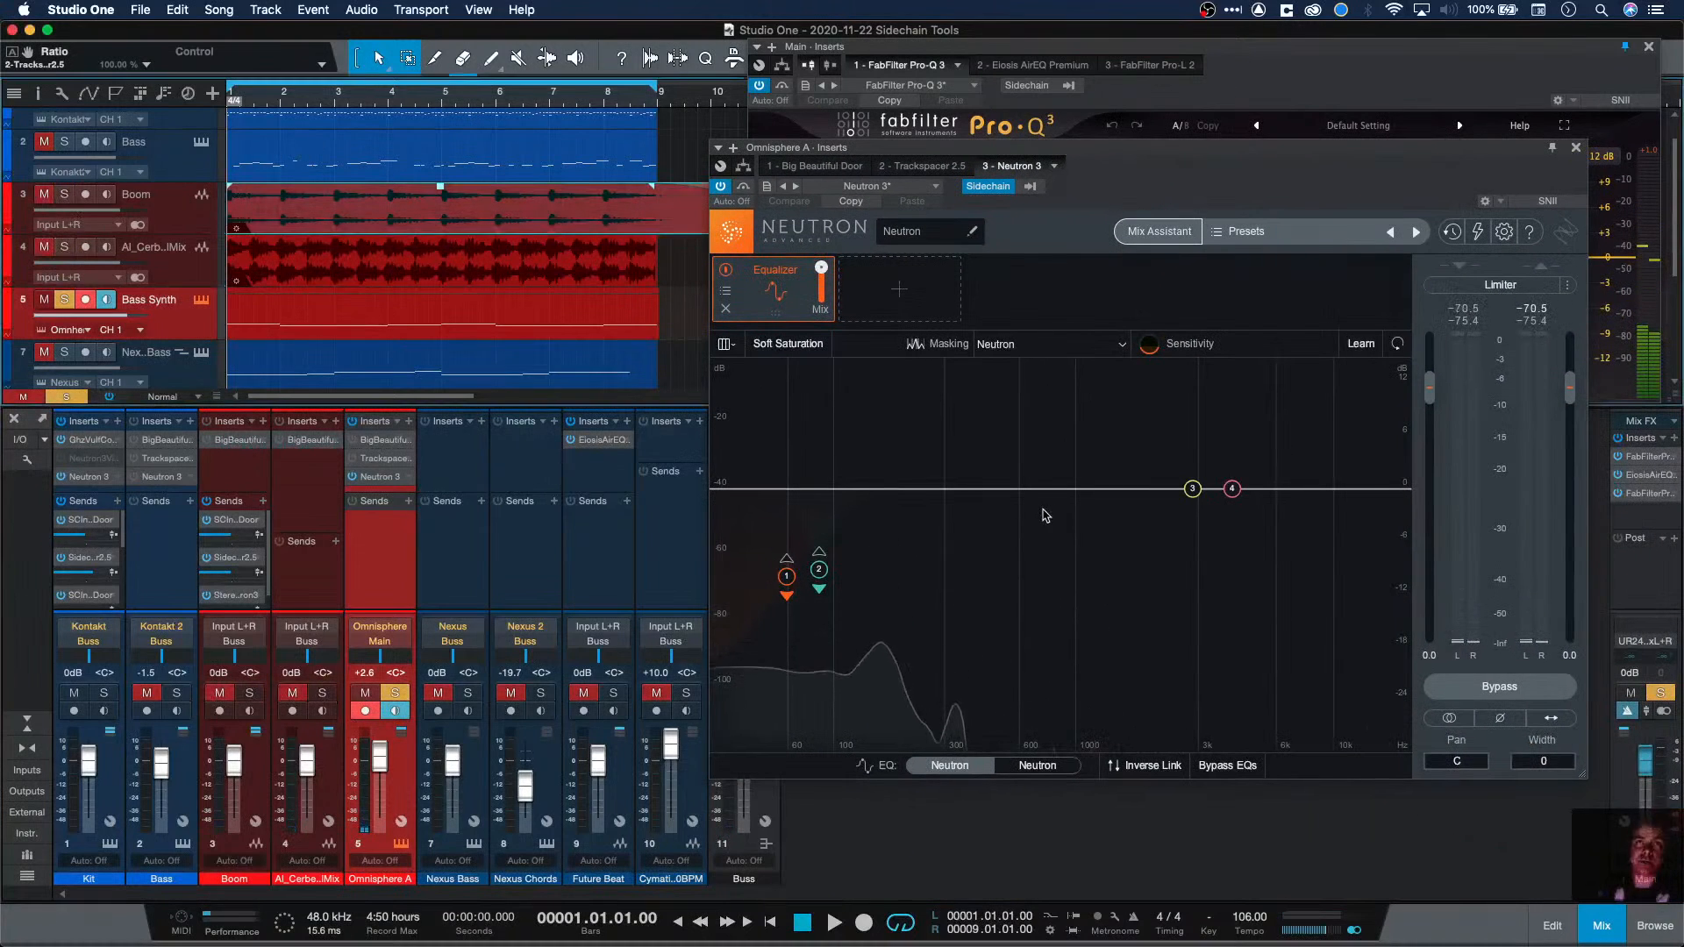
pyautogui.press('space')
pyautogui.click(1361, 344)
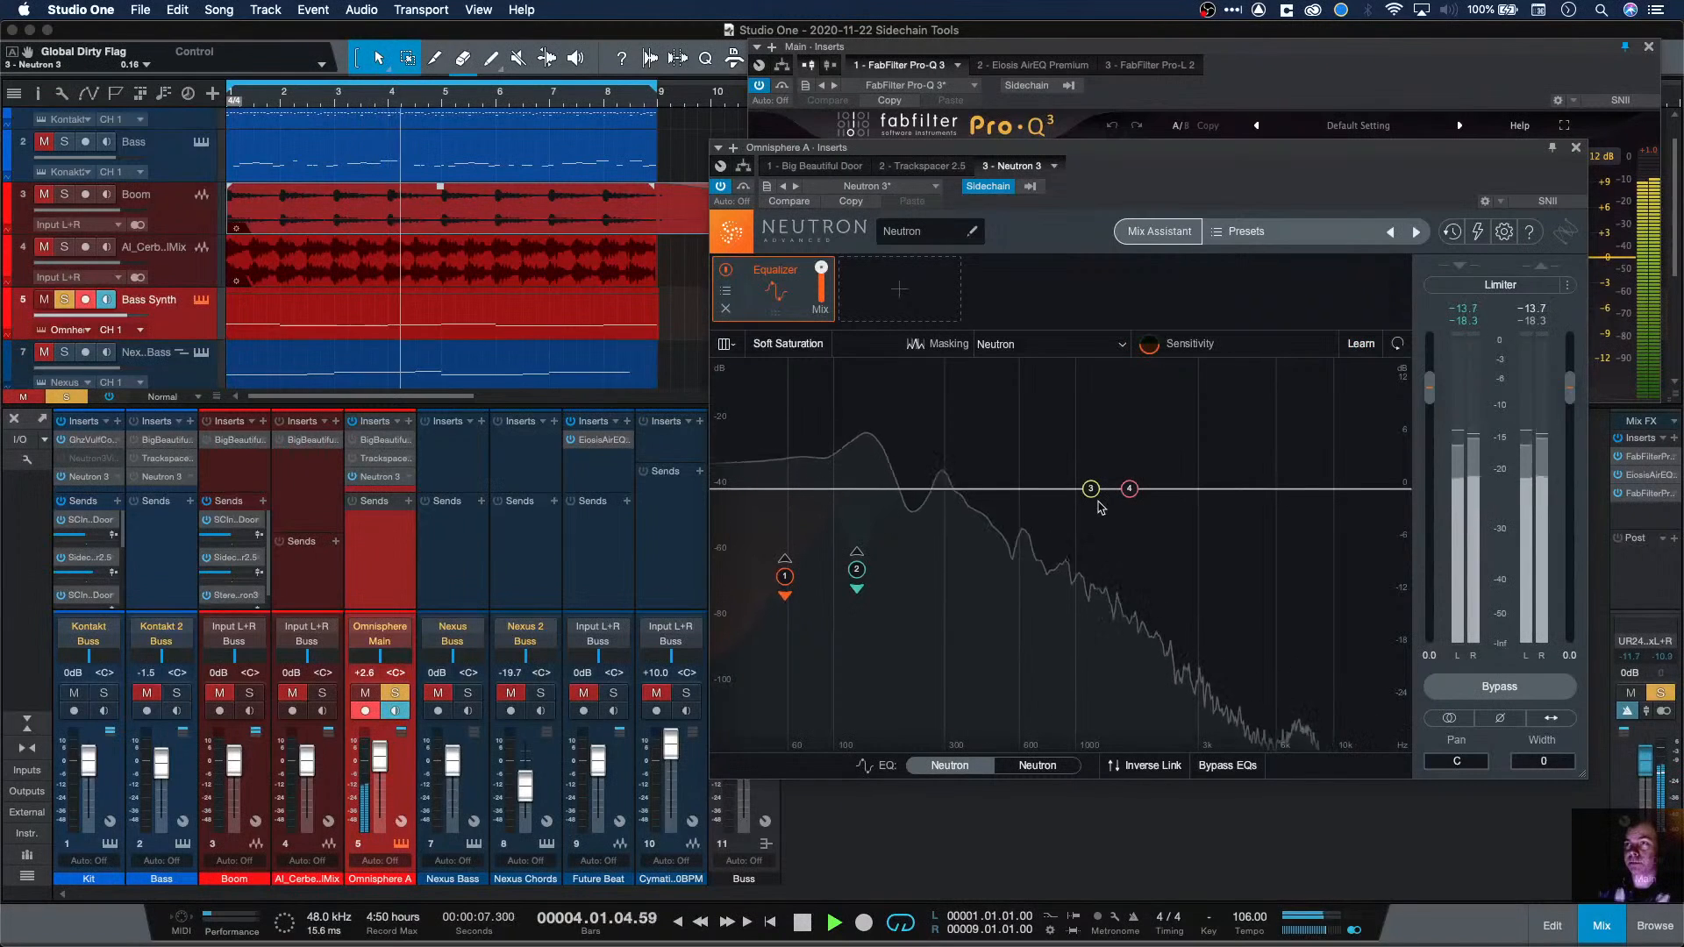
pyautogui.press('space')
# Step: Delete bands 2 and 1 from Neutron's Equalizer on the Omnisphere channel
pyautogui.click(857, 570)
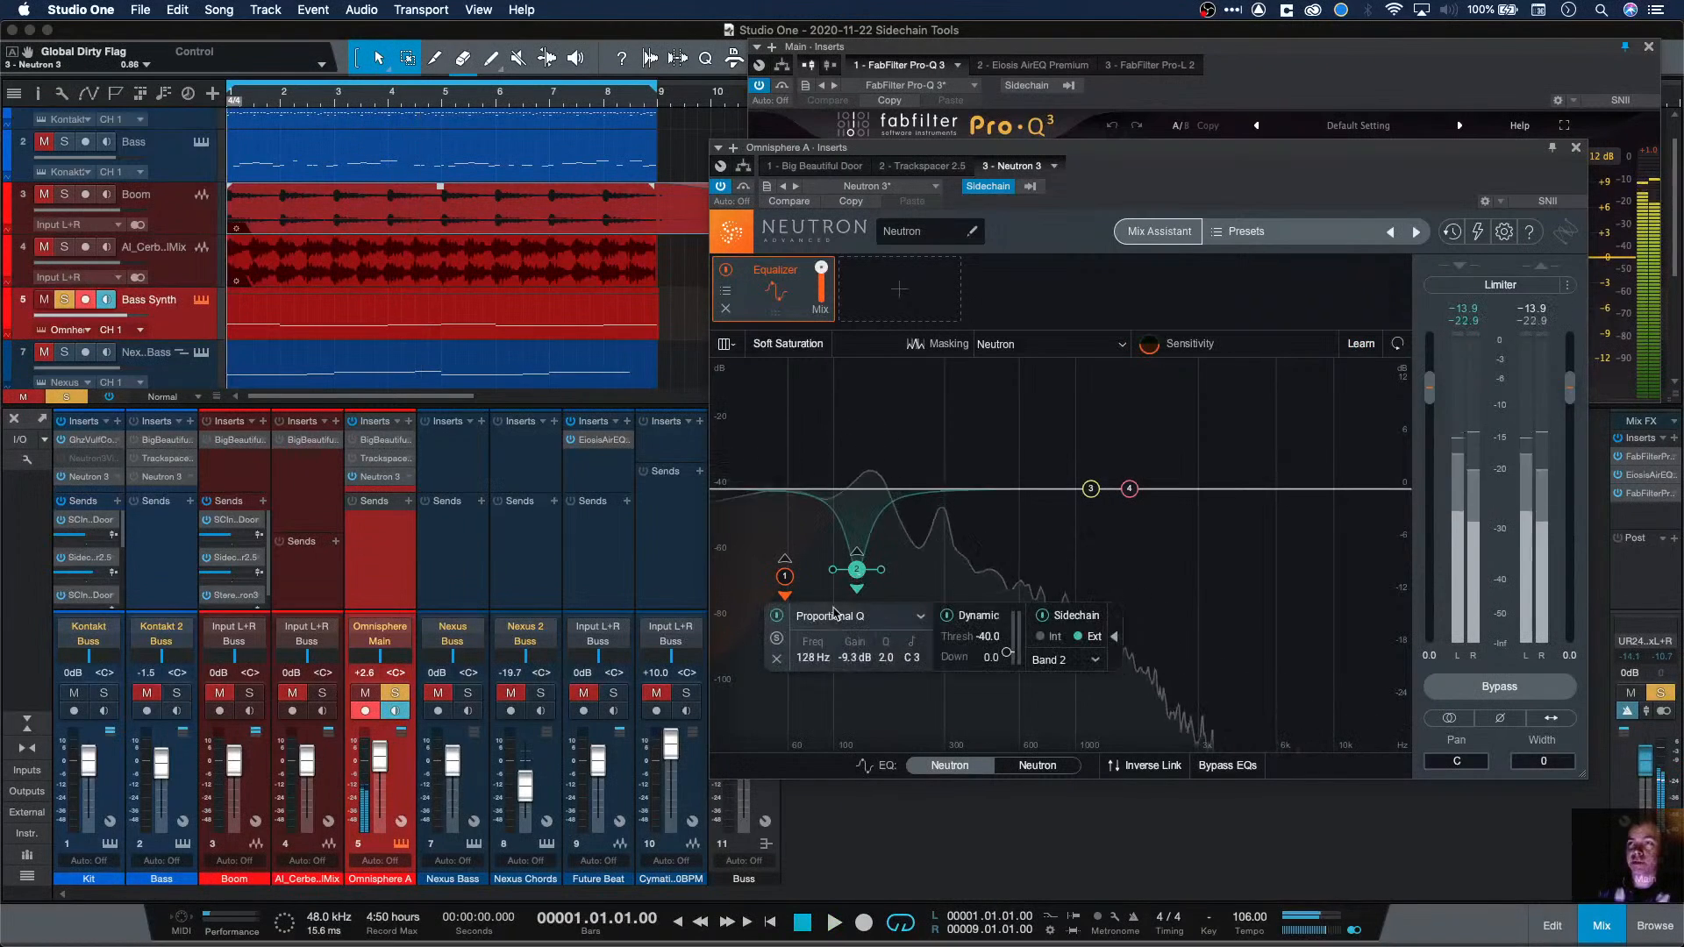
pyautogui.click(776, 659)
pyautogui.click(785, 576)
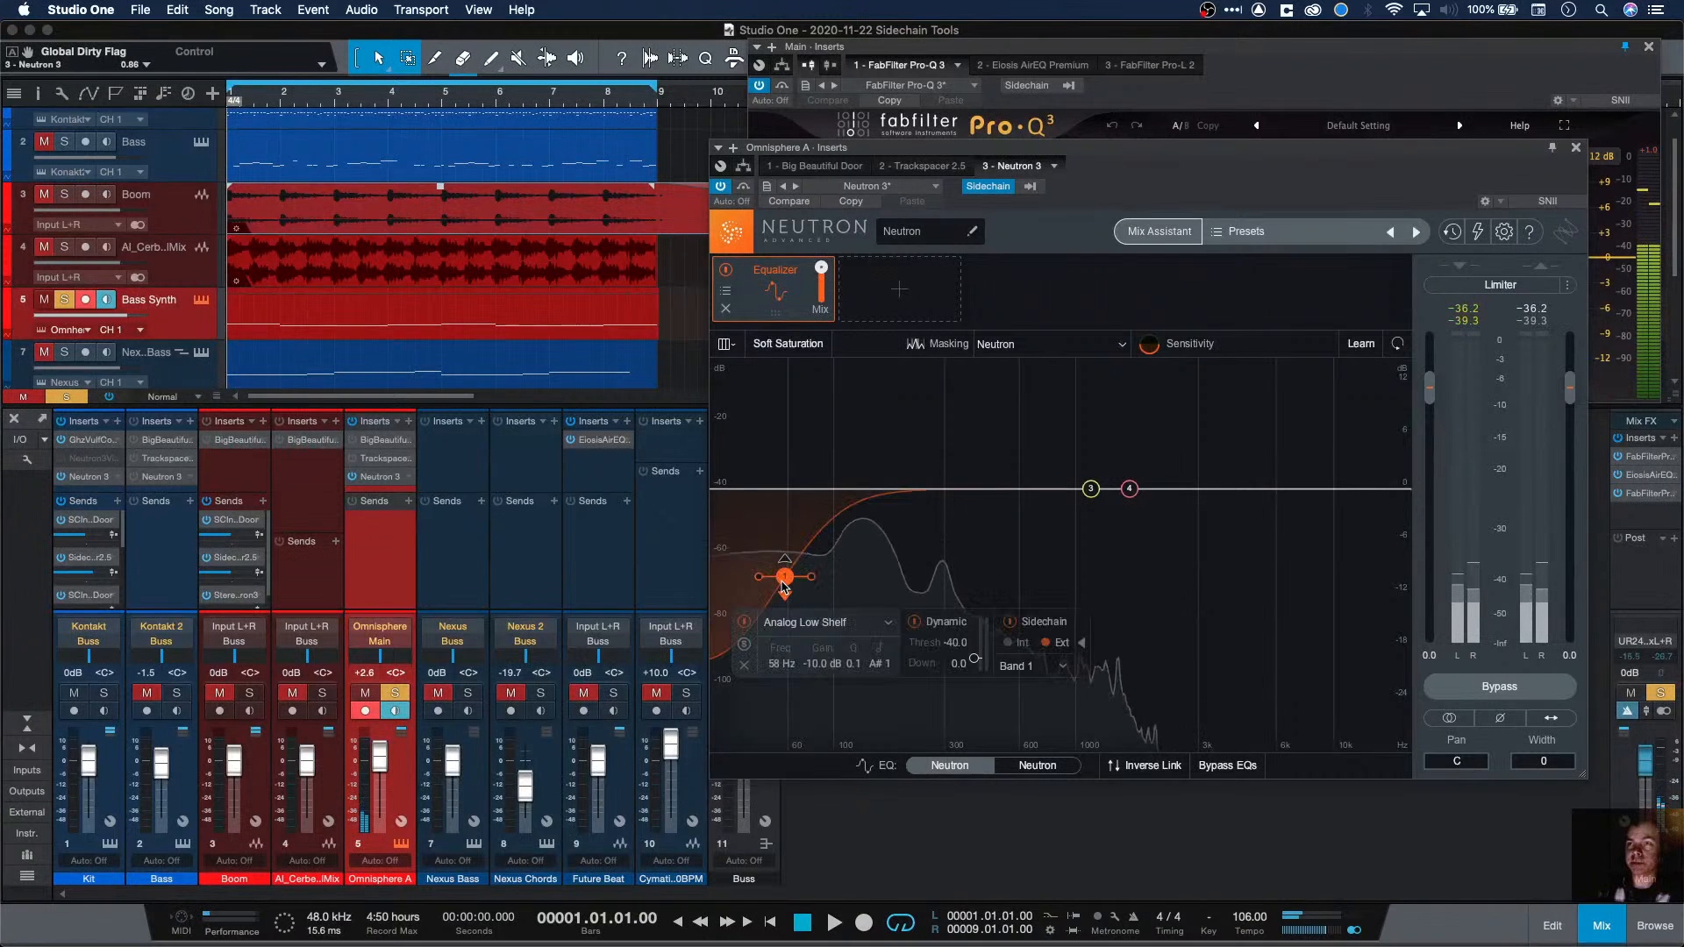
pyautogui.click(744, 669)
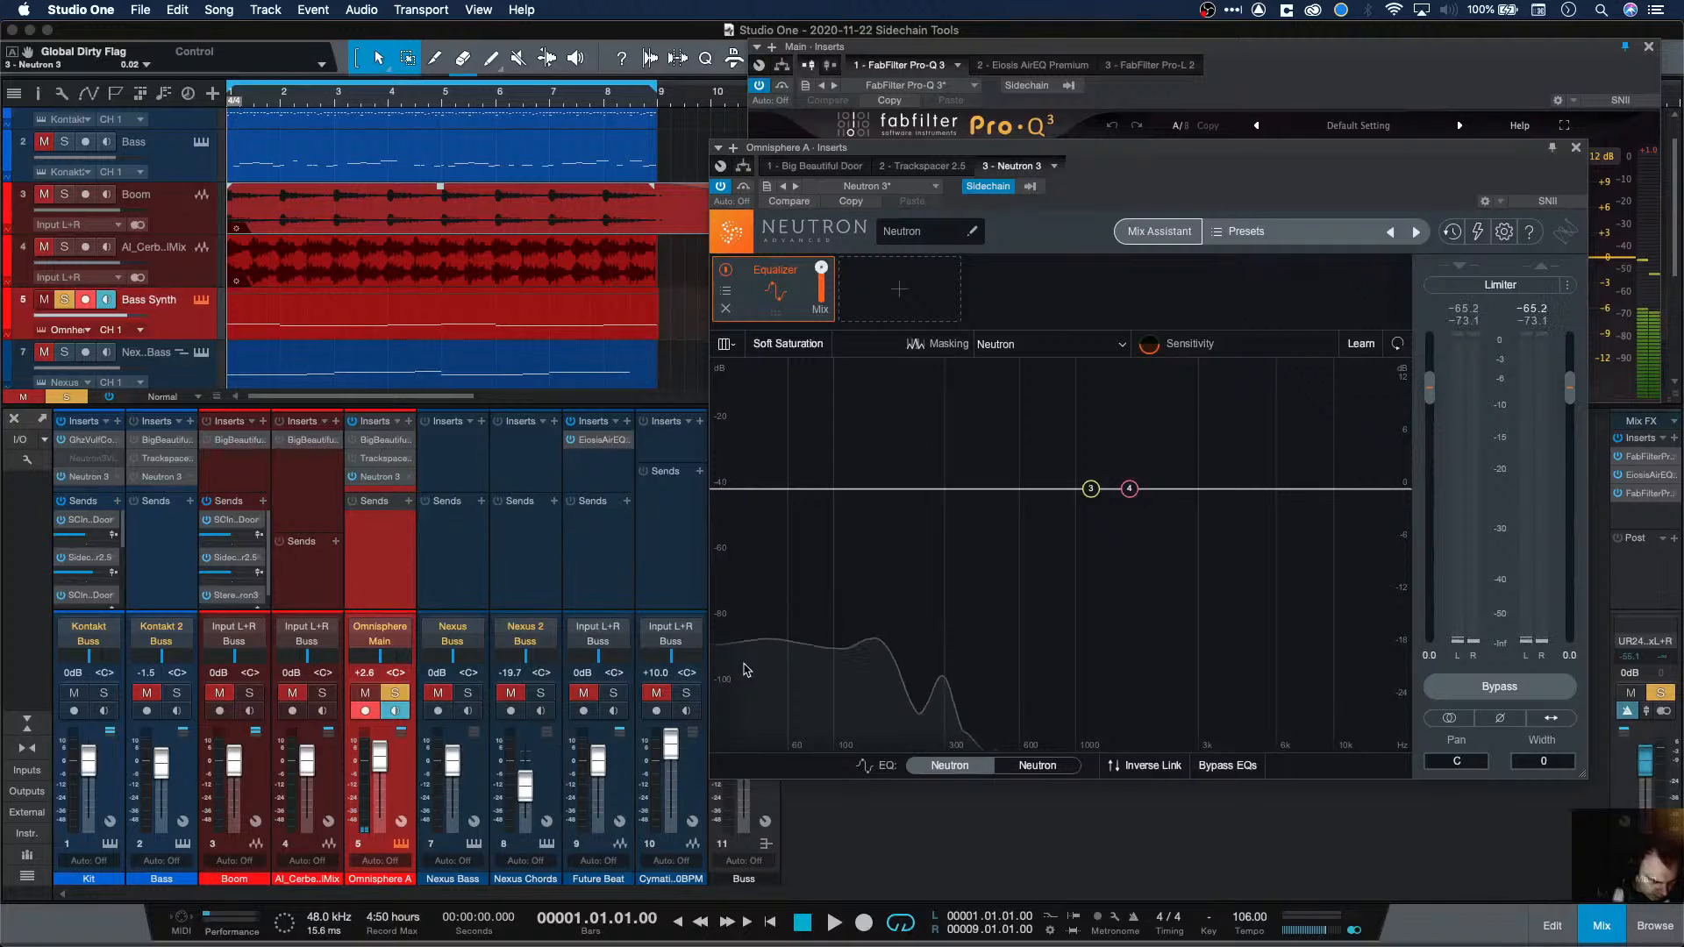
# Step: Restart playback and run Learn again in Neutron's Equalizer to reposition the remaining bands 3 and 4
pyautogui.press('space')
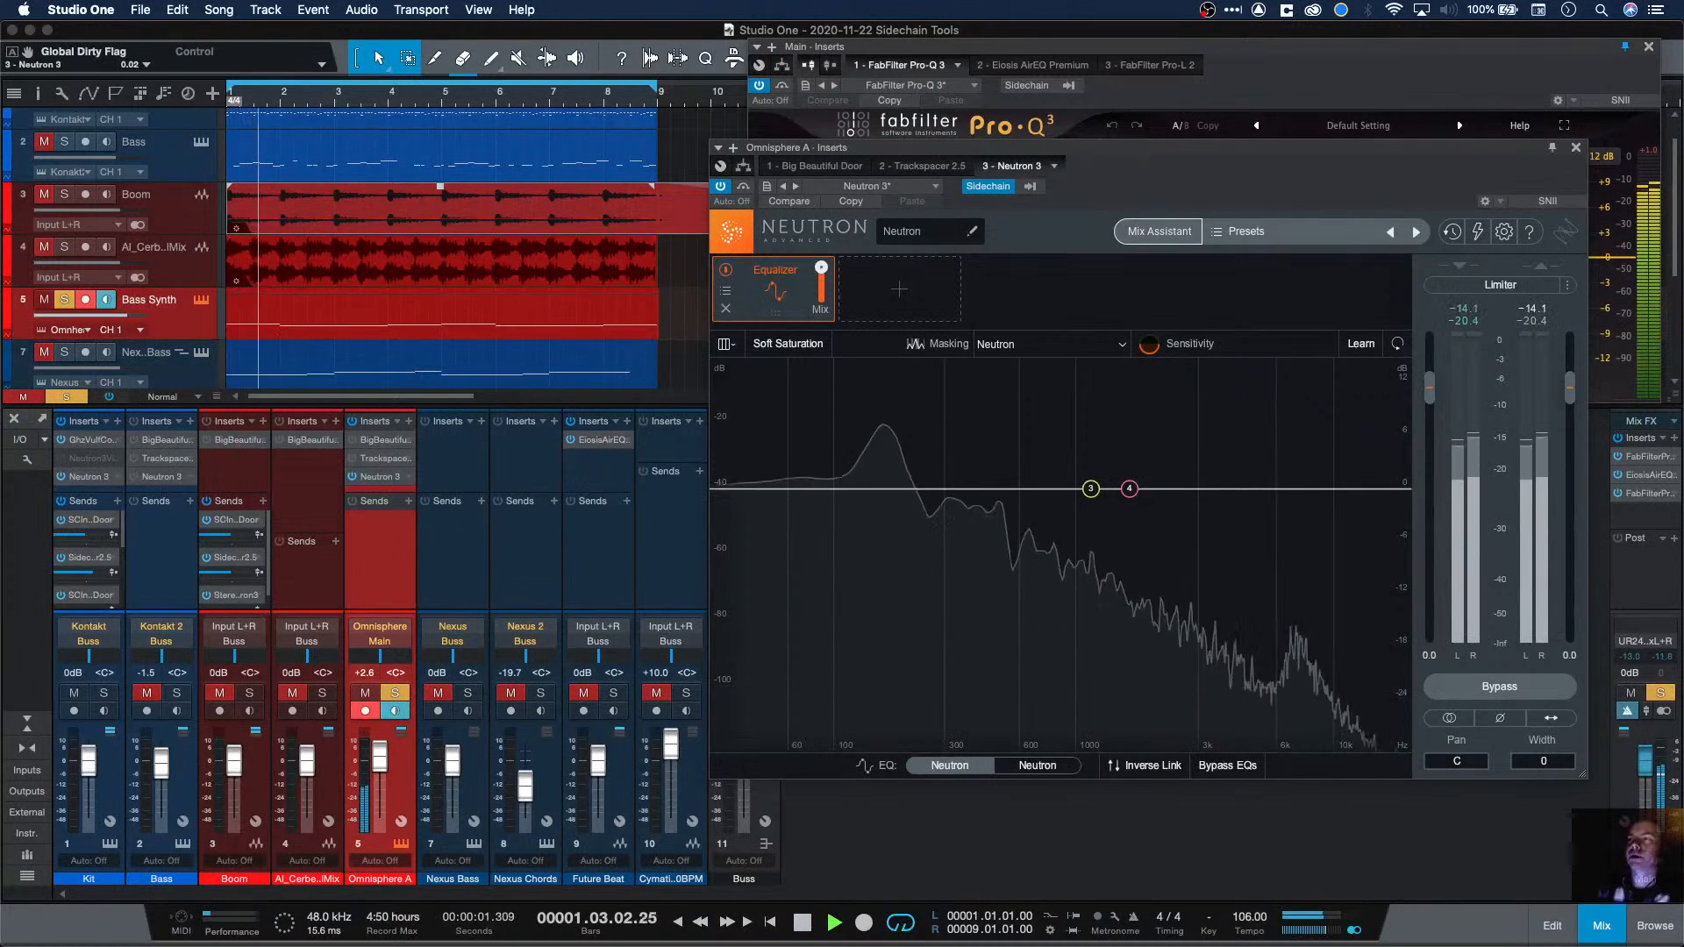
pyautogui.press('super+Tab')
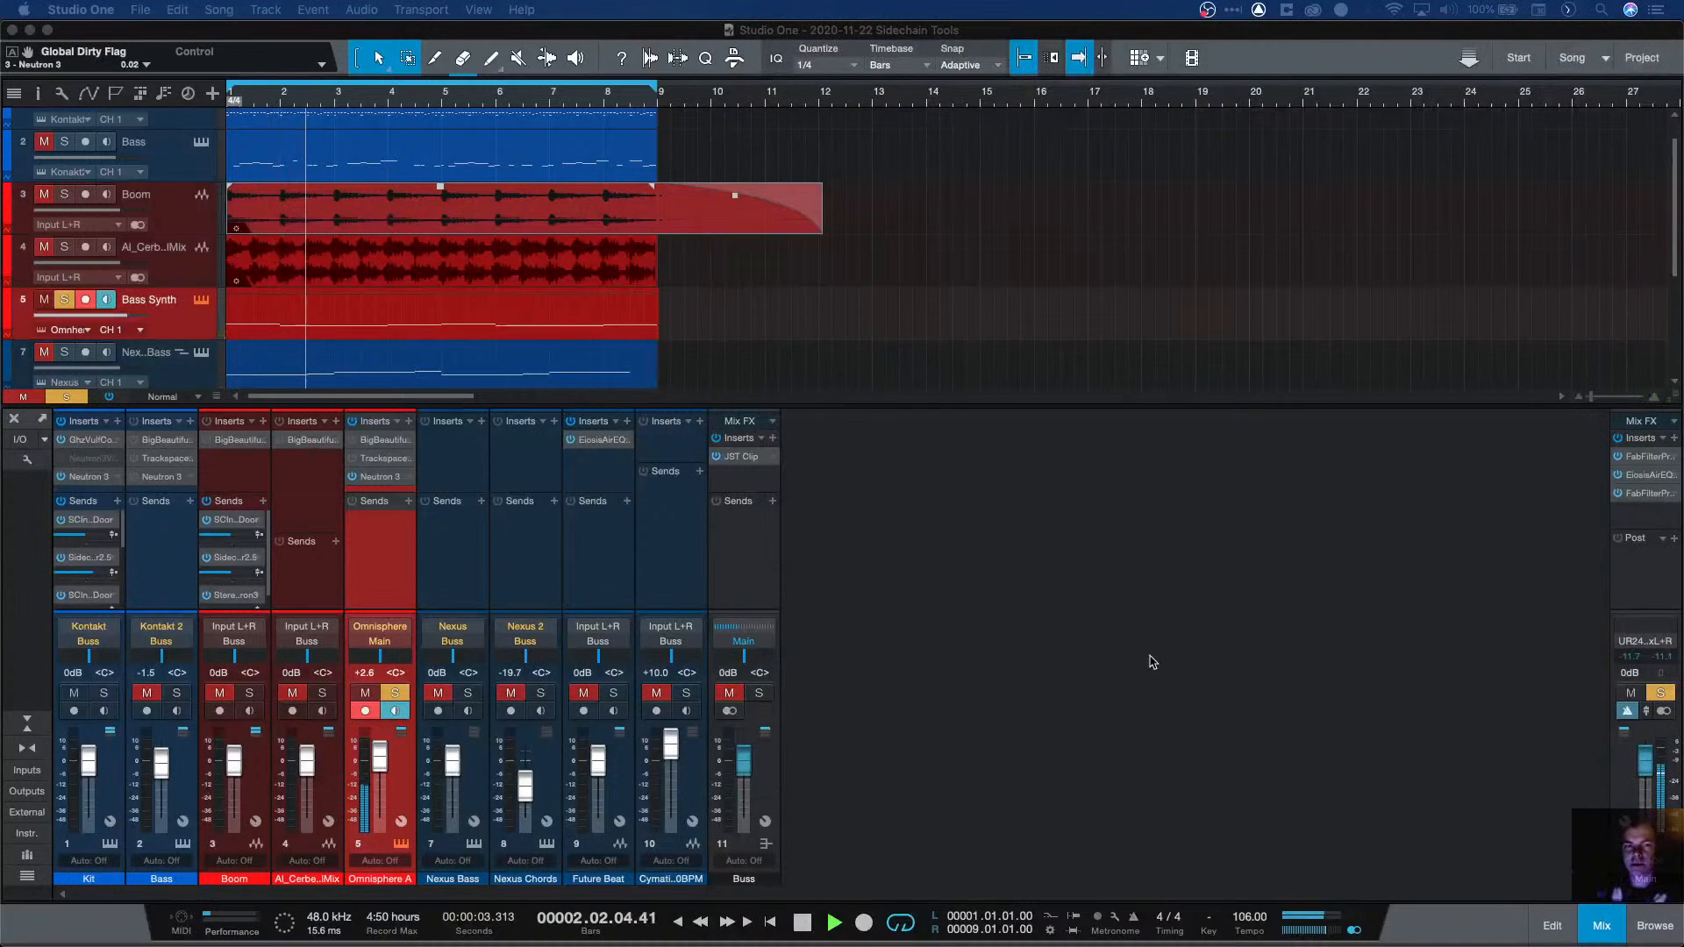
pyautogui.click(1150, 642)
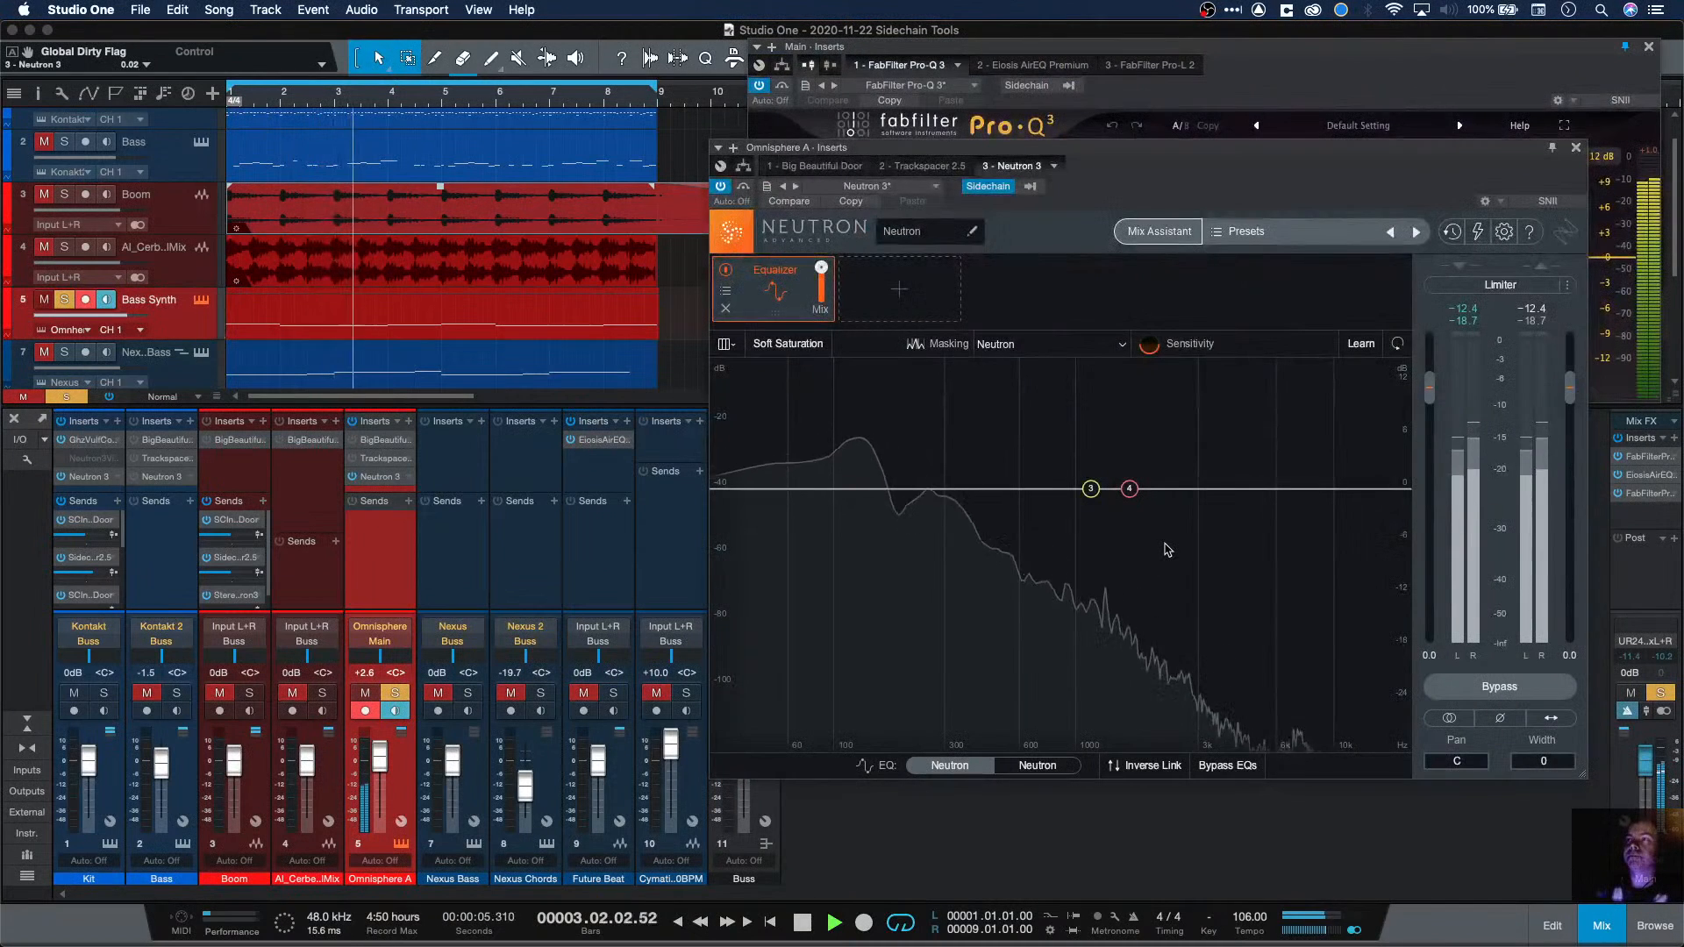
pyautogui.click(1364, 345)
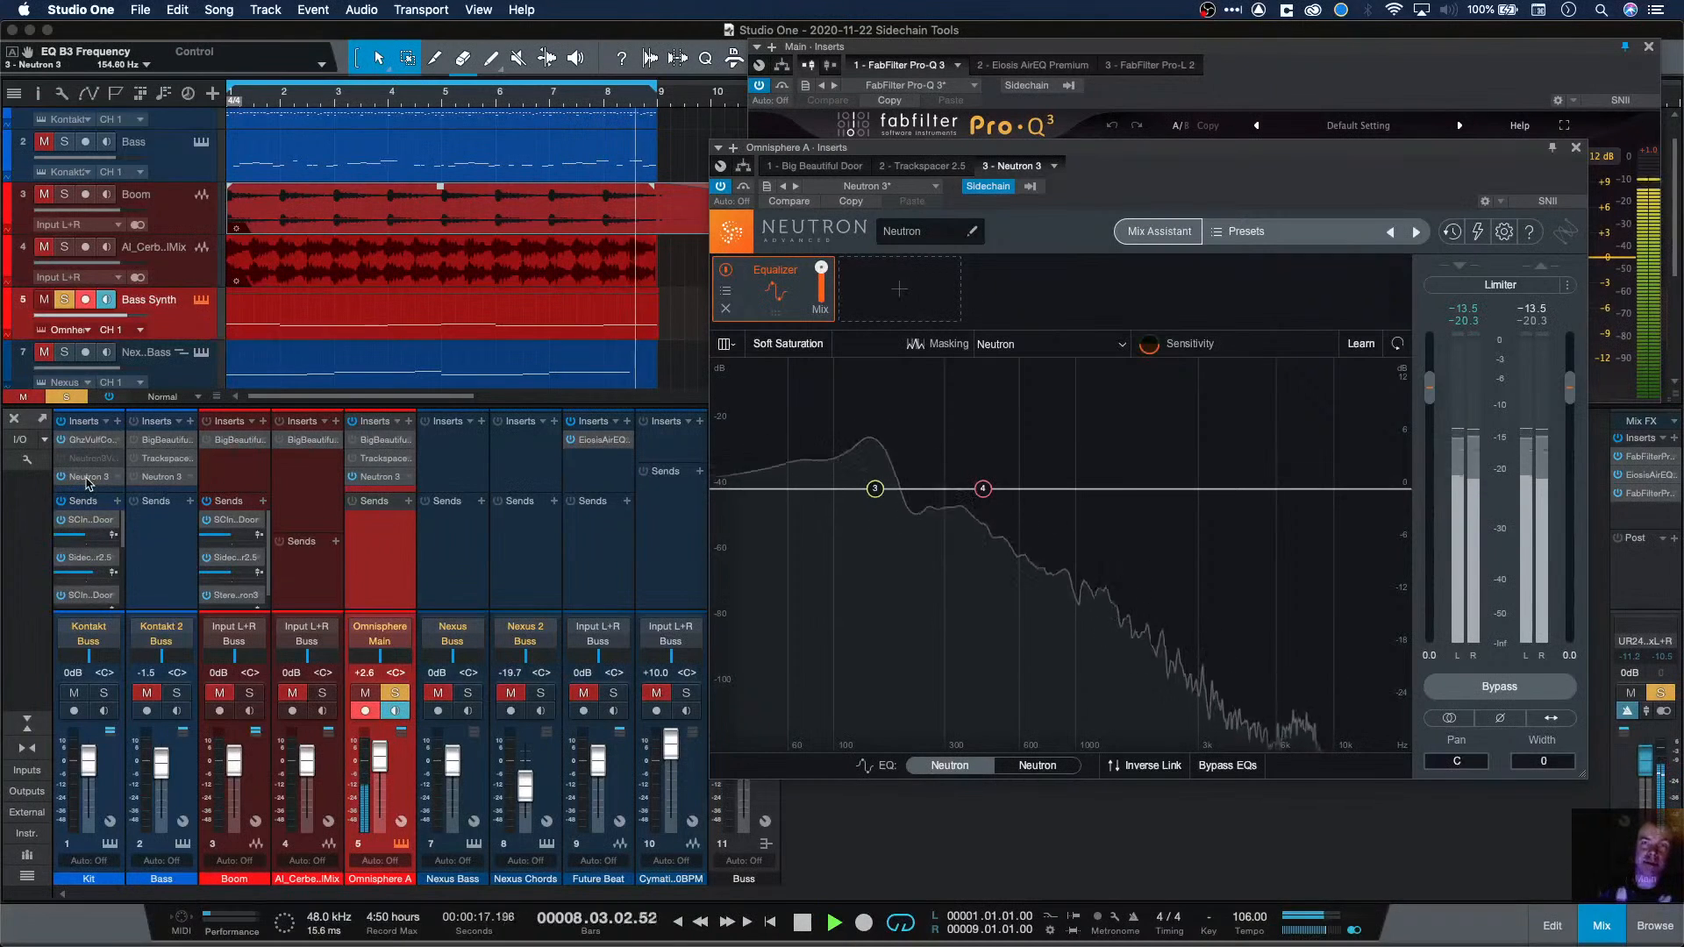
# Step: Move Neutron 3 from the Kit channel to Boom, reopen Omnisphere's Neutron 3, and choose Neutron as its masking source
pyautogui.moveTo(88, 482); pyautogui.dragTo(243, 472)
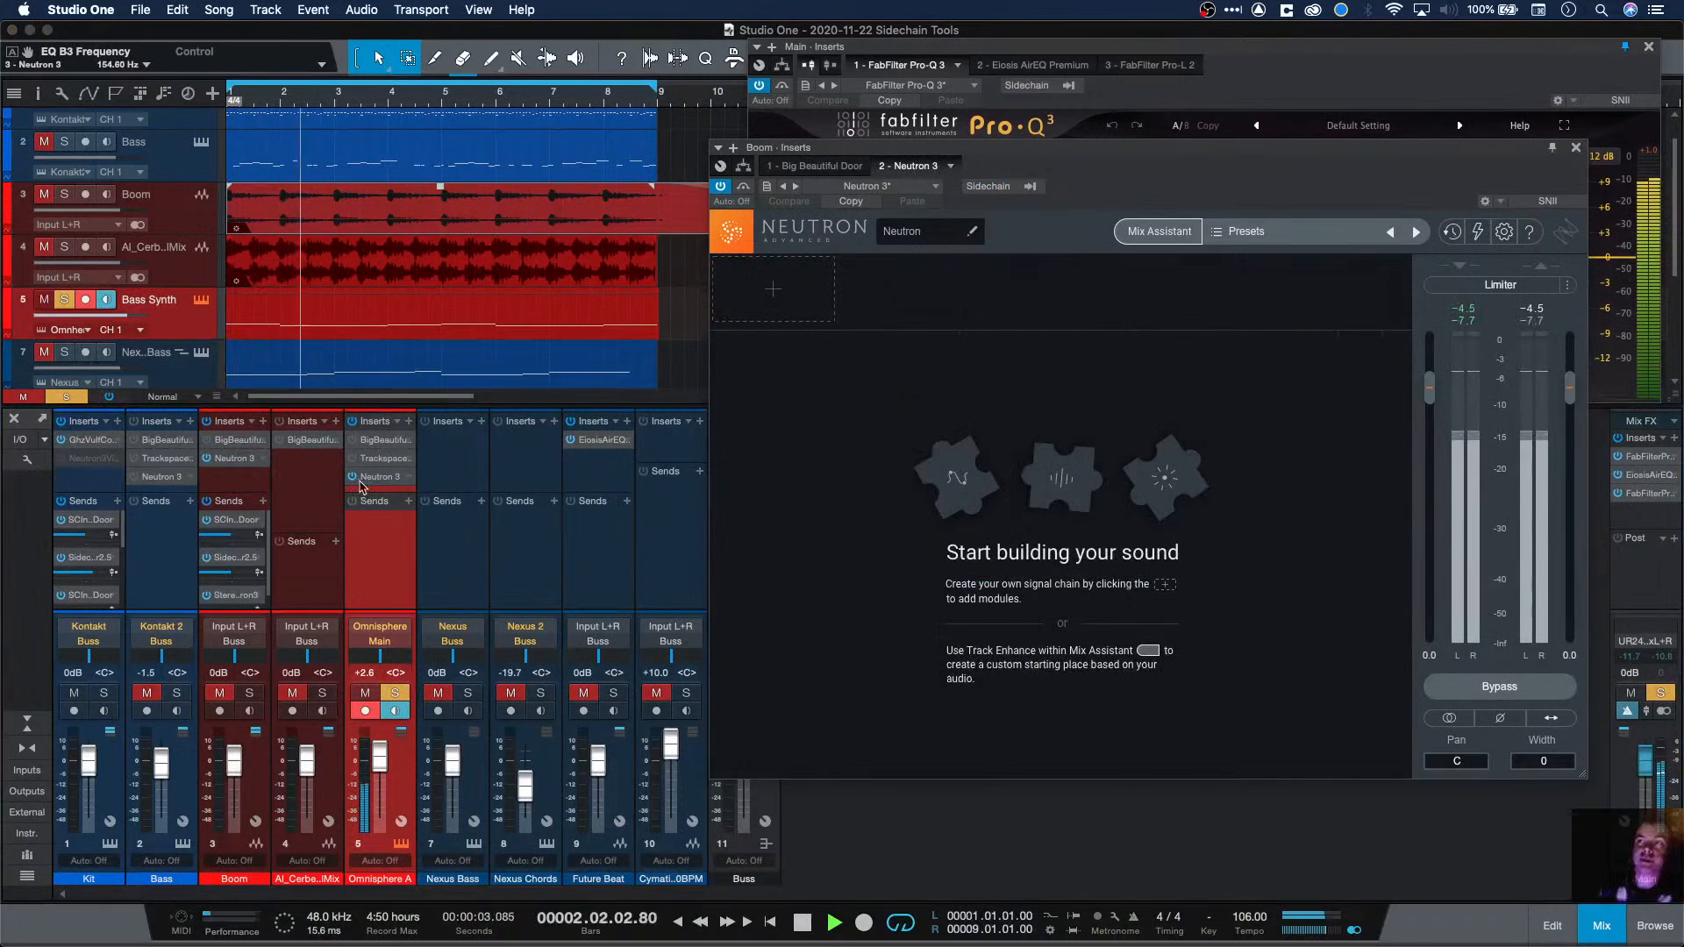
pyautogui.doubleClick(387, 479)
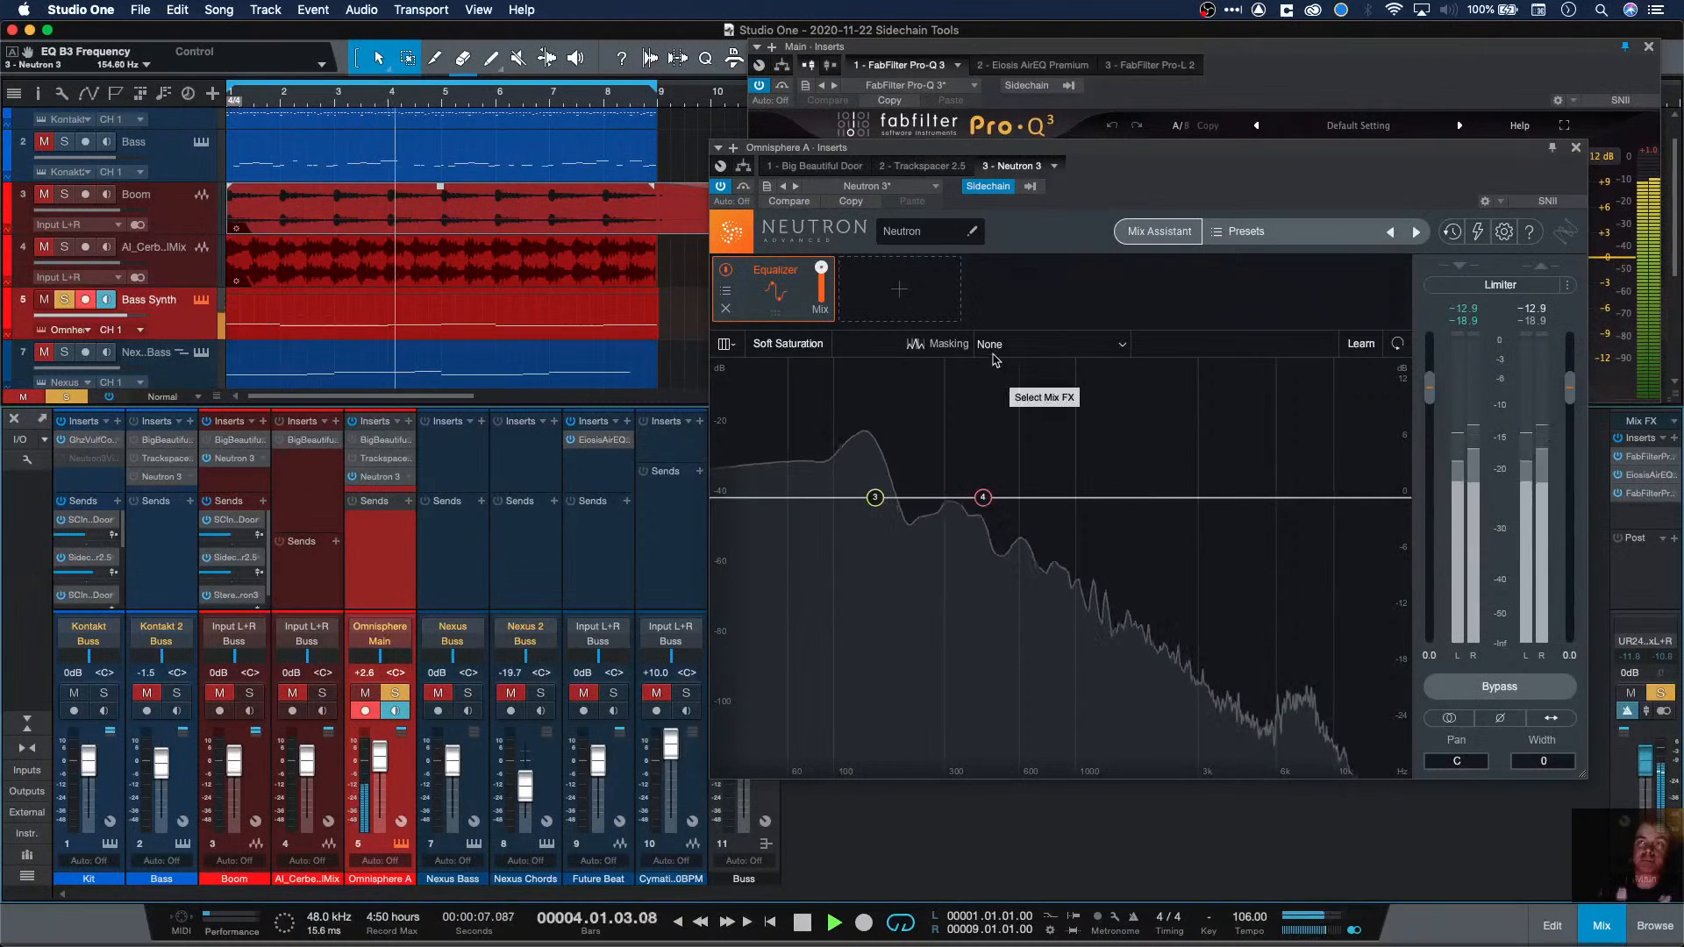
pyautogui.click(1017, 345)
pyautogui.click(1001, 427)
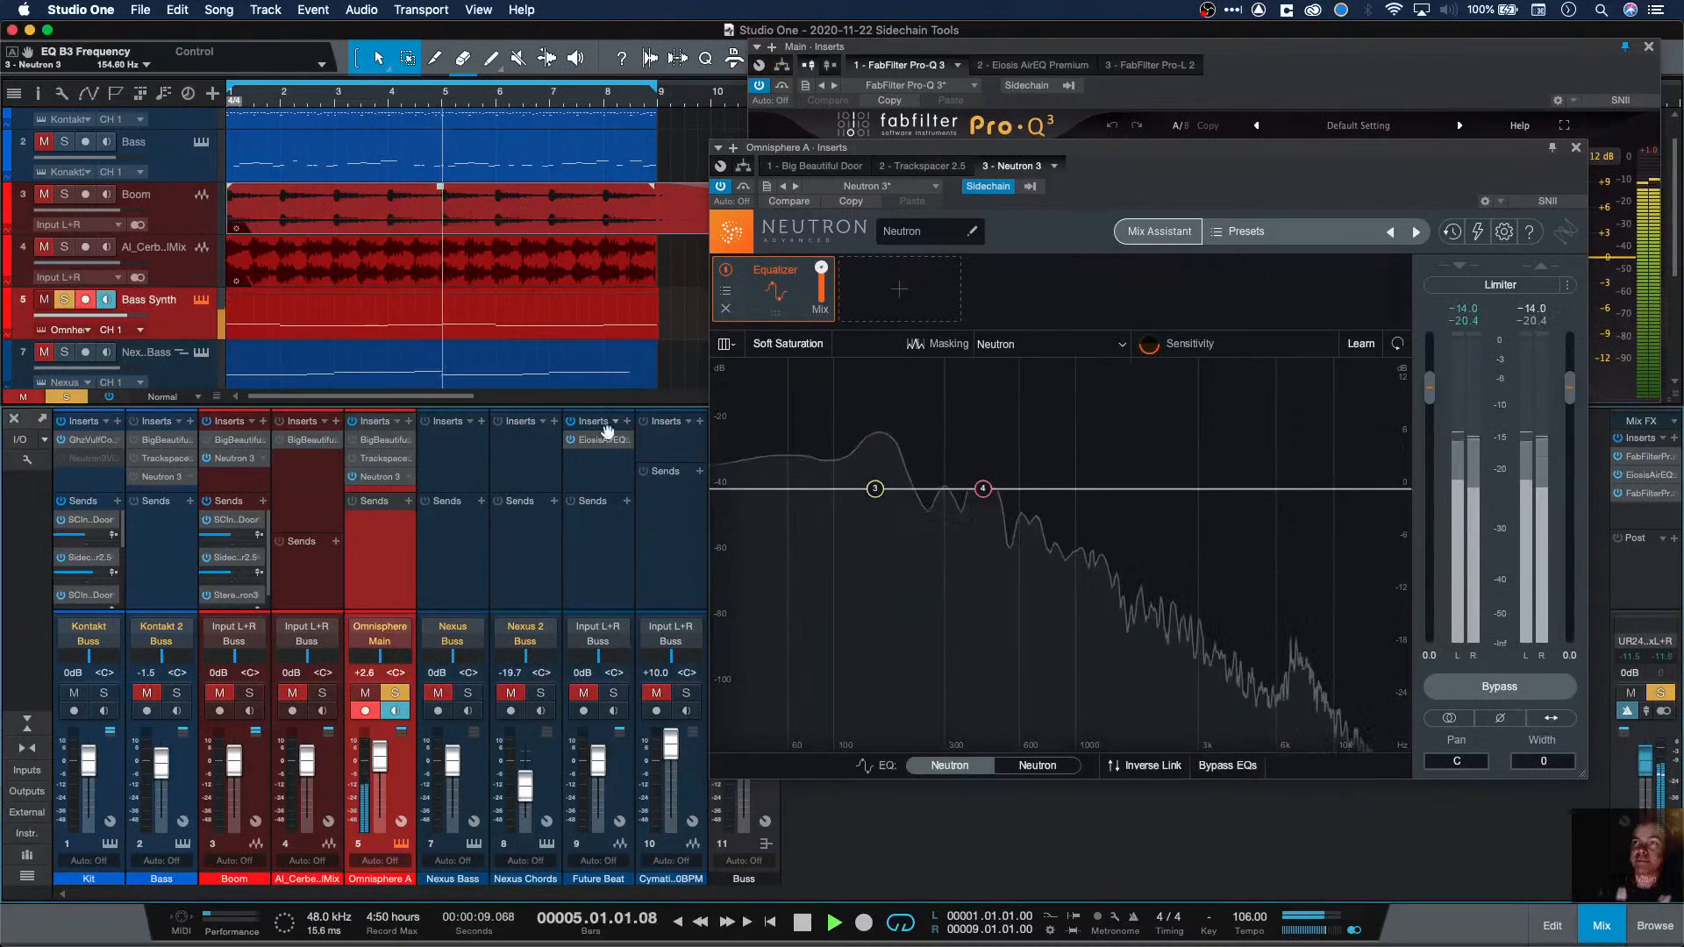
# Step: Solo Boom alongside the Bass Synth, restart playback, and reselect Neutron as the Equalizer's masking source
pyautogui.press('space')
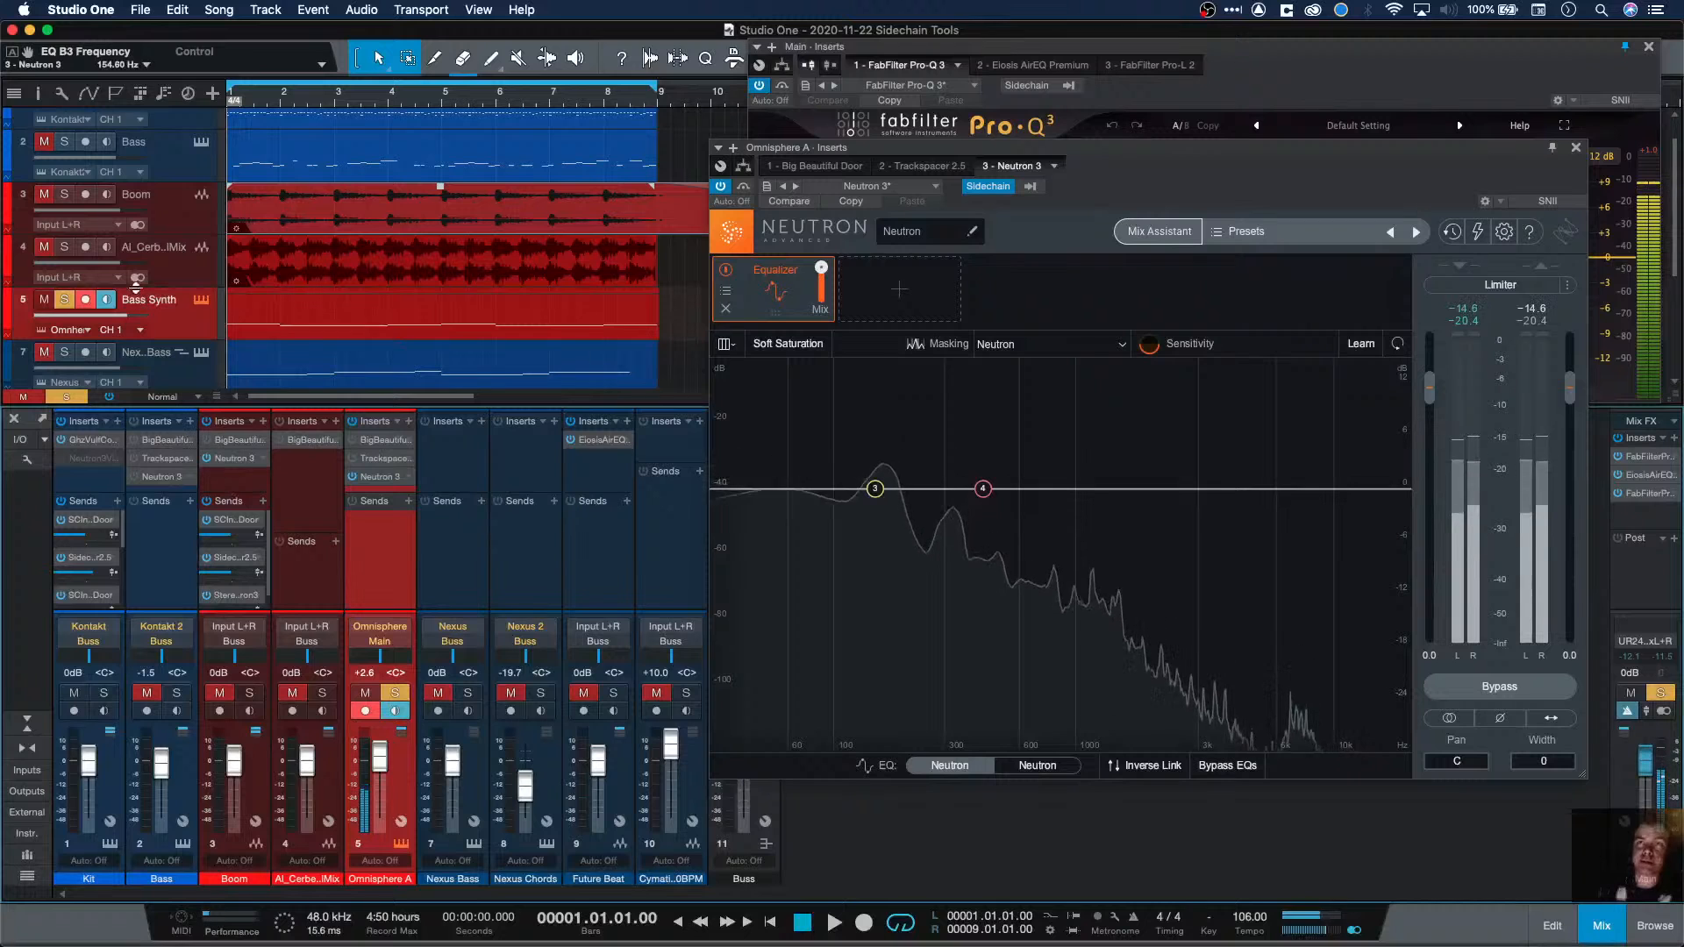
pyautogui.click(67, 196)
pyautogui.press('space')
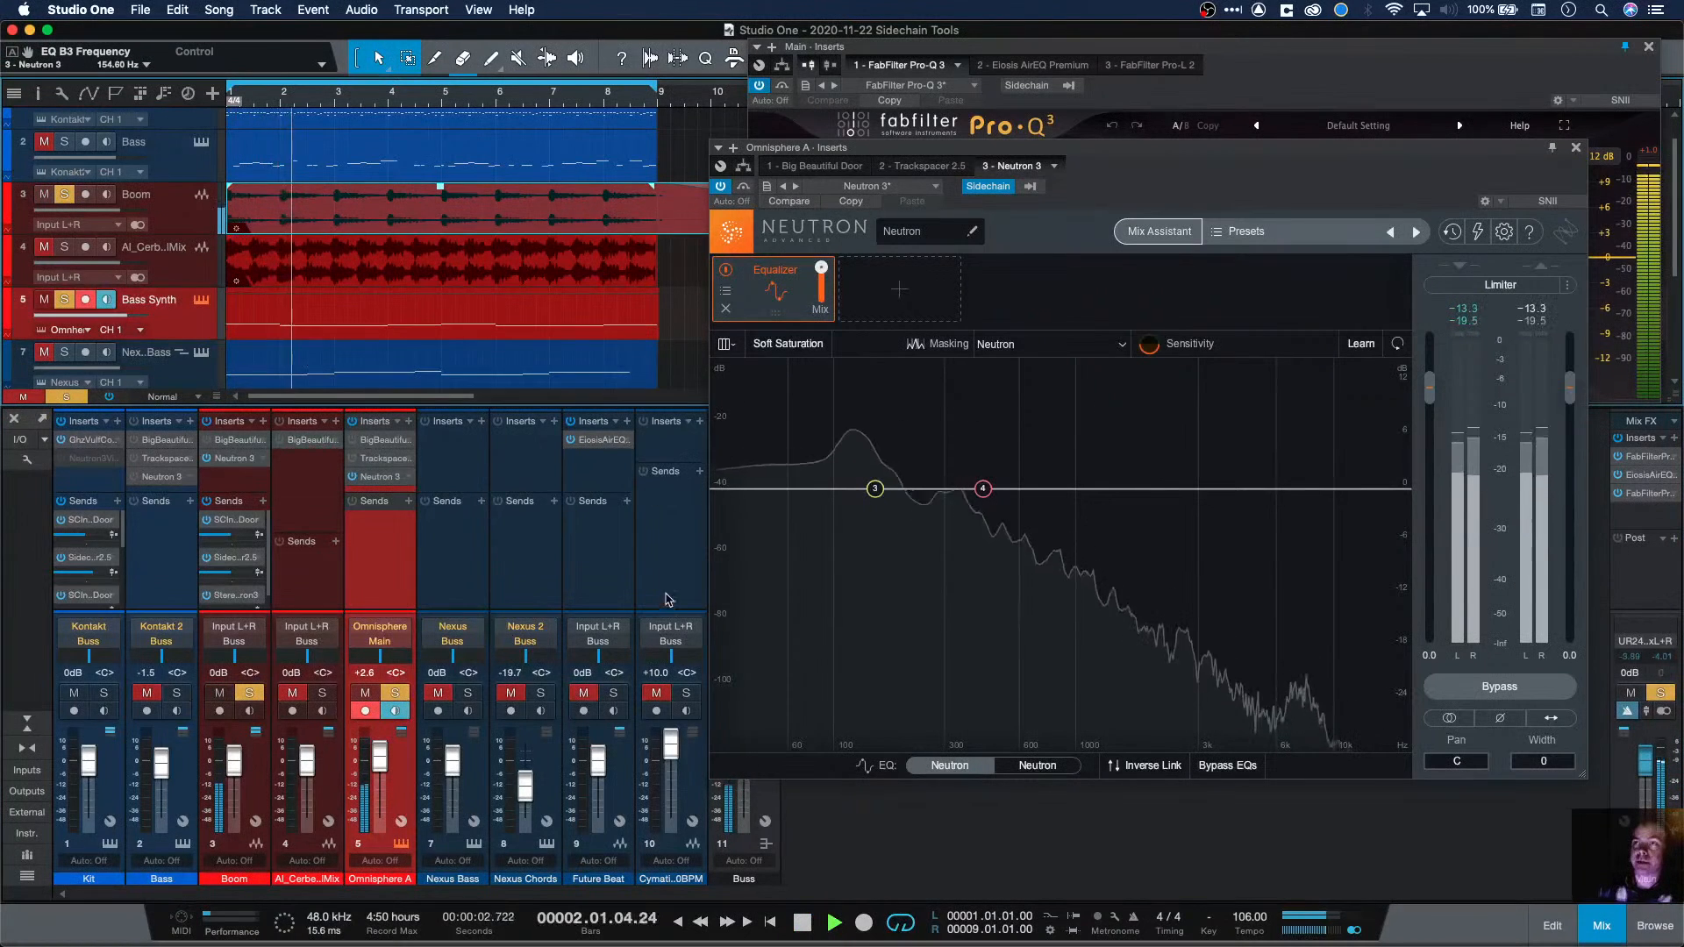
pyautogui.click(991, 344)
pyautogui.click(978, 427)
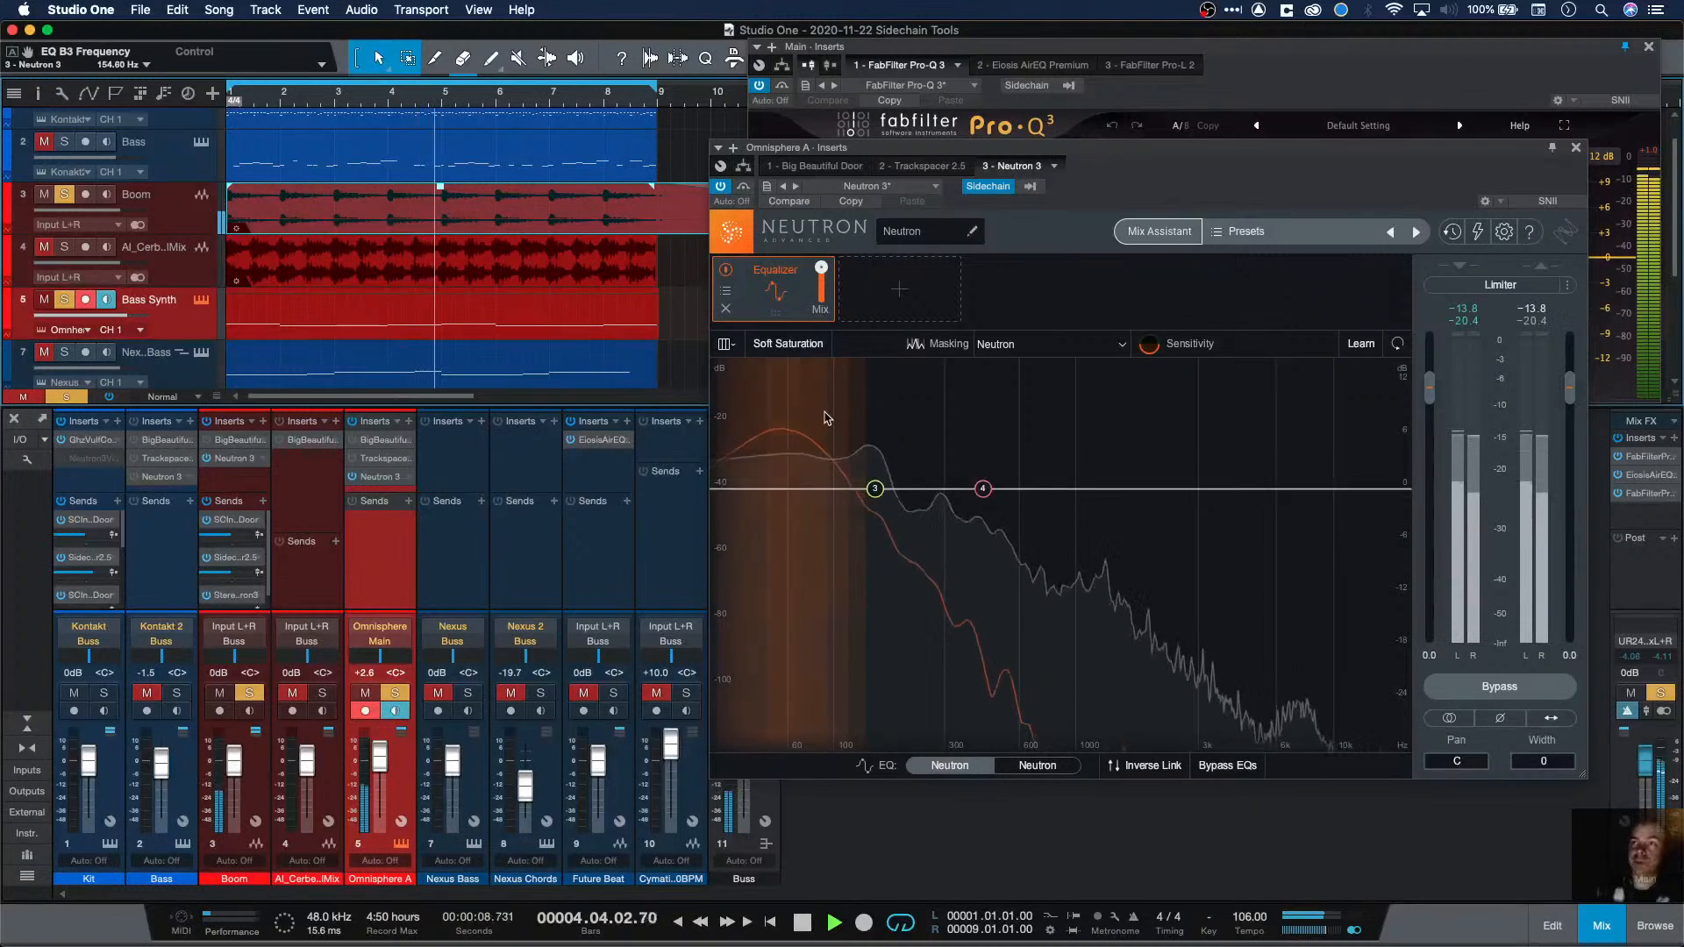
# Step: Set Equalizer band 3 to 81 Hz and about -9.5 dB, and make it dynamic with an external sidechain
pyautogui.moveTo(875, 489); pyautogui.dragTo(869, 509)
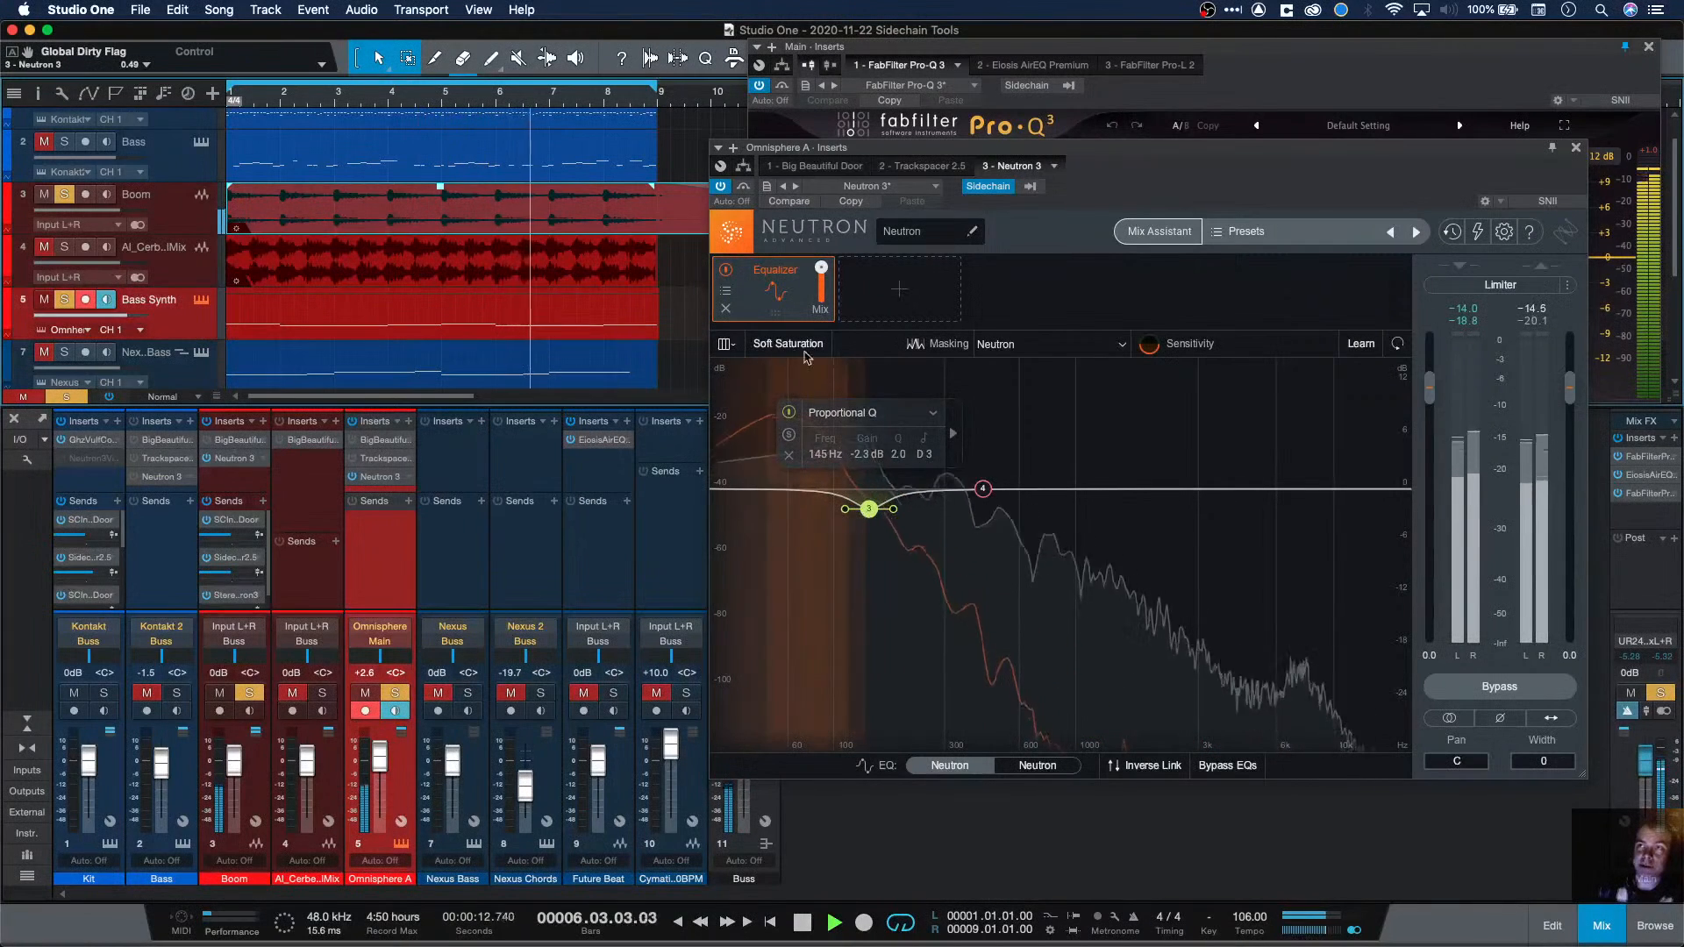
pyautogui.moveTo(868, 510); pyautogui.dragTo(825, 583)
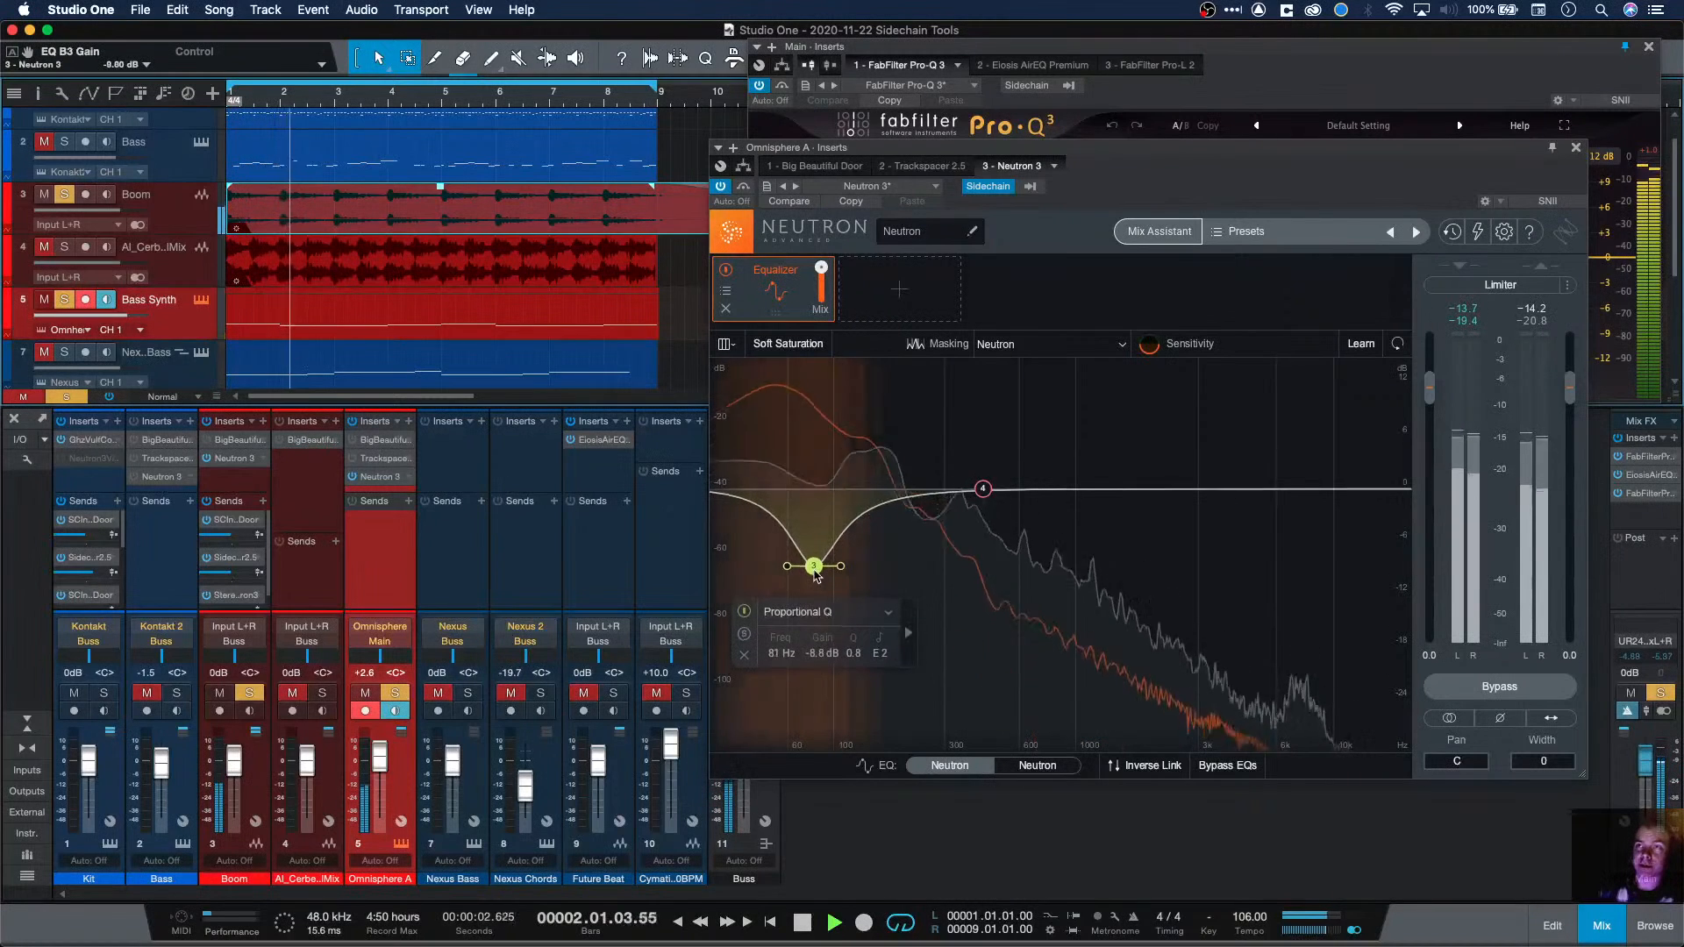
pyautogui.click(914, 616)
pyautogui.click(1048, 639)
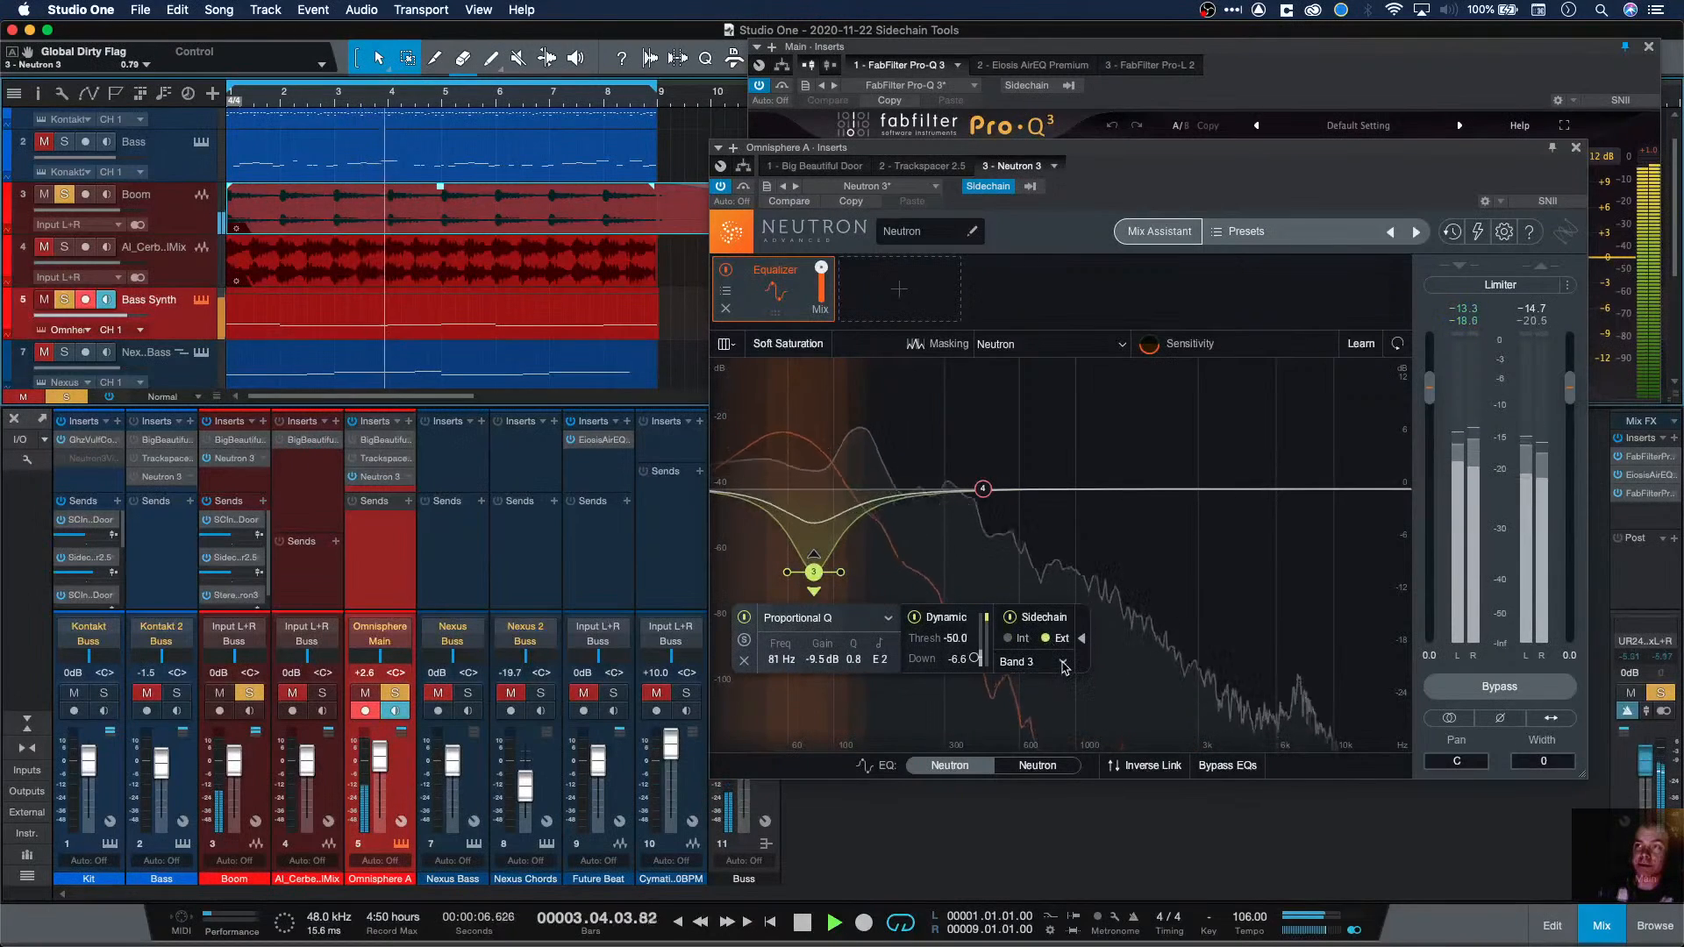
# Step: Keep Band 3 as the external sidechain source for Equalizer band 3 and set its dynamic threshold to about -33.7
pyautogui.click(1062, 662)
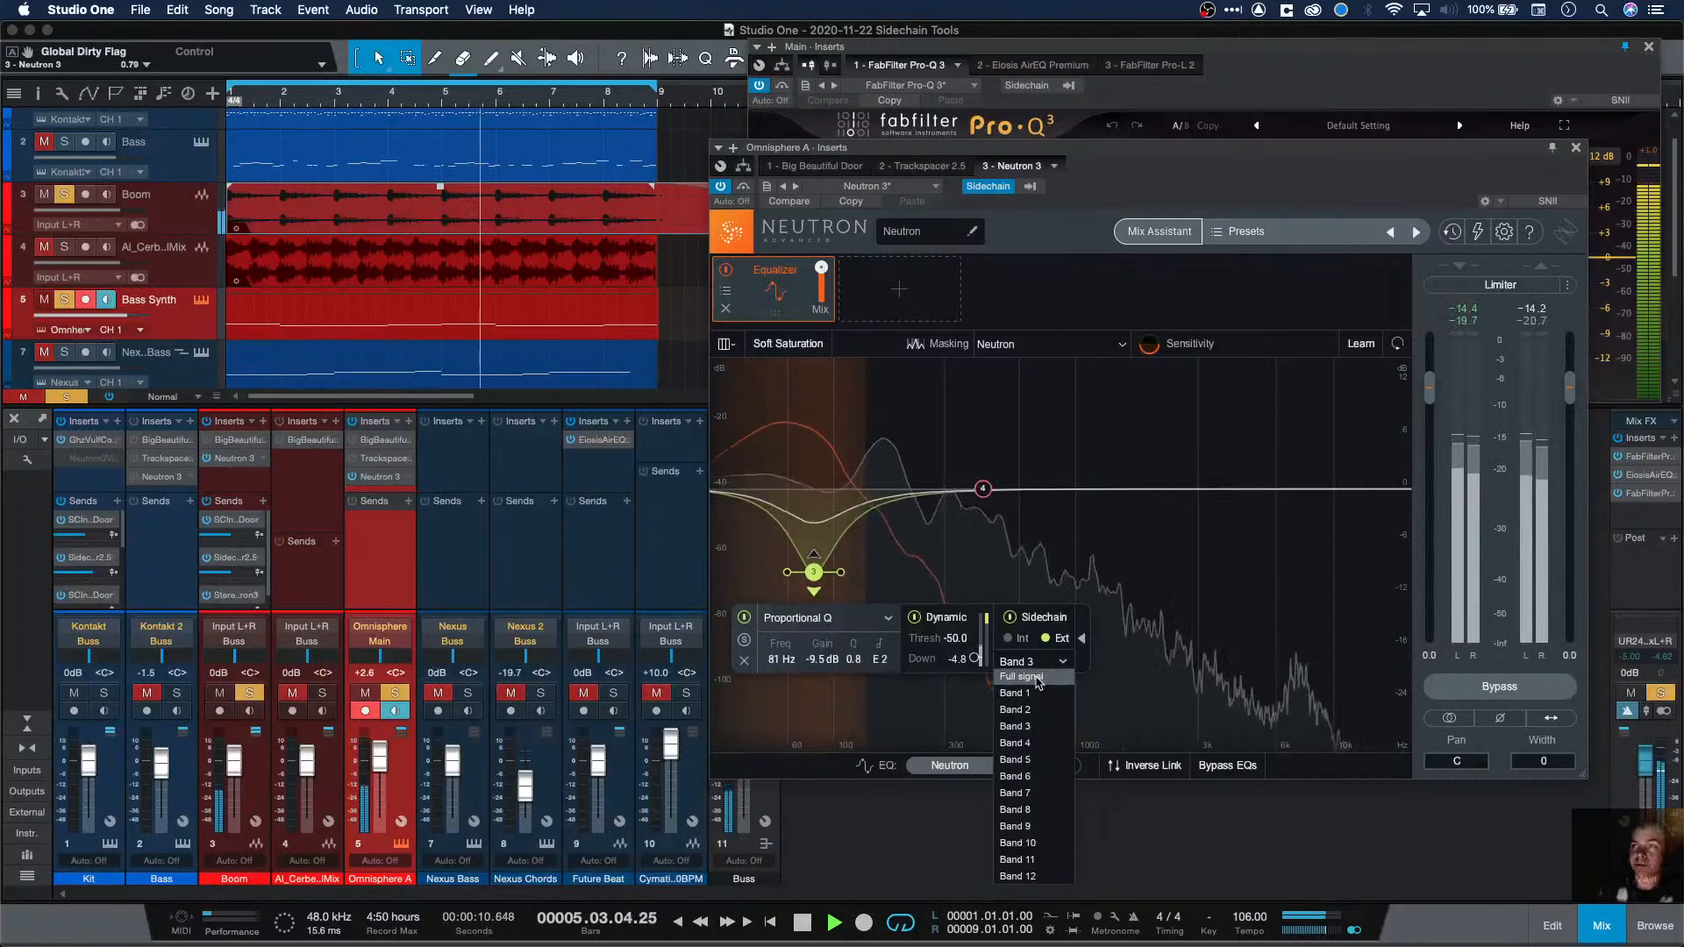
pyautogui.click(1016, 727)
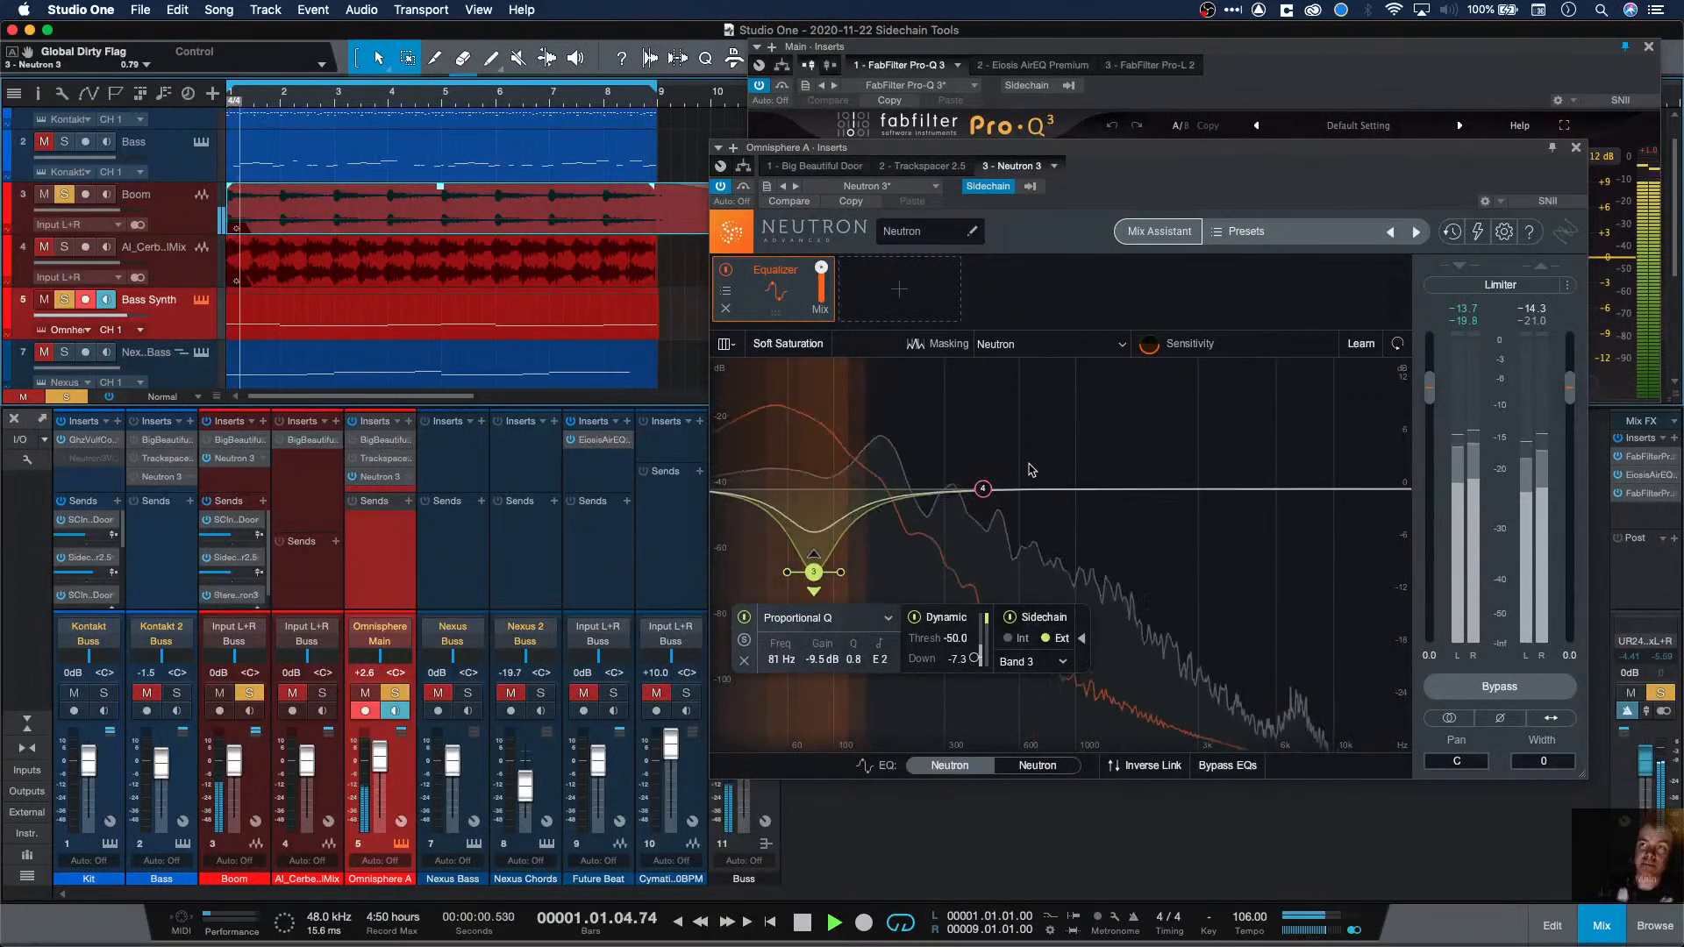
pyautogui.moveTo(977, 664); pyautogui.dragTo(976, 650)
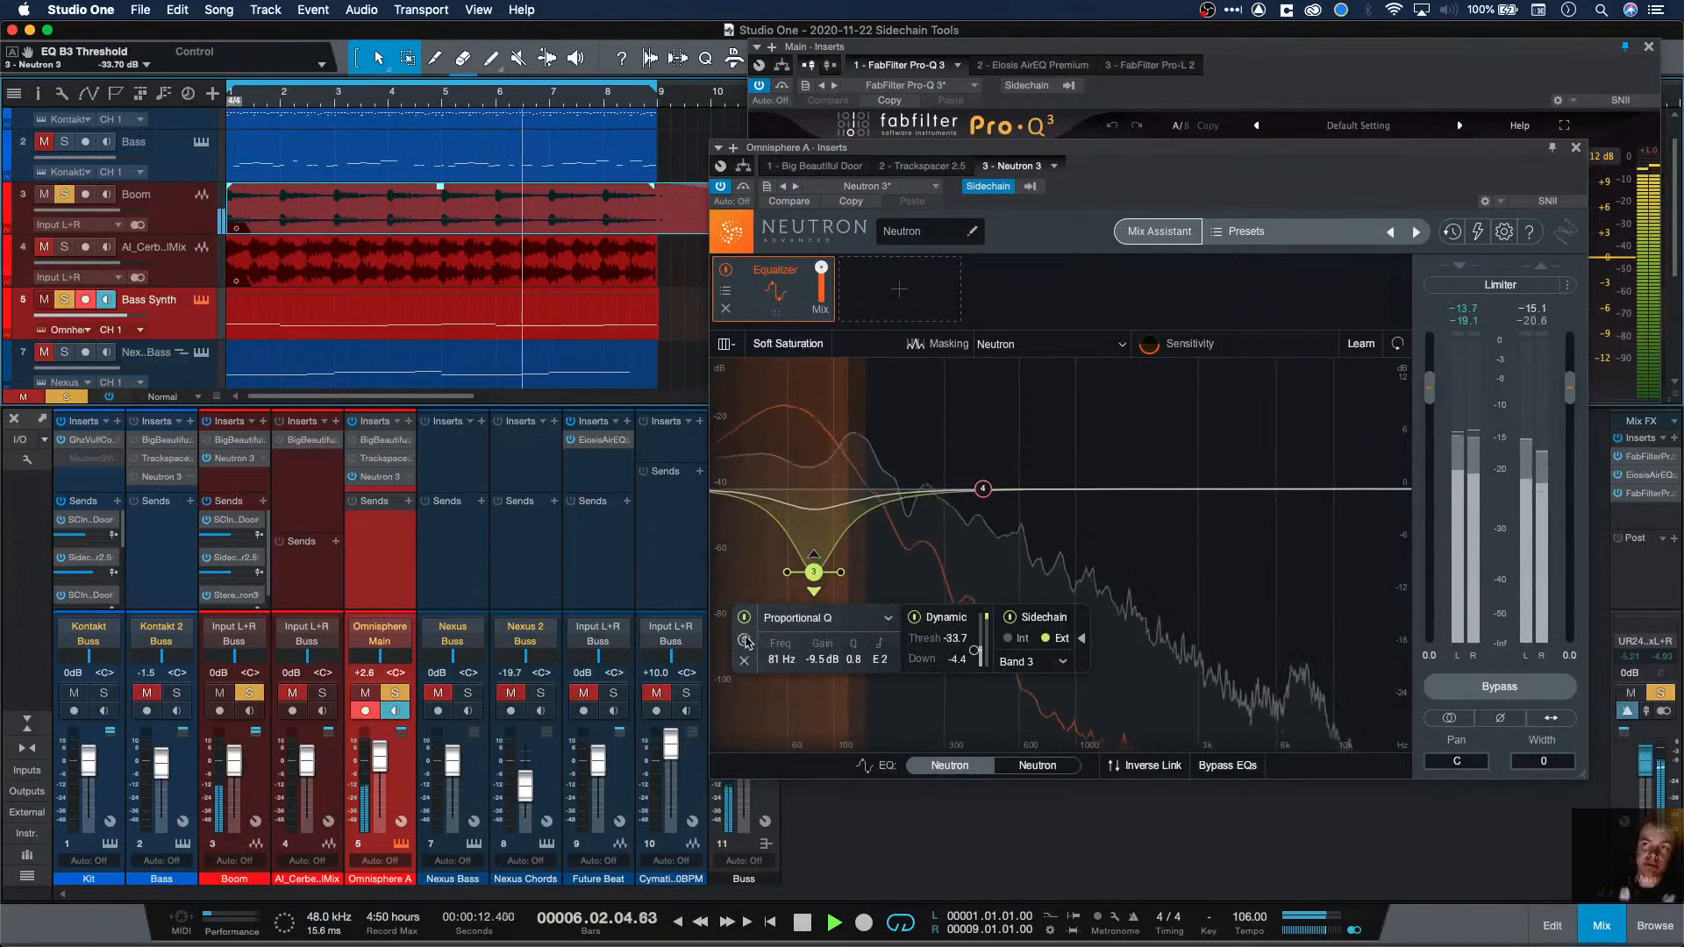
# Step: Deepen and widen Equalizer band 3 to about -26.0 dB at 77 Hz with a Q of about 0.2
pyautogui.moveTo(817, 572); pyautogui.dragTo(821, 609)
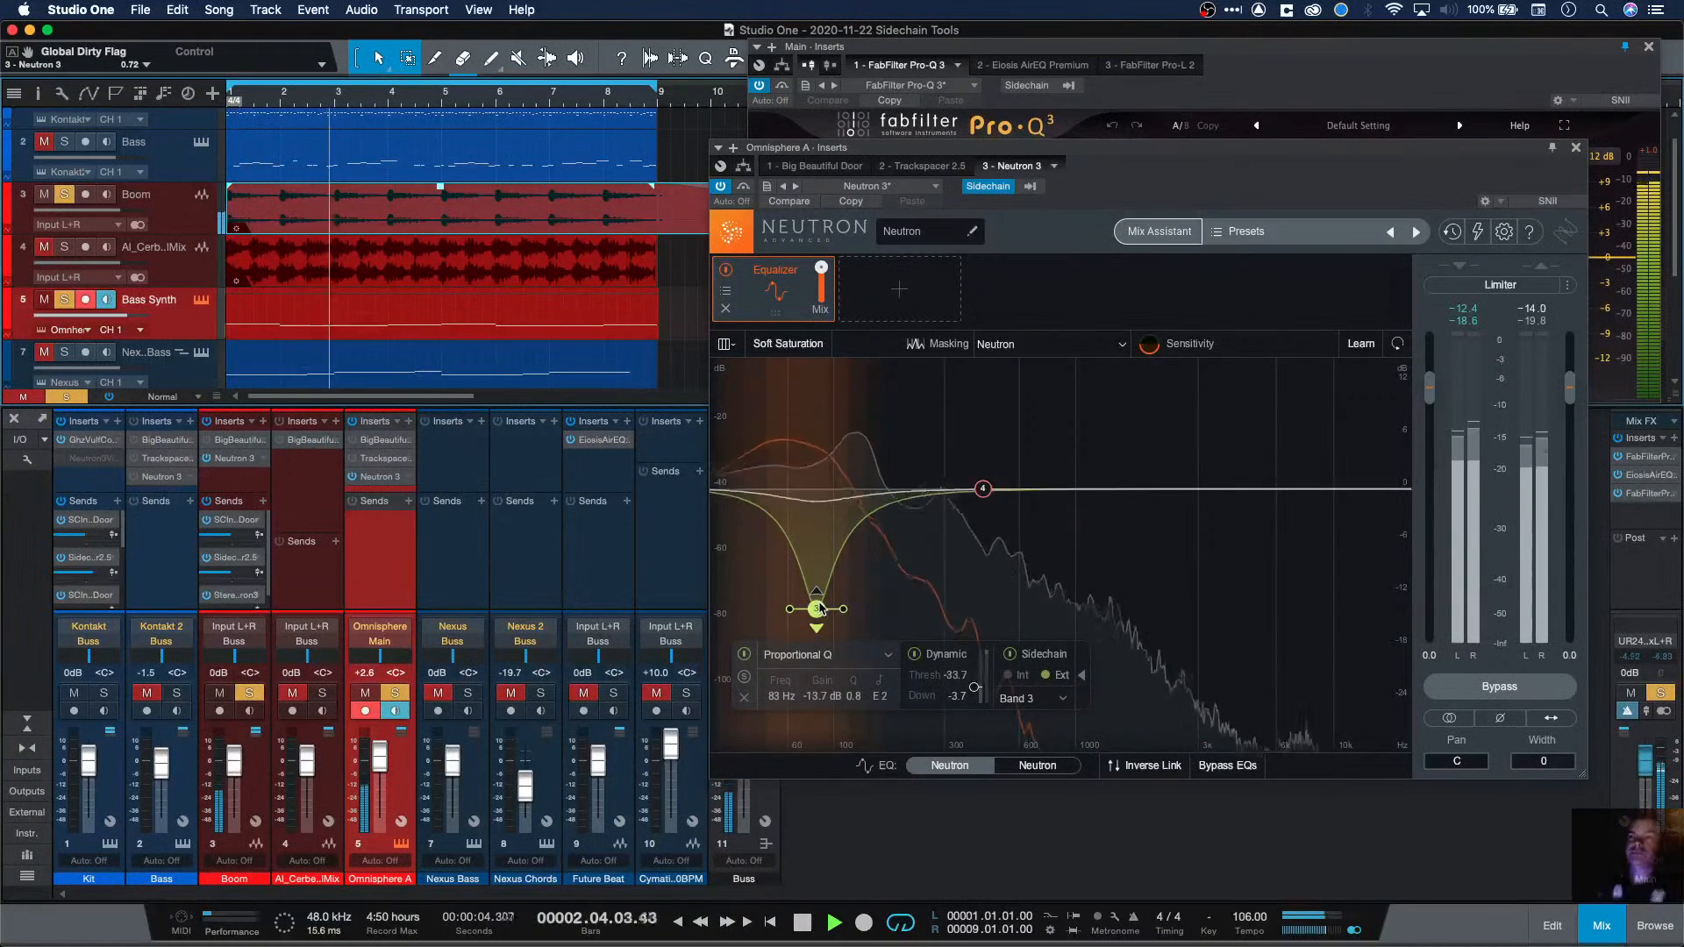
pyautogui.scroll(-5, 797, 621)
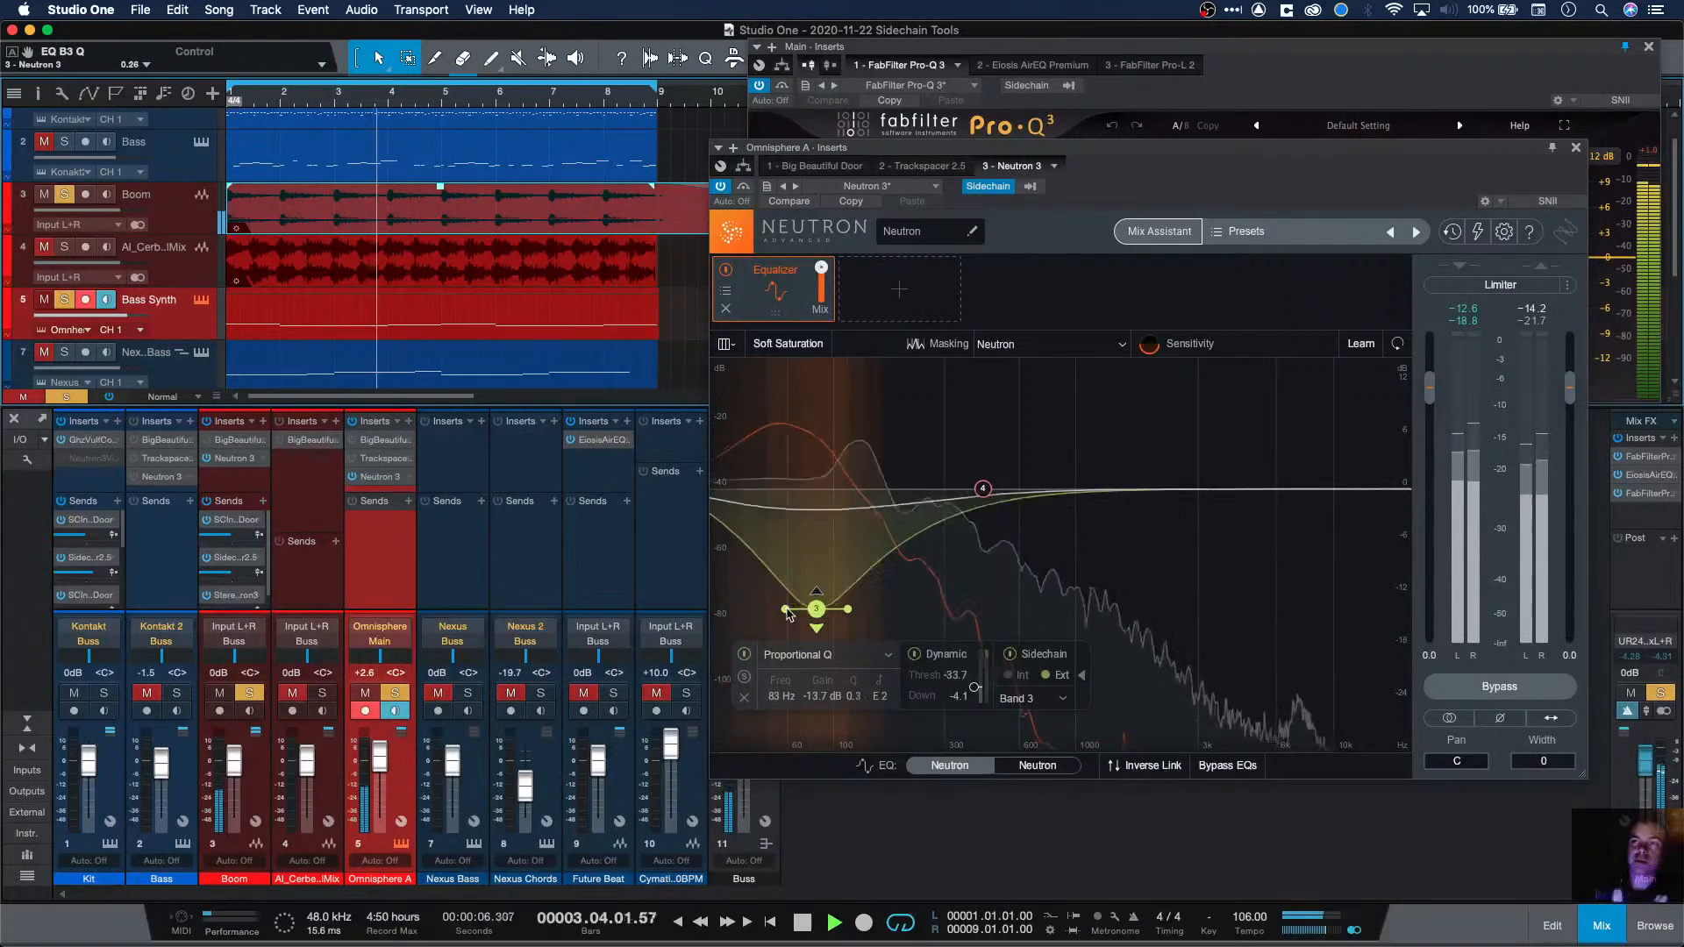
pyautogui.moveTo(815, 619); pyautogui.dragTo(805, 713)
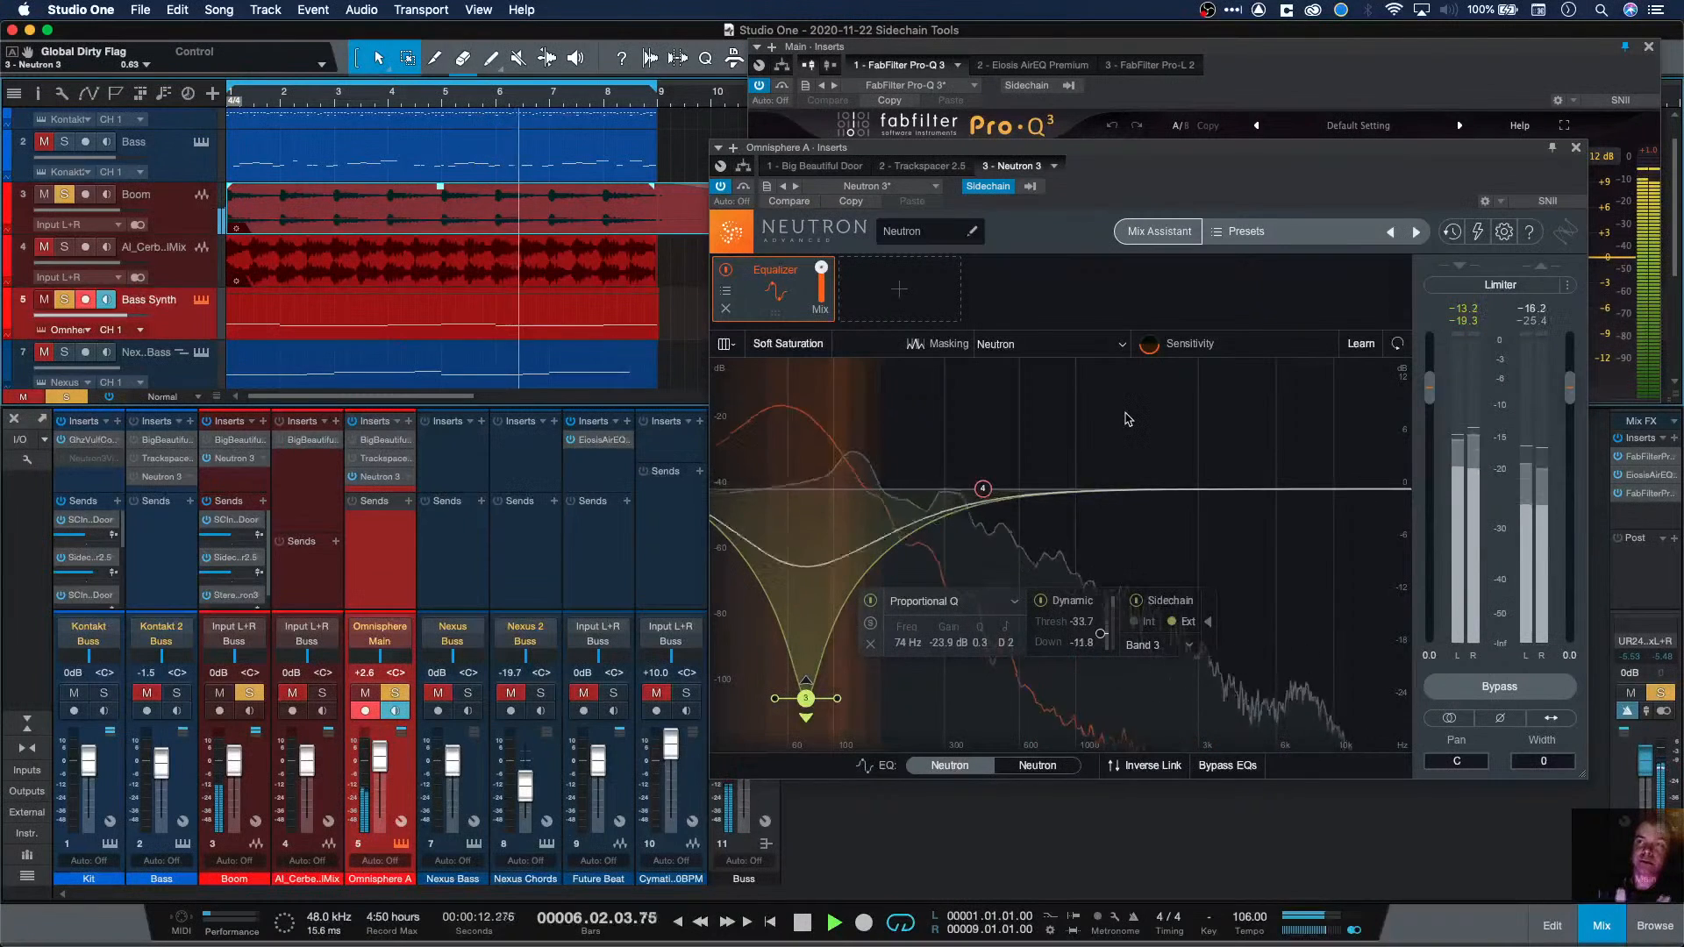
pyautogui.moveTo(805, 699); pyautogui.dragTo(809, 707)
pyautogui.moveTo(842, 710); pyautogui.dragTo(811, 720)
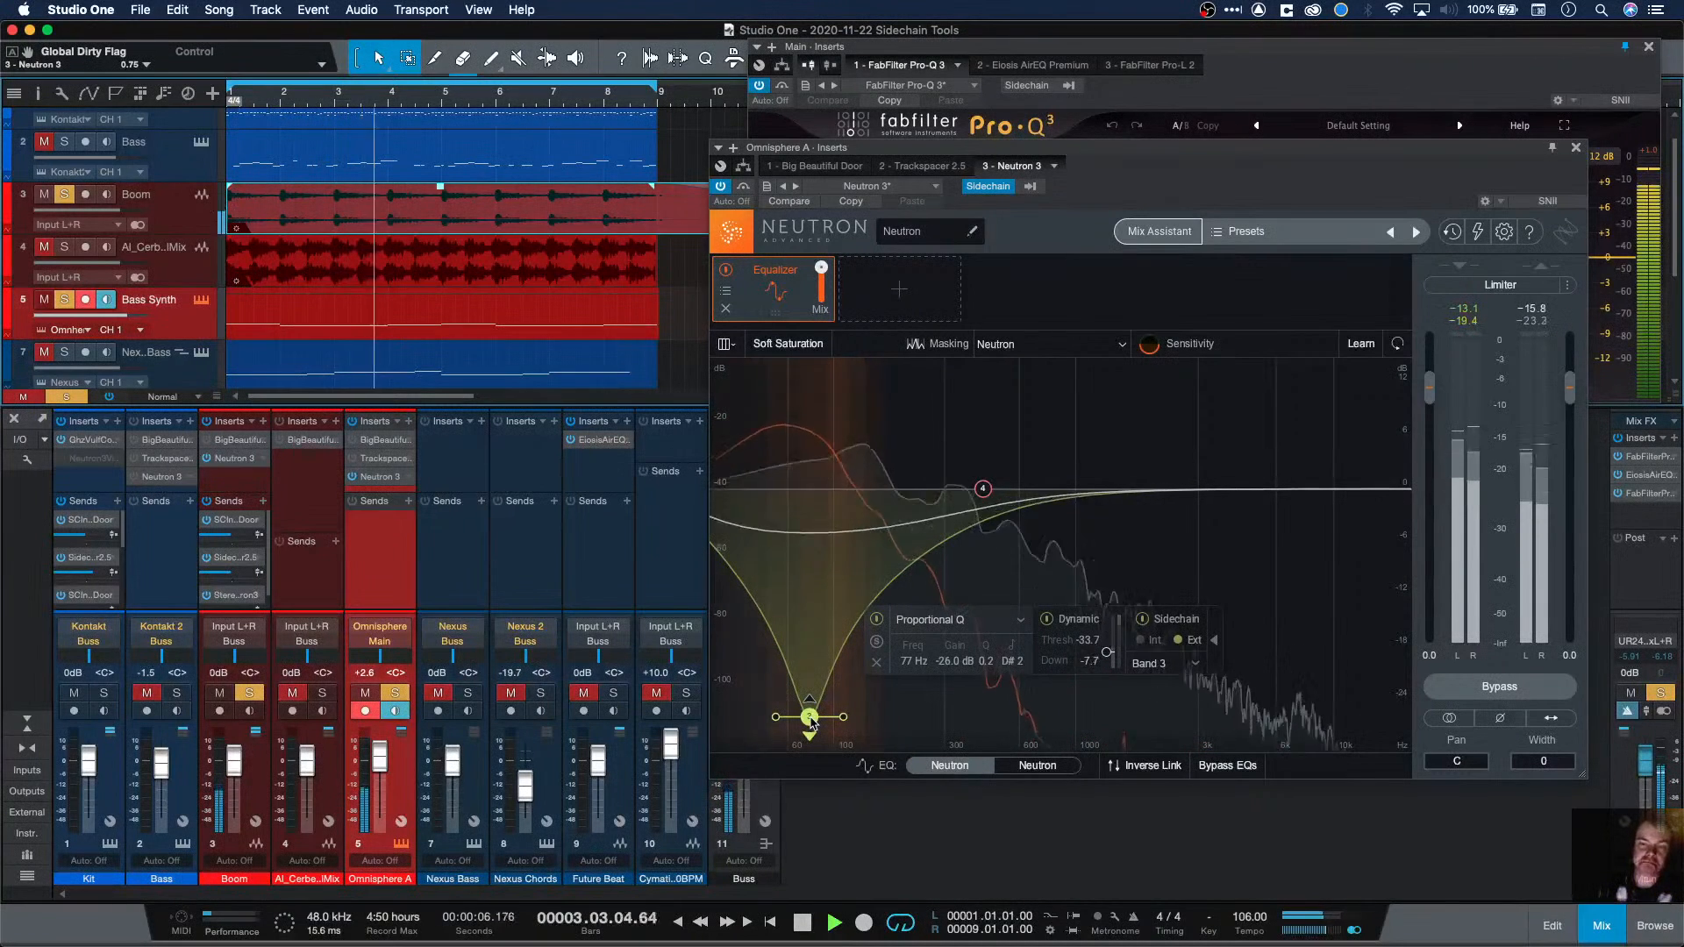
pyautogui.moveTo(847, 719); pyautogui.dragTo(856, 718)
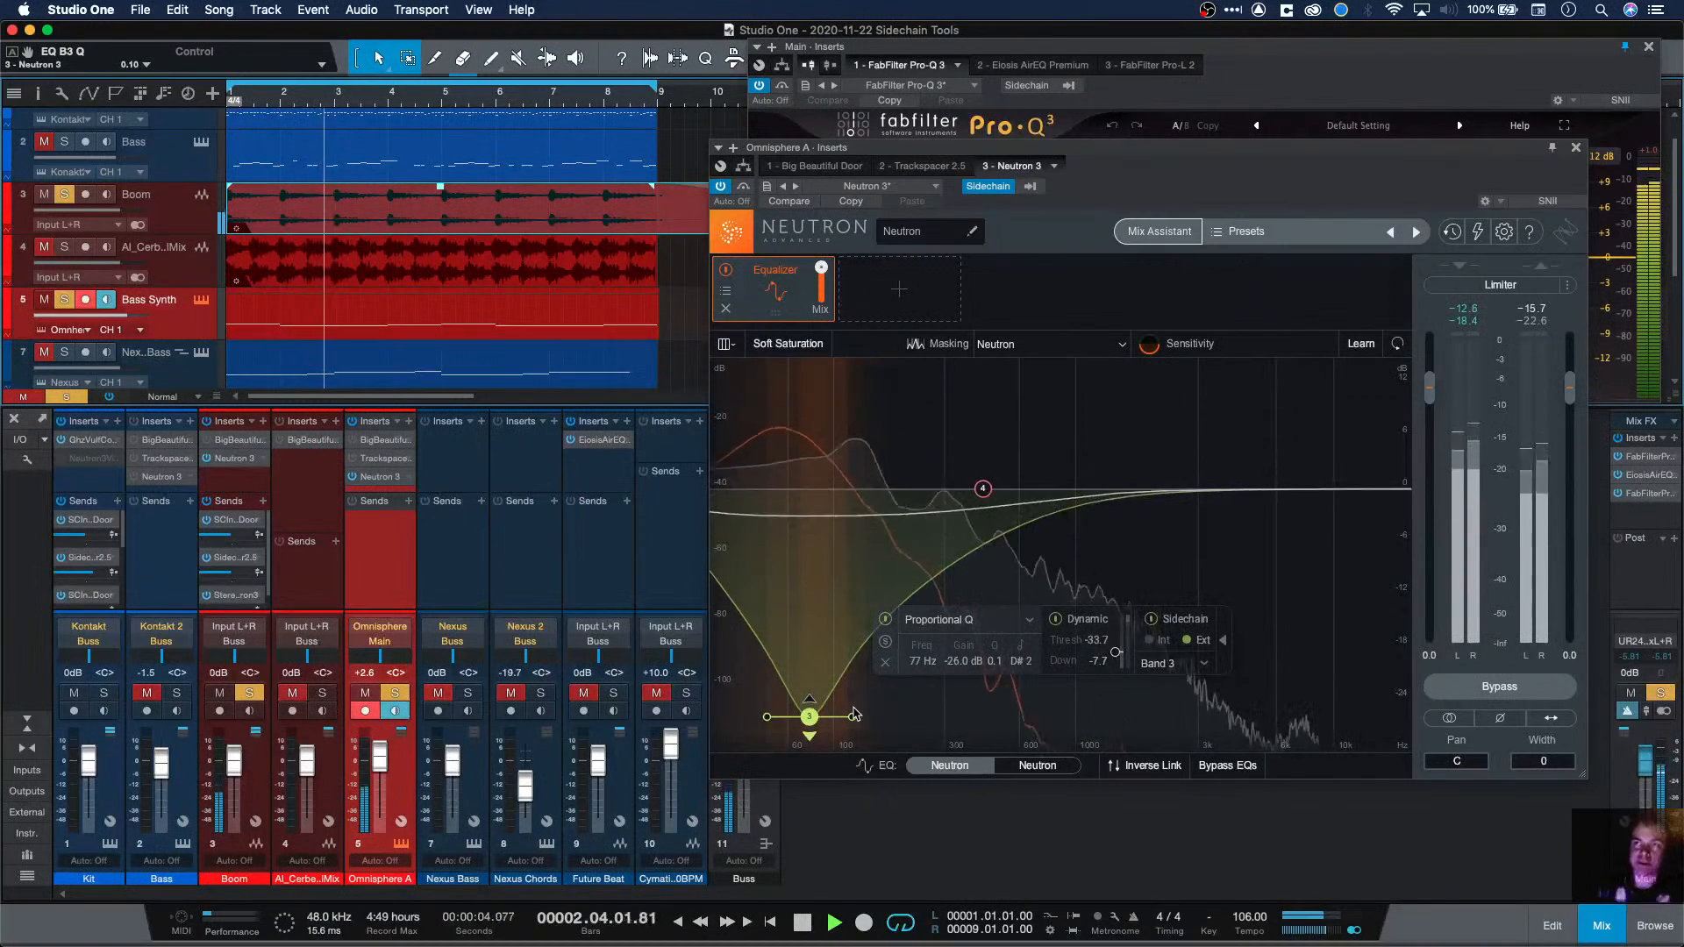
pyautogui.moveTo(854, 714); pyautogui.dragTo(844, 718)
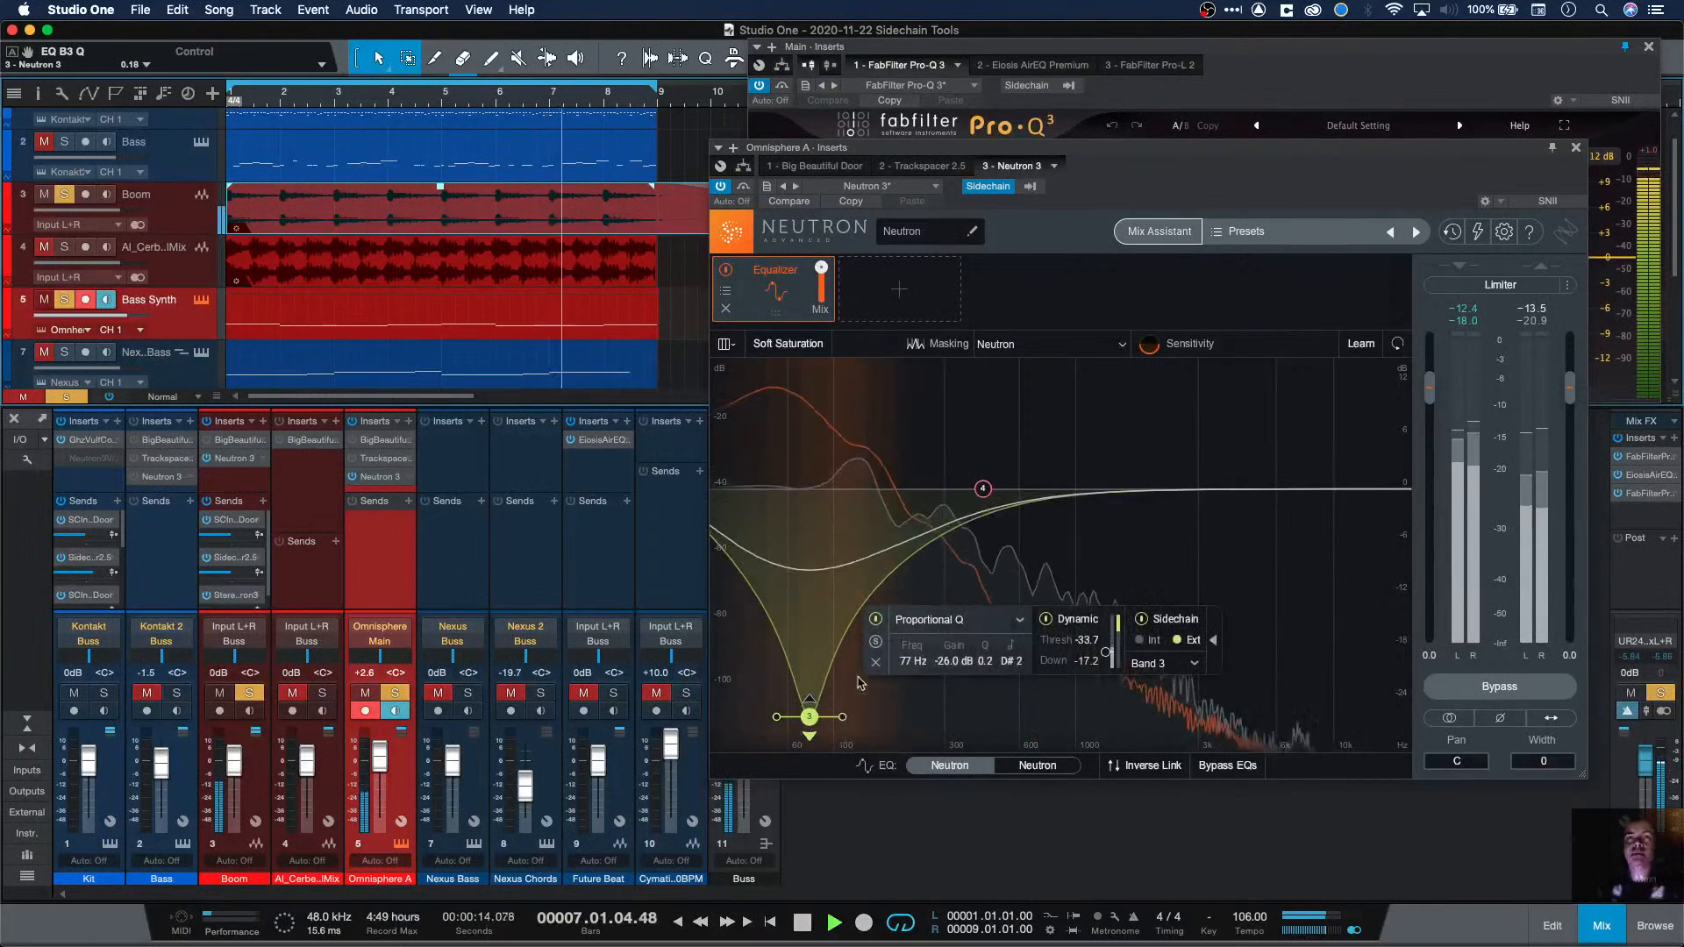
# Step: Compare the Bass Synth with and without Boom soloed, add track 4 to the solo, and stop playback
pyautogui.click(65, 195)
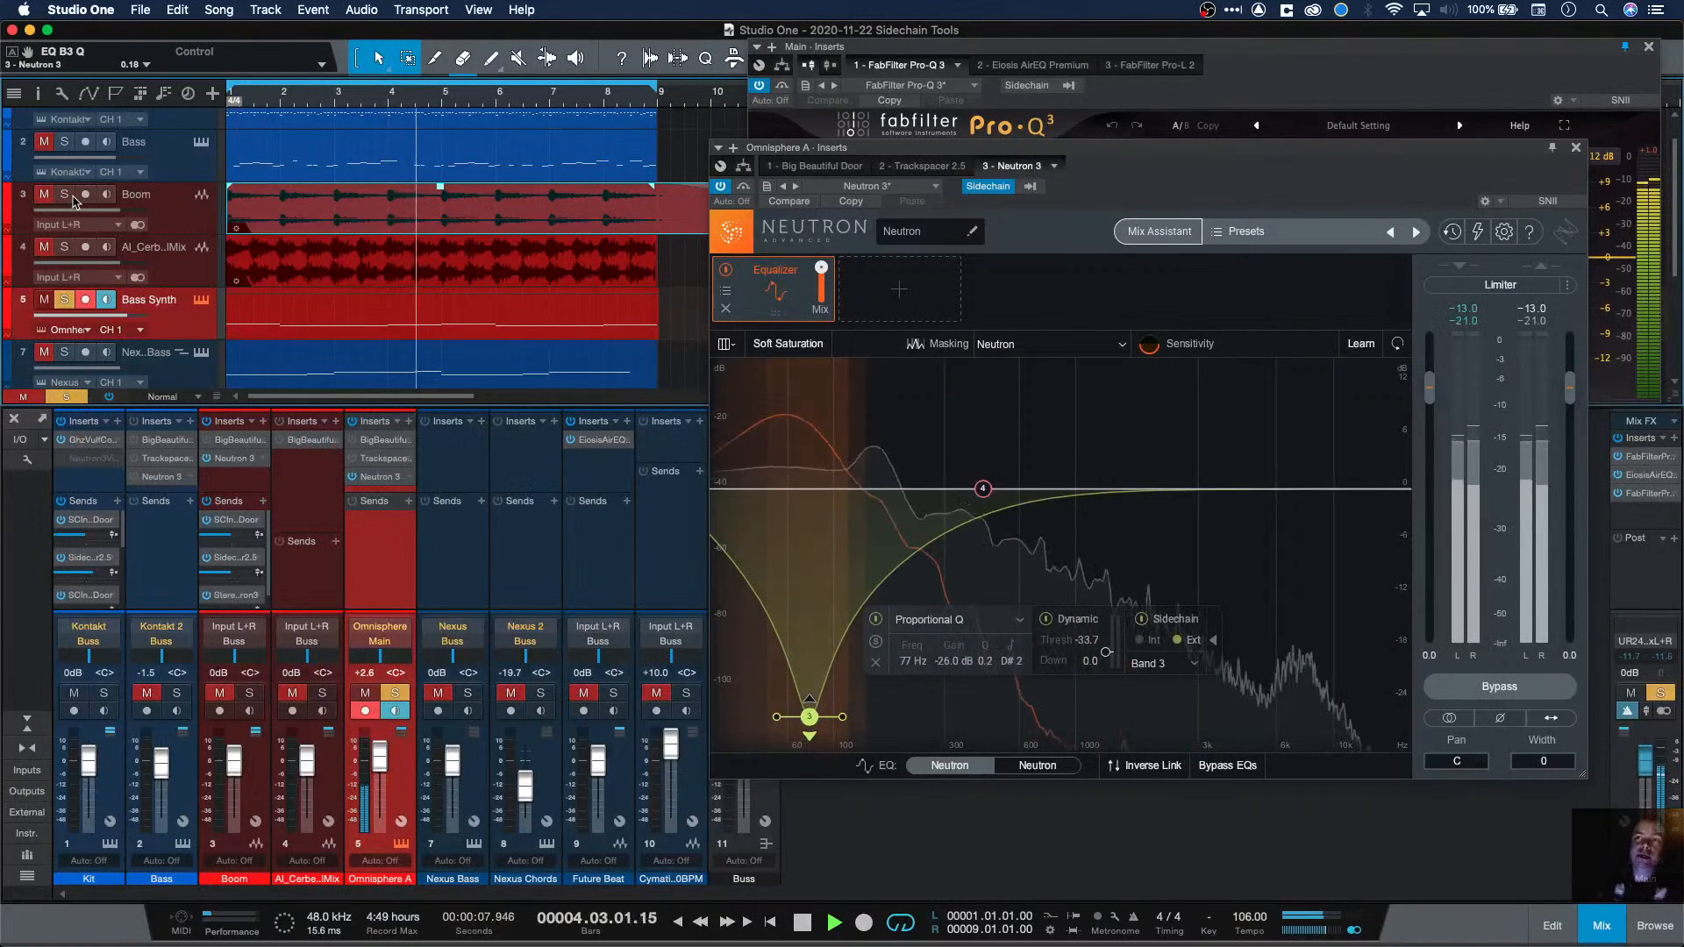
pyautogui.click(72, 198)
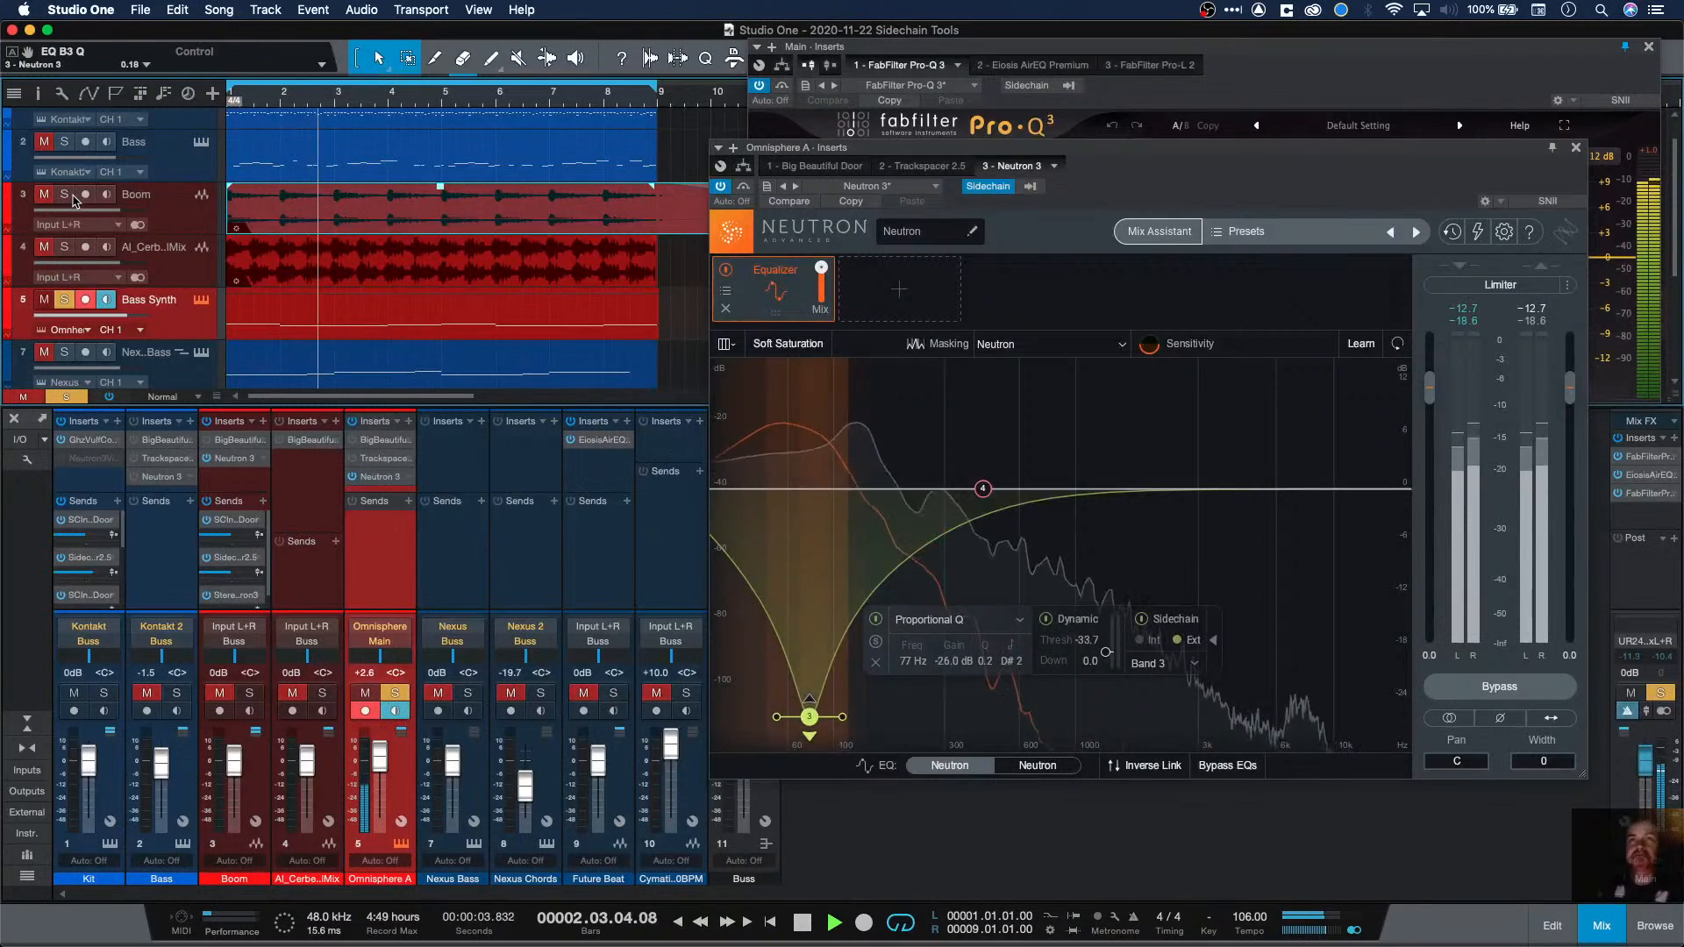
pyautogui.click(65, 195)
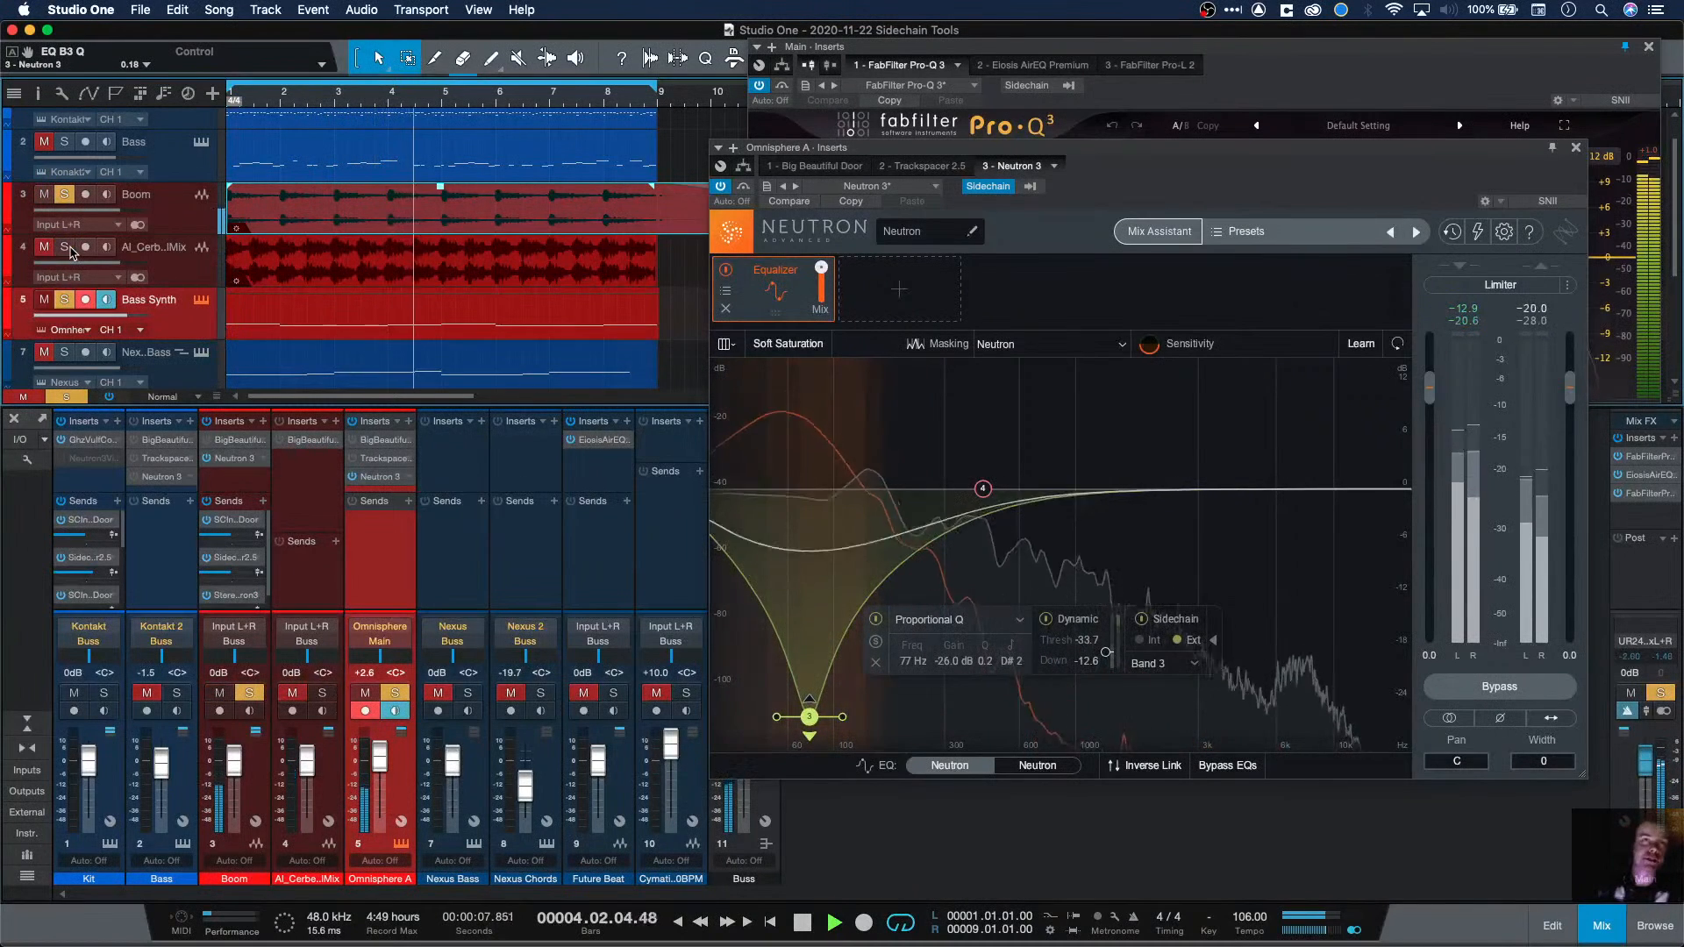
pyautogui.click(71, 251)
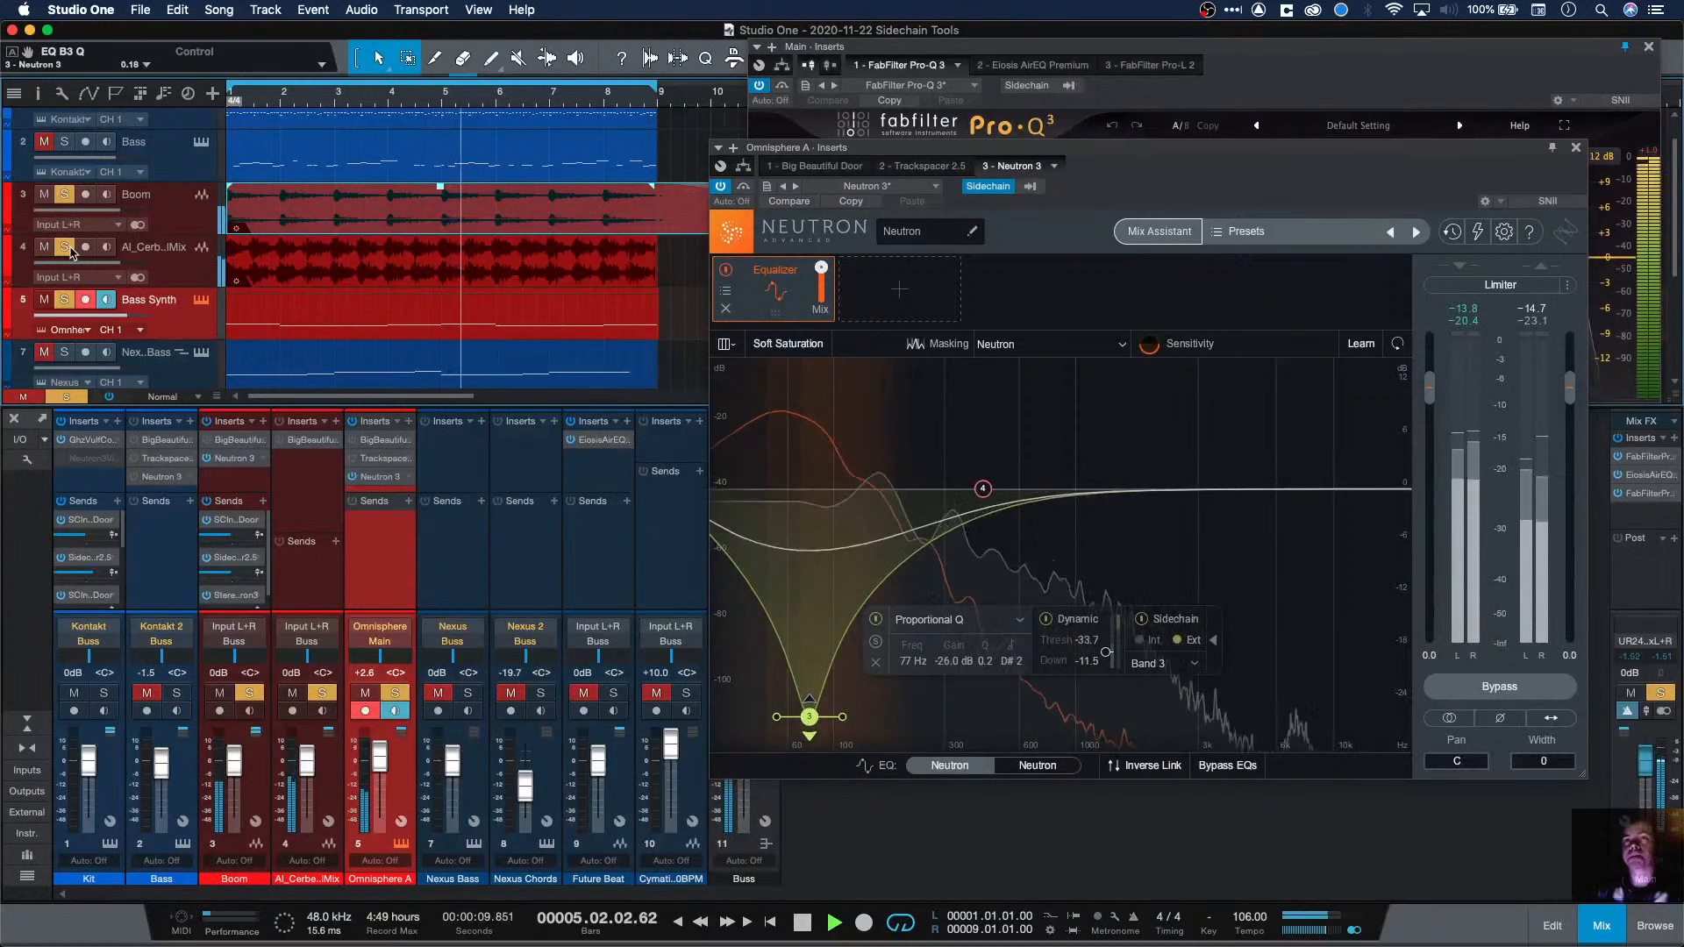
pyautogui.press('space')
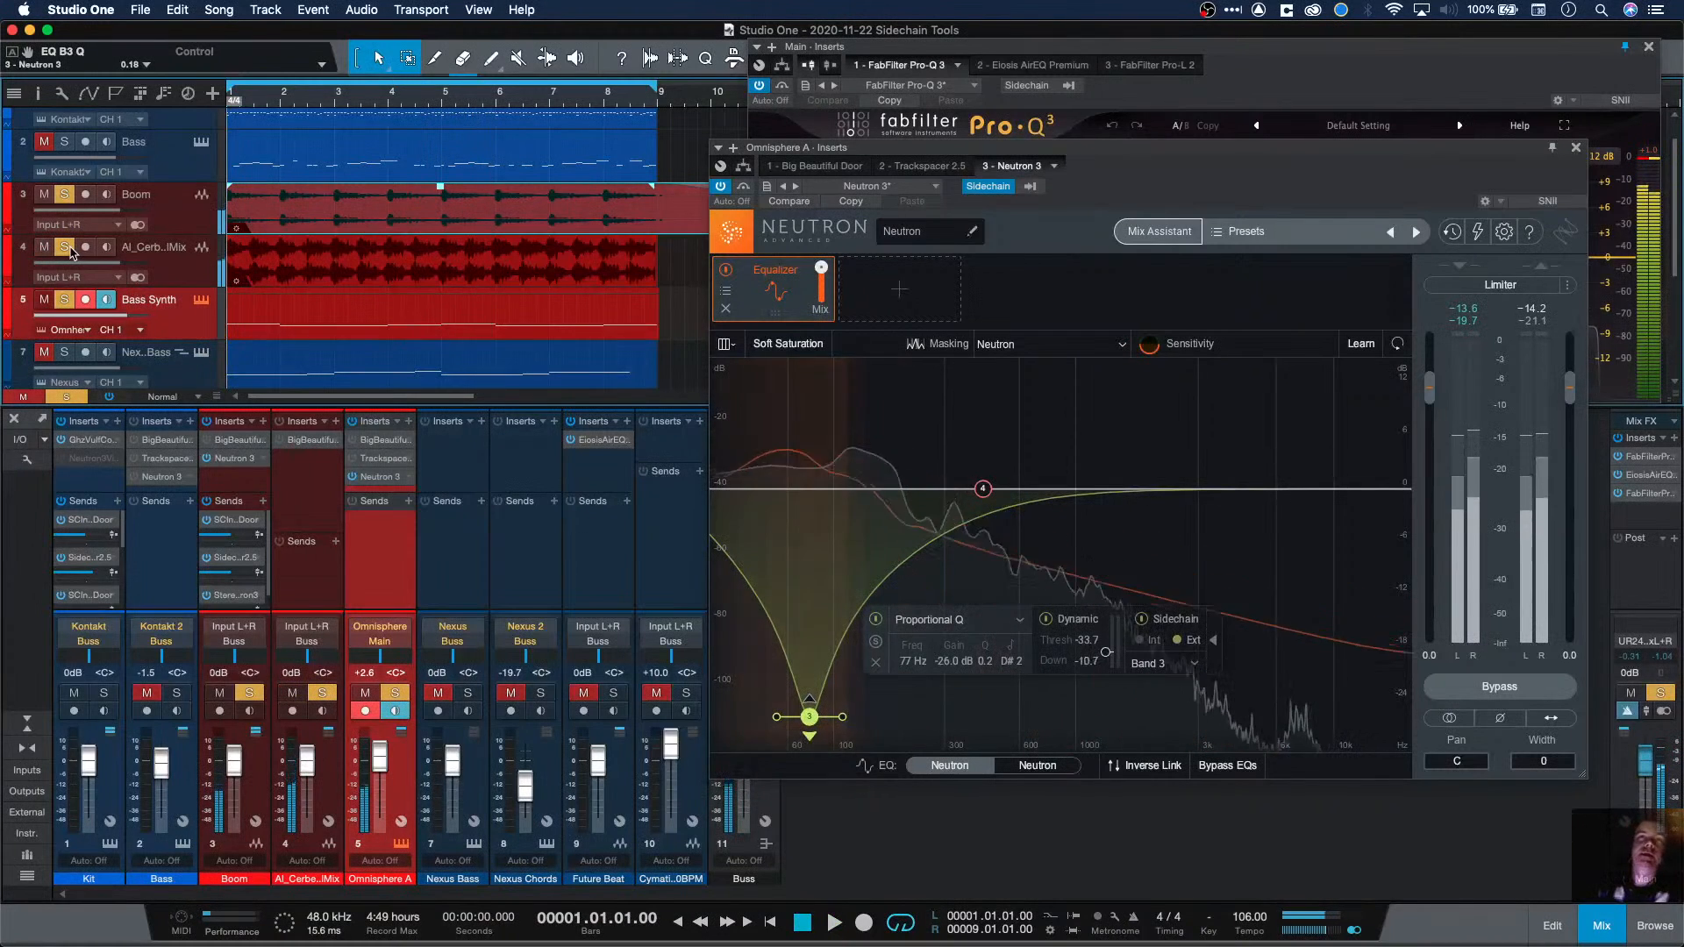
# Step: Select tracks 7 to 10, from Nexus Bass to the Cymatics hi-hat loop, and solo them together in place of the earlier tracks
pyautogui.scroll(-2, 163, 299)
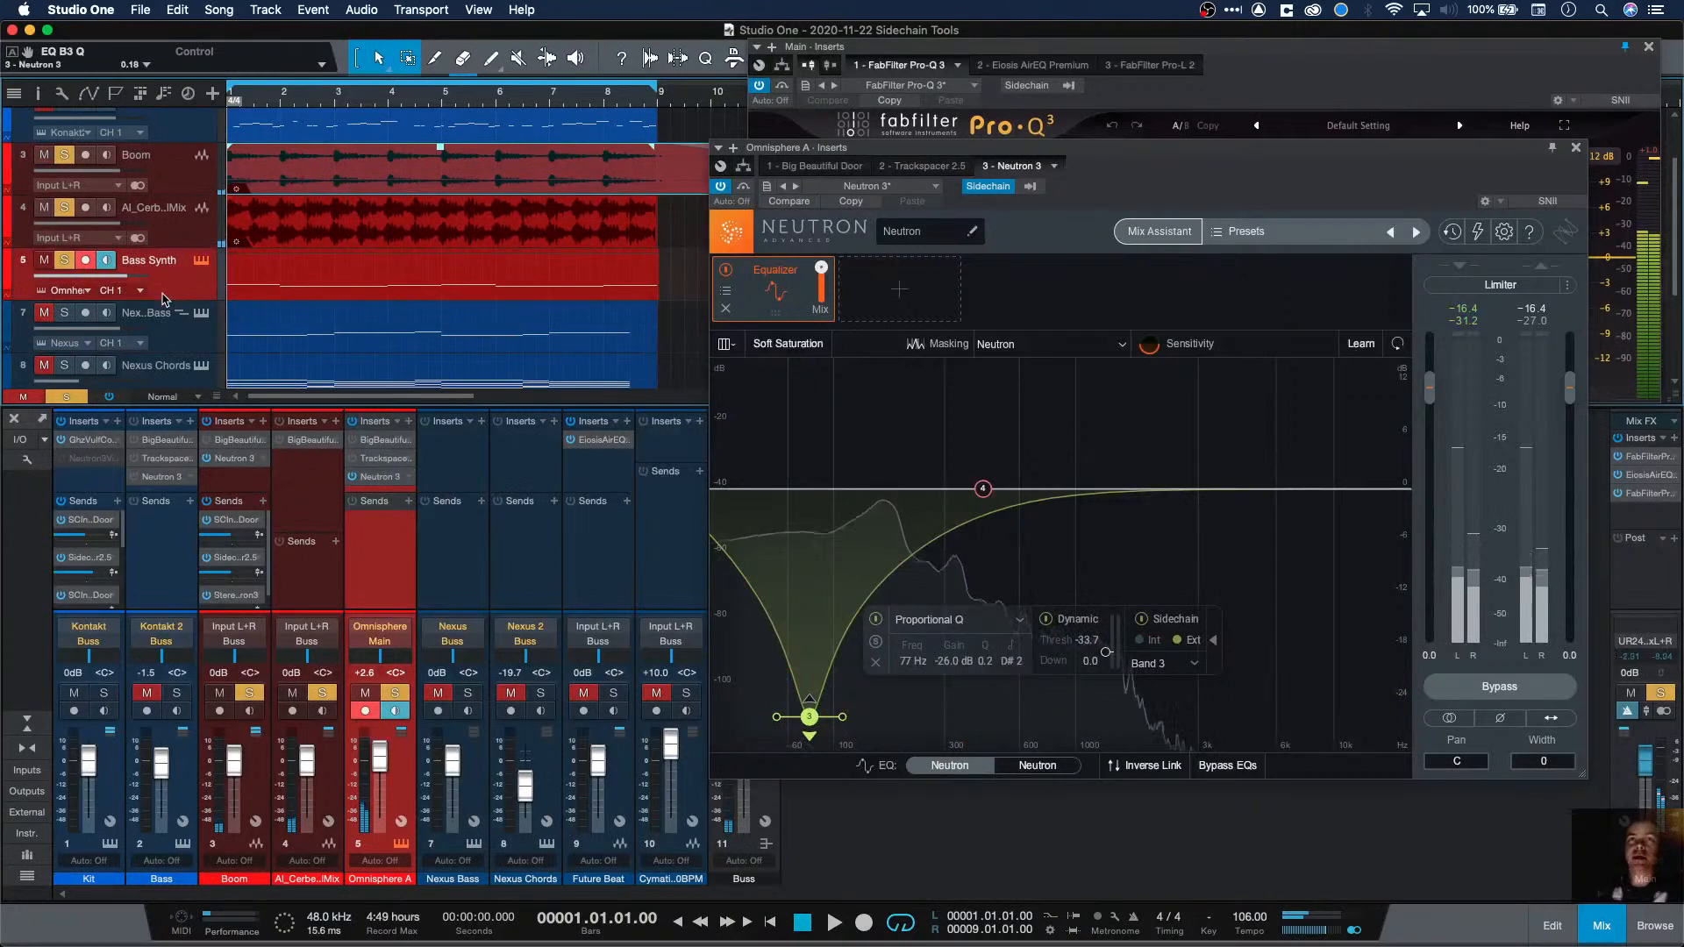
pyautogui.scroll(-3, 163, 299)
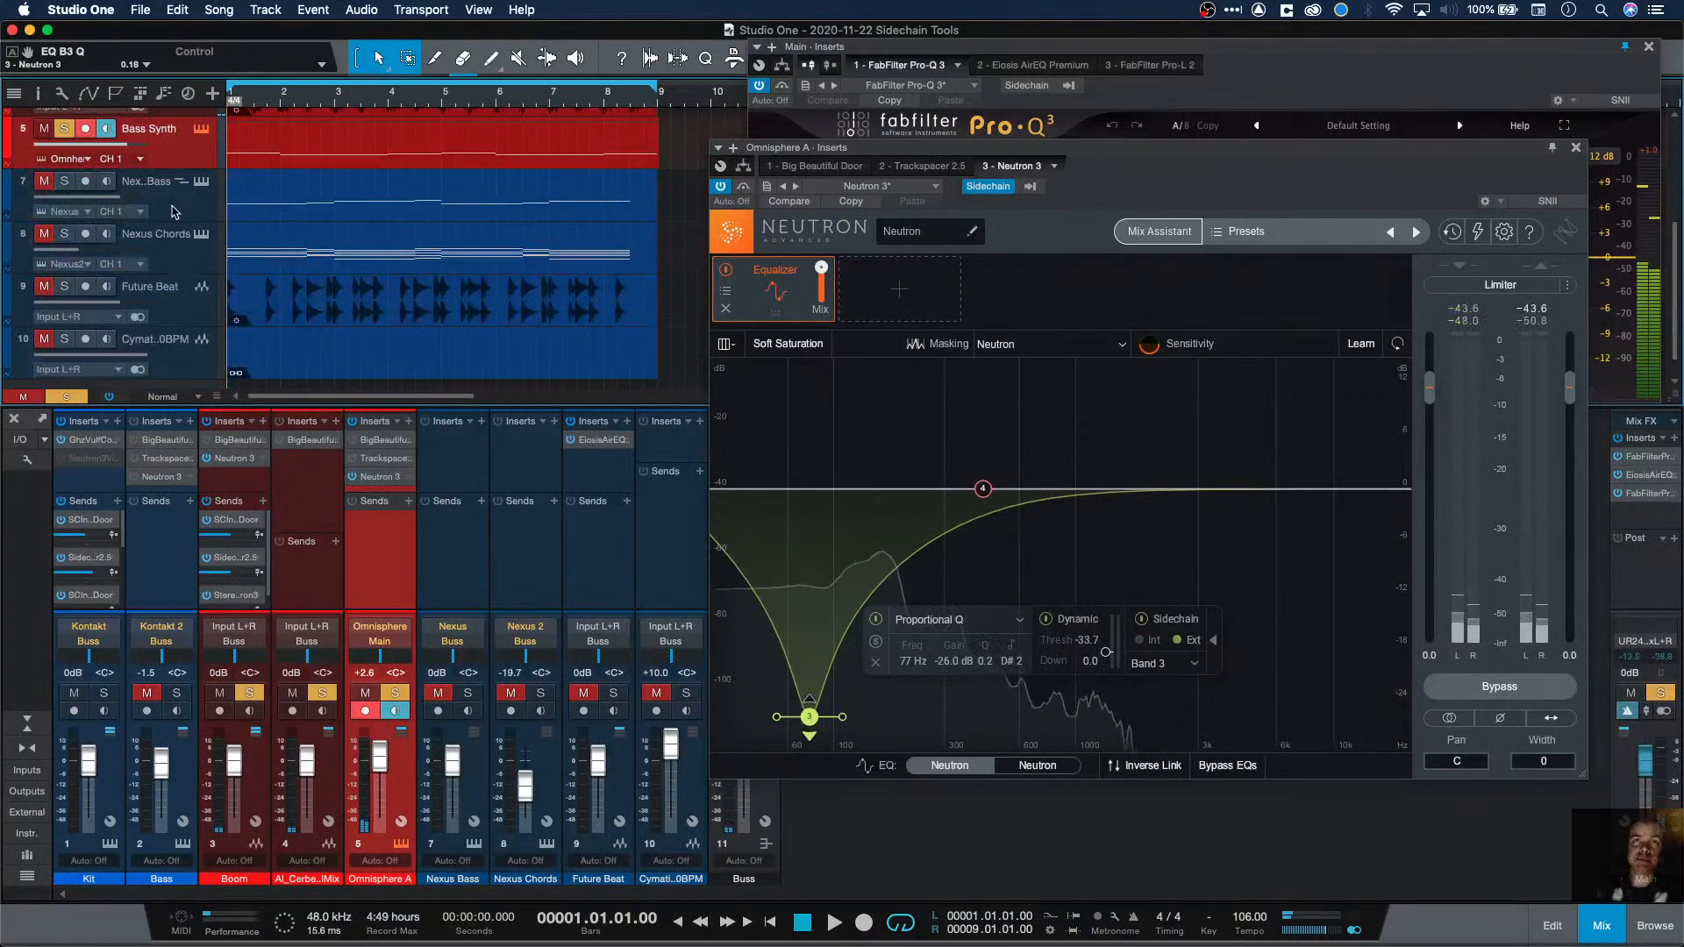
pyautogui.click(178, 216)
pyautogui.keyDown('shift'); pyautogui.click(195, 356); pyautogui.keyUp('shift')
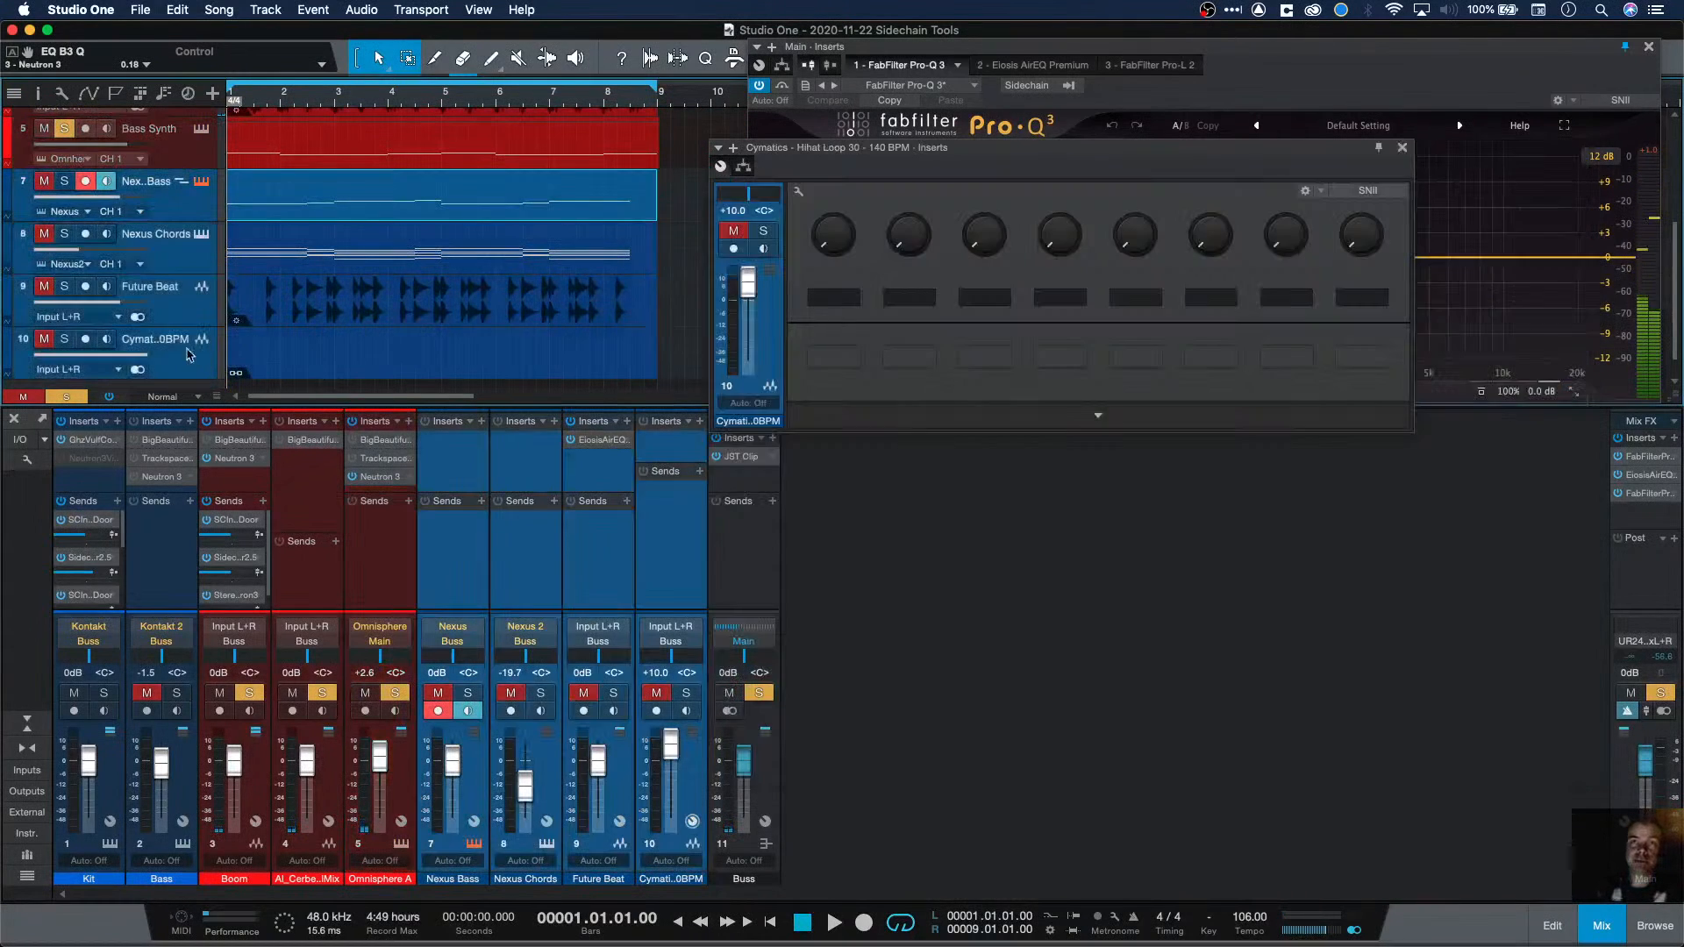
pyautogui.click(64, 338)
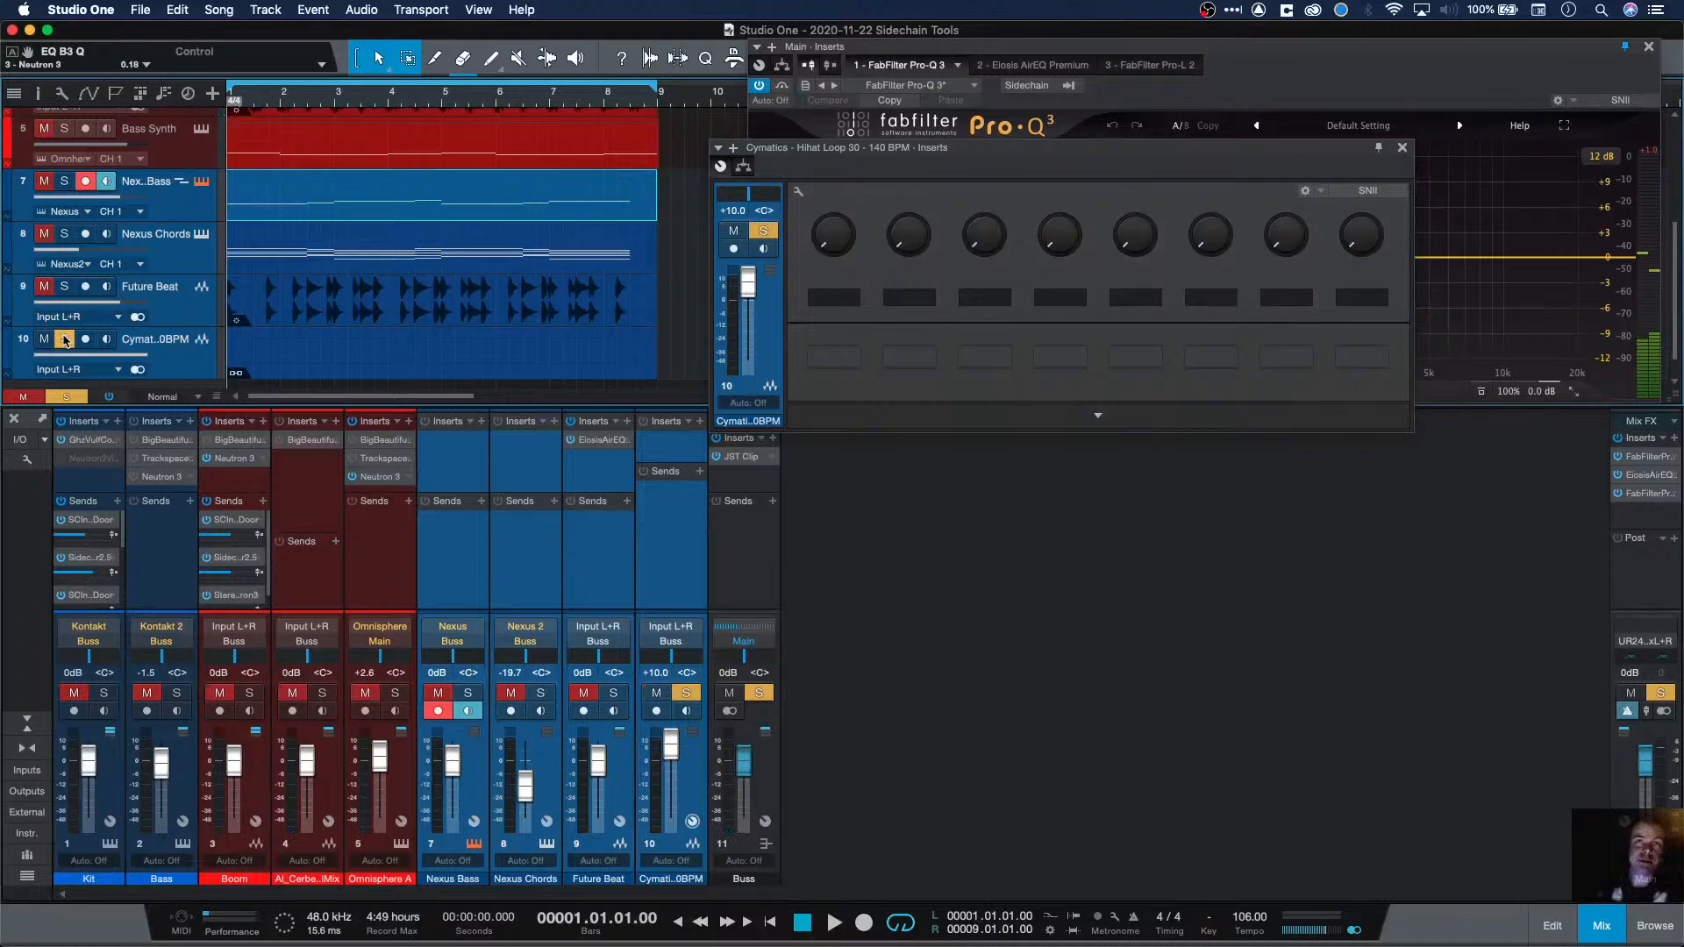
pyautogui.click(65, 287)
pyautogui.press('space')
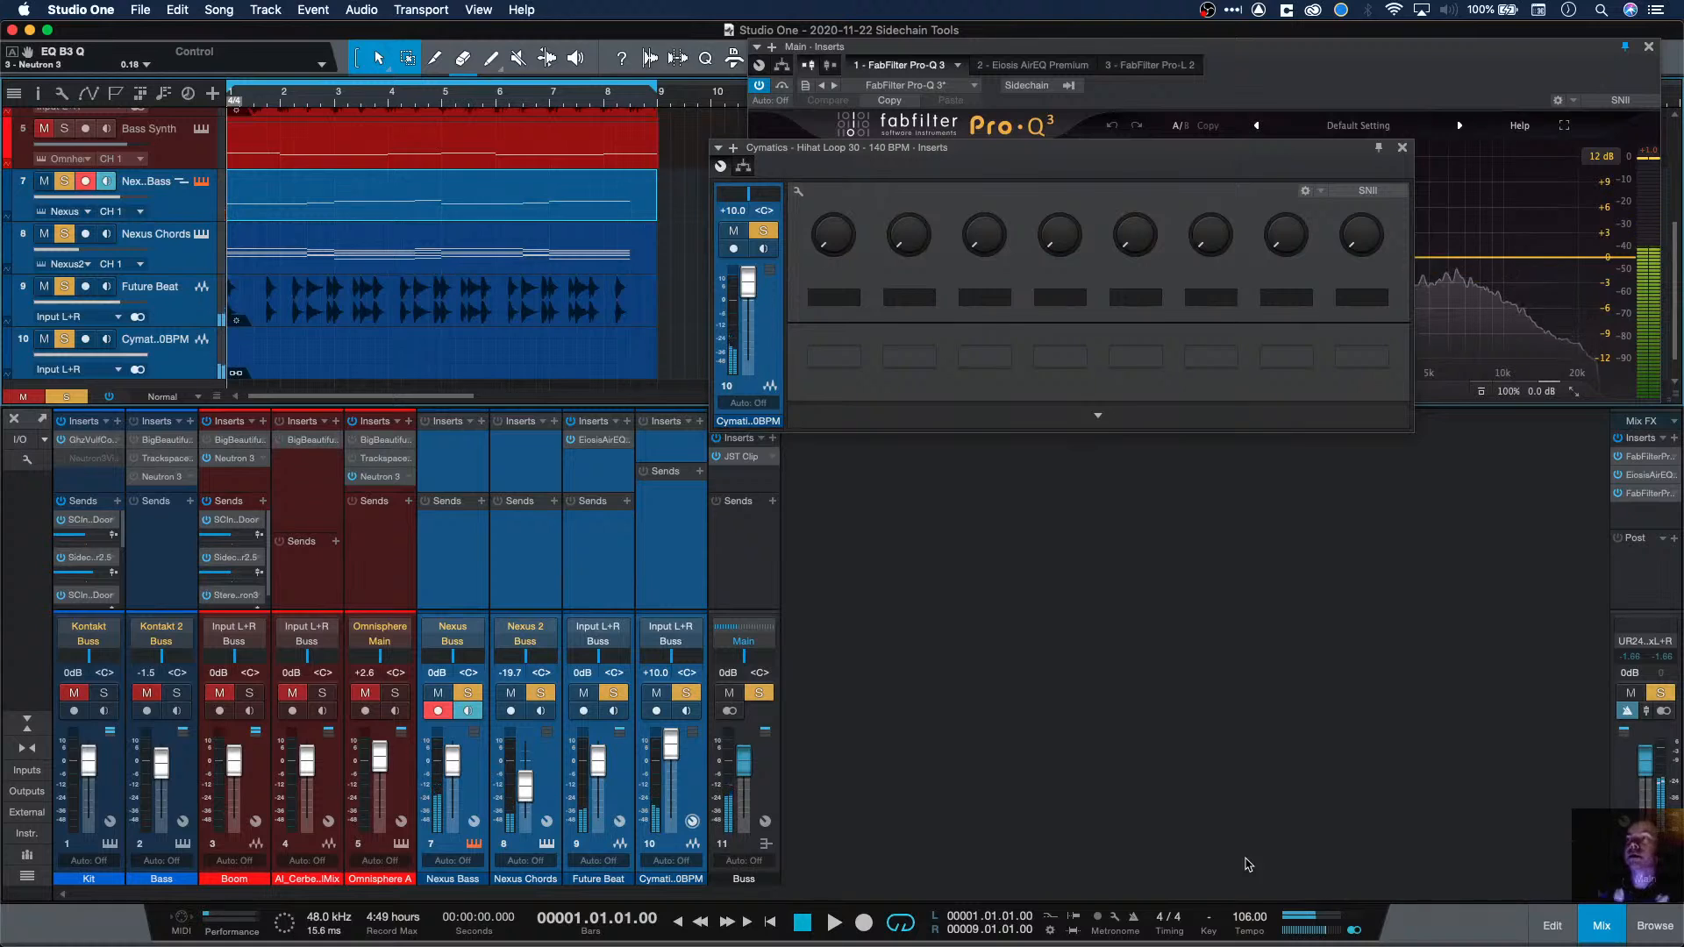
# Step: Set the song tempo to 140, close the Cymatics channel window, and move the FabFilter Pro-Q 3 window up
pyautogui.click(1247, 917)
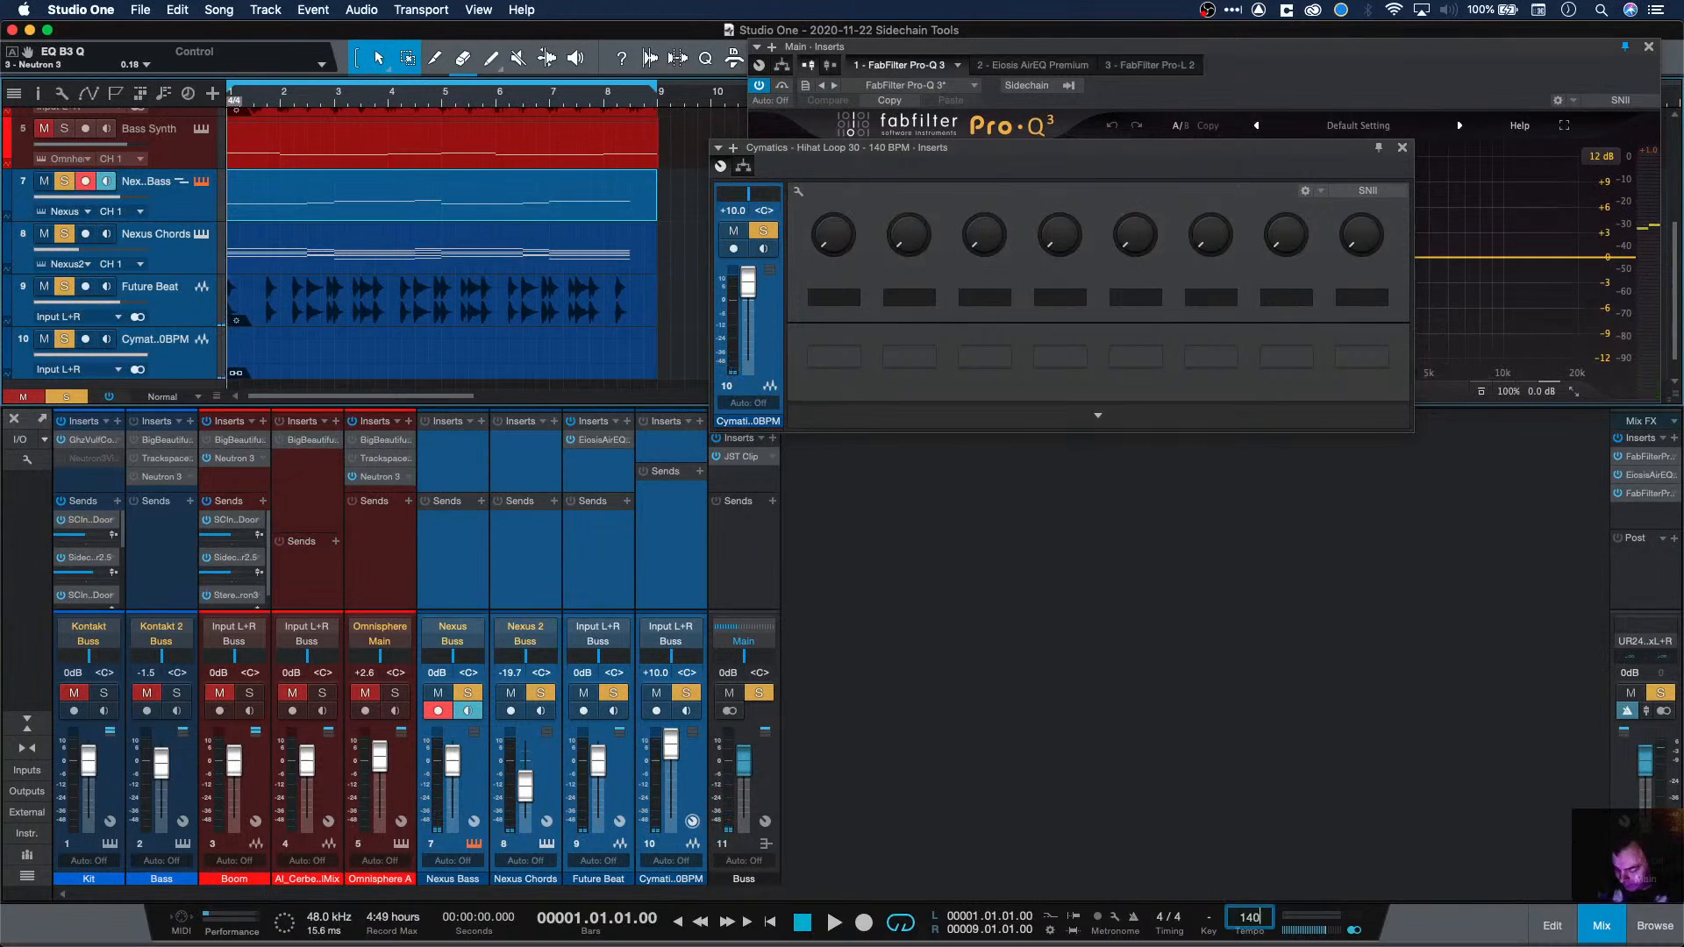
pyautogui.press('Return')
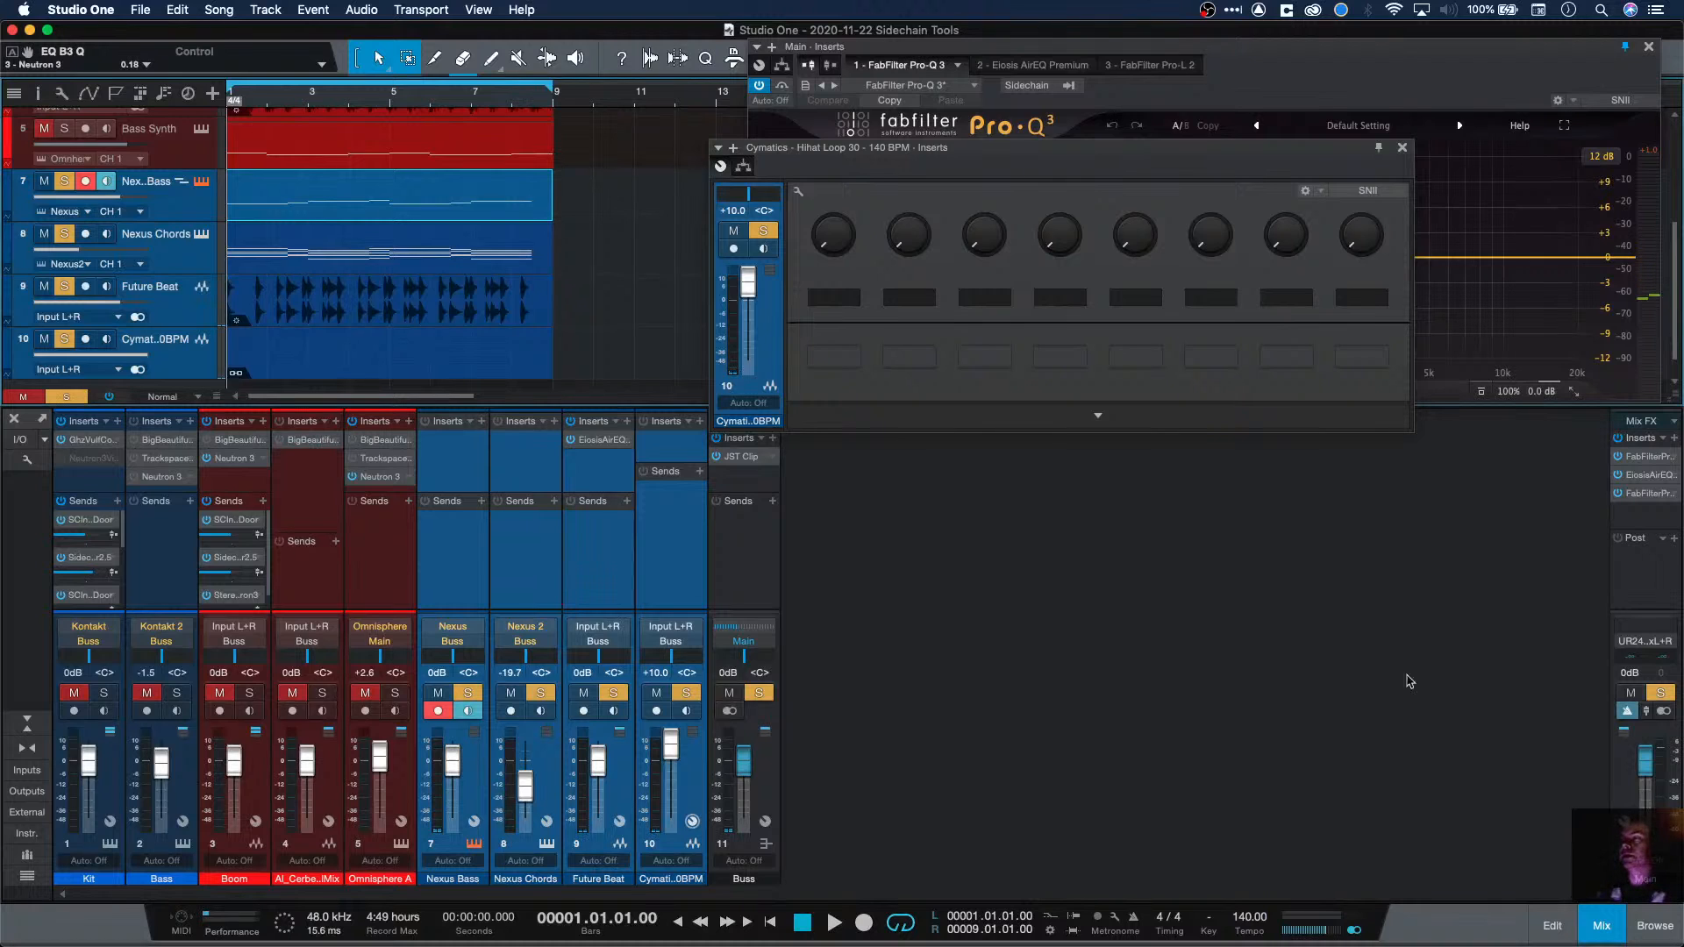
pyautogui.click(1403, 148)
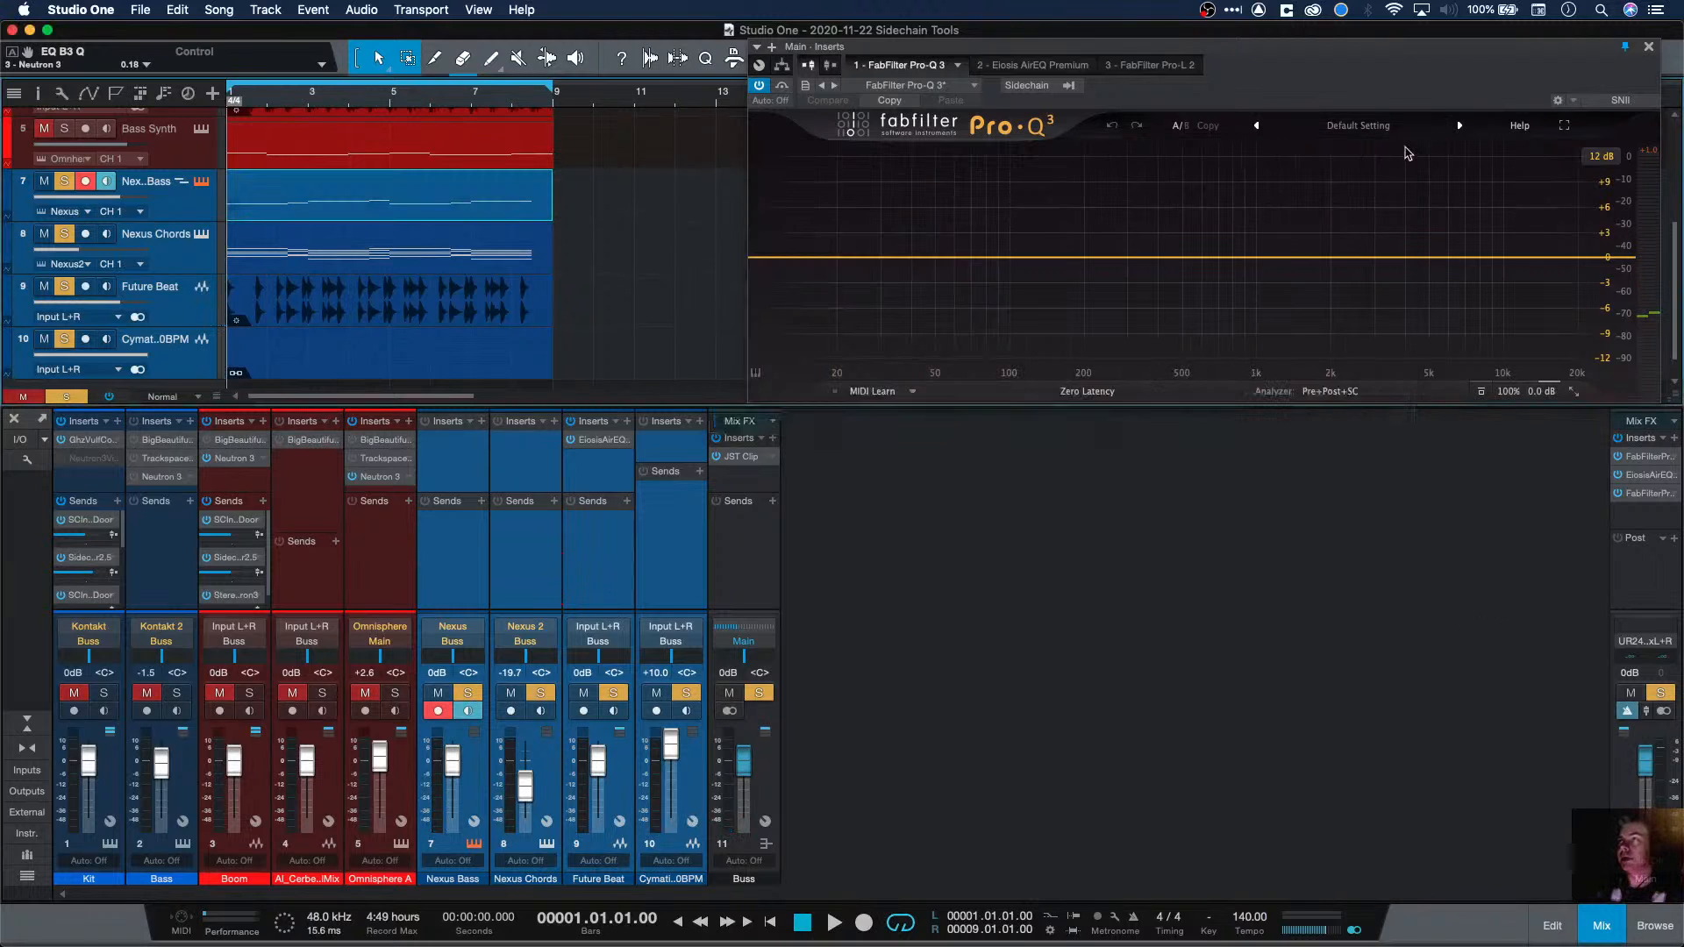
pyautogui.moveTo(1540, 54); pyautogui.dragTo(1549, 35)
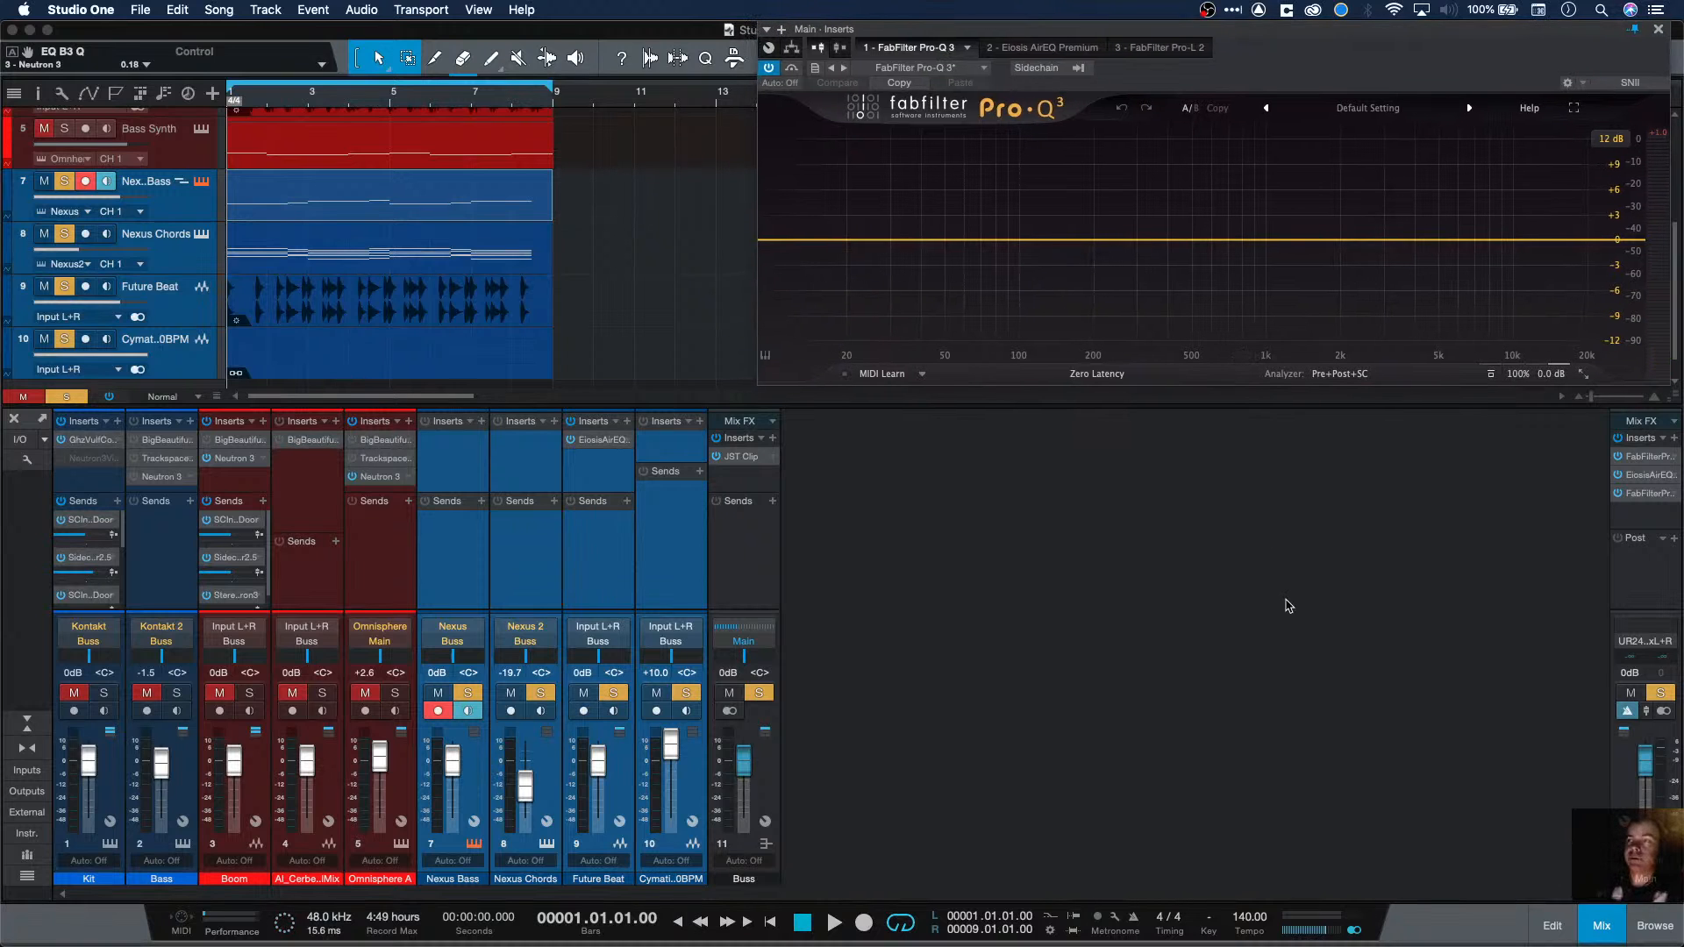
# Step: Audition the soloed tracks, reset the Nexus Chords volume to 0 dB, and stop playback
pyautogui.press('space')
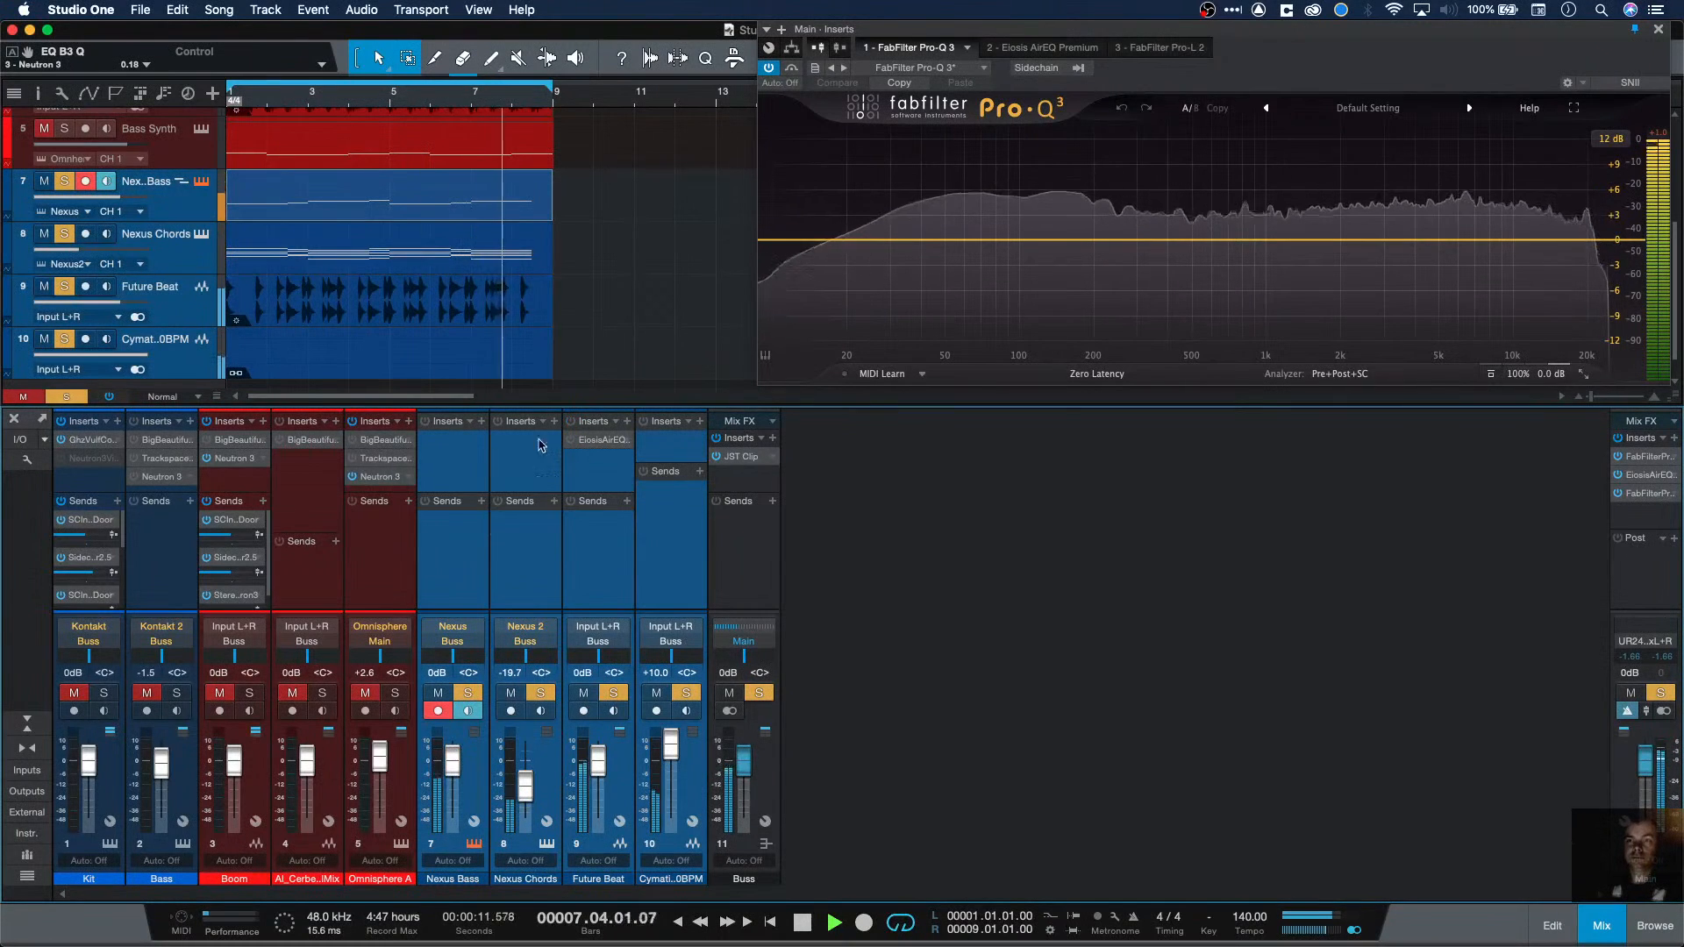
pyautogui.moveTo(86, 252); pyautogui.dragTo(80, 255)
pyautogui.keyDown('super'); pyautogui.click(80, 254); pyautogui.keyUp('super')
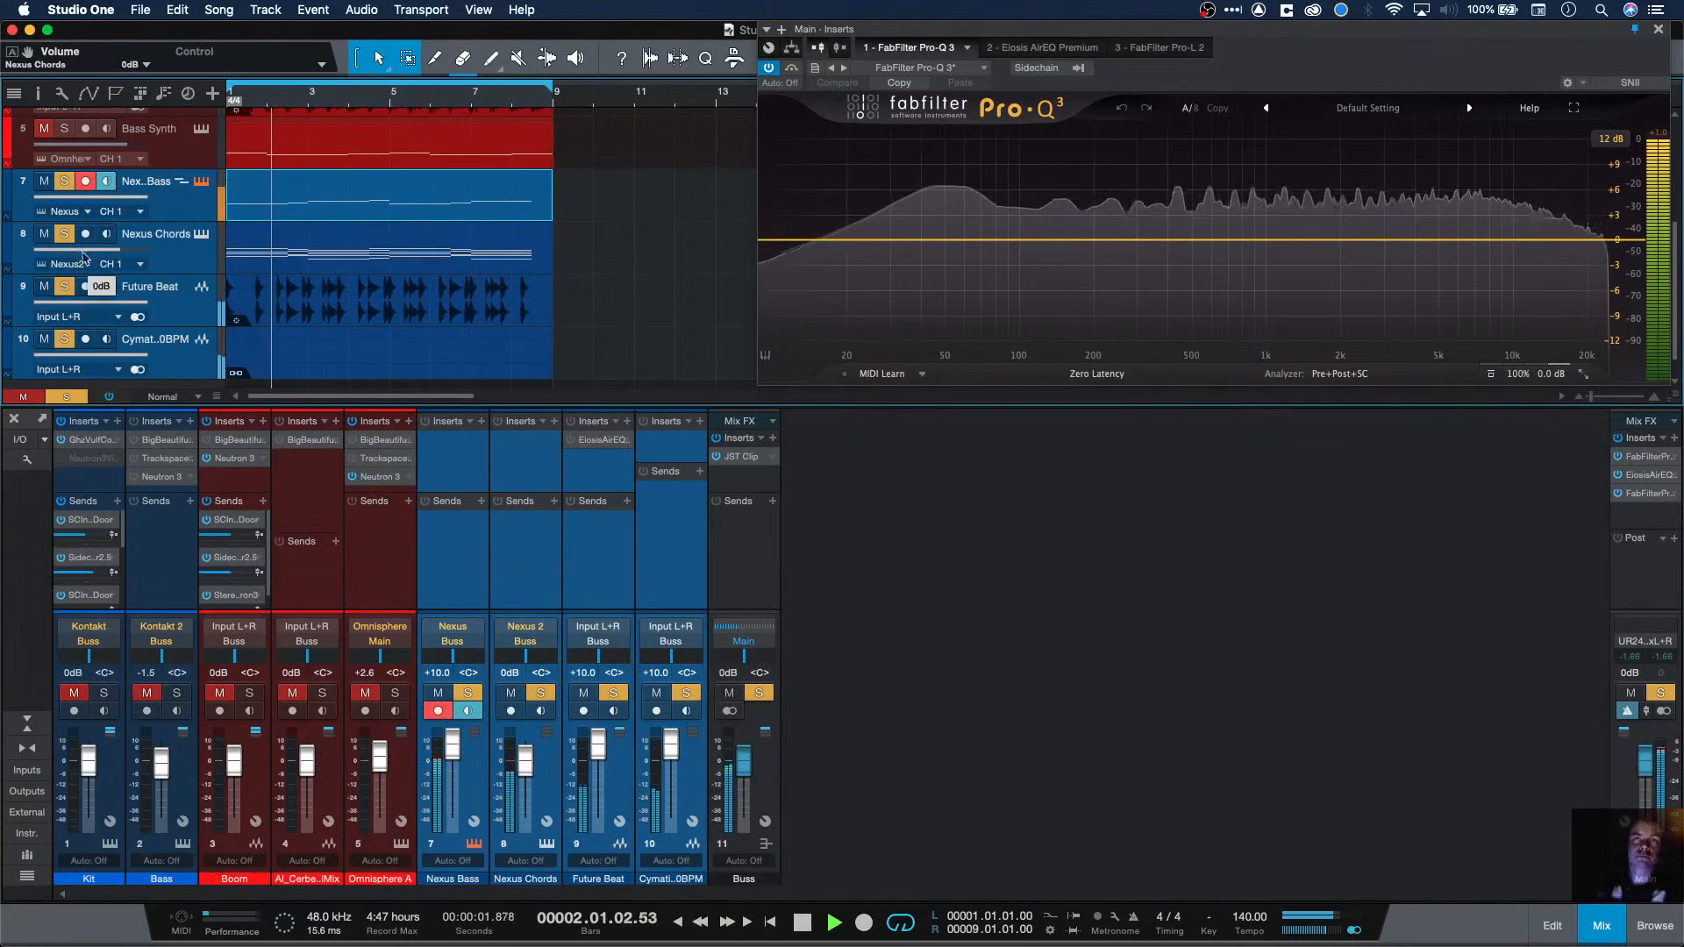
pyautogui.press('space')
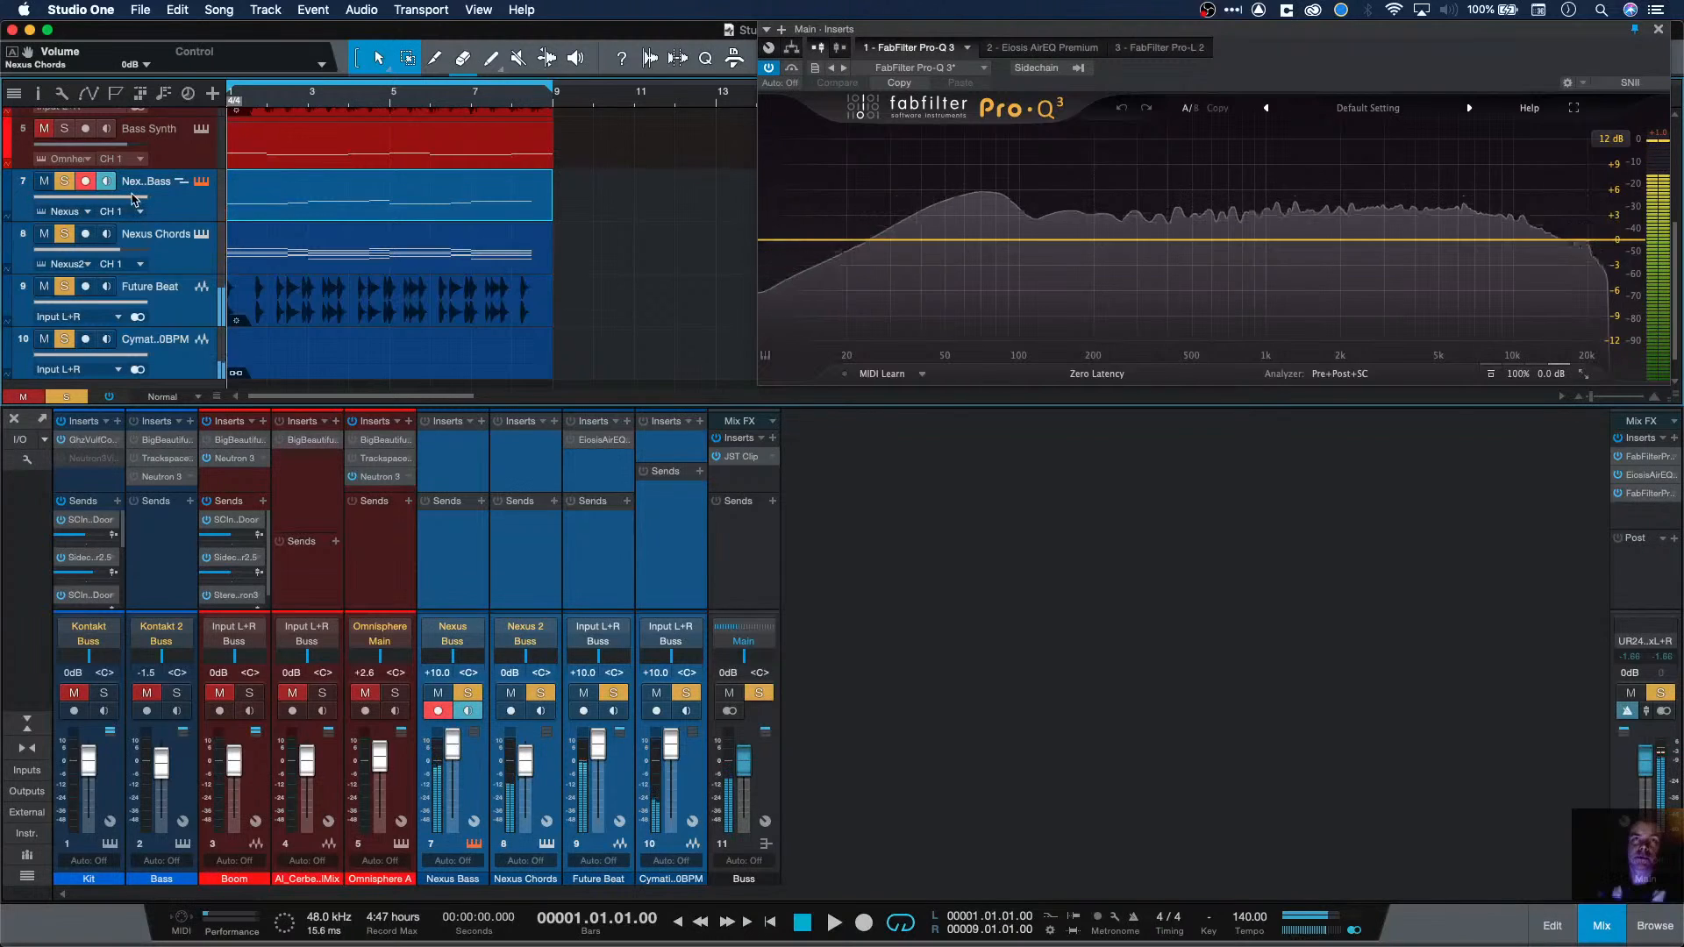
# Step: Try to rebalance the volumes of Nexus Bass, Nexus Chords, Future Beat and Cymatics while they are selected together
pyautogui.click(112, 249)
pyautogui.click(128, 198)
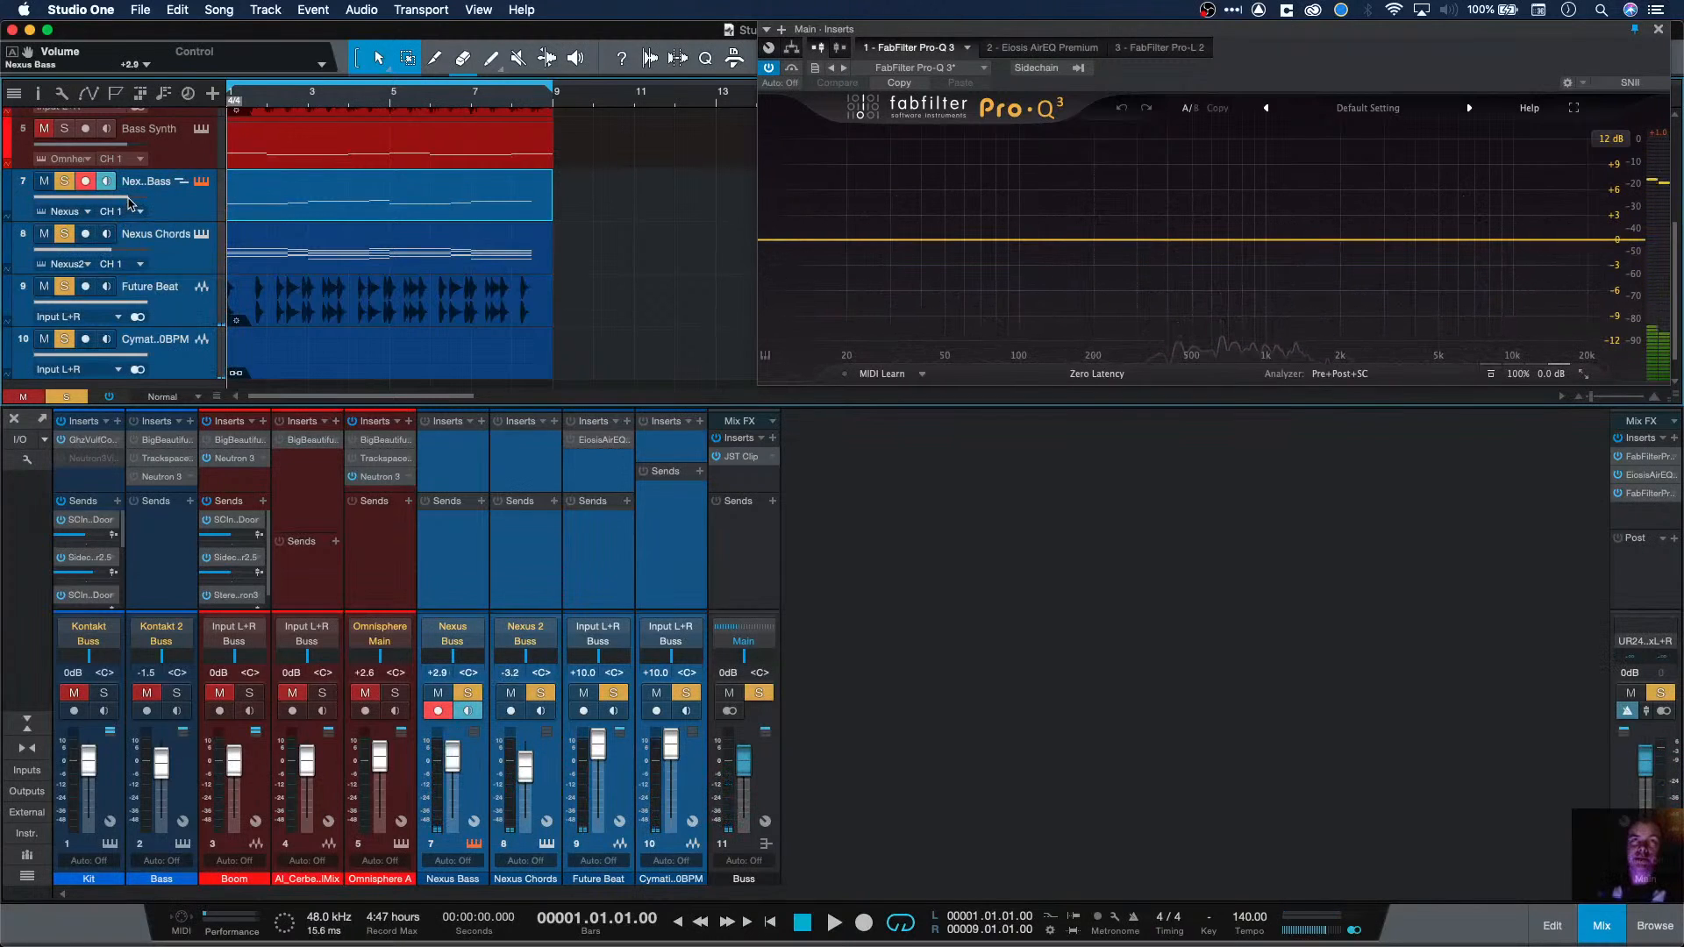
pyautogui.click(127, 303)
pyautogui.click(134, 356)
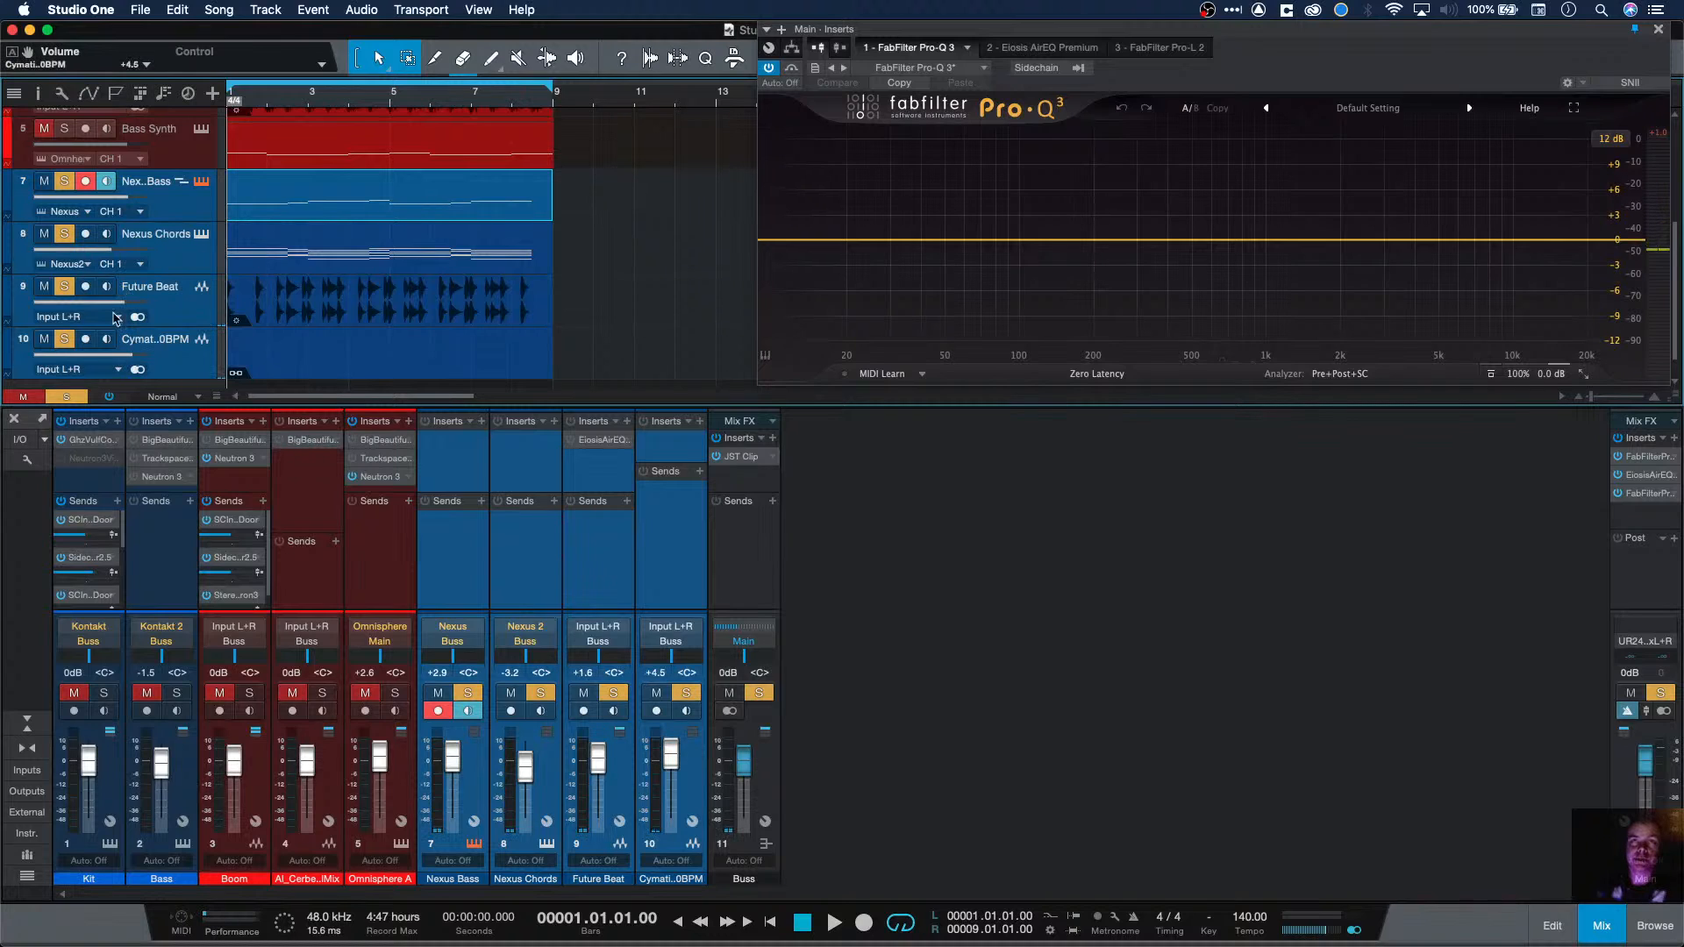
pyautogui.click(99, 256)
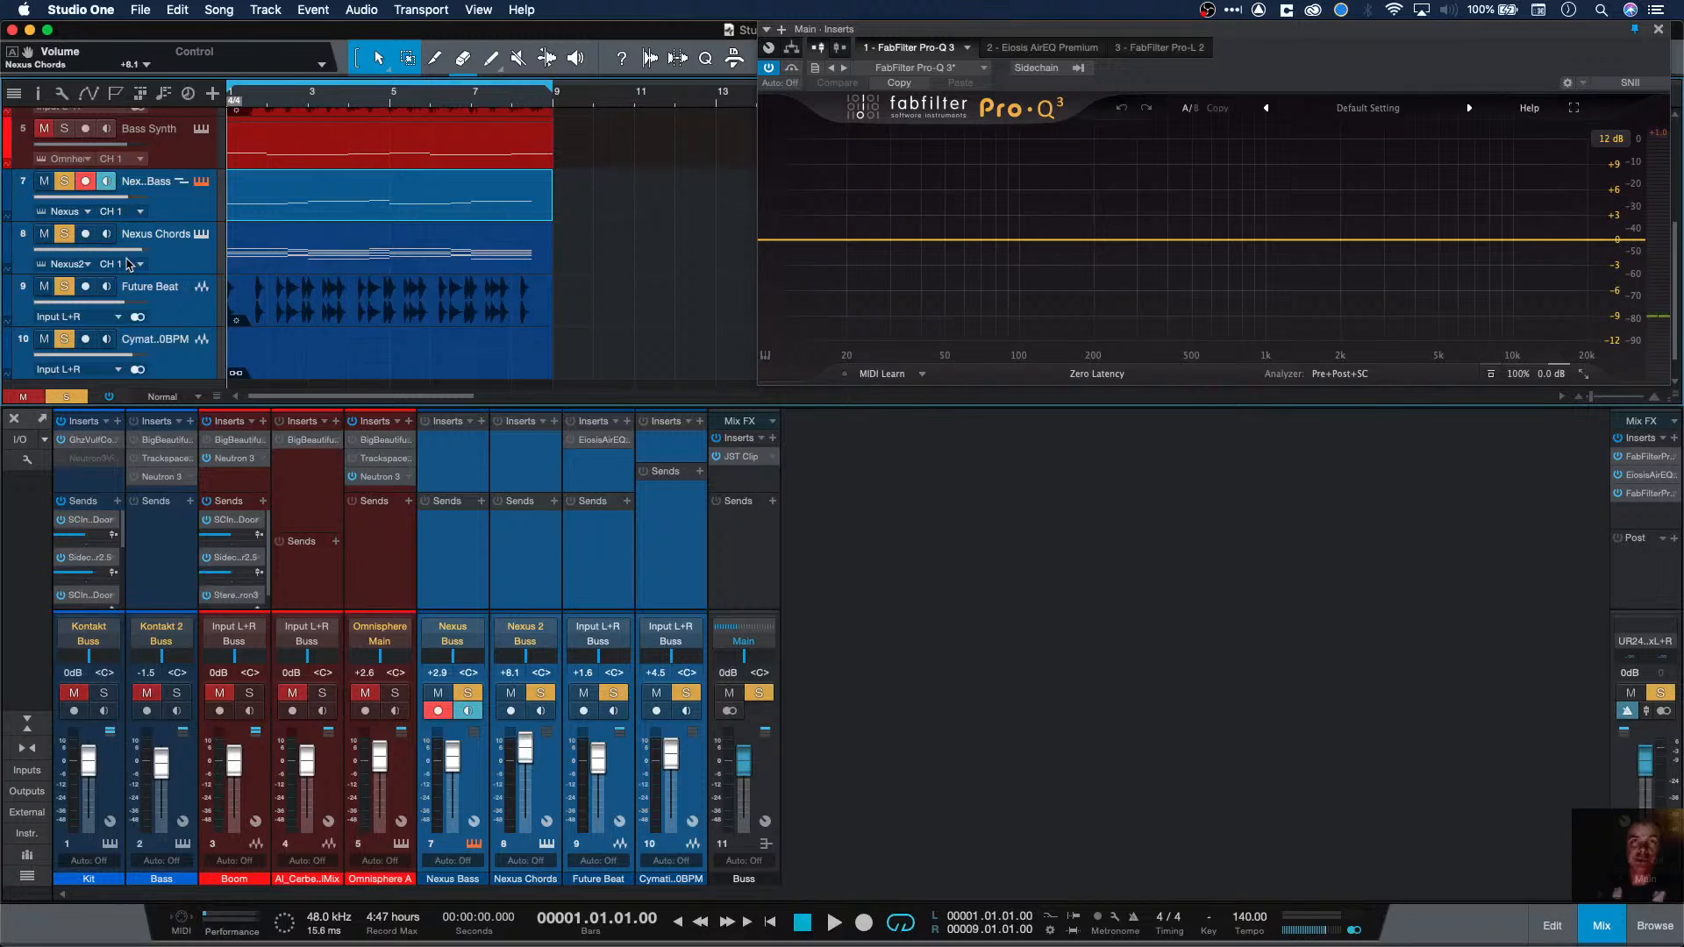
pyautogui.click(122, 255)
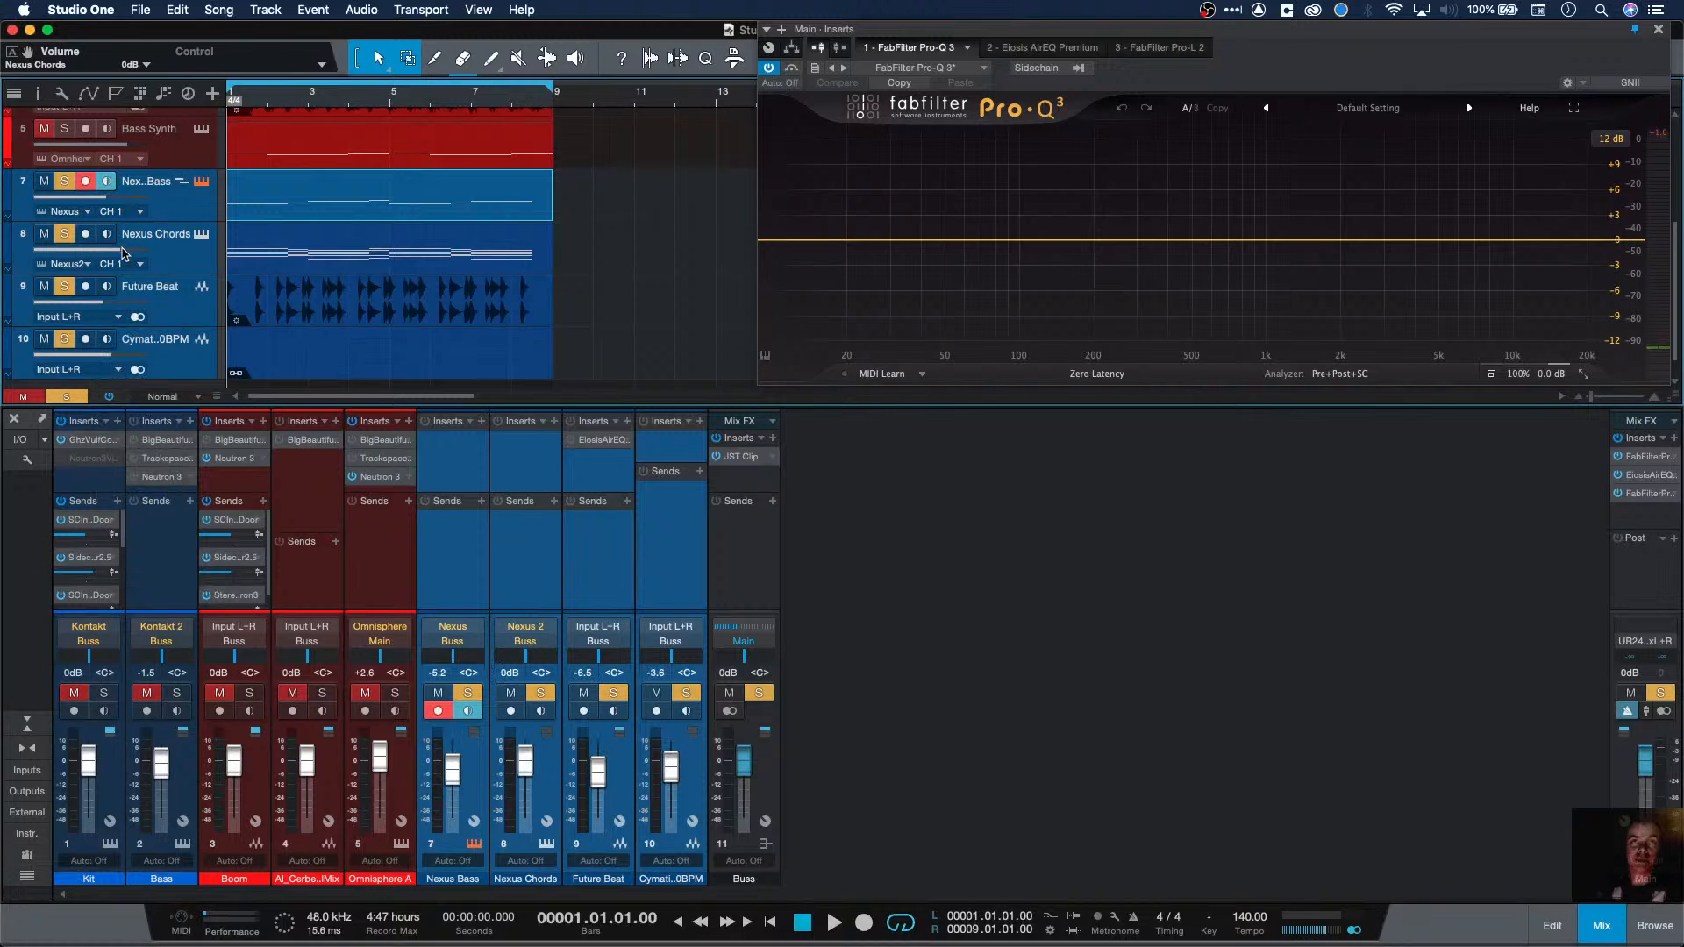
# Step: Reset the volumes of tracks 7 to 10 to 0 dB and select only Nexus Chords
pyautogui.click(95, 204)
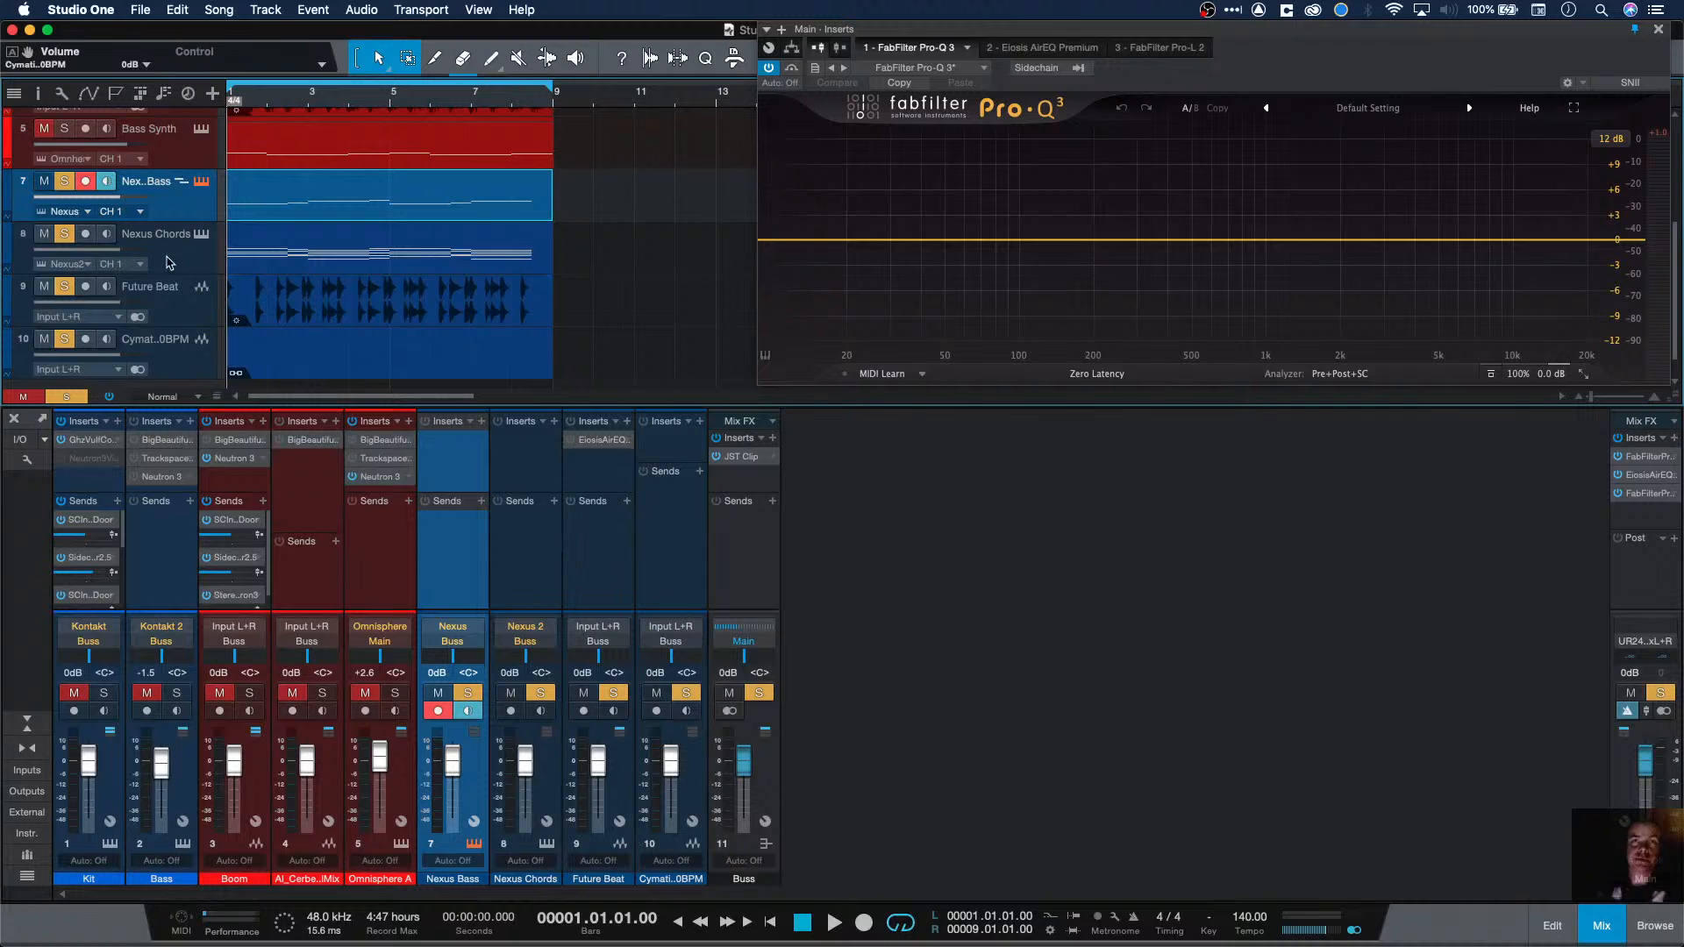
pyautogui.click(168, 371)
pyautogui.click(96, 255)
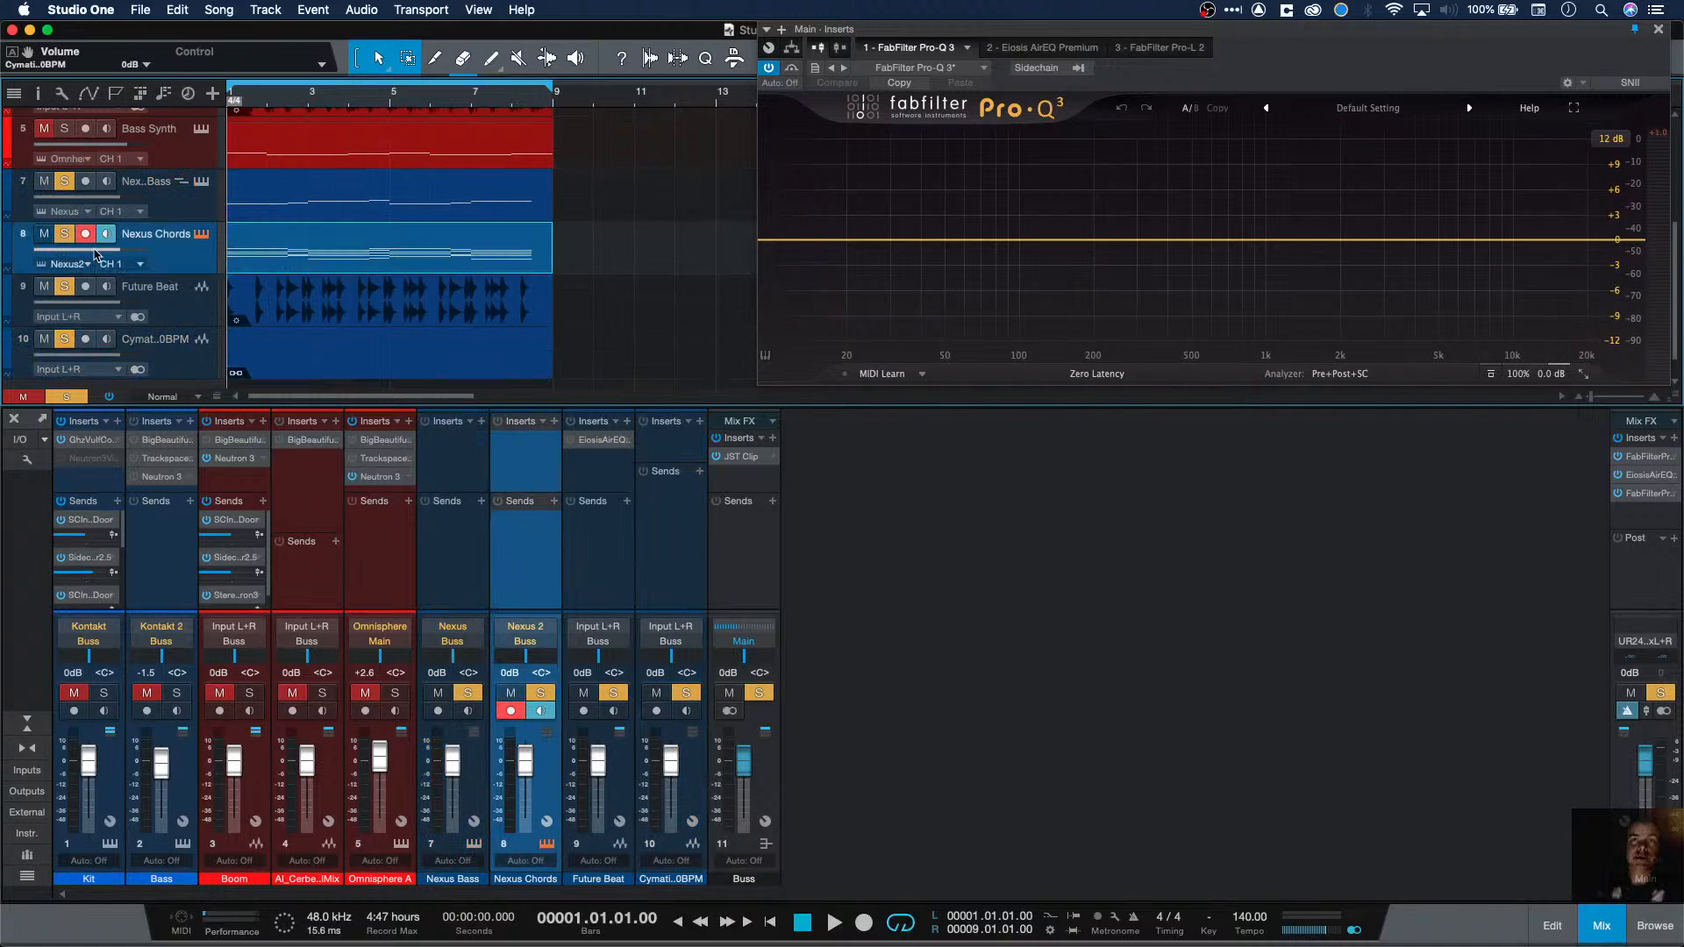
pyautogui.moveTo(112, 259)
pyautogui.mouseDown()
pyautogui.moveTo(70, 259)
pyautogui.moveTo(114, 269)
pyautogui.mouseUp()
# Step: Restart playback, open FabFilter Pro-L 2 from the Main inserts, place it over the mixer, and close the Pro-Q 3 window
pyautogui.press('space')
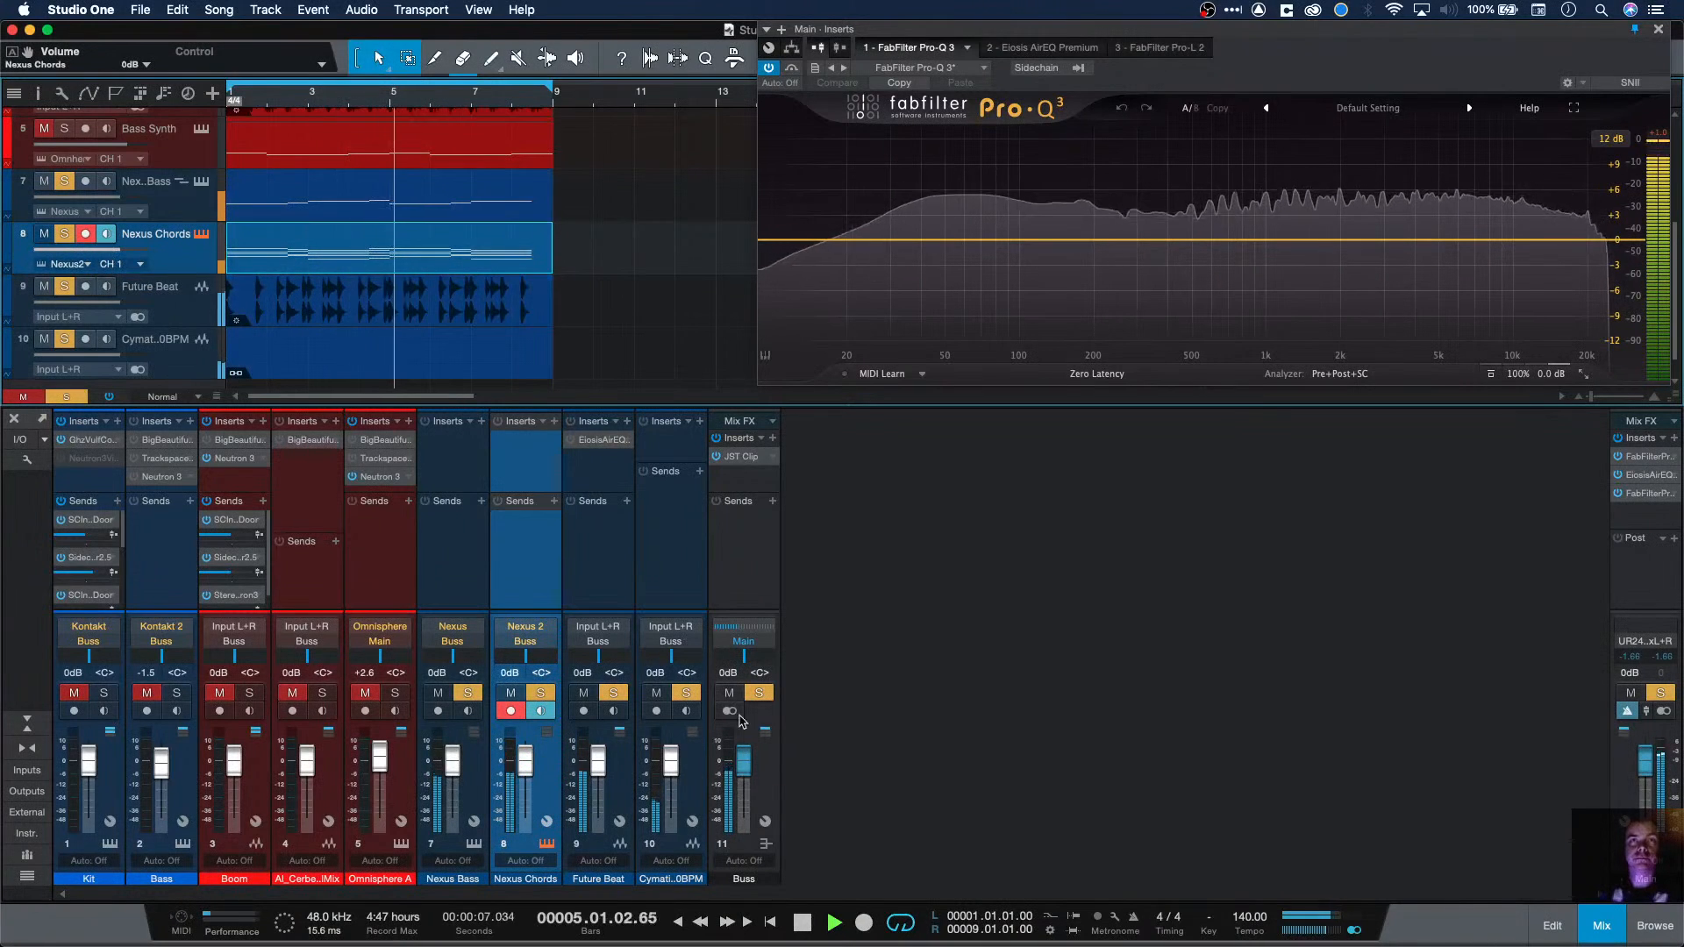
pyautogui.click(1646, 494)
pyautogui.moveTo(1247, 141); pyautogui.dragTo(1212, 432)
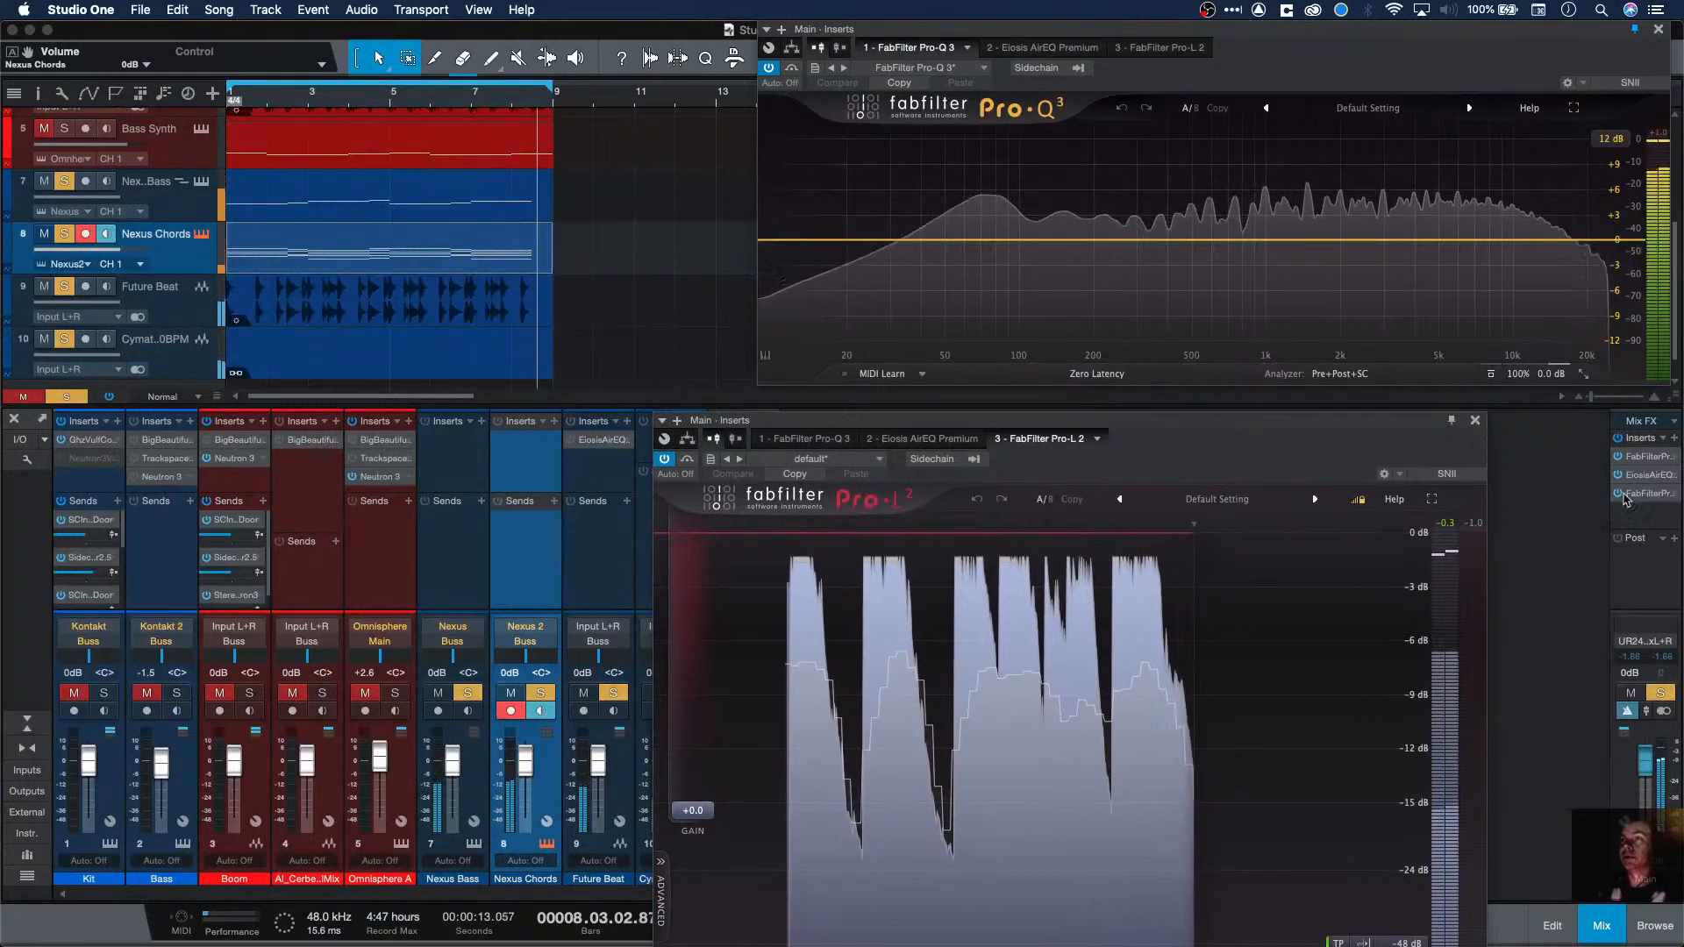
pyautogui.click(1645, 457)
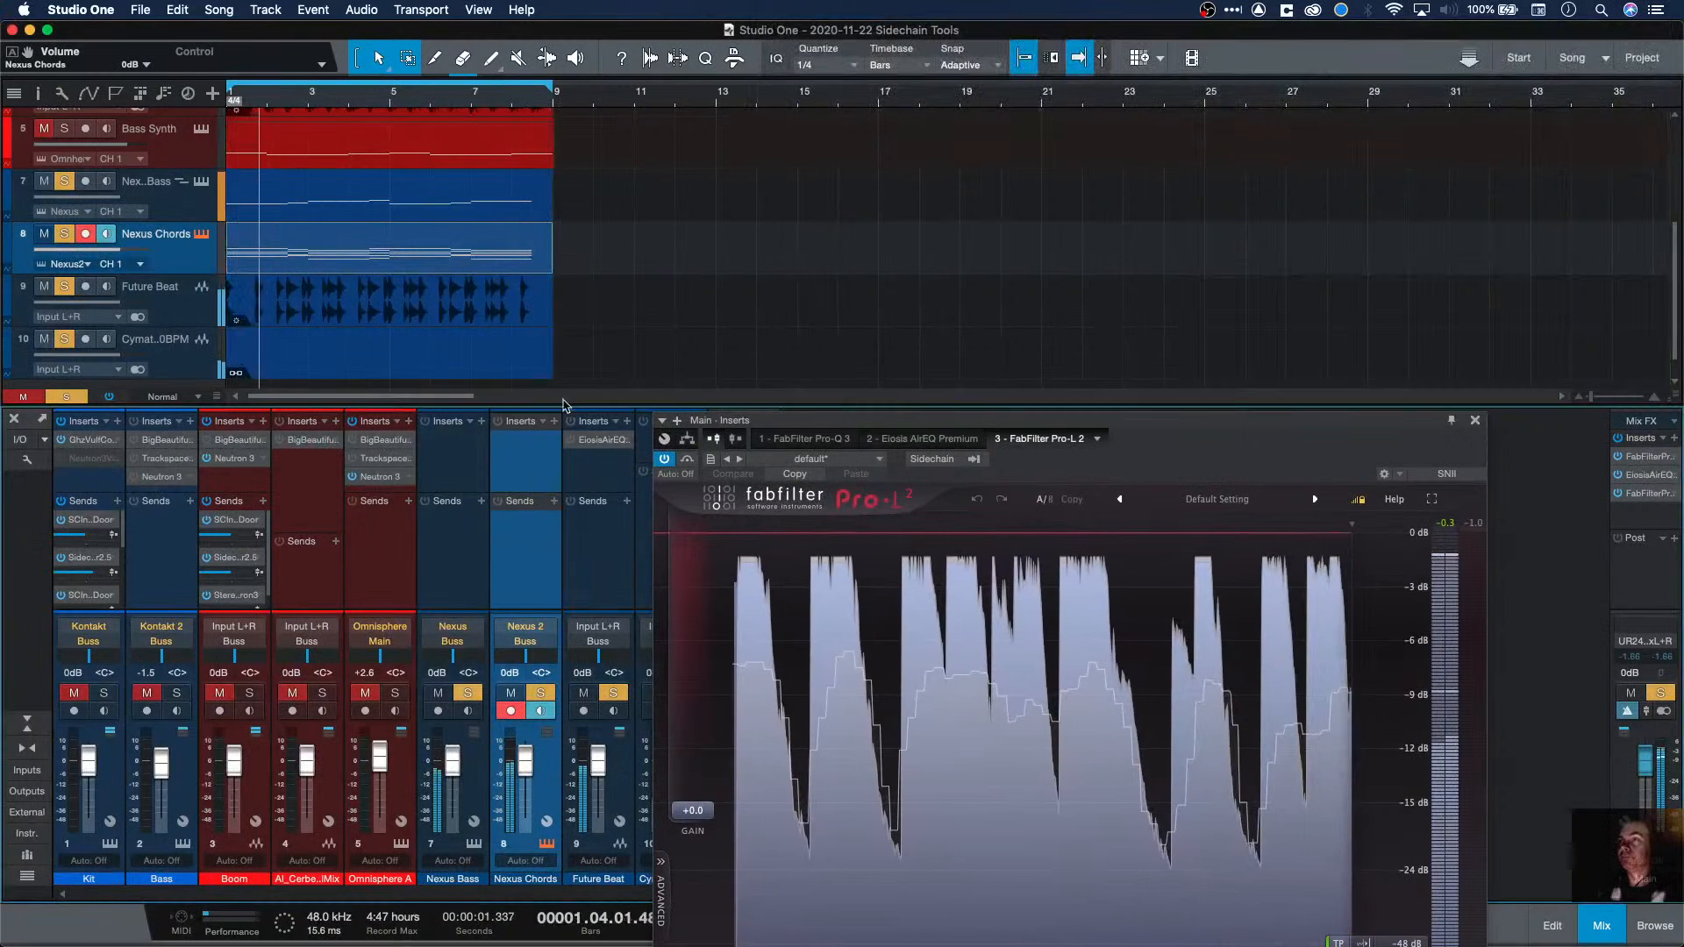
# Step: Try to lower the volumes of the tracks from Nexus Bass to Cymatics together, bringing Nexus Bass to -7.3 dB
pyautogui.click(358, 343)
pyautogui.keyDown('shift'); pyautogui.click(322, 213); pyautogui.keyUp('shift')
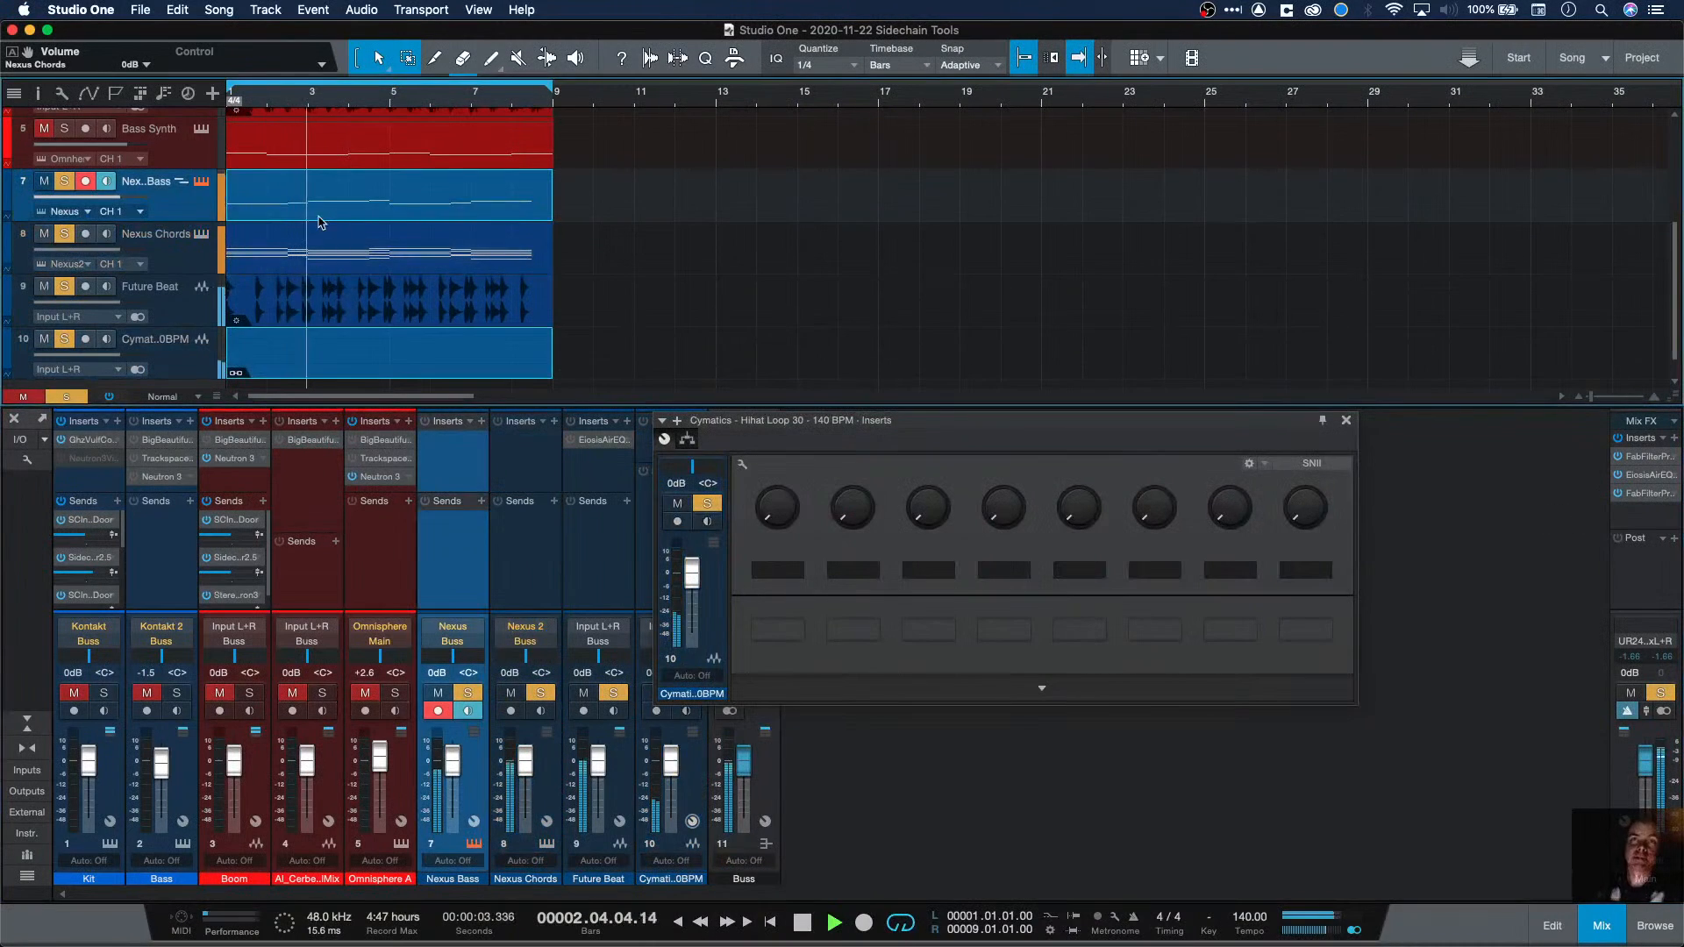
pyautogui.moveTo(115, 198); pyautogui.dragTo(60, 200)
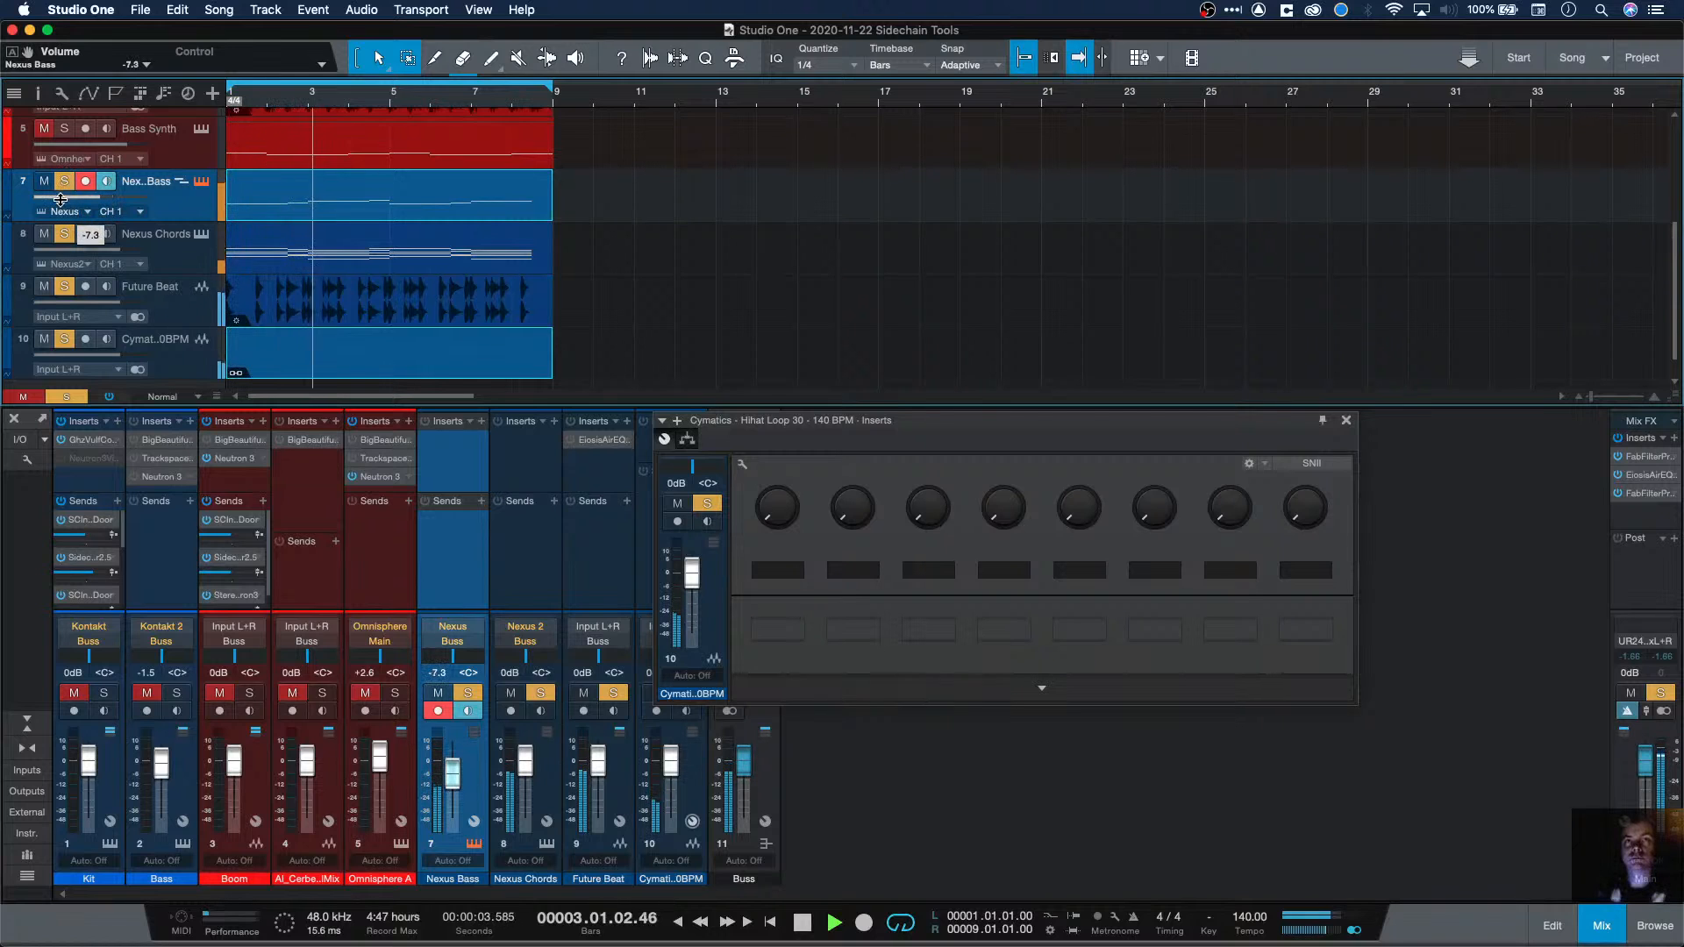
# Step: Reopen FabFilter Pro-L 2 from the Main inserts and move its window over the arrangement, clear of the mixer
pyautogui.click(1648, 493)
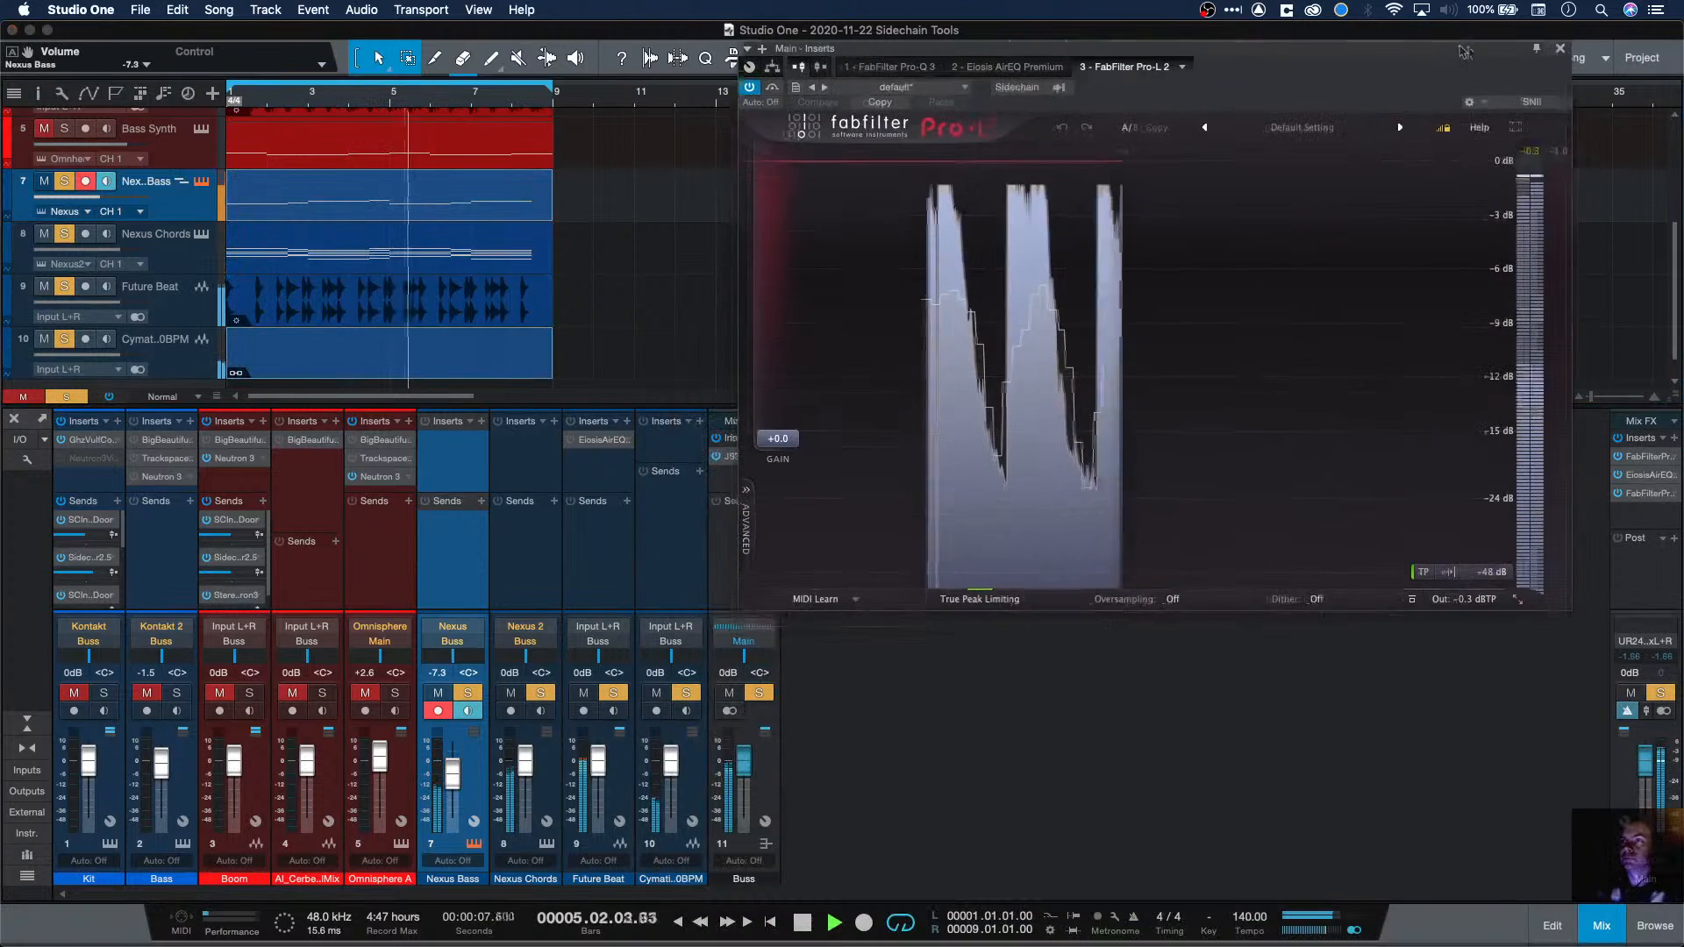
pyautogui.moveTo(1423, 428); pyautogui.dragTo(1508, 56)
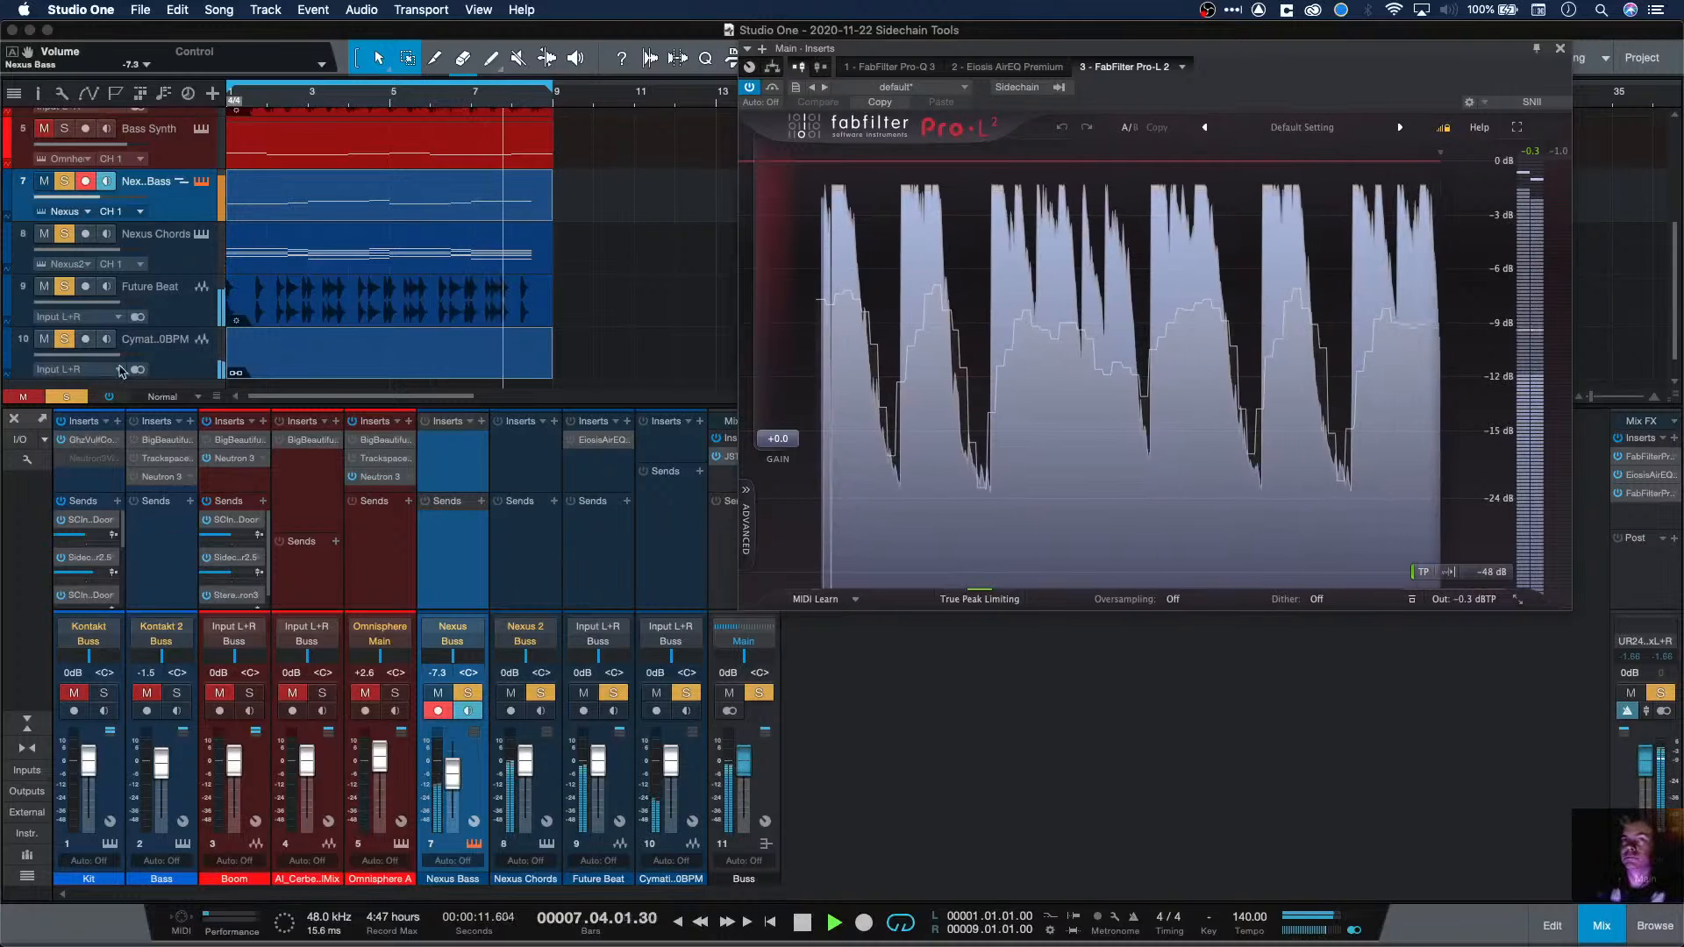
# Step: Return Nexus Bass, Nexus Chords, Future Beat and Cymatics to an even 0 dB volume
pyautogui.click(671, 768)
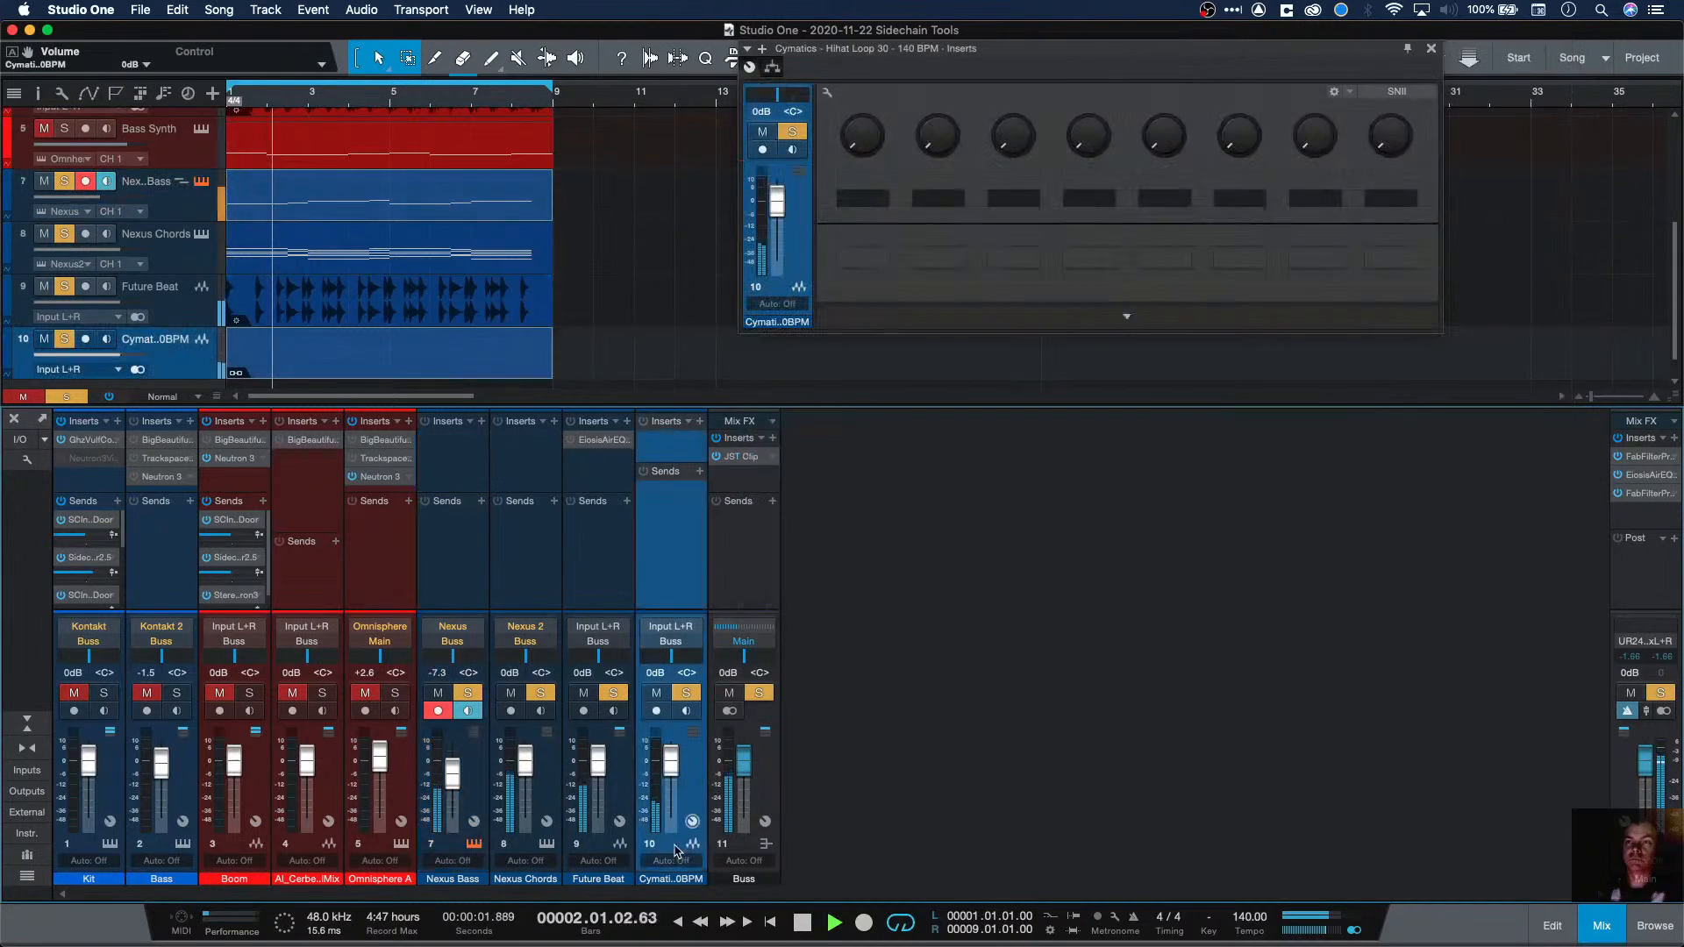
pyautogui.keyDown('shift'); pyautogui.click(450, 804); pyautogui.keyUp('shift')
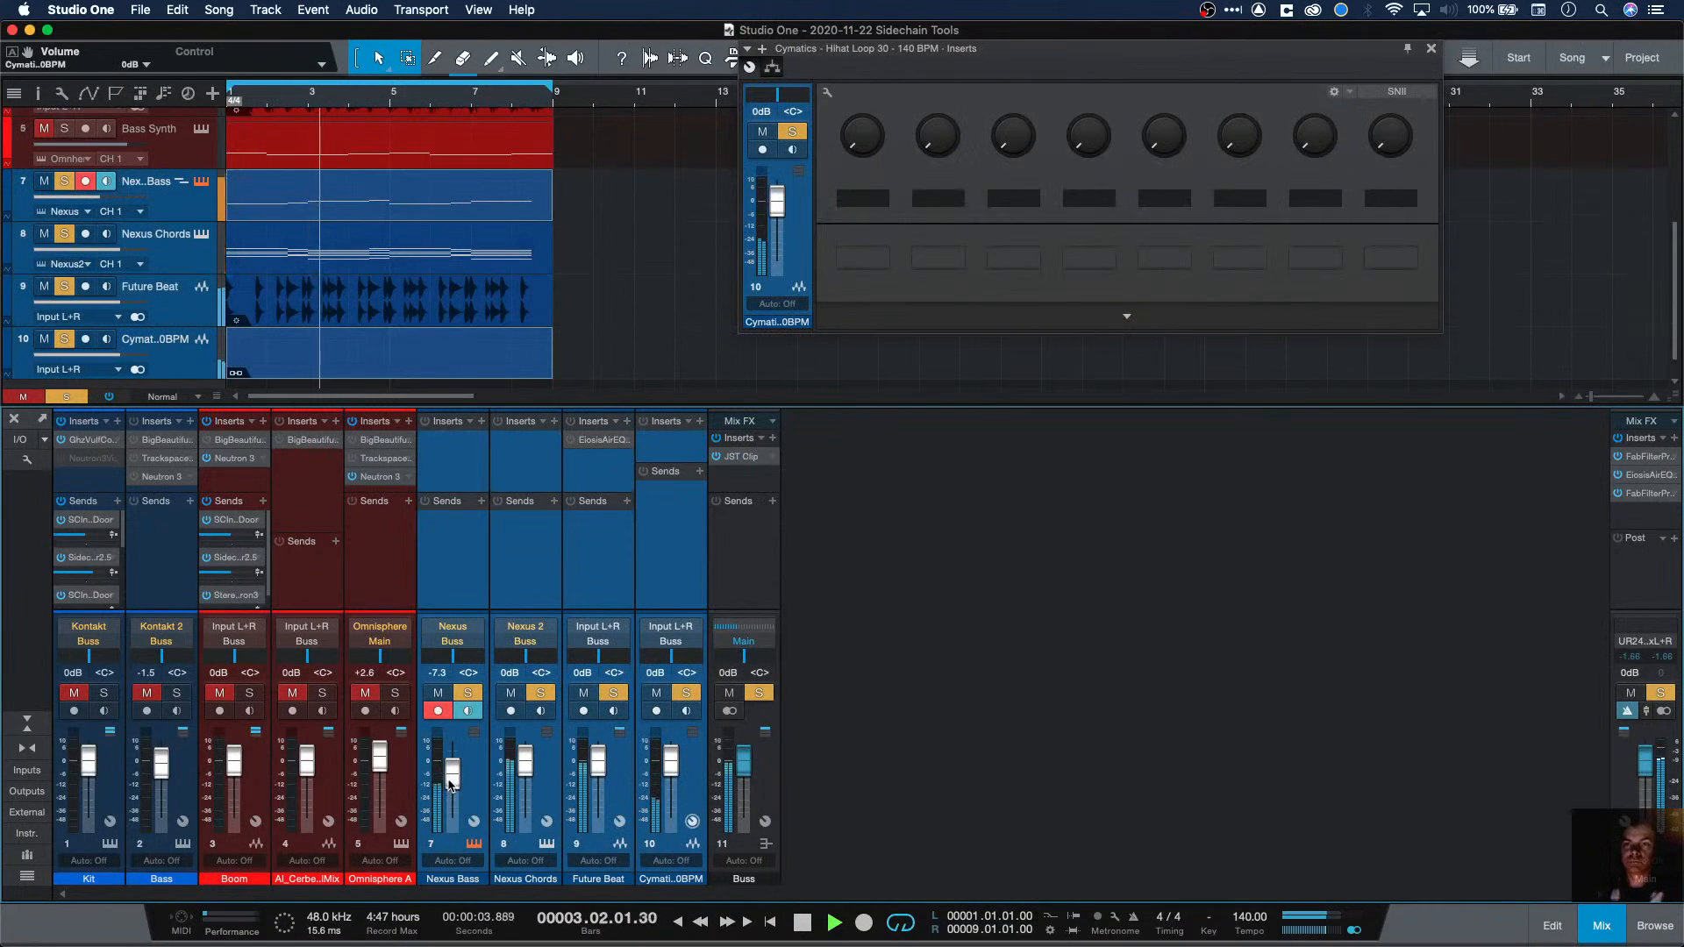
pyautogui.keyDown('alt'); pyautogui.click(453, 781); pyautogui.keyUp('alt')
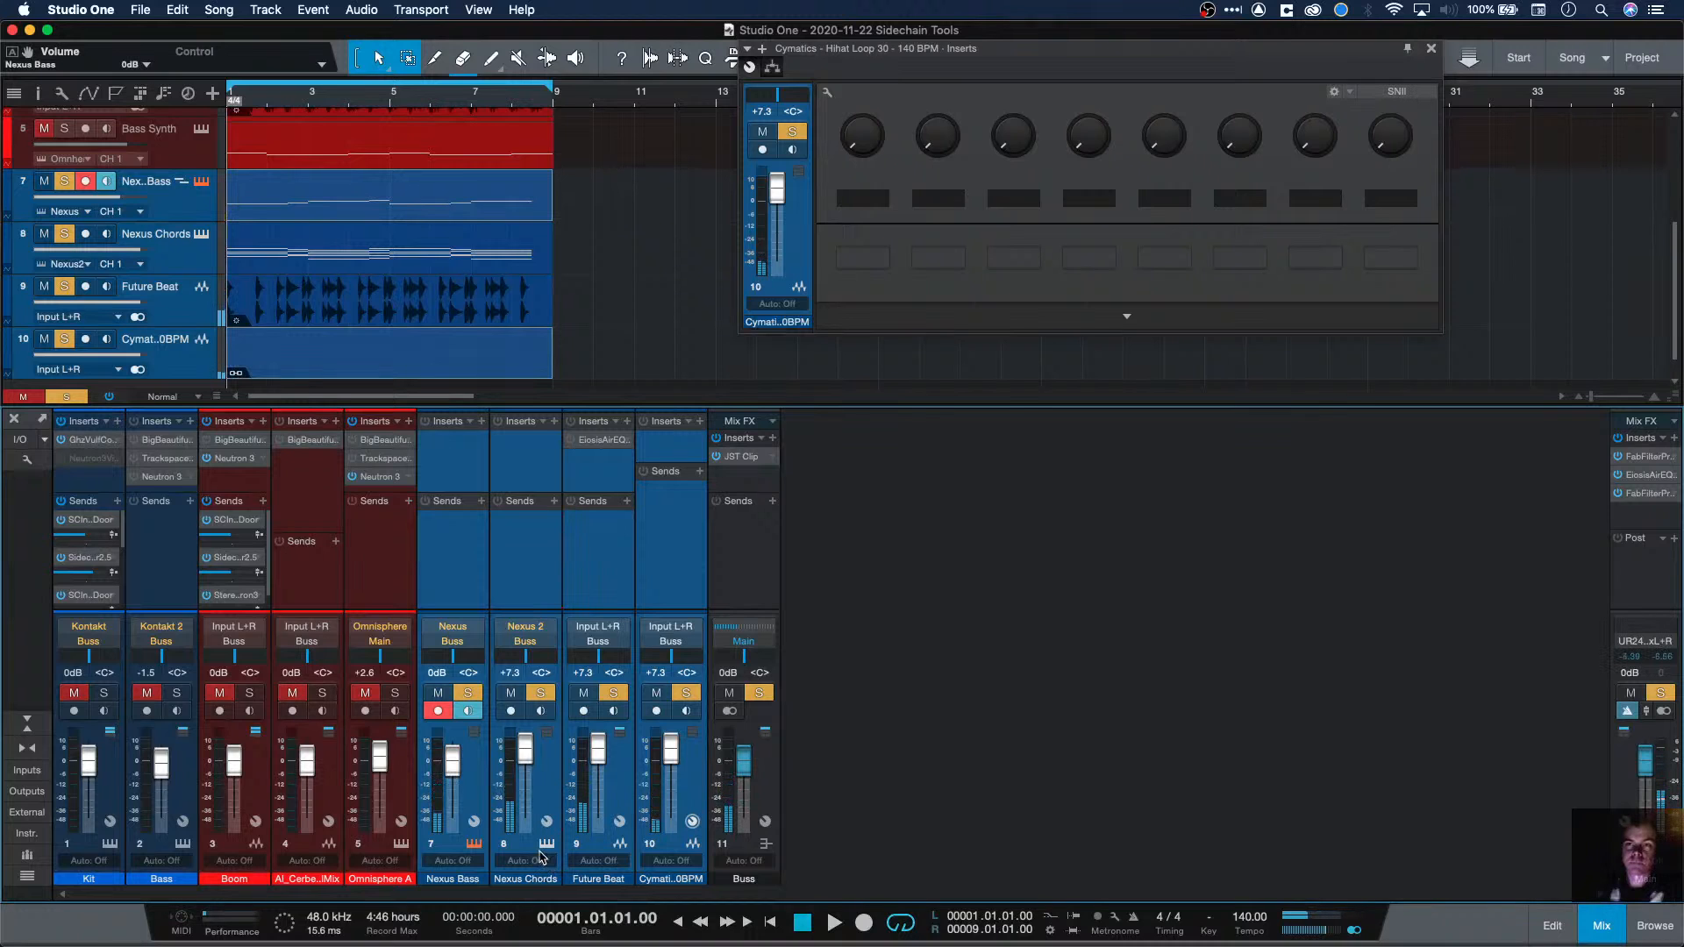
pyautogui.click(524, 771)
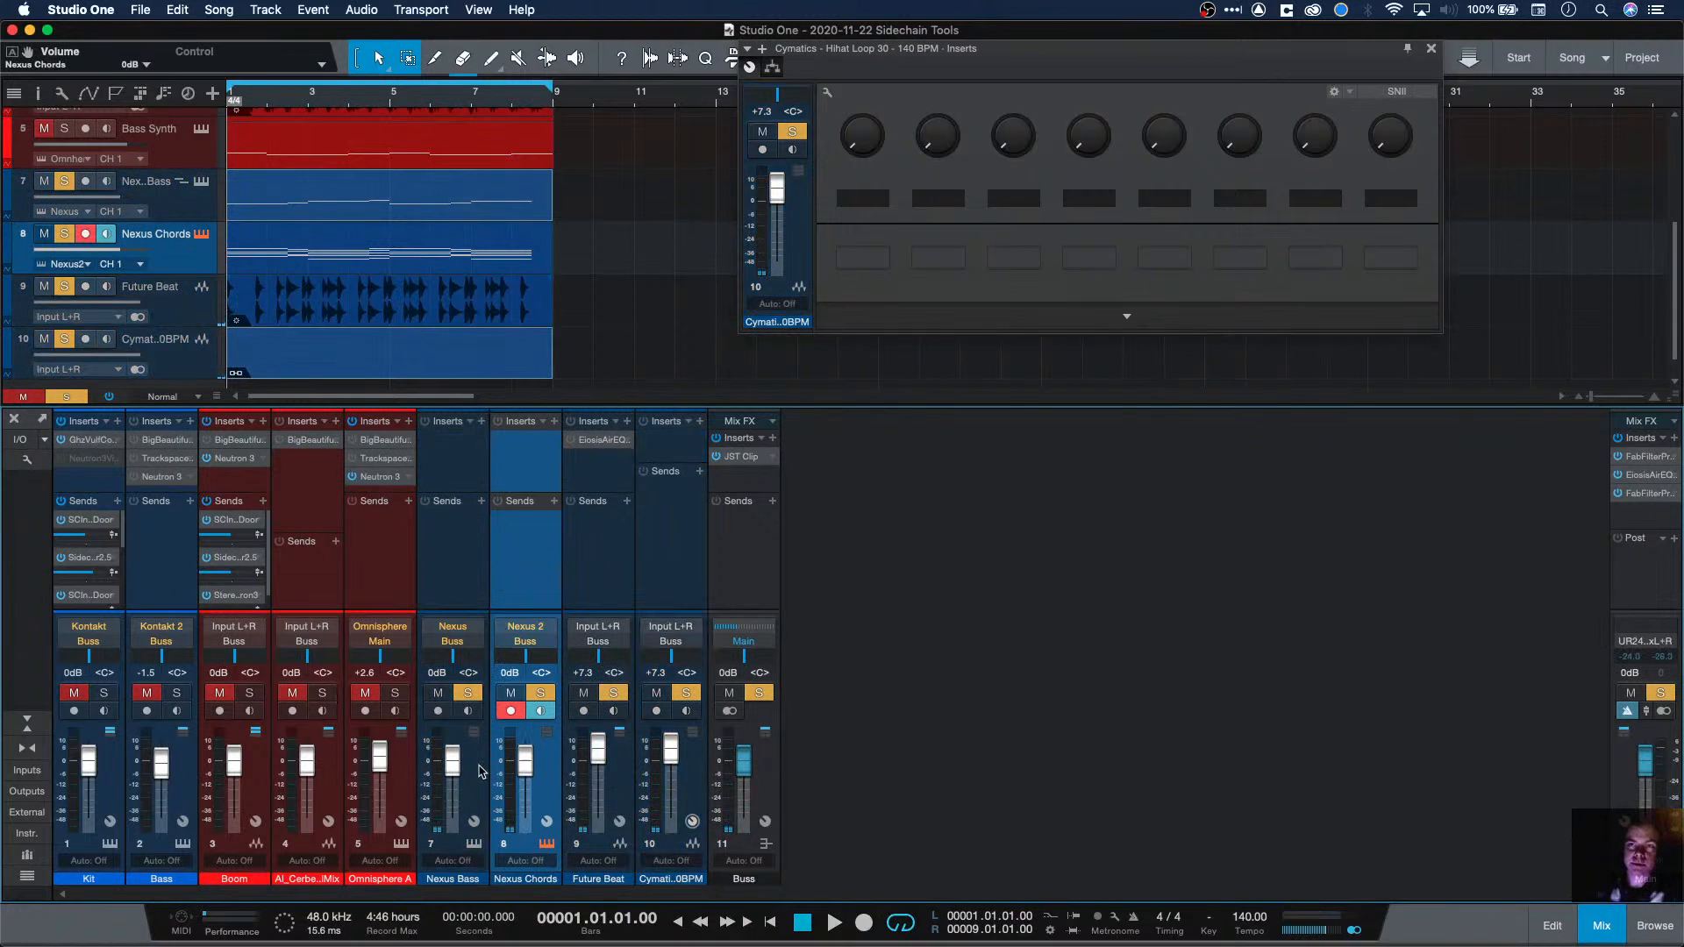
pyautogui.keyDown('alt'); pyautogui.click(669, 762); pyautogui.keyUp('alt')
pyautogui.click(677, 847)
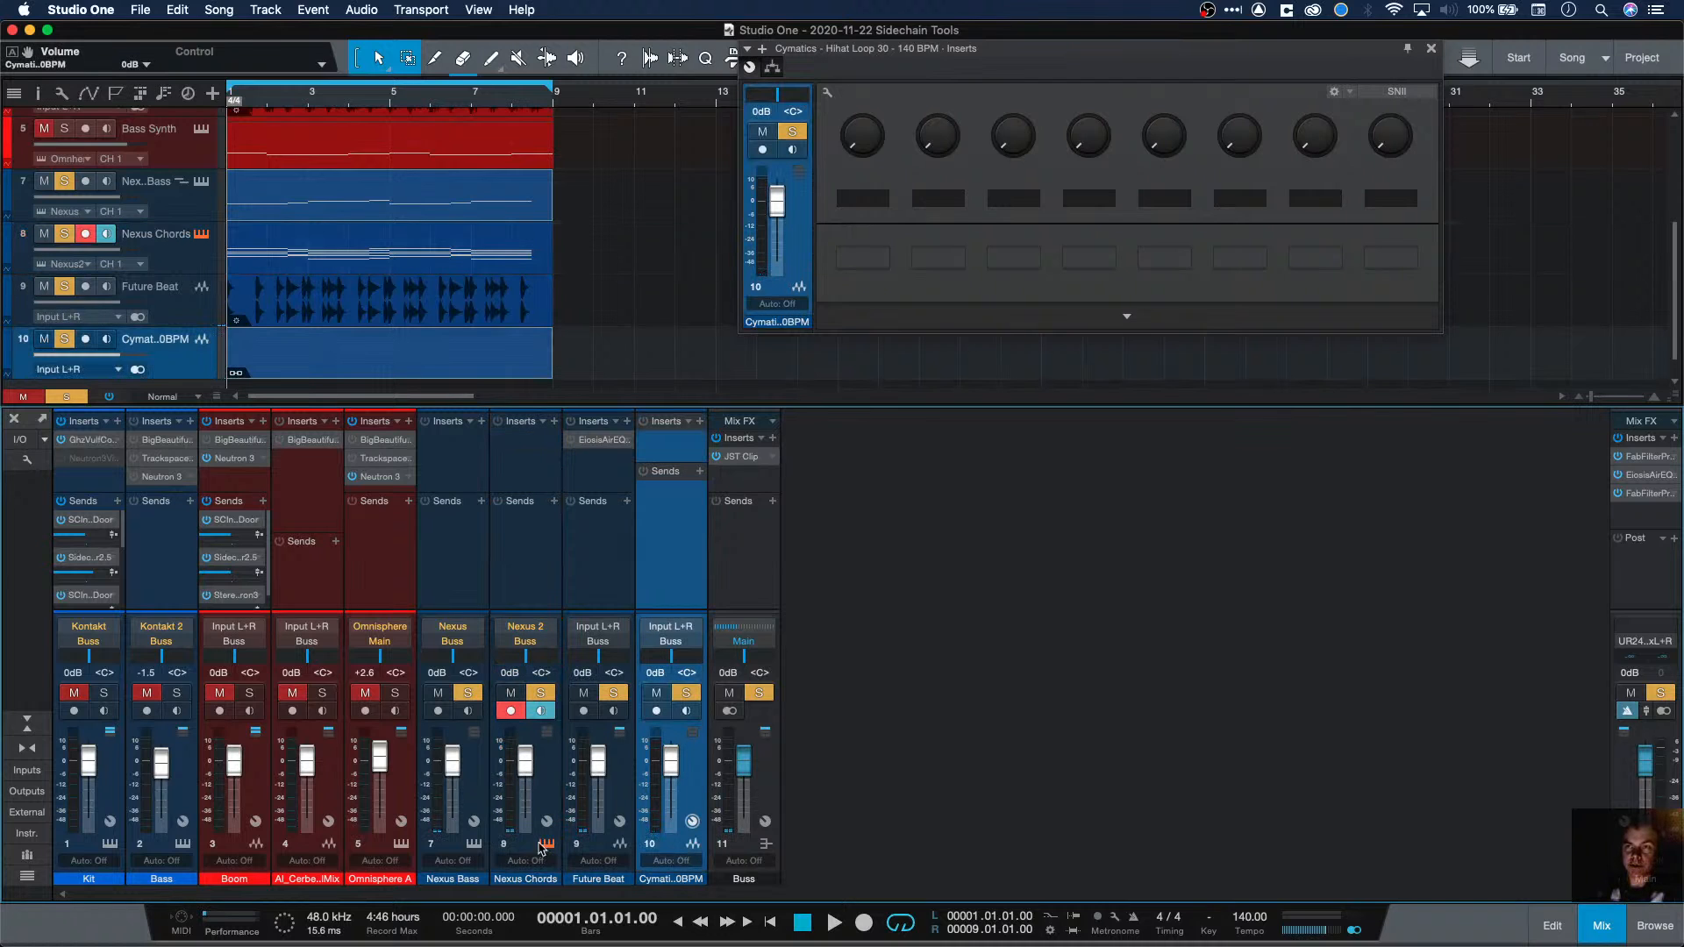
# Step: Select the four channels from Nexus Bass to Cymatics and set their volumes together to -3.9 dB while checking Pro-L 2 during playback
pyautogui.keyDown('shift'); pyautogui.click(455, 851); pyautogui.keyUp('shift')
pyautogui.moveTo(524, 790); pyautogui.dragTo(525, 796)
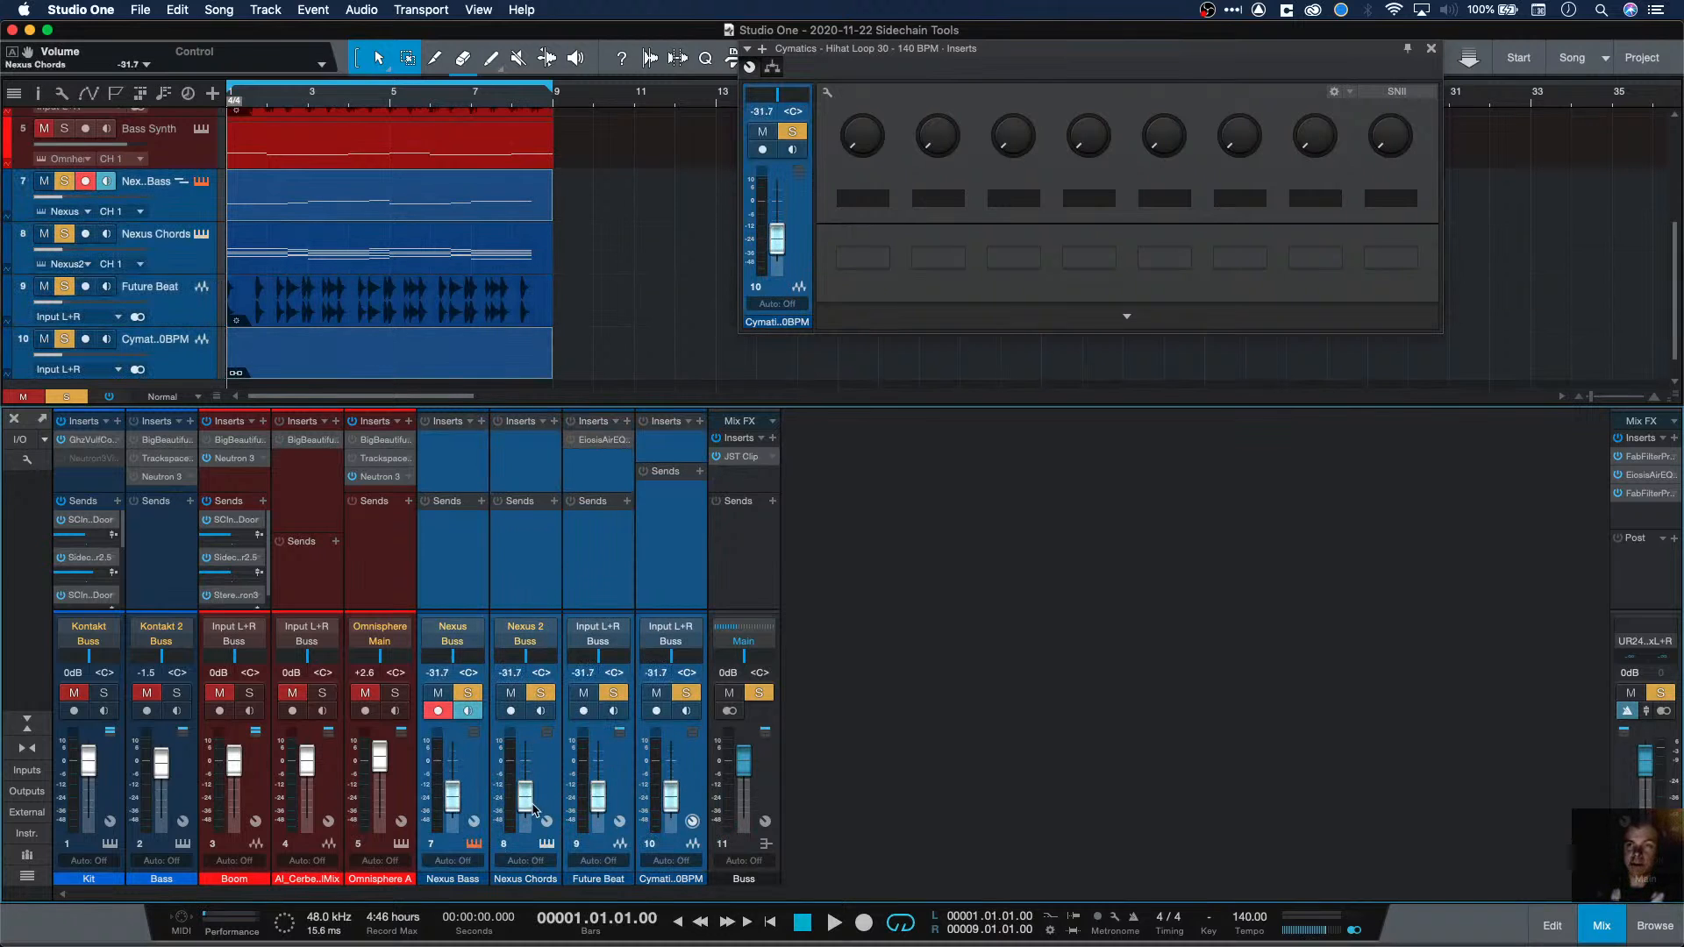
pyautogui.press('space')
pyautogui.press('space')
pyautogui.click(1646, 494)
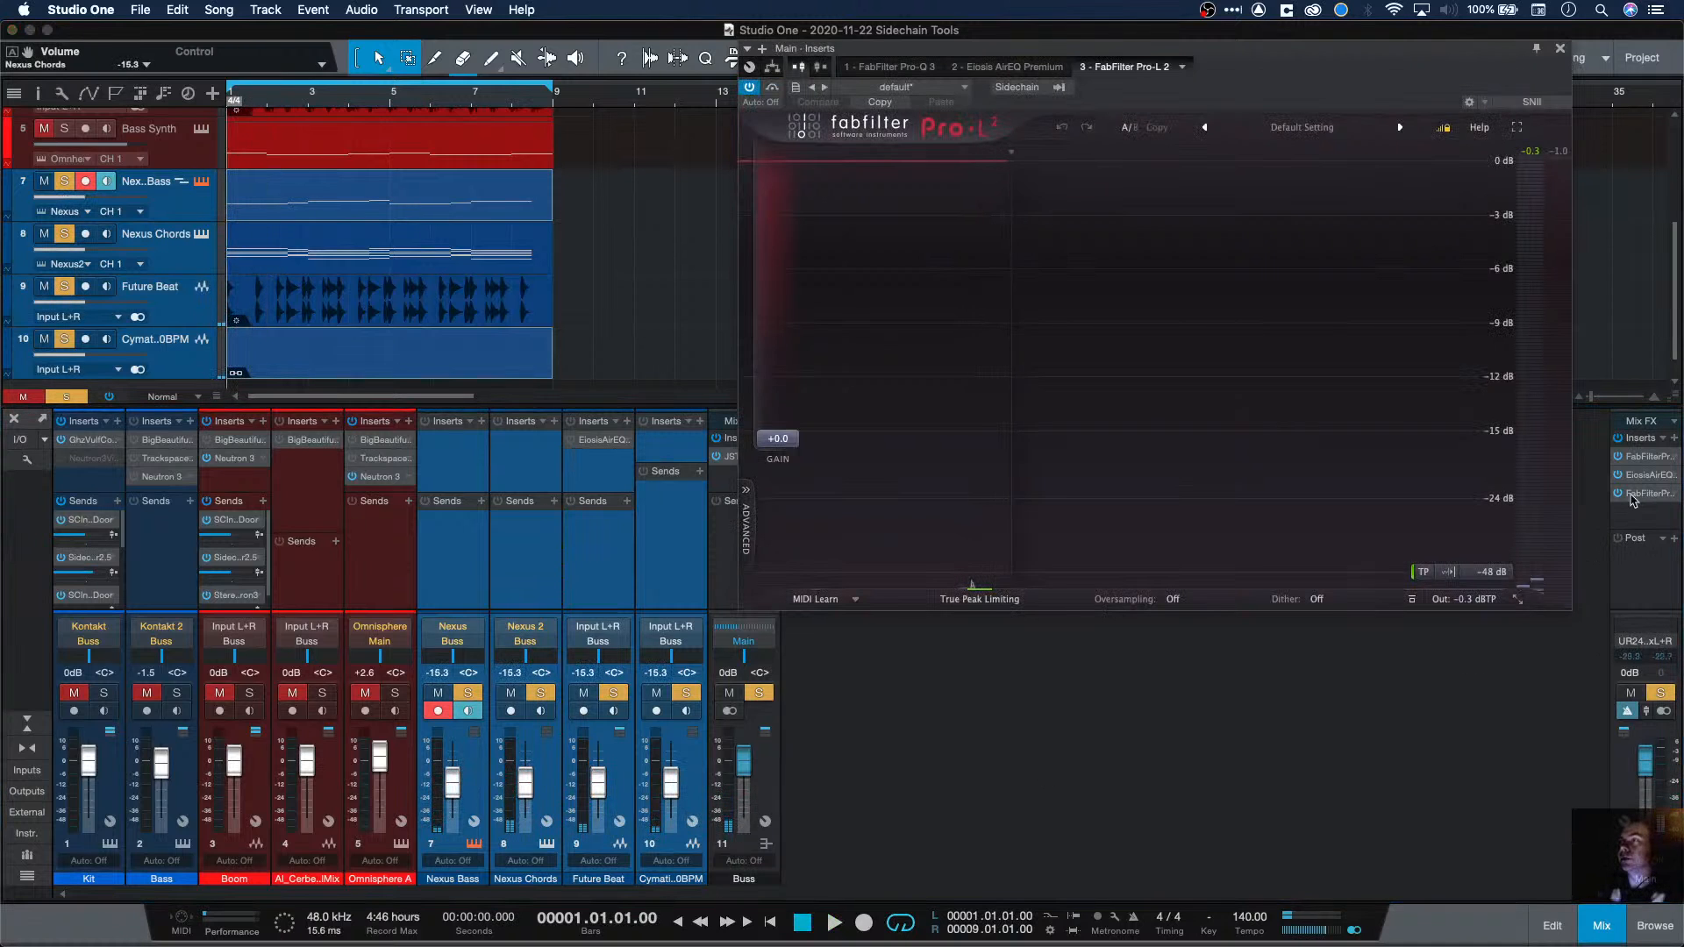
pyautogui.press('space')
pyautogui.moveTo(527, 791); pyautogui.dragTo(520, 770)
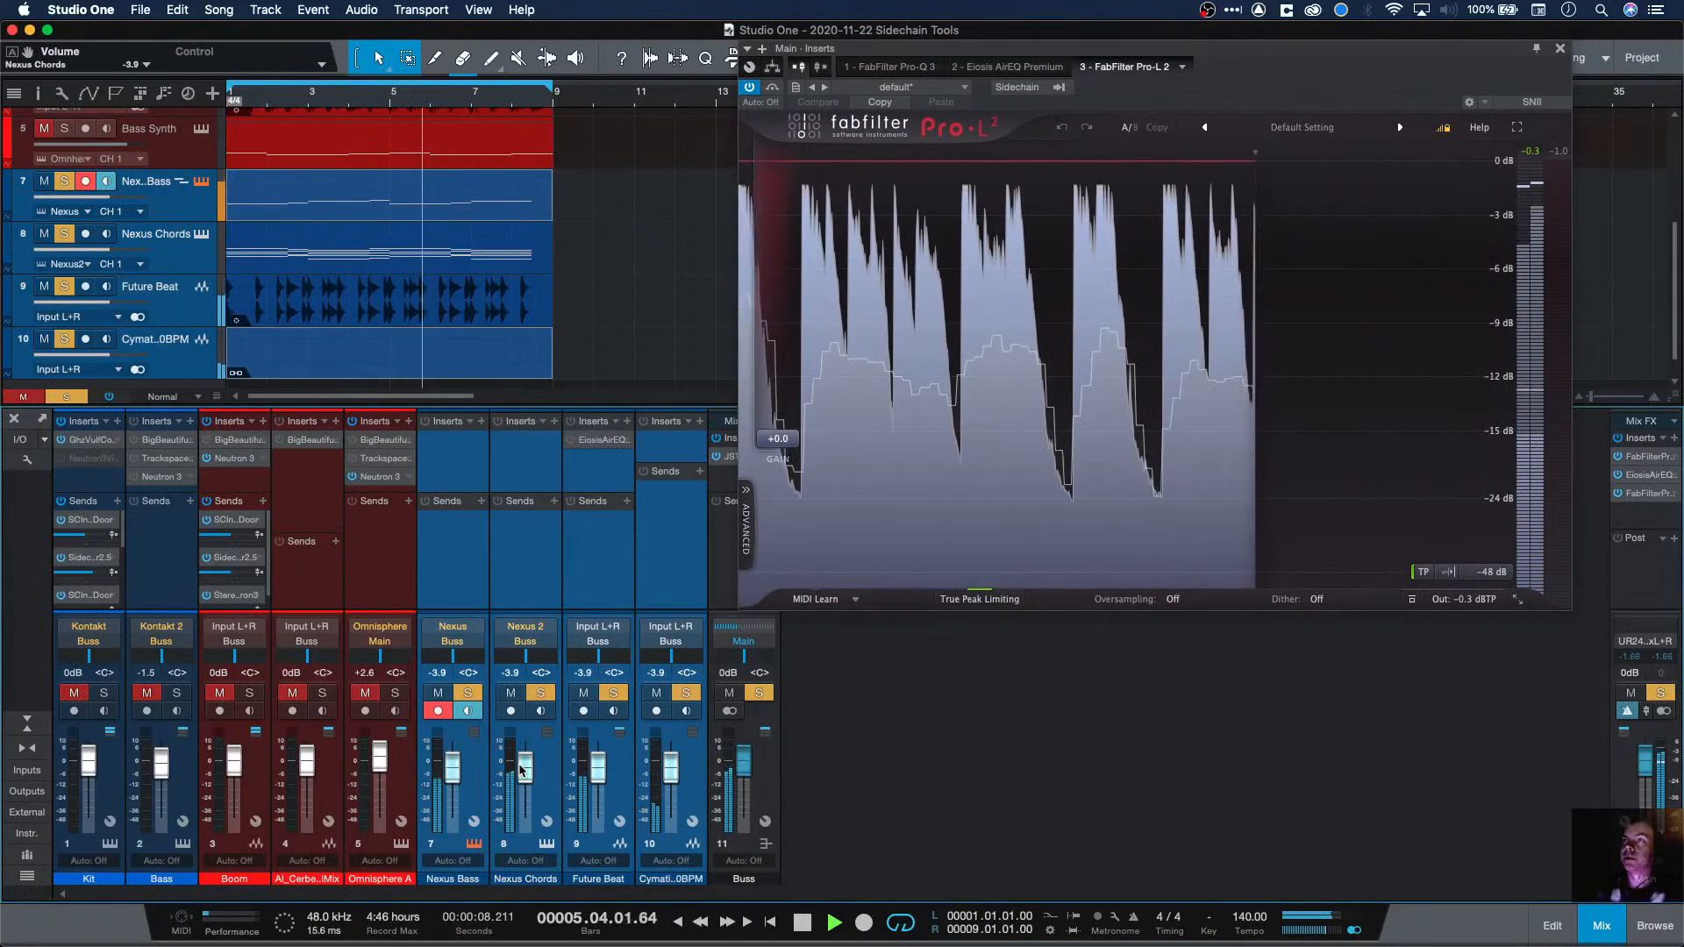
pyautogui.press('space')
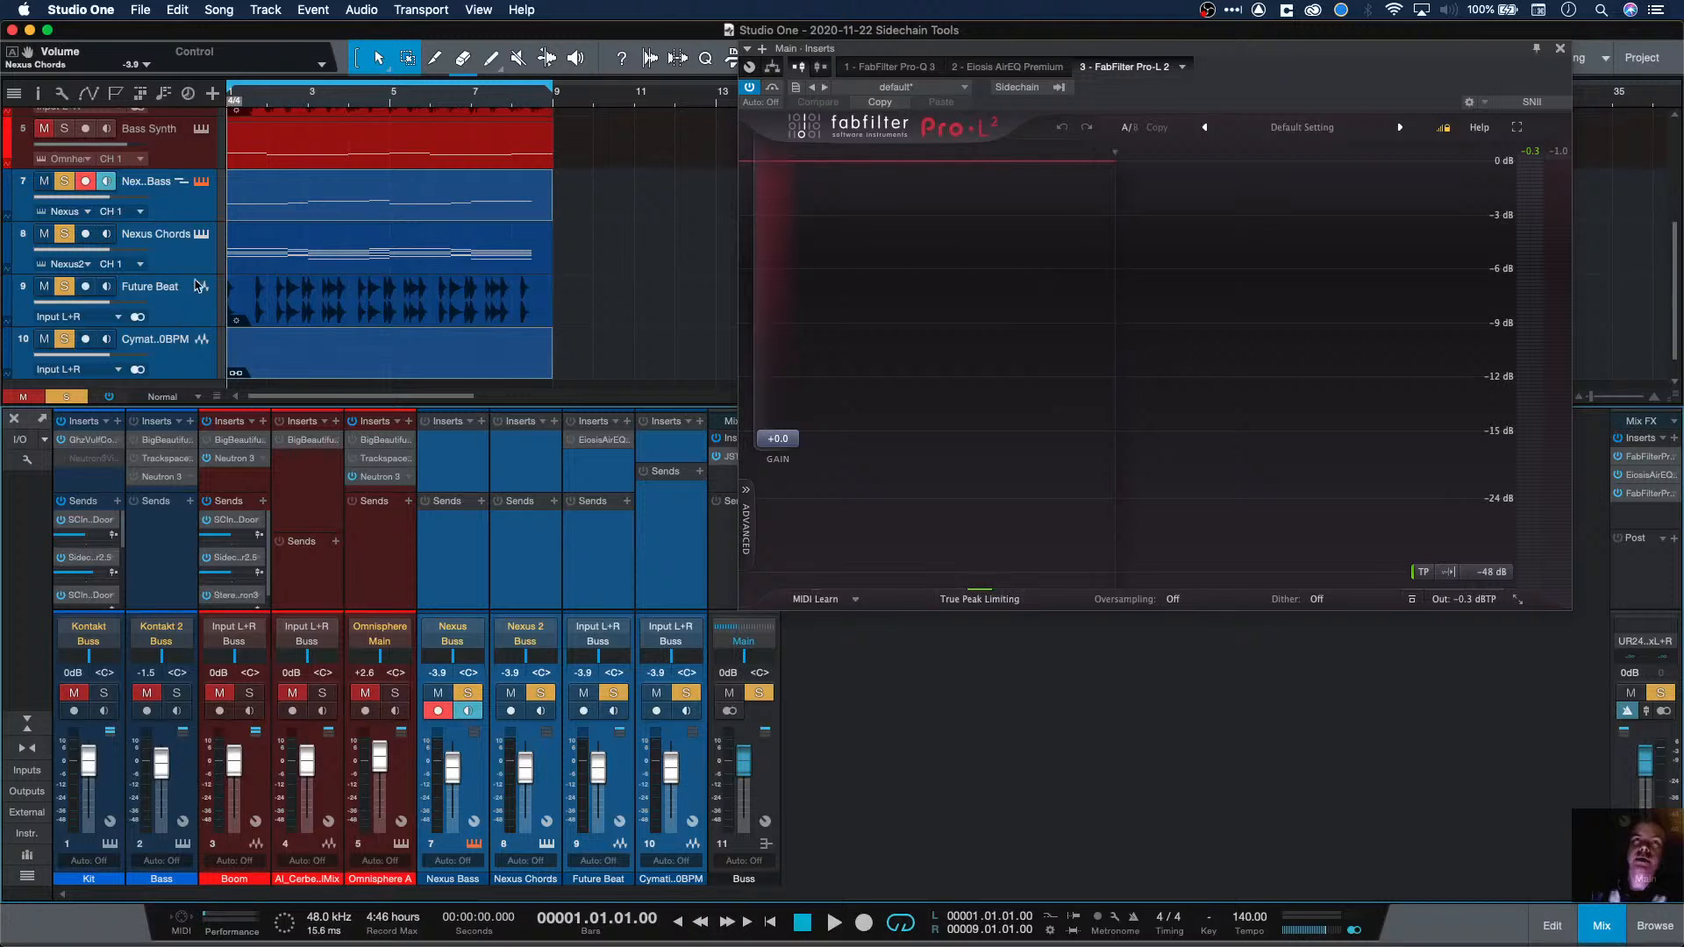
# Step: Move the Future Beat track above Nexus Bass, and set the volumes of Nexus Chords to -8.0 dB and Cymatics to +1.8 dB
pyautogui.moveTo(184, 314); pyautogui.dragTo(175, 193)
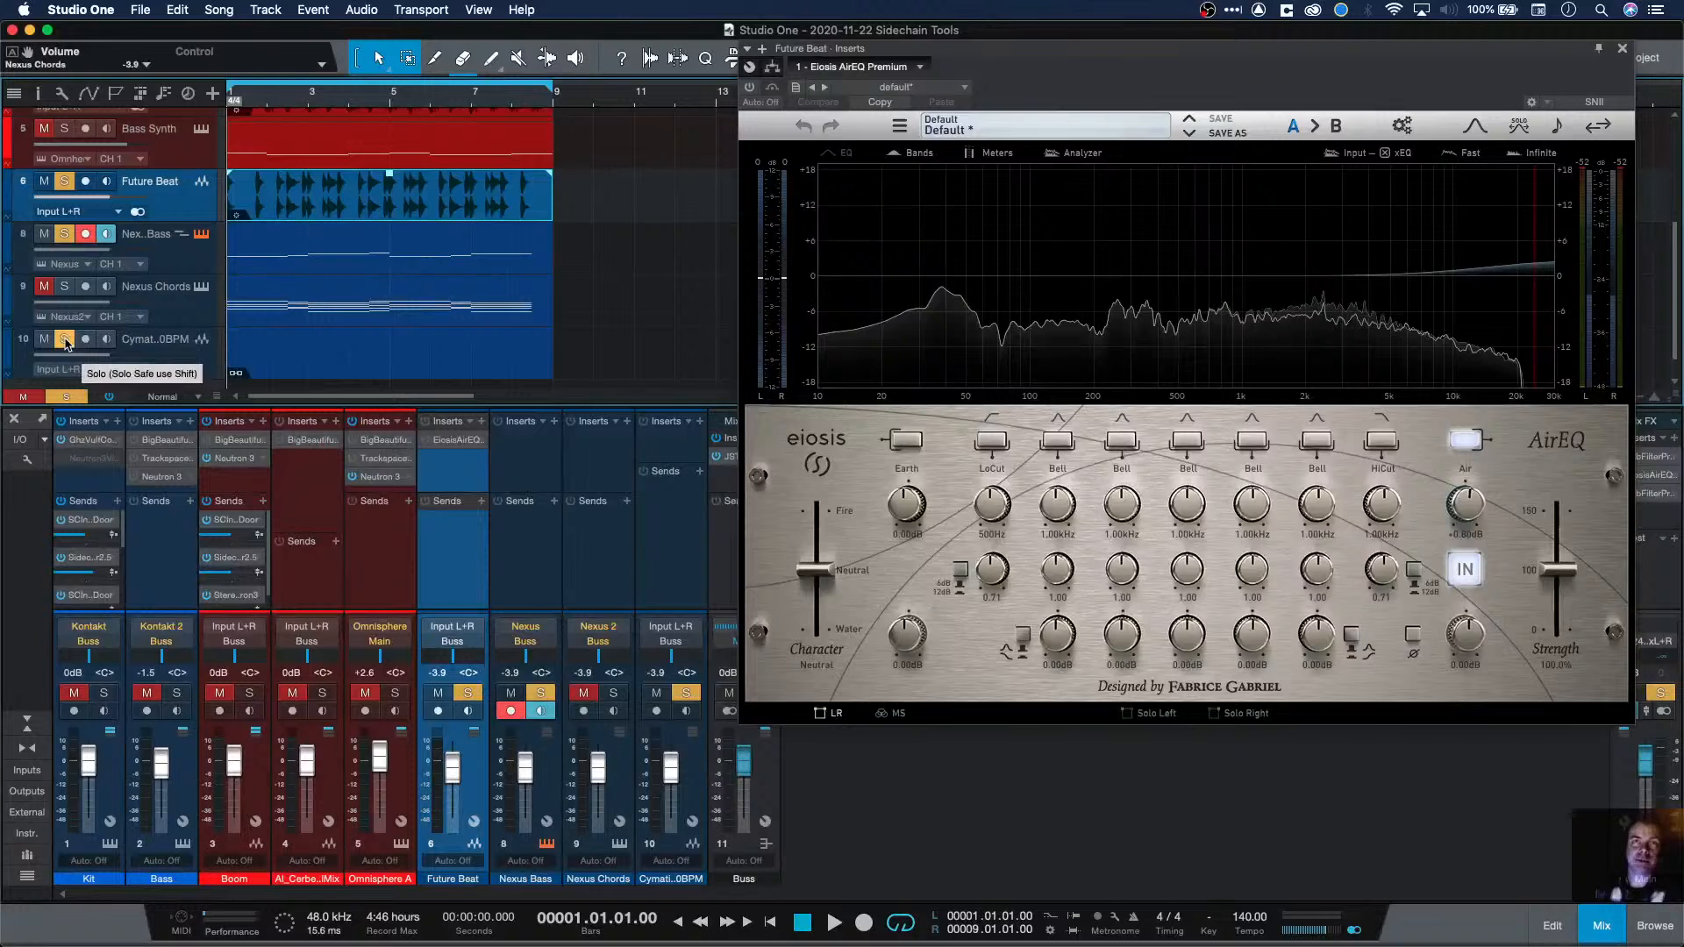
pyautogui.press('space')
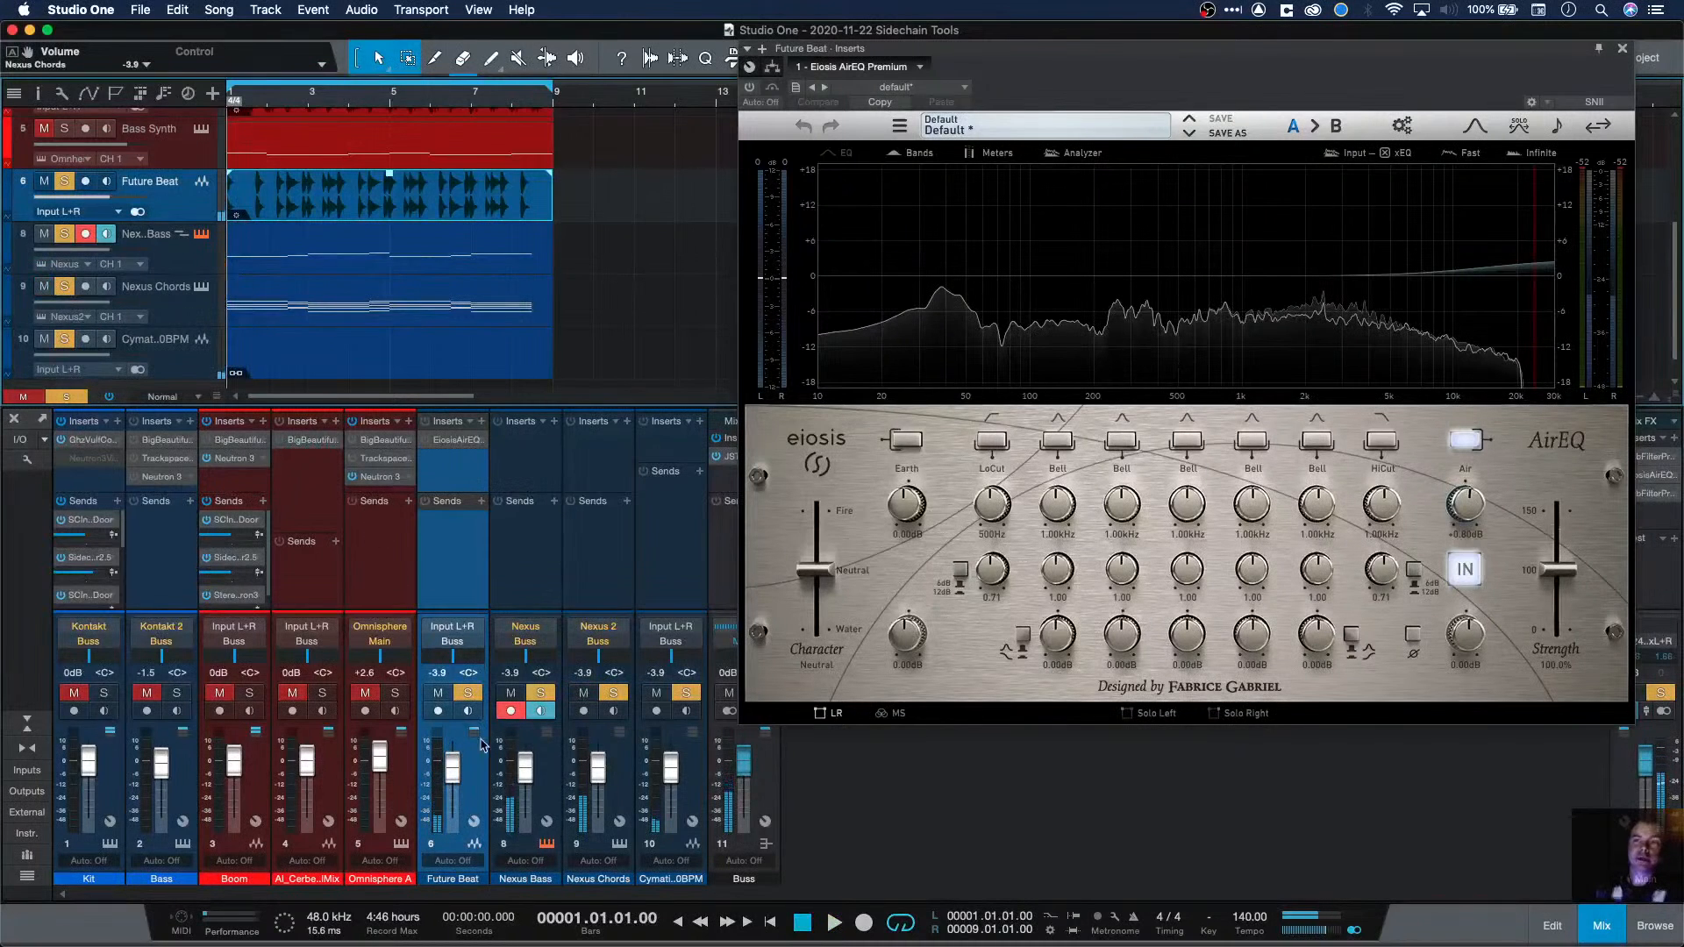
pyautogui.press('space')
pyautogui.moveTo(597, 769); pyautogui.dragTo(596, 773)
pyautogui.press('space')
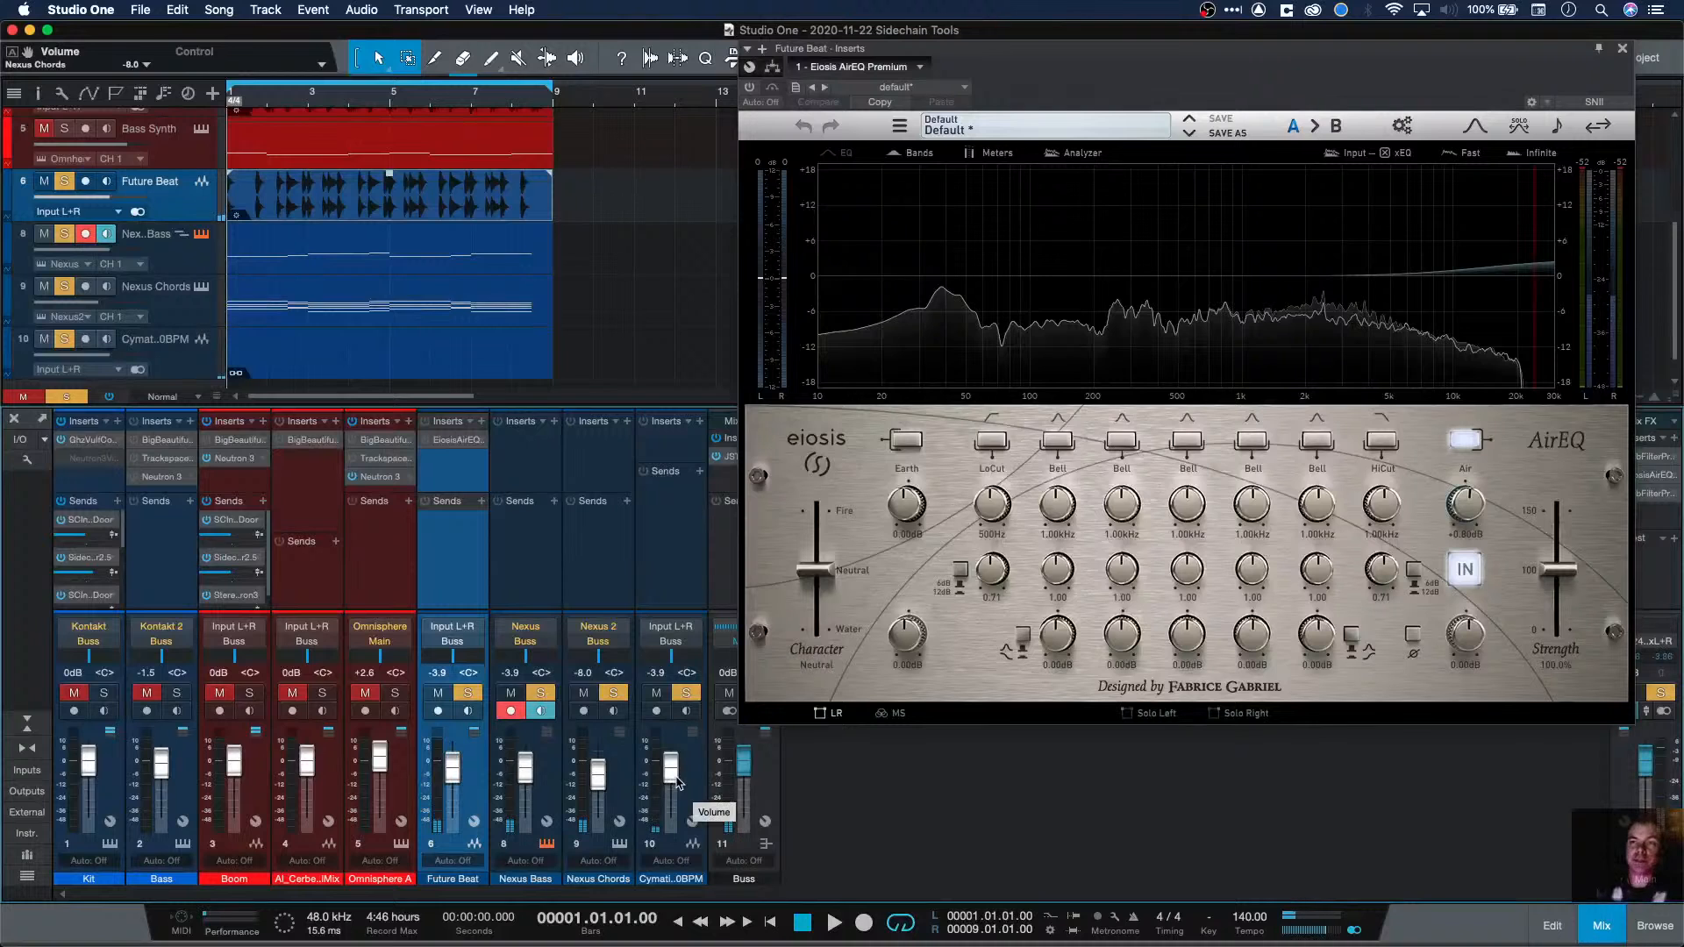
pyautogui.press('space')
pyautogui.moveTo(677, 783)
pyautogui.mouseDown()
pyautogui.moveTo(674, 754)
pyautogui.moveTo(679, 771)
pyautogui.mouseUp()
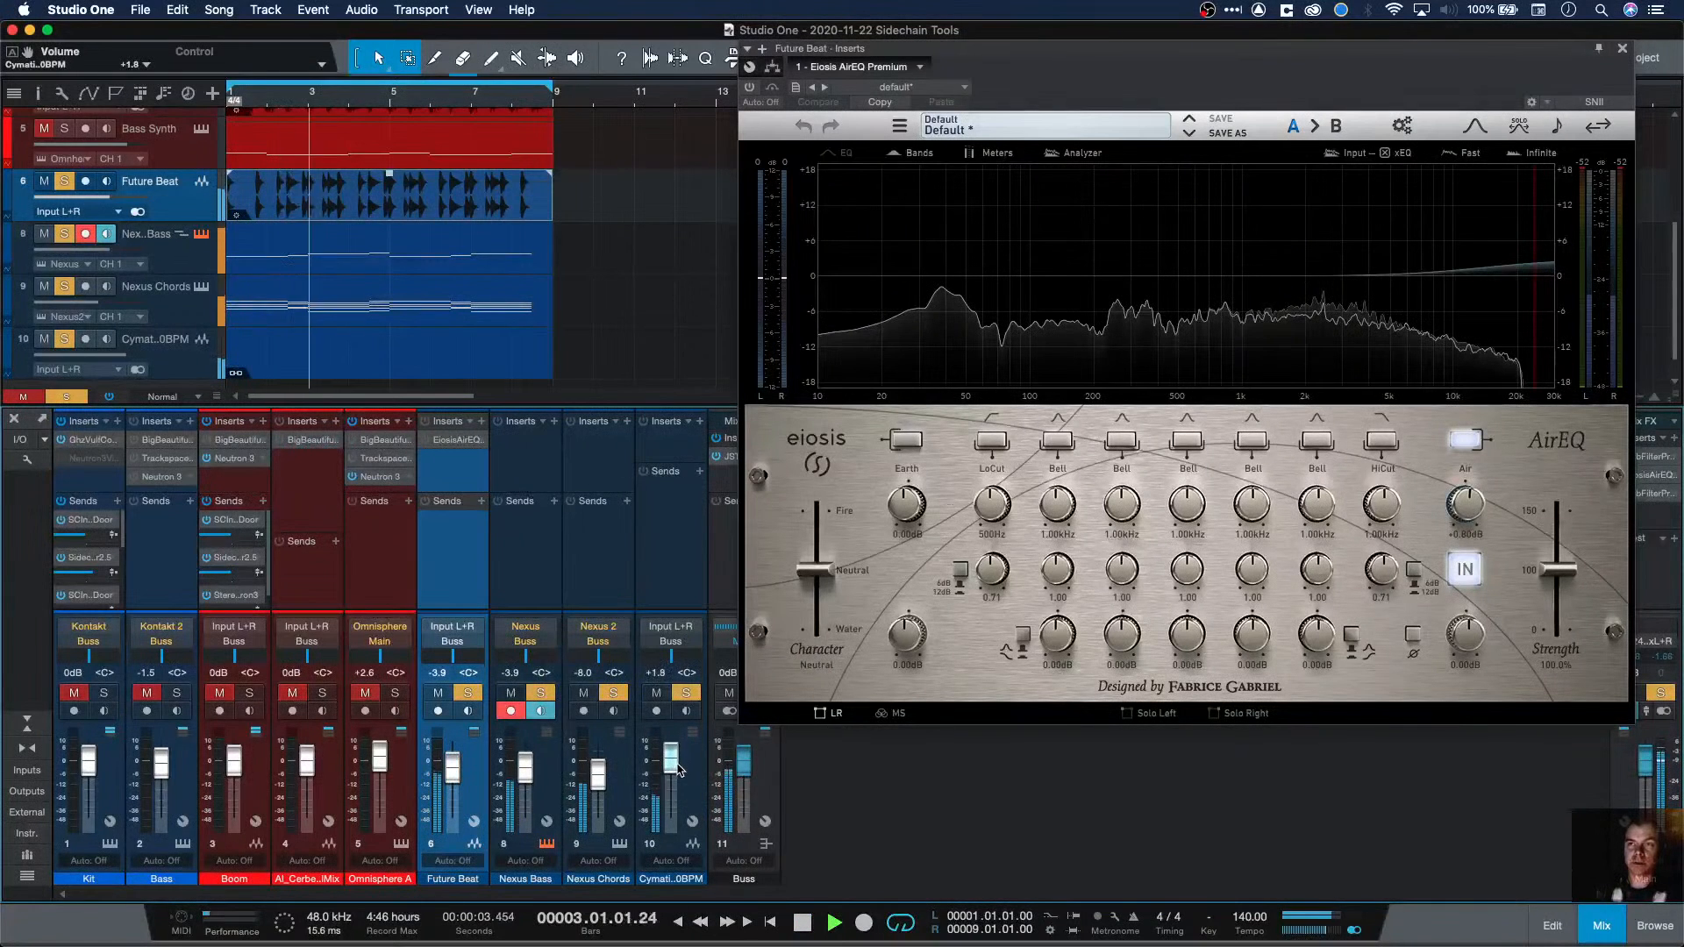
pyautogui.press('space')
# Step: Take Cymatics and Nexus Chords out of solo and mute Cymatics
pyautogui.click(686, 693)
pyautogui.click(657, 693)
pyautogui.click(613, 693)
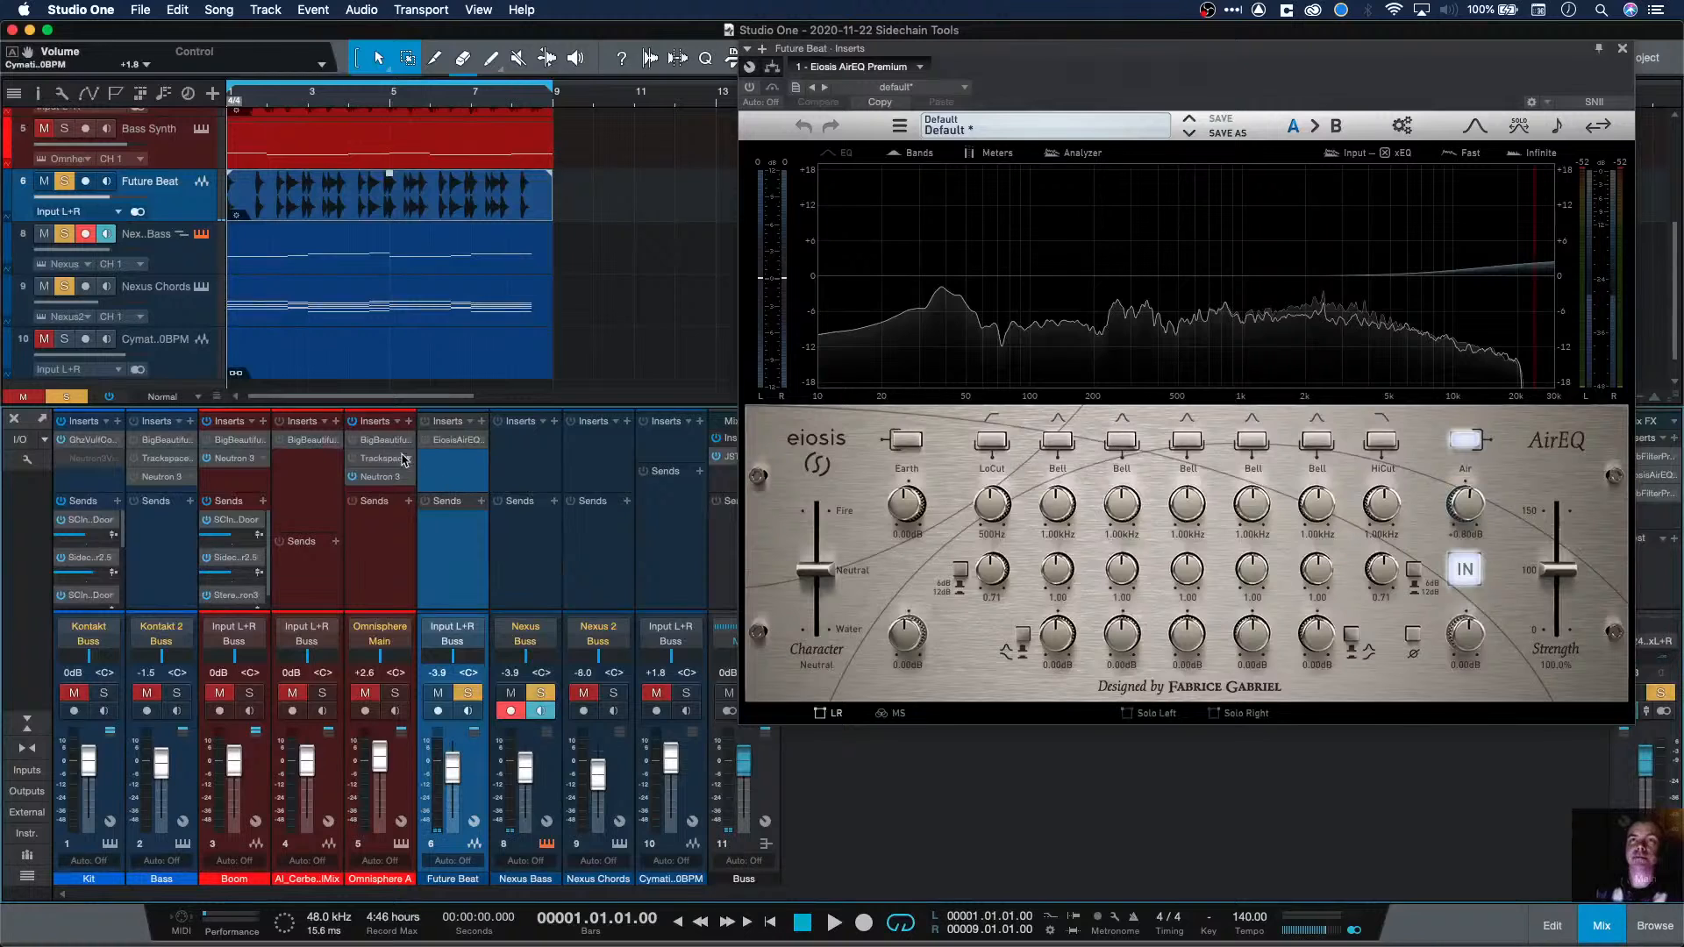
# Step: Copy Big Beautiful Door from Omnisphere A to Nexus Bass and add a Future Beat send to its sidechain input
pyautogui.moveTo(412, 458); pyautogui.dragTo(524, 454)
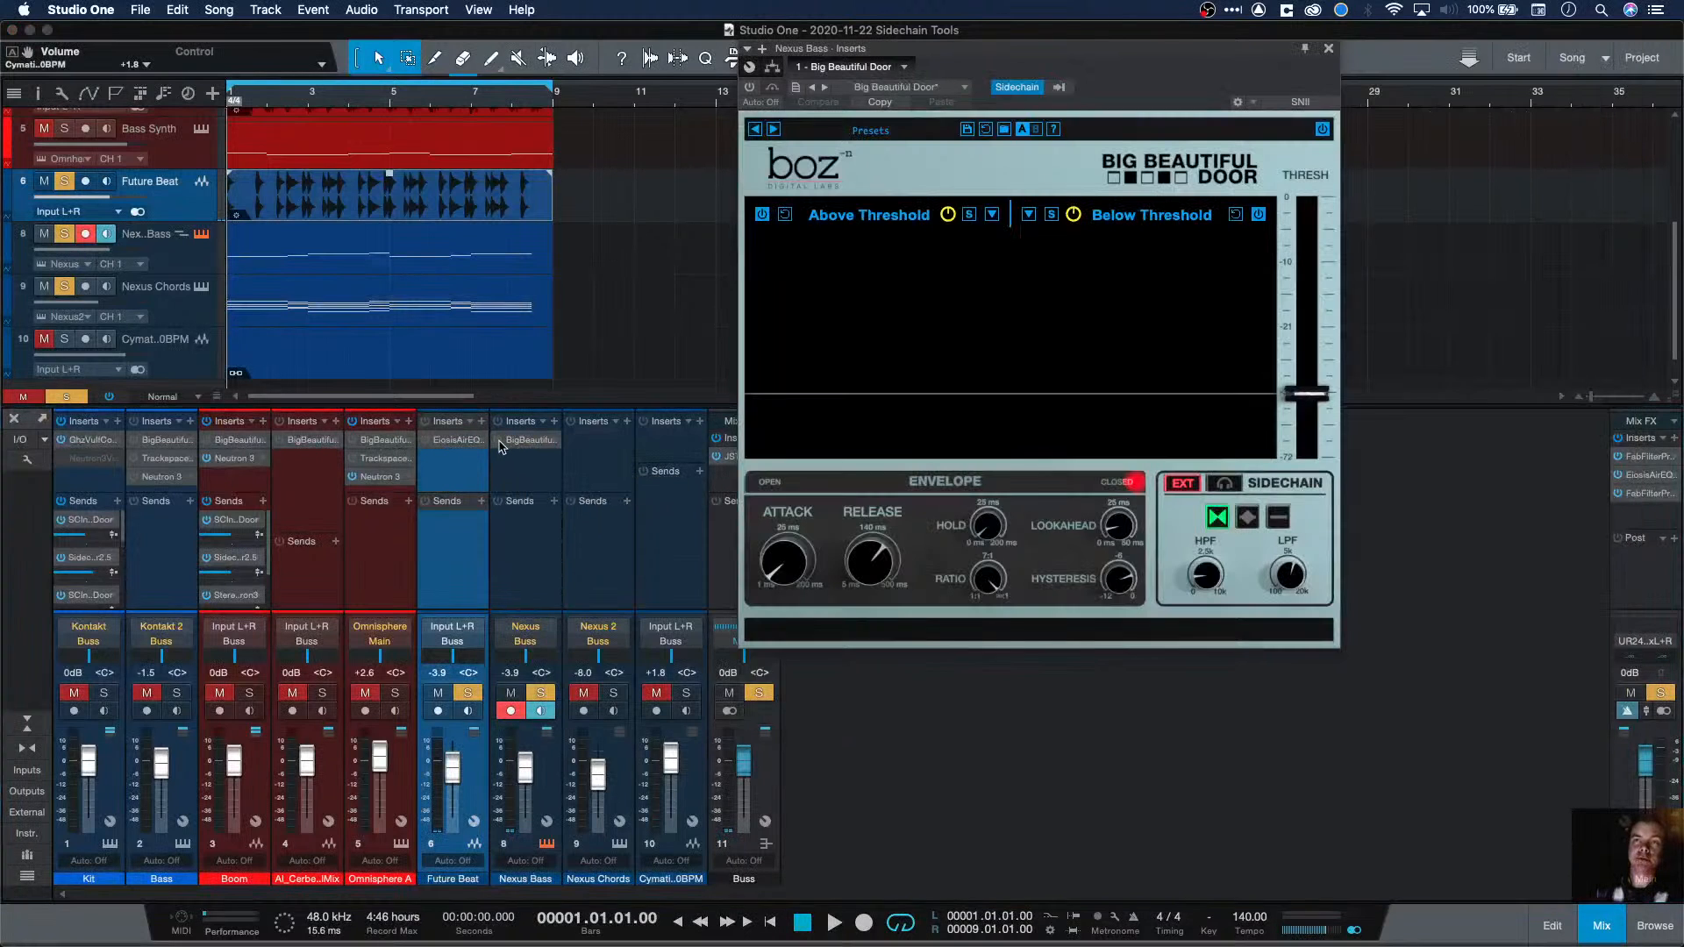
pyautogui.click(481, 502)
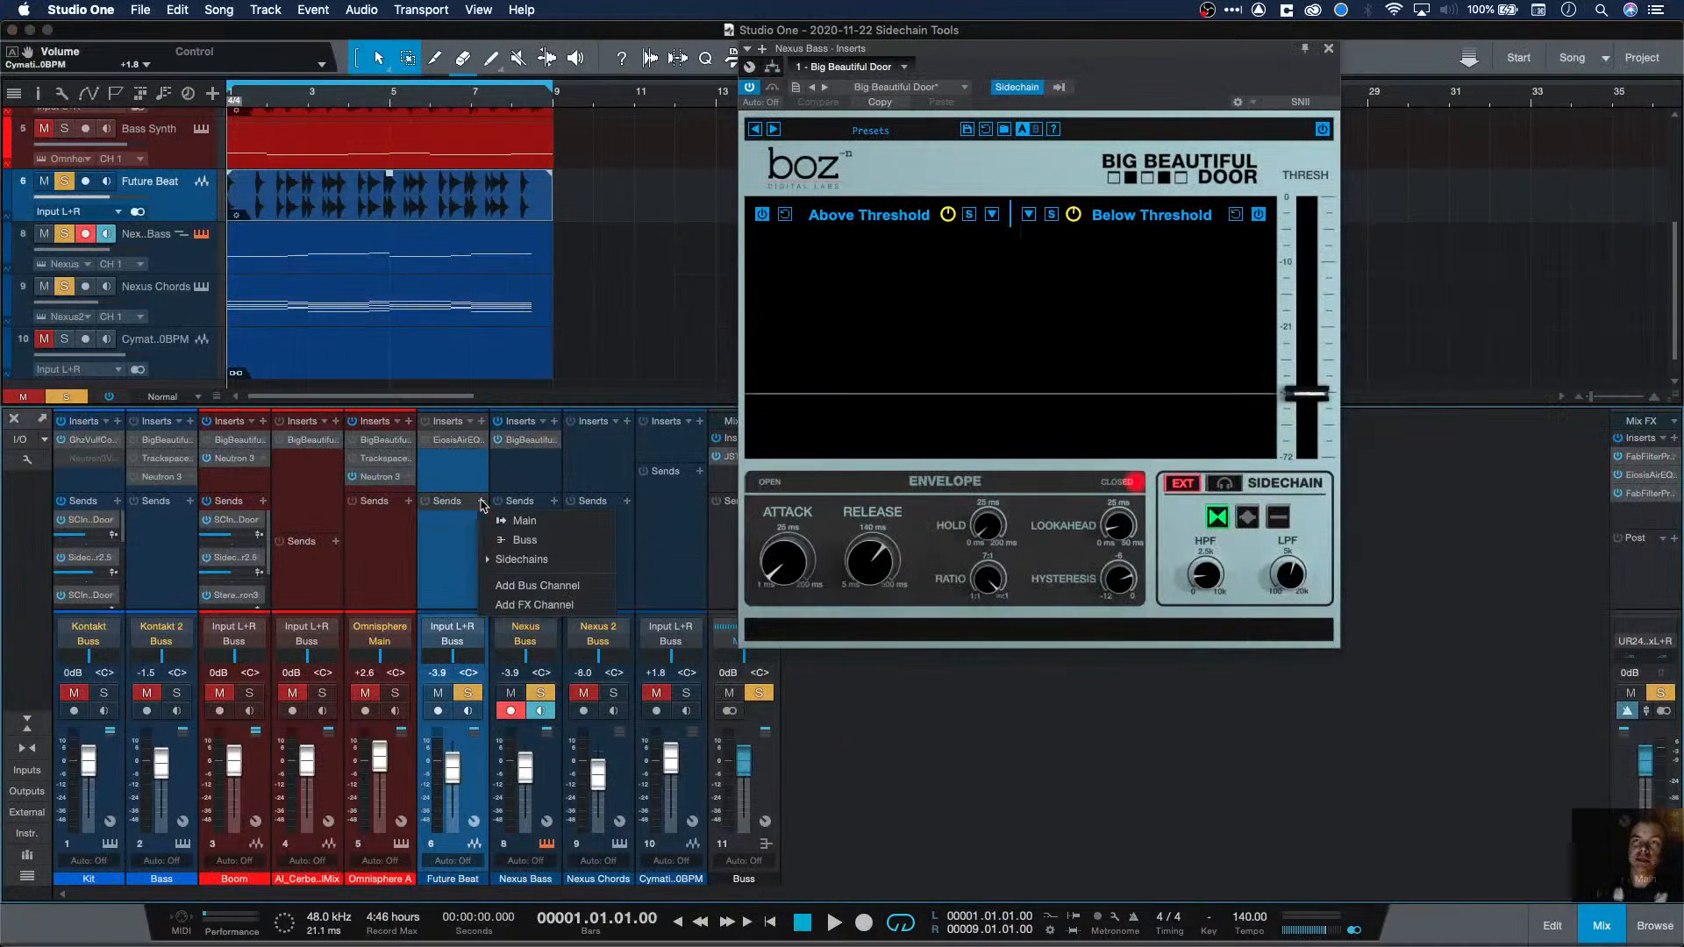
pyautogui.click(503, 566)
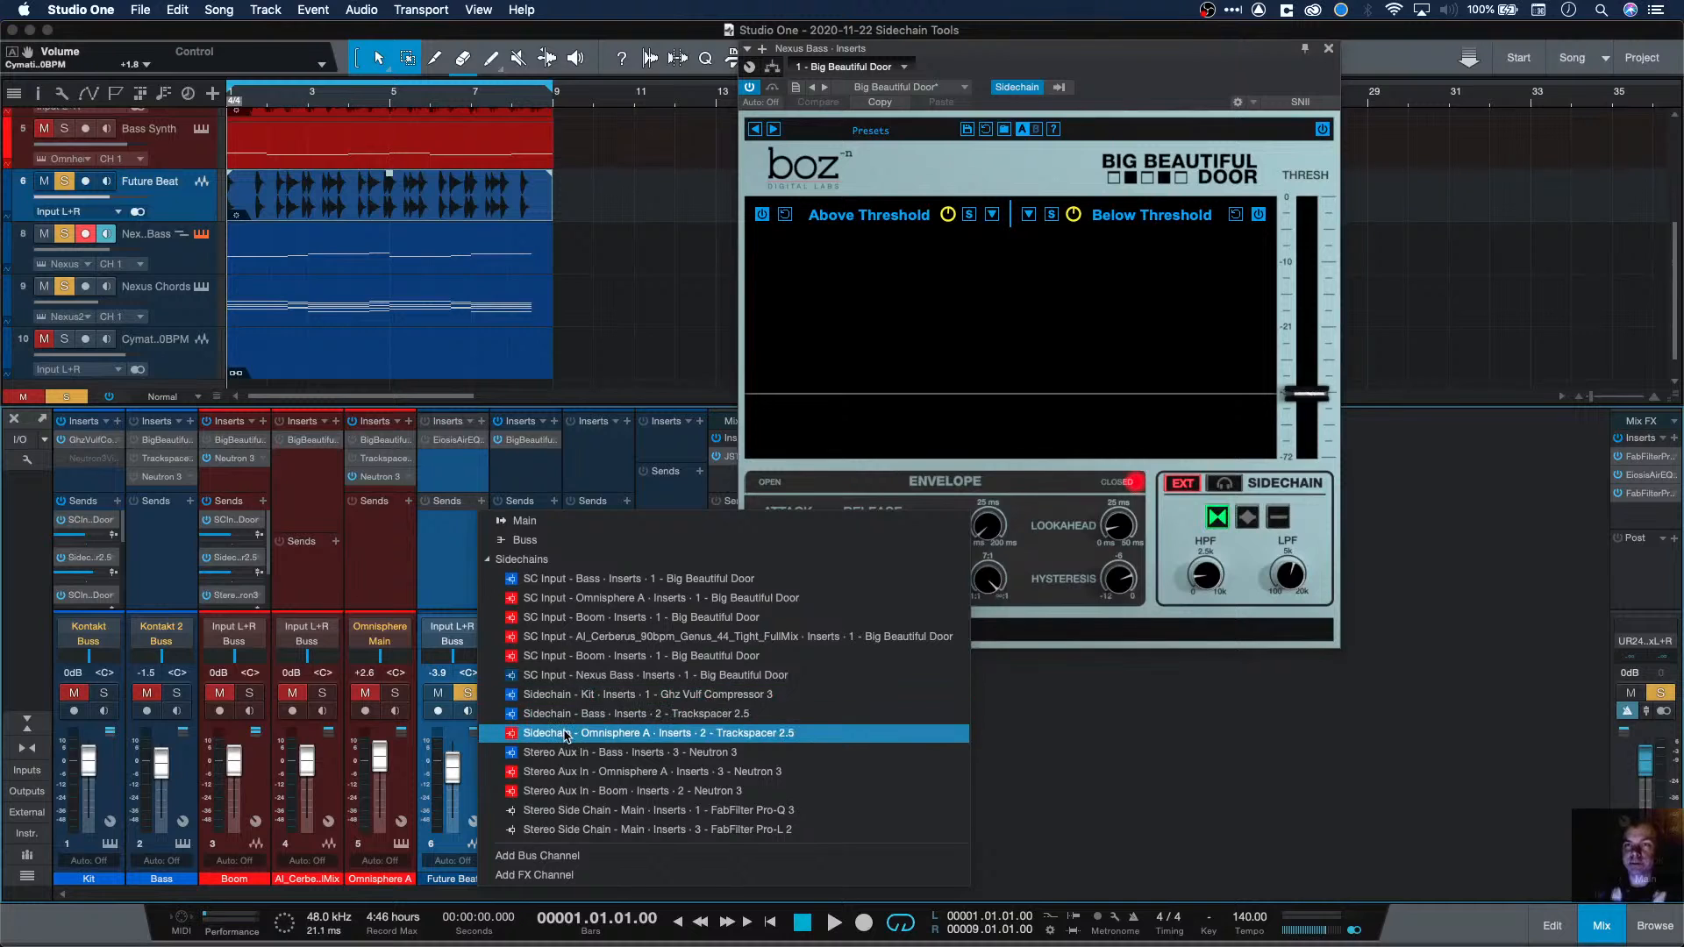
pyautogui.click(612, 675)
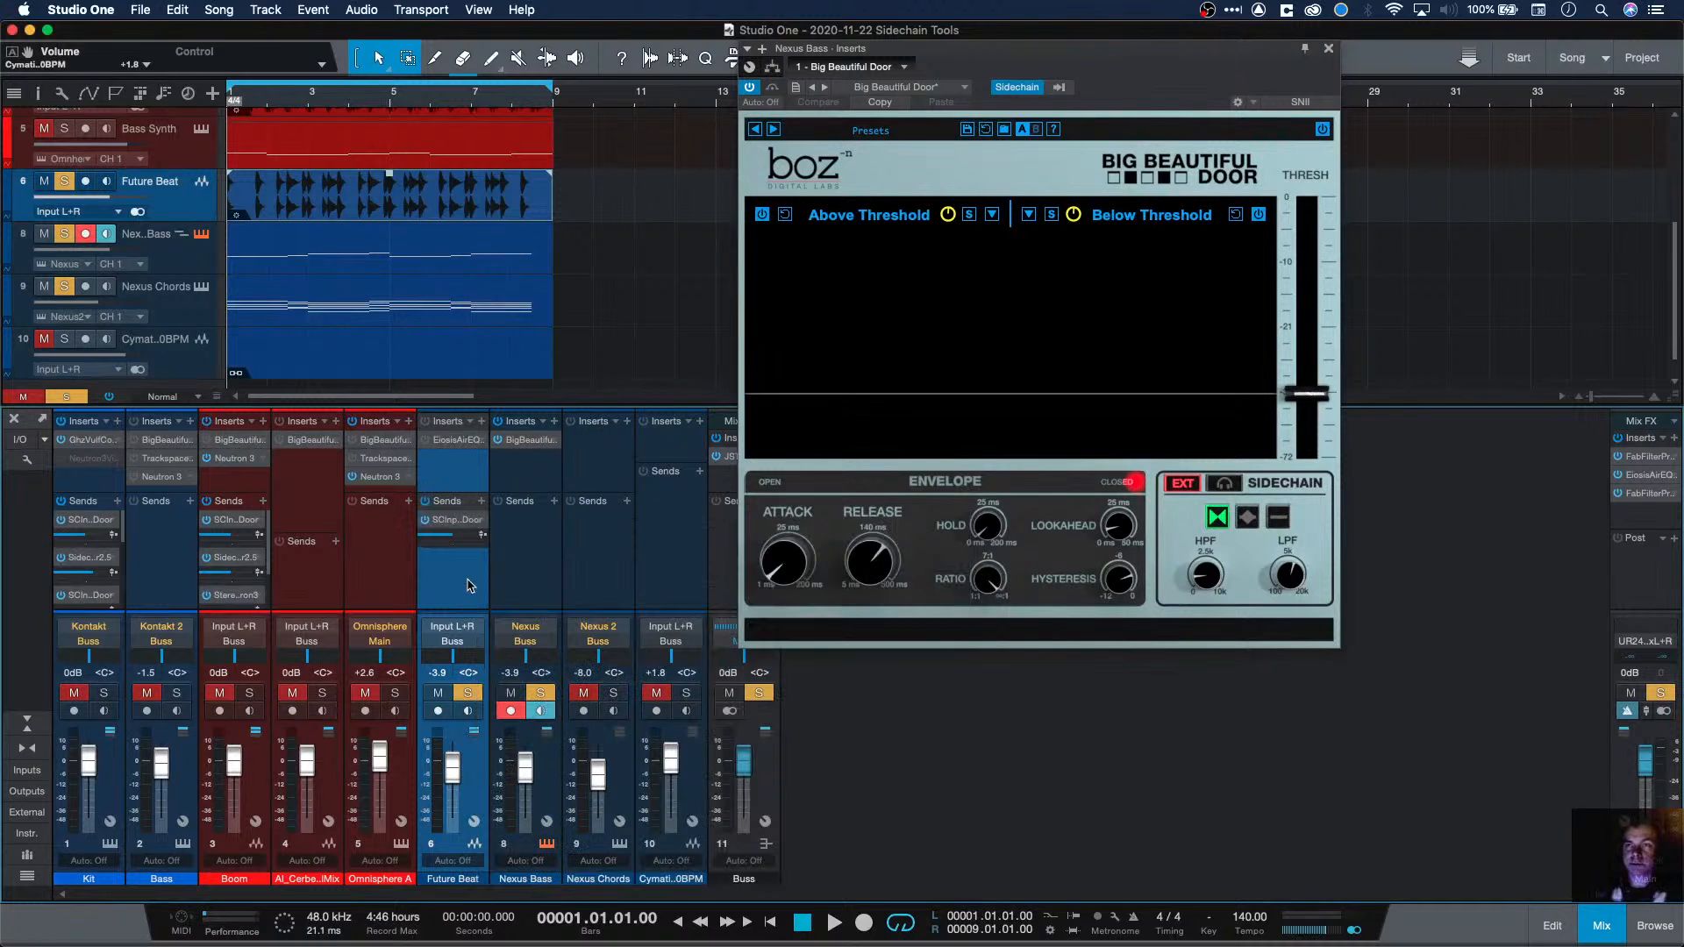
# Step: Load the Bass Ducker - EXT Kick 2 preset in Big Beautiful Door and set the threshold to -28.3 dB during playback
pyautogui.click(915, 132)
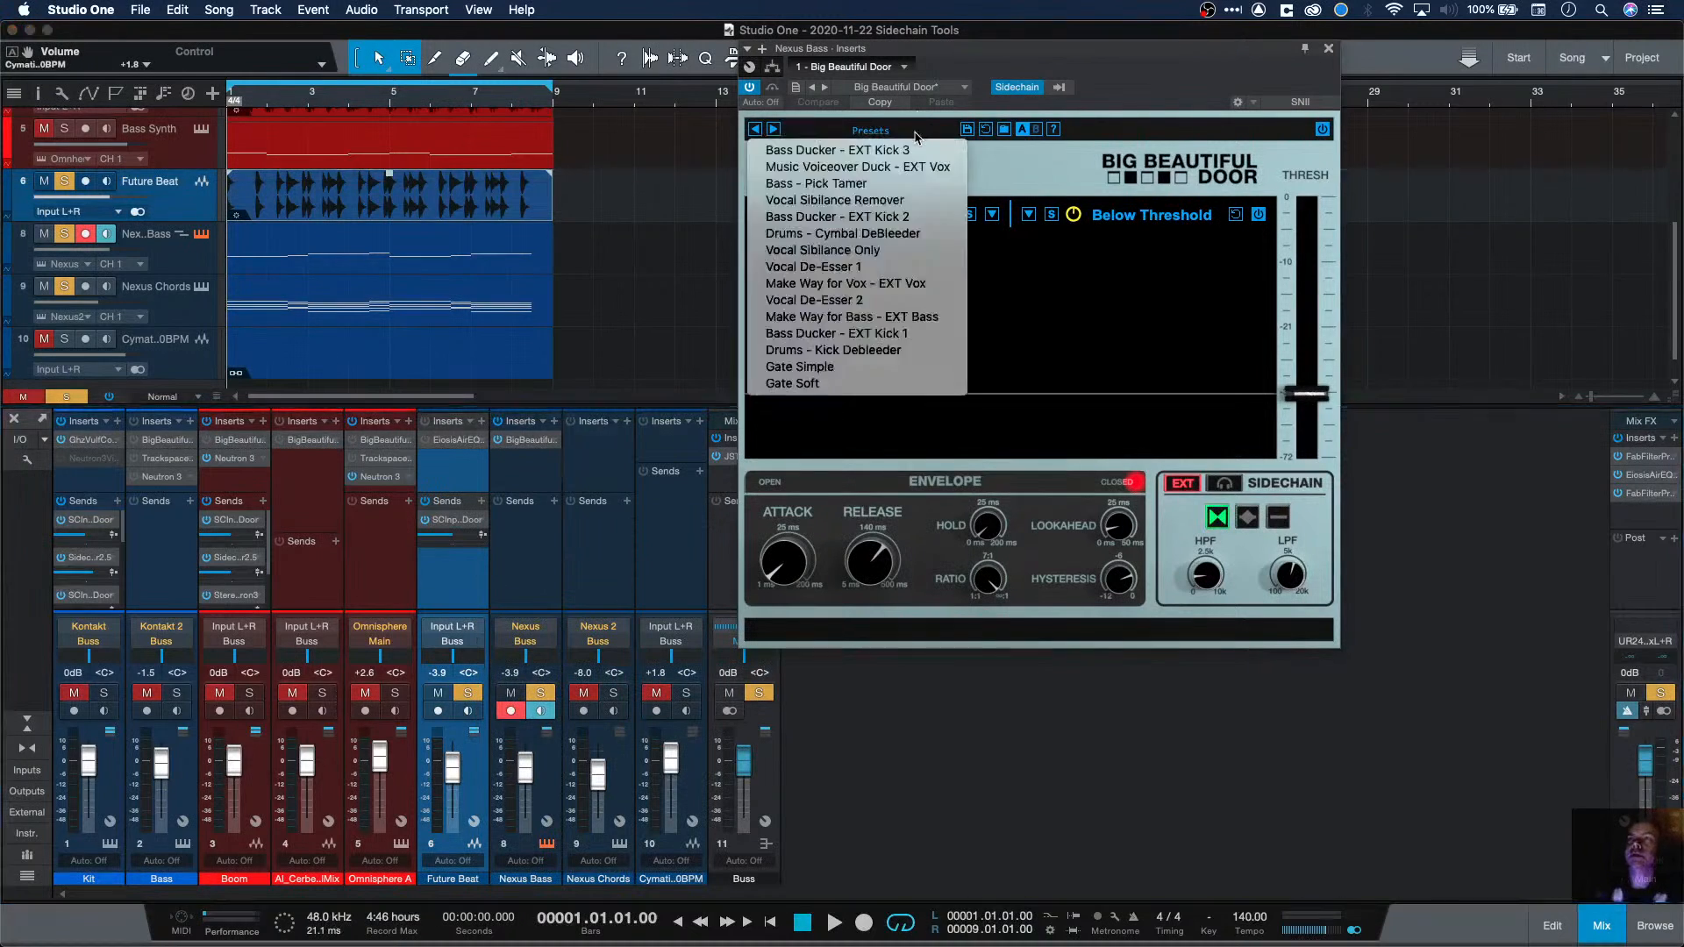
pyautogui.click(895, 218)
pyautogui.press('space')
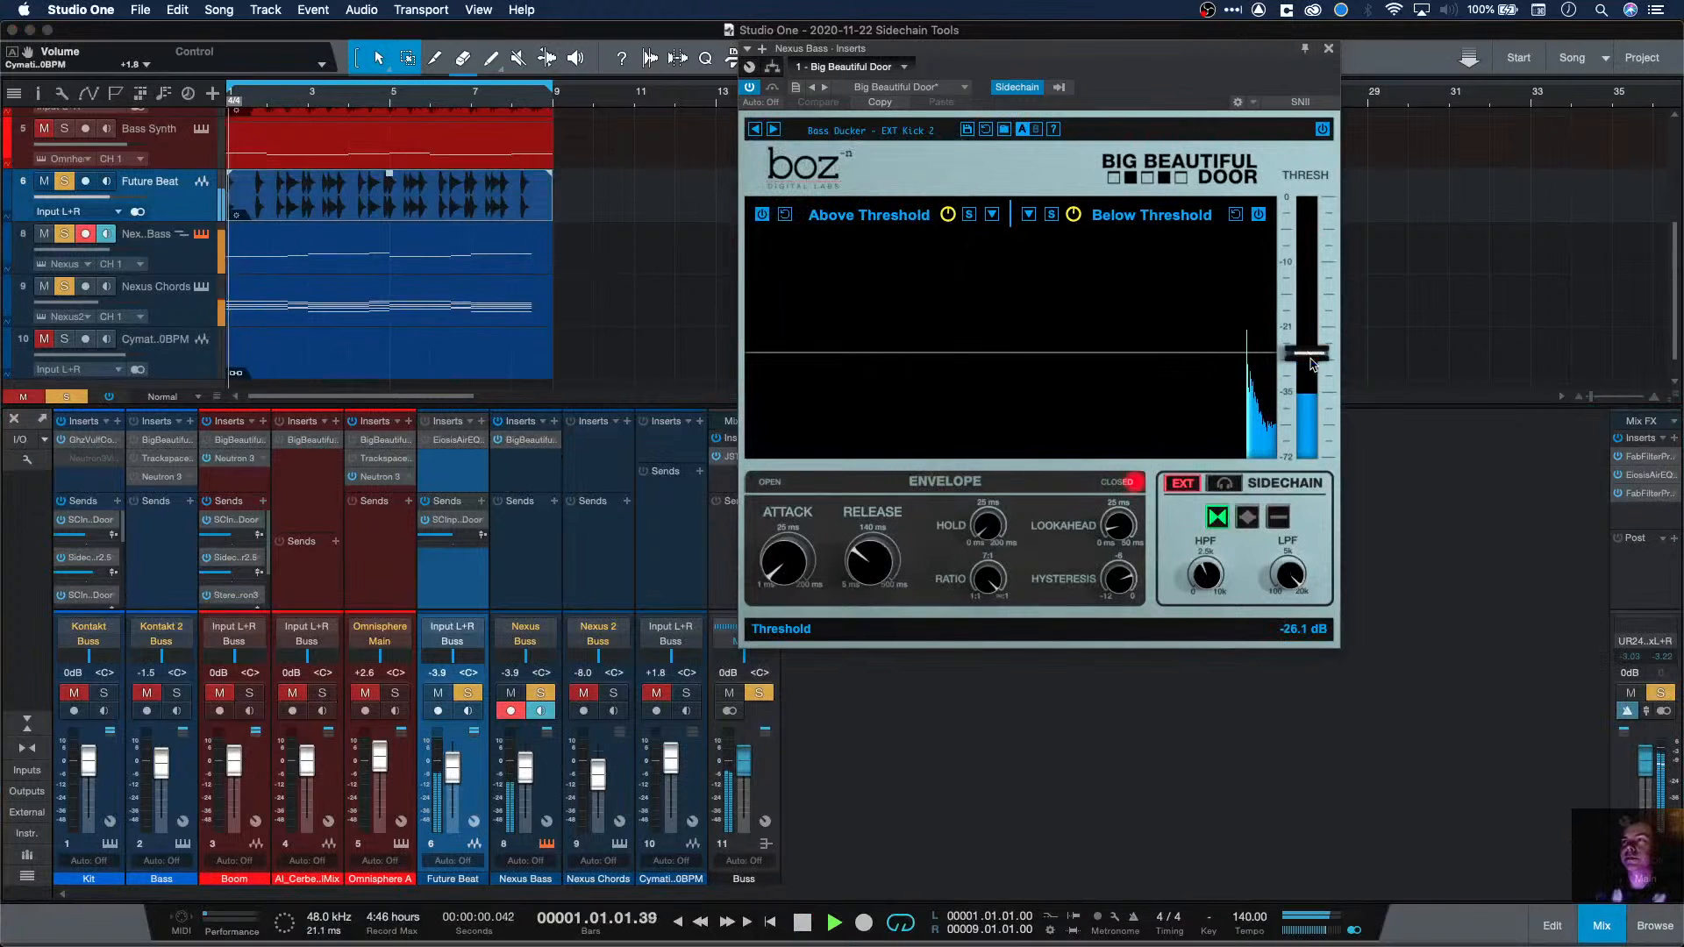
pyautogui.moveTo(1314, 360); pyautogui.dragTo(1313, 367)
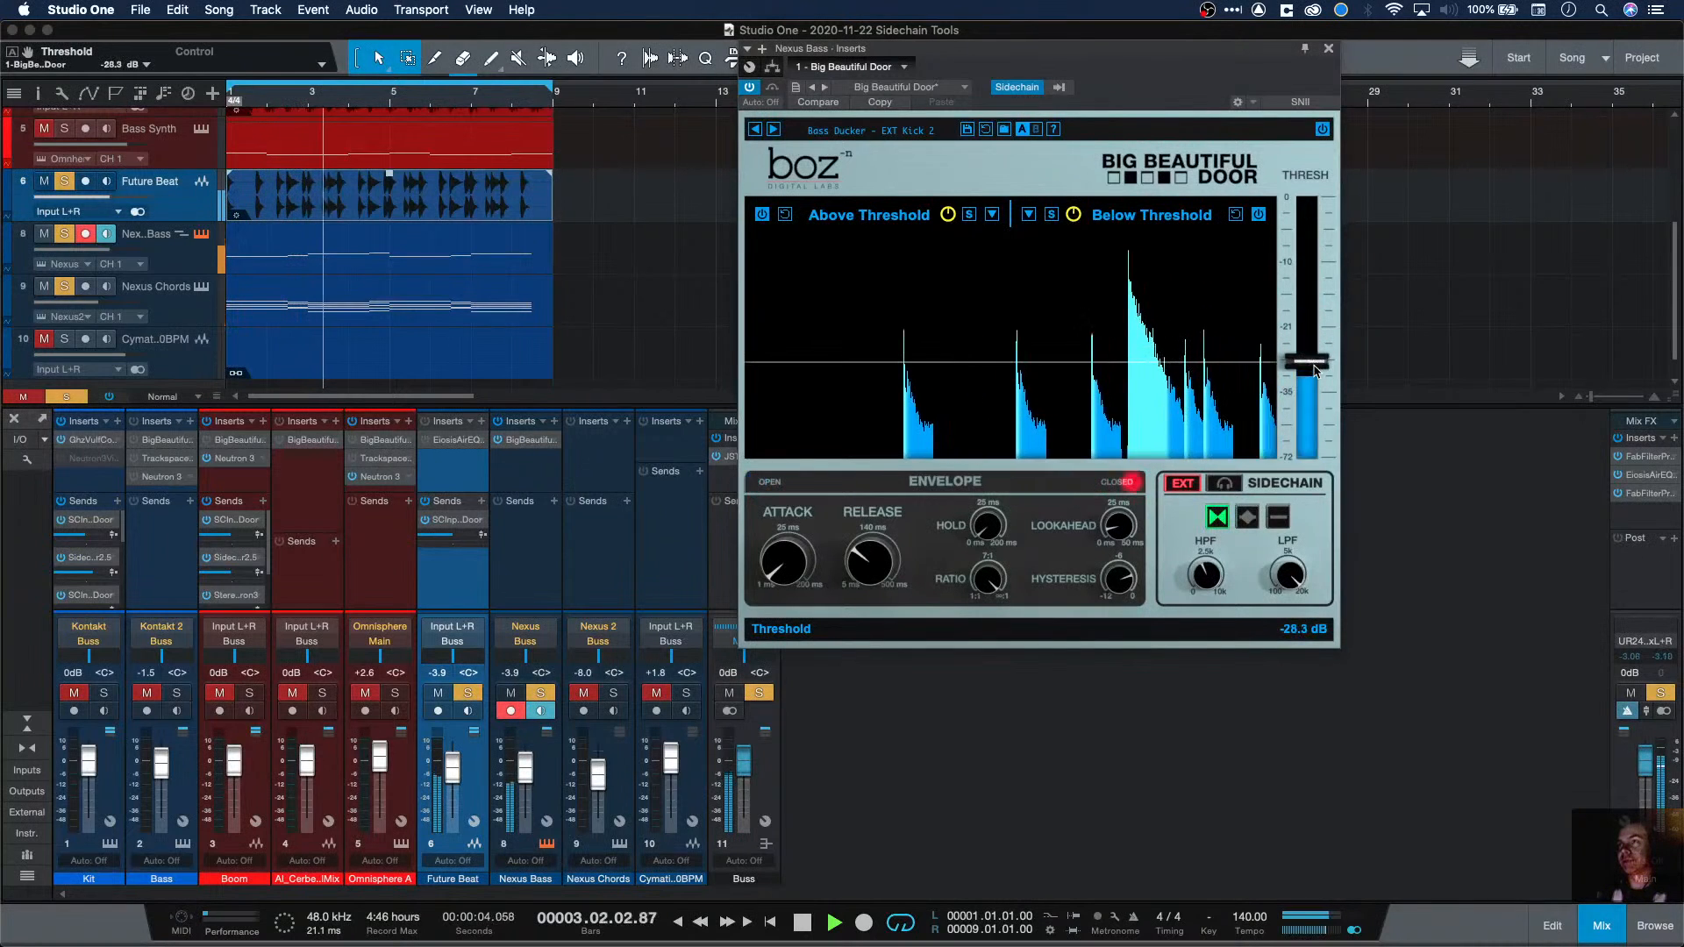
# Step: Set the sidechain high-pass filter to 20 Hz, its low-pass filter to 742 Hz and the threshold to -13.4 dB
pyautogui.moveTo(1290, 572)
pyautogui.mouseDown()
pyautogui.moveTo(1297, 628)
pyautogui.moveTo(1295, 596)
pyautogui.mouseUp()
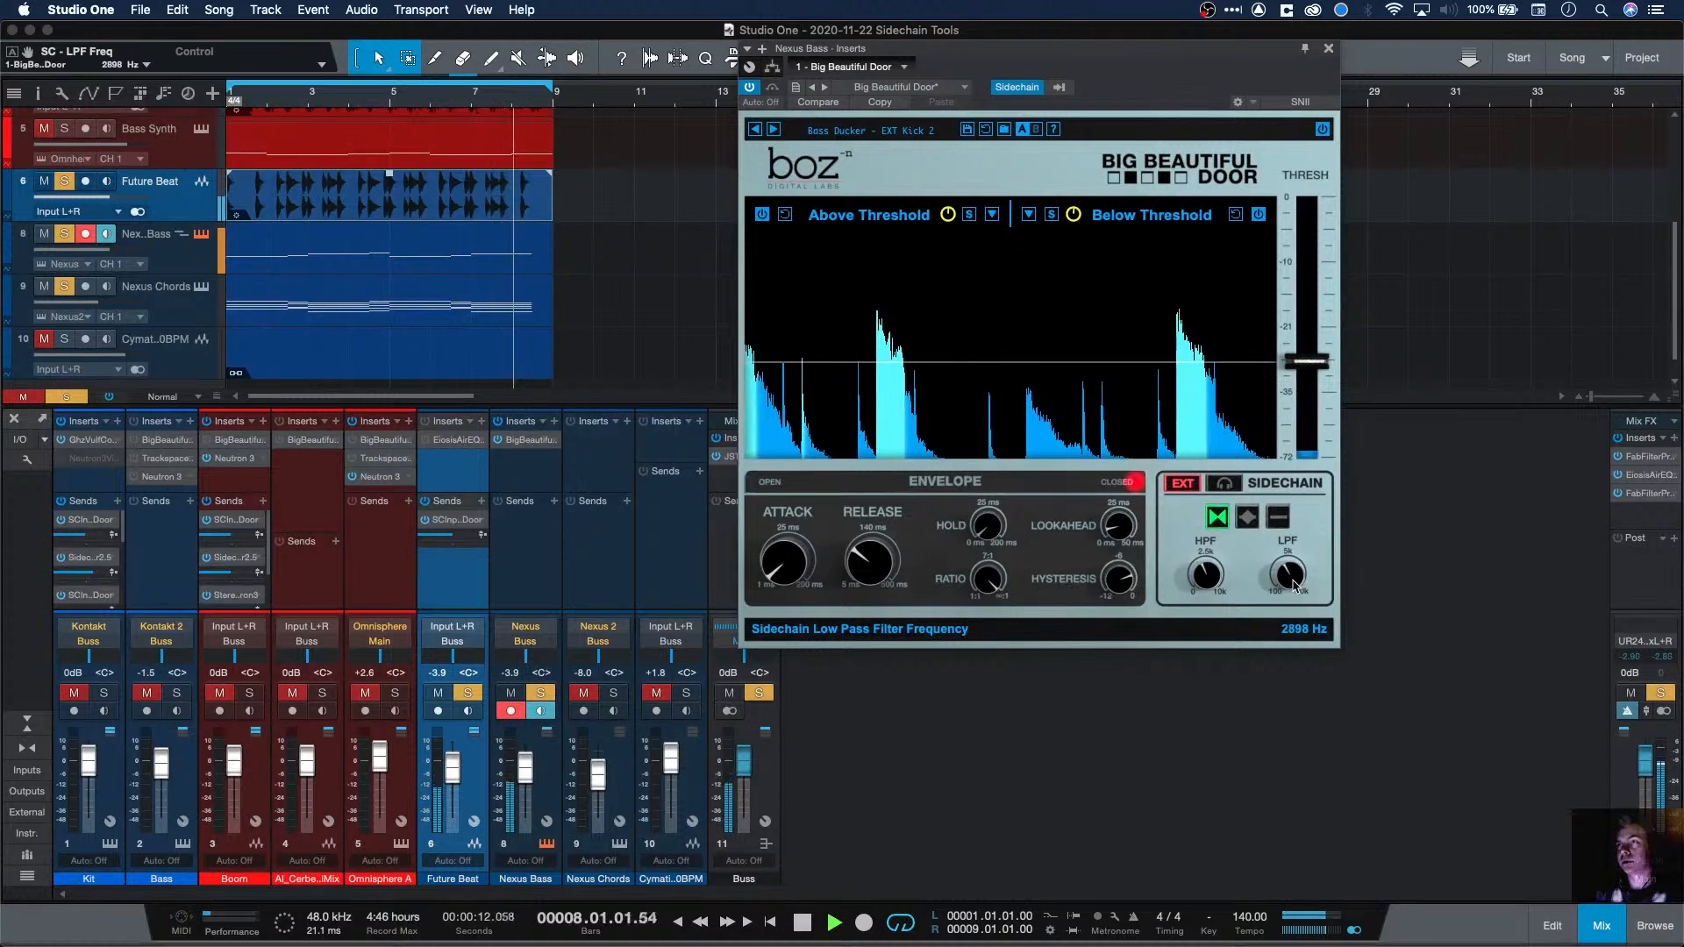
pyautogui.moveTo(1208, 577); pyautogui.dragTo(1222, 703)
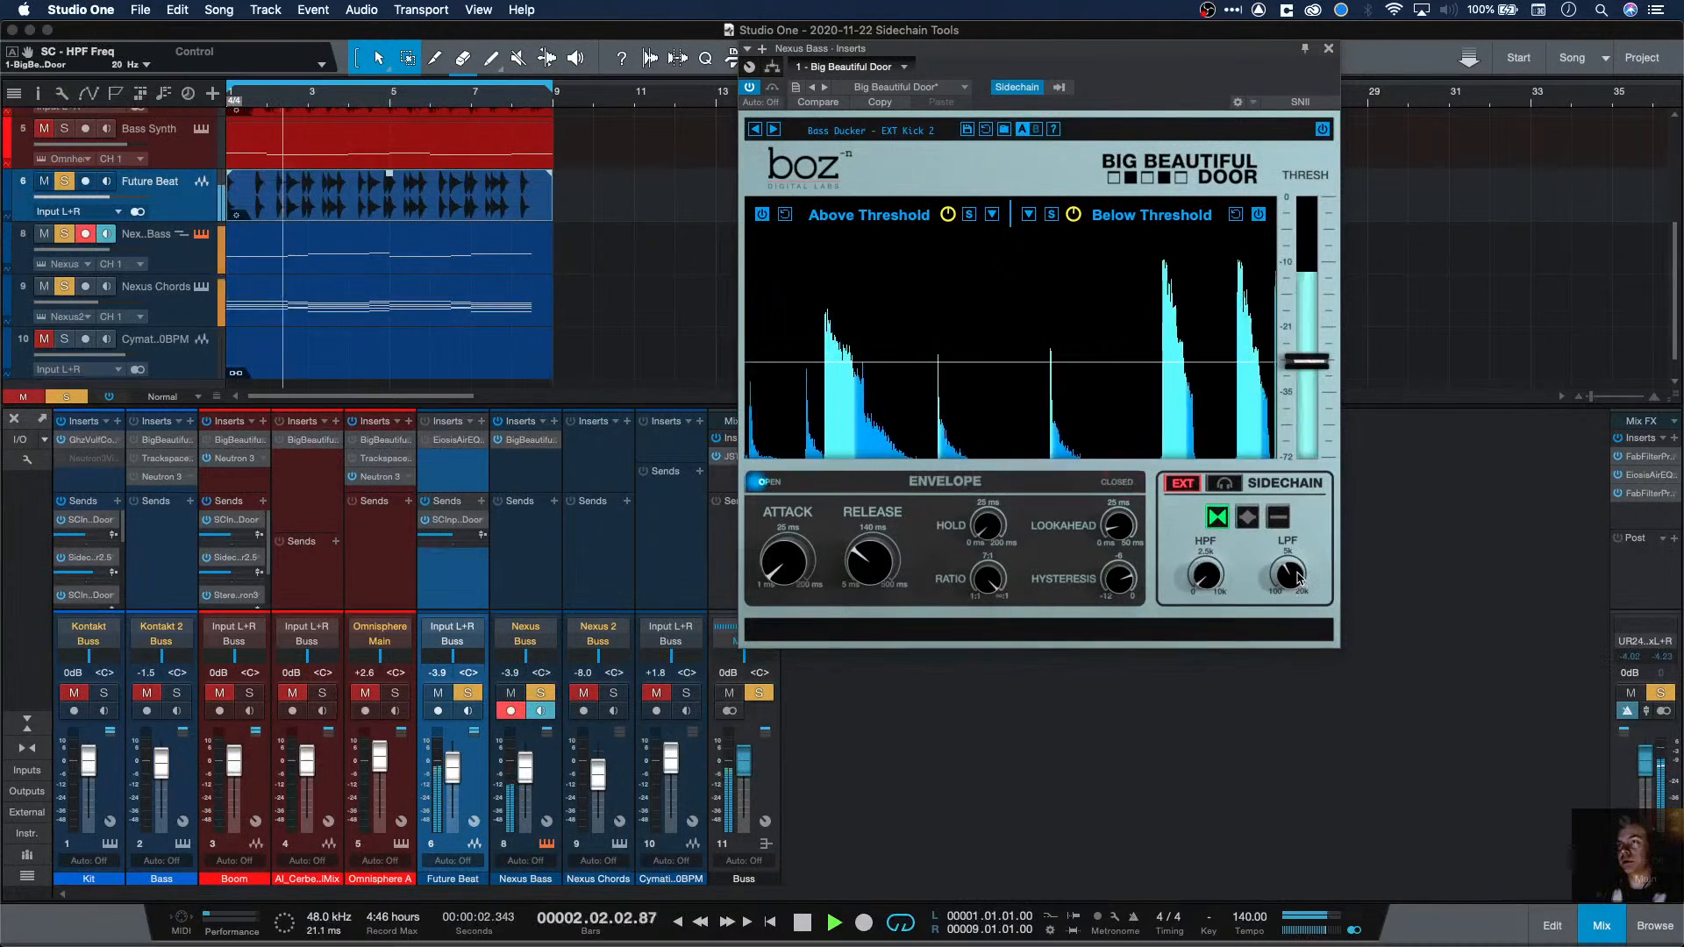
pyautogui.moveTo(1307, 361); pyautogui.dragTo(1318, 355)
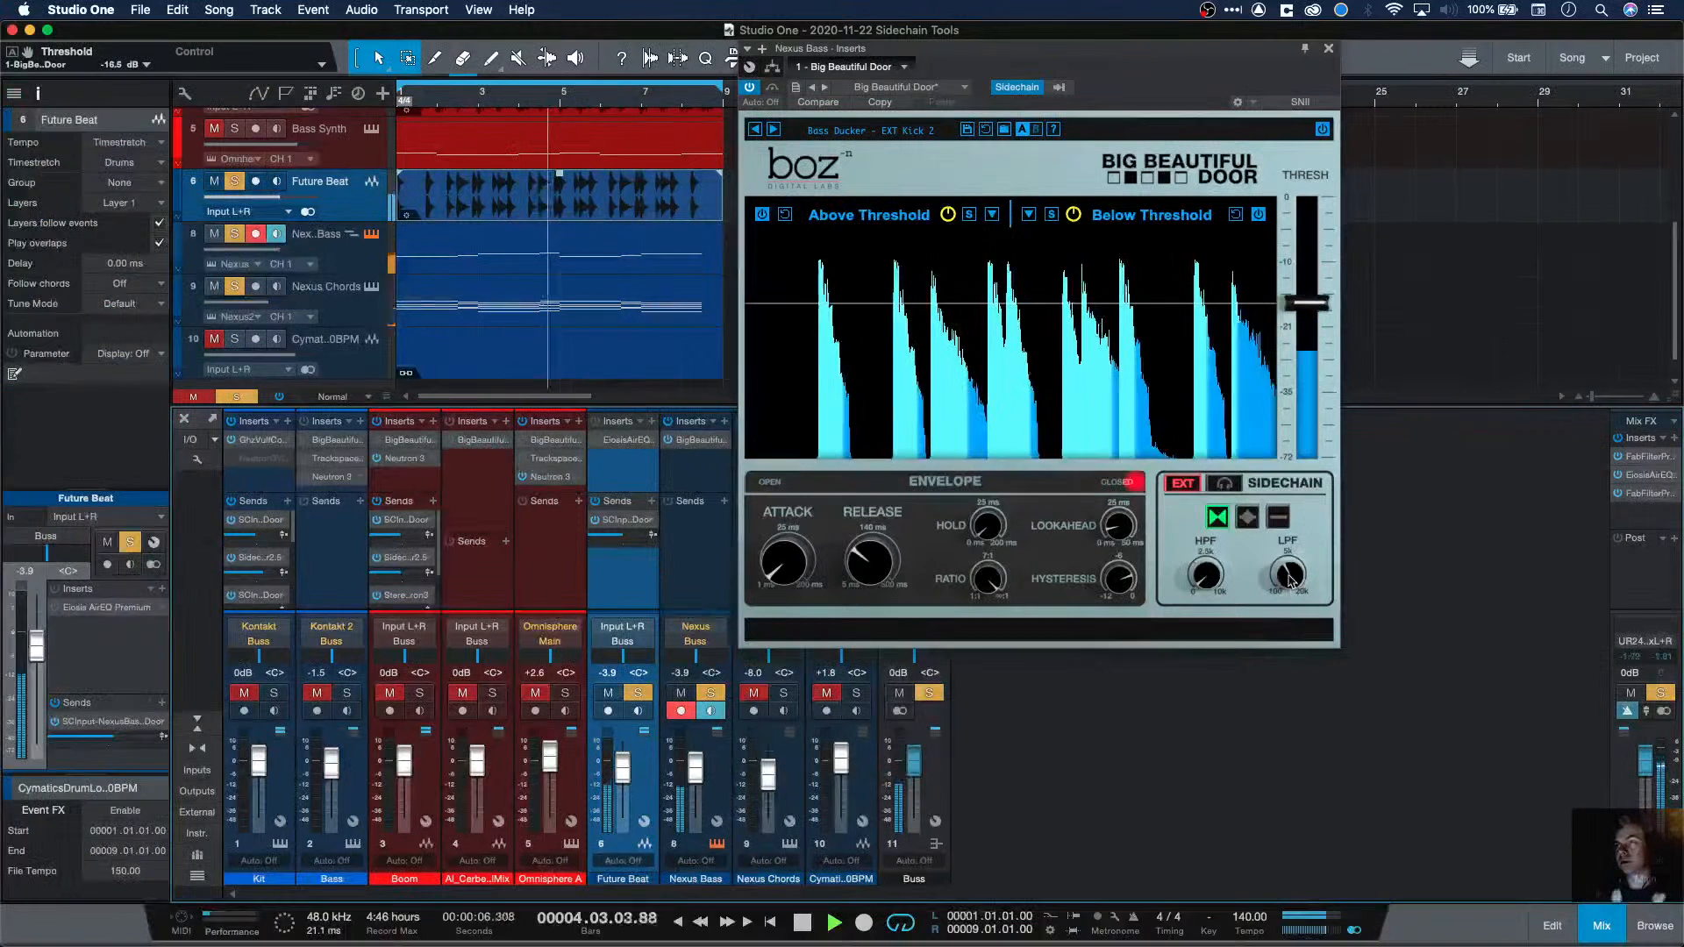
pyautogui.moveTo(1289, 574); pyautogui.dragTo(1301, 626)
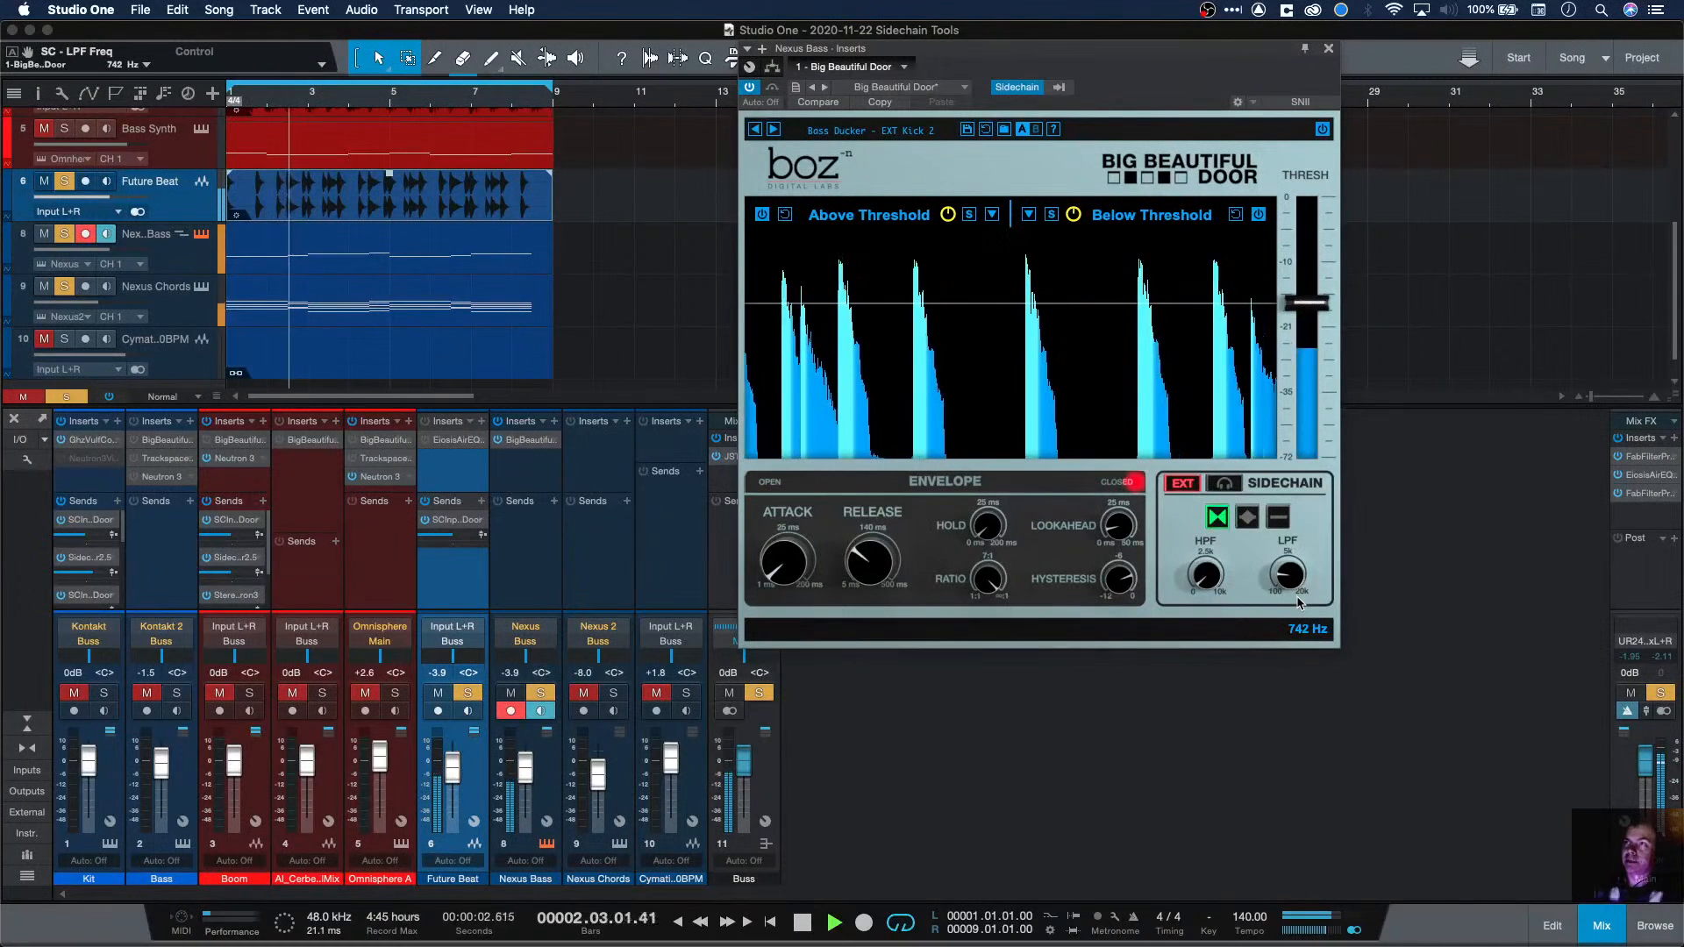
pyautogui.moveTo(1316, 304); pyautogui.dragTo(1314, 287)
pyautogui.press('space')
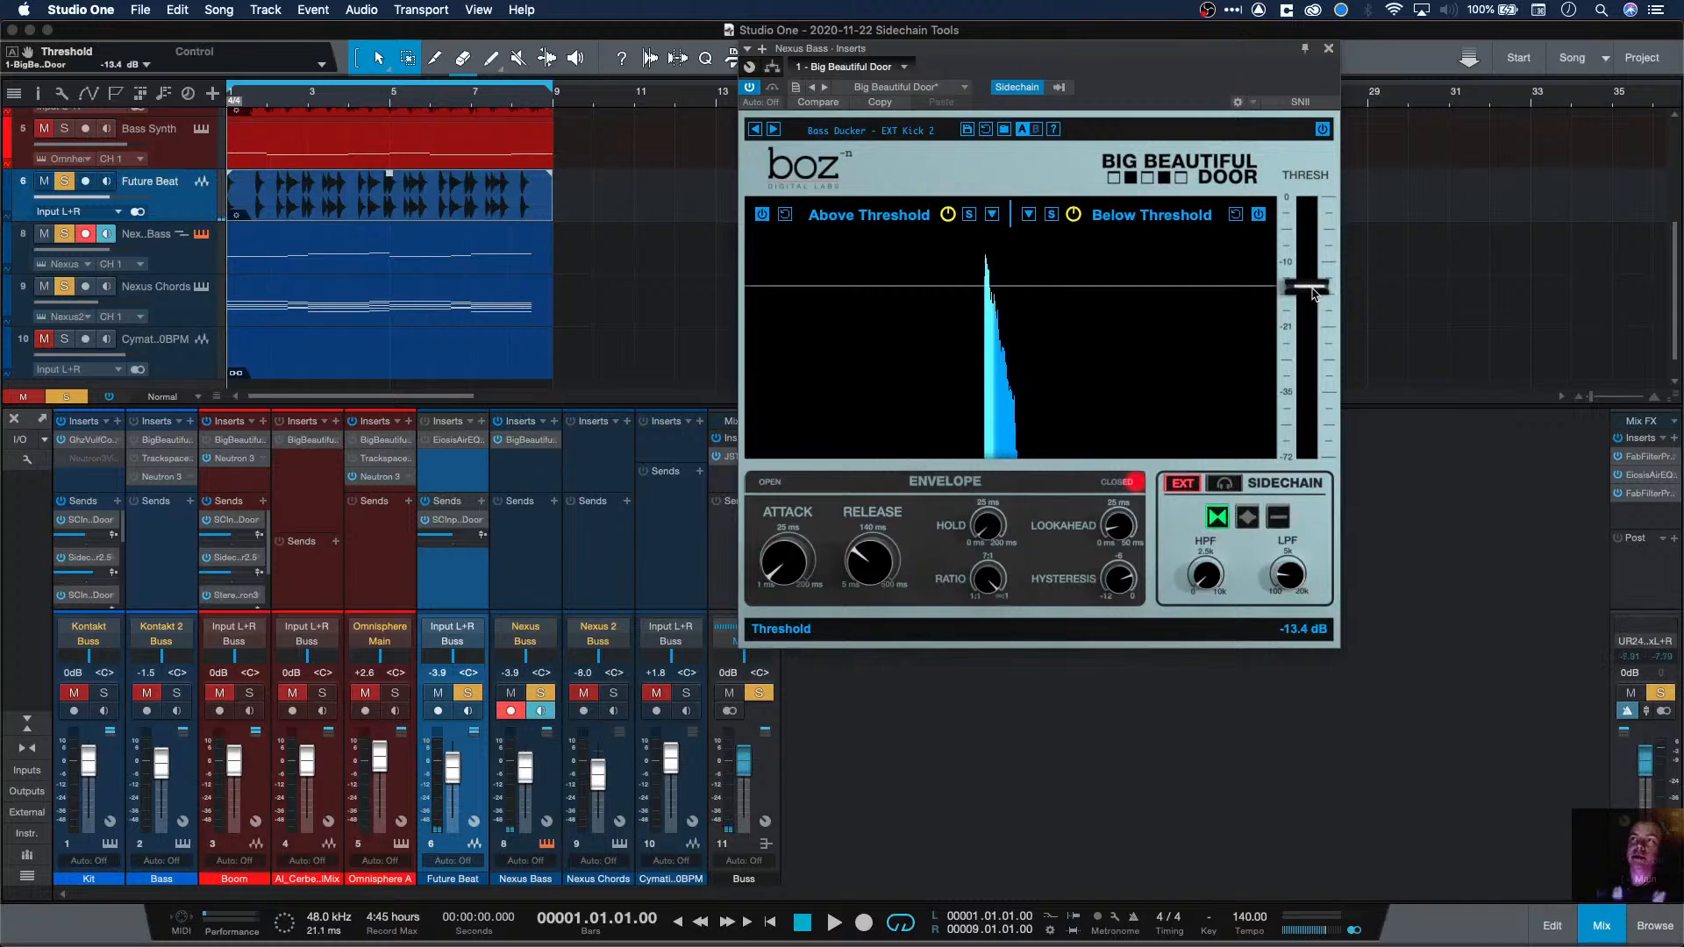
# Step: Audition the ducked Nexus Bass against Future Beat and raise the Nexus Bass volume to -1.6 dB
pyautogui.press('space')
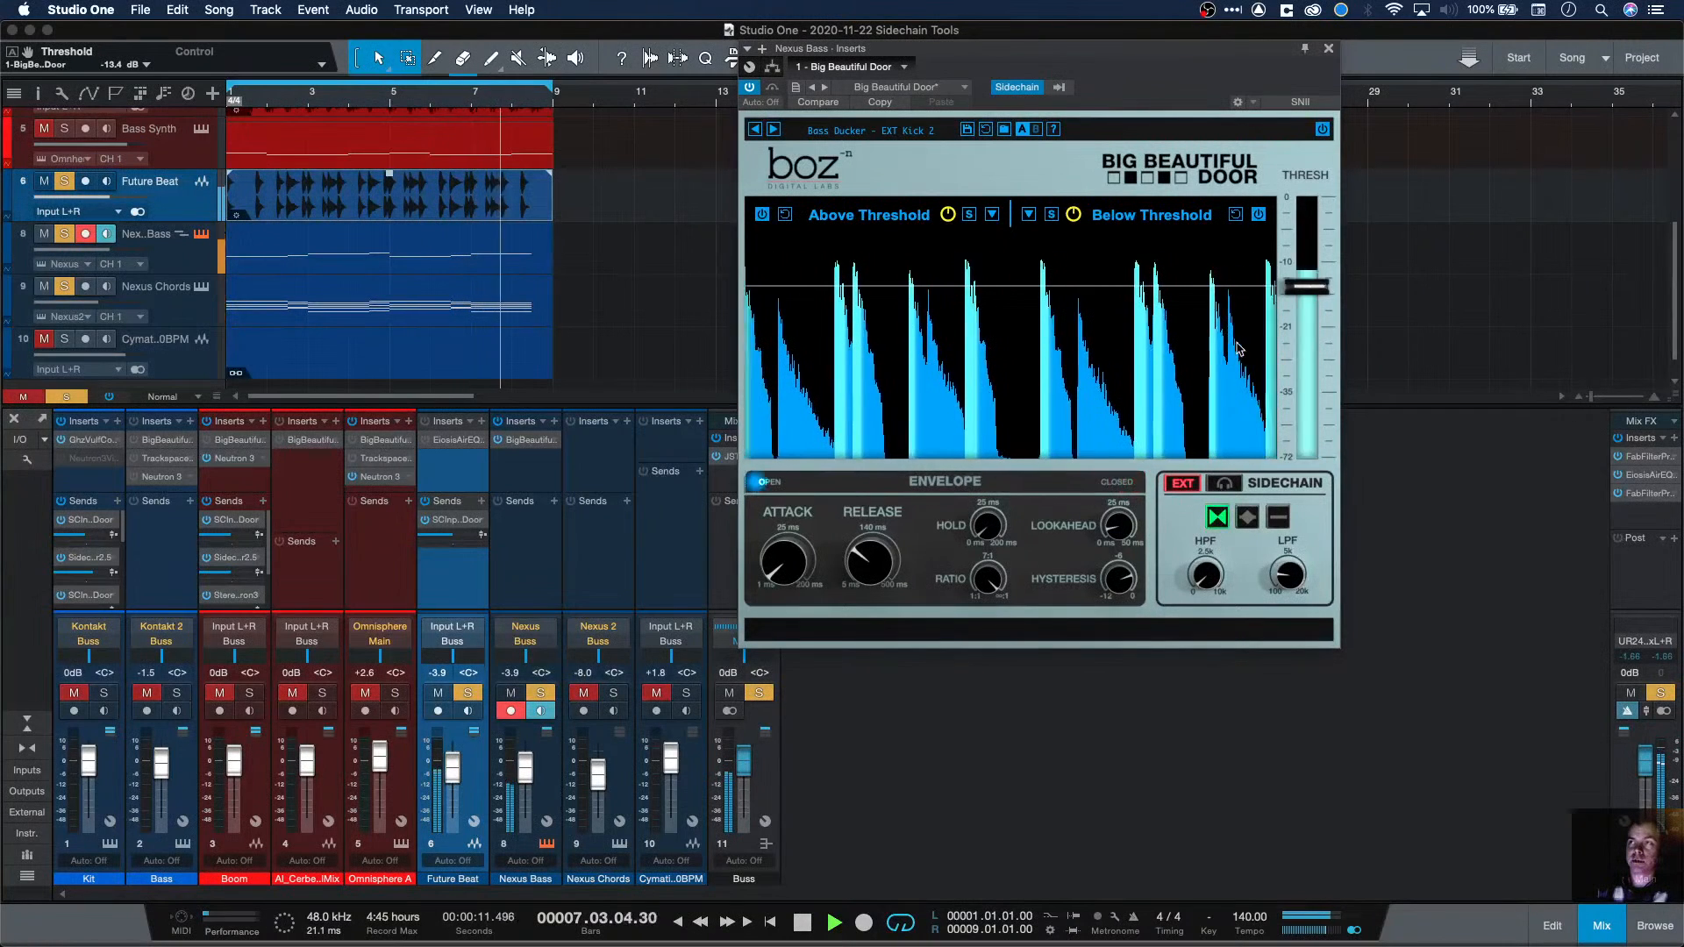
pyautogui.press('space')
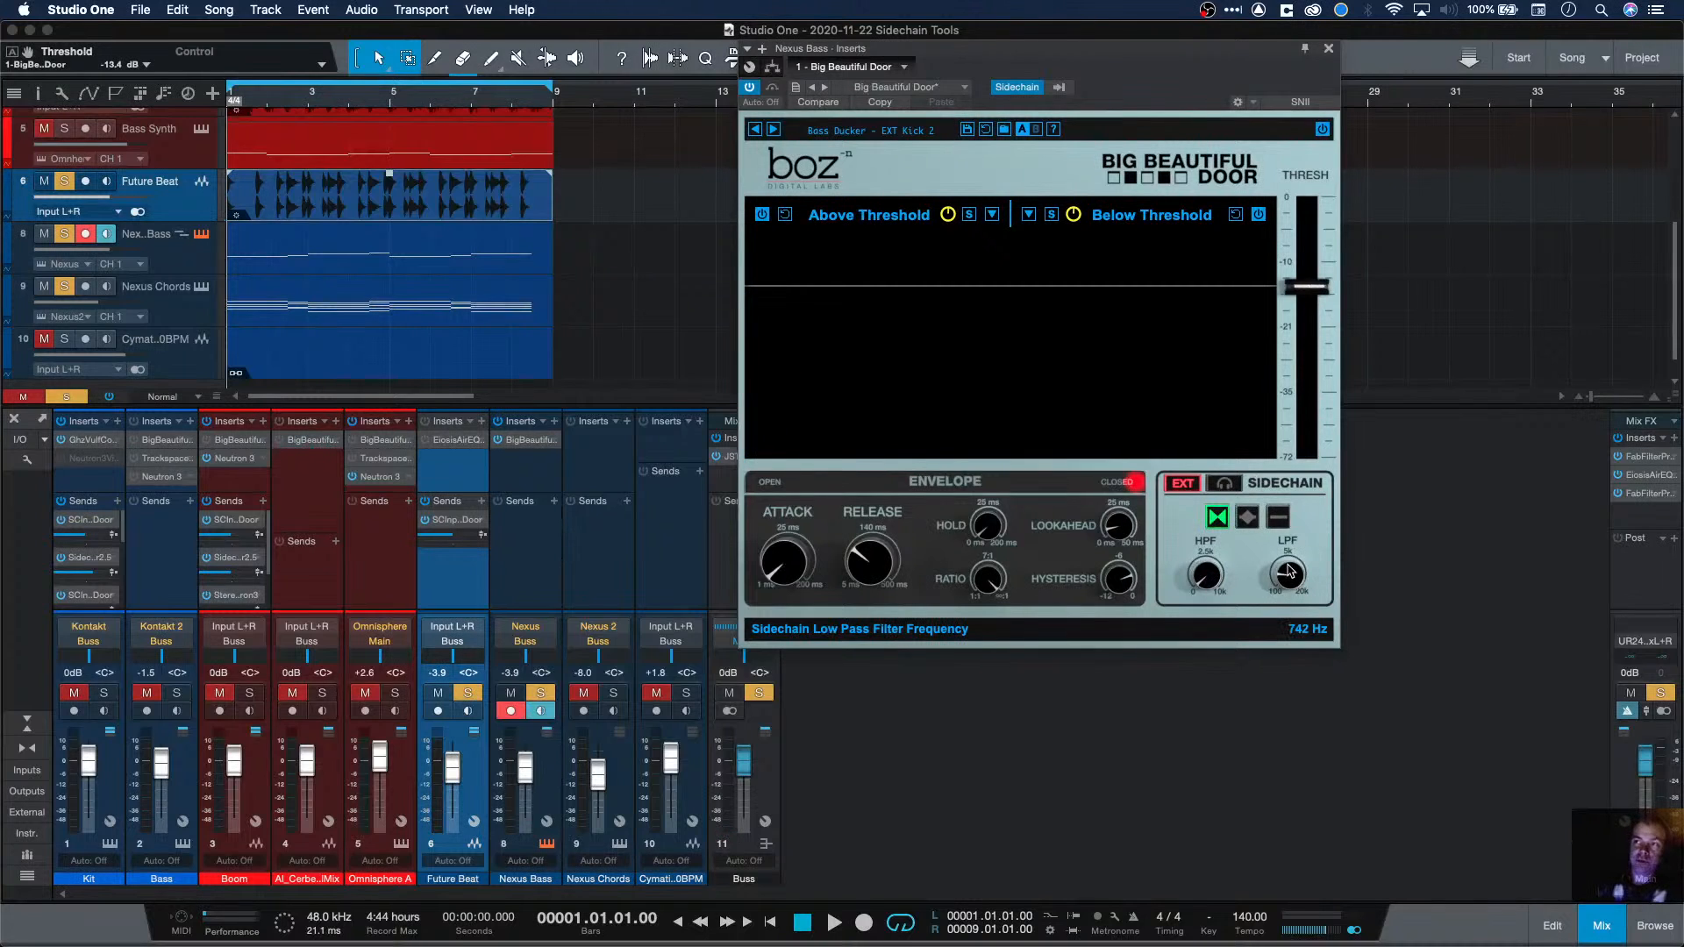
pyautogui.press('space')
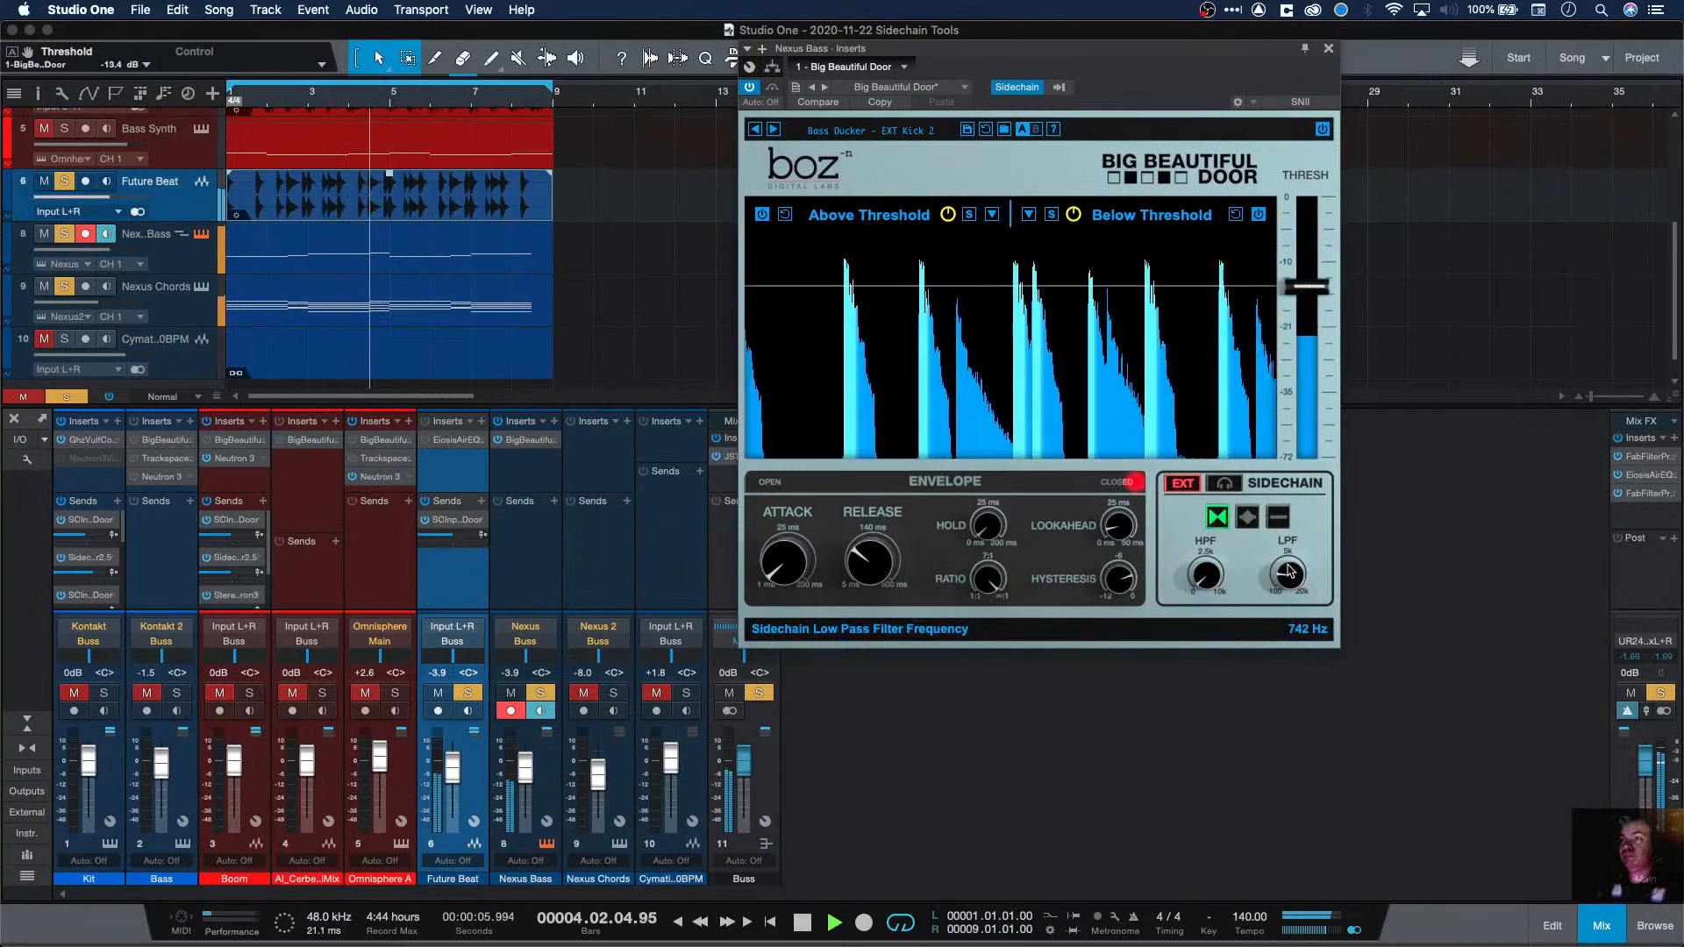
pyautogui.press('space')
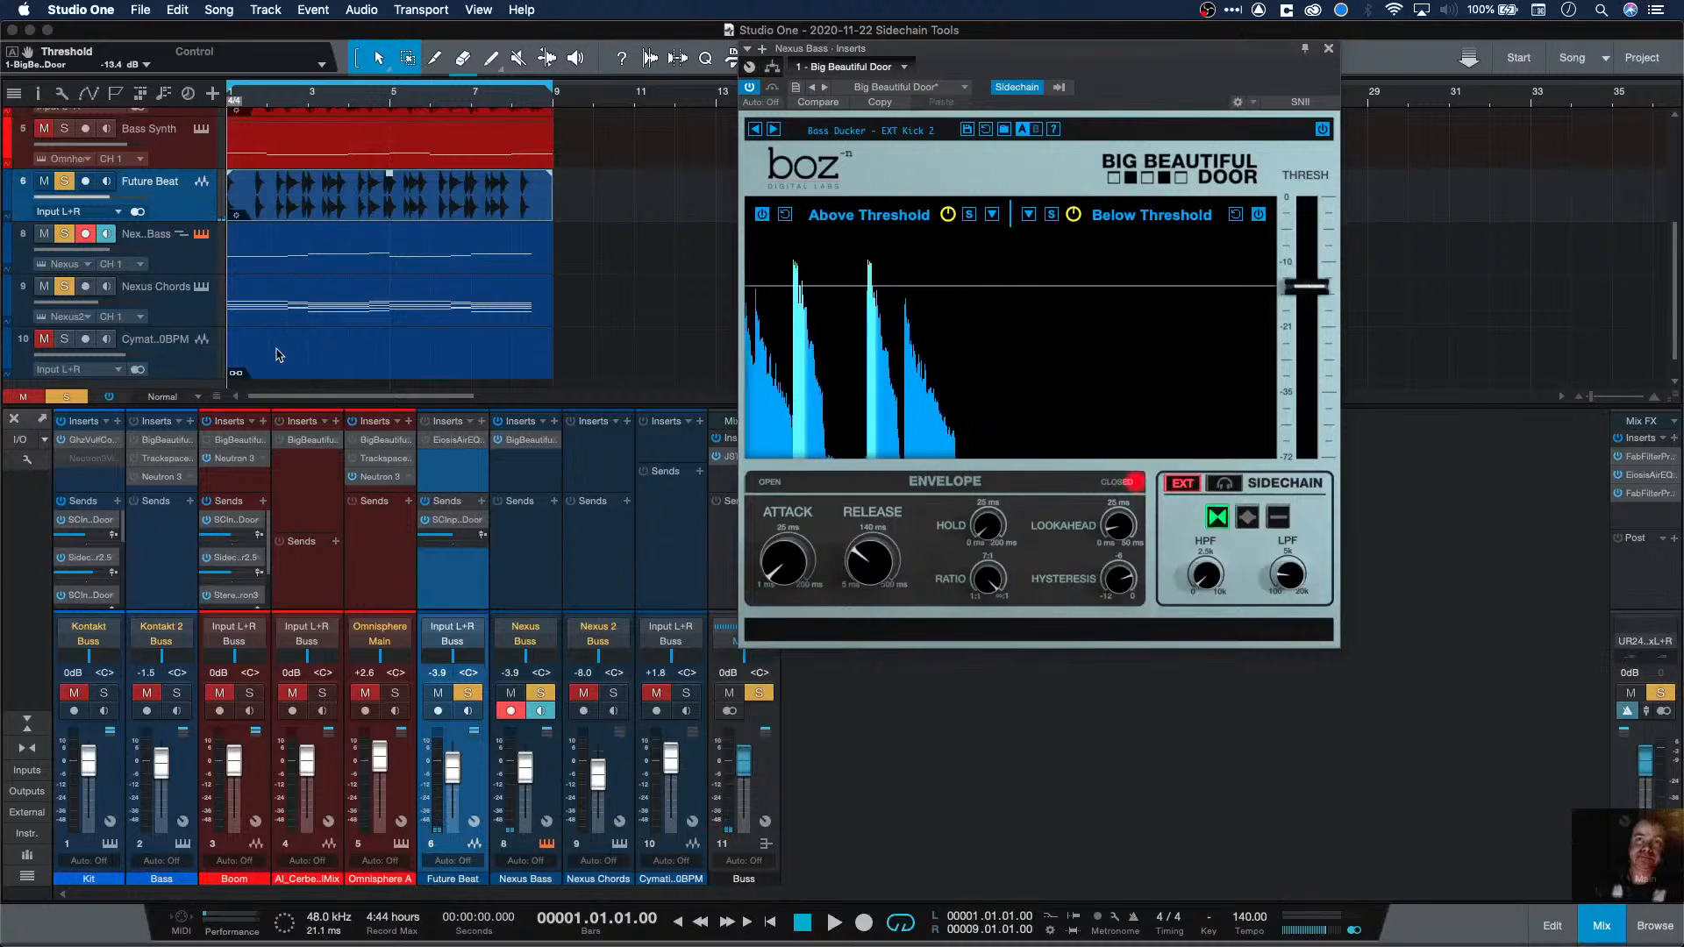
pyautogui.moveTo(101, 251); pyautogui.dragTo(109, 252)
pyautogui.click(161, 265)
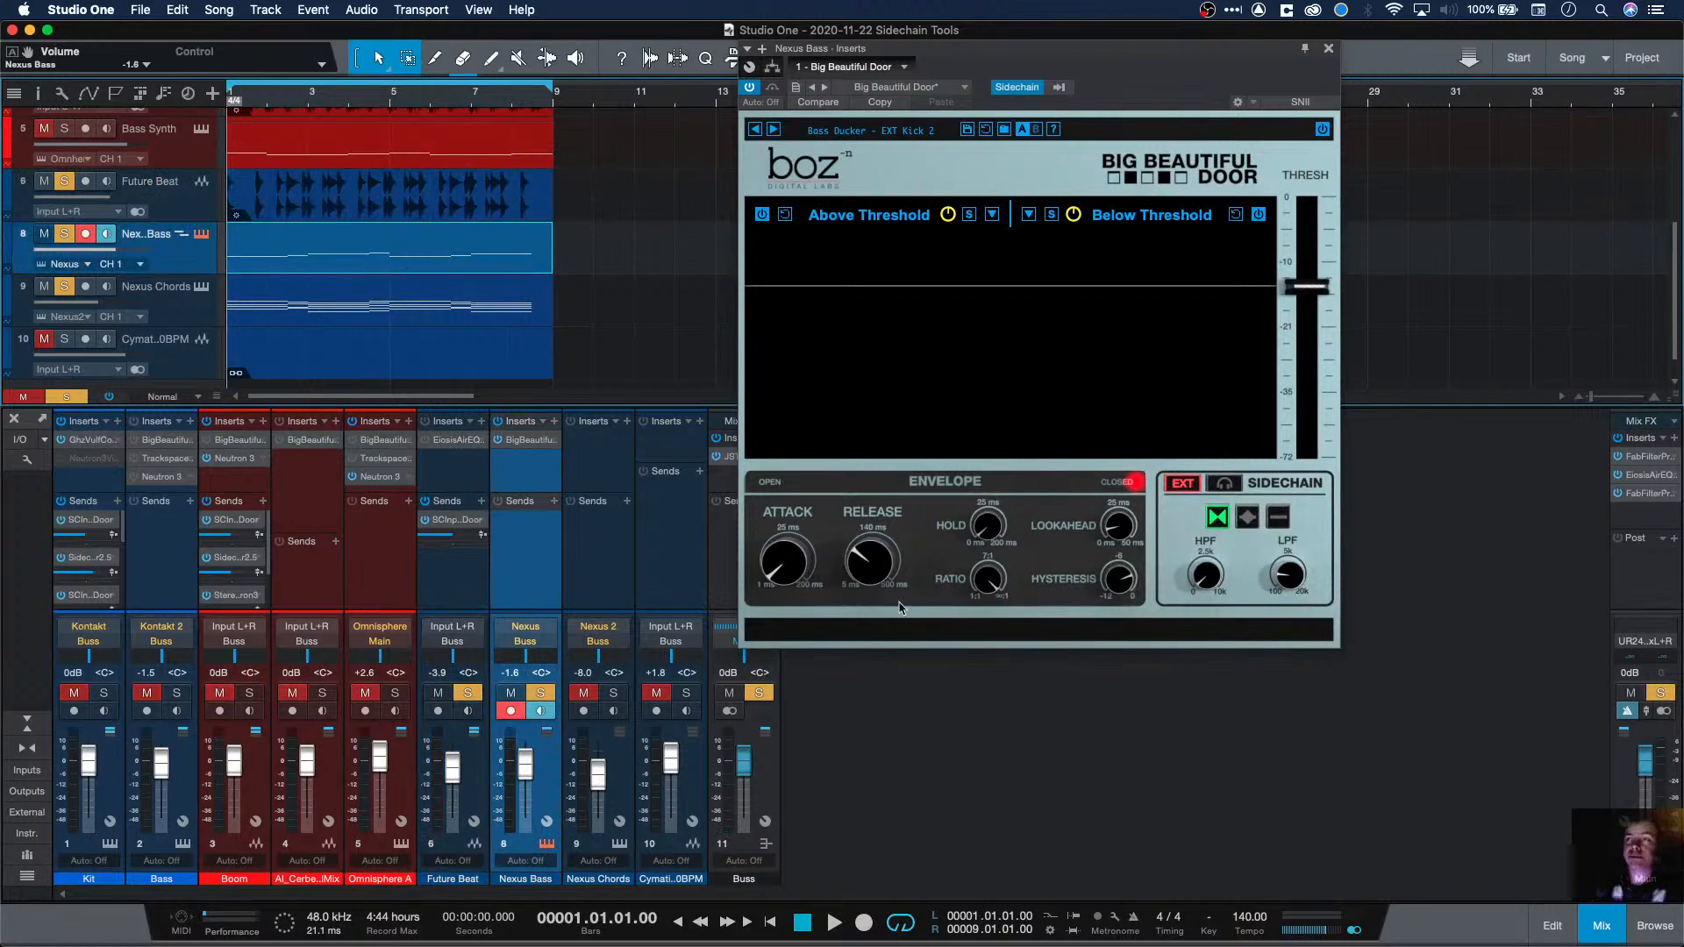
# Step: Raise the Nexus Bass ducker's release to 598.2 ms, reduce it to 543.0 ms and audition both settings
pyautogui.click(865, 576)
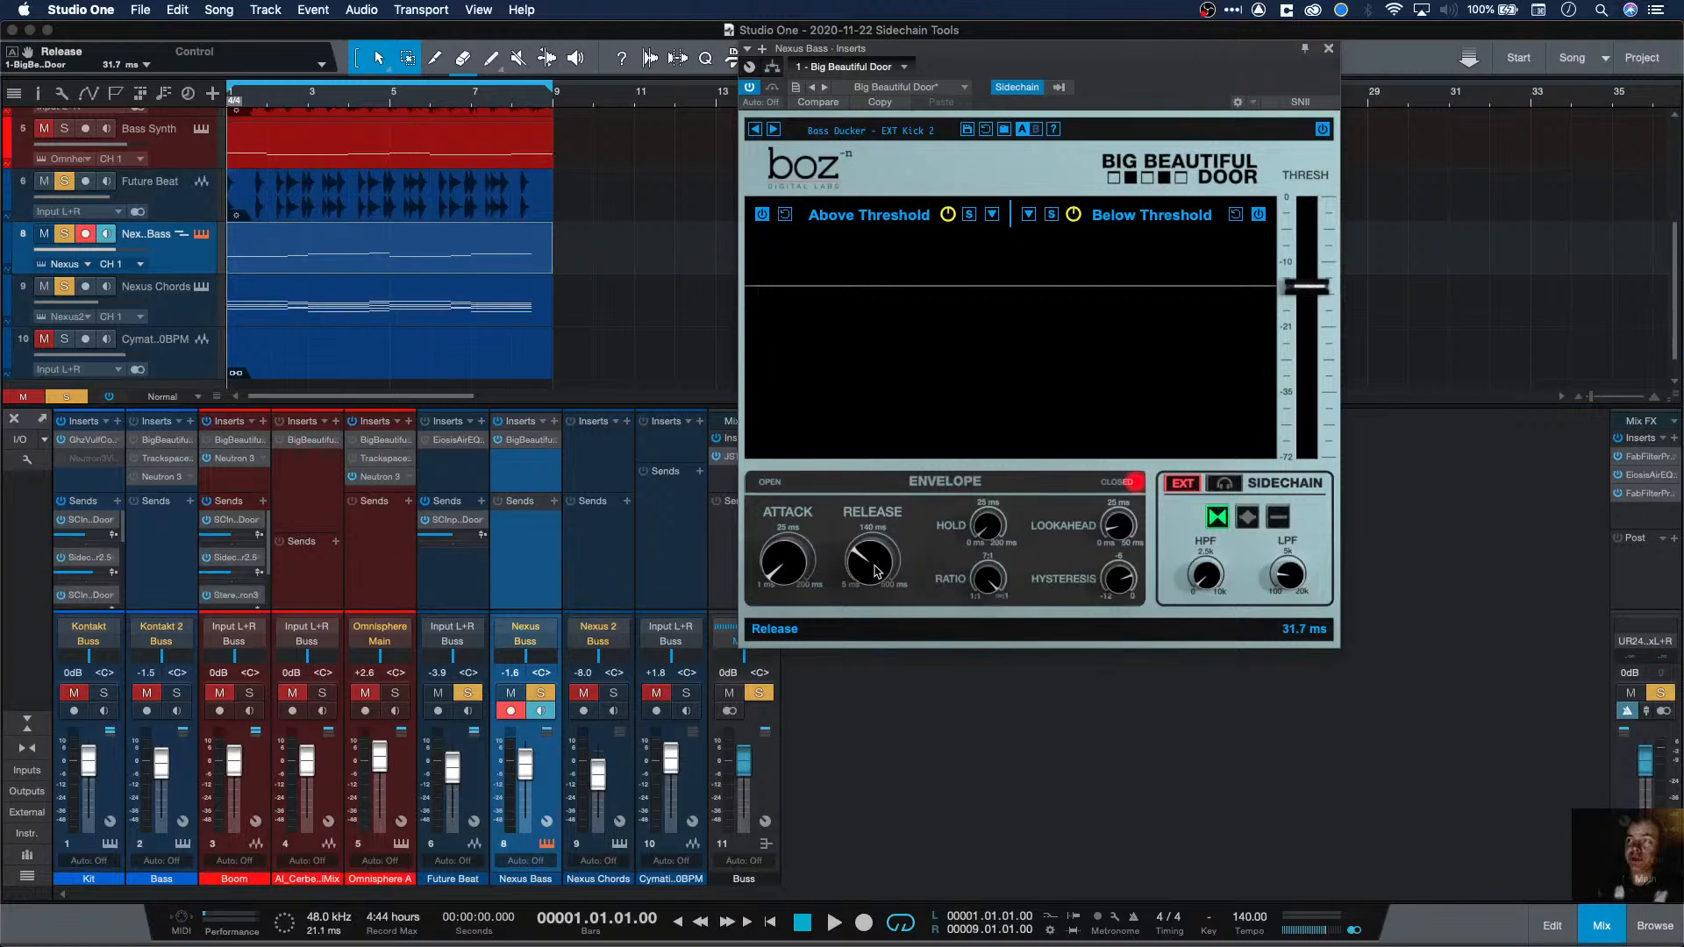
pyautogui.press('space')
pyautogui.moveTo(875, 572); pyautogui.dragTo(888, 507)
pyautogui.press('space')
pyautogui.press('space')
pyautogui.press('space')
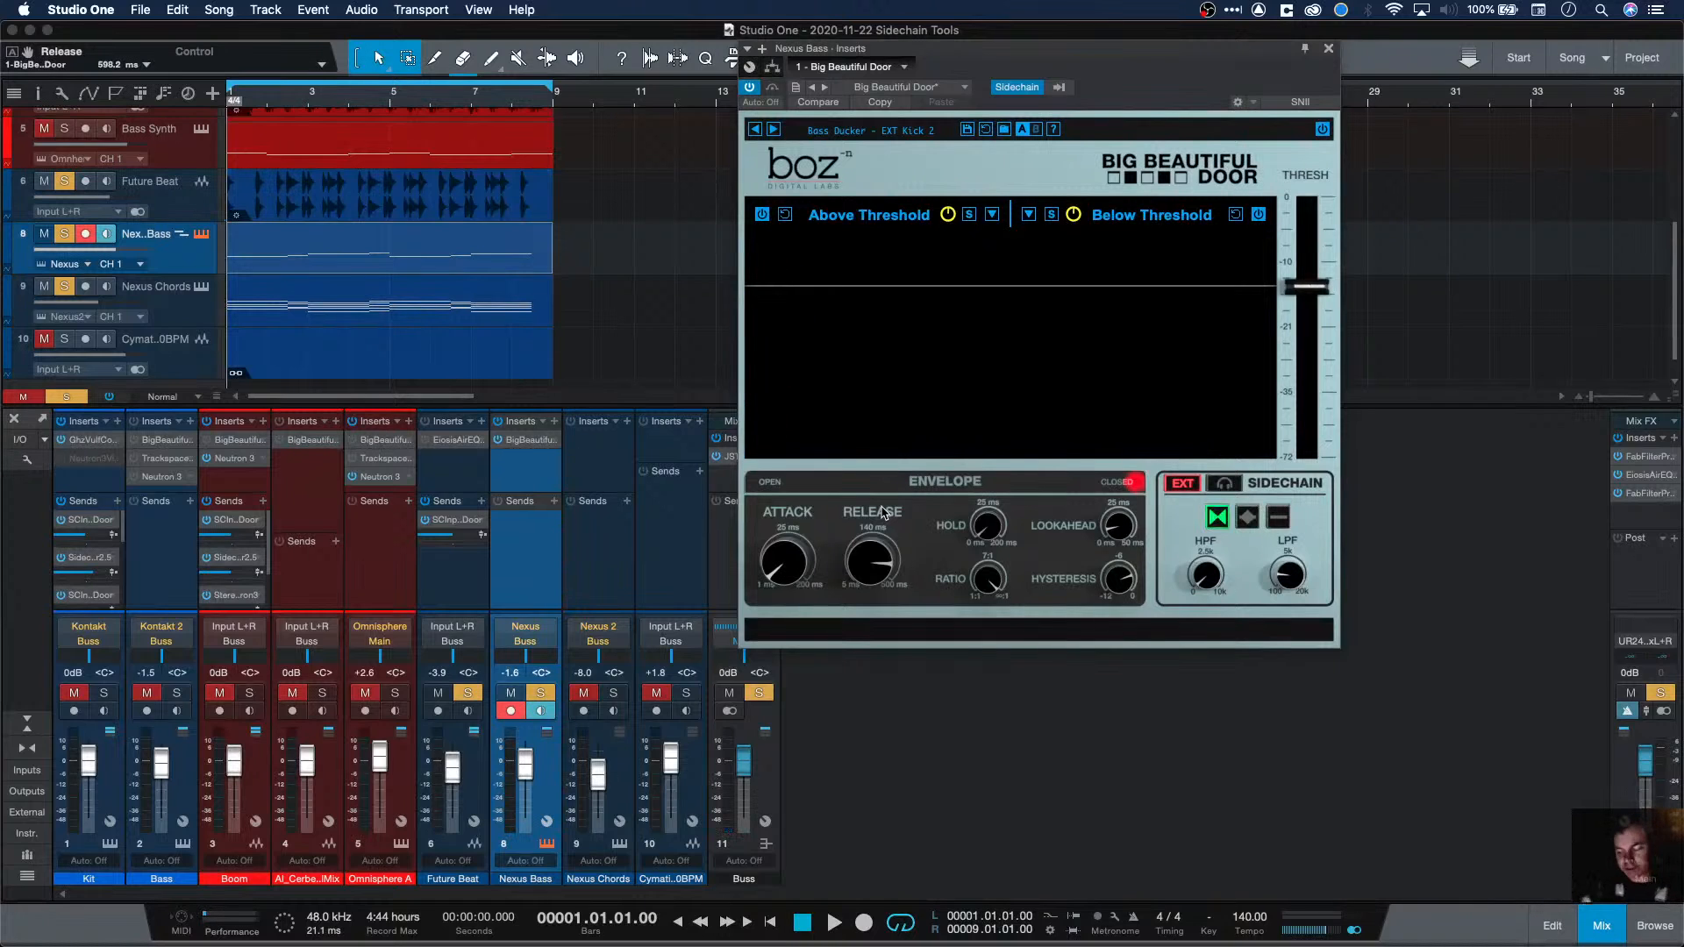
pyautogui.moveTo(865, 554); pyautogui.dragTo(870, 561)
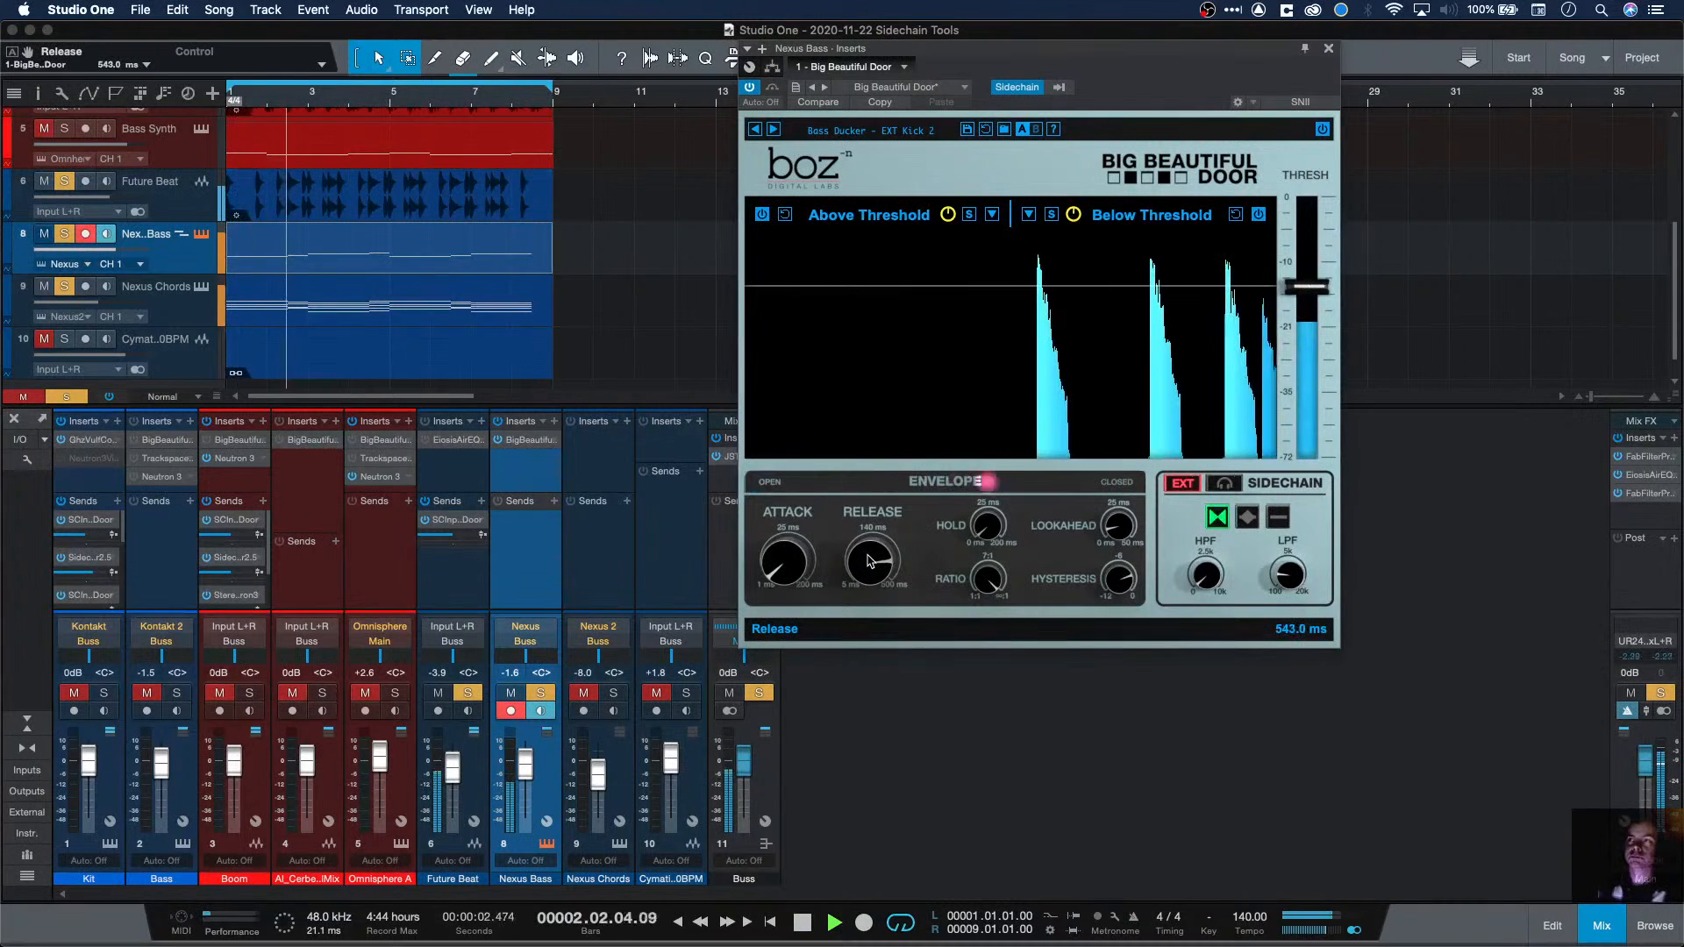
pyautogui.press('space')
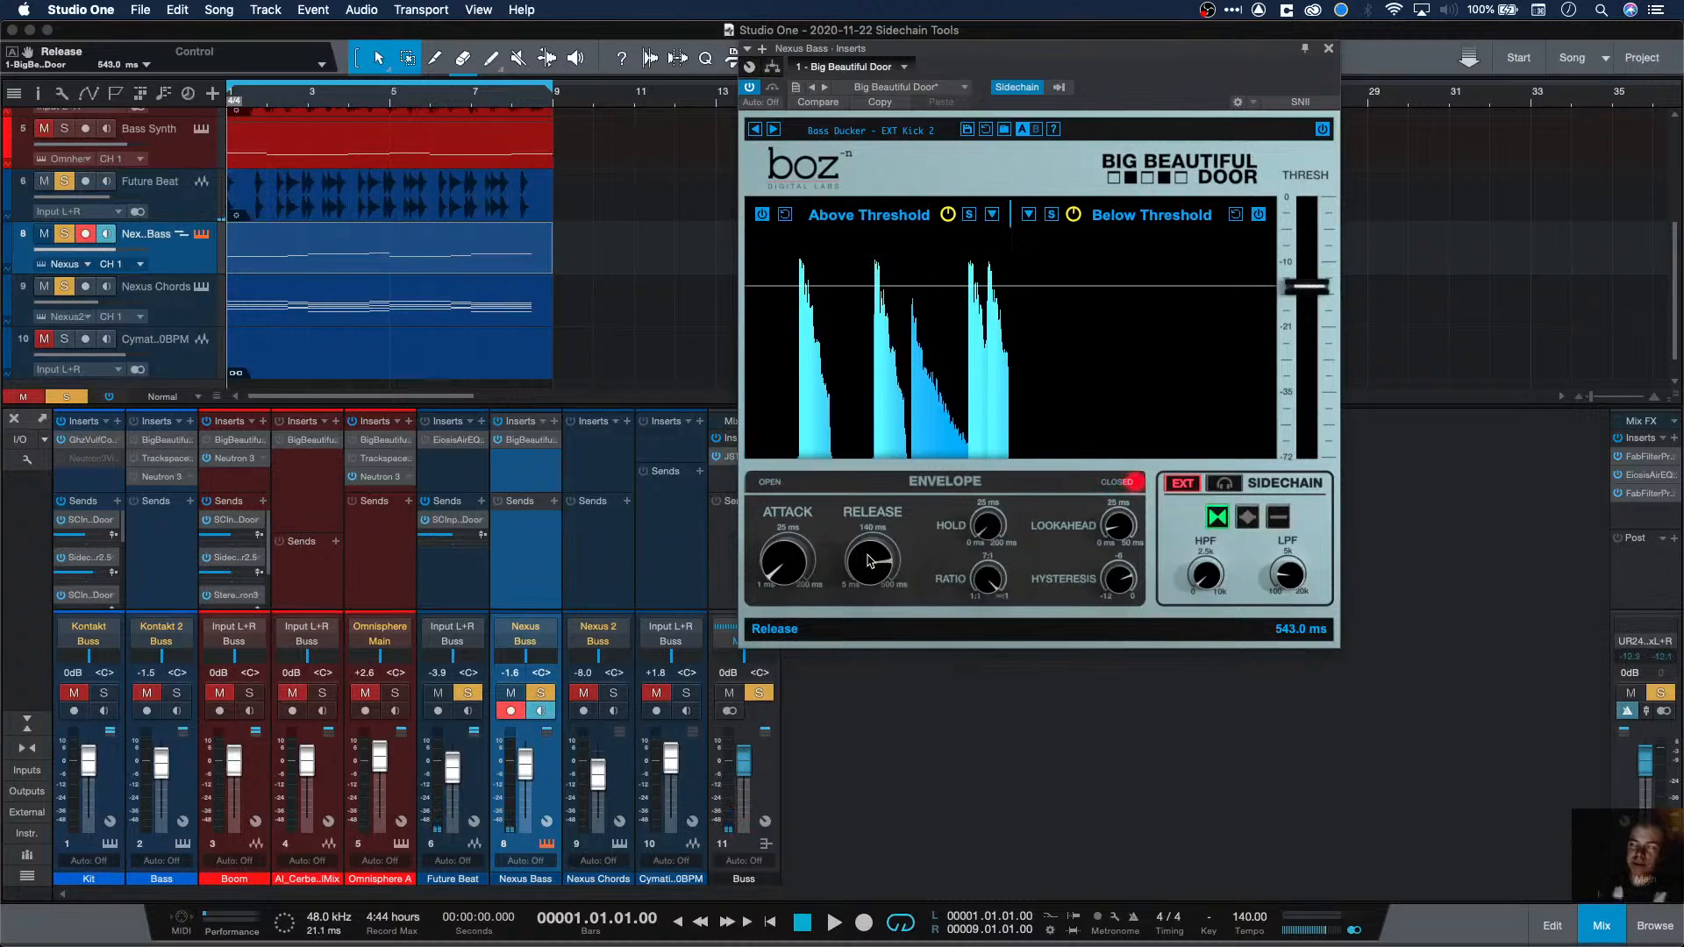
# Step: Reduce the Big Beautiful Door release to 123.2 ms and play back the ducked bass
pyautogui.moveTo(871, 562)
pyautogui.mouseDown()
pyautogui.moveTo(876, 598)
pyautogui.moveTo(885, 577)
pyautogui.mouseUp()
pyautogui.press('space')
pyautogui.press('space')
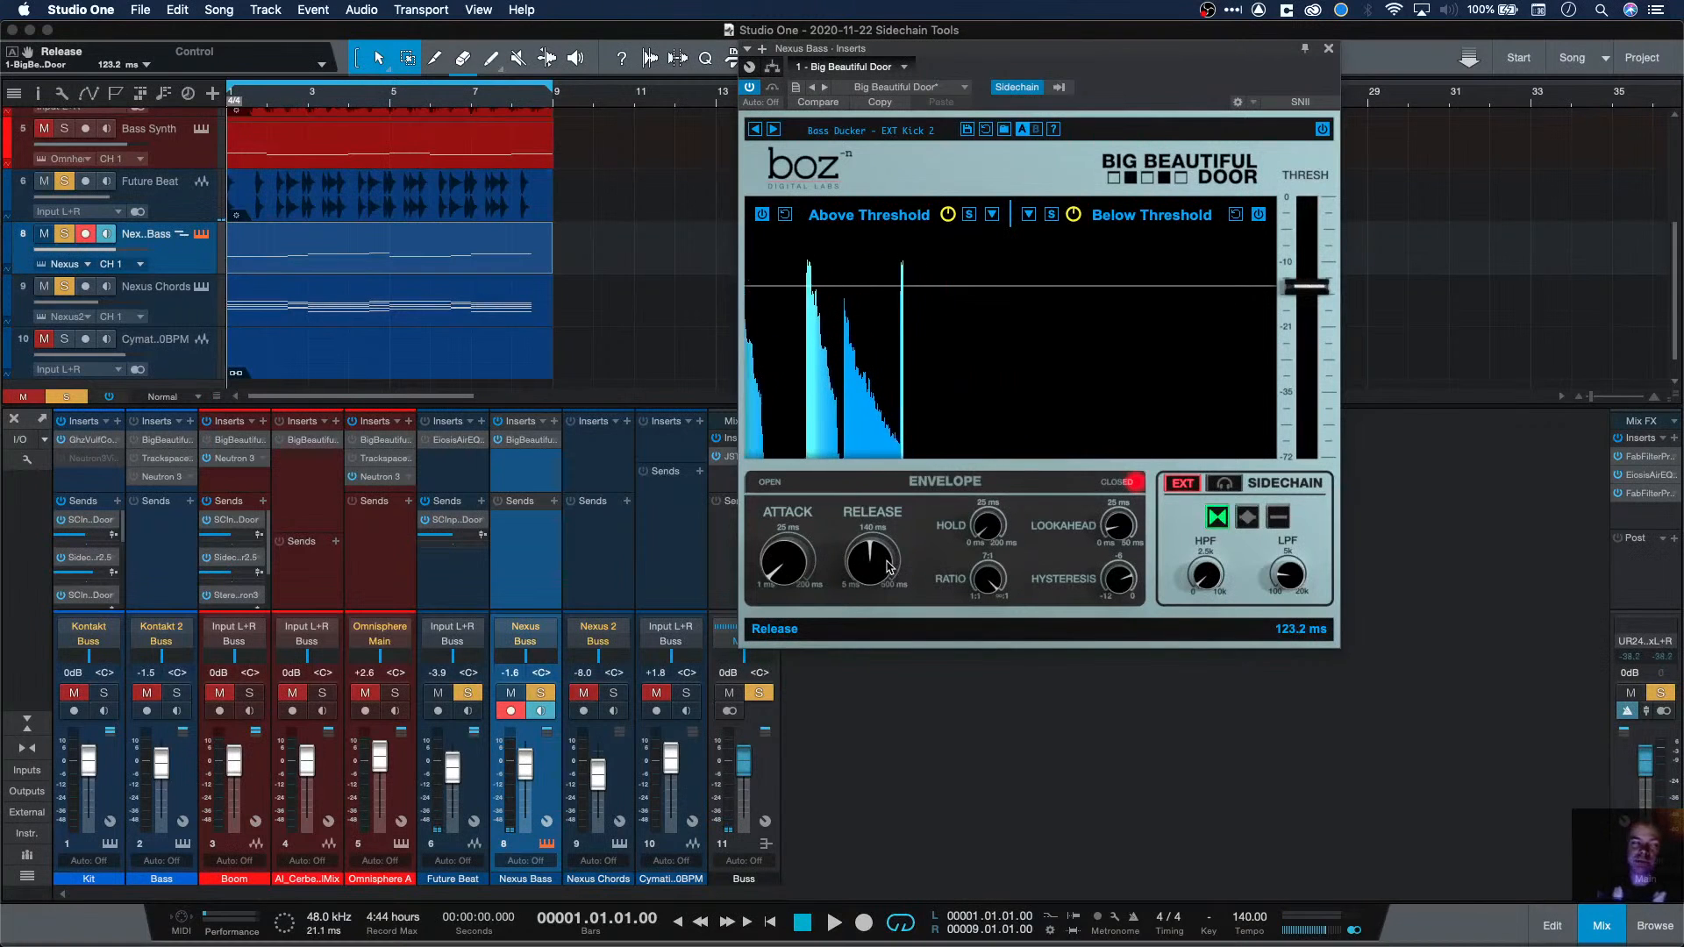
# Step: Set the Big Beautiful Door release to 52.0 ms and replay the bass against the beat
pyautogui.scroll(10, 892, 576)
pyautogui.press('space')
pyautogui.moveTo(893, 576); pyautogui.dragTo(891, 711)
pyautogui.press('space')
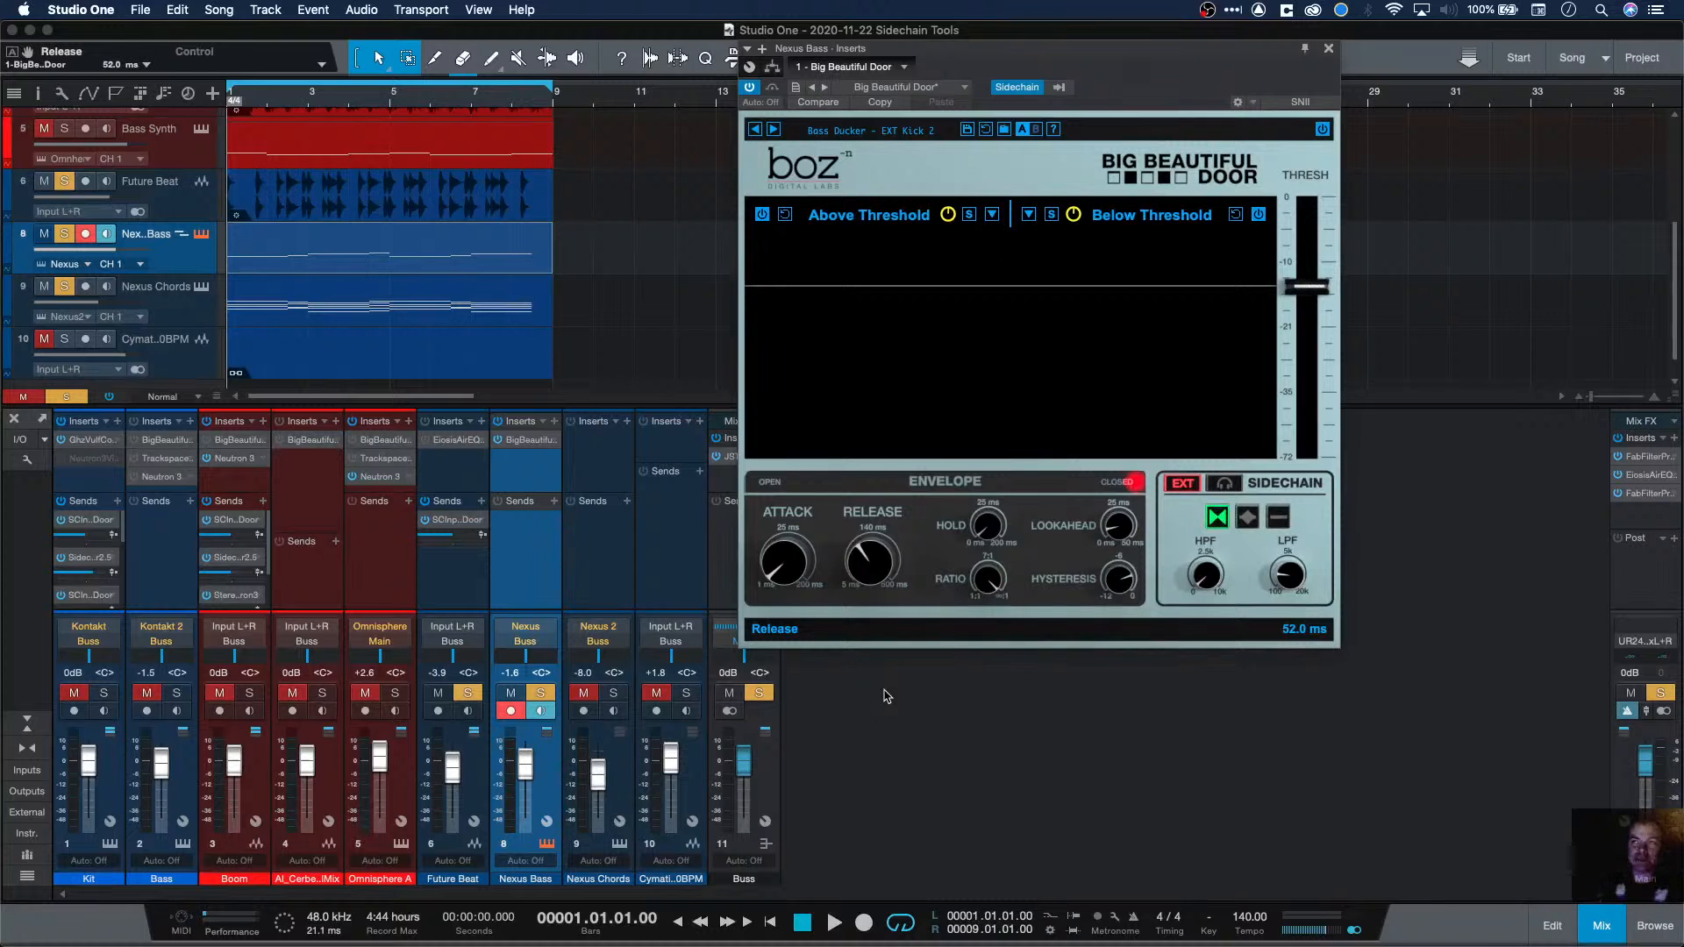
pyautogui.press('space')
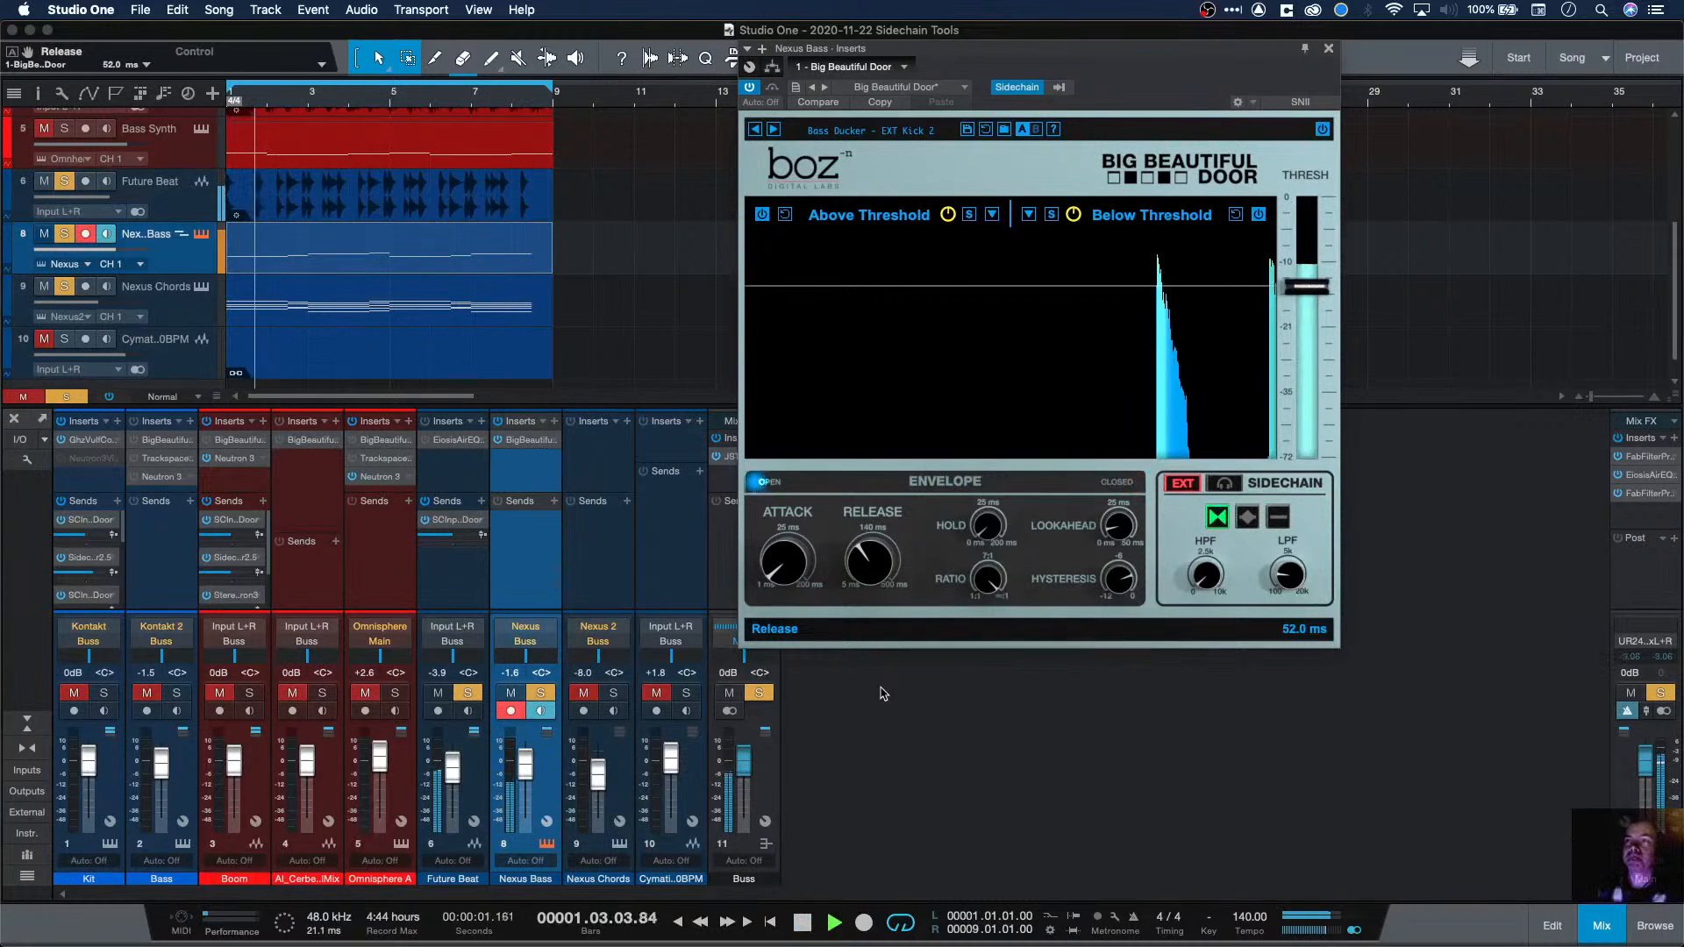
pyautogui.press('space')
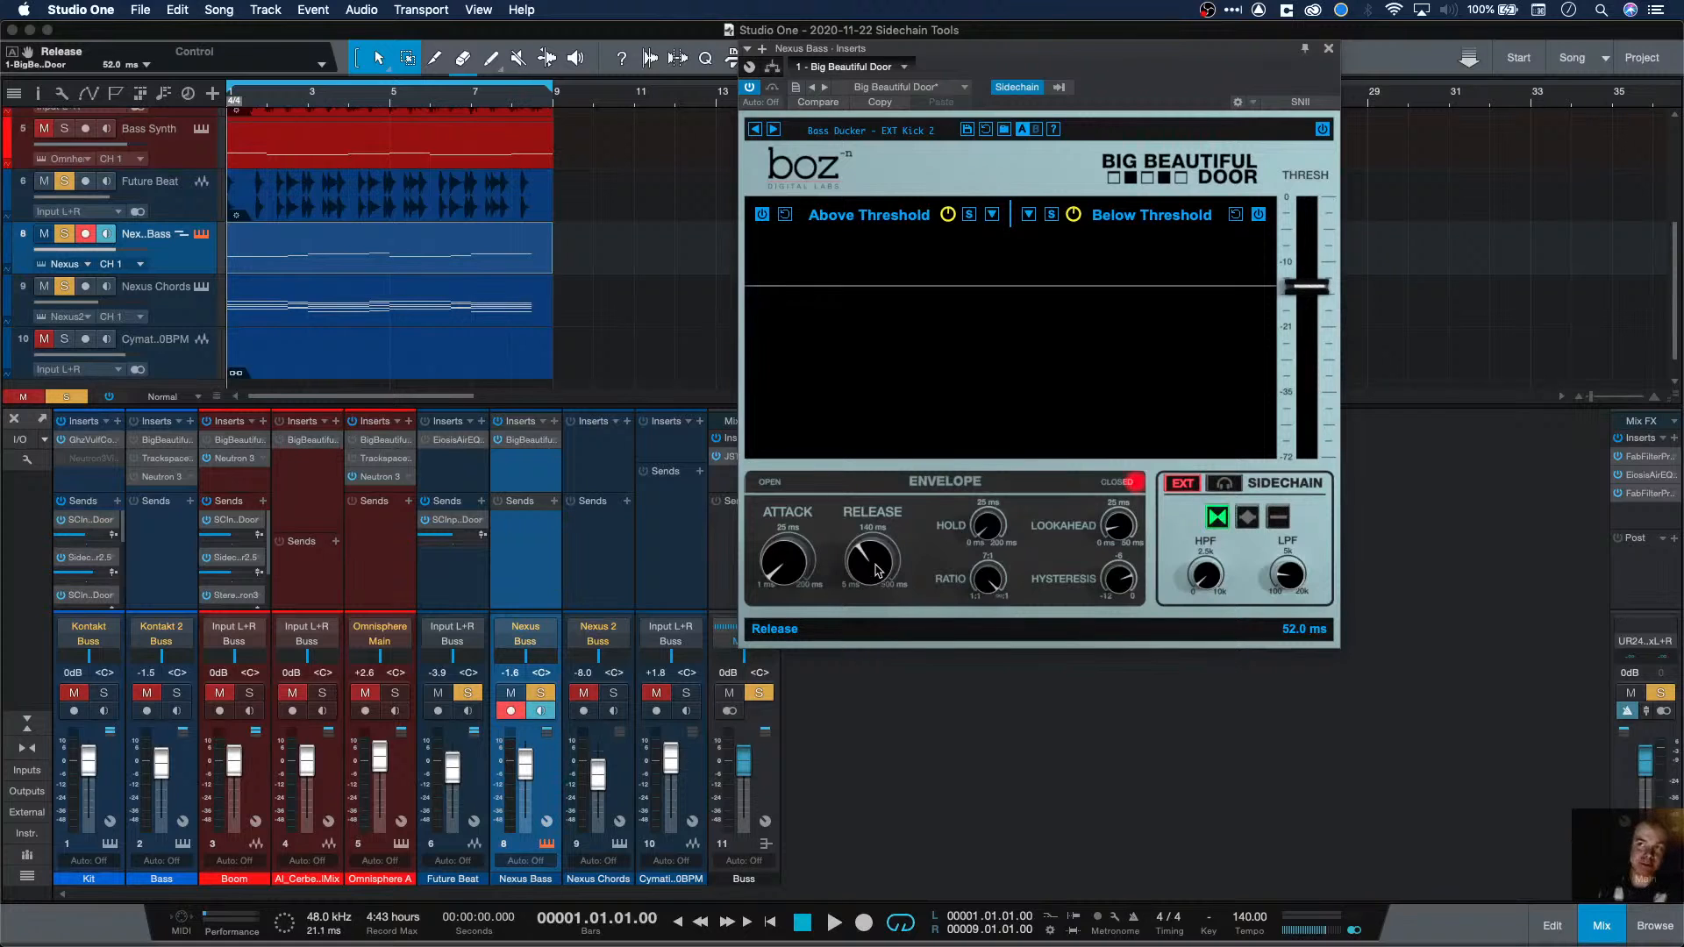
# Step: Compare the bass ducking at release times of 23.6 ms and 82.4 ms during playback
pyautogui.press('space')
pyautogui.moveTo(876, 565); pyautogui.dragTo(884, 584)
pyautogui.press('space')
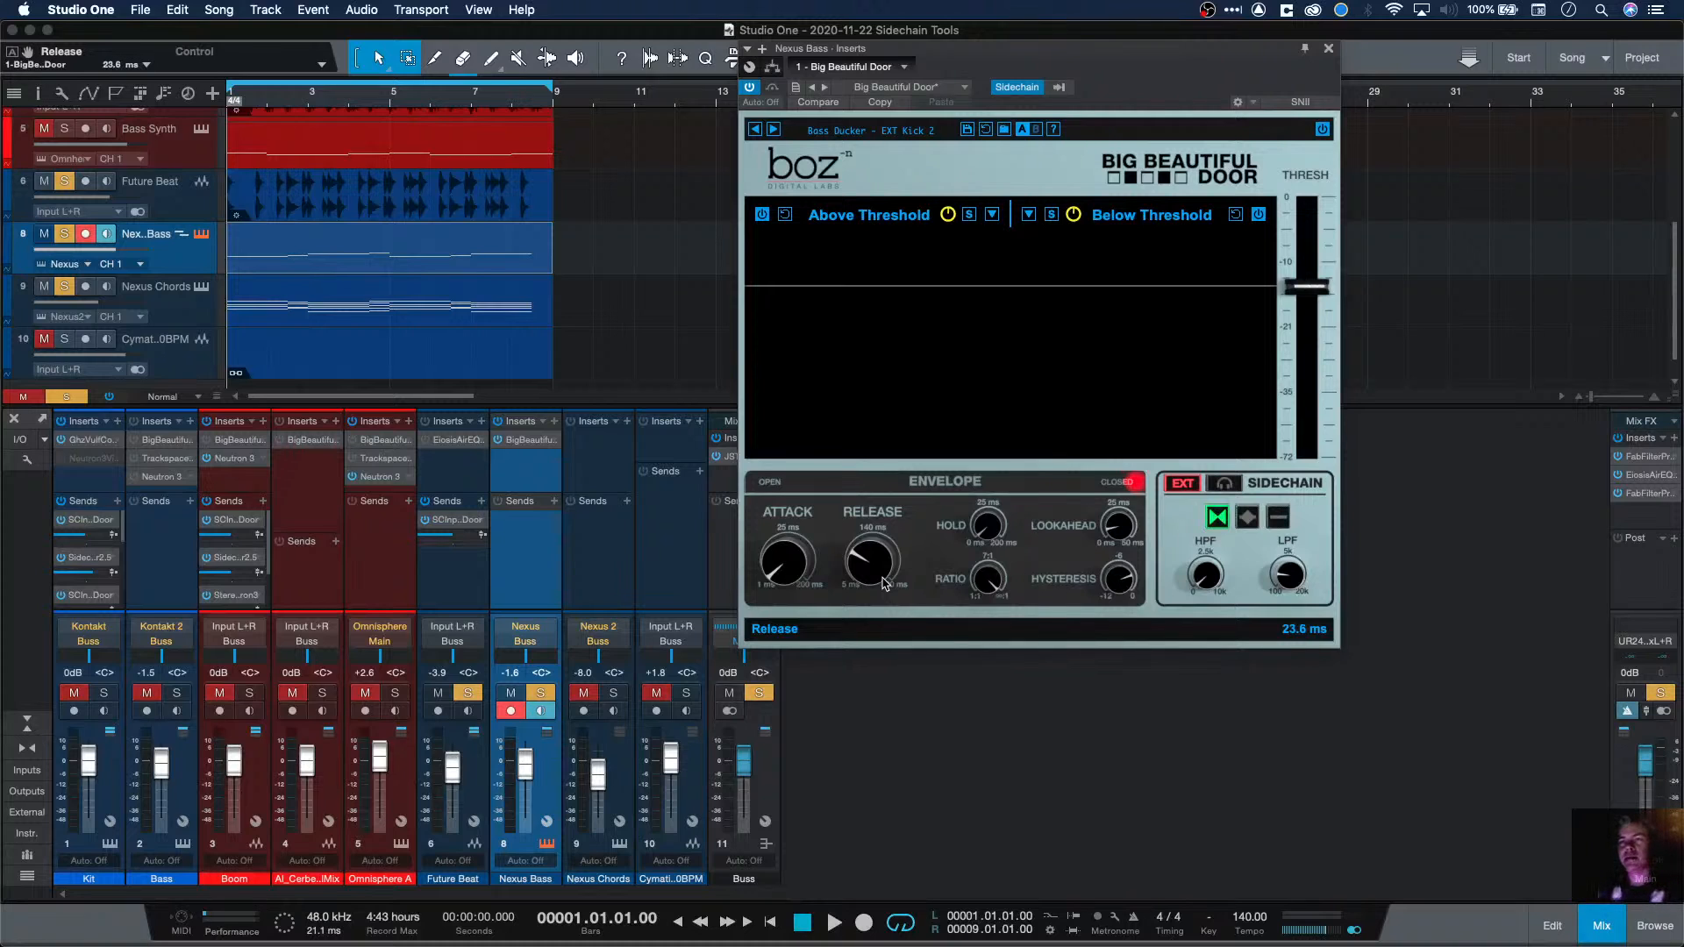
pyautogui.press('space')
pyautogui.moveTo(880, 575); pyautogui.dragTo(881, 527)
pyautogui.press('space')
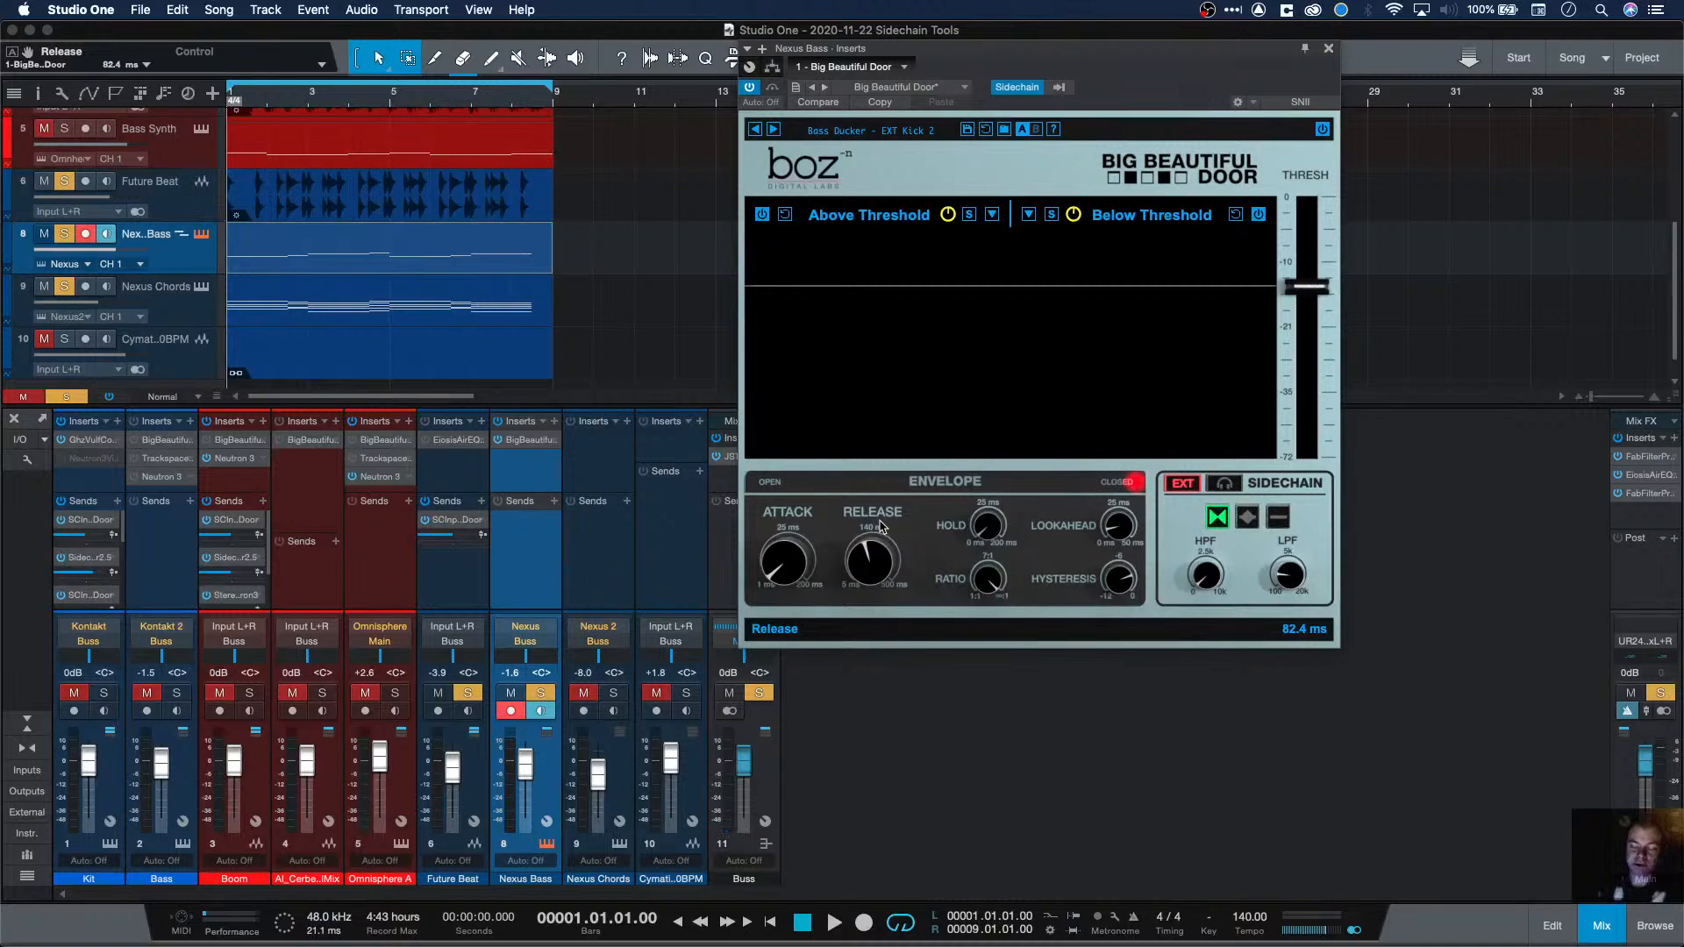
# Step: Raise the Big Beautiful Door release to 123.7 ms and audition the ducking twice
pyautogui.press('space')
pyautogui.moveTo(877, 578); pyautogui.dragTo(881, 562)
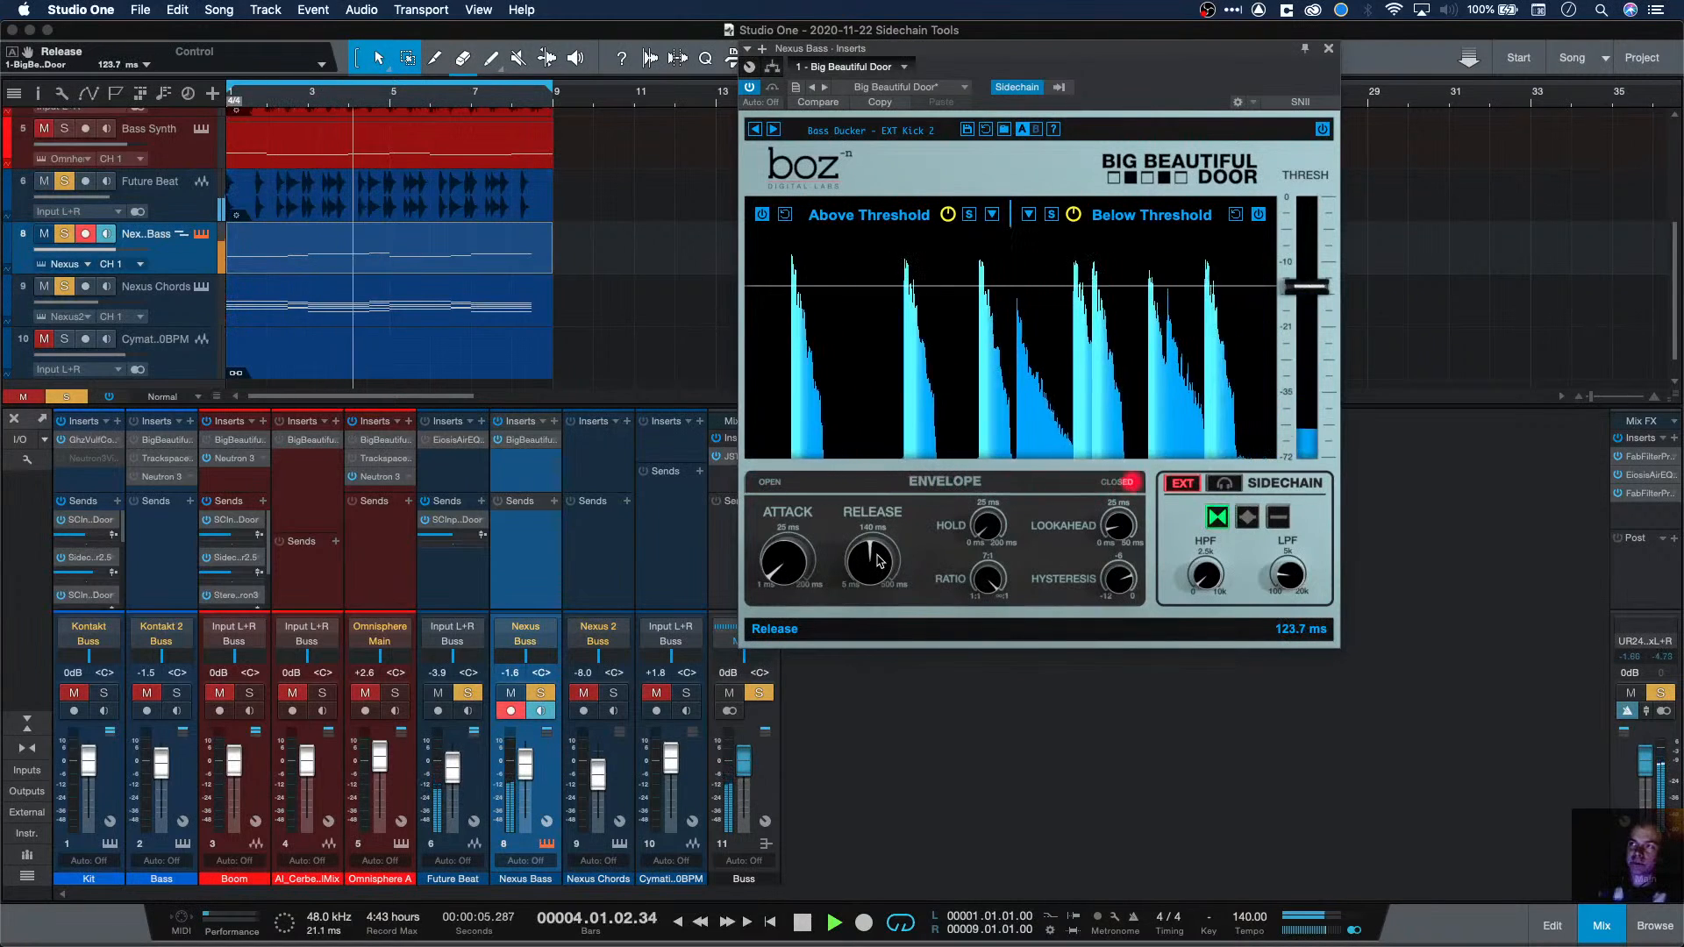
pyautogui.press('space')
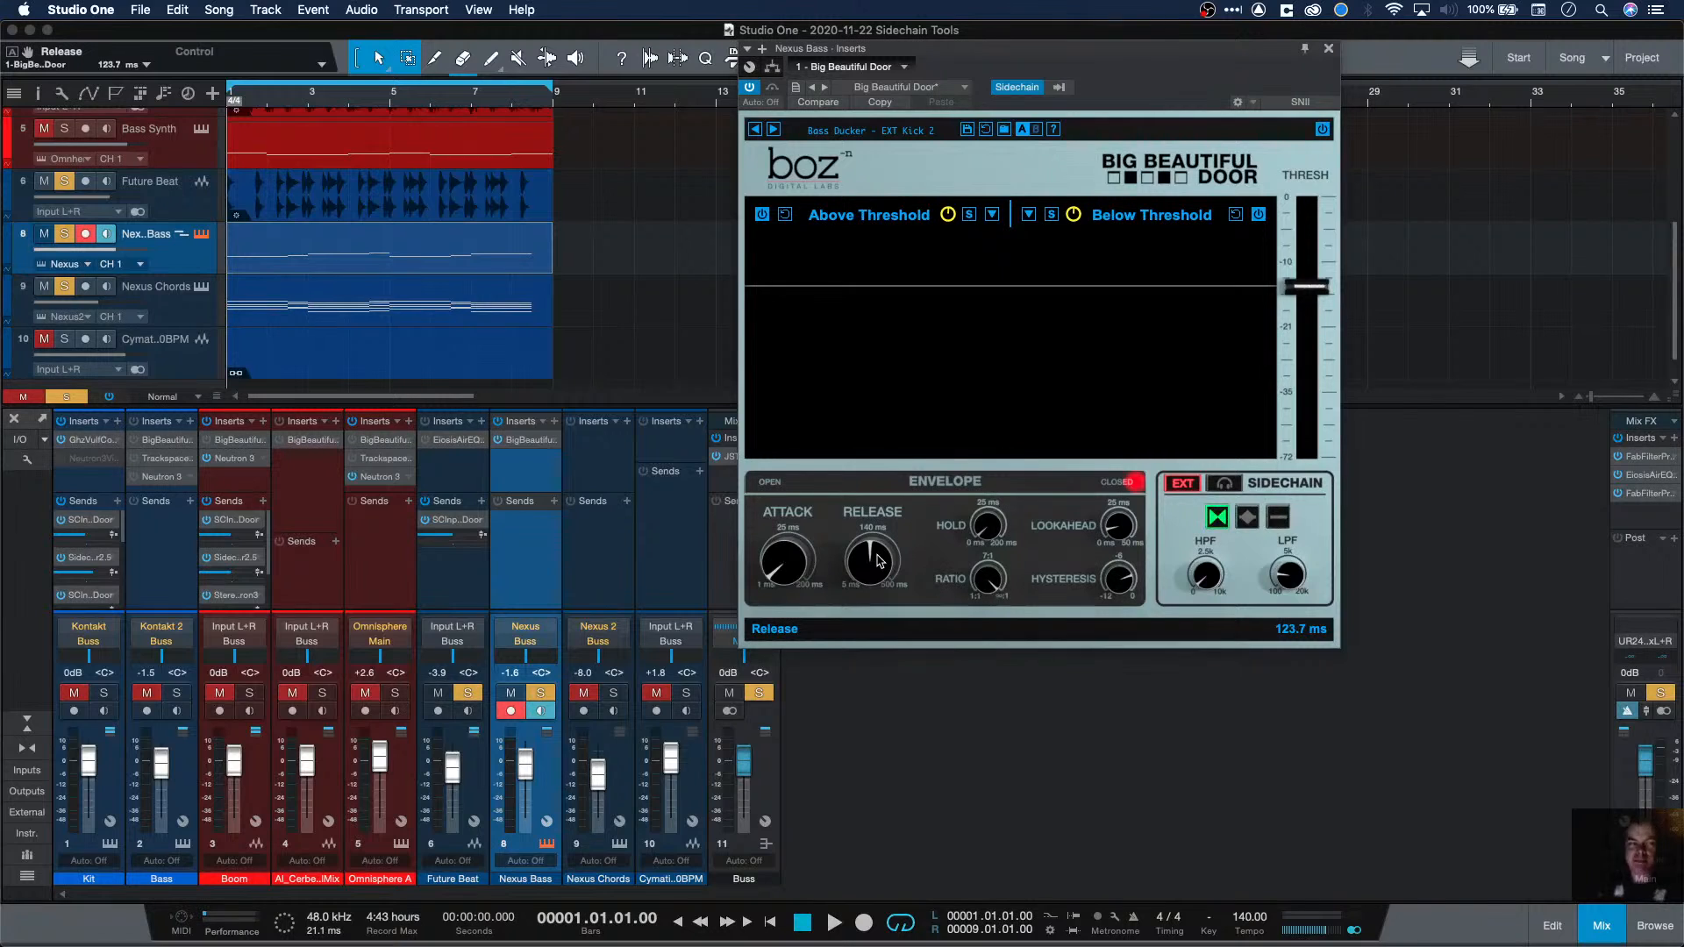
pyautogui.press('space')
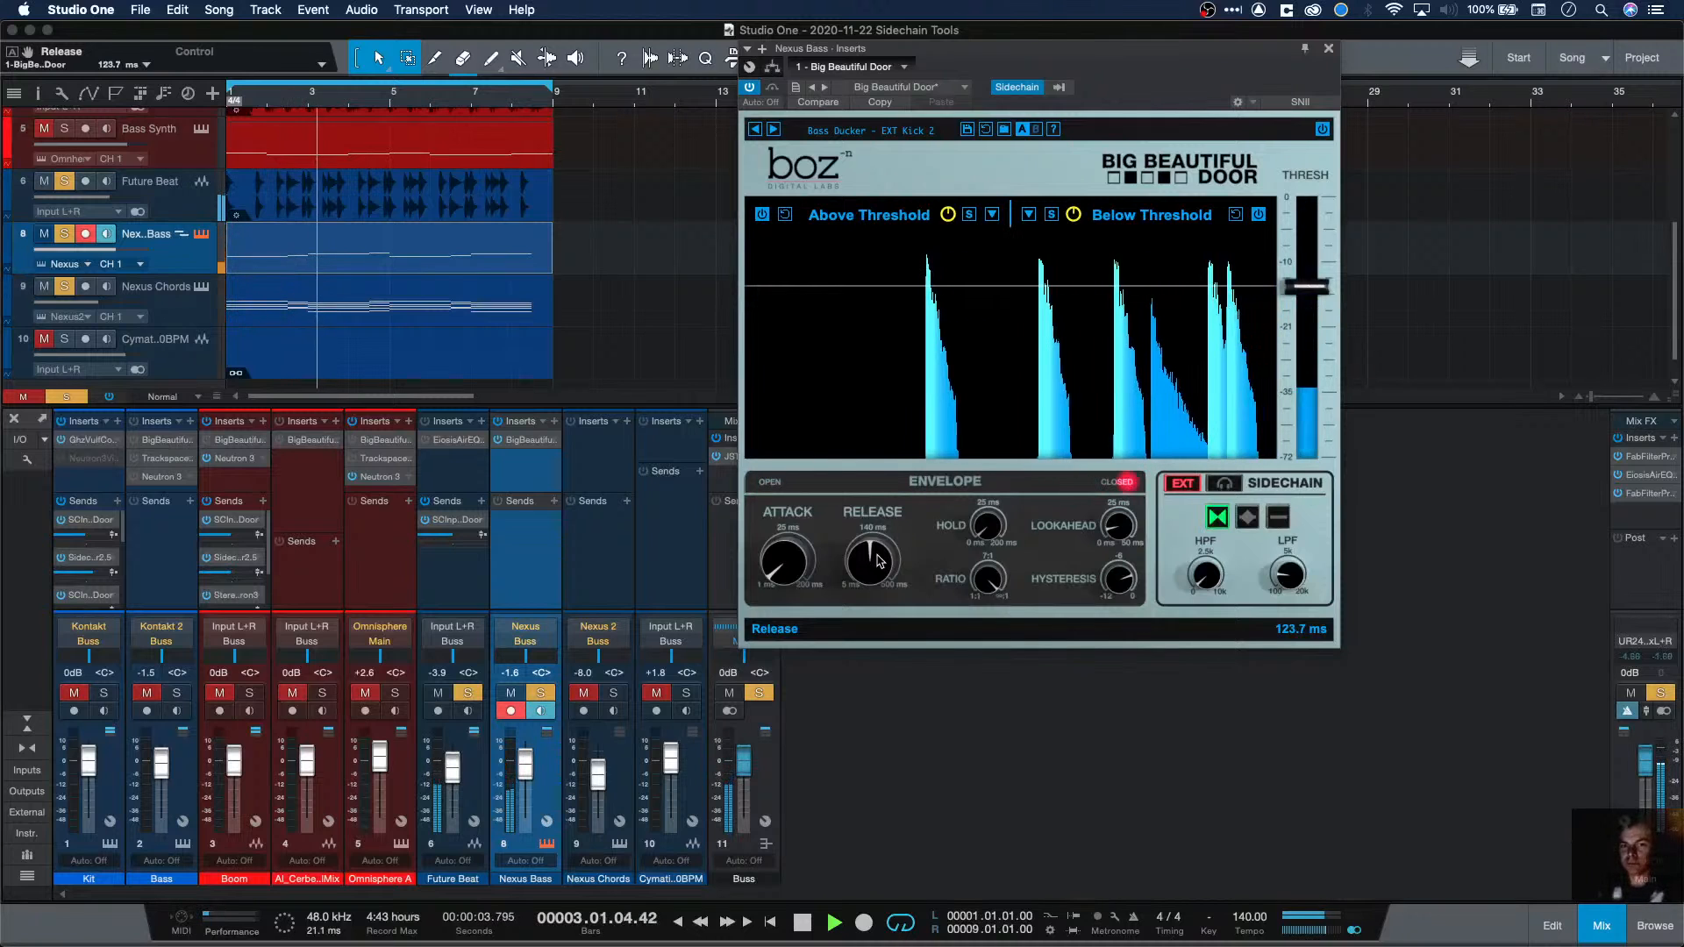
pyautogui.press('space')
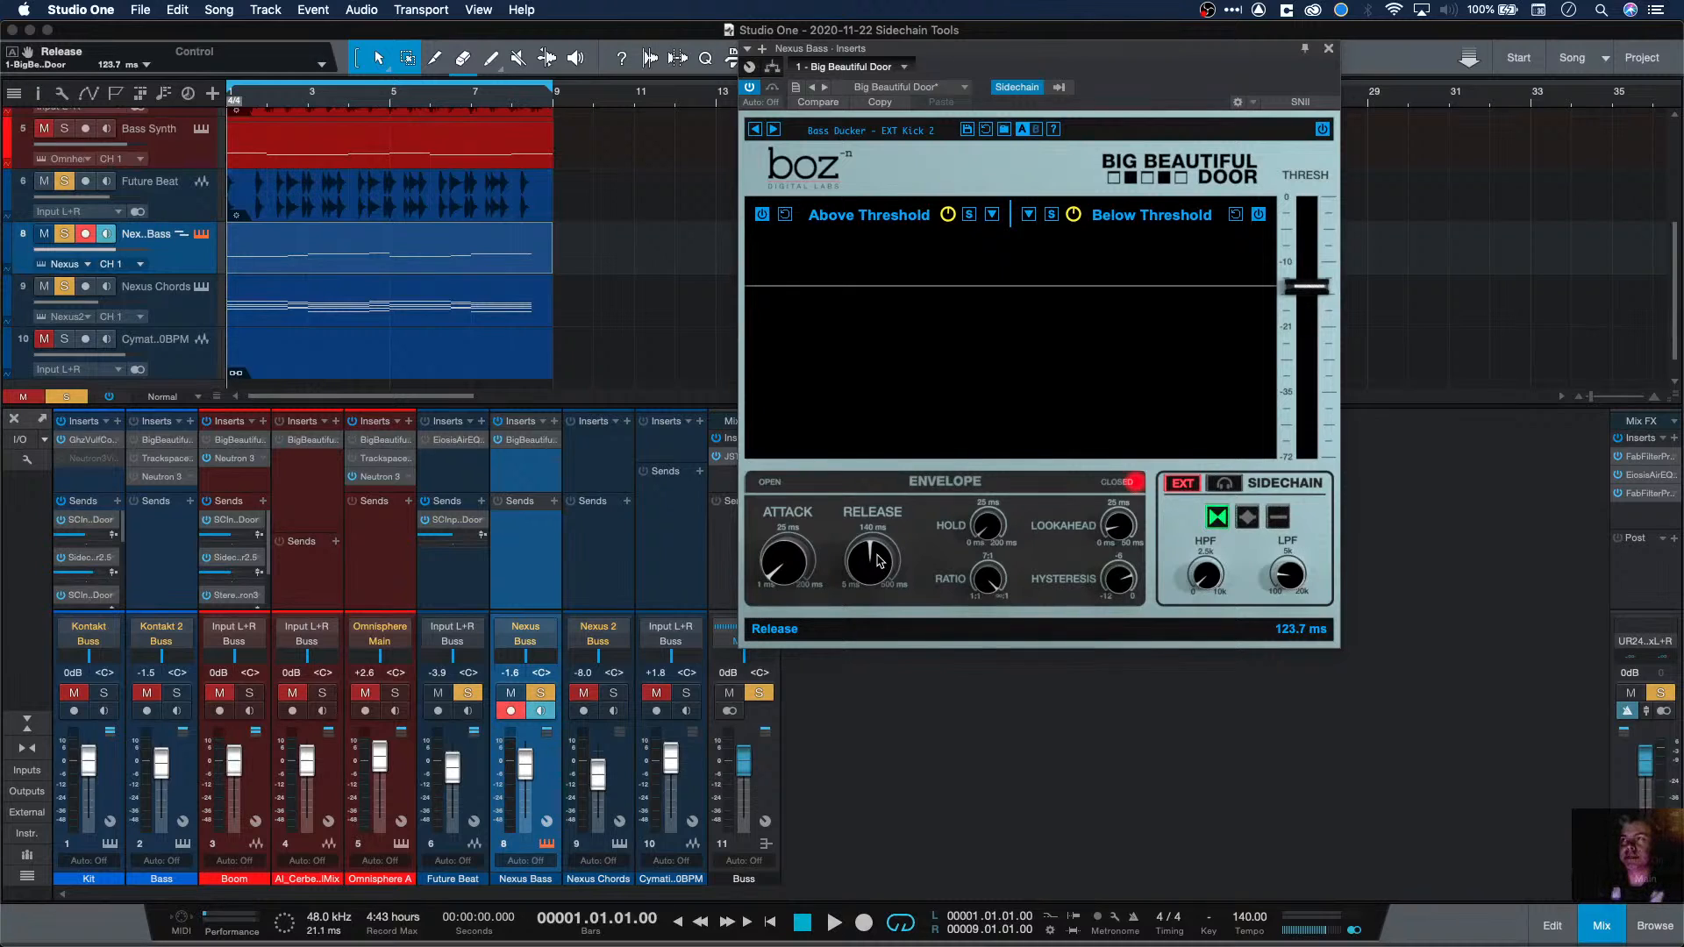
# Step: Lower the Big Beautiful Door release to 37.4 ms while listening to Nexus Bass with Future Beat
pyautogui.moveTo(869, 575); pyautogui.dragTo(872, 588)
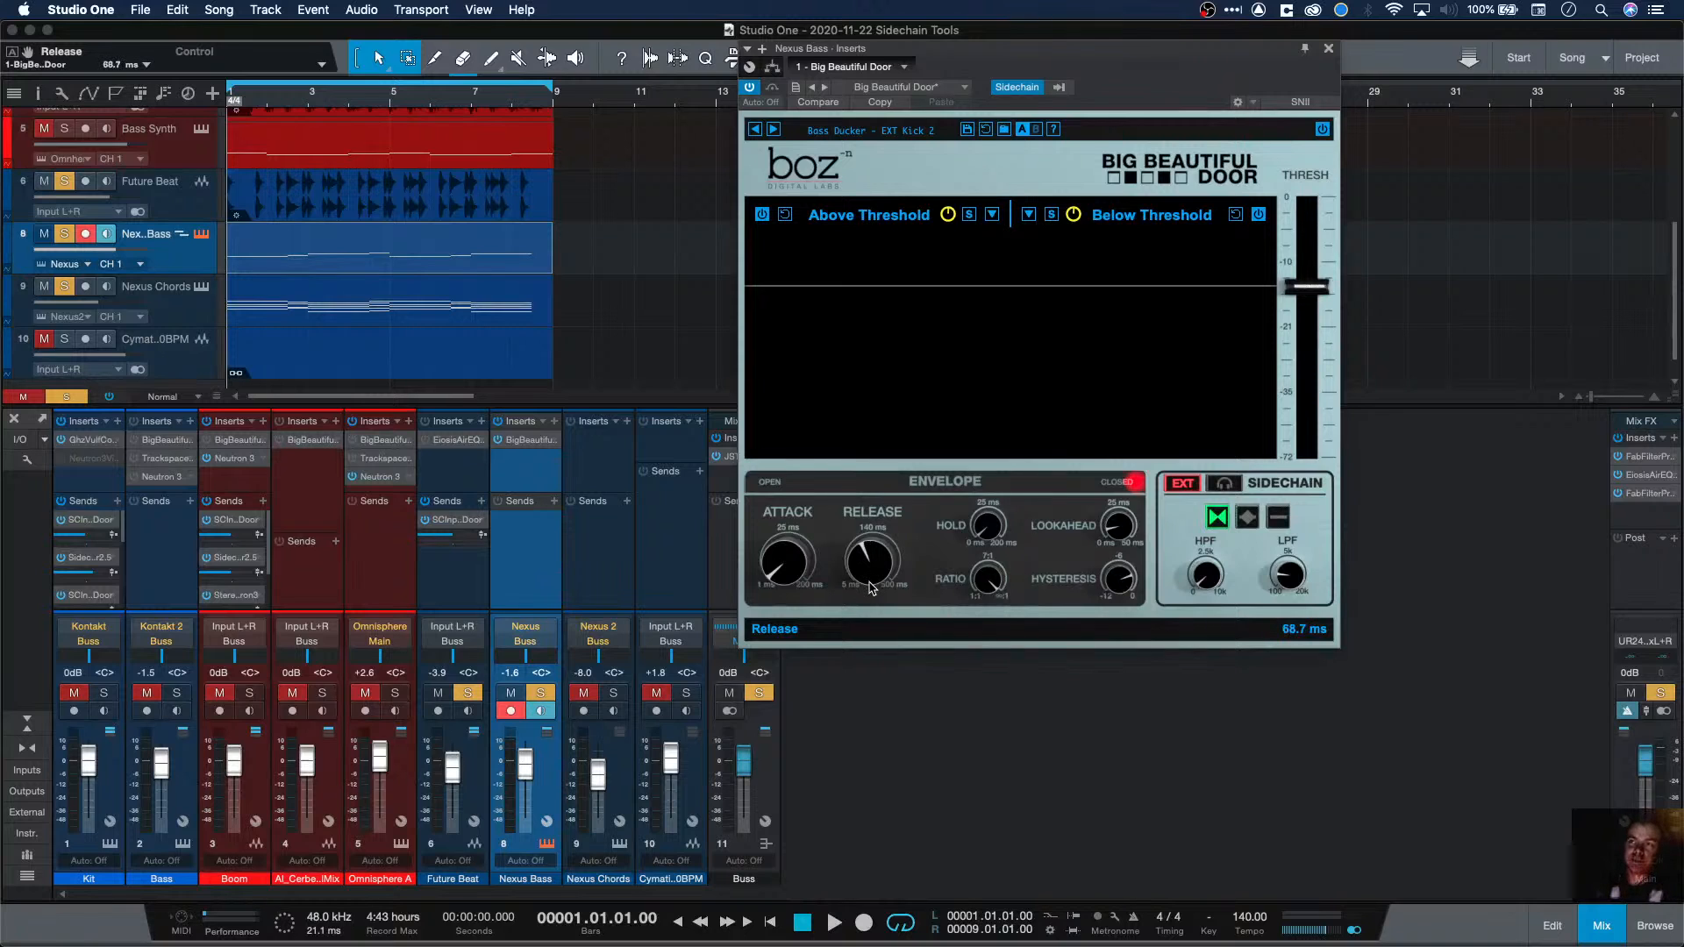
pyautogui.press('space')
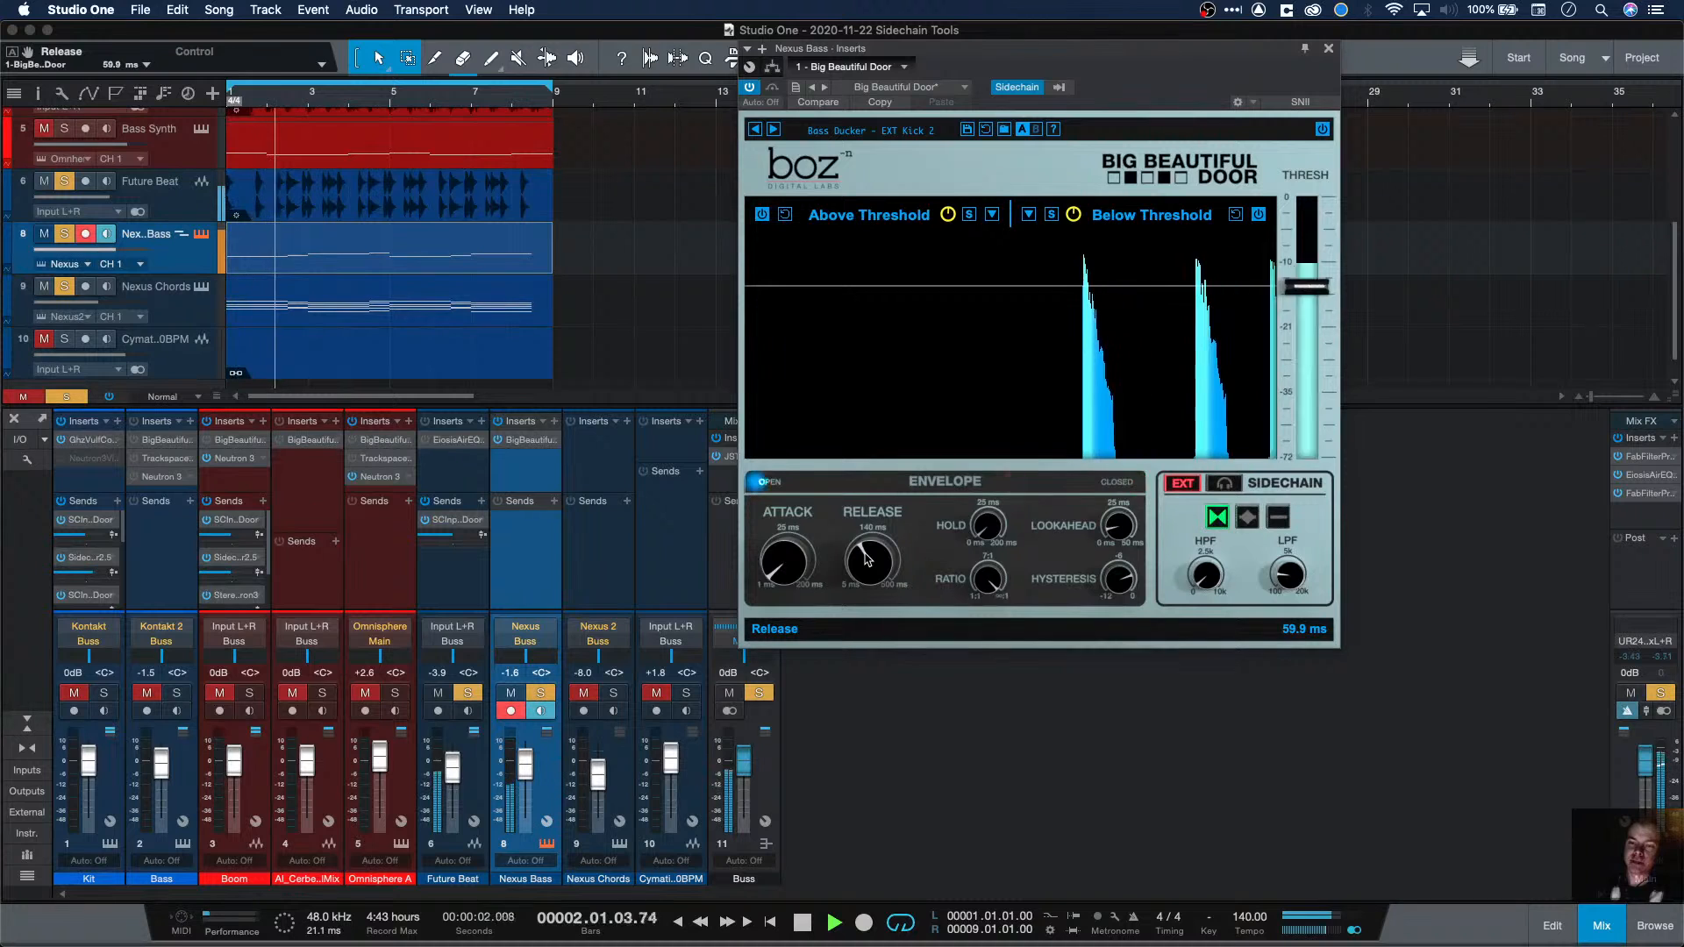
pyautogui.moveTo(866, 558); pyautogui.dragTo(864, 564)
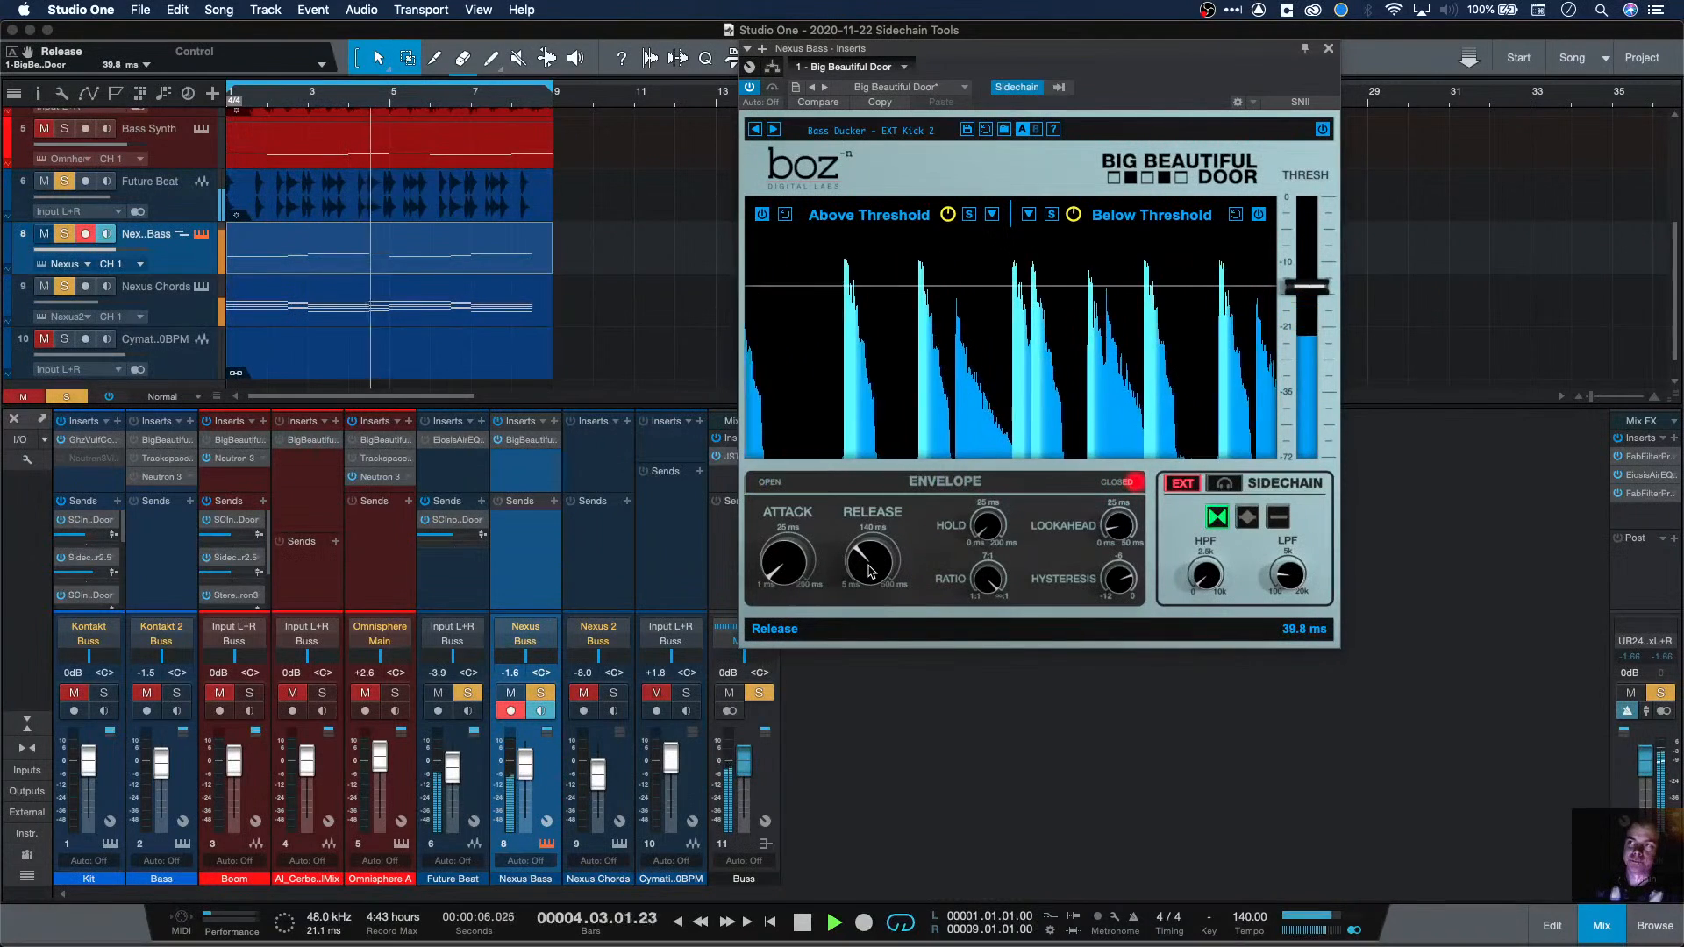
pyautogui.press('space')
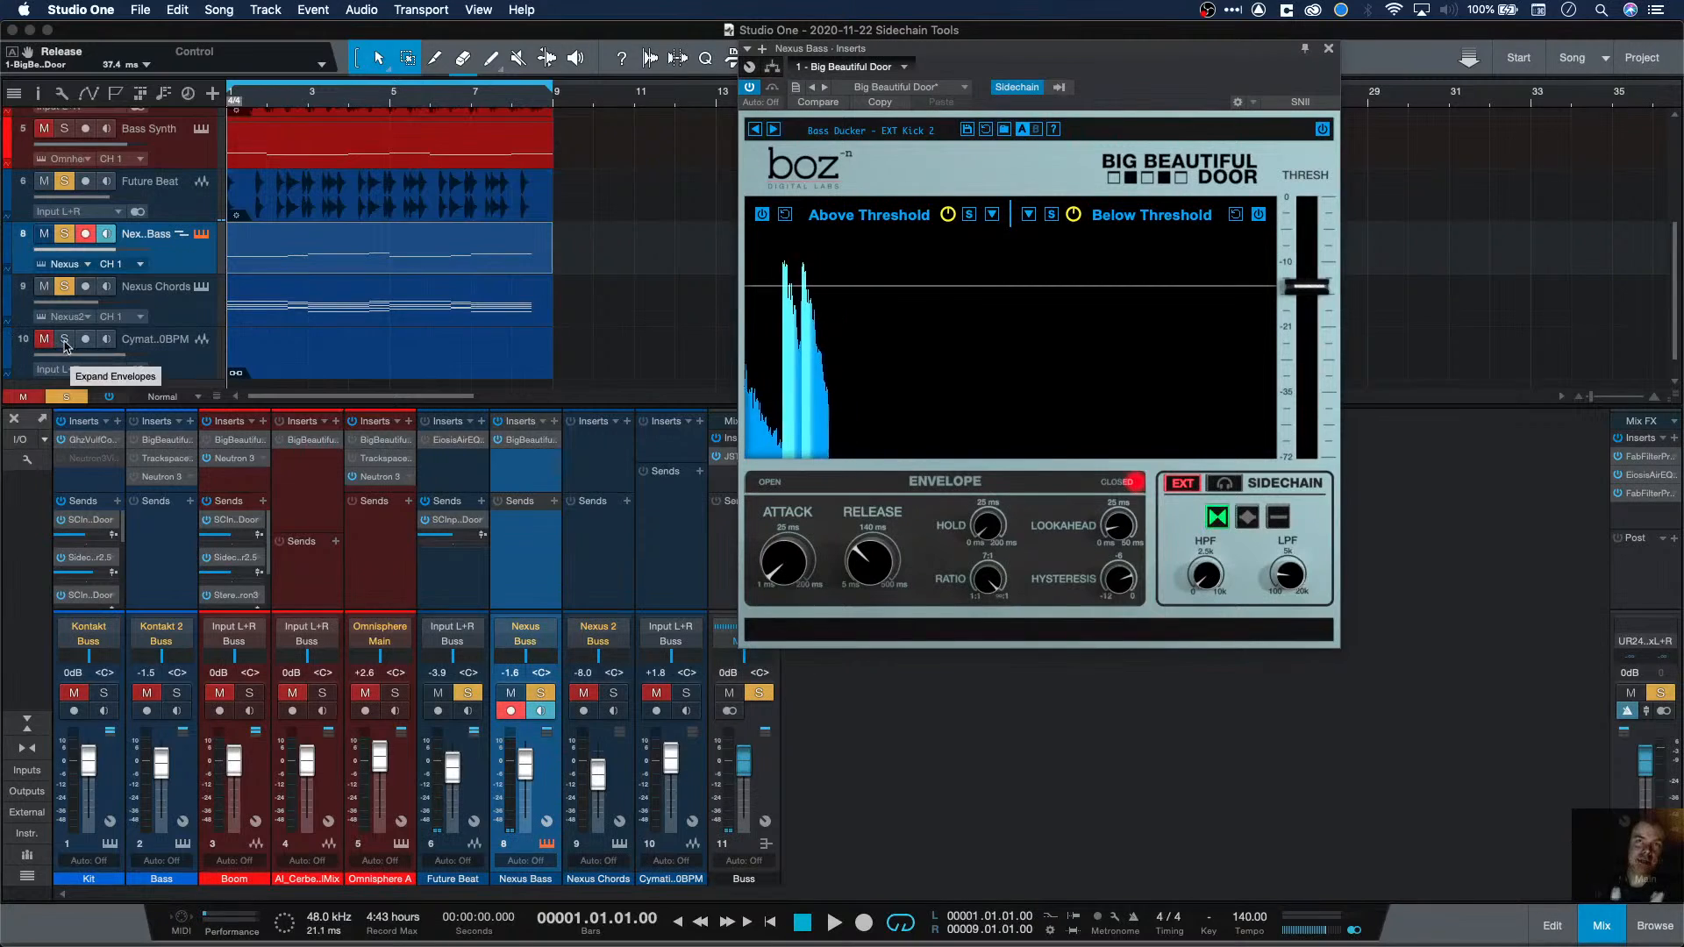
# Step: Solo the Cymat..0BPM track, disarm recording on Nexus Bass and start playback
pyautogui.scroll(-2, 75, 345)
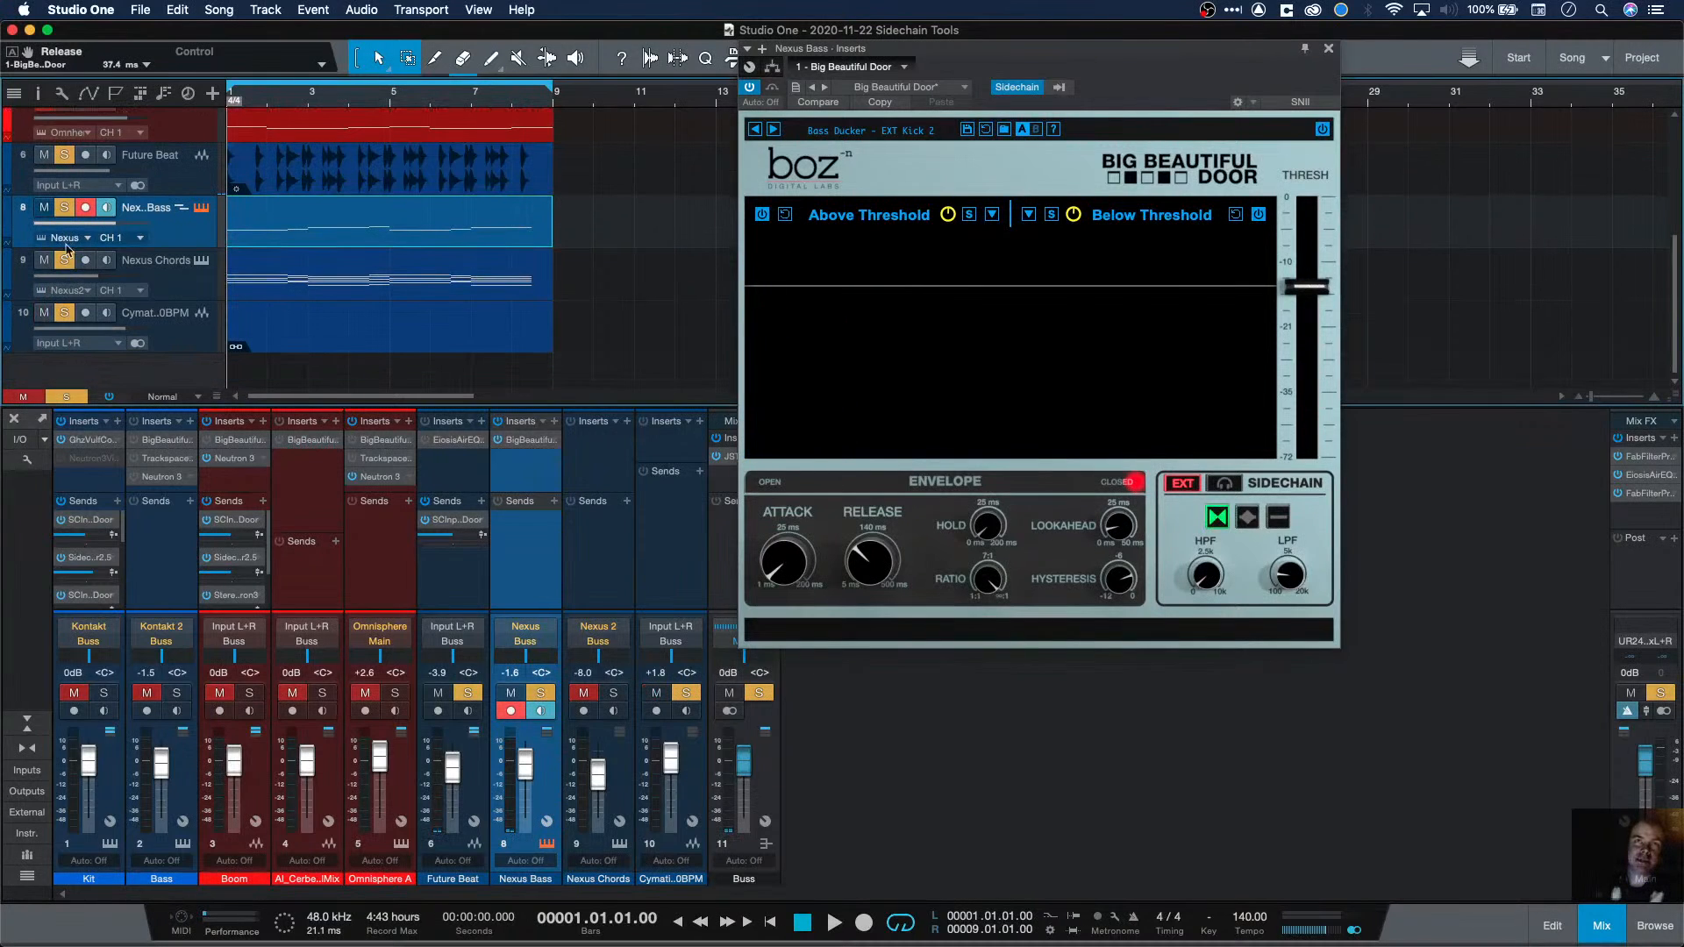
pyautogui.click(86, 208)
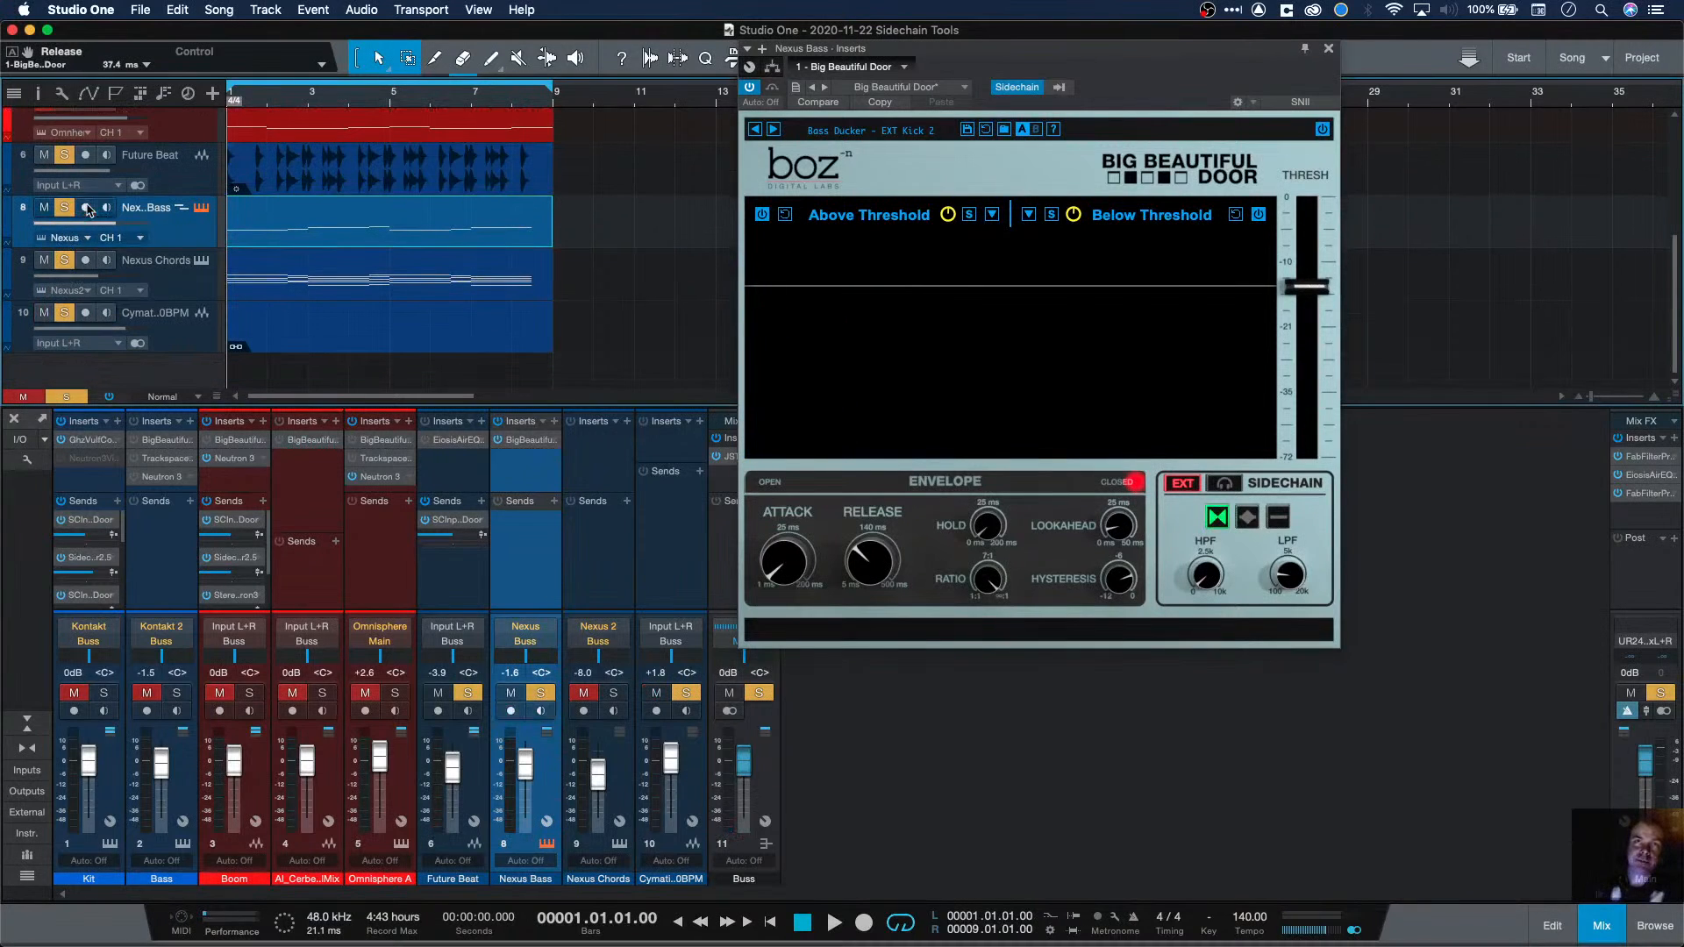
pyautogui.press('space')
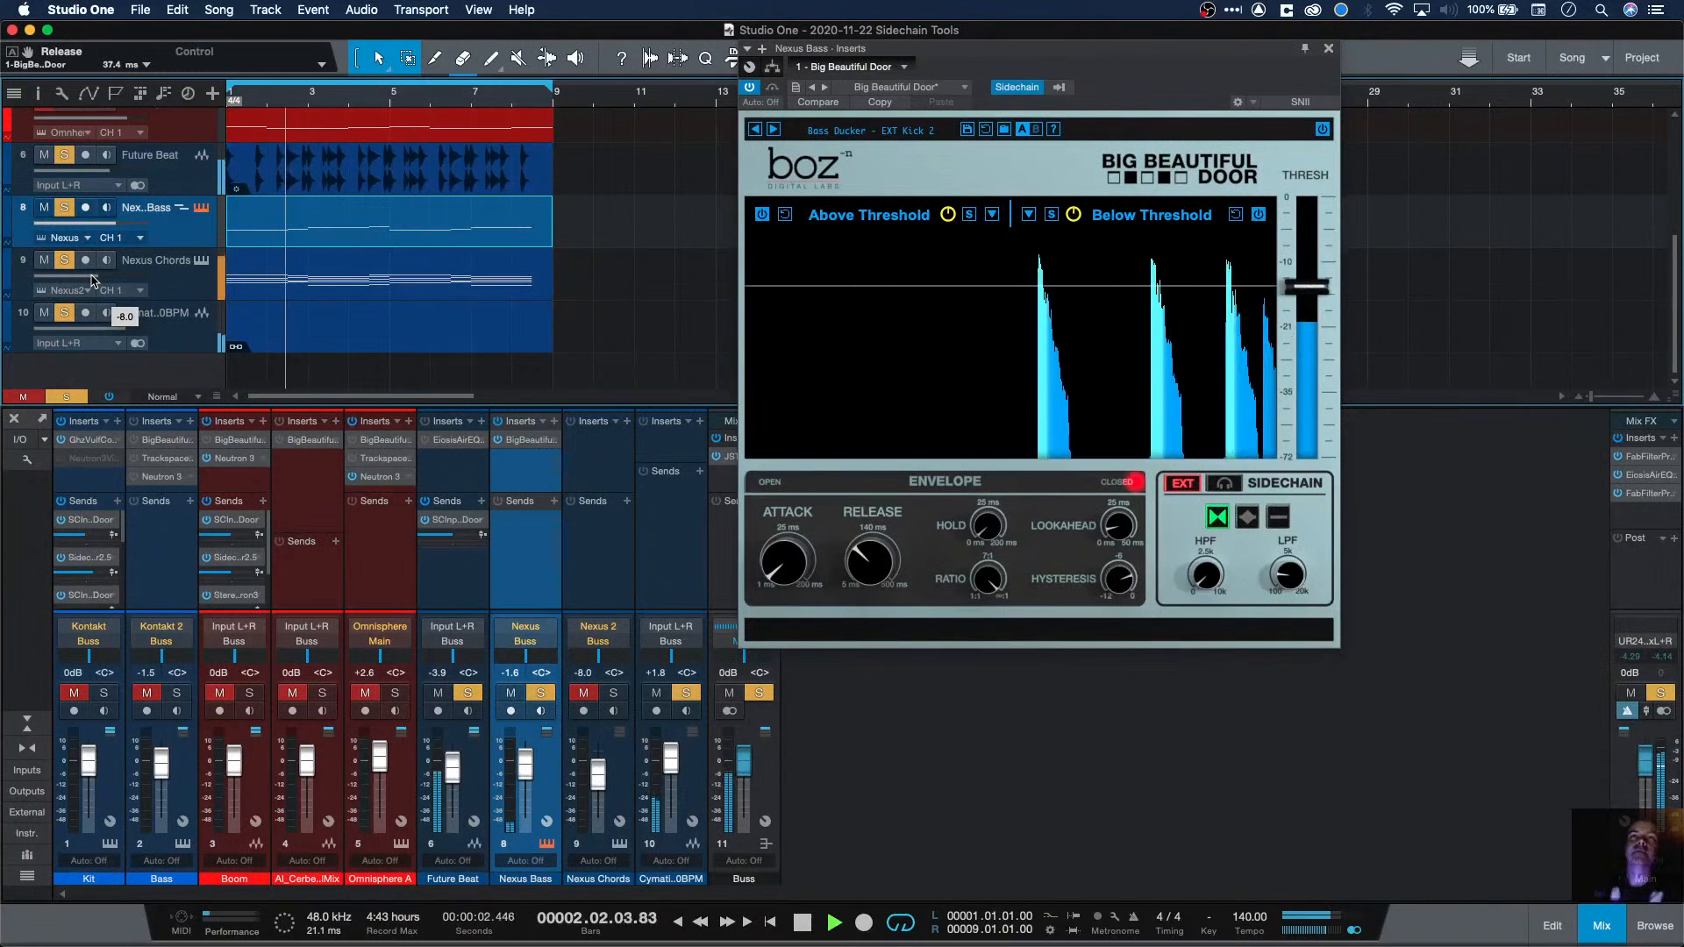
# Step: Raise the Nexus Chords volume to -4.1 dB during playback and disarm the track's recording
pyautogui.moveTo(92, 280); pyautogui.dragTo(167, 285)
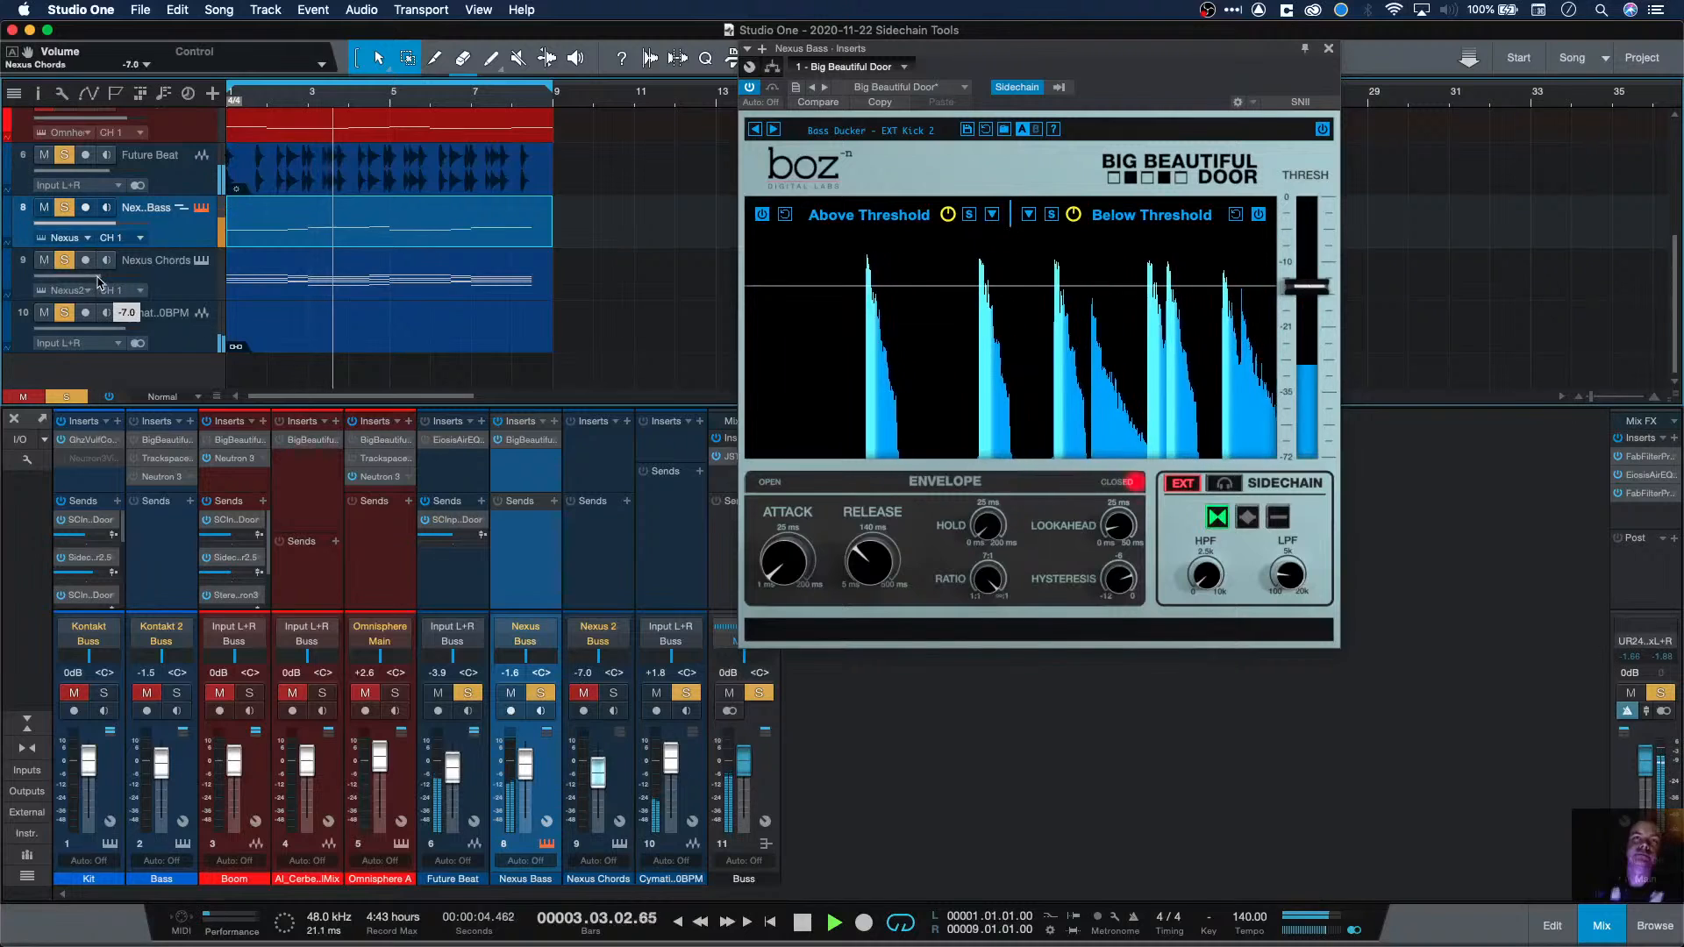
pyautogui.click(166, 282)
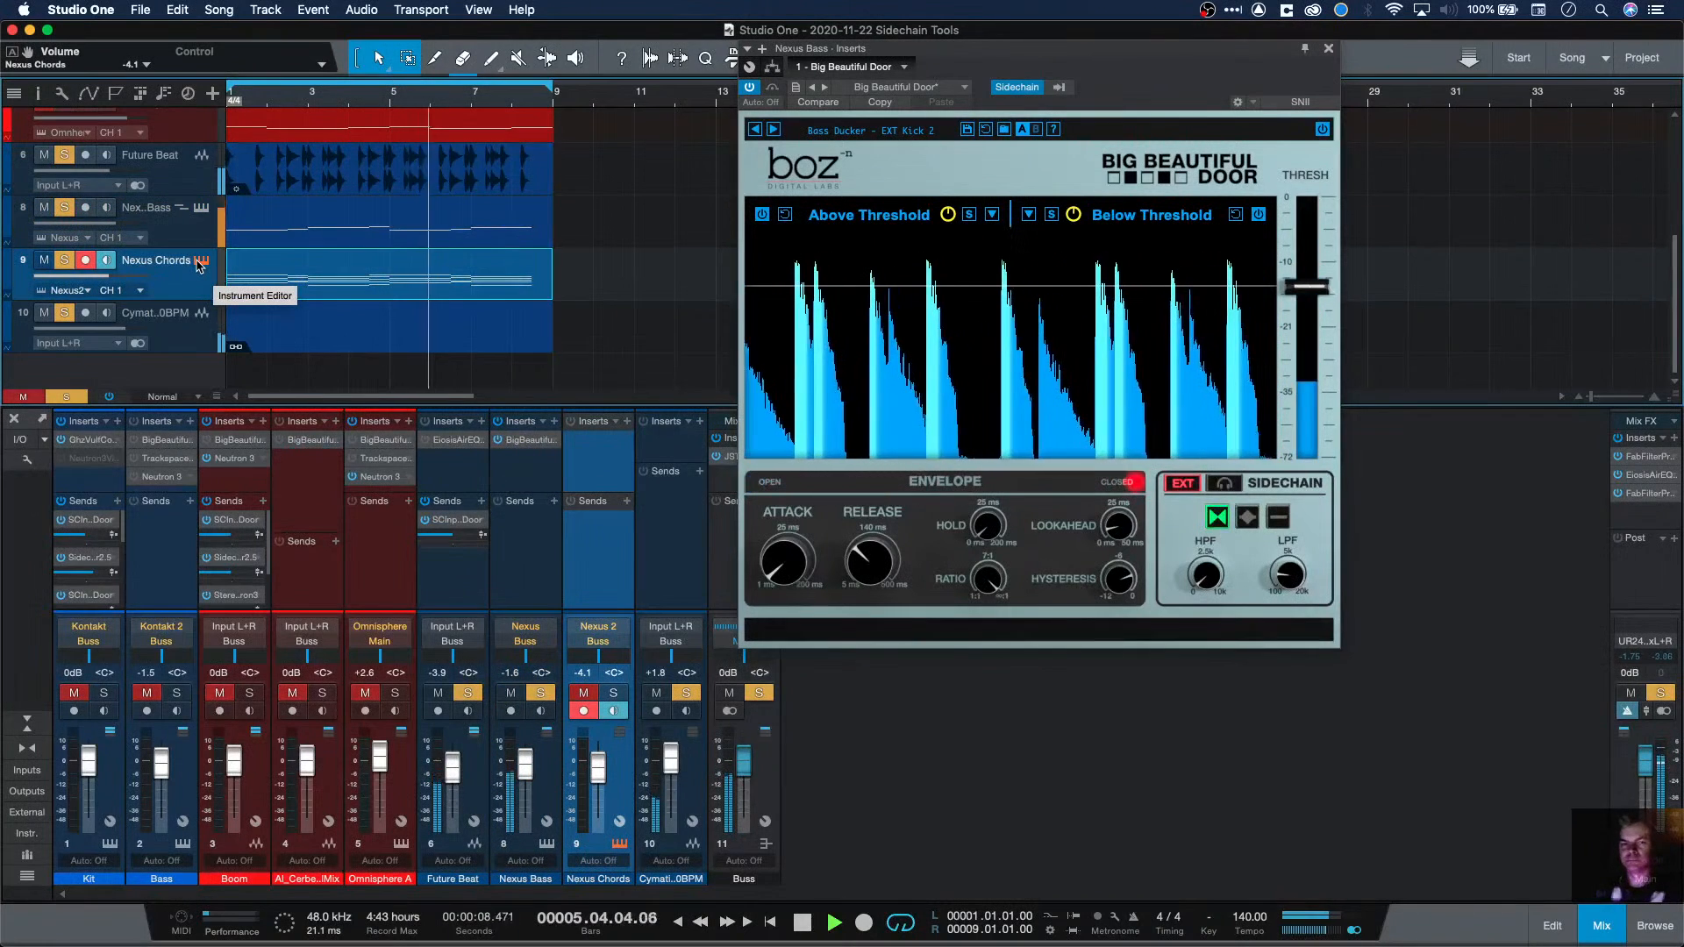
pyautogui.press('space')
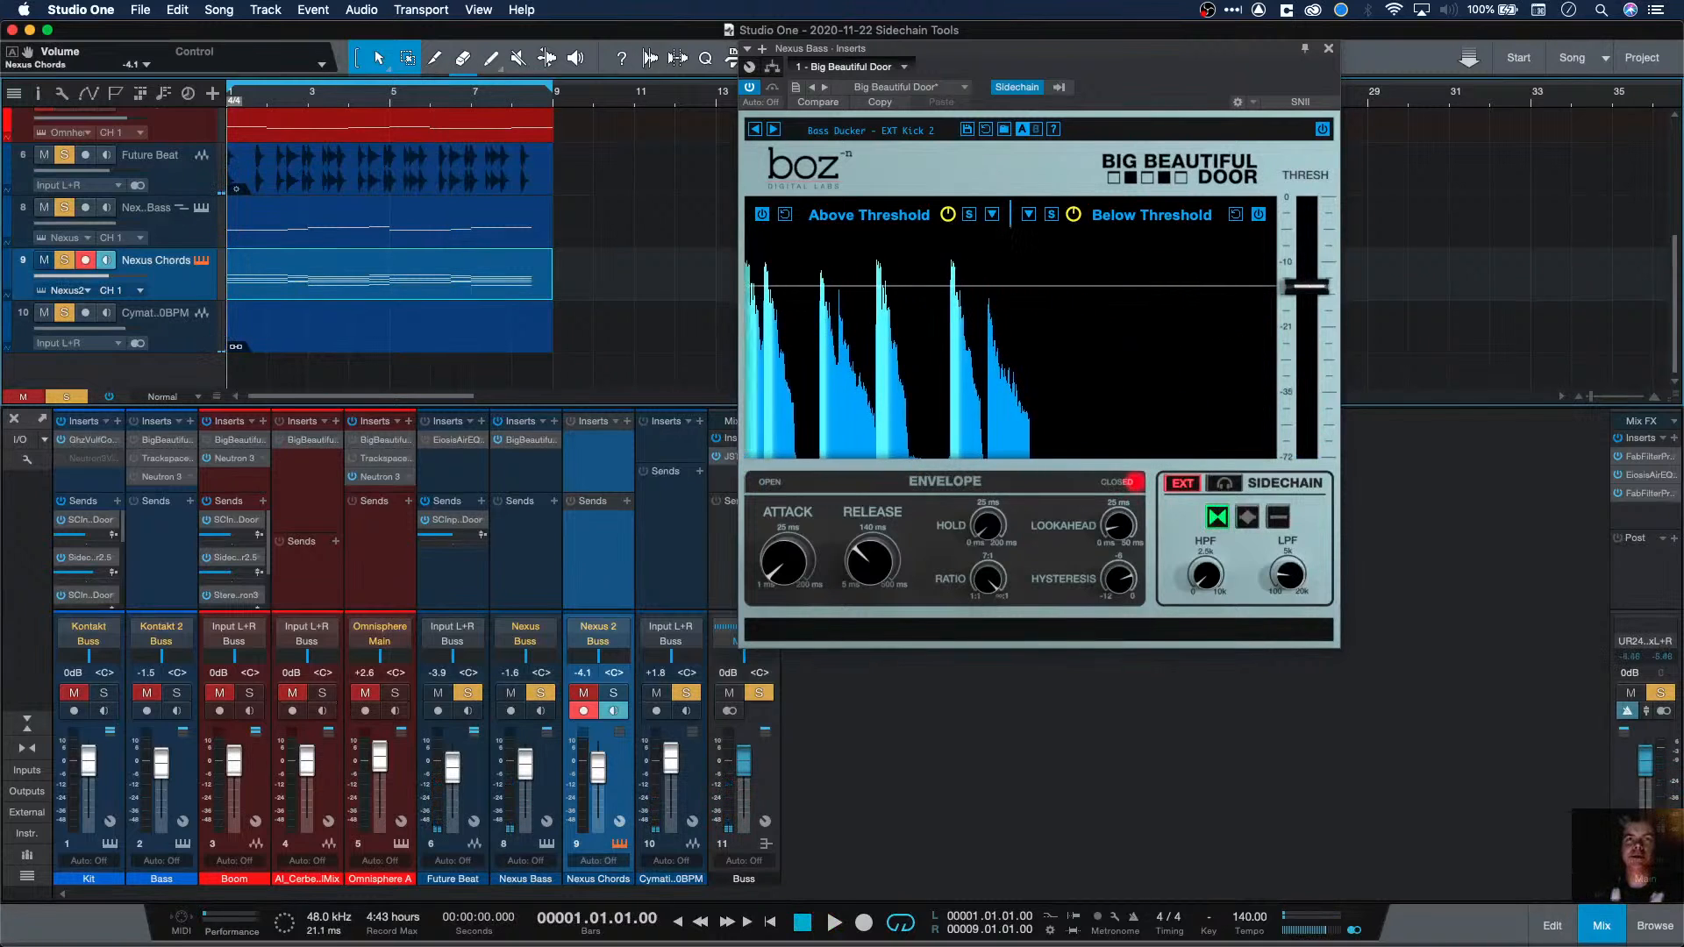
pyautogui.click(86, 260)
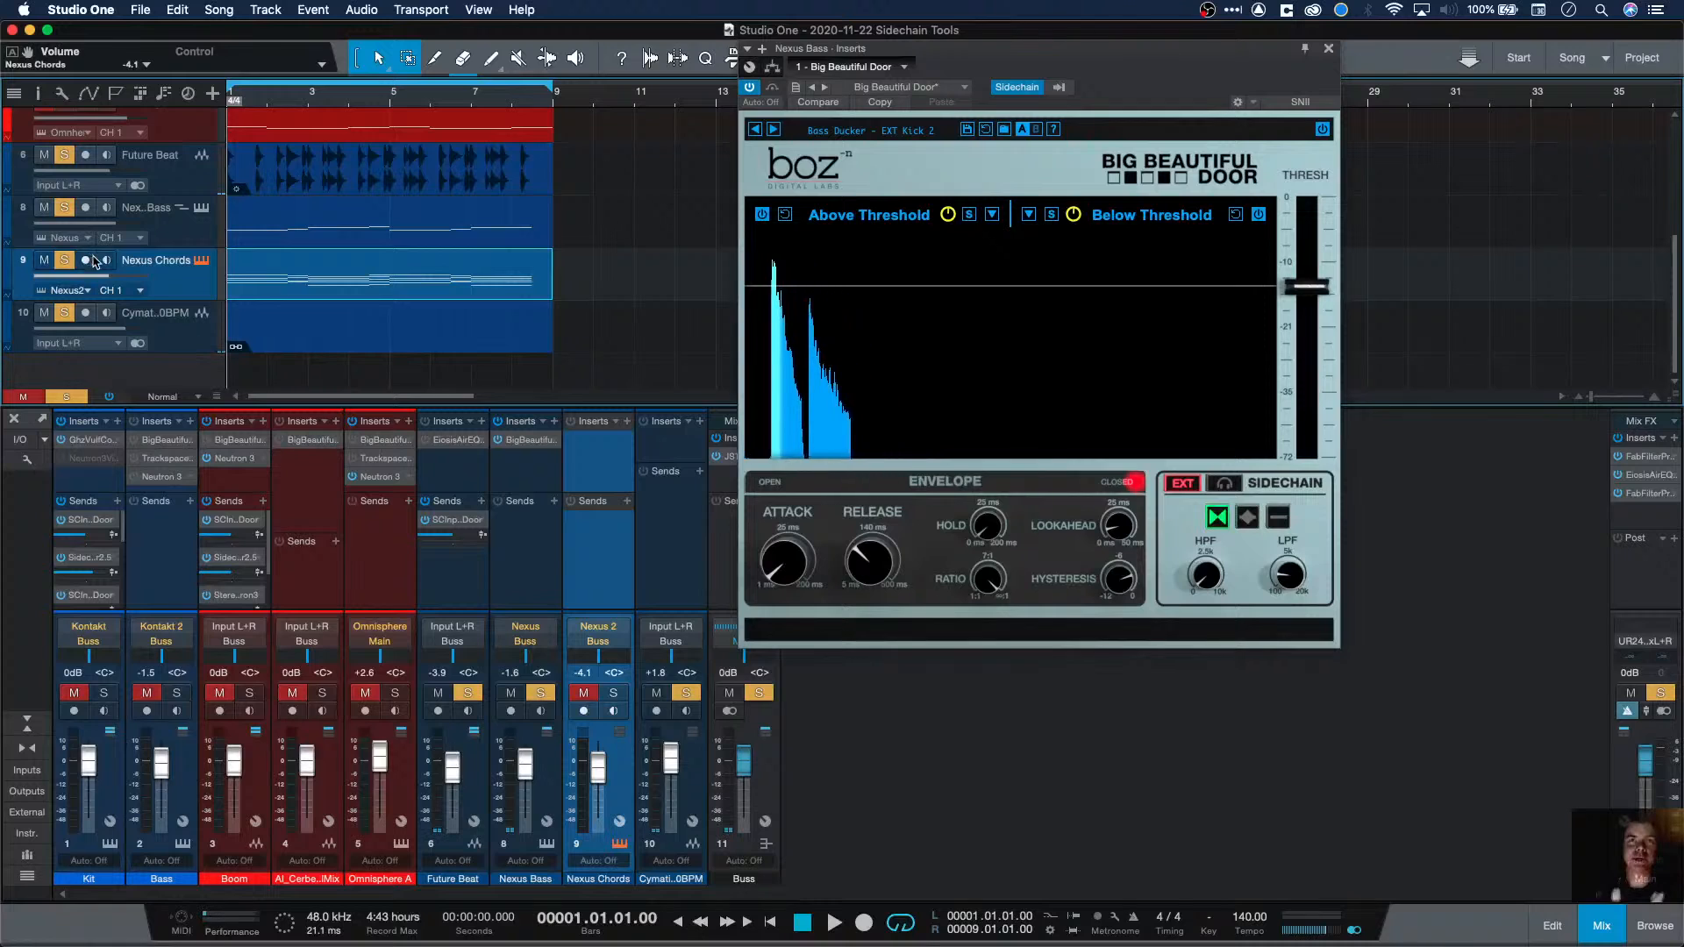
# Step: Solo the Nexus Chords mixer channel and balance the volumes: Nexus Chords -25.6 dB, Nexus Bass +1.8 dB and Cymat..0BPM +9.0 dB
pyautogui.click(613, 695)
pyautogui.press('space')
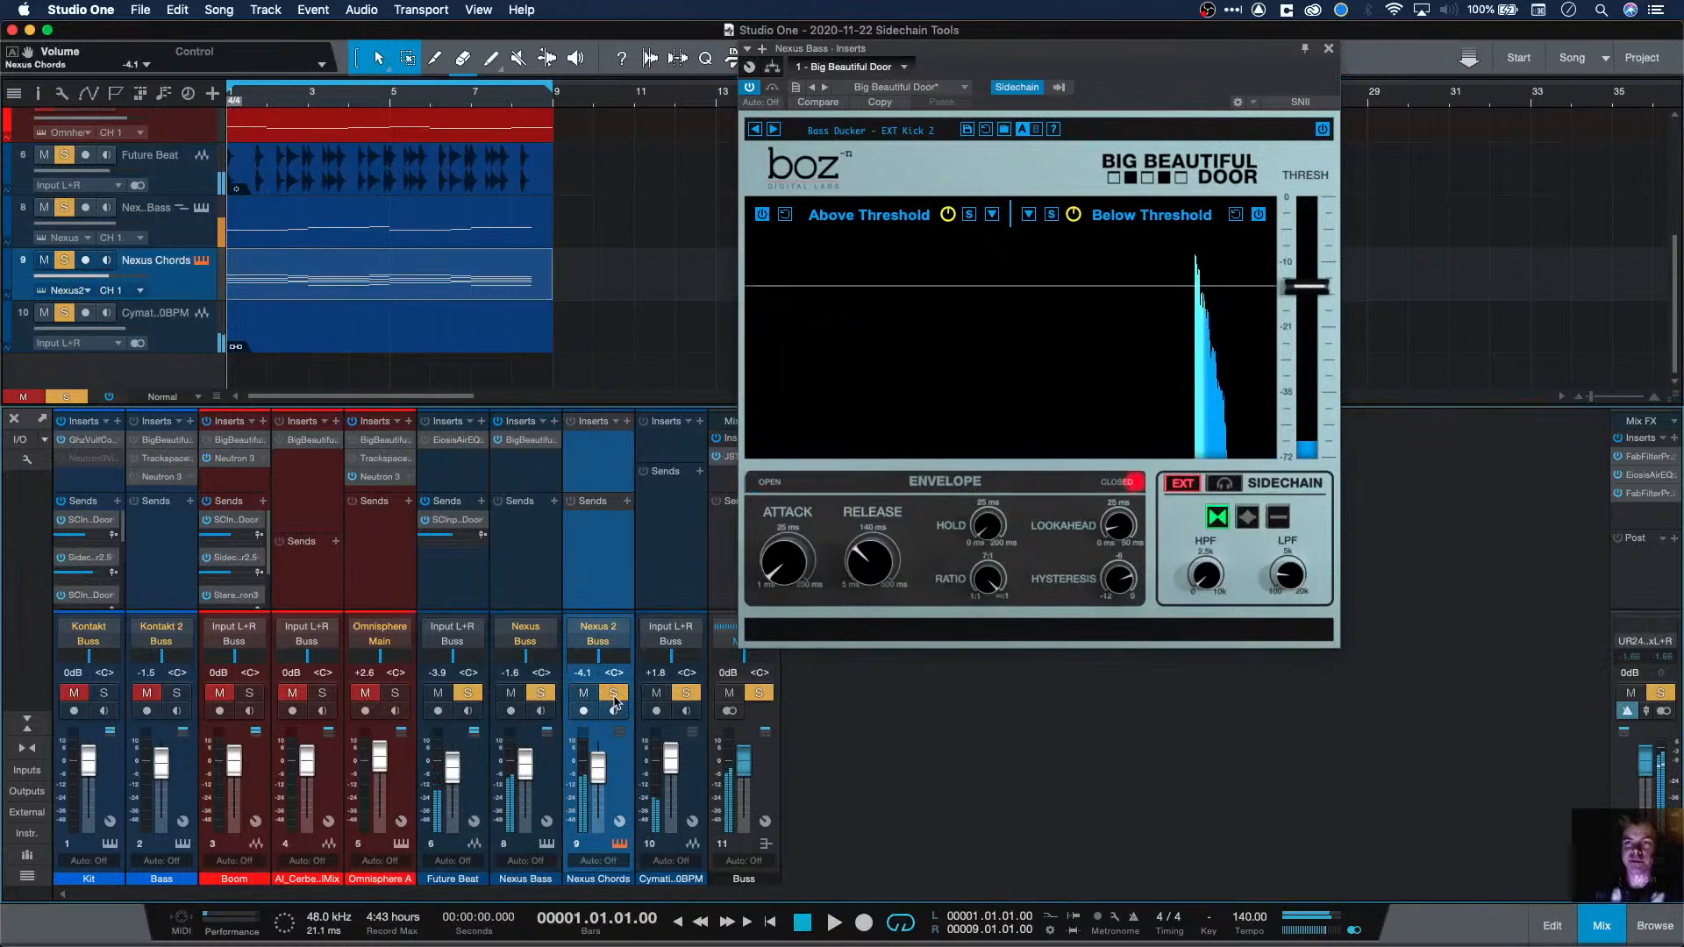
pyautogui.moveTo(605, 785)
pyautogui.mouseDown()
pyautogui.moveTo(603, 770)
pyautogui.moveTo(671, 754)
pyautogui.moveTo(599, 766)
pyautogui.mouseUp()
pyautogui.press('space')
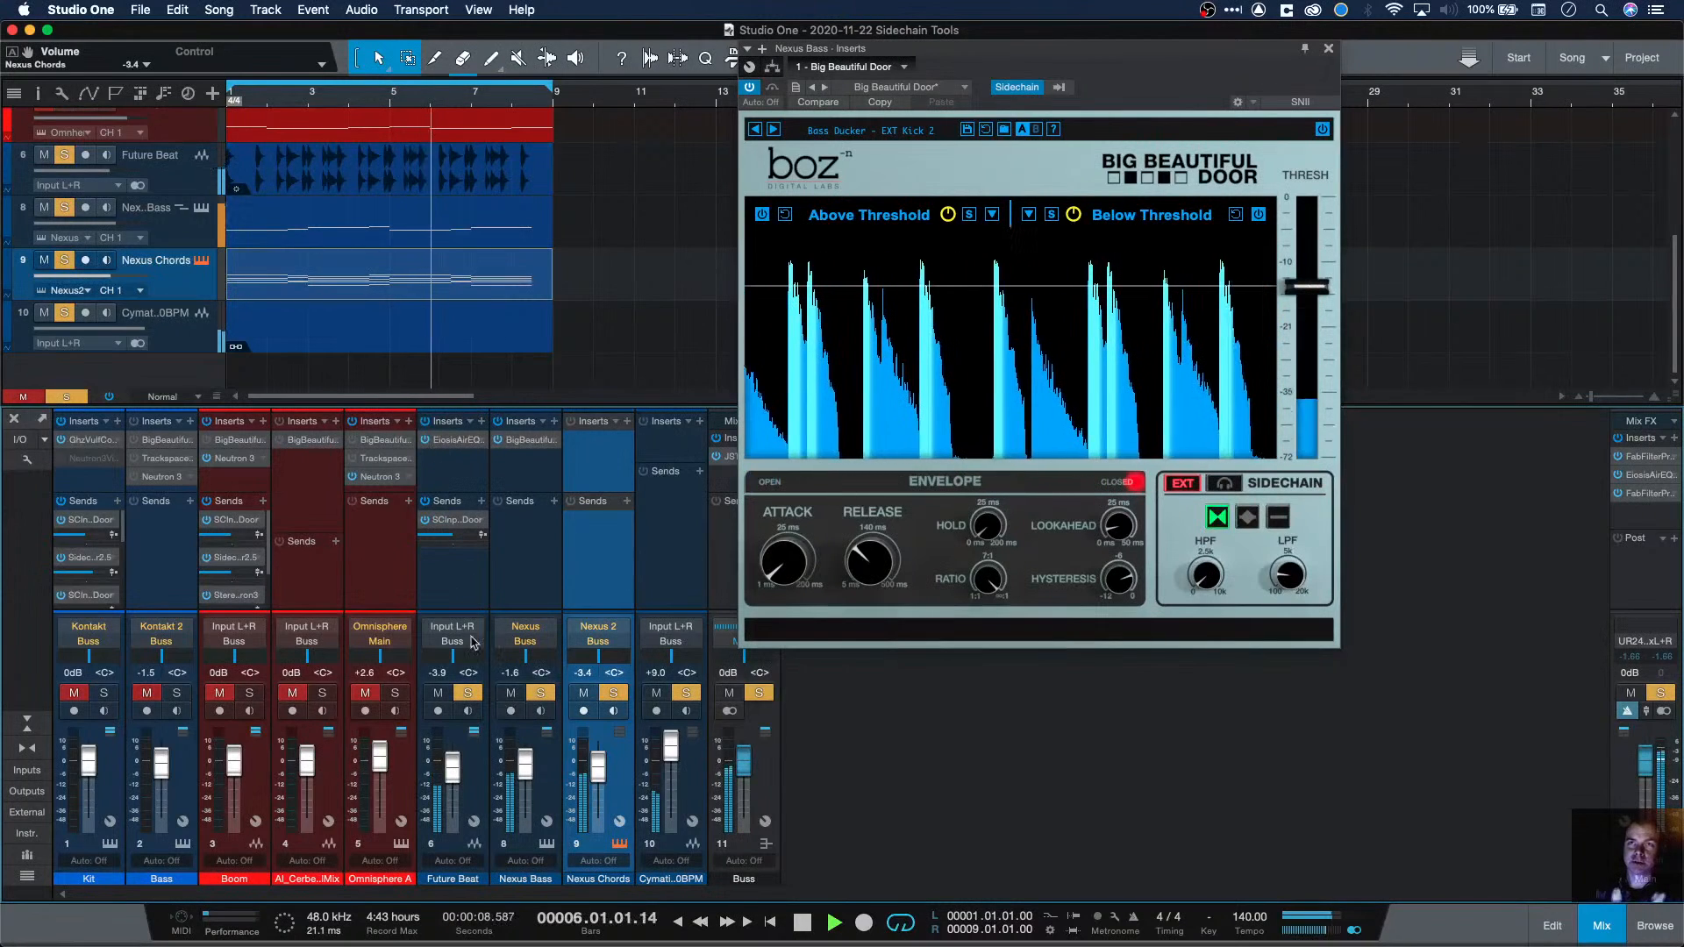
pyautogui.moveTo(529, 767); pyautogui.dragTo(600, 794)
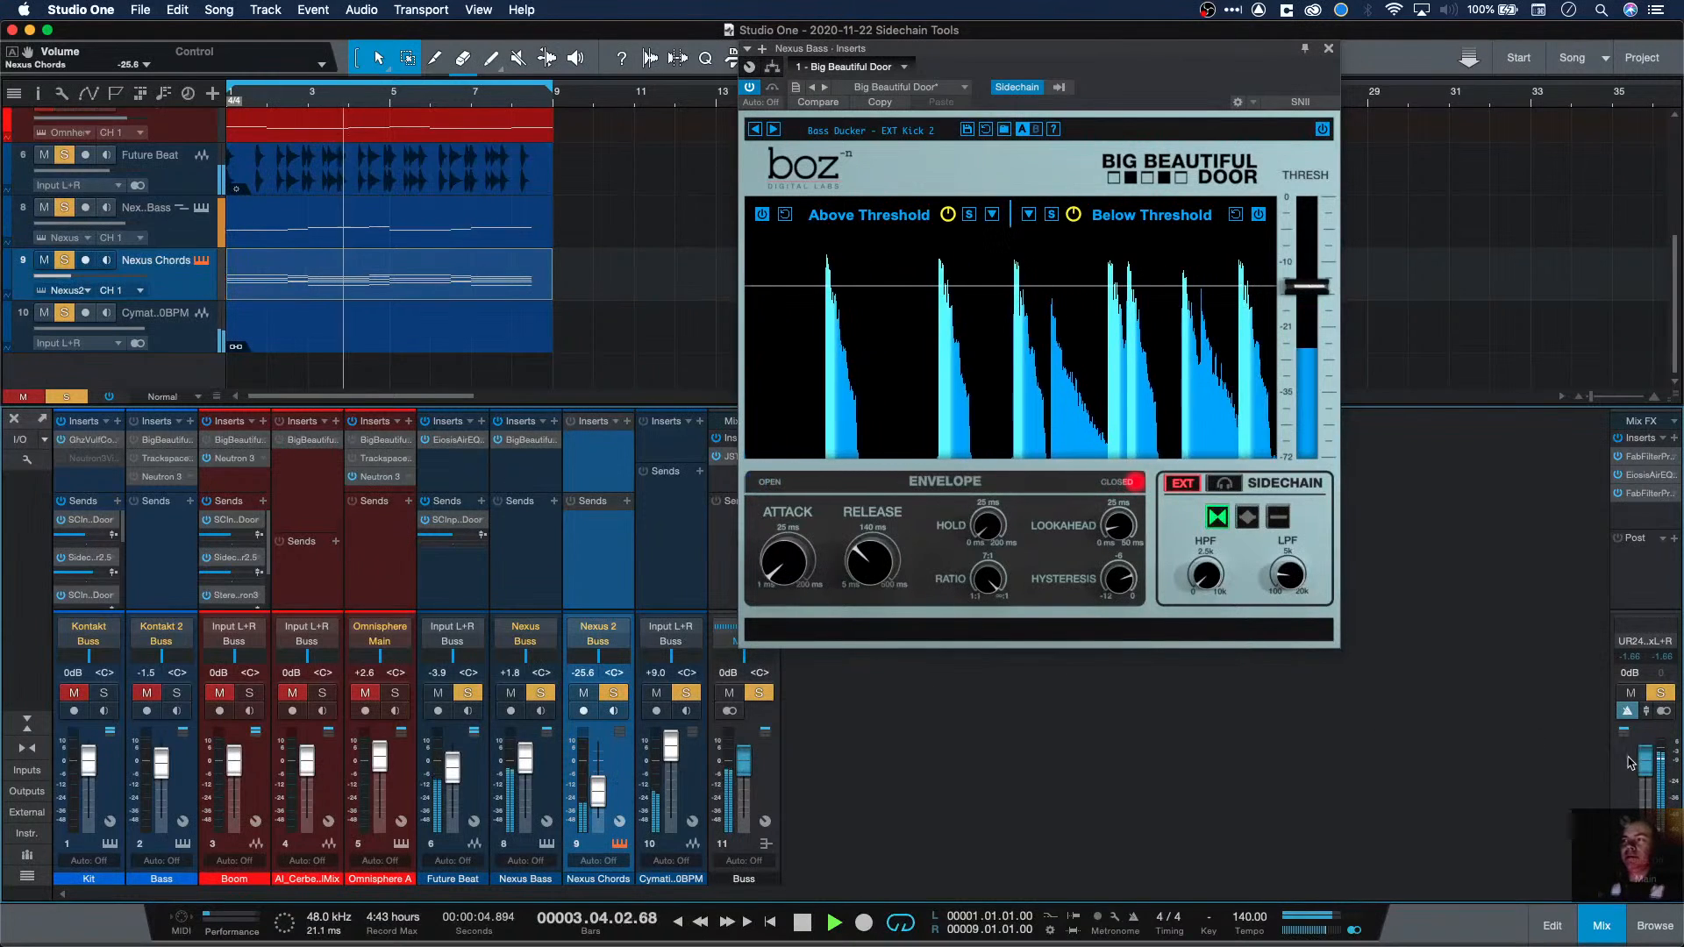
# Step: Lower the main output volume to -12.2 dB while the loop plays
pyautogui.moveTo(1646, 760); pyautogui.dragTo(1652, 818)
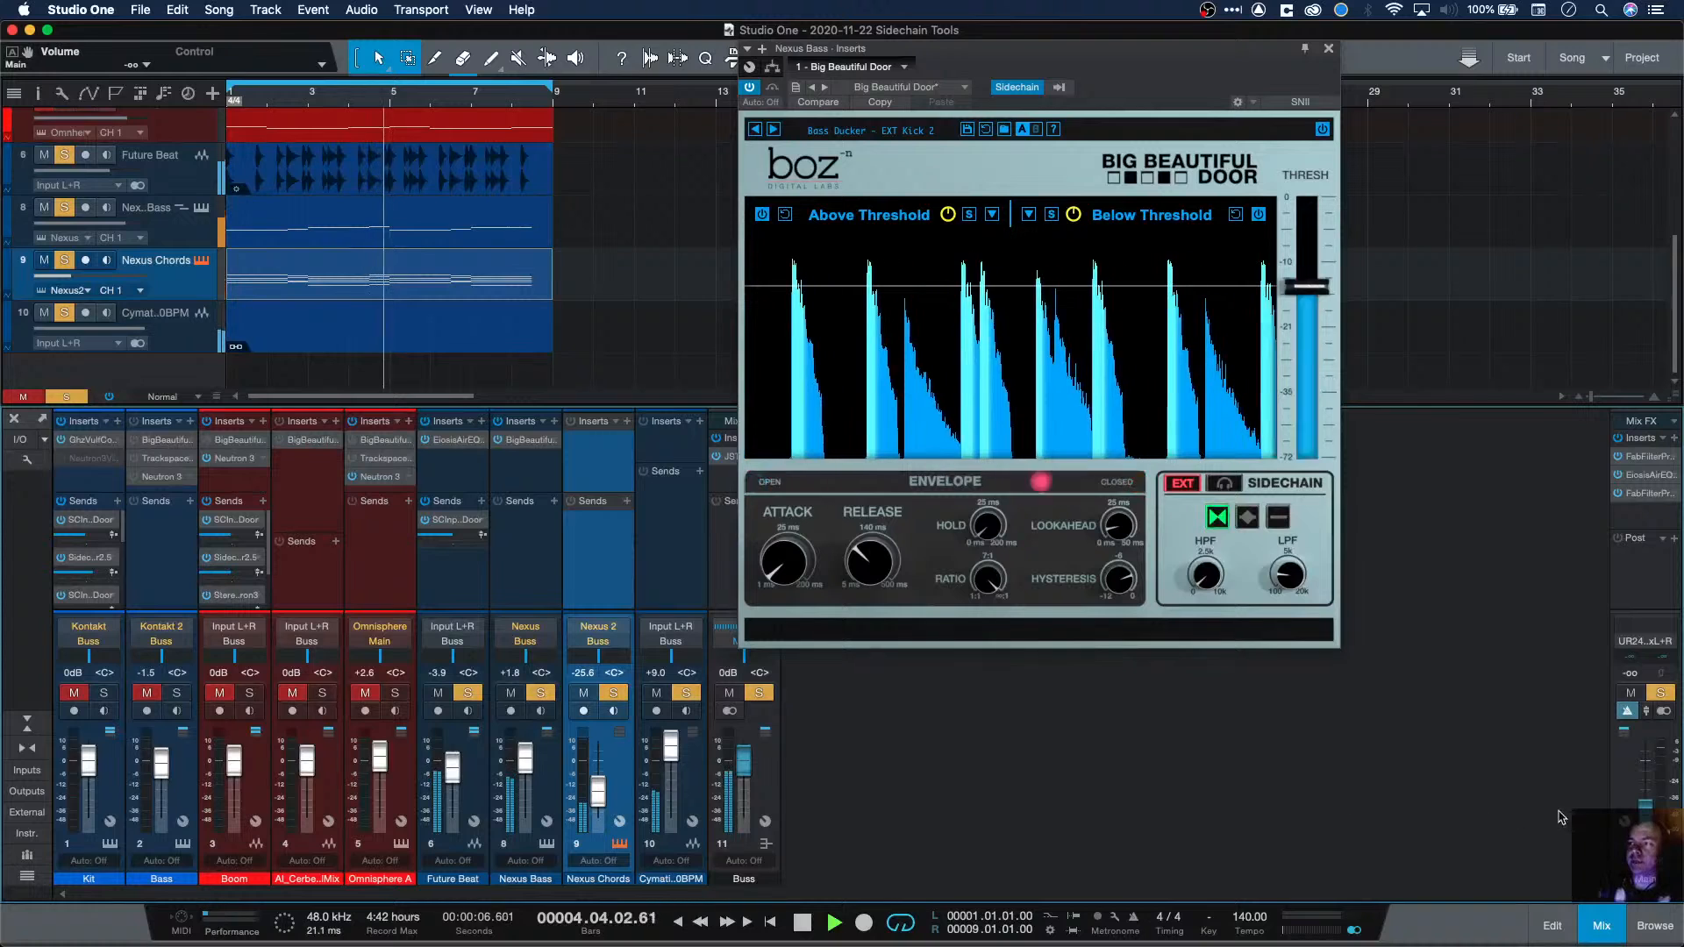
pyautogui.moveTo(1645, 811); pyautogui.dragTo(1640, 791)
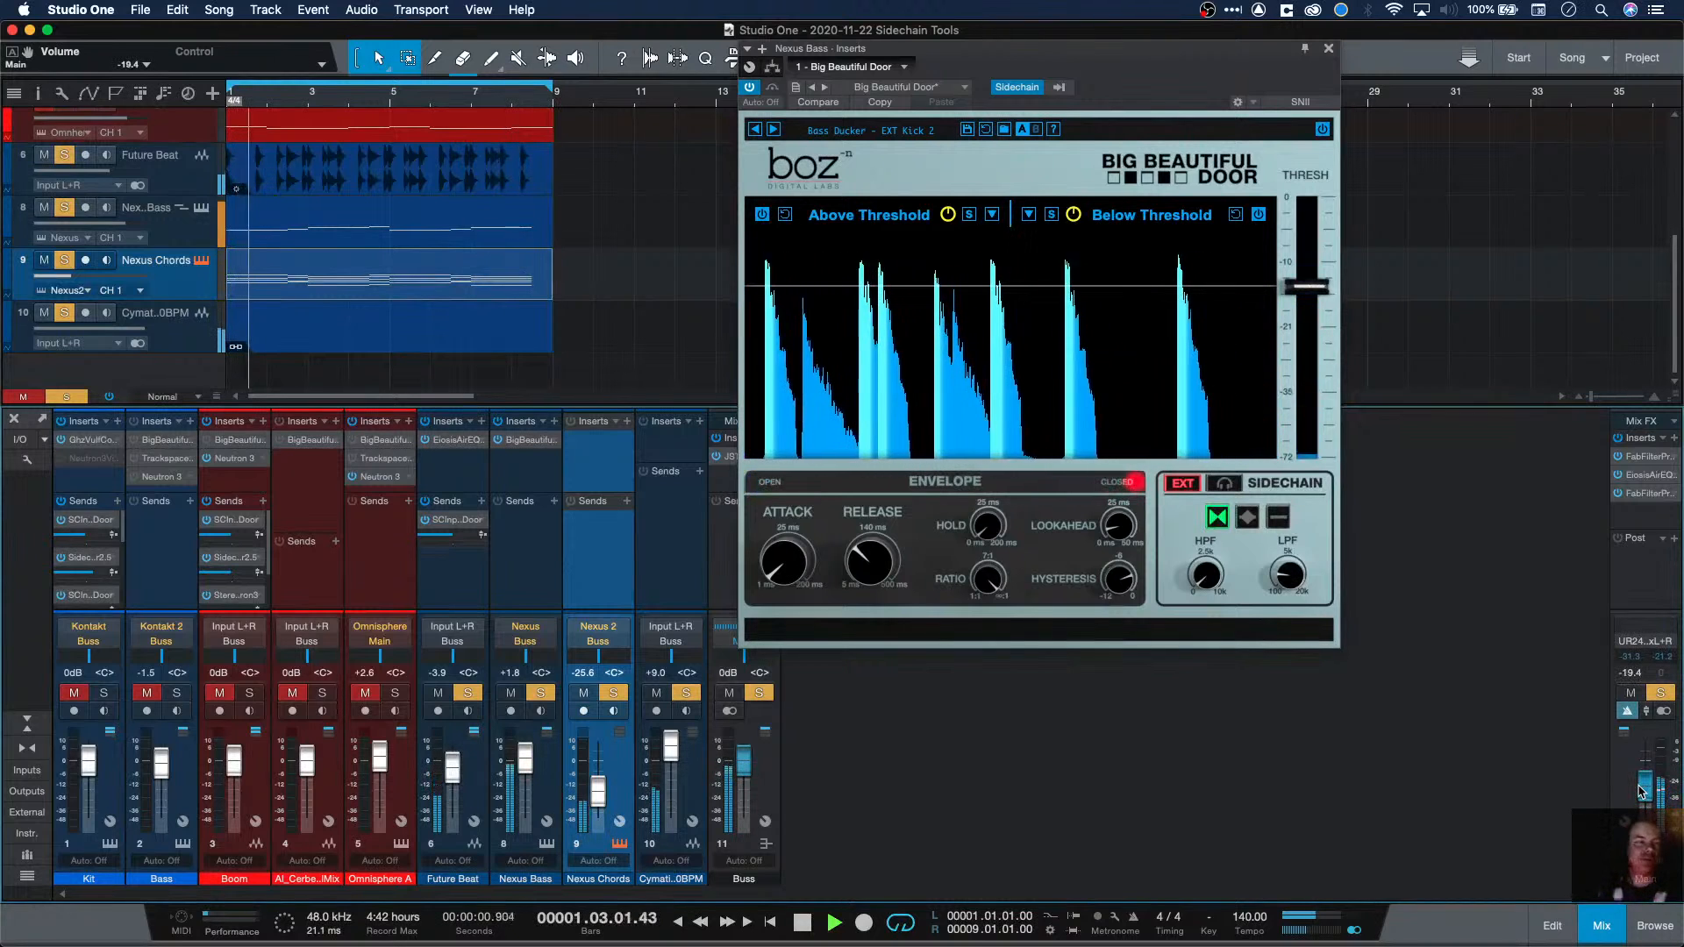
pyautogui.moveTo(1639, 791); pyautogui.dragTo(1639, 785)
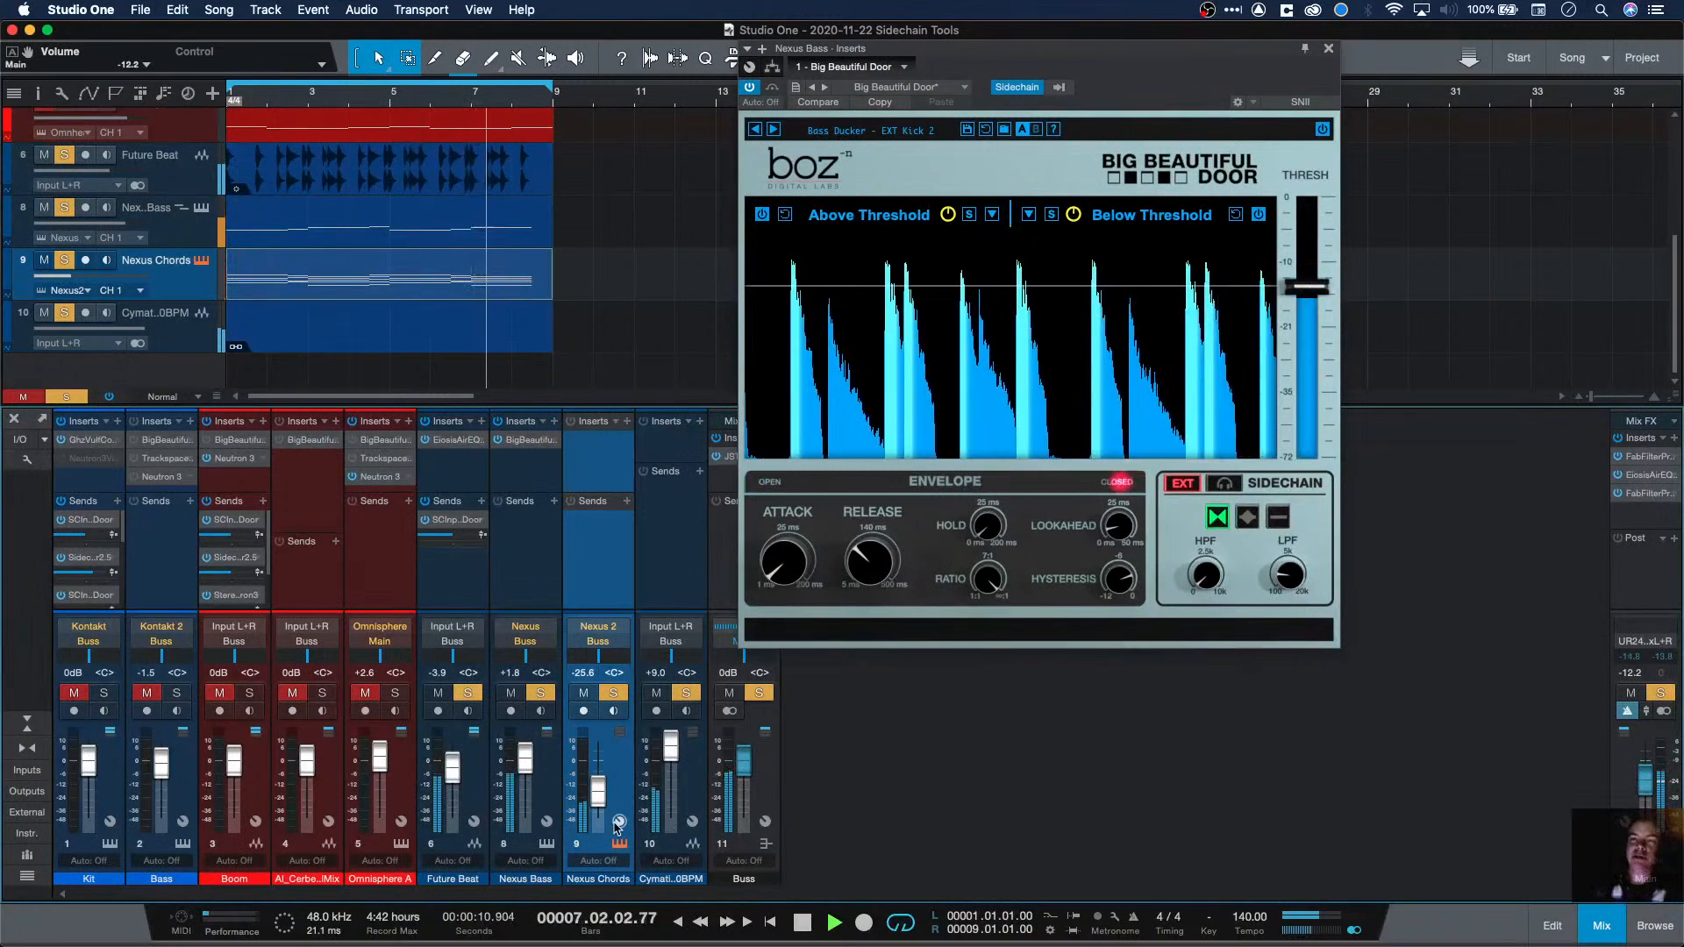
# Step: Raise the Nexus Chords volume to +8.5 dB, stop playback and switch to another application
pyautogui.moveTo(600, 802); pyautogui.dragTo(603, 788)
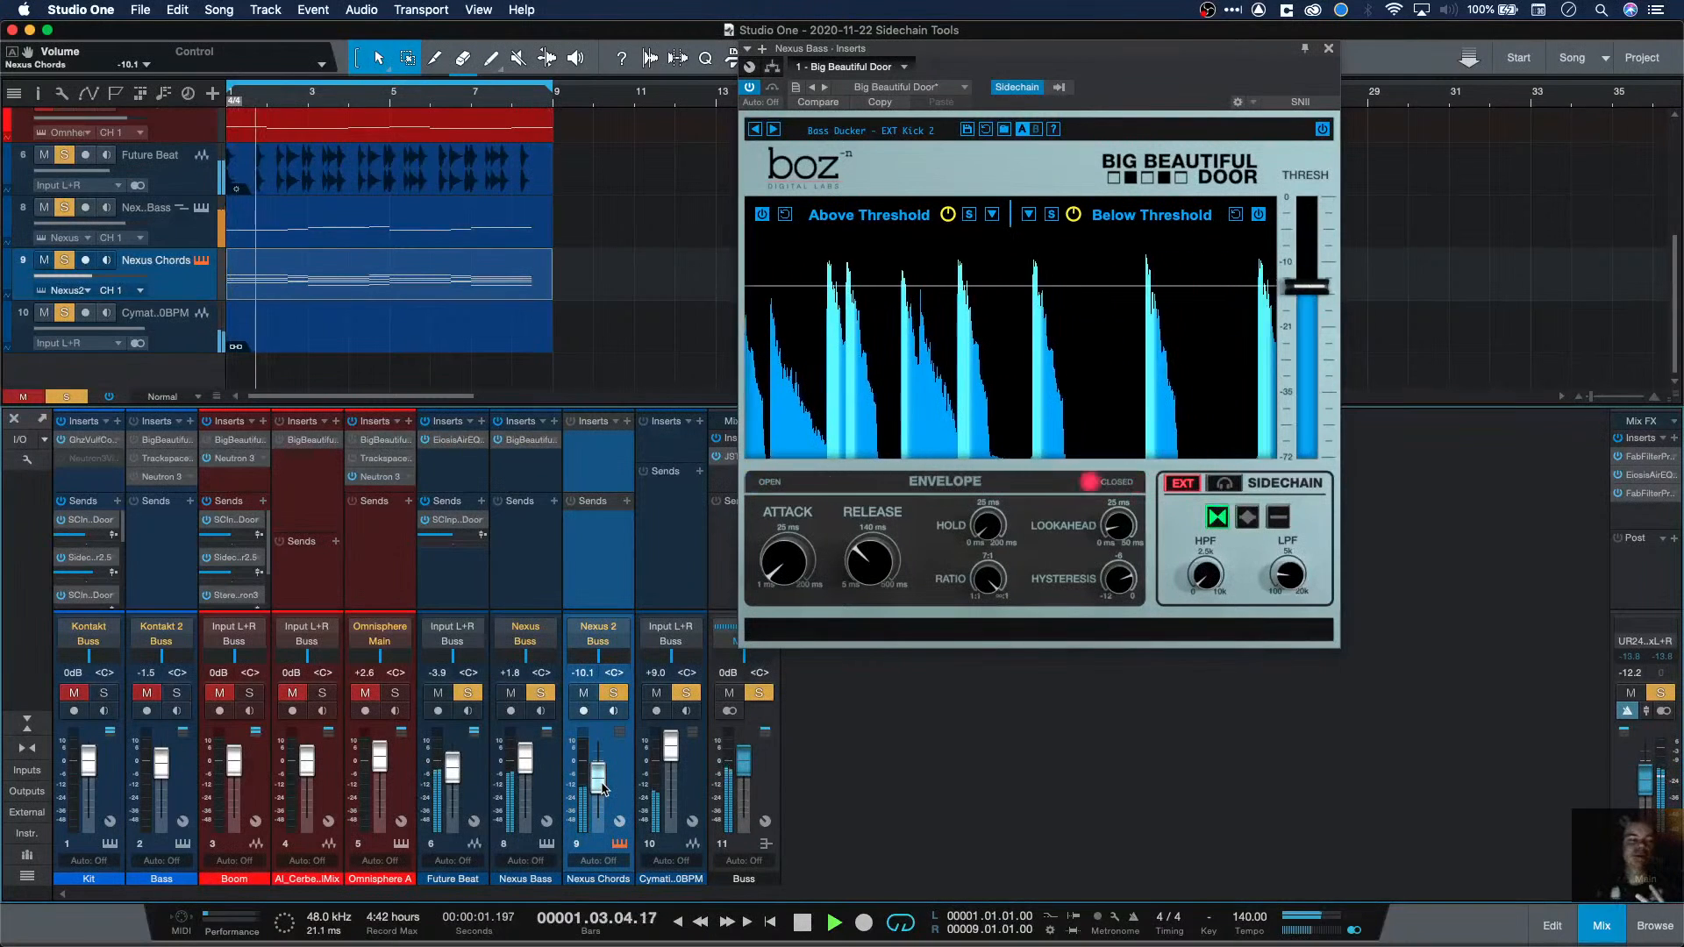
pyautogui.moveTo(602, 789); pyautogui.dragTo(606, 769)
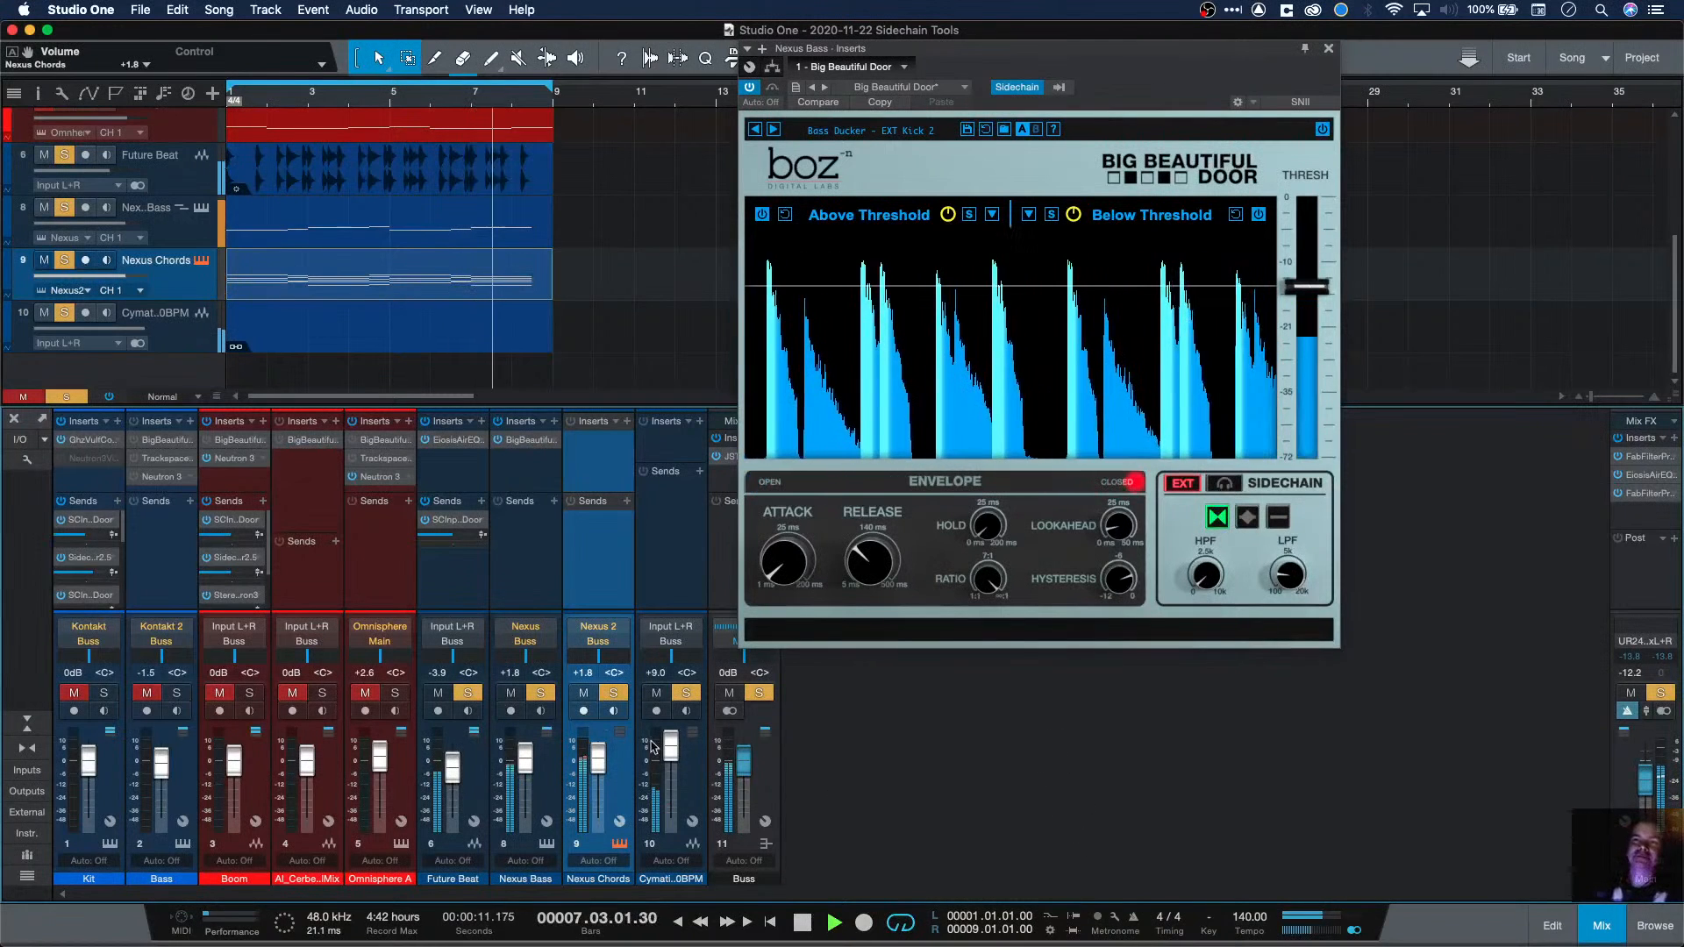
pyautogui.moveTo(590, 766); pyautogui.dragTo(599, 748)
pyautogui.press('space')
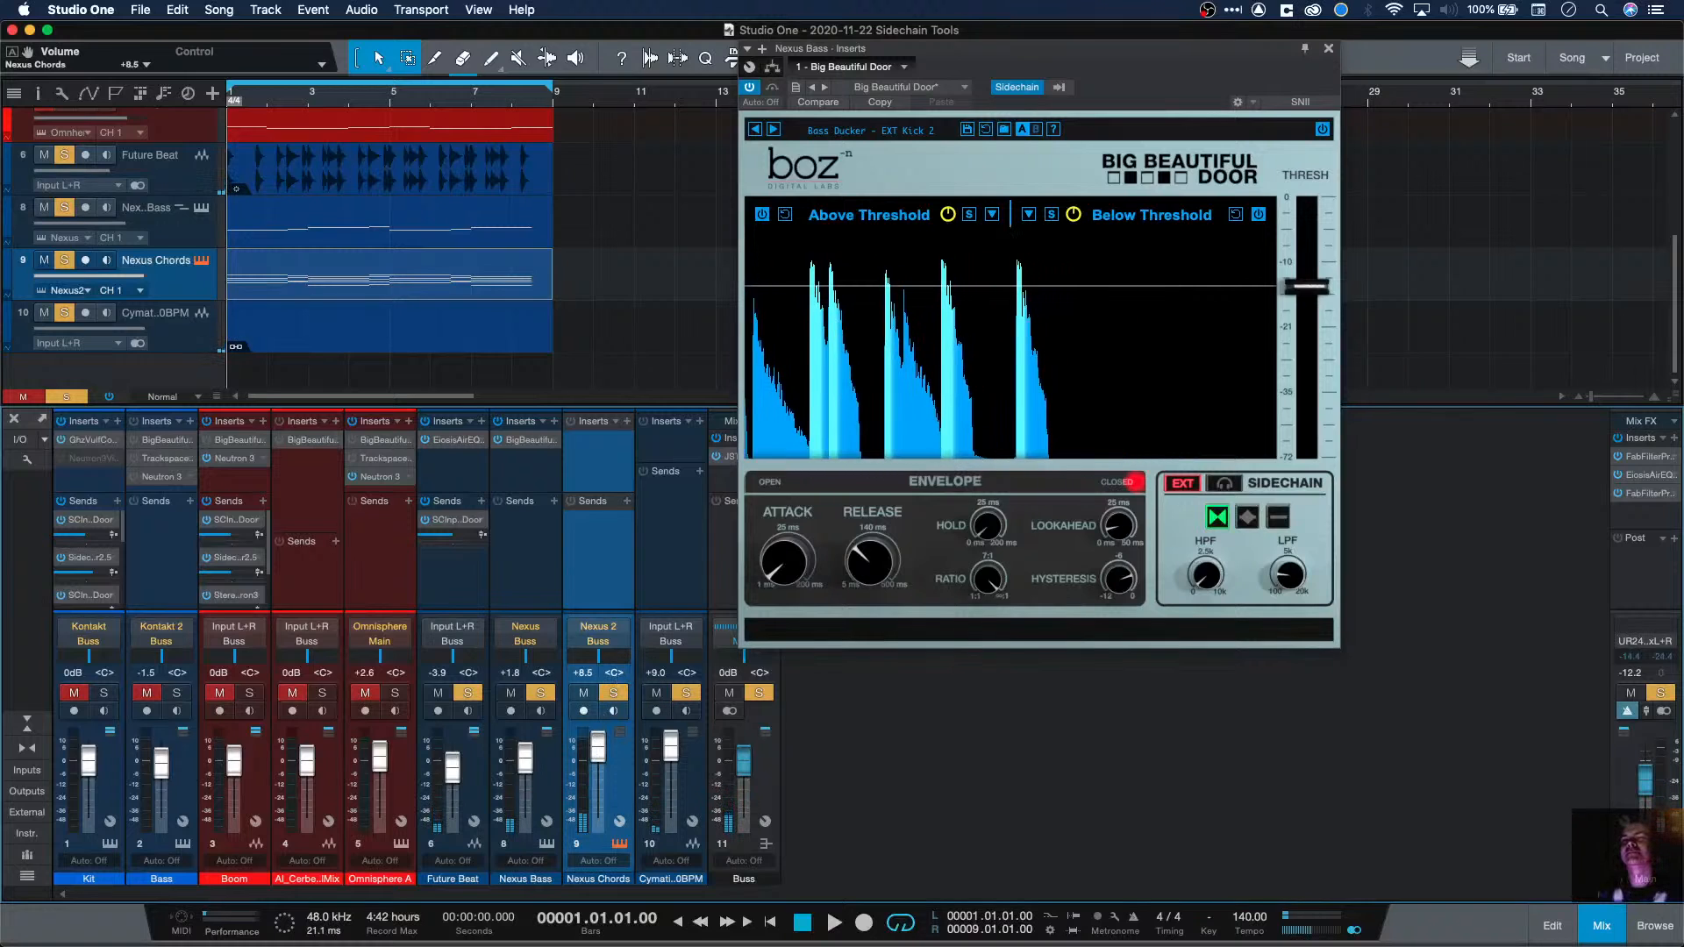
pyautogui.press('super+Tab')
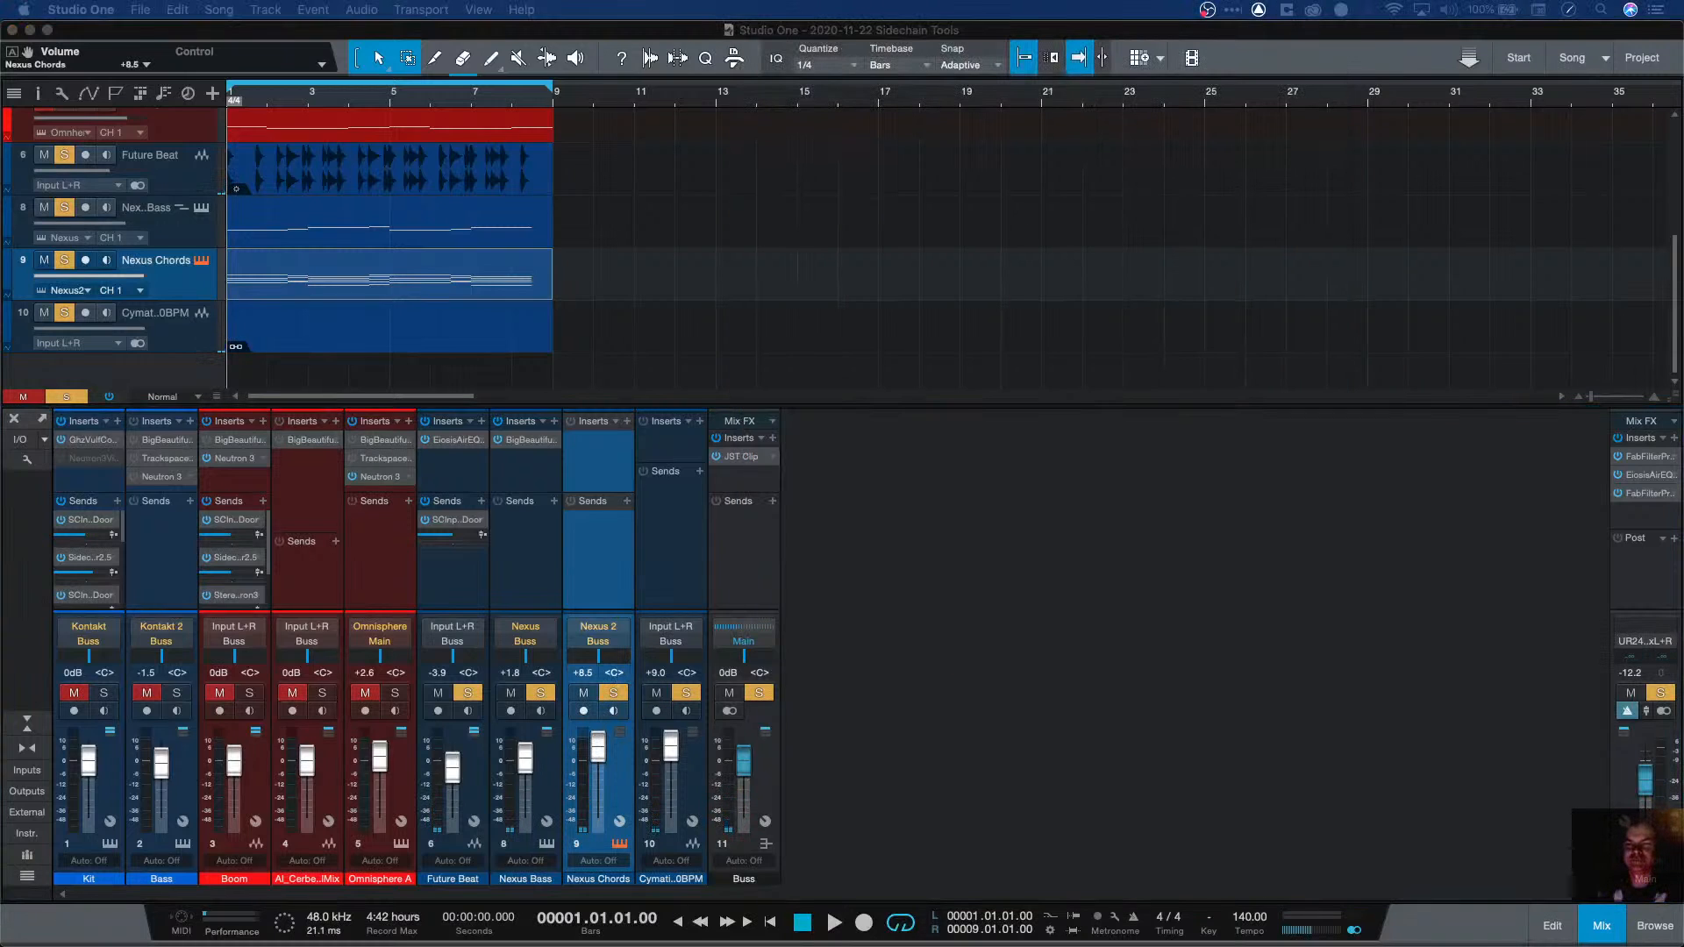